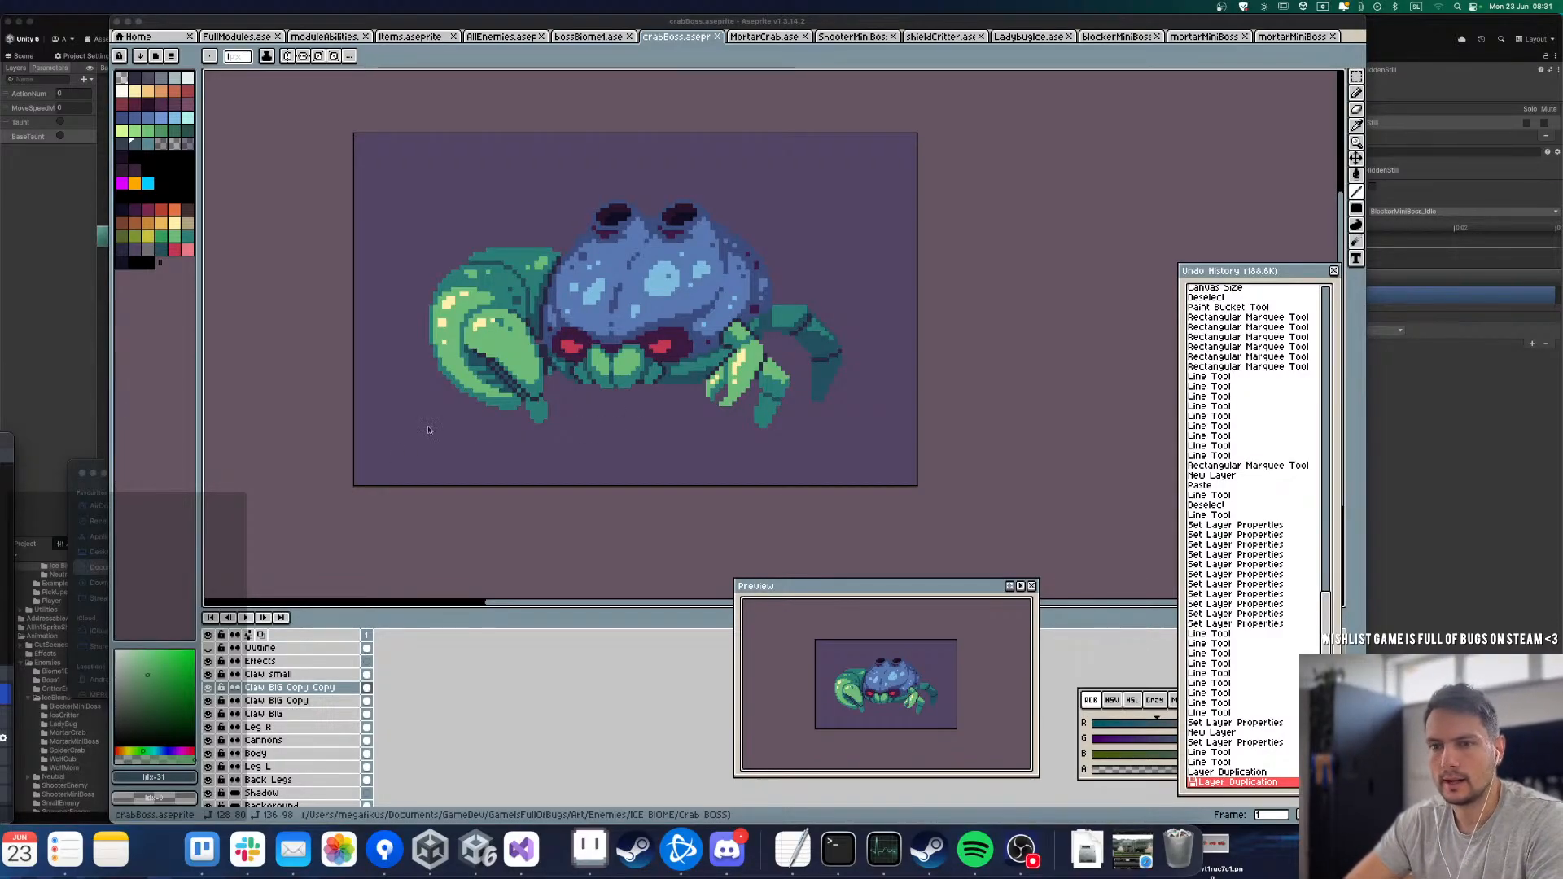
Step: Examine the crab boss against the other bosses, mini bosses and regular bugs in the AllEnemies sprite
left_click(564, 293)
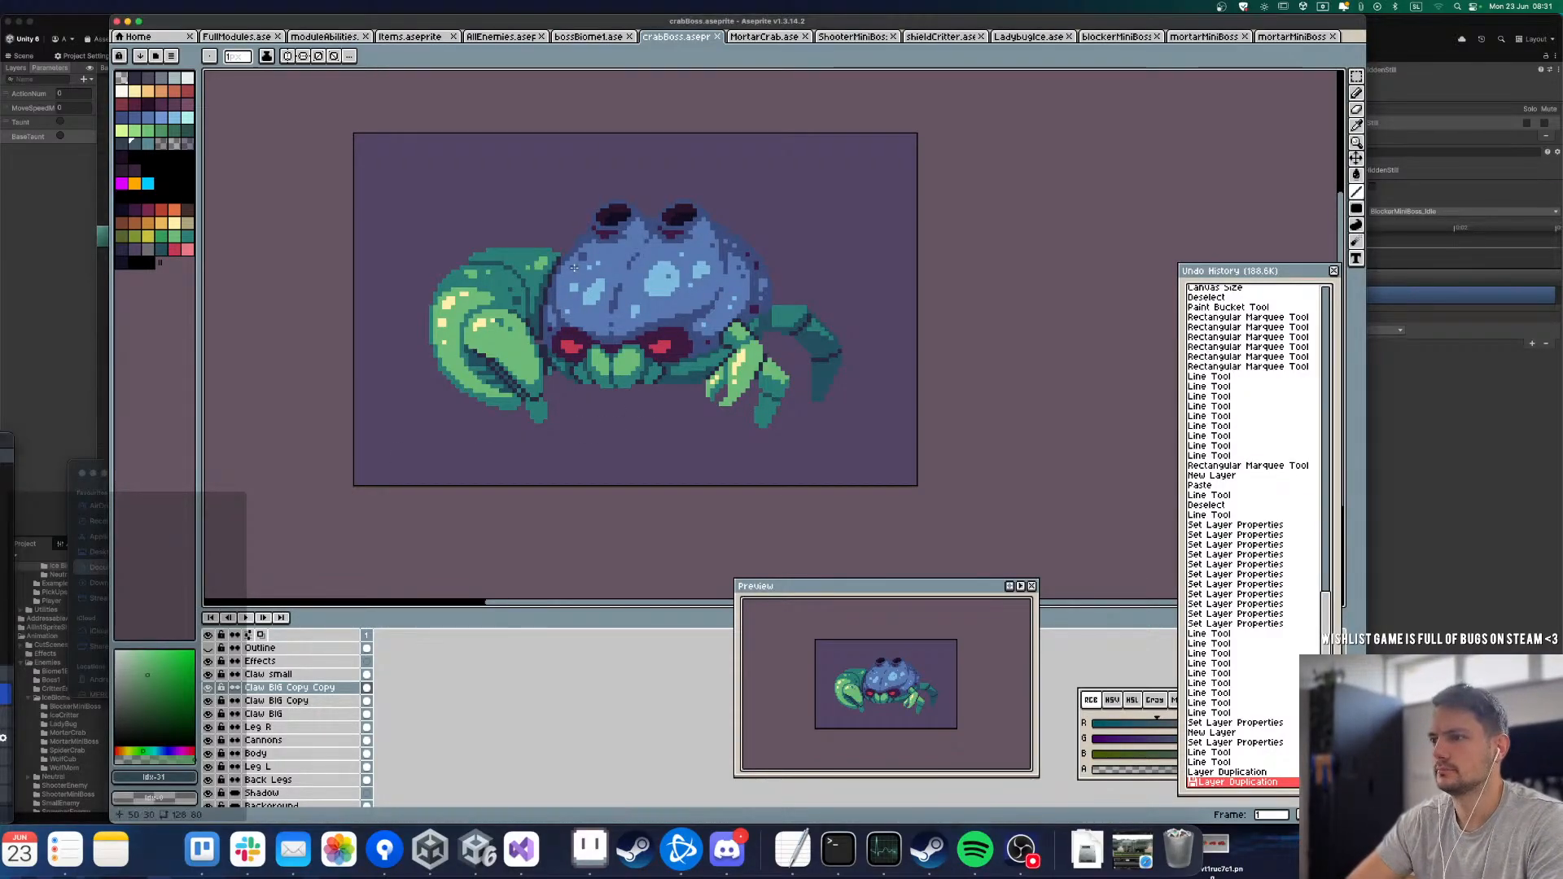
scroll(600, 264, "down", 1)
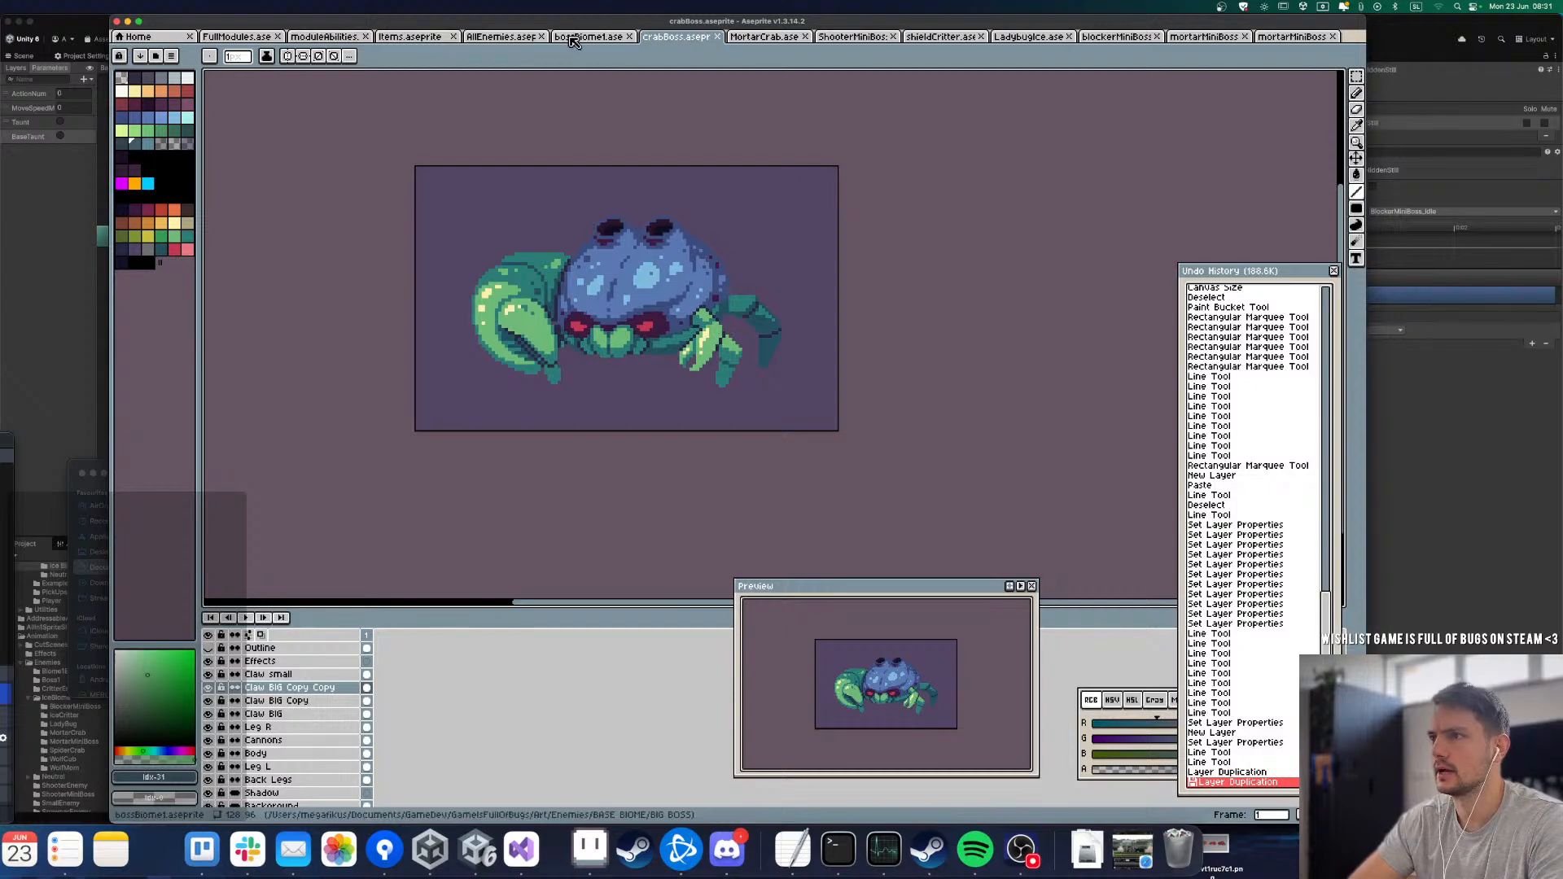
left_click(492, 41)
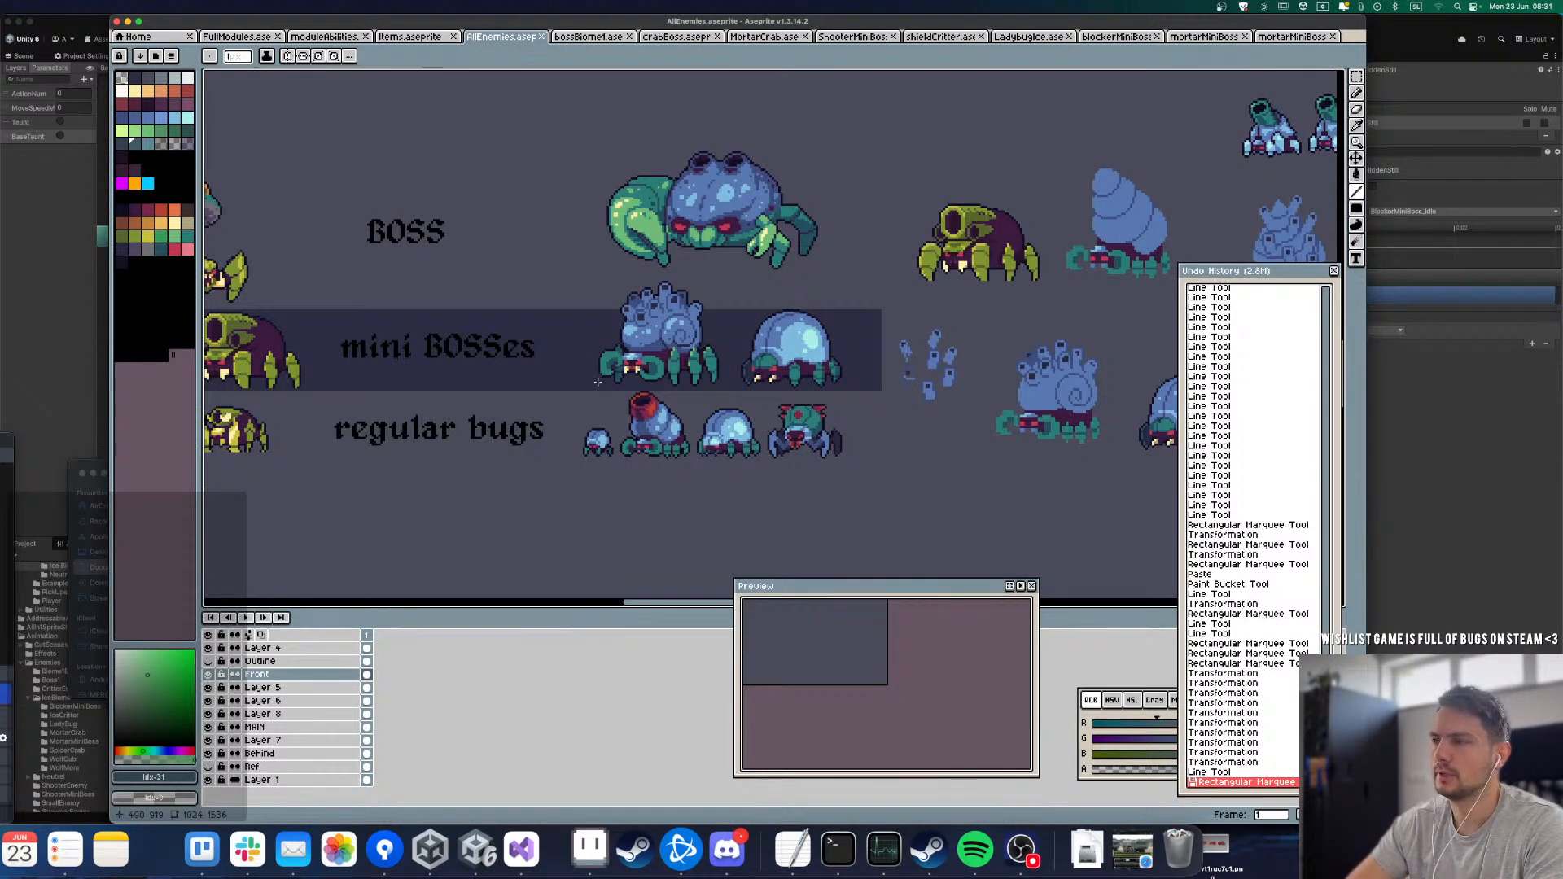
scroll(735, 330, "down", 2)
scroll(643, 314, "up", 3)
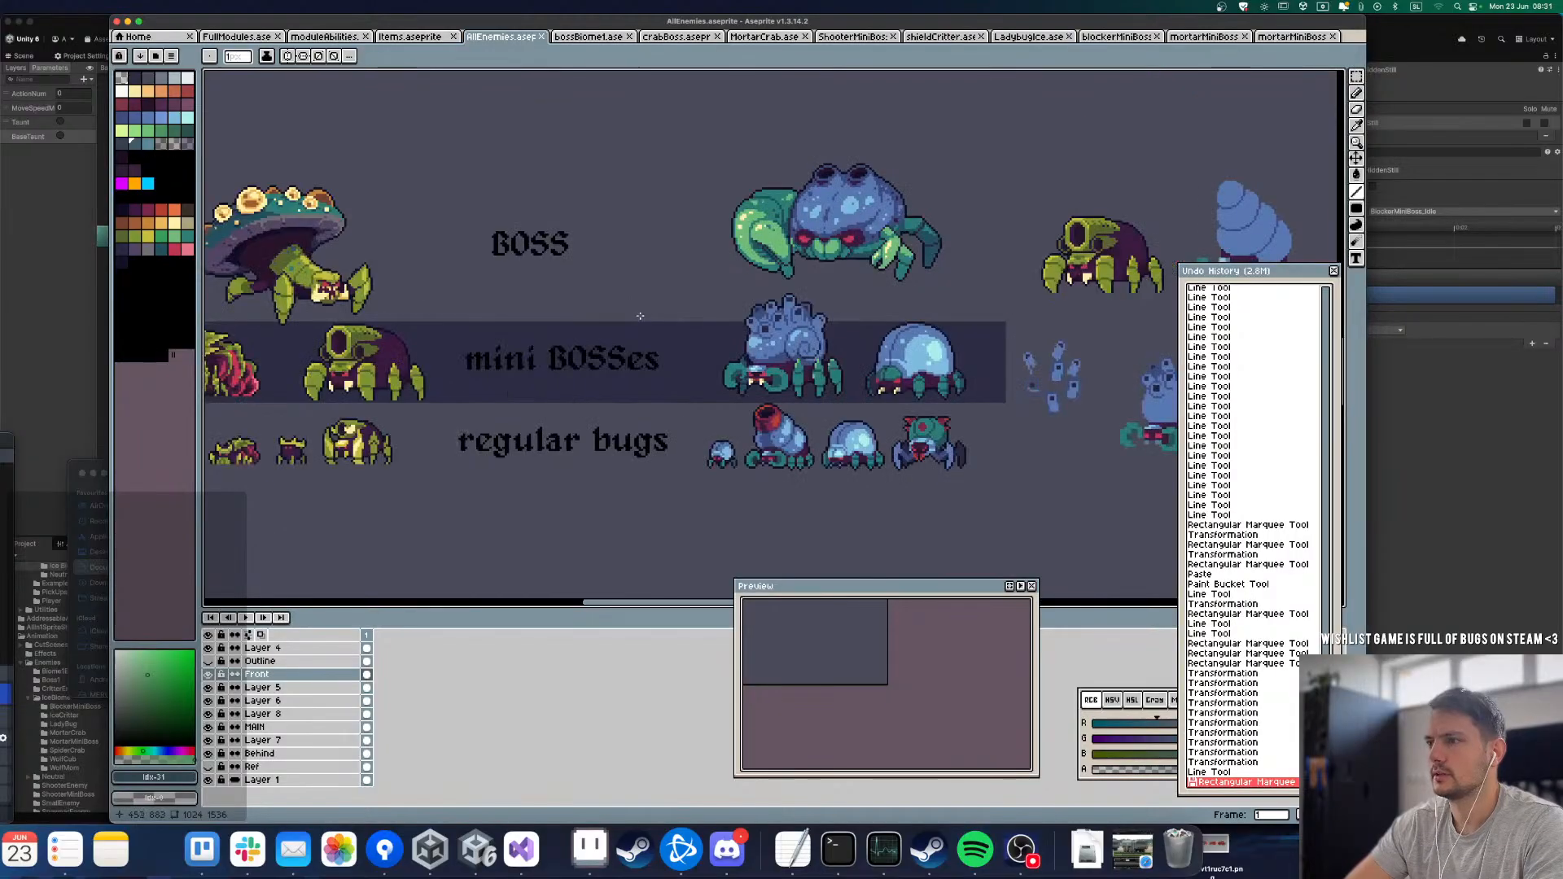
left_click_drag(600, 329, 607, 330)
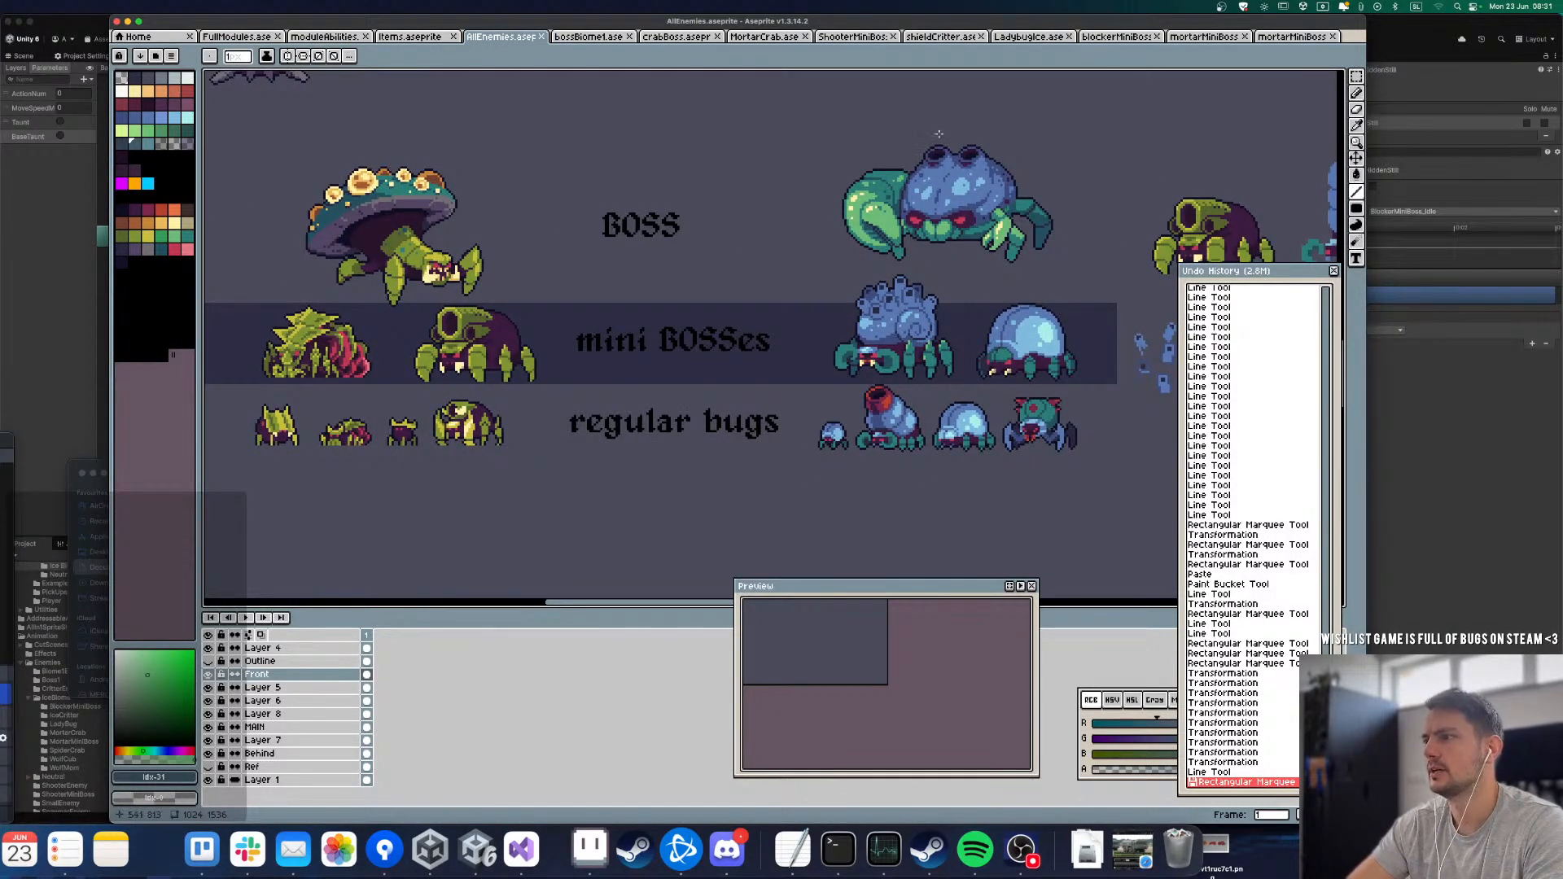
scroll(864, 268, "down", 2)
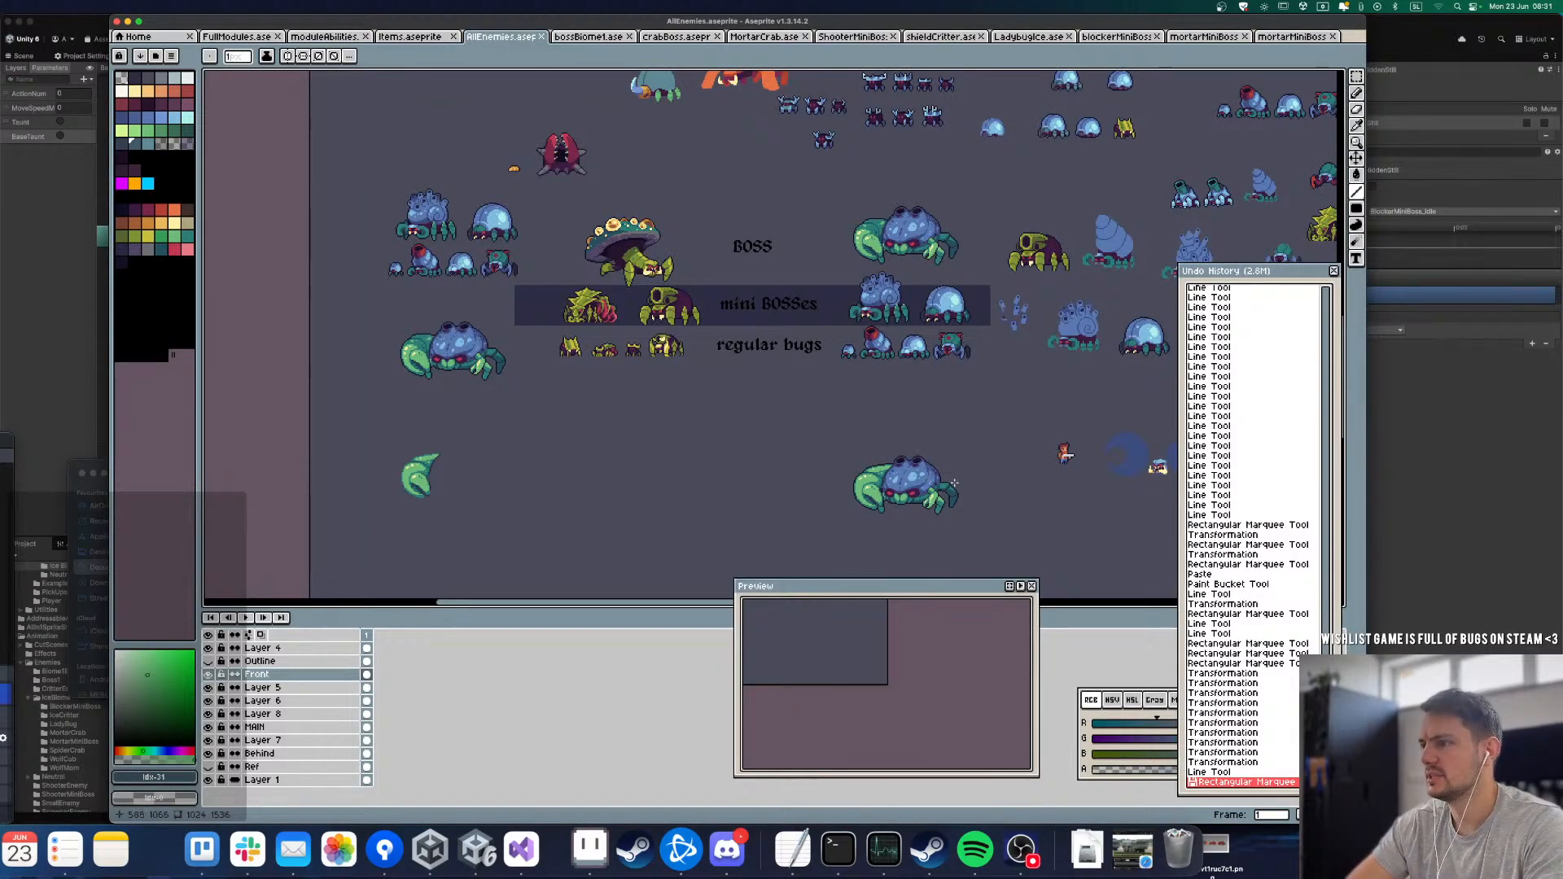
scroll(976, 232, "up", 2)
scroll(600, 238, "down", 2)
scroll(735, 235, "up", 3)
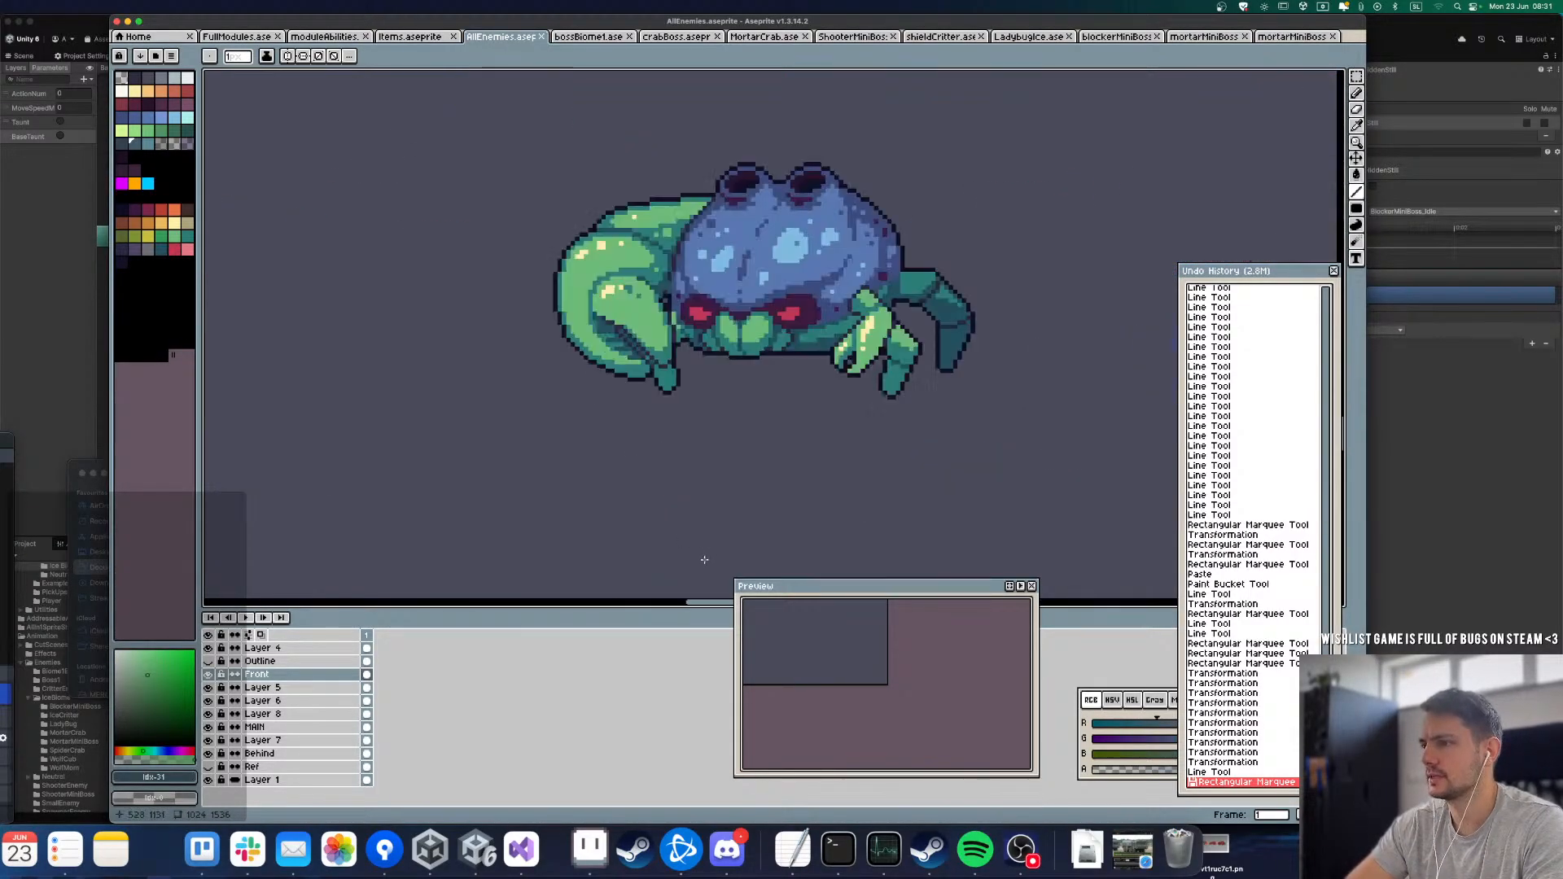
scroll(726, 398, "down", 3)
scroll(709, 433, "up", 1)
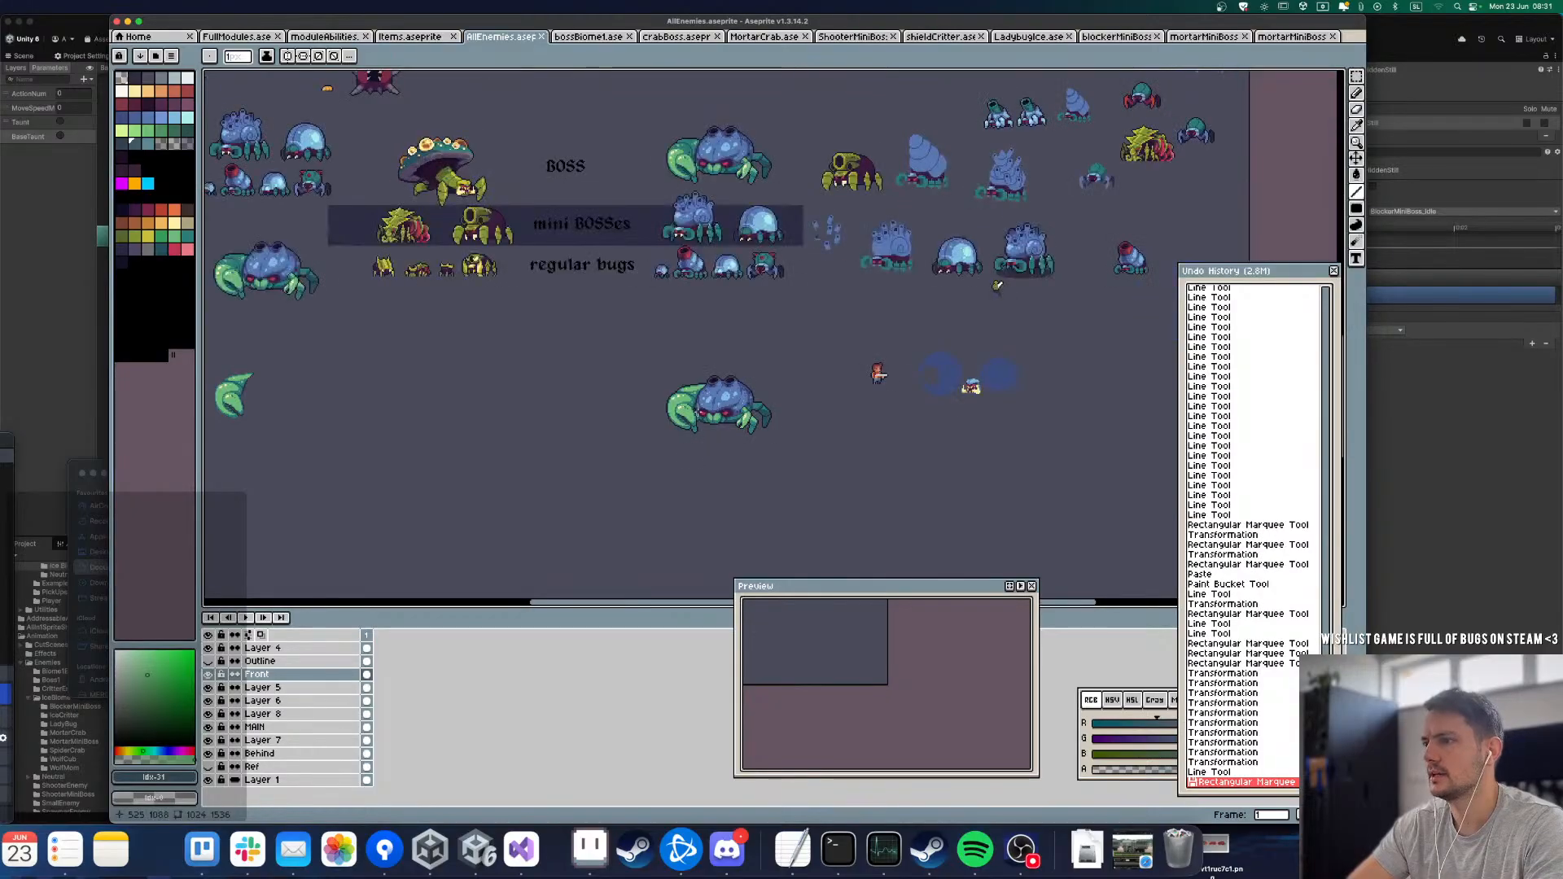
left_click_drag(809, 289, 719, 337)
scroll(717, 337, "up", 1)
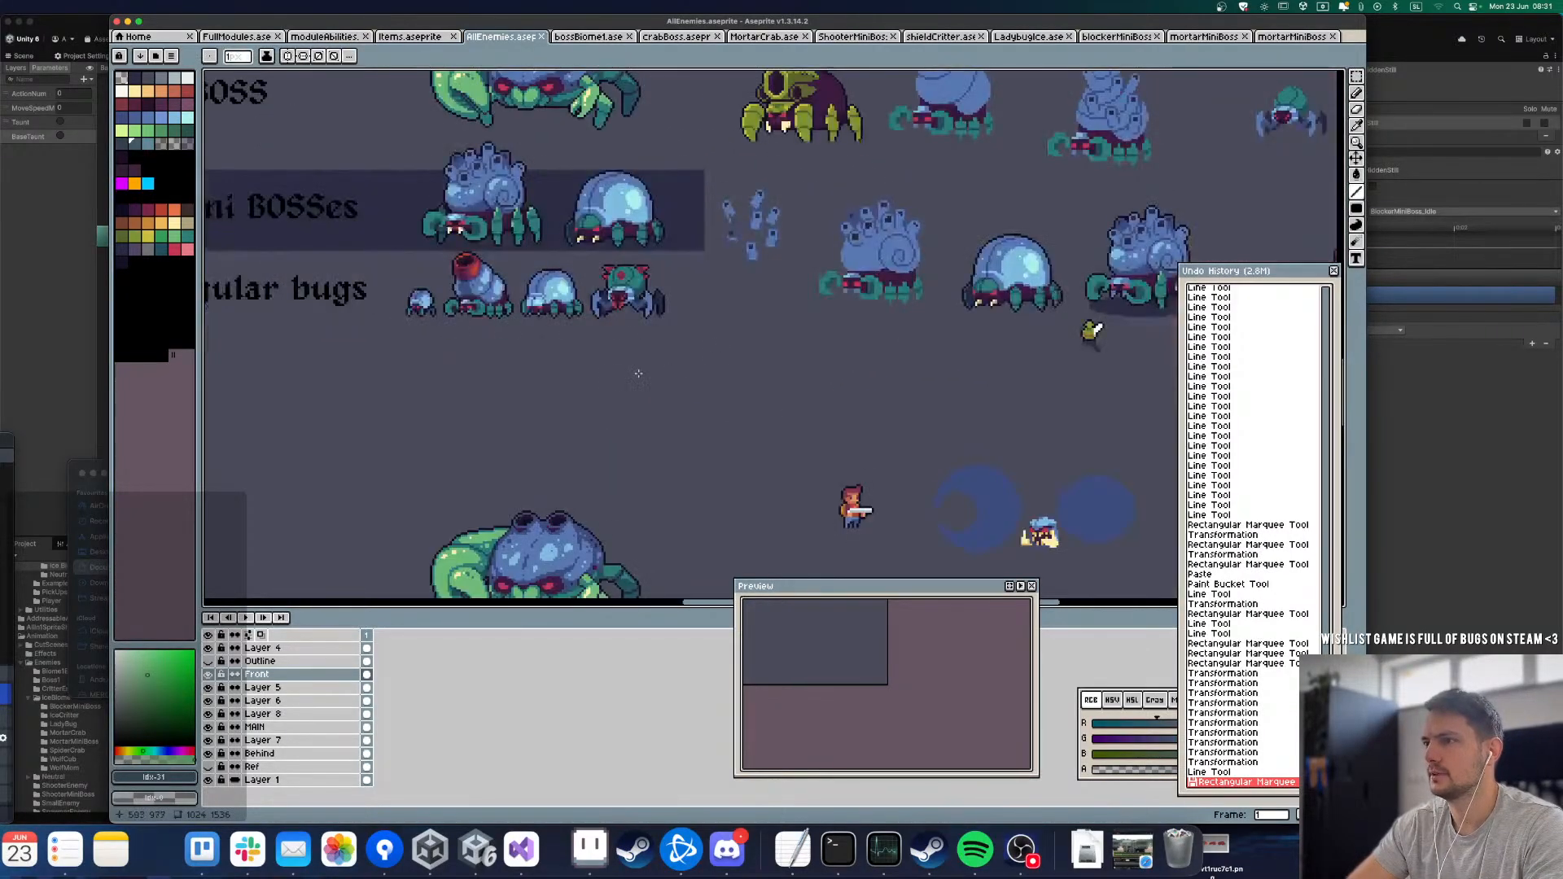
Step: Hide the timeline and compare the outlined crab boss in the BOSS row with its second version below the enemy rows
key("Tab")
scroll(658, 412, "down", 1)
scroll(650, 232, "up", 1)
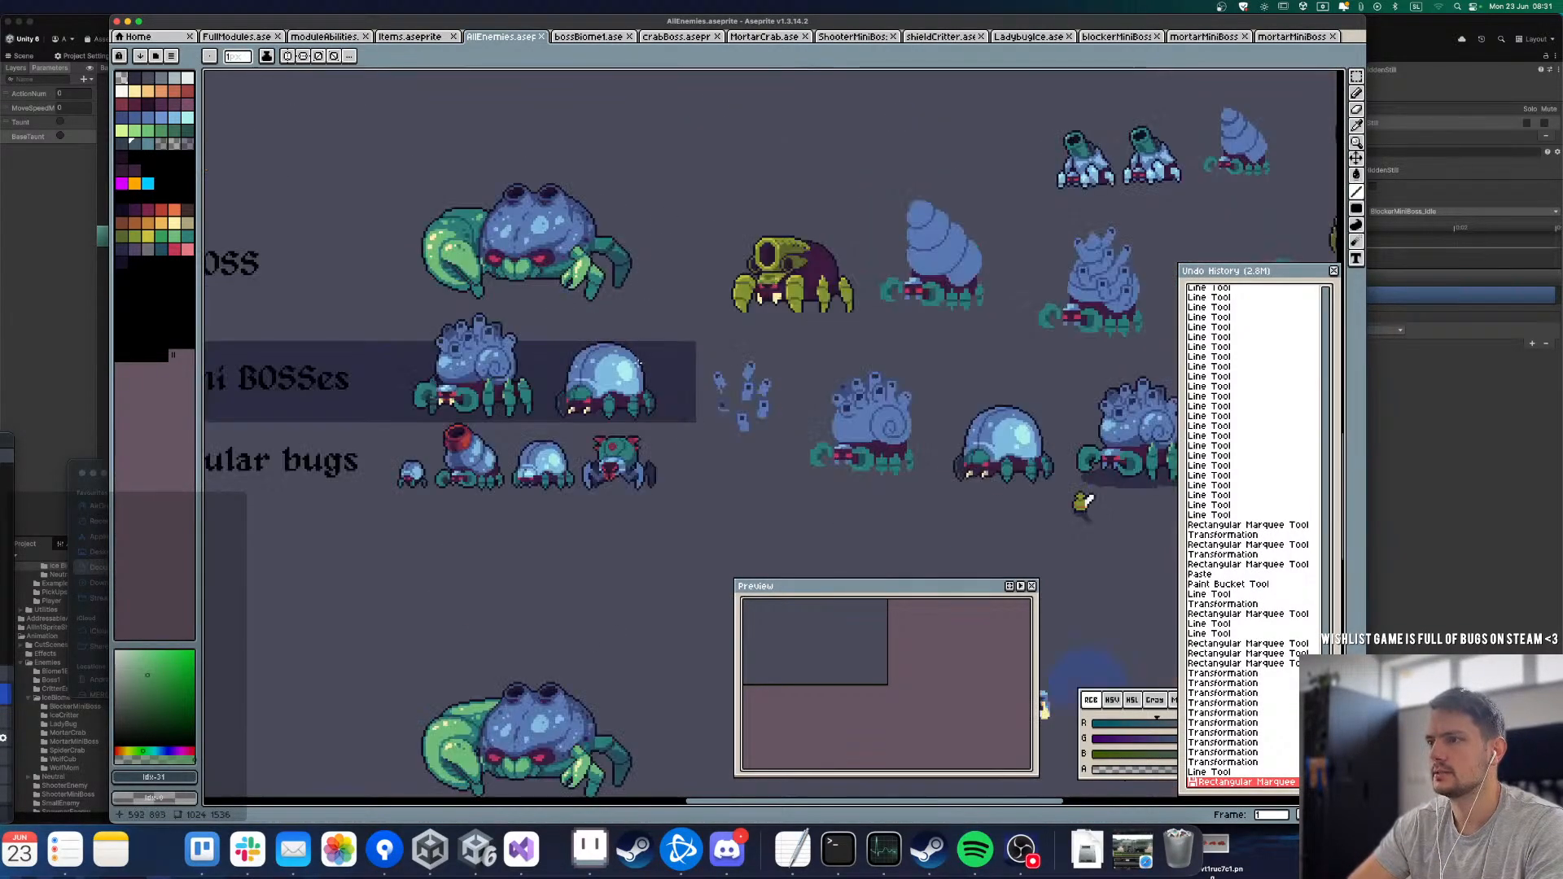
left_click_drag(644, 369, 663, 305)
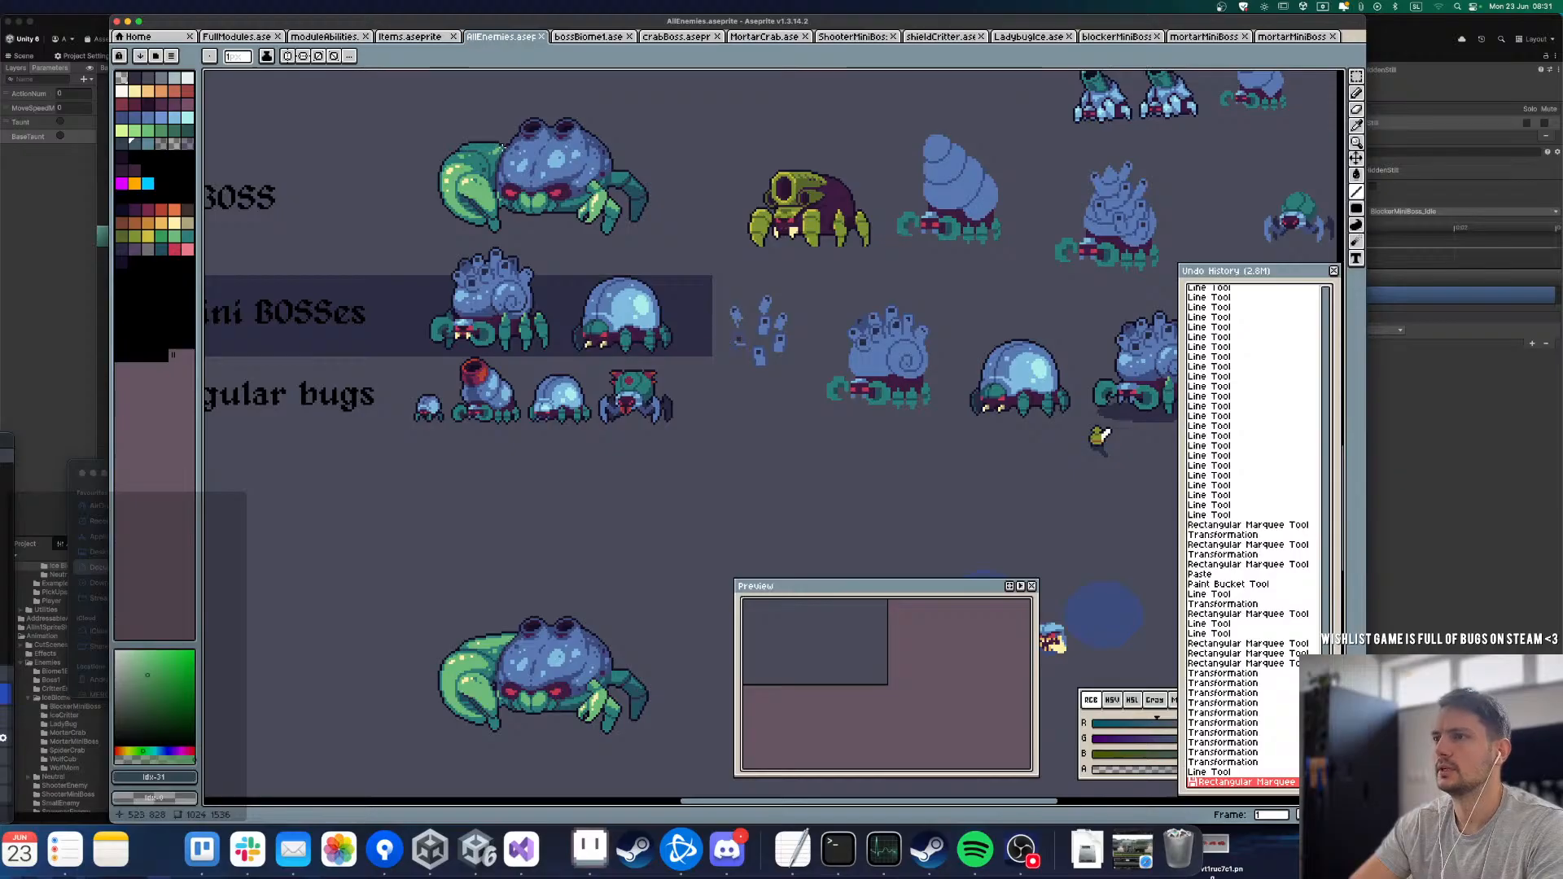
scroll(454, 131, "up", 1)
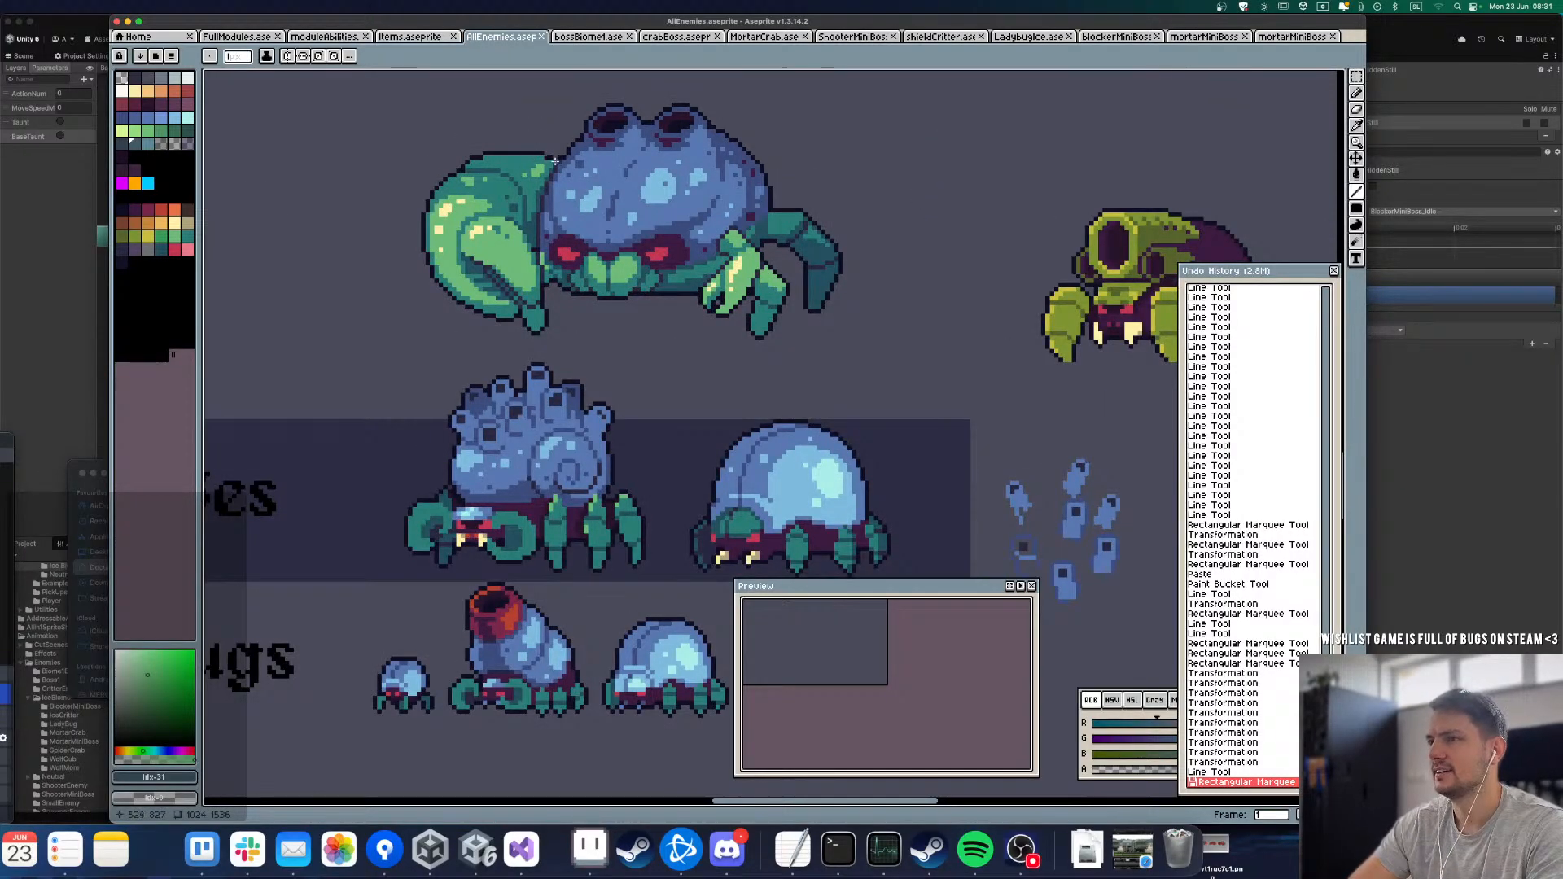
scroll(551, 163, "down", 2)
scroll(560, 463, "up", 2)
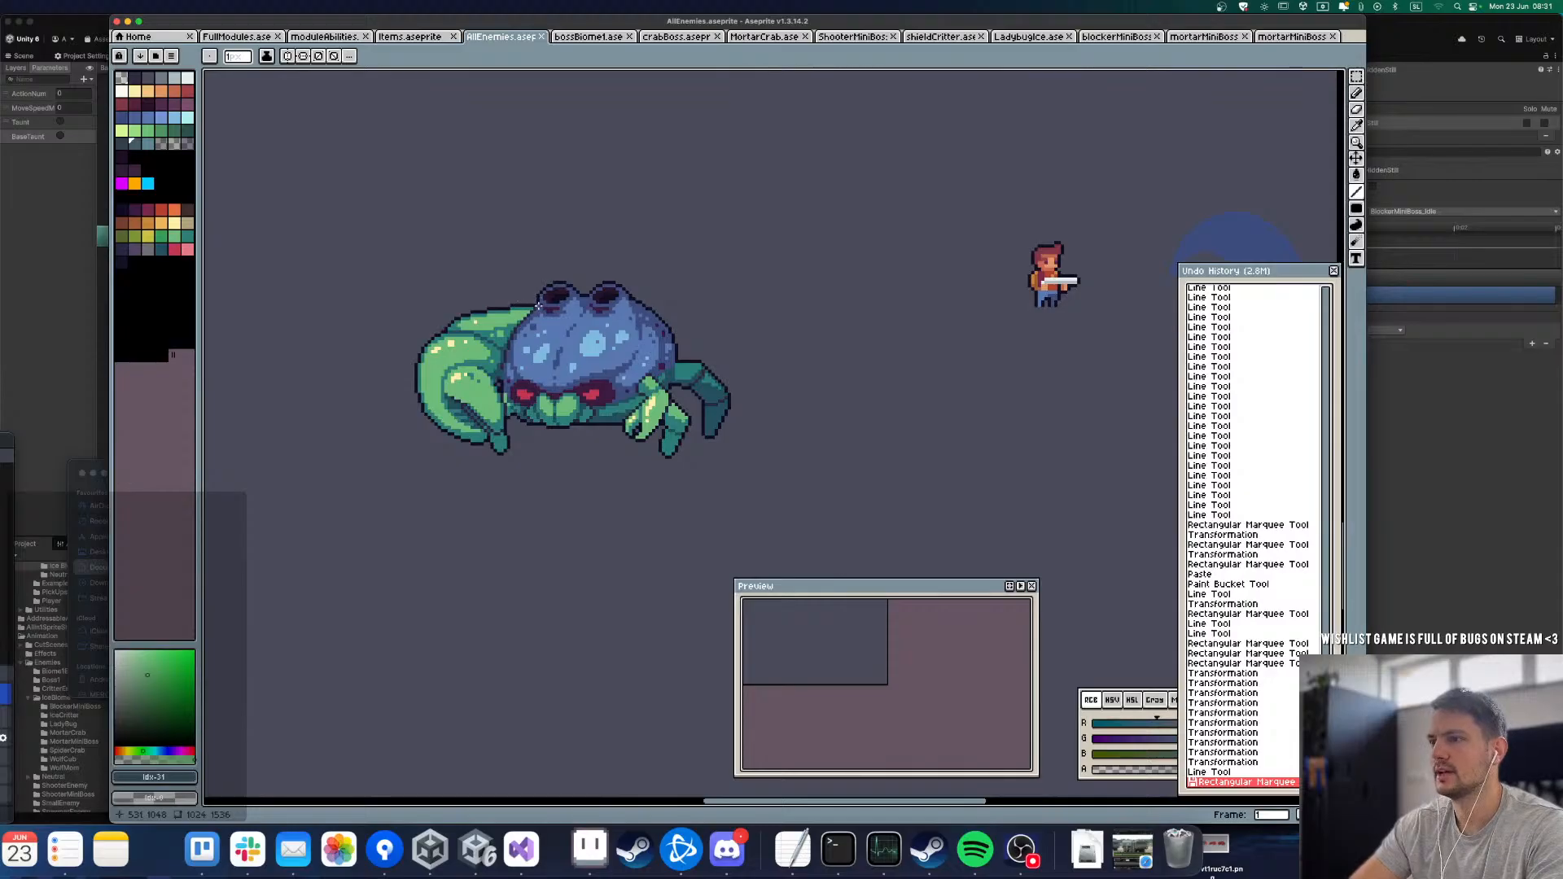
scroll(471, 450, "down", 2)
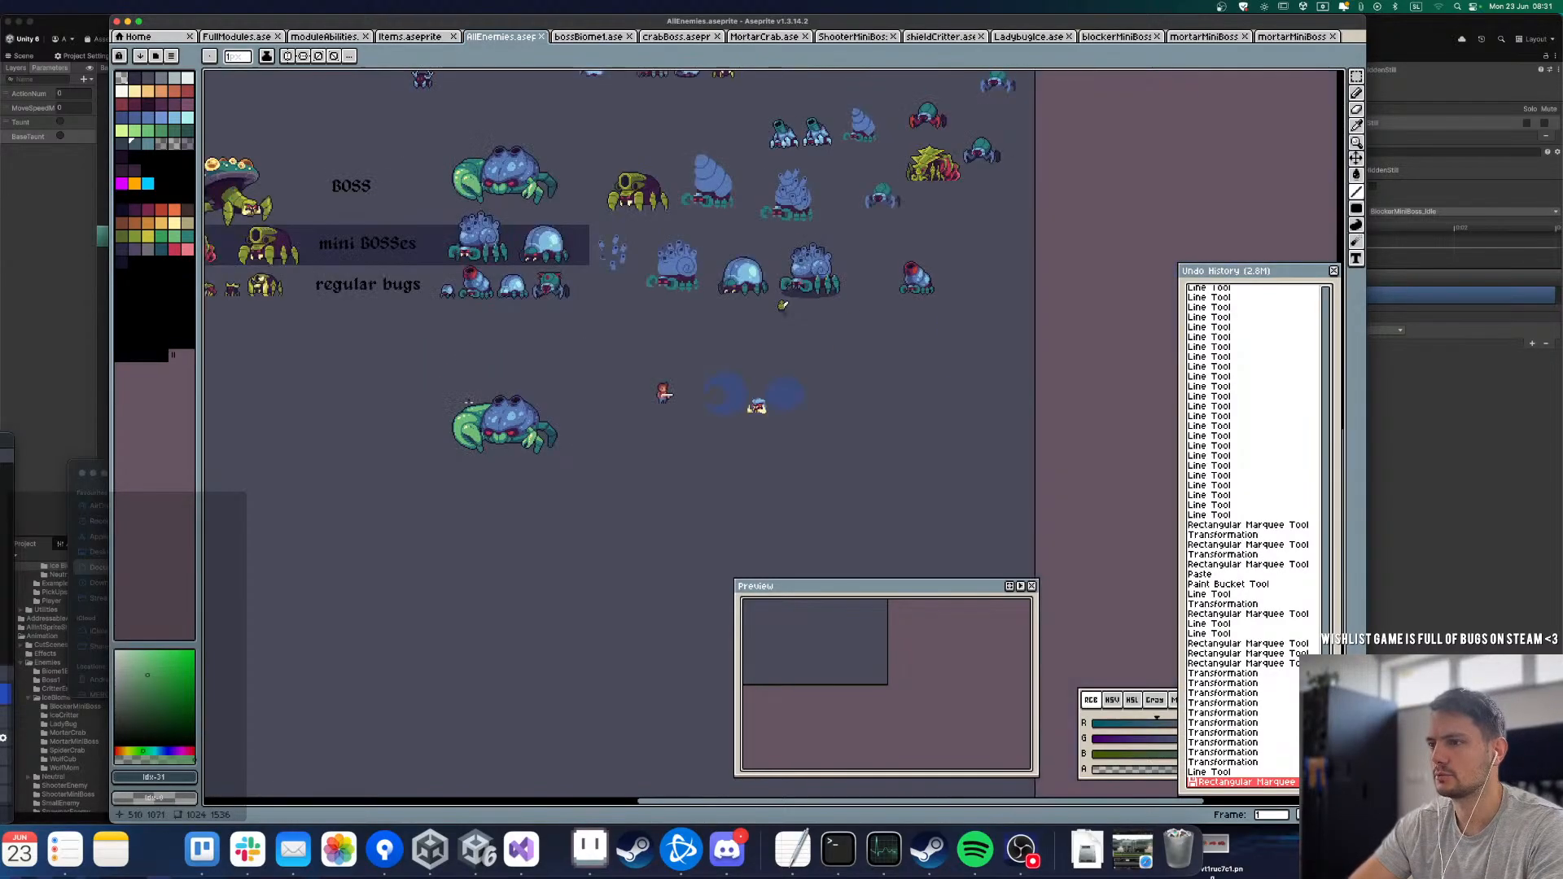
scroll(476, 135, "up", 3)
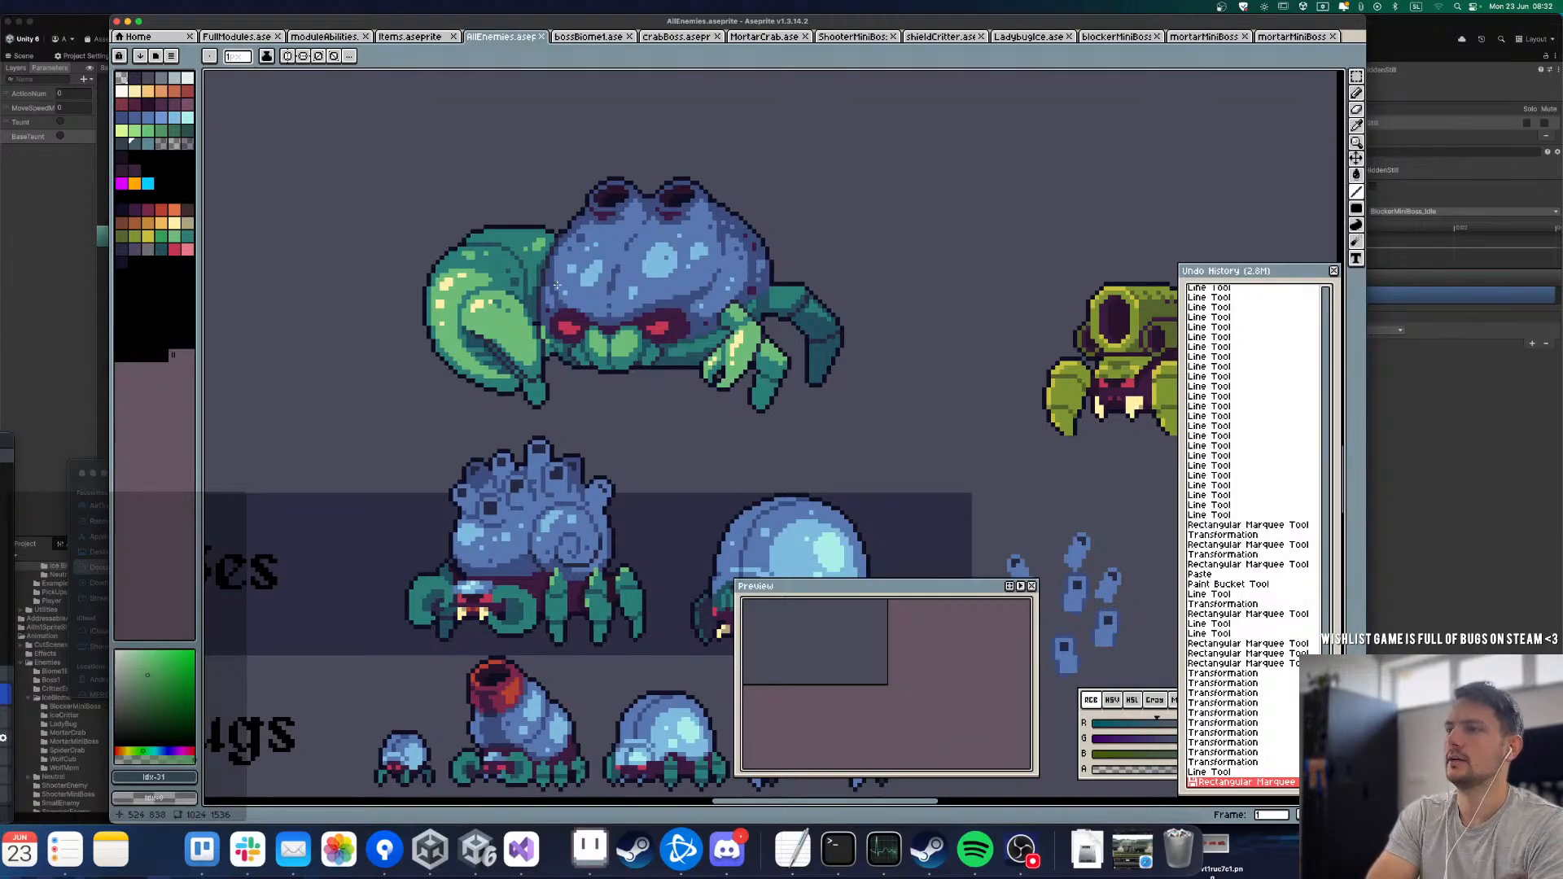
scroll(557, 284, "down", 4)
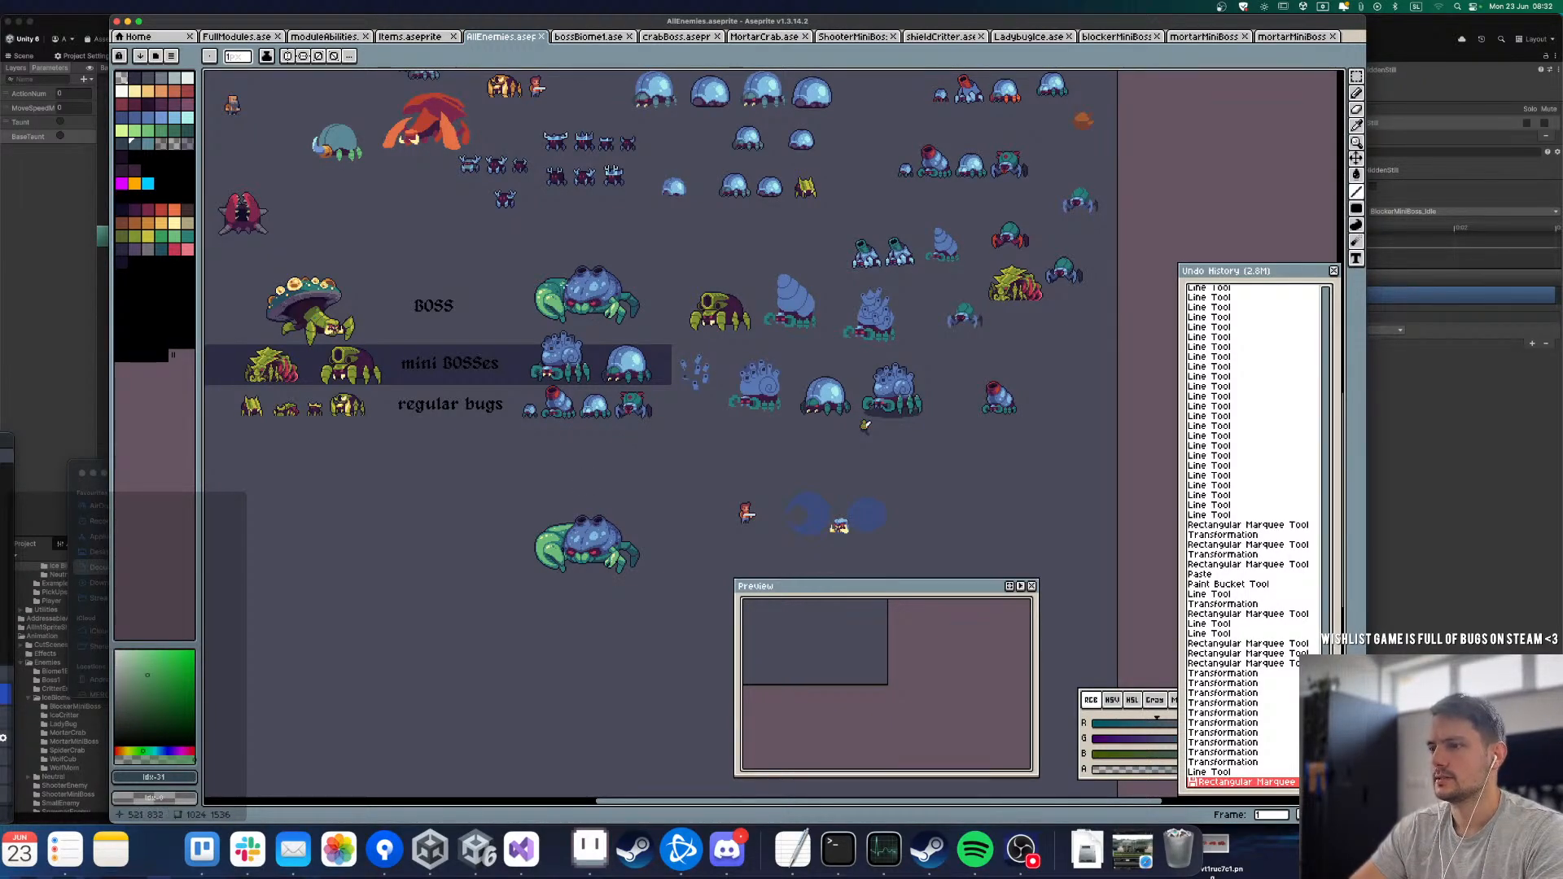
Step: Return to the crabBoss sprite with its timeline shown and hide the Claw BIG Copy and Claw BIG layers
left_click(587, 36)
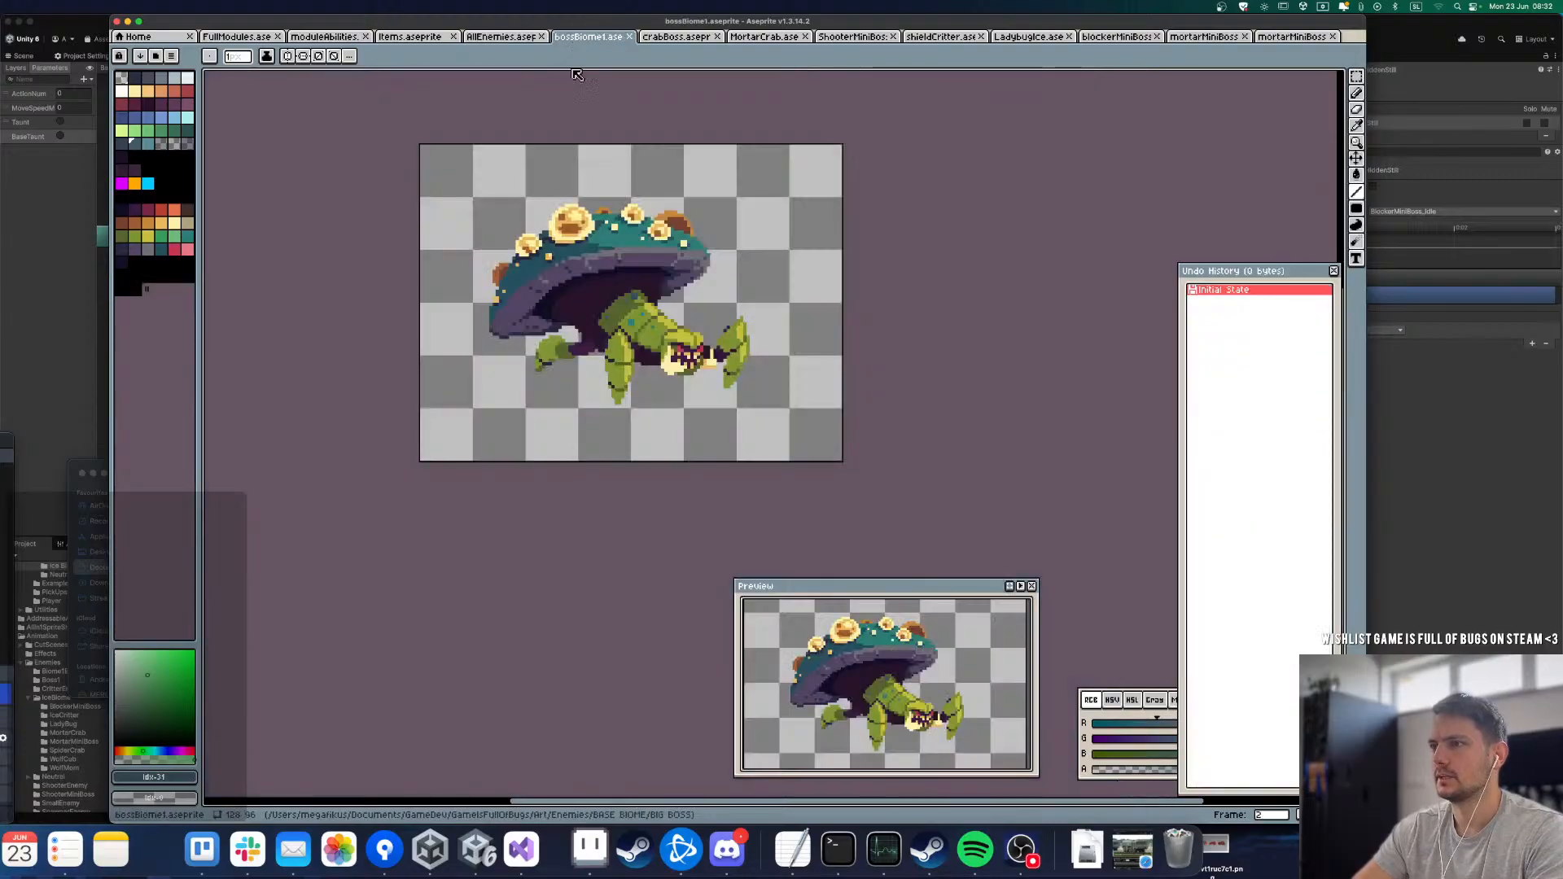
left_click(688, 38)
key("Tab")
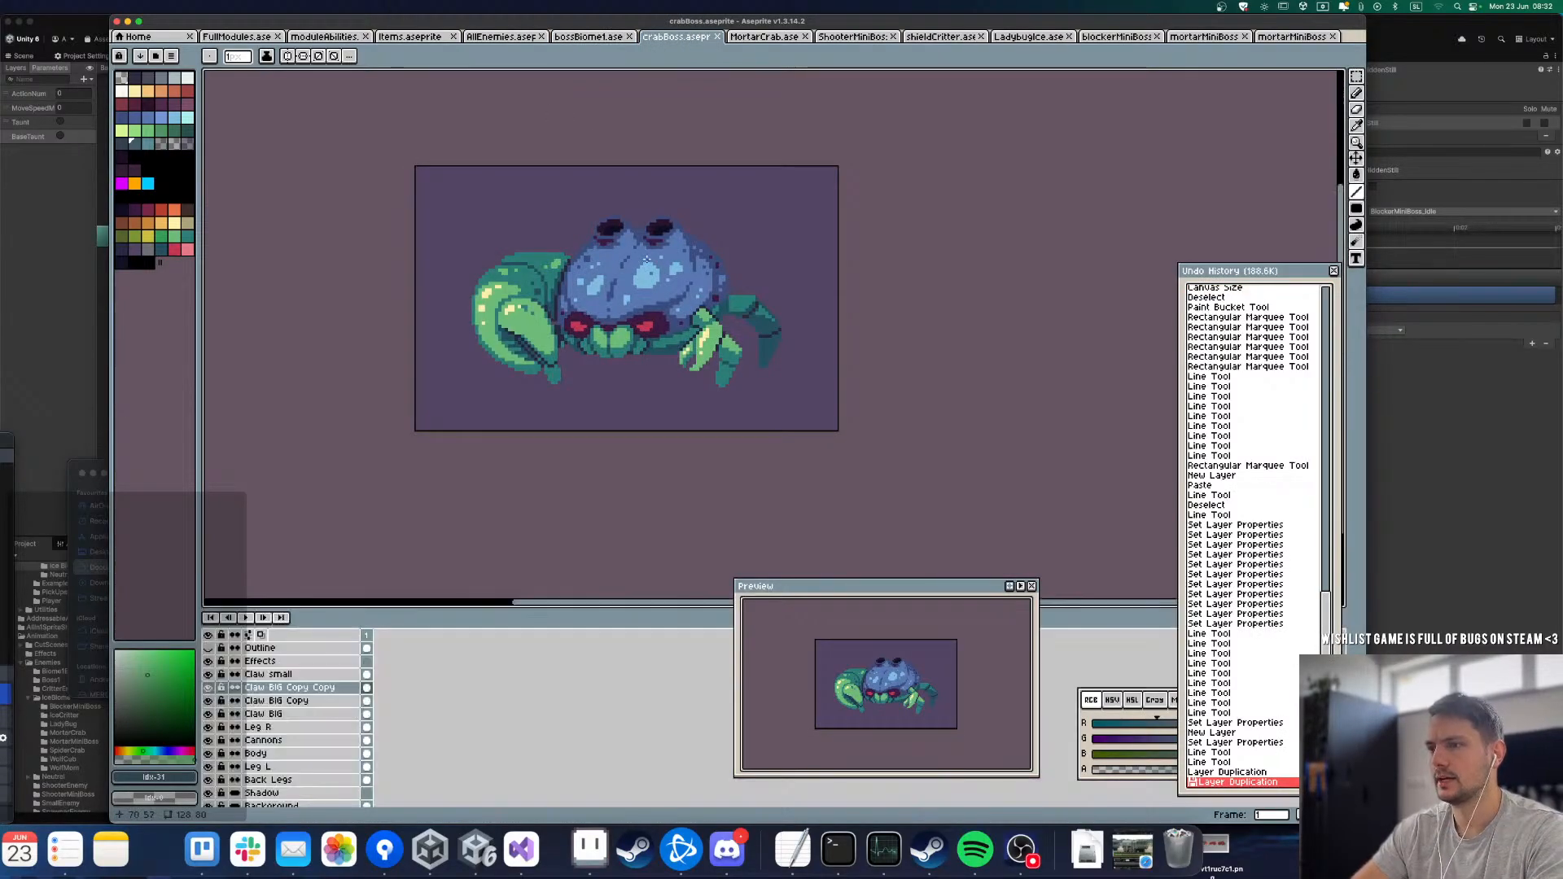
scroll(611, 250, "up", 1)
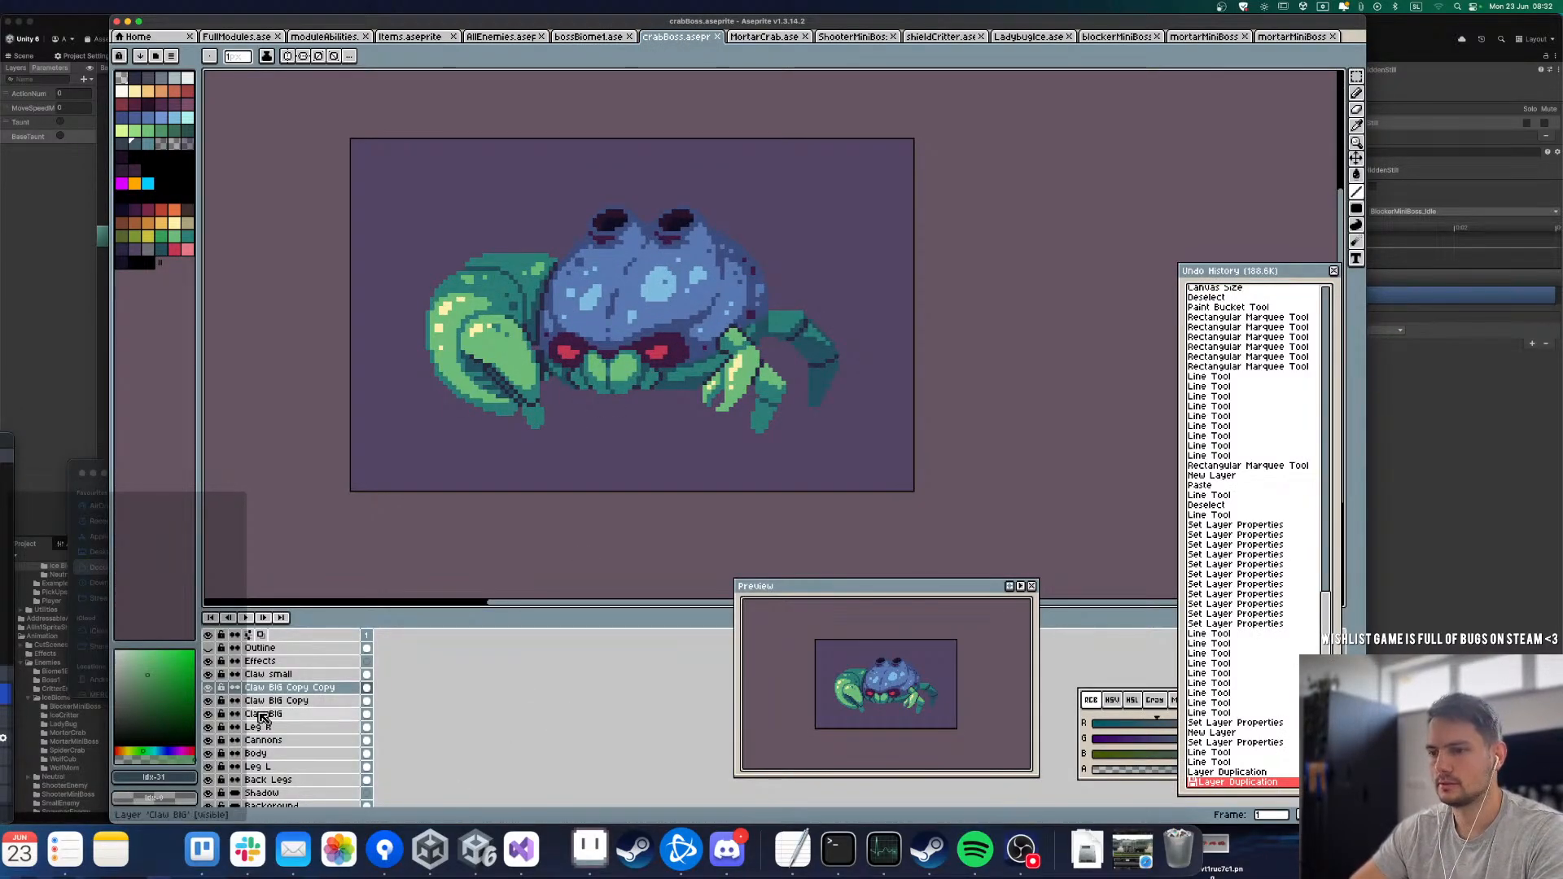
left_click(209, 700)
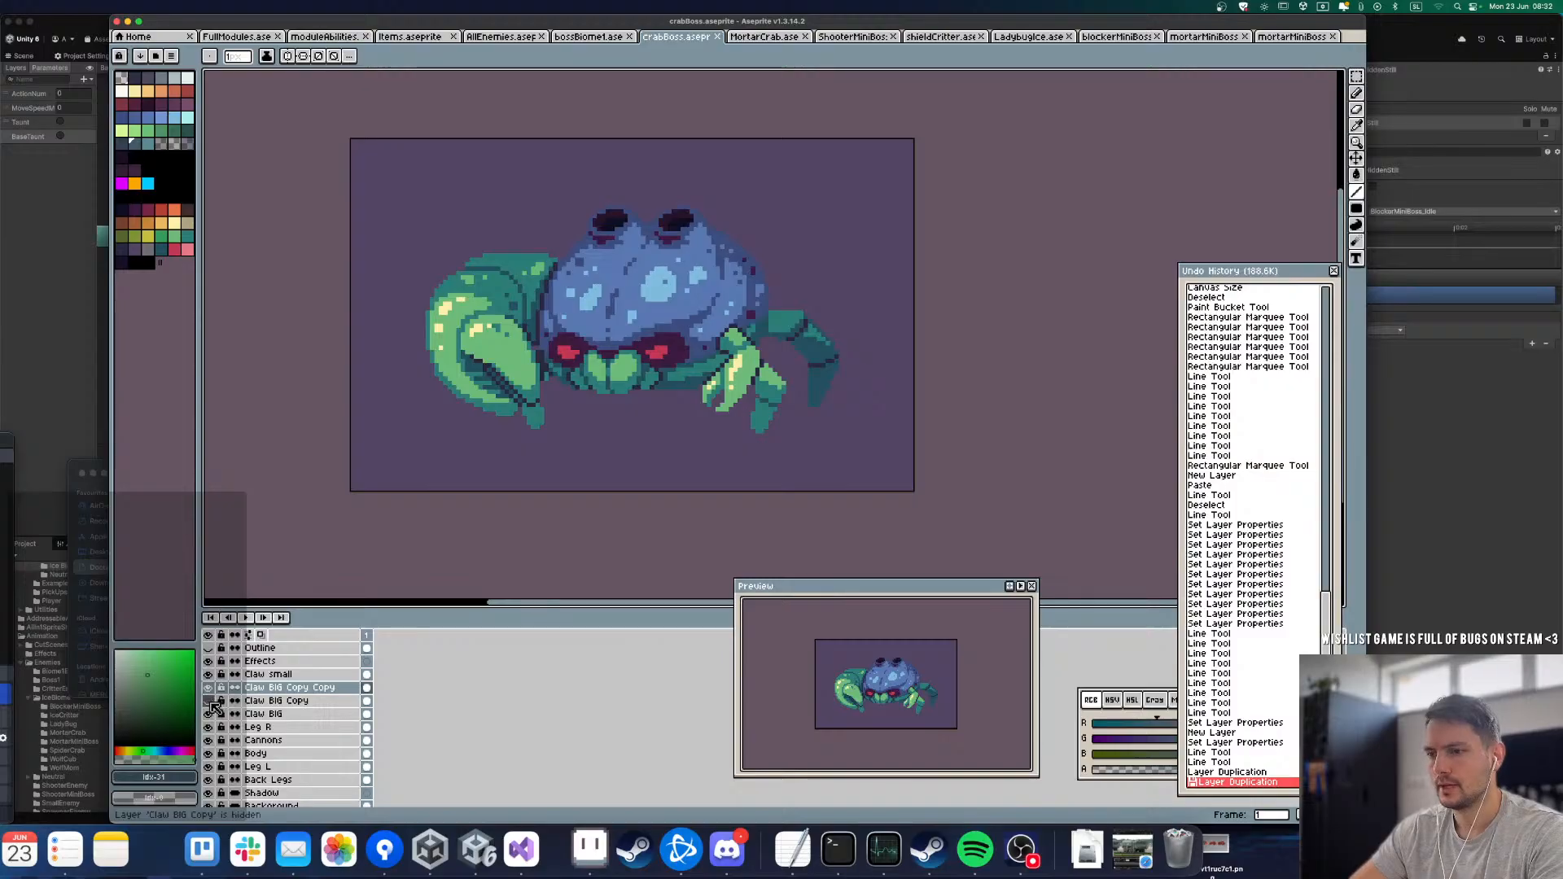
left_click(209, 712)
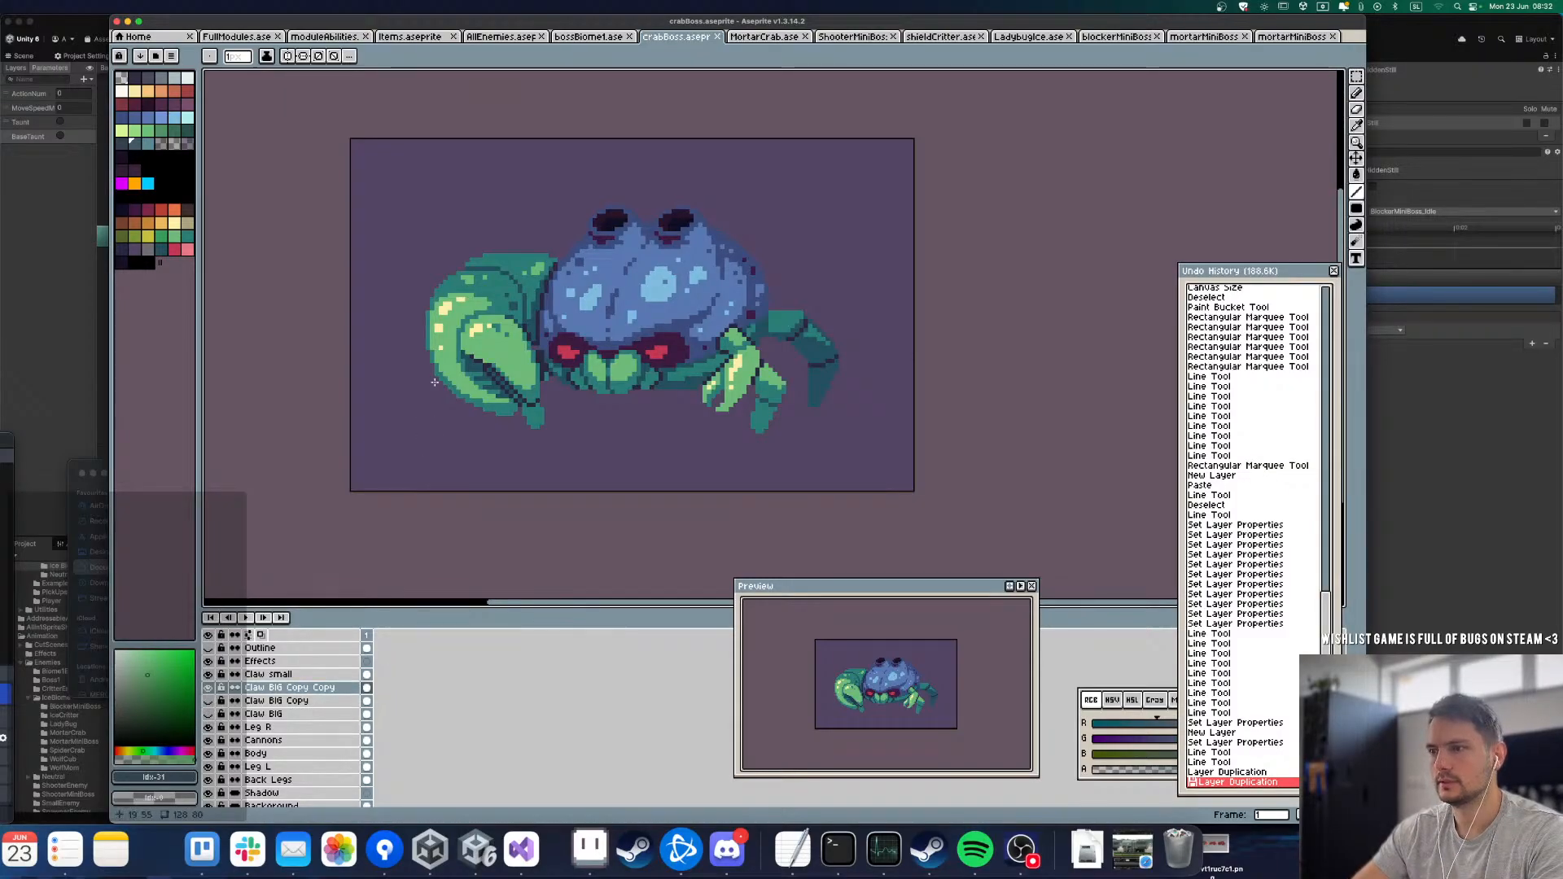
Step: Erase the green and teal areas around the inner pincer of the big claw on the Claw BIG Copy Copy layer using the Paint Bucket
key("w")
scroll(482, 279, "up", 1)
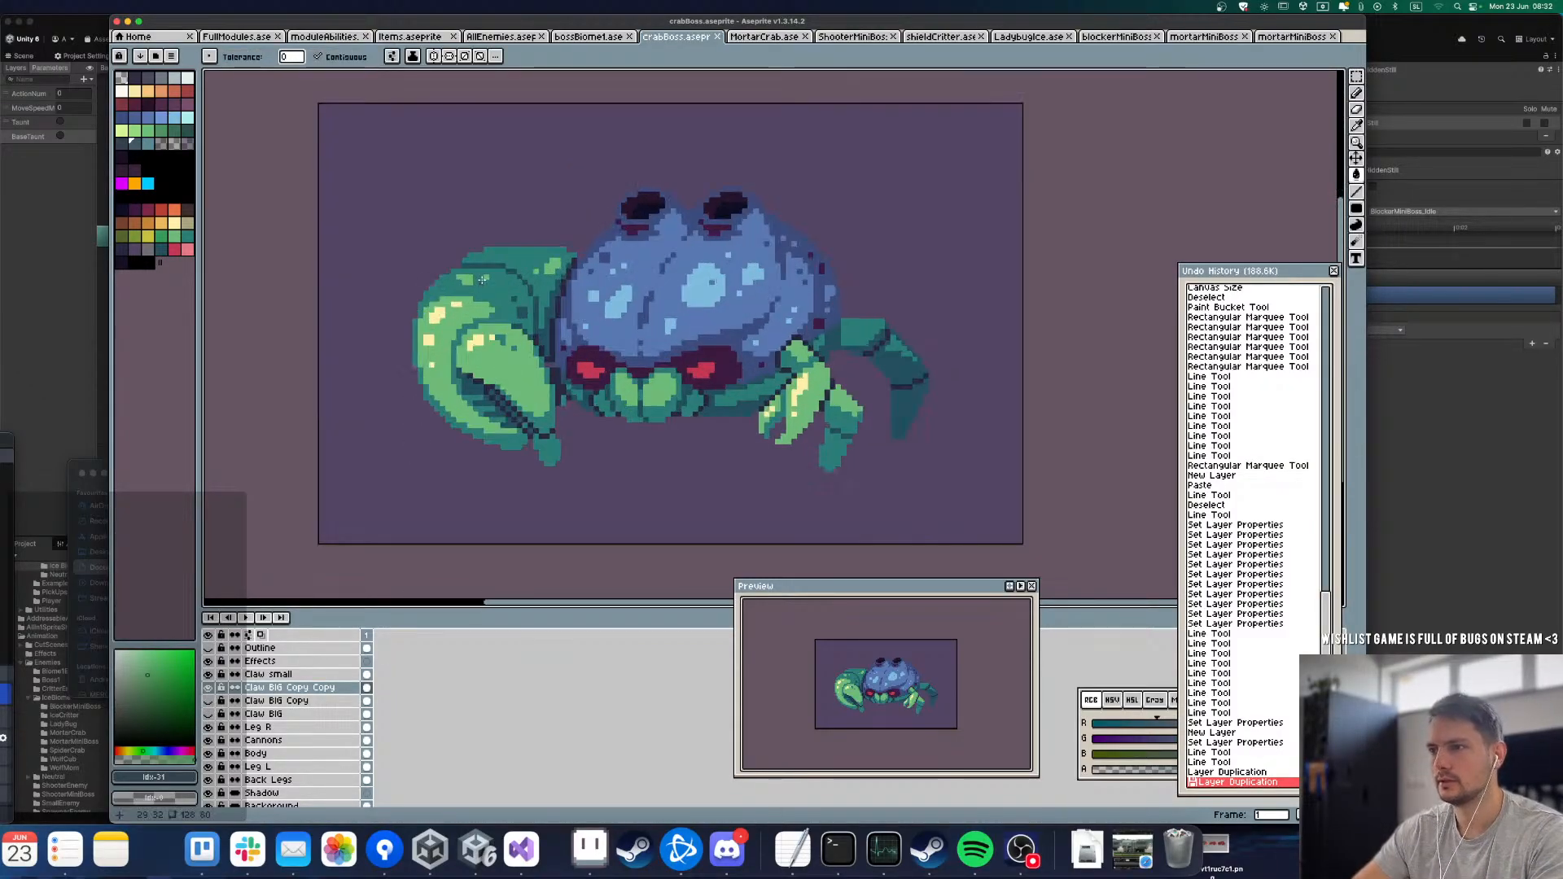
left_click(492, 293)
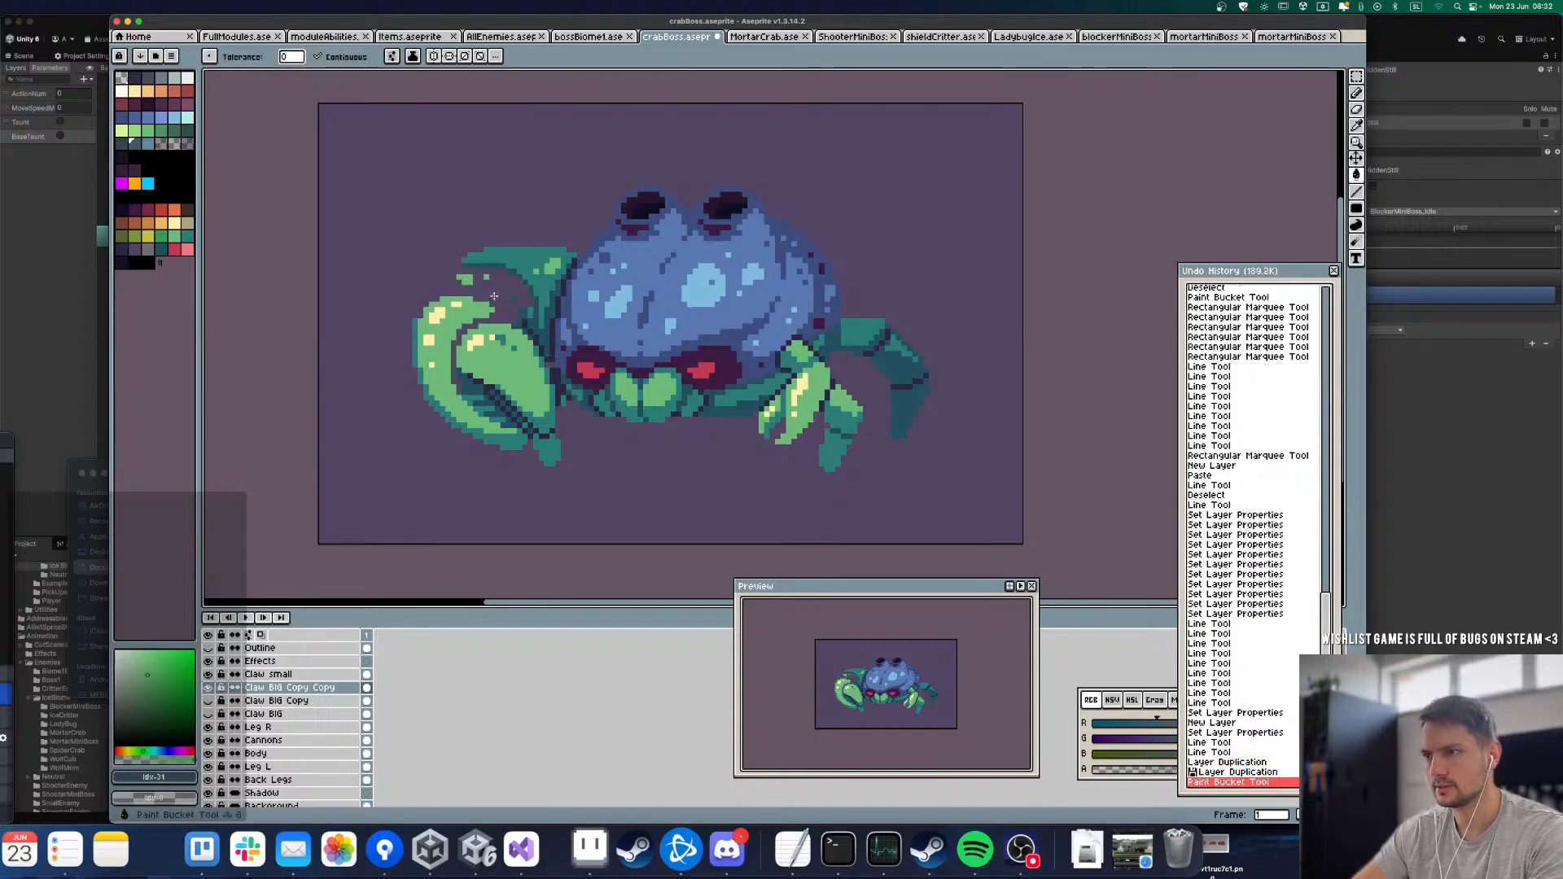
key("ctrl+z")
right_click(494, 297)
right_click(521, 311)
right_click(530, 272)
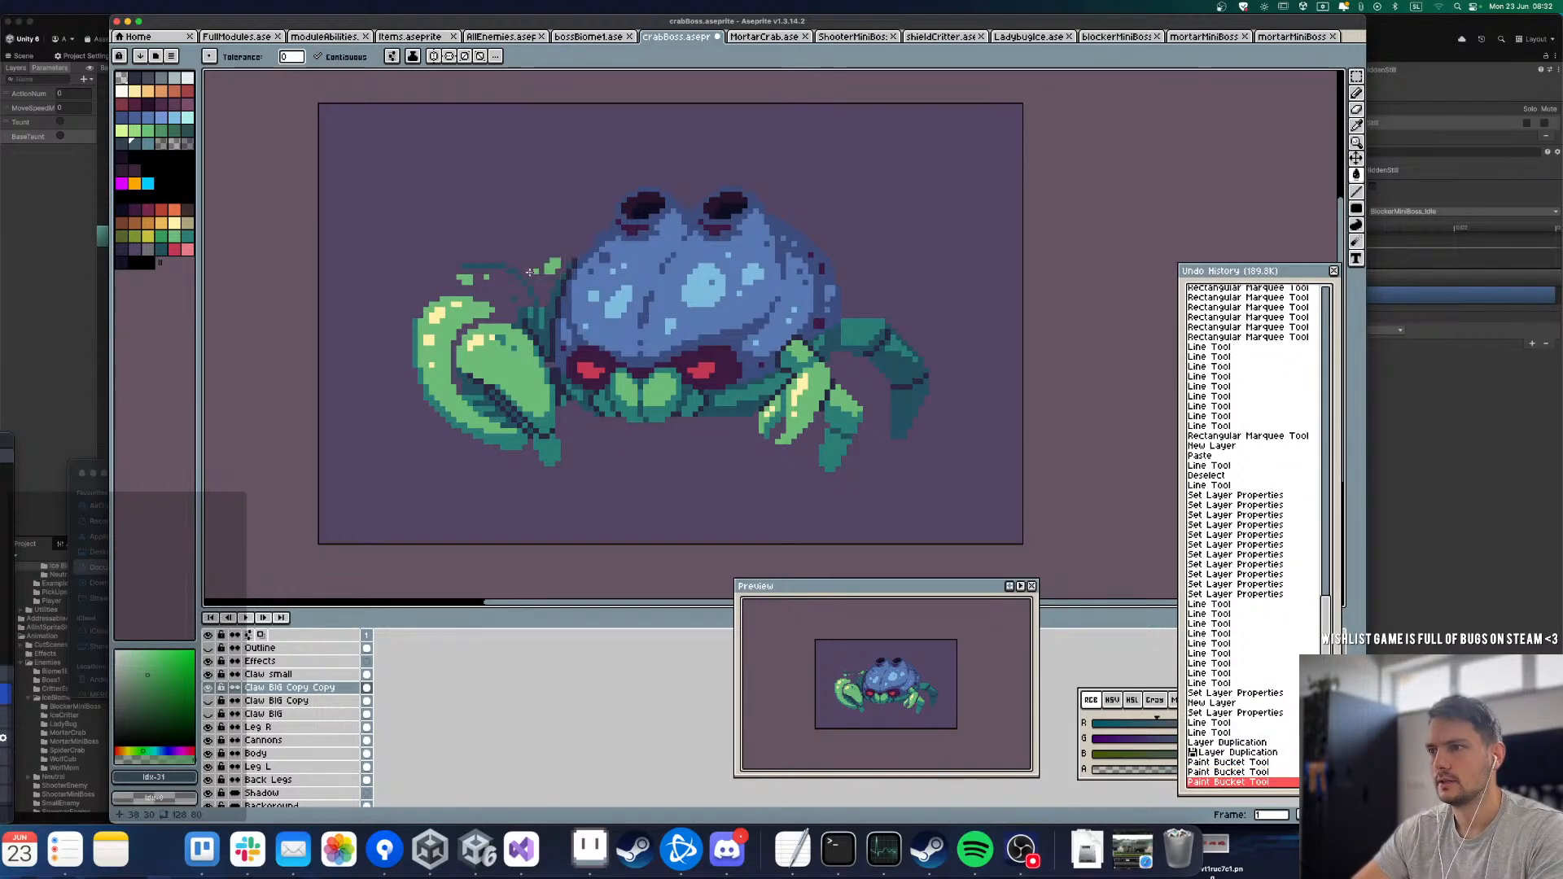
right_click(458, 302)
right_click(437, 426)
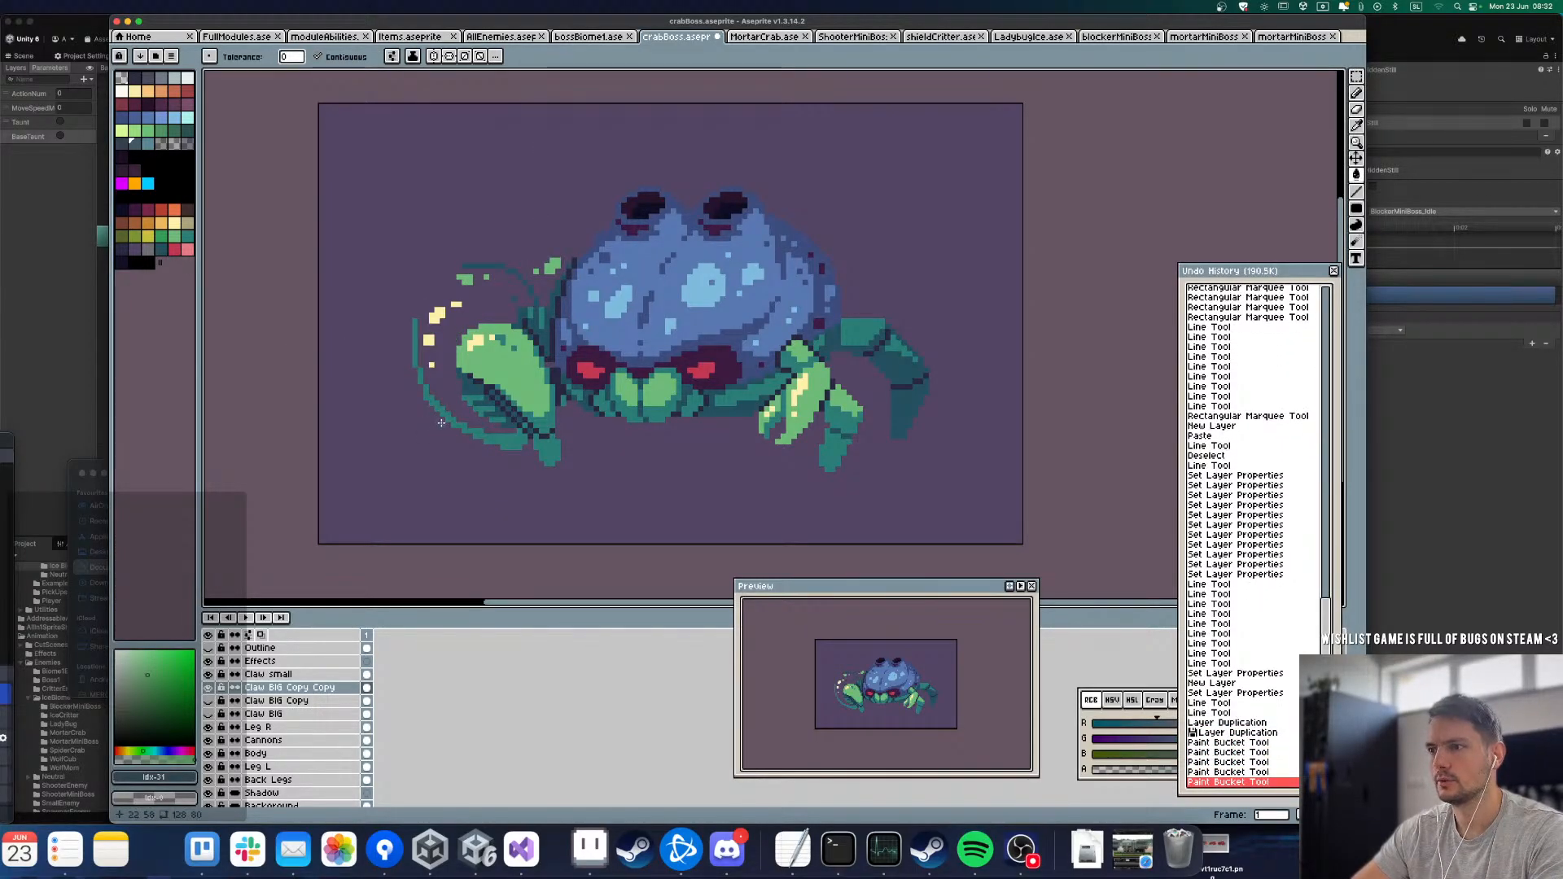
right_click(482, 410)
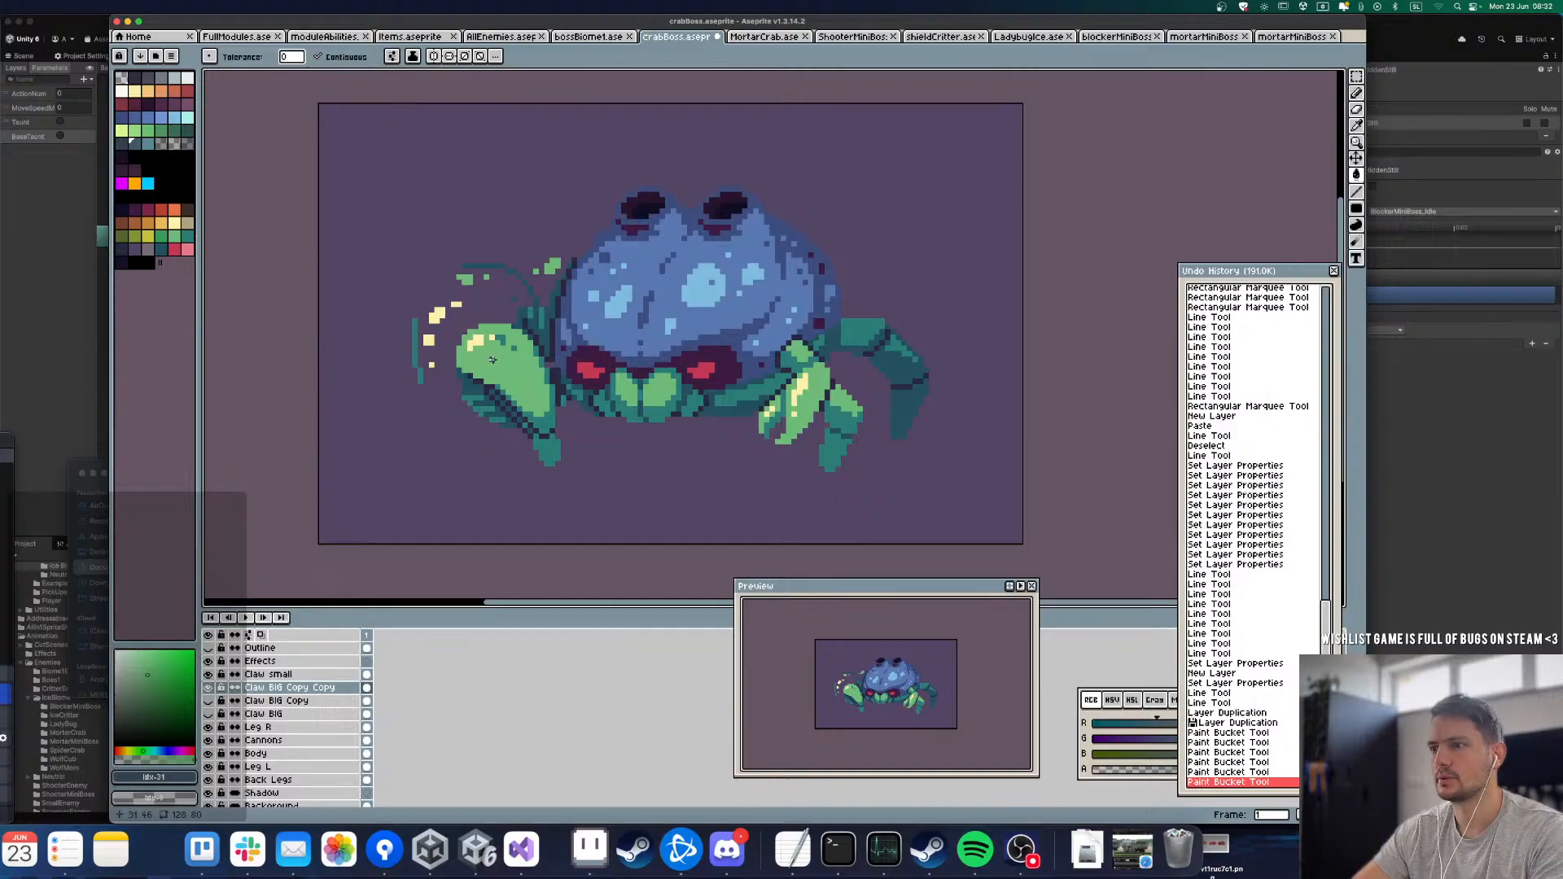
scroll(495, 358, "up", 3)
scroll(445, 350, "down", 3)
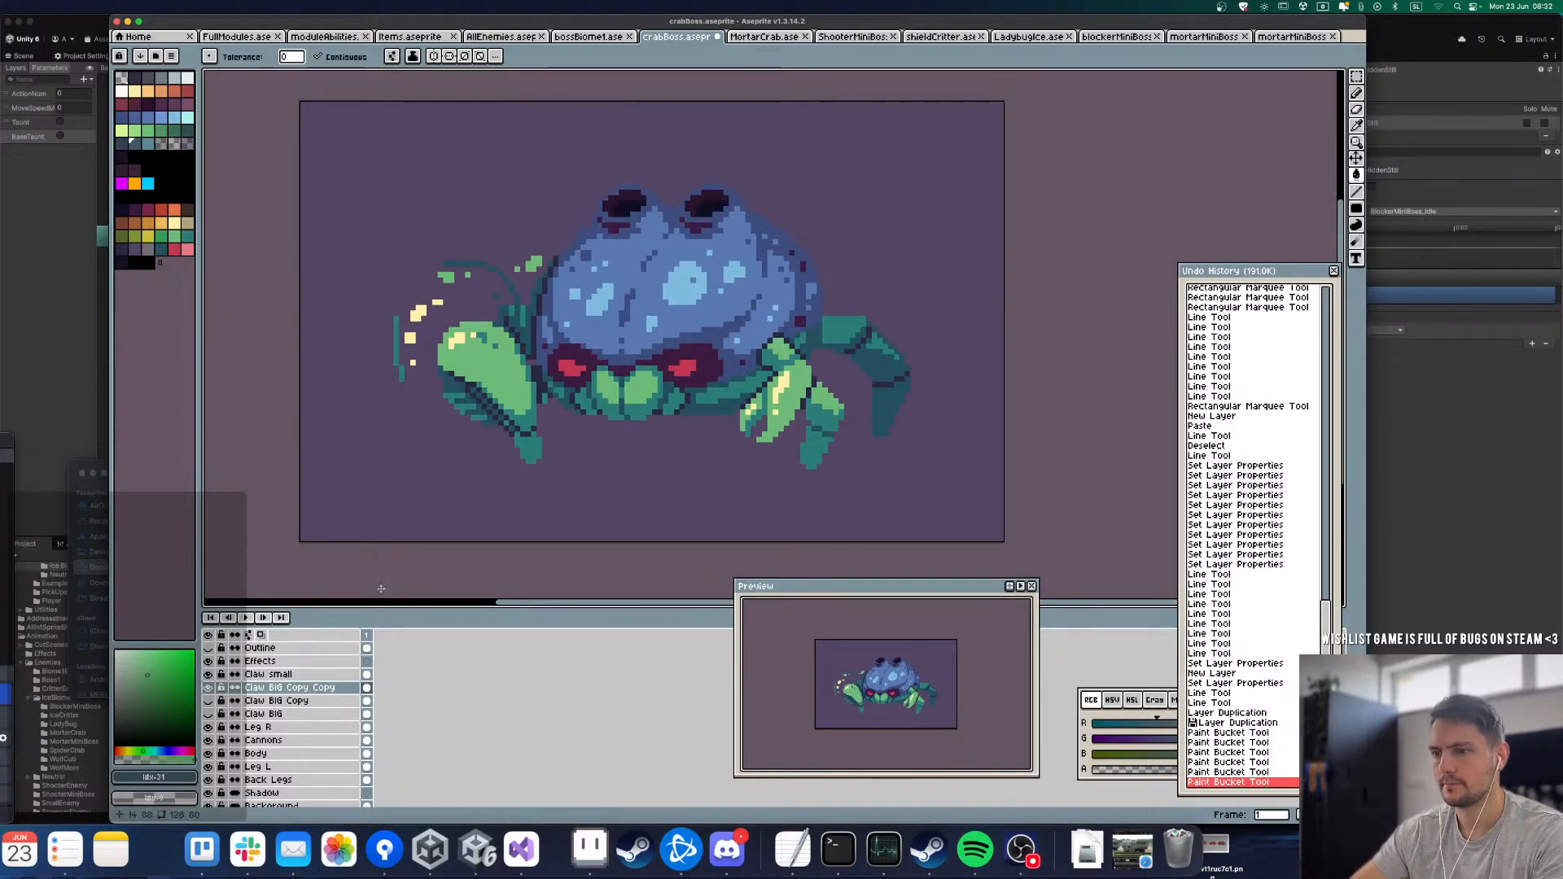
Step: Select the remaining big claw pixels with the Rectangular Marquee, shift them about 16 pixels left away from the body, and deselect
key("m")
left_click_drag(333, 206, 701, 546)
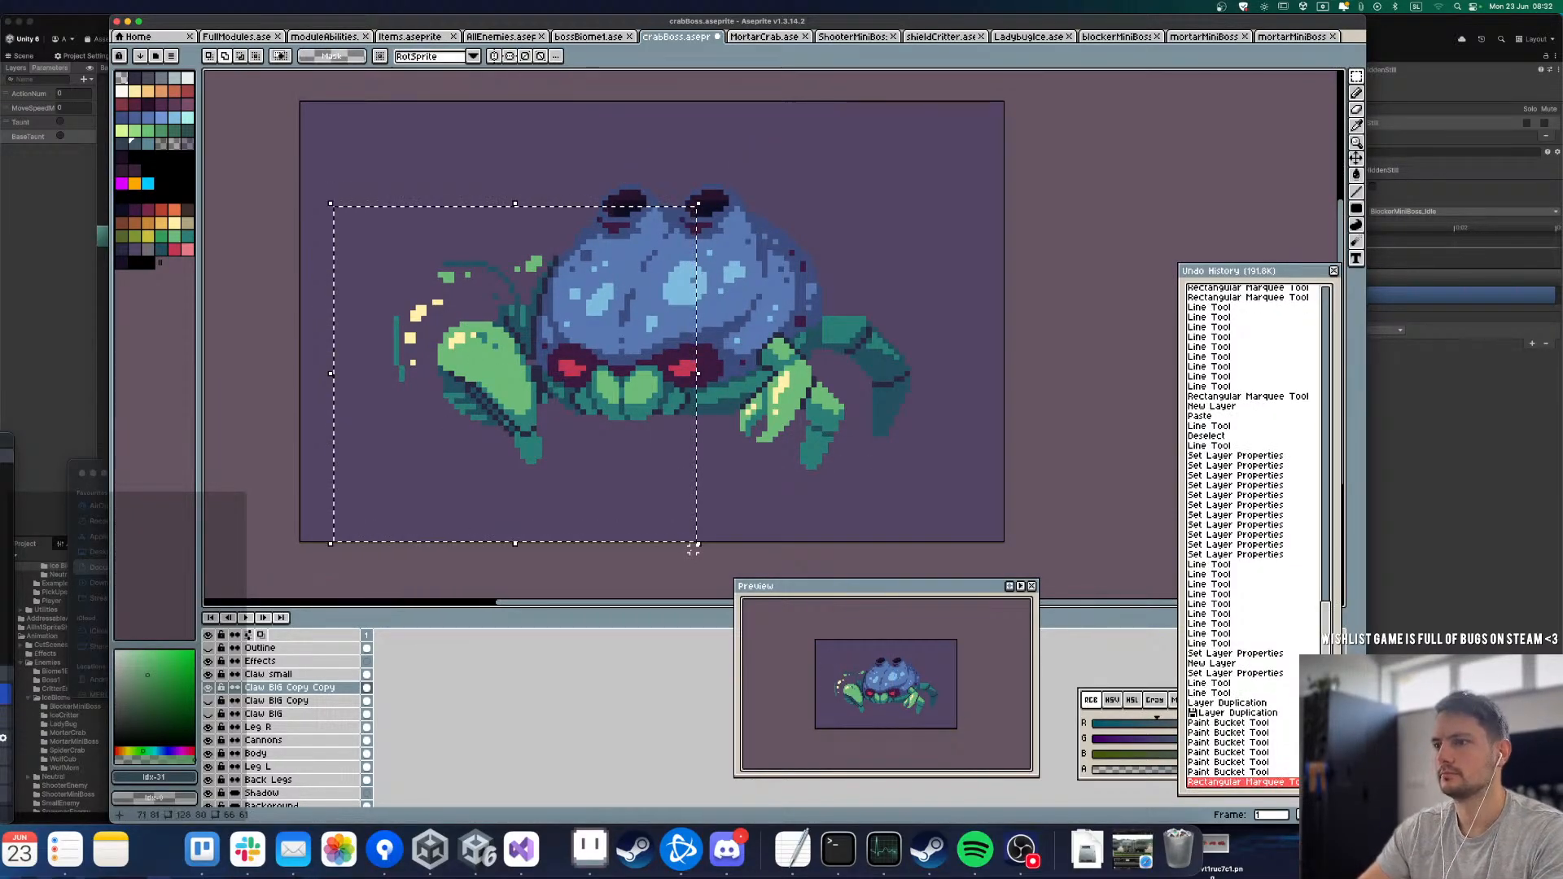
key("Left")
key("Left")
key("Left")
key("Left")
key("Left")
key("Left")
key("Left")
key("Left")
key("Left")
key("Left")
key("Left")
key("Left")
key("Left")
key("Left")
key("Left")
key("Left")
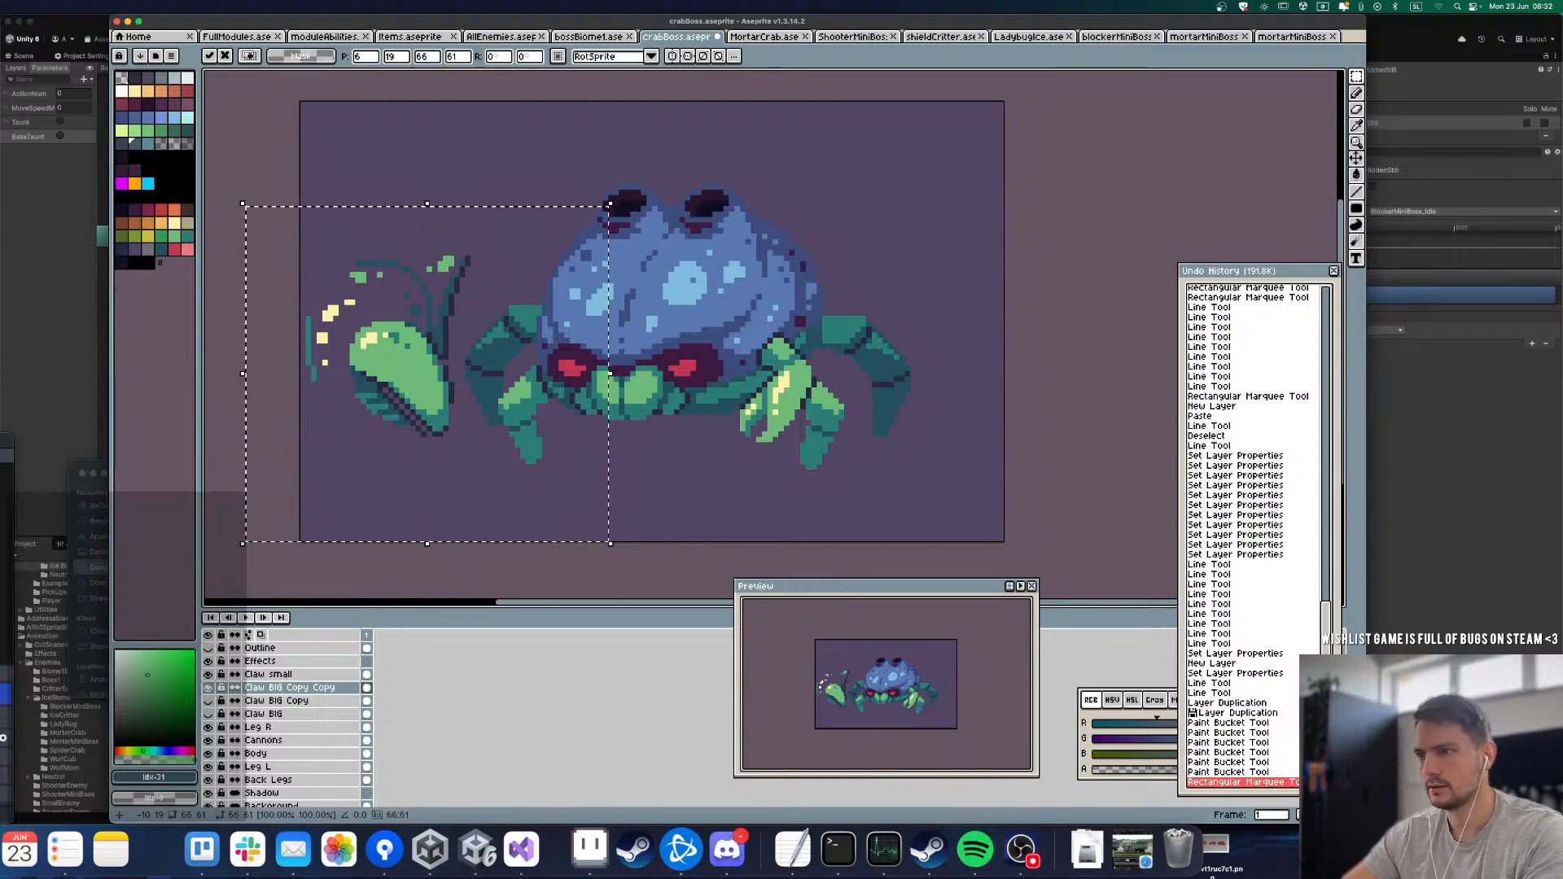
key("super+d")
key("l")
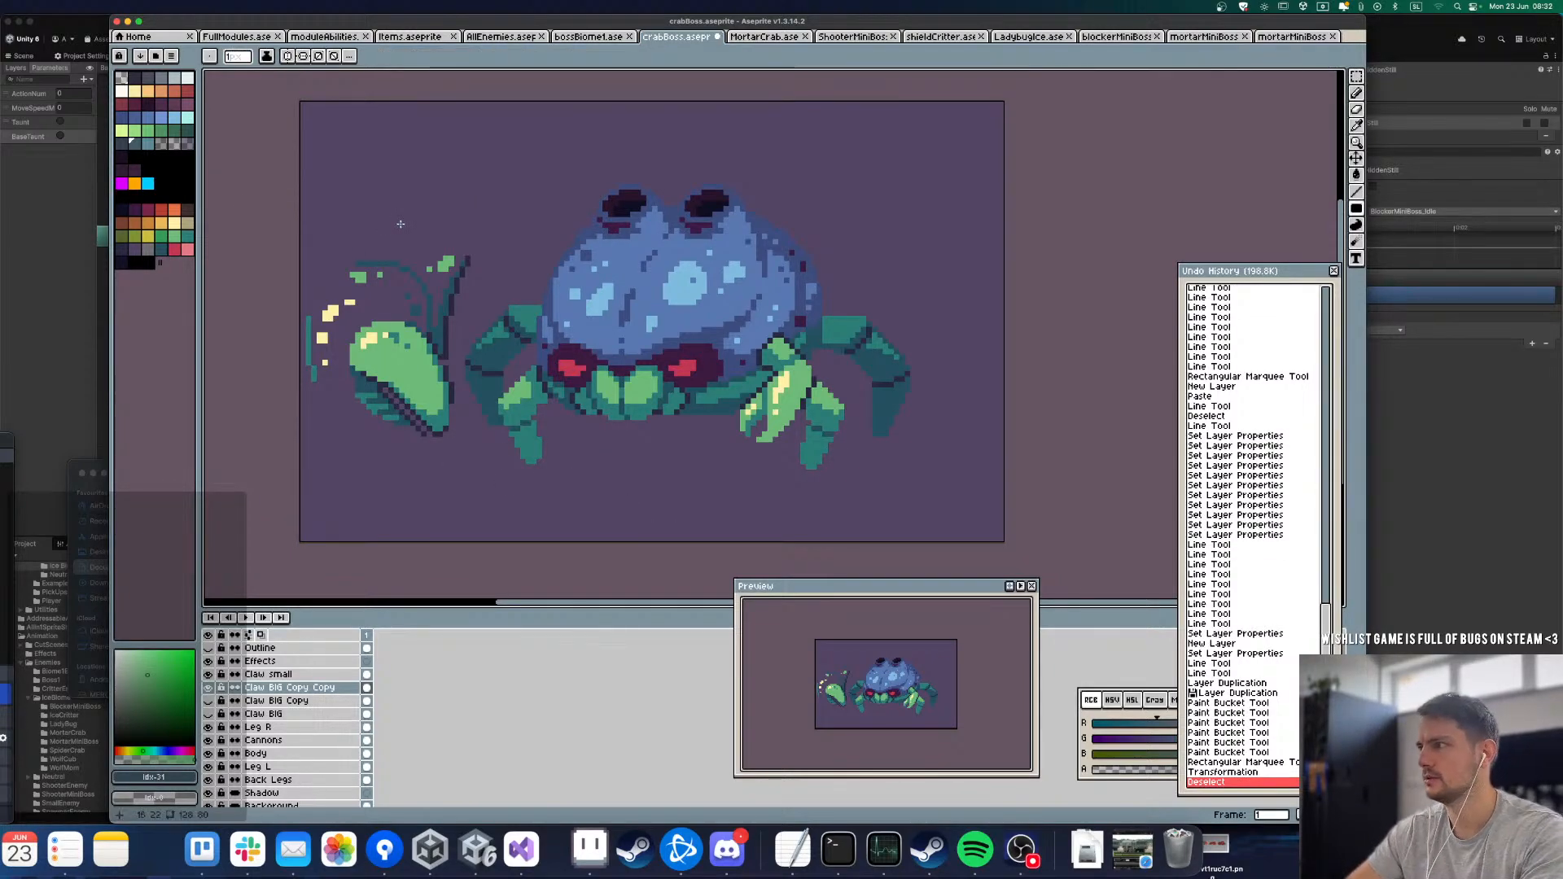
Step: Erase the dark line and teal arm remnants above and beside the separated pincer with the Filled Rectangle and Paint Bucket tools
scroll(392, 273, "up", 2)
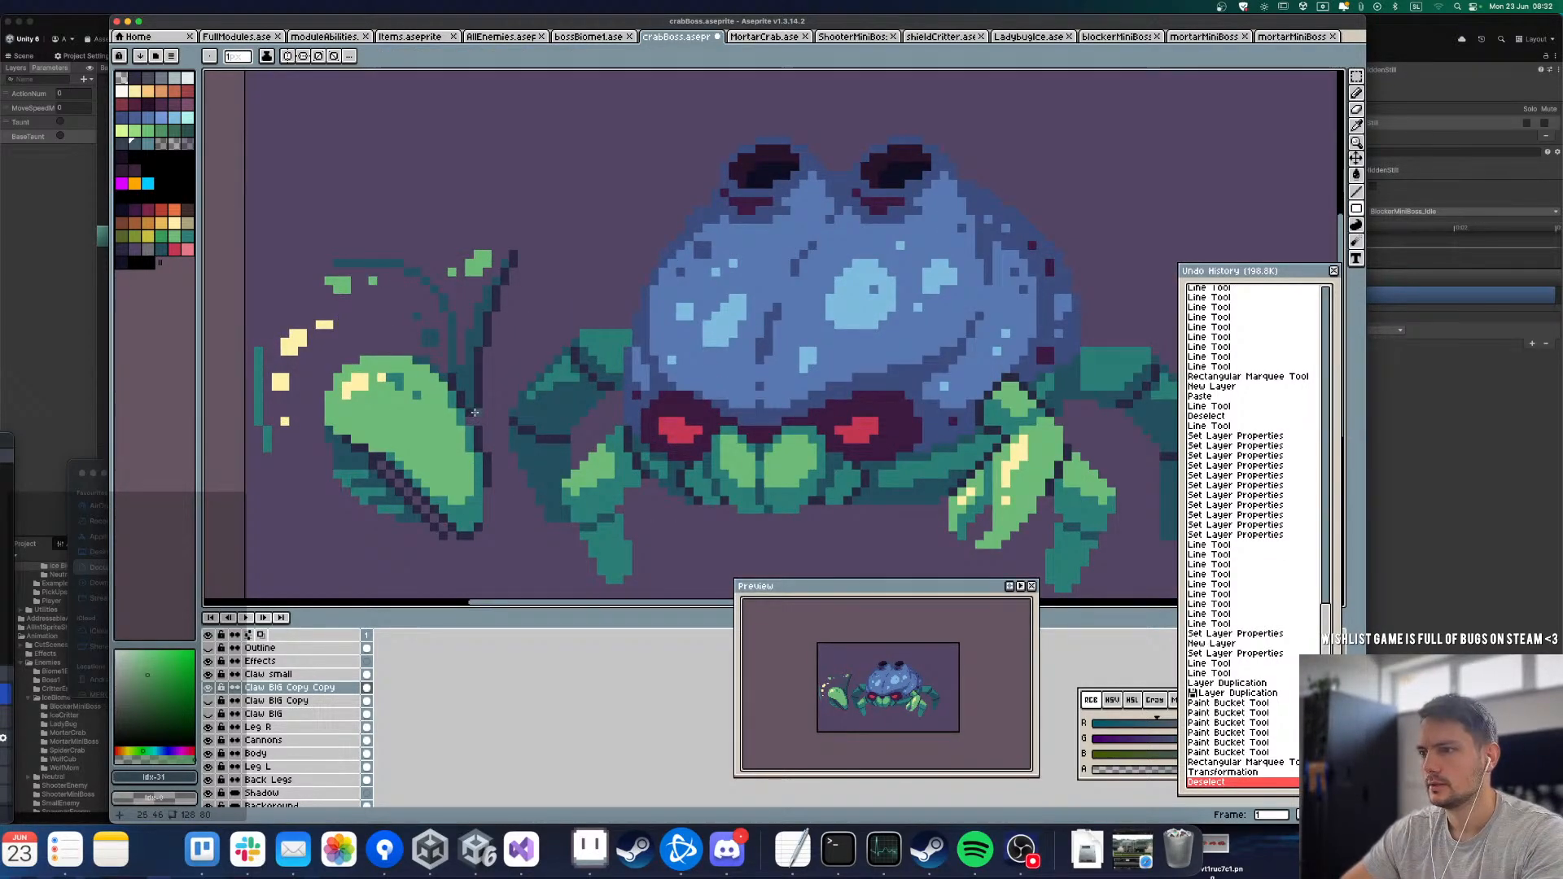
key("u")
left_click_drag(477, 405, 517, 249)
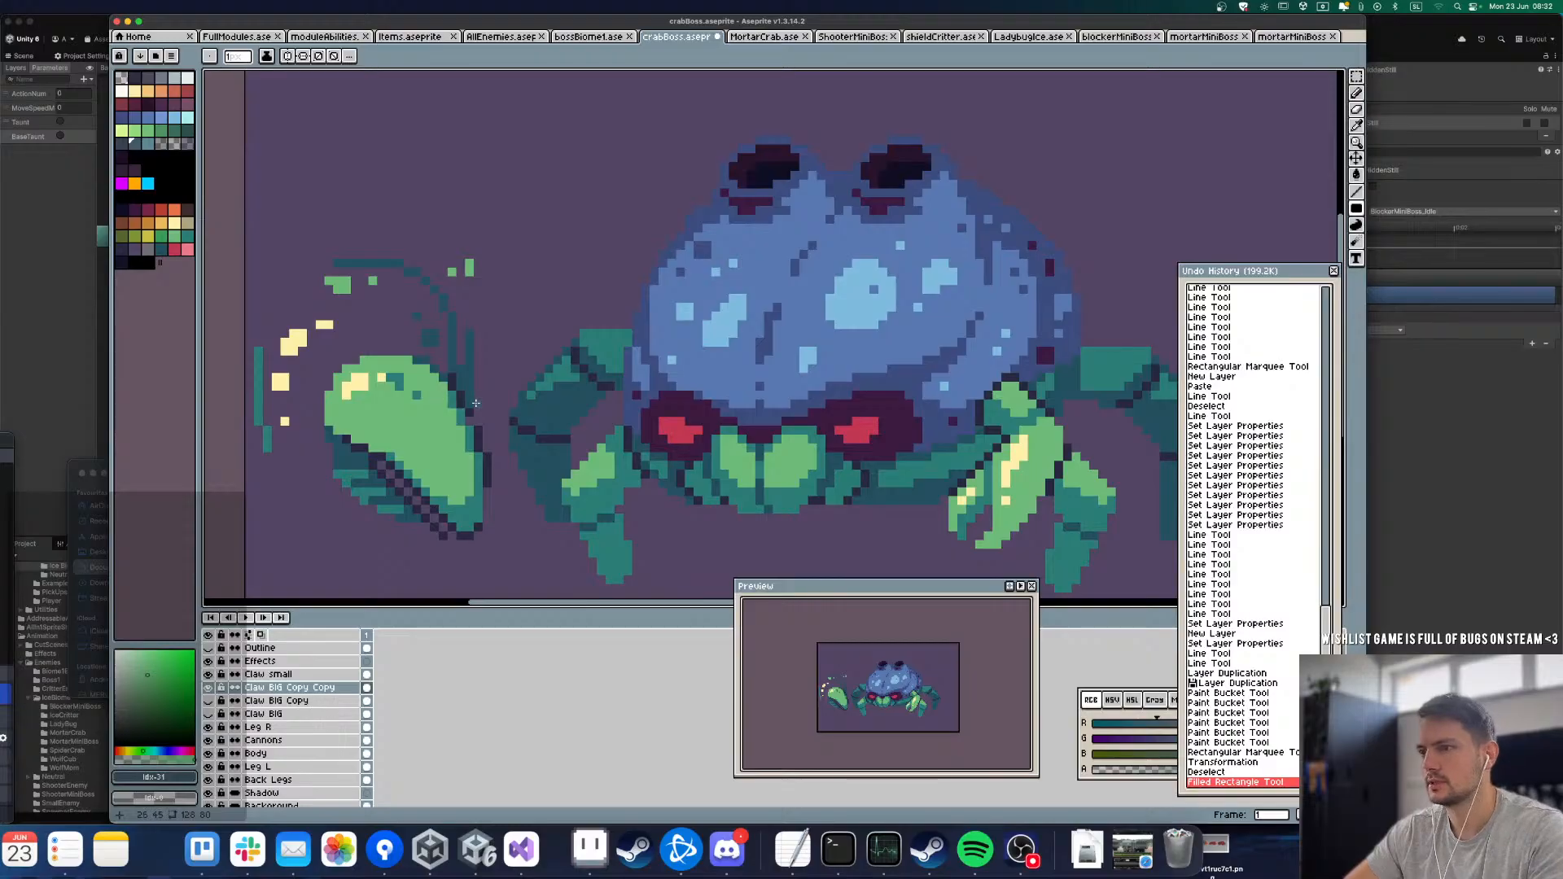
key("g")
right_click(464, 387)
right_click(453, 344)
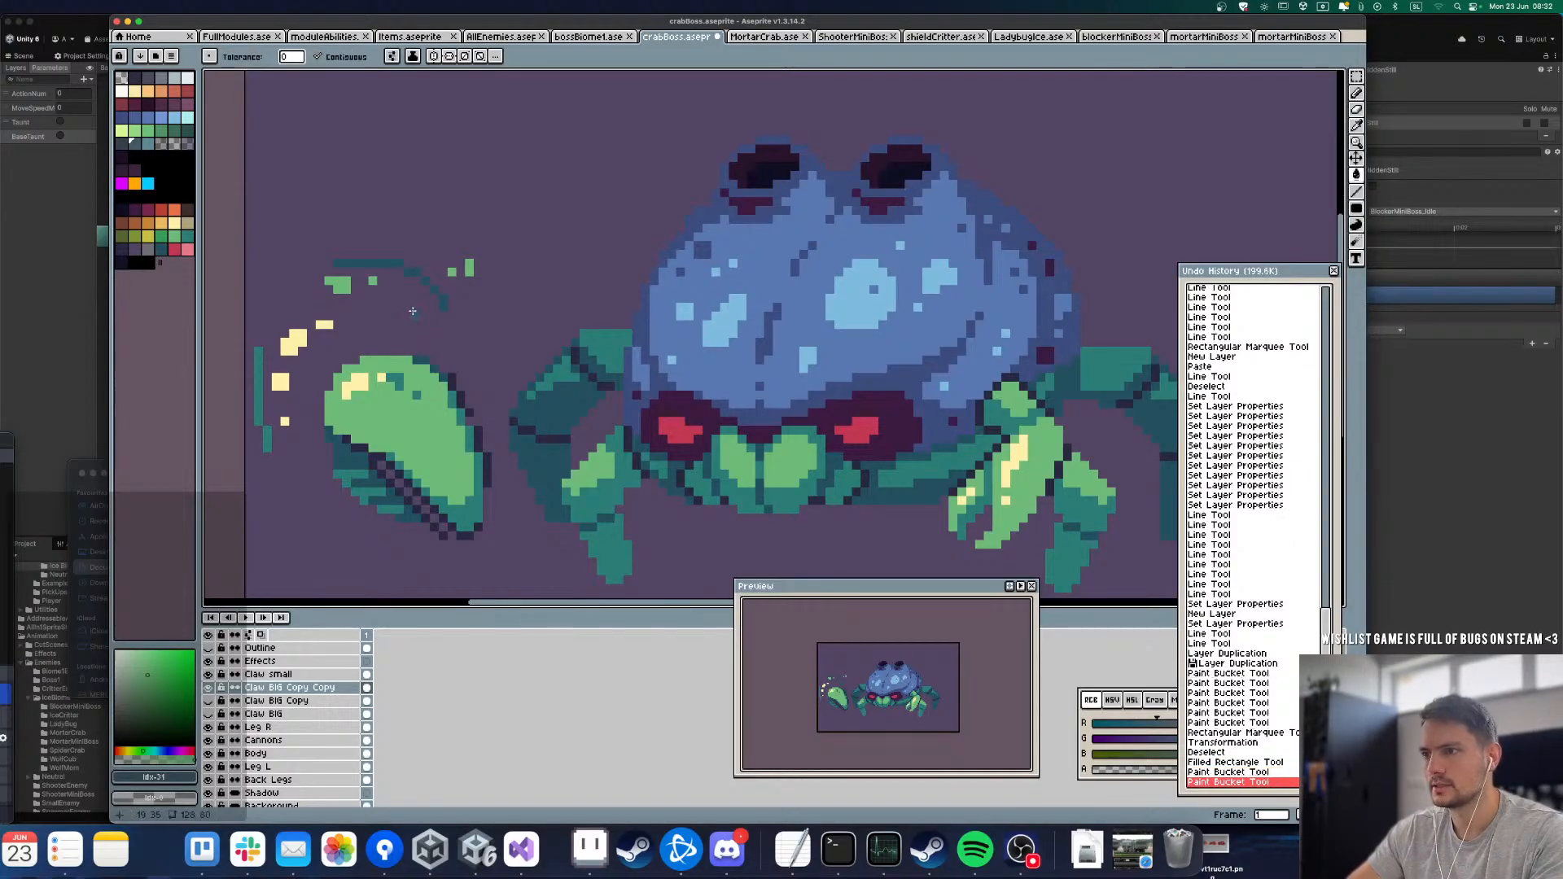
right_click(431, 336)
right_click(414, 312)
right_click(413, 318)
Step: Erase the leftover arc and highlight pixels above the separated pincer with the Filled Rectangle tool
key("u")
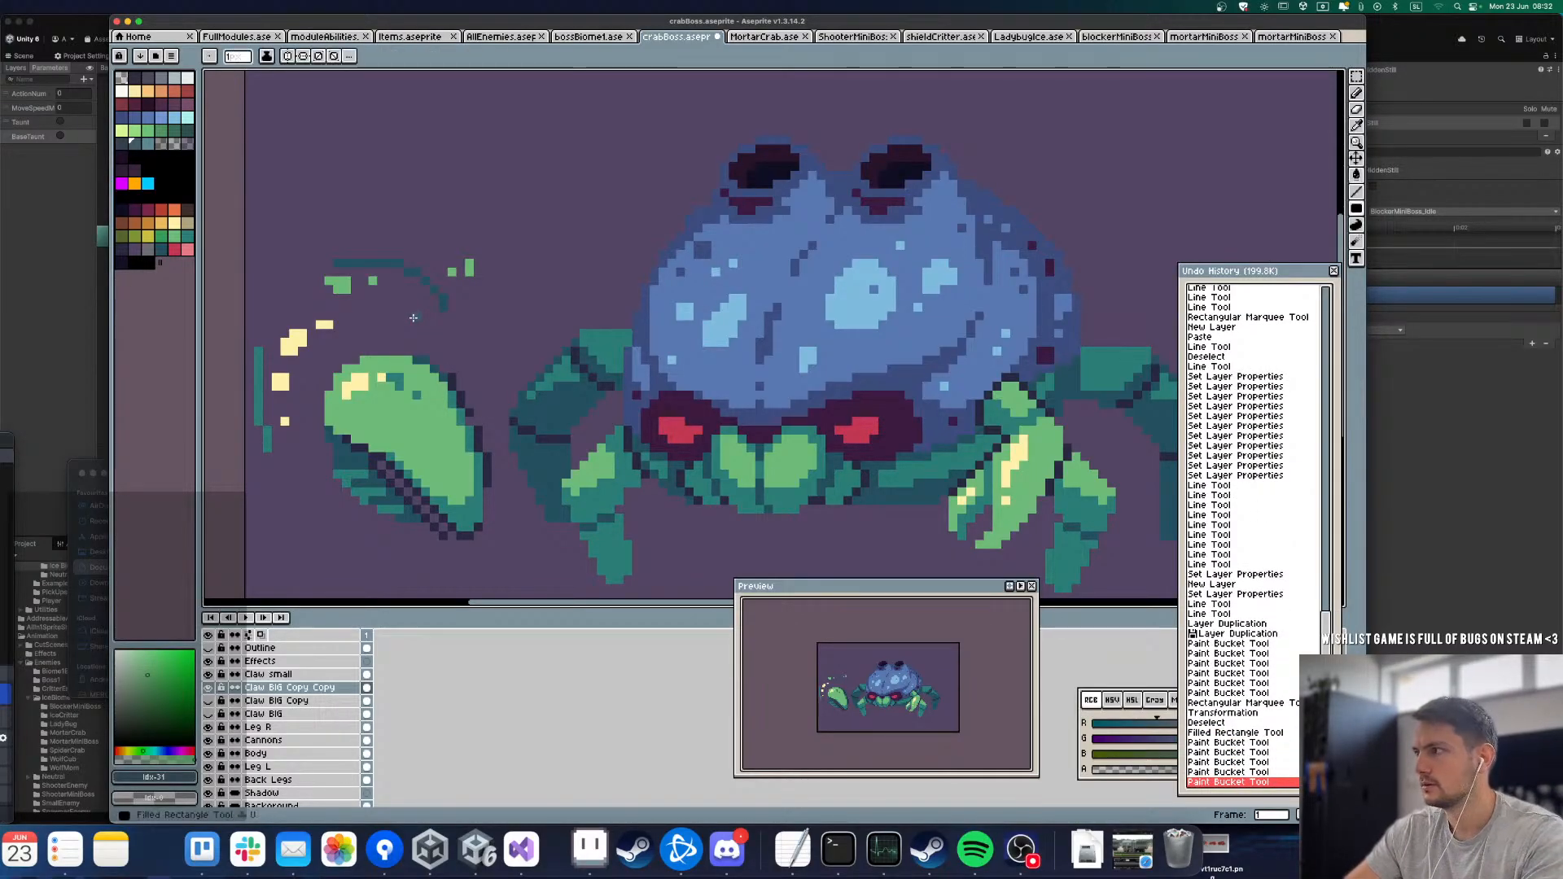
left_click_drag(504, 351, 278, 228)
scroll(391, 226, "down", 2)
scroll(286, 296, "up", 1)
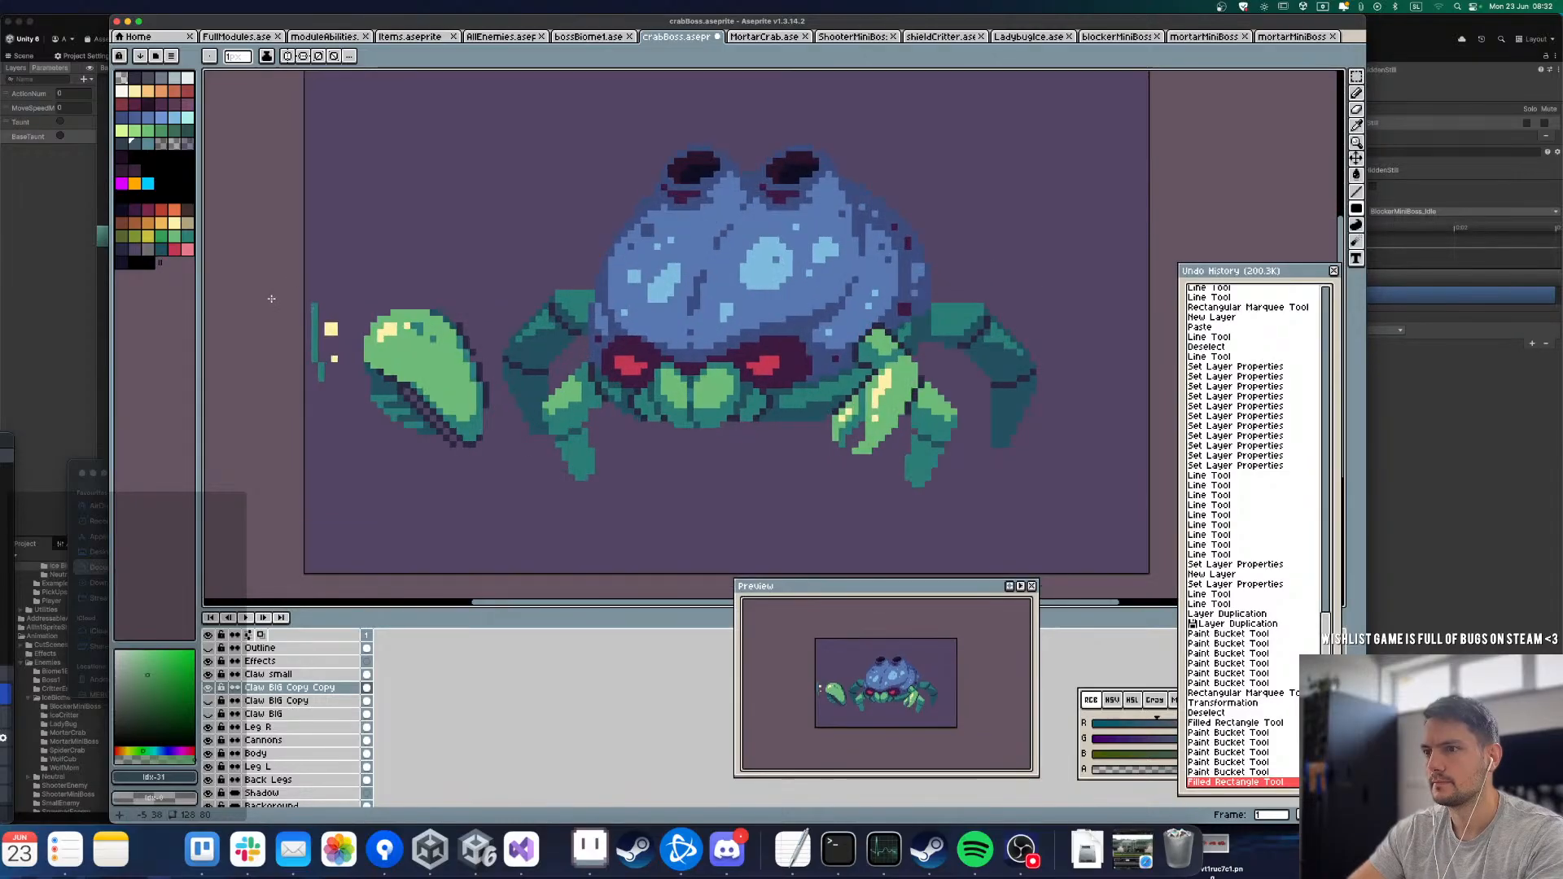
Step: Erase the stray highlight and teal pixels beside the separated pincer and the checkered dark line along its lower edge
mouse_move(271, 298)
left_mouse_down()
mouse_move(314, 415)
mouse_move(353, 425)
left_mouse_up()
scroll(385, 426, "up", 2)
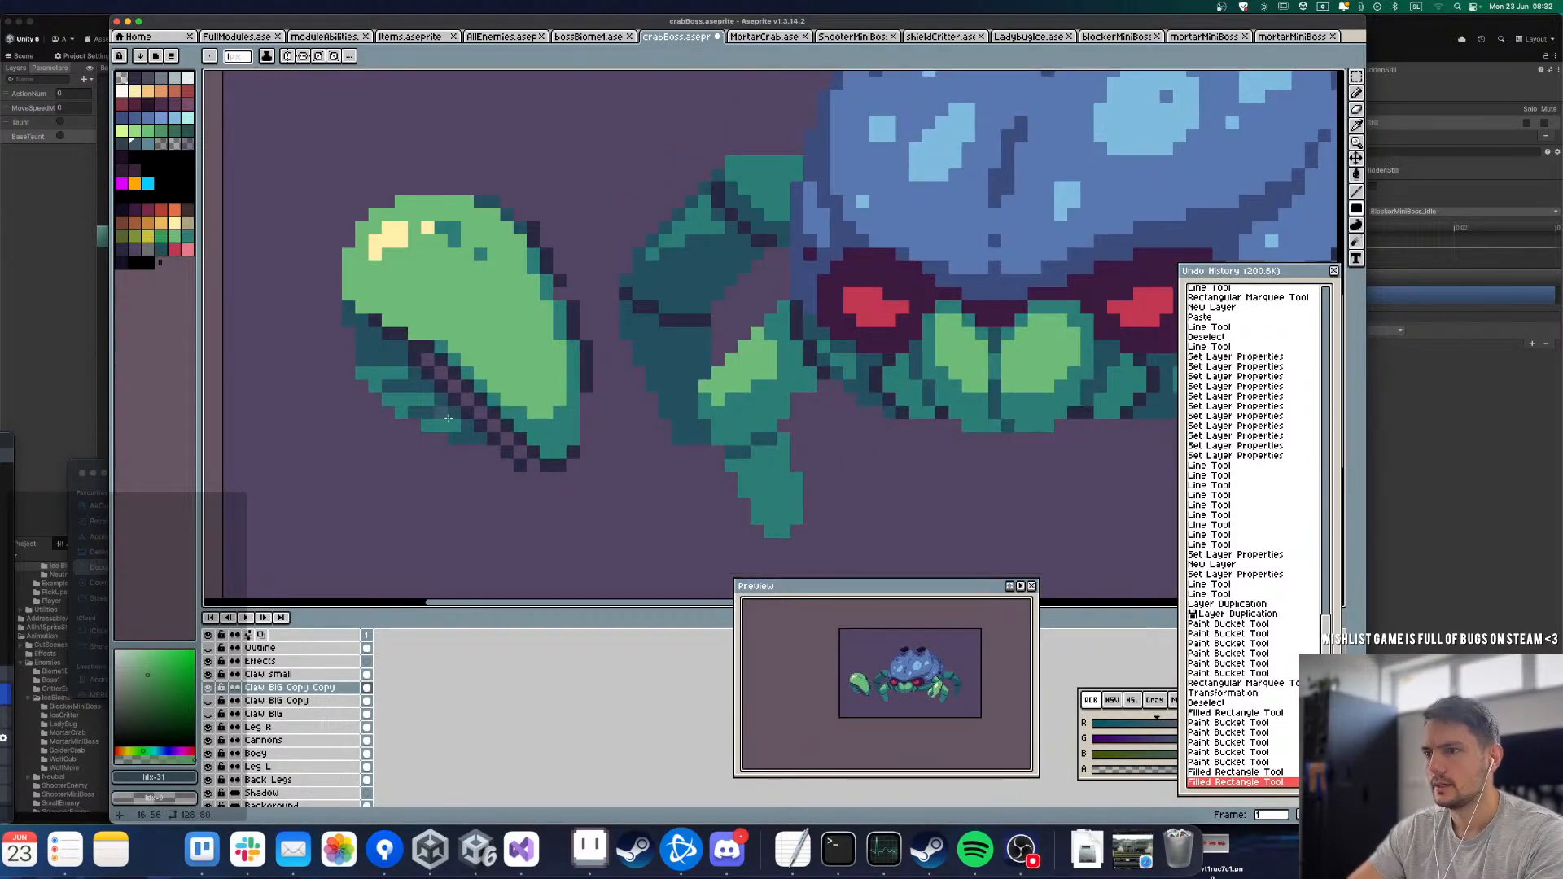
left_click(513, 464)
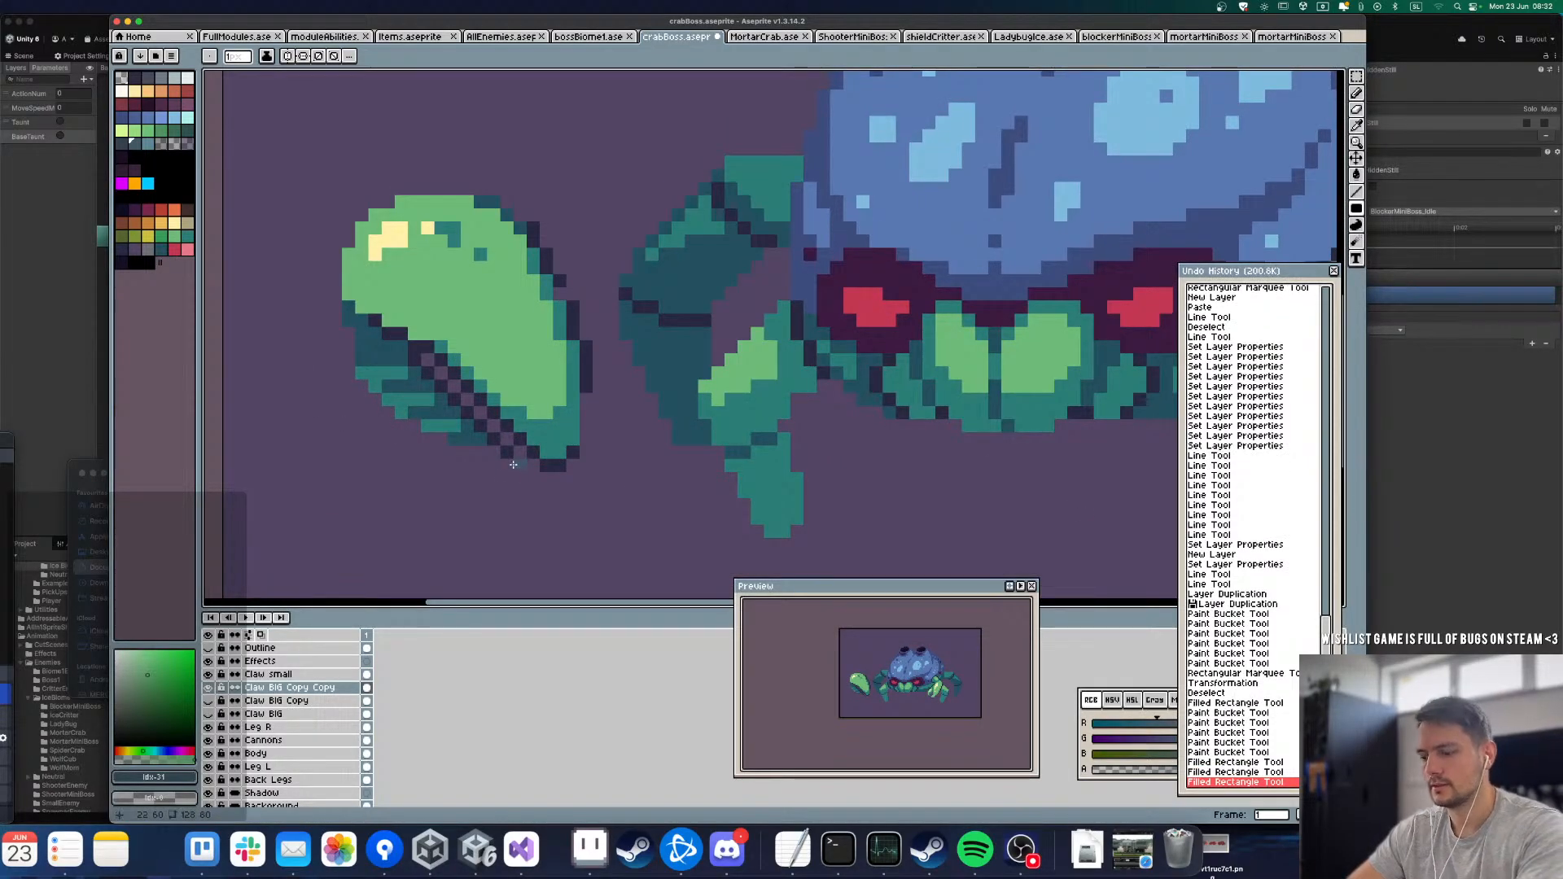
right_click(415, 360)
left_click_drag(428, 373, 505, 453)
Step: Erase the teal shading left beneath the separated pincer with the Paint Bucket and Filled Rectangle tools
key("g")
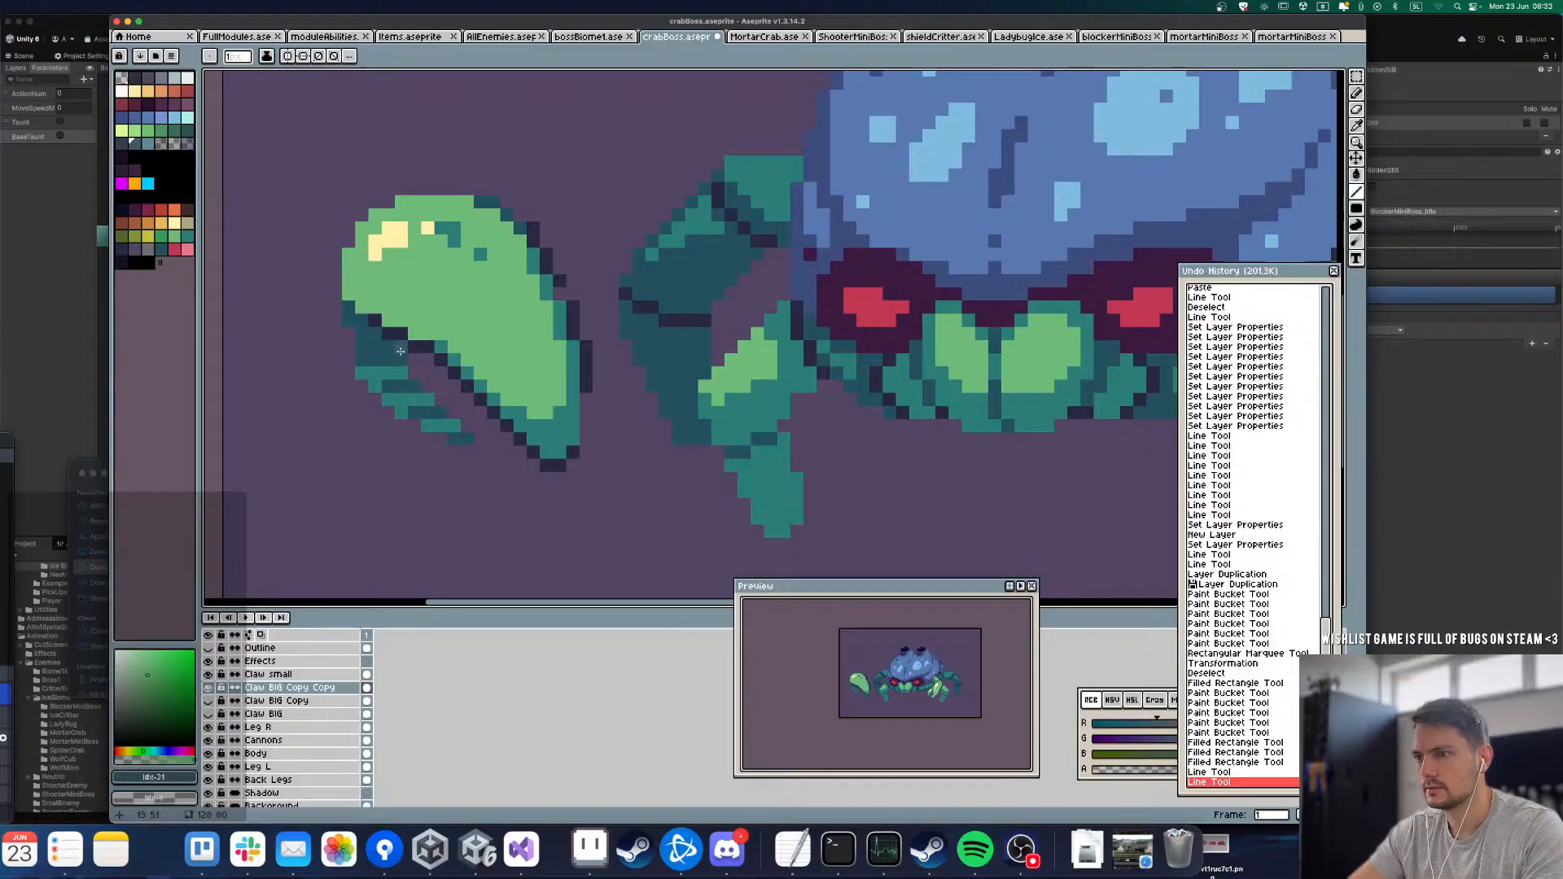
left_click(397, 363)
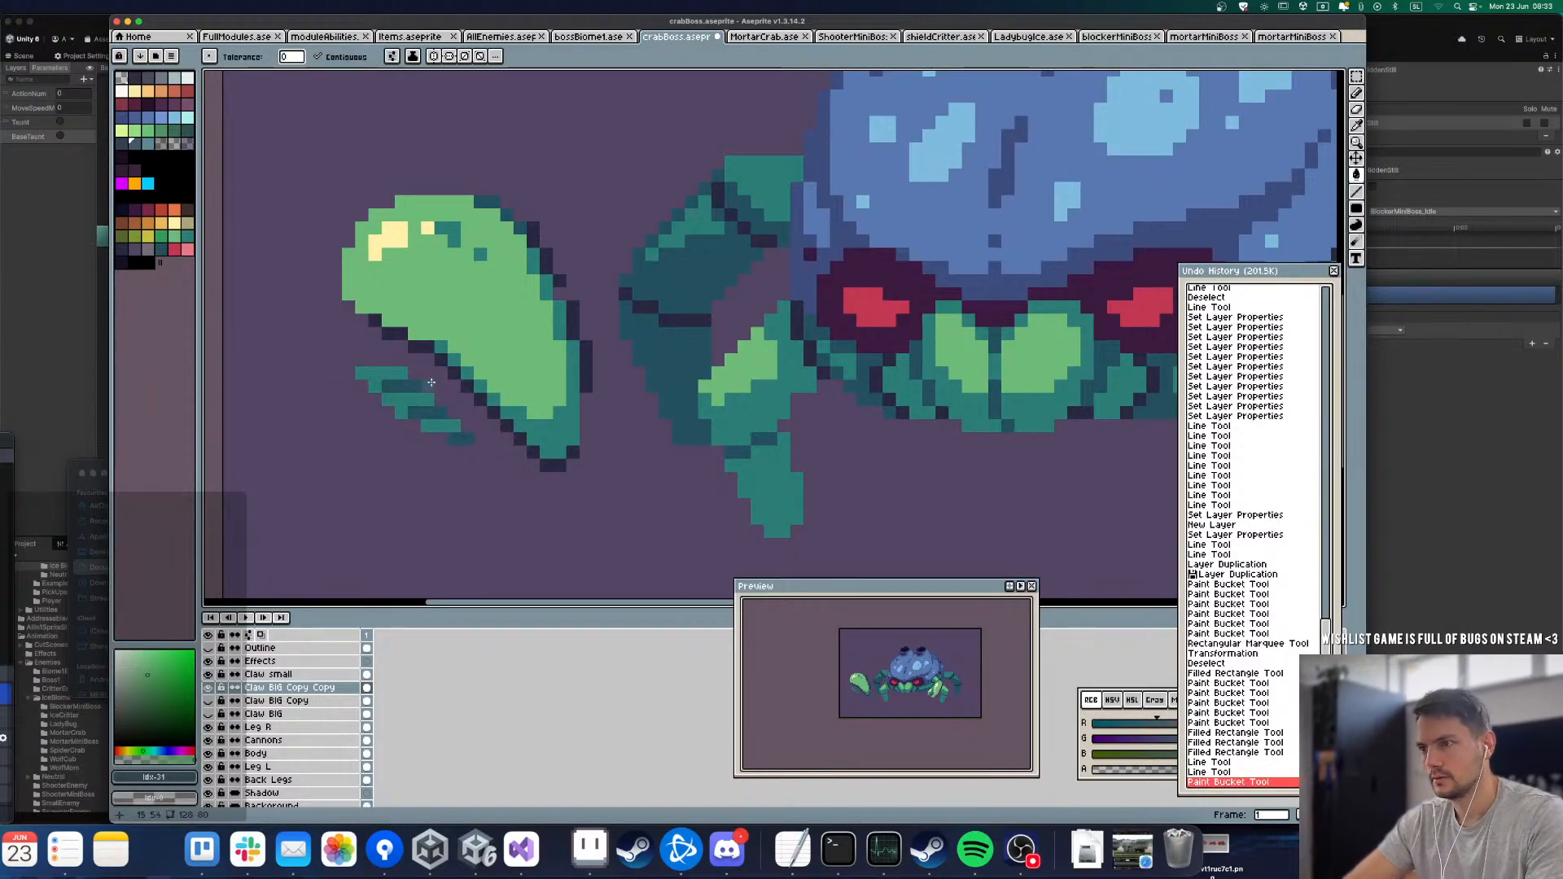
key("b")
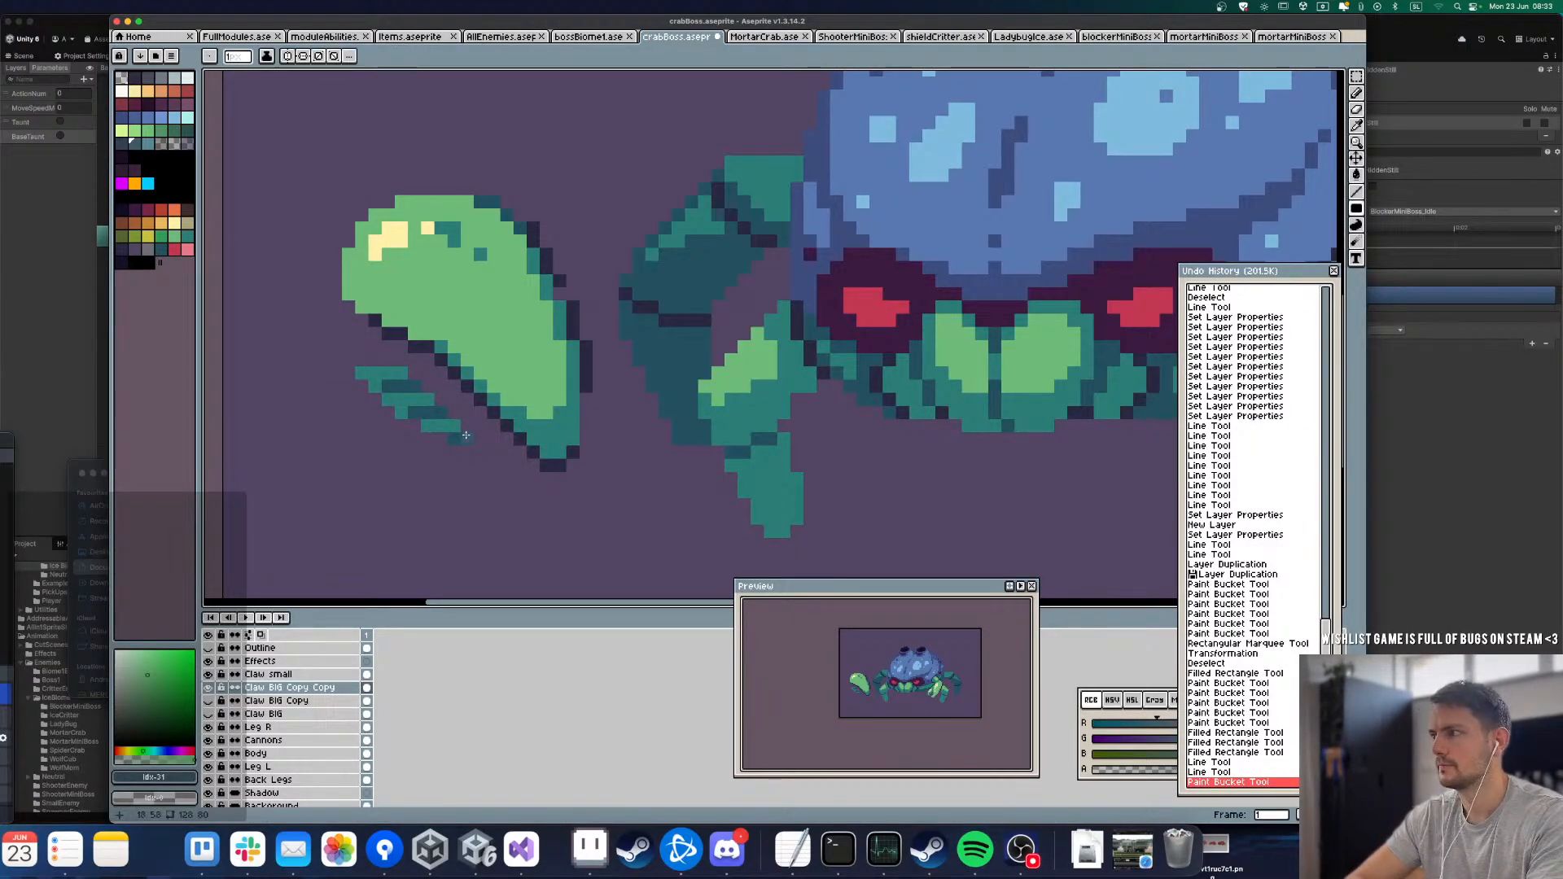
left_click_drag(465, 436, 401, 412)
mouse_move(428, 400)
left_mouse_down()
mouse_move(374, 387)
mouse_move(398, 375)
left_mouse_up()
scroll(398, 376, "down", 3)
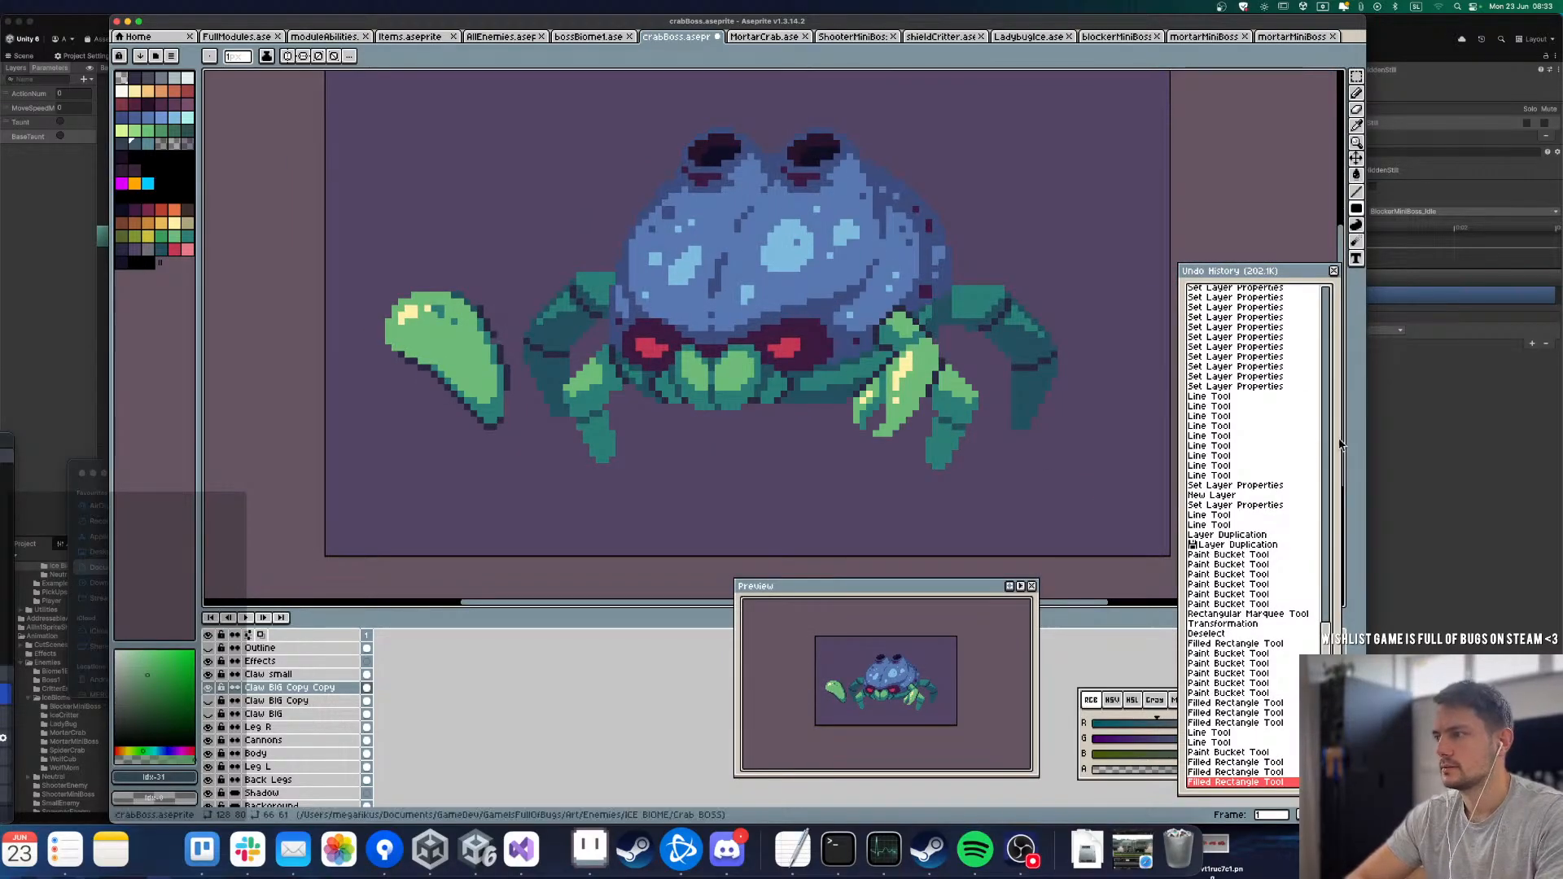
Step: Pick the dark outline color 2a2942 from the pincer's edge and close the undo history
scroll(496, 320, "up", 3)
key("i")
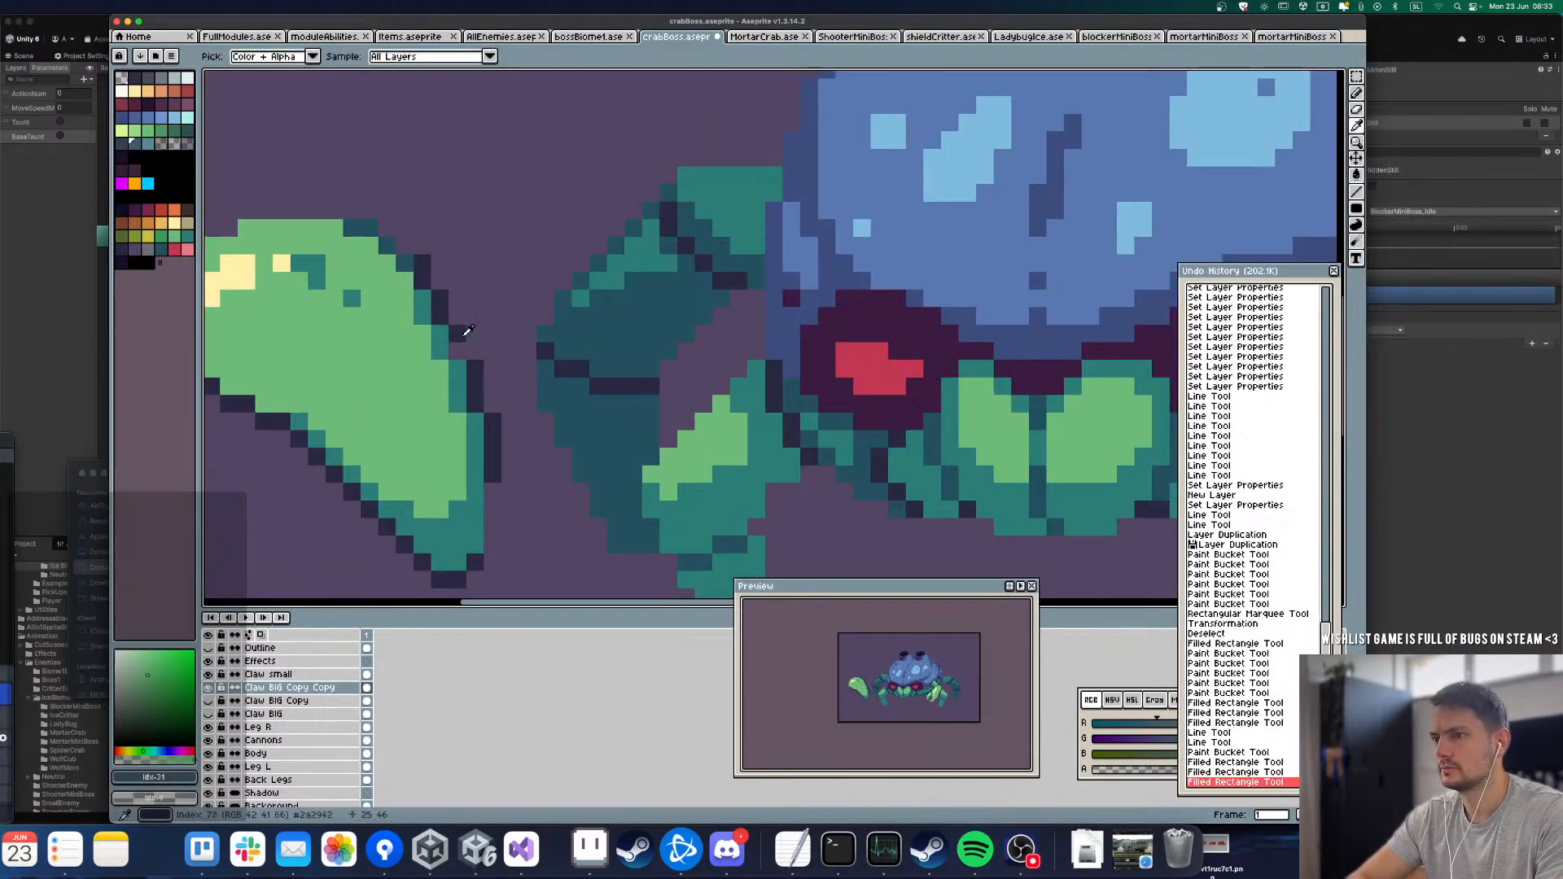
left_click(467, 332)
key("u")
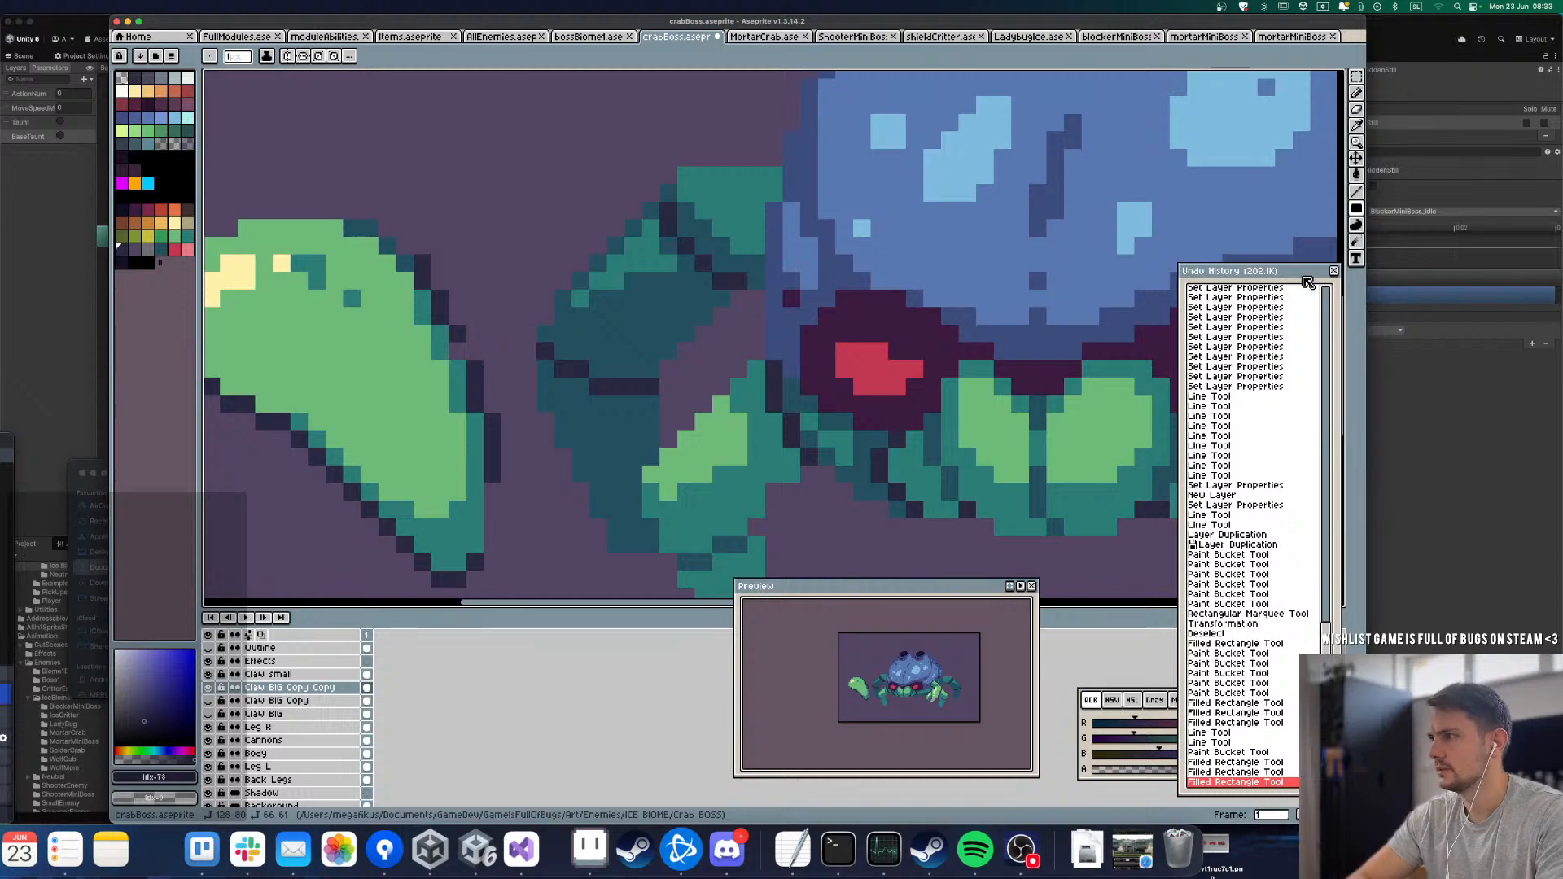
left_click(1336, 279)
Step: Hide the Claw BIG Copy Copy layer, and show and select the Claw BIG Copy layer
scroll(620, 366, "down", 3)
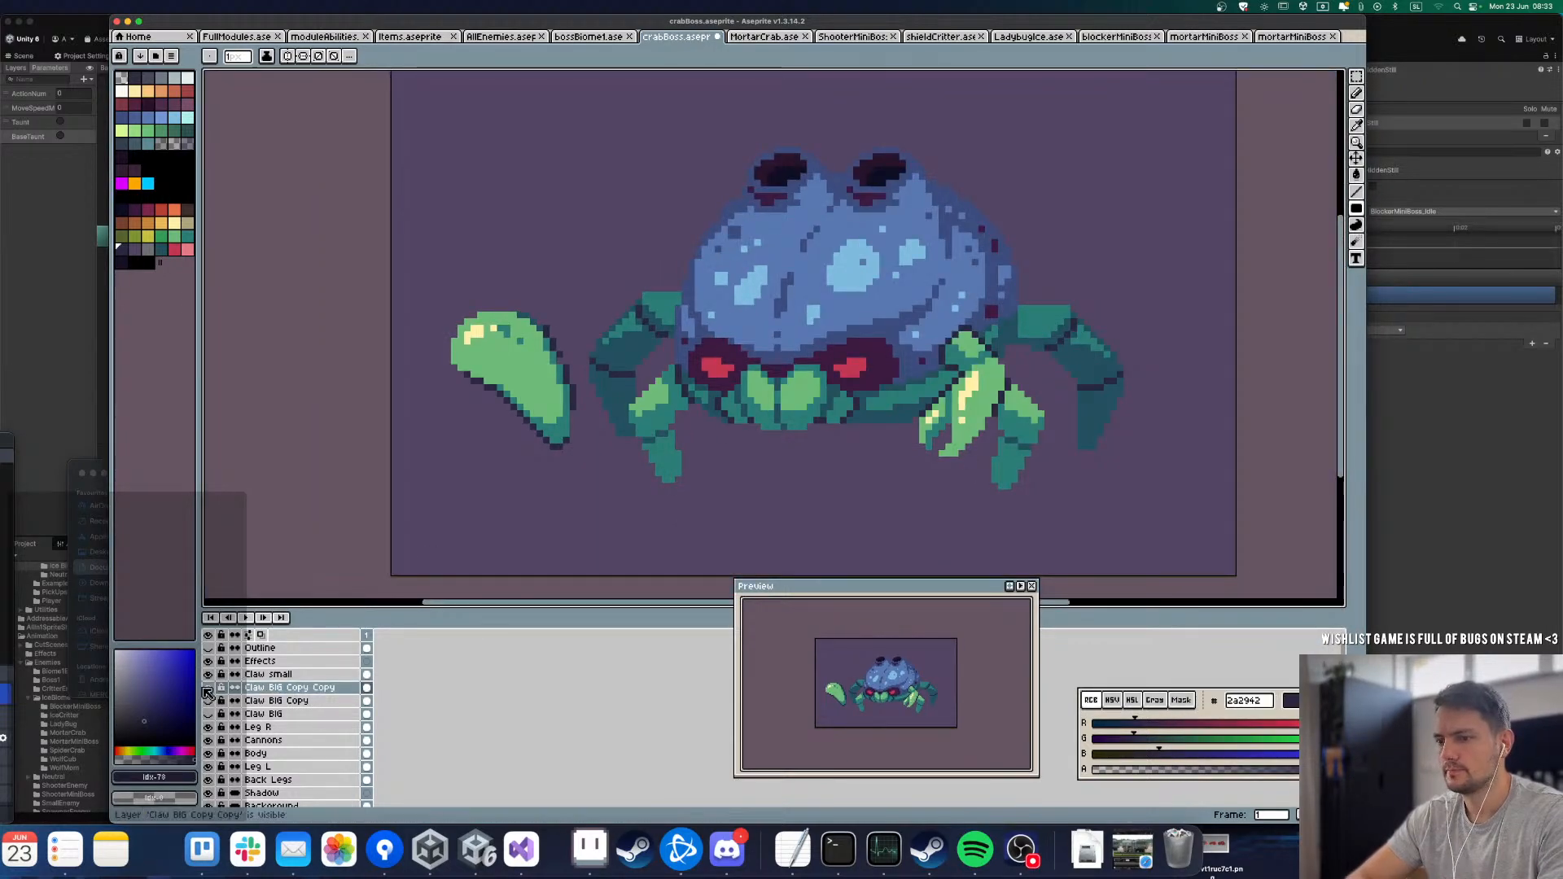
left_click(208, 688)
left_click(210, 701)
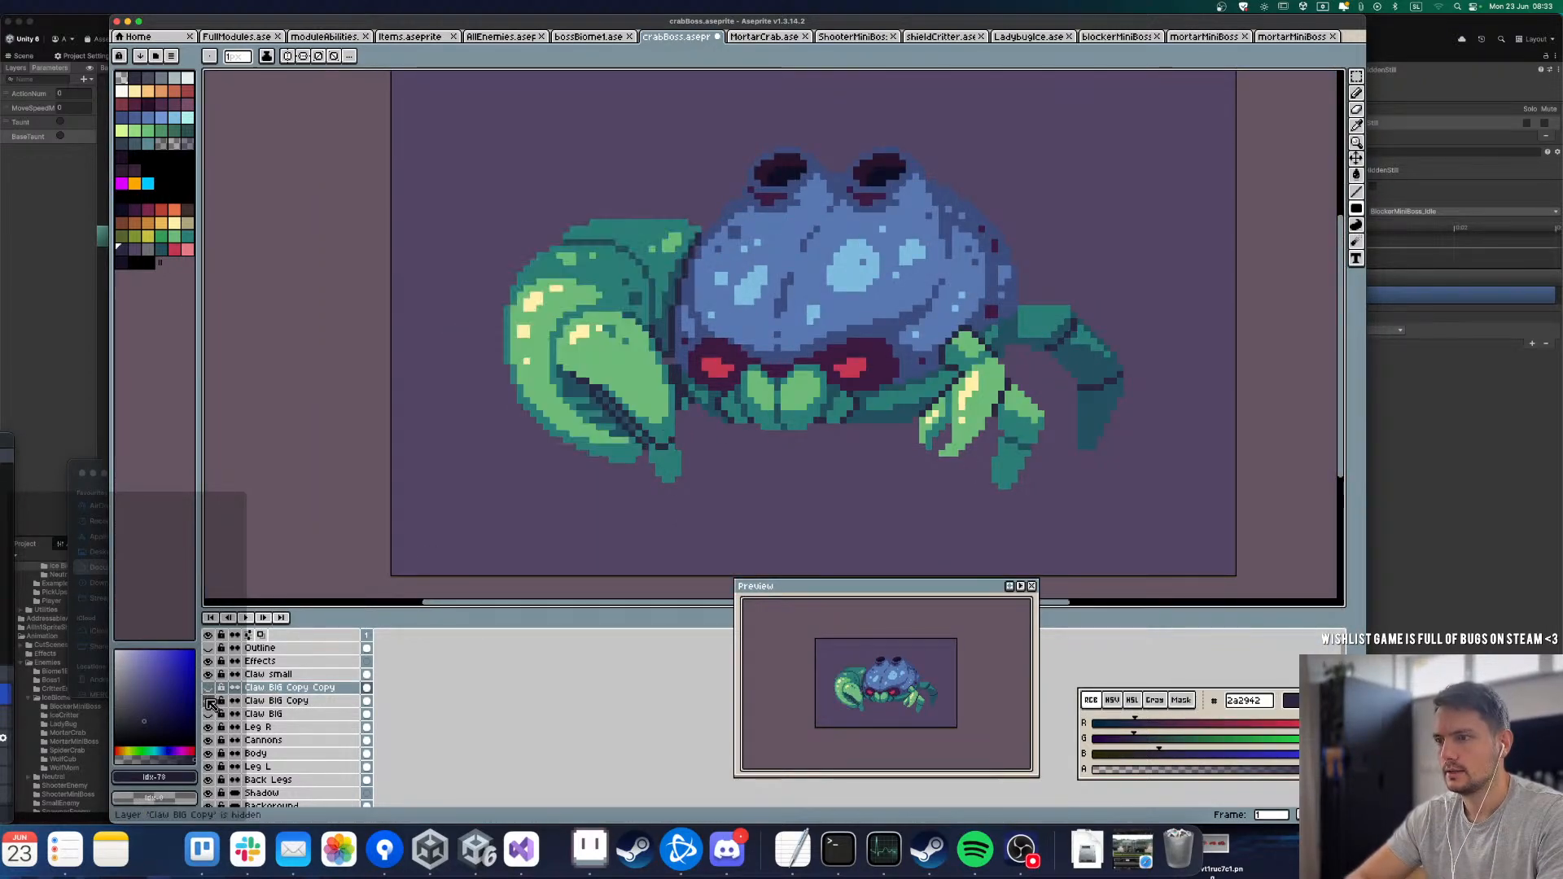
left_click(277, 701)
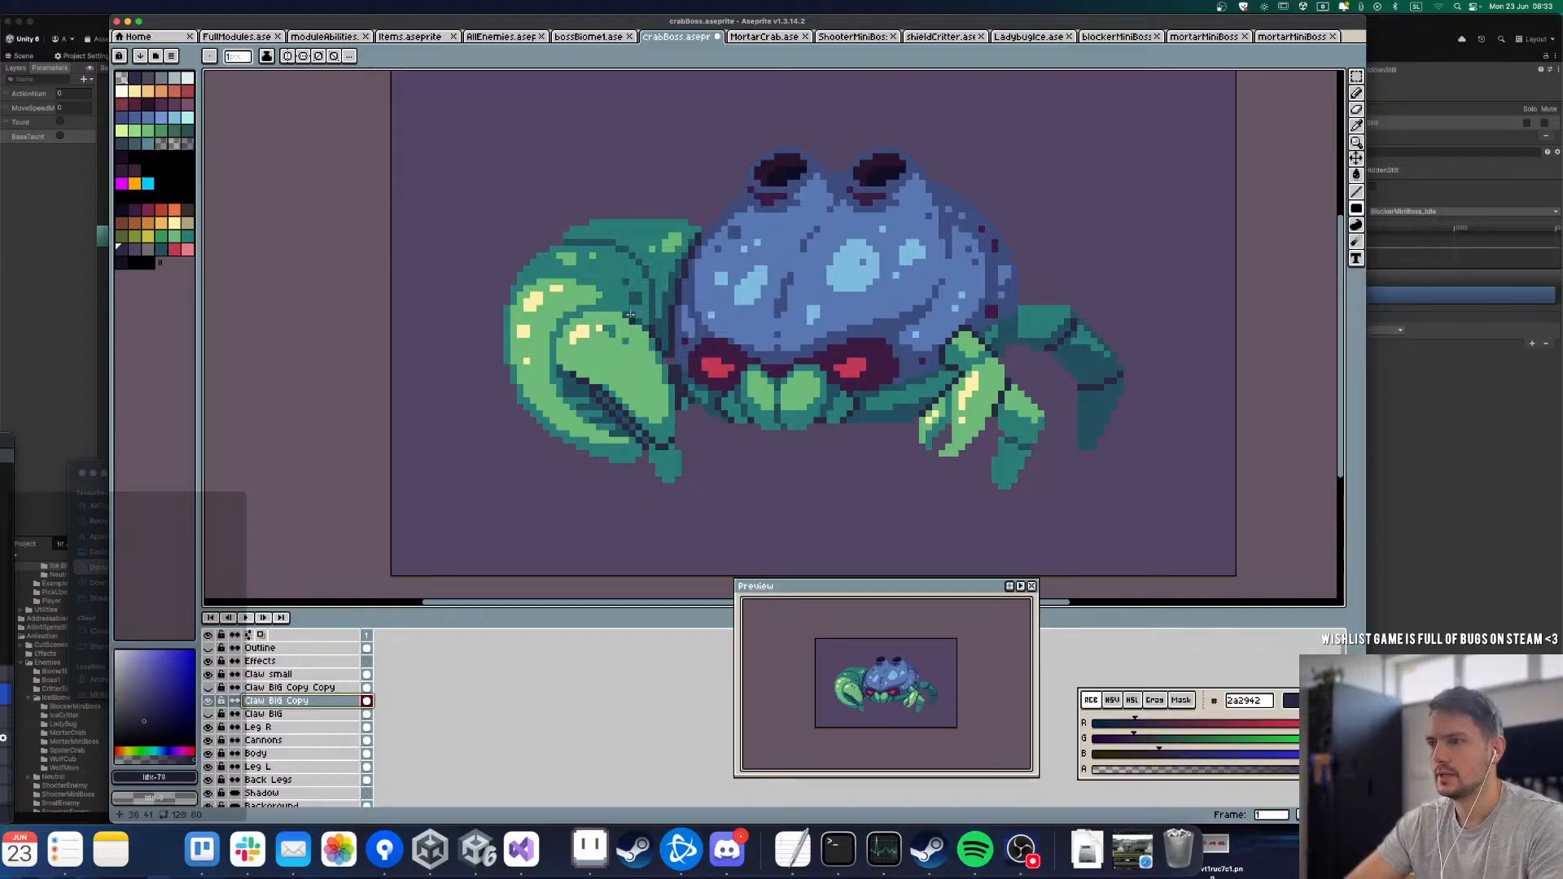
Step: Erase the light green fill of the inner pincer on the Claw BIG Copy layer with the Paint Bucket
scroll(618, 376, "up", 2)
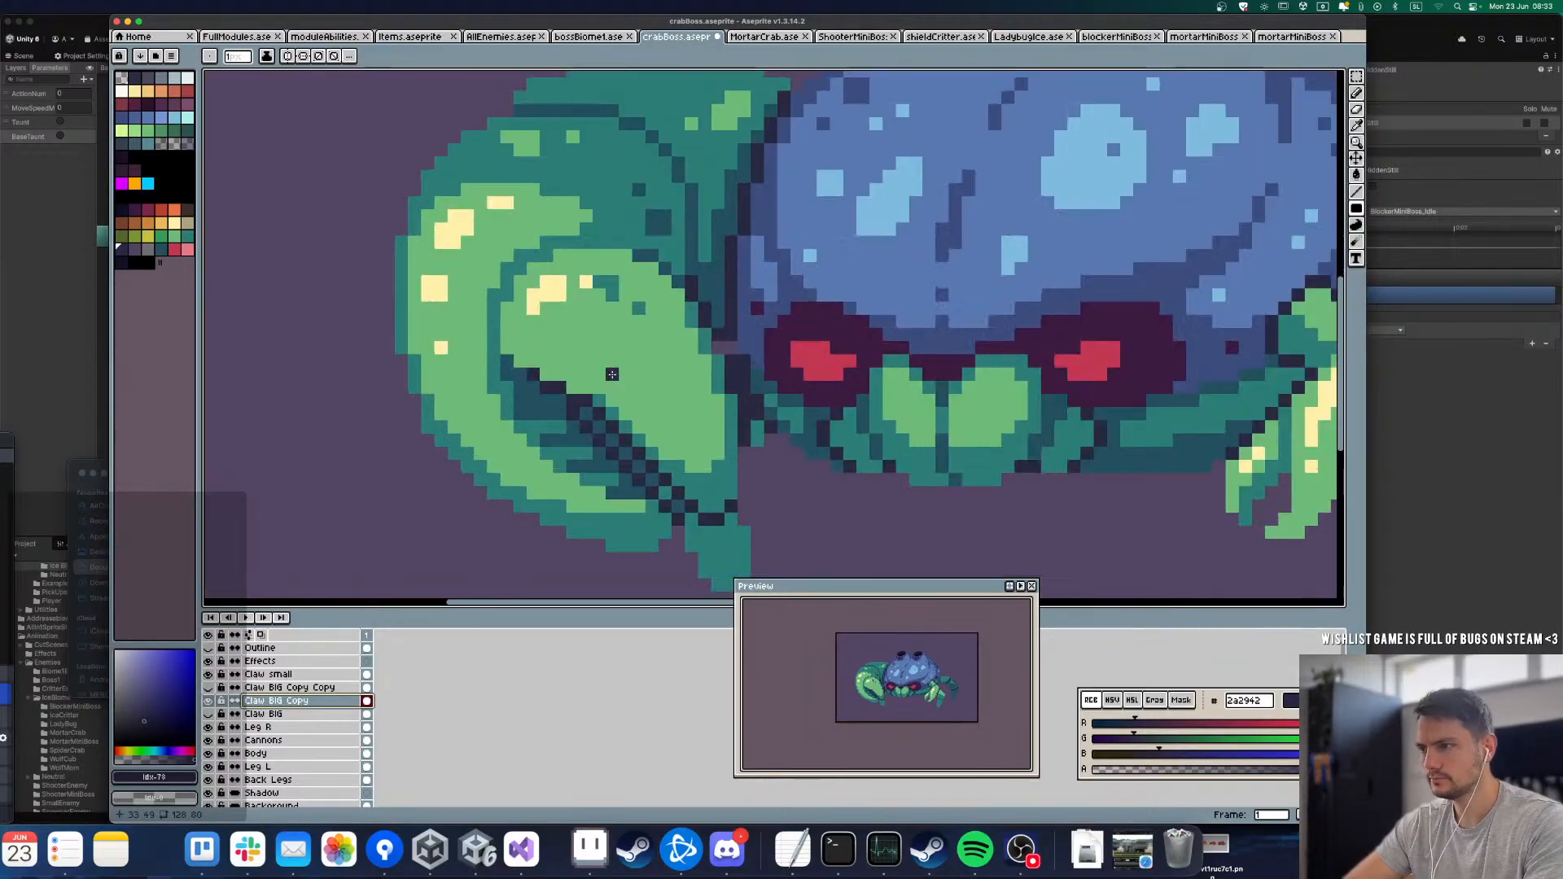
key("g")
right_click(612, 336)
Step: Hide the Claw small, leg, Cannons, Body and Shadow layers, leaving only Claw BIG Copy over the background
scroll(609, 335, "down", 2)
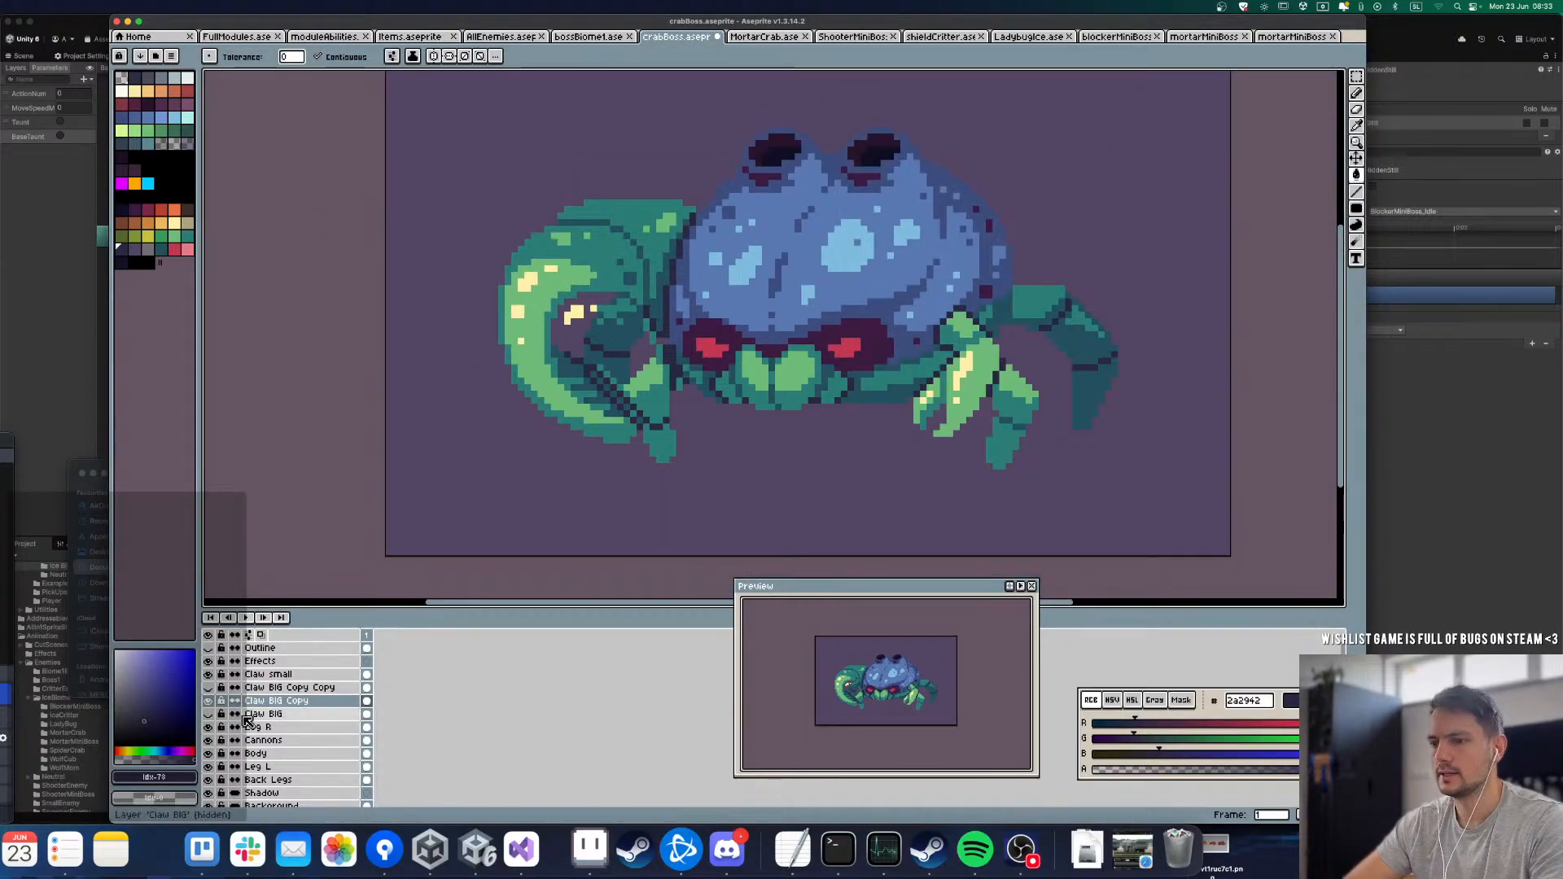
scroll(218, 716, "down", 1)
left_click_drag(214, 708, 212, 788)
left_click(209, 788)
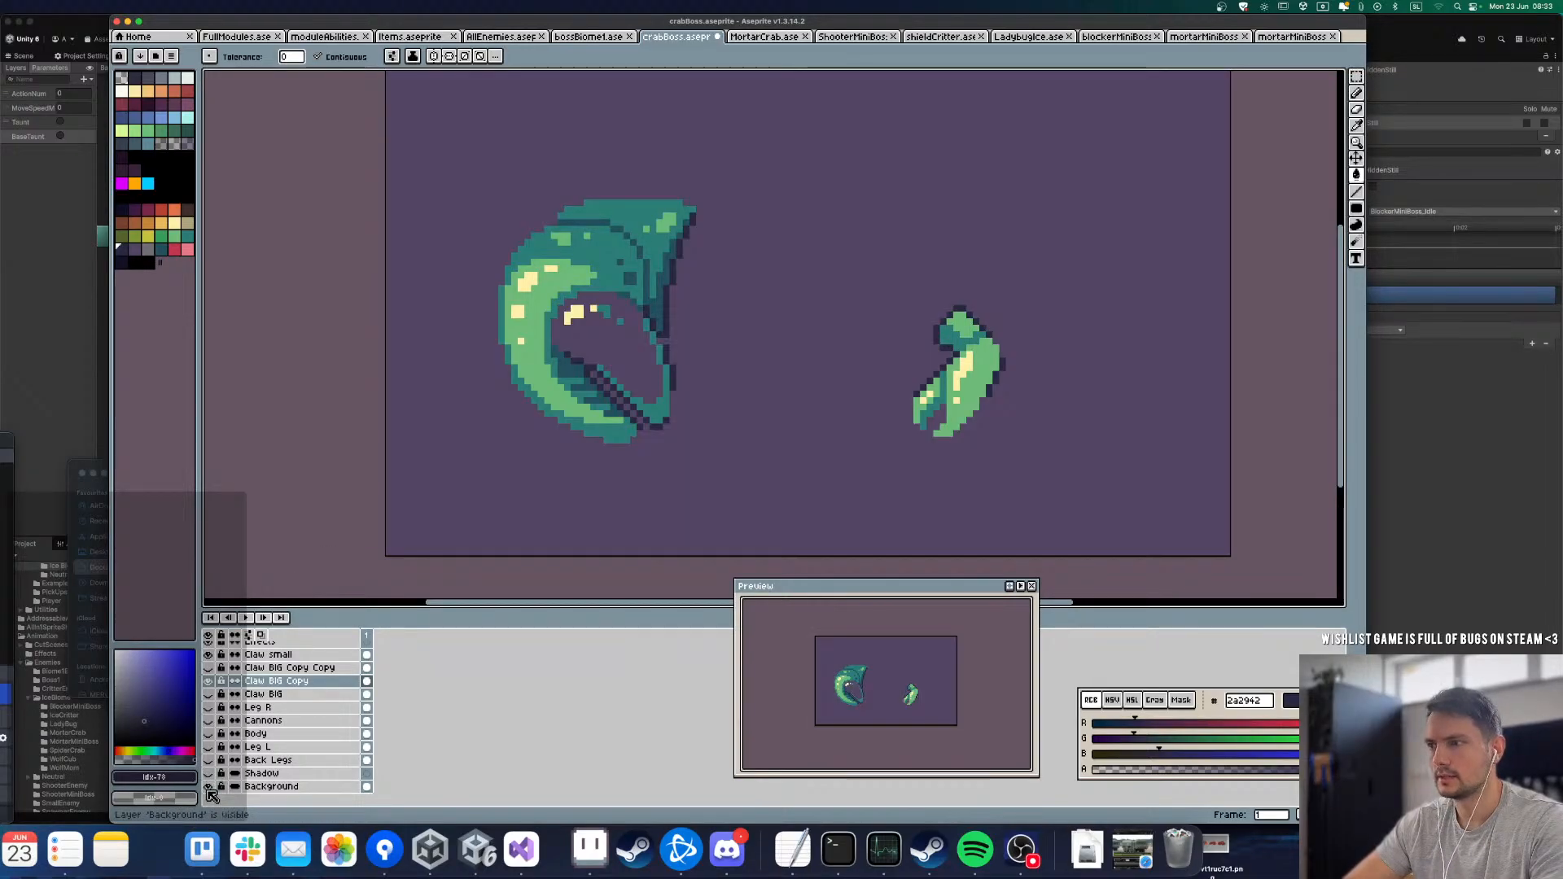
scroll(217, 658, "up", 1)
left_click(209, 674)
Step: Erase the arm segment attached to the big claw using the Paint Bucket and Filled Rectangle tools
scroll(632, 363, "up", 1)
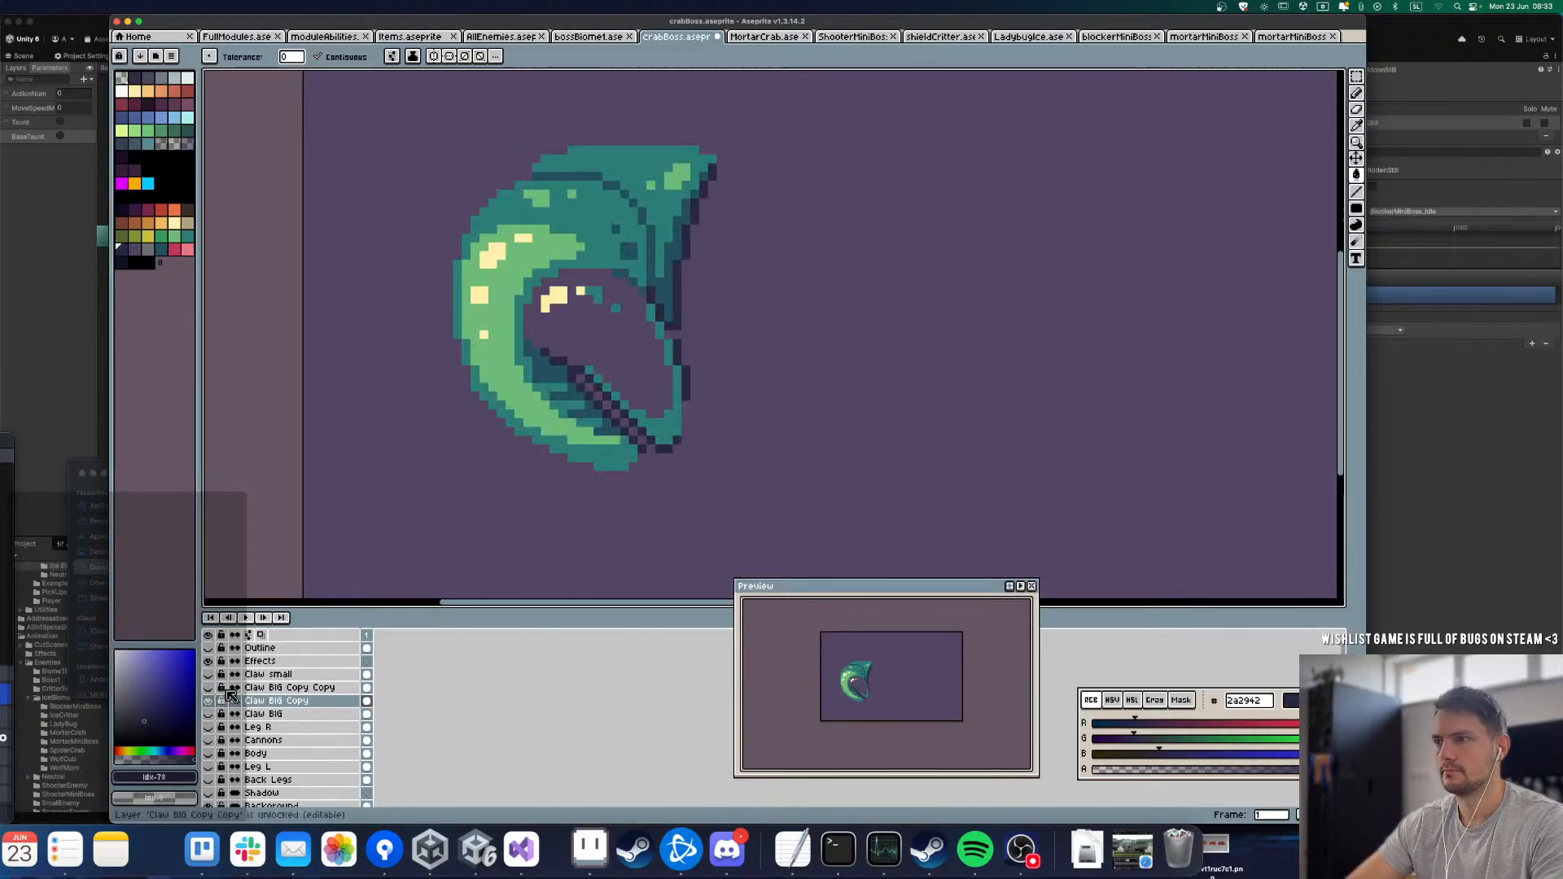
right_click(660, 216)
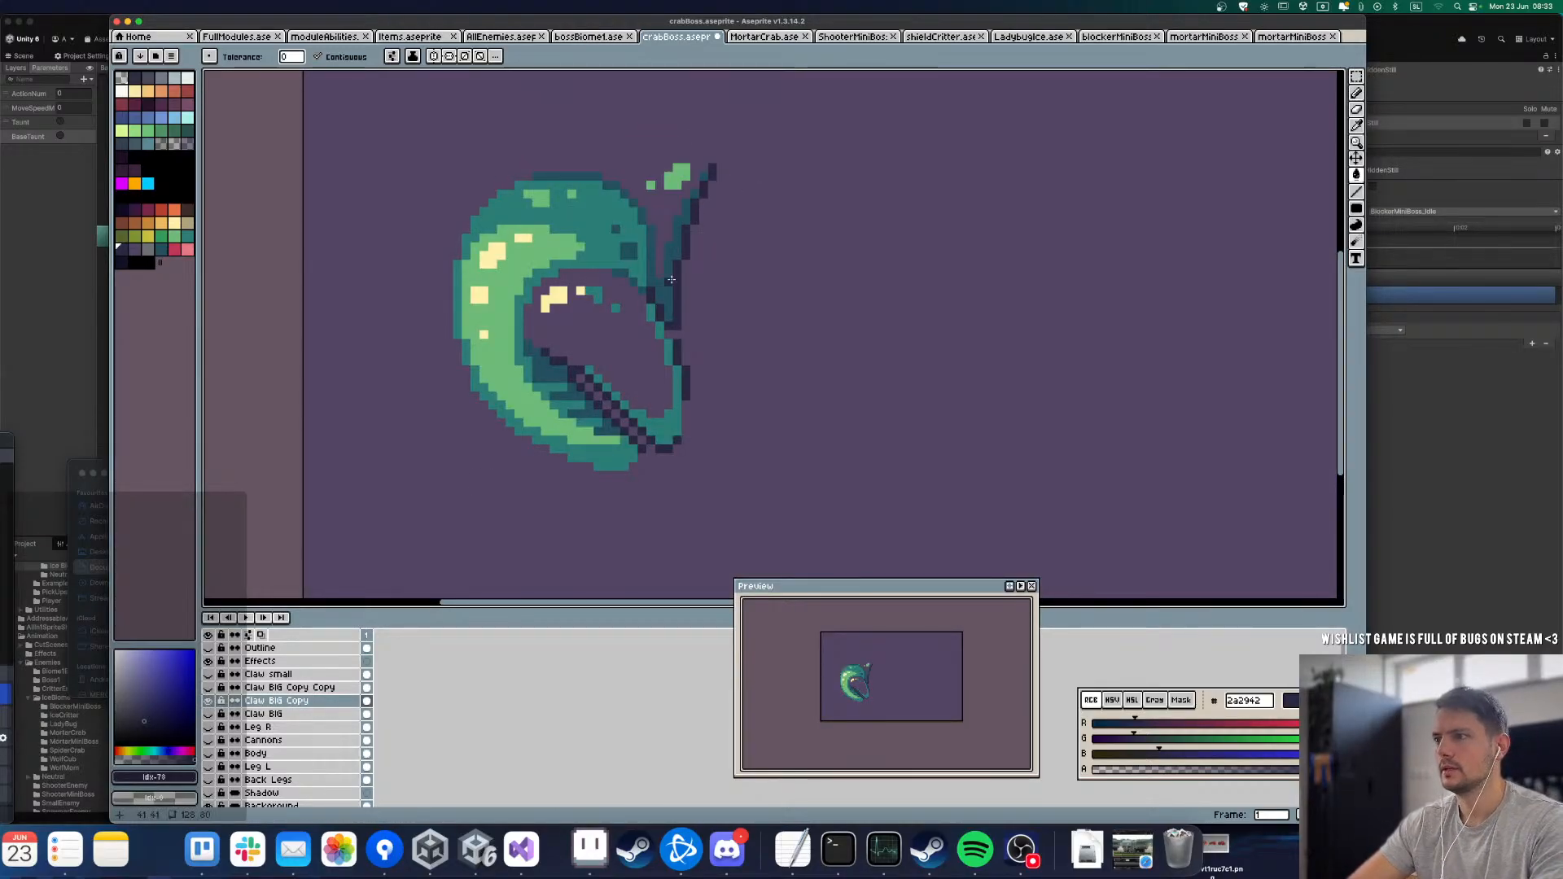
key("b")
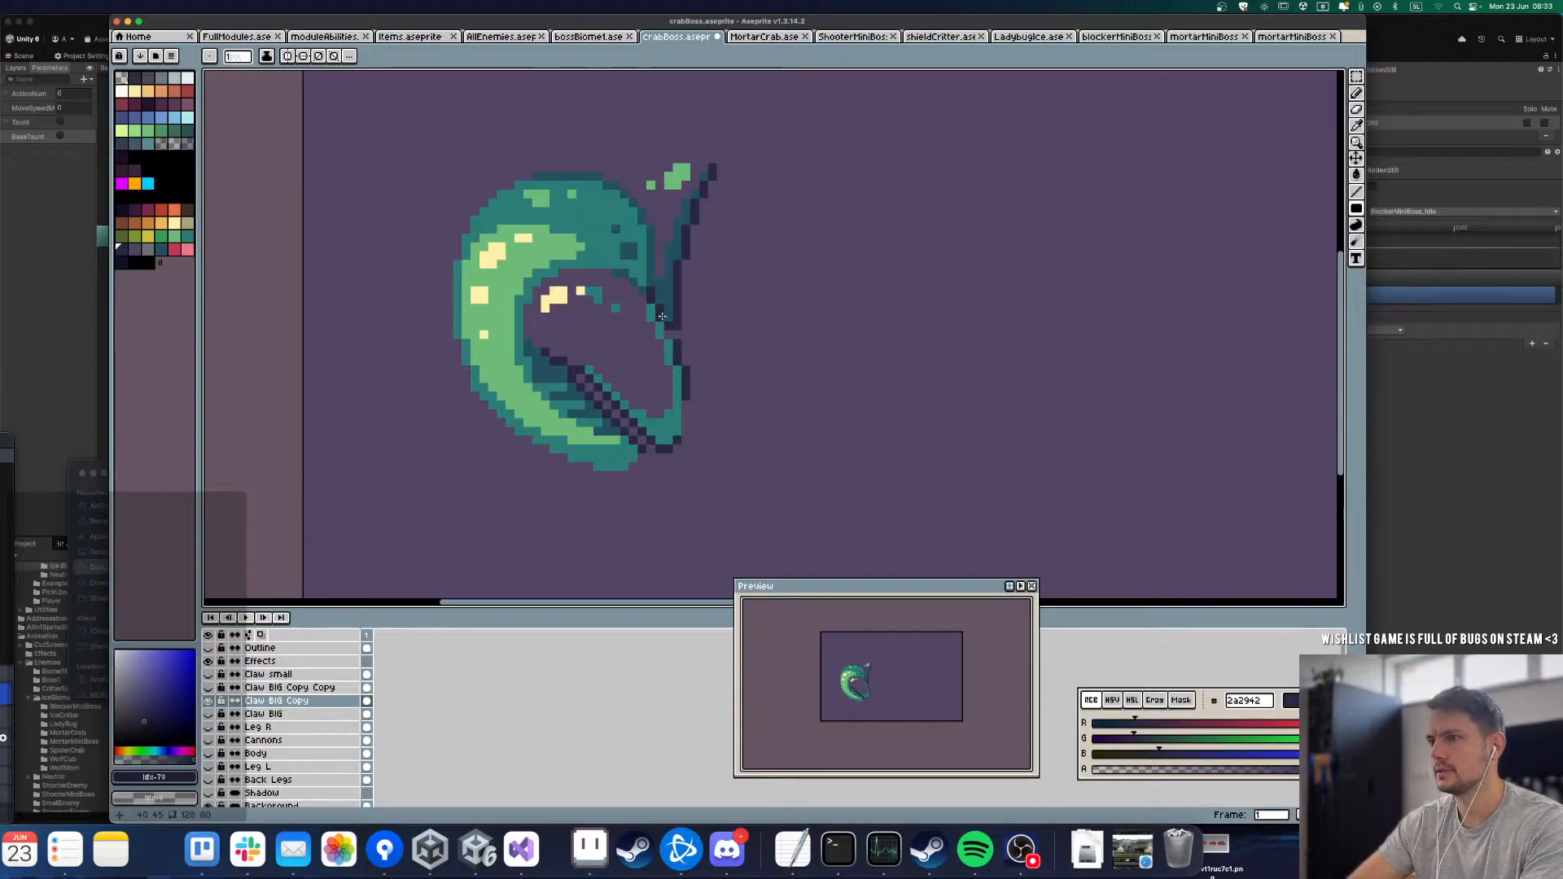
left_click_drag(662, 316, 778, 71)
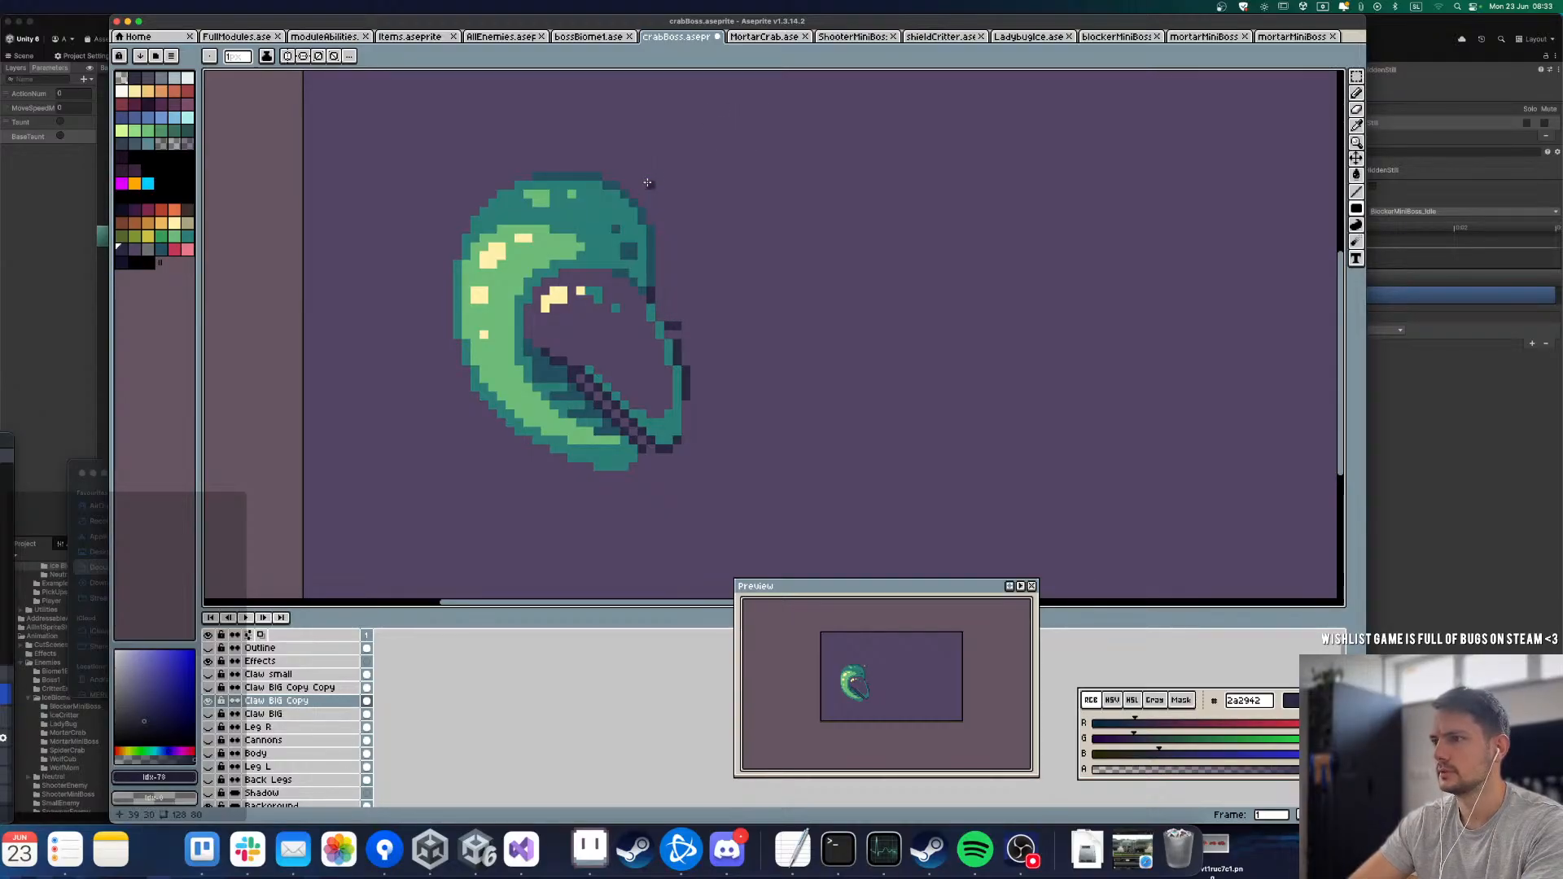
Step: Erase the inner pincer's remaining outline, checkered line and highlight pixels from inside the outer claw
left_click_drag(651, 312, 743, 440)
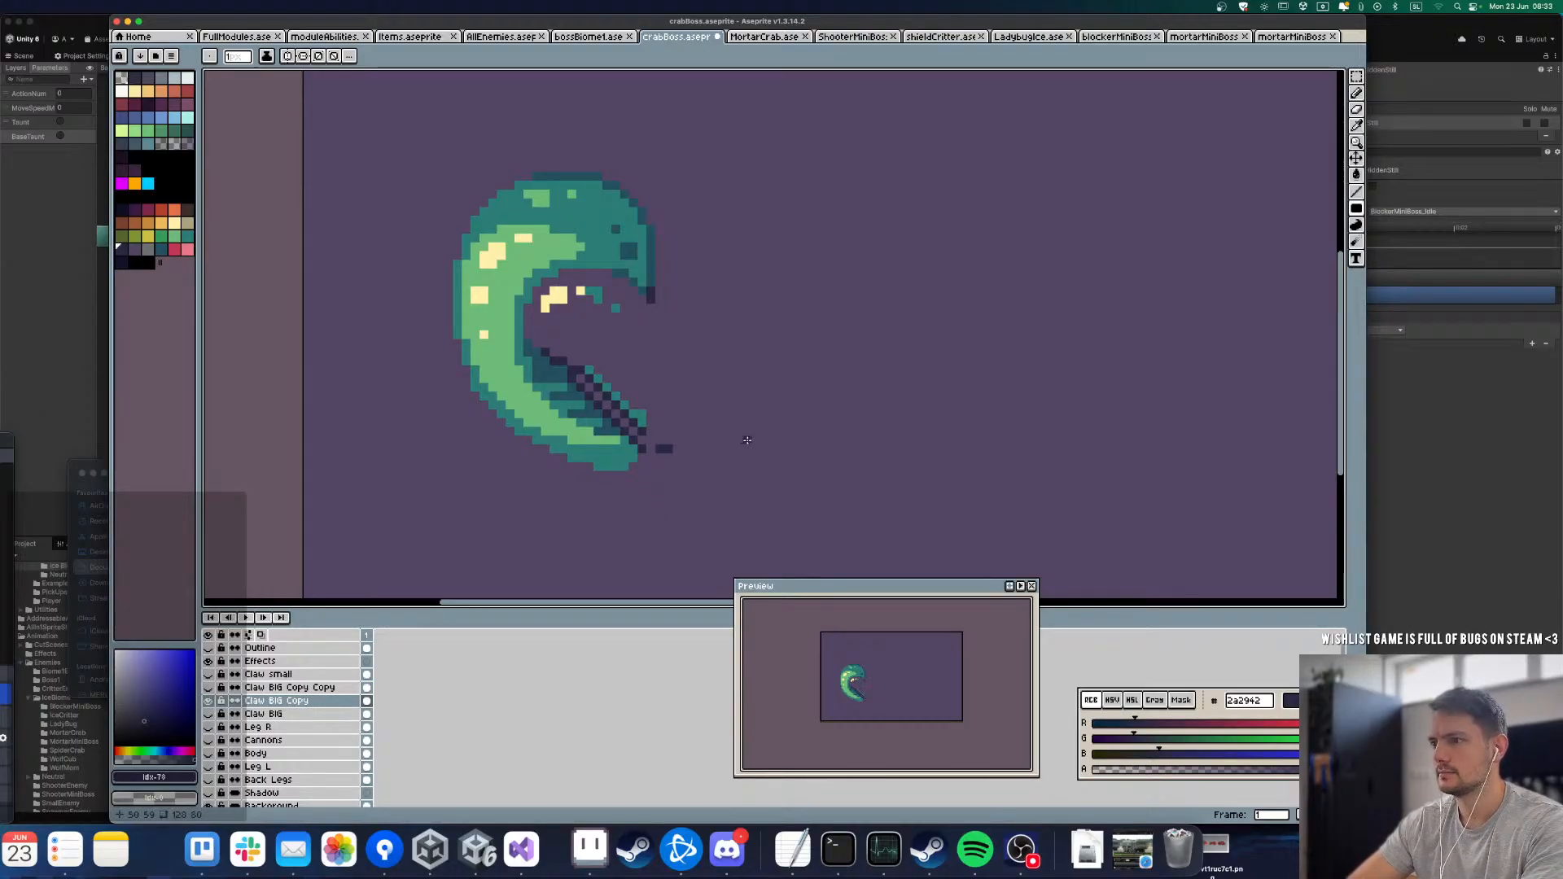
scroll(632, 436, "up", 2)
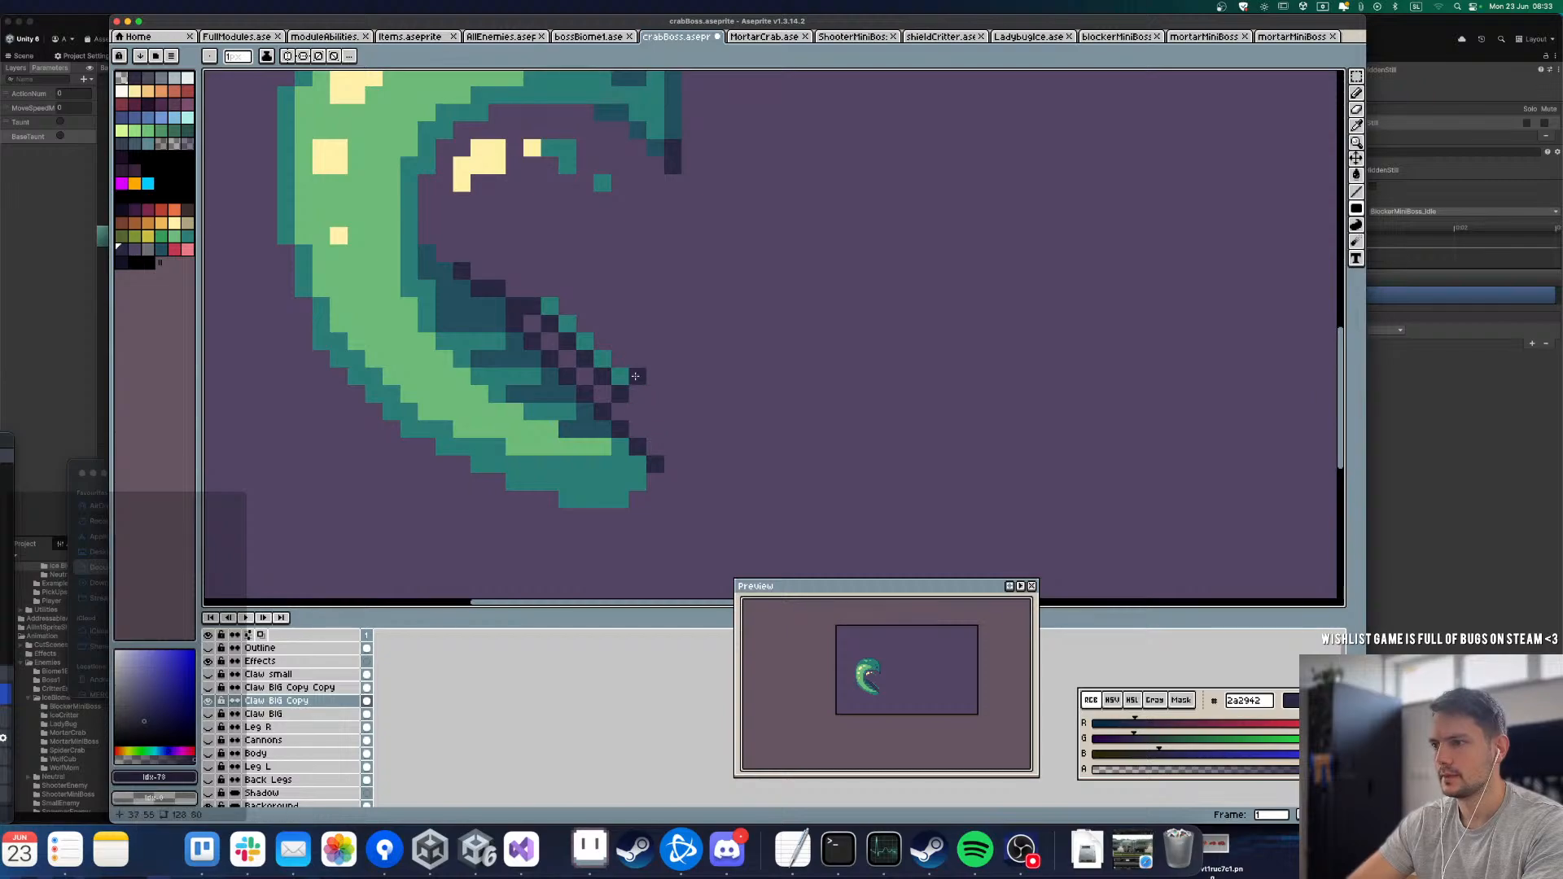
left_click_drag(595, 357, 508, 291)
scroll(508, 290, "down", 3)
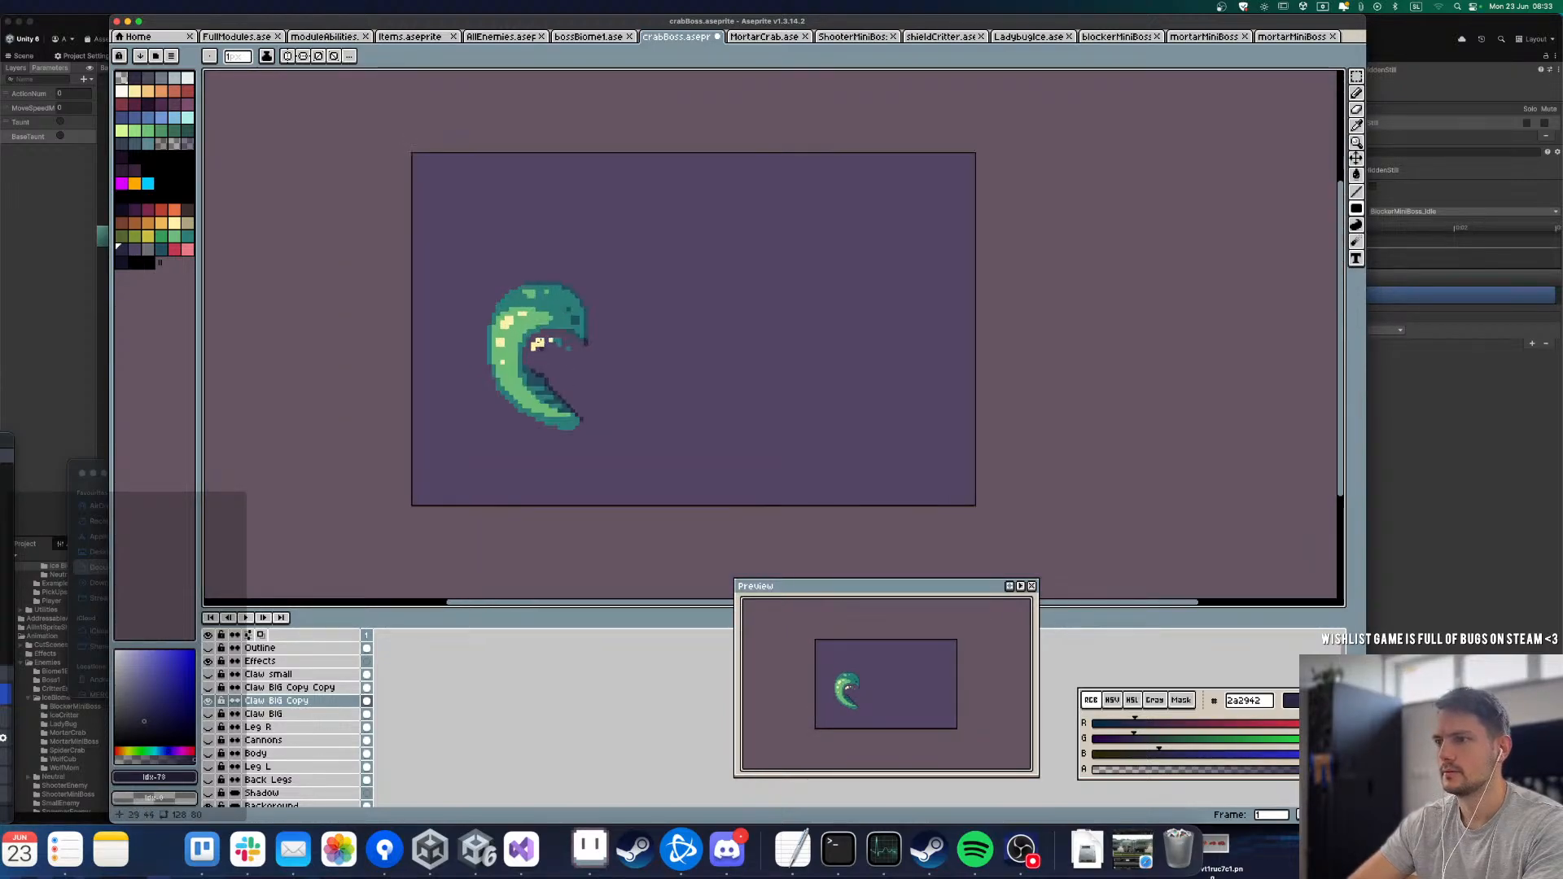
scroll(531, 350, "up", 1)
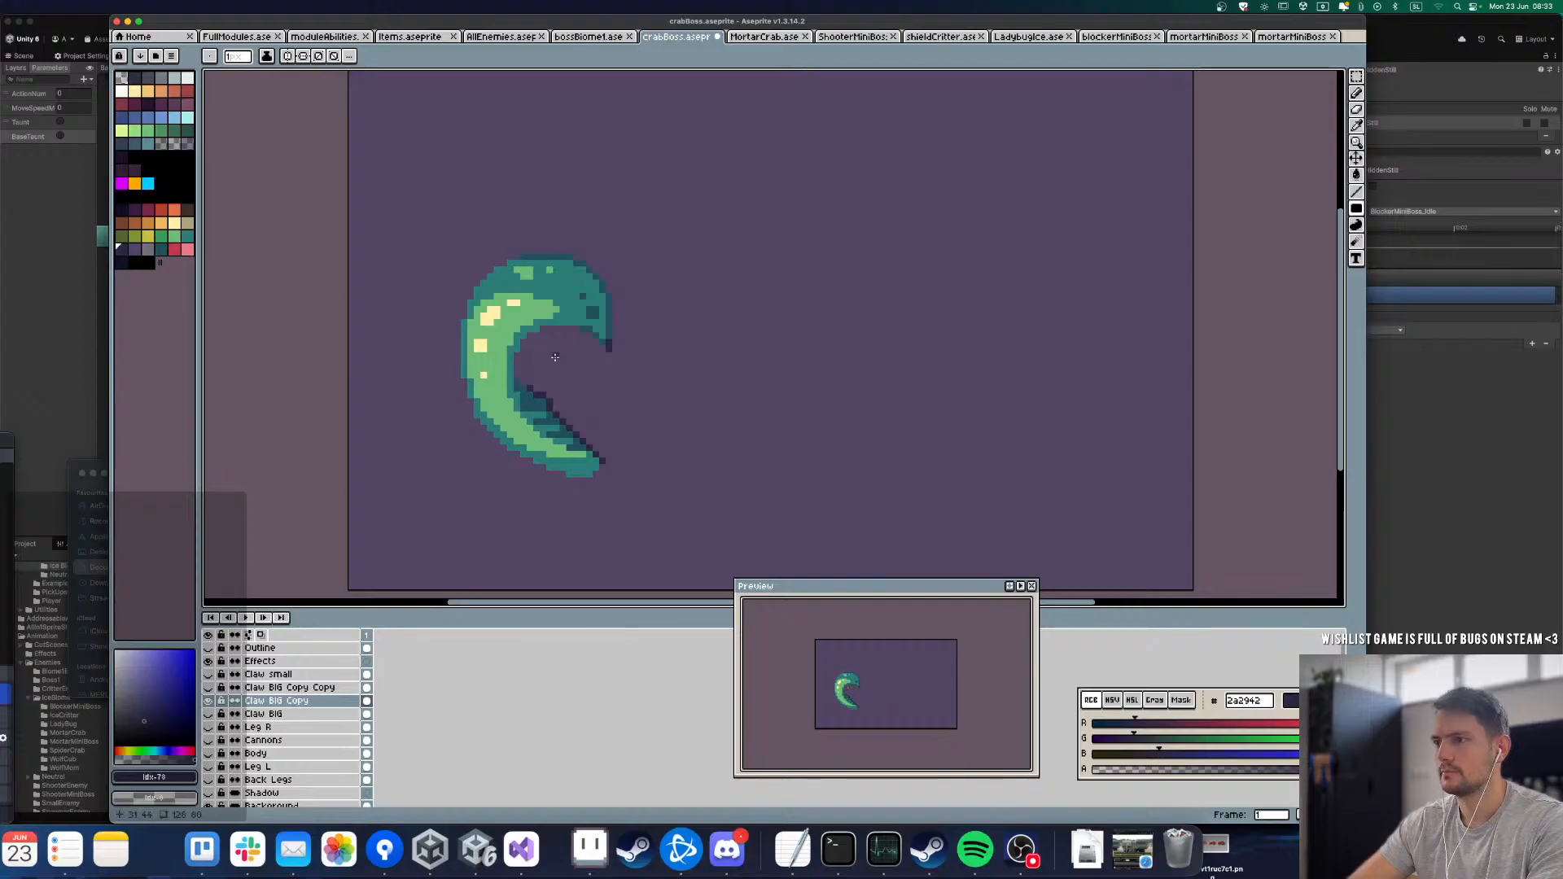
Step: Pick the dark teal 24505f and paint filled rectangles along the inner edge of the claw's long curve
scroll(541, 367, "up", 2)
left_click(521, 421, "alt")
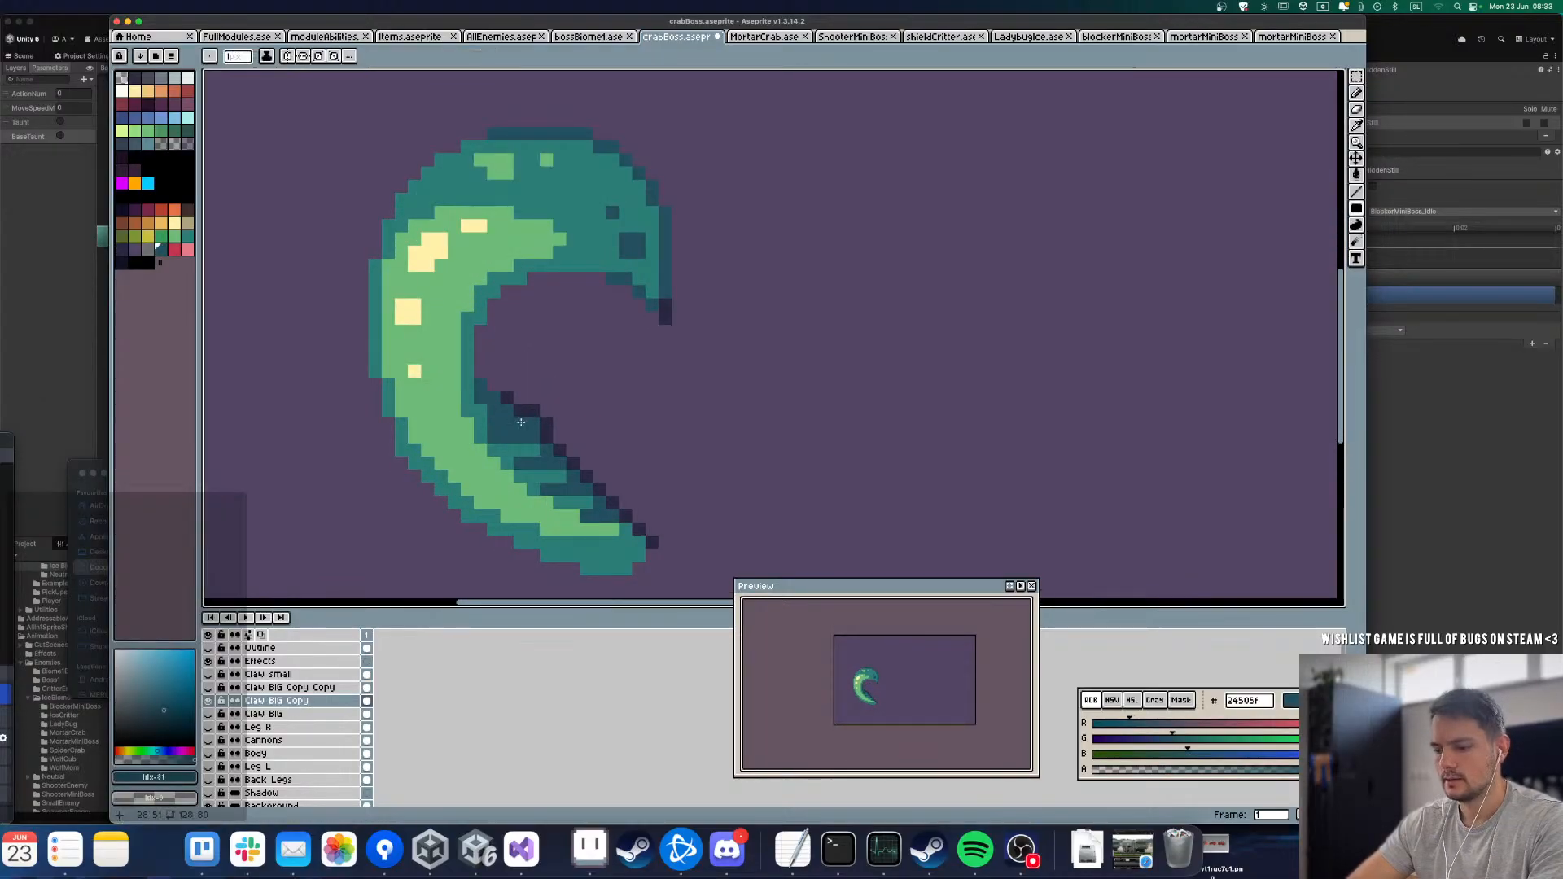
left_click(505, 395, "alt")
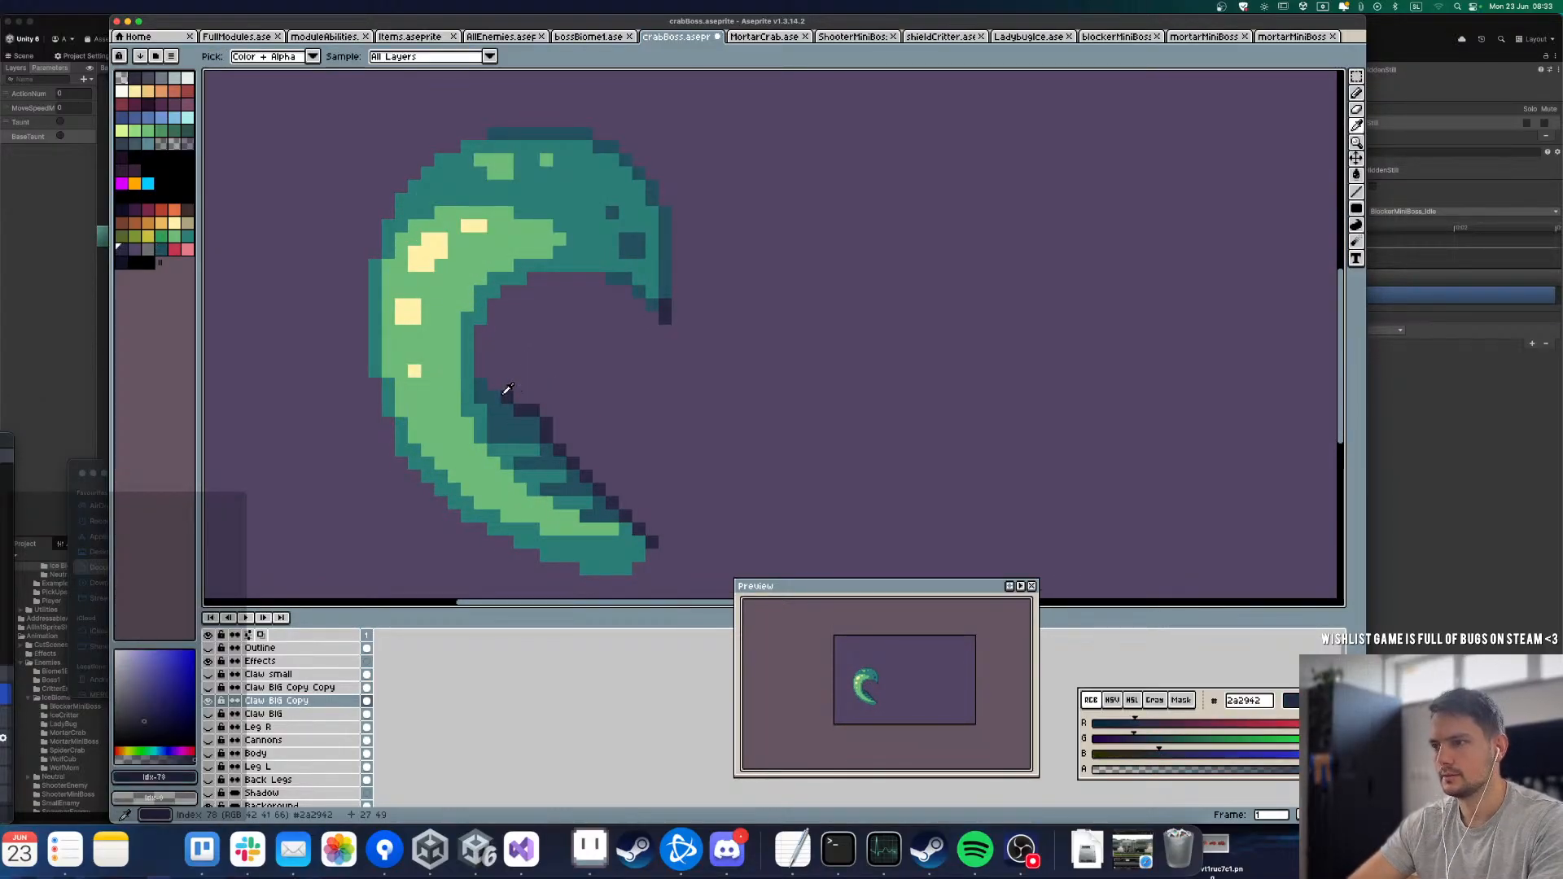
key("u")
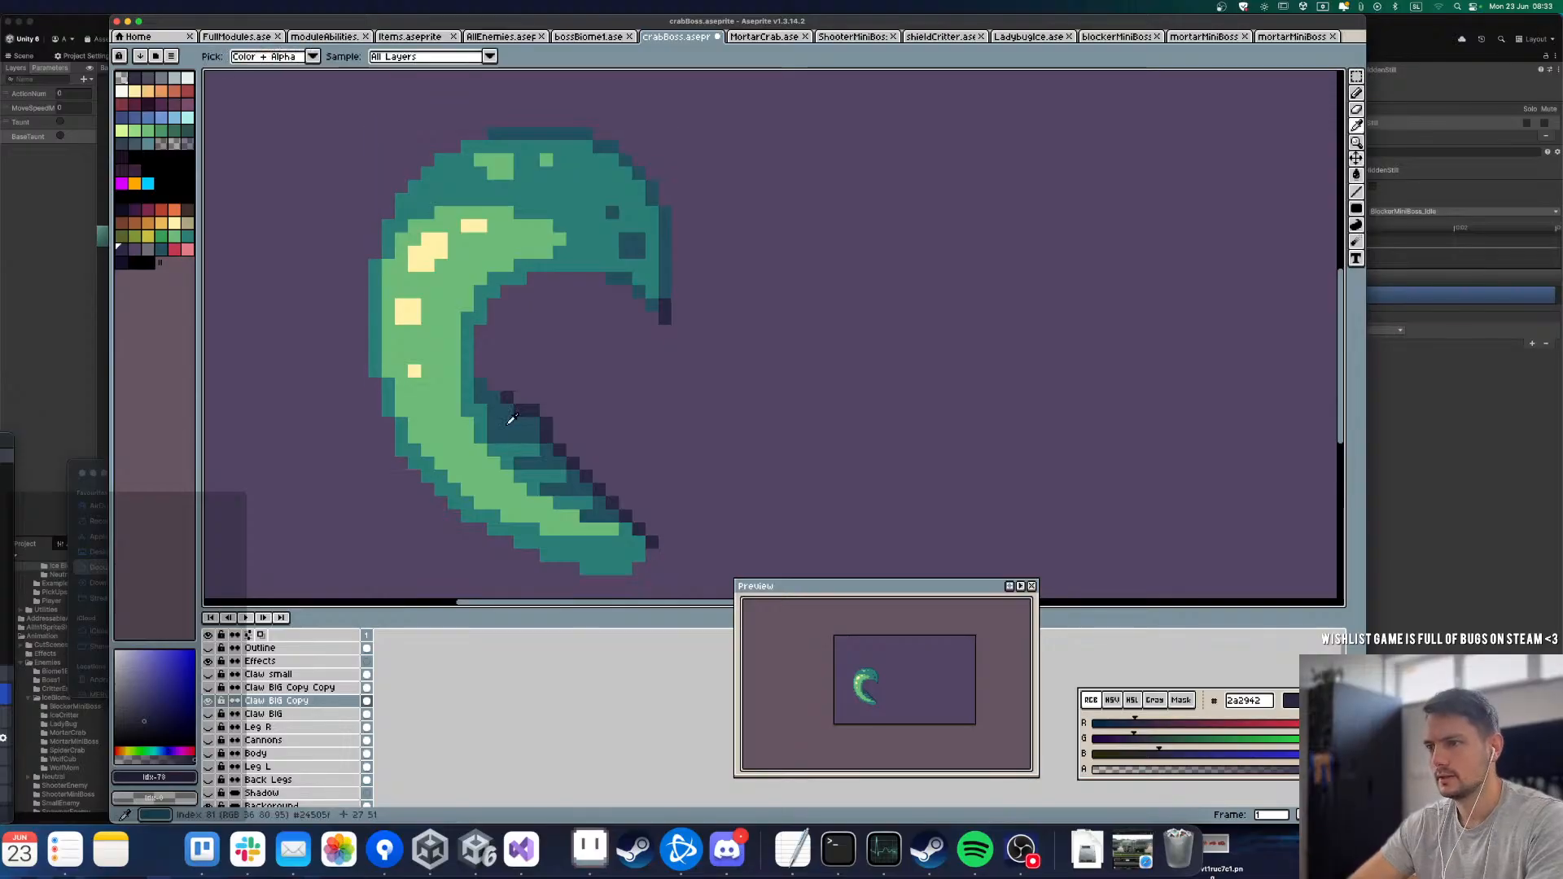
left_click(514, 426, "alt")
left_click_drag(515, 427, 481, 372)
left_click_drag(494, 306, 535, 333)
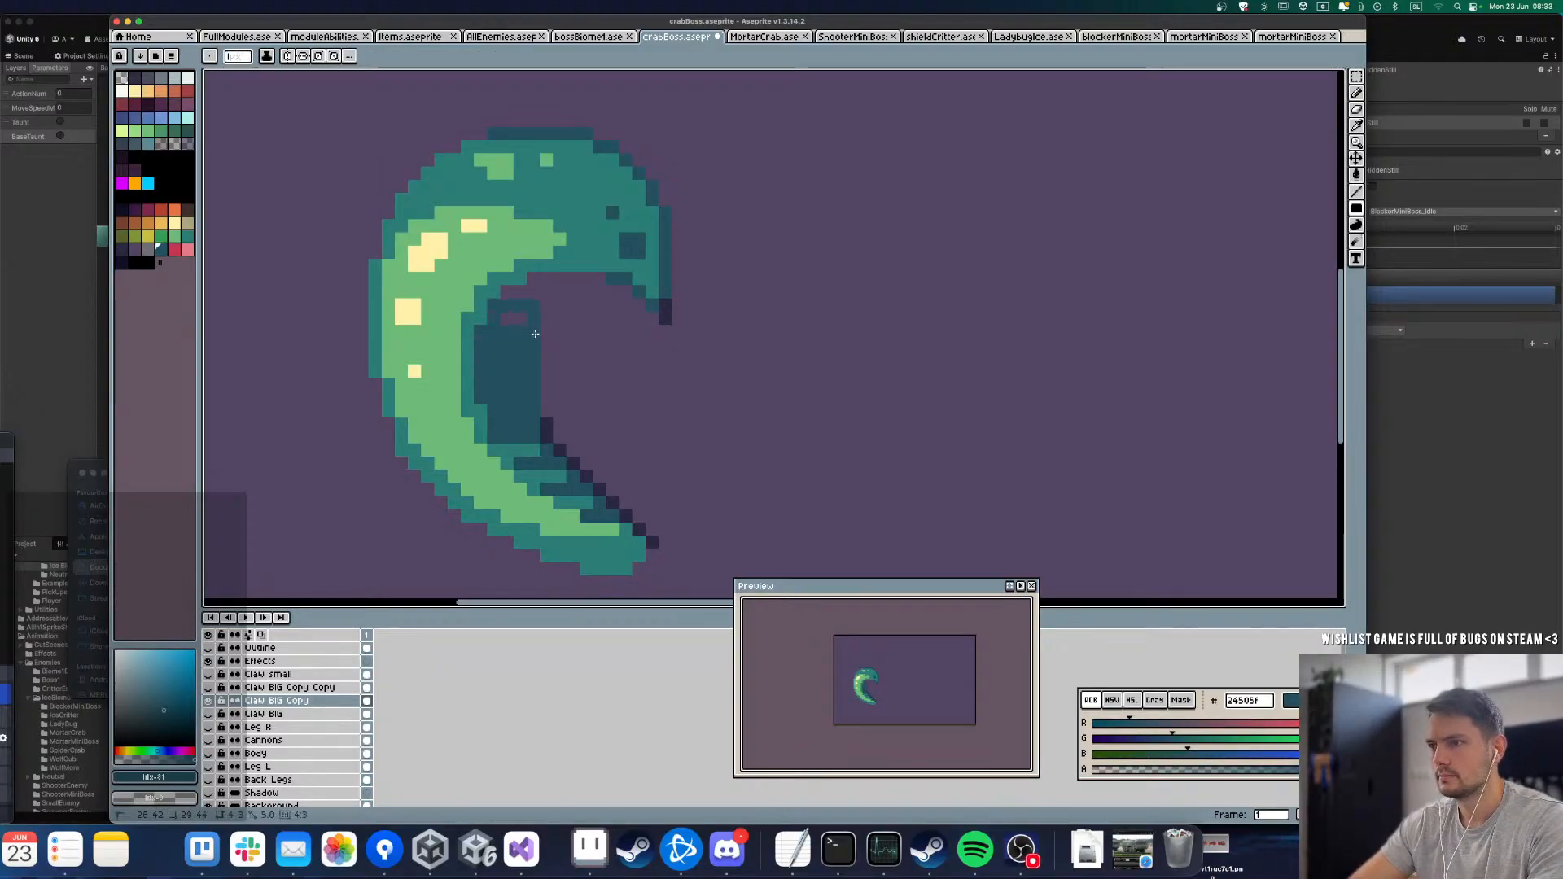
Step: Fill the underside of the claw's upper arch with dark teal rectangles, undoing and redrawing the misplaced one
left_click_drag(531, 280, 605, 303)
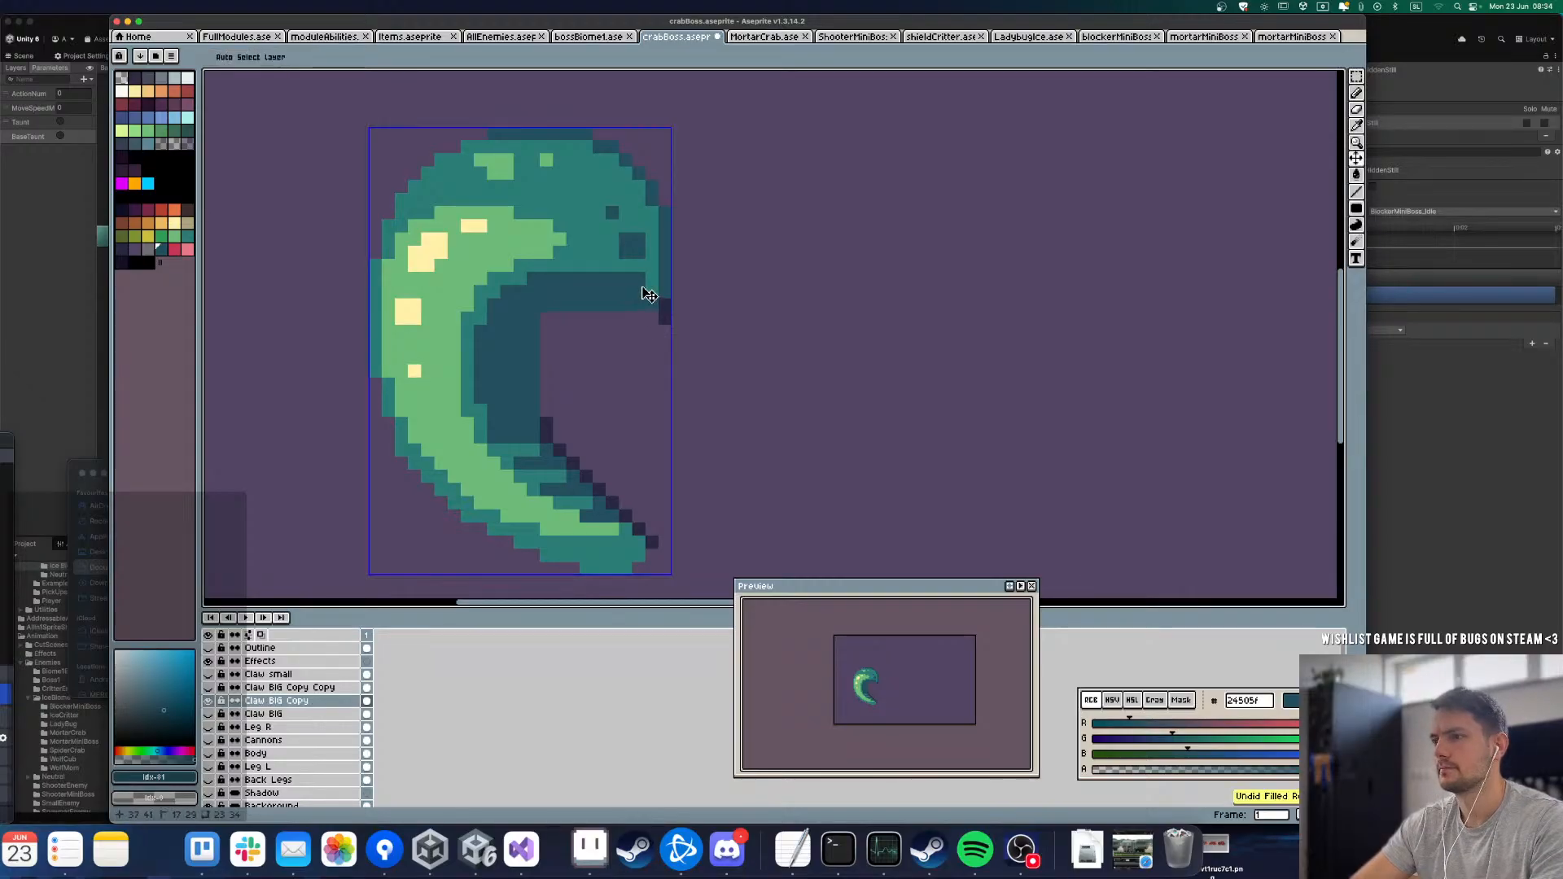
key("super+z")
left_click_drag(626, 279, 530, 285)
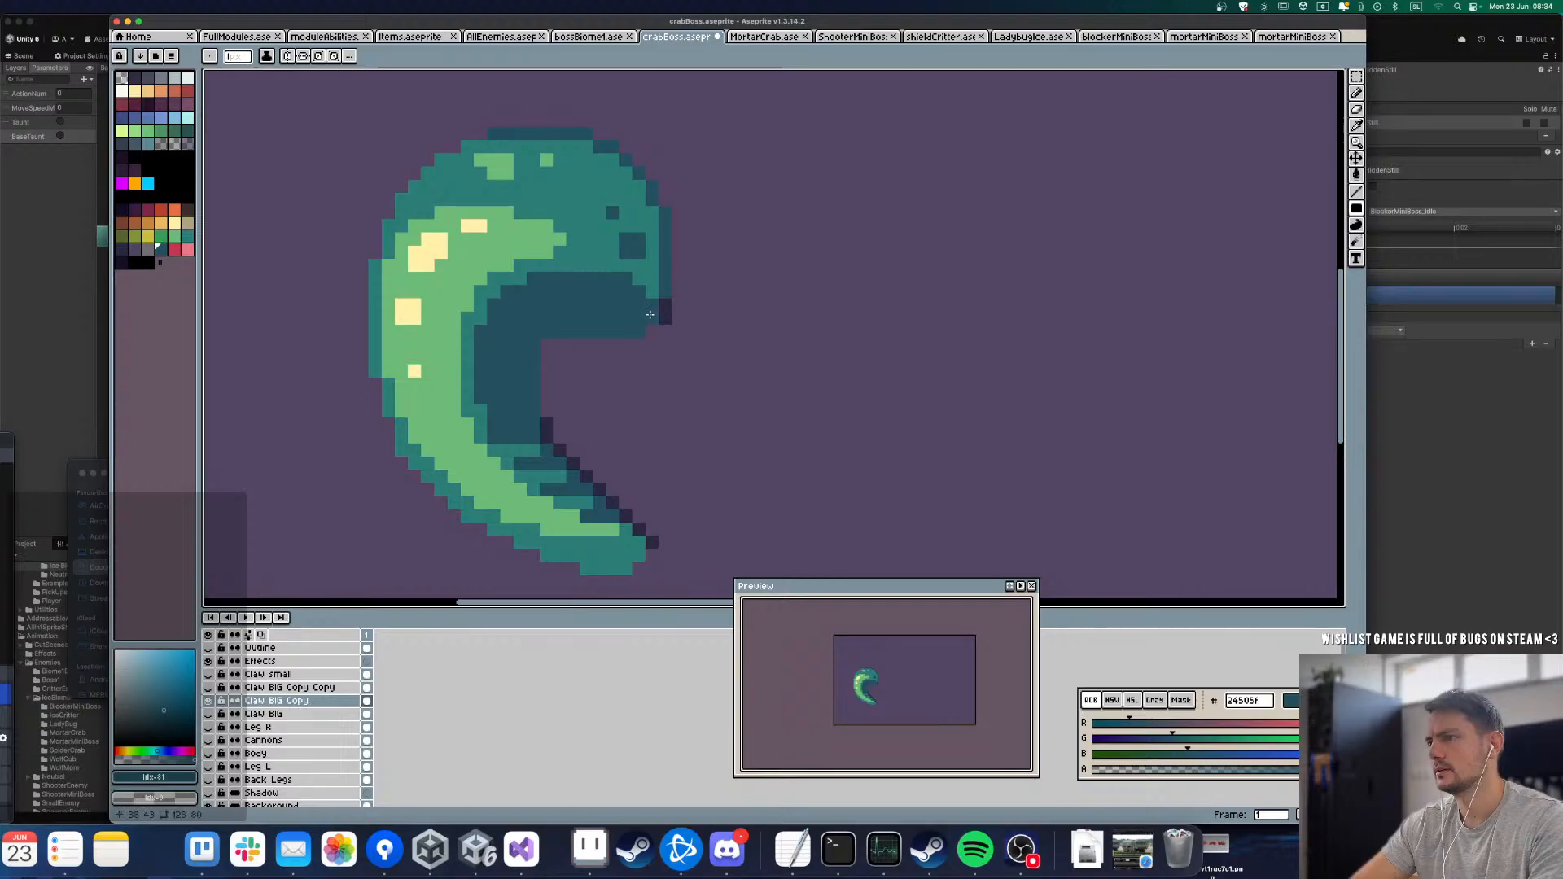
Step: Show and select the Claw BIG Copy Copy layer, shift its marquee-selected pincer about 16 pixels right into the claw, and deselect
scroll(641, 328, "down", 3)
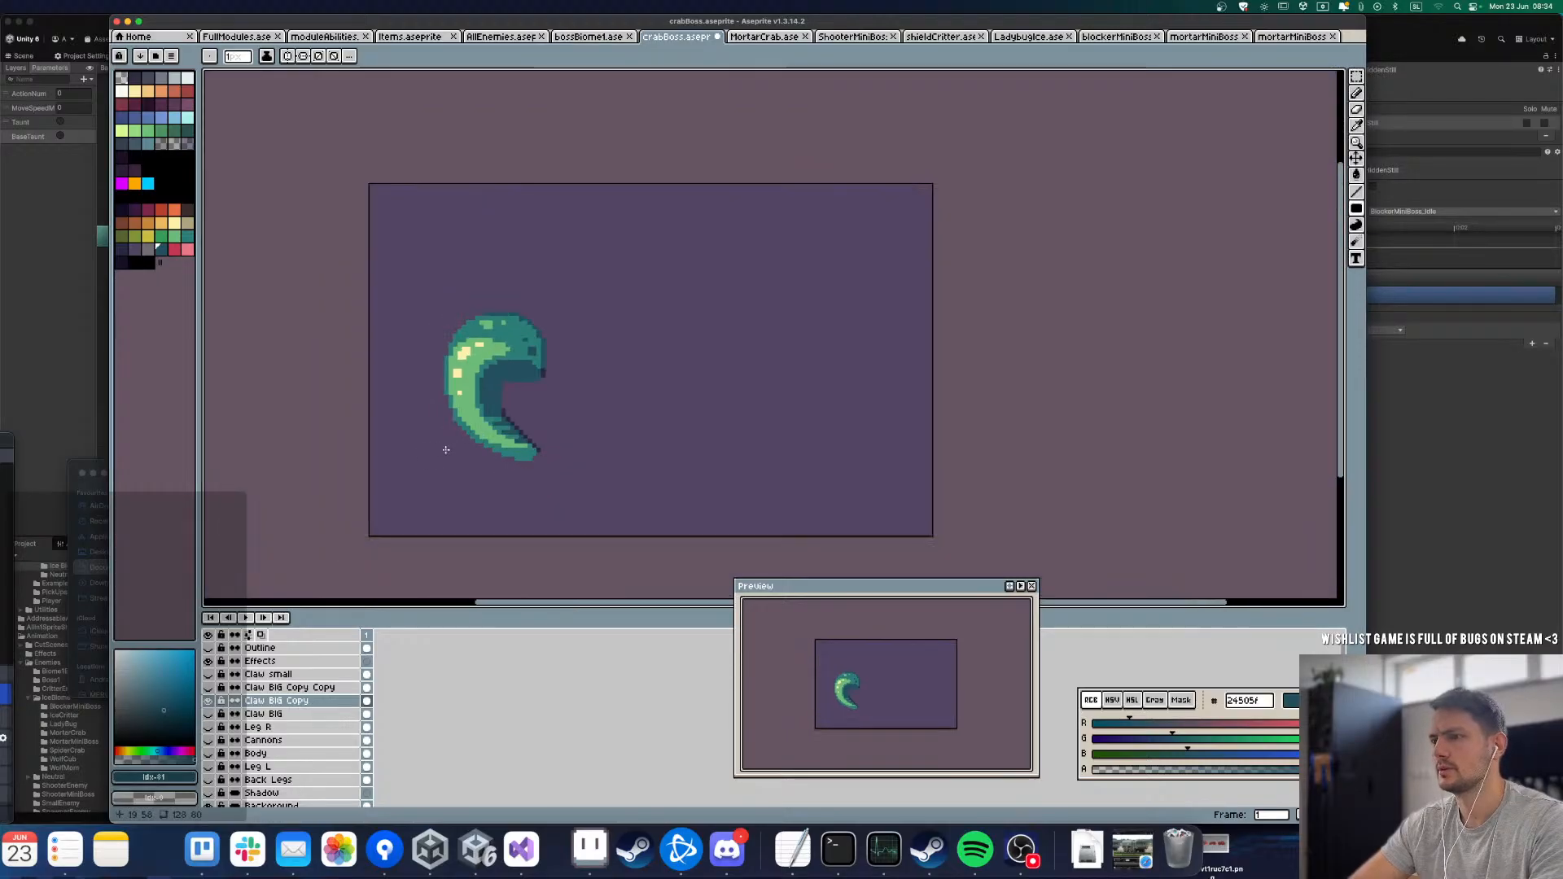
left_click(208, 688)
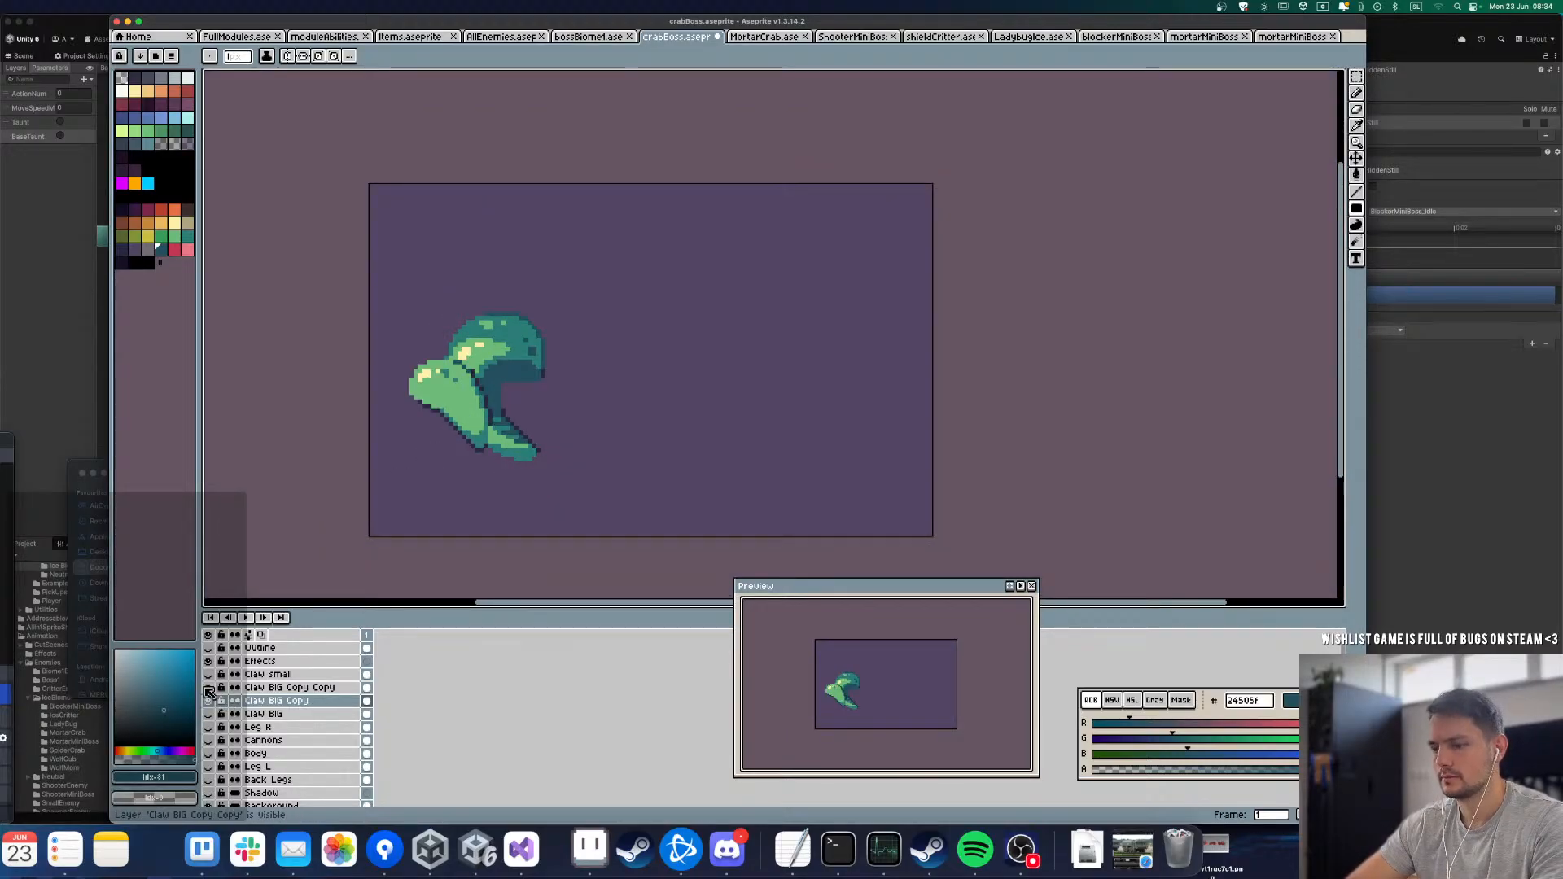
key("m")
left_click(281, 688)
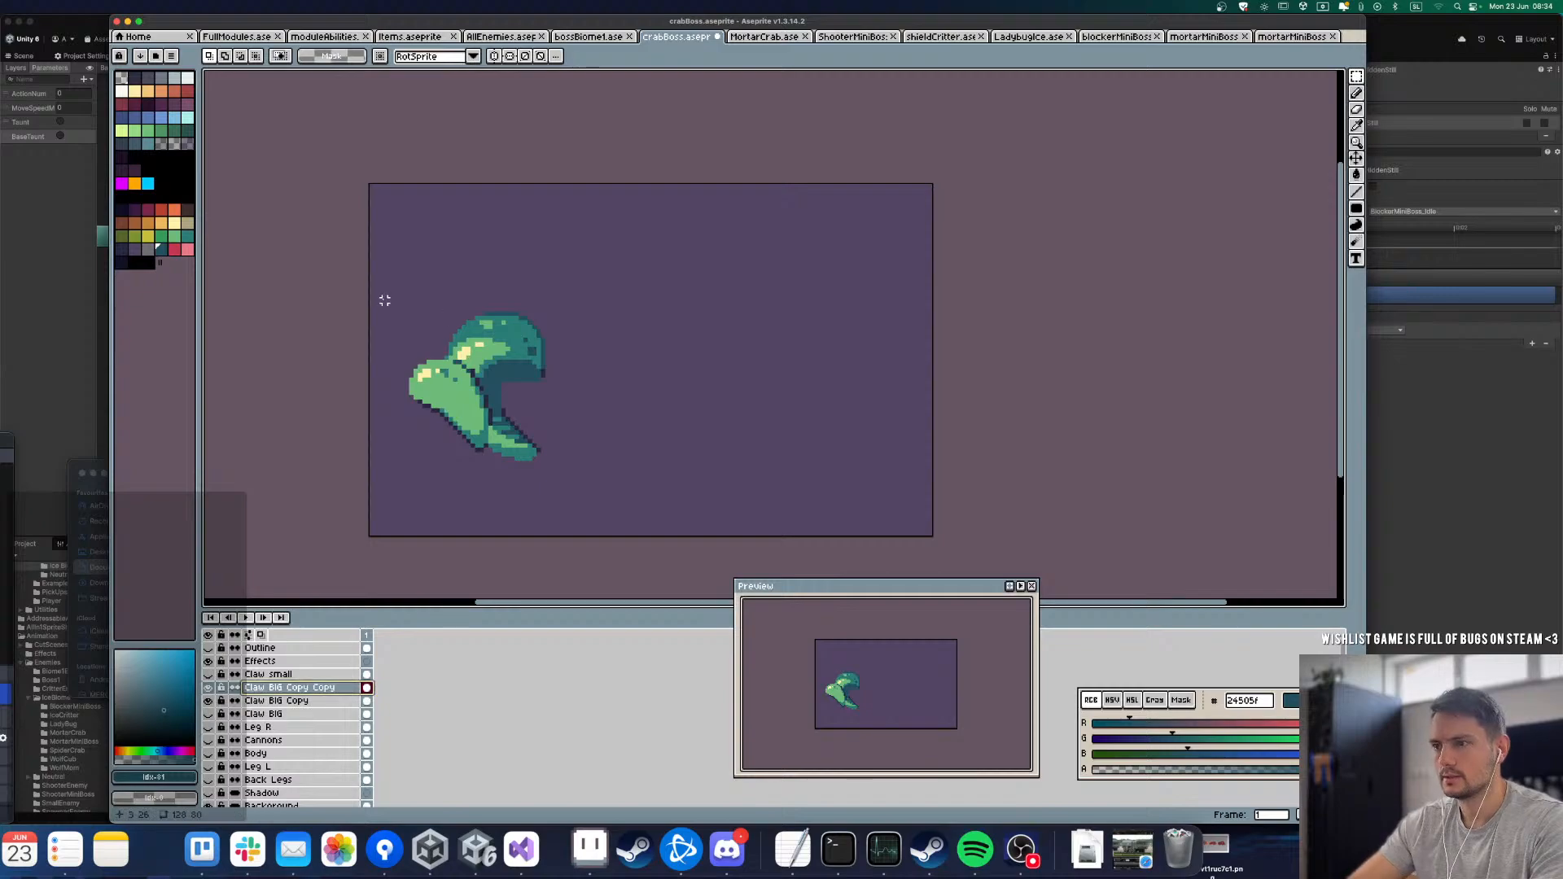
left_click_drag(385, 301, 619, 512)
key("shift+Right")
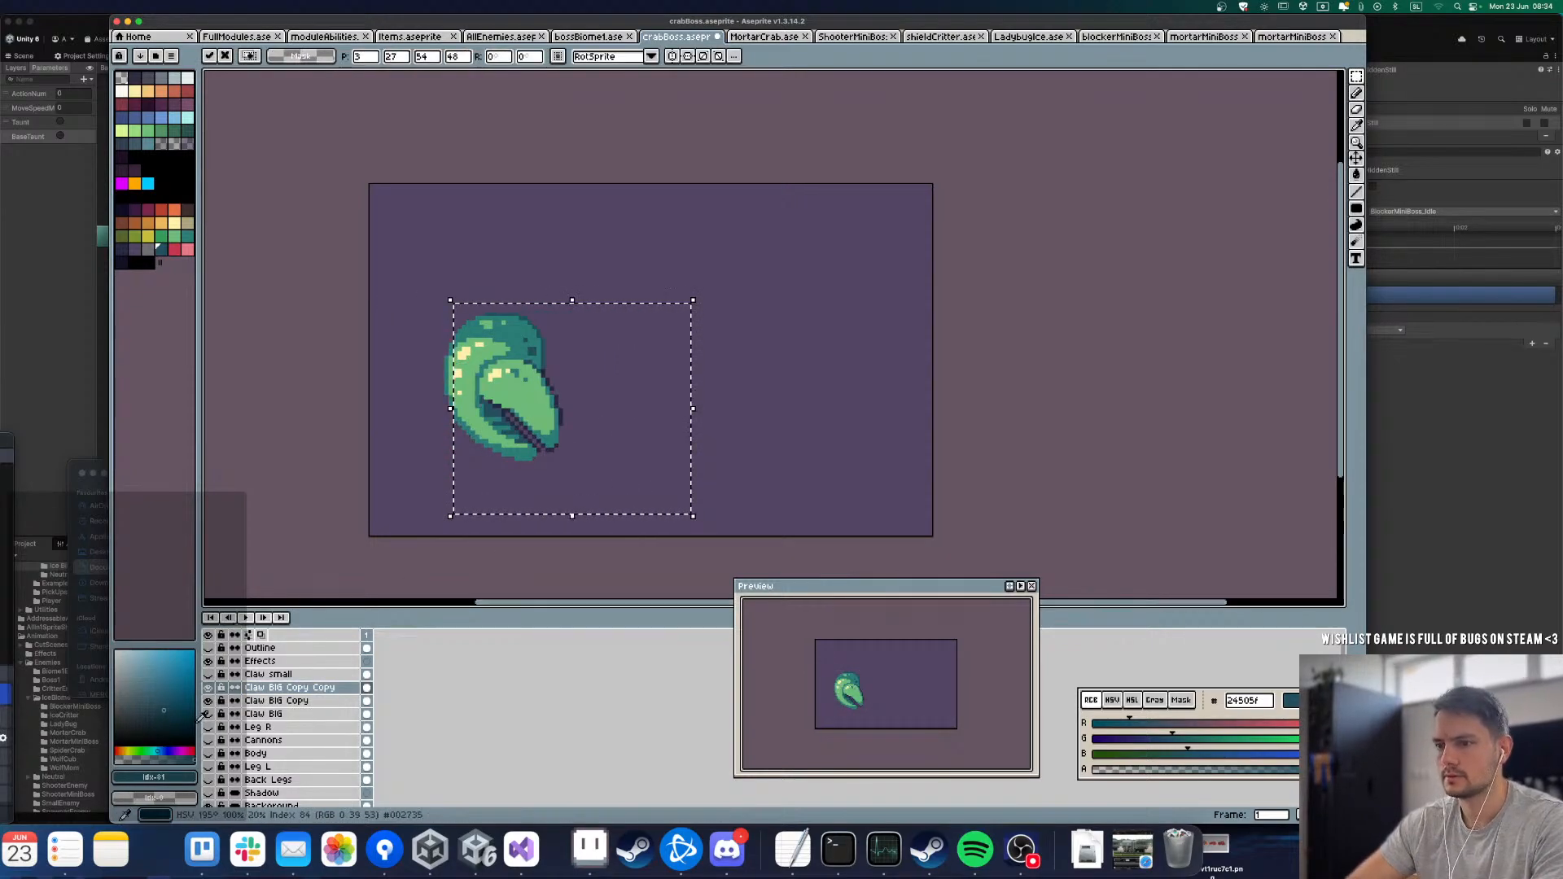
left_click(359, 509)
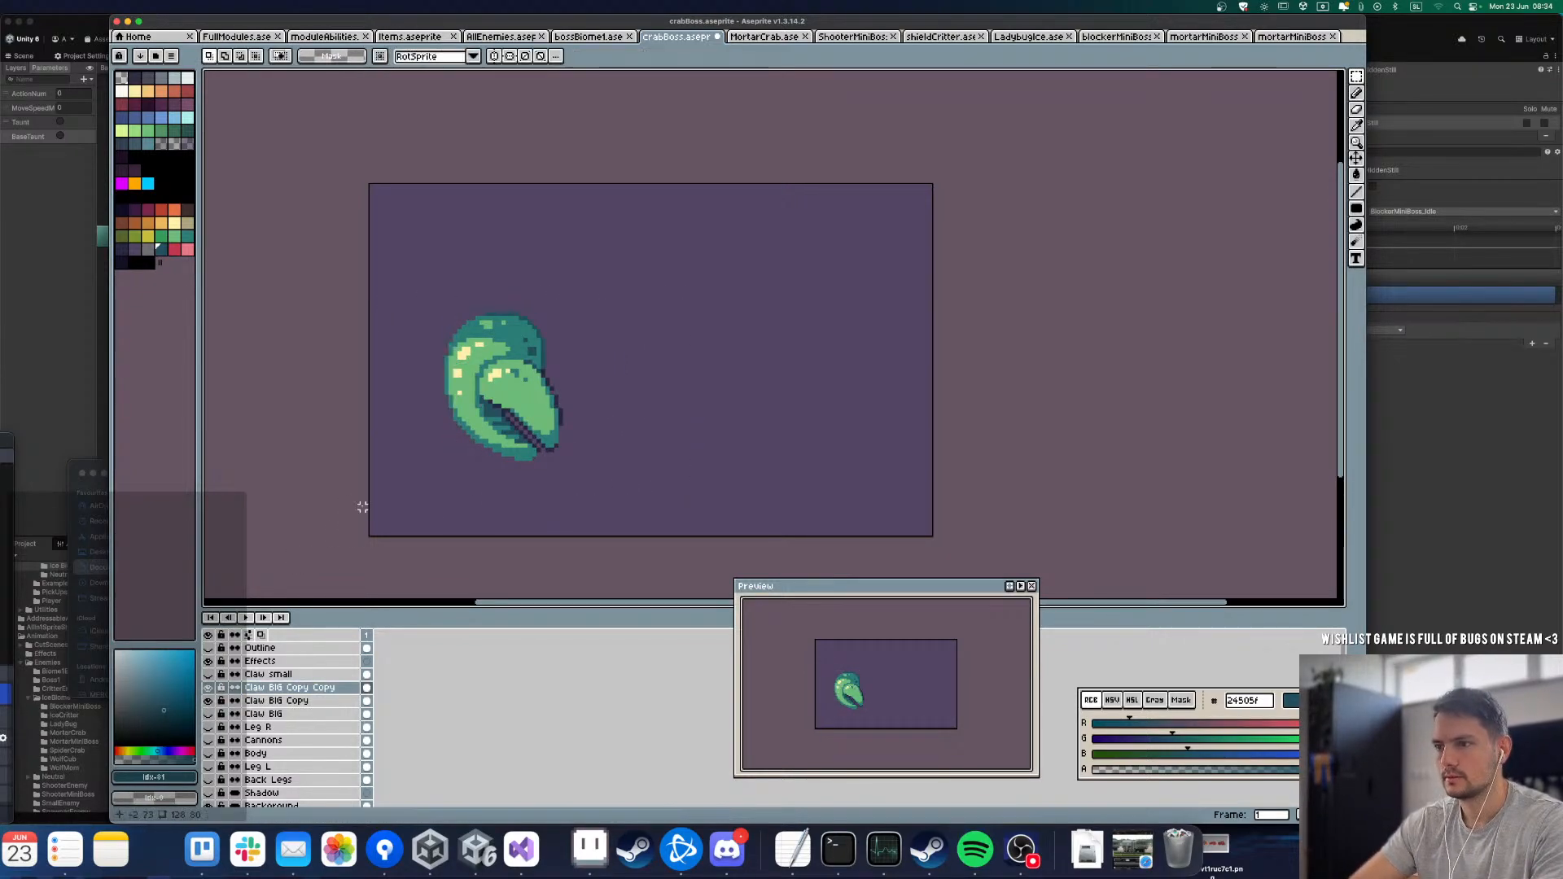
Step: Select the Claw BIG Copy layer and toggle the Claw BIG Copy Copy layer's visibility to check how the claw parts fit
left_click(213, 689)
left_click(251, 700)
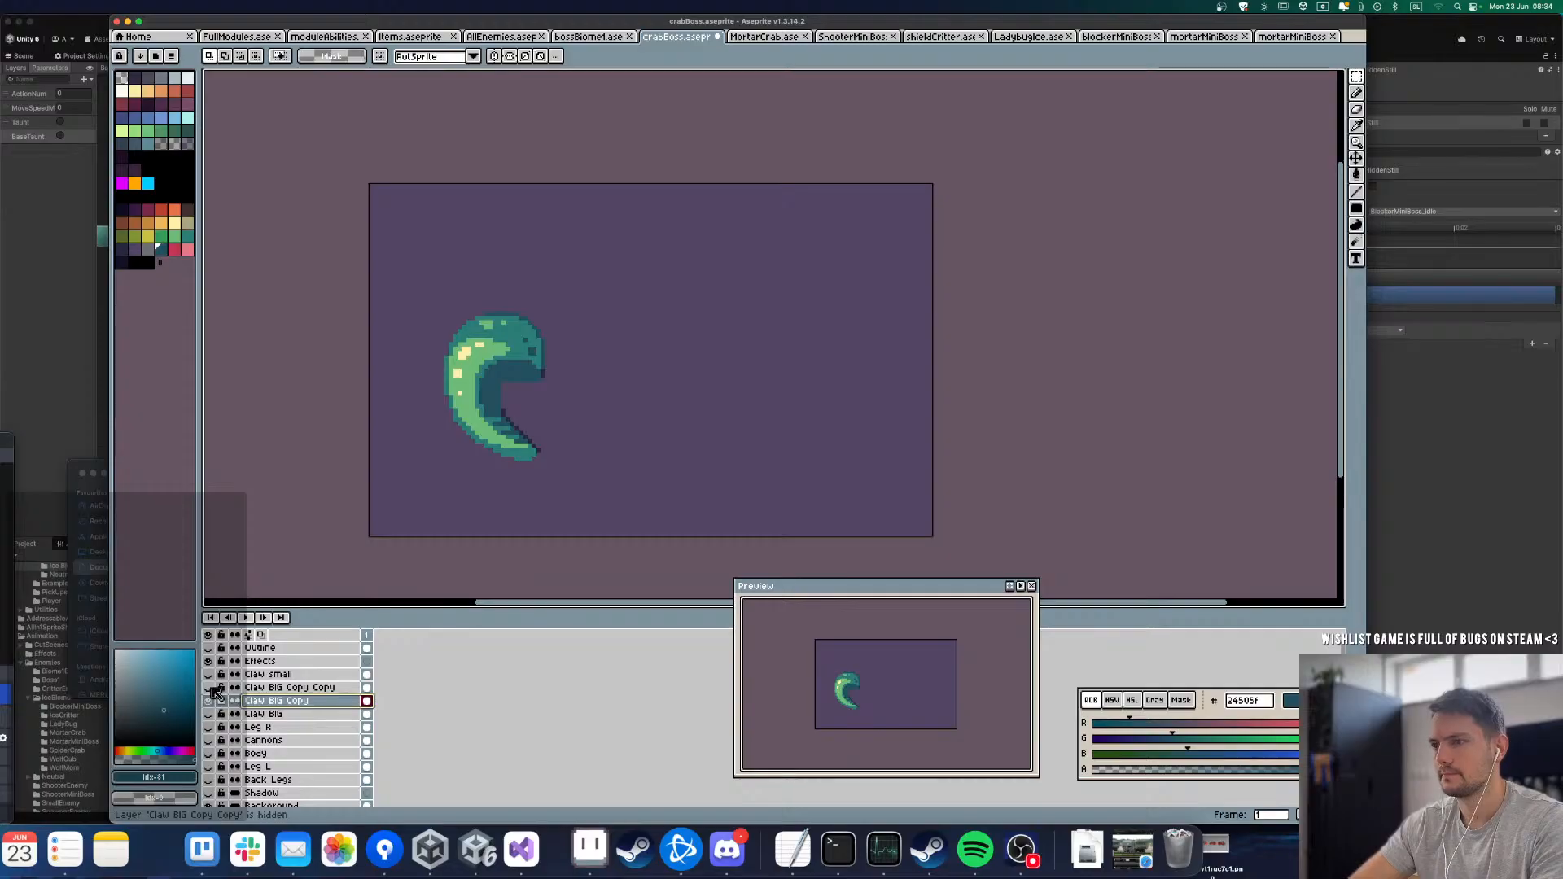
left_click(214, 689)
left_click(214, 689)
left_click(213, 689)
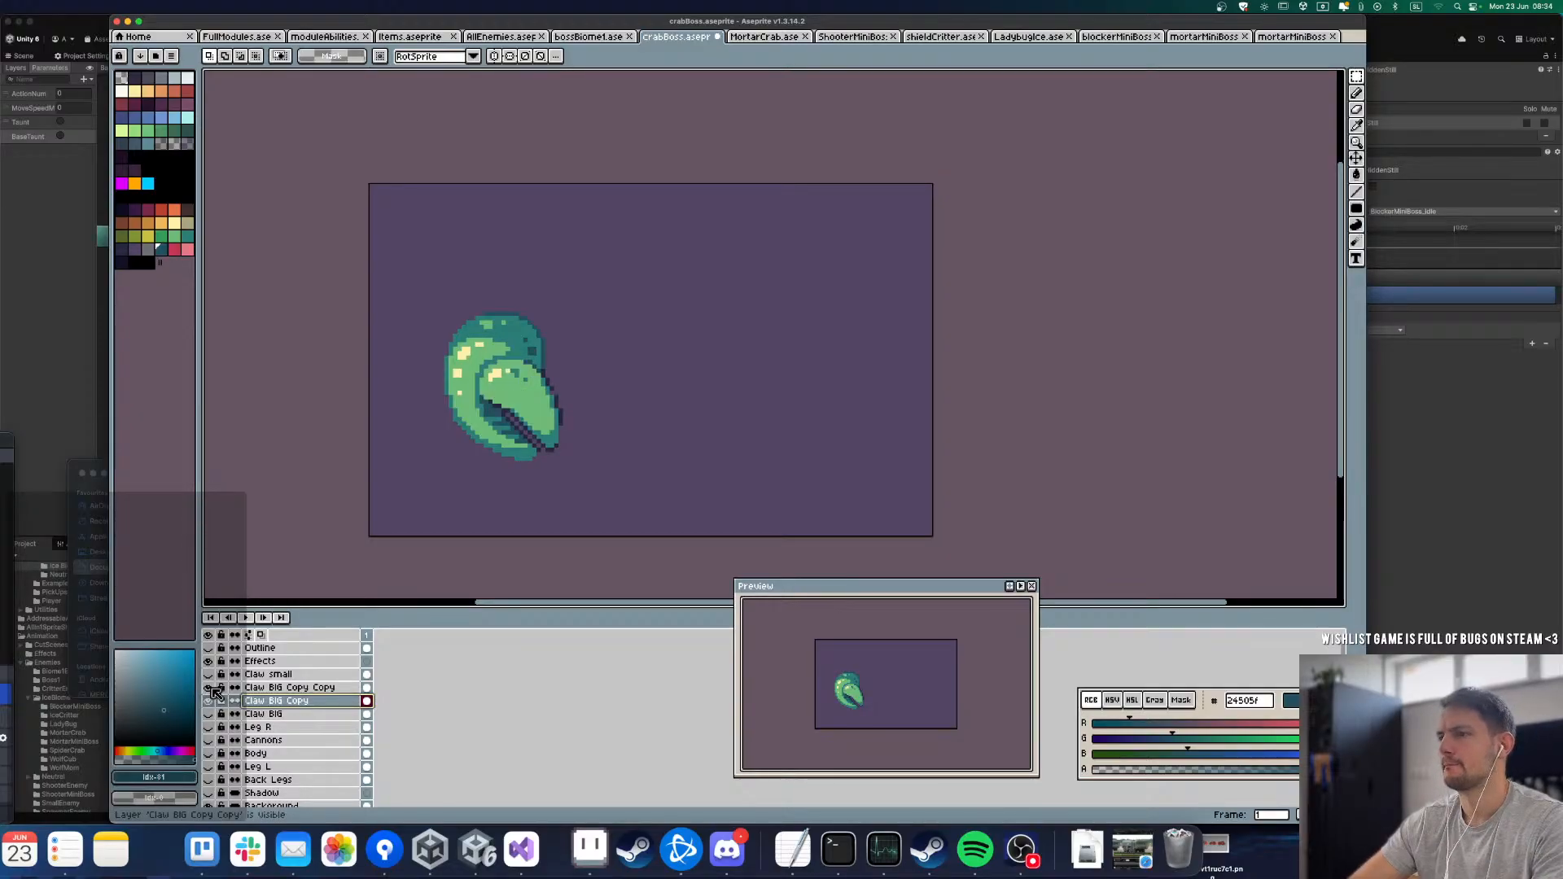
Step: Hide the Claw BIG Copy Copy layer and pencil dark teal 24505f along the inner edge of the claw's curve on Claw BIG Copy
left_click(214, 689)
scroll(432, 425, "up", 5)
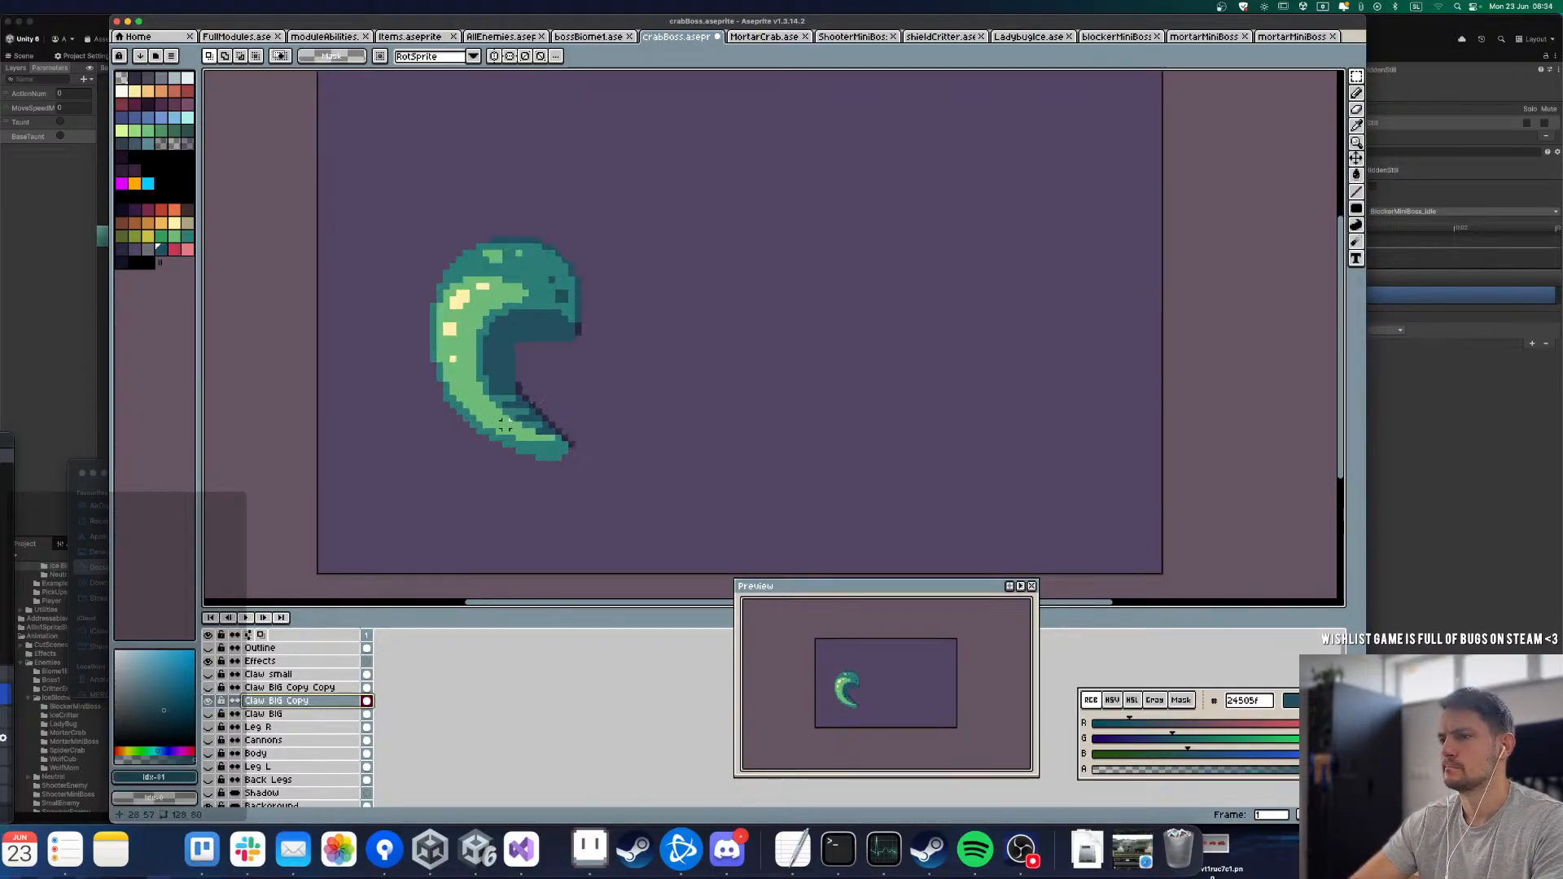
key("b")
mouse_move(449, 408)
left_mouse_down()
mouse_move(506, 316)
mouse_move(467, 354)
left_mouse_up()
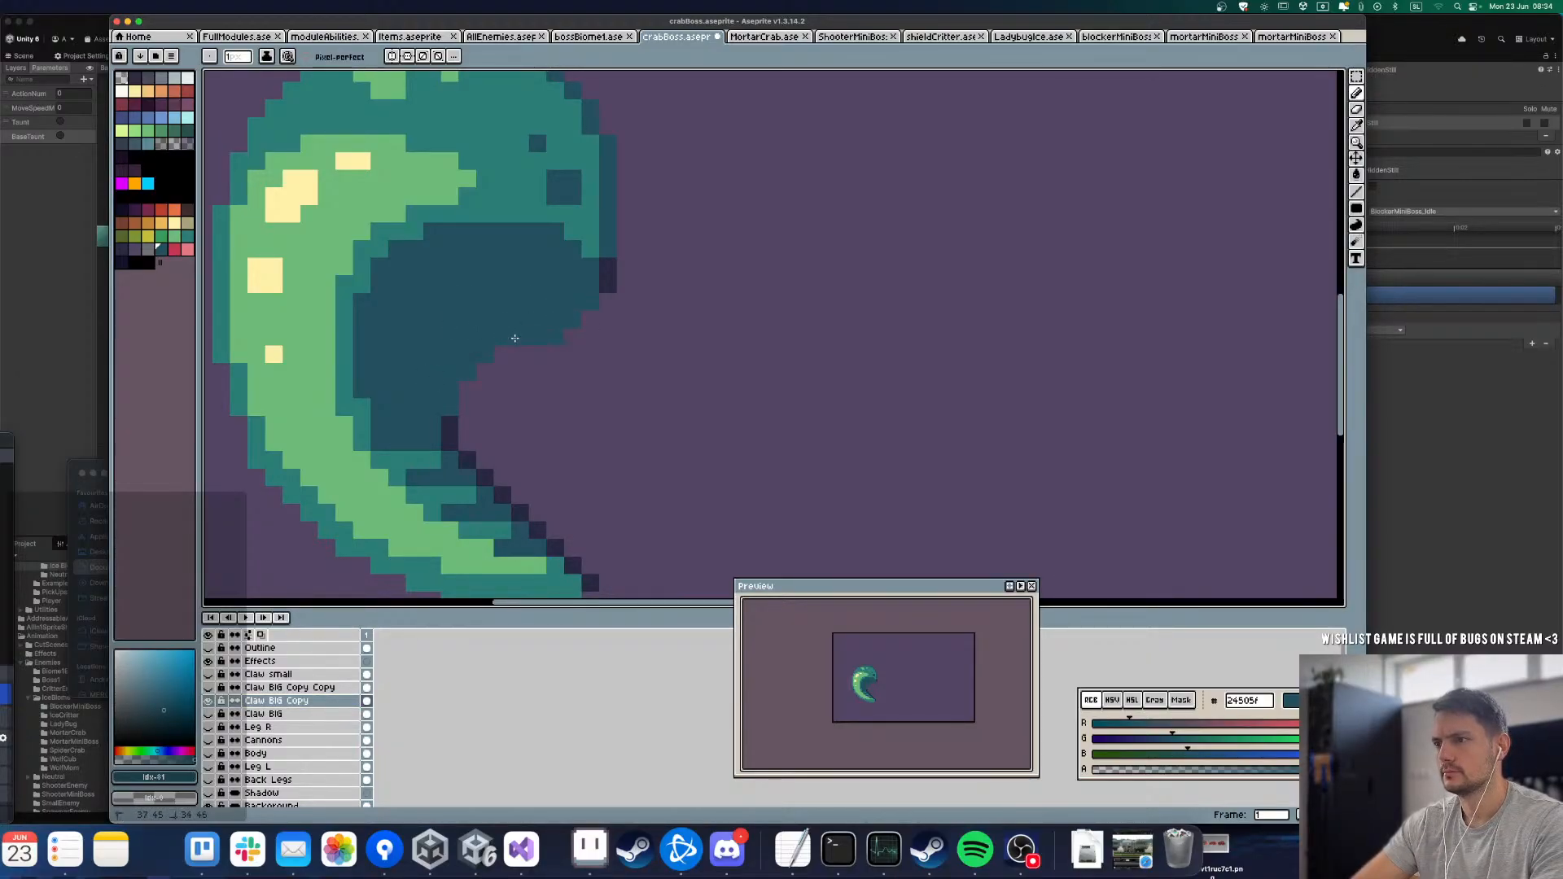
scroll(458, 392, "down", 5)
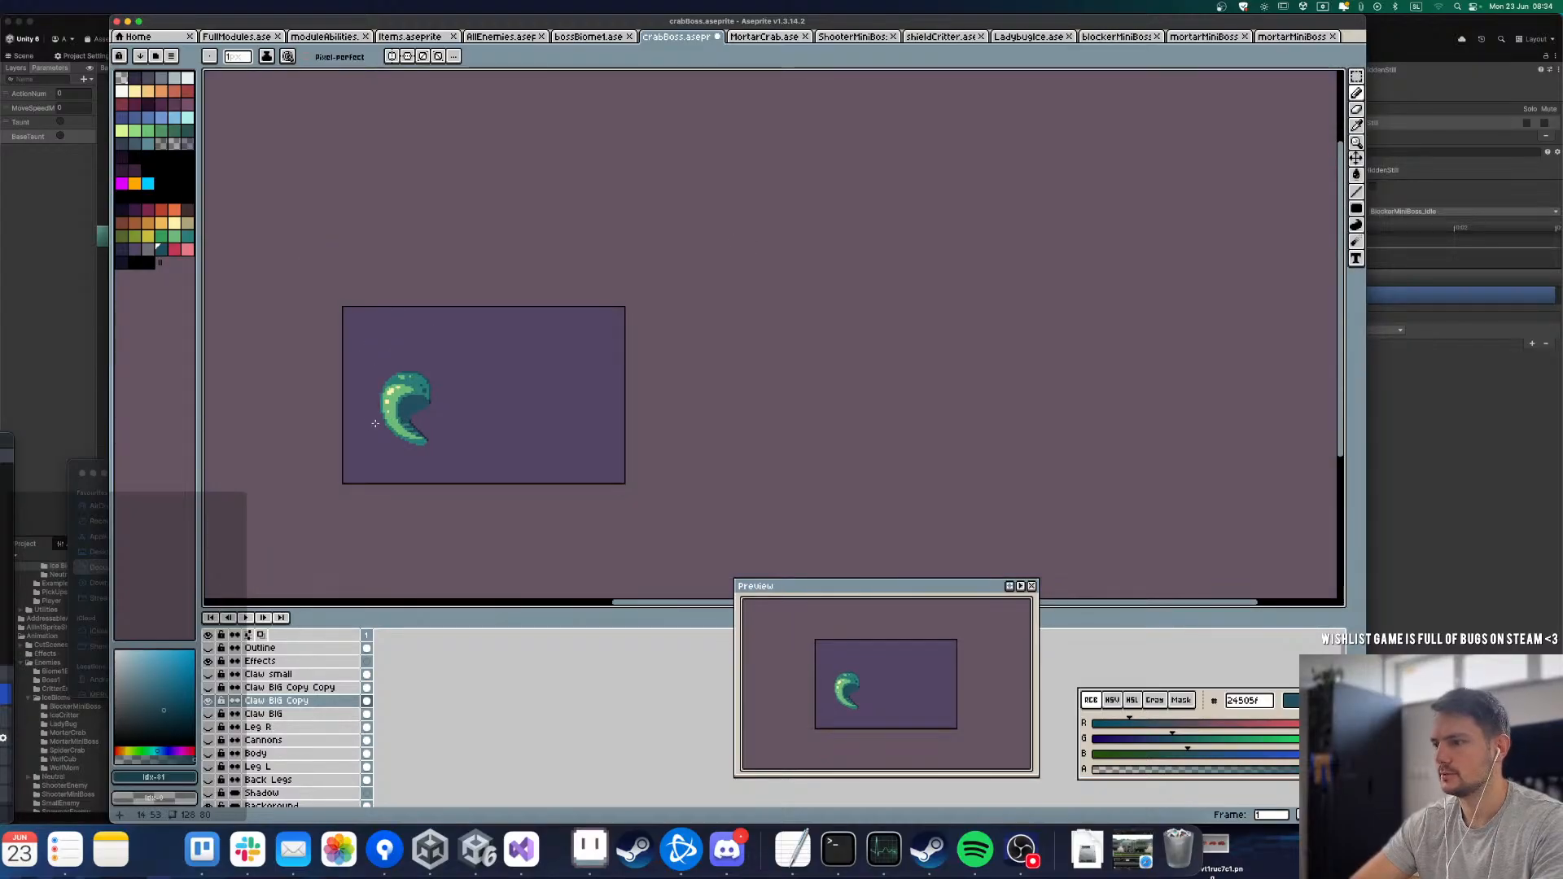
scroll(377, 418, "up", 5)
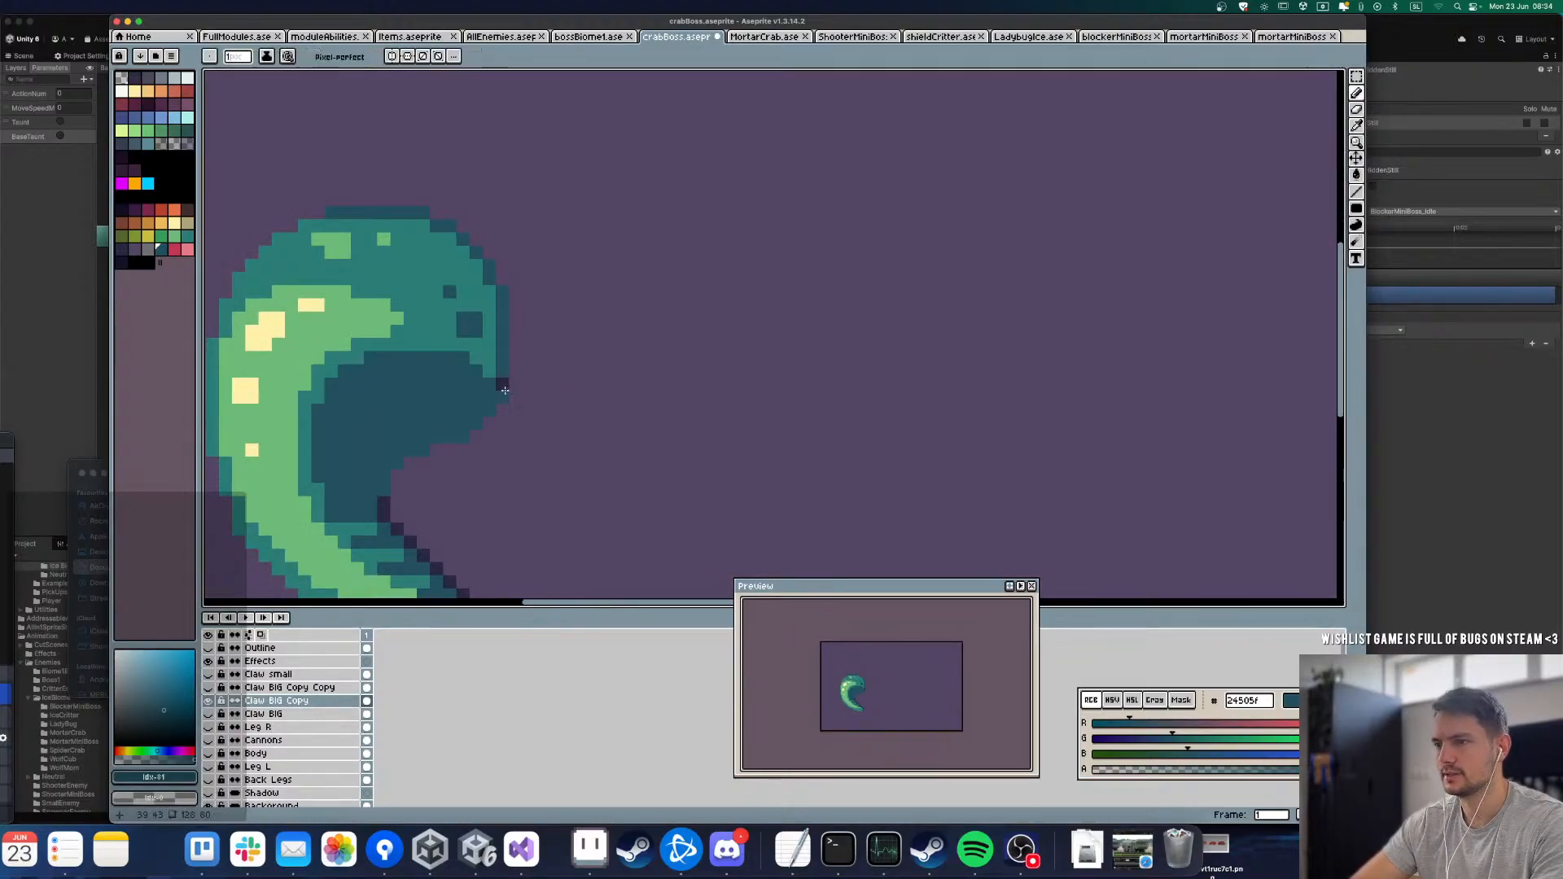
Step: Toggle the Claw BIG Copy Copy layer's visibility to compare the pincer with the dark teal area behind it
left_click(210, 688)
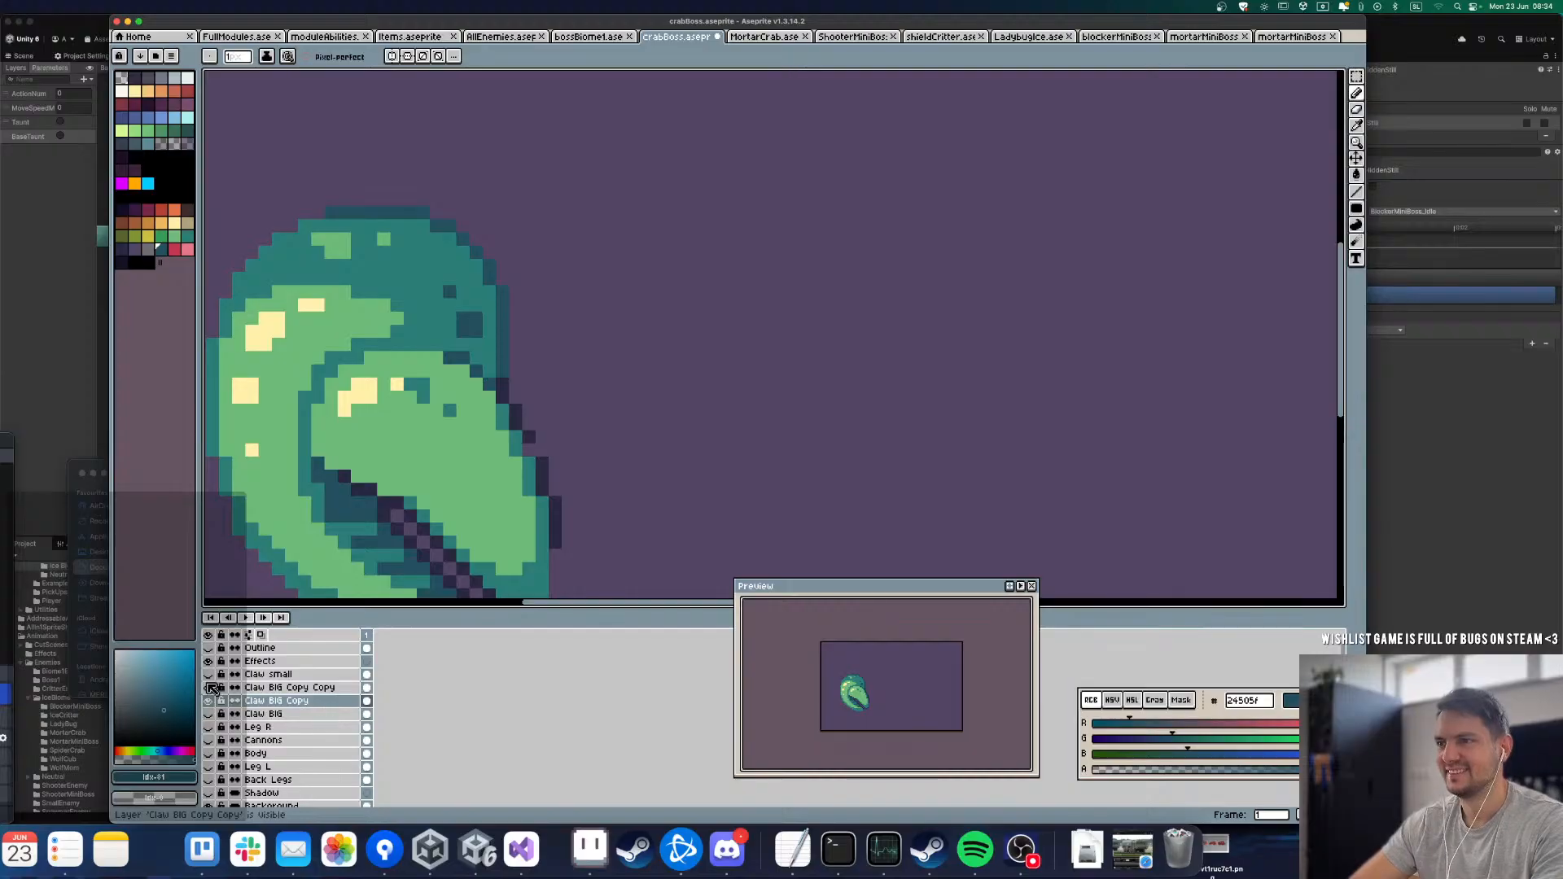
left_click(210, 688)
left_click(210, 688)
left_click(210, 688)
left_click(210, 688)
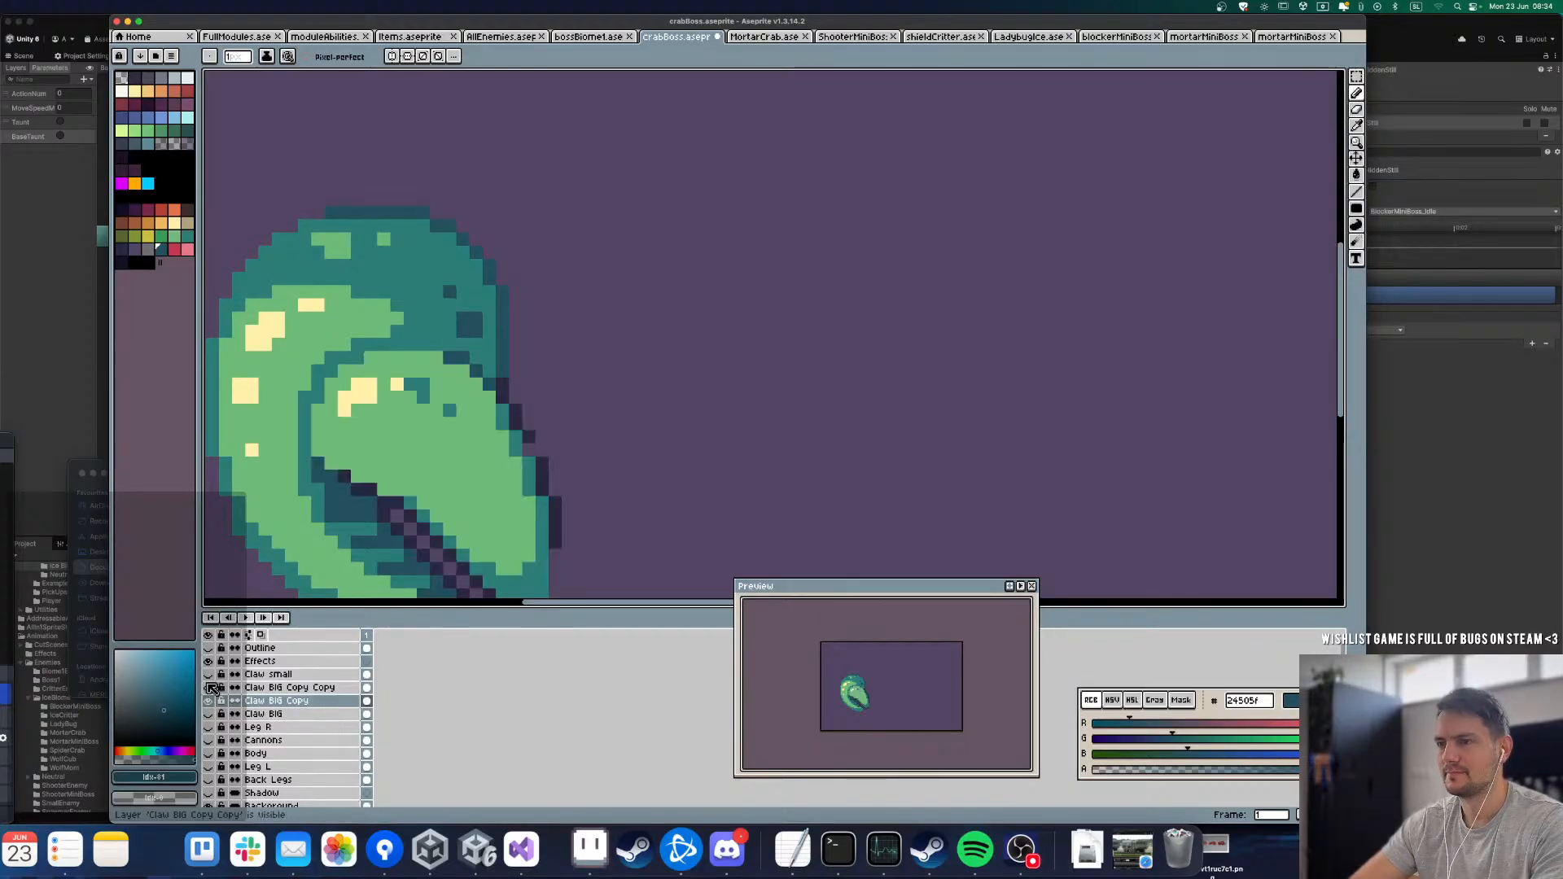
left_click(210, 688)
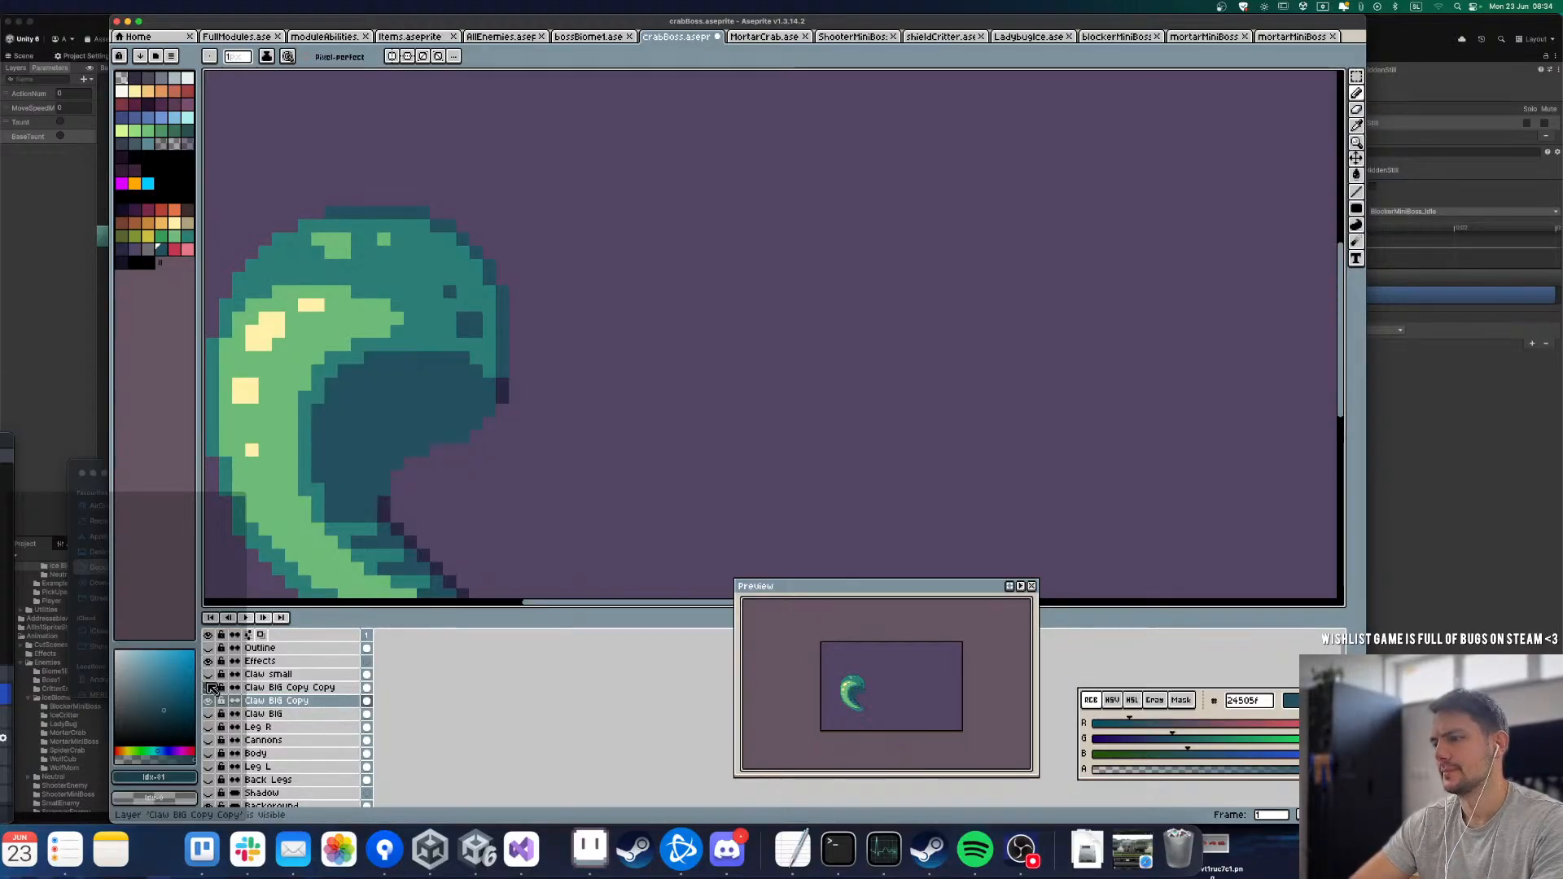
Step: Pick the mid teal 2a7d75, undo a misplaced filled rectangle, pencil a boundary across the dark inner area, and fill the part above it
left_click(314, 393, "alt")
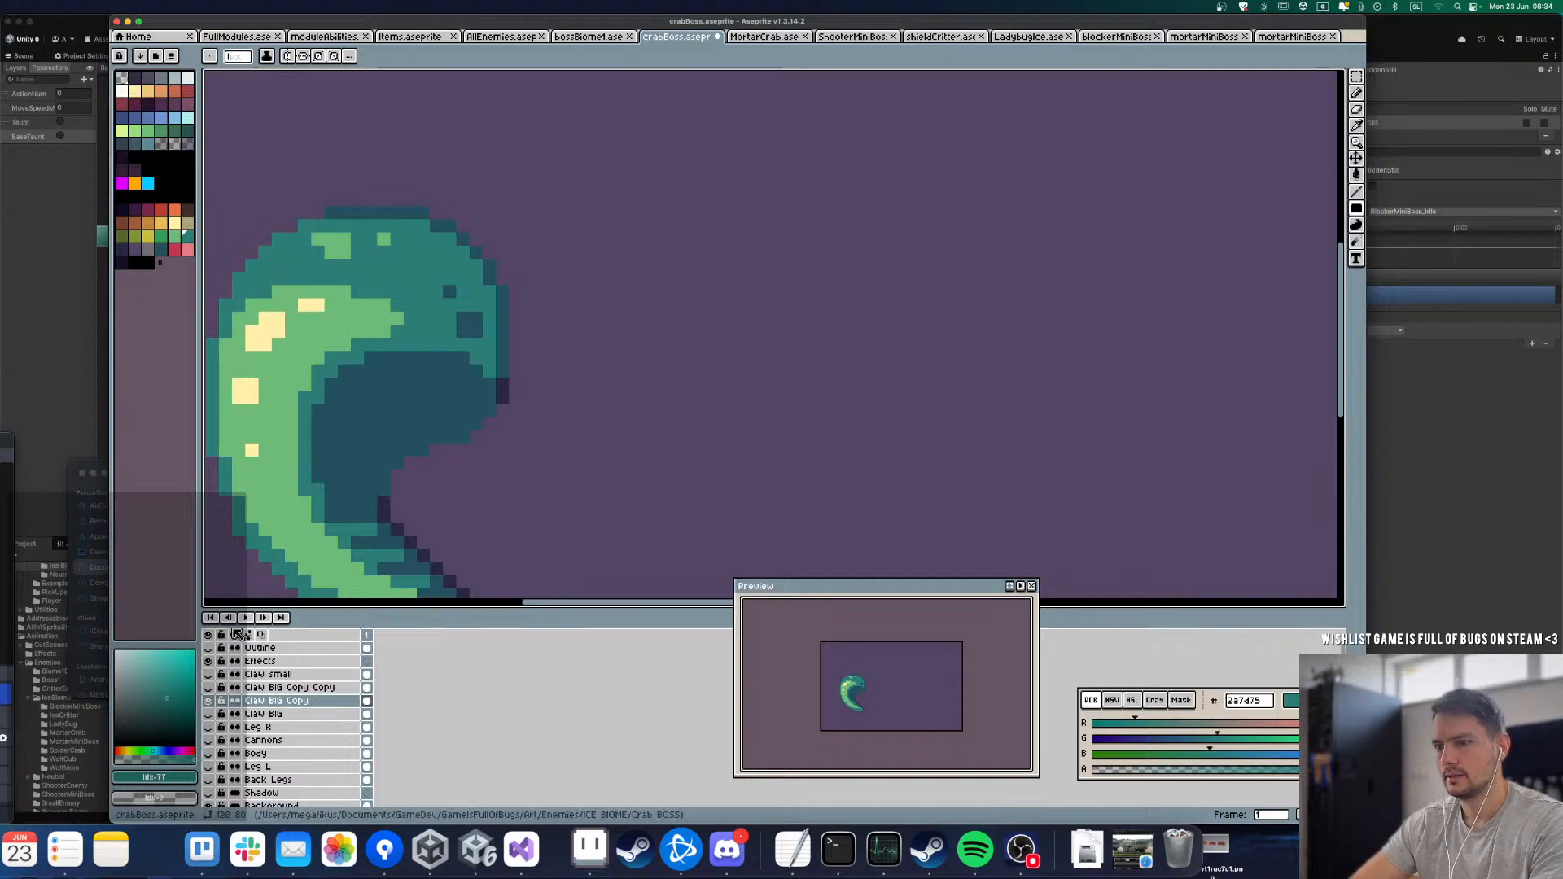
left_click(212, 701)
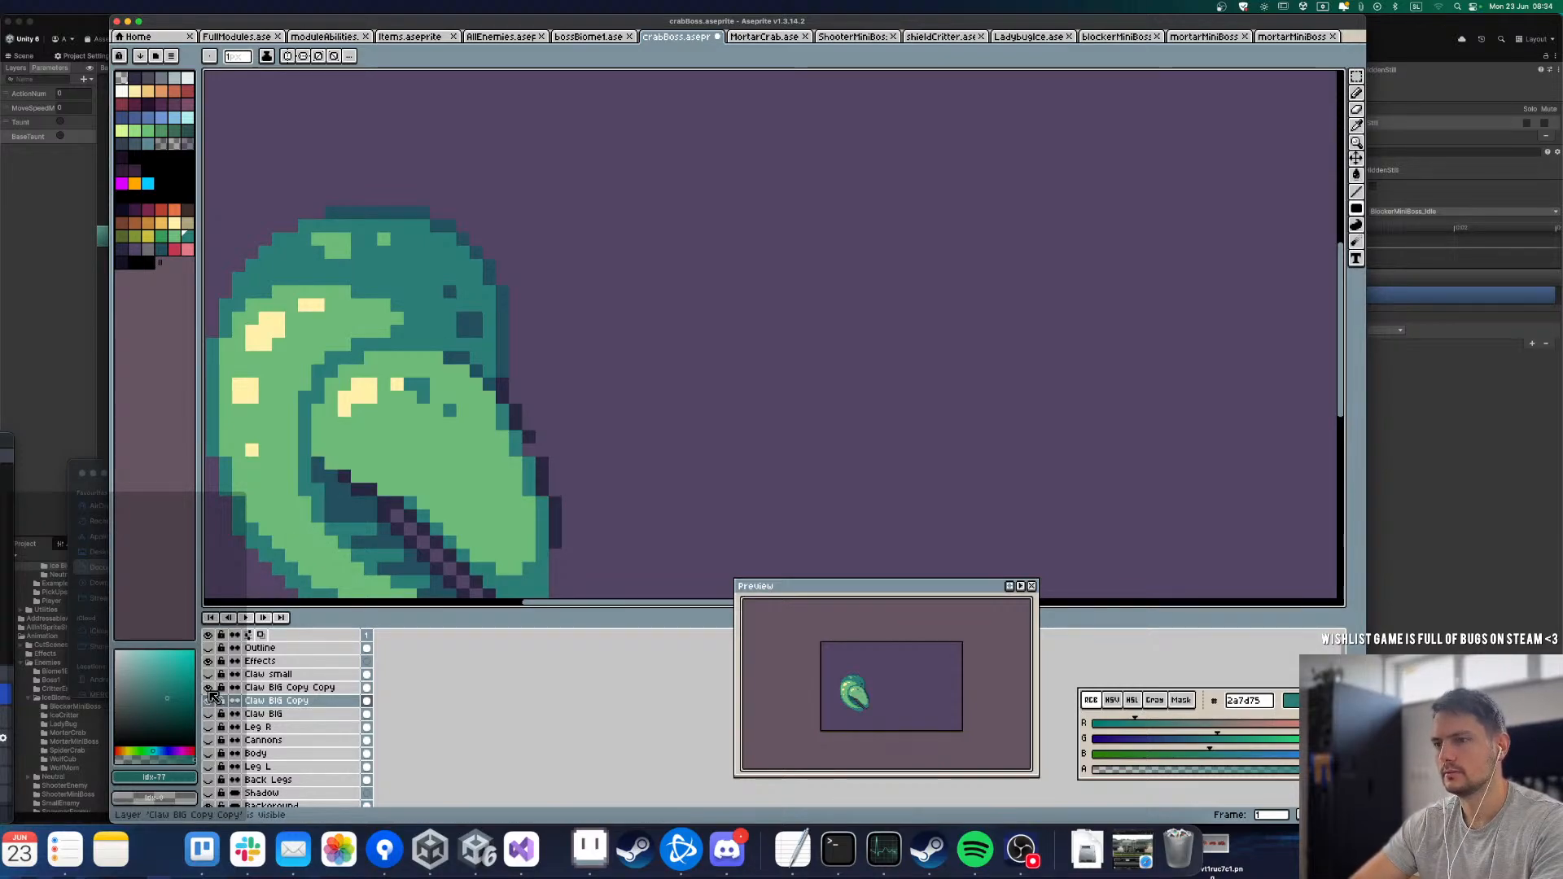
left_click(211, 700)
left_click_drag(316, 420, 397, 371)
key("super+z")
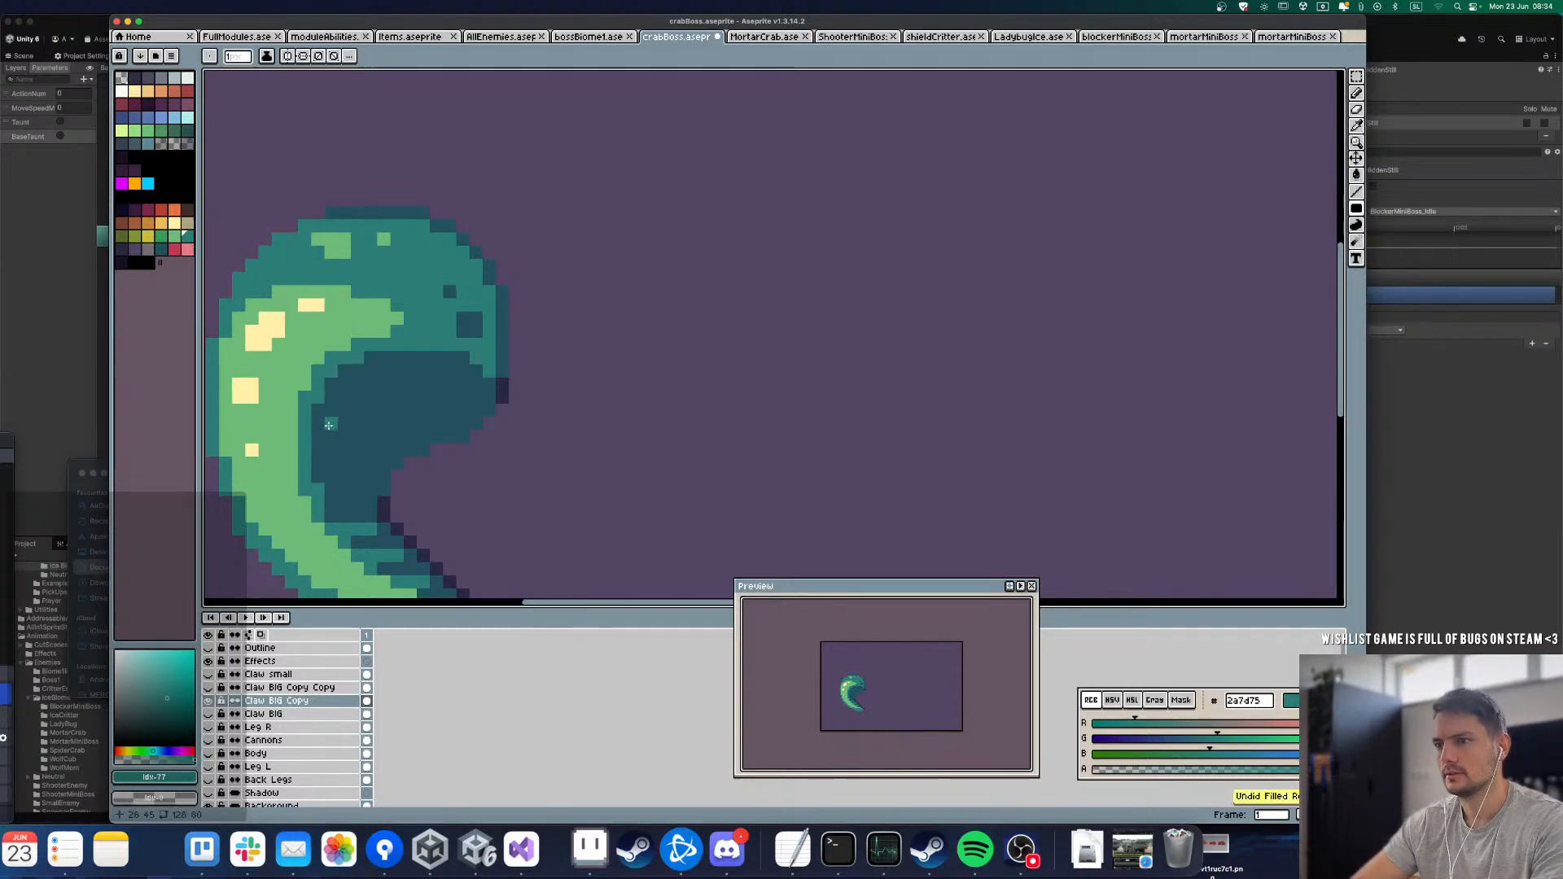
key("b")
mouse_move(314, 415)
left_mouse_down()
mouse_move(358, 400)
mouse_move(434, 432)
left_mouse_up()
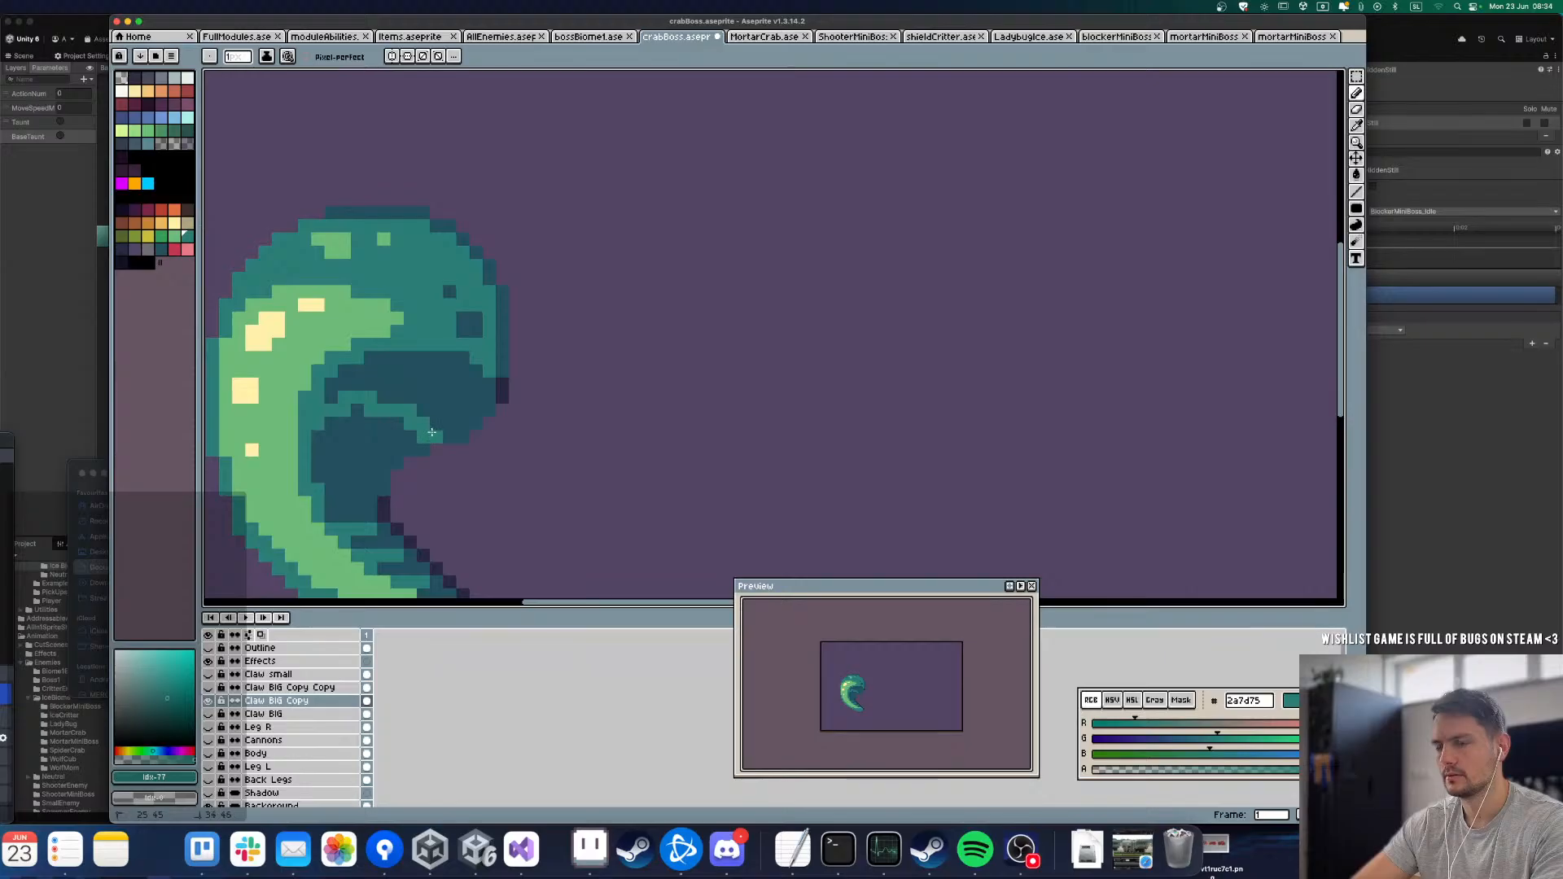
key("g")
left_click(410, 384)
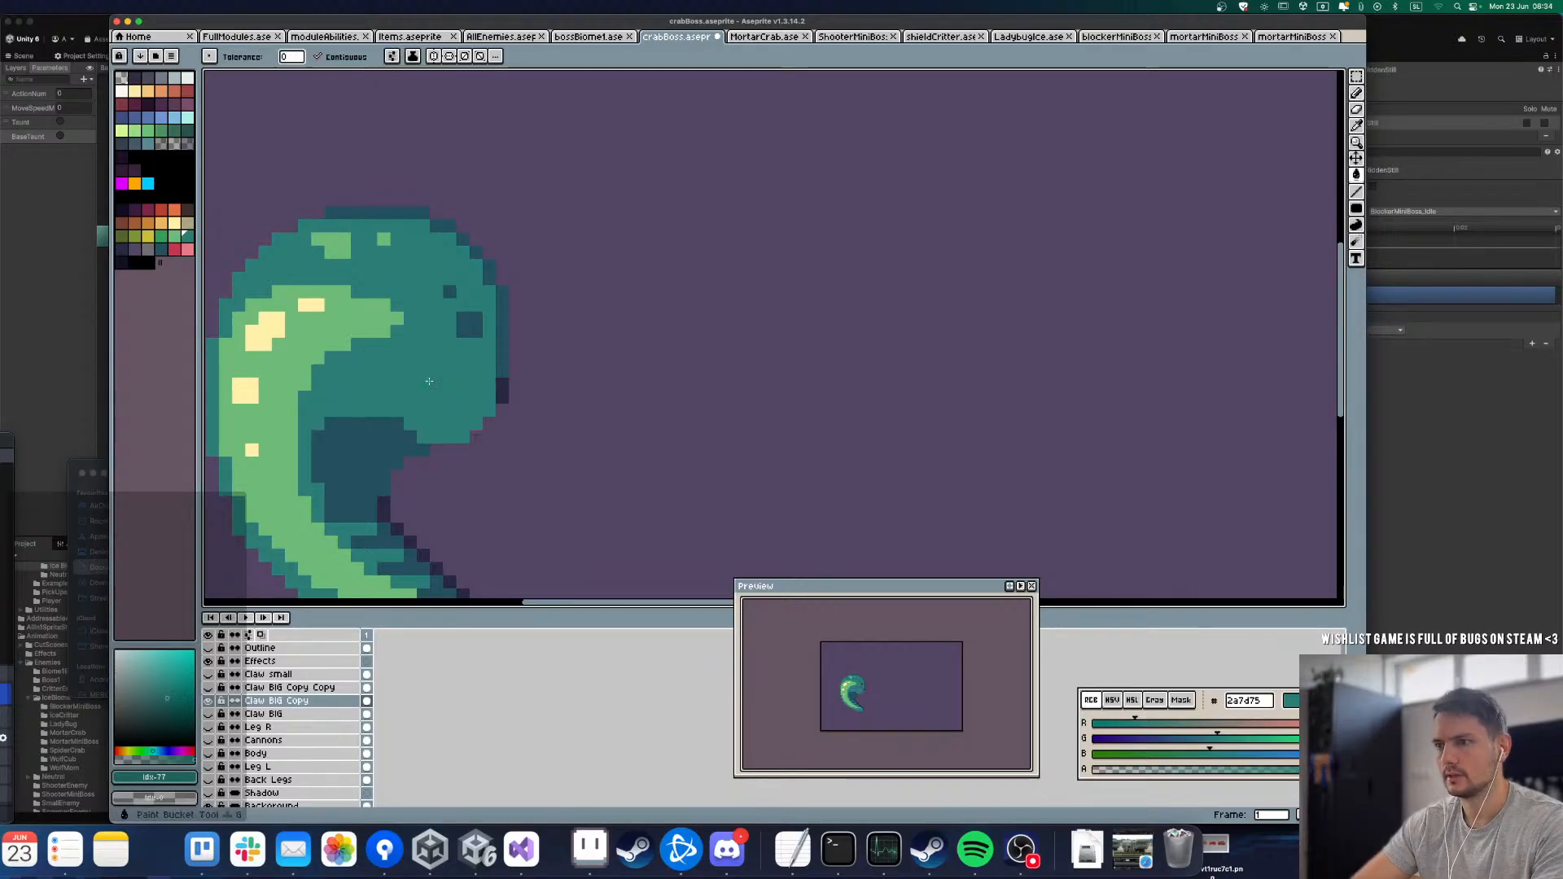
scroll(433, 381, "down", 7)
scroll(428, 386, "up", 6)
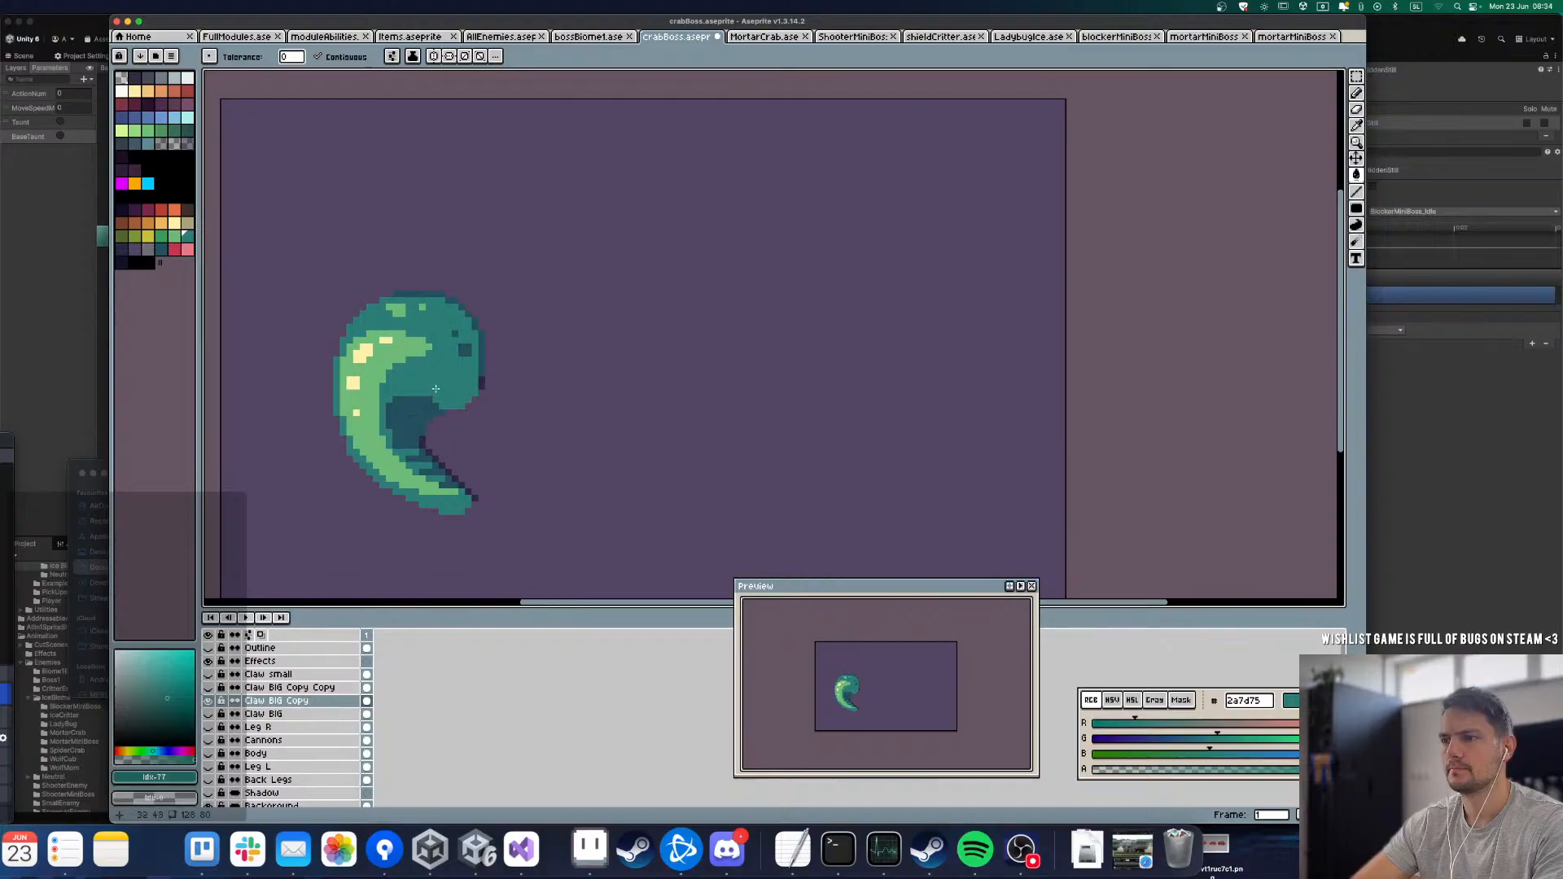
Step: Pencil mid teal over the top of the remaining dark patch to lower and flatten the arch's underside
scroll(423, 415, "up", 2)
key("b")
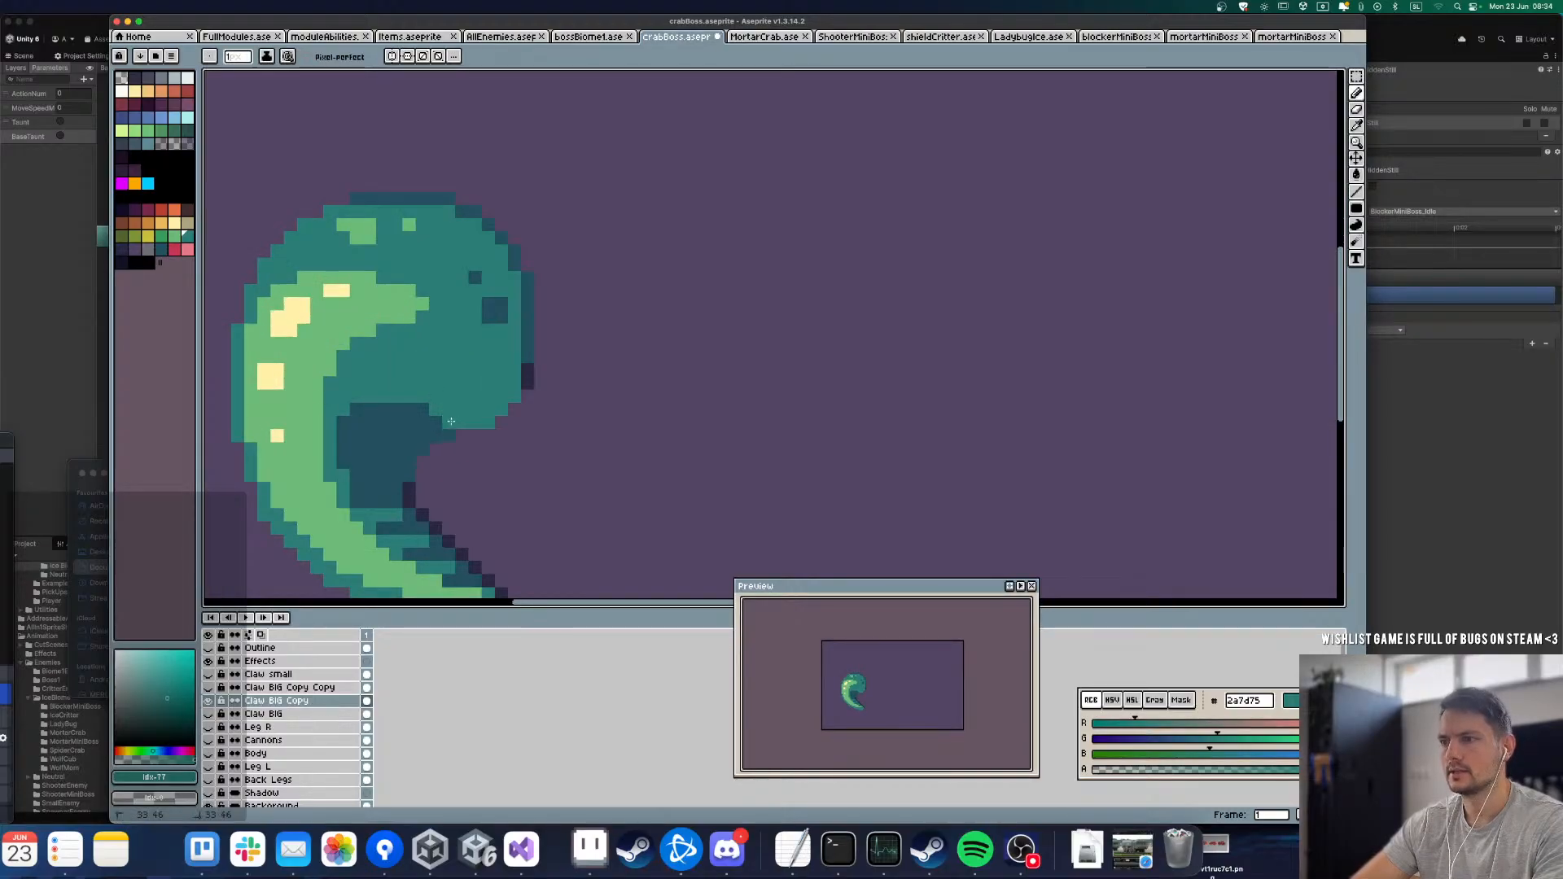
mouse_move(451, 421)
left_mouse_down()
mouse_move(359, 403)
mouse_move(386, 416)
mouse_move(371, 419)
mouse_move(441, 402)
left_mouse_up()
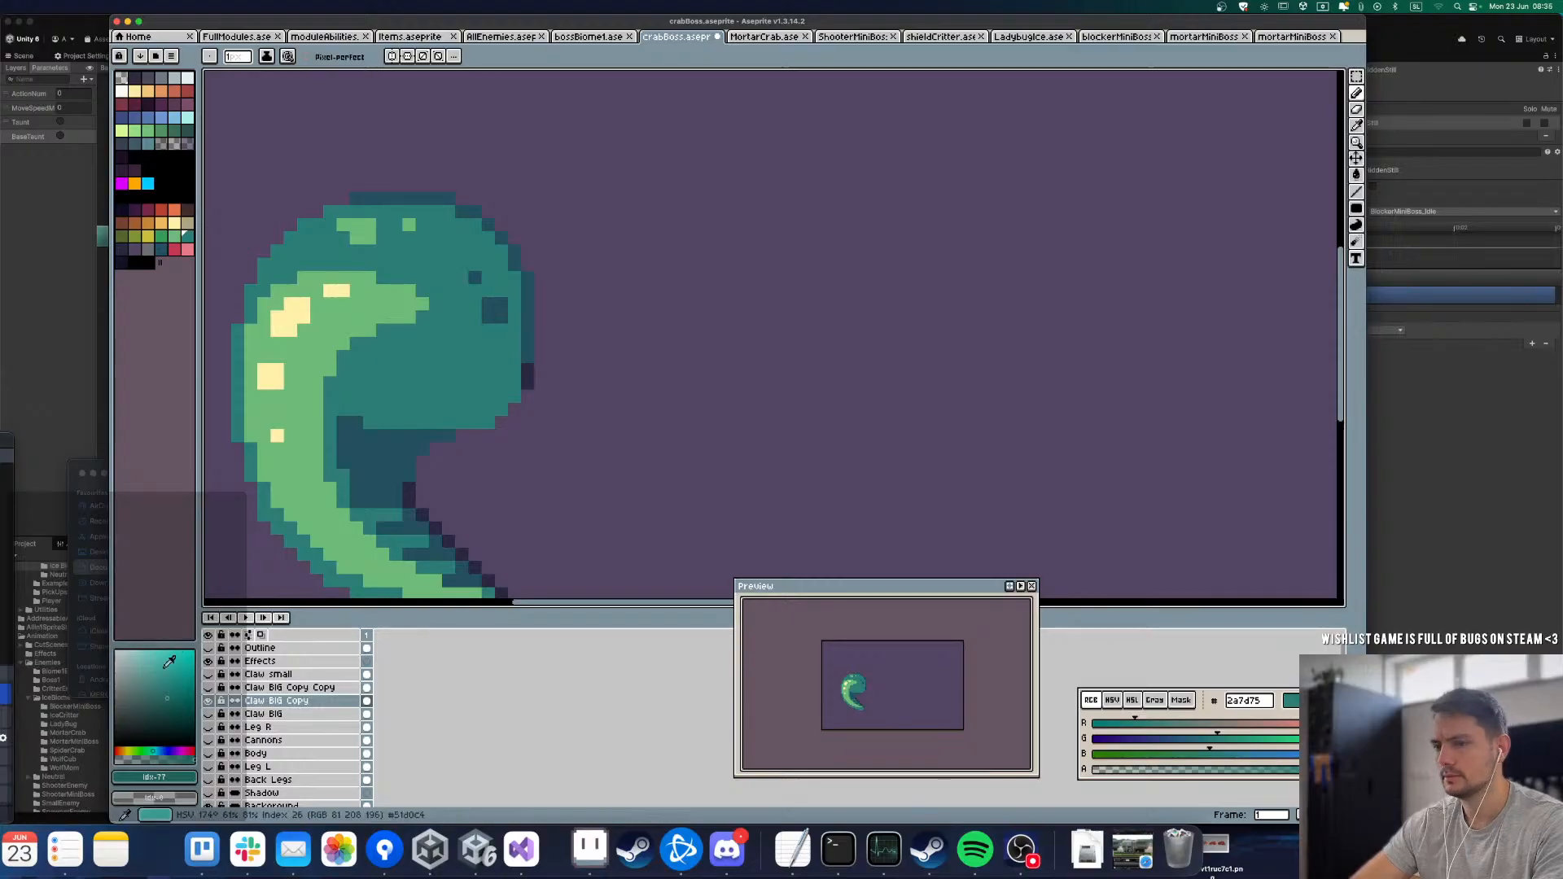
Step: Toggle the Claw BIG Copy Copy and Claw BIG Copy layers on and off to examine how the pincer covers the repainted arch
left_click(220, 689)
left_click(210, 697)
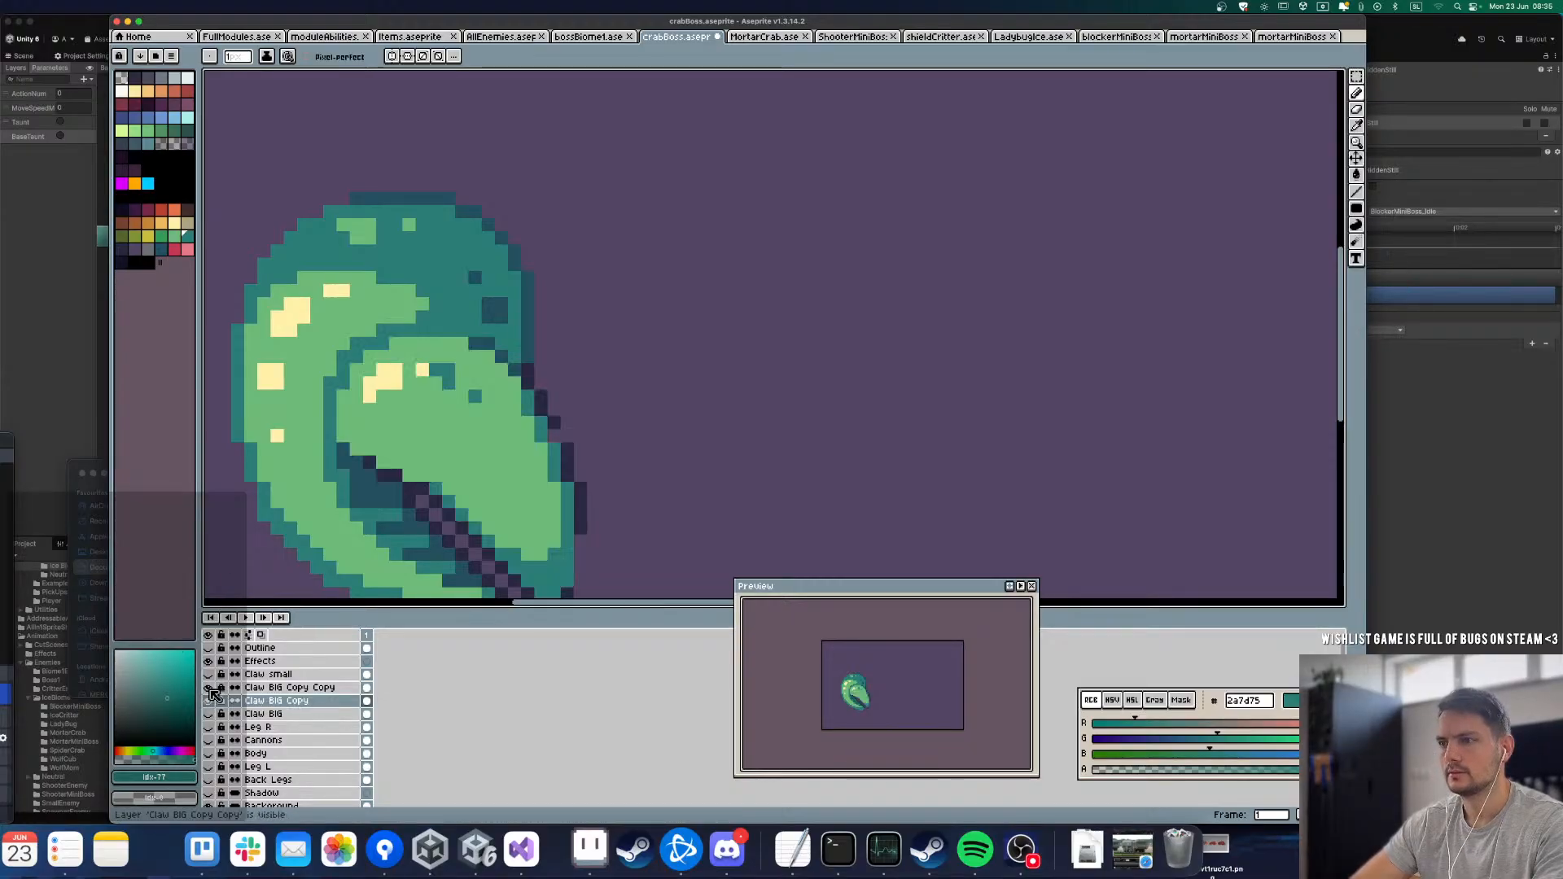
left_click(210, 697)
left_click(210, 697)
left_click(210, 697)
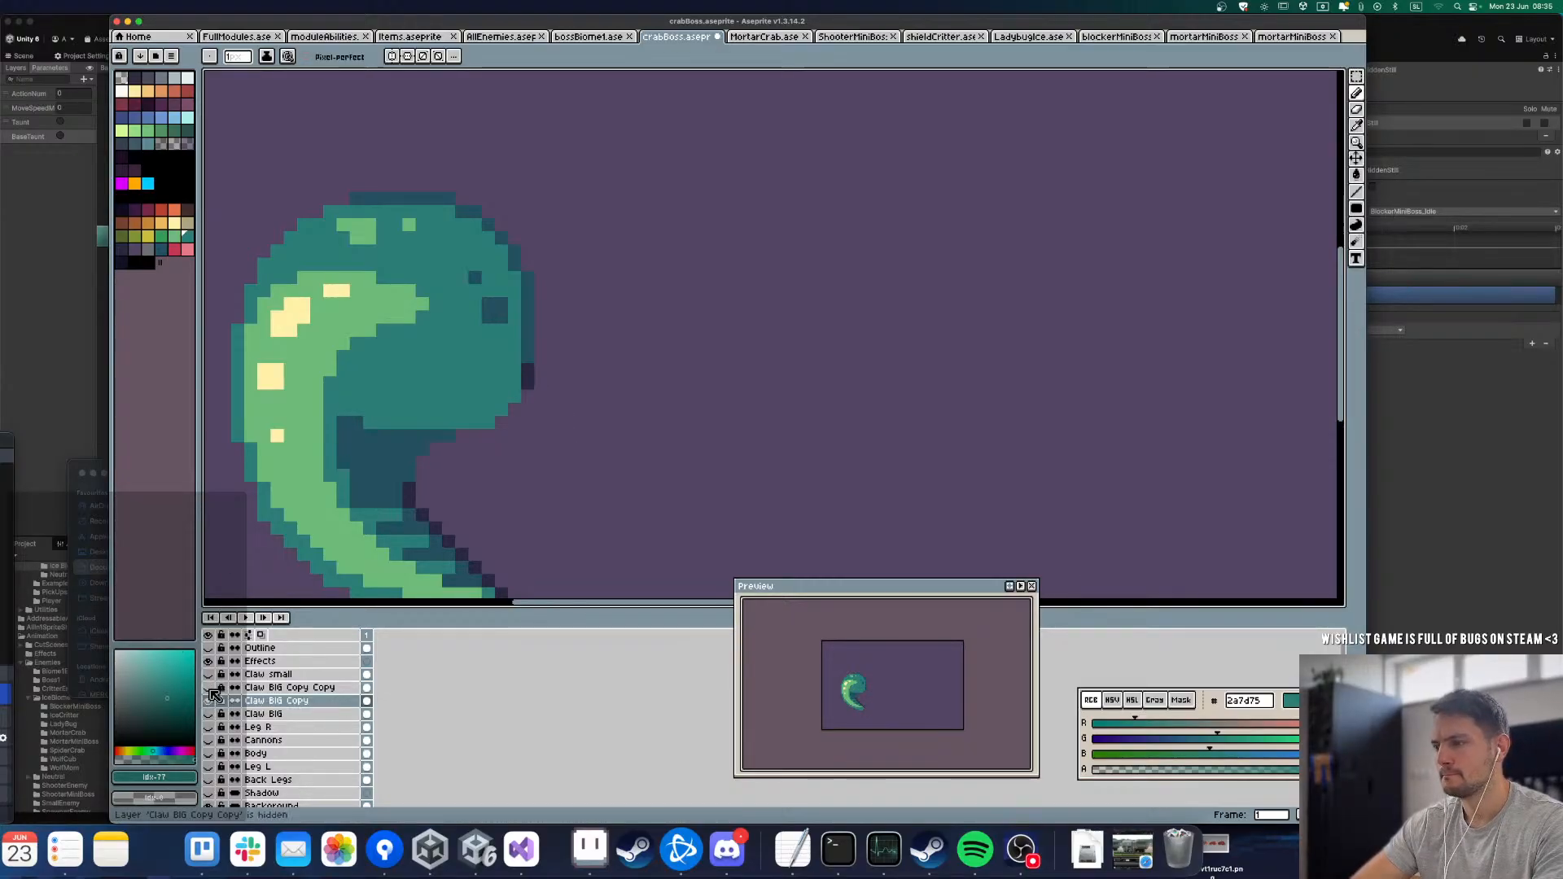
left_click(210, 690)
left_click(210, 690)
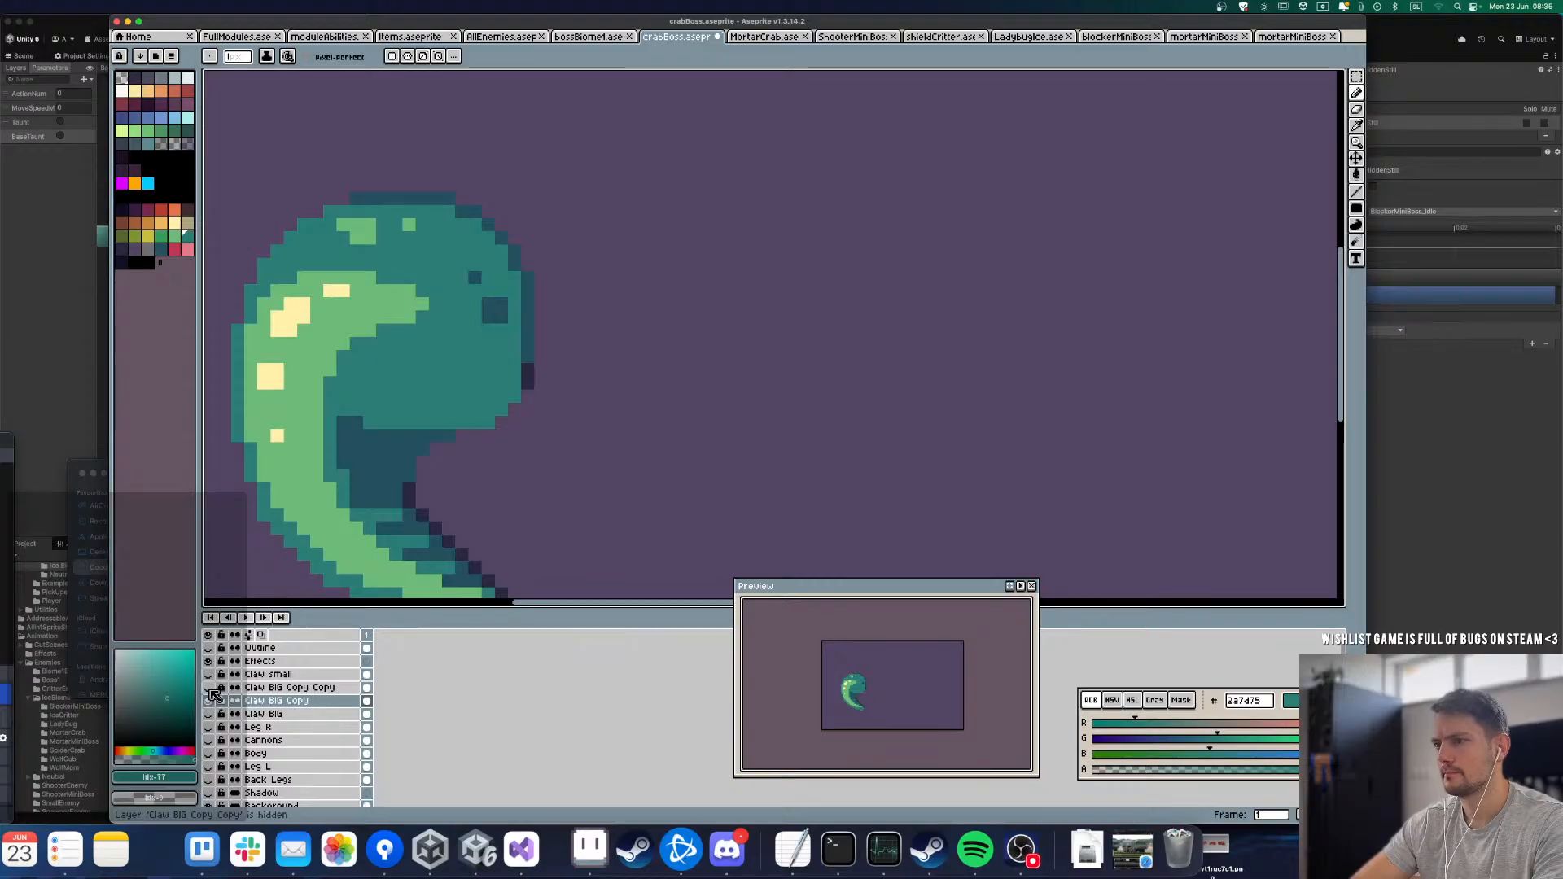
left_click(211, 696)
left_click(211, 695)
left_click(210, 696)
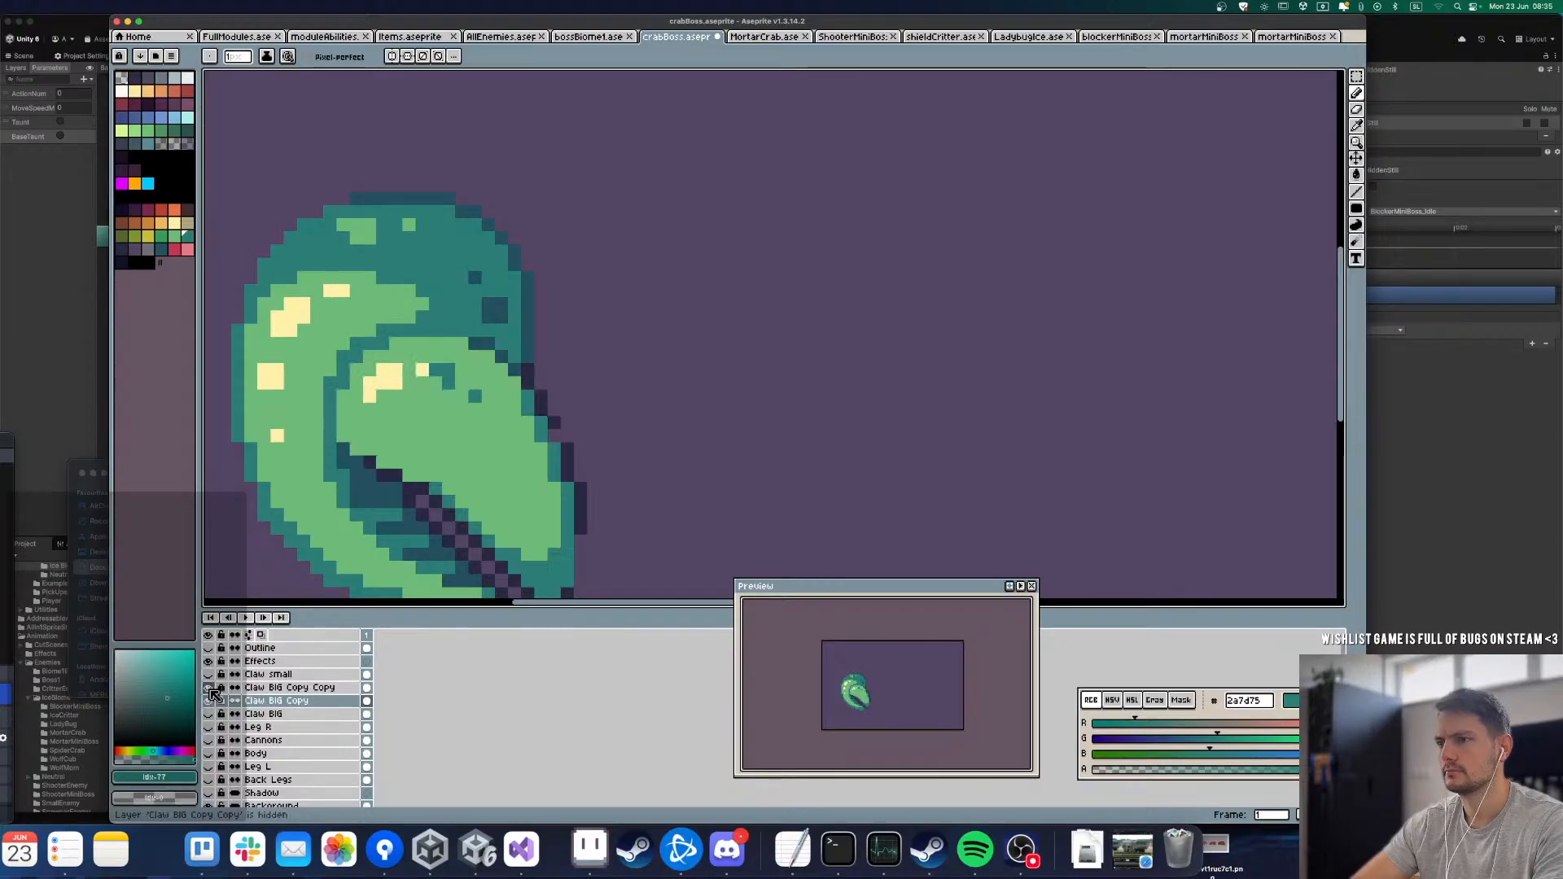
left_click(211, 696)
left_click(211, 696)
left_click(211, 695)
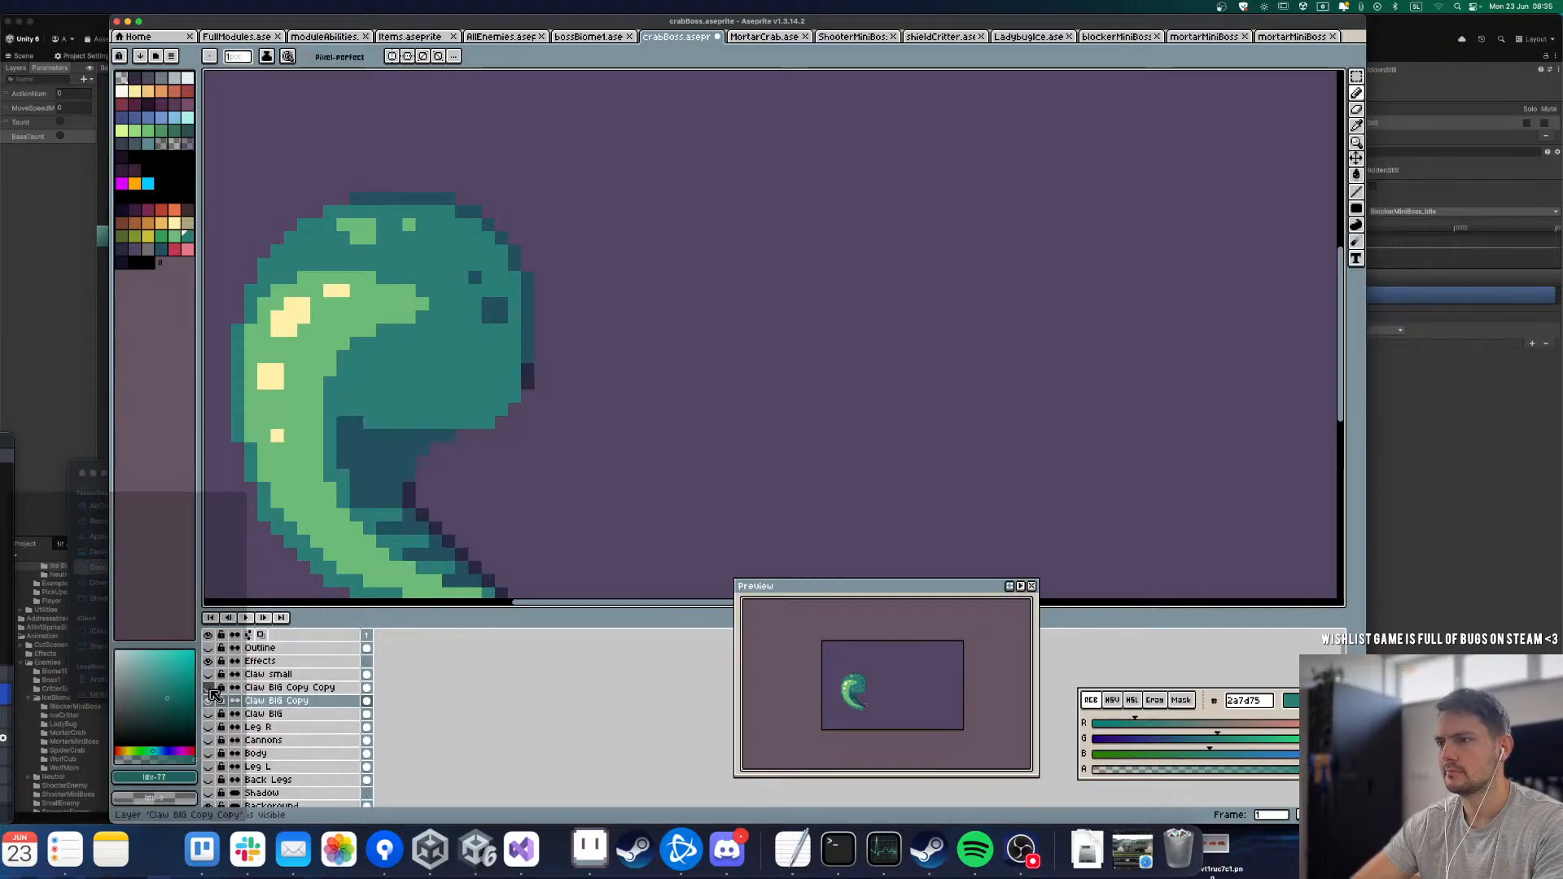
left_click(211, 696)
left_click(209, 701)
left_click(210, 689)
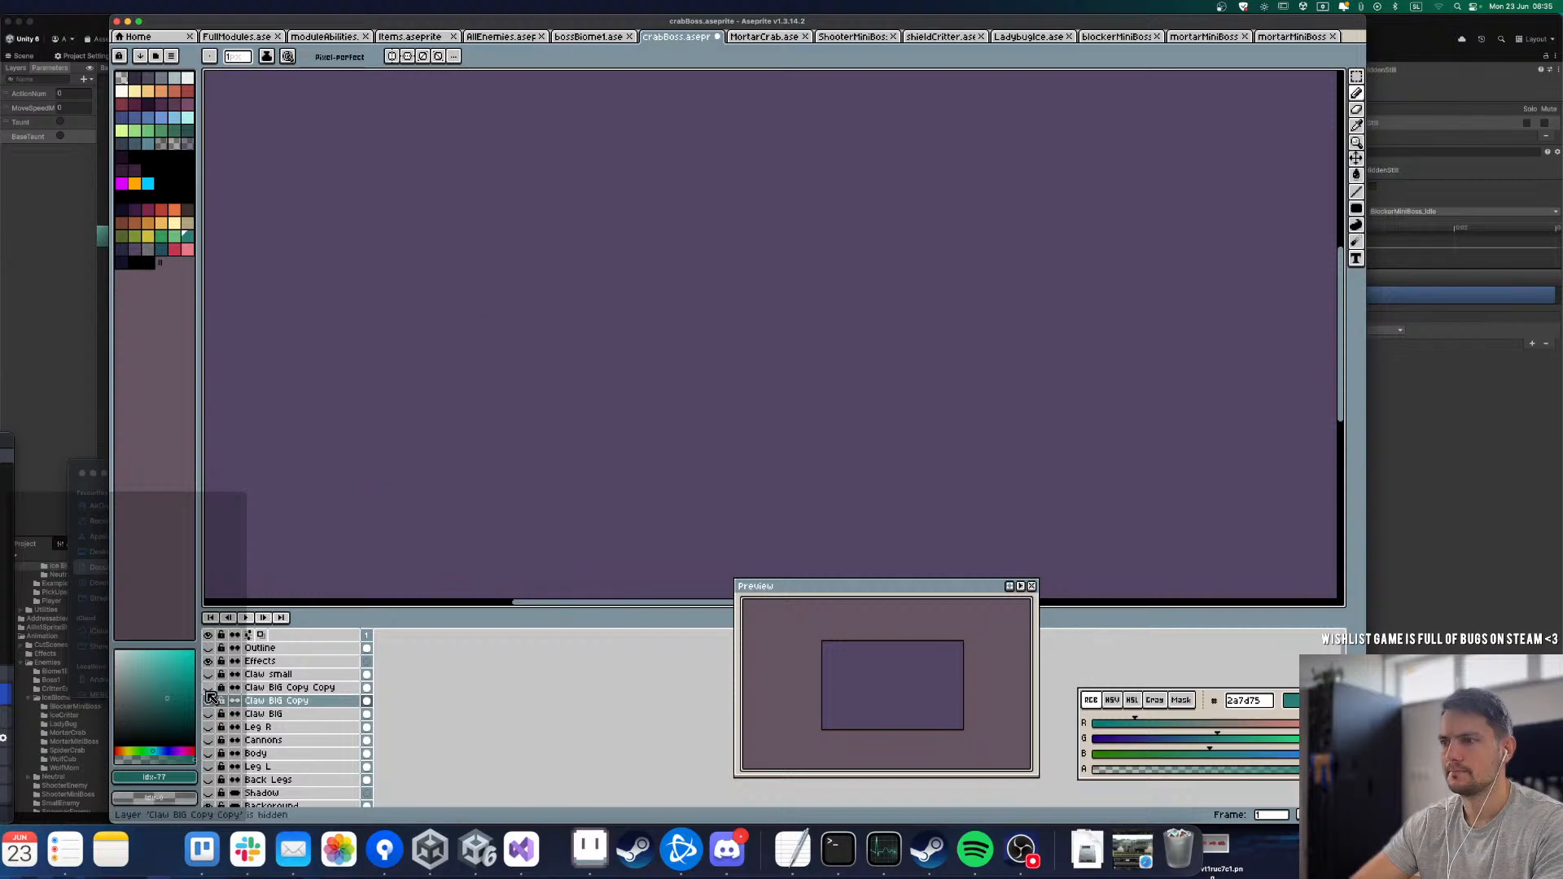
left_click(210, 688)
left_click(209, 688)
left_click(207, 702)
left_click(210, 689)
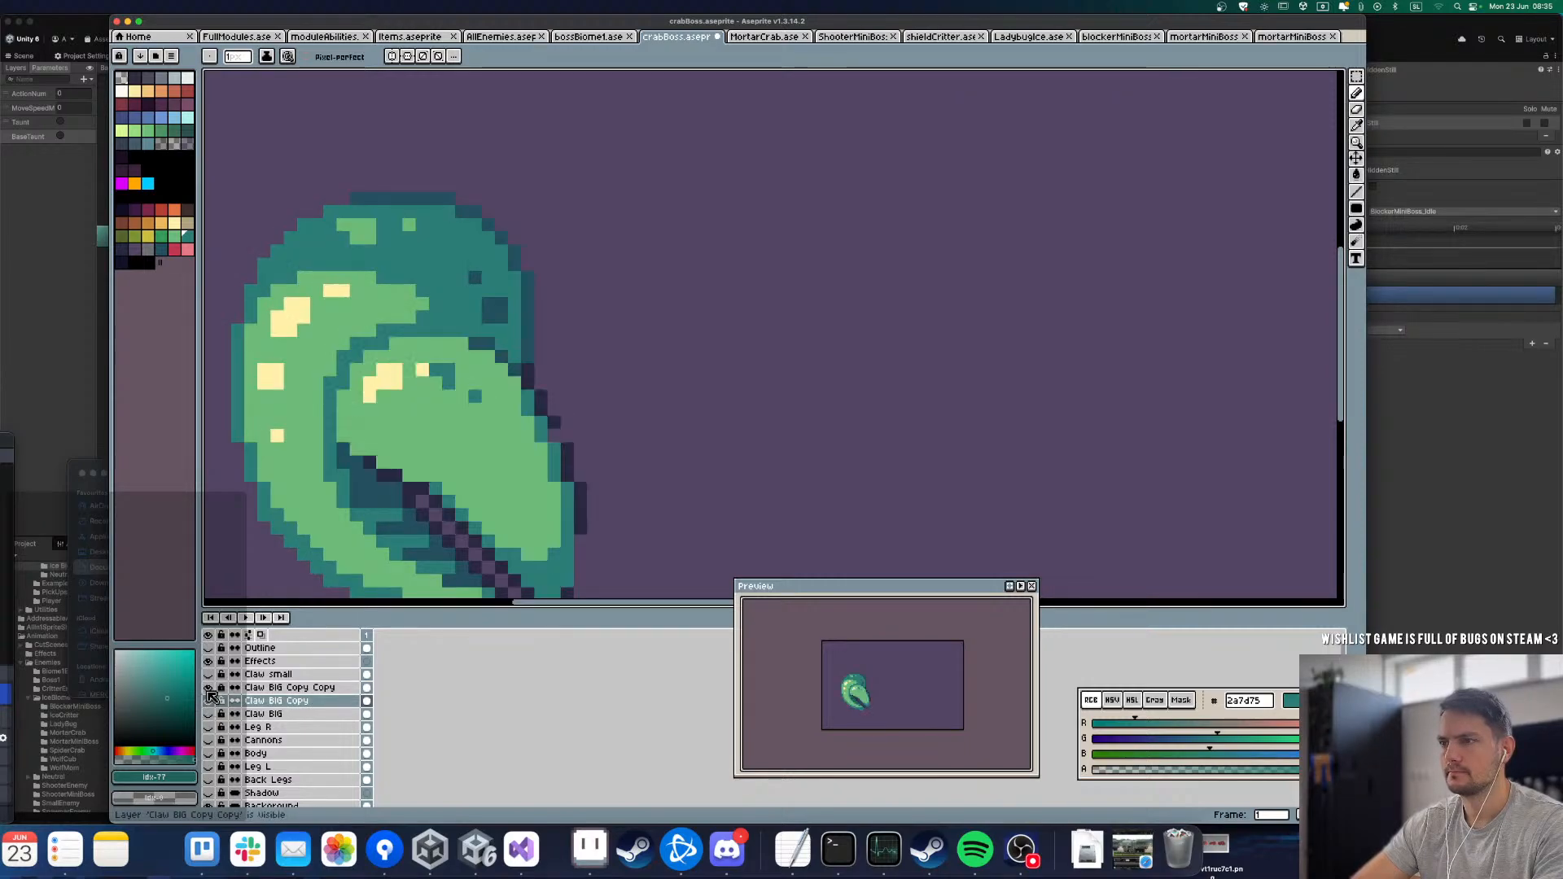
left_click(209, 689)
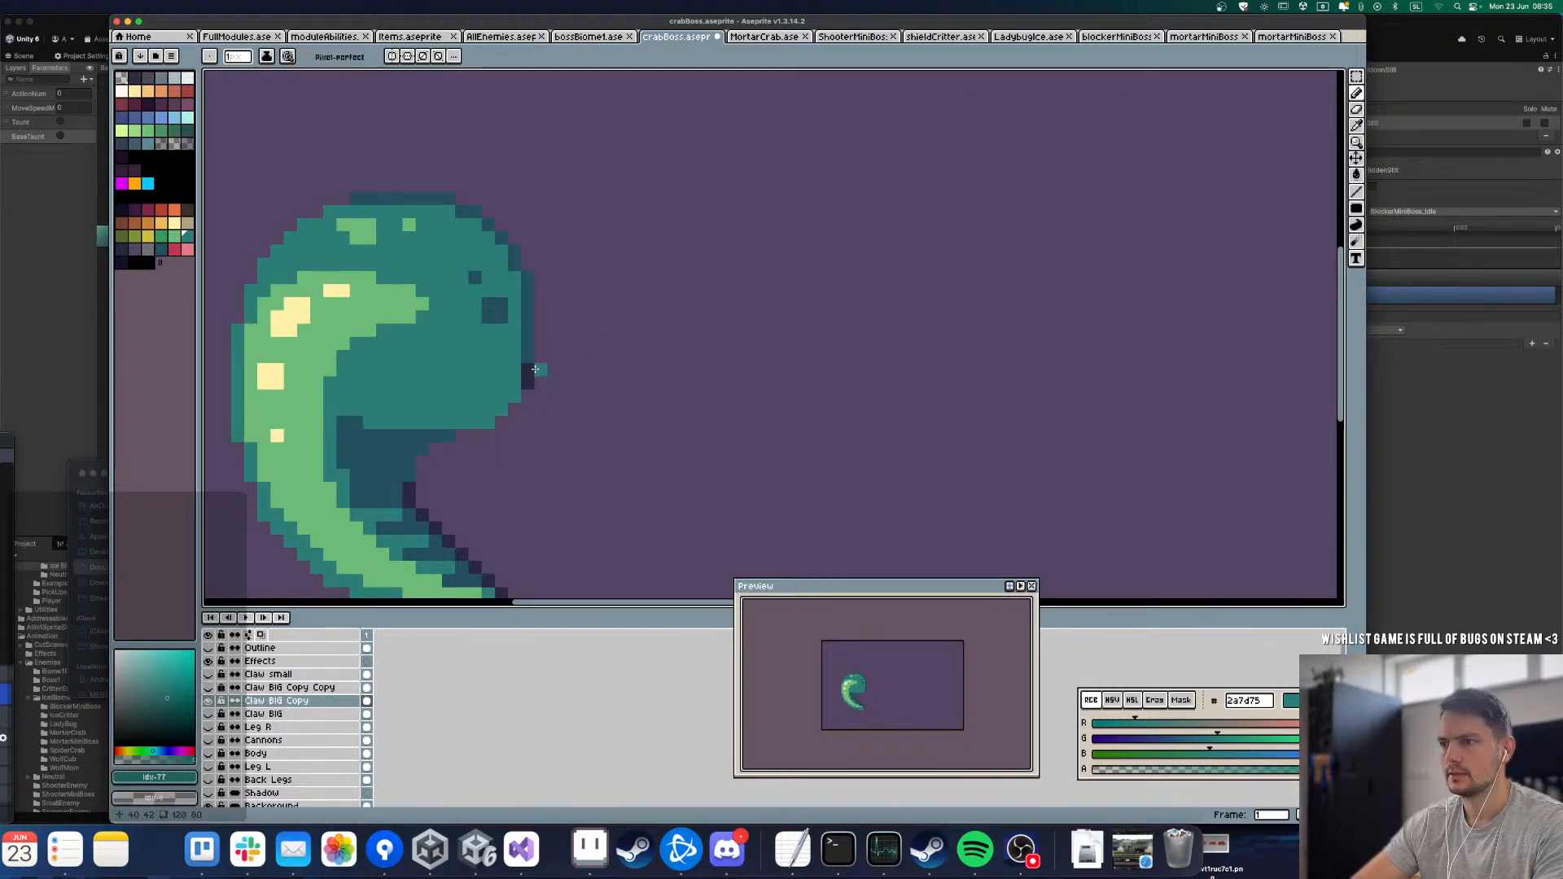
Step: Pick the dark teal 24505f, recolour the darkest pixels at the arch's right edge, and outline its rounded lower-right underside
key("i")
left_click(538, 338)
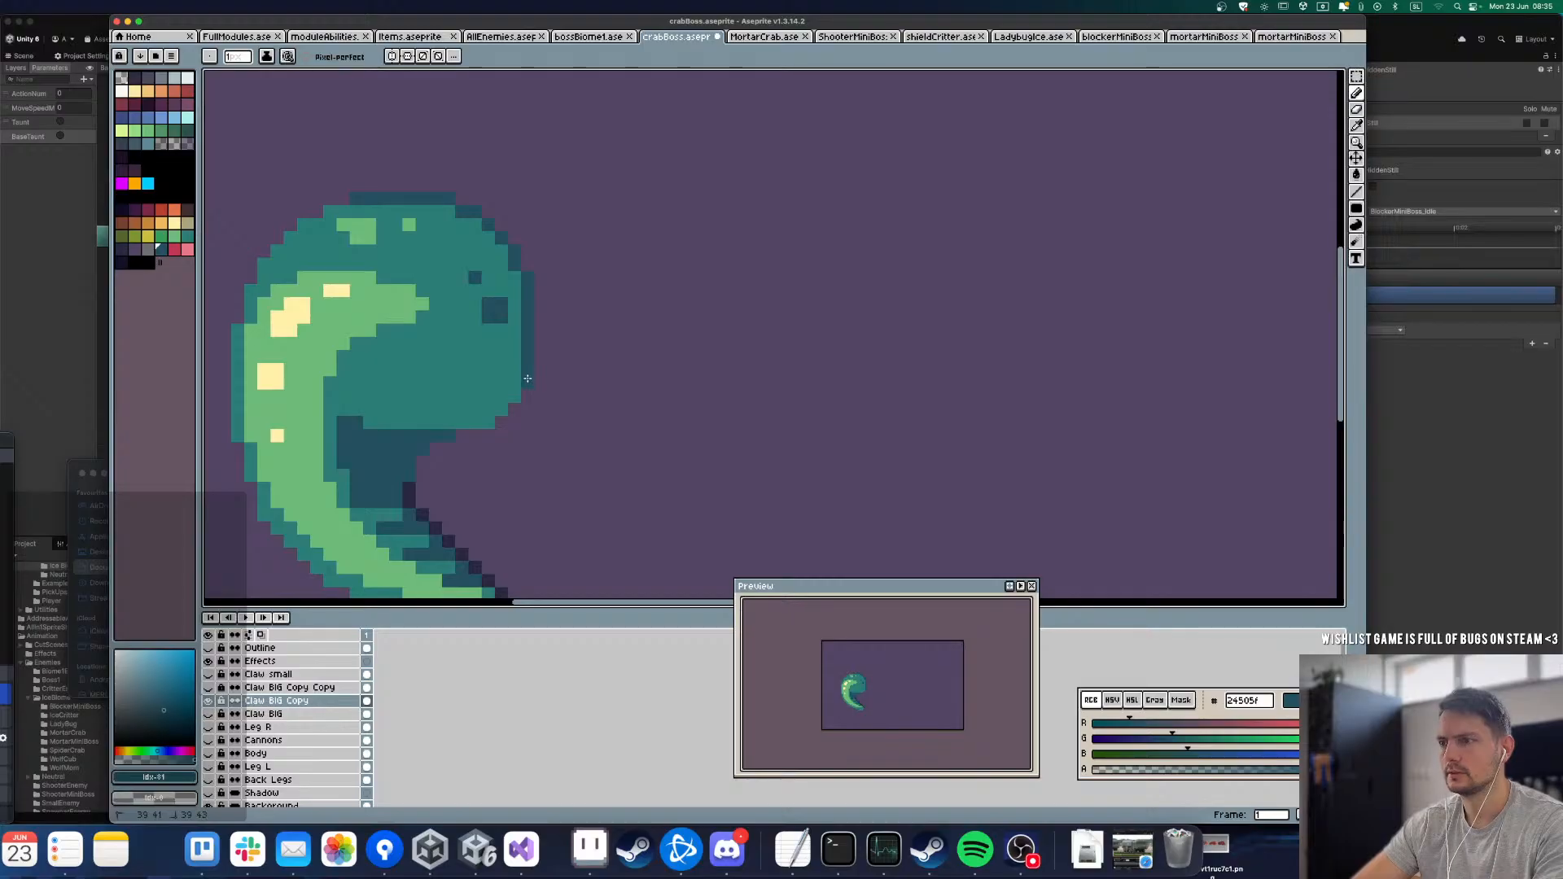
left_click_drag(488, 421, 462, 429)
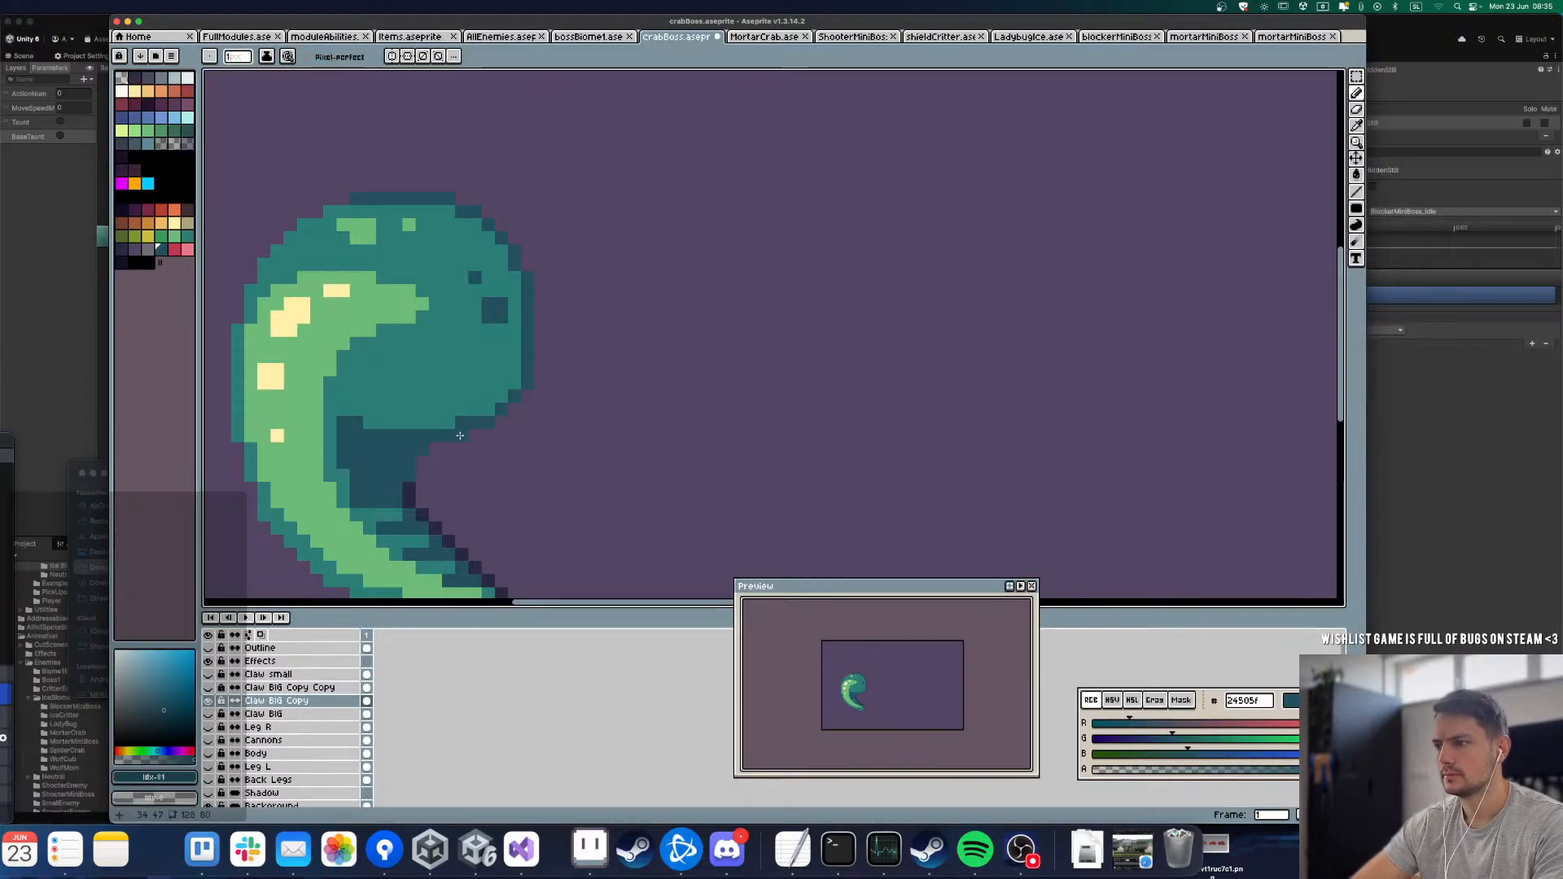
Step: Show and select the Claw BIG Copy Copy layer, pick dark 2a2942, and touch up the outline pixels on the pincer's right edge
left_click(210, 688)
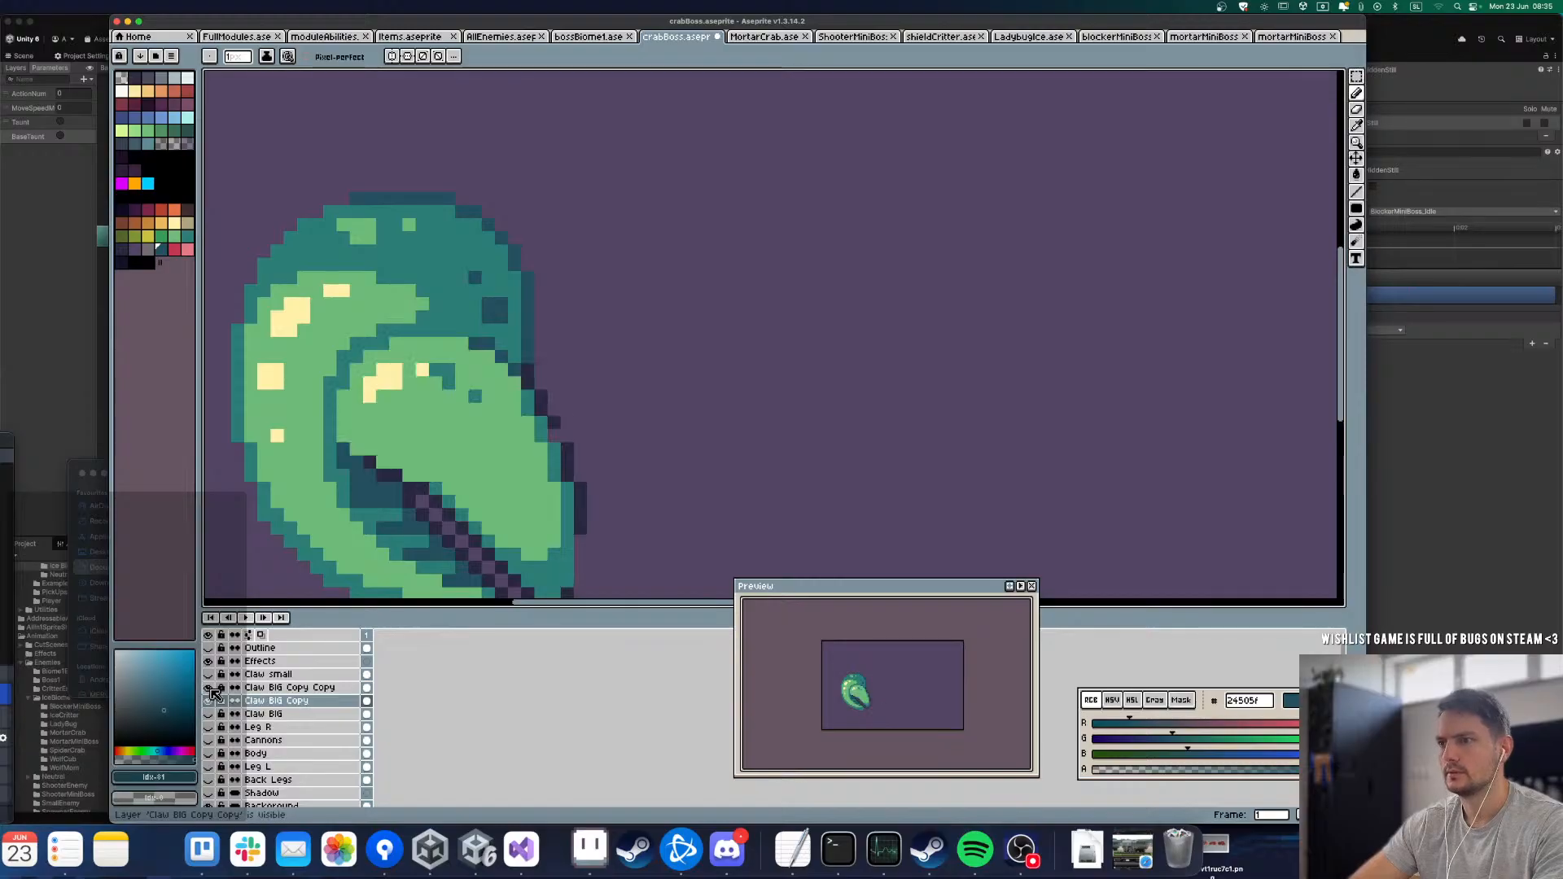
left_click(553, 431, "alt")
key("Up")
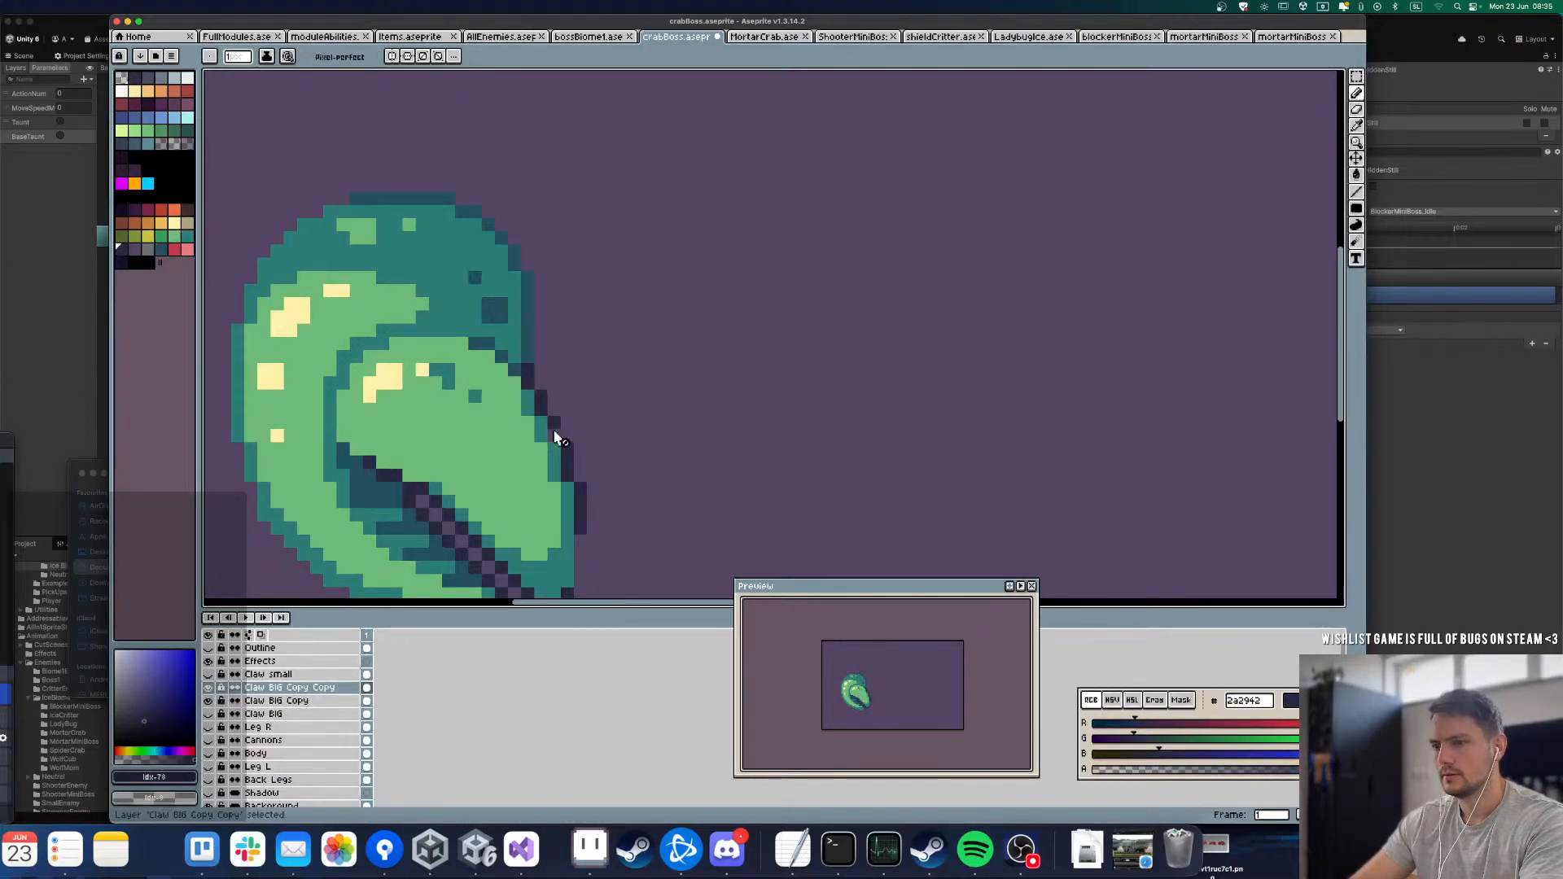
key("e")
left_click(555, 435)
key("alt")
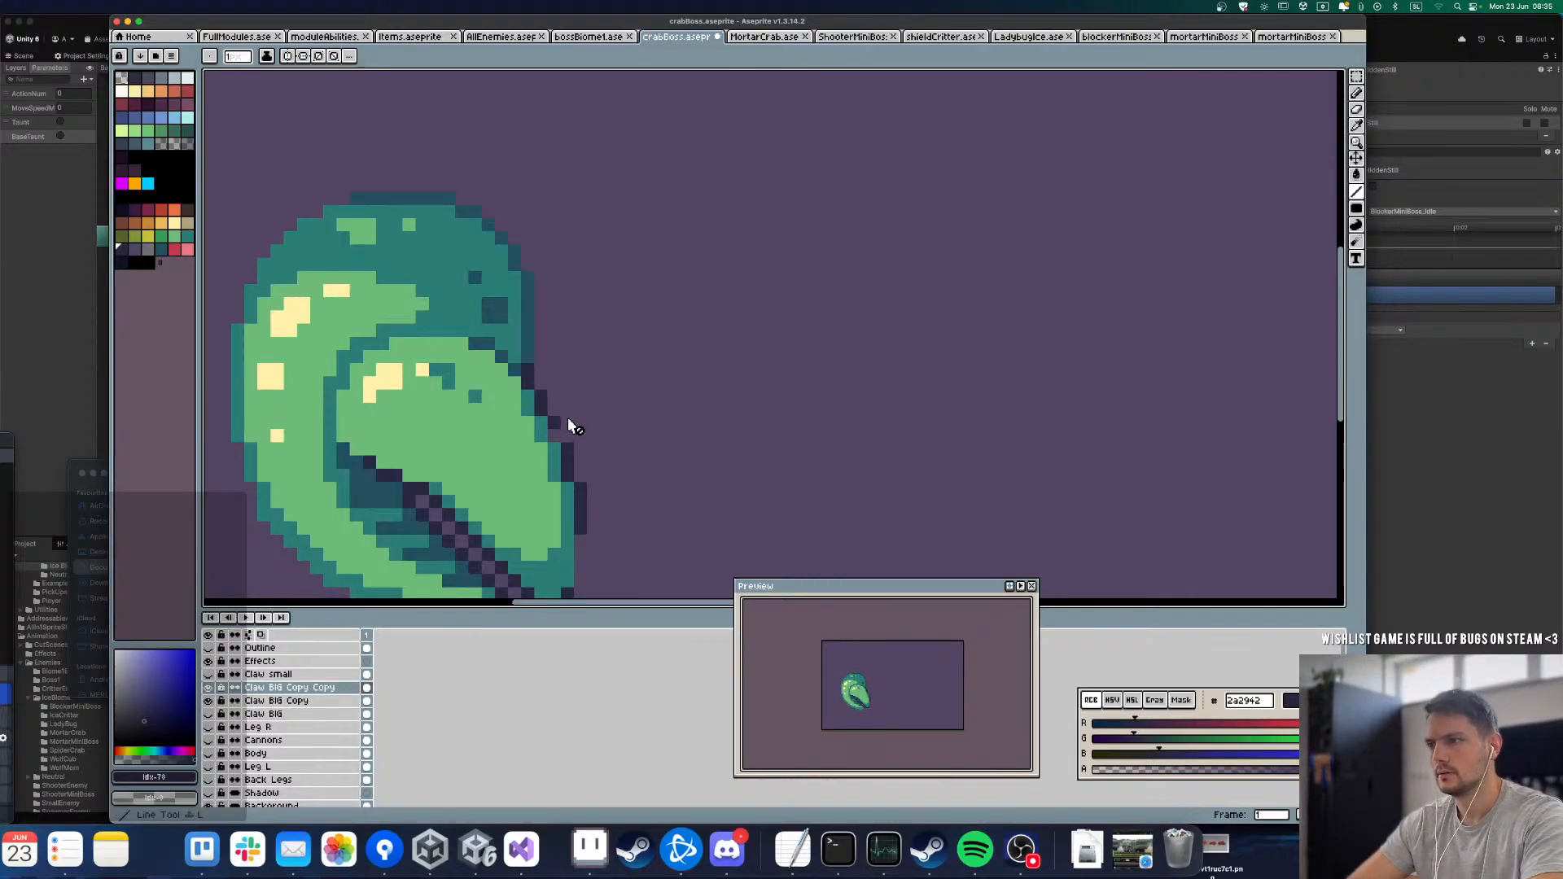
Step: Toggle the Claw BIG Copy Copy and Claw BIG Copy layers to inspect the pincer and the curved claw separately
scroll(568, 417, "down", 2)
scroll(579, 374, "up", 1)
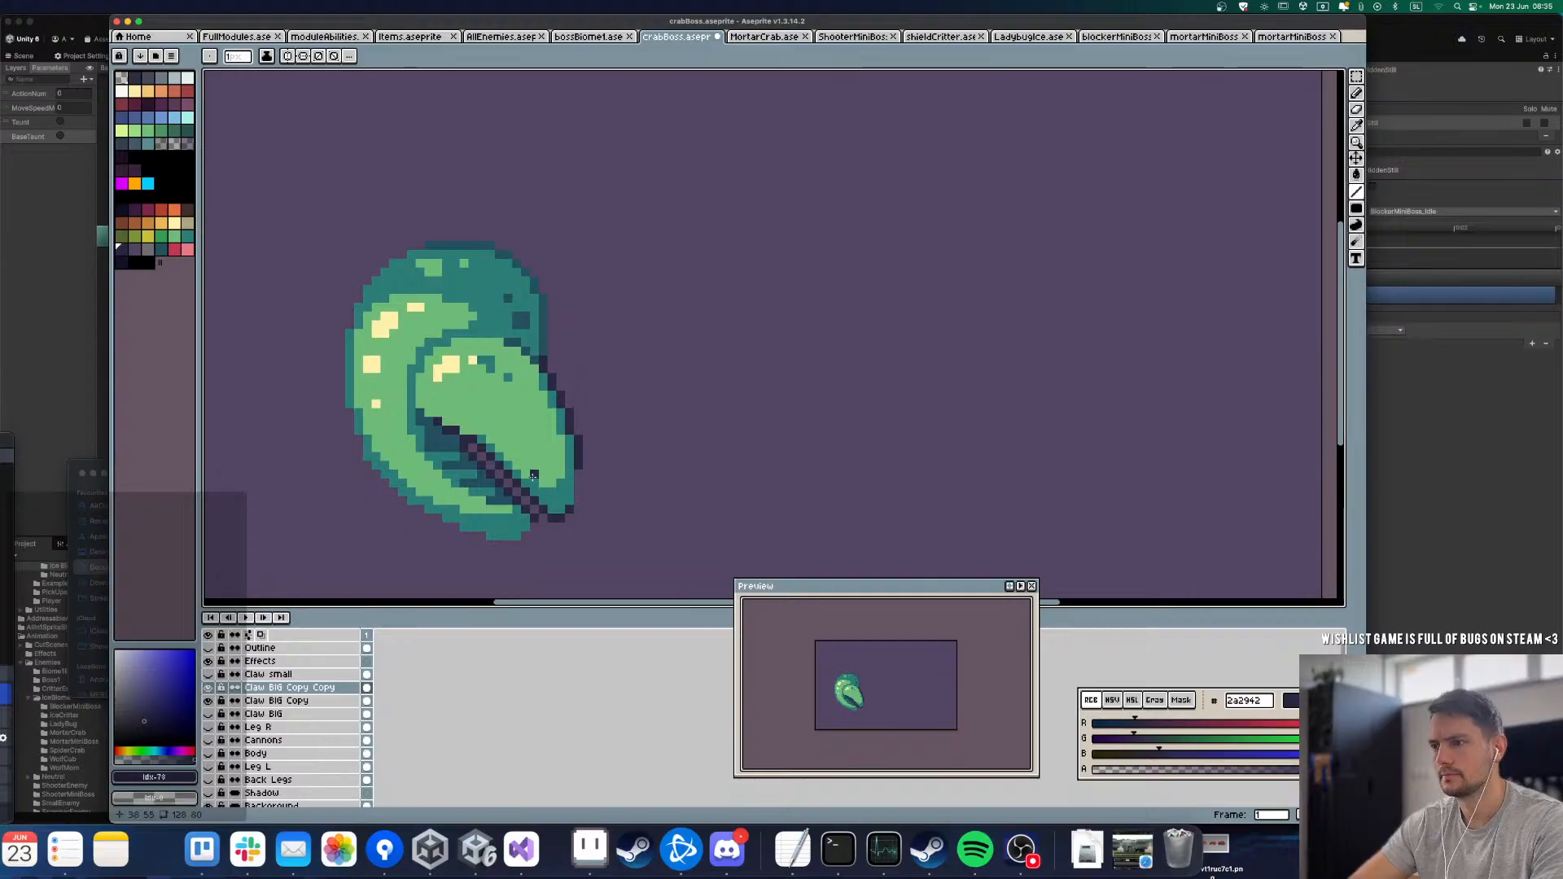
left_click(208, 688)
left_click(208, 688)
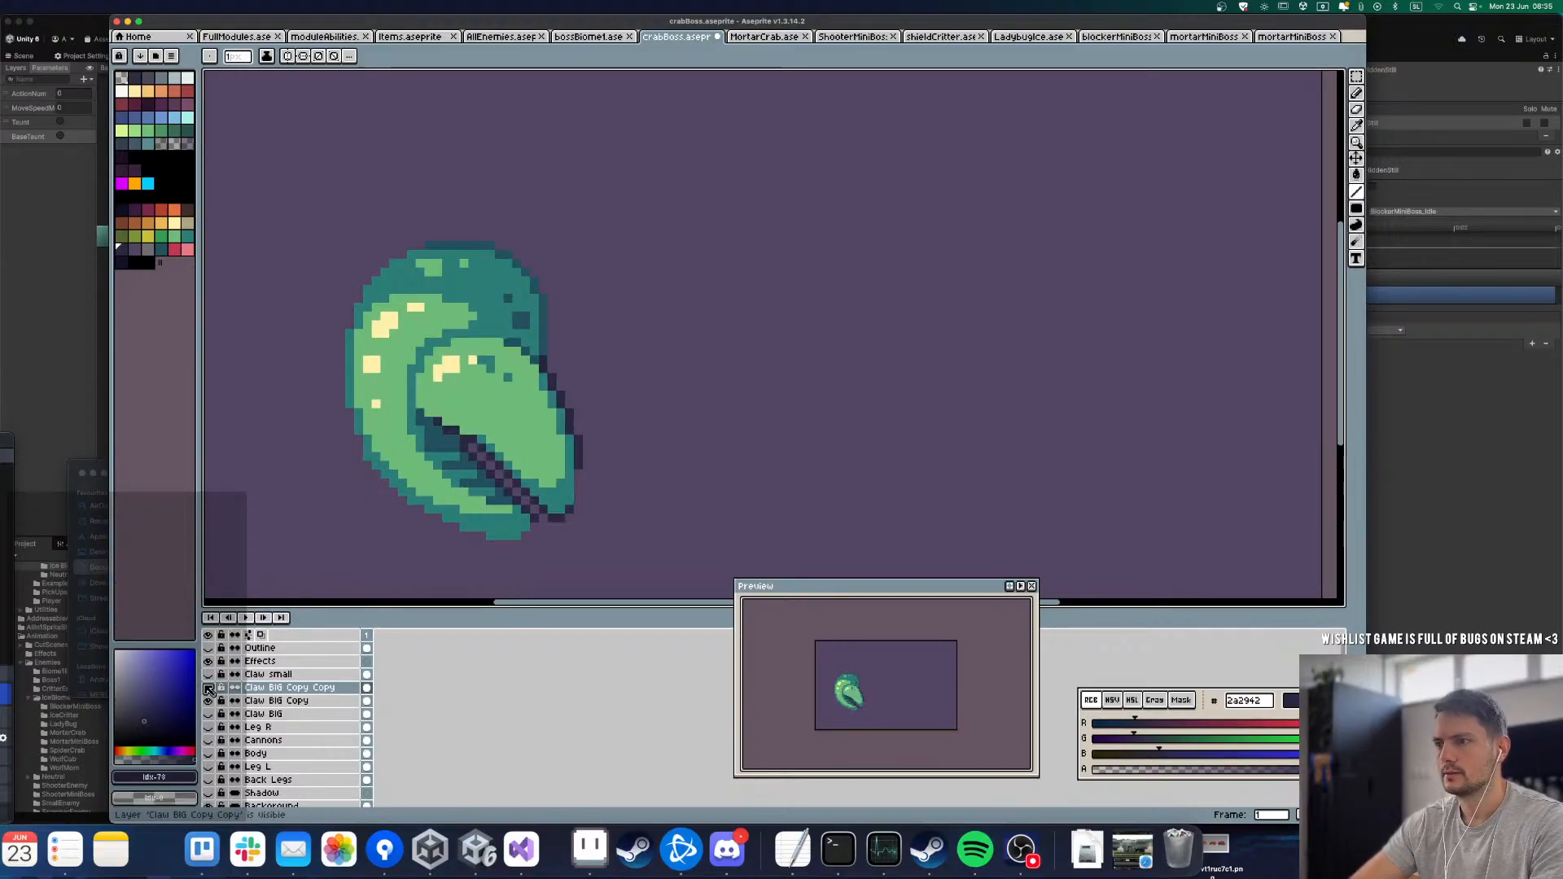
left_click(208, 688)
left_click(210, 701)
left_click(210, 701)
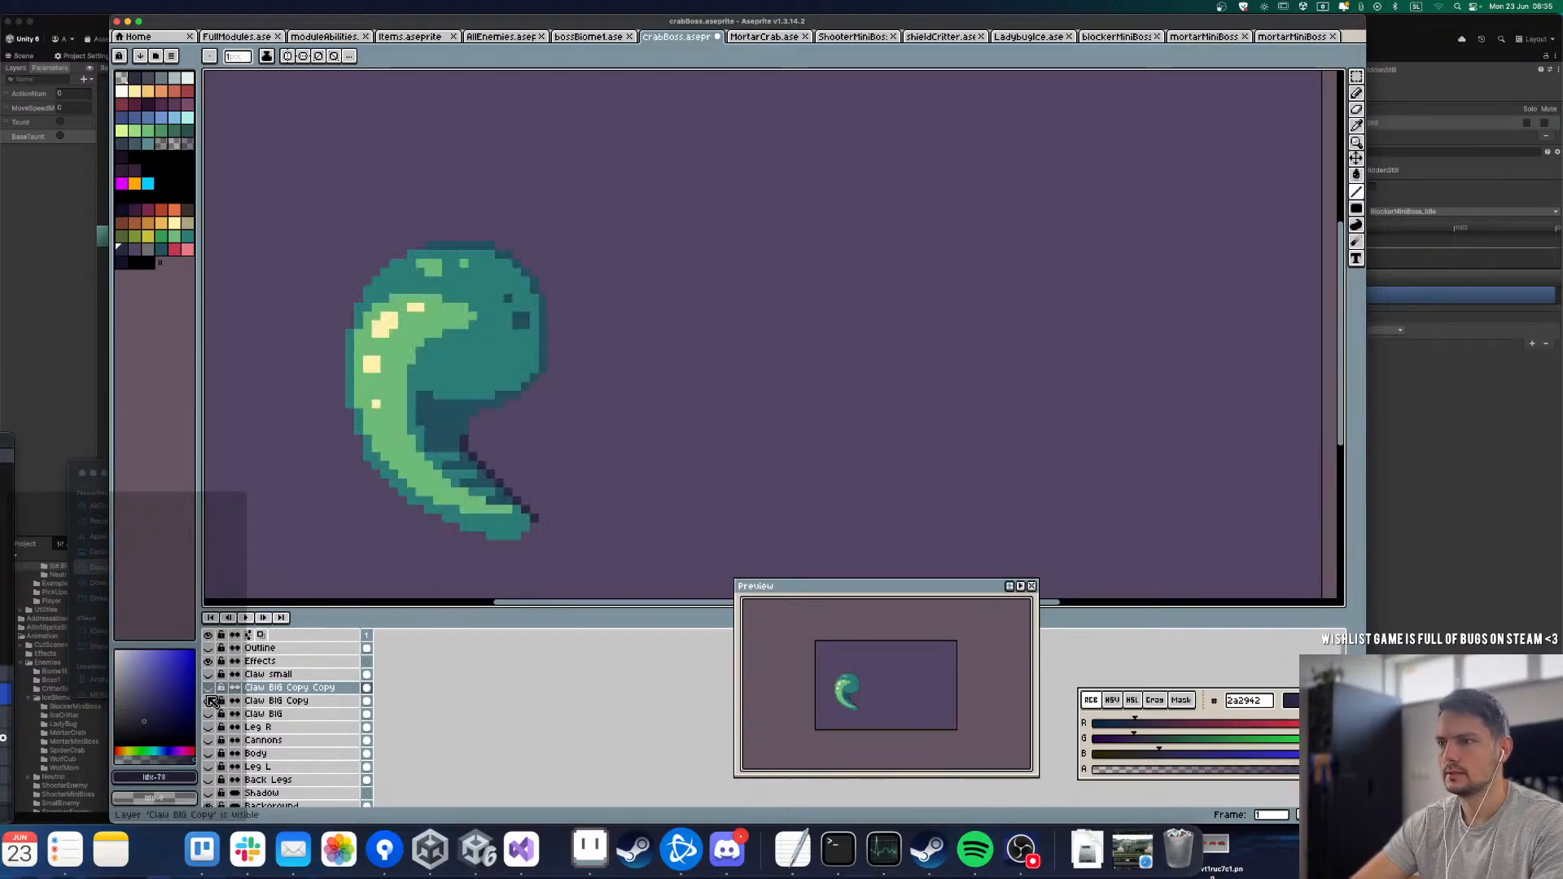
left_click(209, 688)
left_click(208, 689)
Step: Show only the Claw BIG layer, select it, and fill away the large green and teal areas of its duplicated pincer and curved claw
left_click(210, 701)
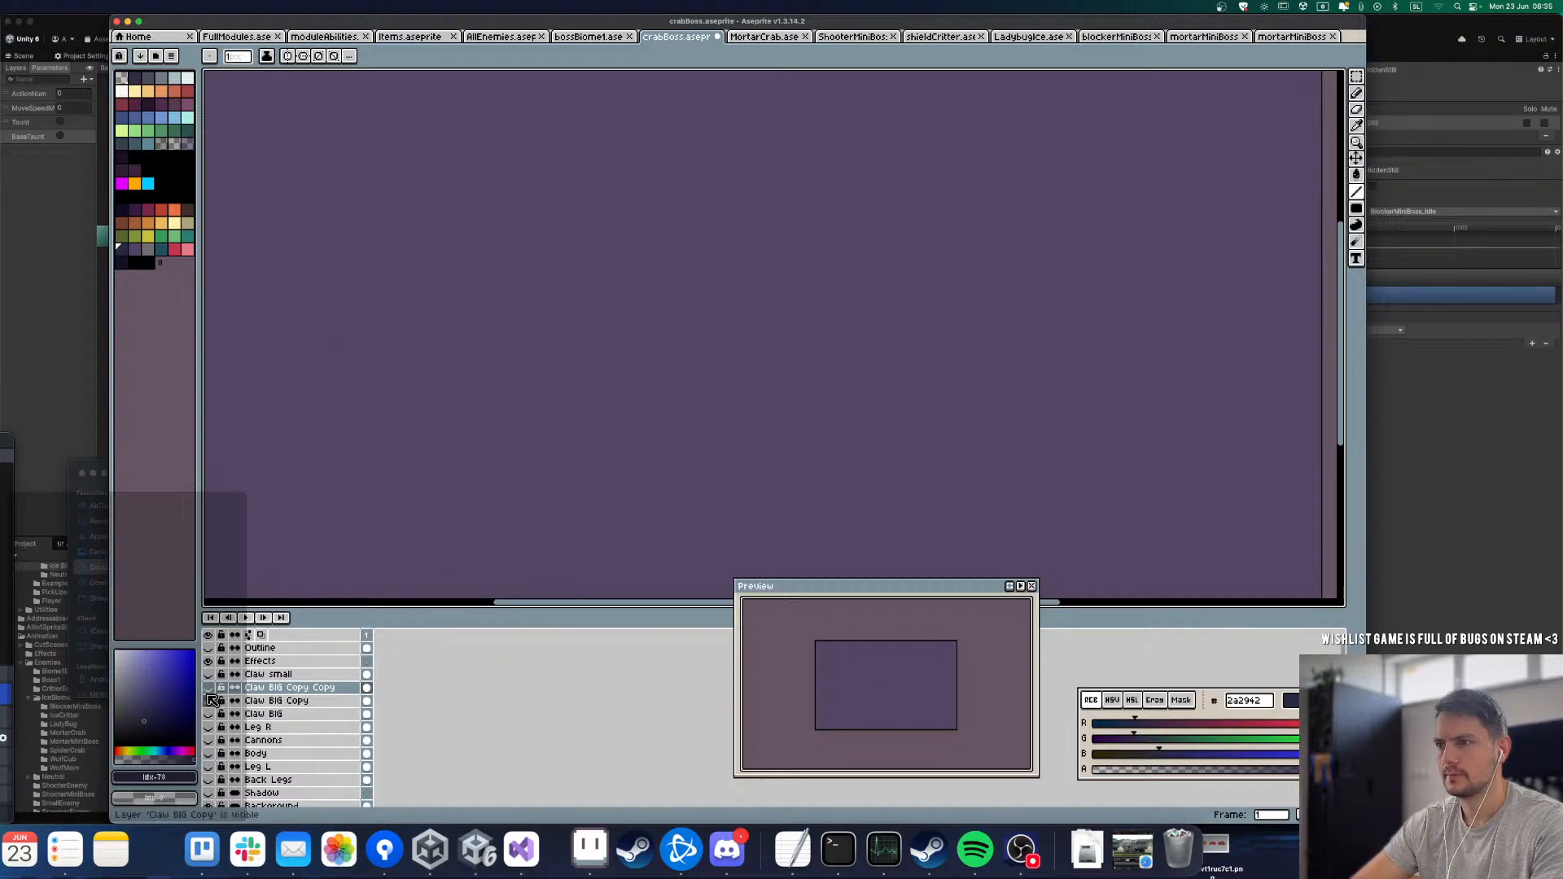
left_click(208, 714)
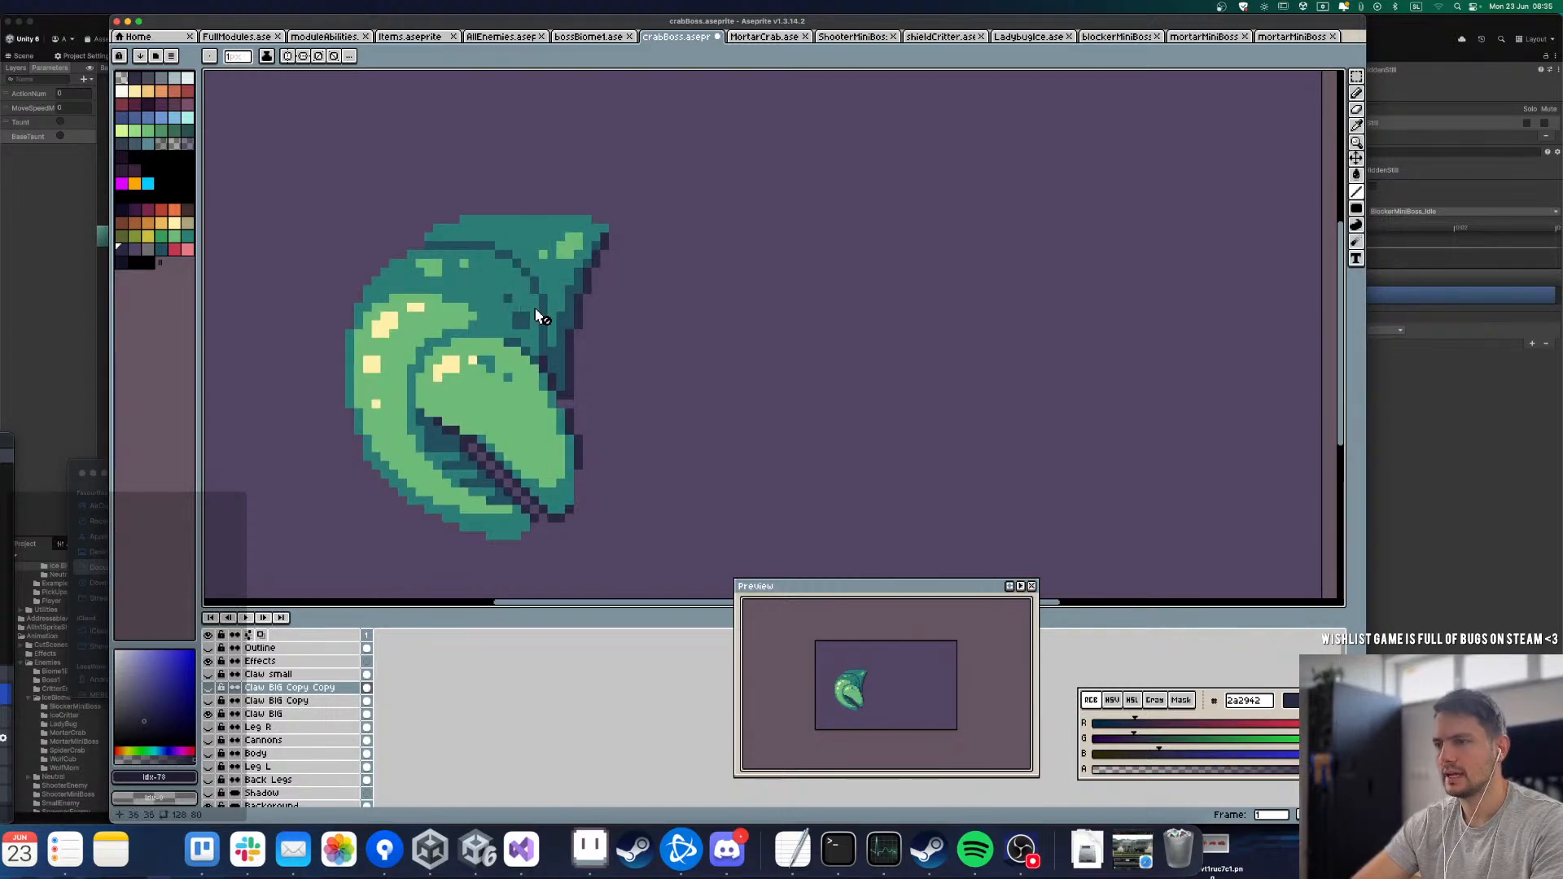
key("g")
left_click(538, 417)
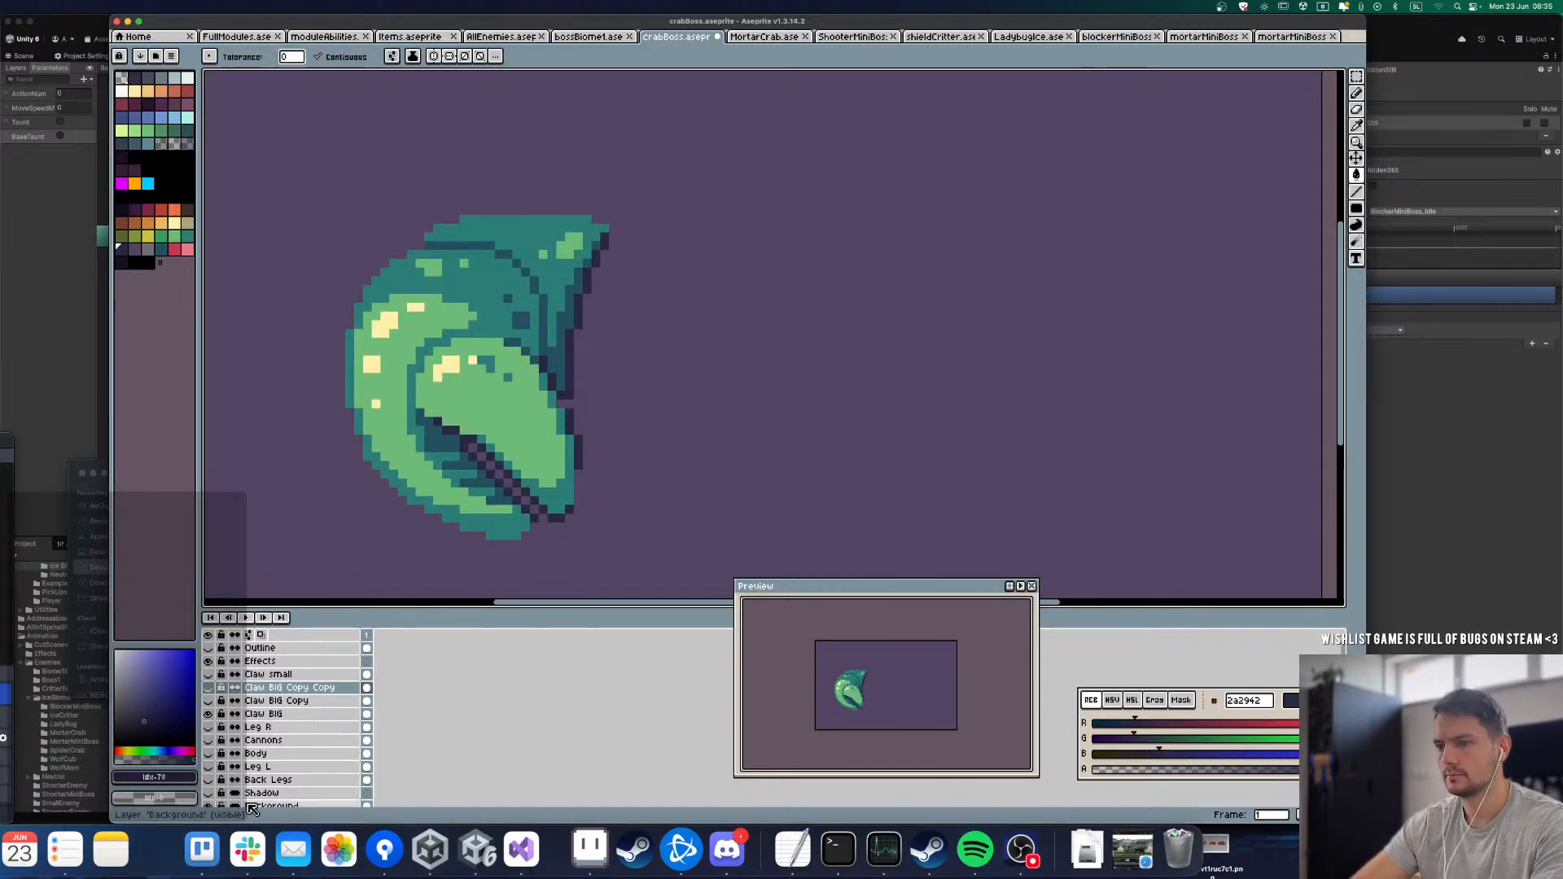
left_click(275, 713)
left_click(488, 407)
left_click(390, 350)
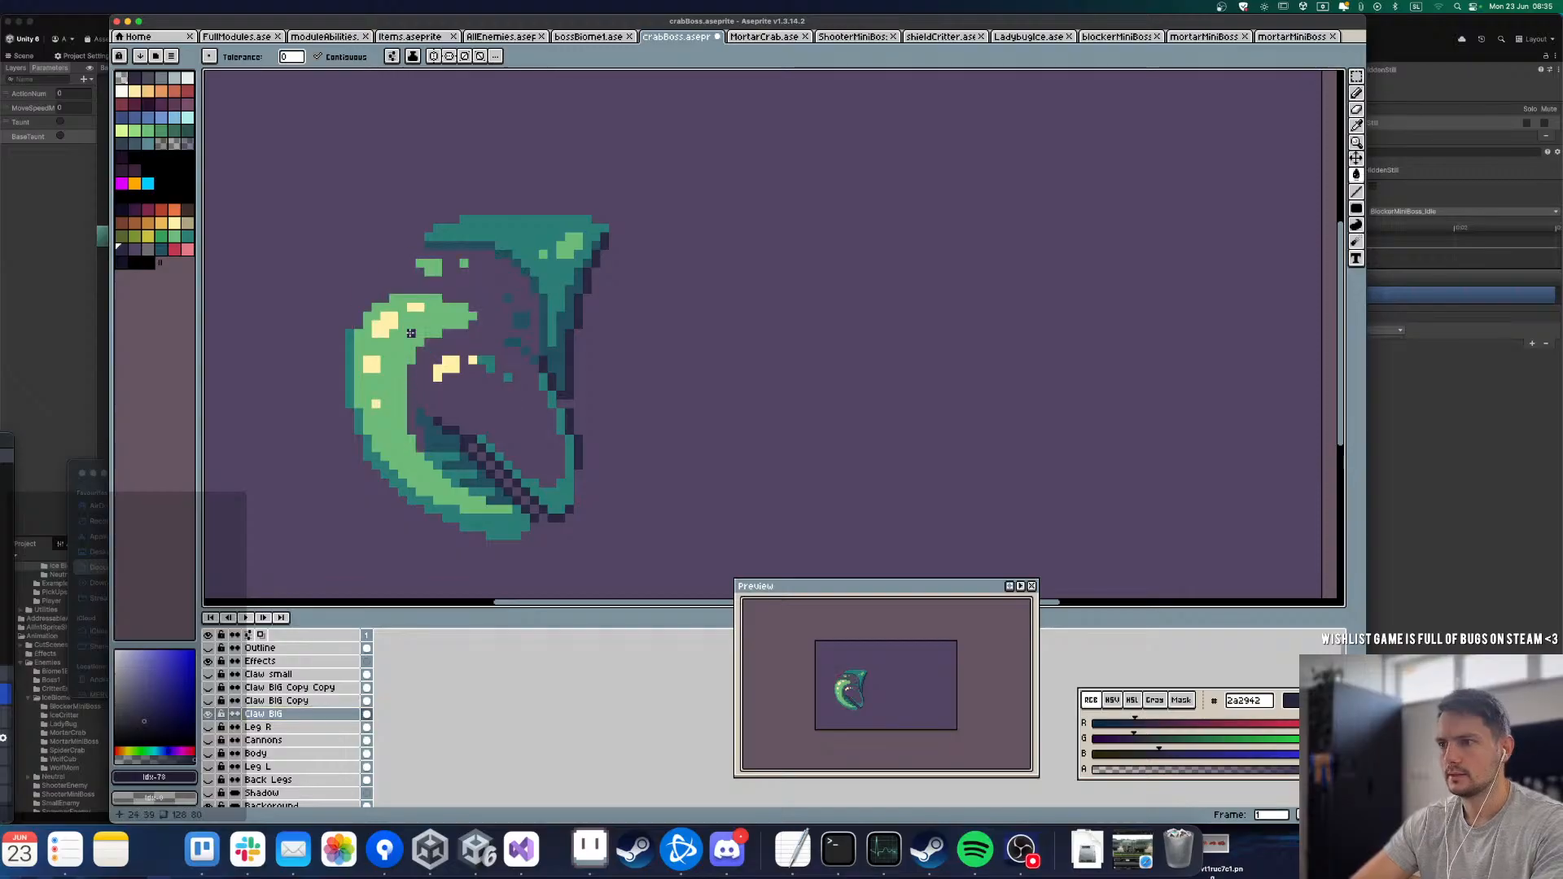
left_click(364, 428)
left_click(352, 364)
left_click(368, 450)
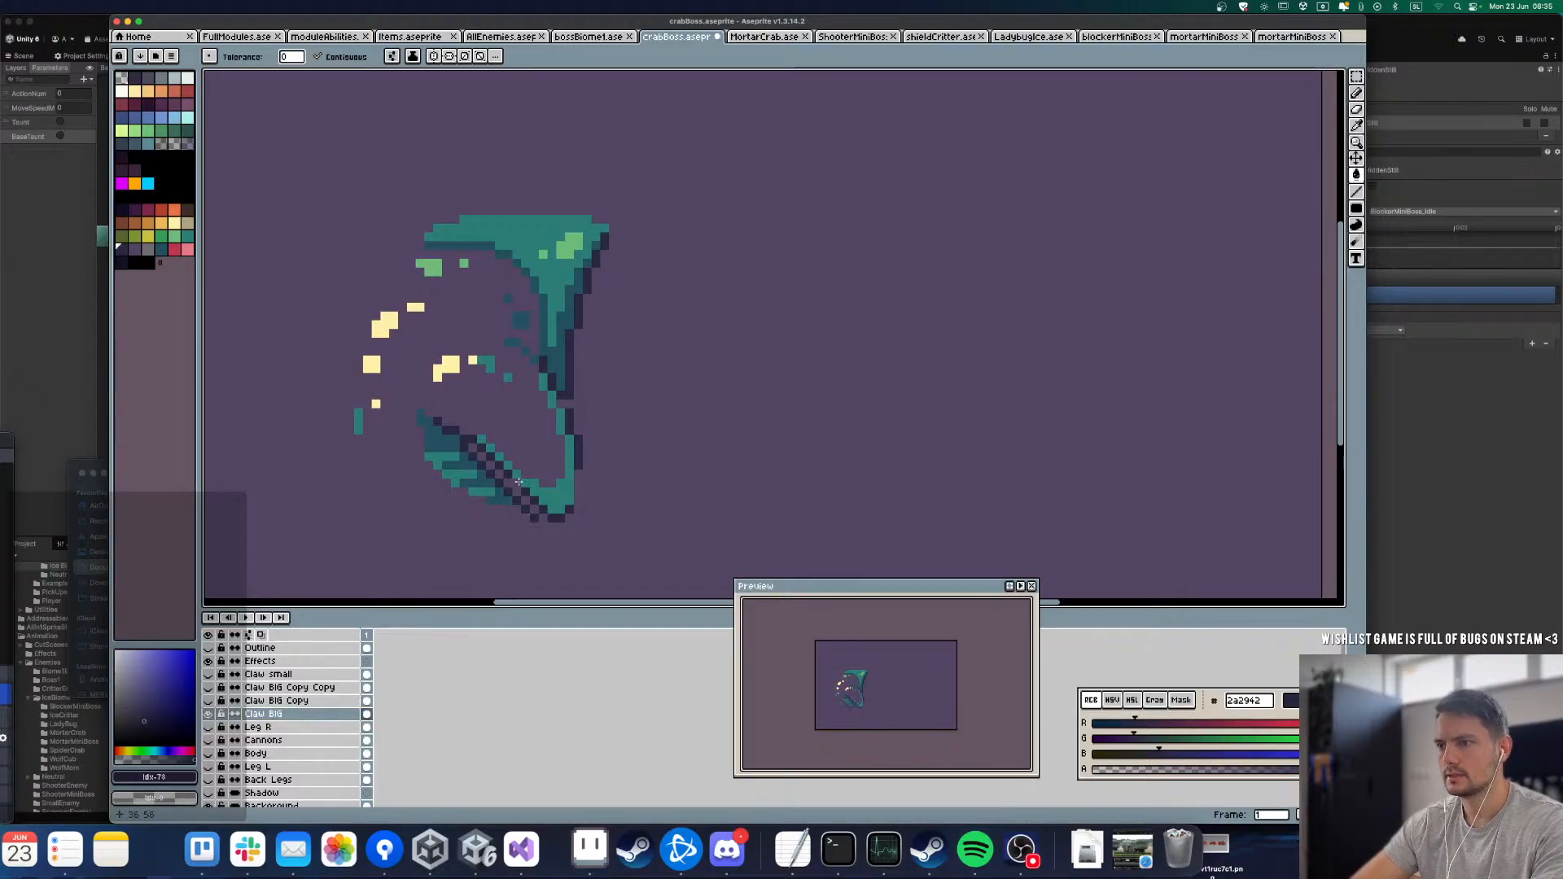
left_click(567, 460)
Step: Erase the leftover highlight, outline and shading pixels of the pincer and curved claw, keeping only the upper base segment on Claw BIG
key("r")
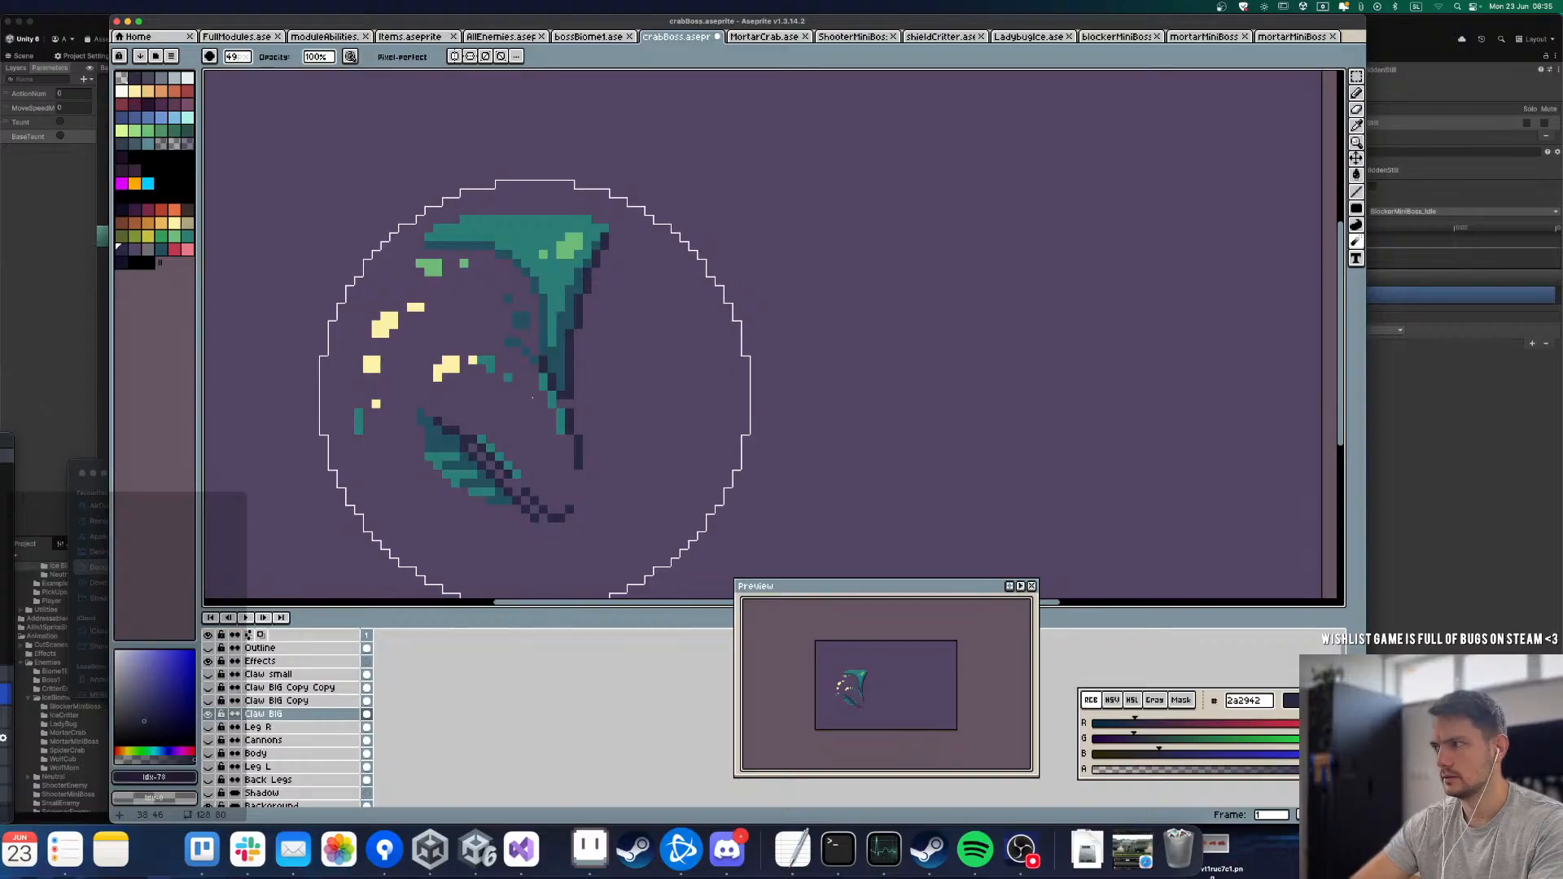
key("u")
mouse_move(613, 563)
left_mouse_down()
mouse_move(355, 397)
mouse_move(368, 396)
left_mouse_up()
left_click_drag(346, 282, 494, 385)
left_click_drag(472, 274, 412, 259)
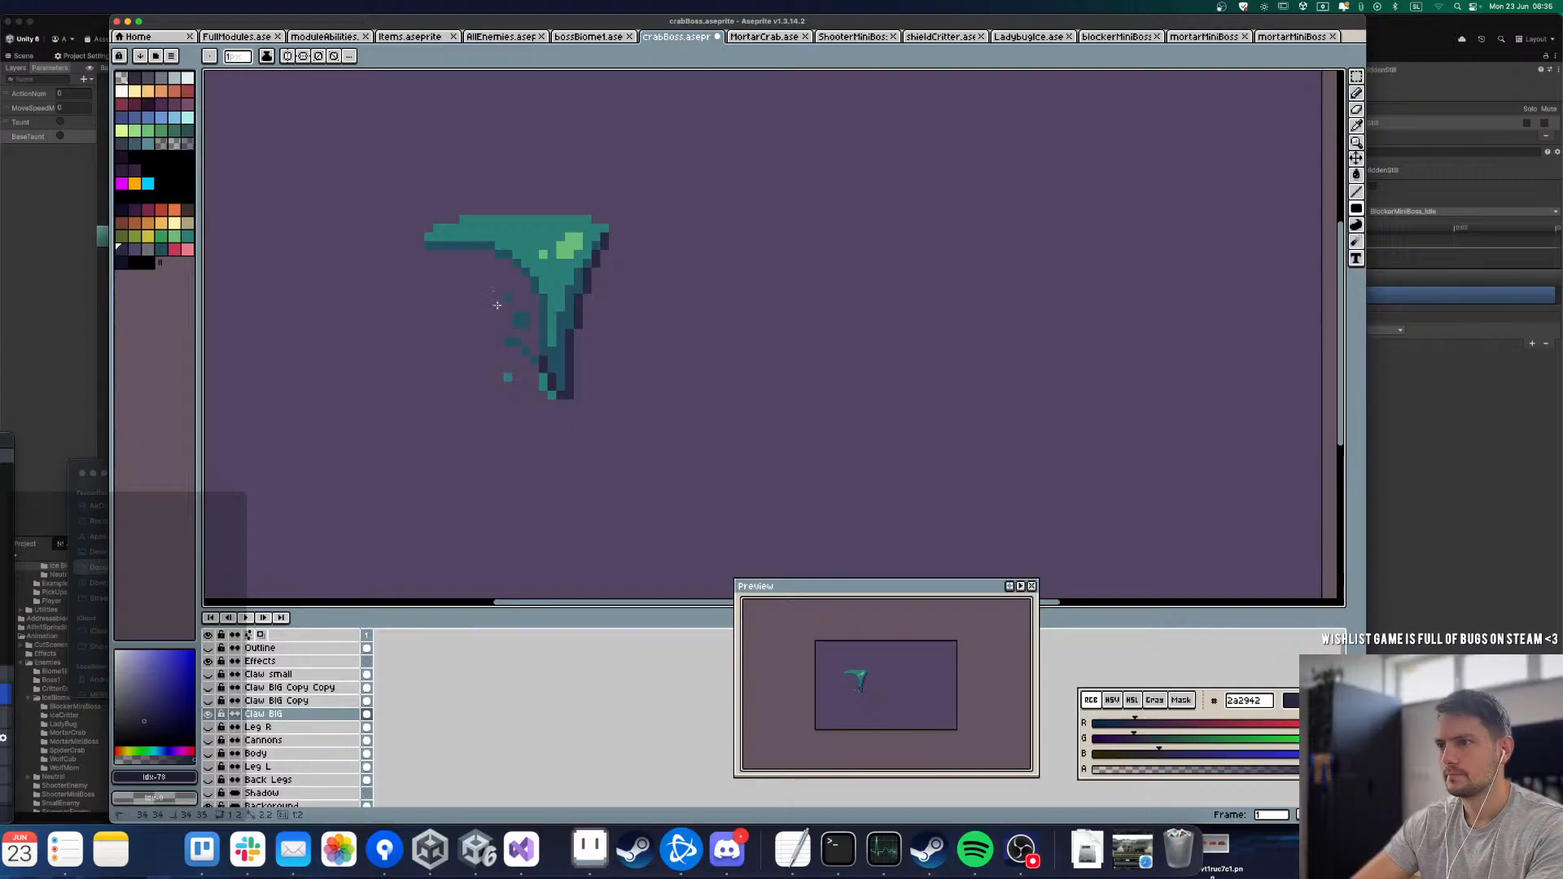
left_click_drag(536, 427, 515, 413)
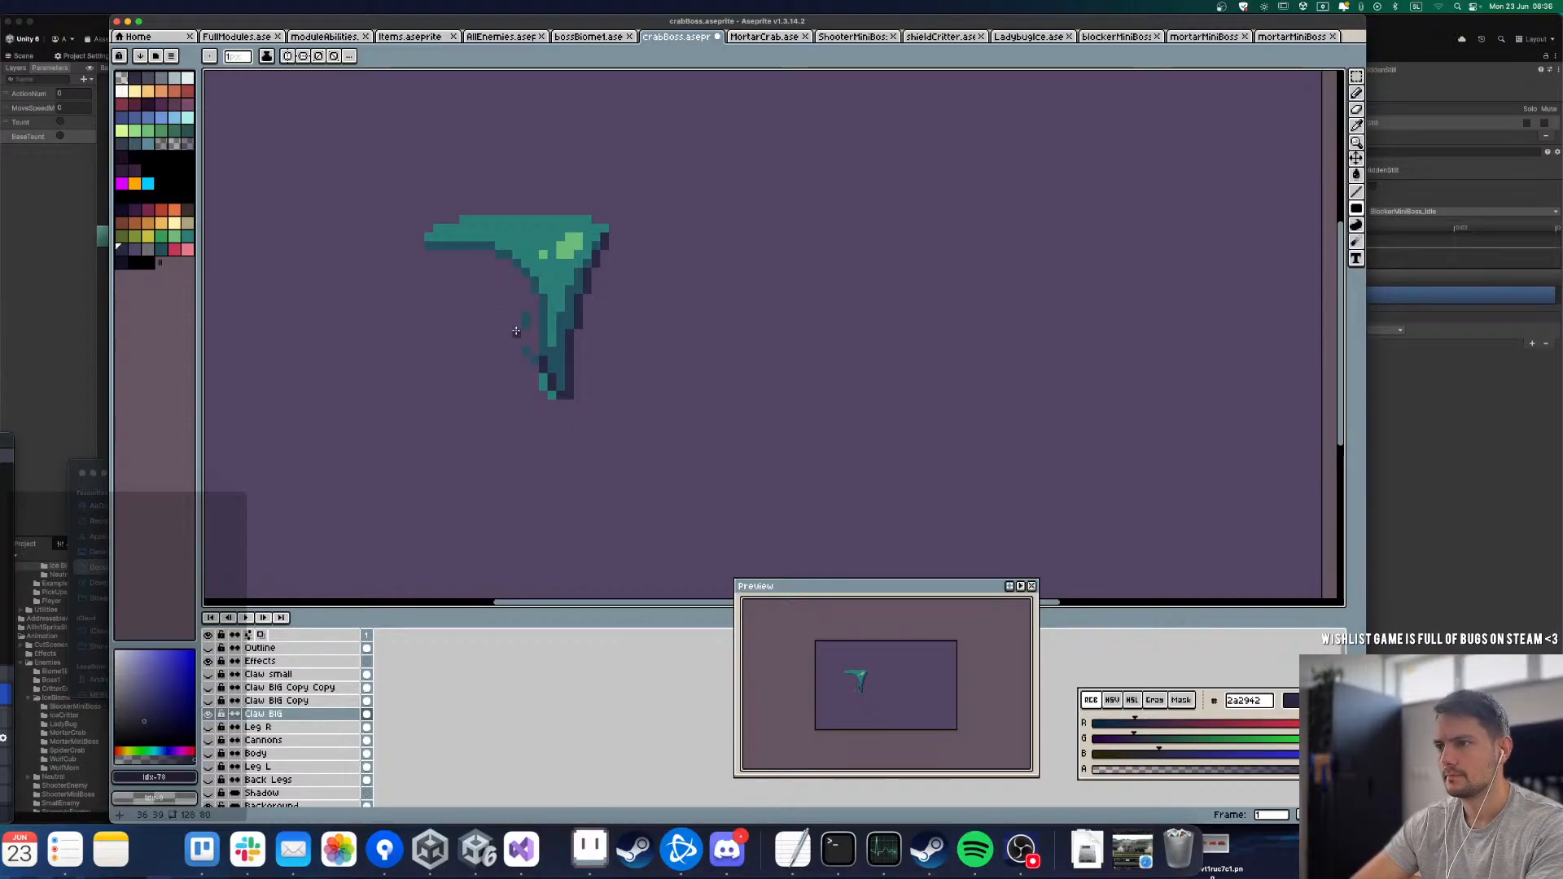
left_click_drag(525, 315, 538, 382)
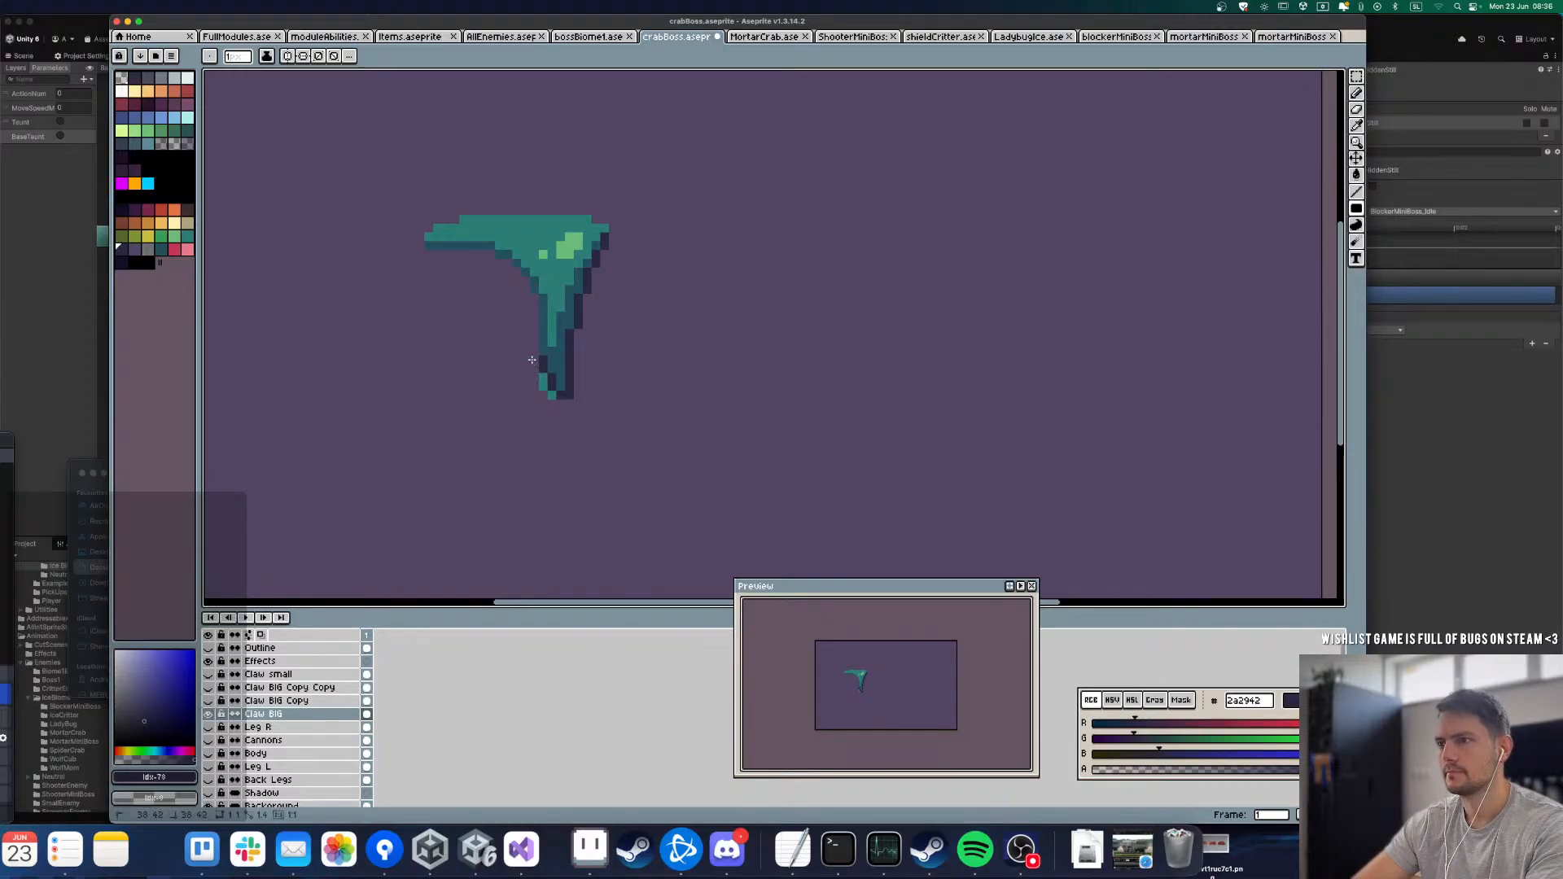
Step: Toggle the Claw BIG Copy and Claw BIG layers to inspect the curved claw and the base segment together and separately
left_click(209, 701)
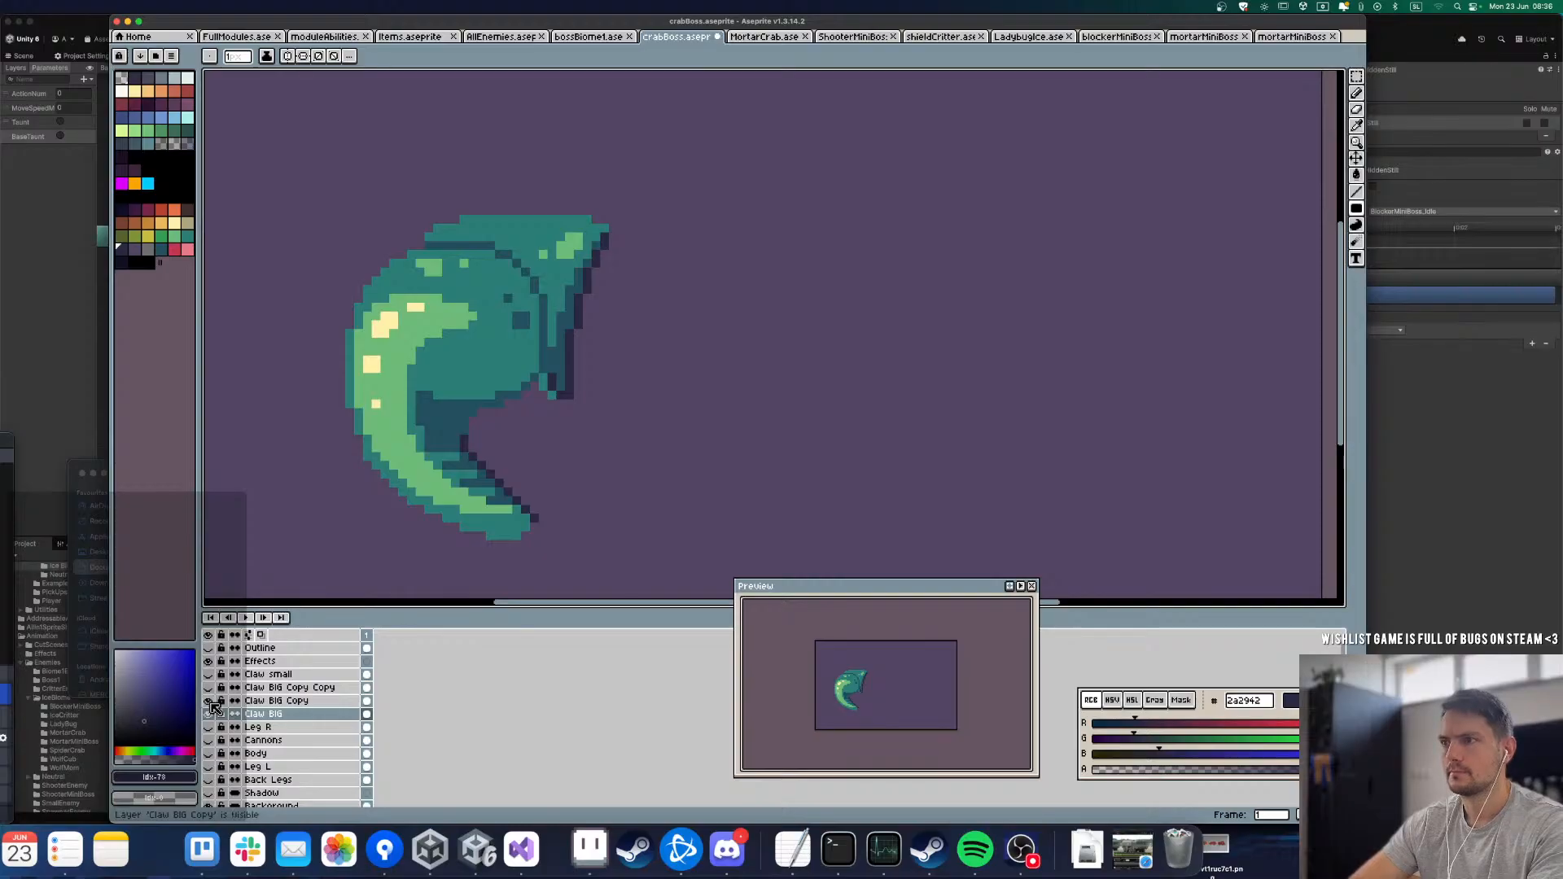
left_click(209, 702)
left_click(209, 714)
left_click(209, 701)
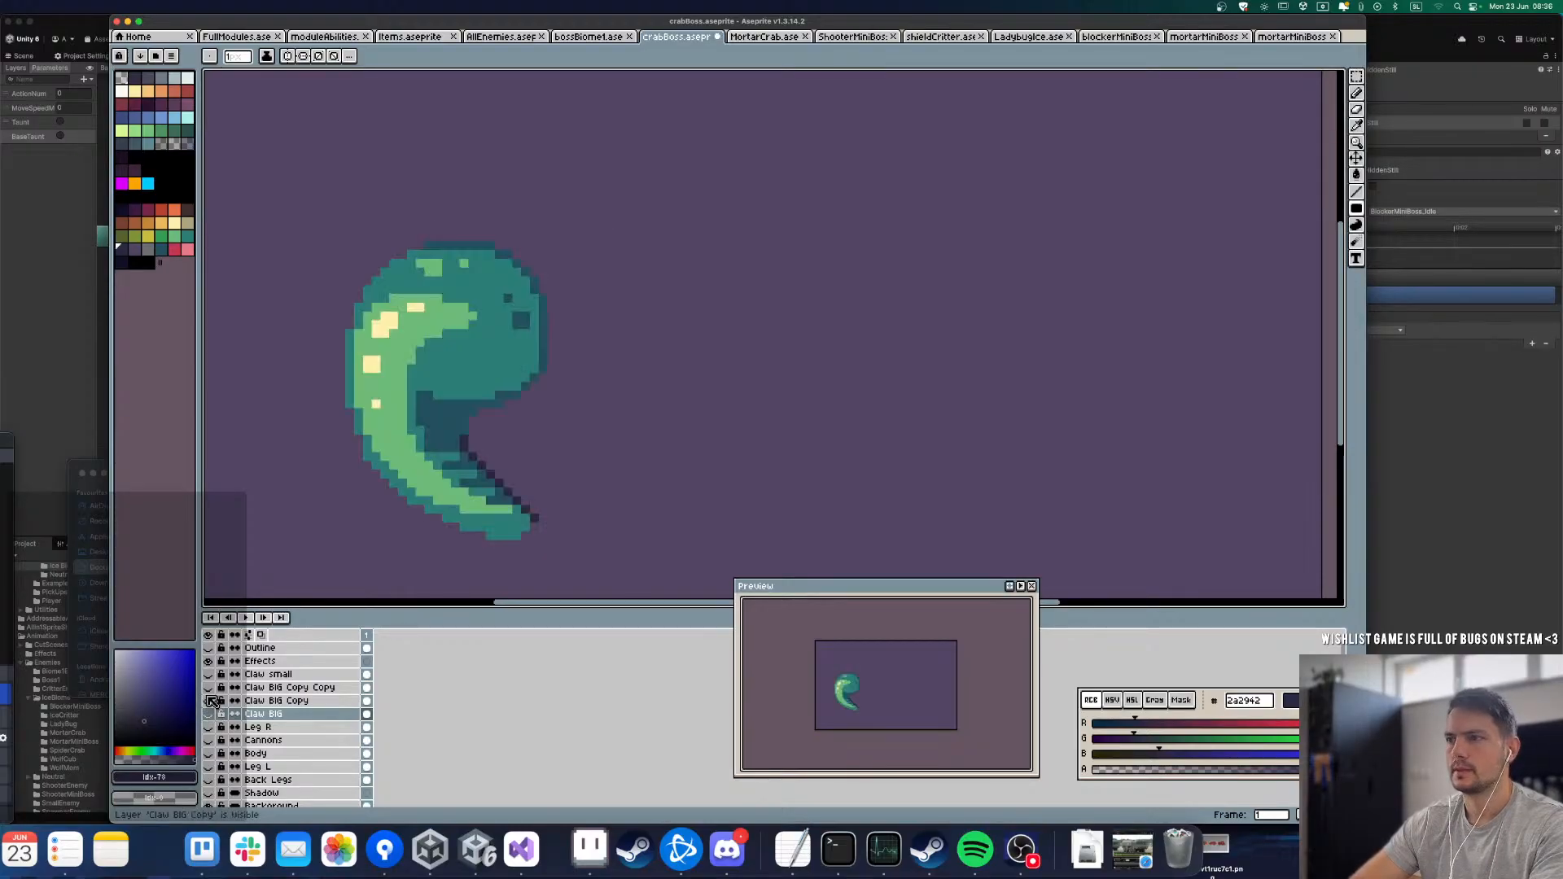
left_click(210, 701)
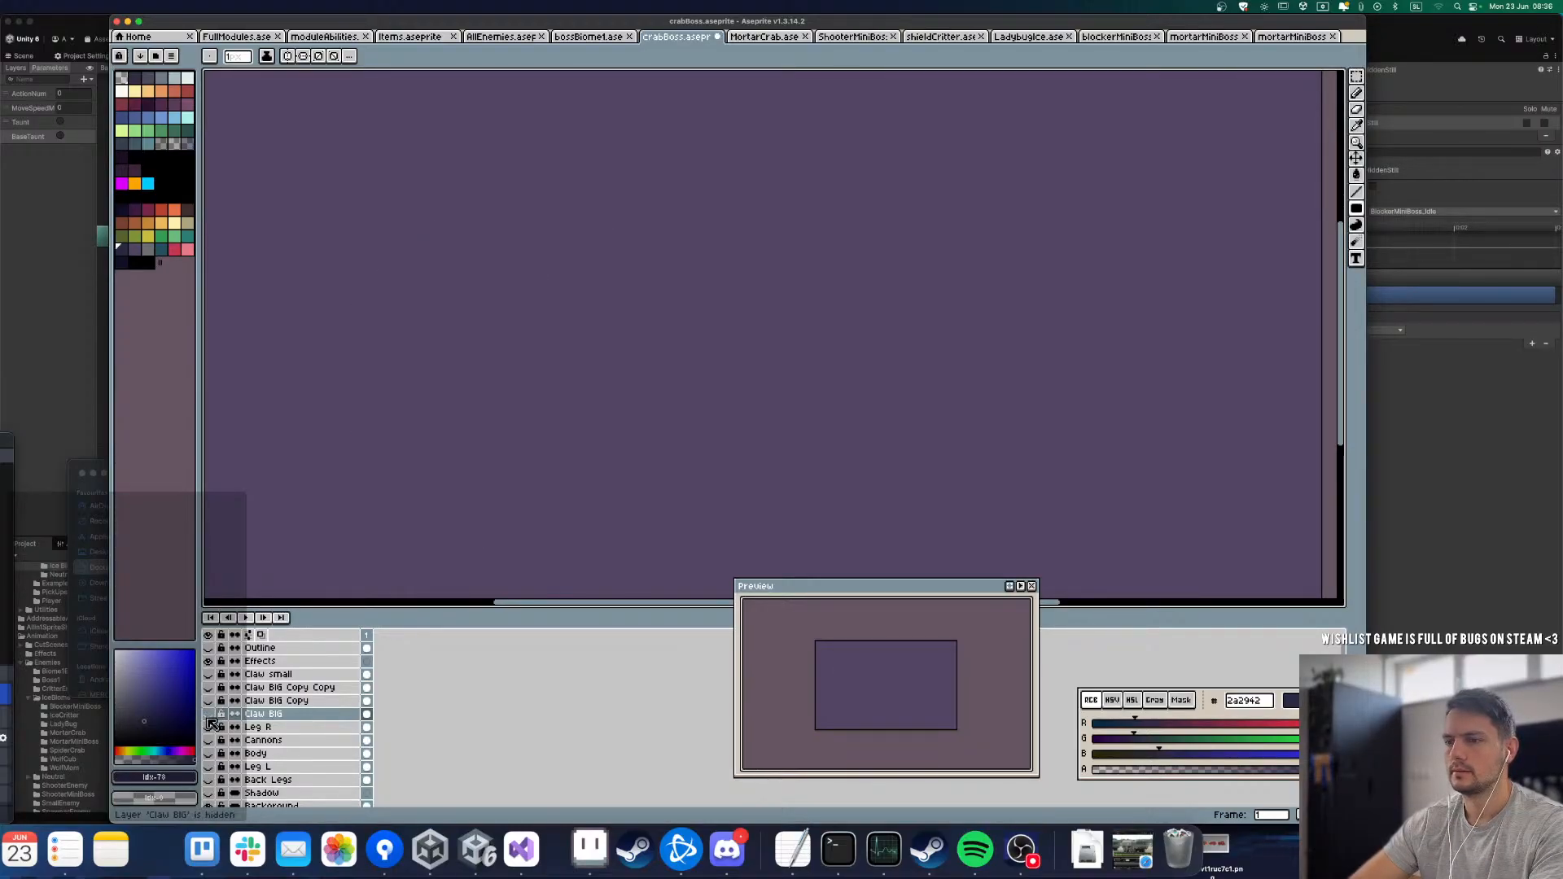
left_click(209, 714)
Step: Pick teal 2a7d75 and recolour the dark underside outline at the base segment's left end
scroll(514, 229, "up", 2)
left_click(514, 229, "alt")
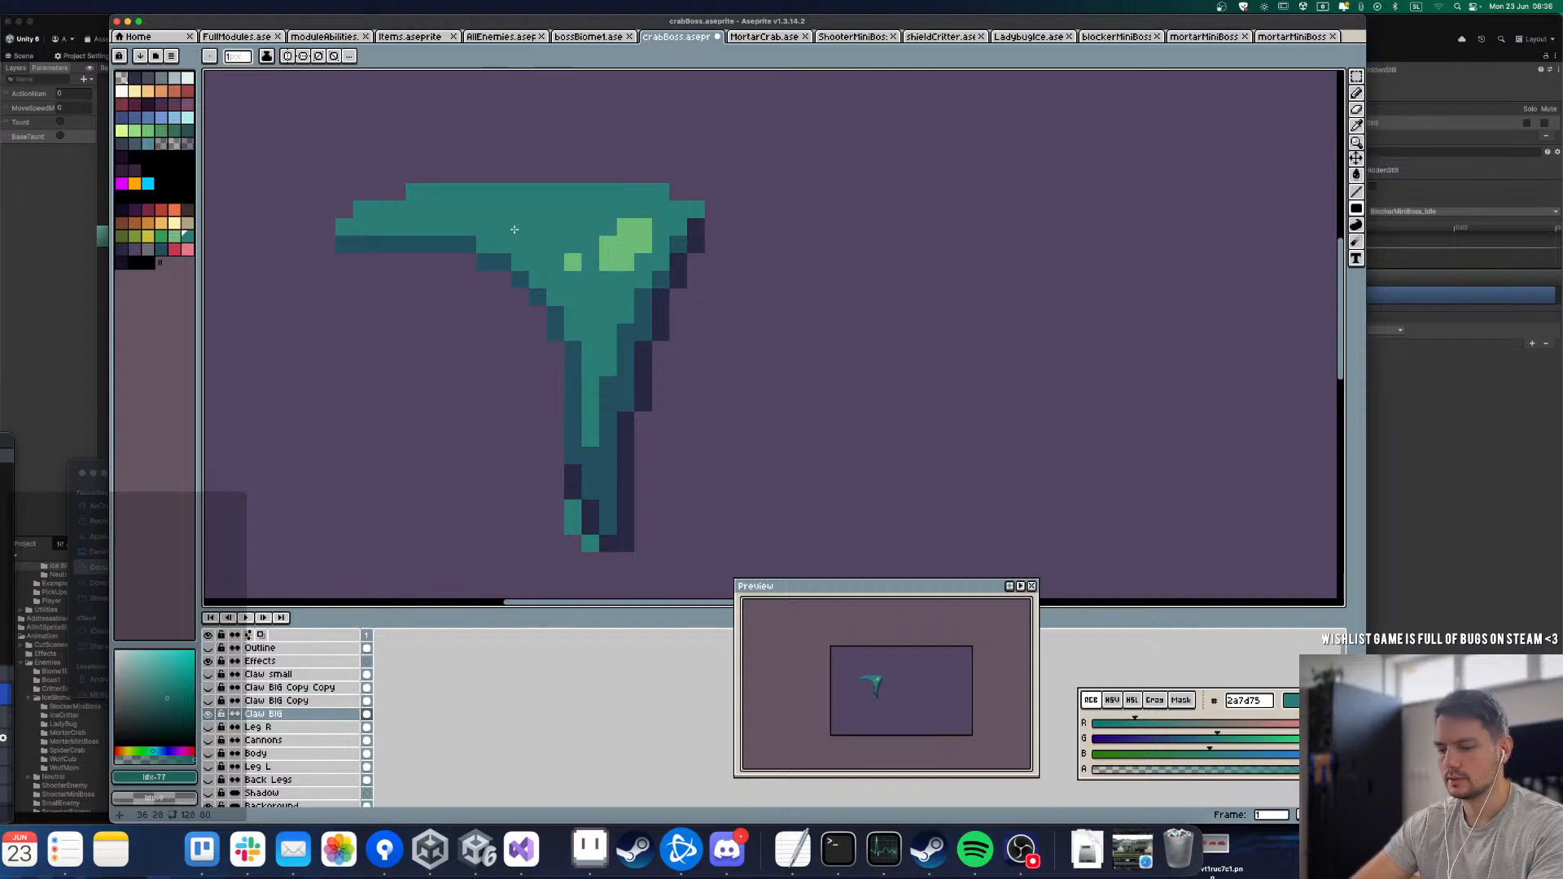
left_click(355, 237)
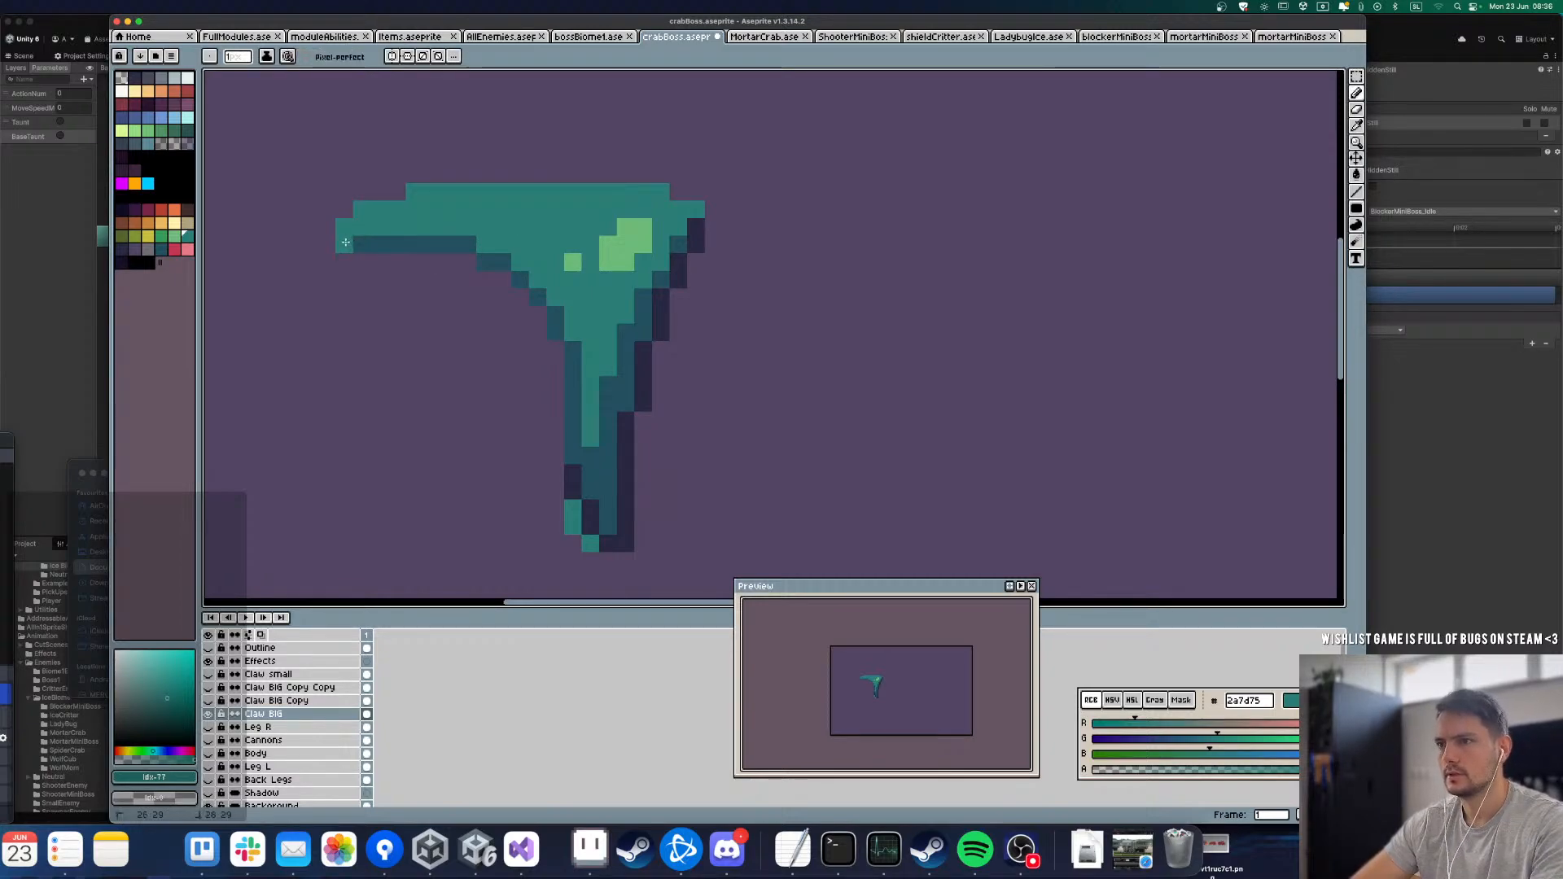
key("ctrl+z")
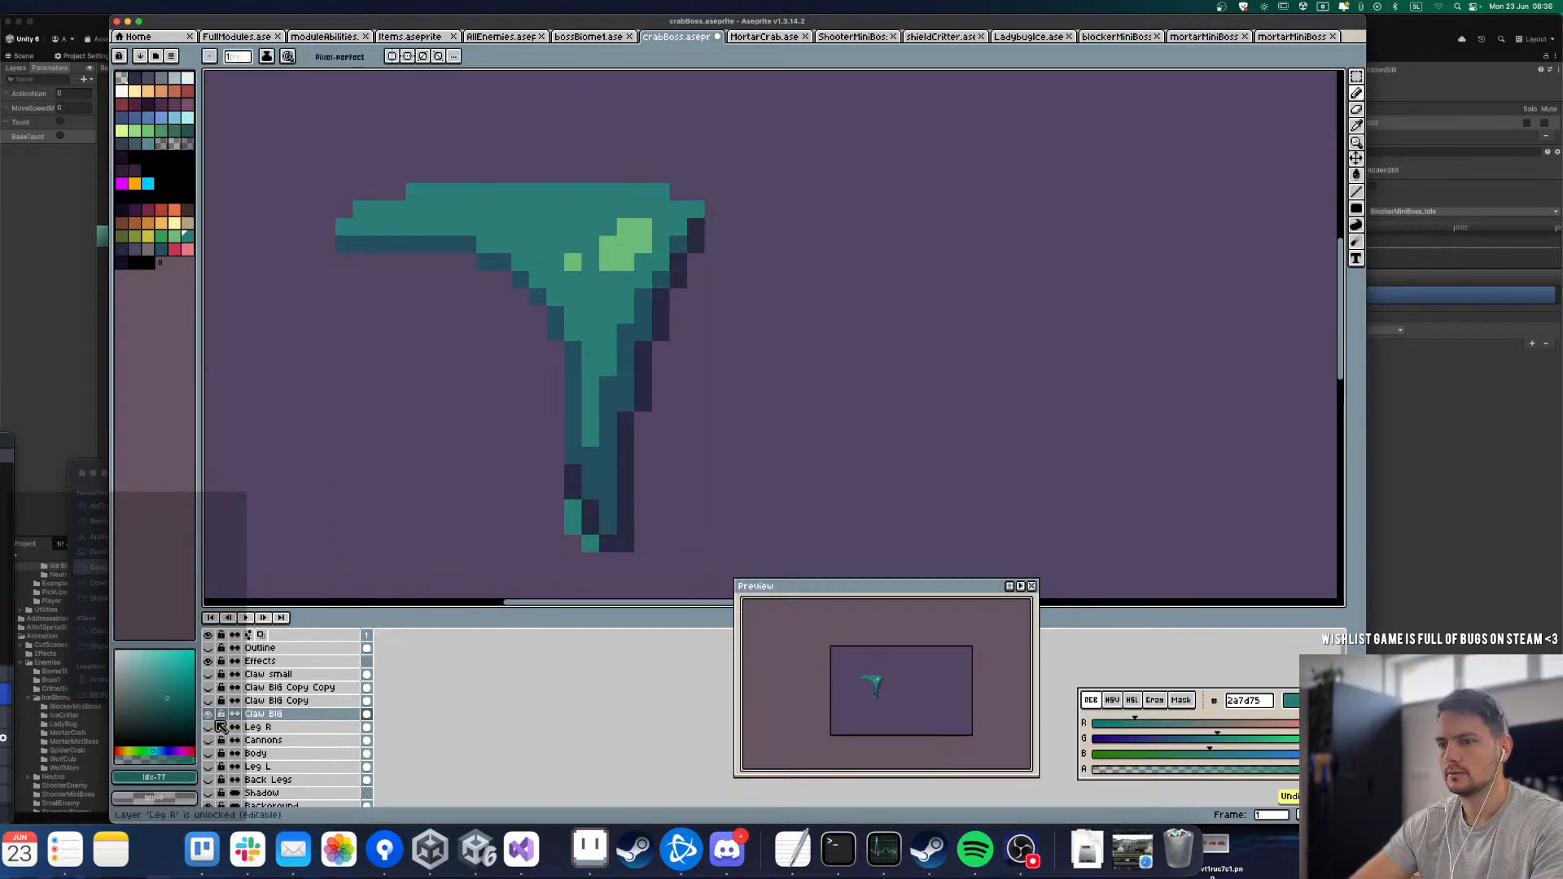
left_click(209, 702)
left_click(209, 702)
left_click(348, 259)
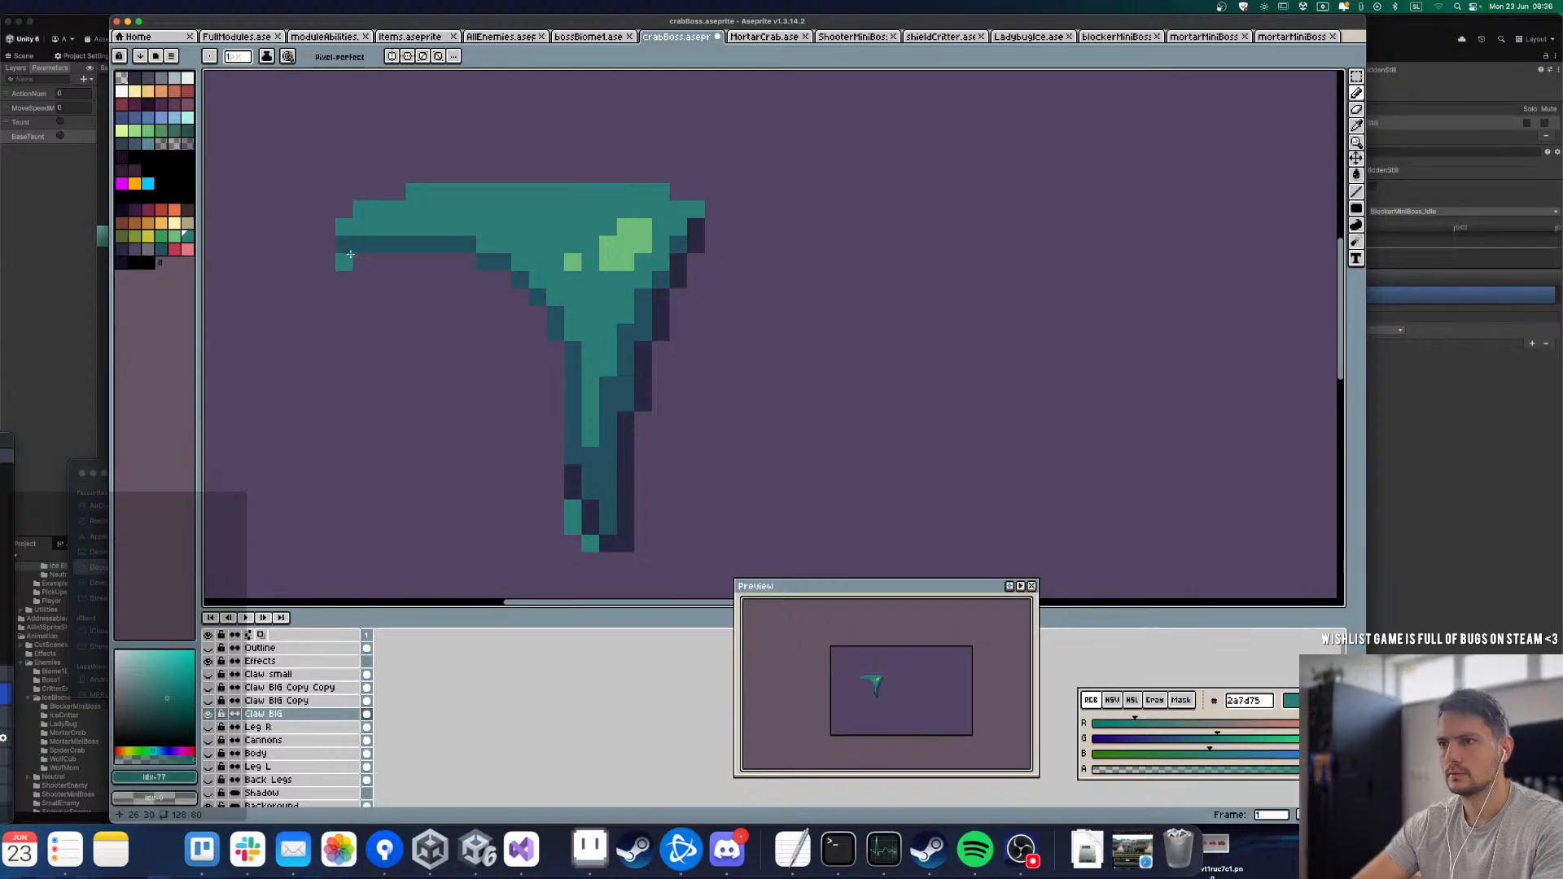
left_click_drag(344, 248, 455, 242)
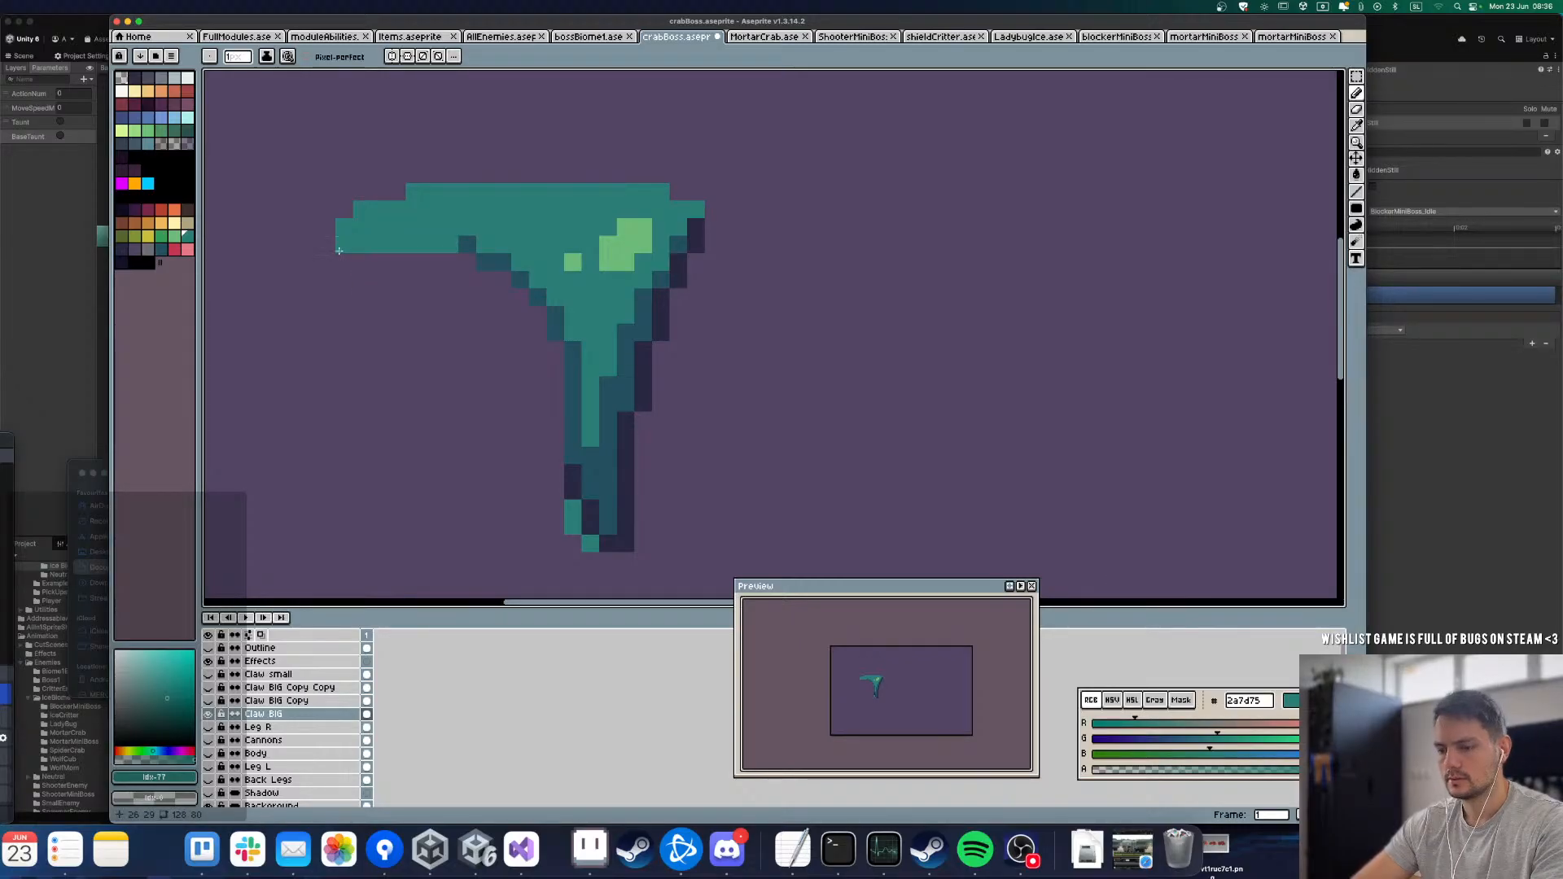
Step: Paint the hidden area beneath the base segment's arch in teal as a solid block with a stepped lower-left corner
key("u")
left_click_drag(345, 248, 560, 400)
left_click_drag(573, 333, 543, 456)
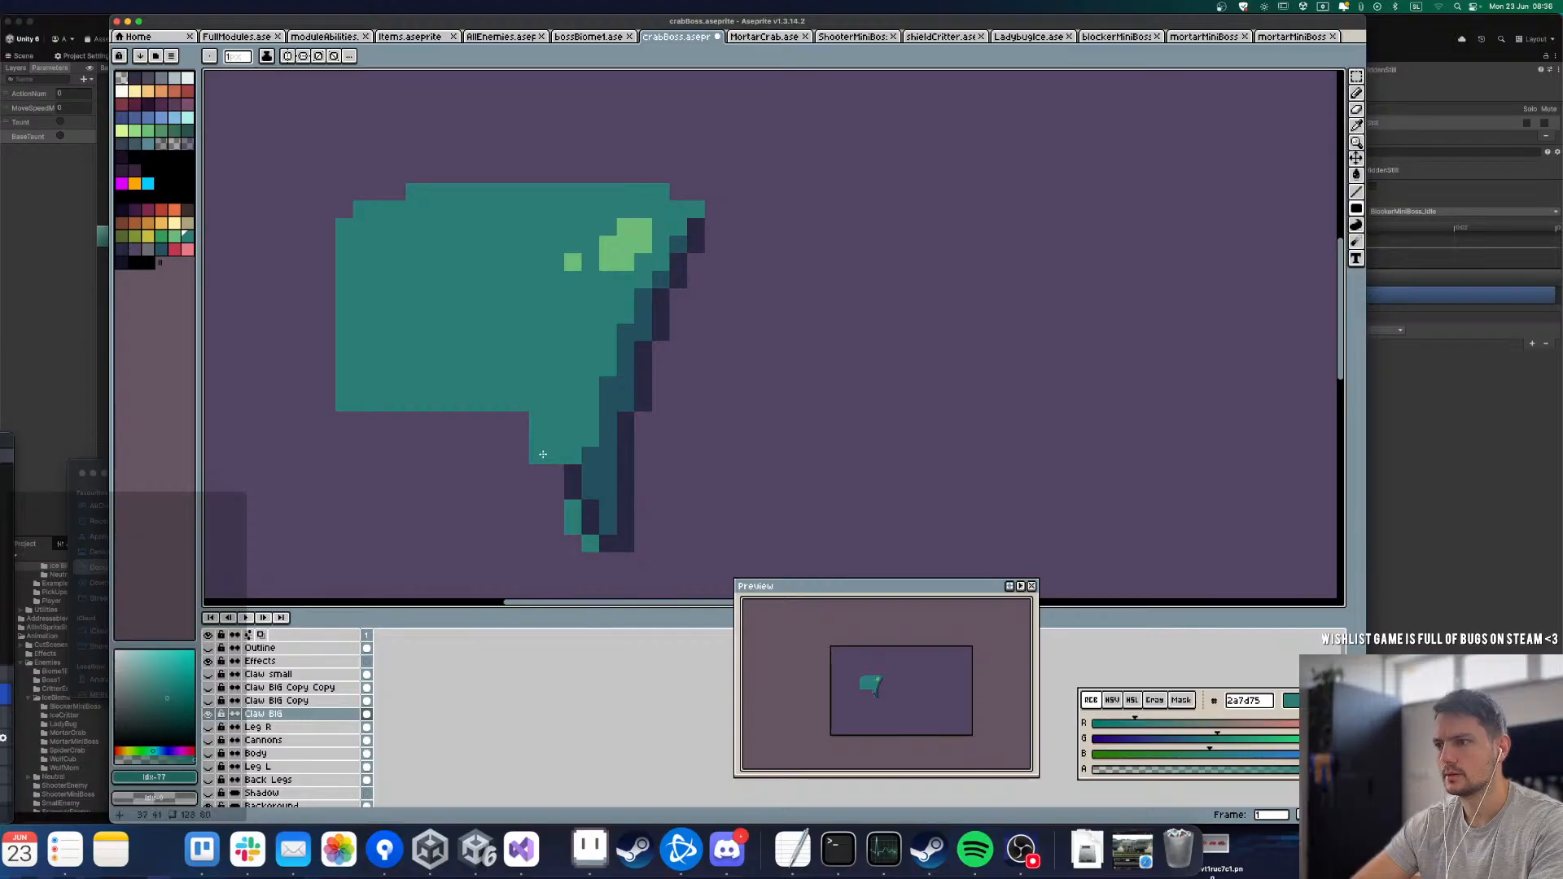
key("b")
mouse_move(357, 394)
left_mouse_down()
mouse_move(408, 451)
mouse_move(533, 454)
mouse_move(493, 429)
mouse_move(382, 425)
mouse_move(423, 444)
mouse_move(520, 442)
mouse_move(423, 443)
left_mouse_up()
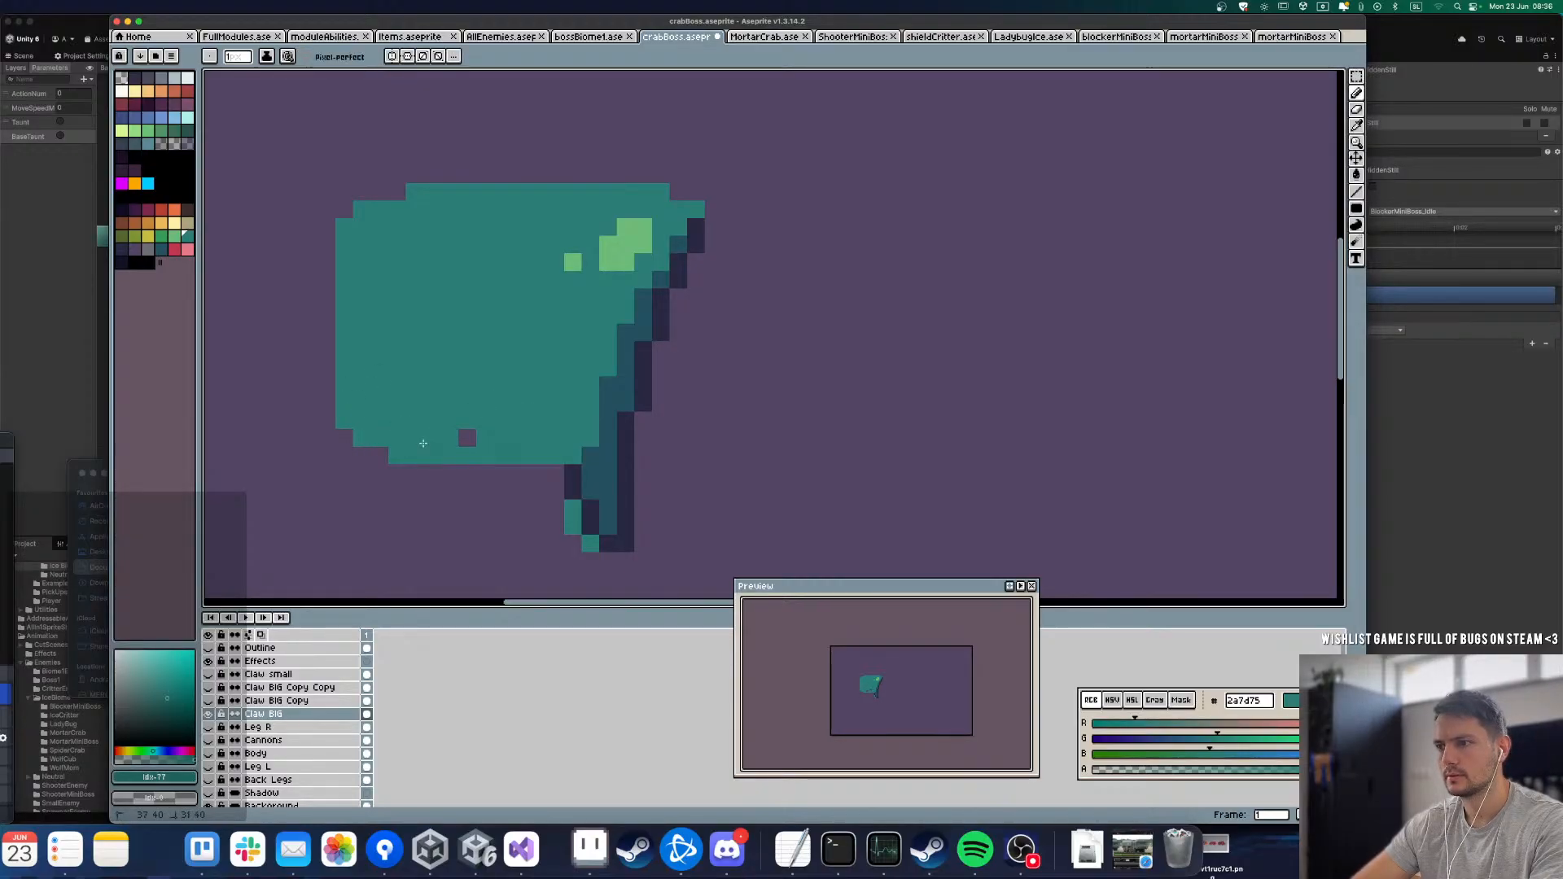
scroll(435, 388, "down", 2)
scroll(489, 456, "up", 1)
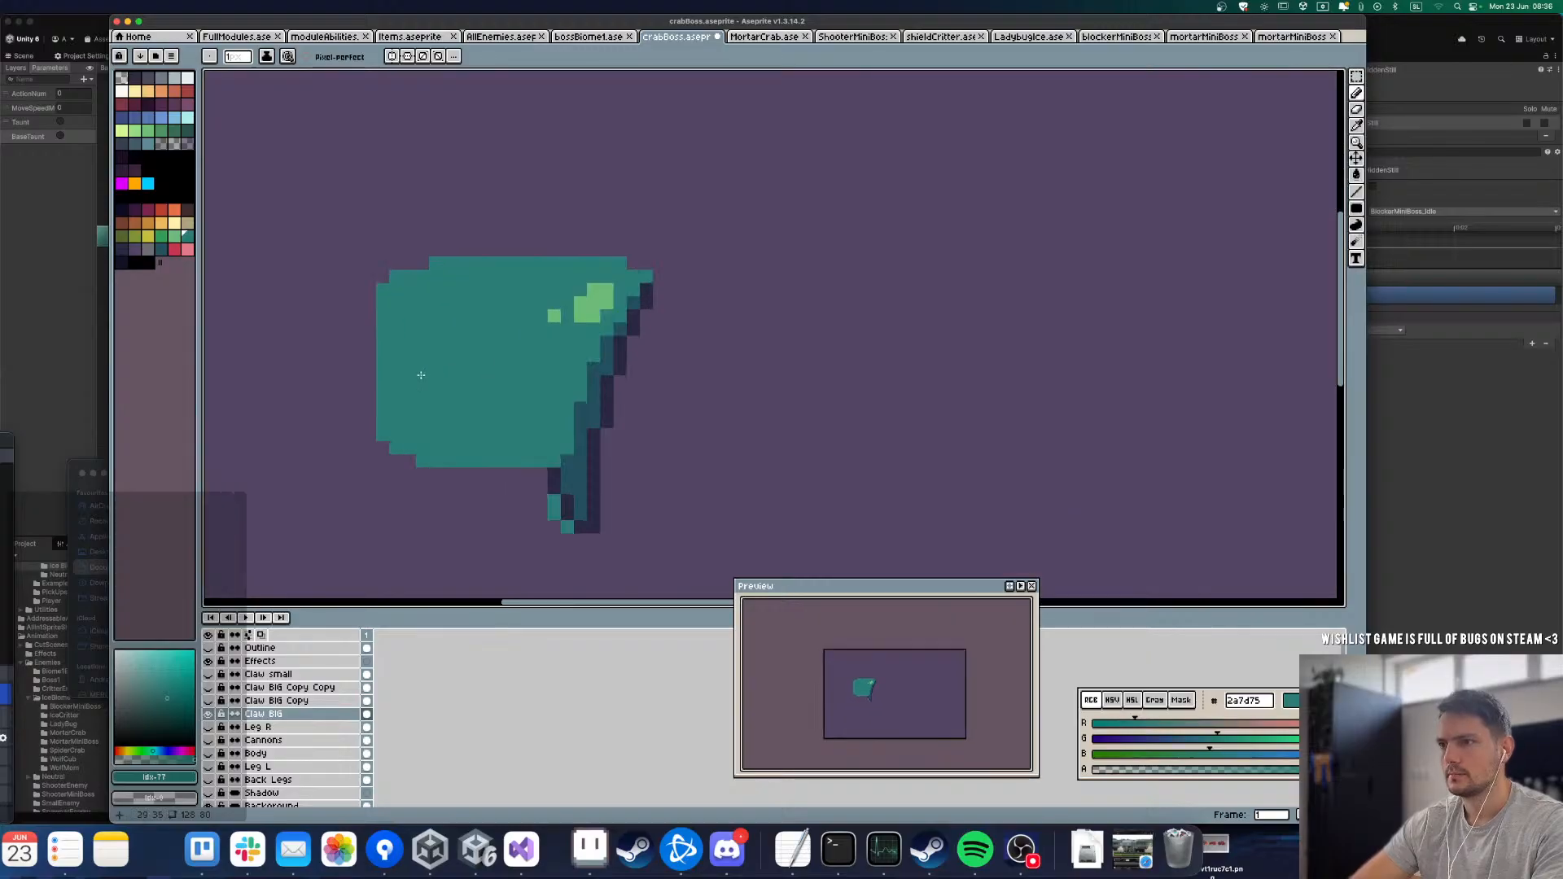
Step: Extend the teal base's rounded underside down to its lower-right tip, checking it against the Claw BIG Copy layer
left_click(208, 714)
left_click(208, 714)
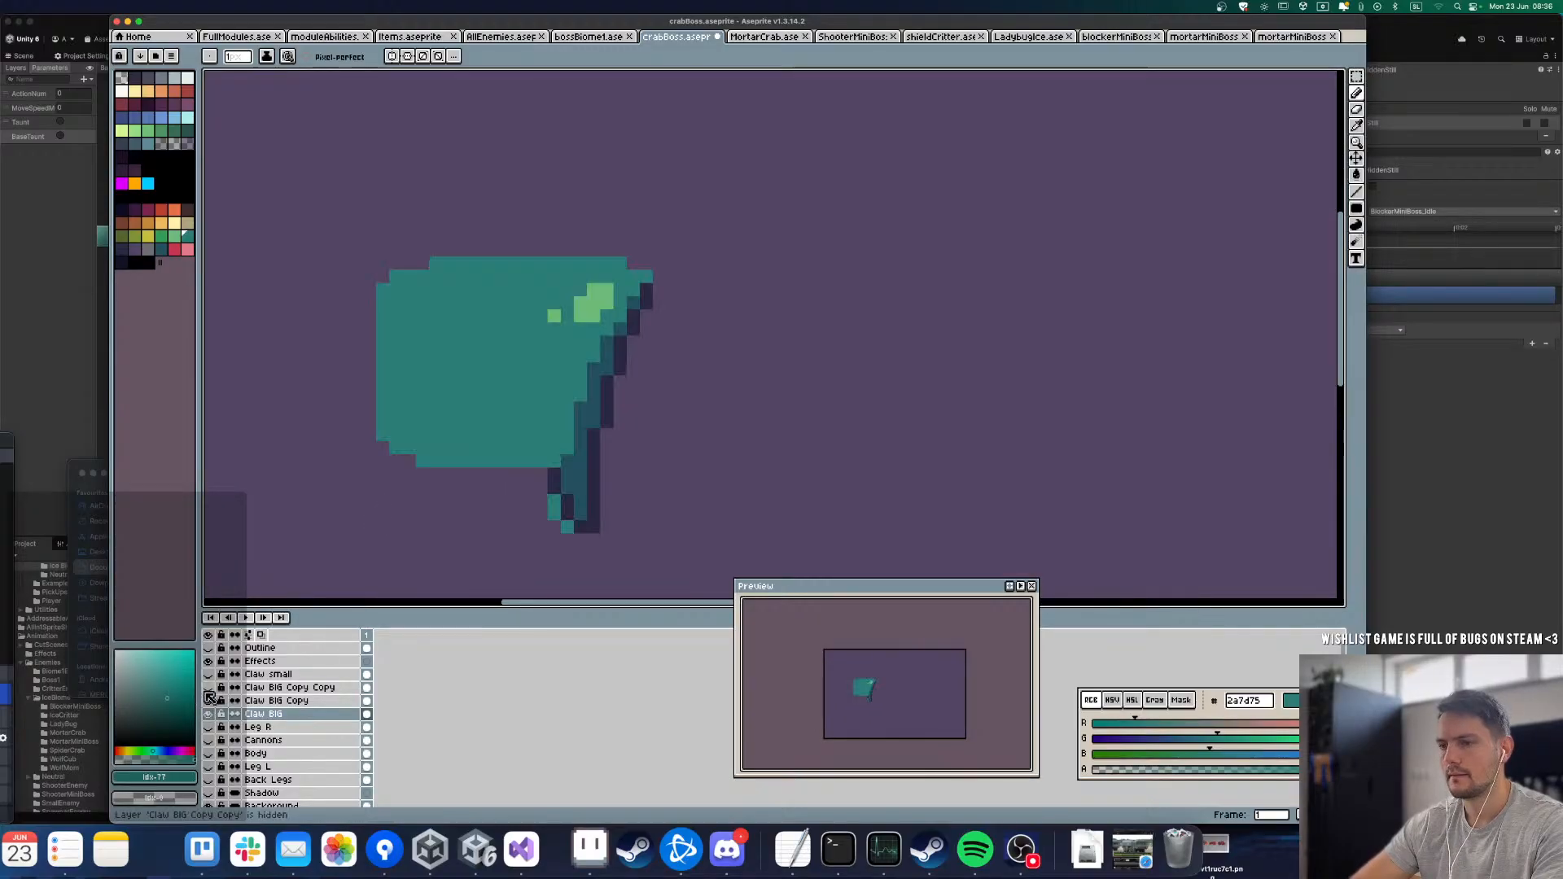
left_click(209, 701)
left_click(209, 701)
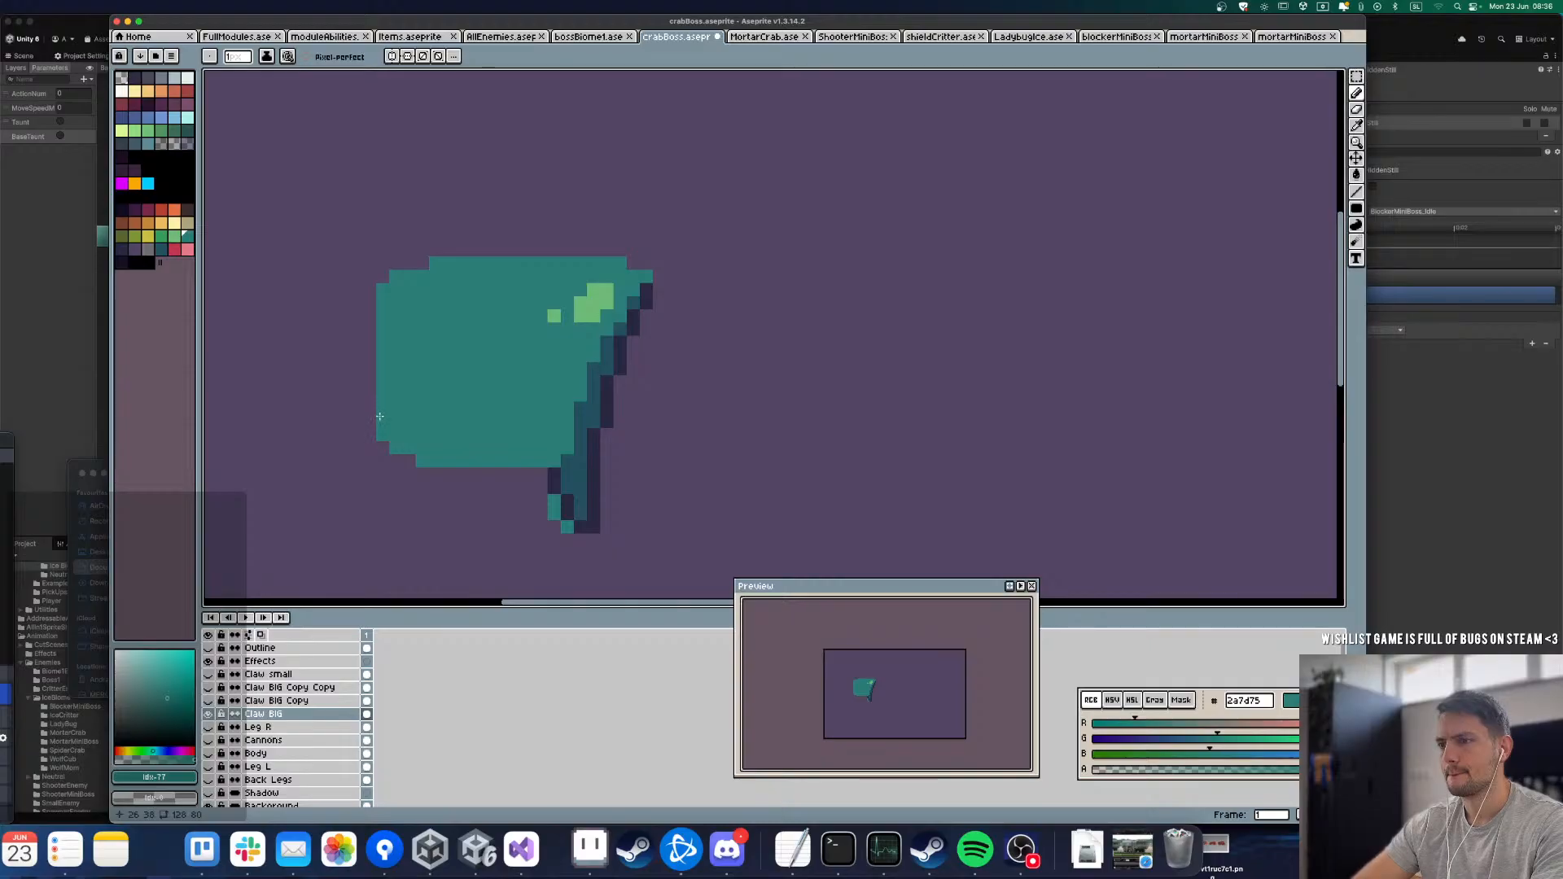
left_click_drag(424, 474, 543, 485)
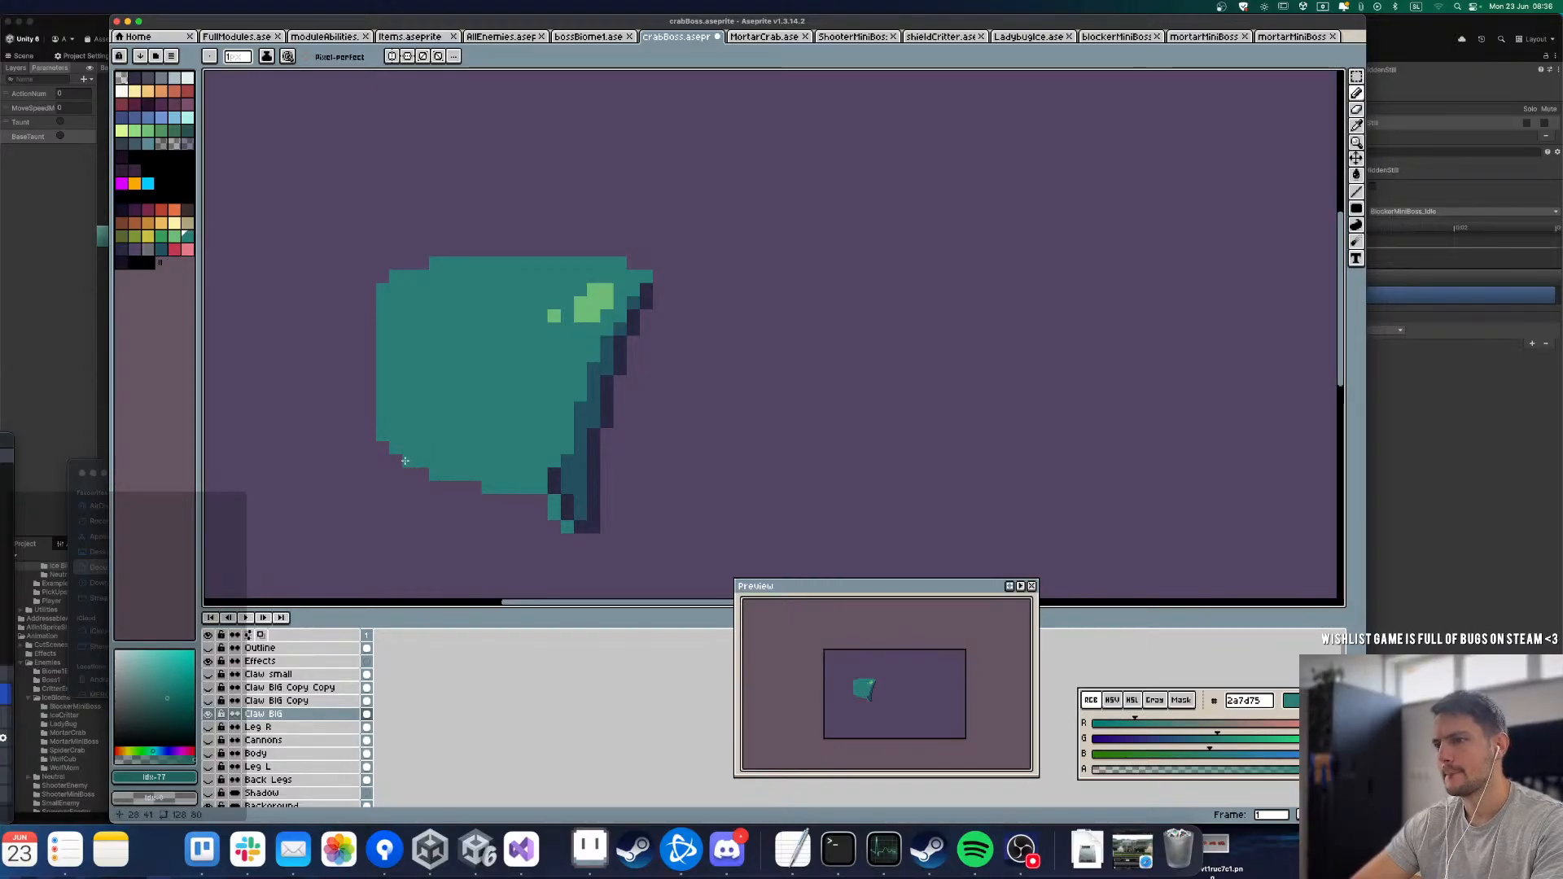
left_click(209, 700)
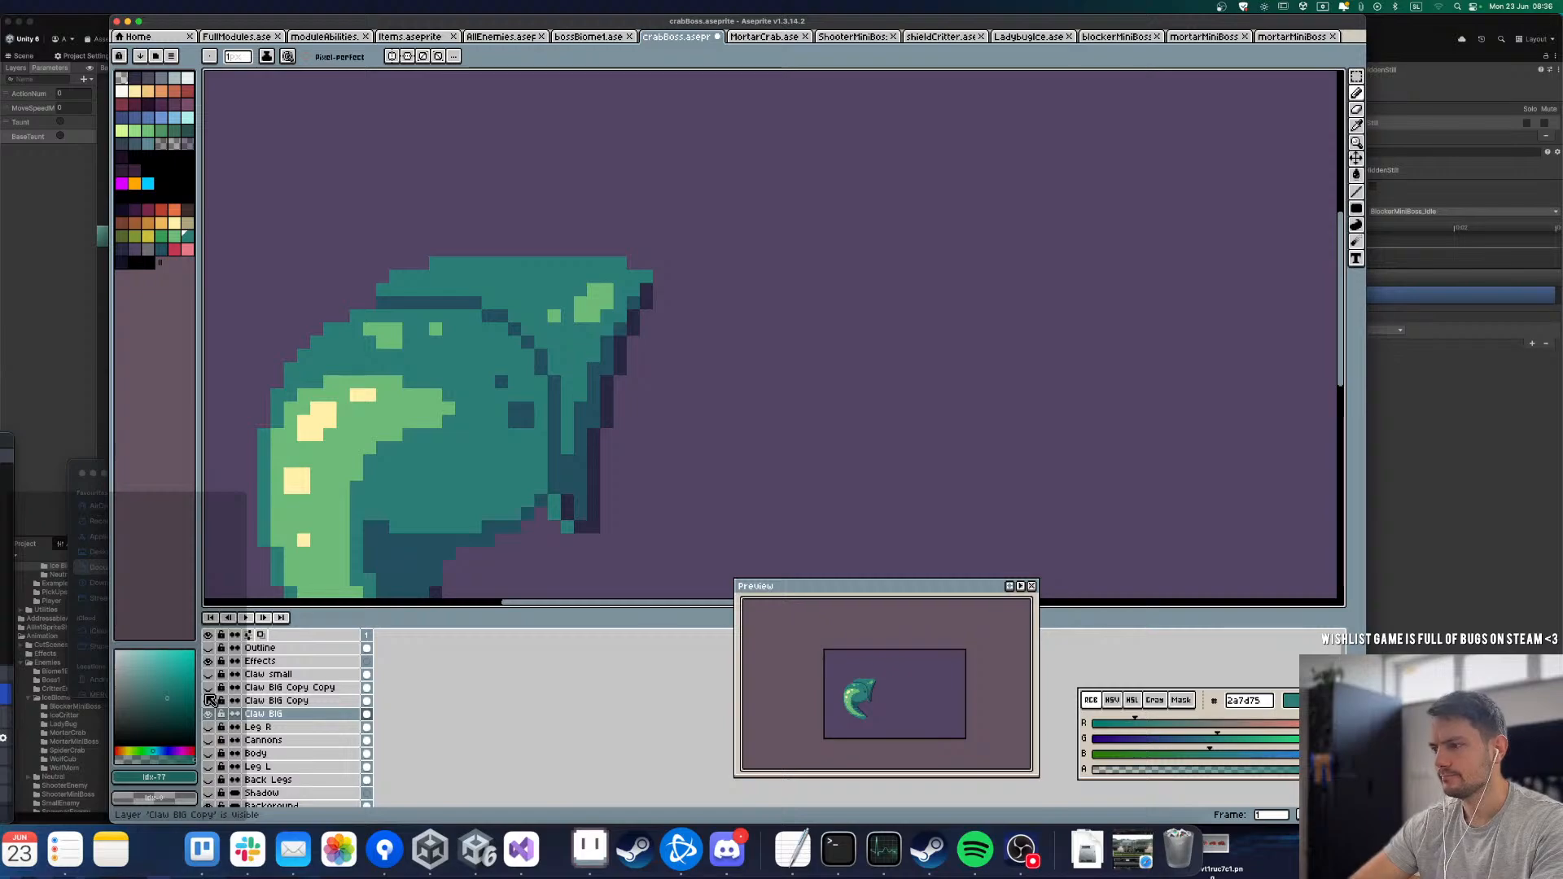
left_click(209, 700)
mouse_move(570, 527)
left_mouse_down()
mouse_move(426, 491)
mouse_move(387, 440)
mouse_move(399, 470)
mouse_move(502, 501)
mouse_move(463, 499)
mouse_move(551, 509)
mouse_move(469, 510)
left_mouse_up()
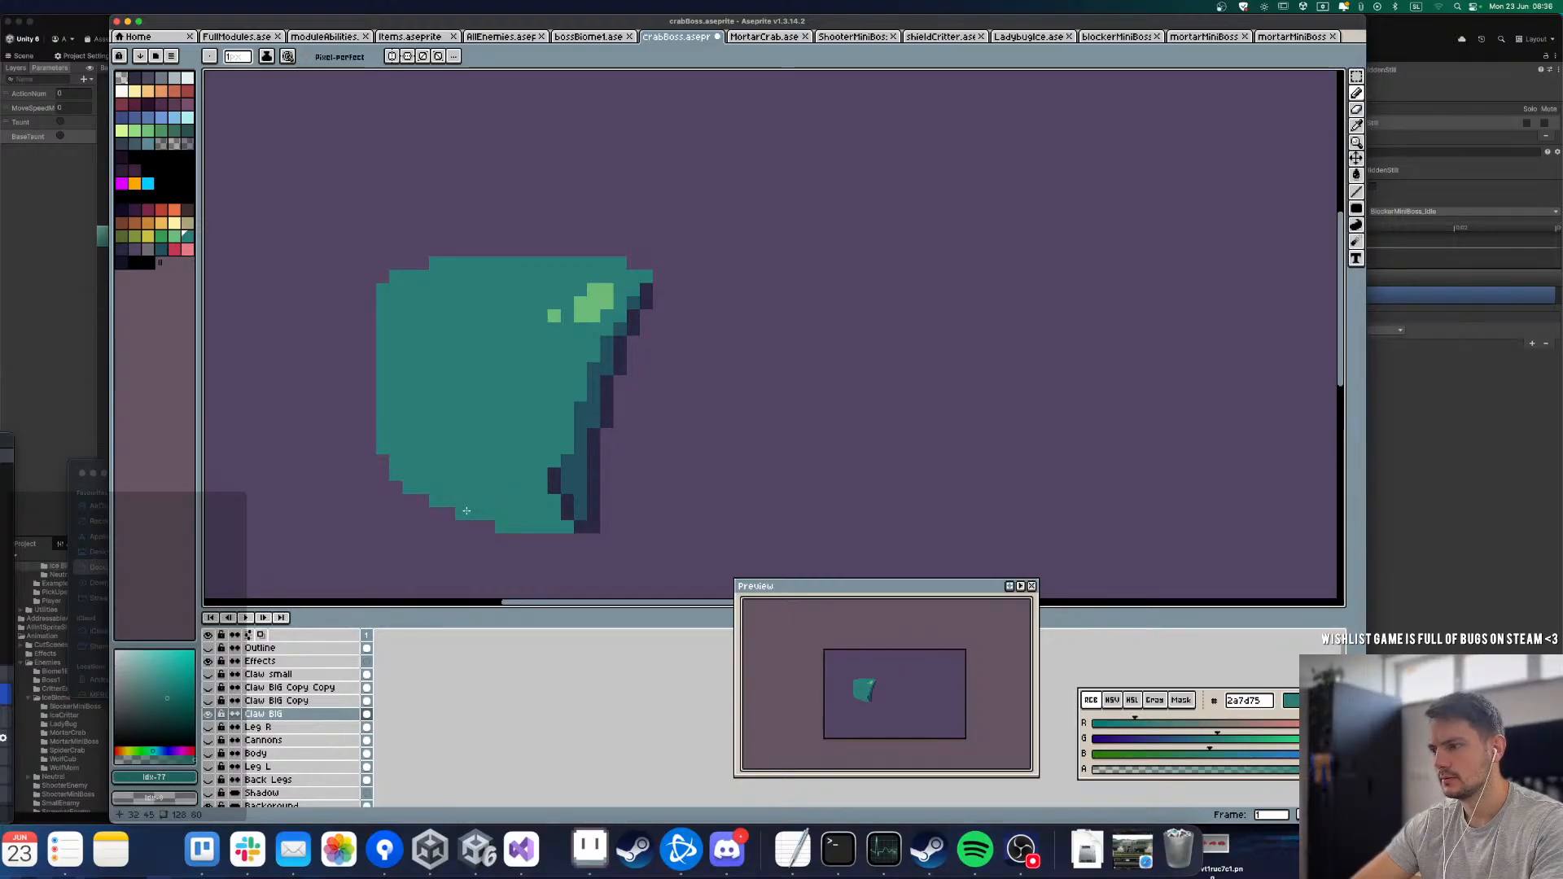
Step: Check the base against the Claw BIG Copy layer and add a column of teal pixels to bulge its left edge
left_click(208, 701)
left_click(208, 701)
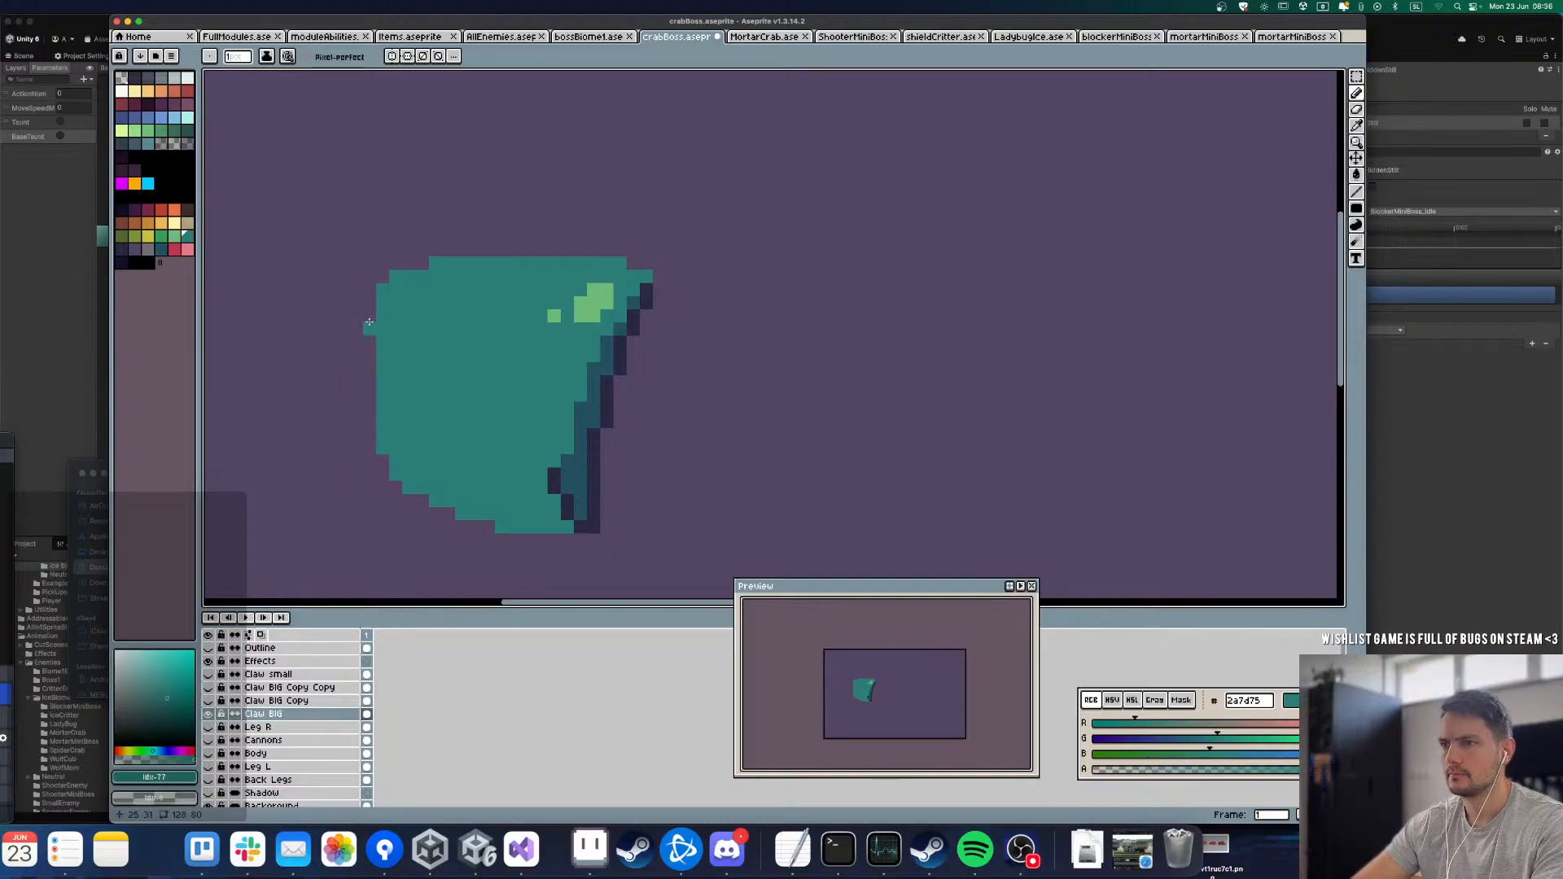
left_click_drag(371, 329, 371, 404)
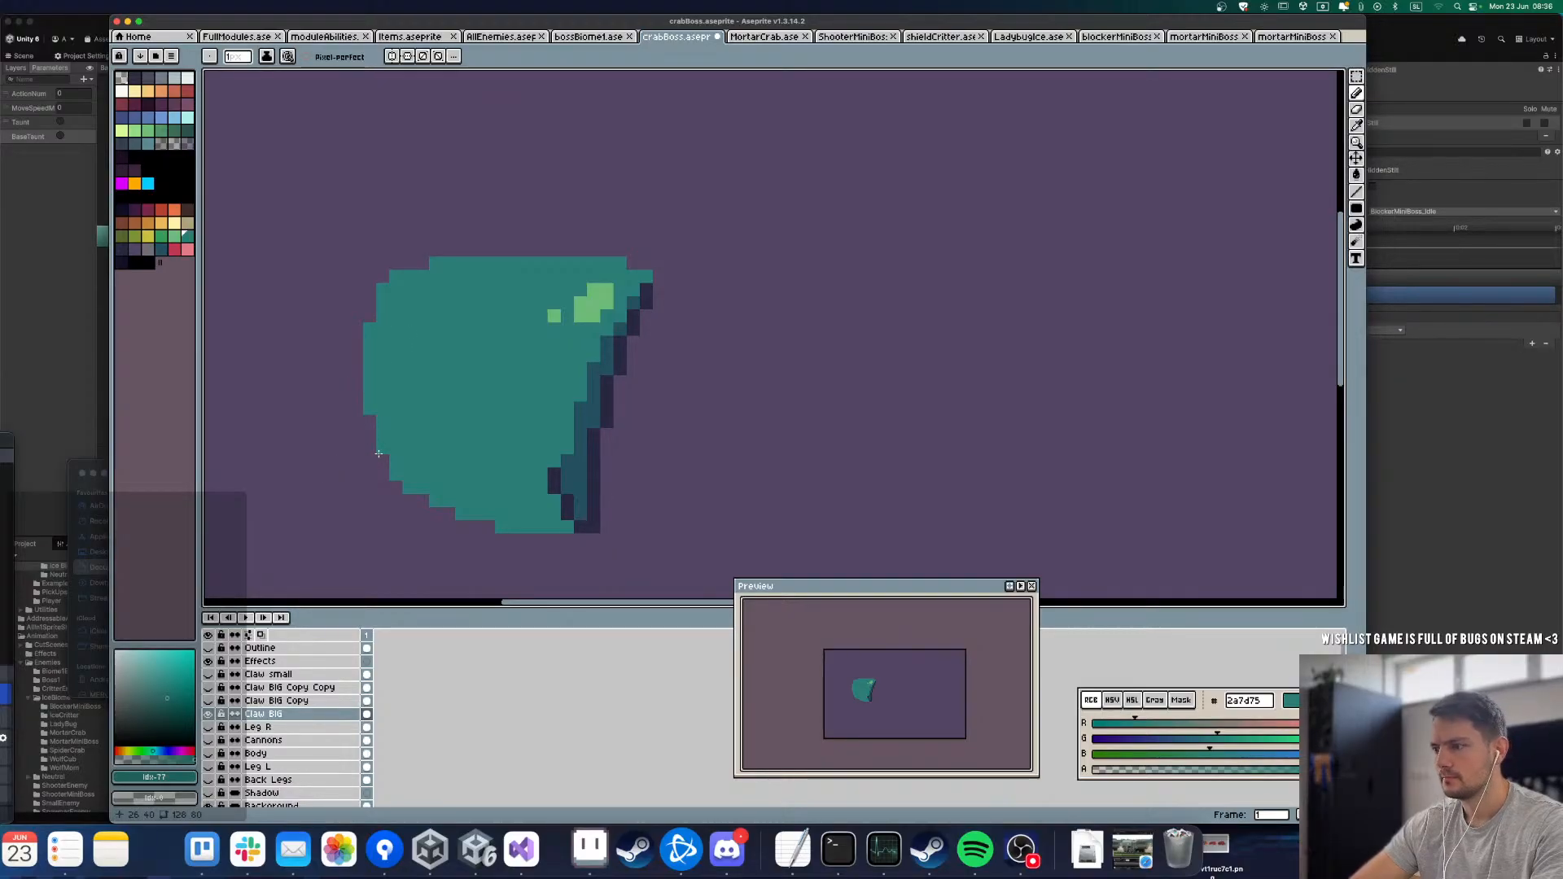
Step: Toggle the Claw BIG Copy and Claw BIG Copy Copy layers to examine how the curved claw and pincer cover the filled base
left_click(209, 701)
left_click(209, 703)
left_click(210, 703)
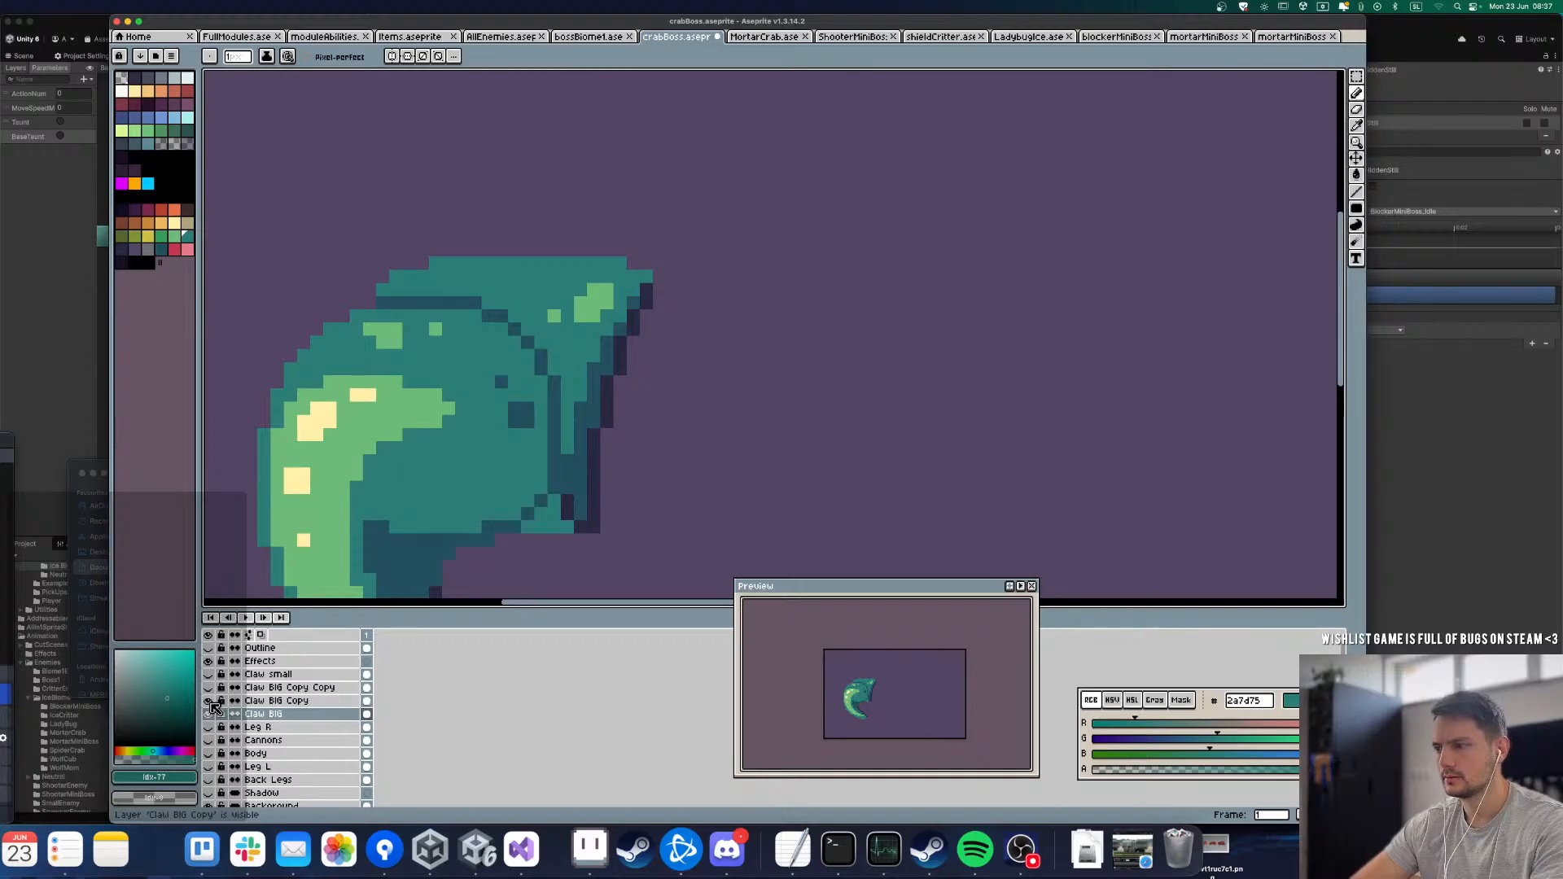
left_click(210, 704)
left_click(210, 703)
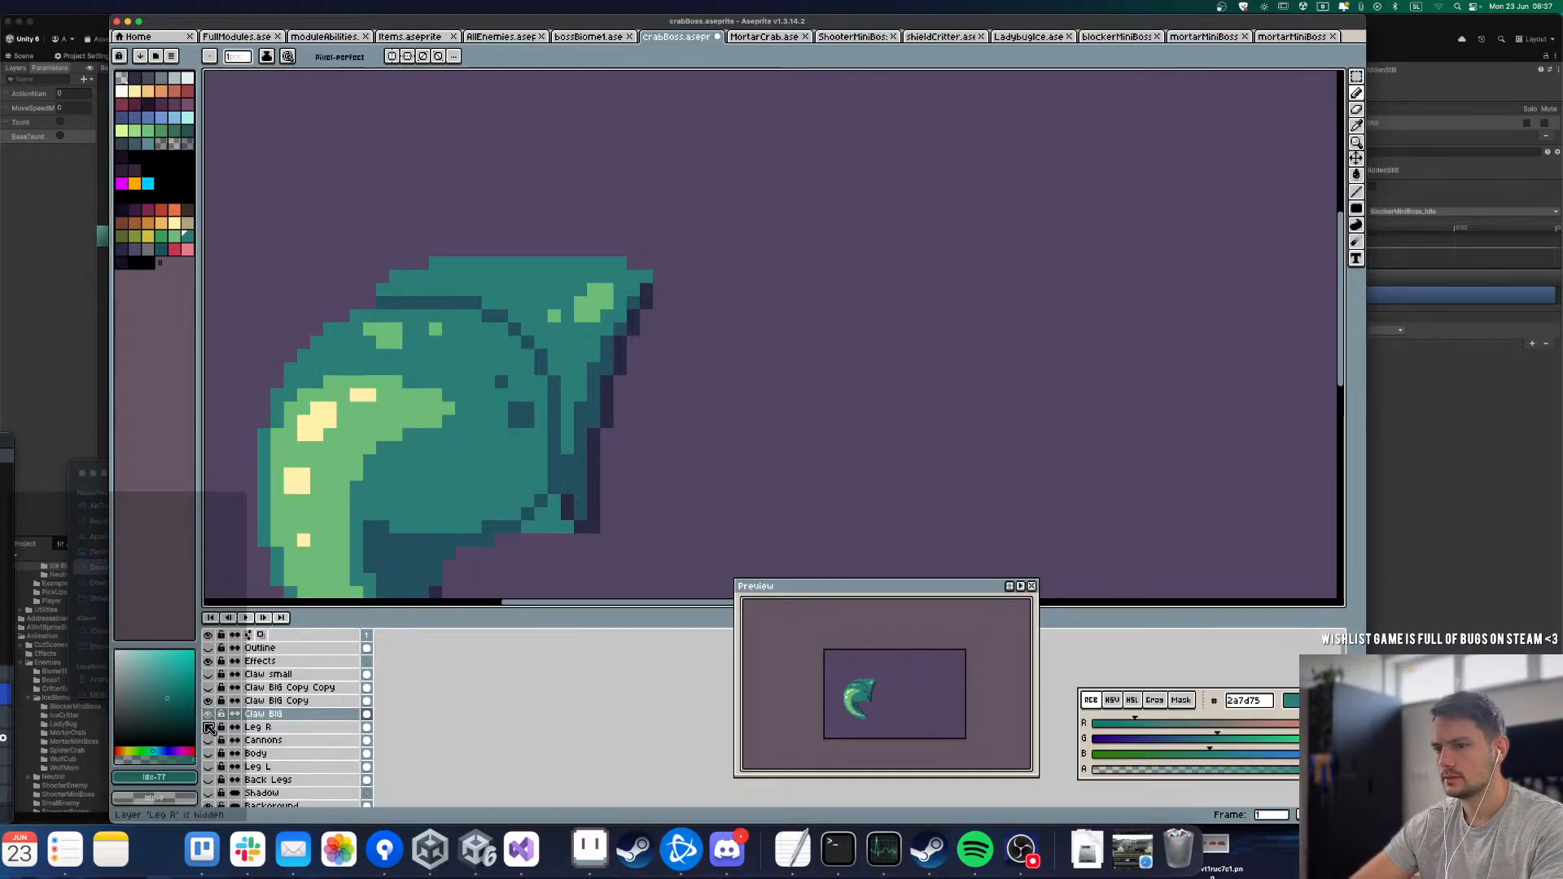
left_click(208, 689)
left_click(209, 691)
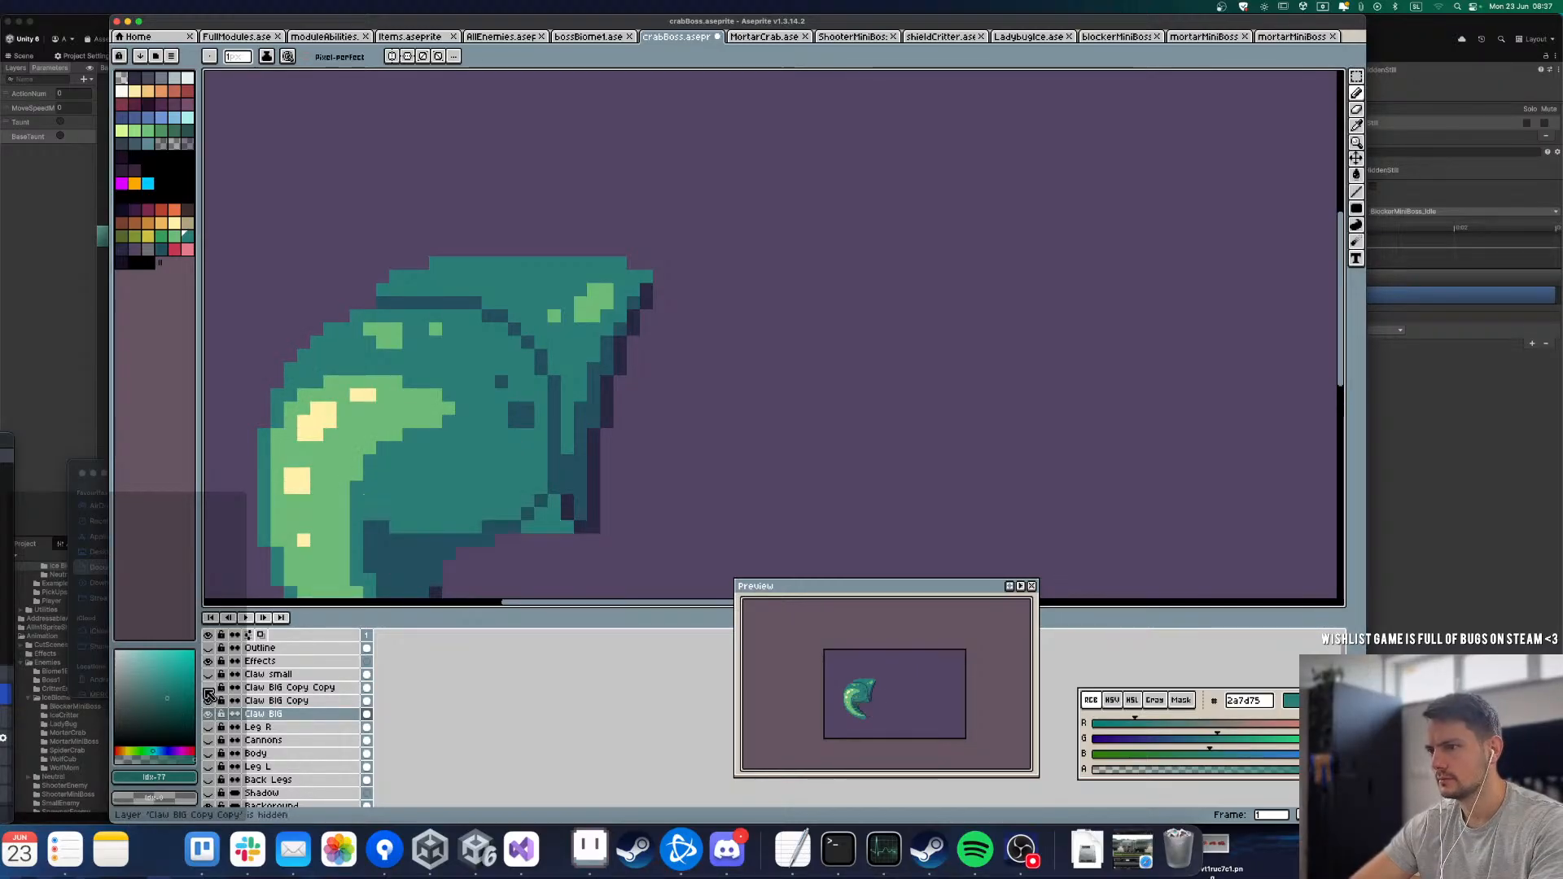
left_click(211, 689)
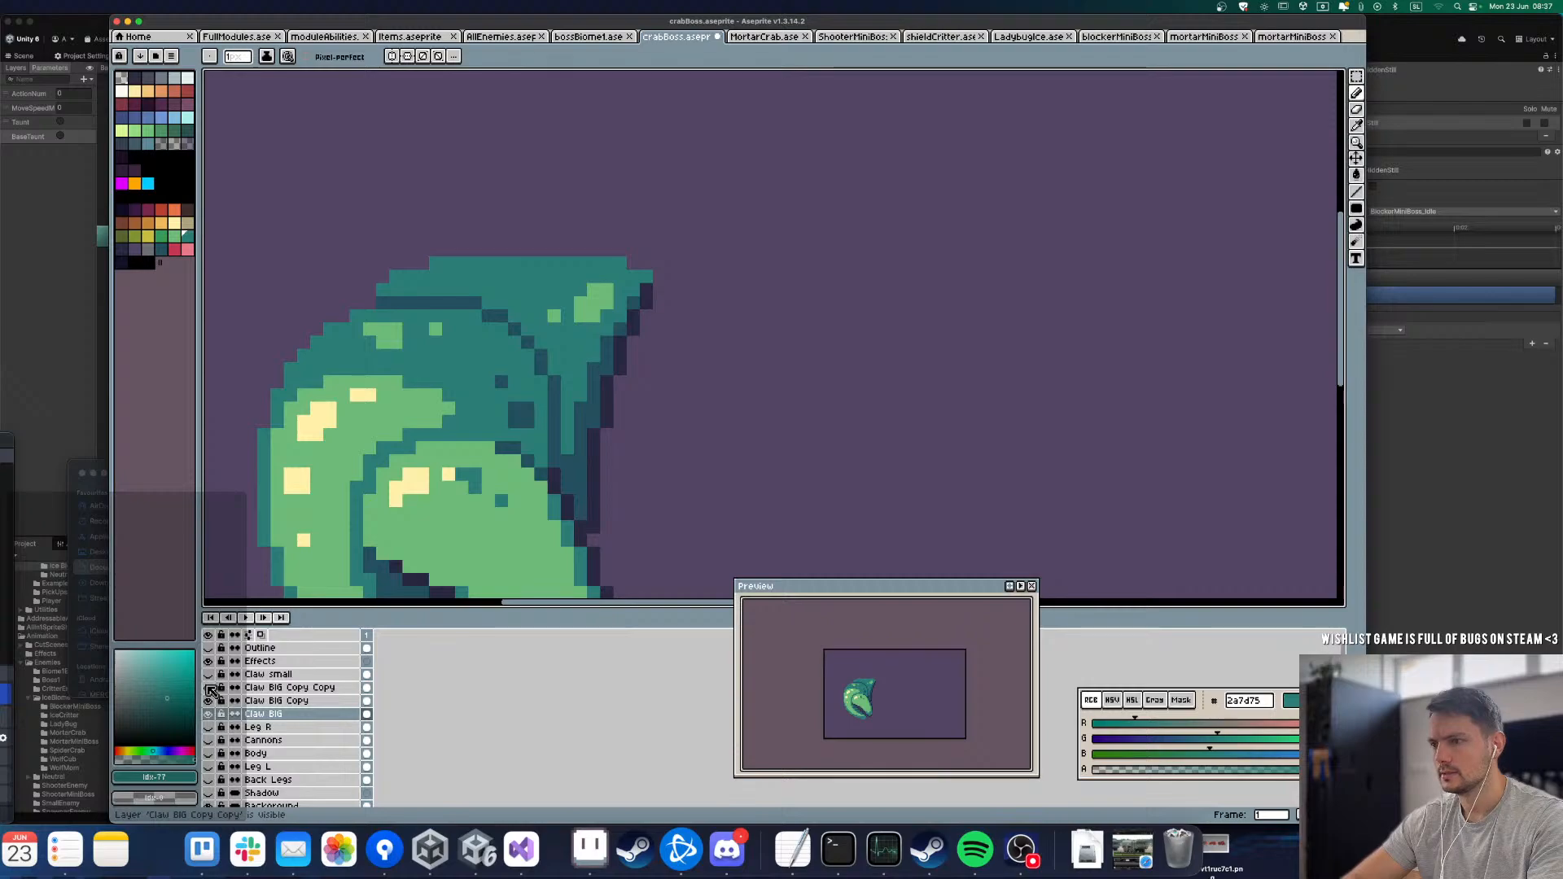
left_click(210, 689)
left_click(209, 701)
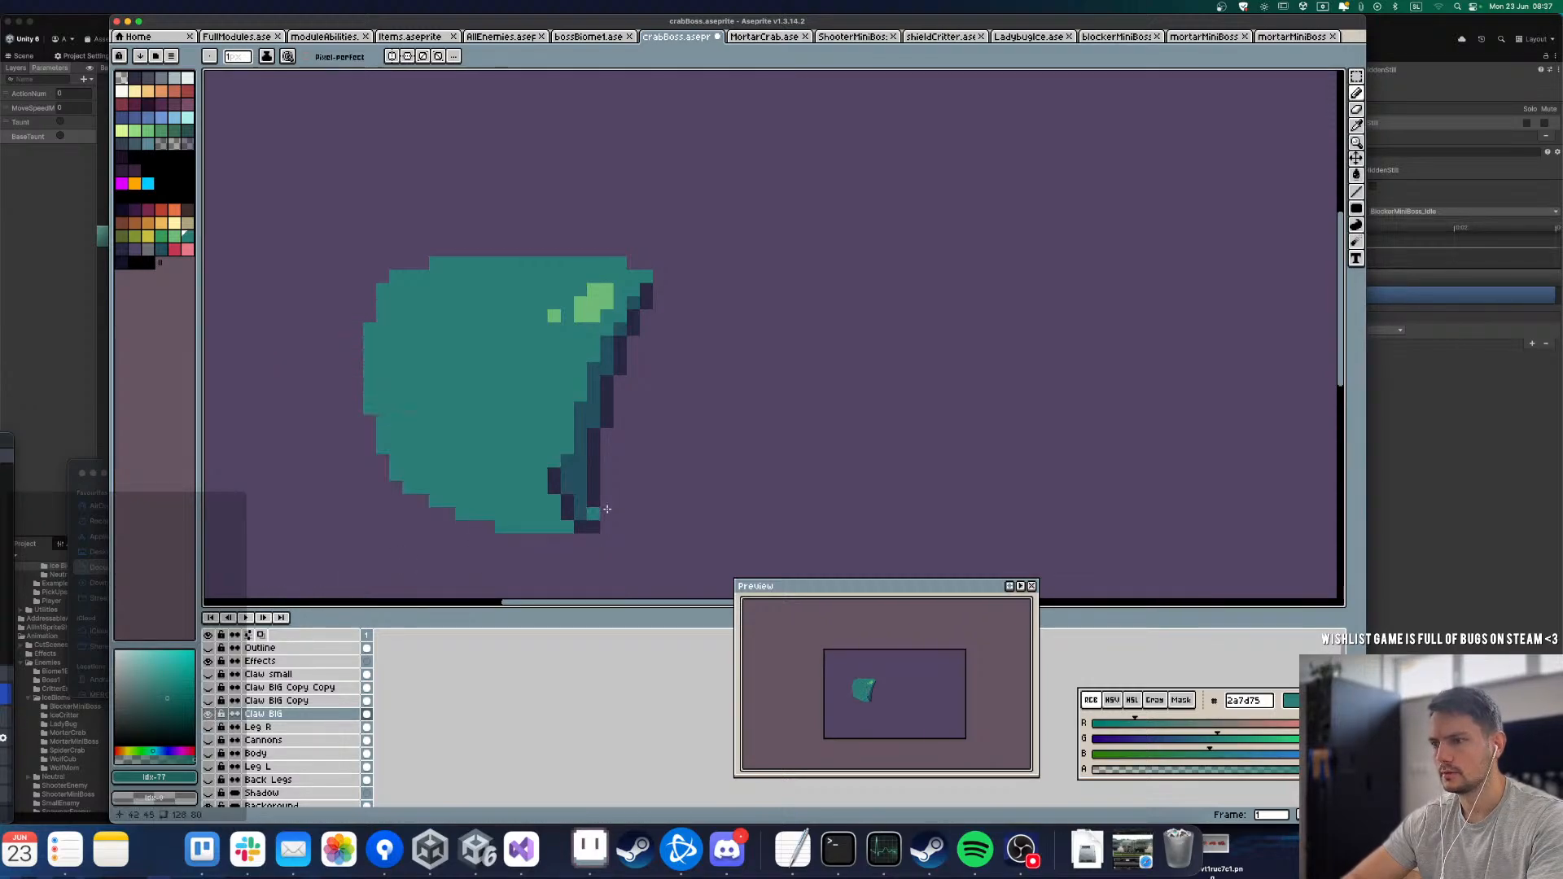
Step: Shade the underside of the claw's base segment in dark teal 24505f, outlining a stepped upper boundary and filling the area below it
left_click(589, 457, "alt")
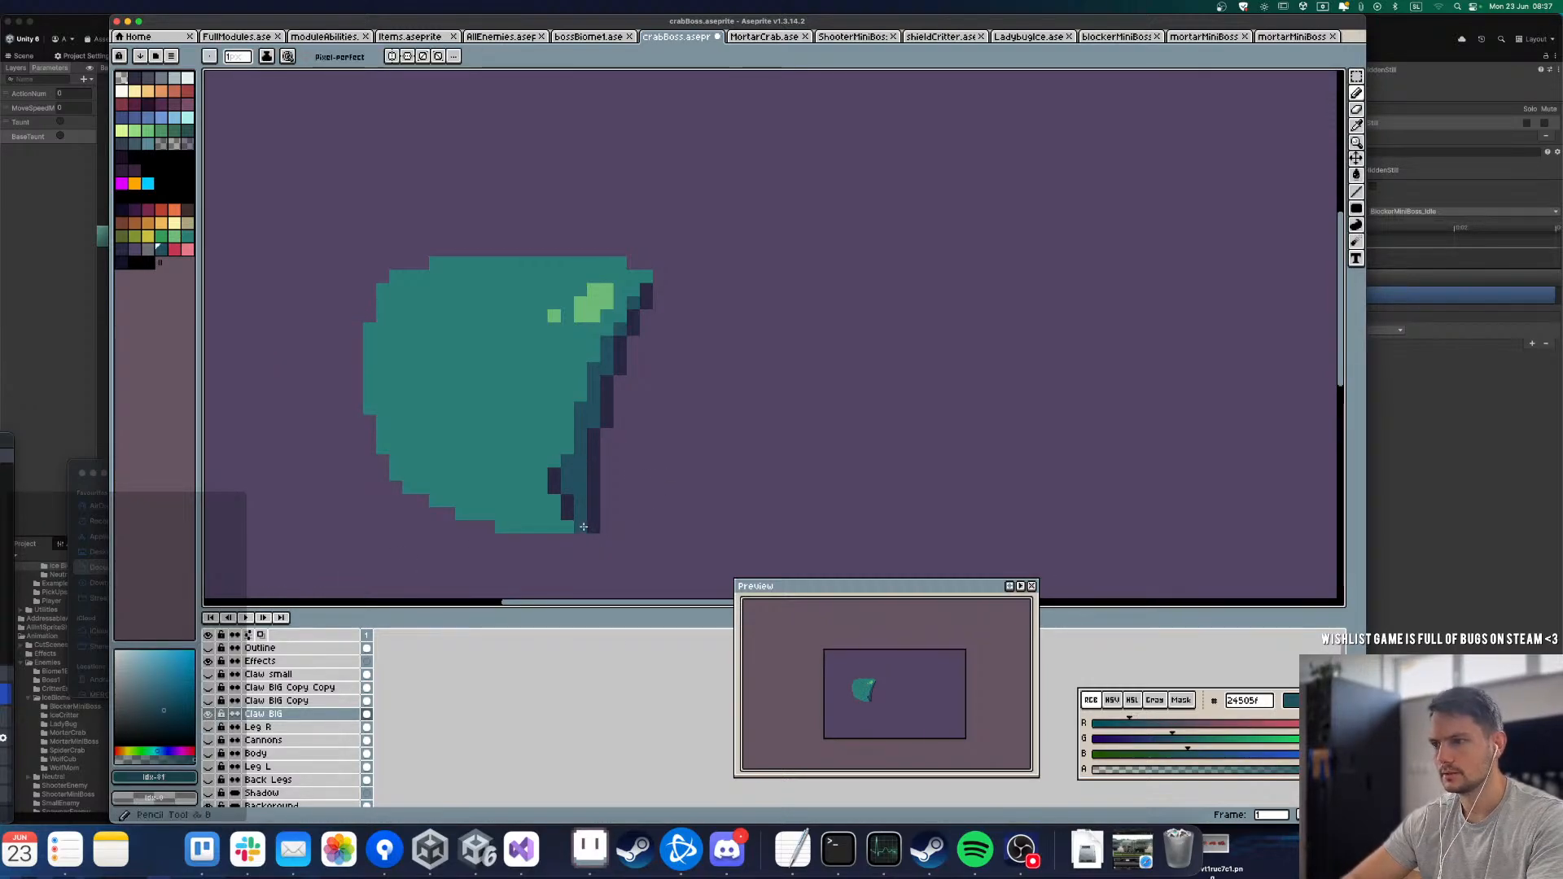
left_click_drag(549, 461, 414, 454)
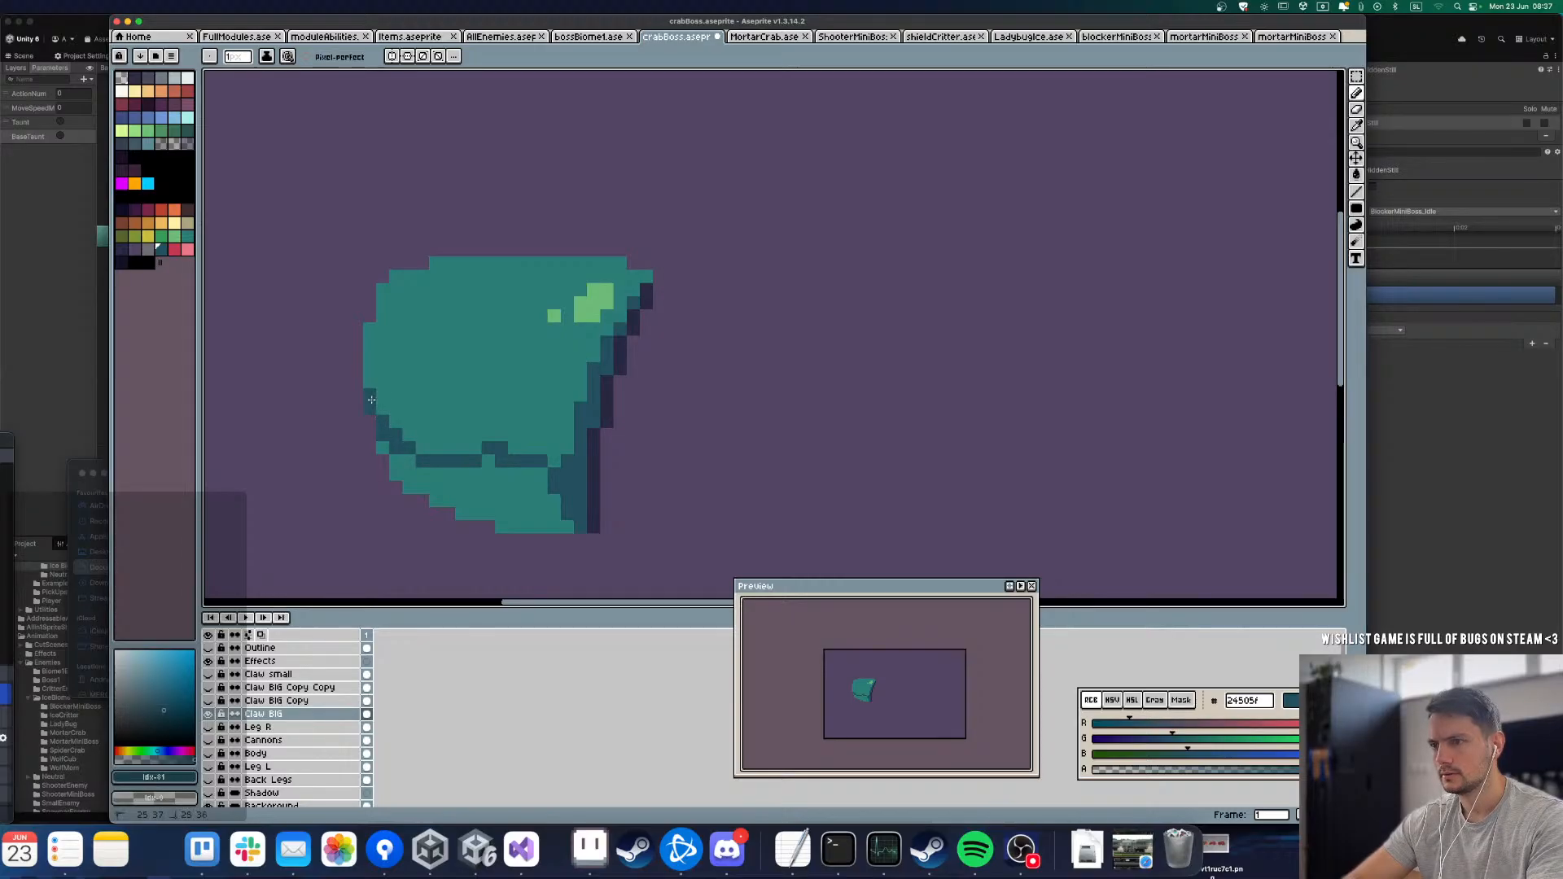
mouse_move(411, 447)
left_mouse_down()
mouse_move(550, 449)
mouse_move(572, 432)
left_mouse_up()
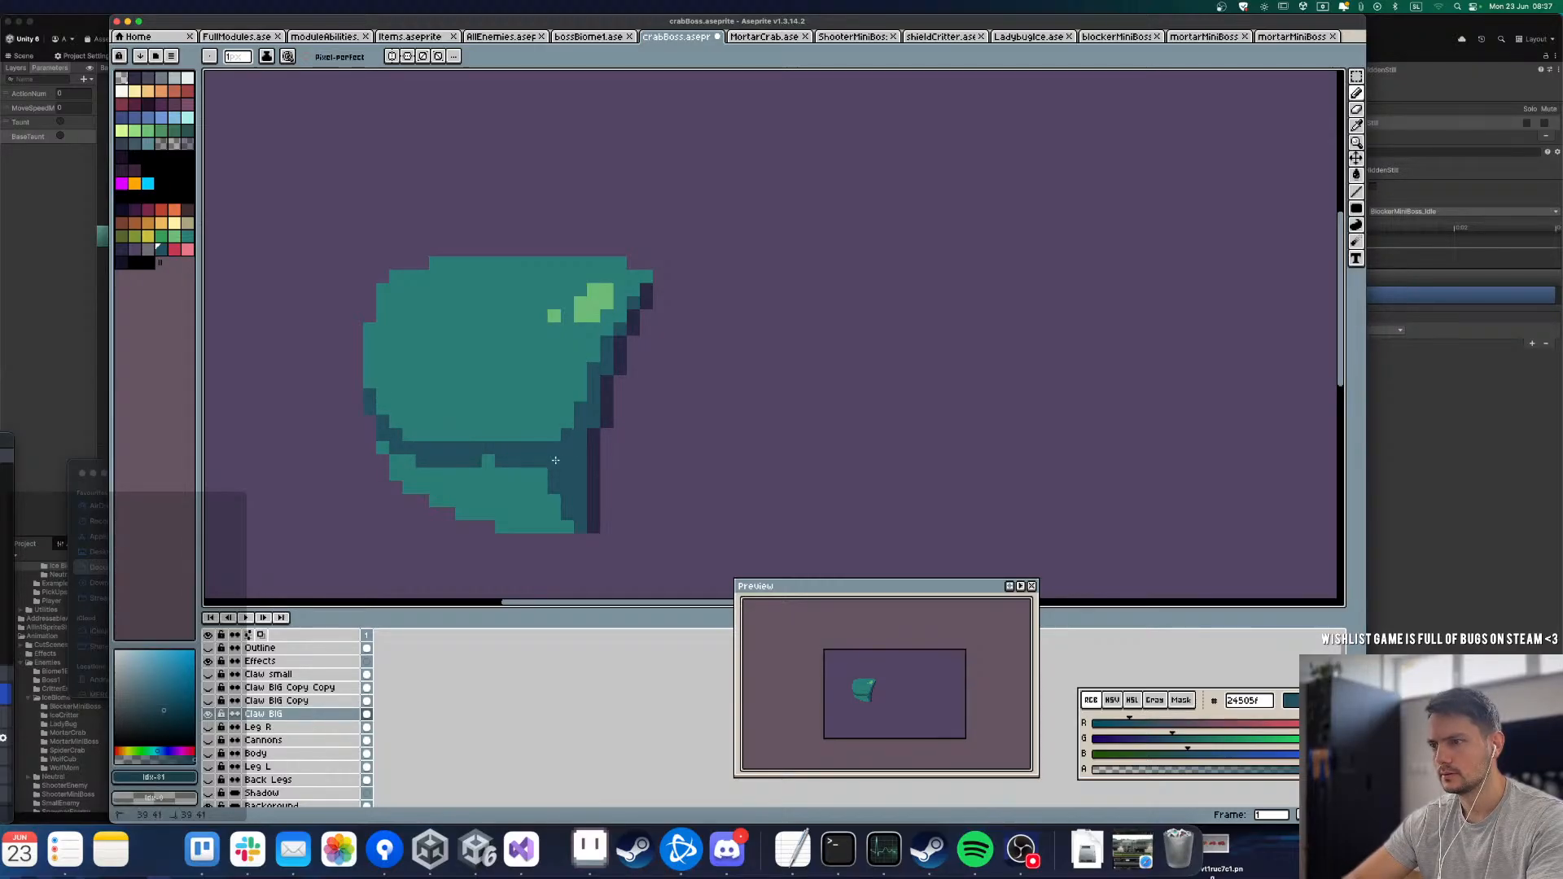
left_click(384, 447)
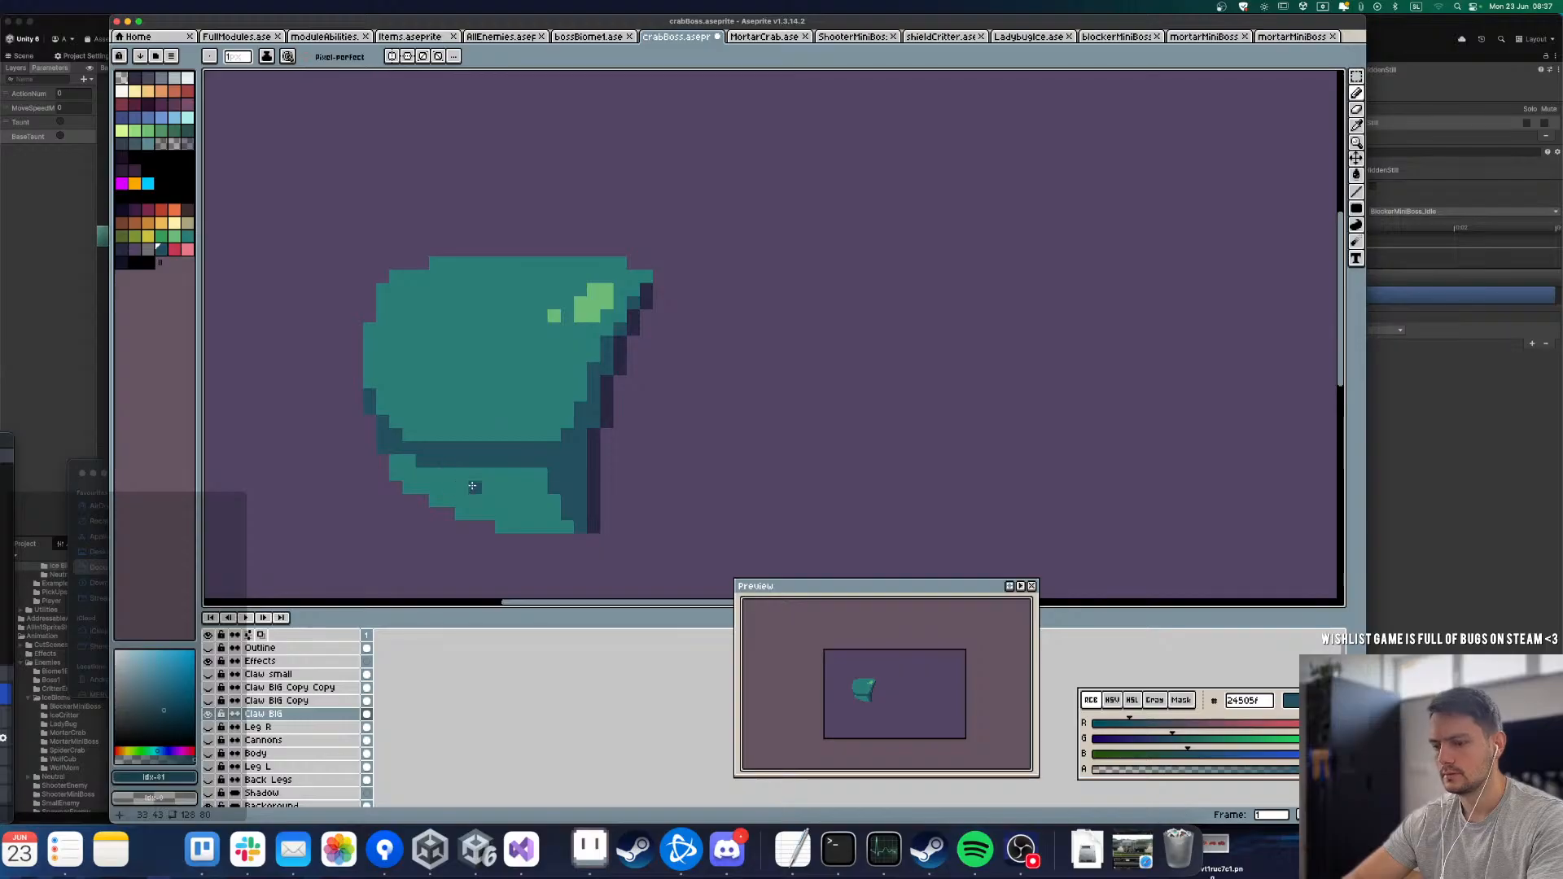
key("g")
left_click(473, 486)
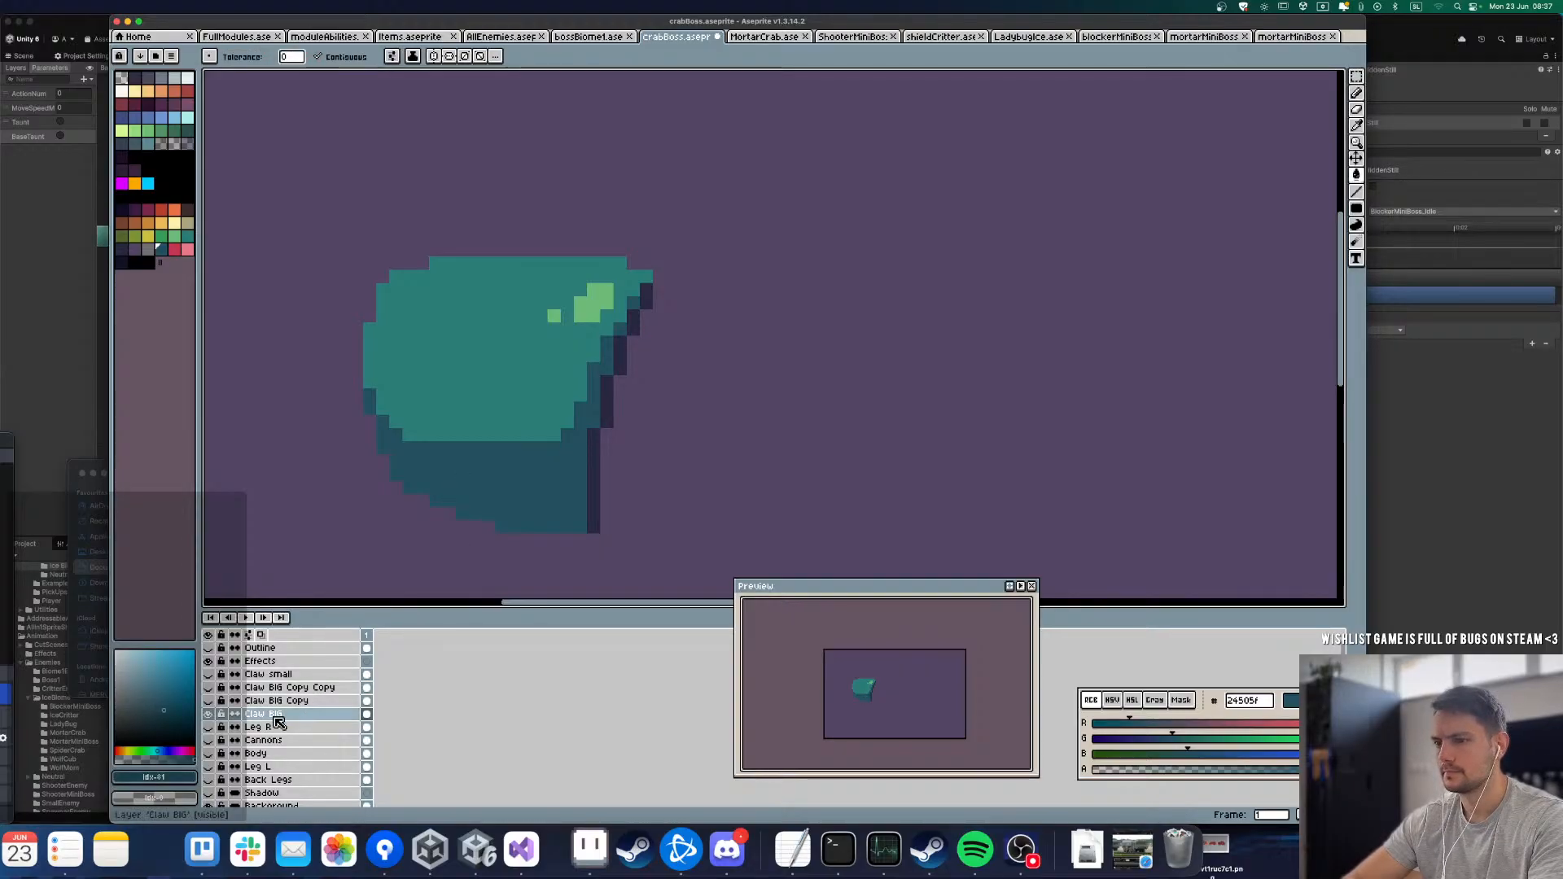
Step: Show the Claw BIG Copy and Claw BIG Copy Copy layers together with the shaded base
left_click(208, 727)
left_click(210, 728)
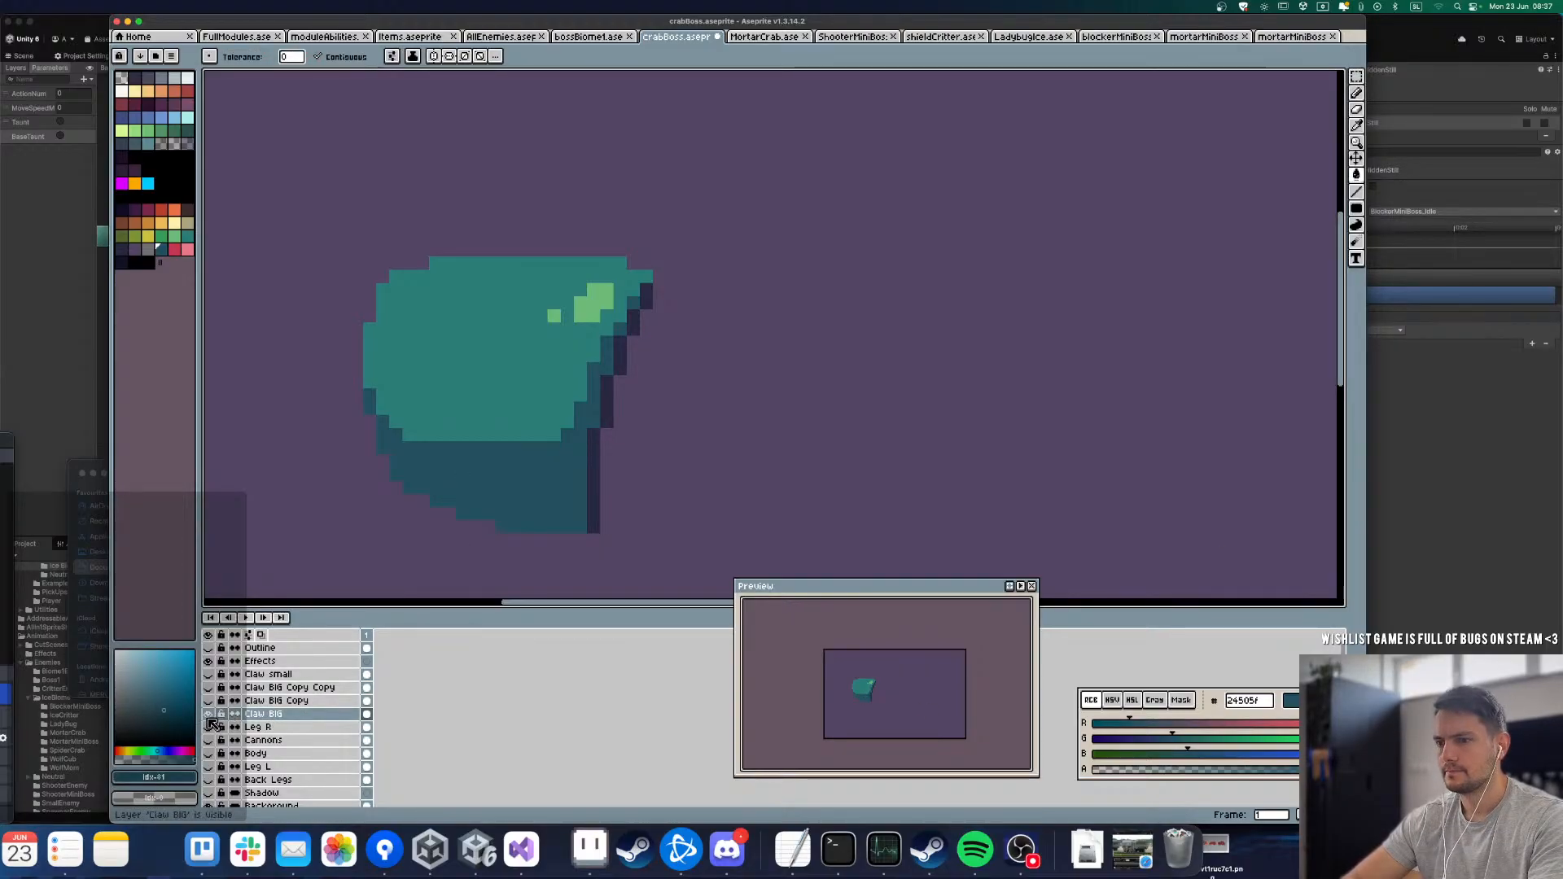
left_click(209, 700)
left_click(209, 701)
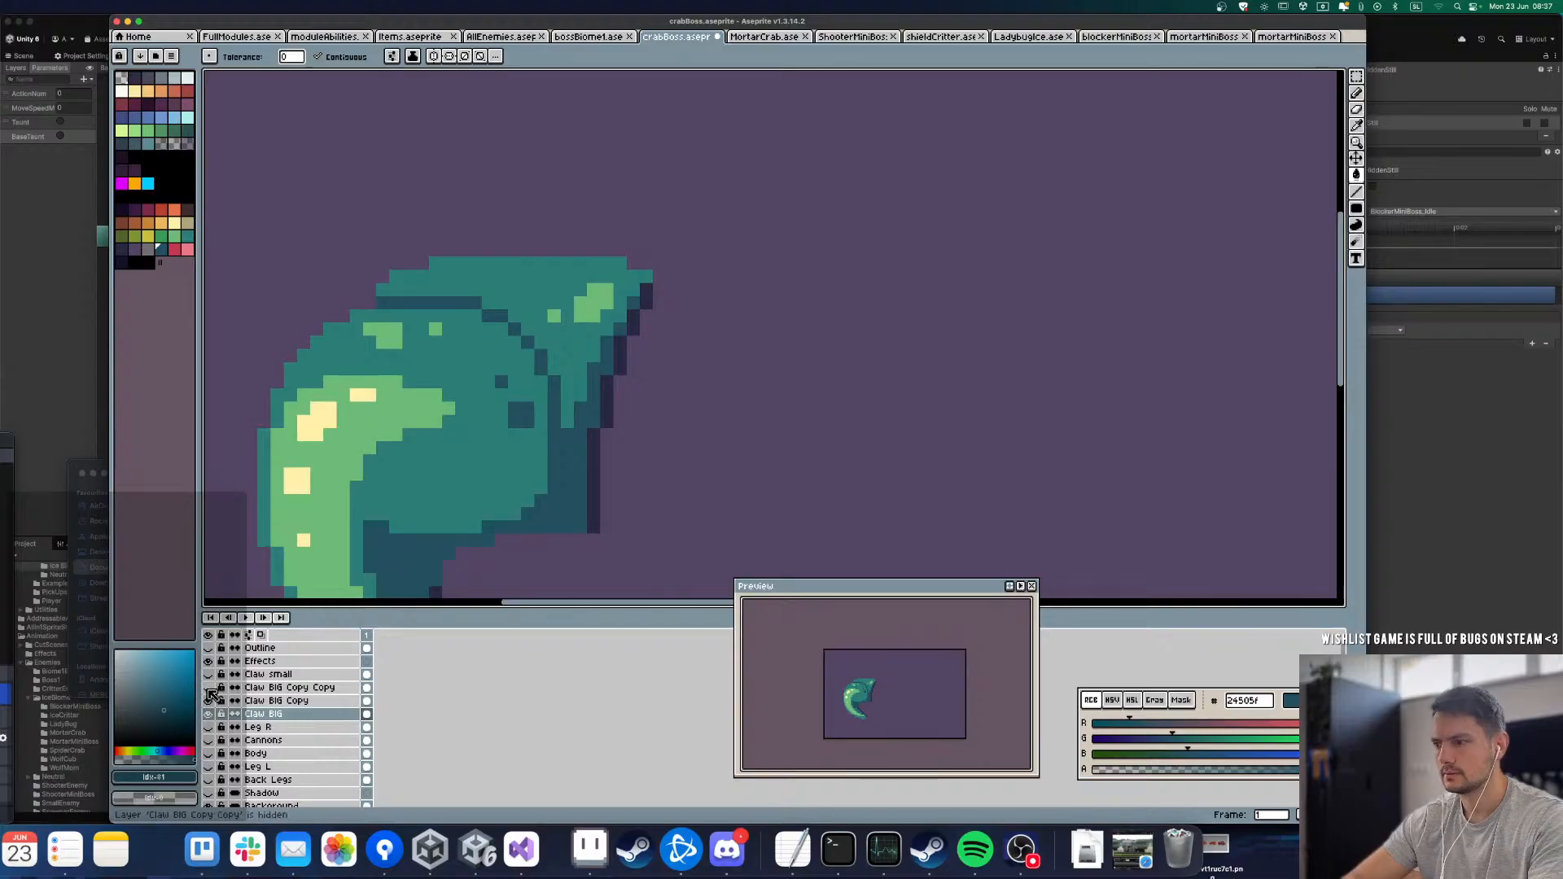
left_click(208, 688)
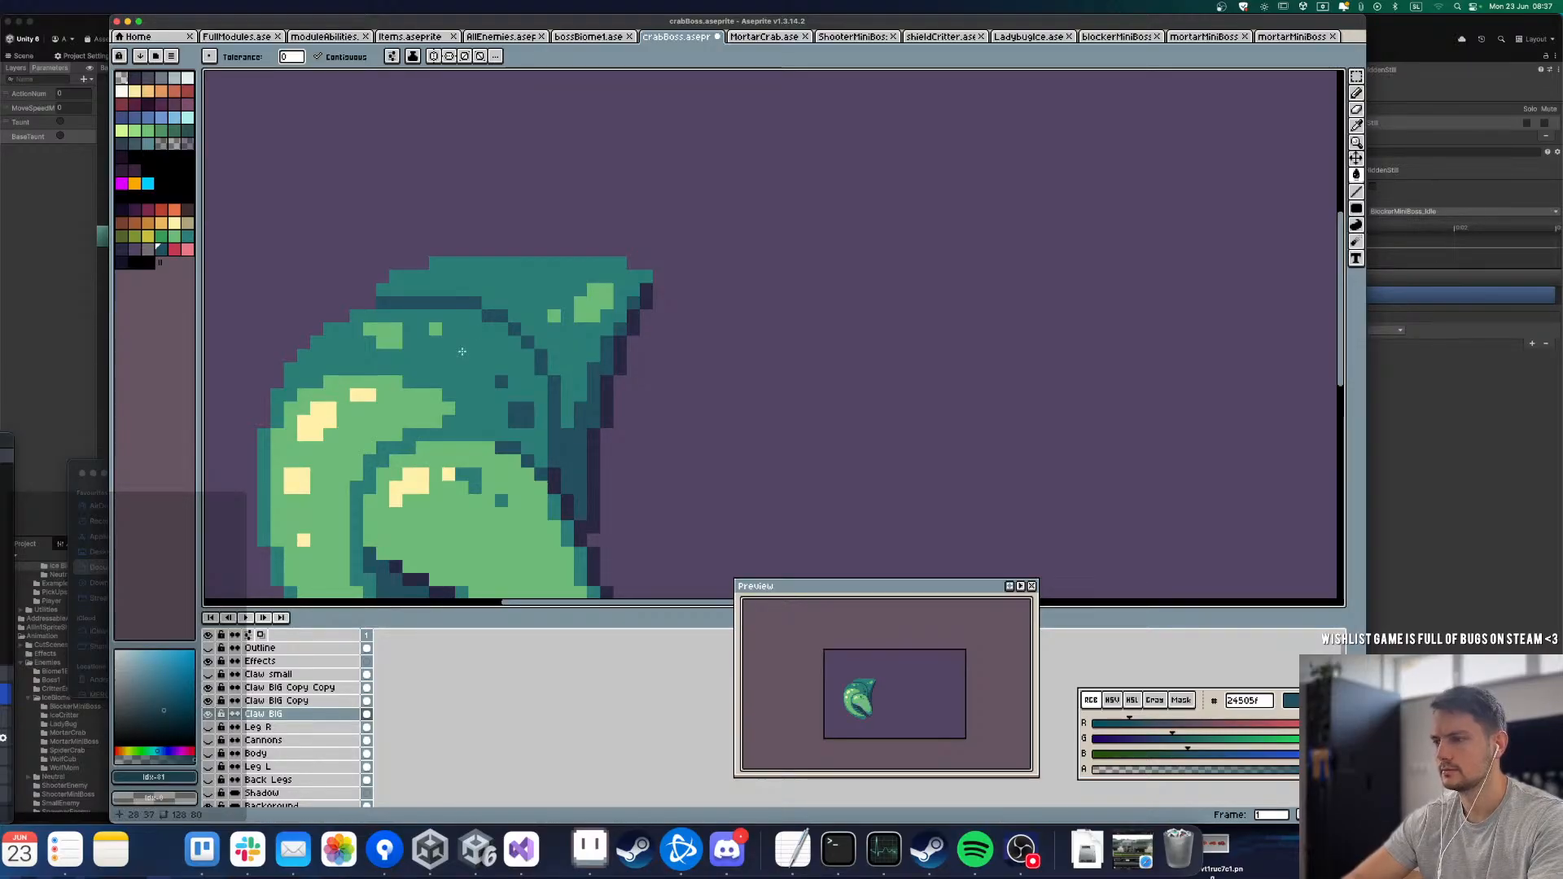
scroll(489, 307, "down", 9)
Step: Group the Claw BIG, Claw BIG Copy and Claw BIG Copy Copy layers and name the group Claw BIG
left_click(280, 712)
left_click_drag(282, 715, 285, 688)
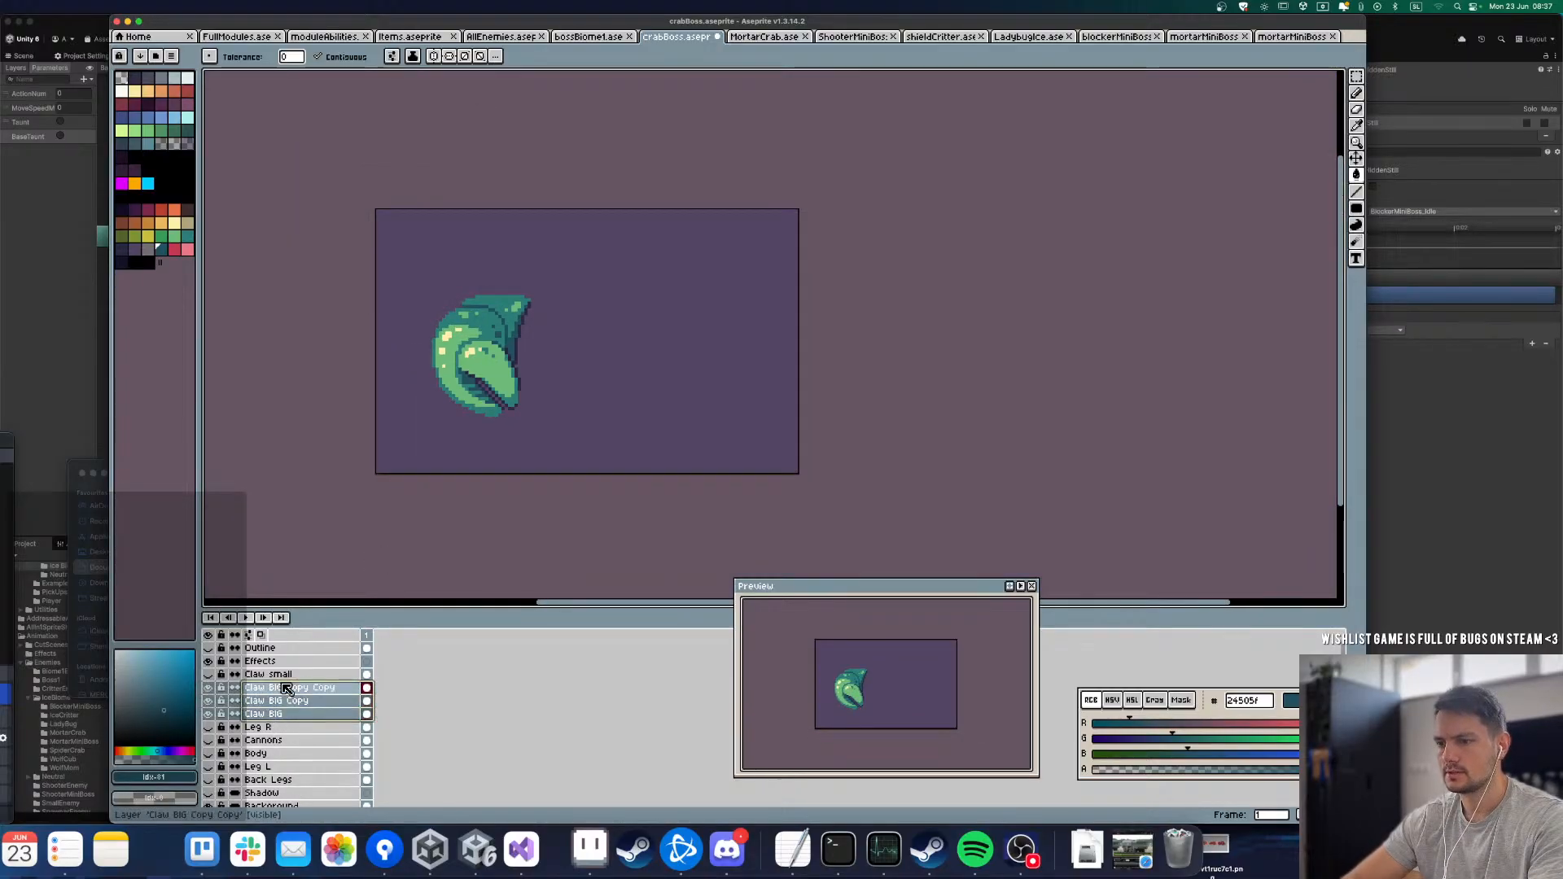
right_click(293, 688)
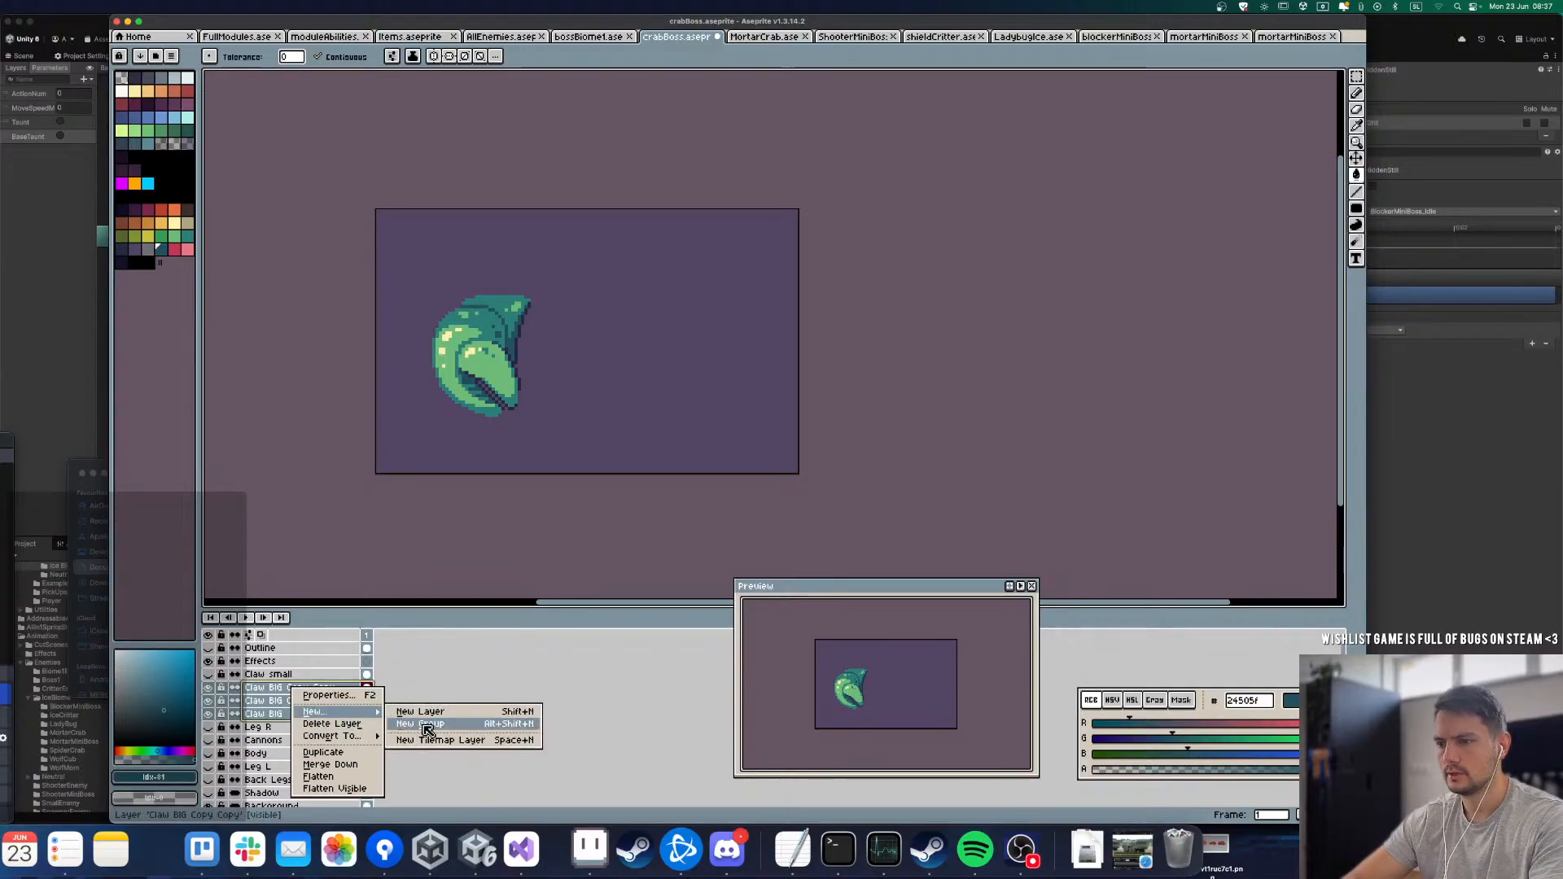
left_click(424, 730)
double_click(273, 689)
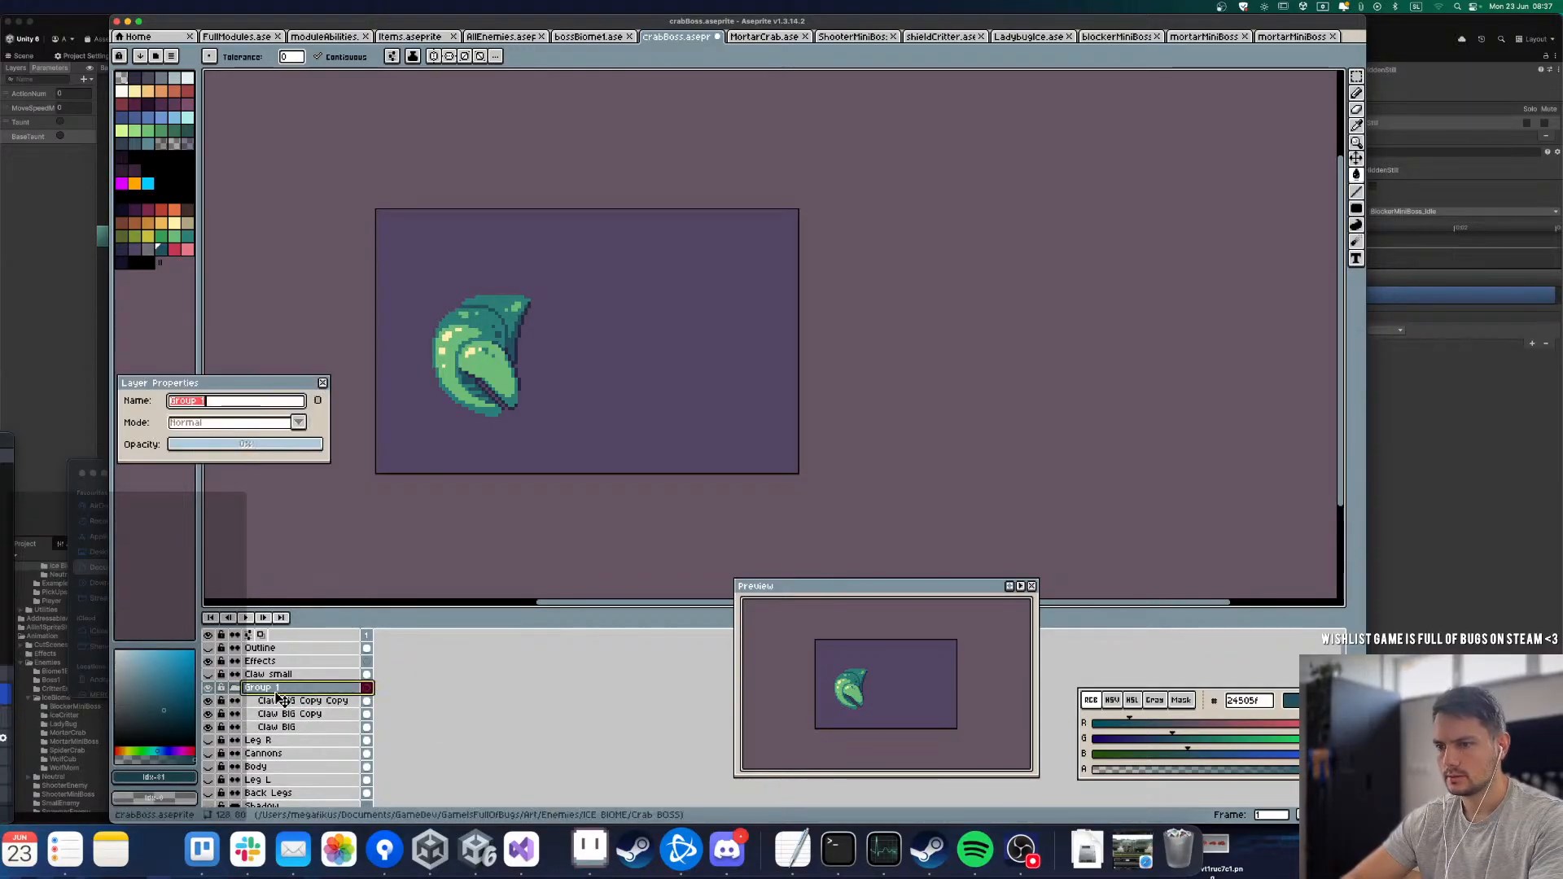
type("Claw BIG")
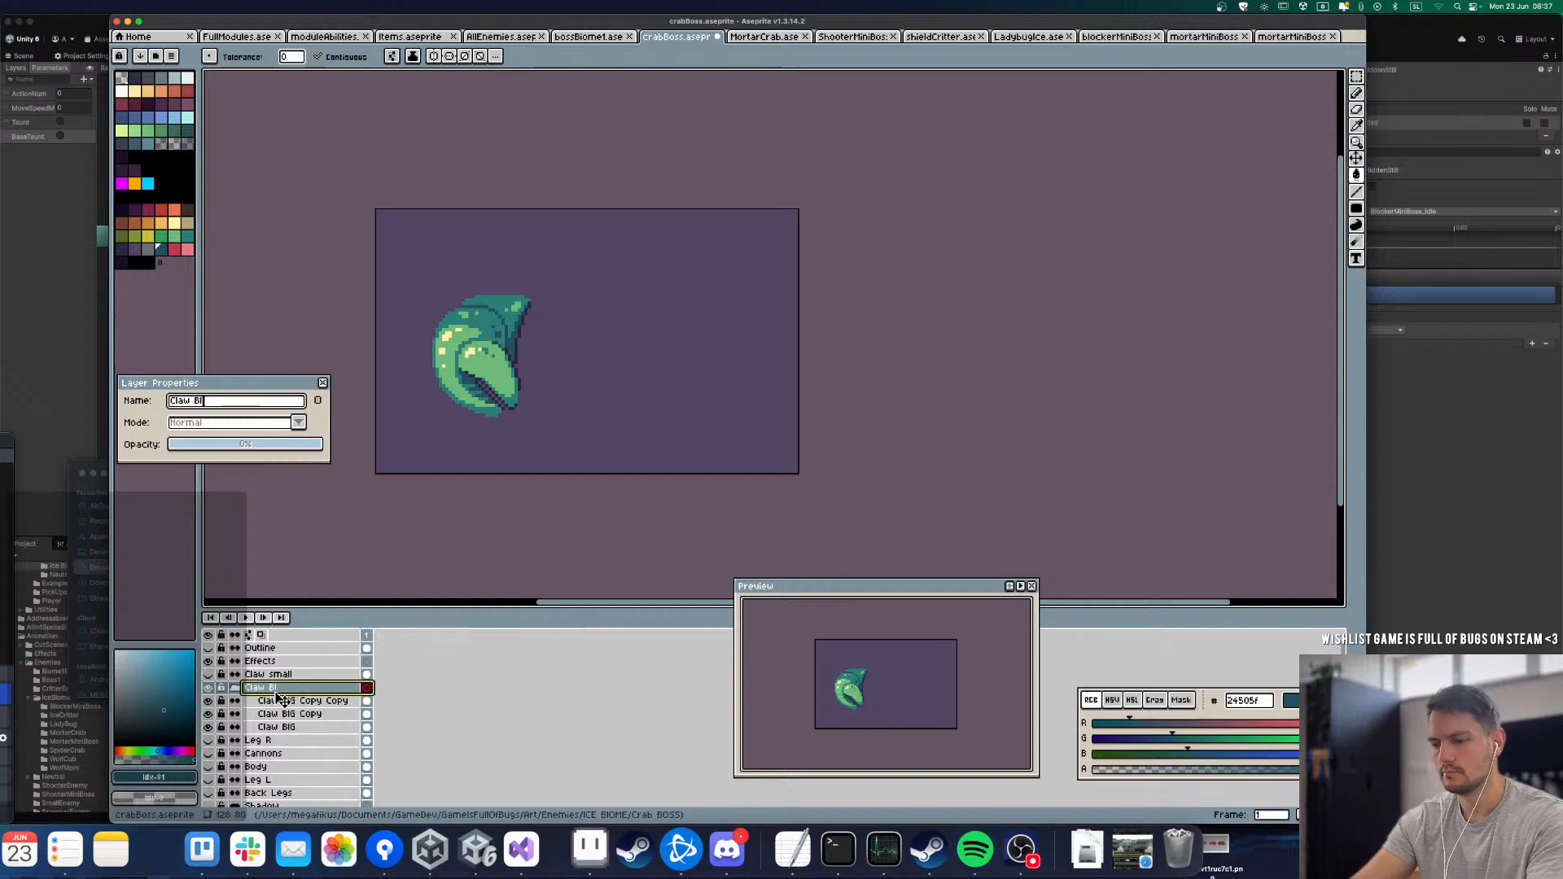
key("Return")
Step: Rename the group's layers from the base upward: Claw BIG as 1, Claw BIG Copy as 2 and Claw BIG Copy Copy as 3
double_click(327, 702)
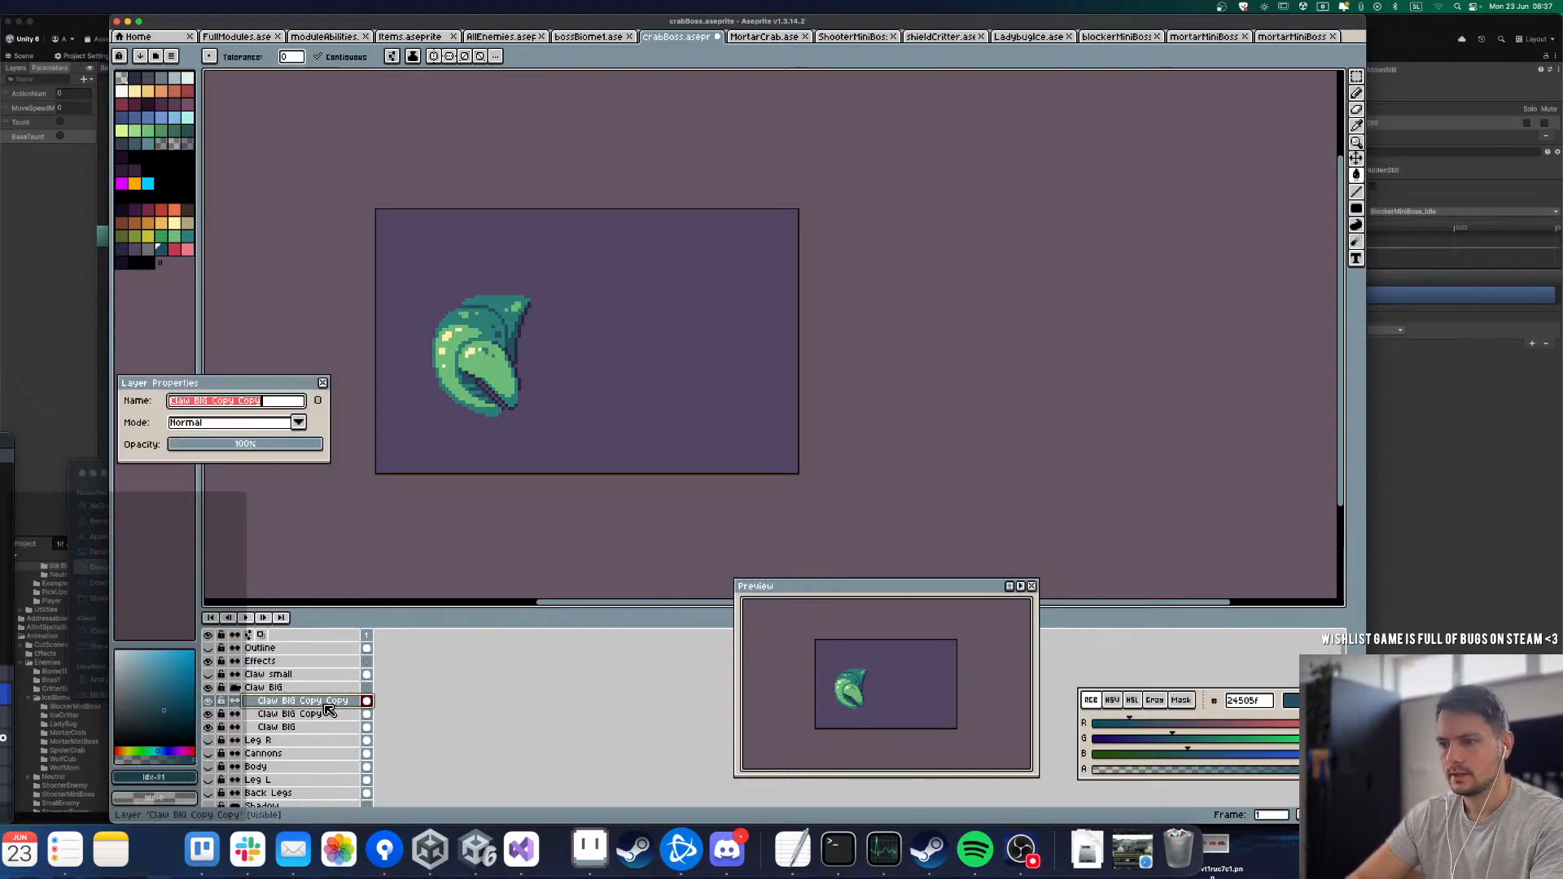
key("Escape")
double_click(298, 727)
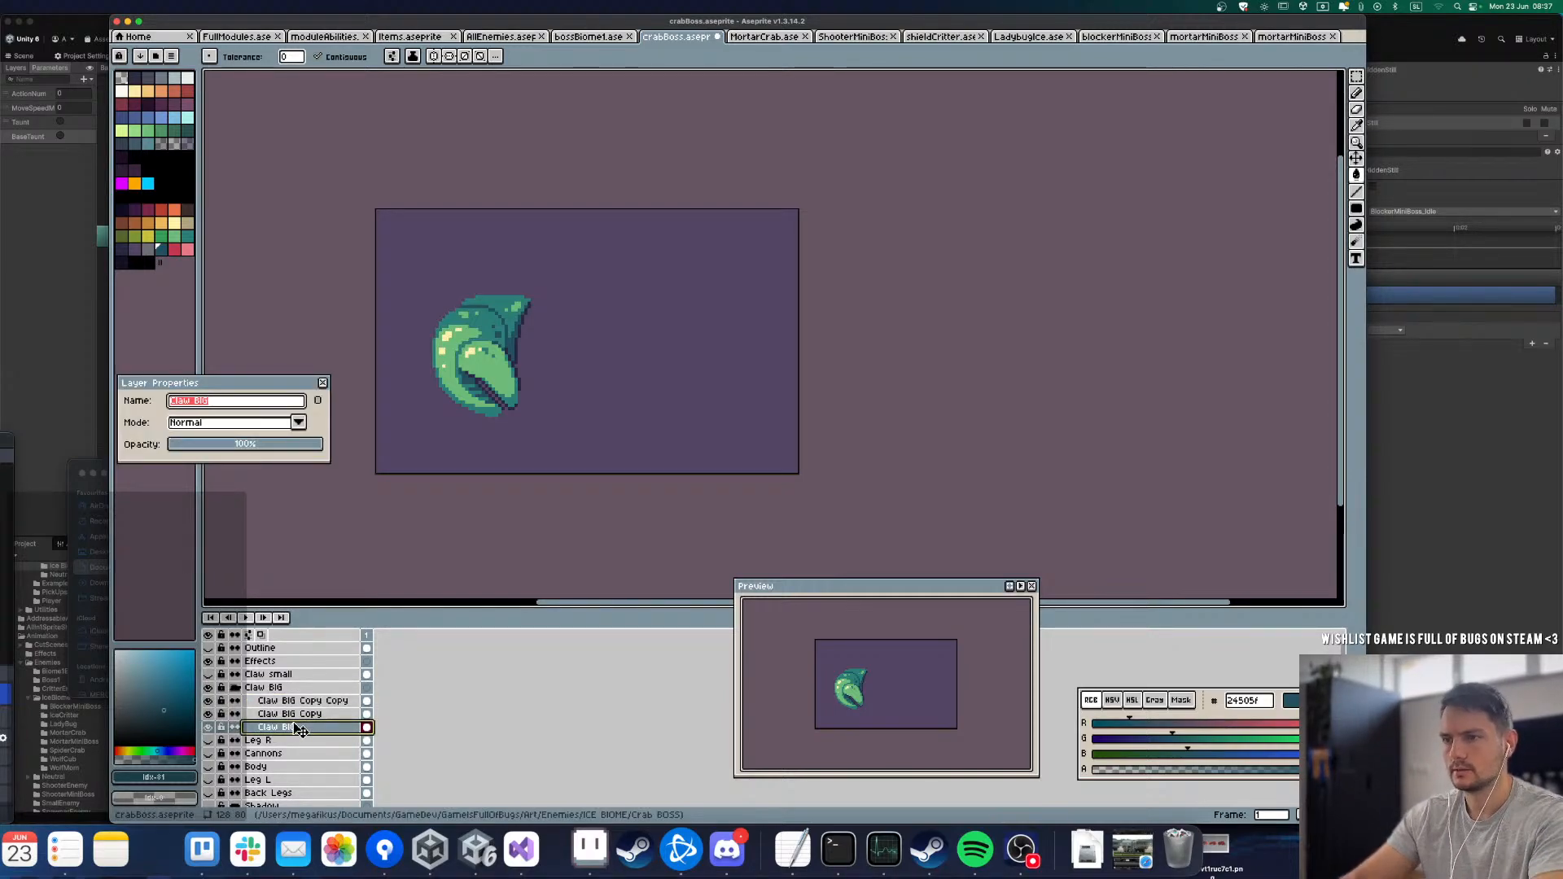
type("1")
key("Return")
key("Up")
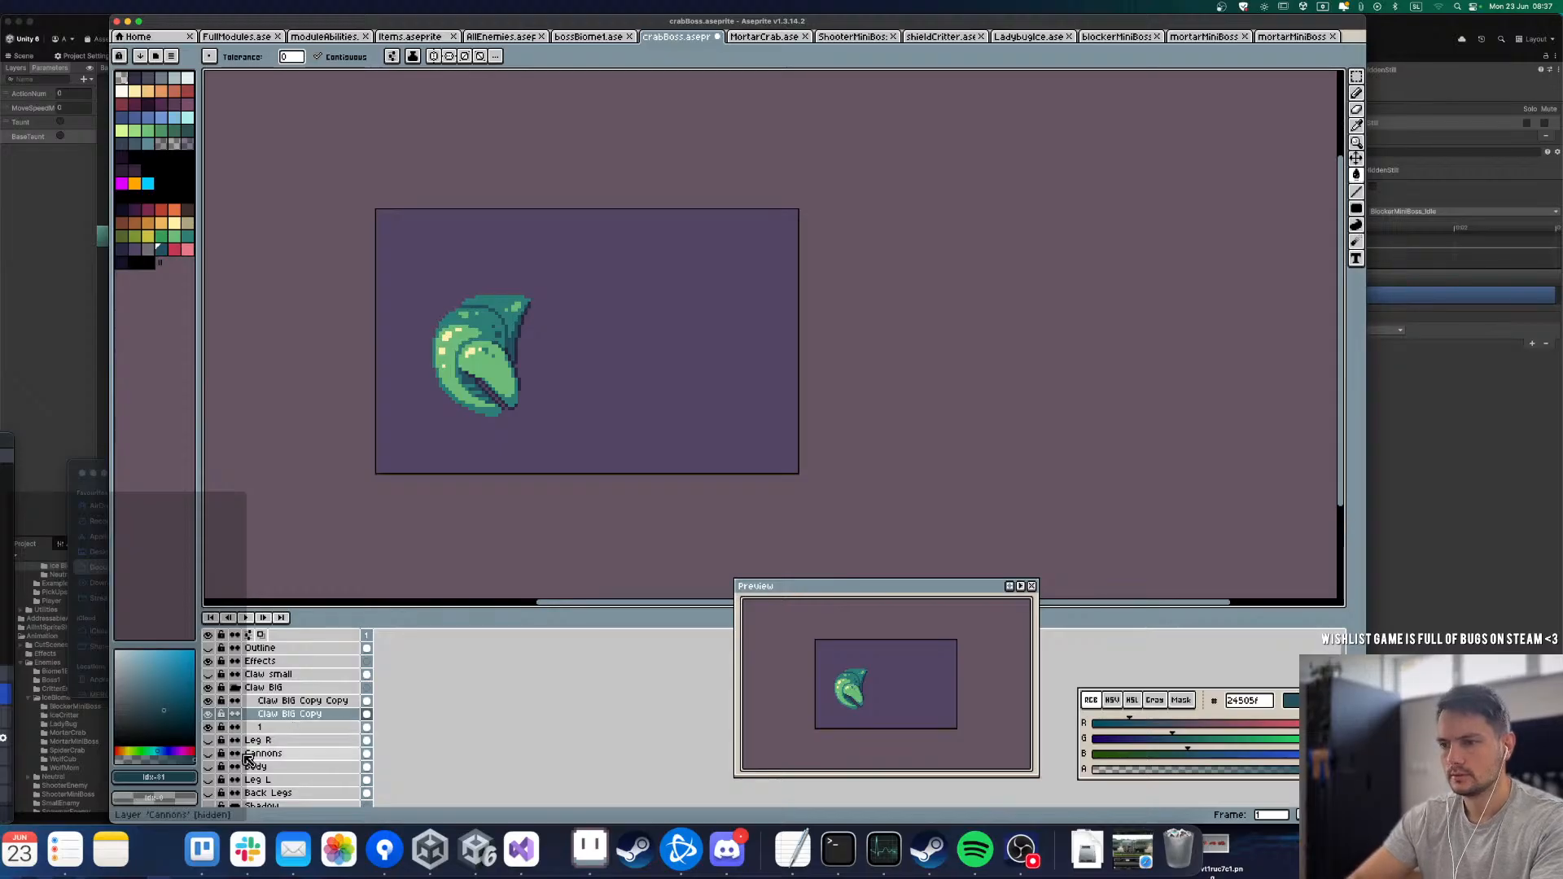
double_click(275, 715)
type("2")
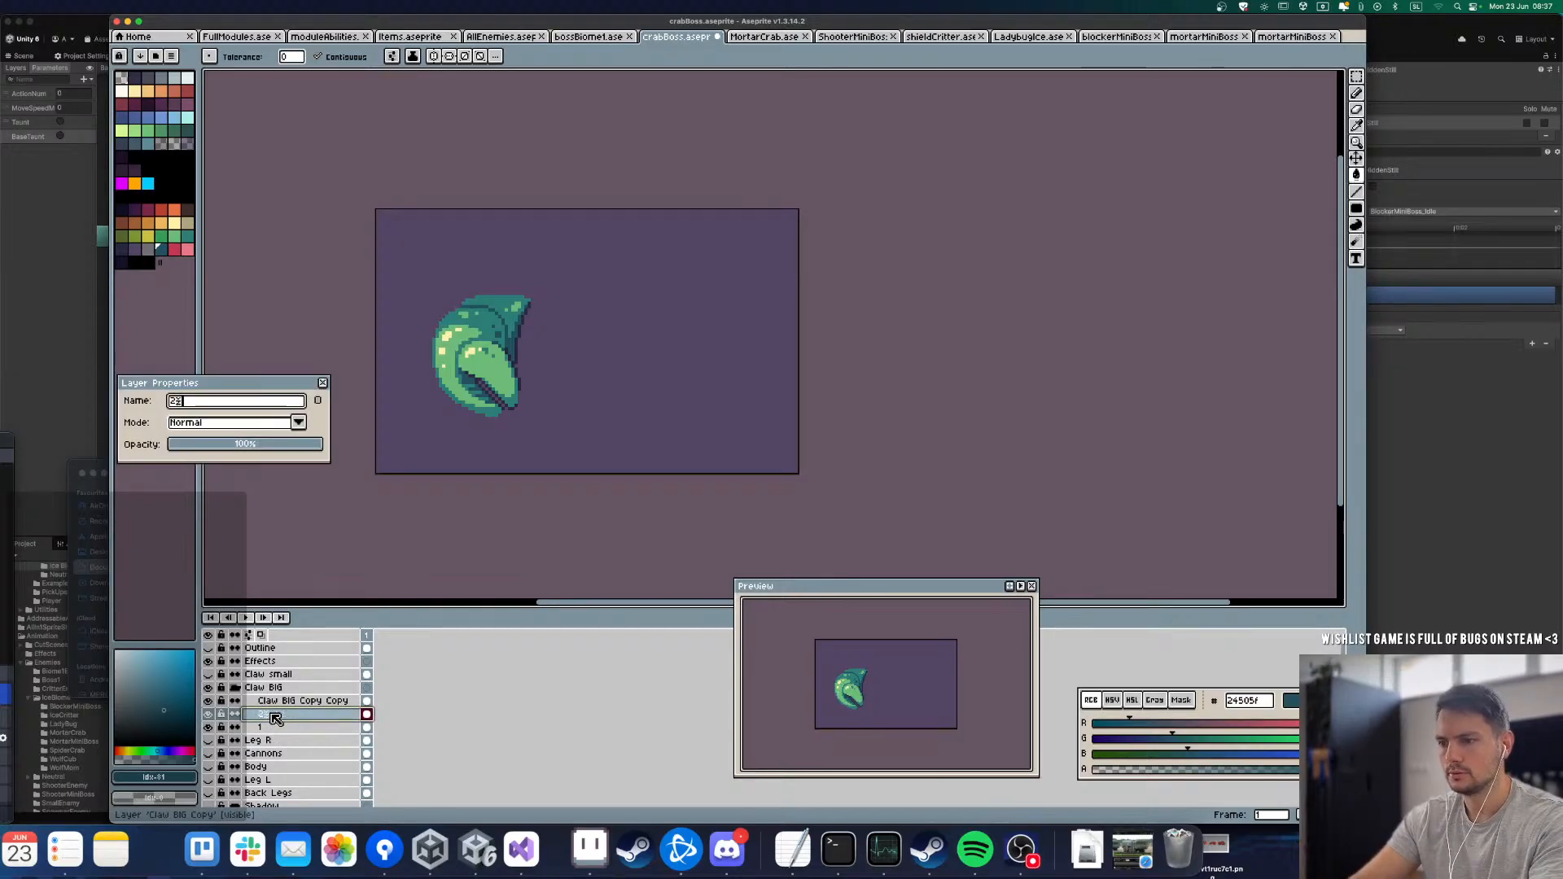
key("Return")
double_click(277, 701)
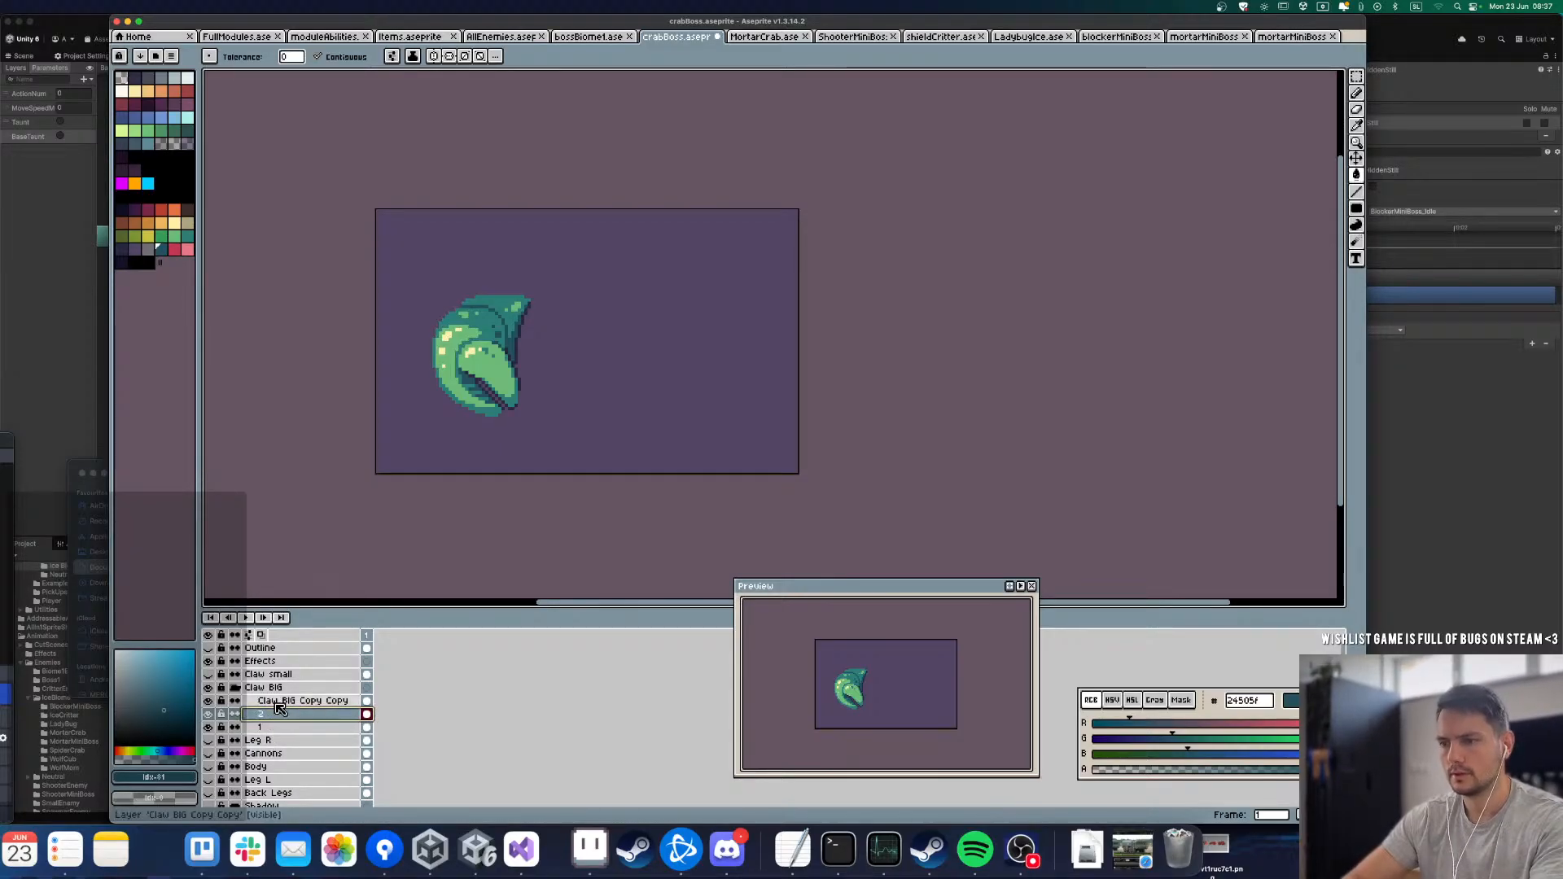
type("3")
key("Return")
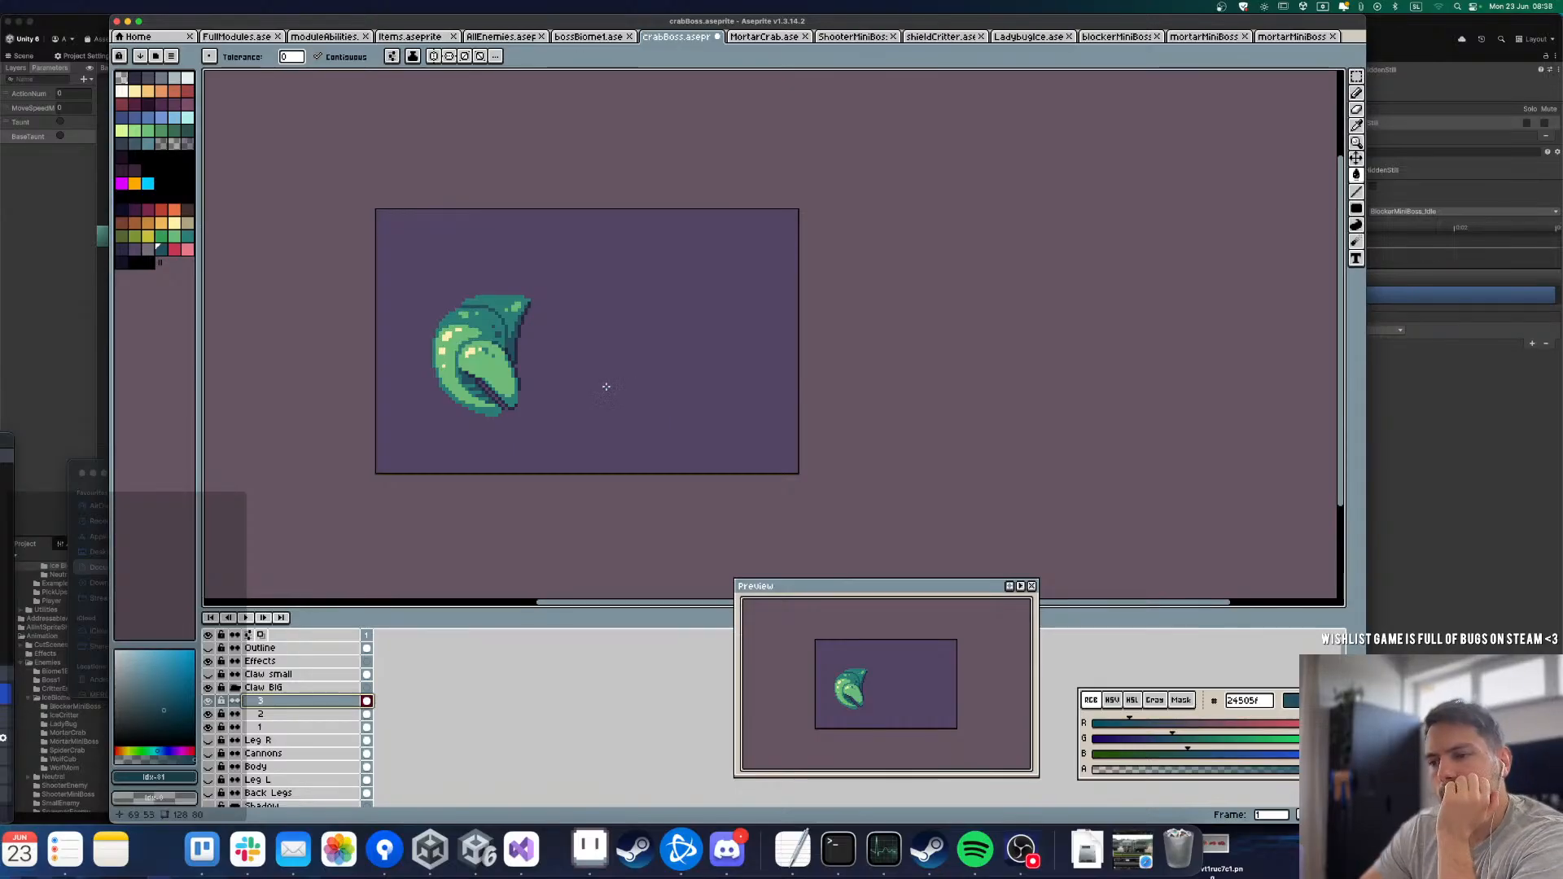
Step: Show the Claw small, Leg R, Cannons, Body, Leg L and Back Legs layers, and save the crabBoss sprite
left_click(209, 675)
scroll(210, 680, "down", 2)
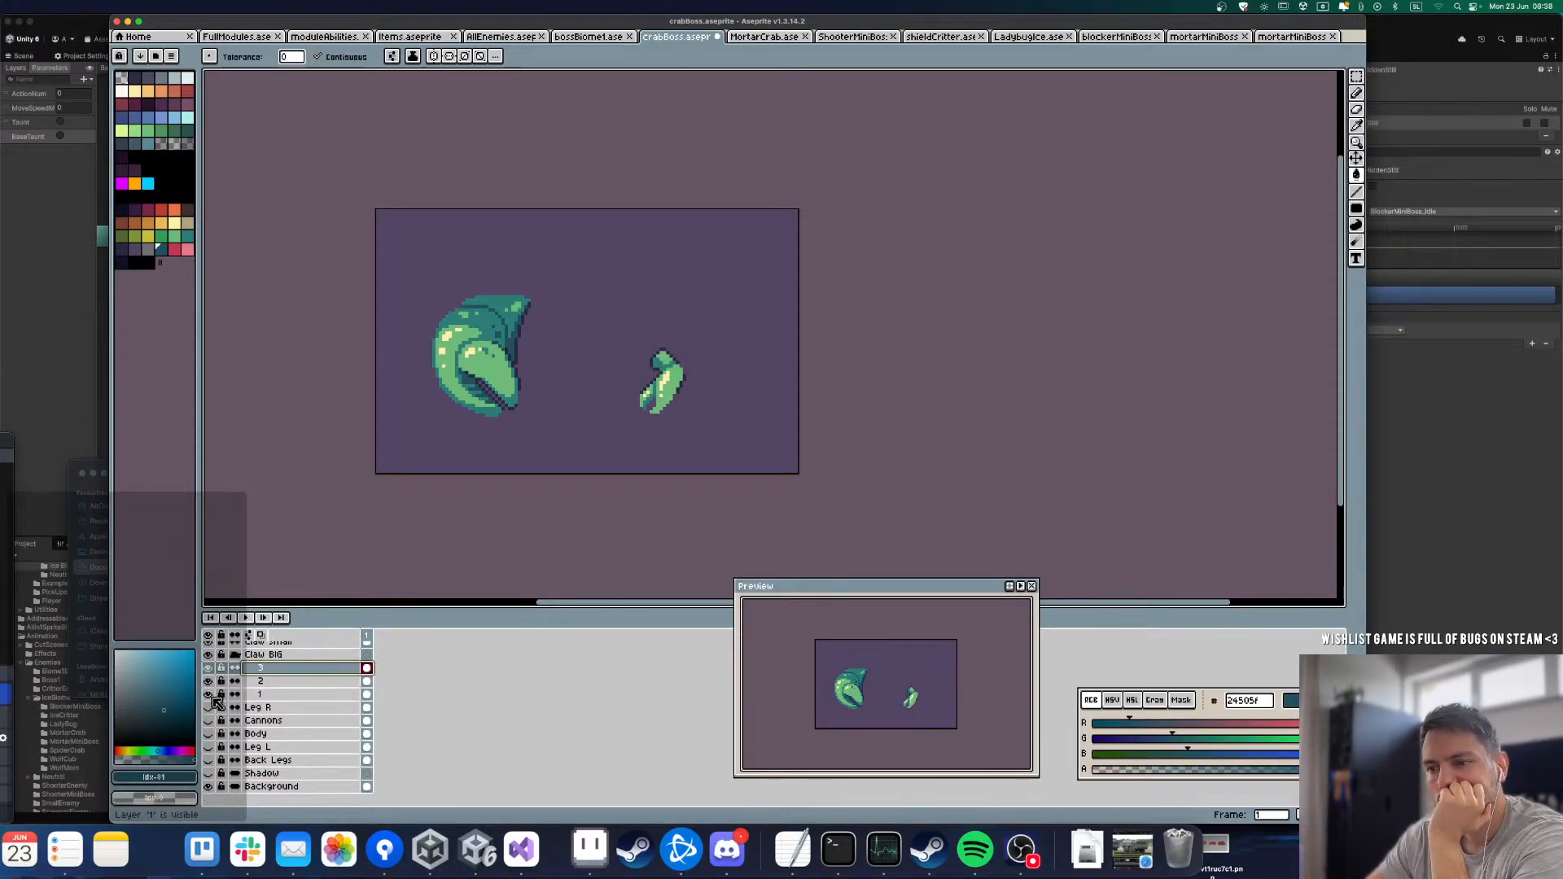
left_click_drag(214, 710, 218, 779)
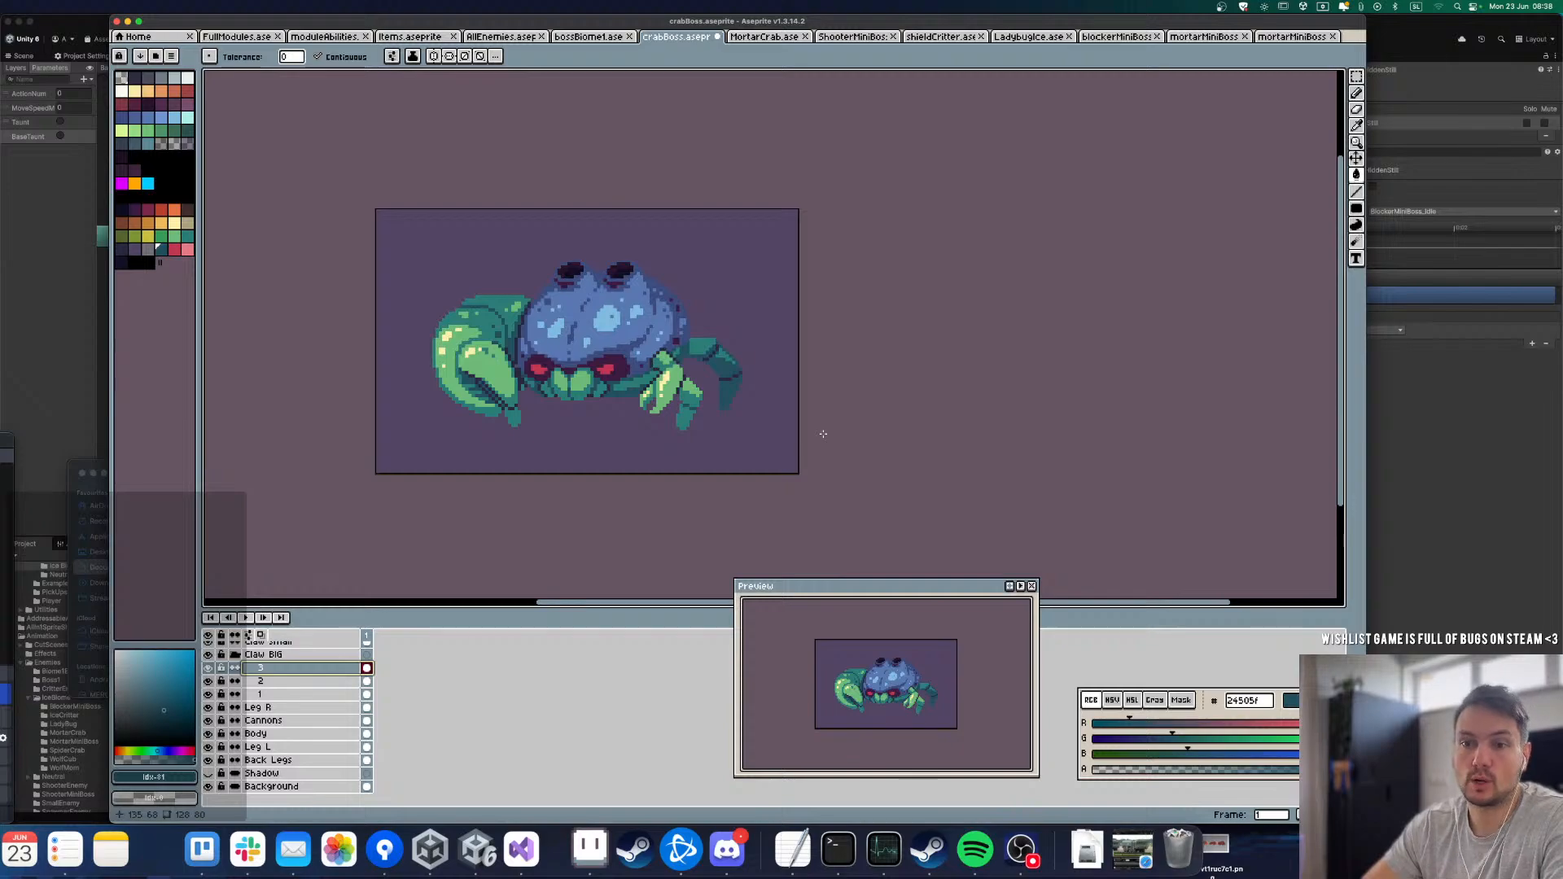
key("super+s")
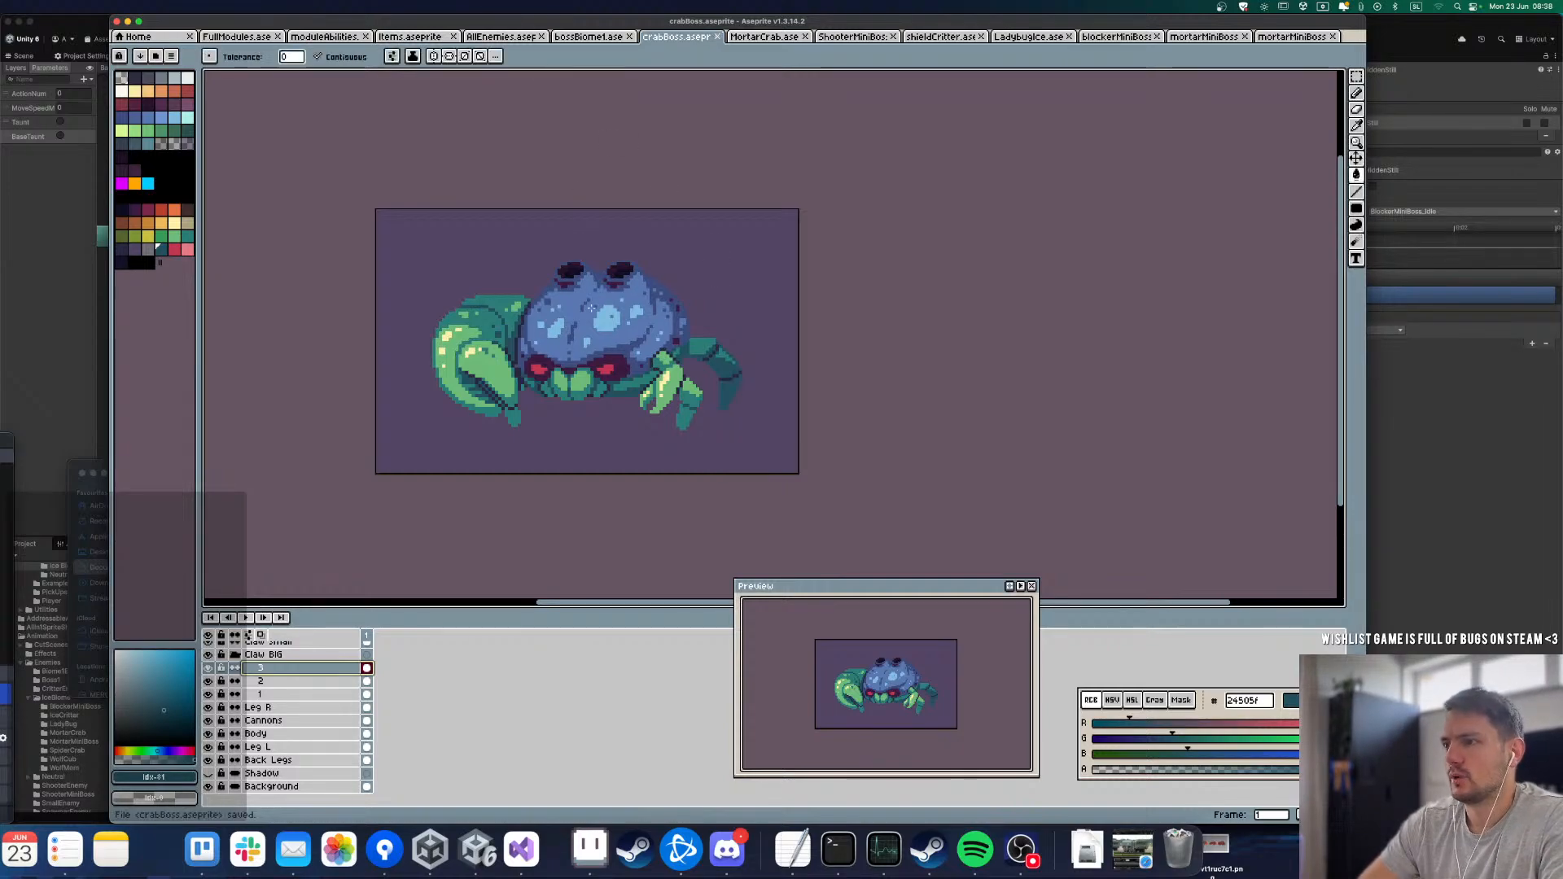
scroll(346, 687, "up", 2)
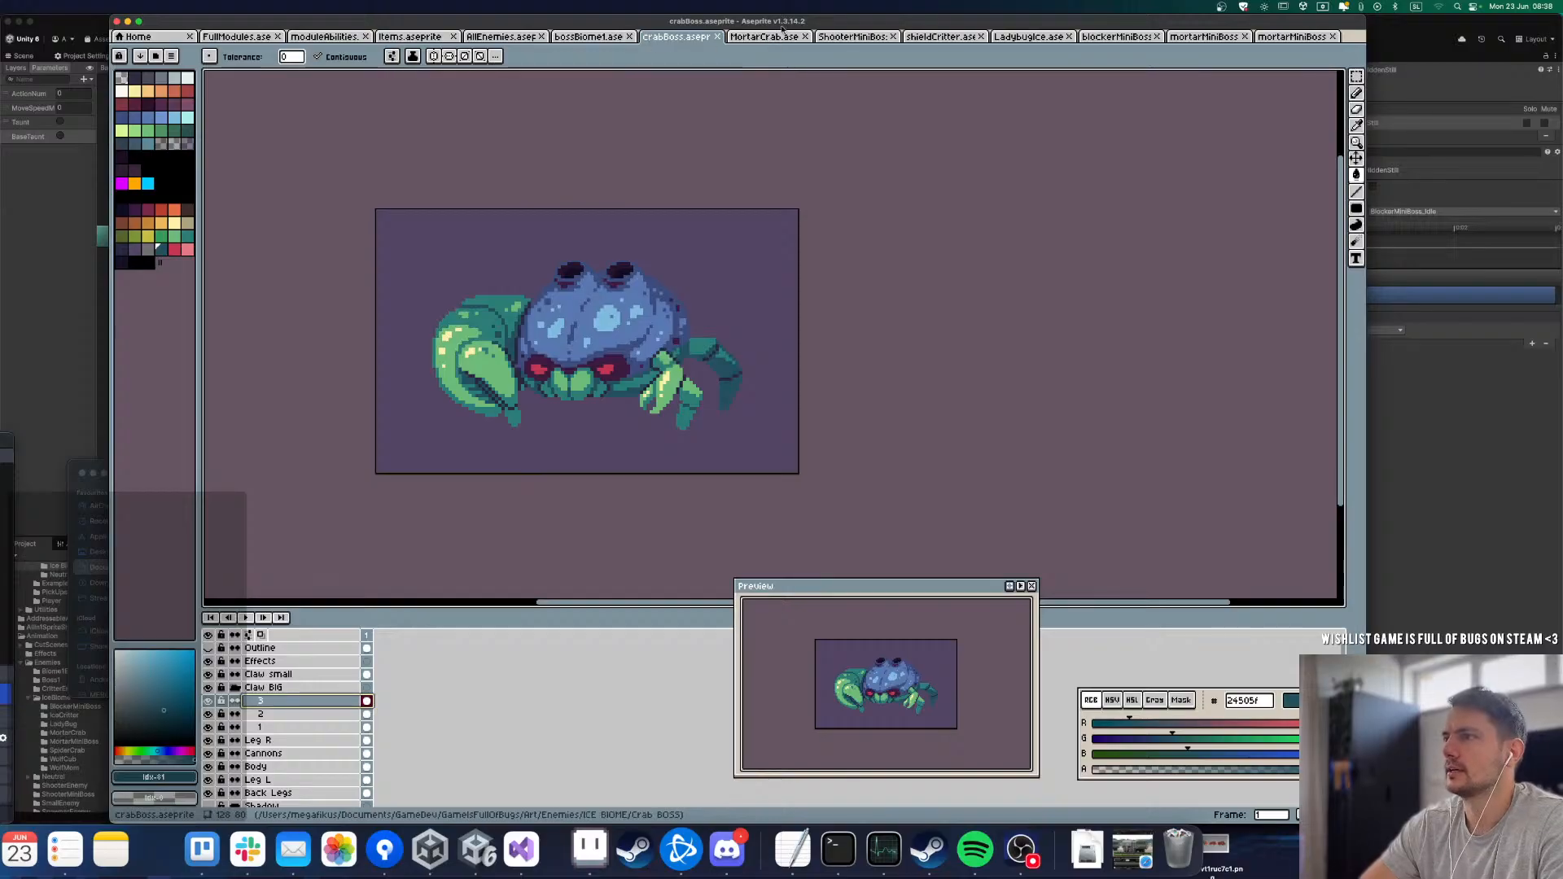
Step: Switch to the bossBiomet sprite, play its Idle animation as a reference, and move the Preview window clear of the timeline
left_click(615, 41)
left_click(701, 38)
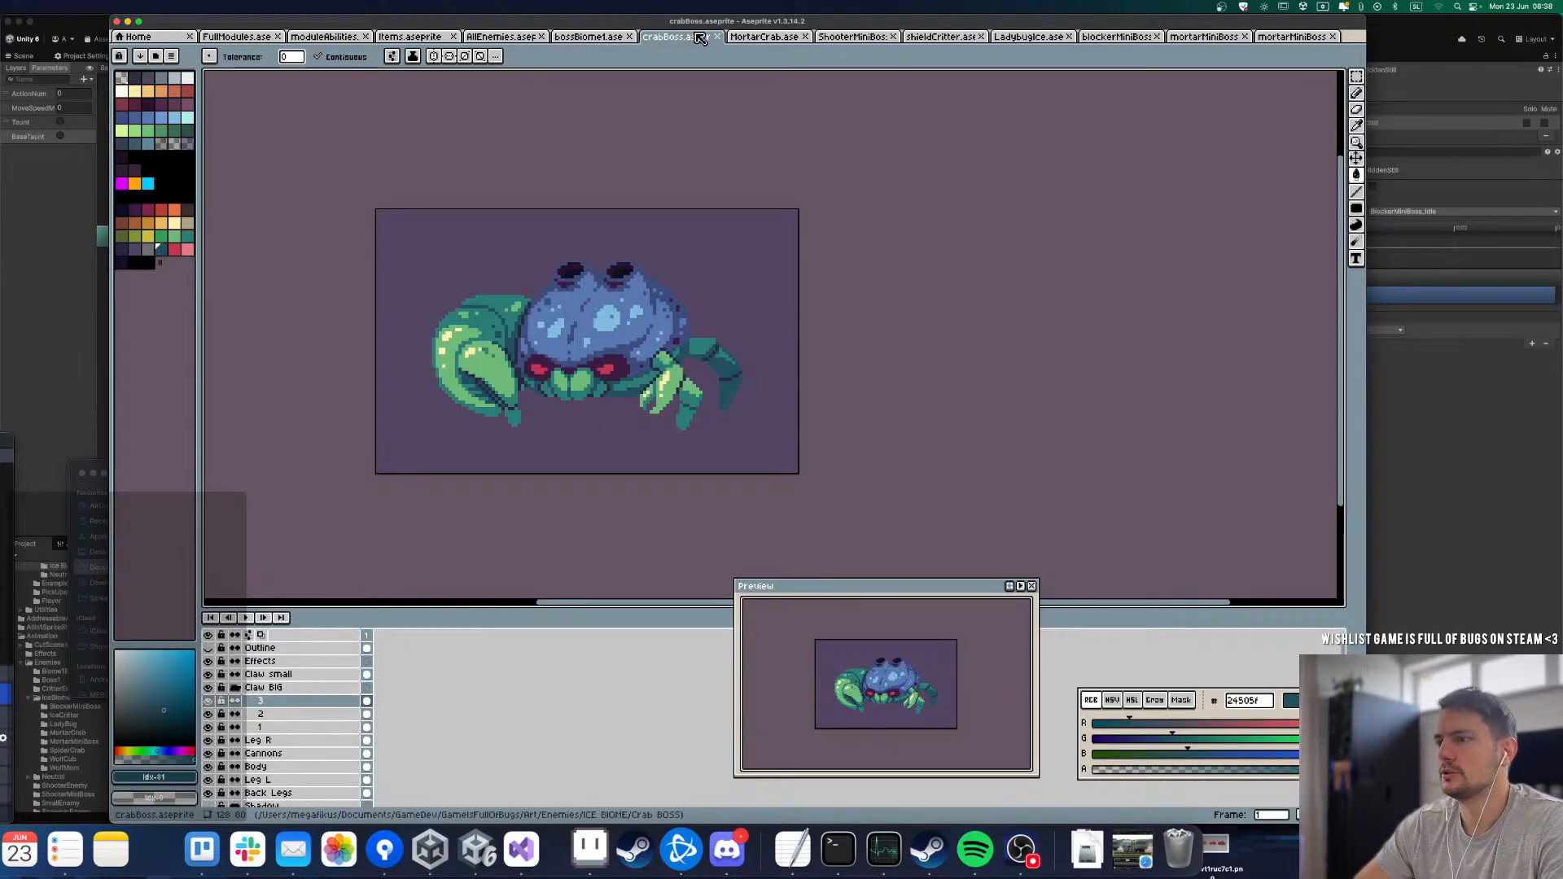
left_click(584, 41)
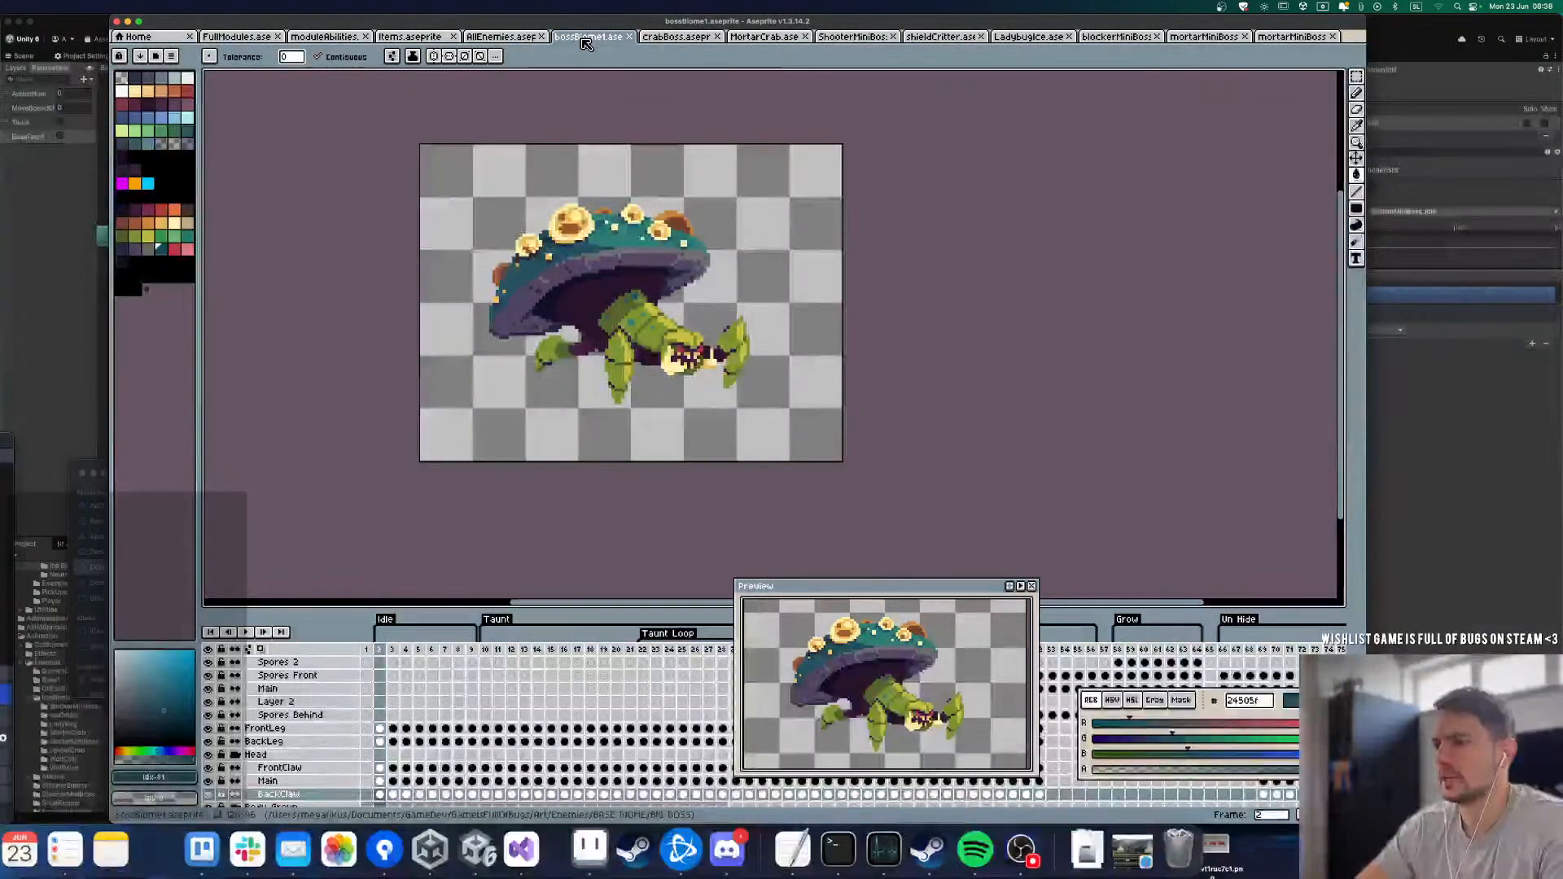
left_click(651, 42)
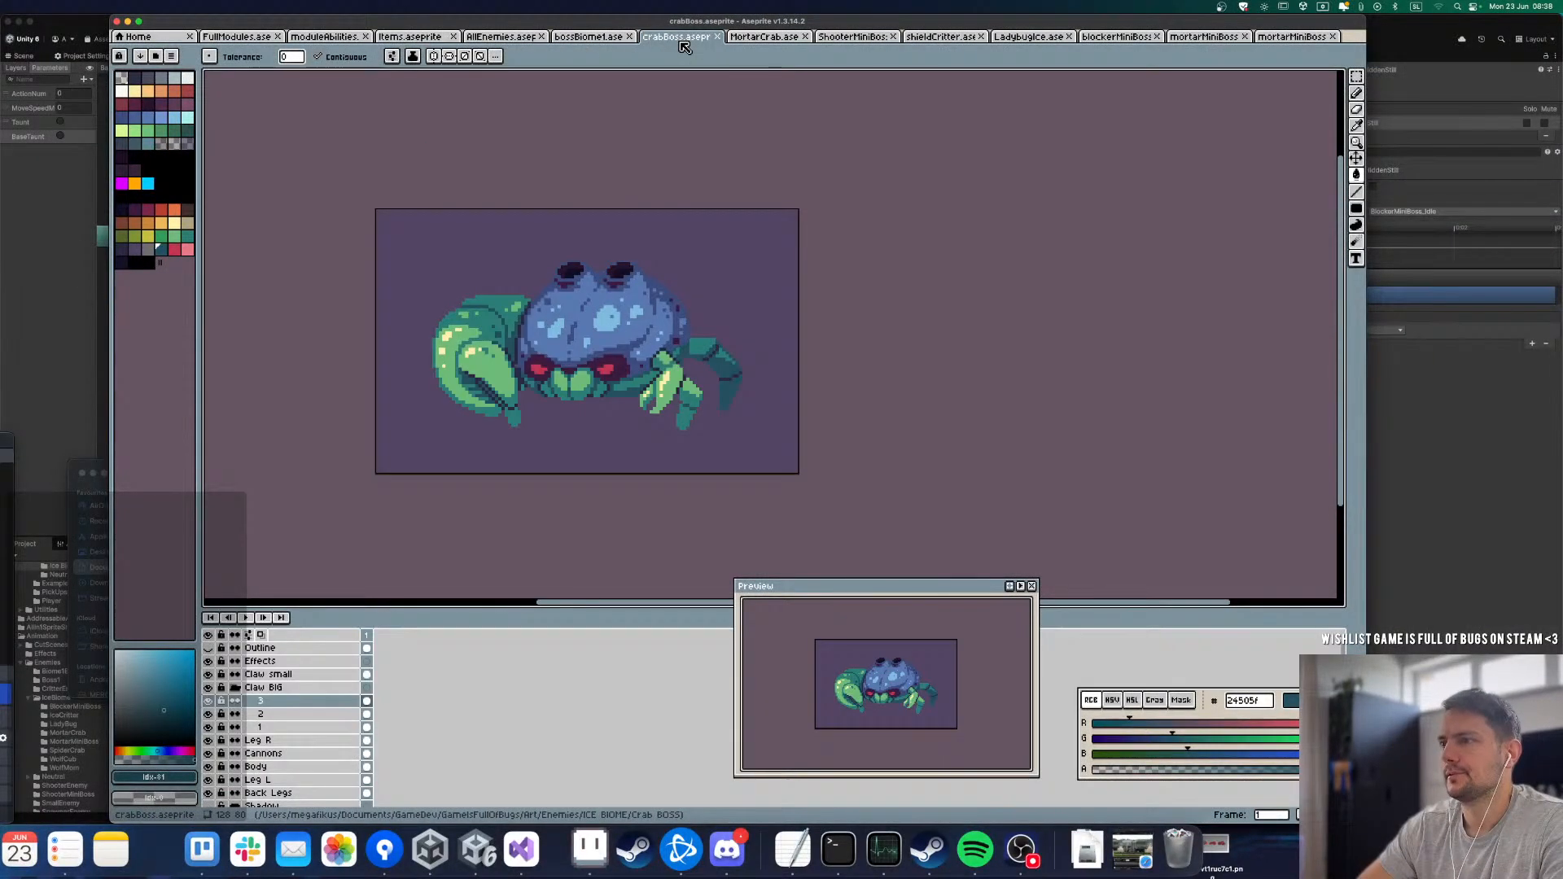
left_click(607, 40)
left_click(384, 649)
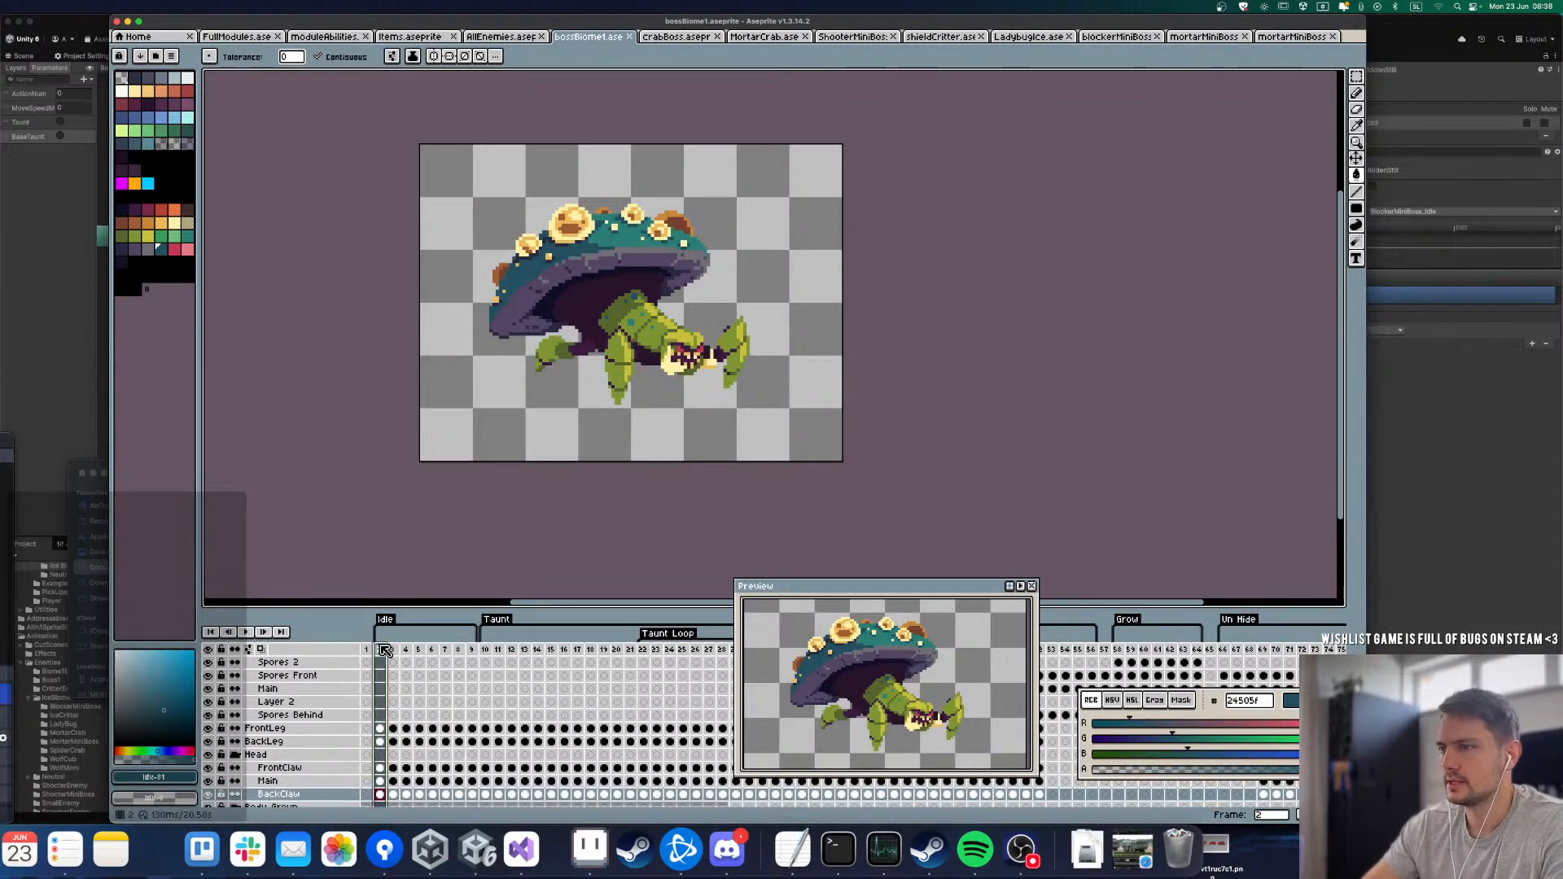
key("Return")
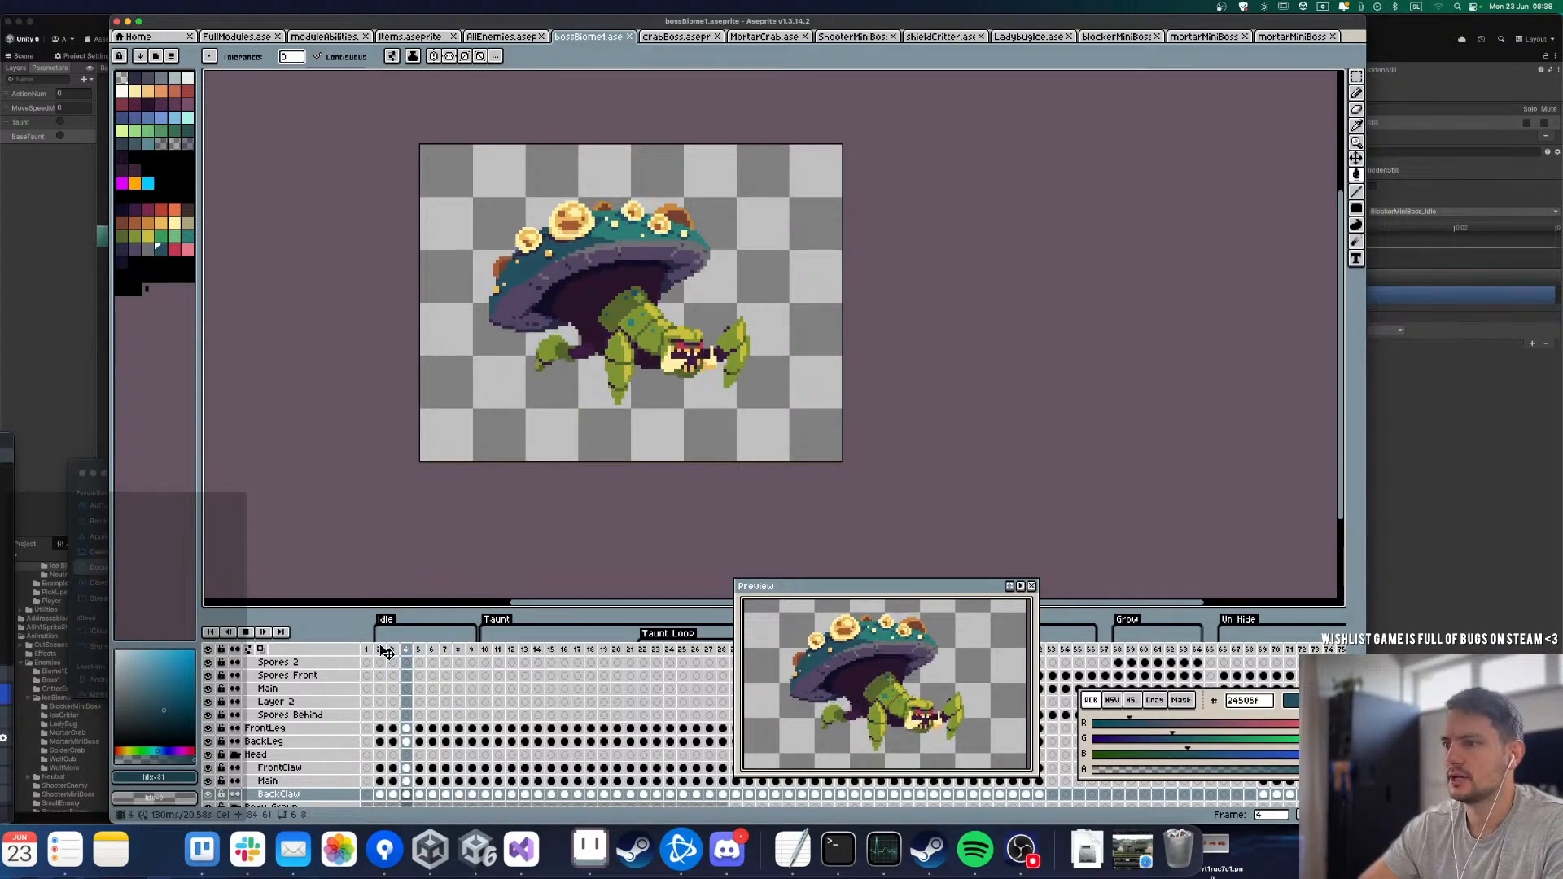
left_click_drag(847, 599, 1083, 282)
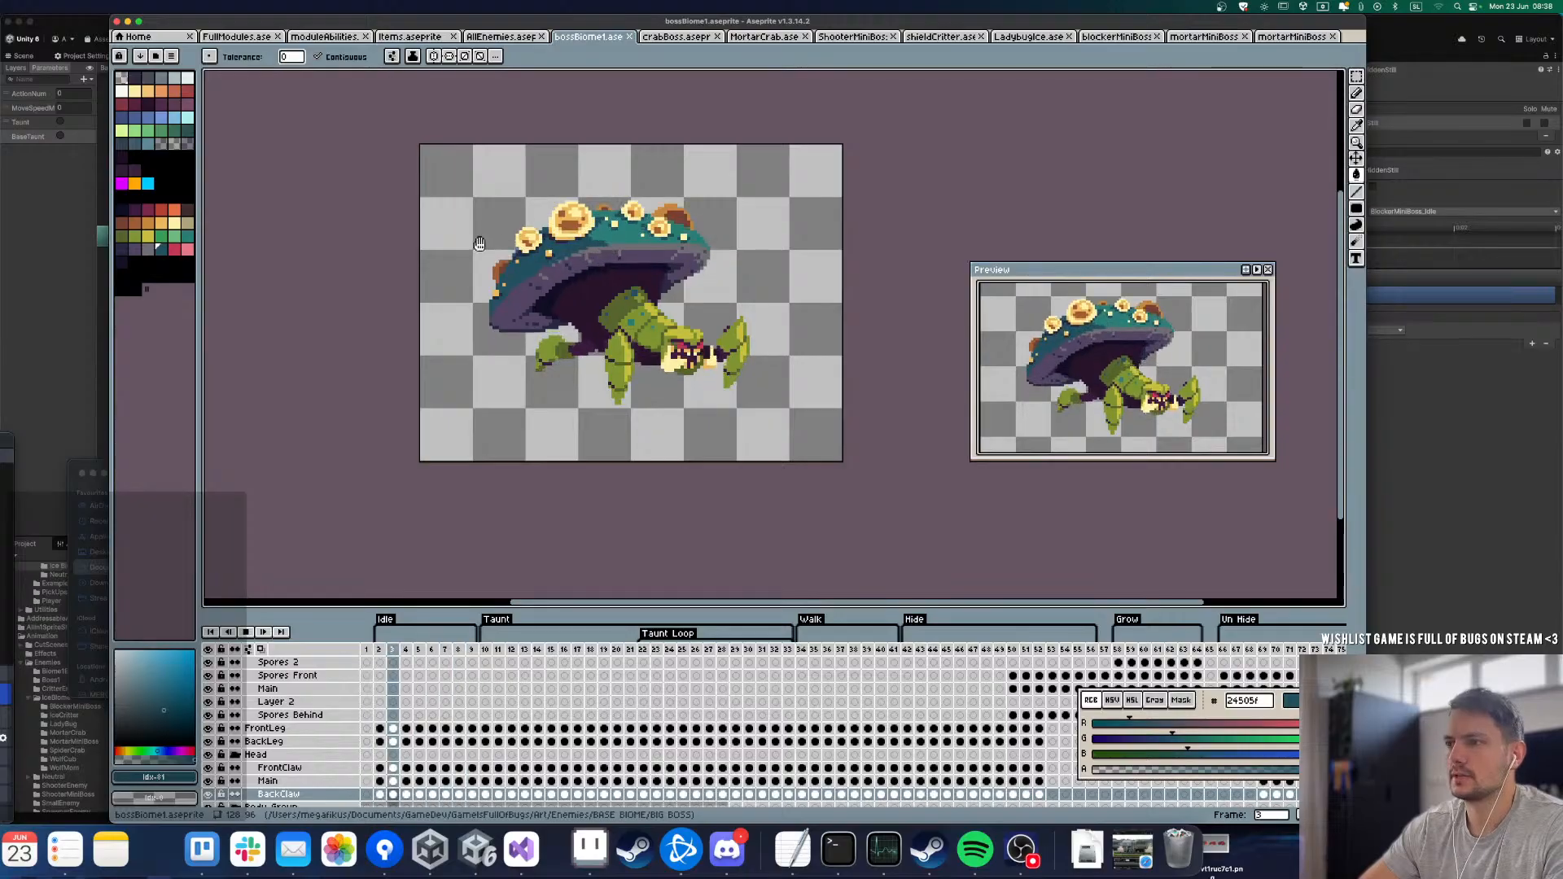
Step: Play bossBiomet's Walk animation from its first frame, followed by another playback of its Idle animation
left_click(800, 648)
key("Return")
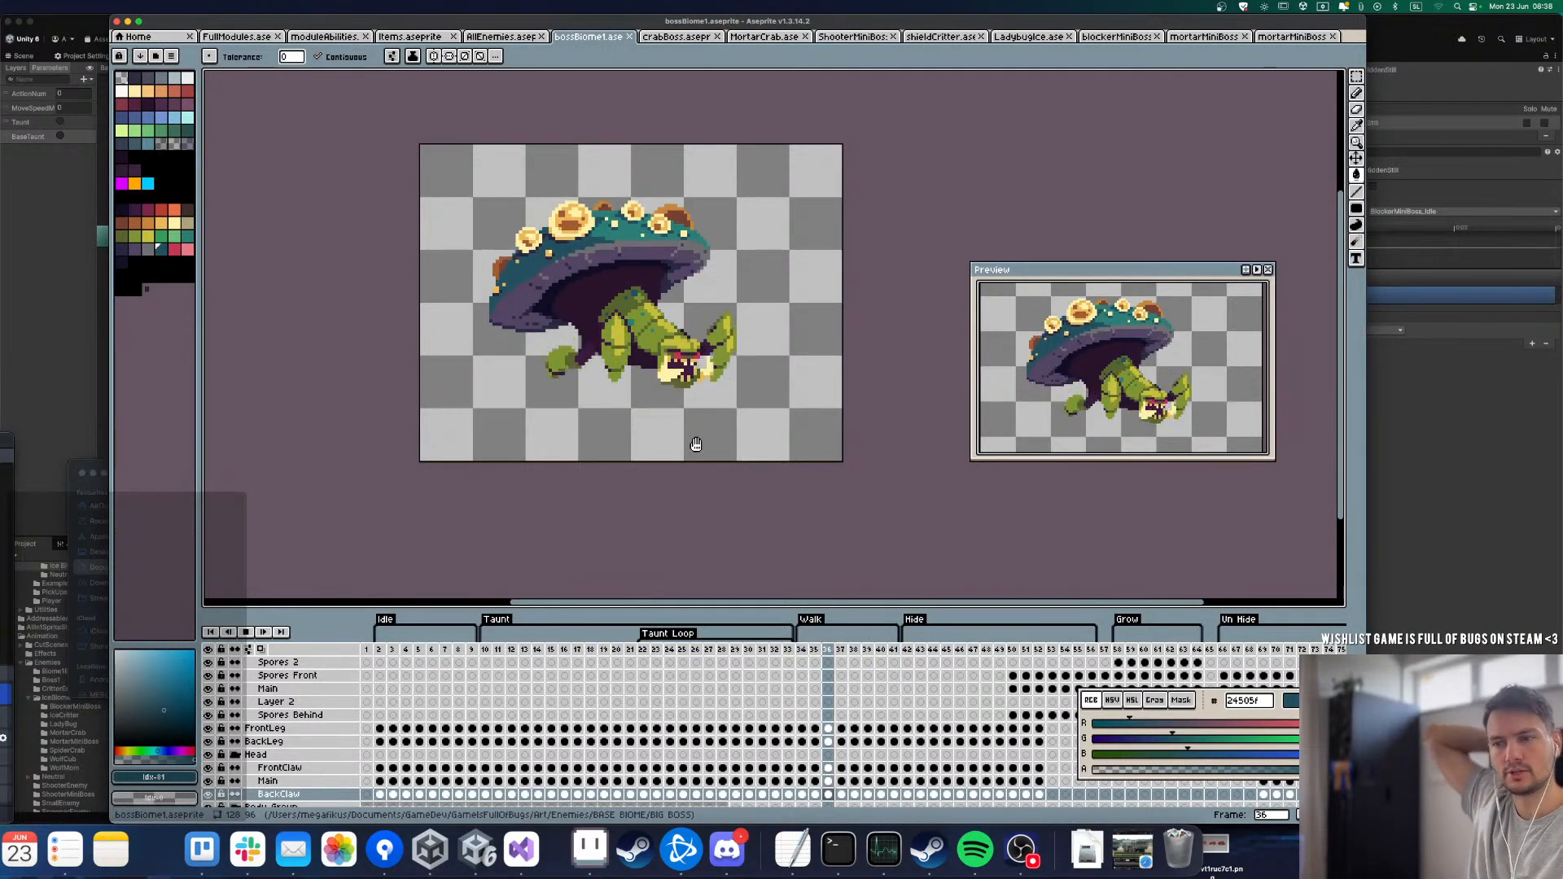
left_click(386, 651)
key("Return")
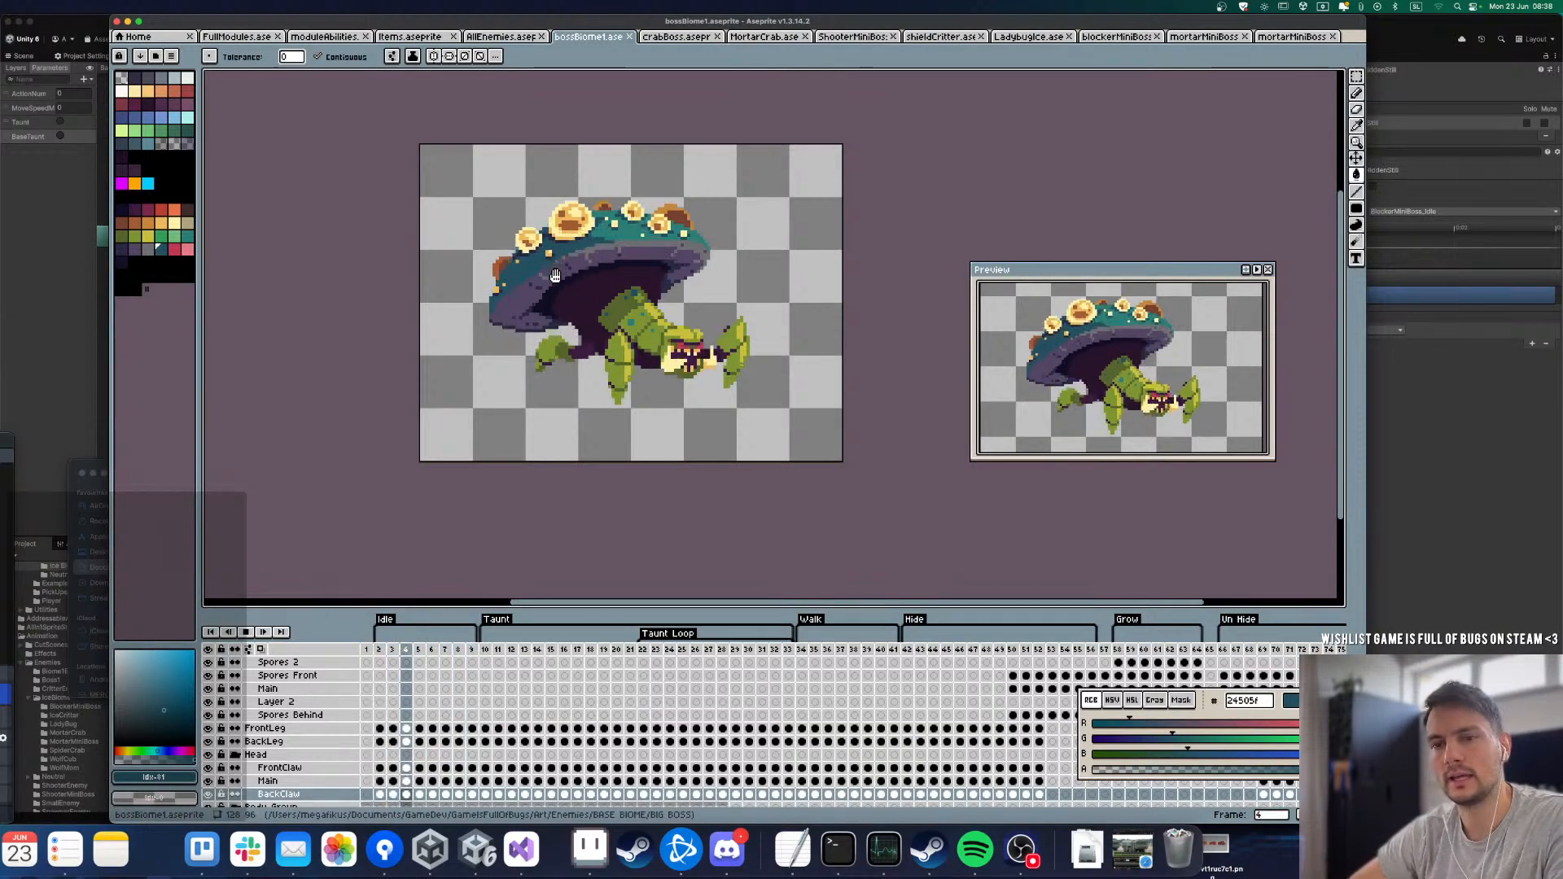
Step: Compare the crabBoss sprite with the playing bossBiomet Idle animation, finishing on crabBoss
left_click(672, 39)
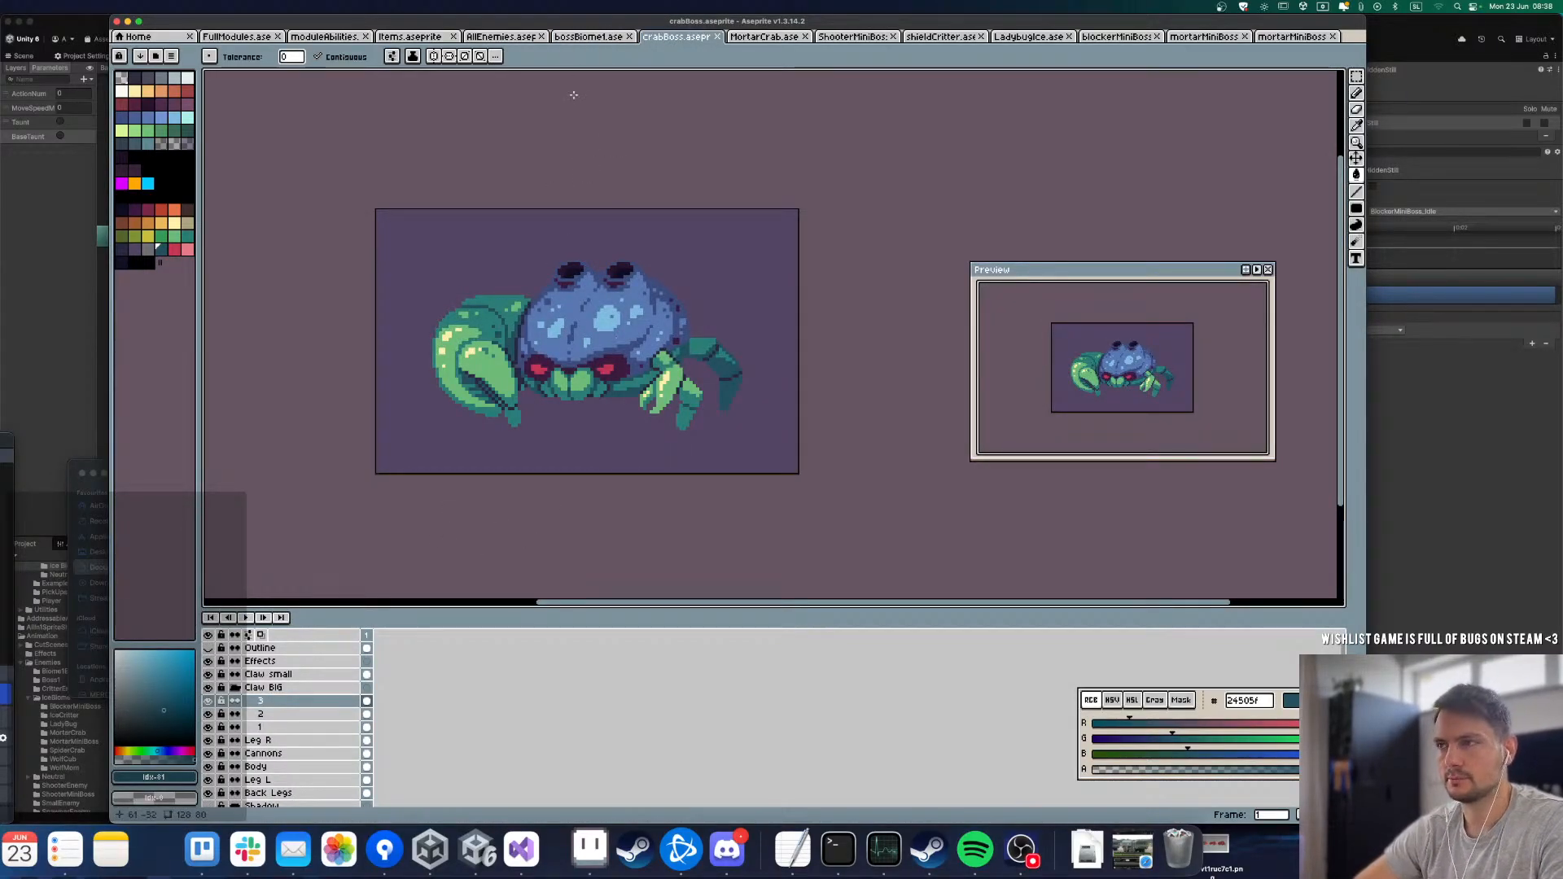
left_click(594, 39)
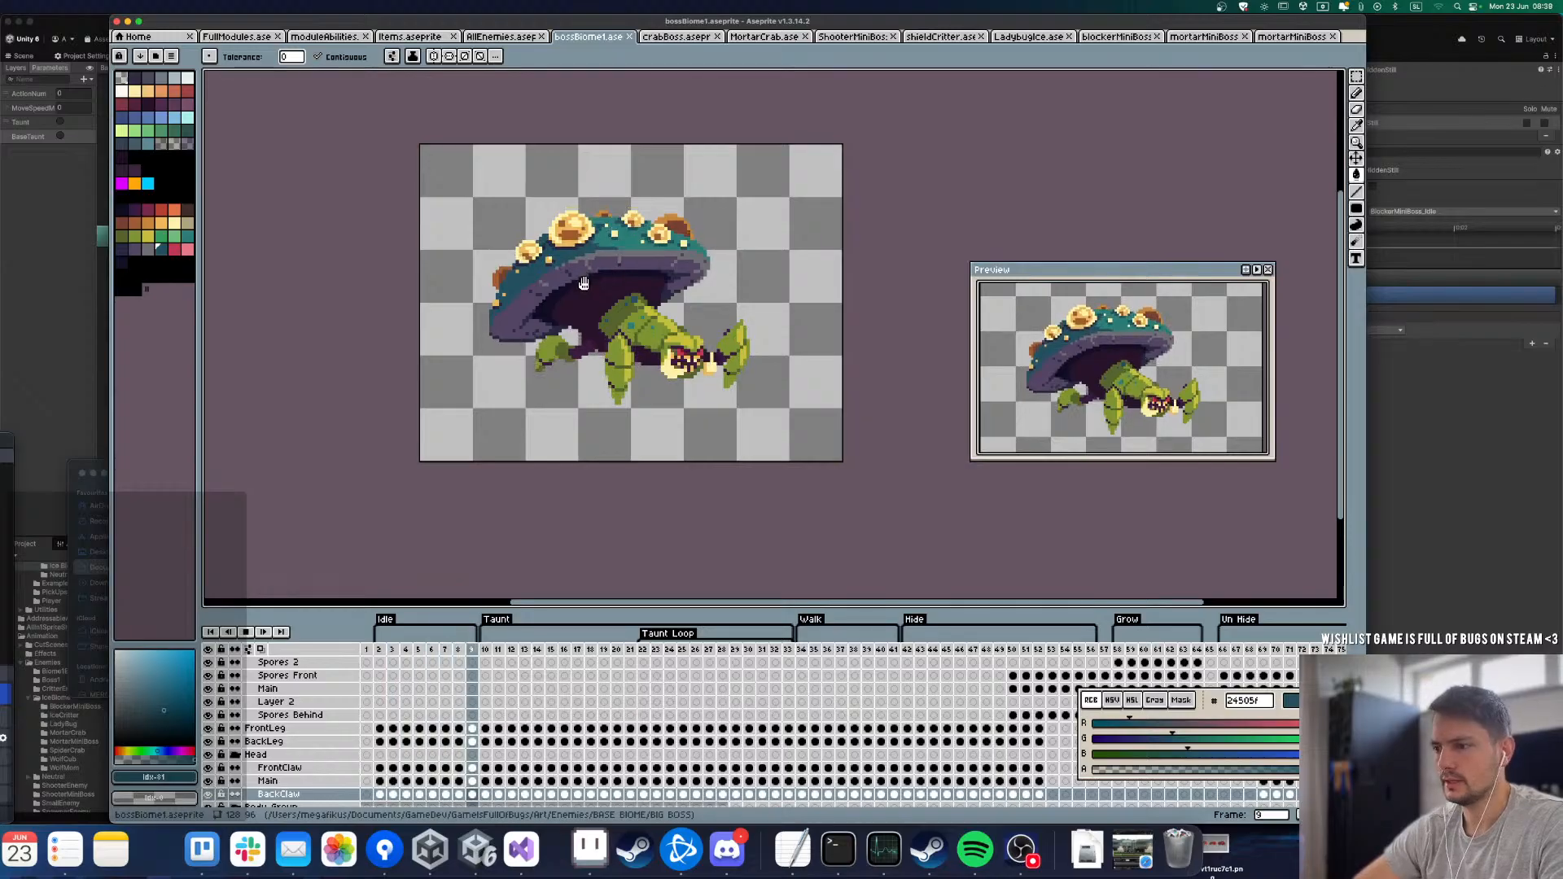
left_click(675, 36)
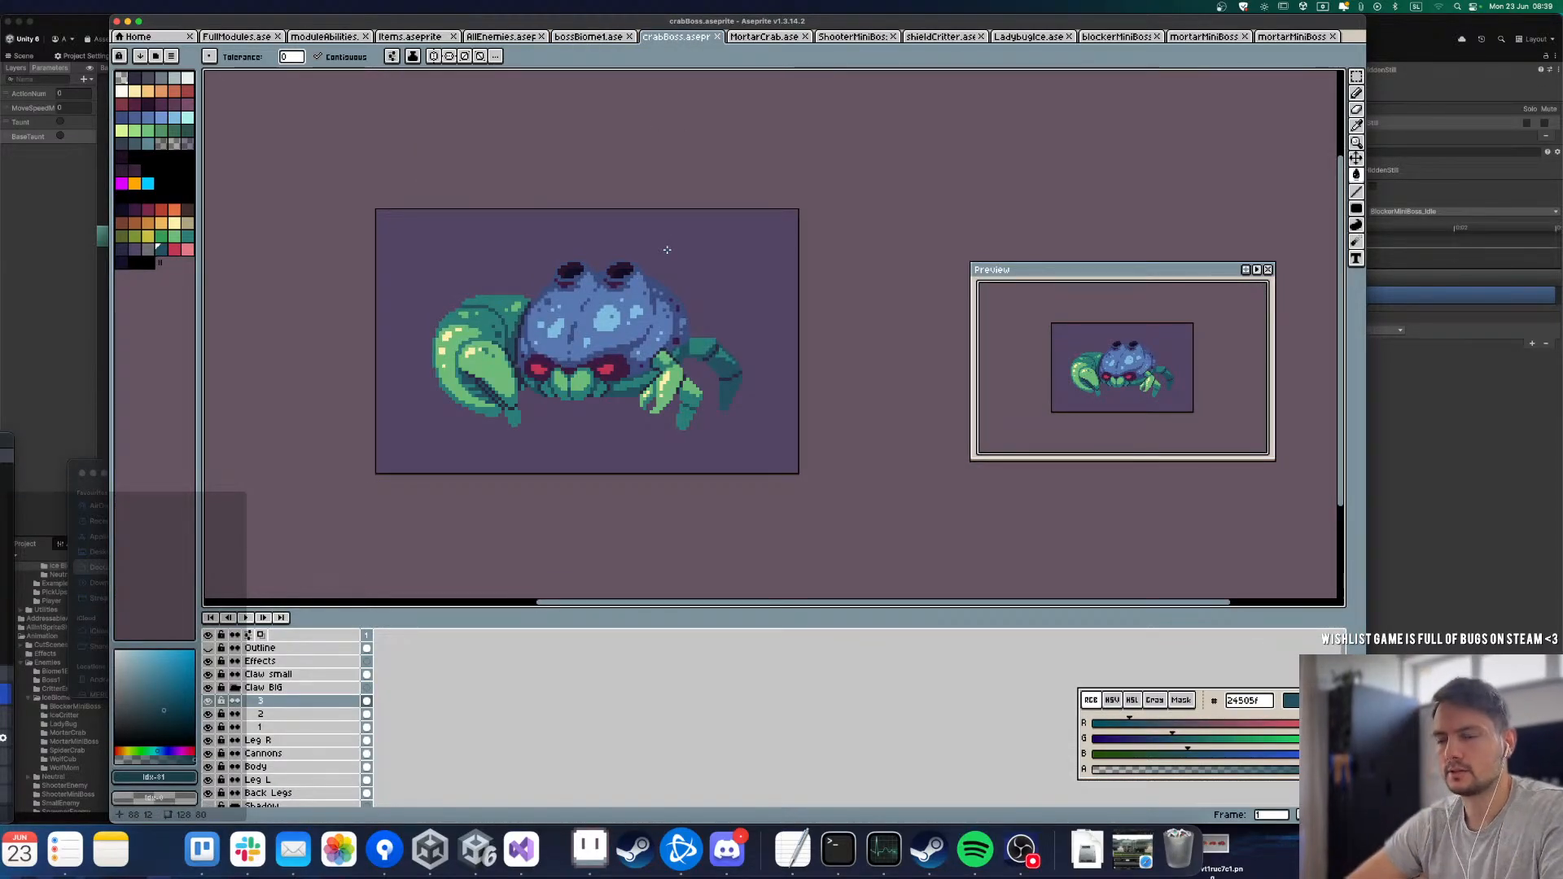
left_click(592, 38)
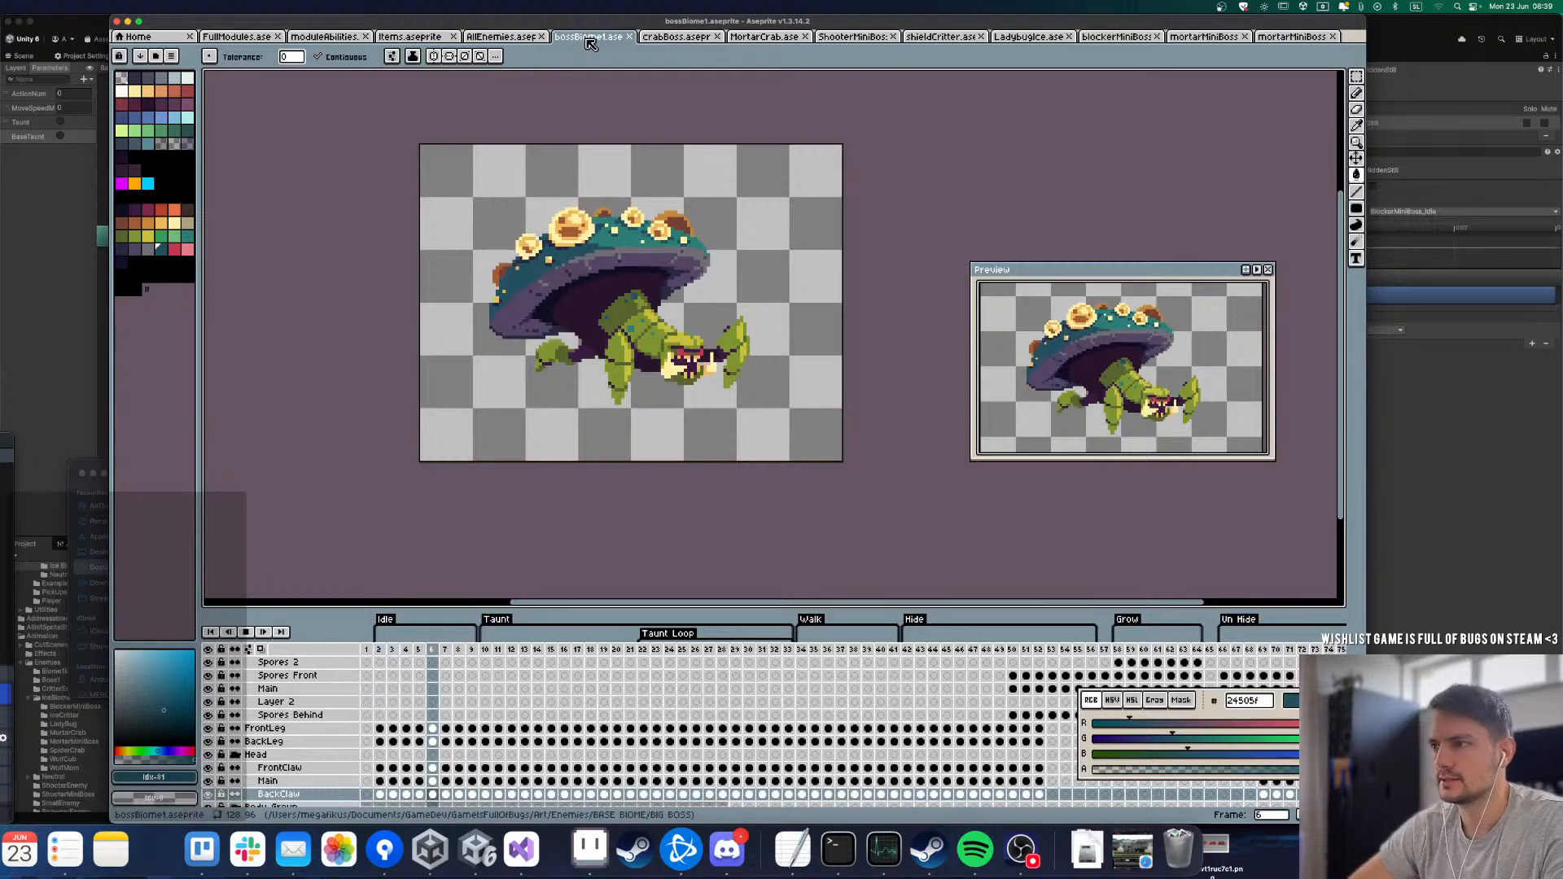
left_click(676, 36)
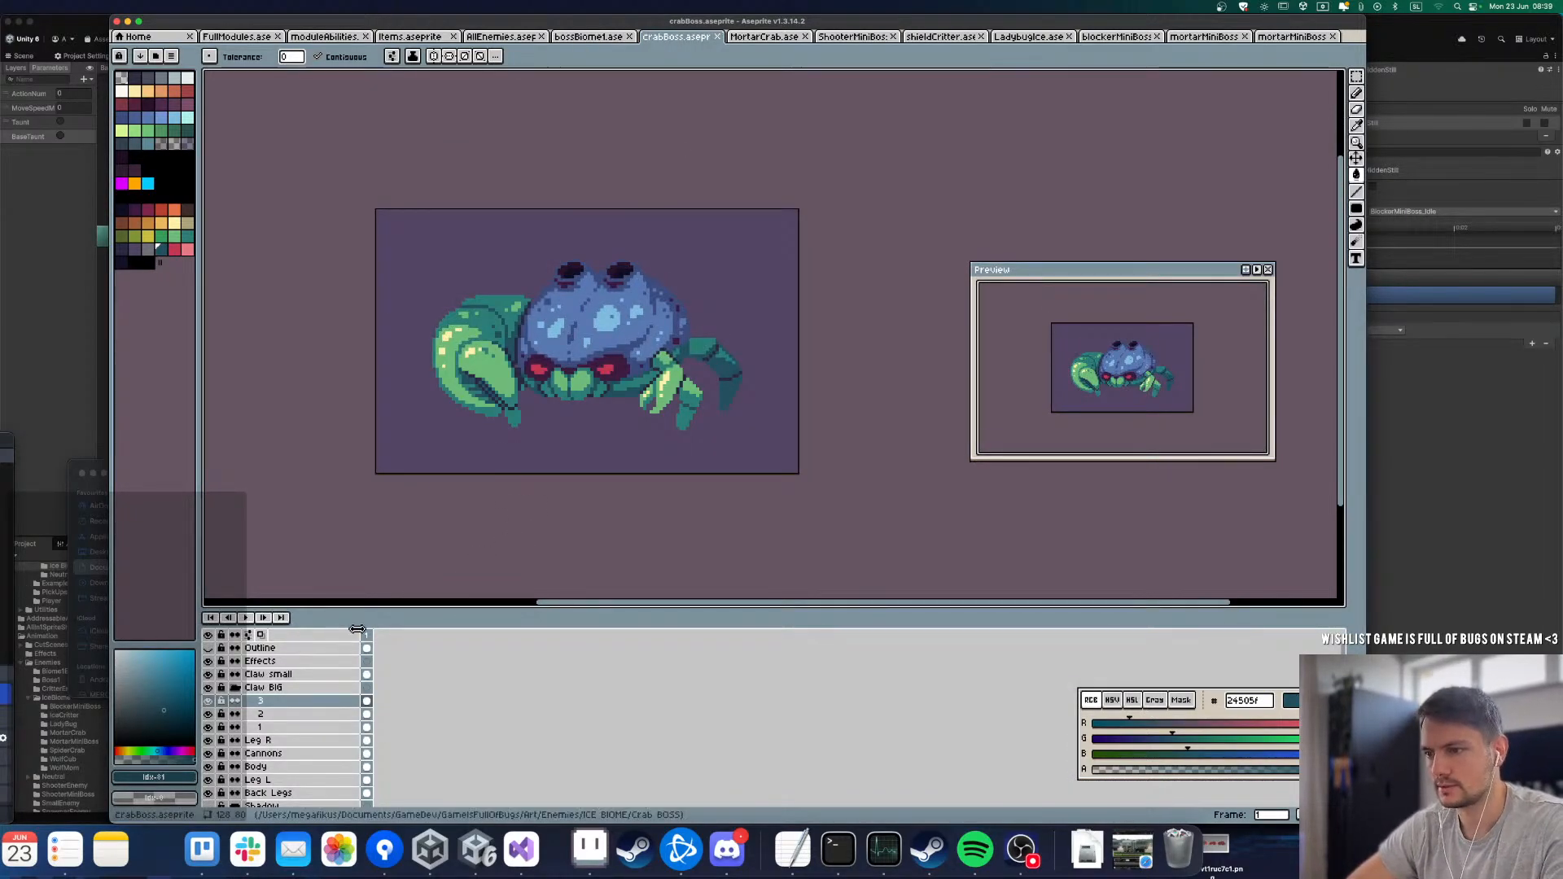
Step: Show the Outline layer and fill the gap between the big claw and the shell with the dark outline colour 120e23
scroll(298, 689, "down", 1)
scroll(298, 688, "up", 1)
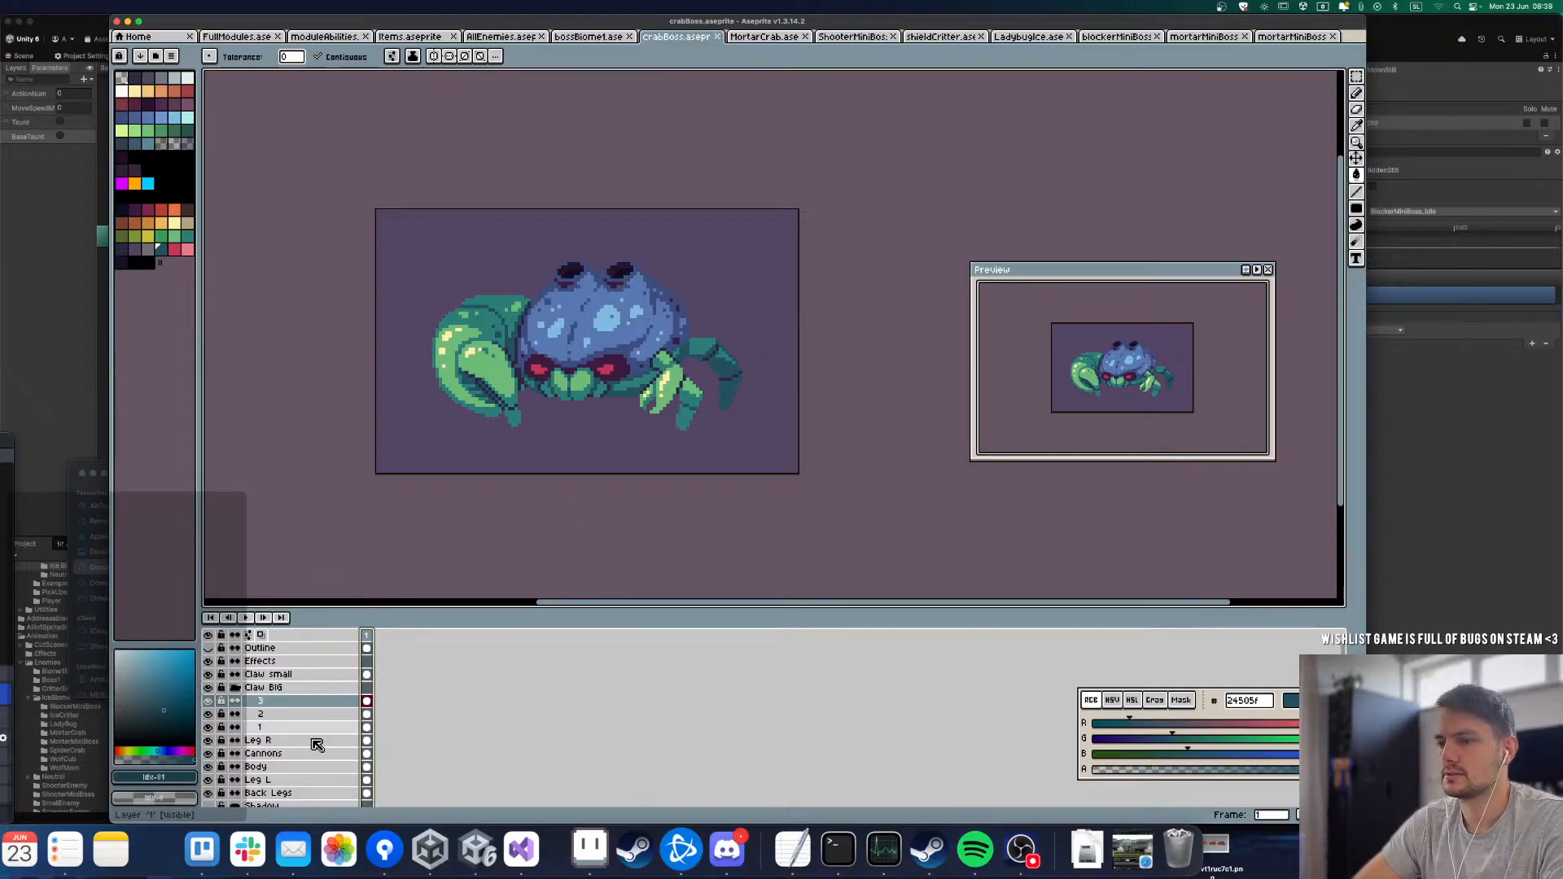
left_click(209, 649)
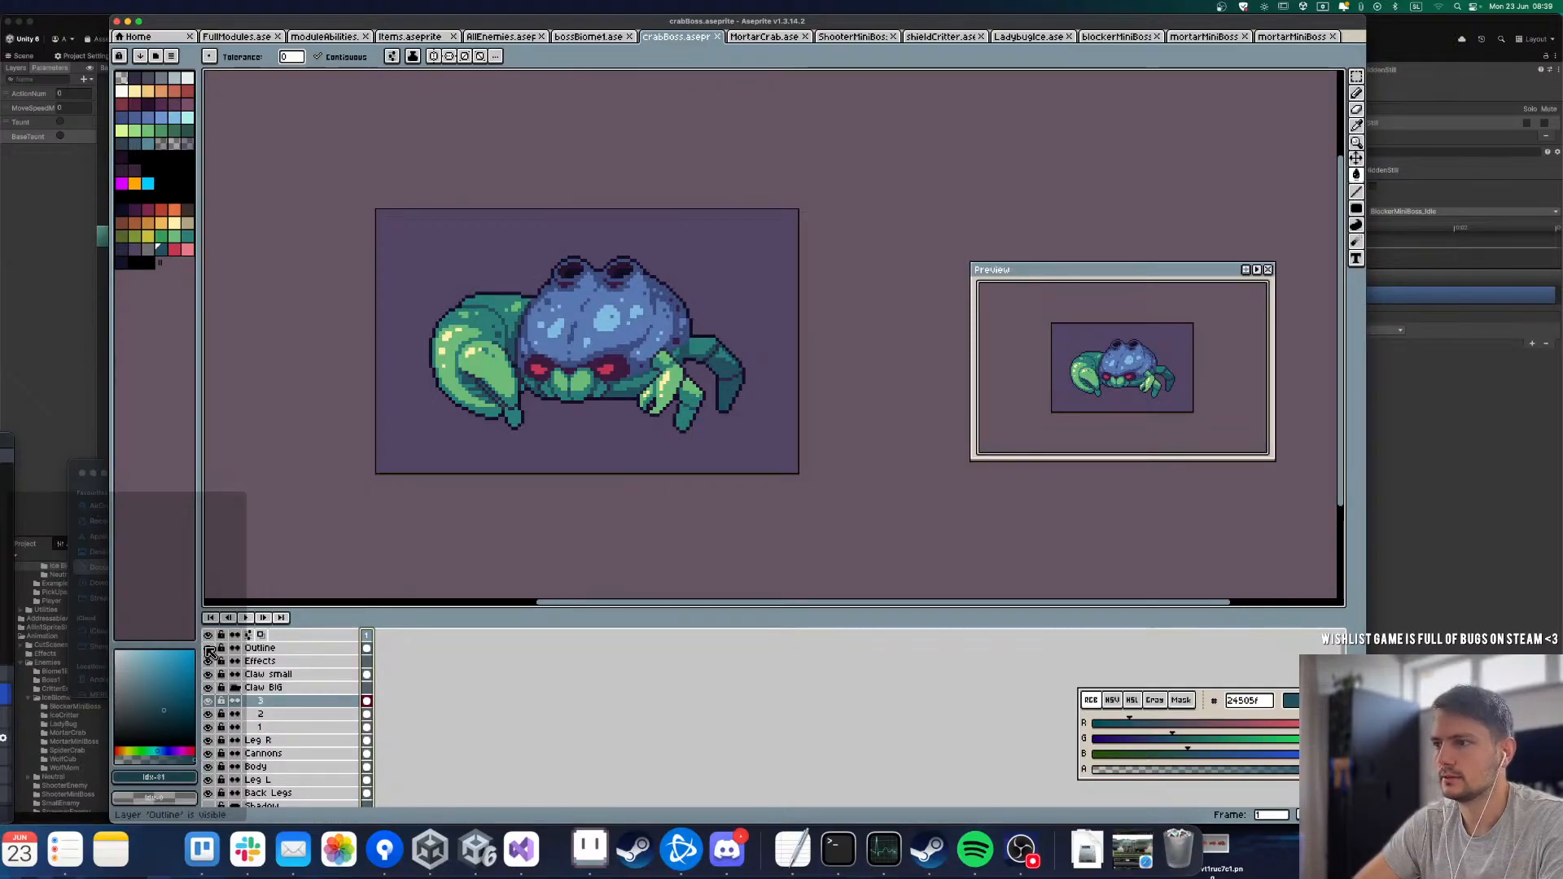
left_click(262, 648)
scroll(468, 360, "up", 4)
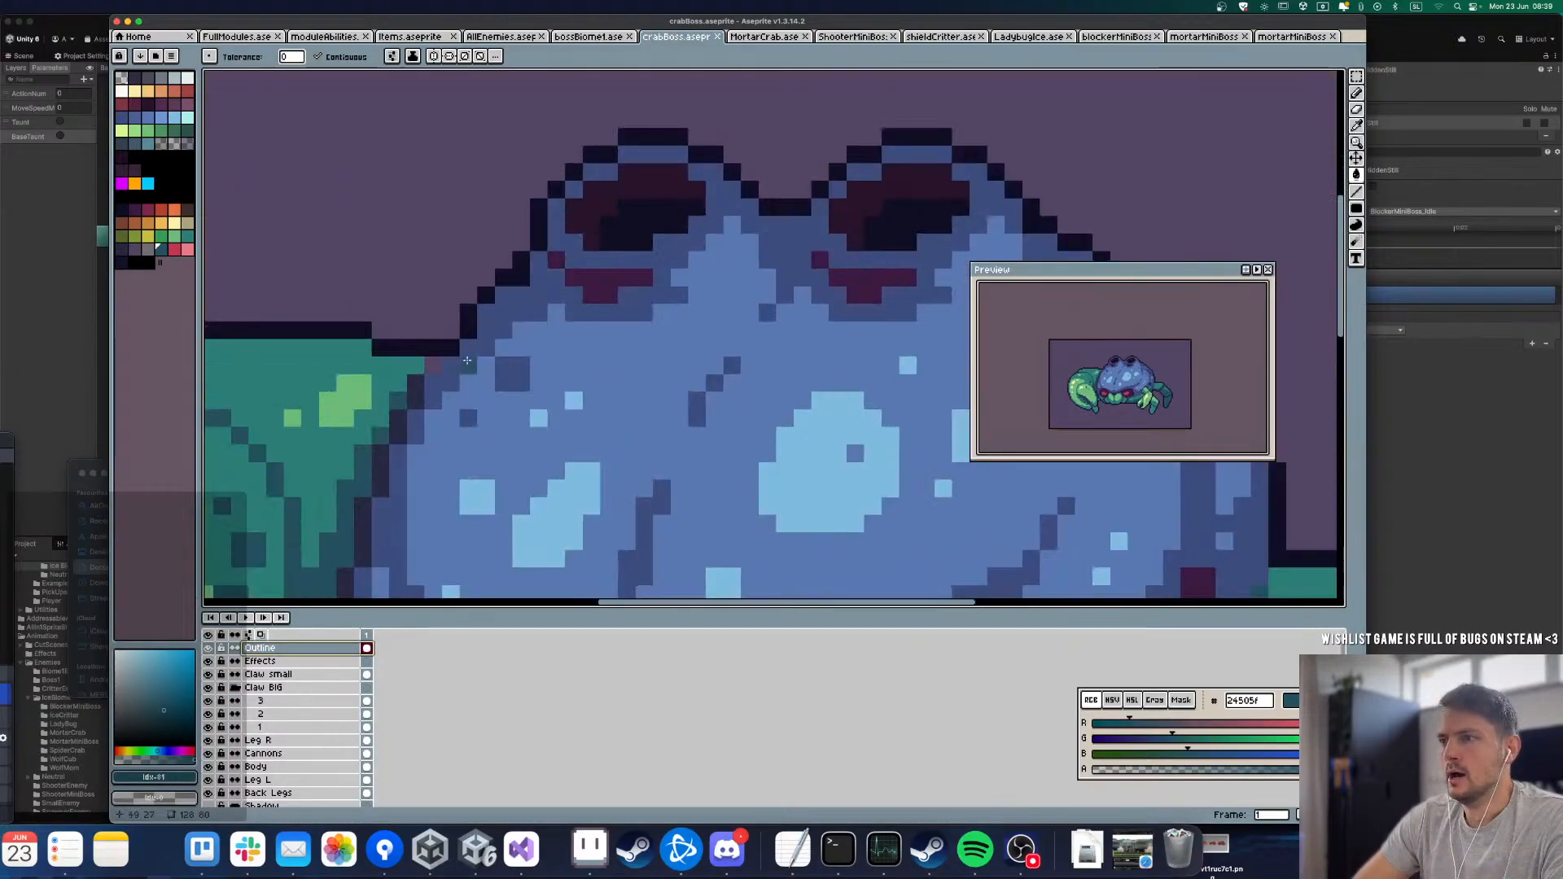
left_click(432, 349, "alt")
key("l")
left_click(433, 364)
scroll(464, 299, "down", 4)
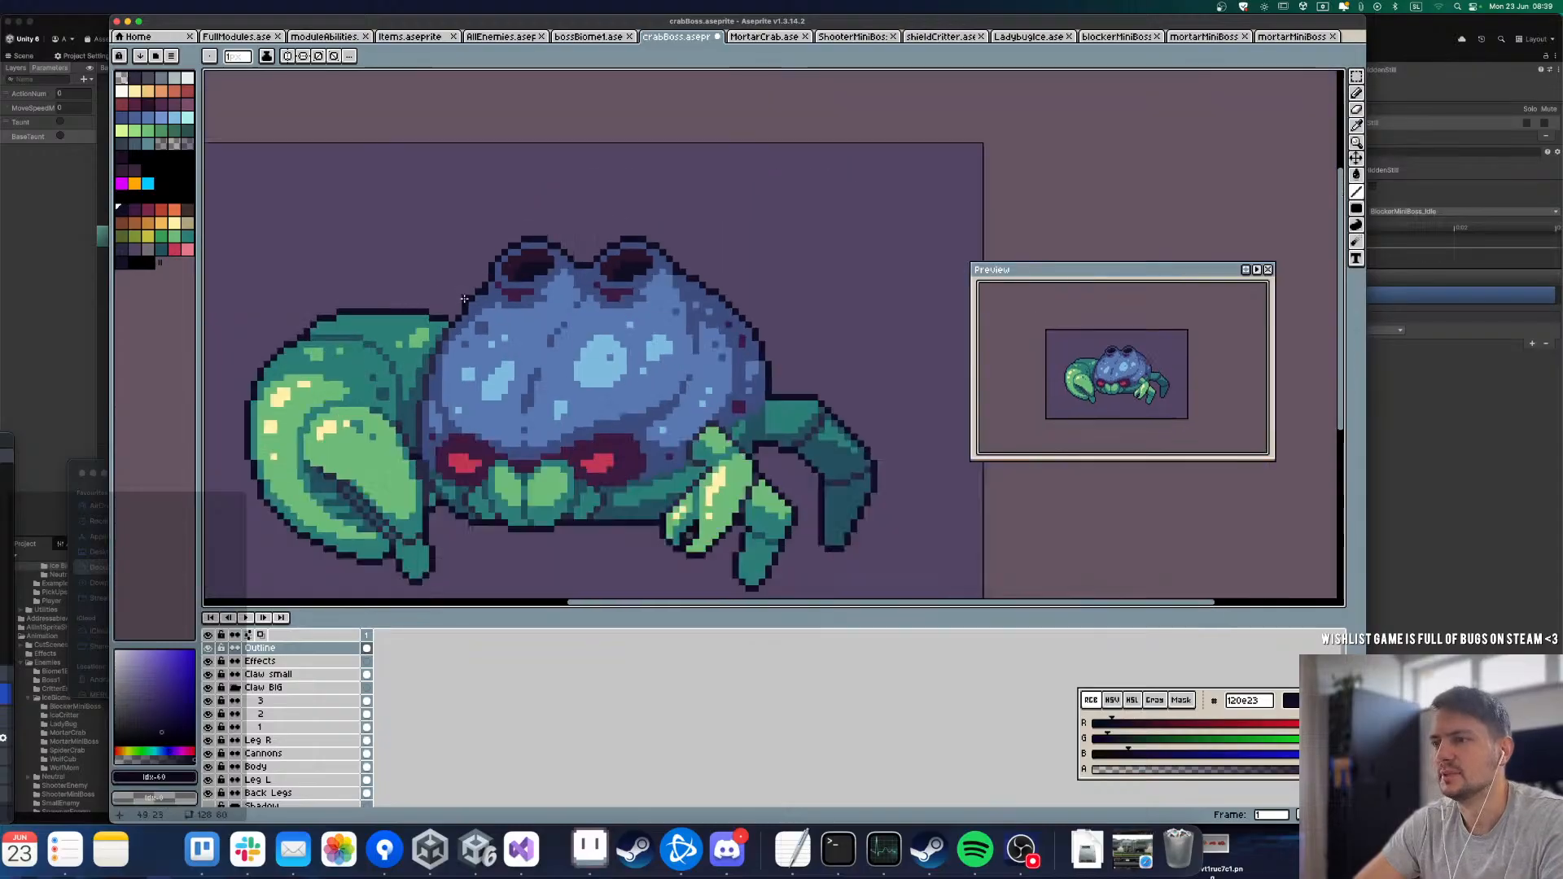
Step: Hide the Outline layer and save the crabBoss sprite
scroll(464, 299, "down", 3)
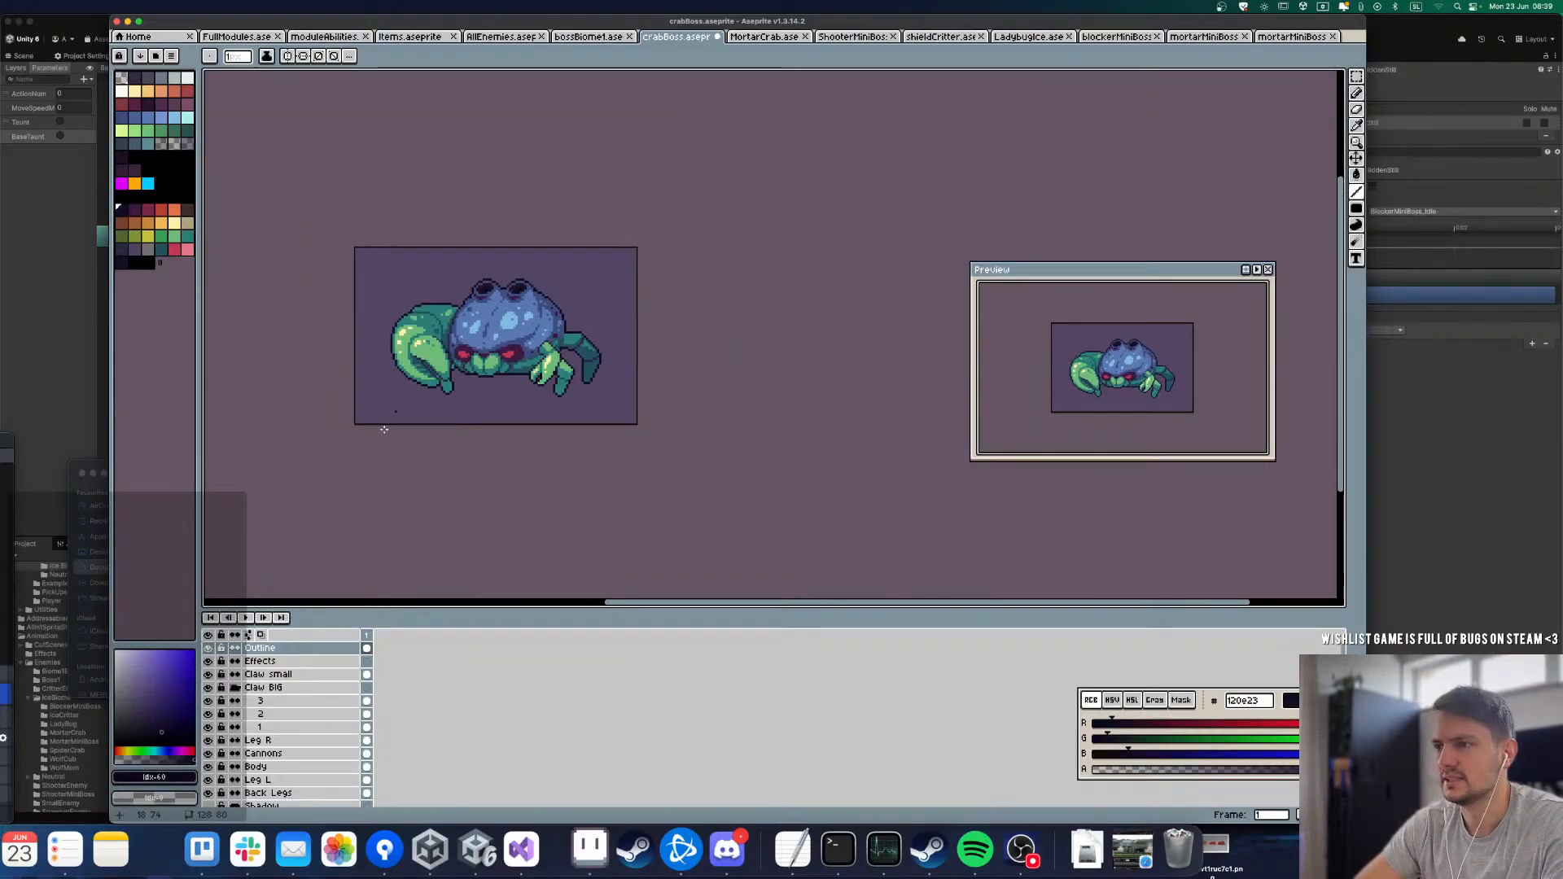
left_click(210, 648)
scroll(479, 366, "up", 1)
key("super+s")
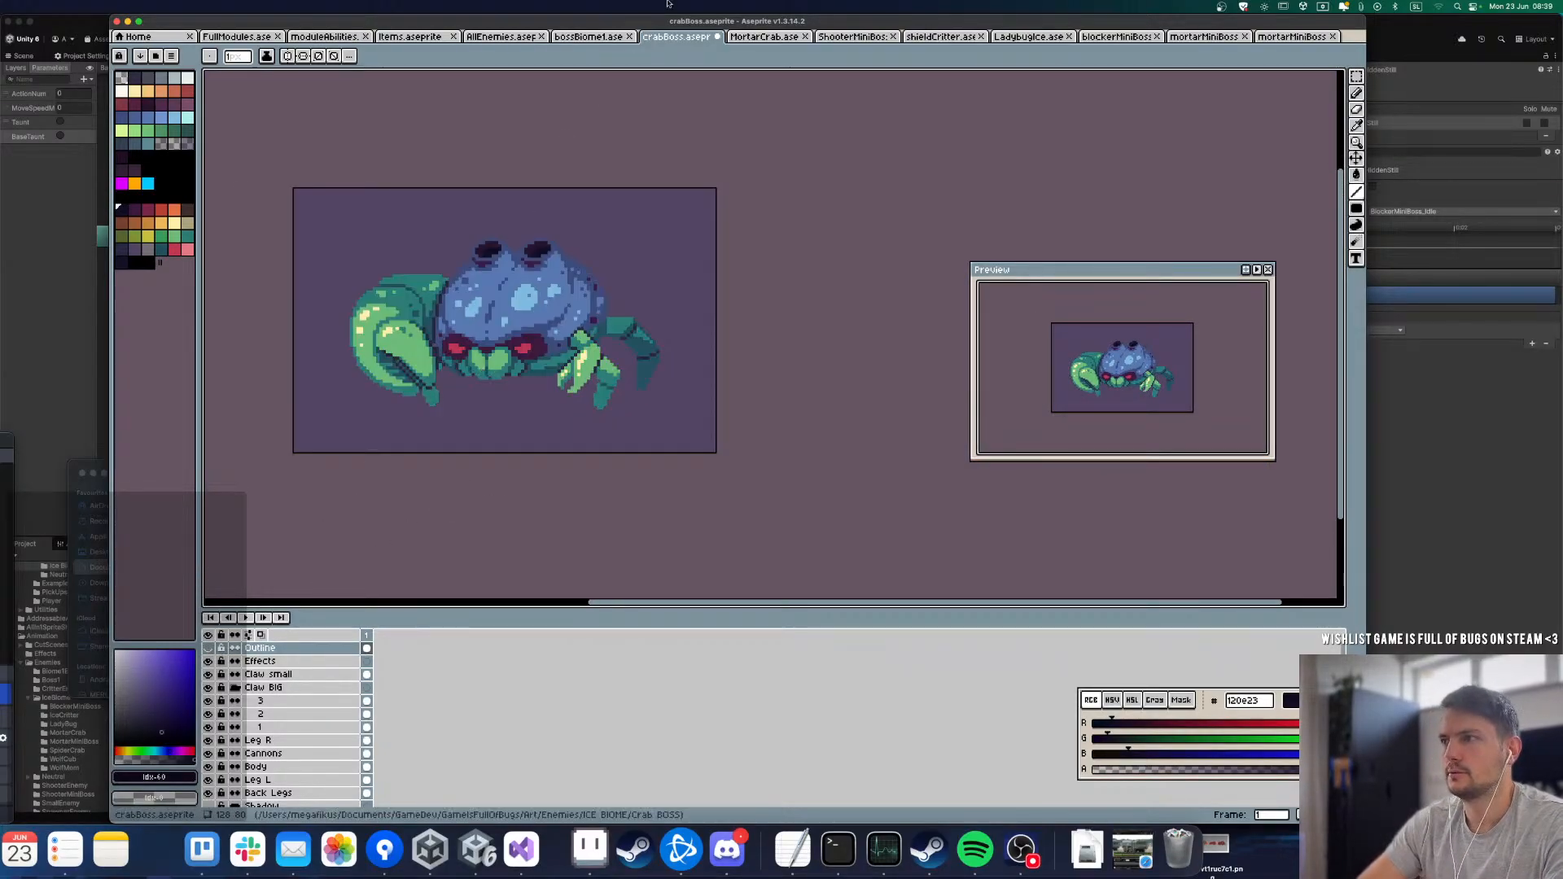
Step: Switch to the bossBiomet sprite and step through its Idle animation frame by frame up to frame 7
left_click(590, 37)
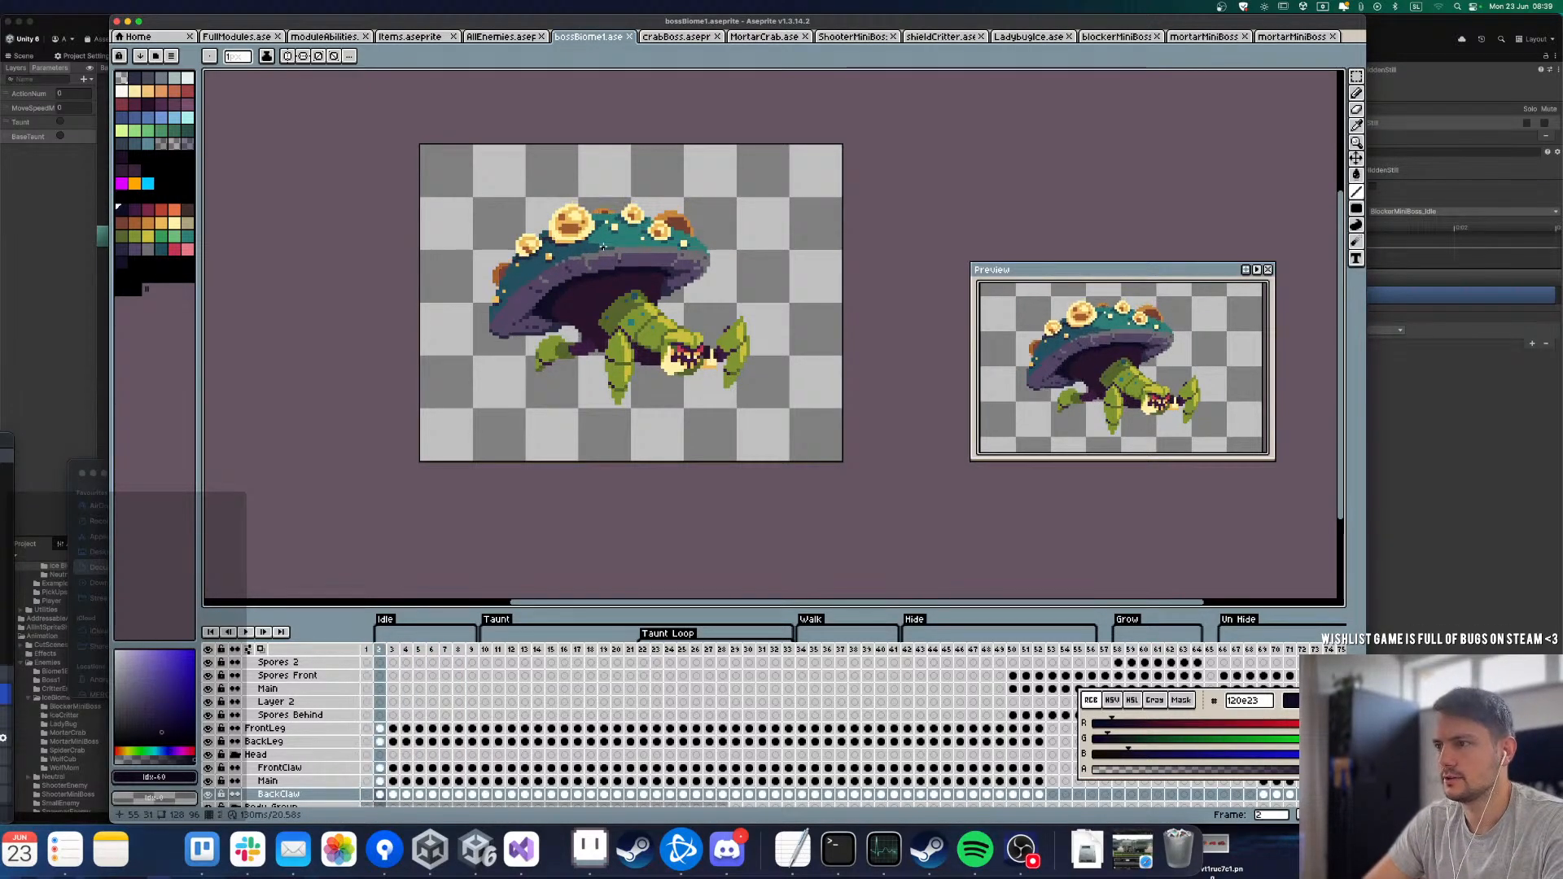
left_click(406, 650)
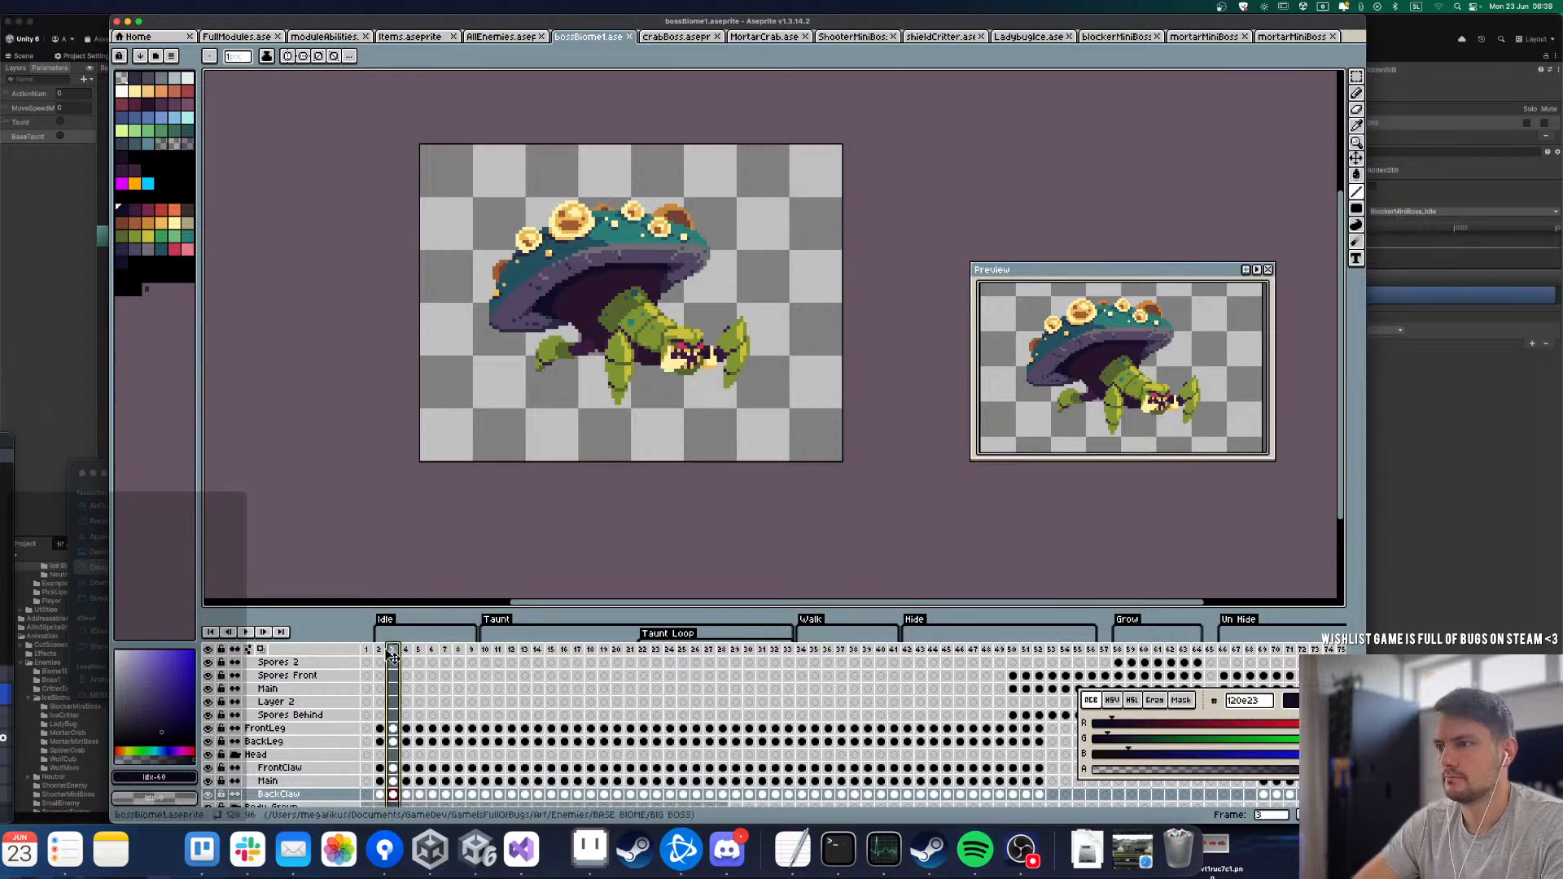
left_click(367, 650)
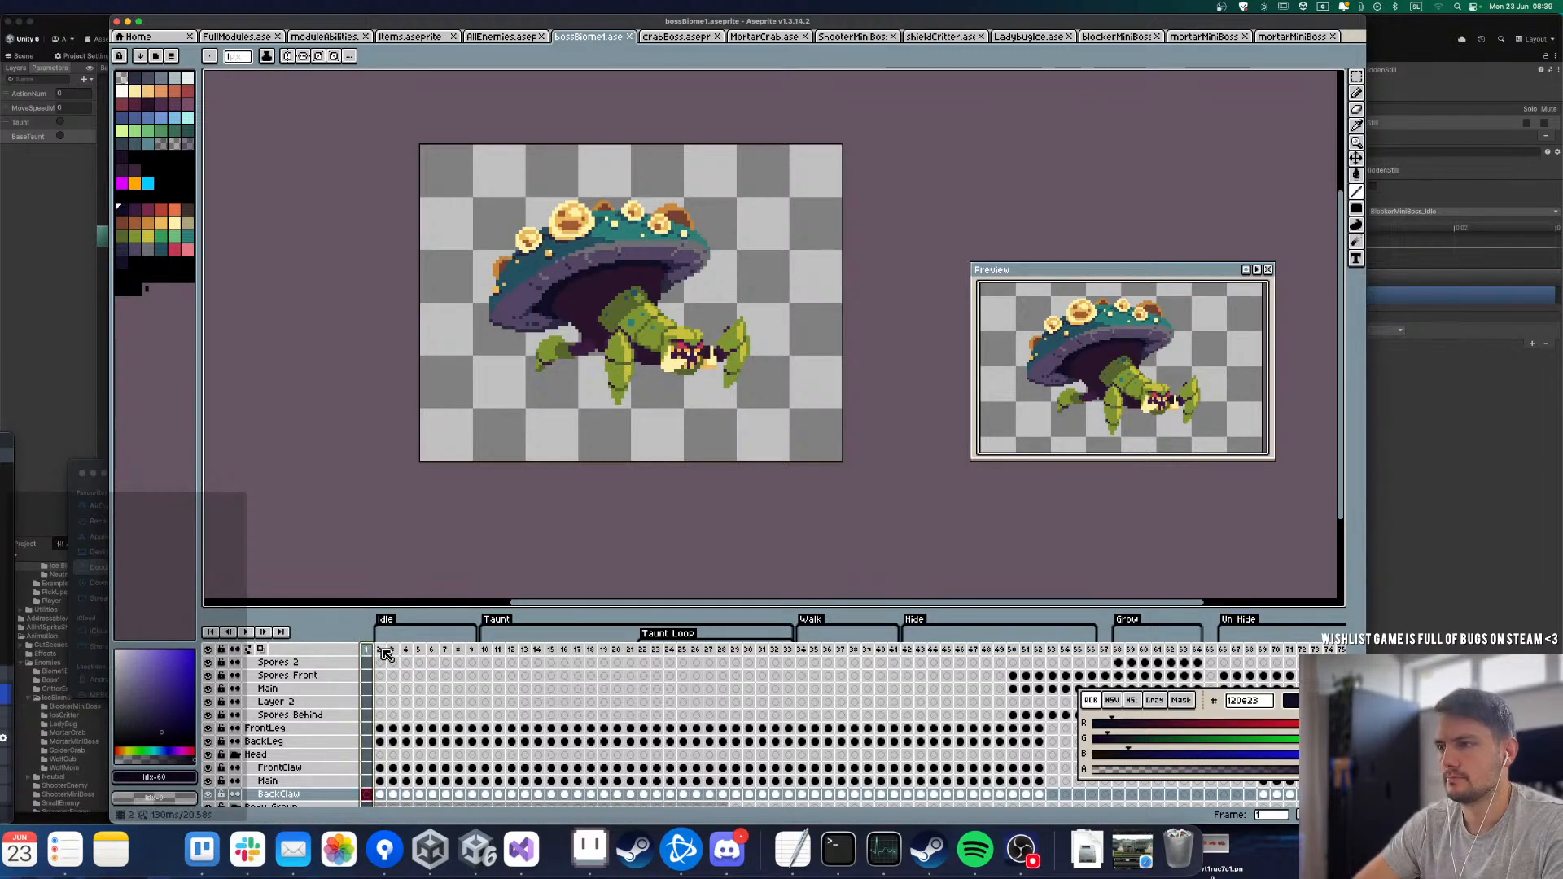
key("Right")
key("Right")
key("Left")
key("Right")
key("Right")
key("Right")
key("Right")
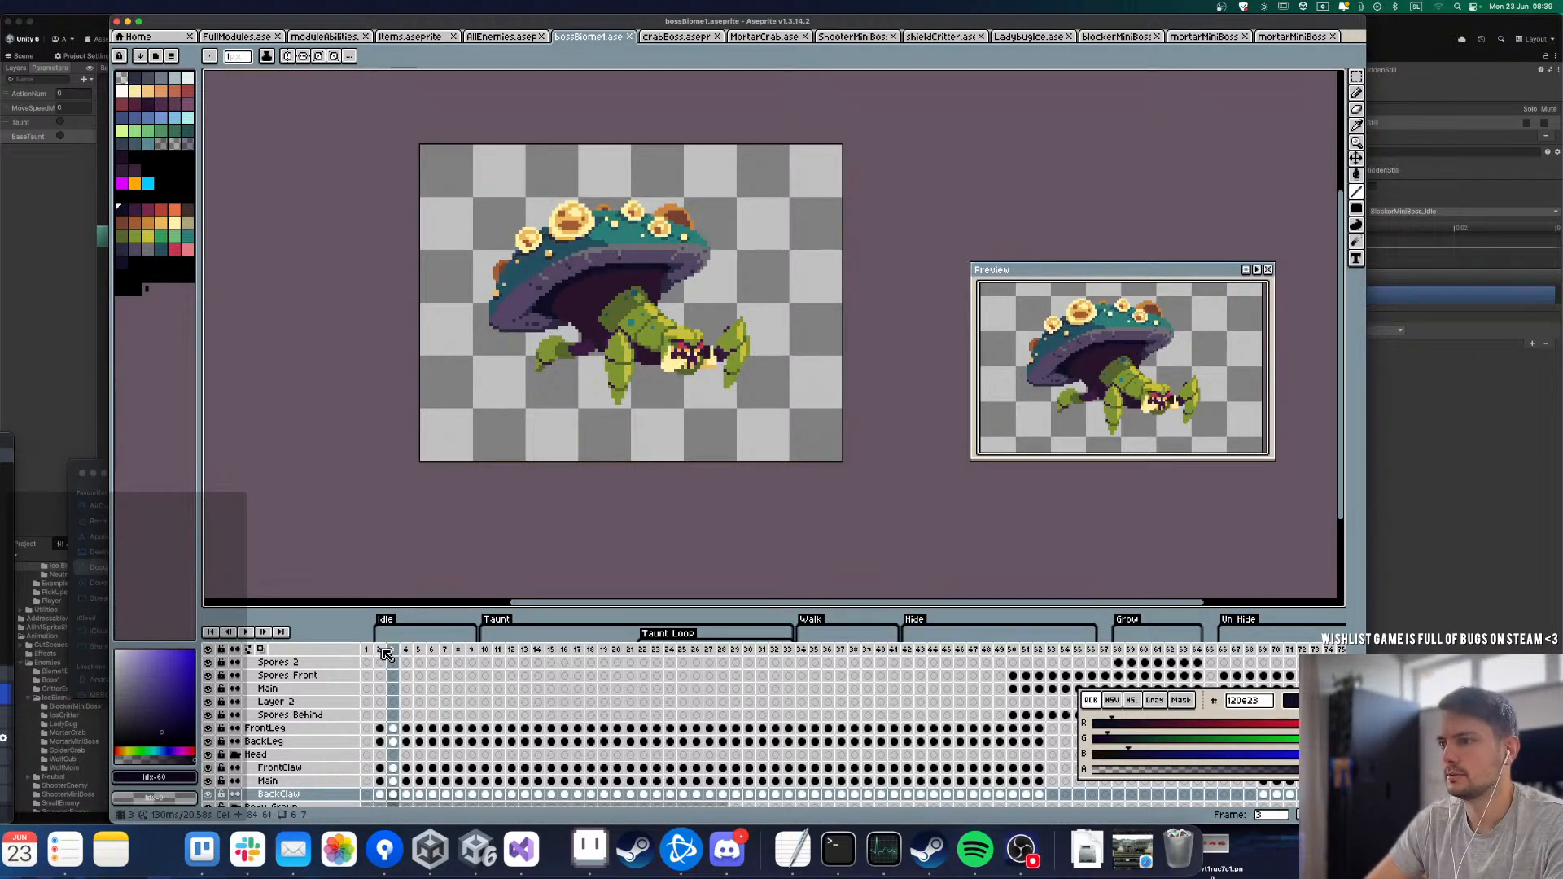
key("Right")
key("Right")
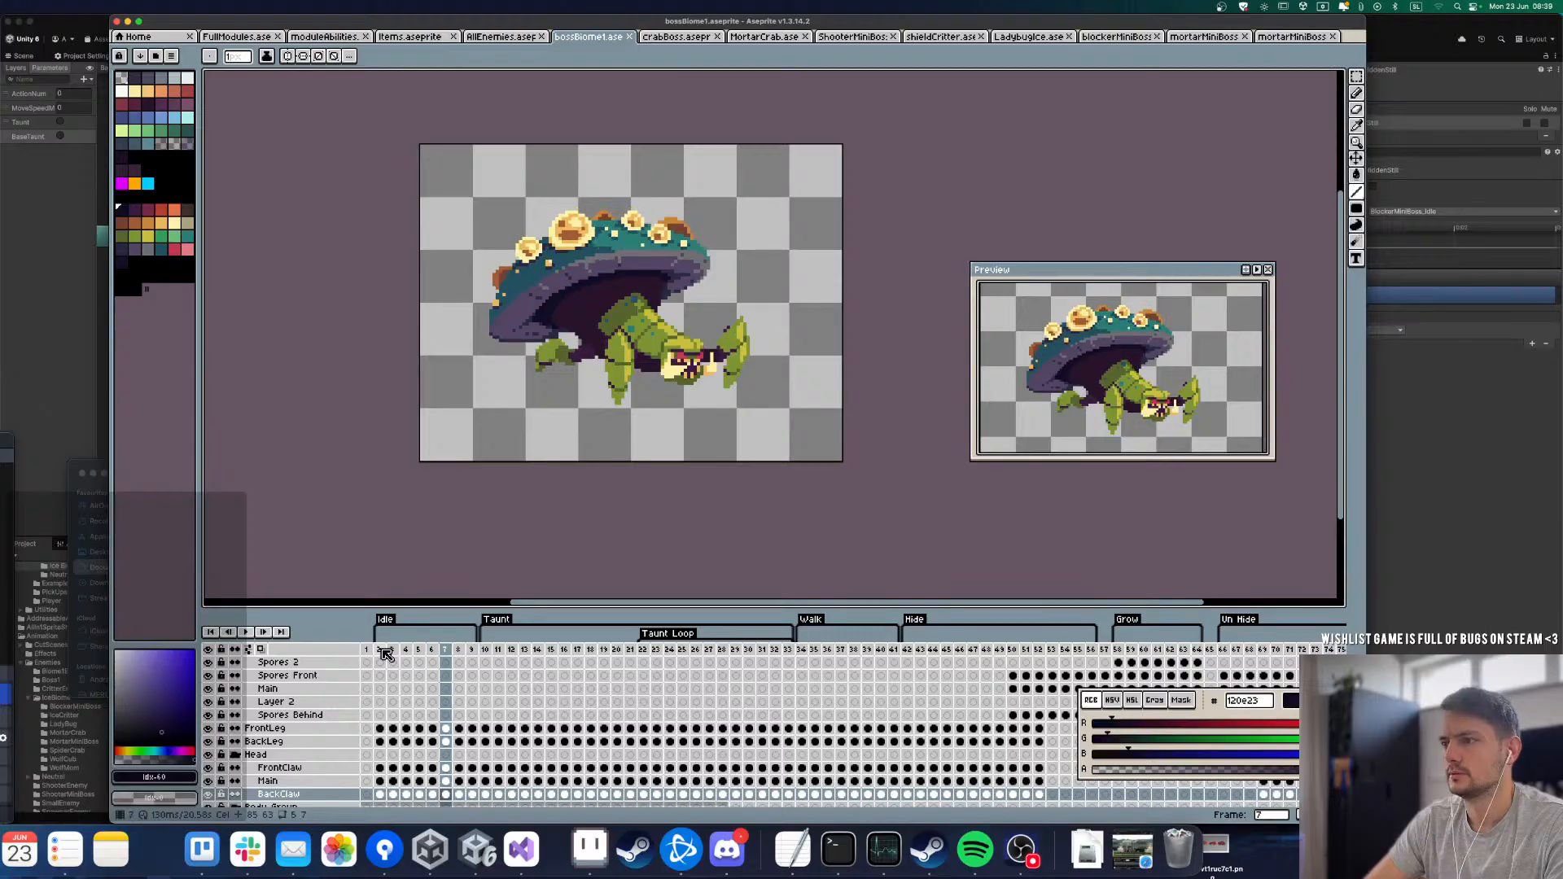
Step: Step back and forth between bossBiomet's Idle frames to study how the body rises and sinks
key("End")
key("Right")
key("Right")
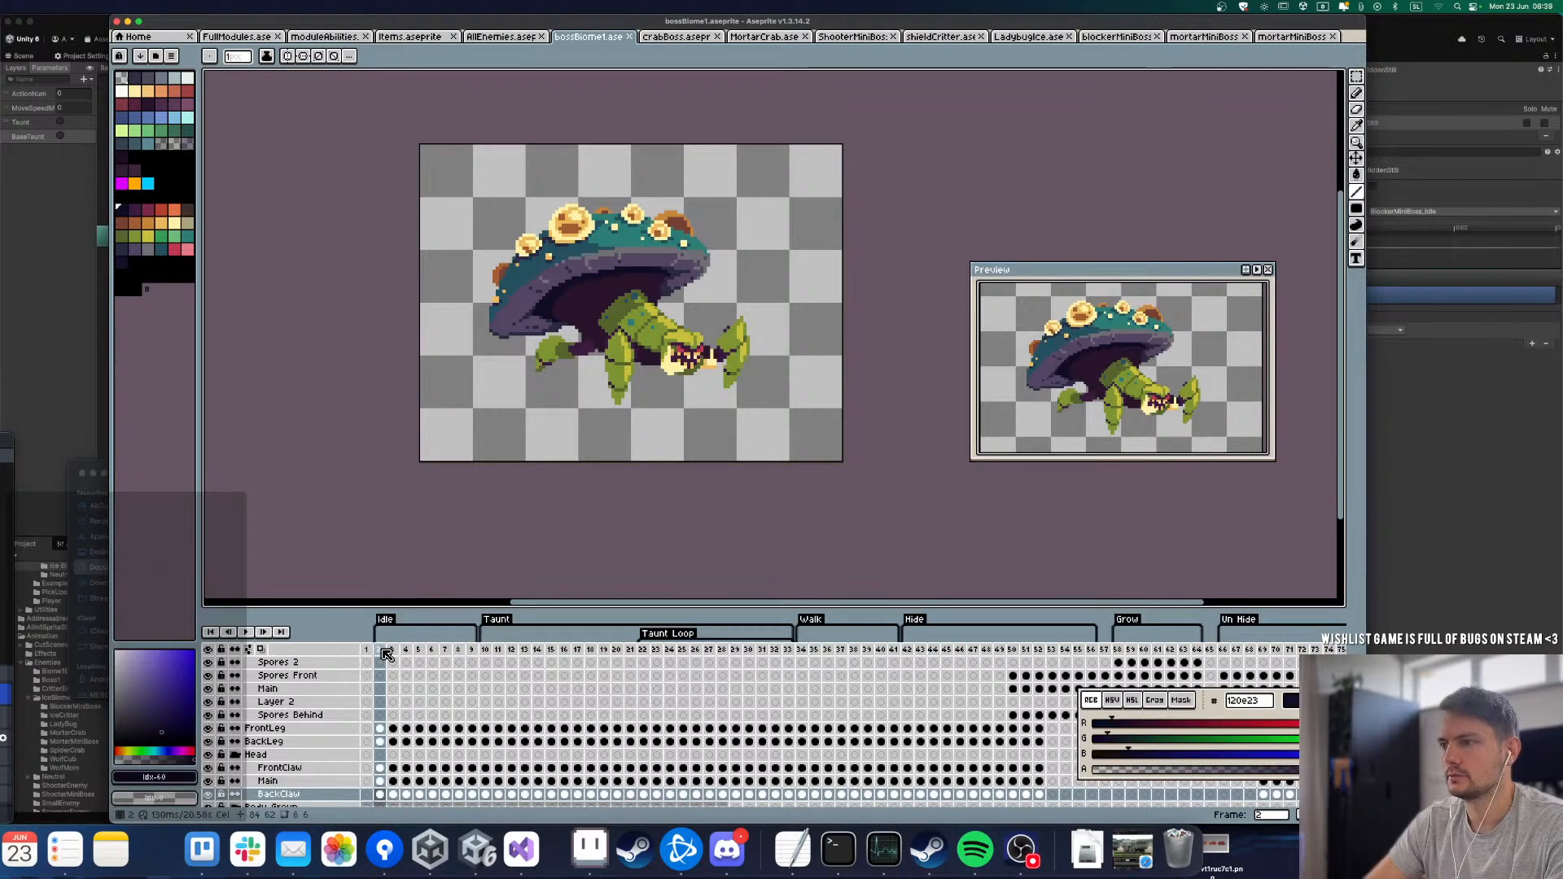
key("Right")
key("Right")
key("Right")
key("Right")
key("Right")
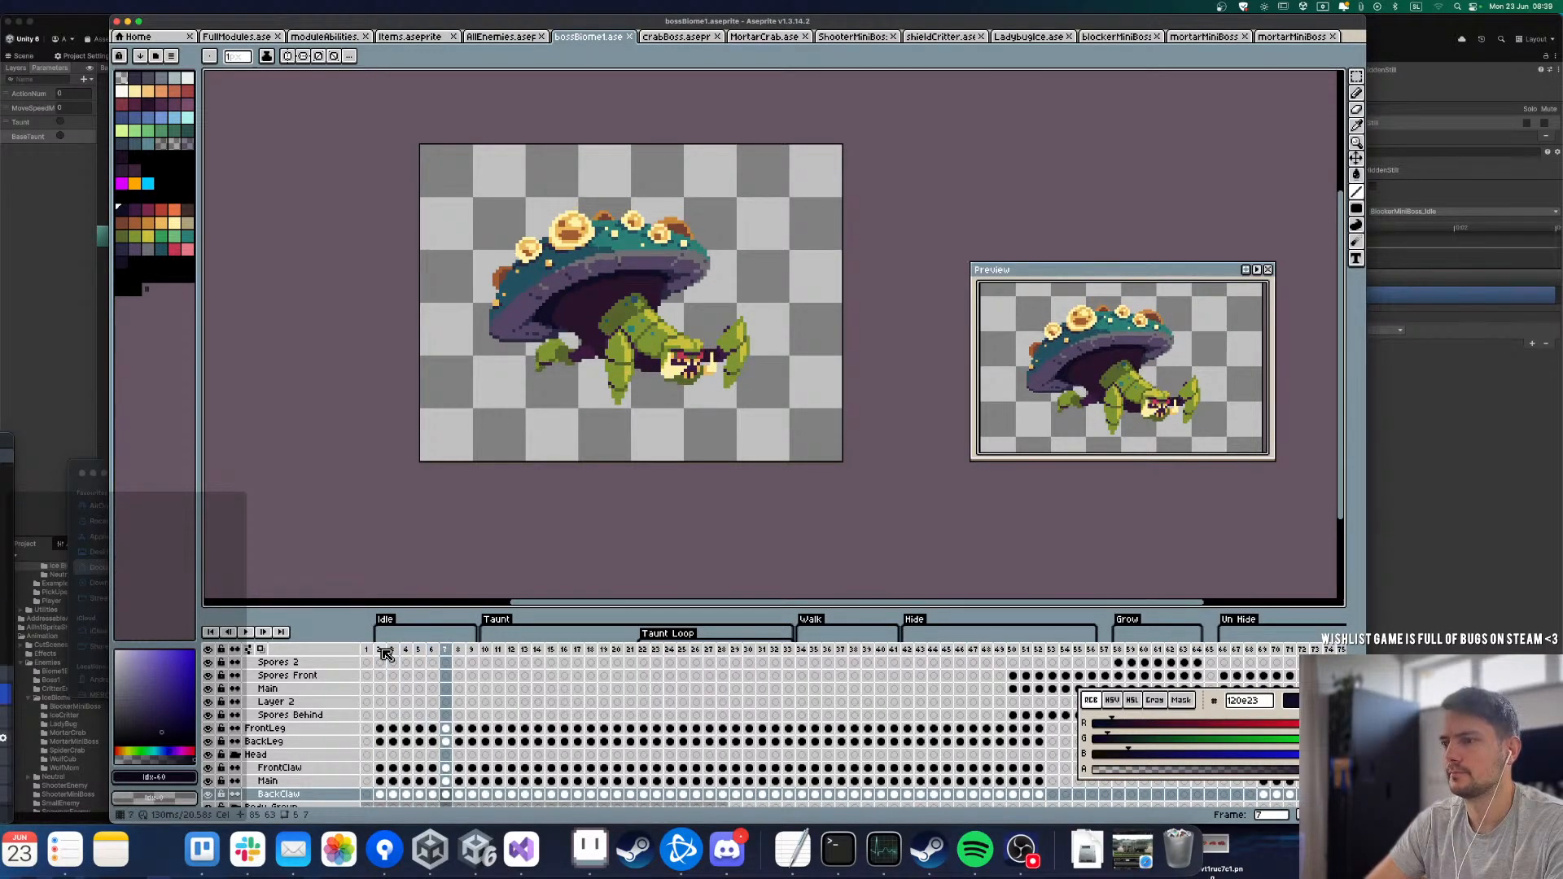
key("Right")
key("Right")
key("Left")
key("Left")
key("Left")
key("Left")
key("Left")
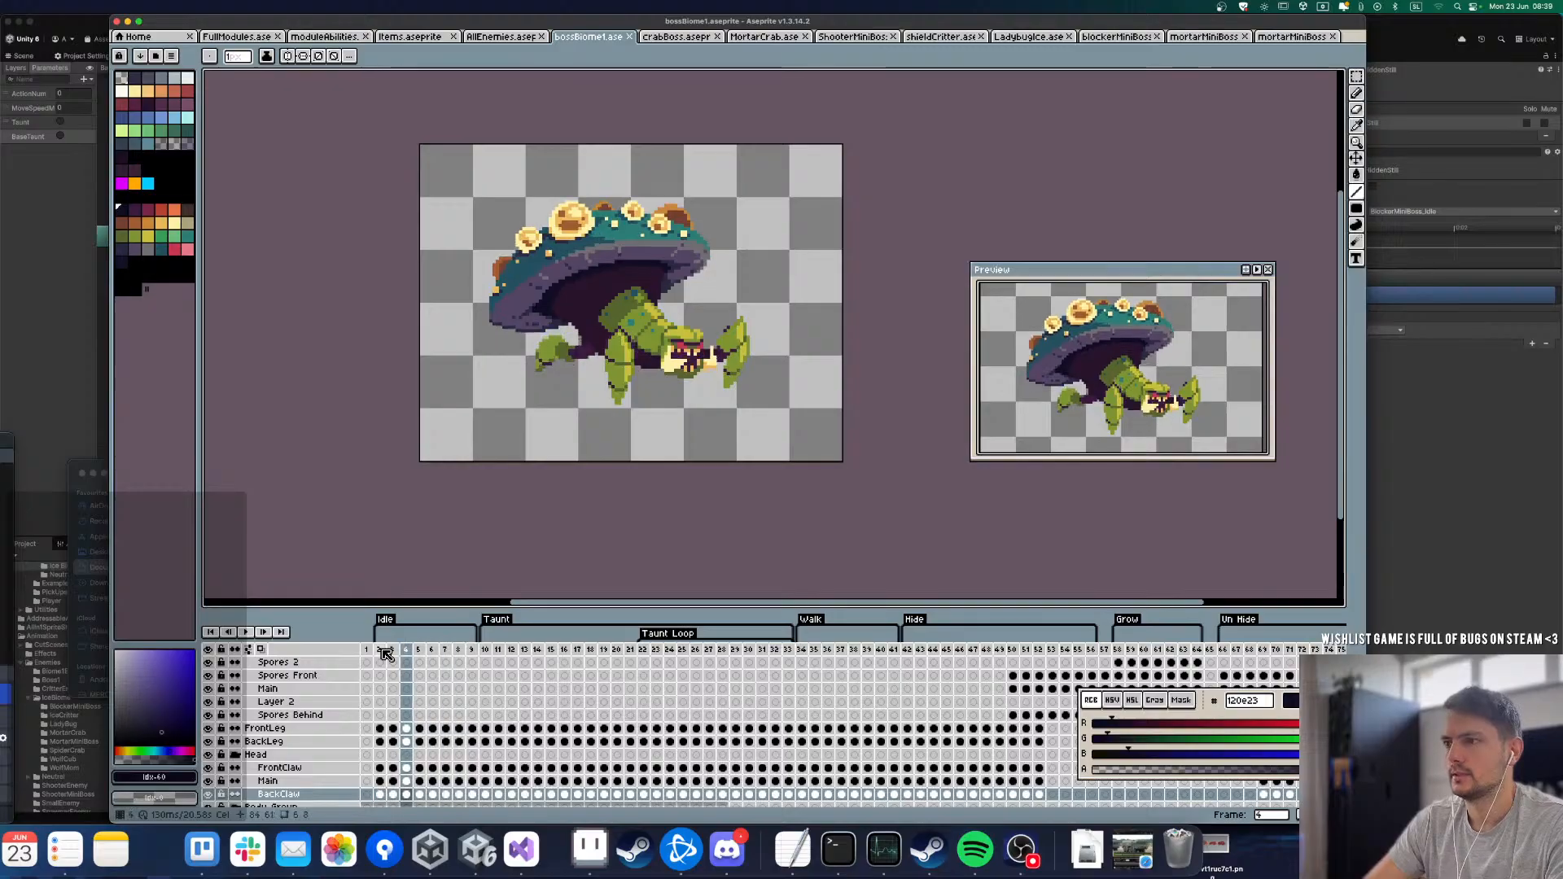
key("Left")
key("Left")
key("Right")
key("Right")
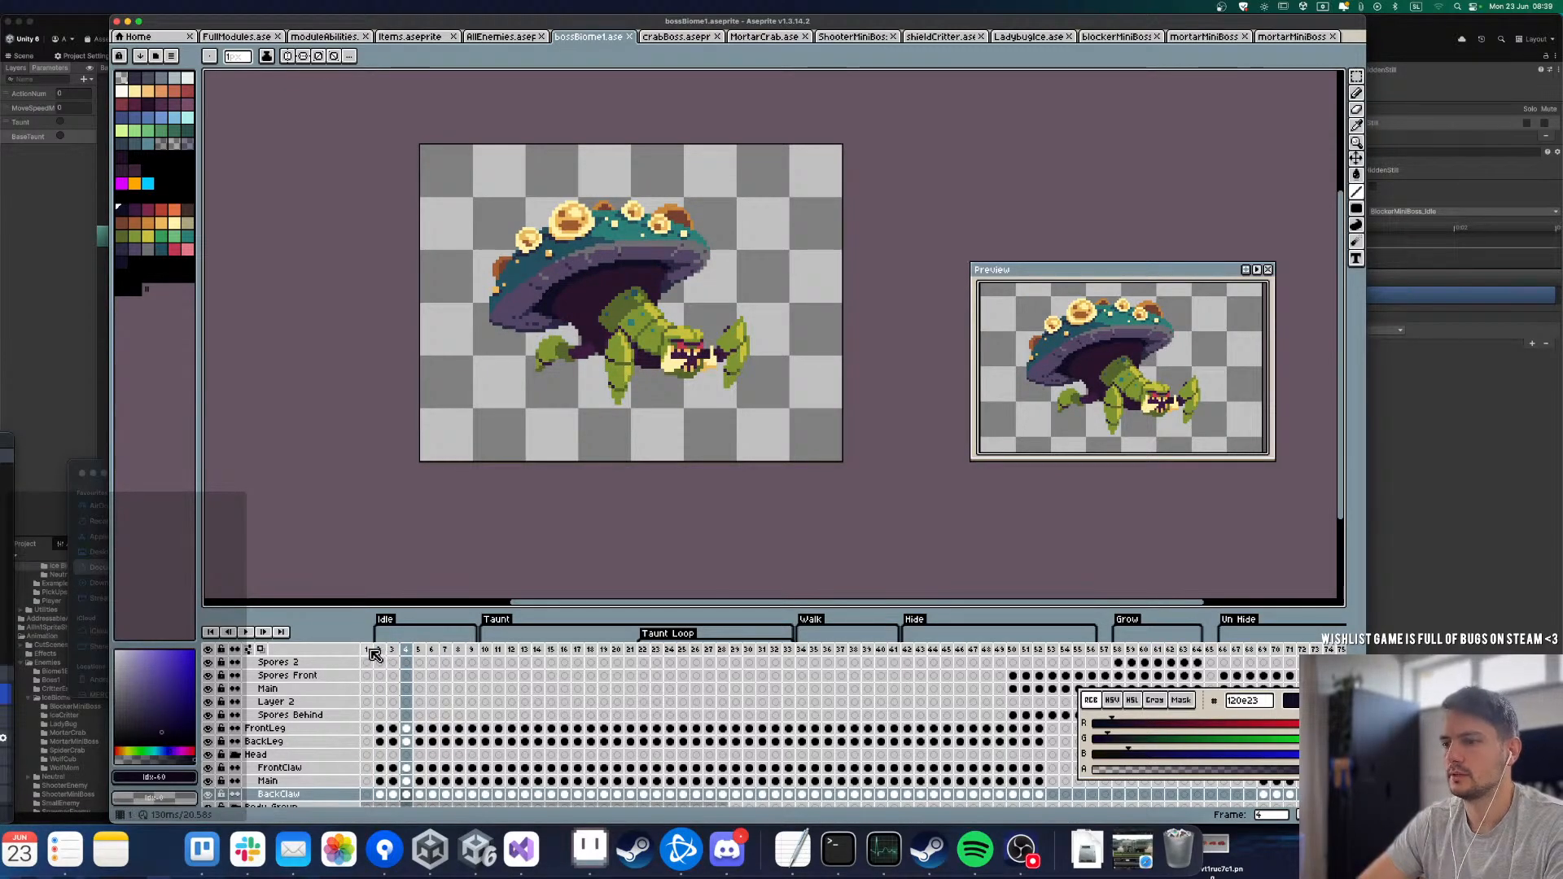
Step: Return bossBiomet to its first frame and play the Idle animation
left_click(369, 650)
left_click(385, 650)
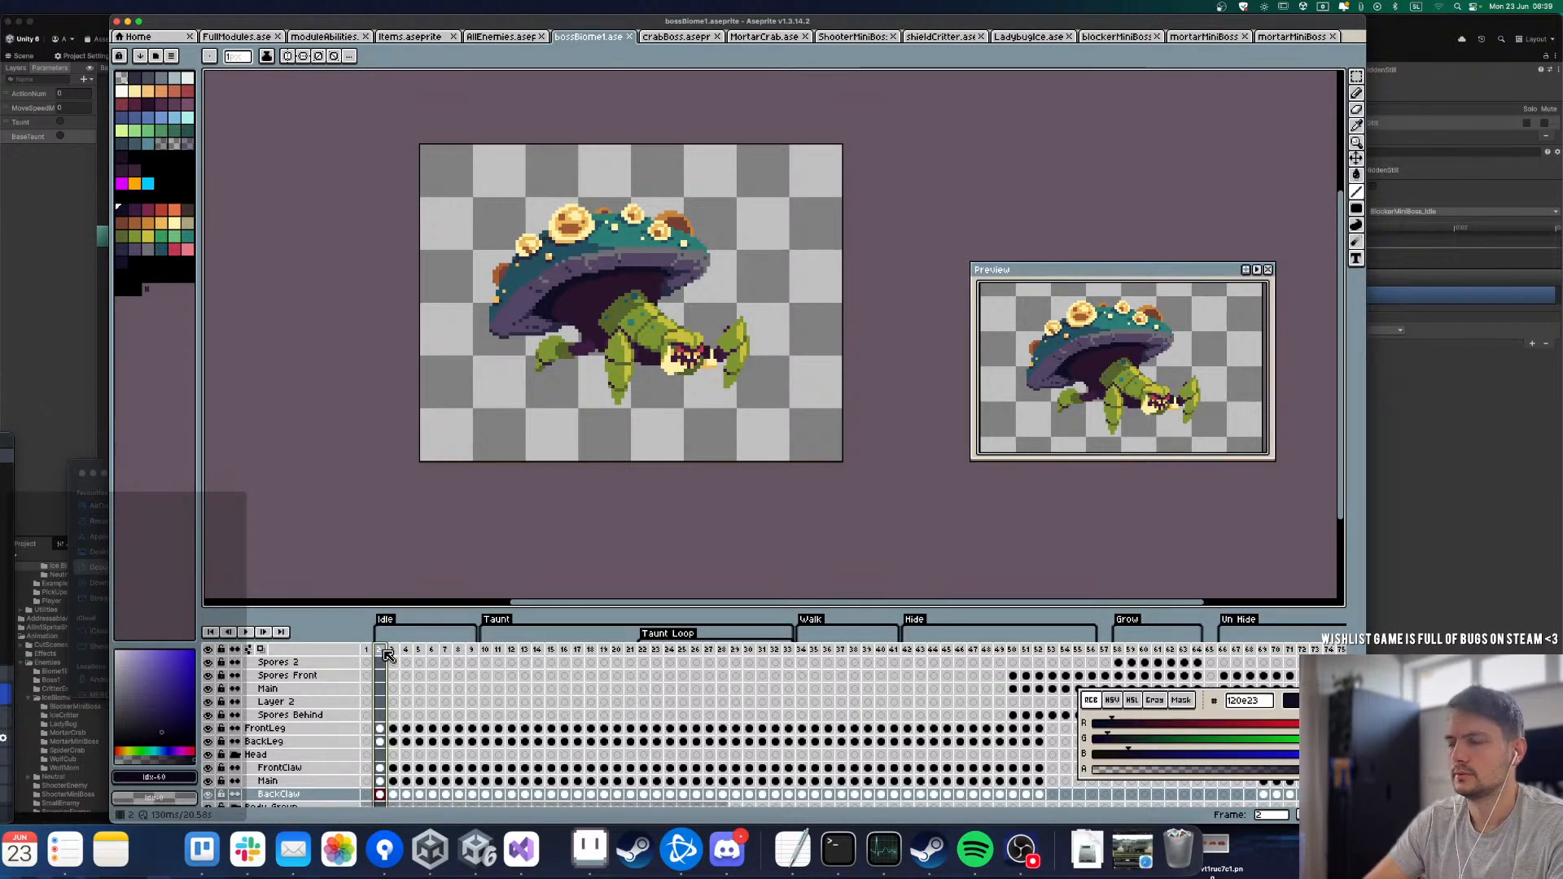
key("Down")
key("Up")
key("Left")
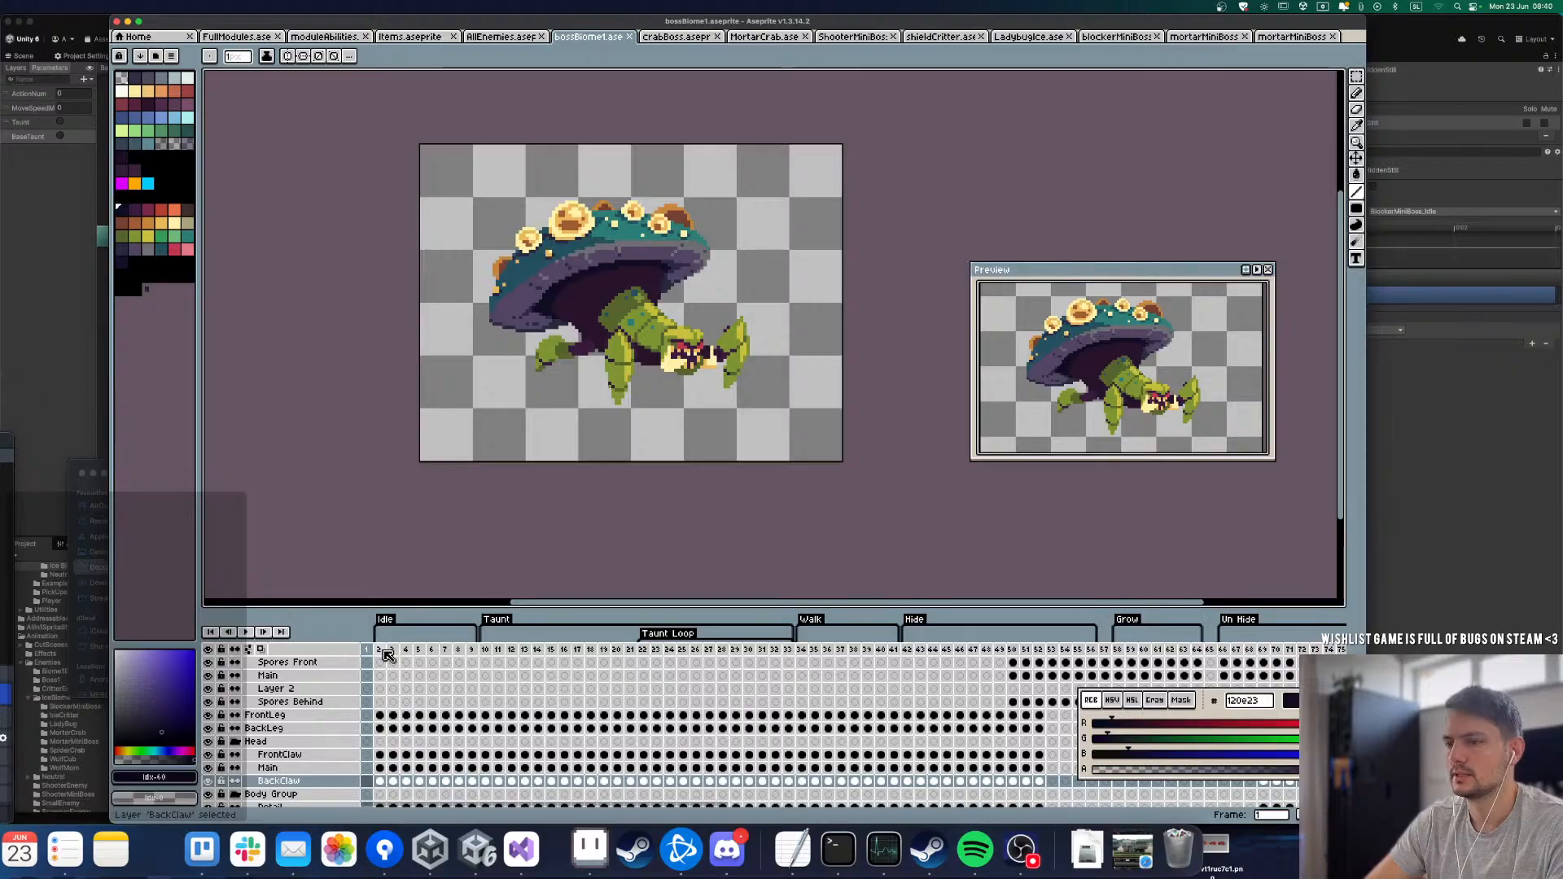
key("Return")
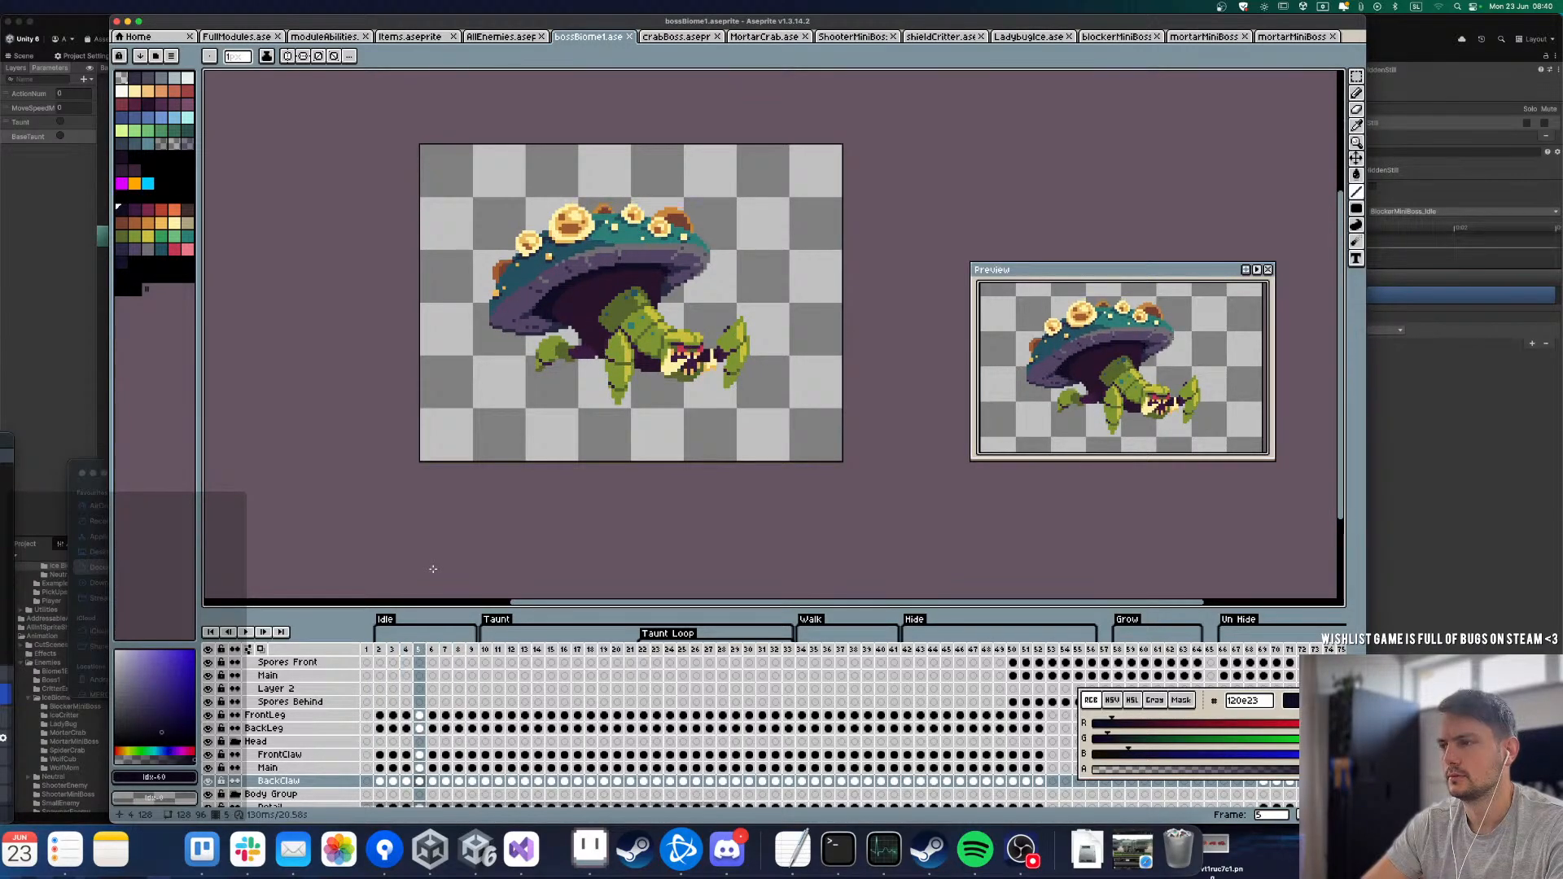
Step: Switch to the crabBoss sprite, pick the Rectangular Marquee tool, and toggle the Body layer's visibility to check what it contains
left_click(676, 39)
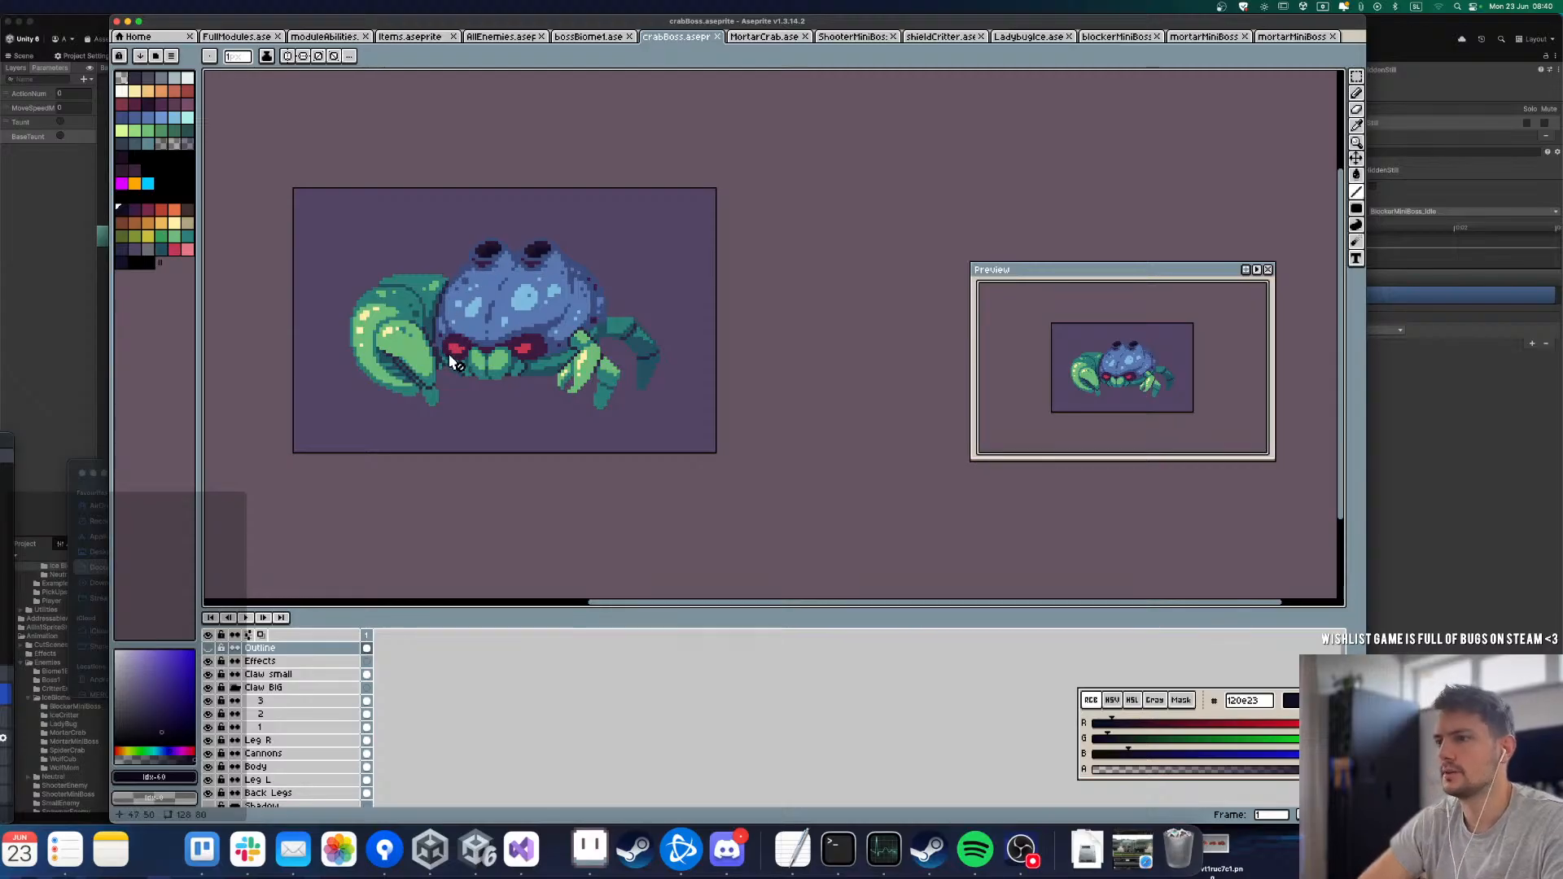
key("m")
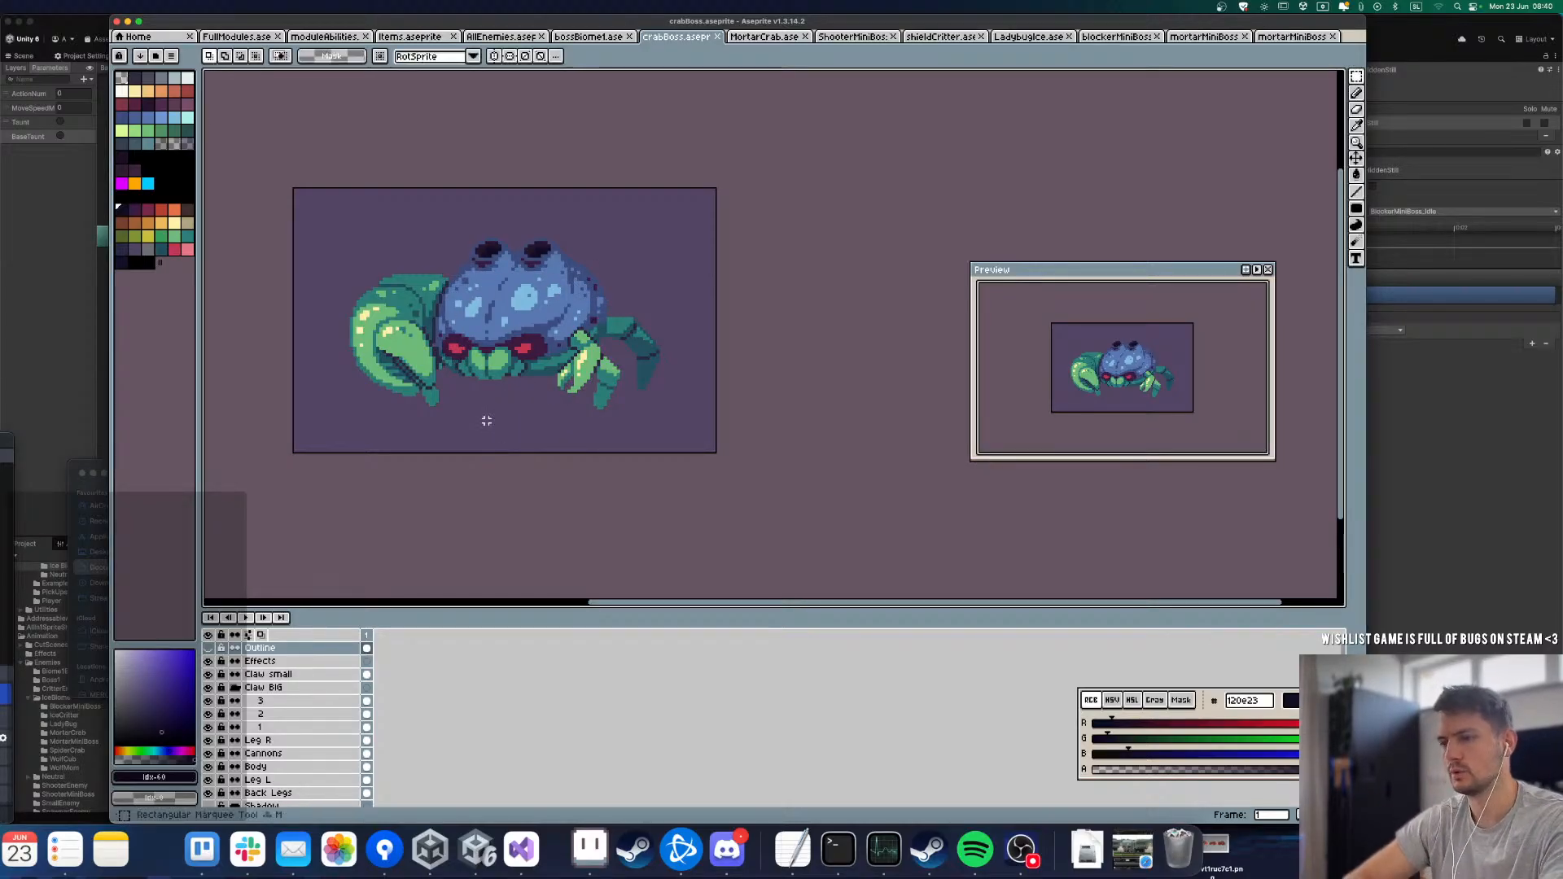
left_click(209, 766)
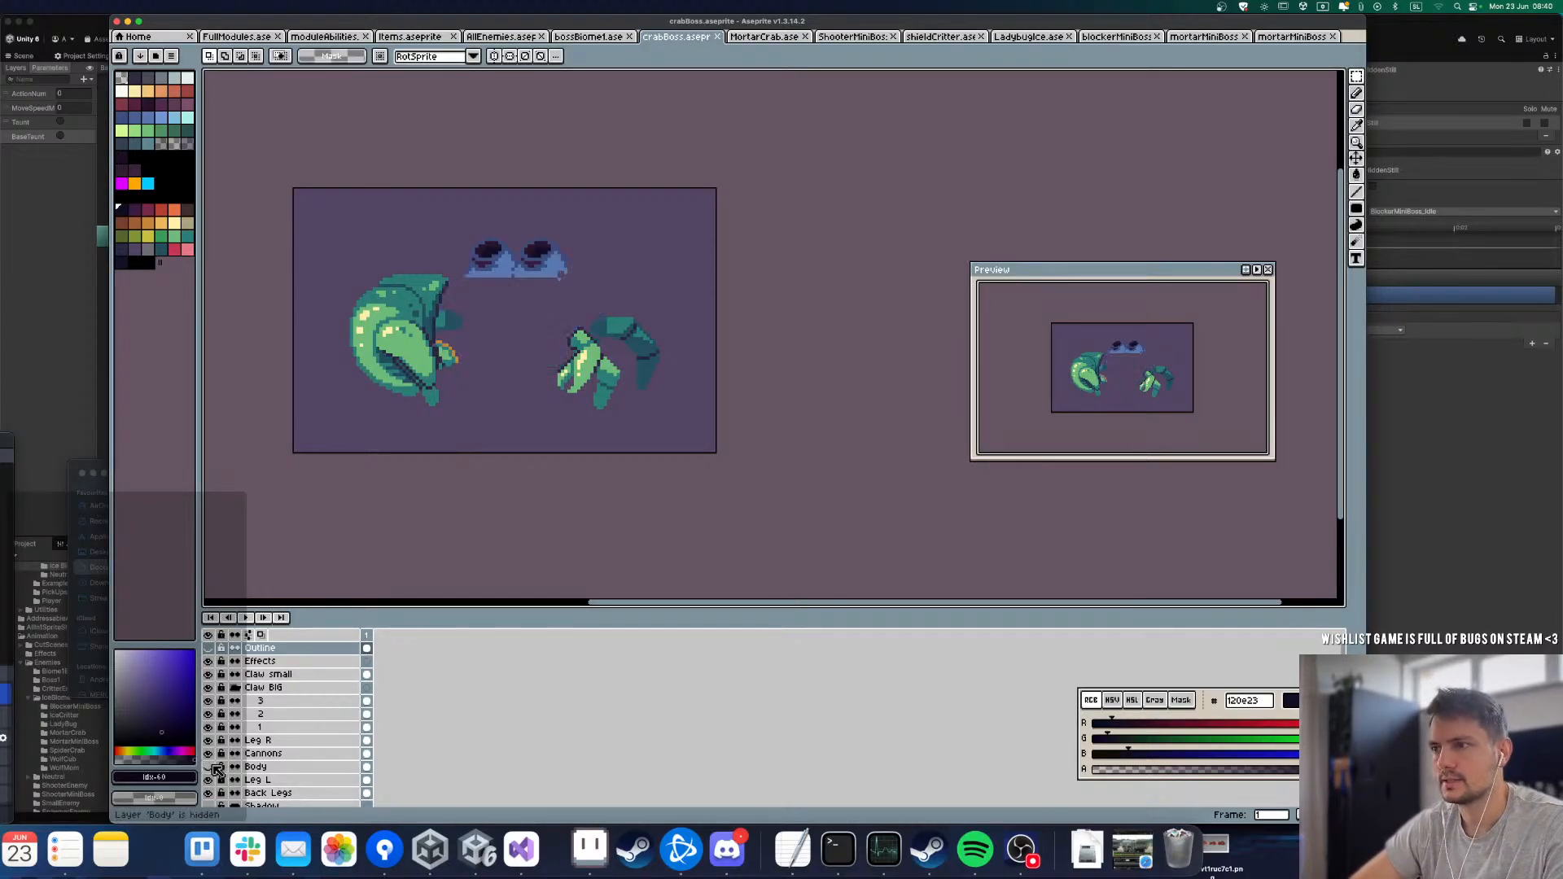
left_click(209, 766)
left_click(209, 767)
left_click(210, 767)
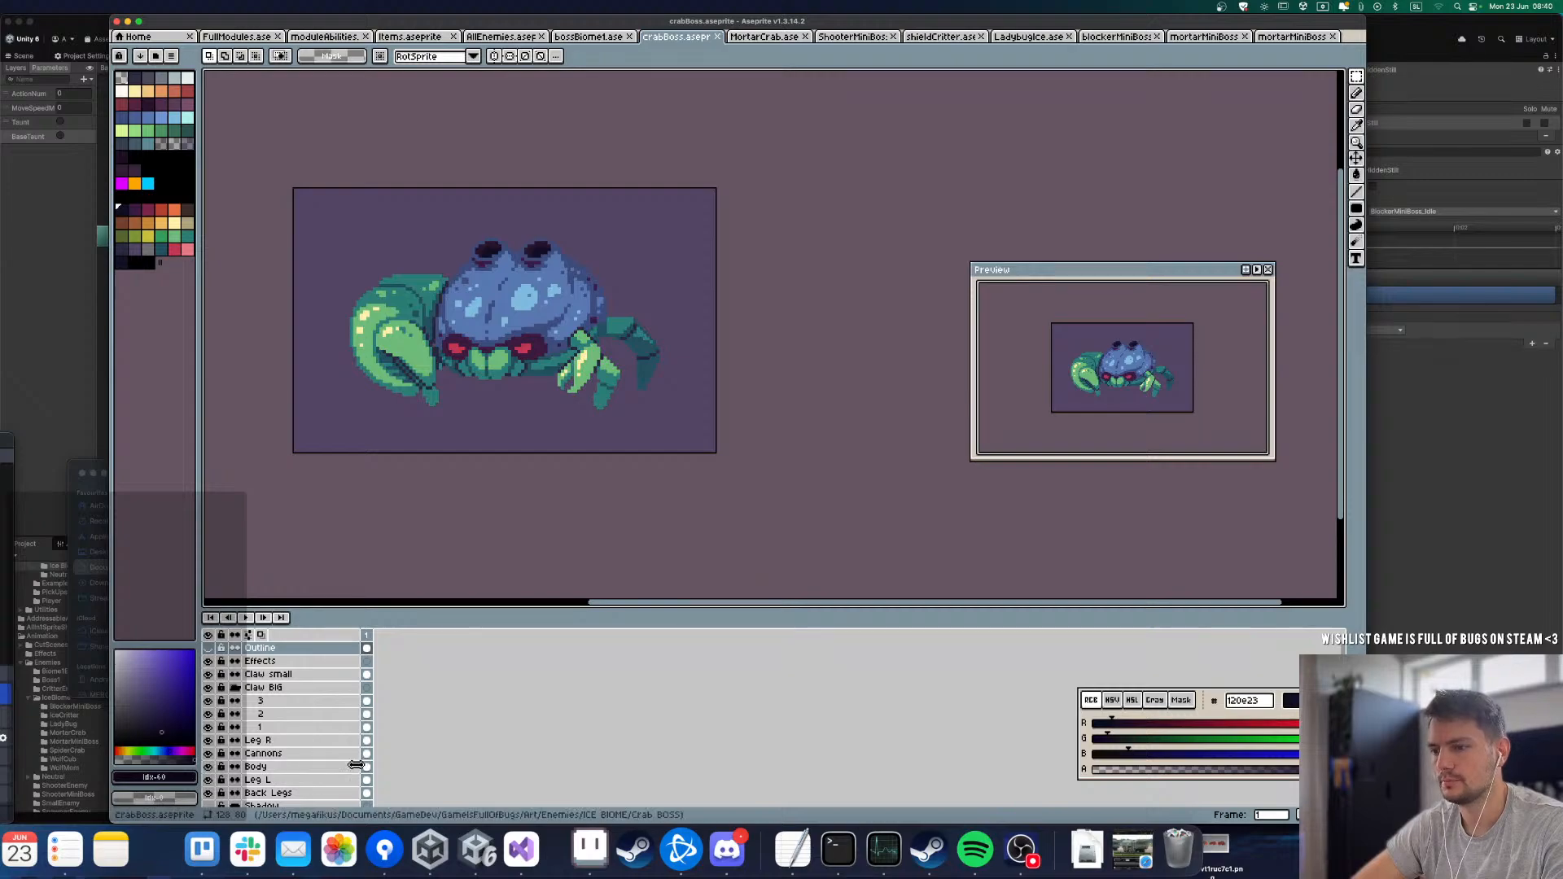
left_click(210, 767)
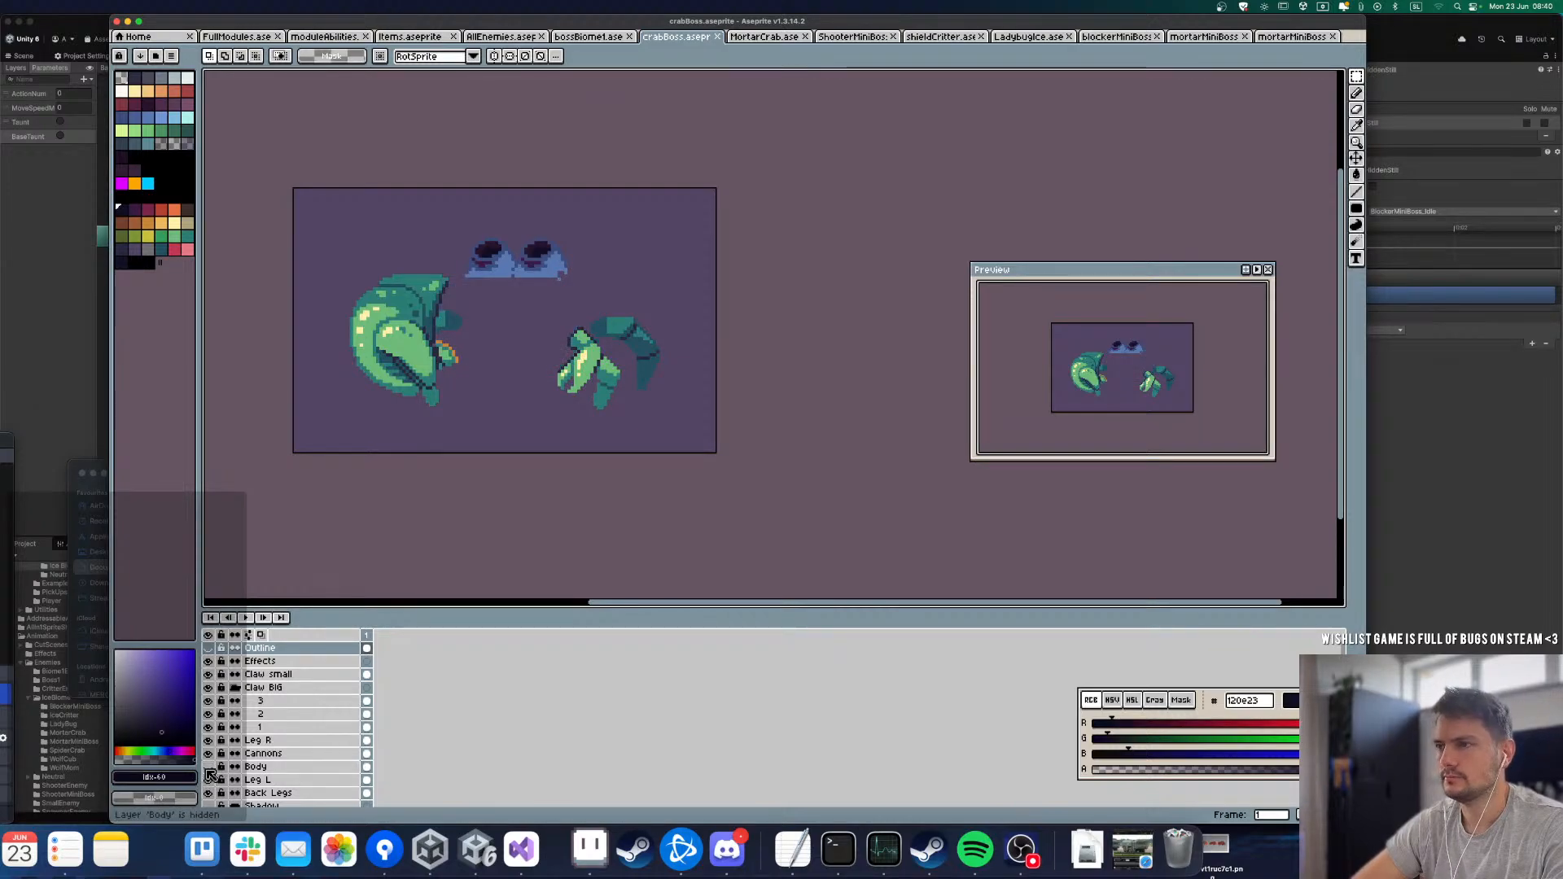
left_click(209, 767)
left_click(209, 766)
left_click(209, 767)
Step: Toggle the Cannons layer off and on to check its artwork, leaving it visible
left_click(208, 754)
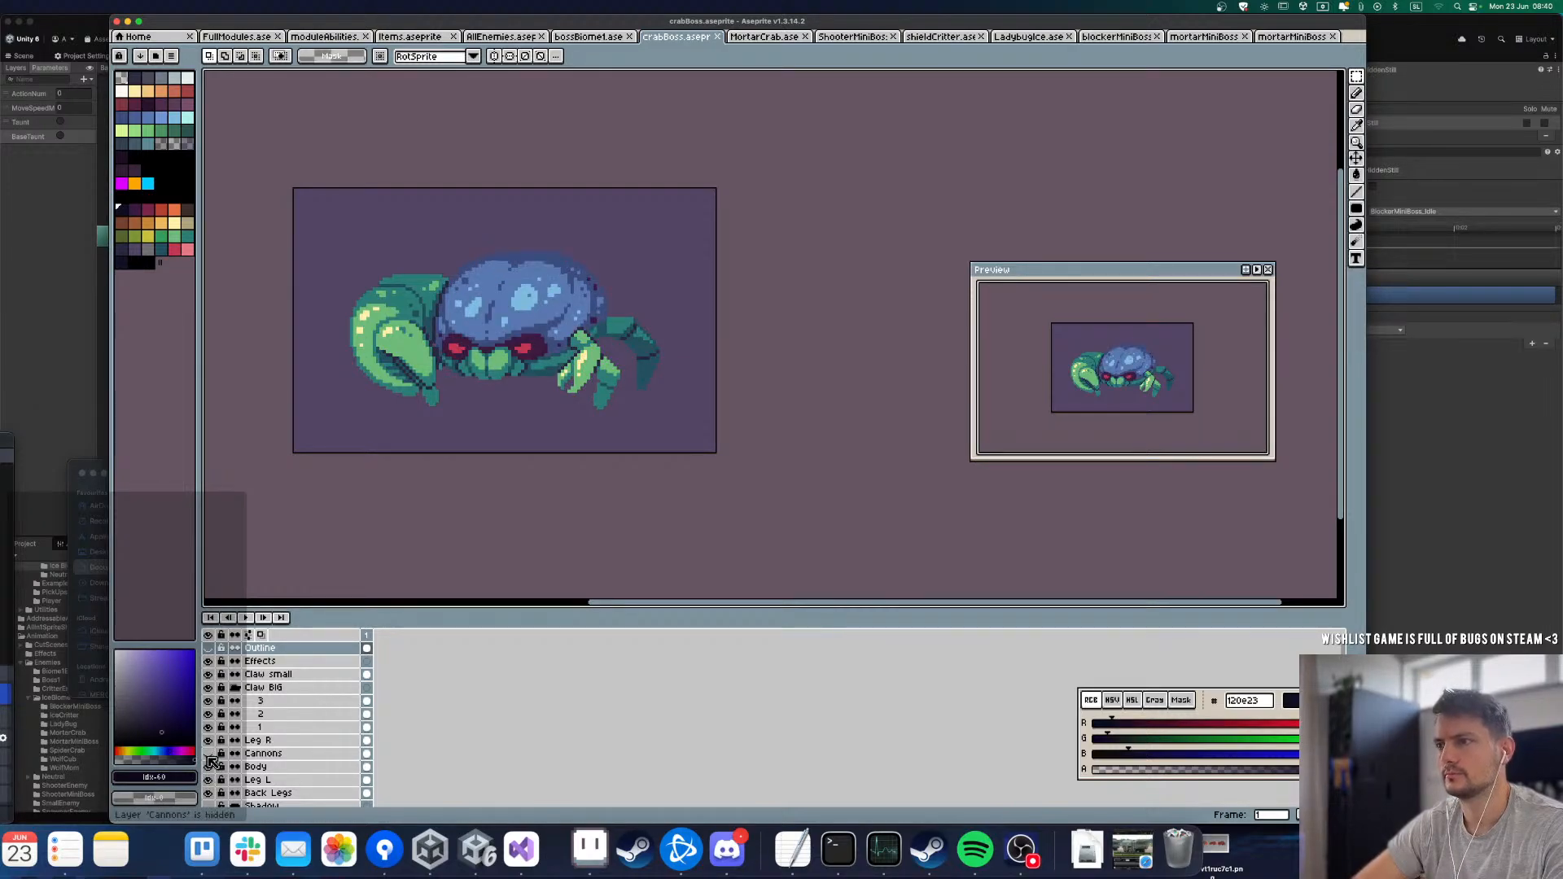
left_click(208, 753)
left_click(208, 754)
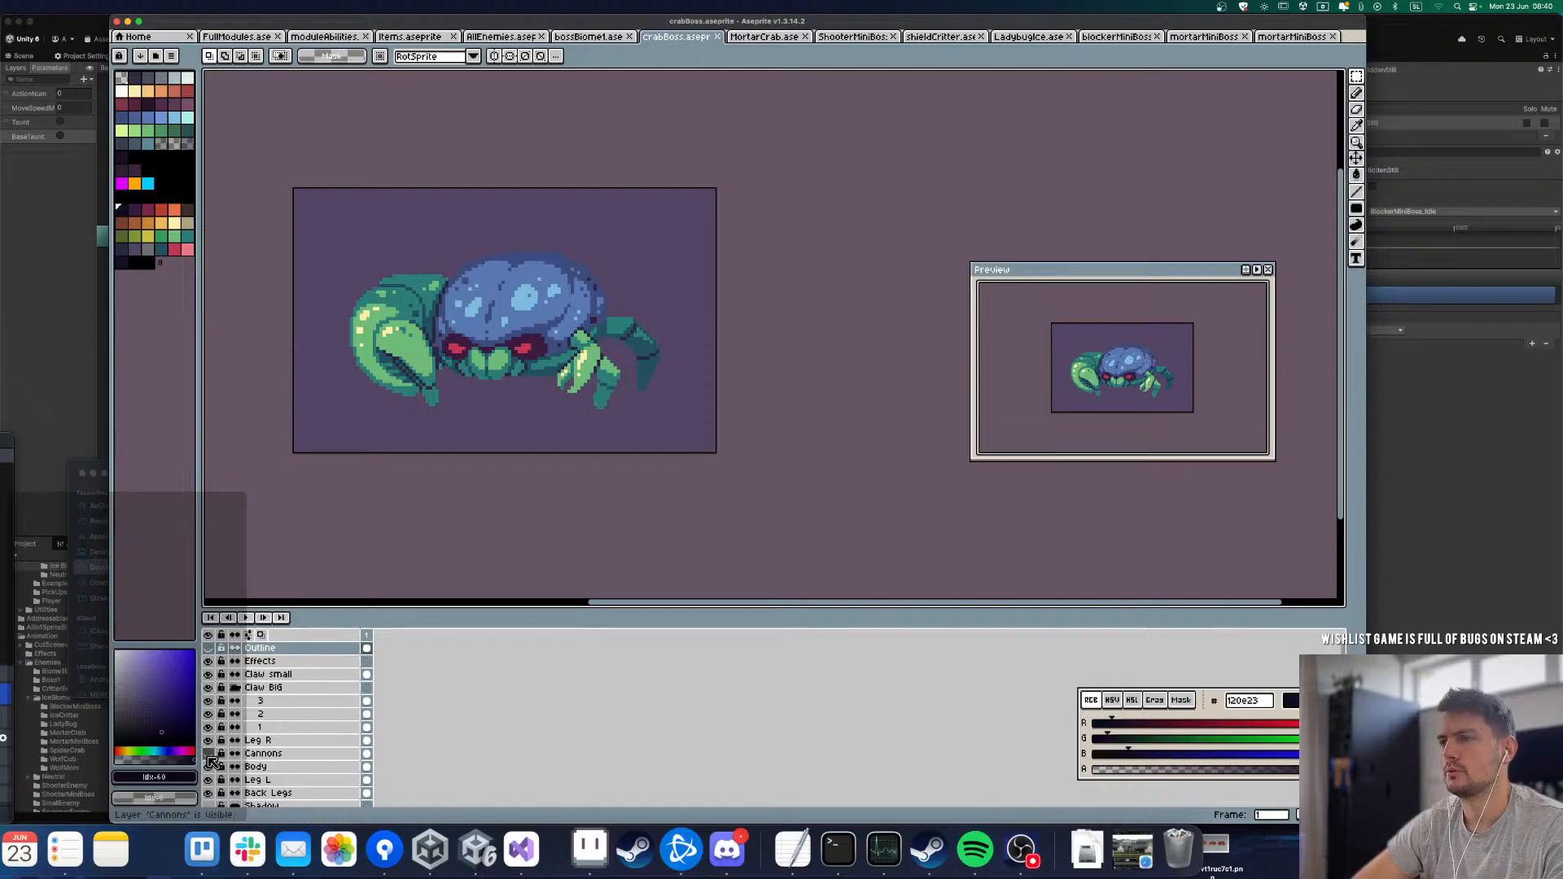
left_click(208, 754)
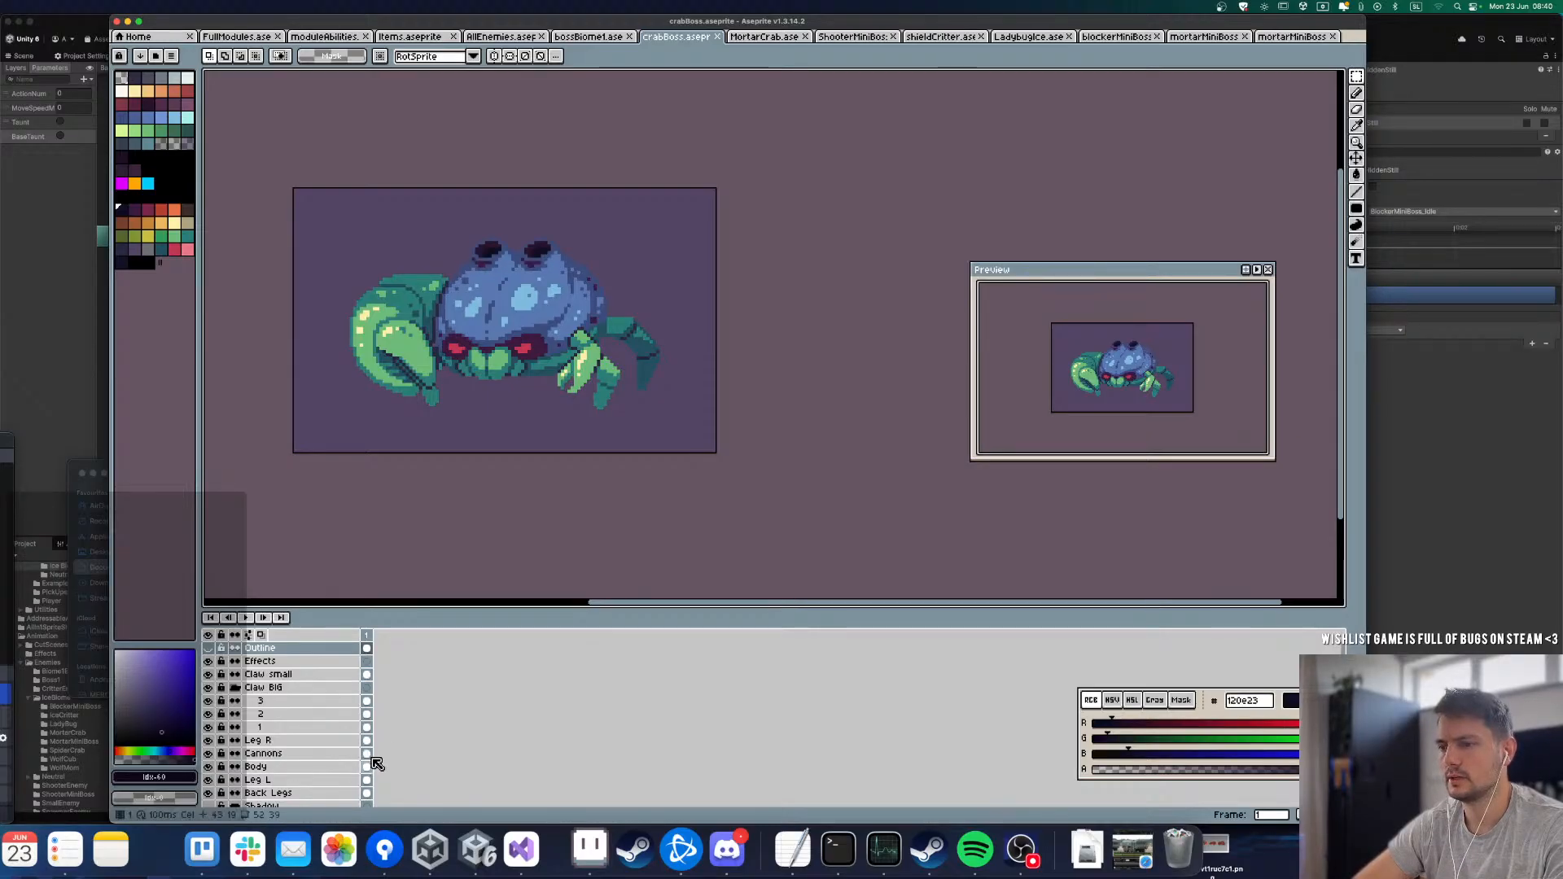
Step: Add frame 2 to crabBoss, select a 101 by 78 pixel area around the shell on the Body layer, and move it down one pixel
key("alt+n")
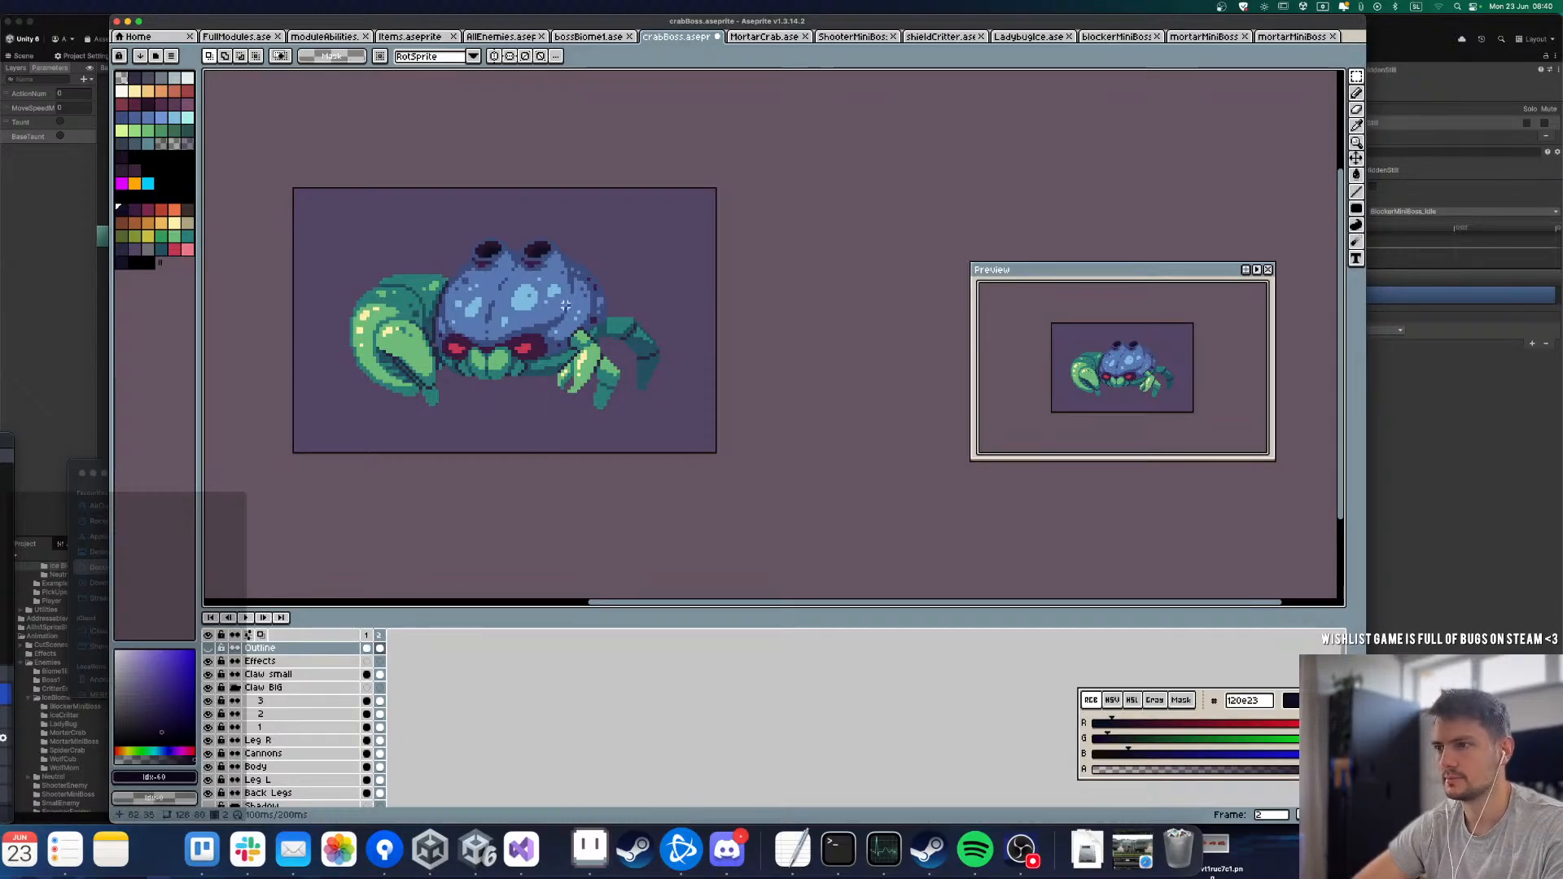
scroll(558, 276, "down", 1)
scroll(524, 286, "up", 1)
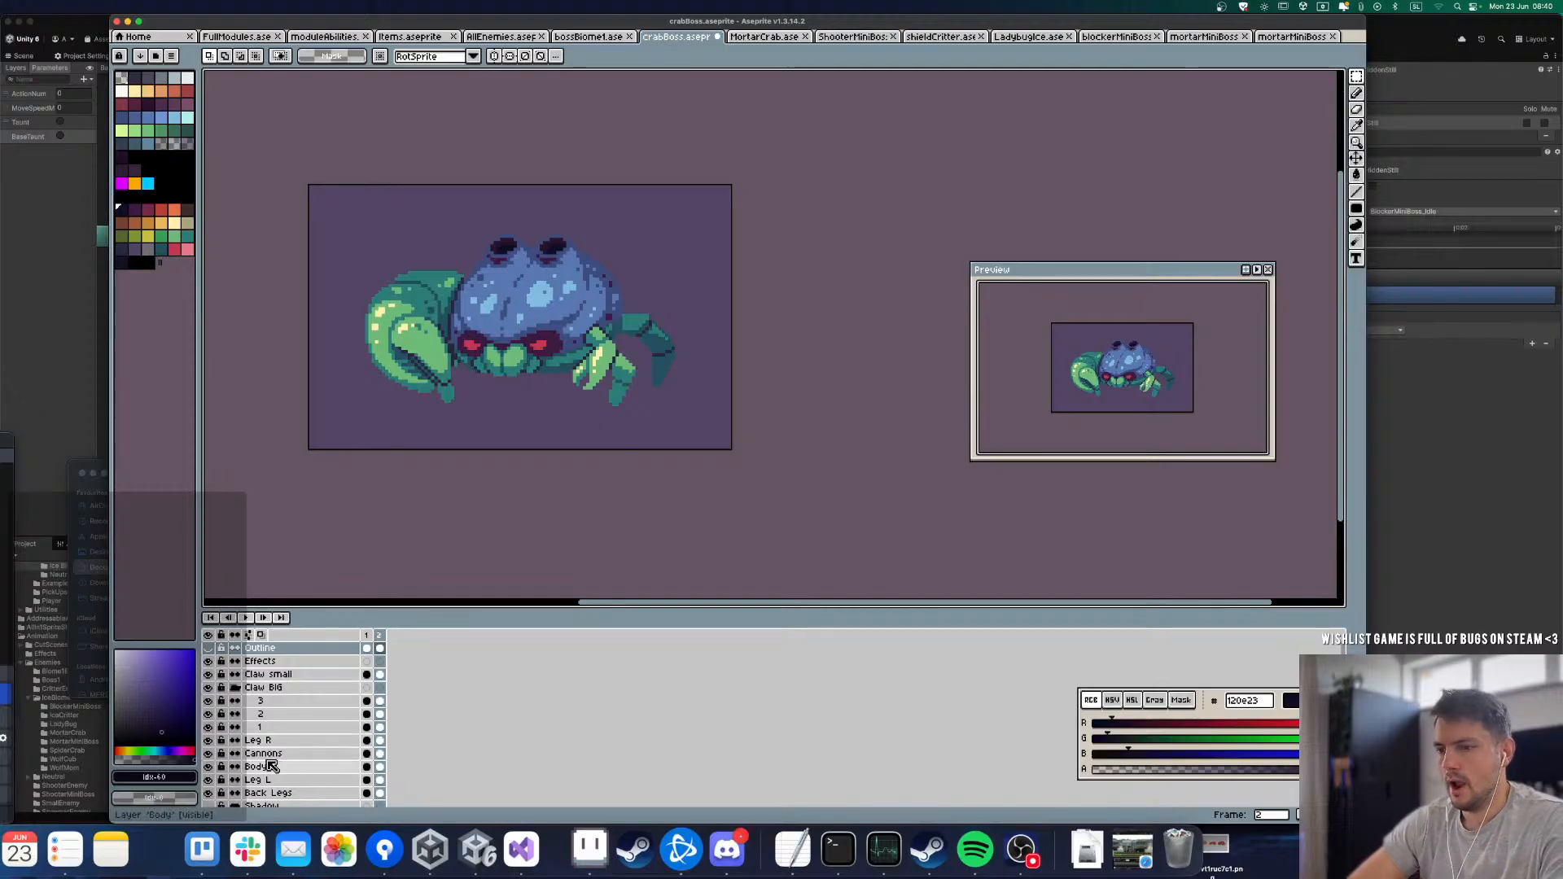
left_click(380, 767)
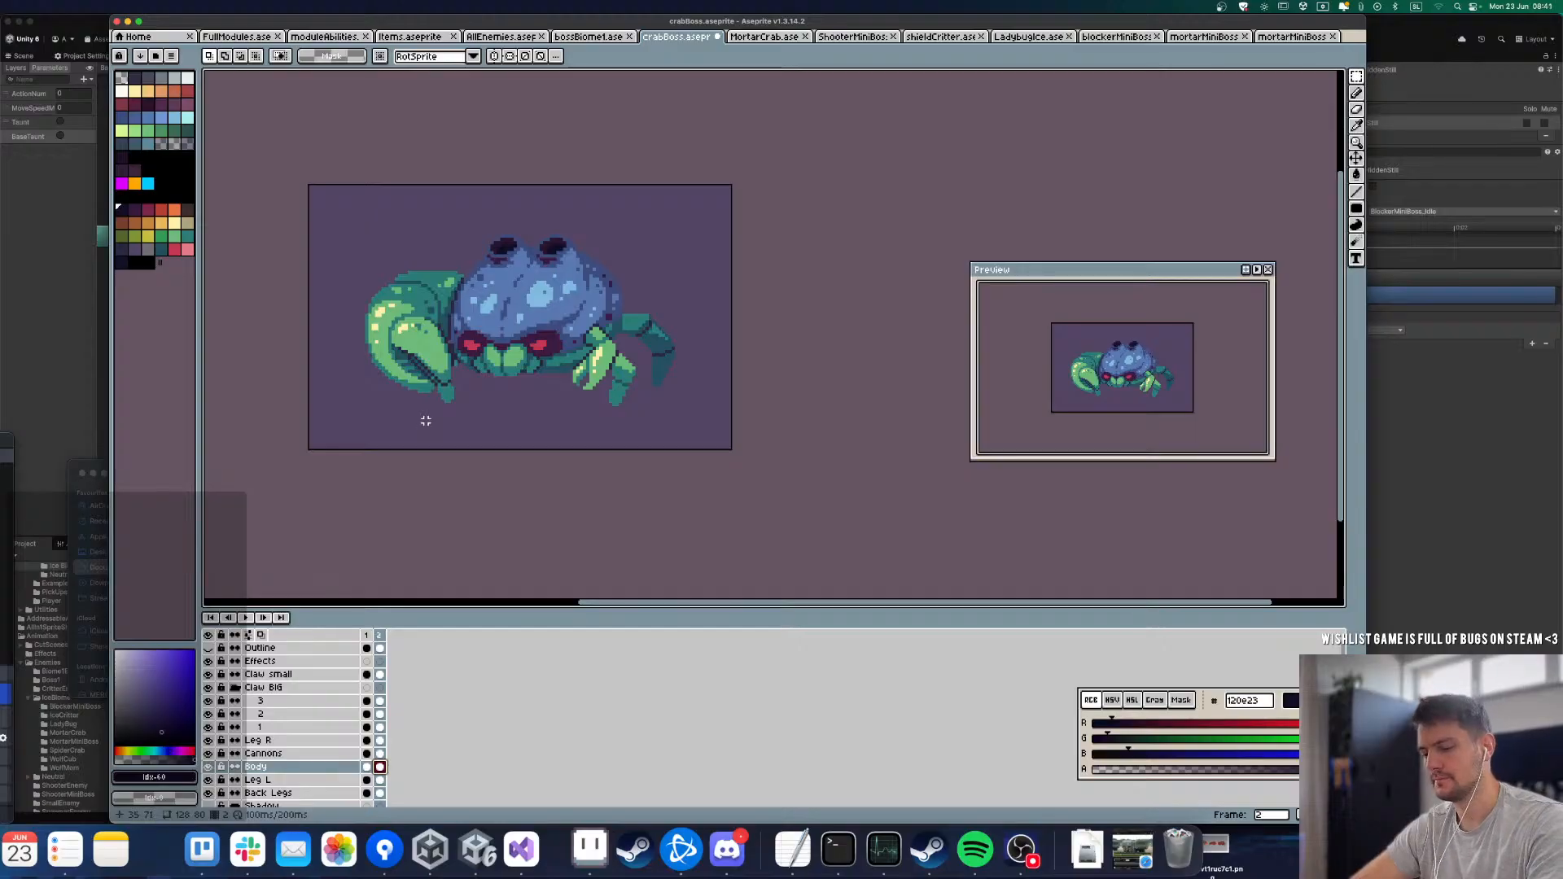
left_click_drag(397, 193, 734, 454)
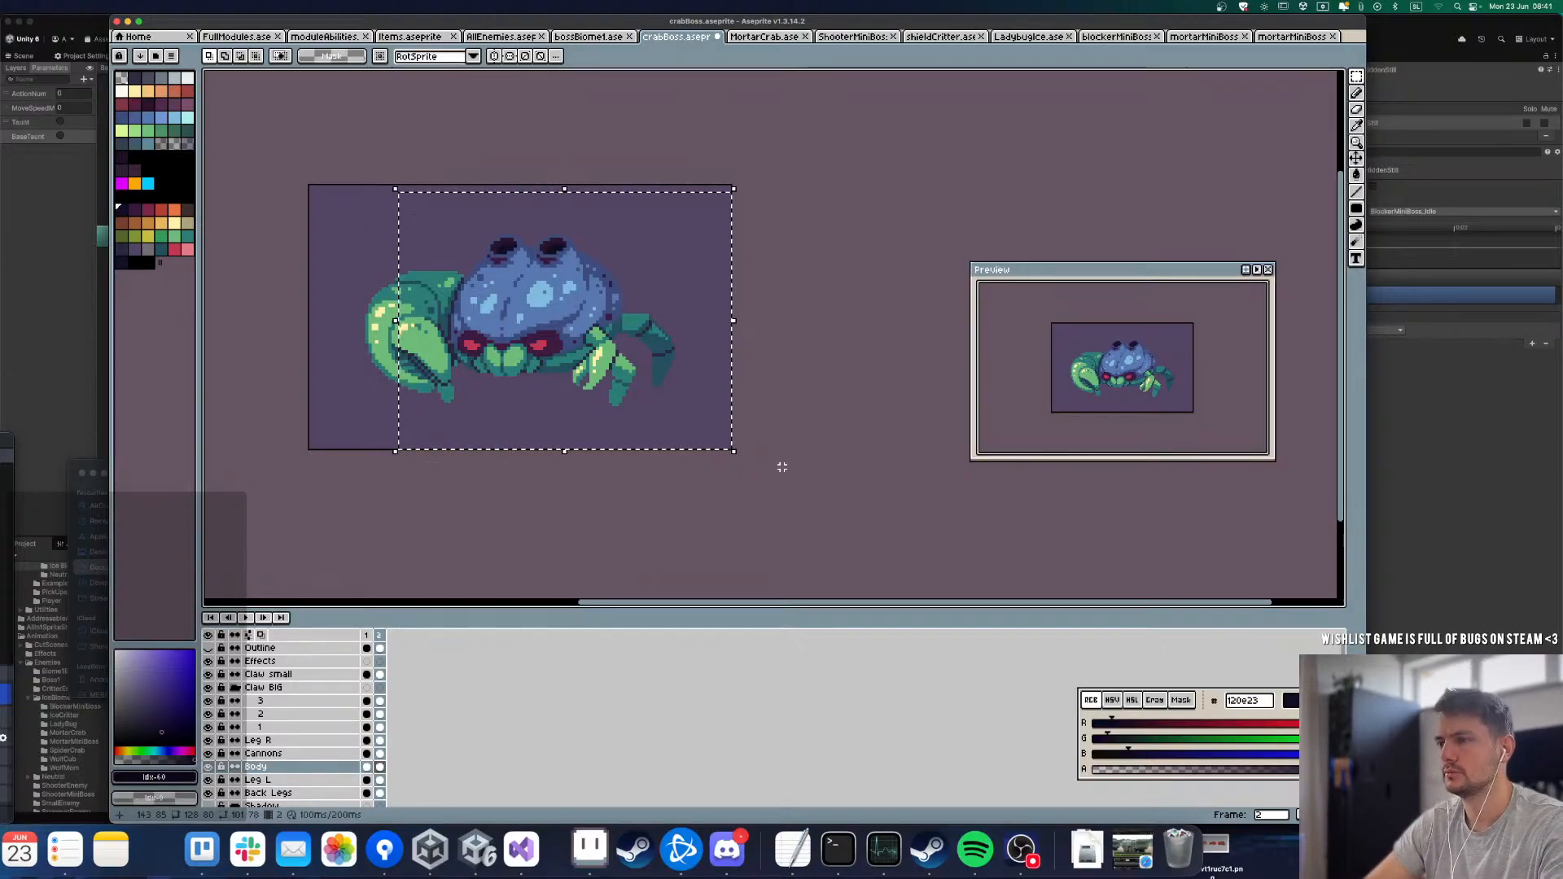
key("ctrl+t")
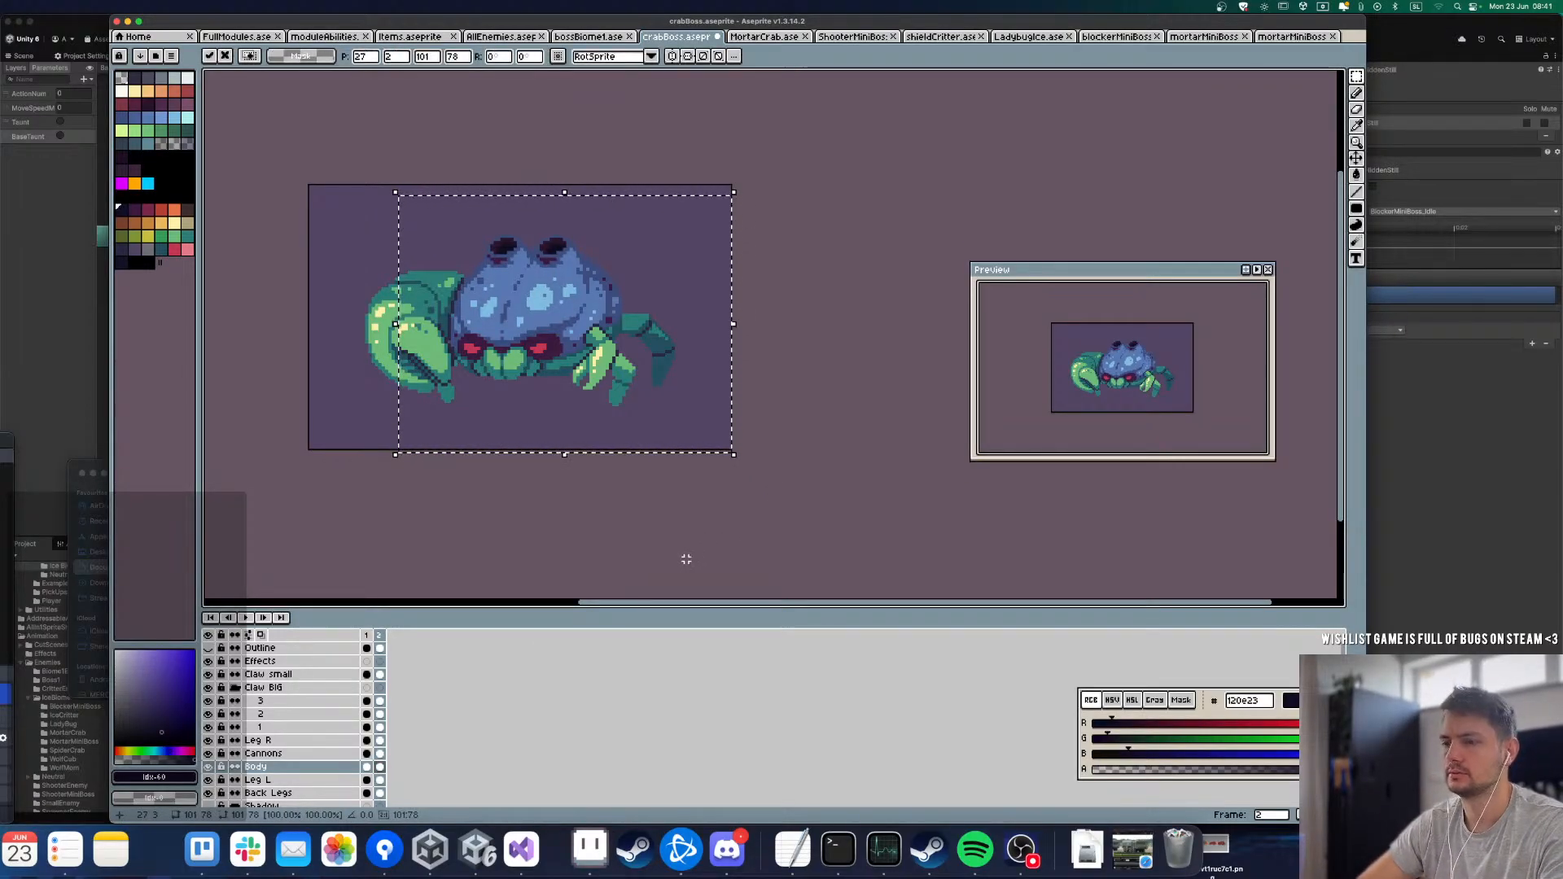
Step: Add frames 3 and 4, moving the selected body down one more pixel in each
key("alt+n")
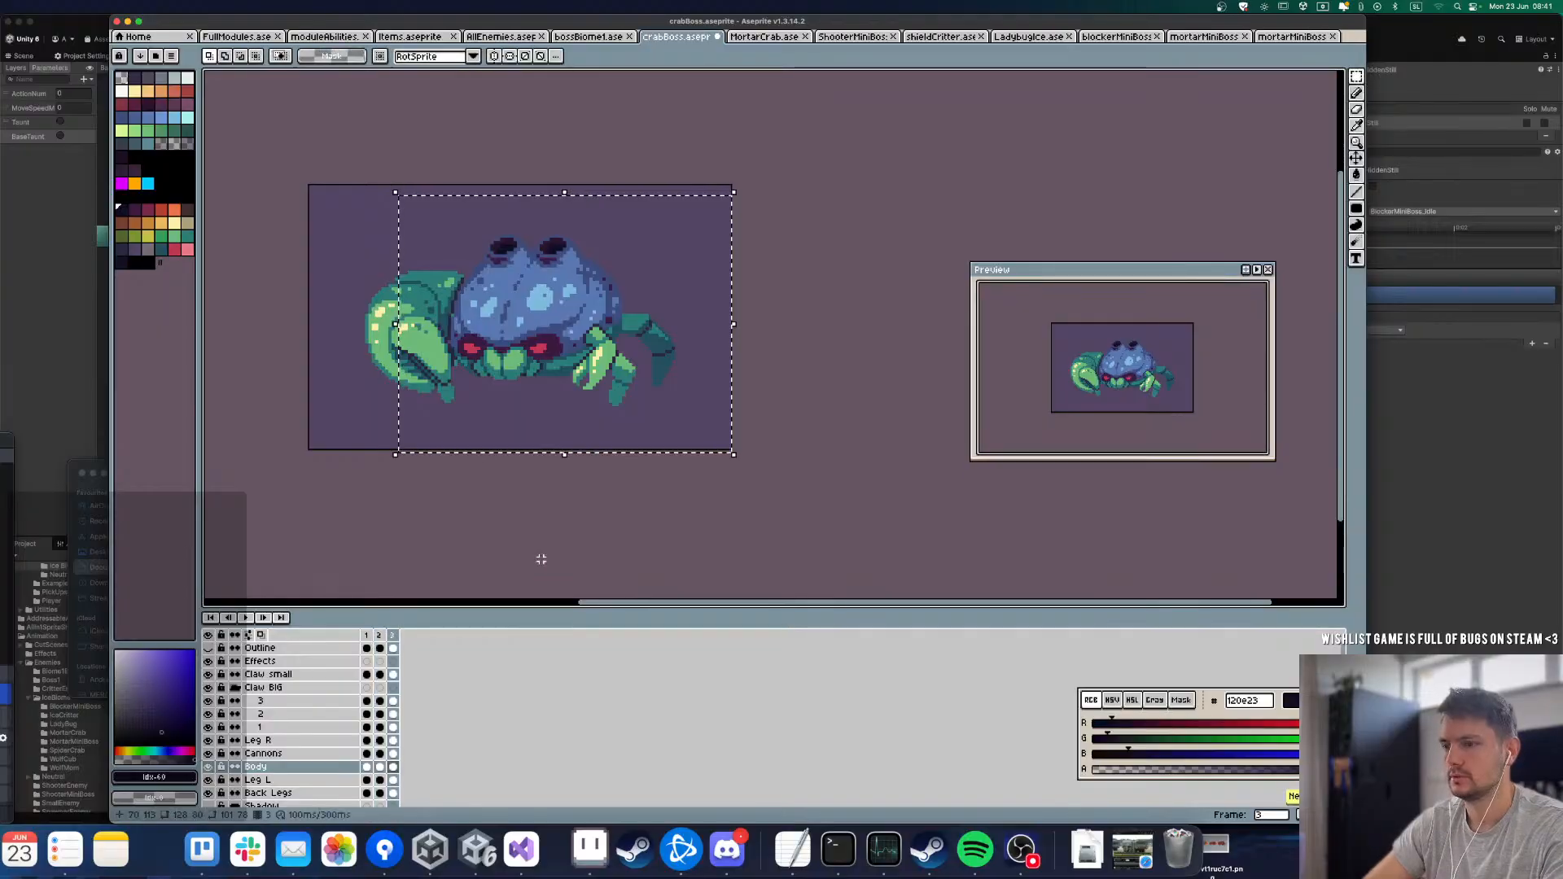
key("Down")
key("alt+n")
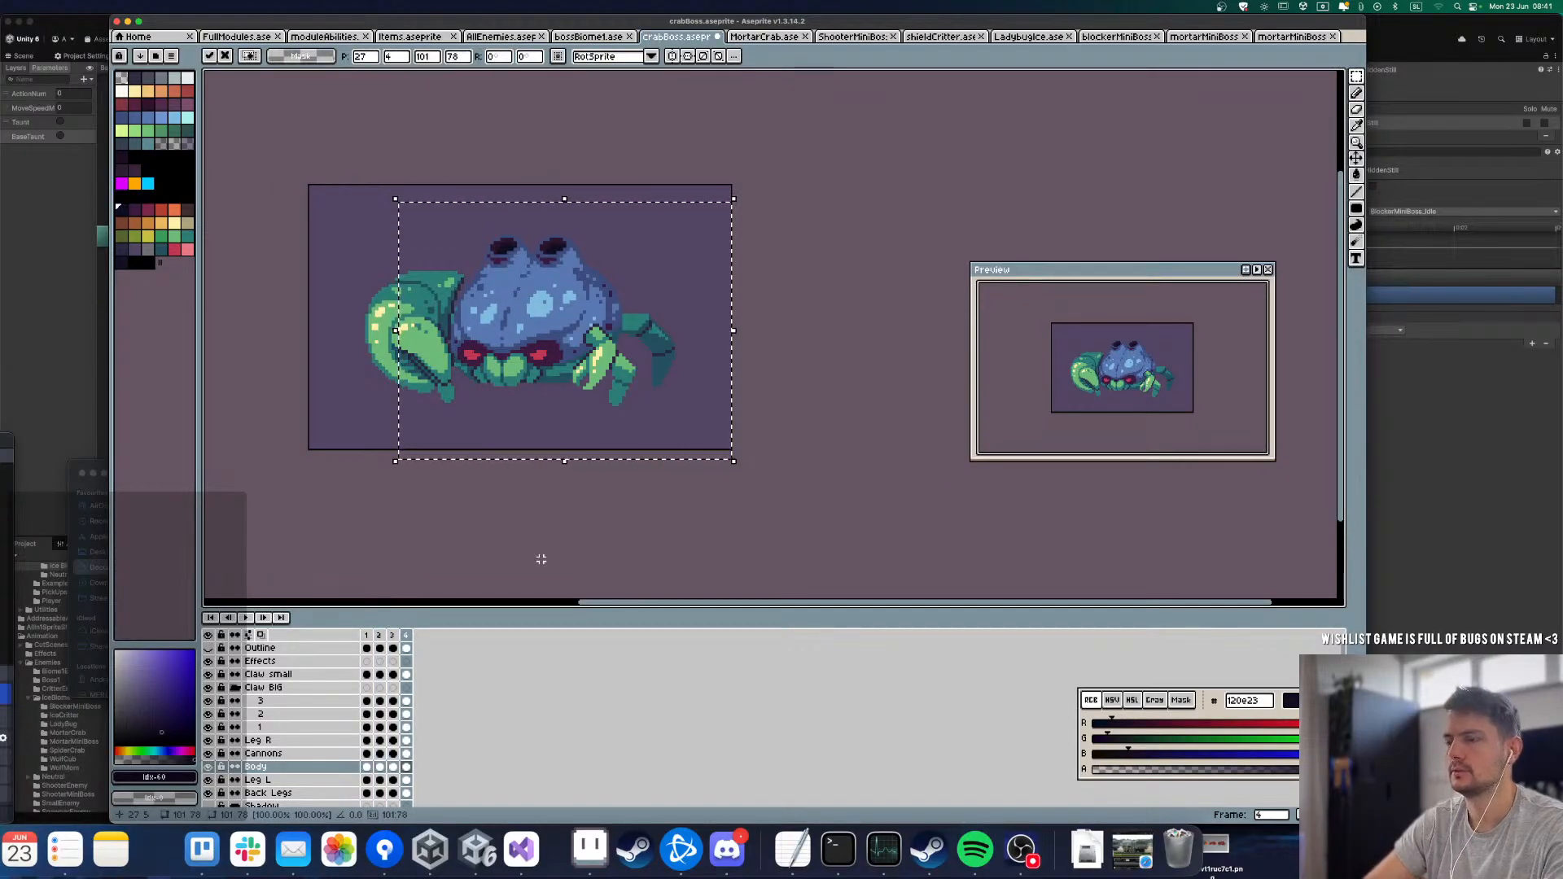
Step: Add frames 5 to 9, bringing the selected body back up to its starting height by frame 9
key("alt+n")
key("alt+n")
key("alt+n")
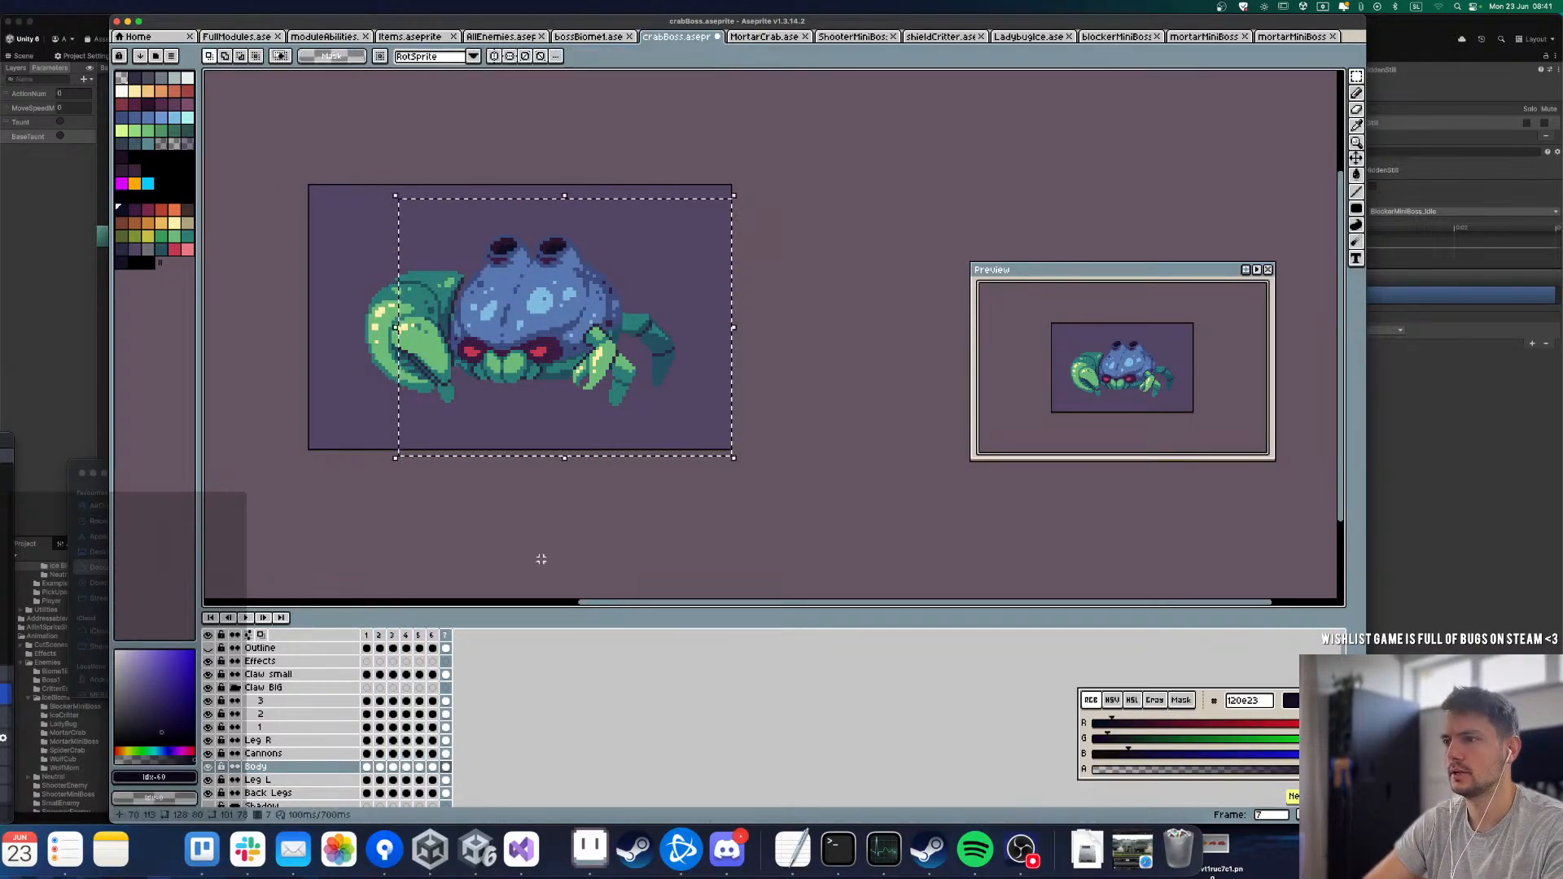
key("alt+n")
key("alt+n")
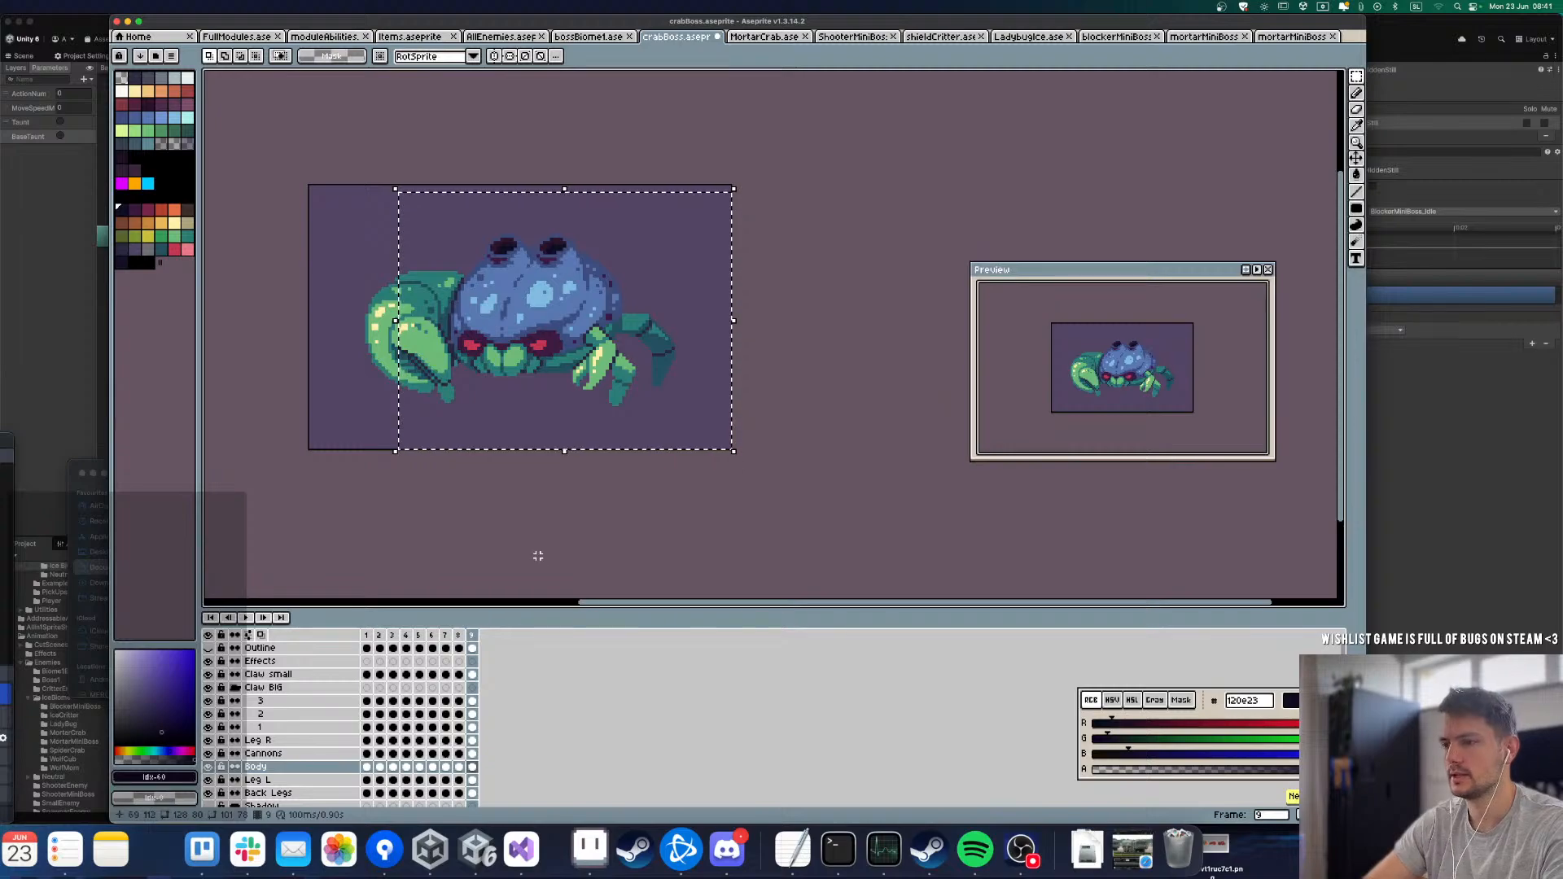
Step: Tag frames 2 to 9 as Idle, keeping the tag's default properties
left_click_drag(379, 635, 471, 635)
right_click(472, 635)
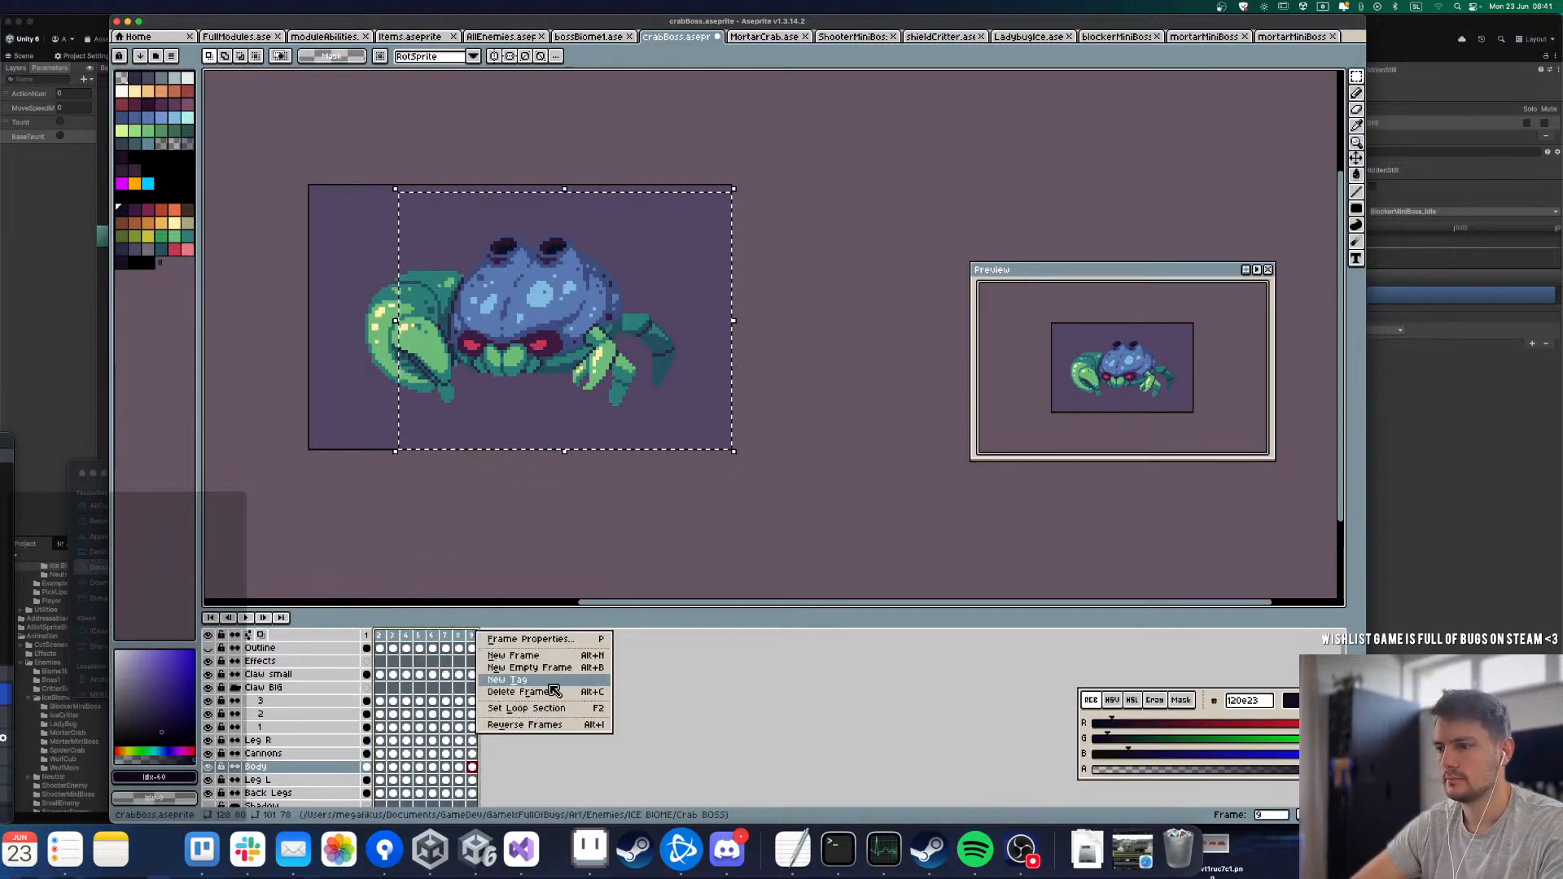
left_click(549, 682)
type("idle")
key("Return")
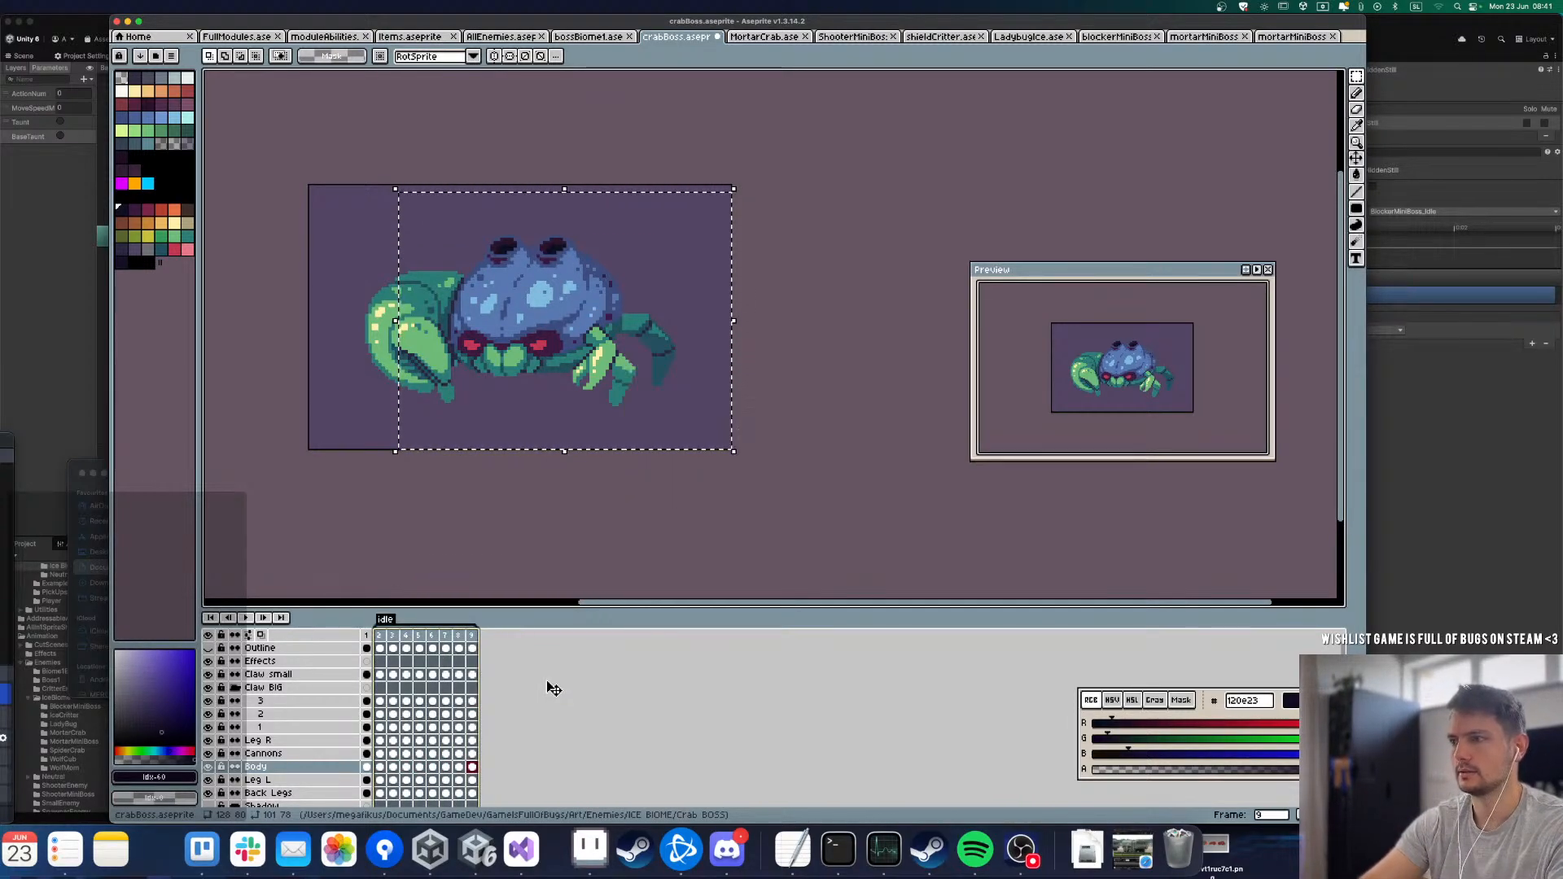
double_click(385, 620)
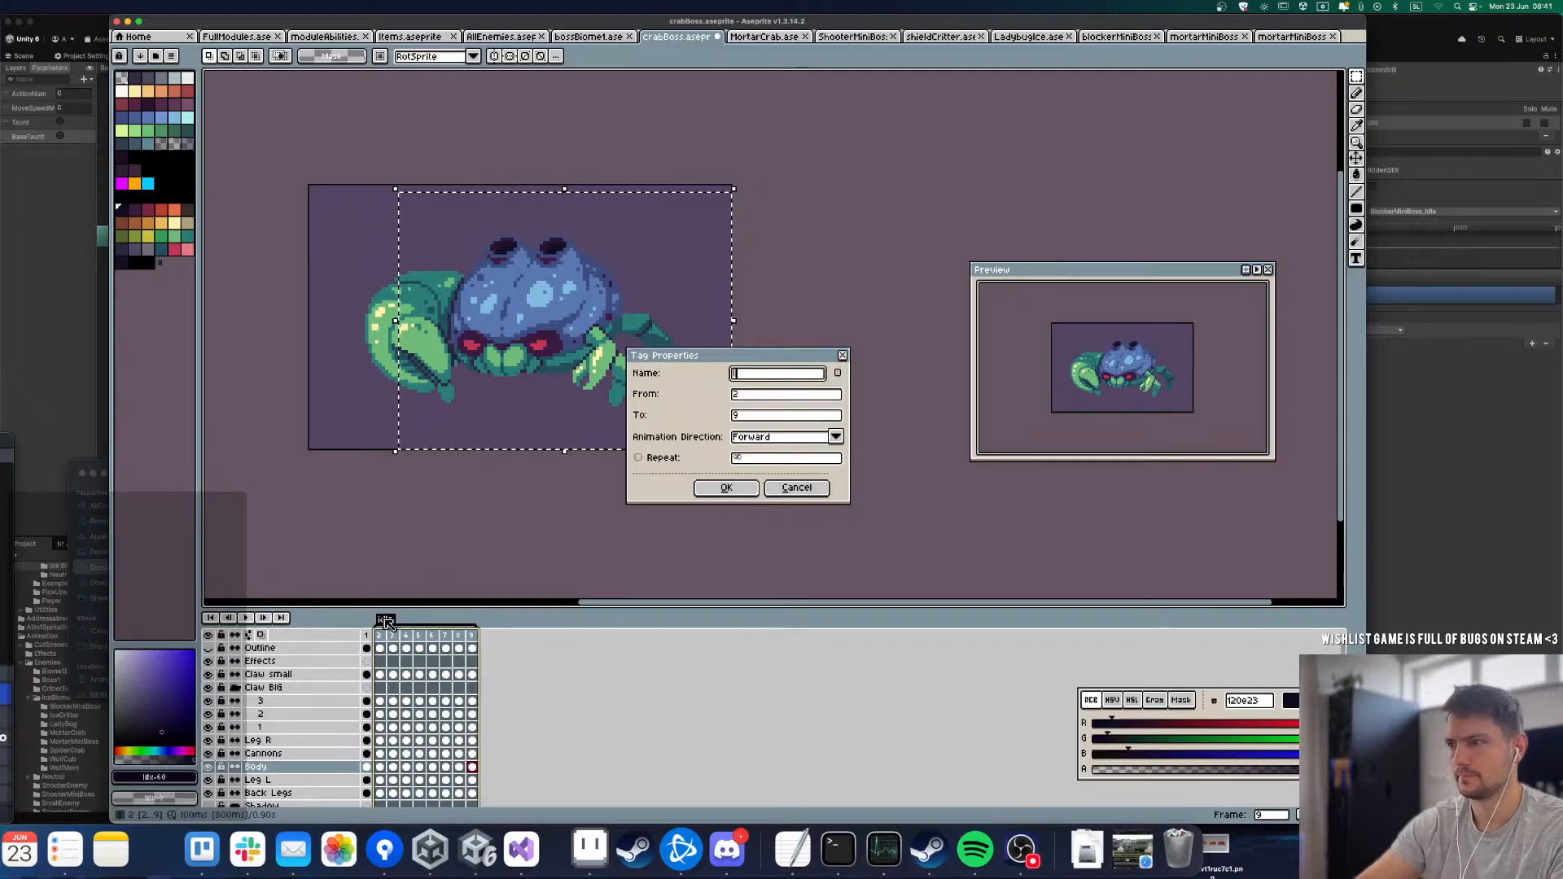
key("Return")
Step: On the Cannons layer, move the cannons down one pixel in frame 2 and lower them to follow the body in frames 3 and 4
left_click(380, 753)
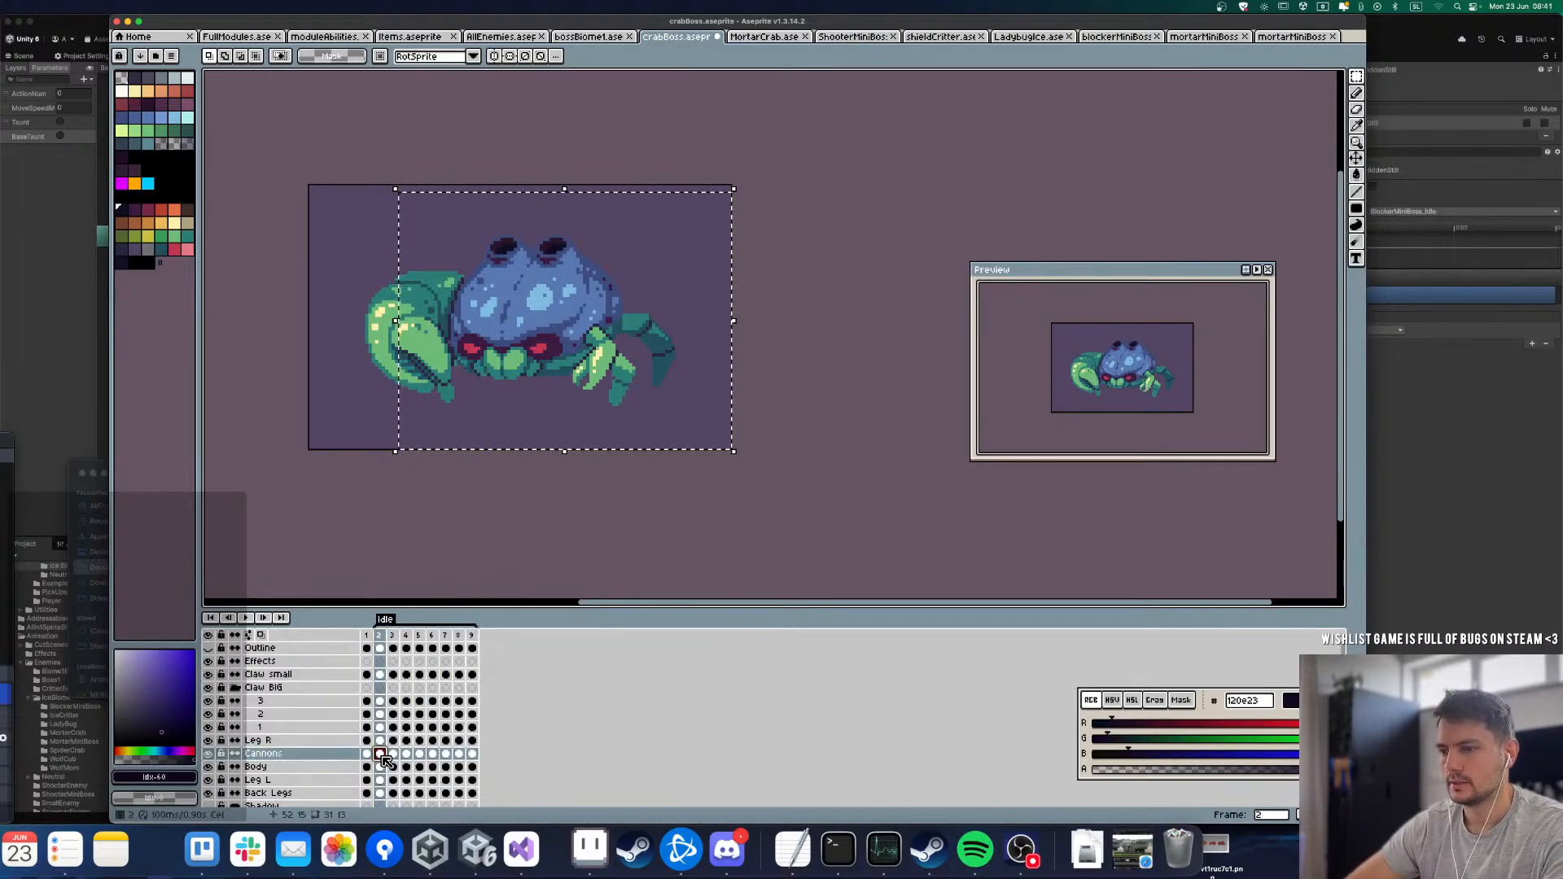
key("Down")
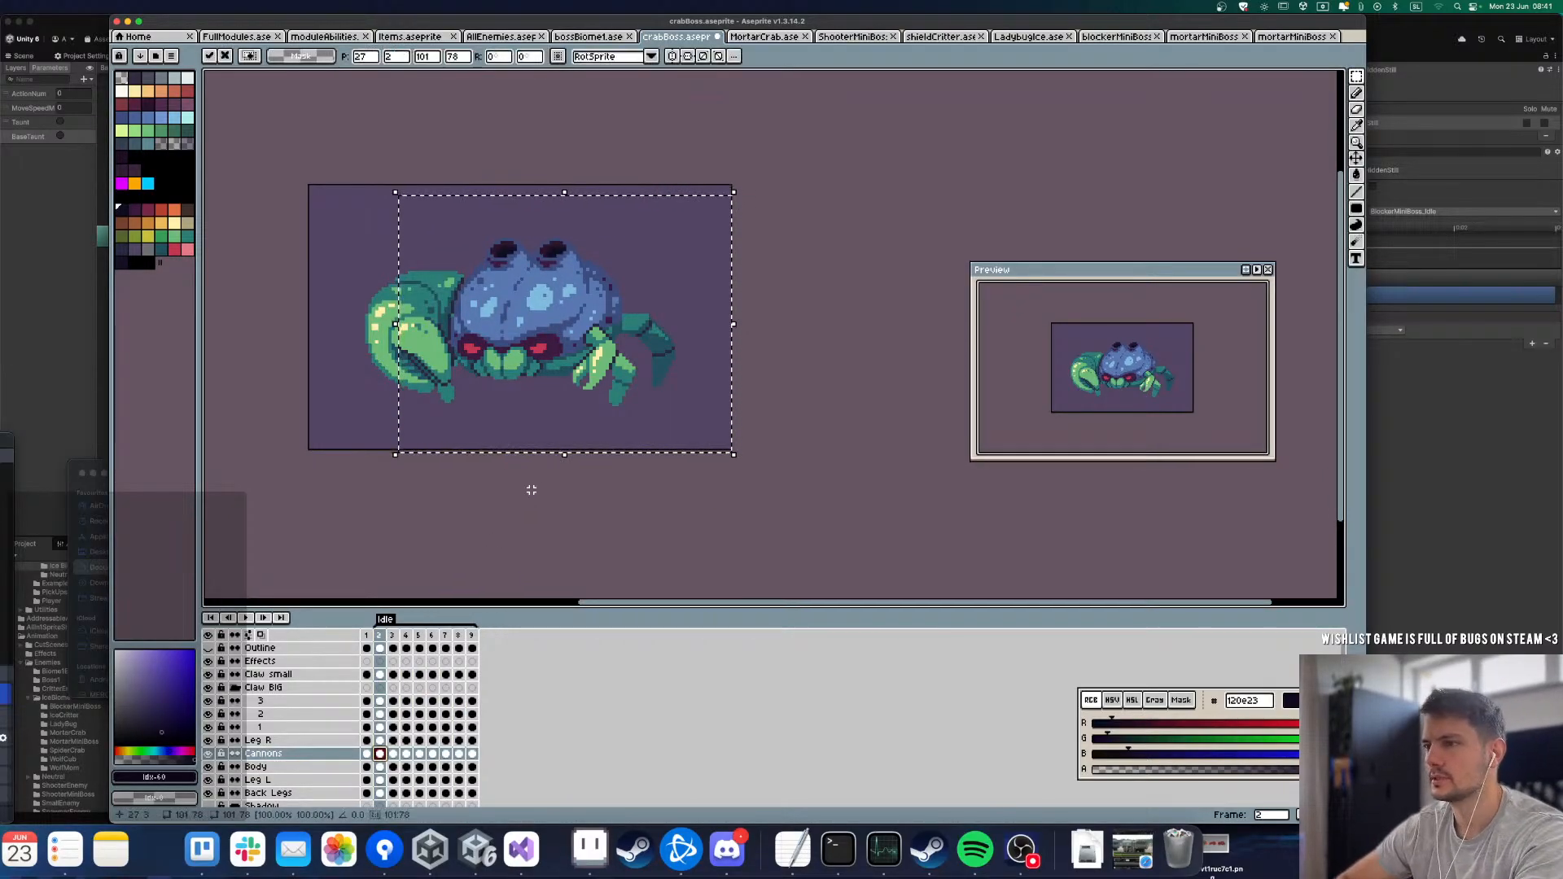
left_click(538, 512)
key("Right")
mouse_move(405, 188)
left_mouse_down()
mouse_move(716, 476)
mouse_move(481, 259)
mouse_move(729, 412)
left_mouse_up()
key("Down")
left_click(652, 584)
key("Right")
key("Down")
key("Down")
left_click(742, 490)
Step: Select the cannons area in frames 5 and 6 and move it down three pixels and two pixels respectively
key("Right")
left_click_drag(439, 185, 709, 389)
key("Down")
key("Down")
key("Down")
left_click(758, 423)
key("Right")
left_click_drag(457, 203, 725, 401)
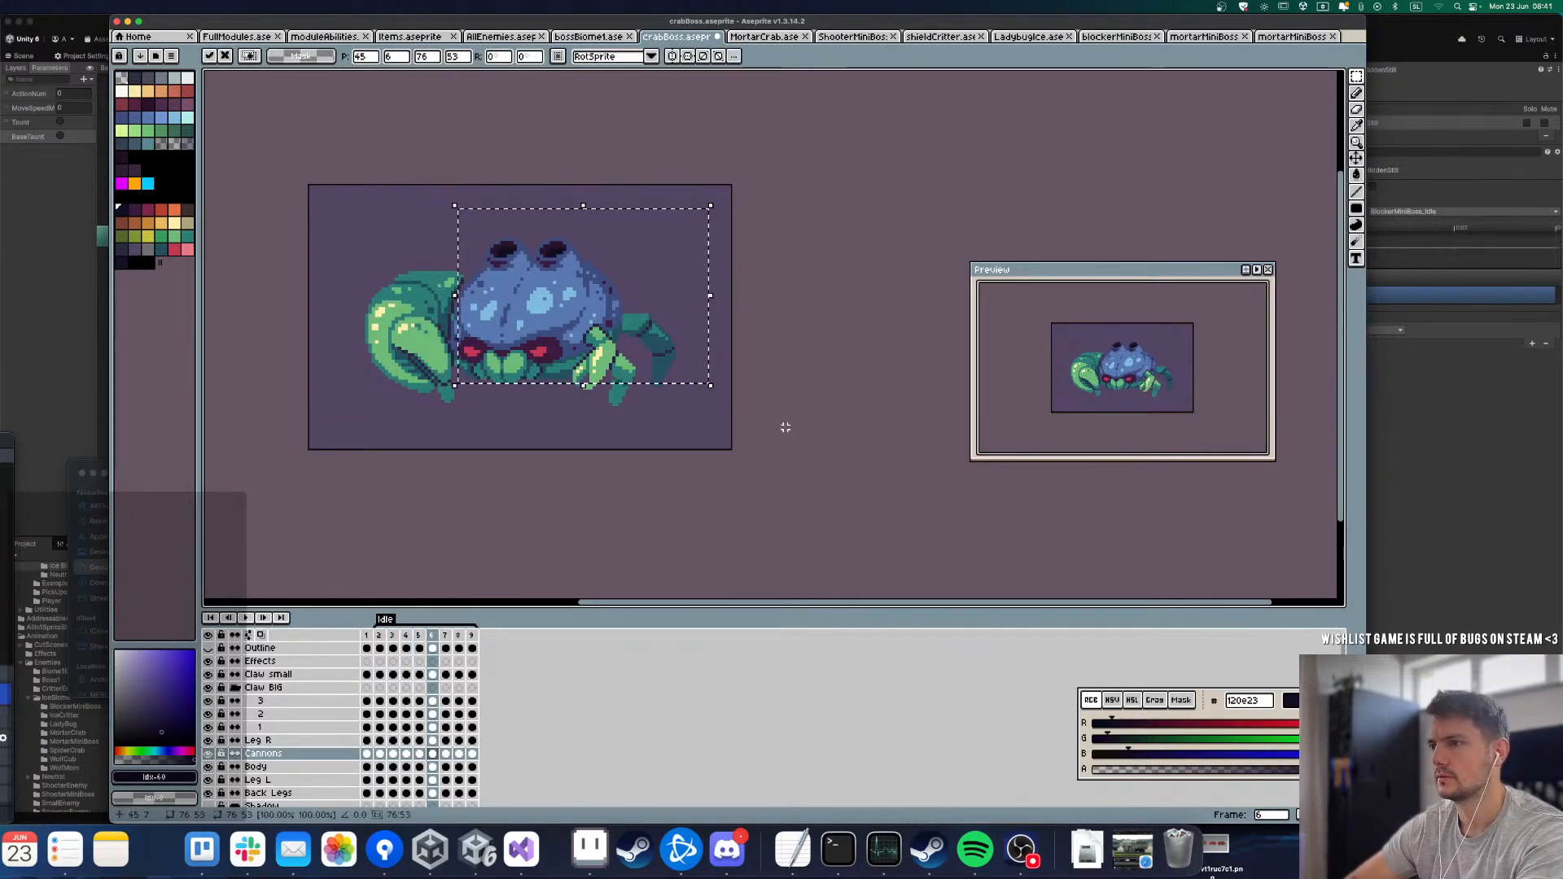
key("Down")
key("Down")
left_click(785, 426)
Step: Move the cannons down one pixel in frame 7, leaving frames 8 and 9 at the starting height
key("Right")
left_click_drag(434, 186, 706, 377)
key("Down")
left_click(745, 402)
key("Right")
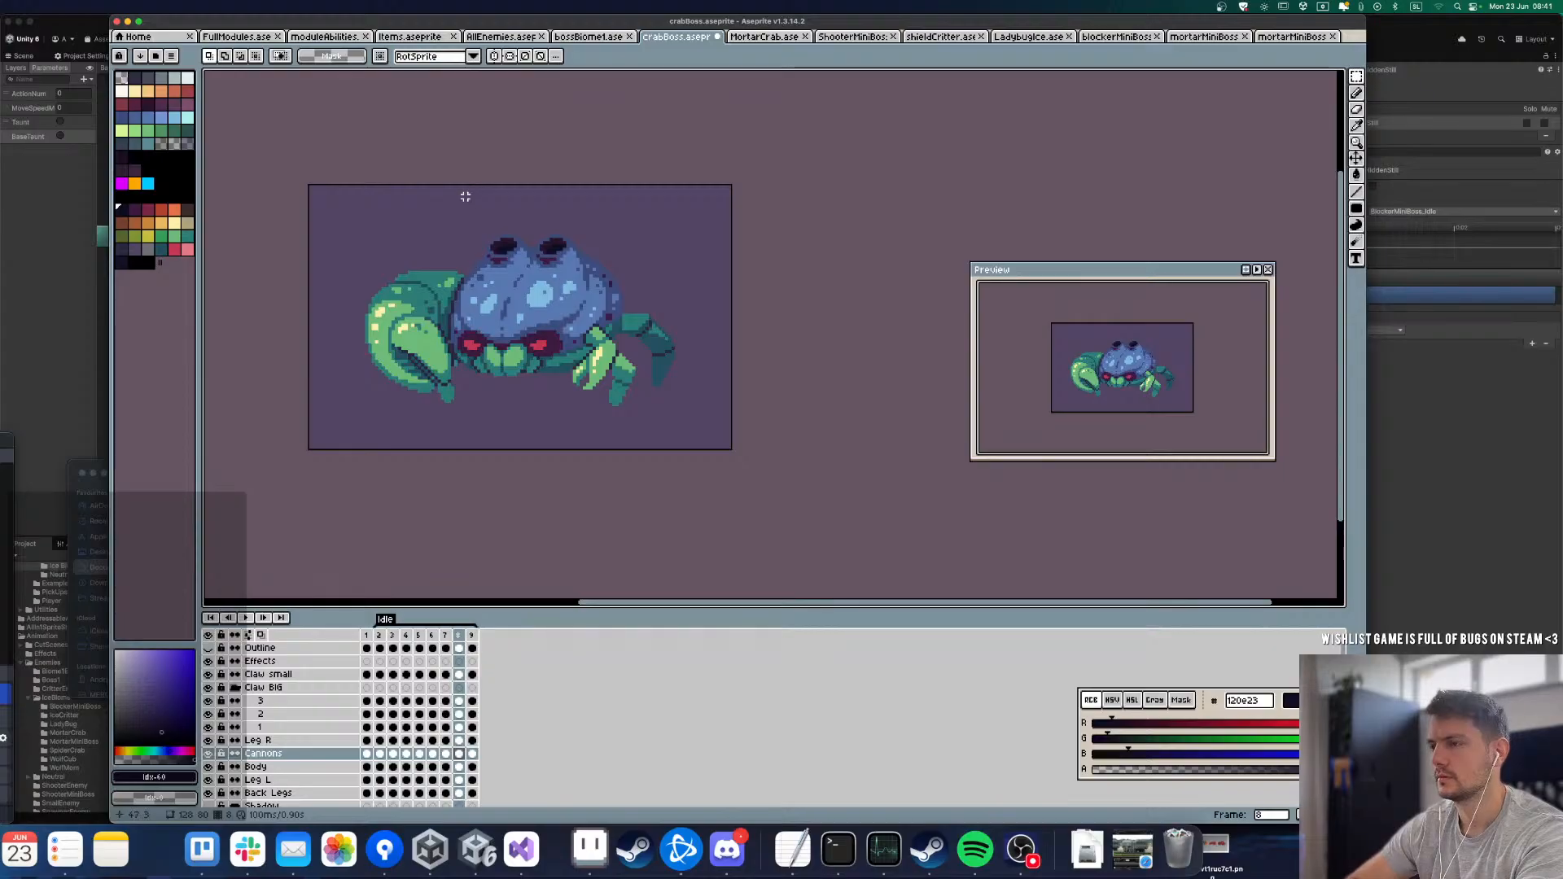
key("Right")
Step: Play back the Idle loop, stop it, and delete frames 2 to 9
key("Return")
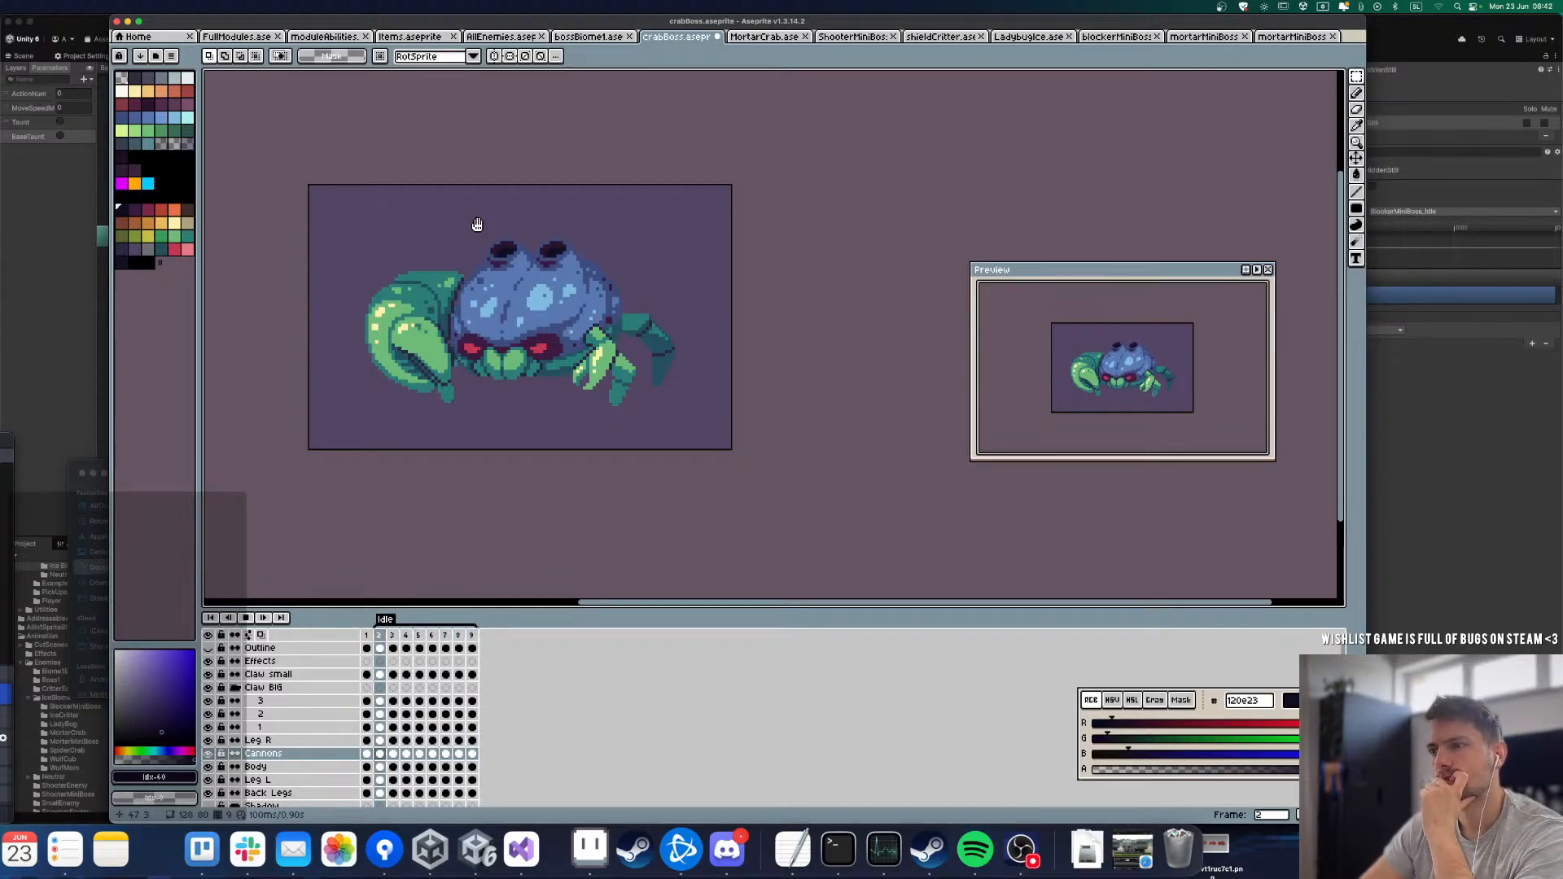
key("Return")
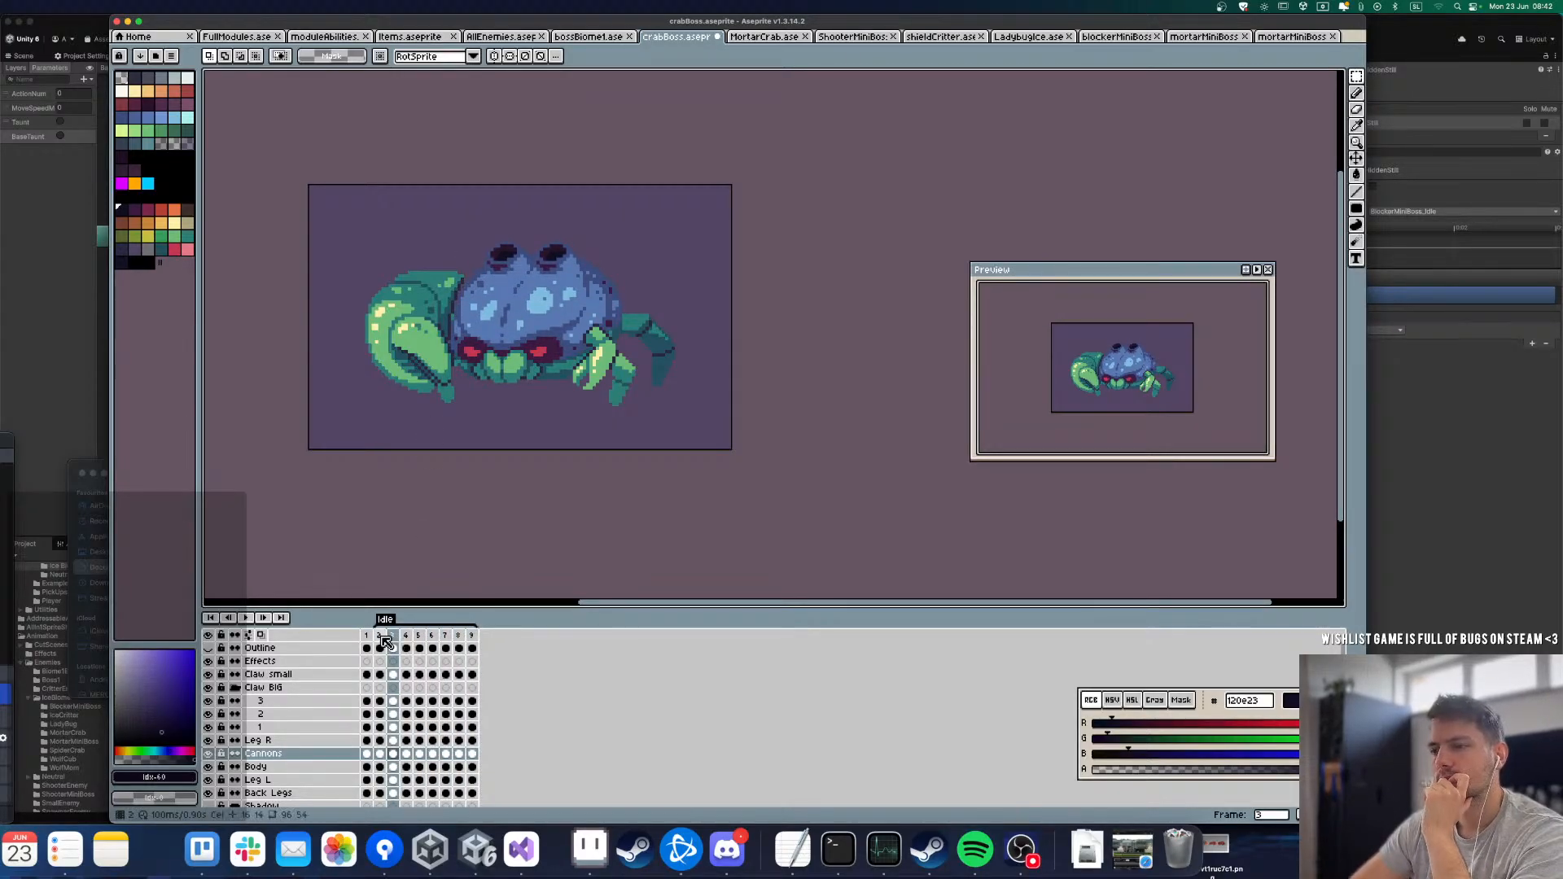
left_click_drag(379, 635, 586, 634)
key("Delete")
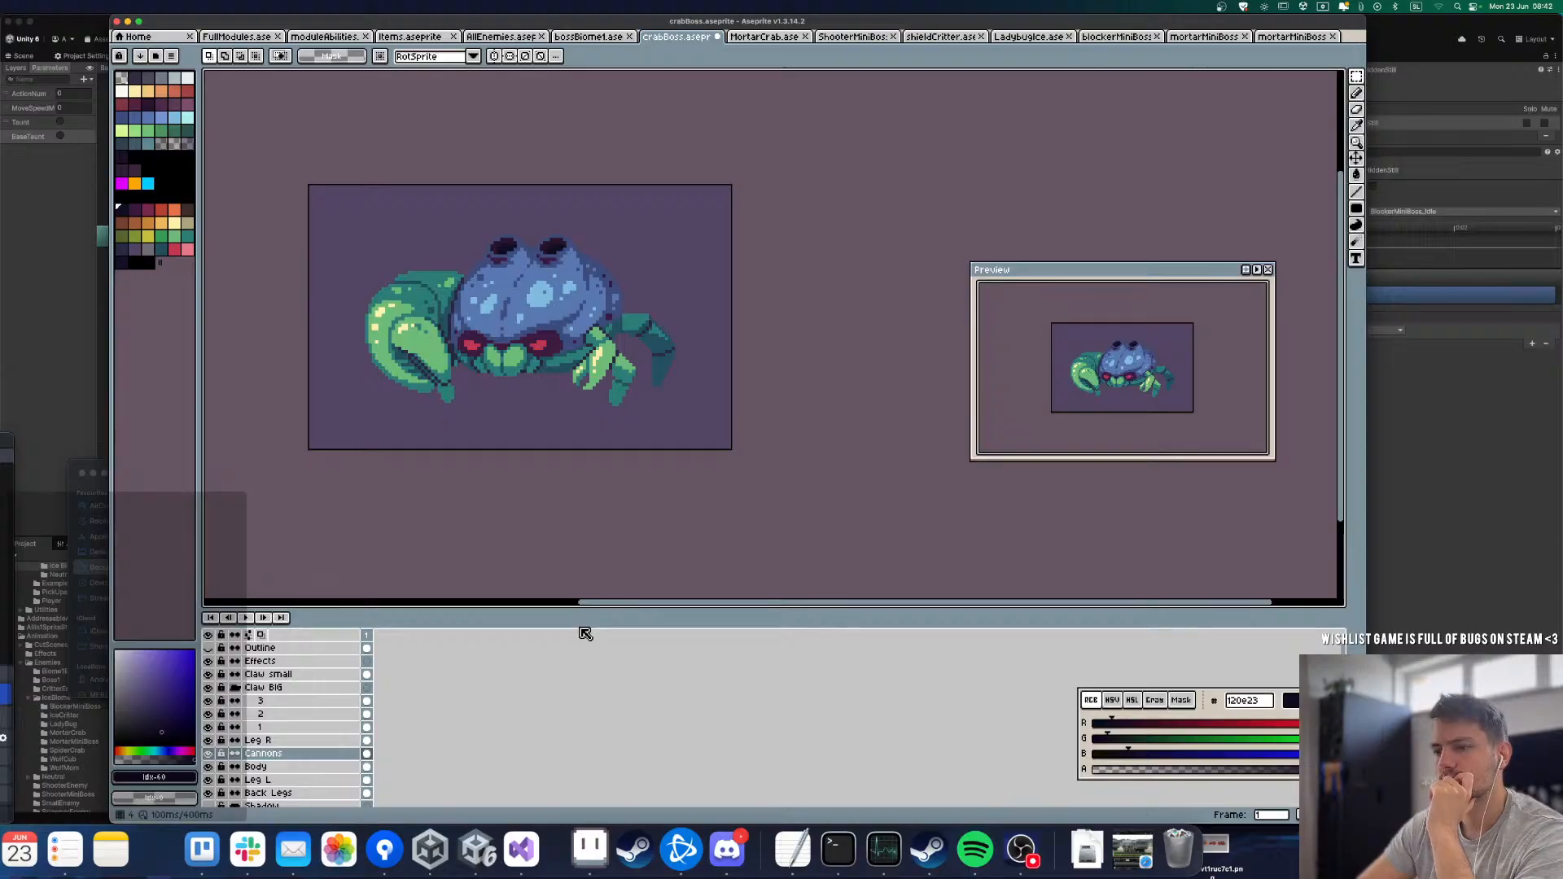
Step: Hide the crab's part layers from Shadow and Back Legs up through Claw small
scroll(262, 747, "down", 2)
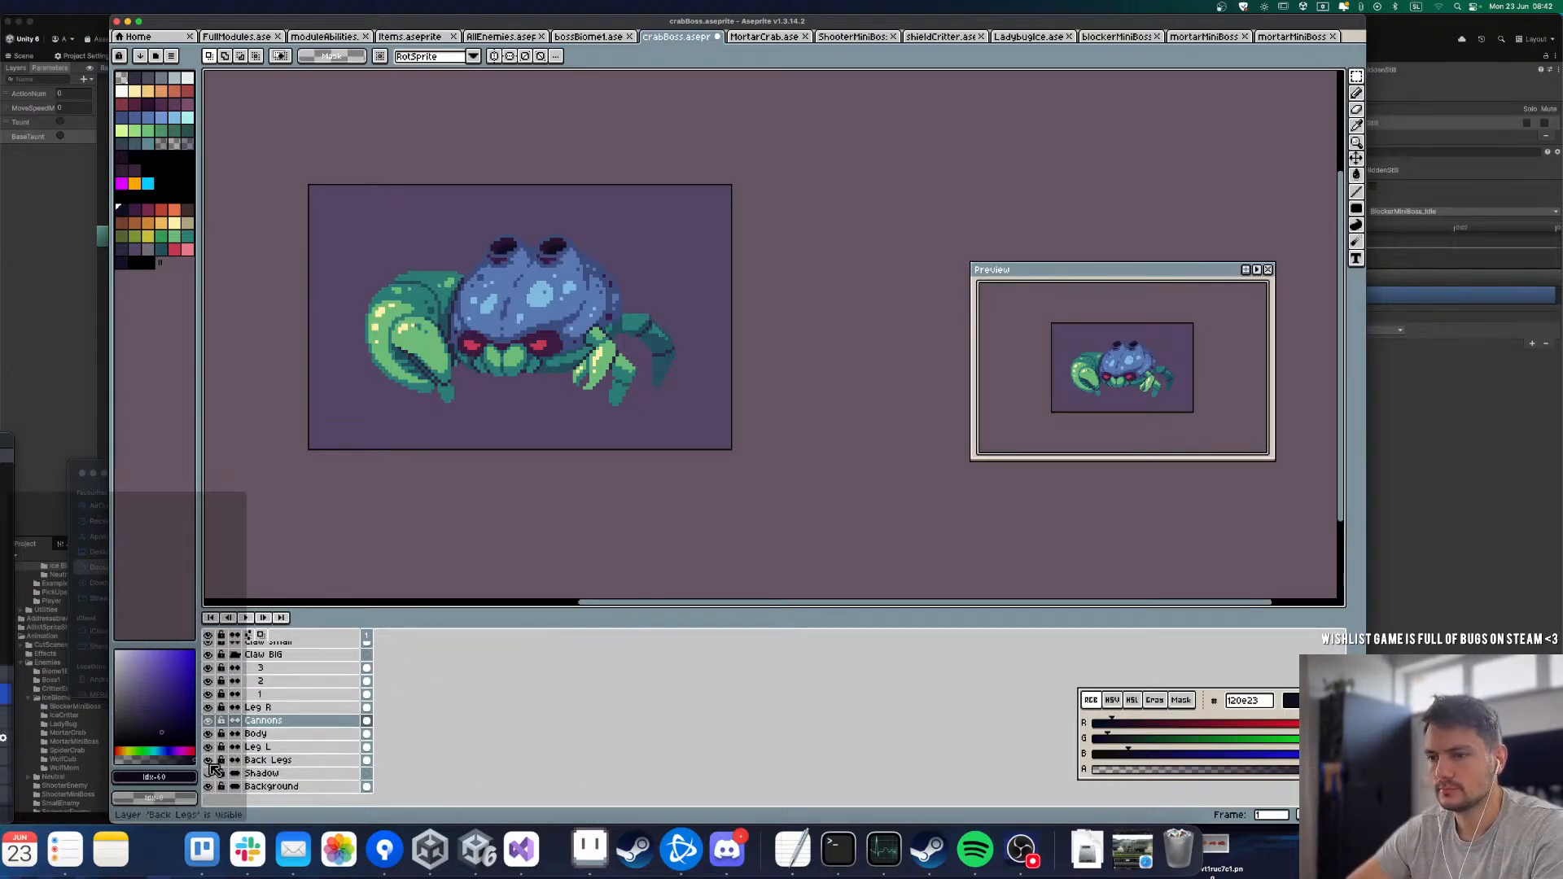
left_click_drag(208, 760, 208, 692)
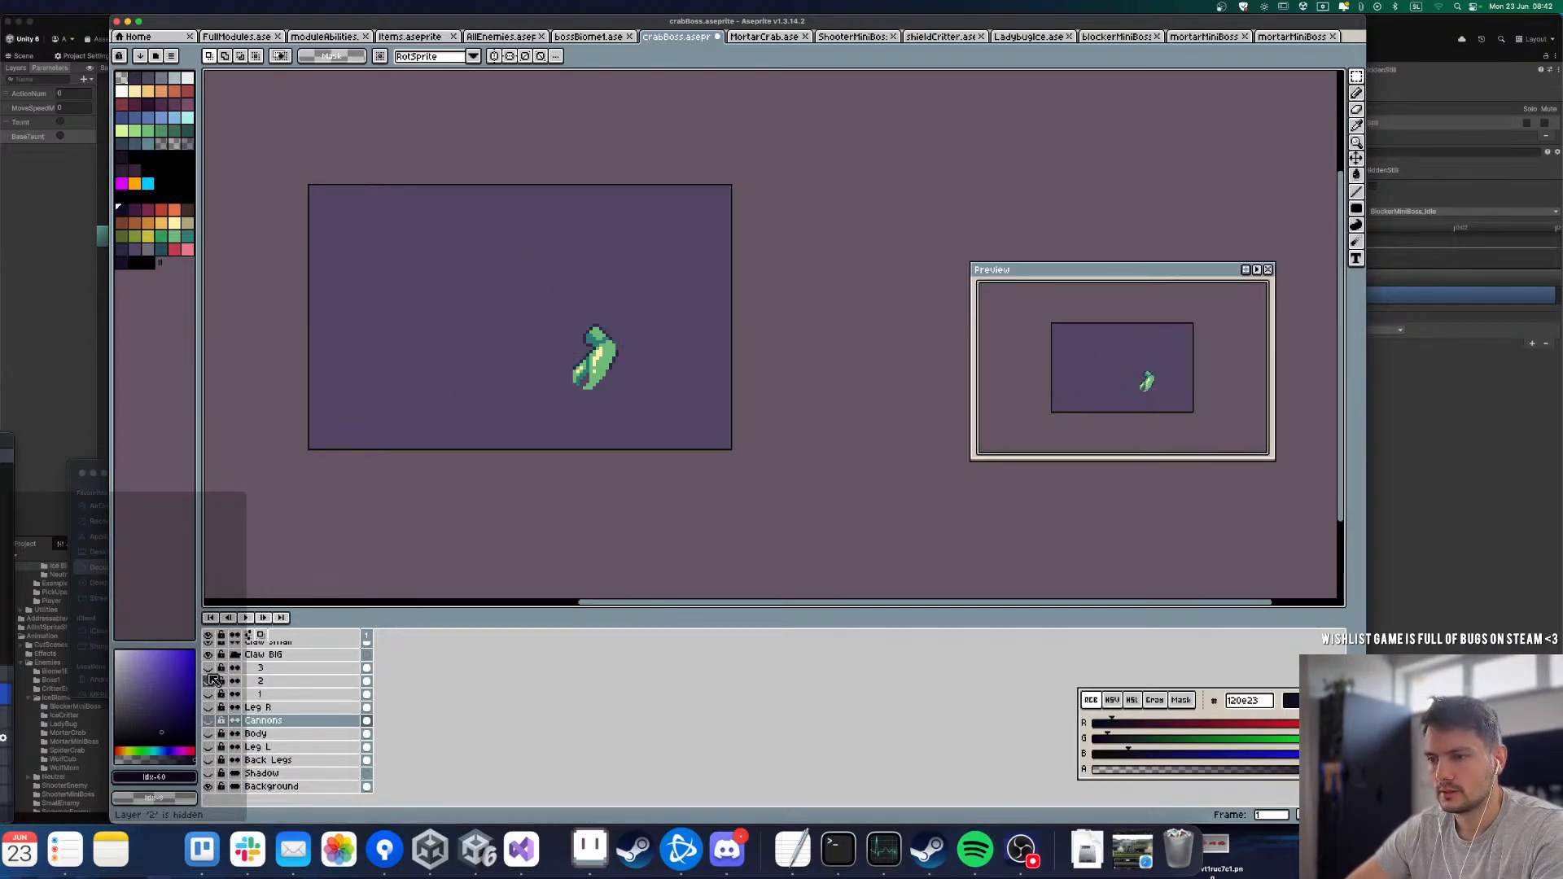
scroll(208, 682, "up", 2)
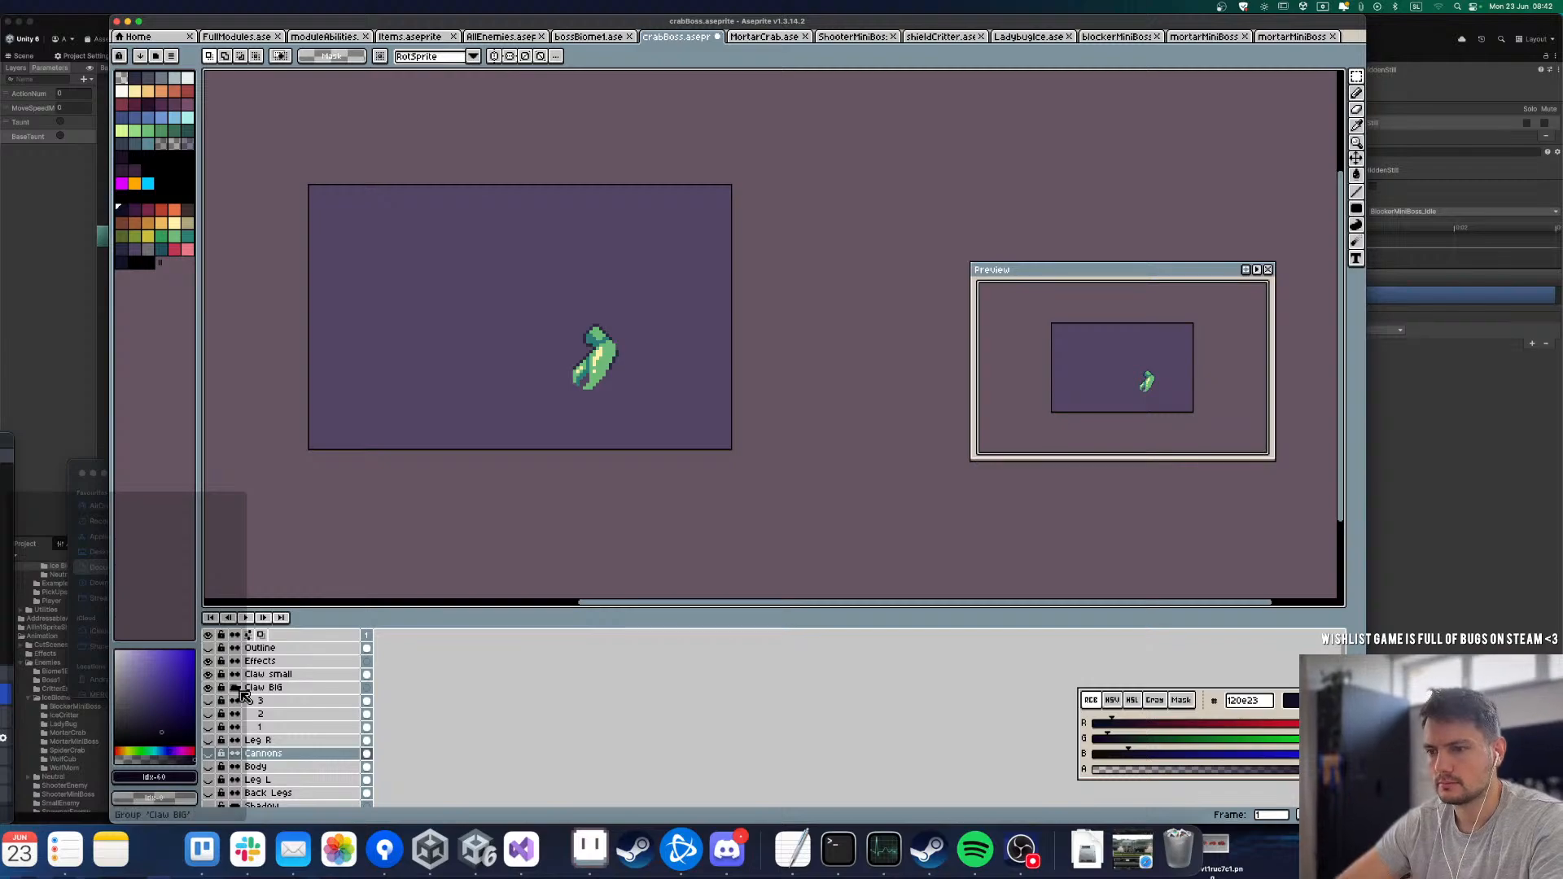
left_click(209, 674)
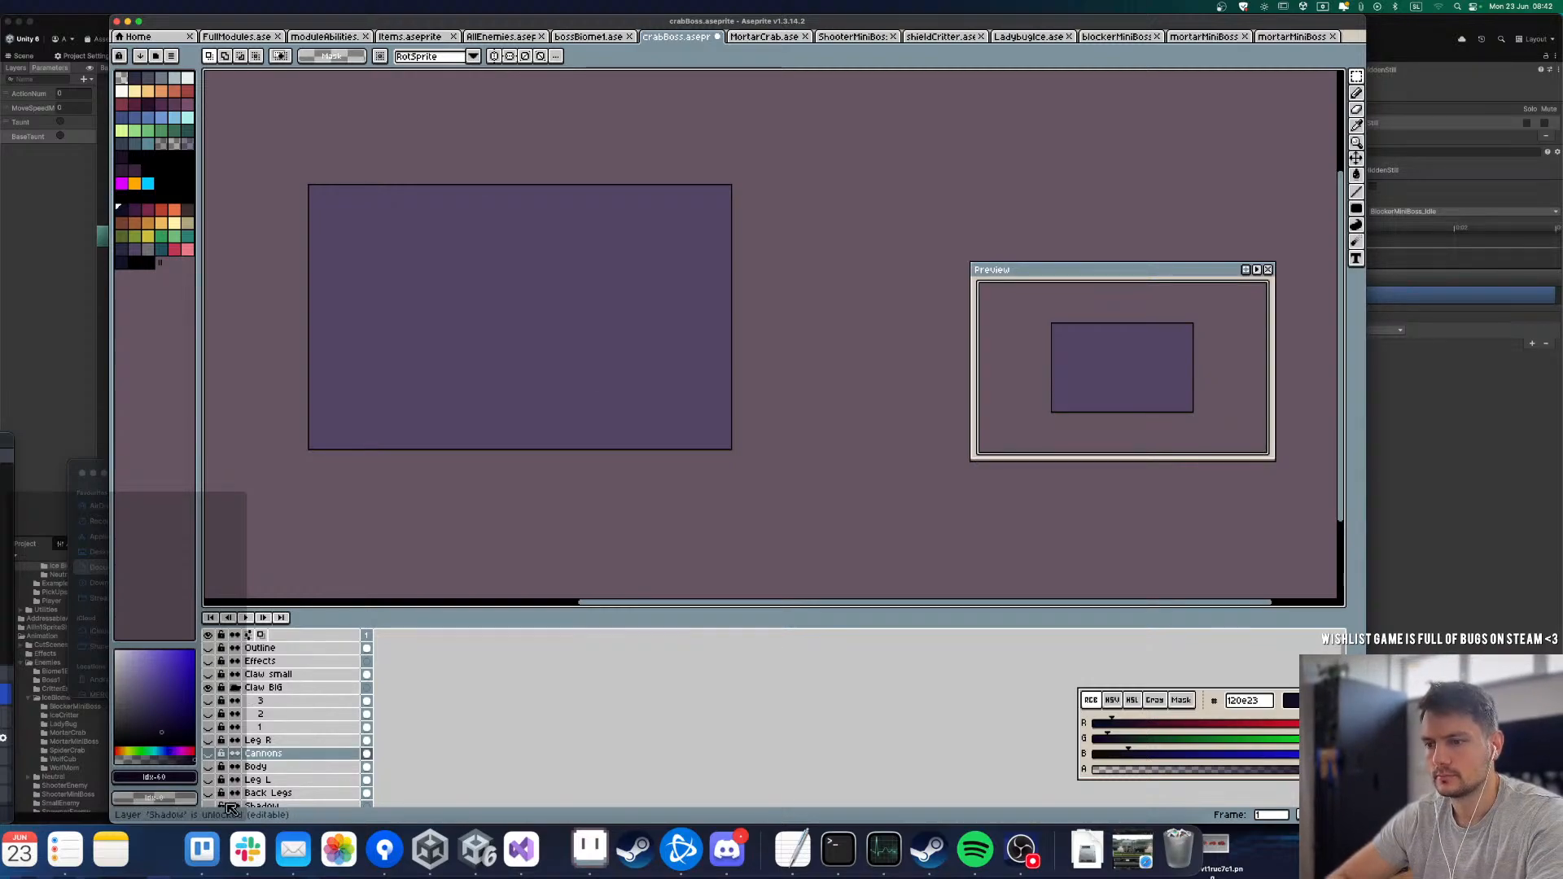
Step: Show the Back Legs and Leg L layers, toggling each to check its artwork and leaving both visible
scroll(210, 733, "down", 2)
left_click(208, 760)
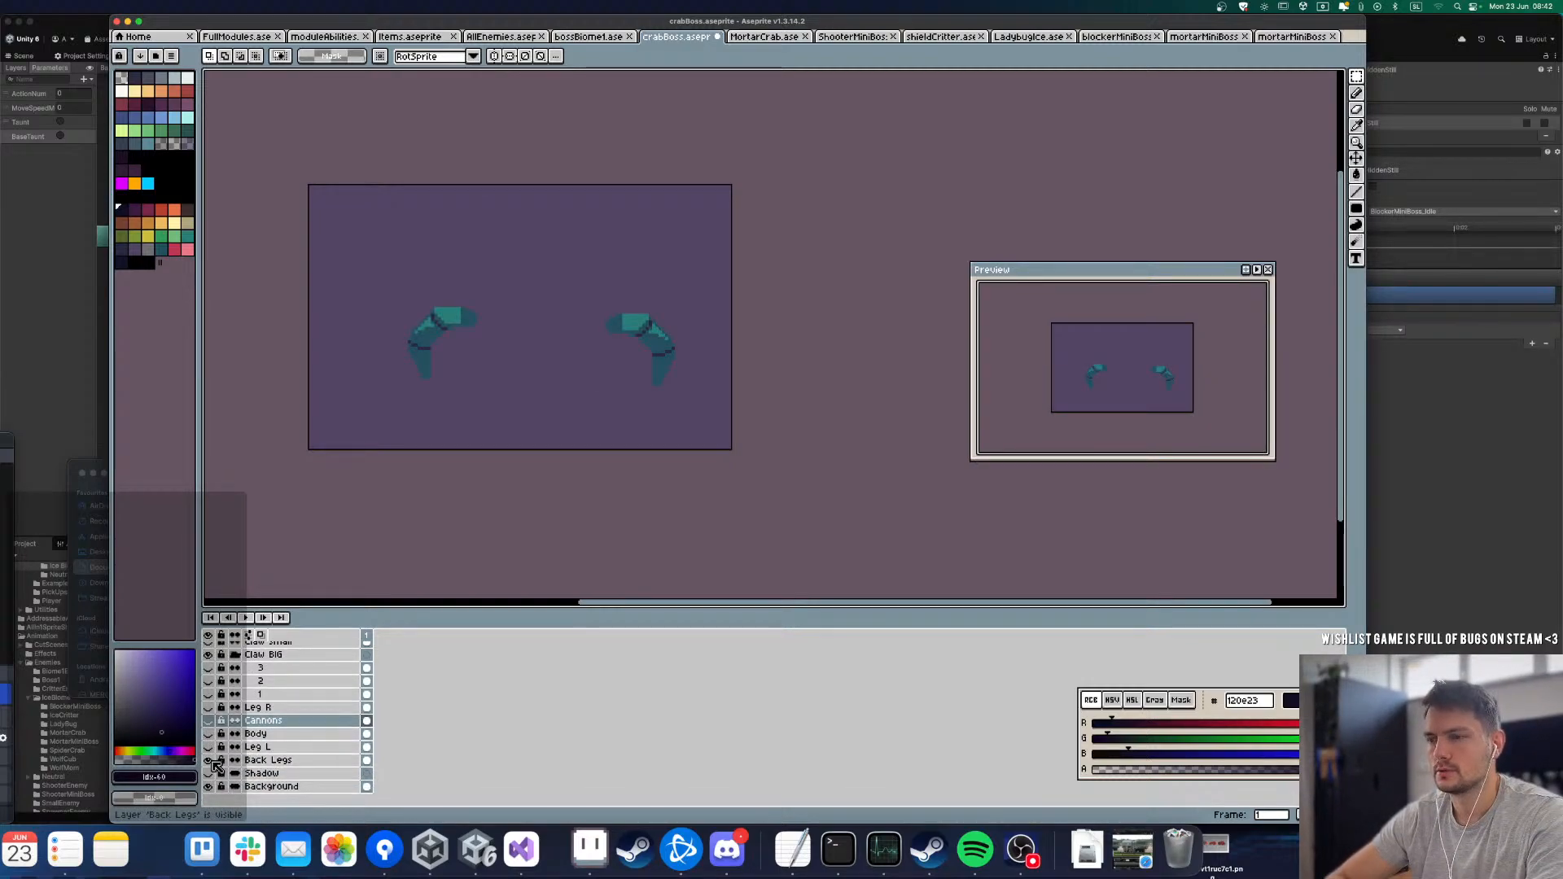
left_click(209, 747)
left_click(209, 747)
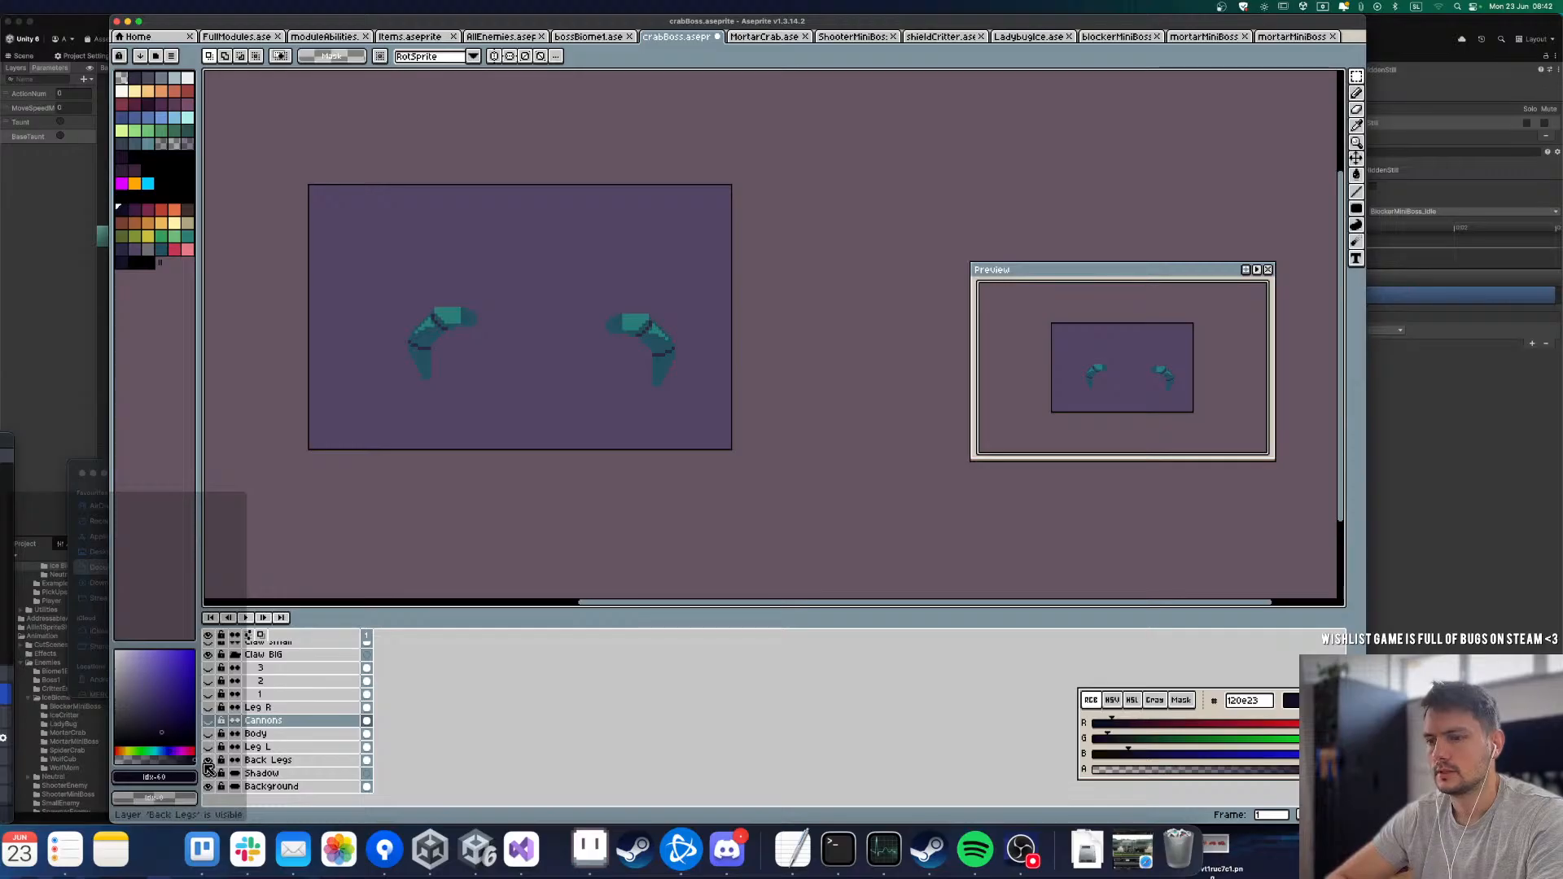
left_click(208, 762)
left_click(208, 762)
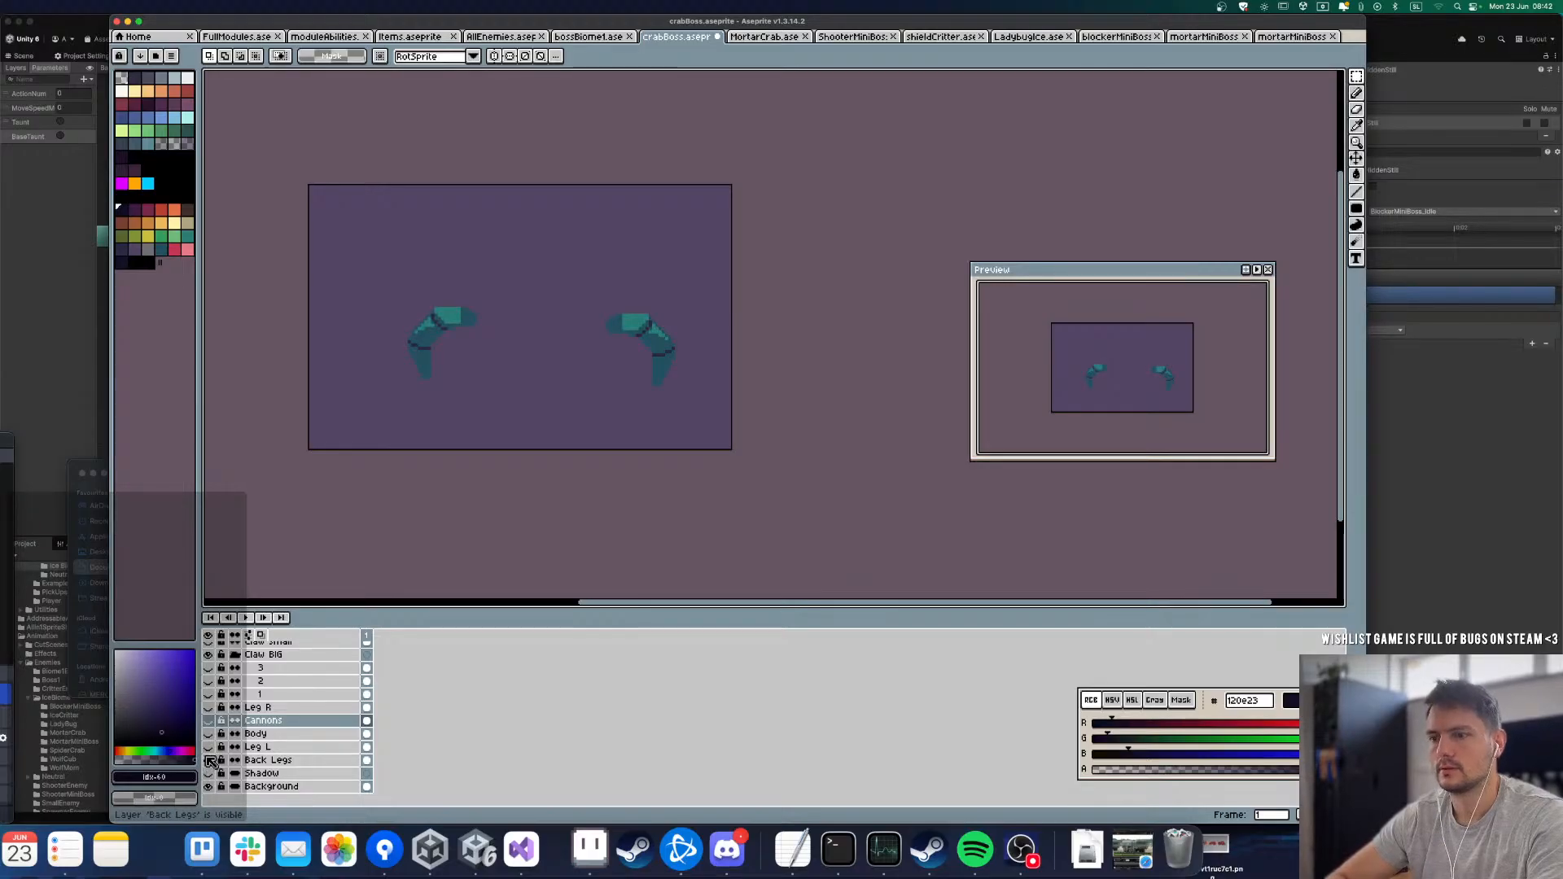
left_click(208, 747)
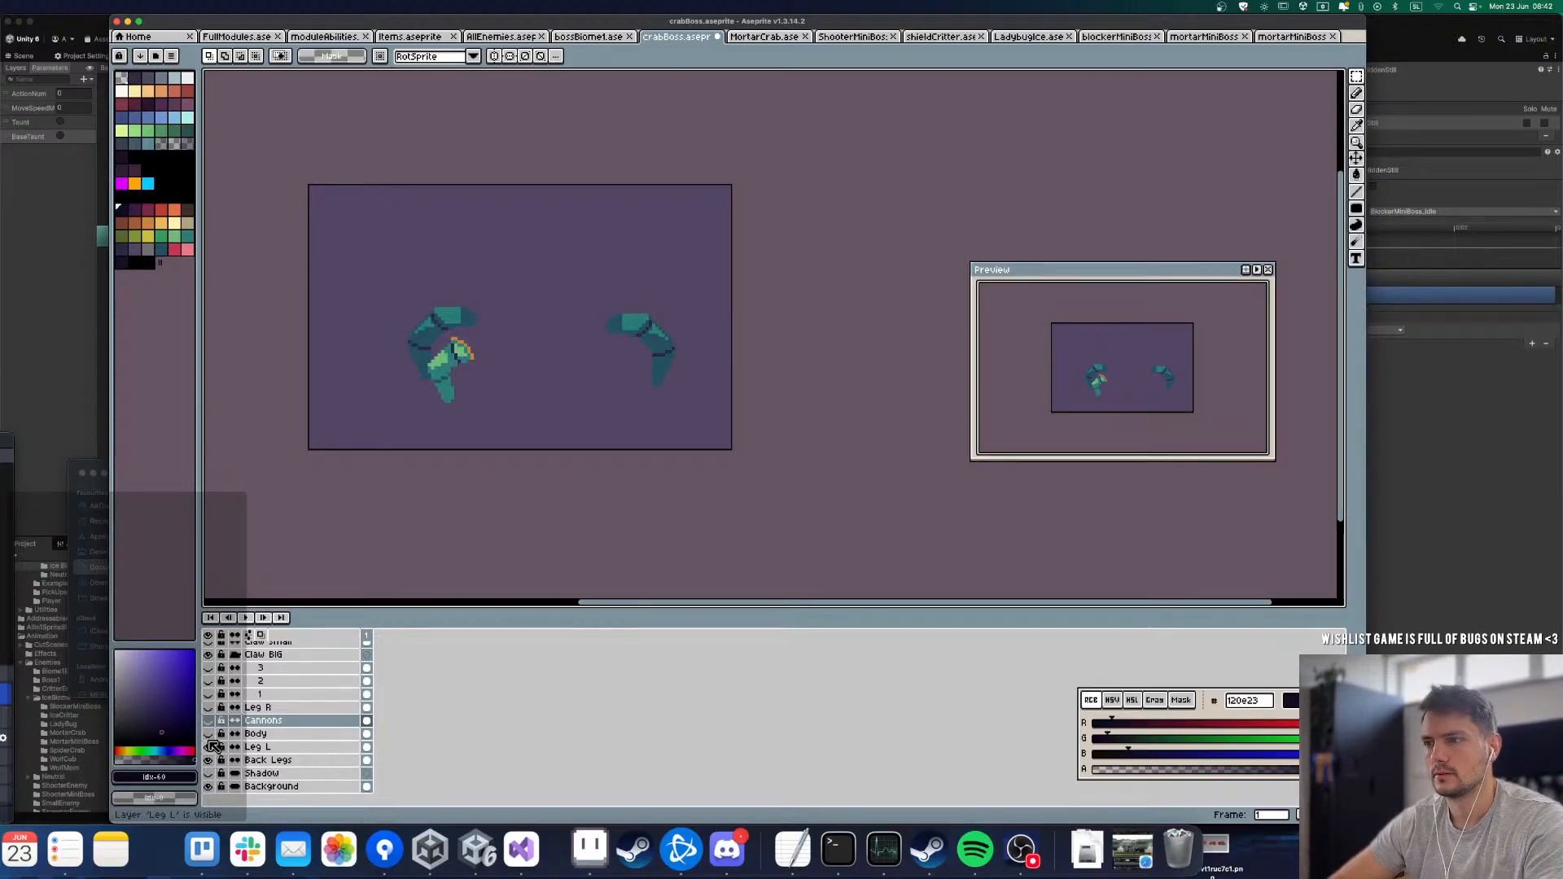
left_click(209, 747)
left_click(208, 747)
Step: Remove the orange edge pixels from the leg's upper joint on the Leg L layer with the Paint Bucket
left_click(266, 751)
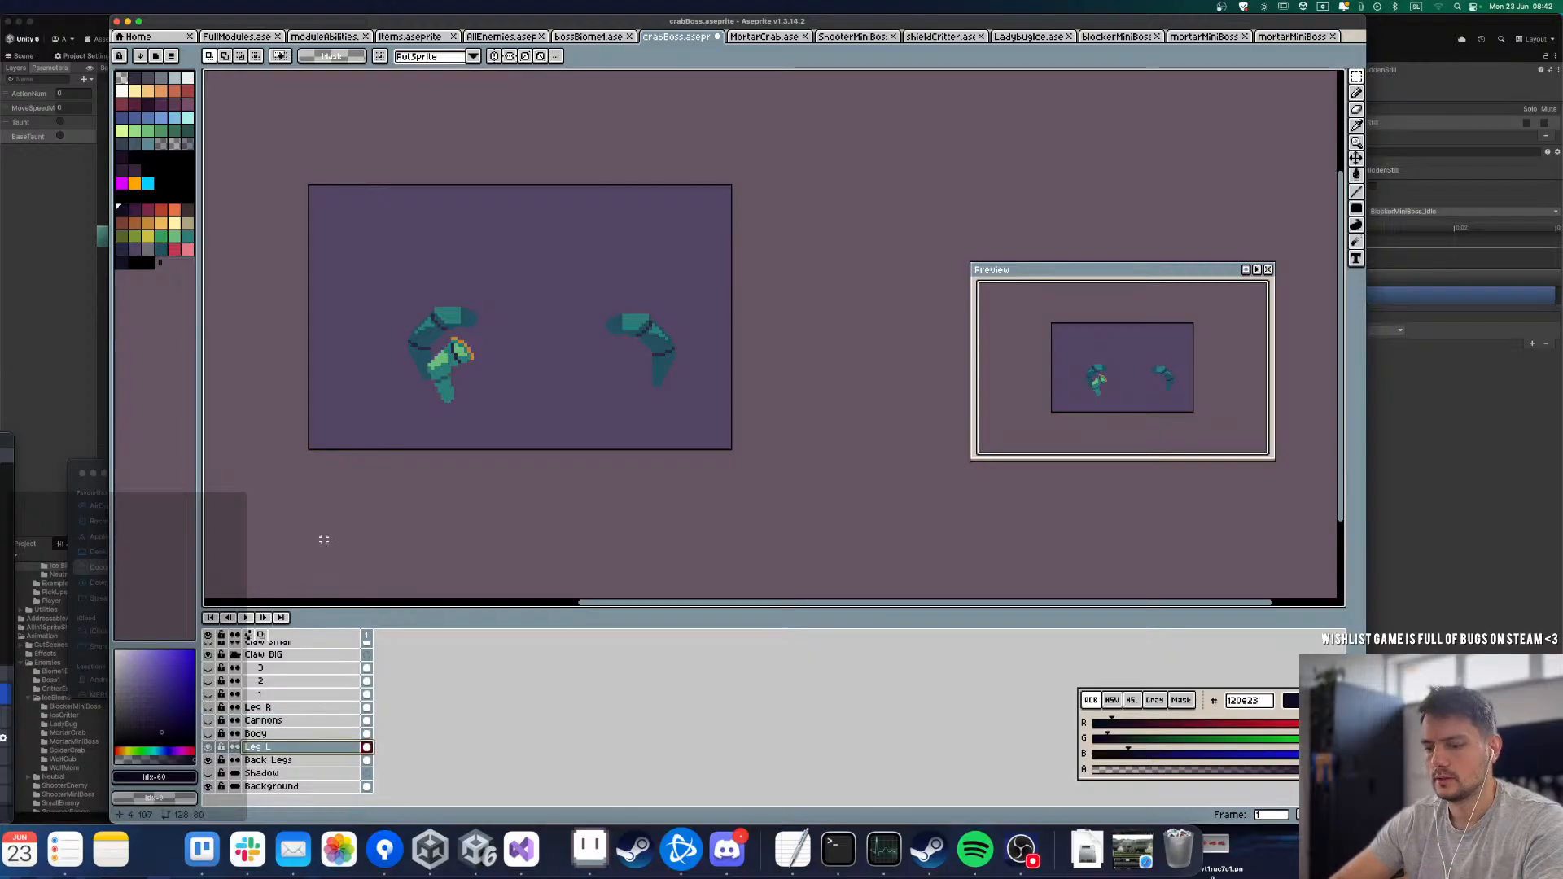
key("g")
scroll(459, 344, "up", 5)
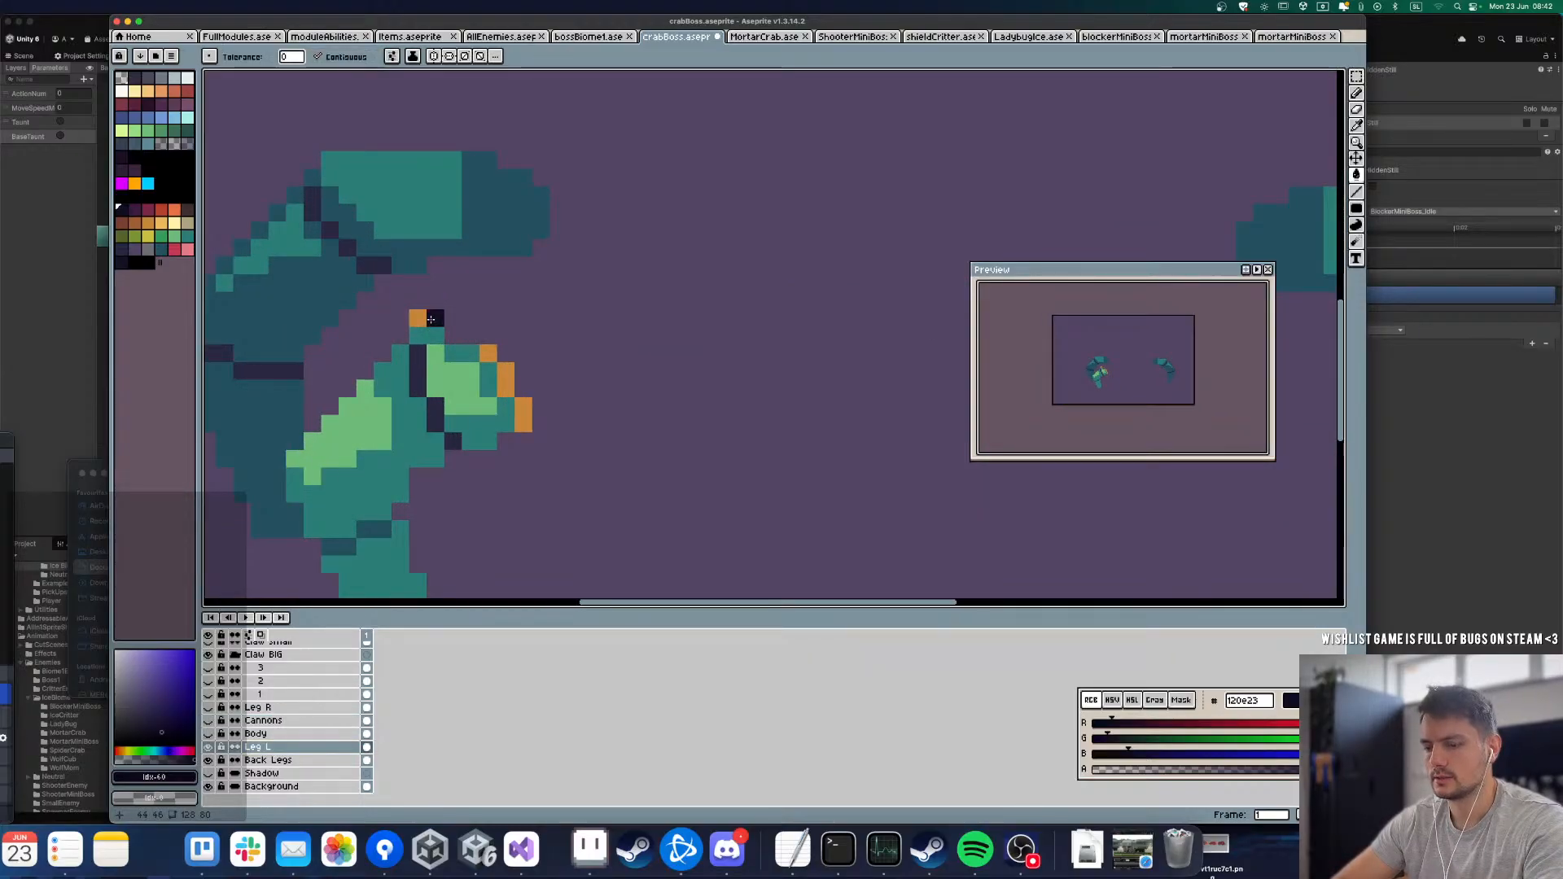
left_click(417, 318)
left_click(487, 353)
left_click(505, 380)
left_click(523, 415)
Step: Show the Body layer over the cleaned-up legs
scroll(522, 415, "down", 3)
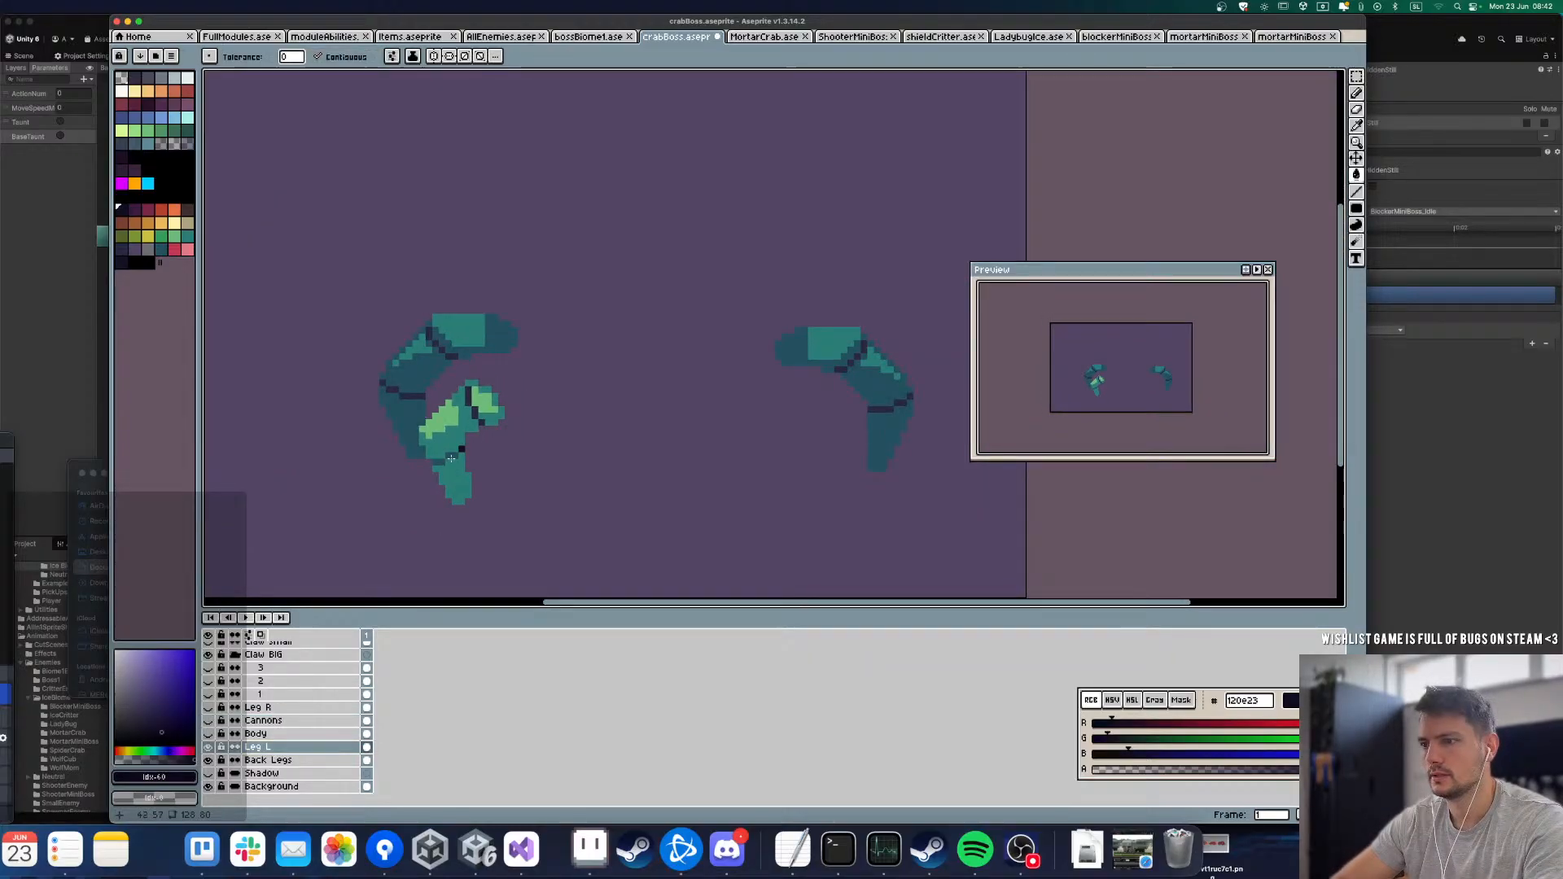
left_click(209, 735)
left_click(210, 734)
left_click(210, 734)
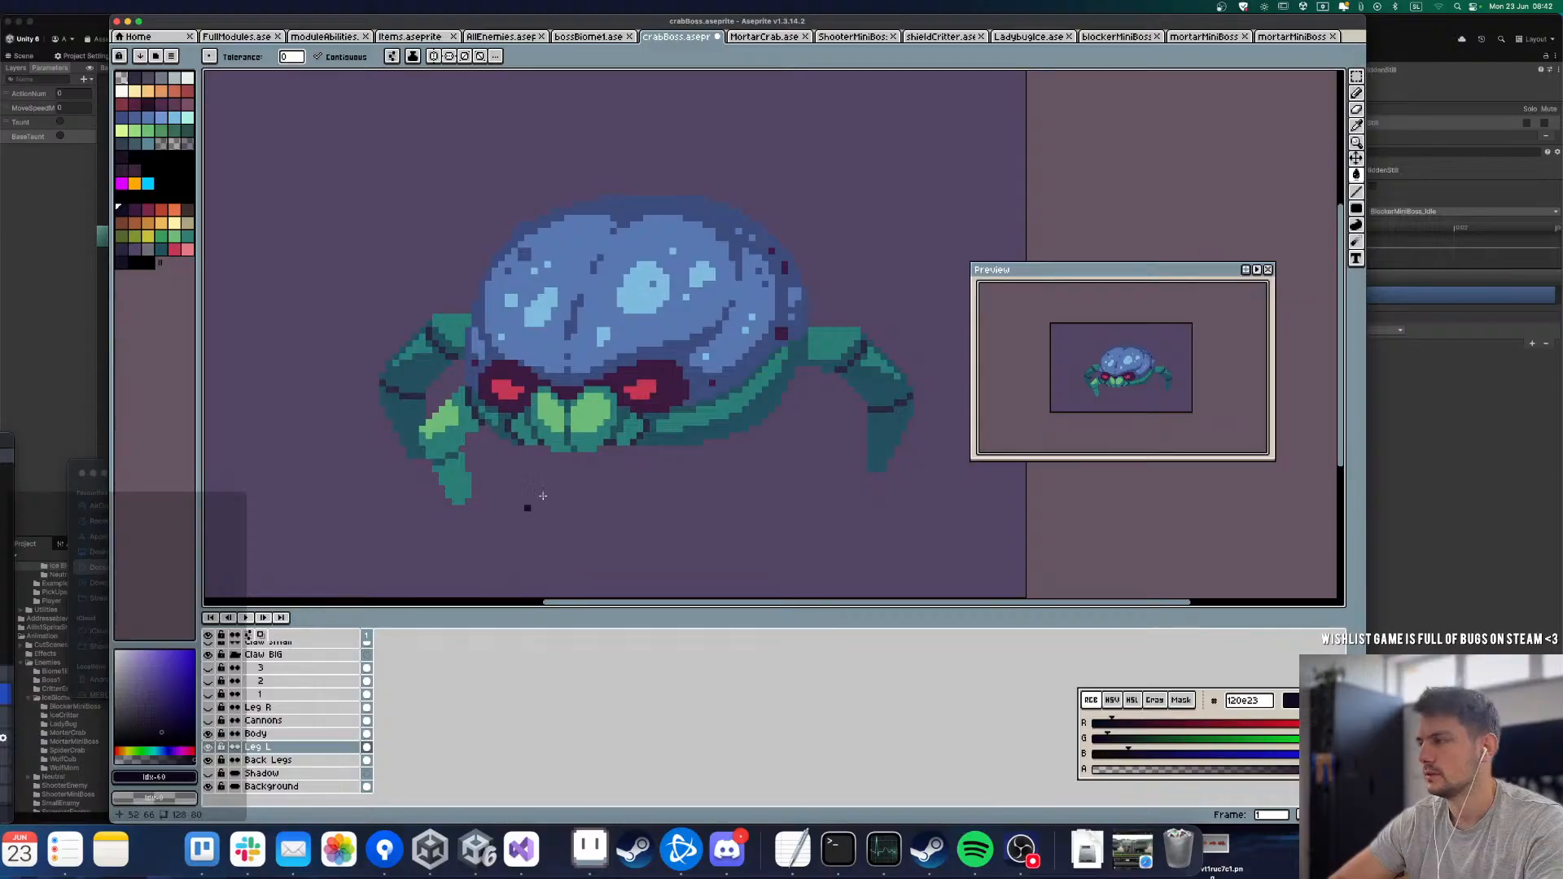
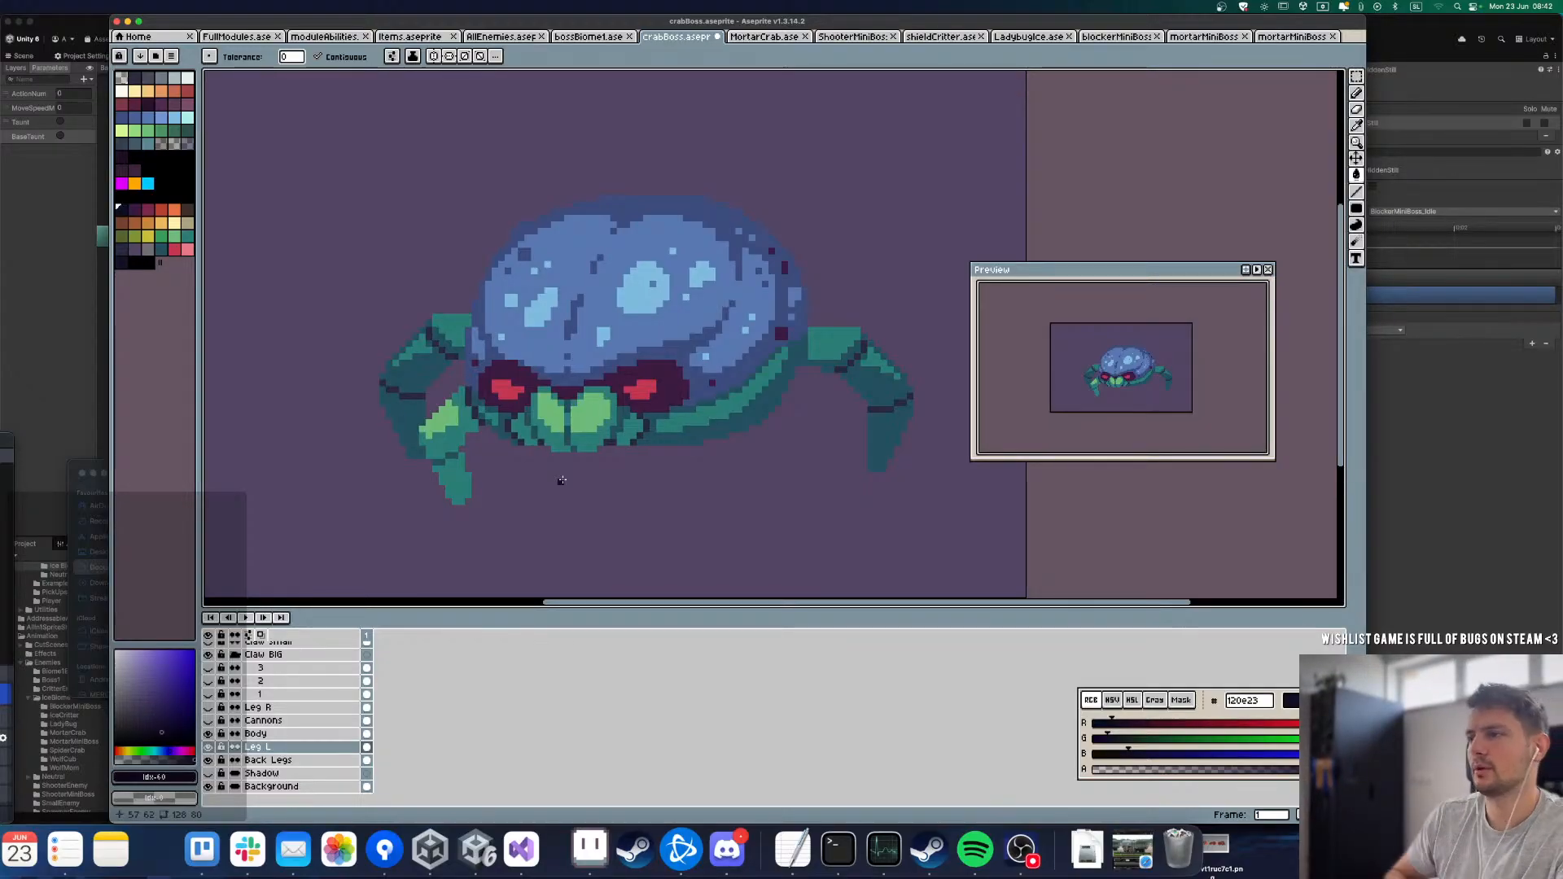
Step: Toggle the Body layer off and on repeatedly to examine how its edges cover the leg joints, leaving it visible
key("l")
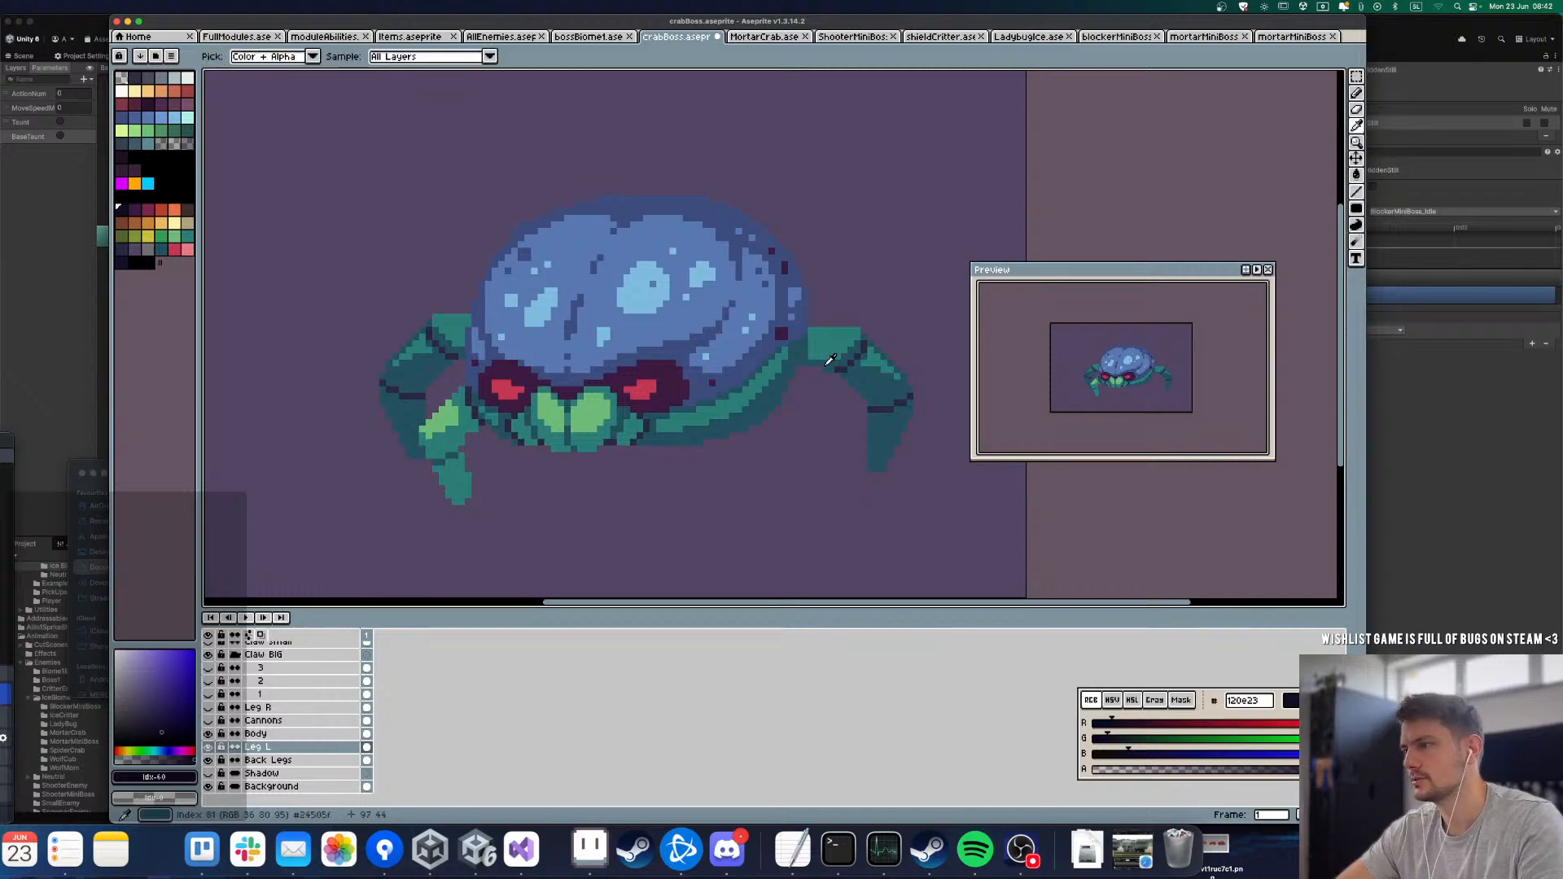
left_click(823, 359, "alt")
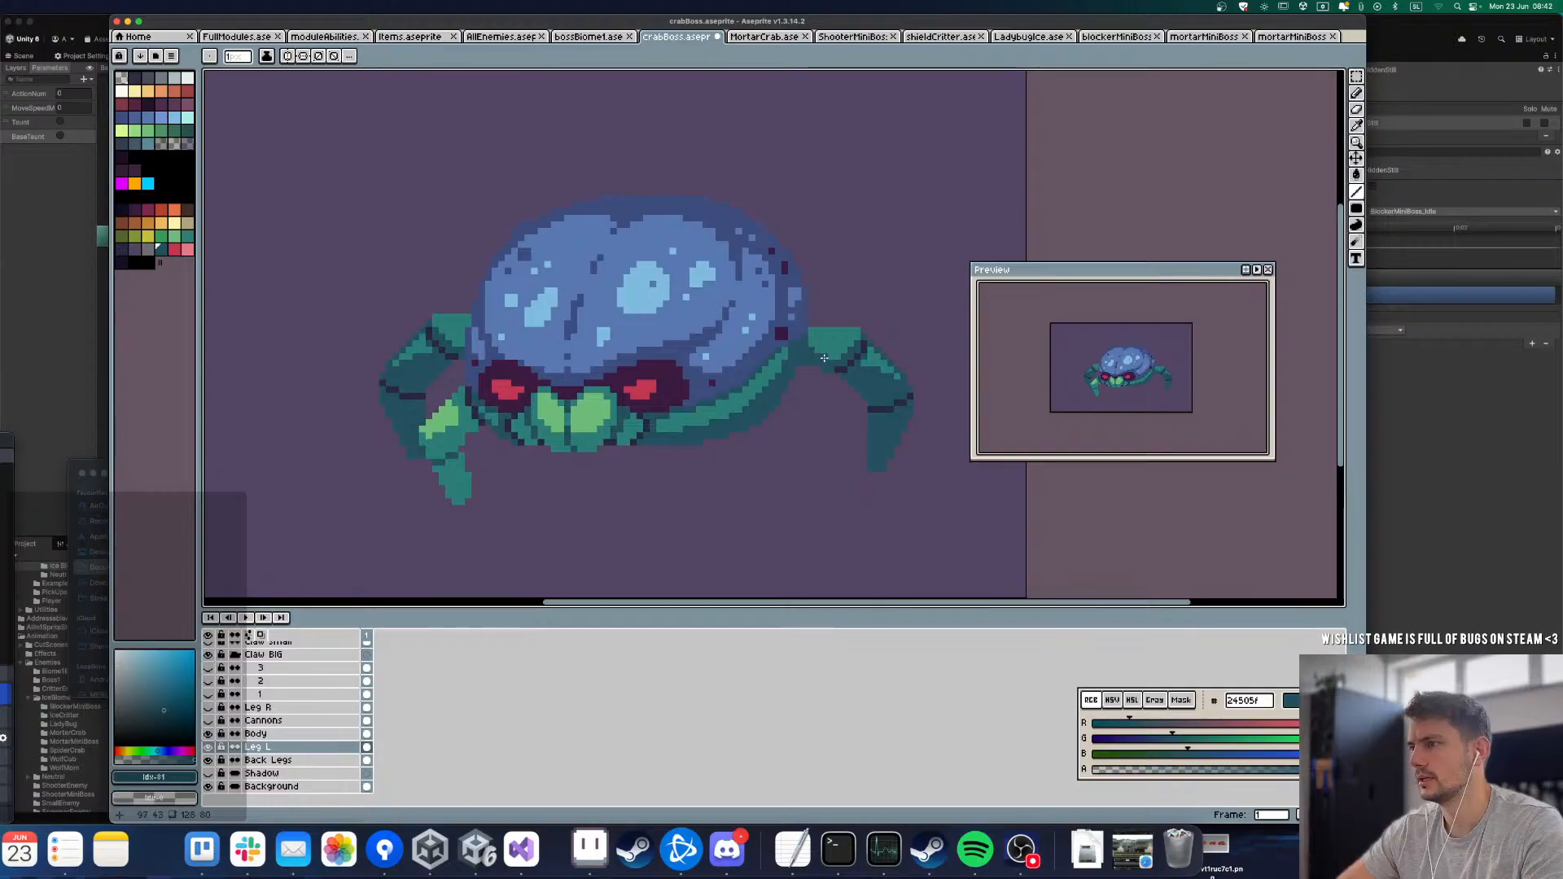
key("m")
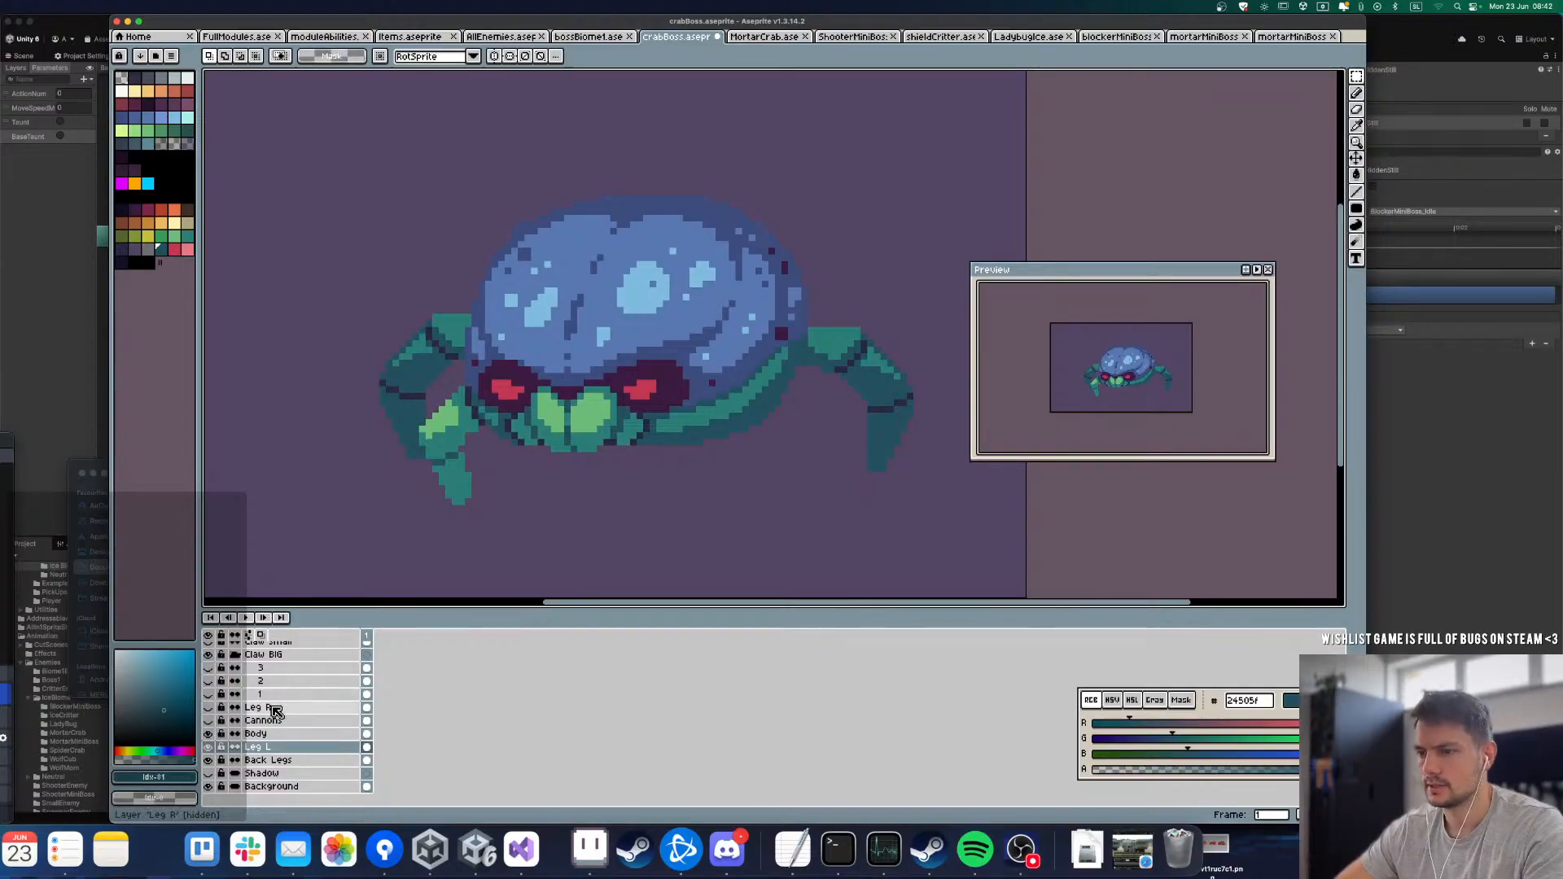
left_click(209, 721)
left_click(209, 733)
left_click(208, 734)
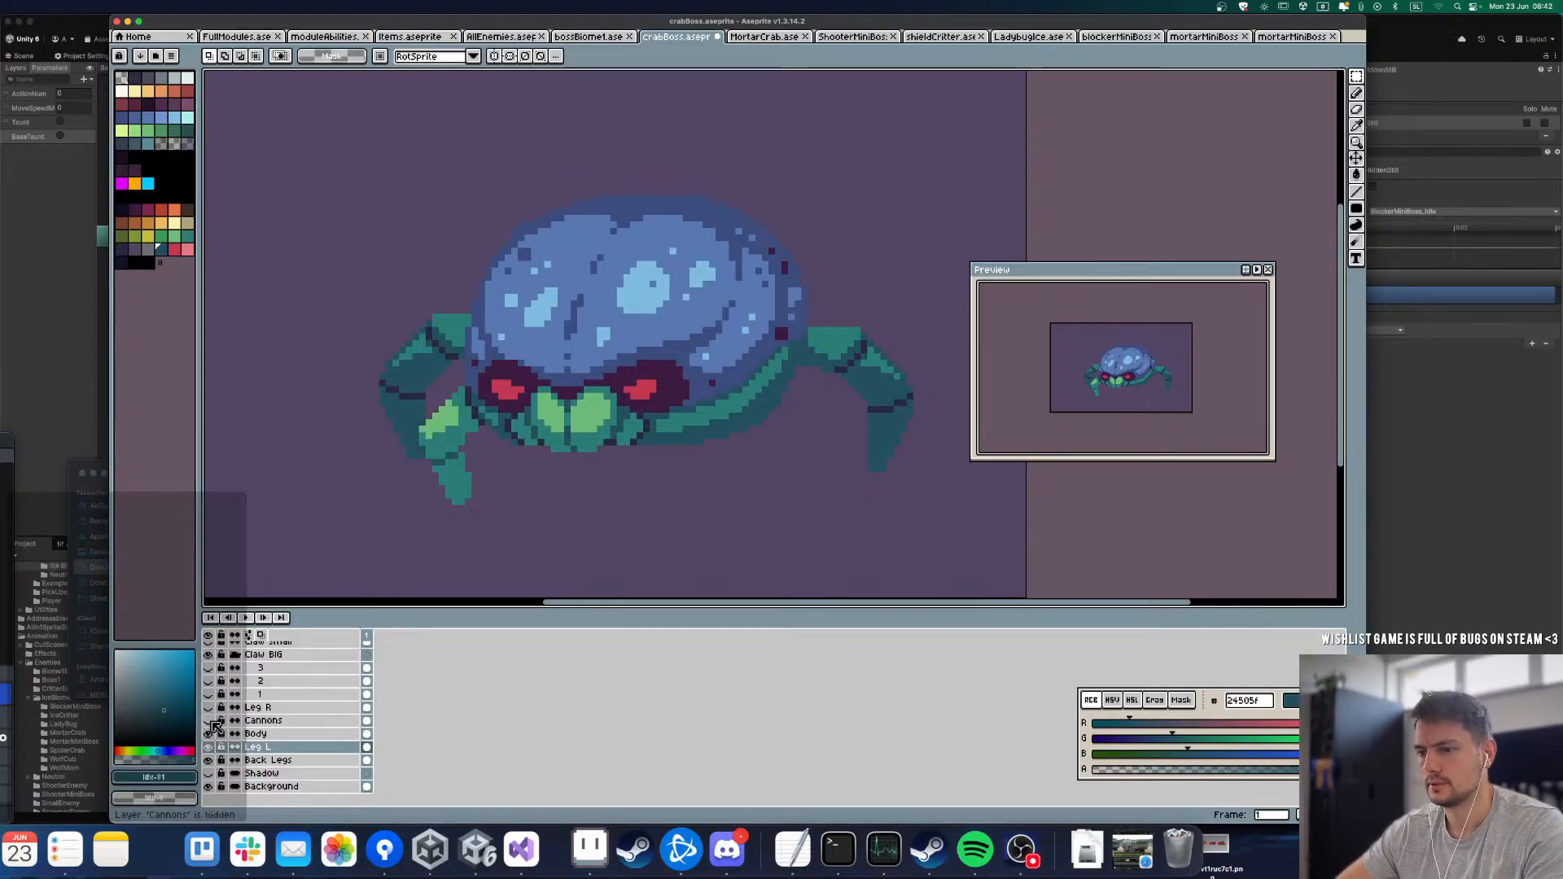
left_click(208, 734)
left_click(209, 733)
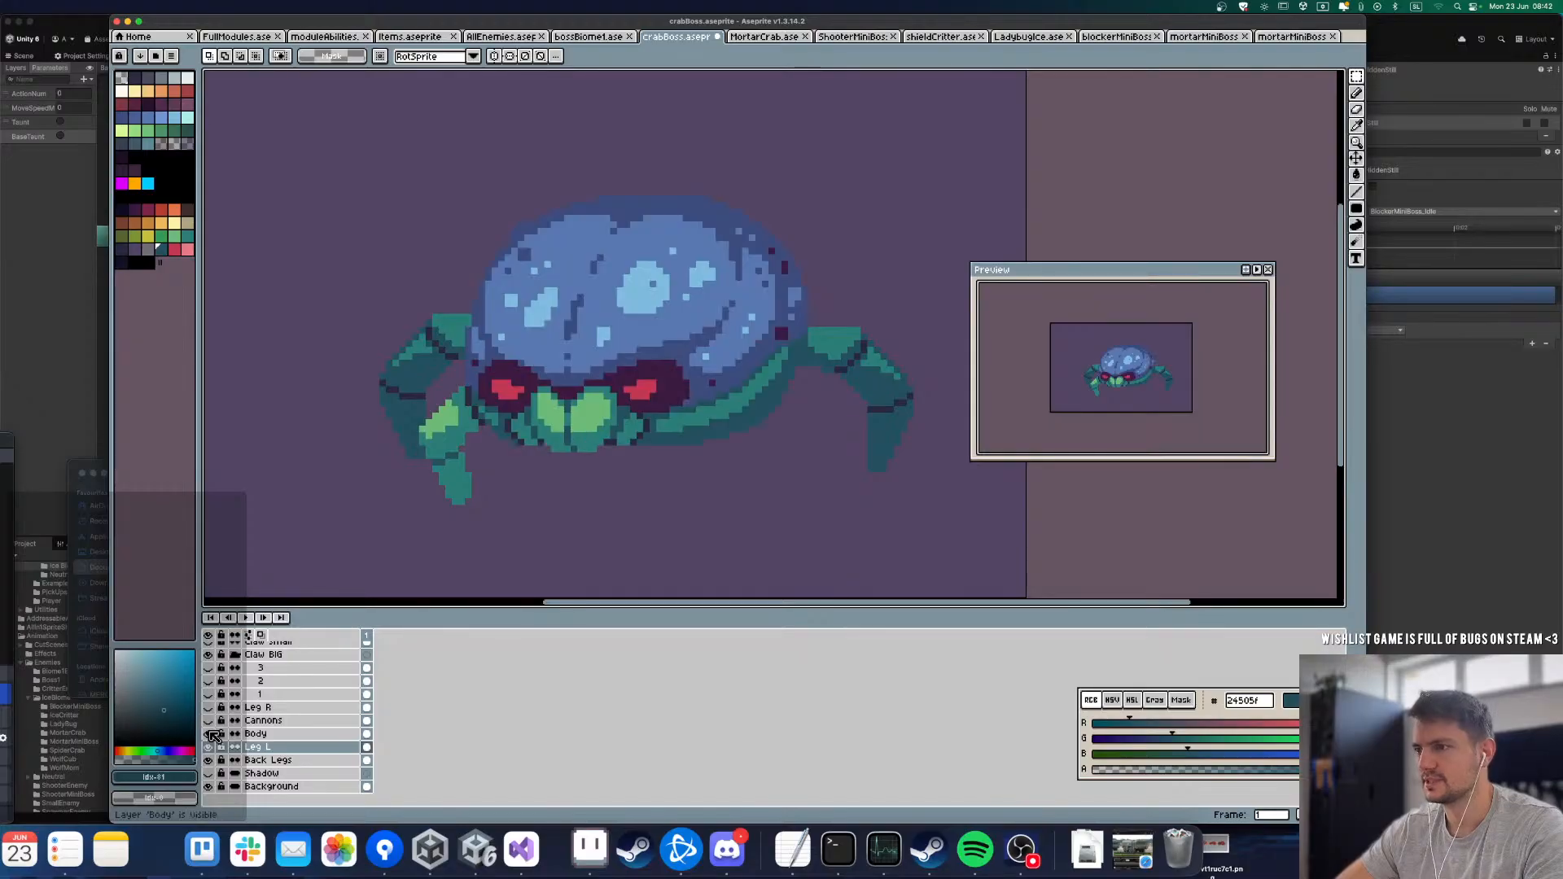
left_click(209, 734)
left_click(209, 734)
left_click(209, 734)
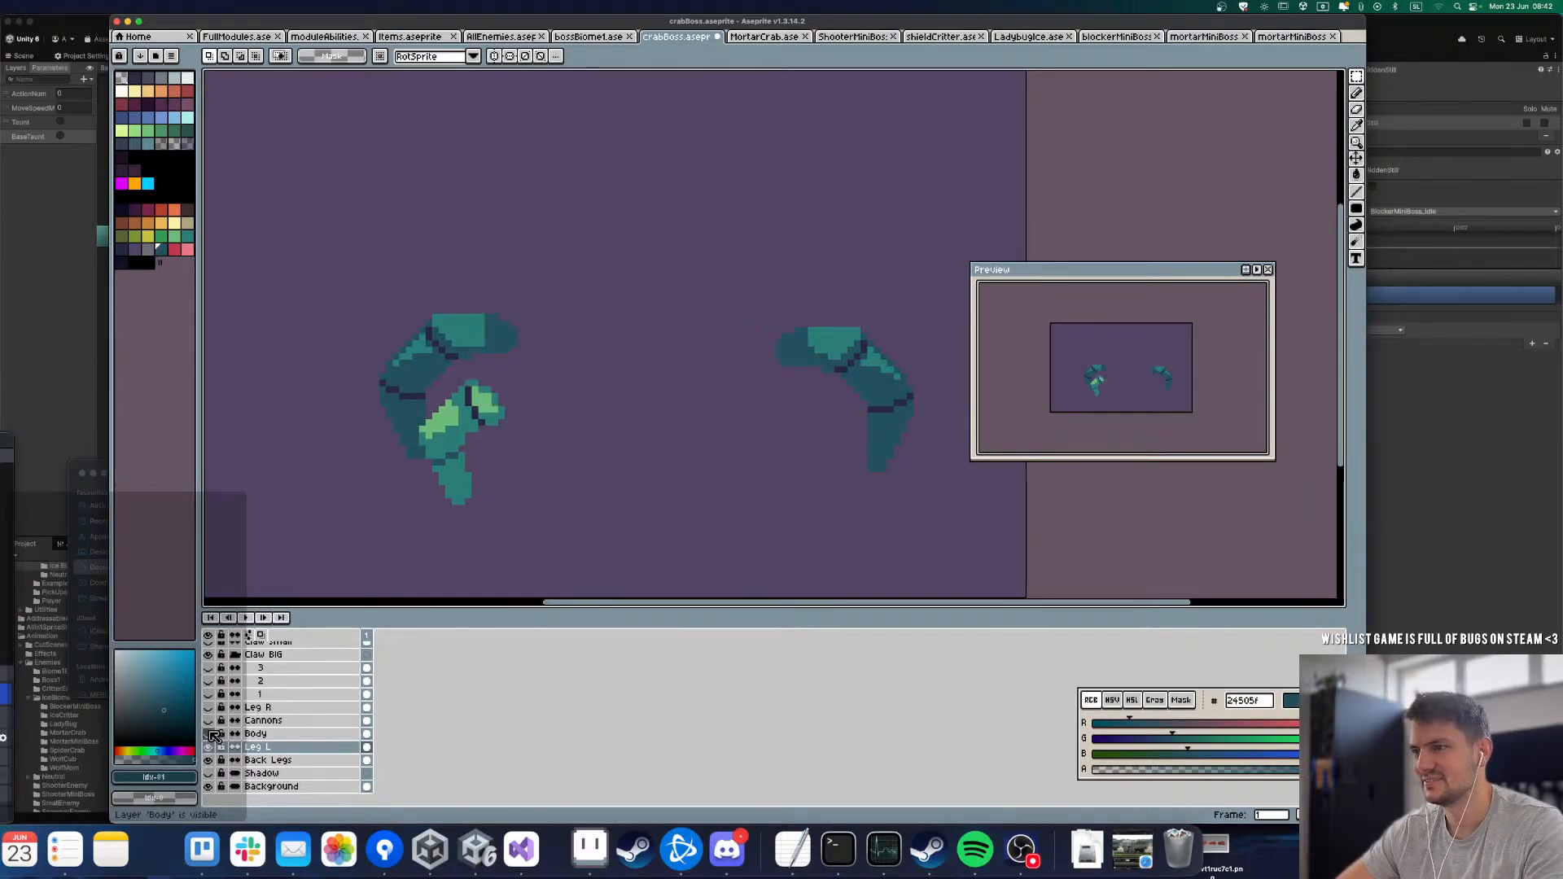
left_click(209, 734)
left_click(209, 734)
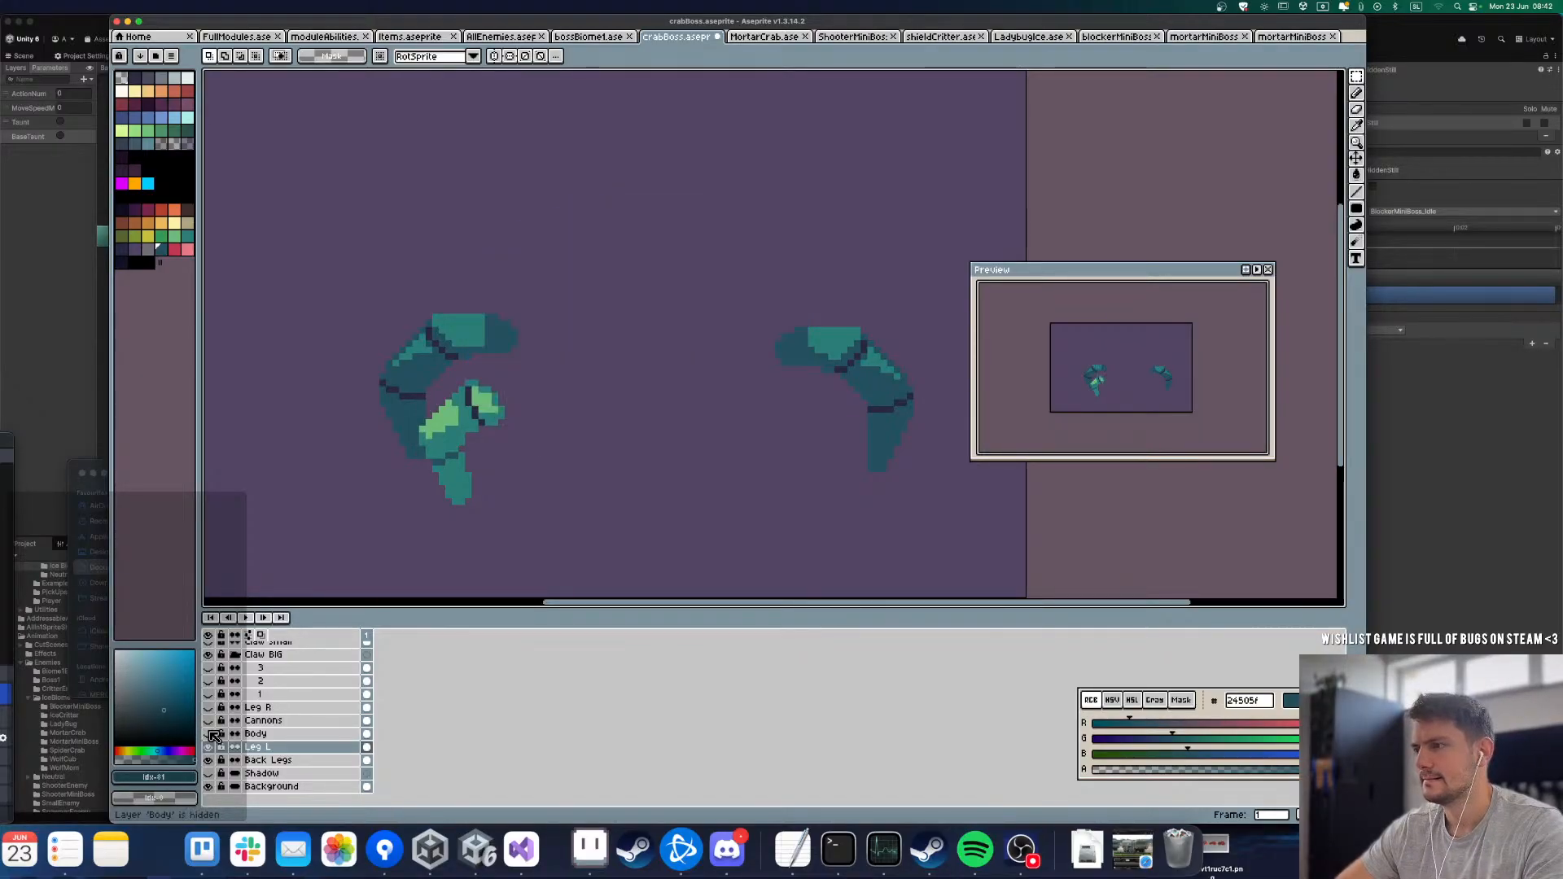
left_click(209, 733)
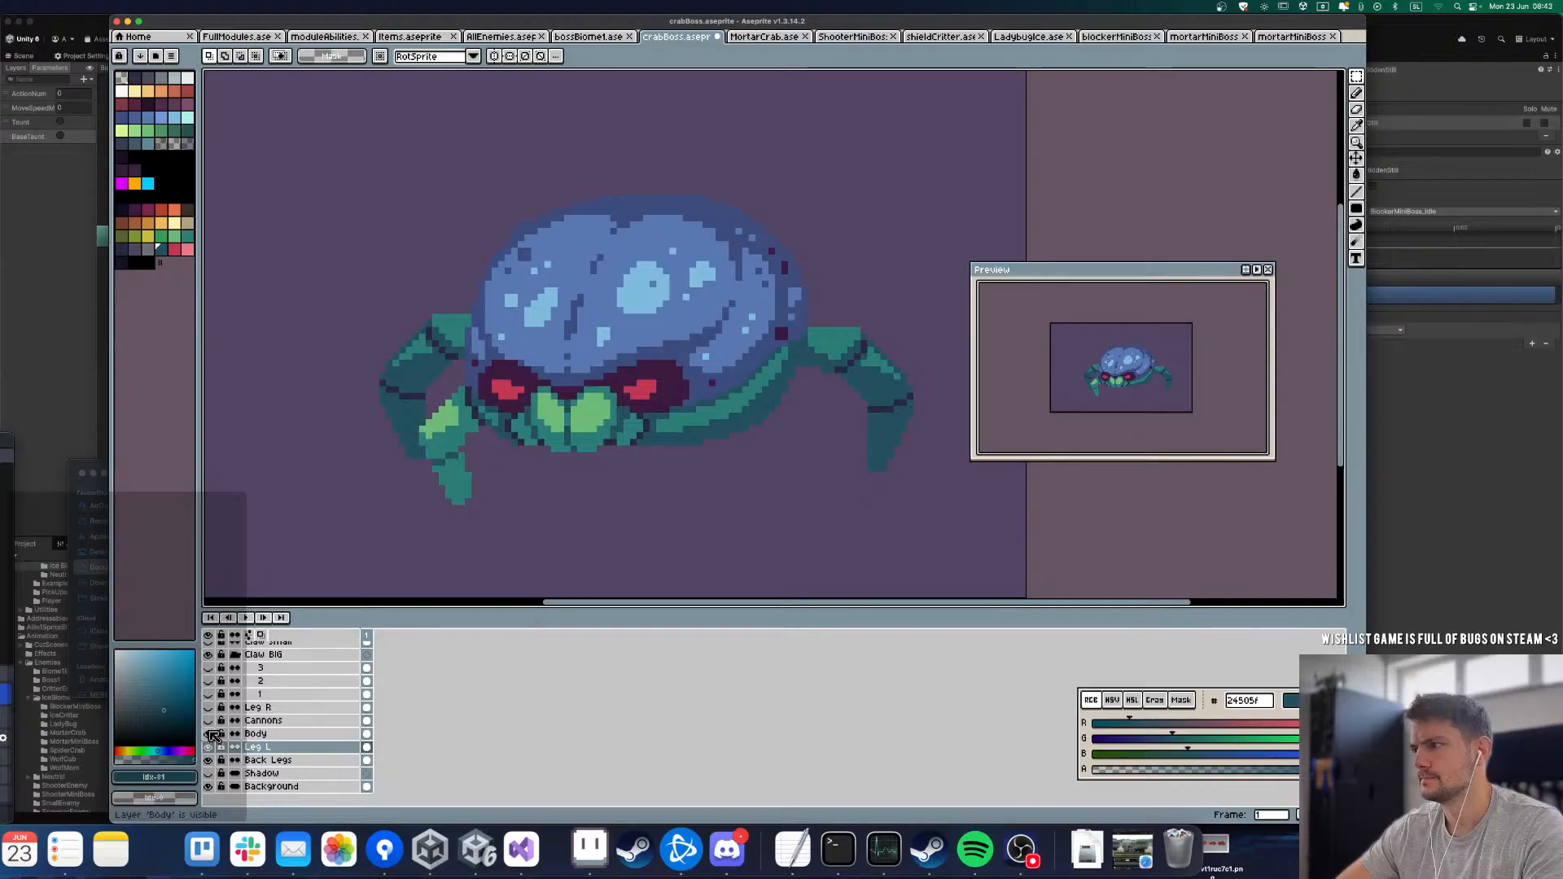
left_click(210, 734)
left_click(209, 733)
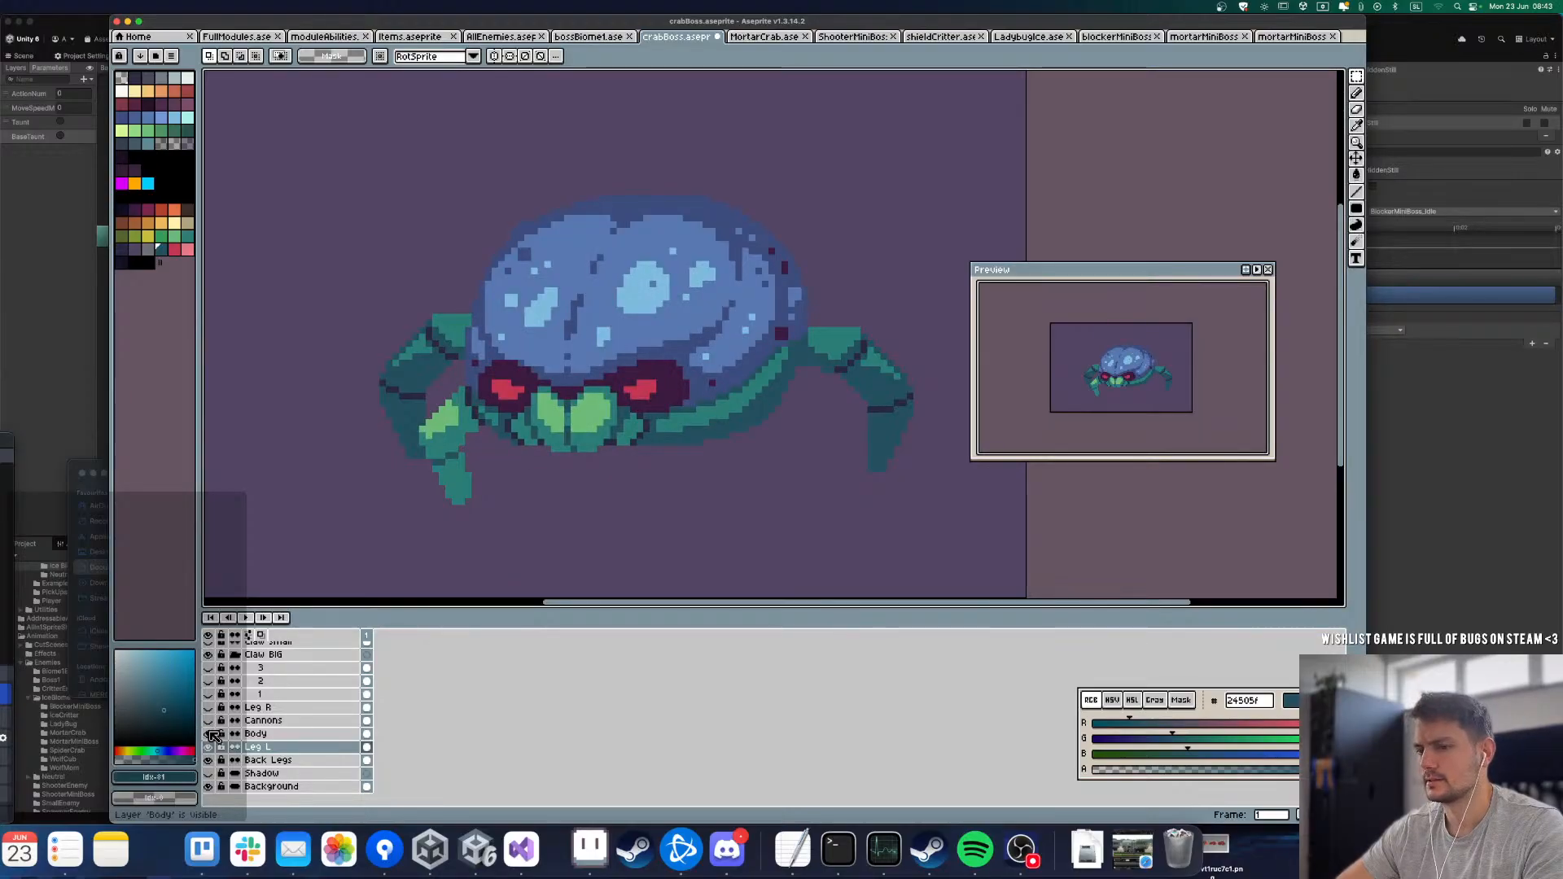
Step: Make Body the active layer and pick the dark outline colour 2a2942 from the left front leg's joint for drawing
left_click(269, 736)
key("b")
scroll(467, 411, "up", 5)
left_click(467, 365, "alt")
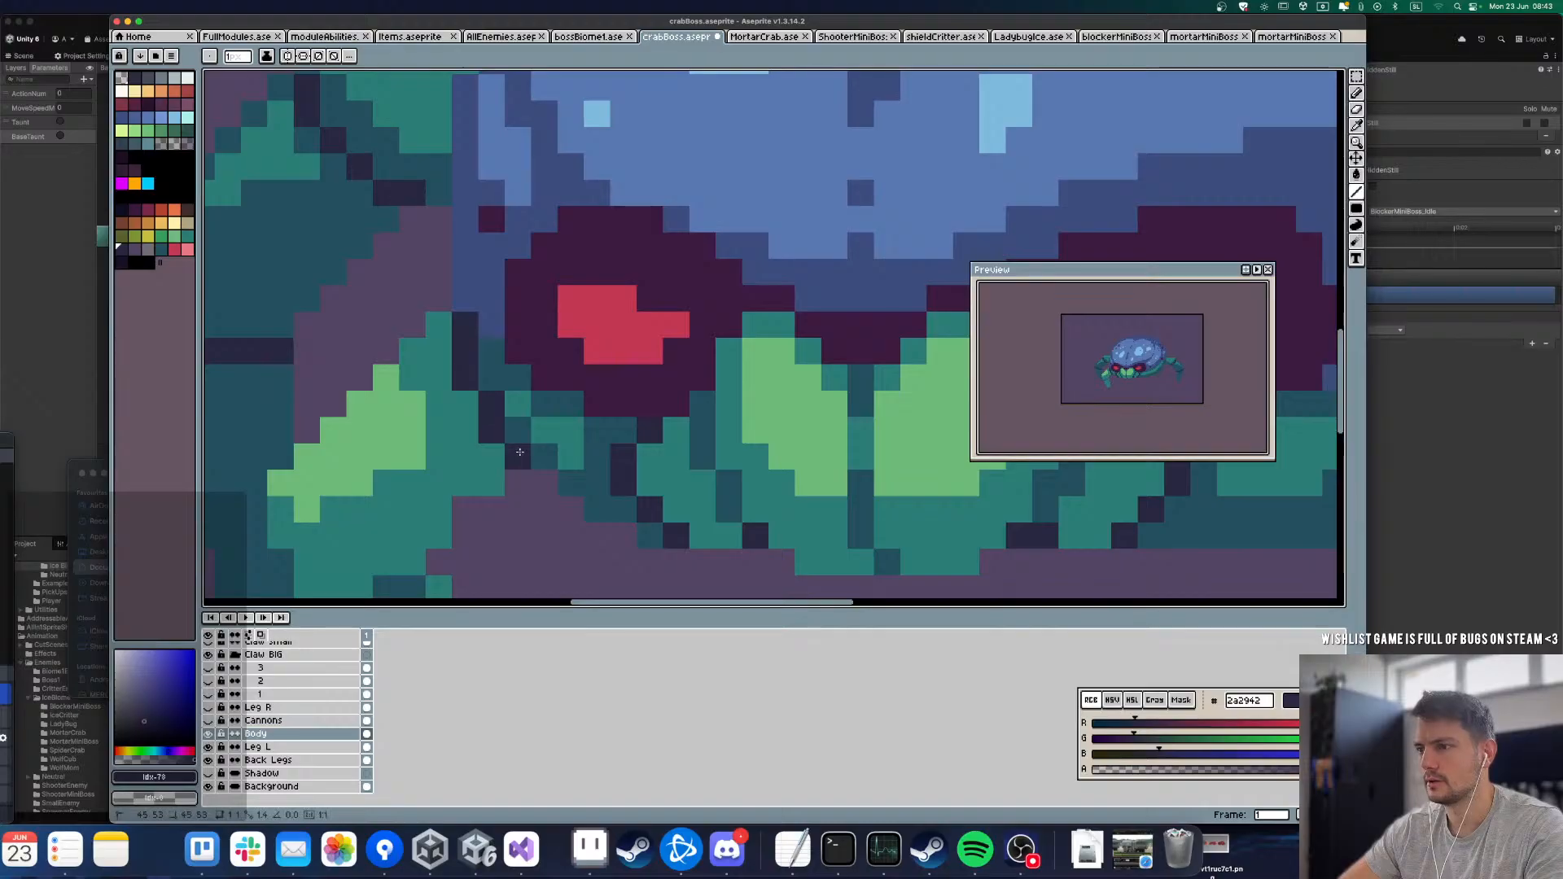
scroll(520, 452, "down", 4)
scroll(489, 407, "up", 4)
left_click_drag(486, 468, 509, 313)
scroll(510, 316, "down", 6)
scroll(650, 331, "up", 5)
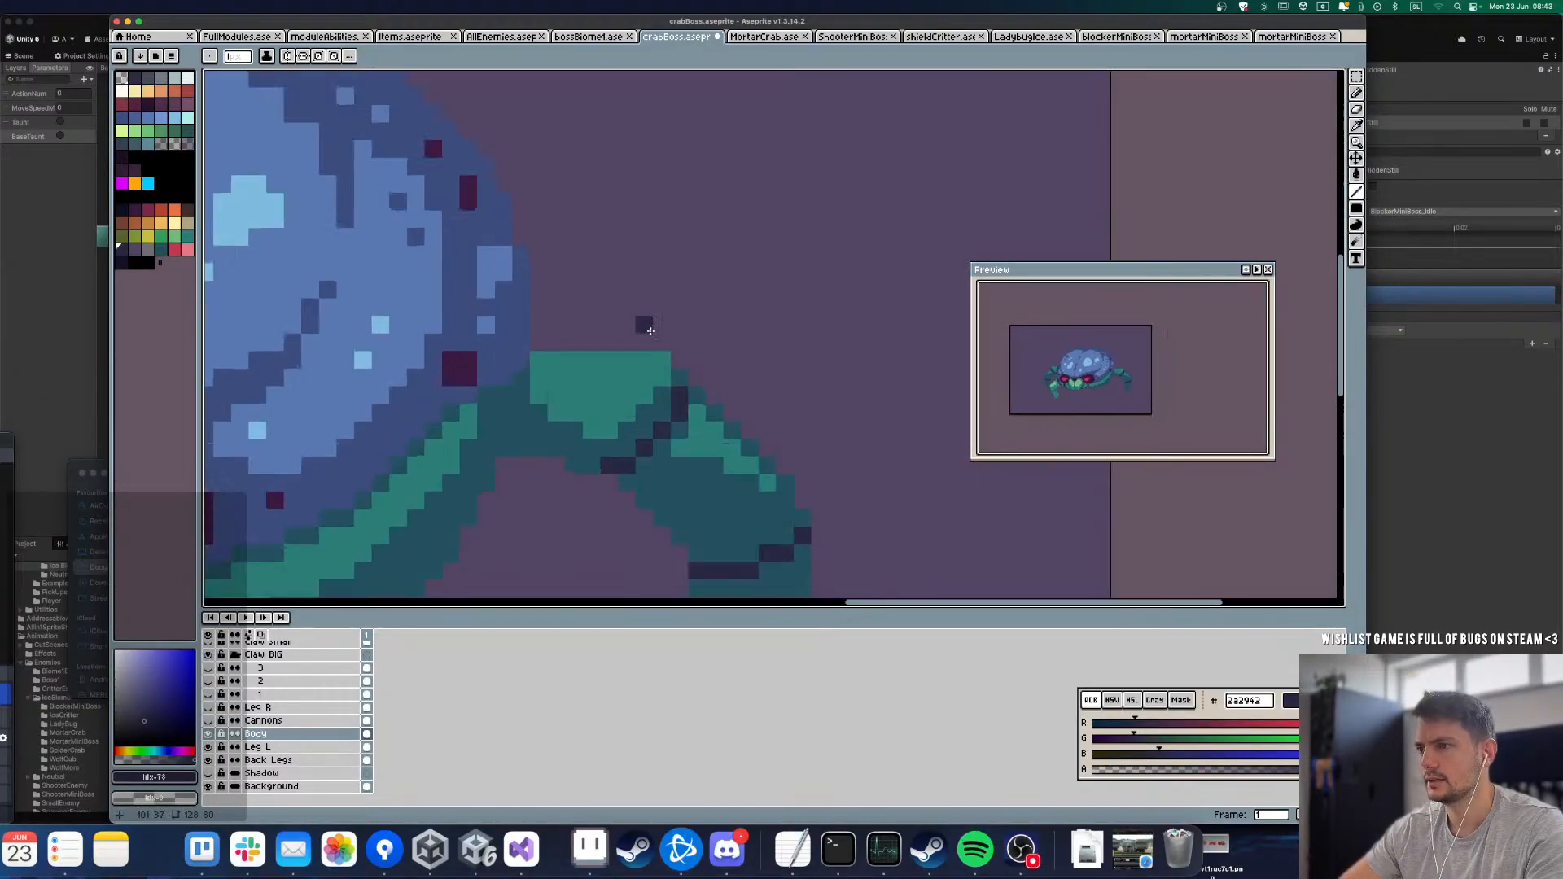
Step: Hide the Back Legs layer and draw a short dark line on the Body layer where the right back leg attaches
scroll(651, 331, "up", 1)
scroll(570, 391, "down", 3)
left_click(209, 734)
left_click(210, 733)
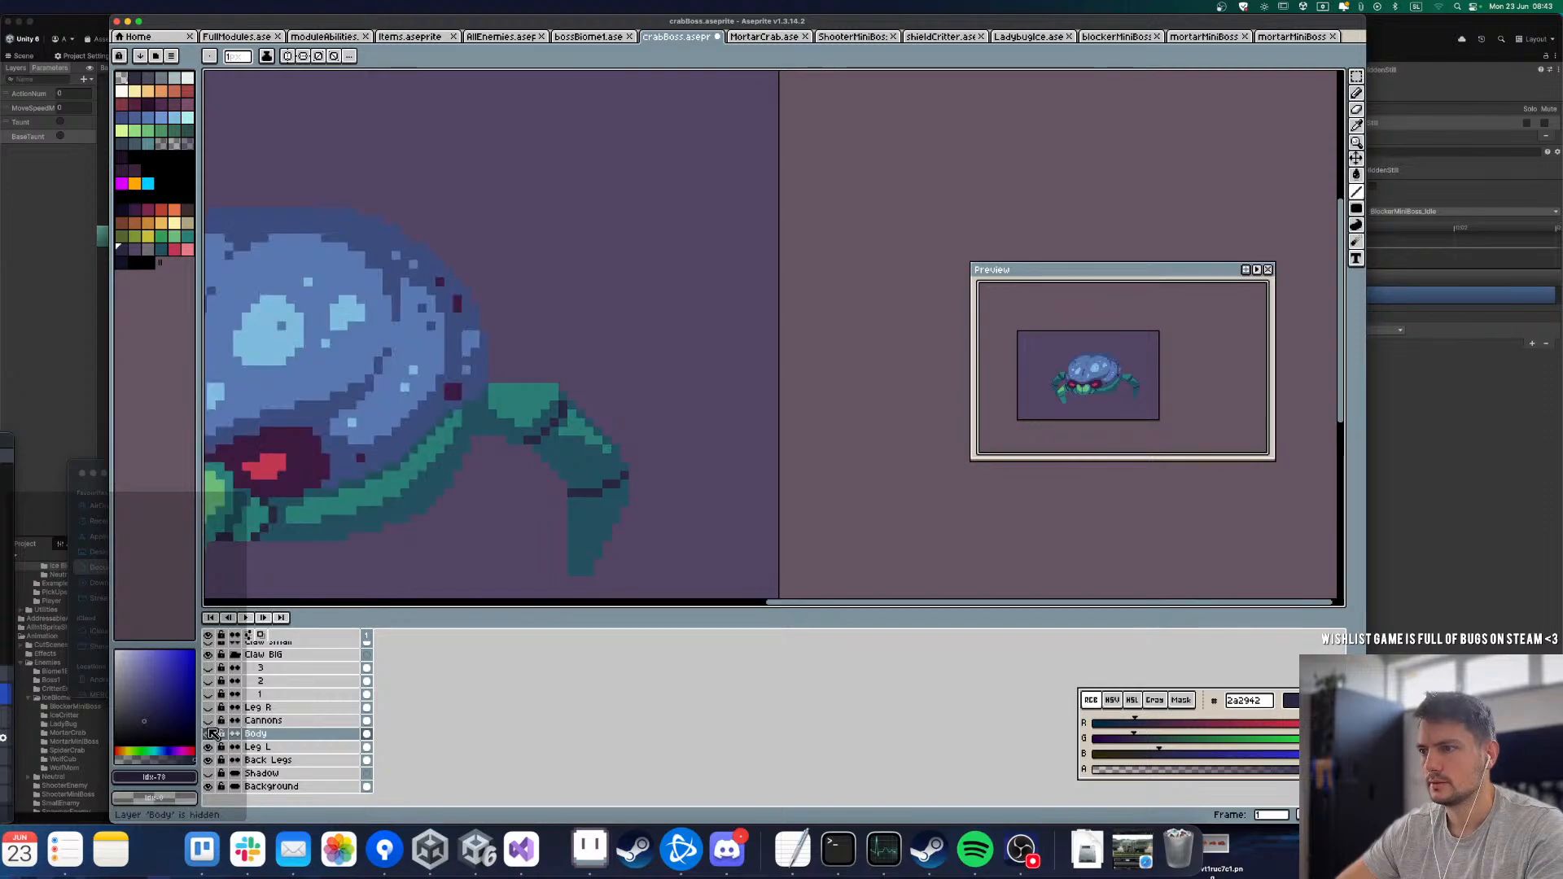
left_click(209, 760)
left_click(208, 760)
left_click(209, 760)
left_click(208, 759)
left_click(208, 759)
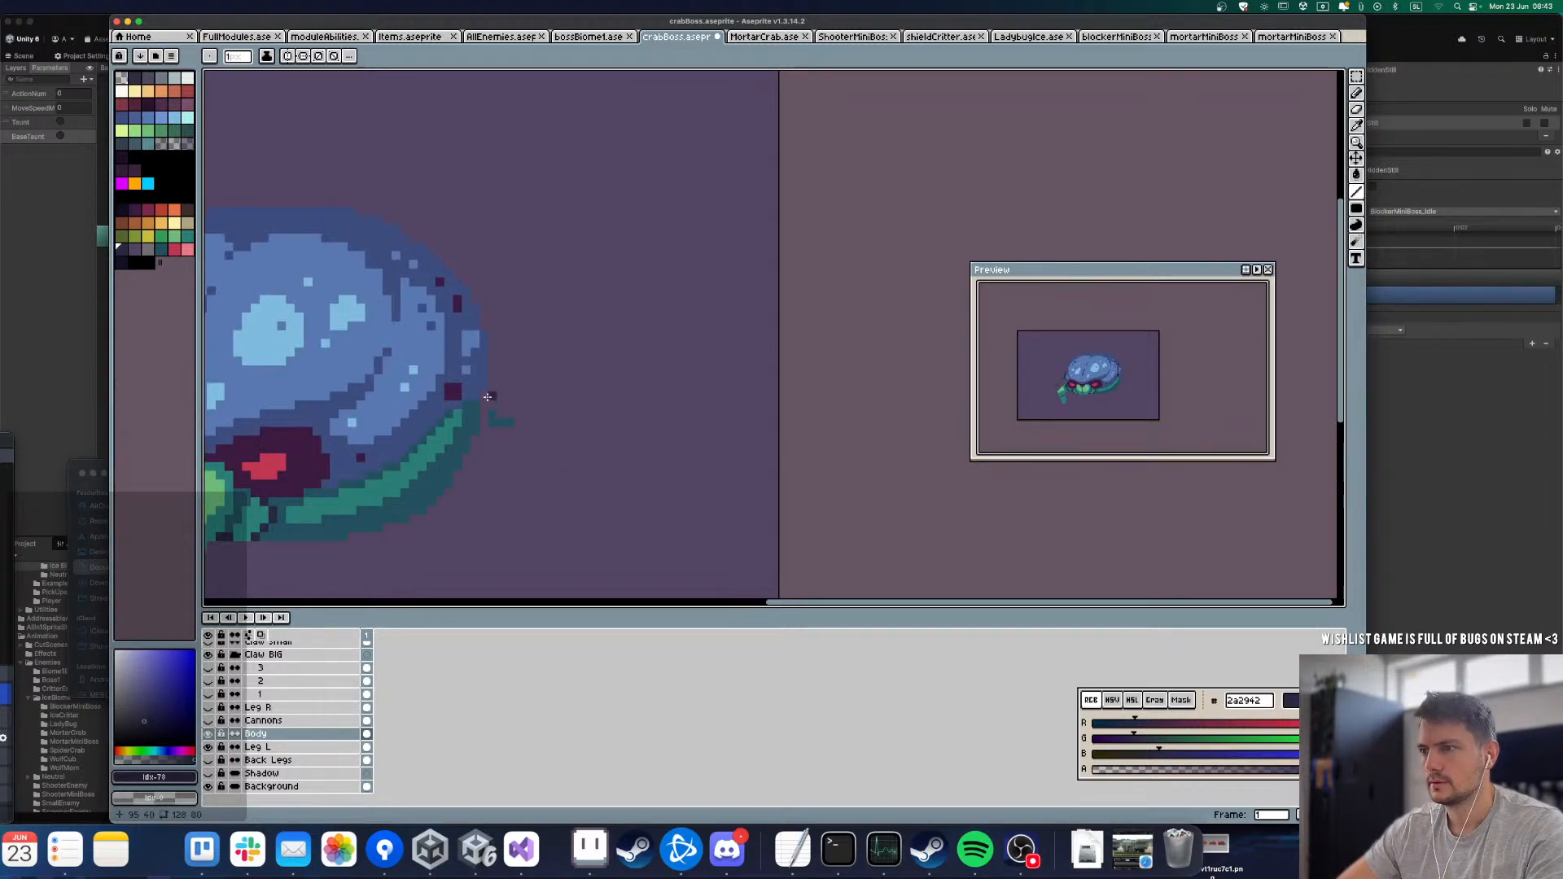
left_click_drag(492, 389, 484, 430)
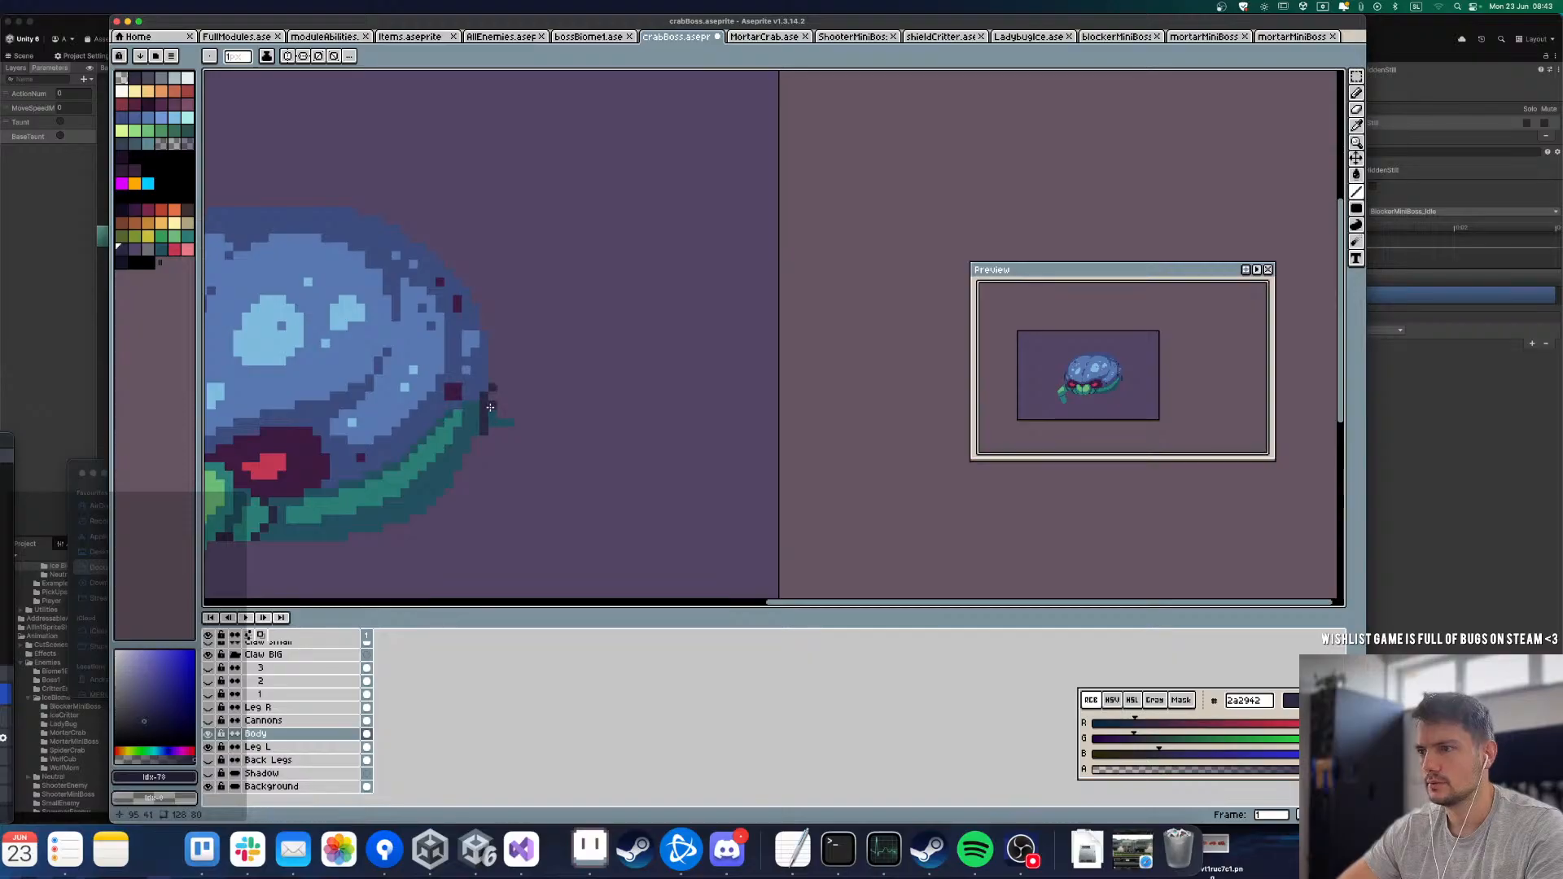
Step: Erase the stray teal pixels beside the body's right edge from the Leg L layer and show Back Legs again
left_click(210, 747)
left_click(209, 747)
left_click(256, 747)
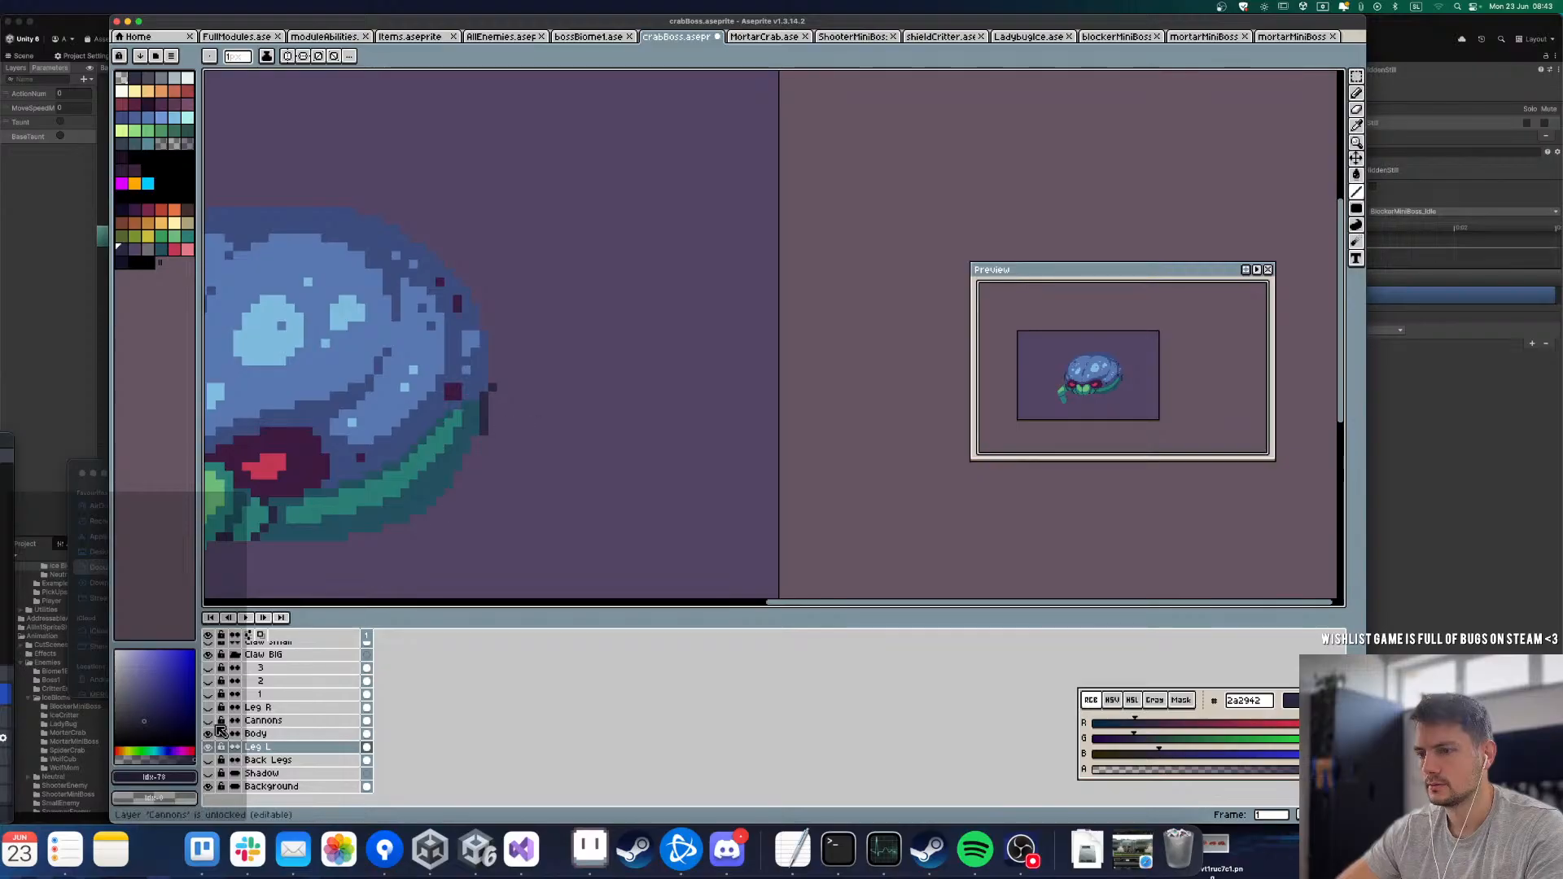
left_click(211, 759)
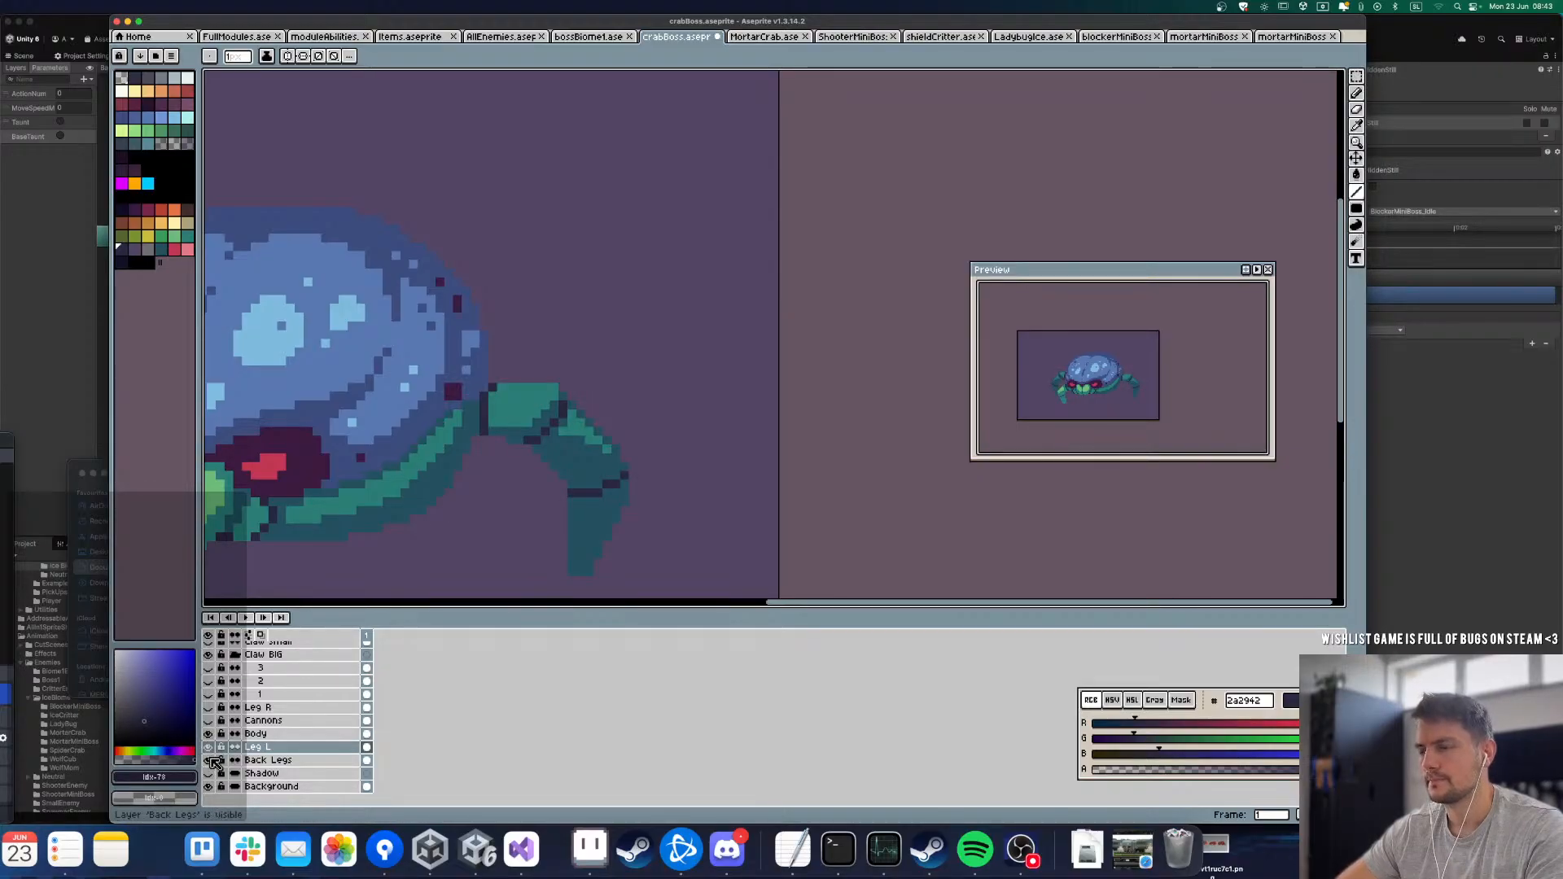
Step: Make Body the active layer and hide and reshow it to check the new dark line against the right back leg
left_click(259, 733)
left_click(208, 735)
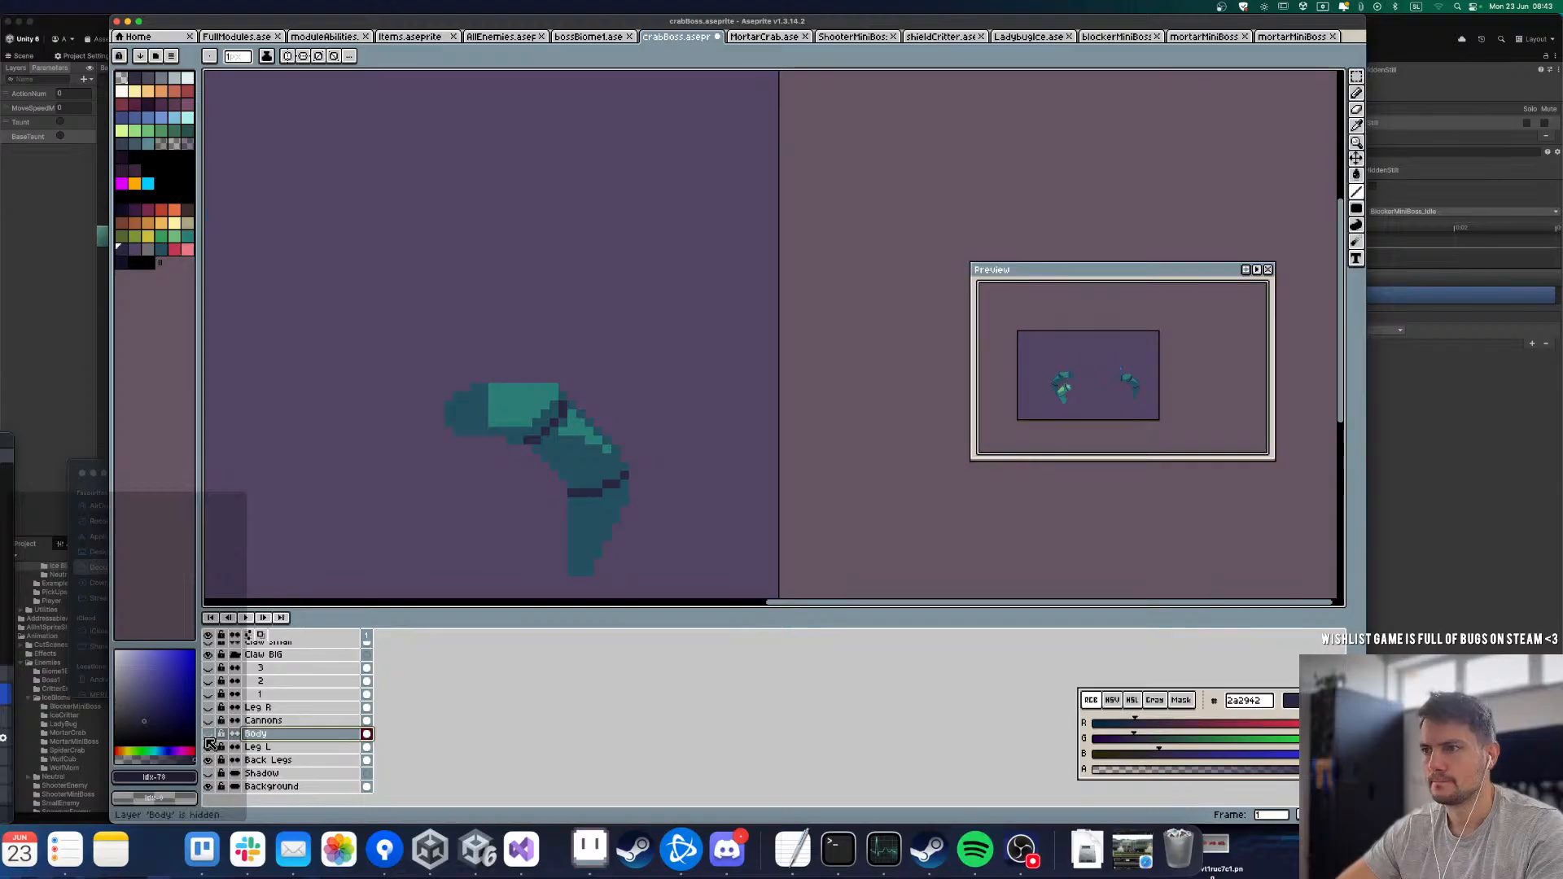
left_click(209, 735)
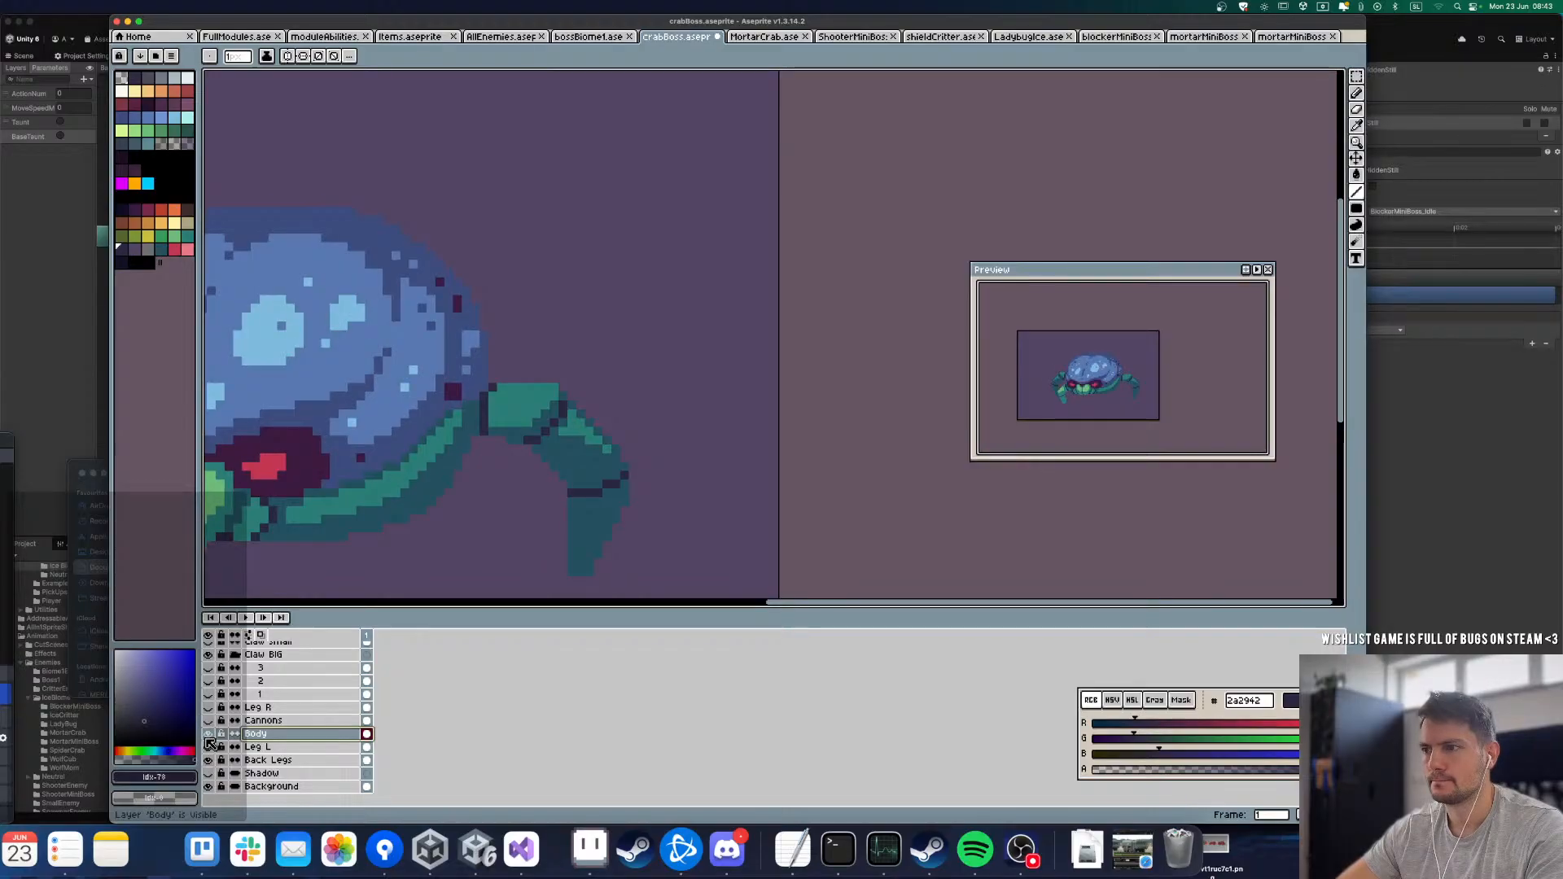
Step: On the Back Legs layer, shade the inner part of the right back leg's upper segment with dark teal 24505f
left_click(504, 436, "alt")
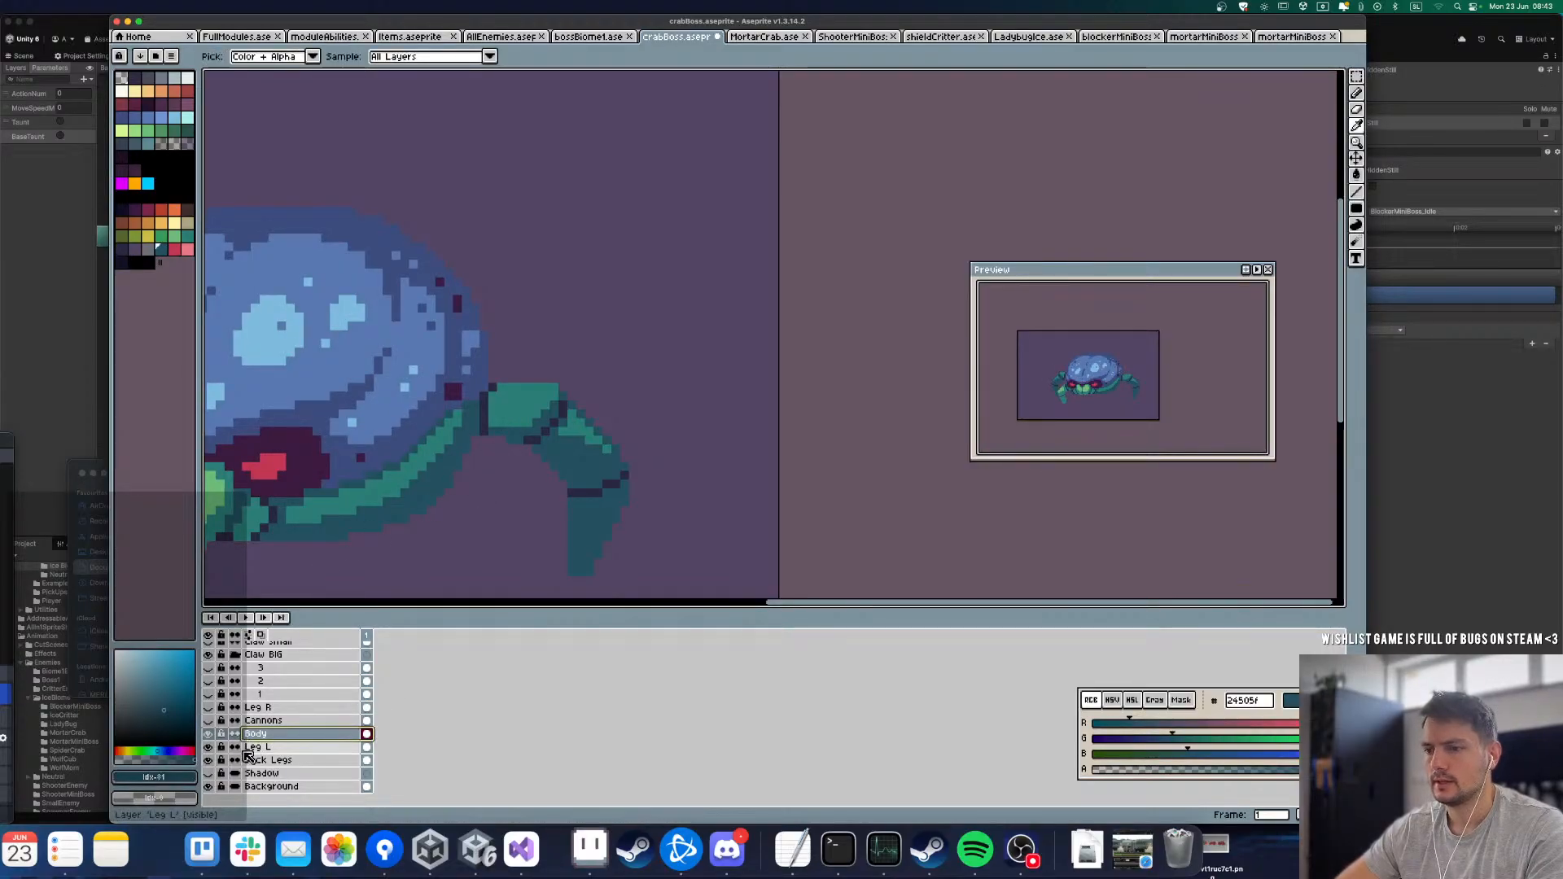
left_click(209, 760)
left_click(209, 759)
left_click(259, 772)
left_click(261, 761)
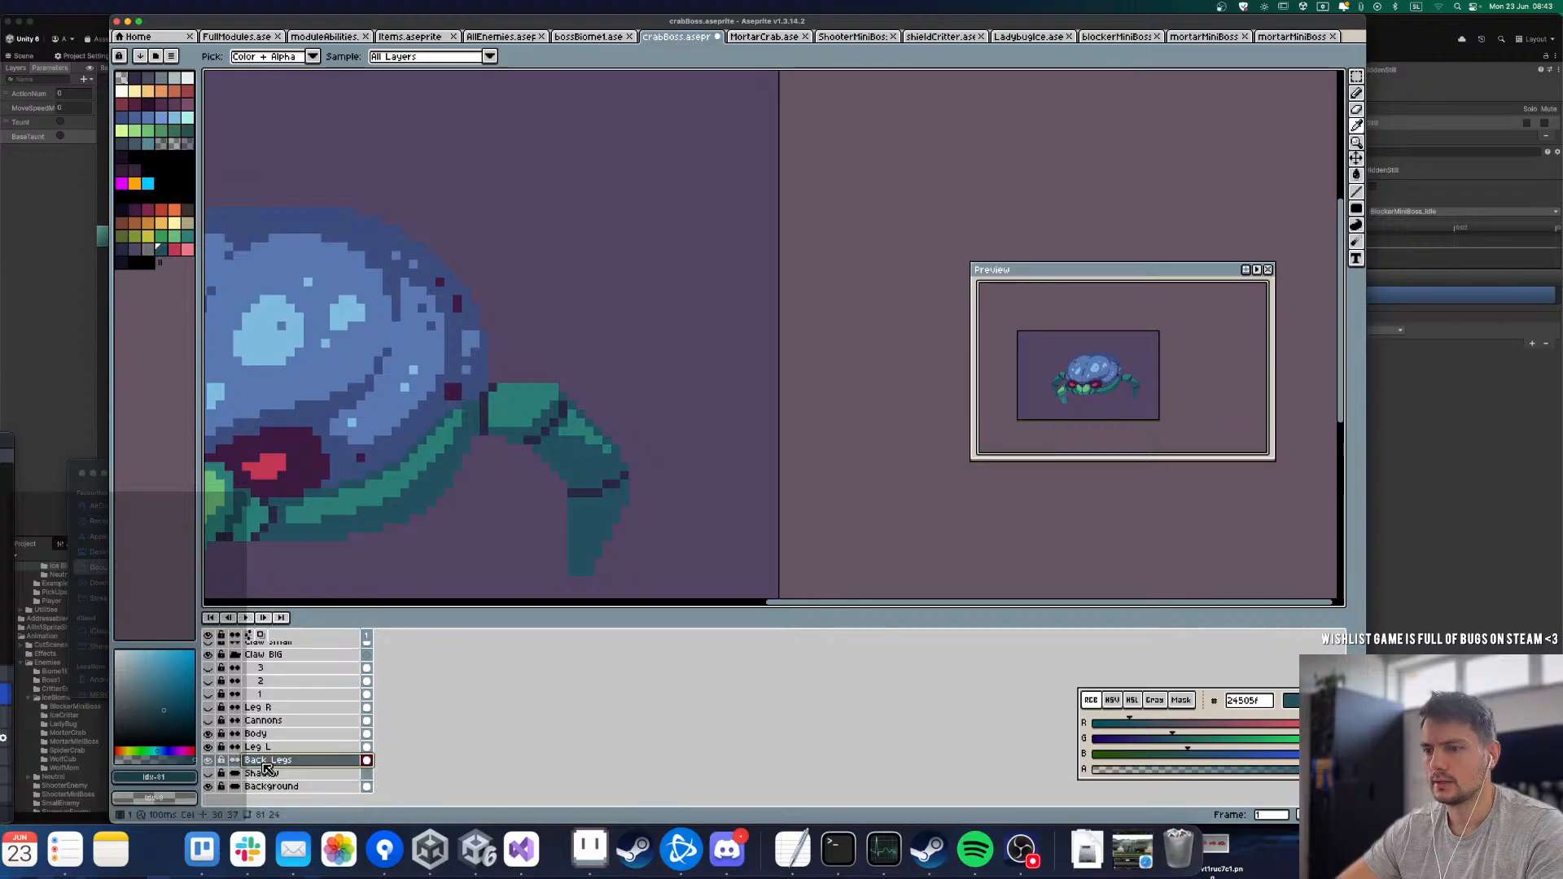
key("l")
key("b")
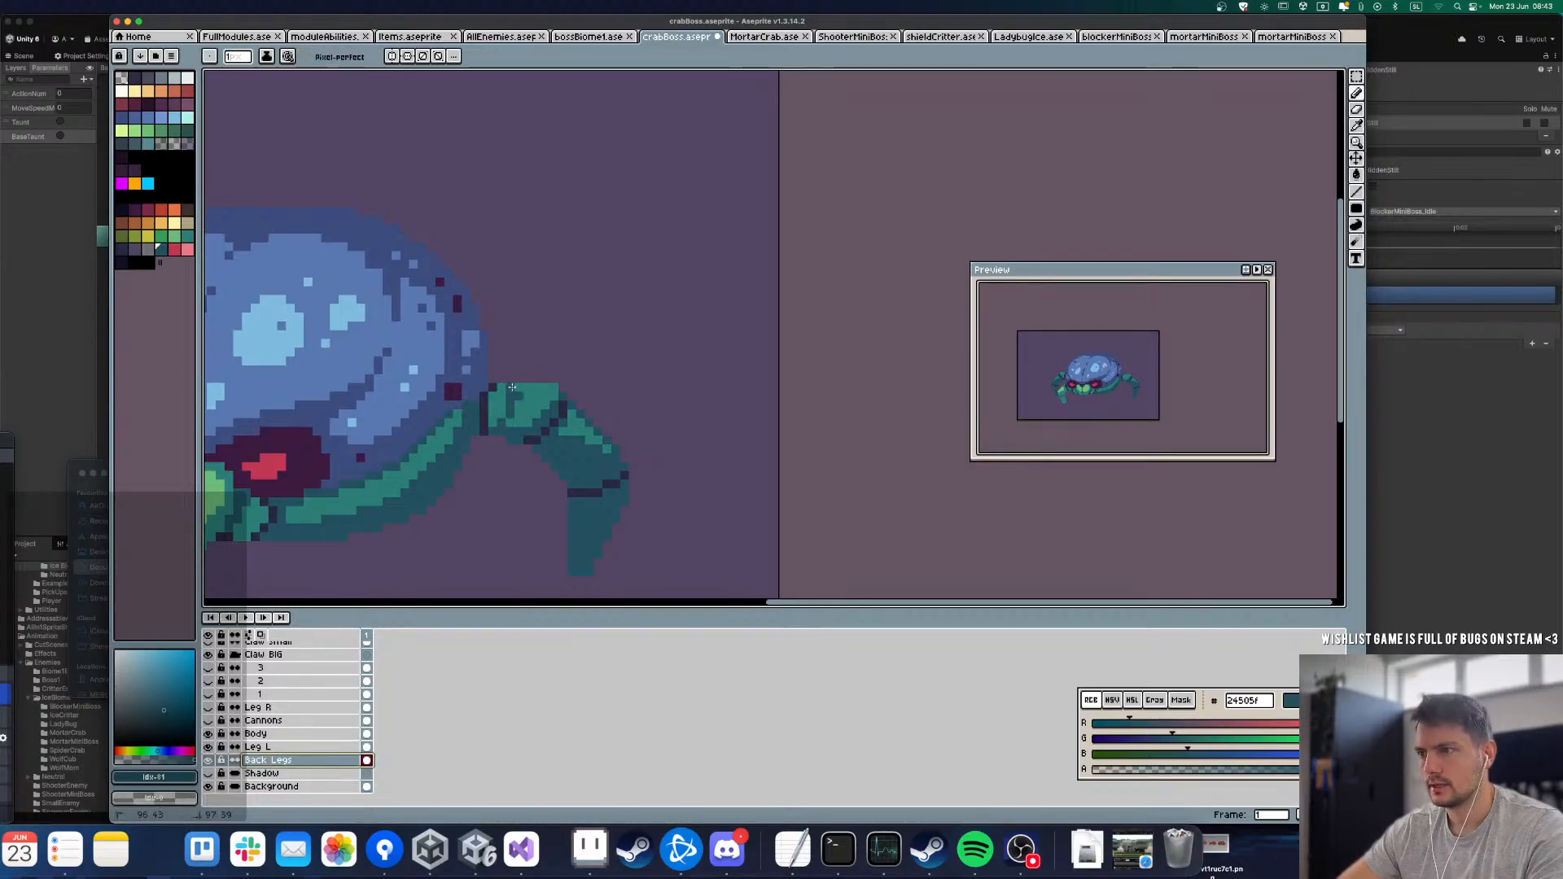
left_click(515, 389)
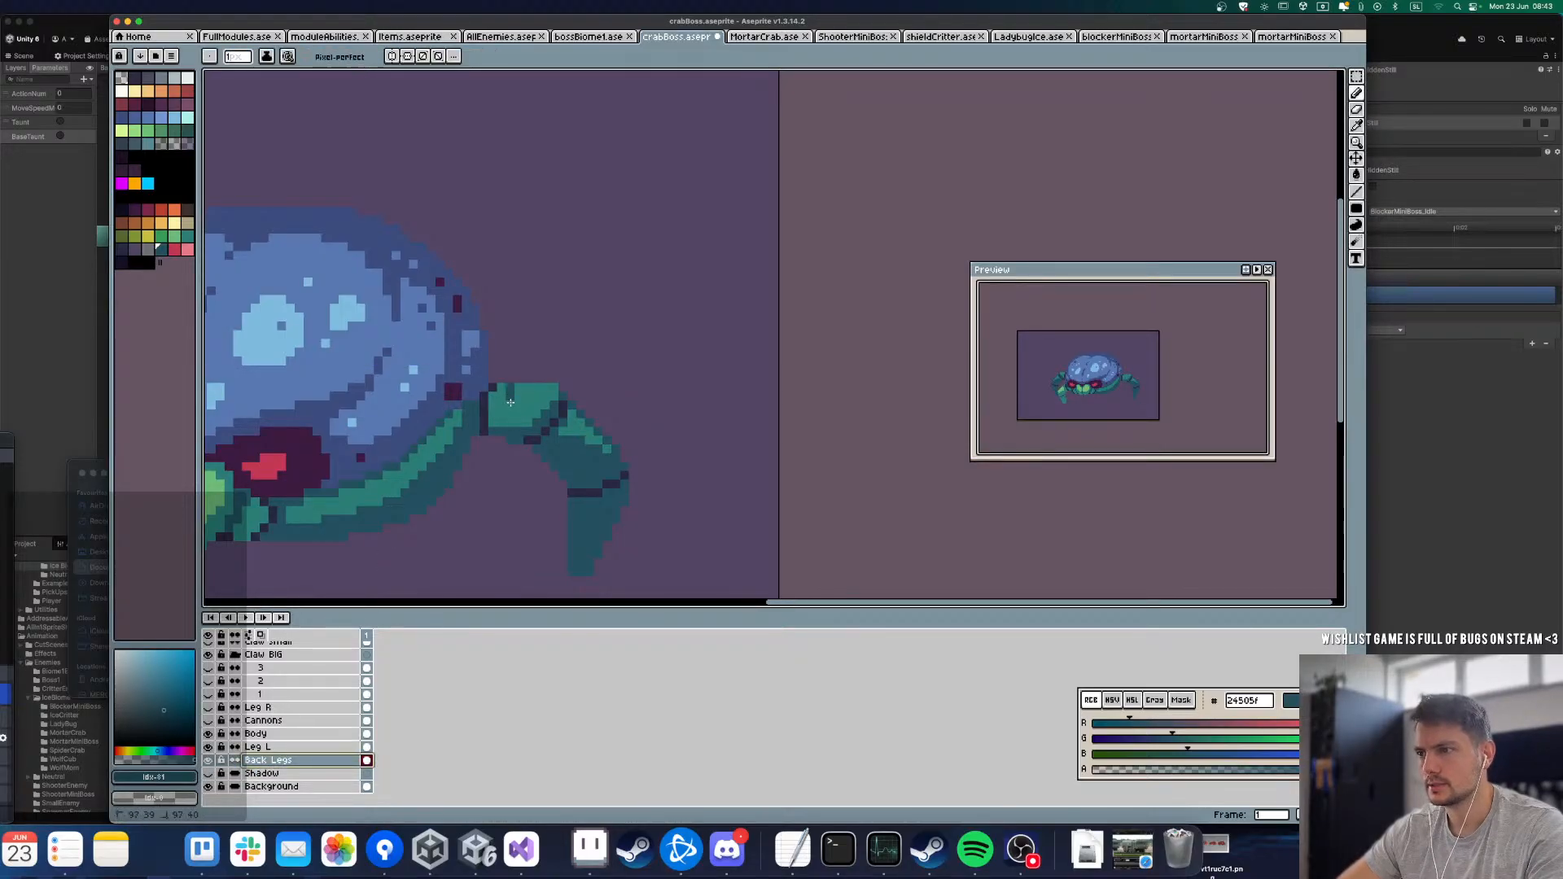
left_click_drag(503, 424, 500, 389)
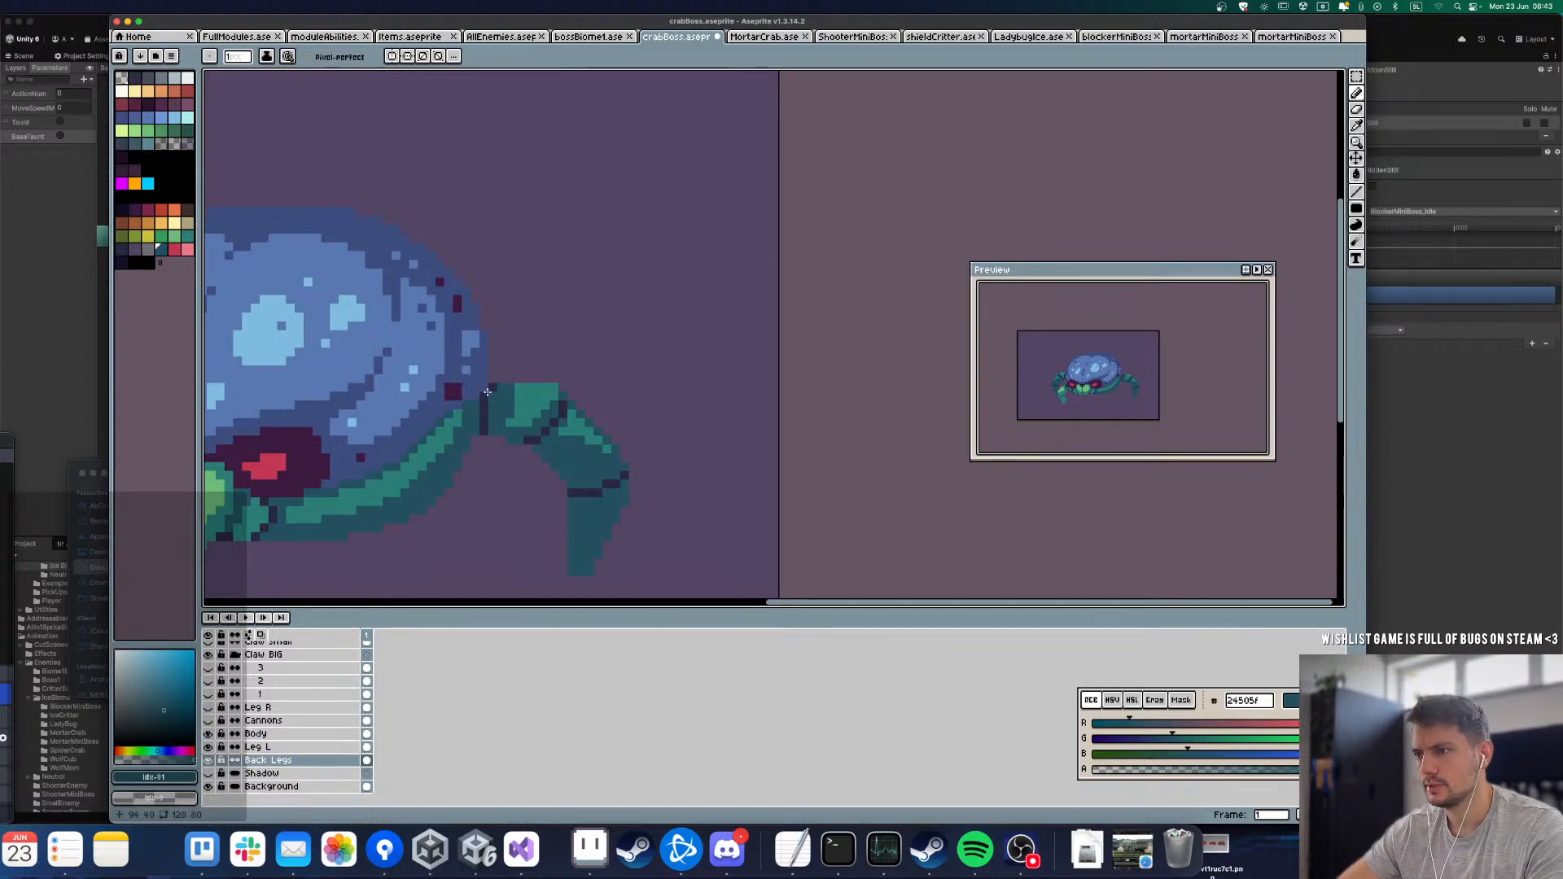
left_click(511, 414, "alt")
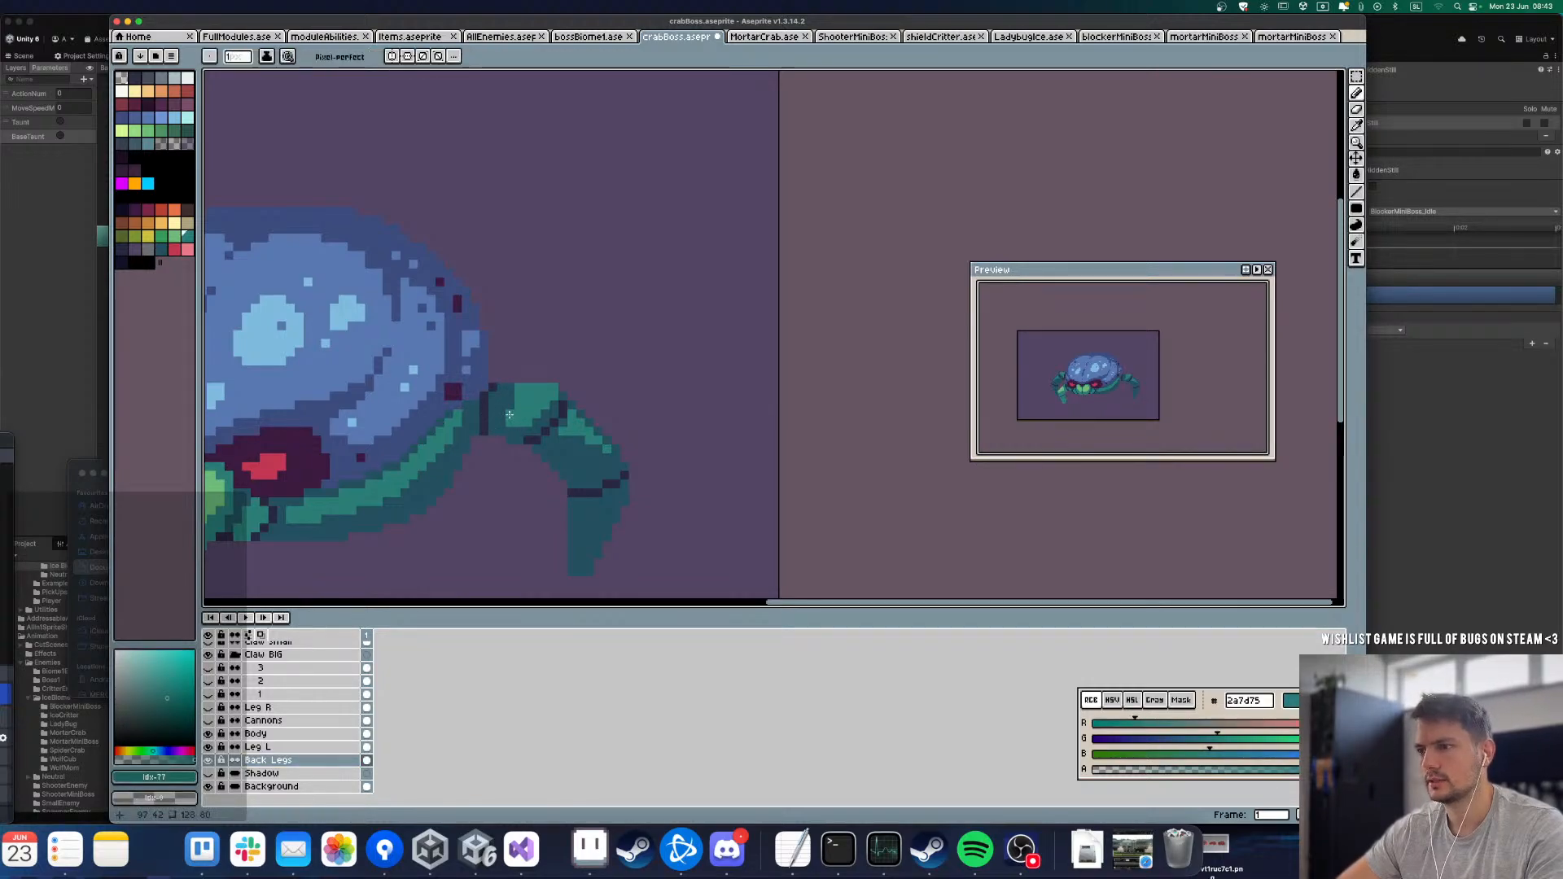
Step: Toggle the Body and Back Legs layers to compare both back legs, leaving Body hidden and Back Legs visible
scroll(510, 405, "down", 5)
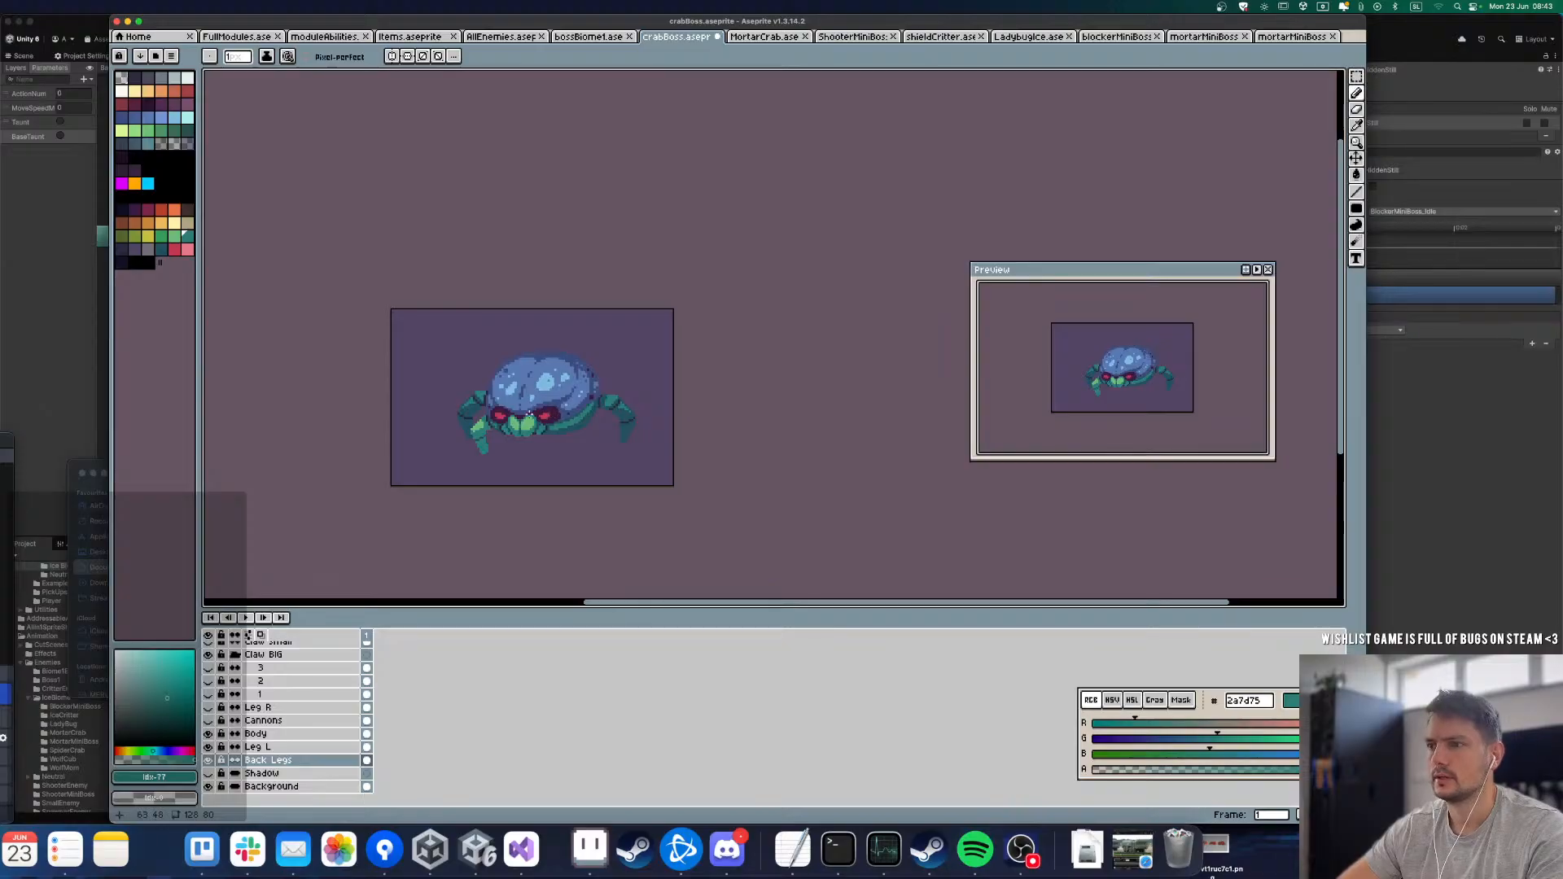
scroll(530, 415, "up", 3)
left_click(210, 734)
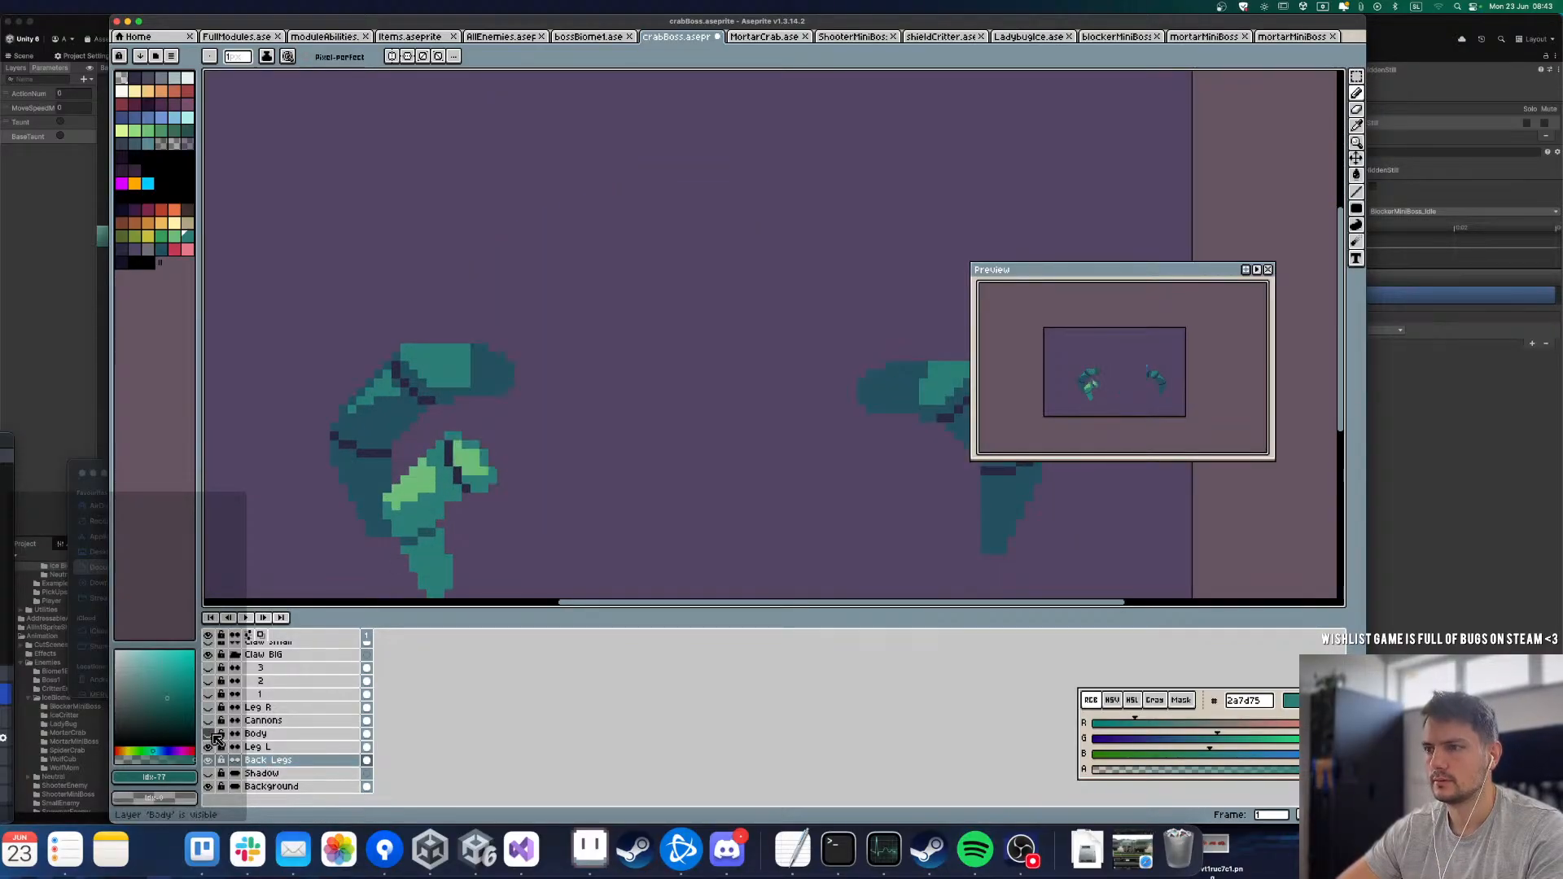
left_click(212, 736)
left_click(212, 736)
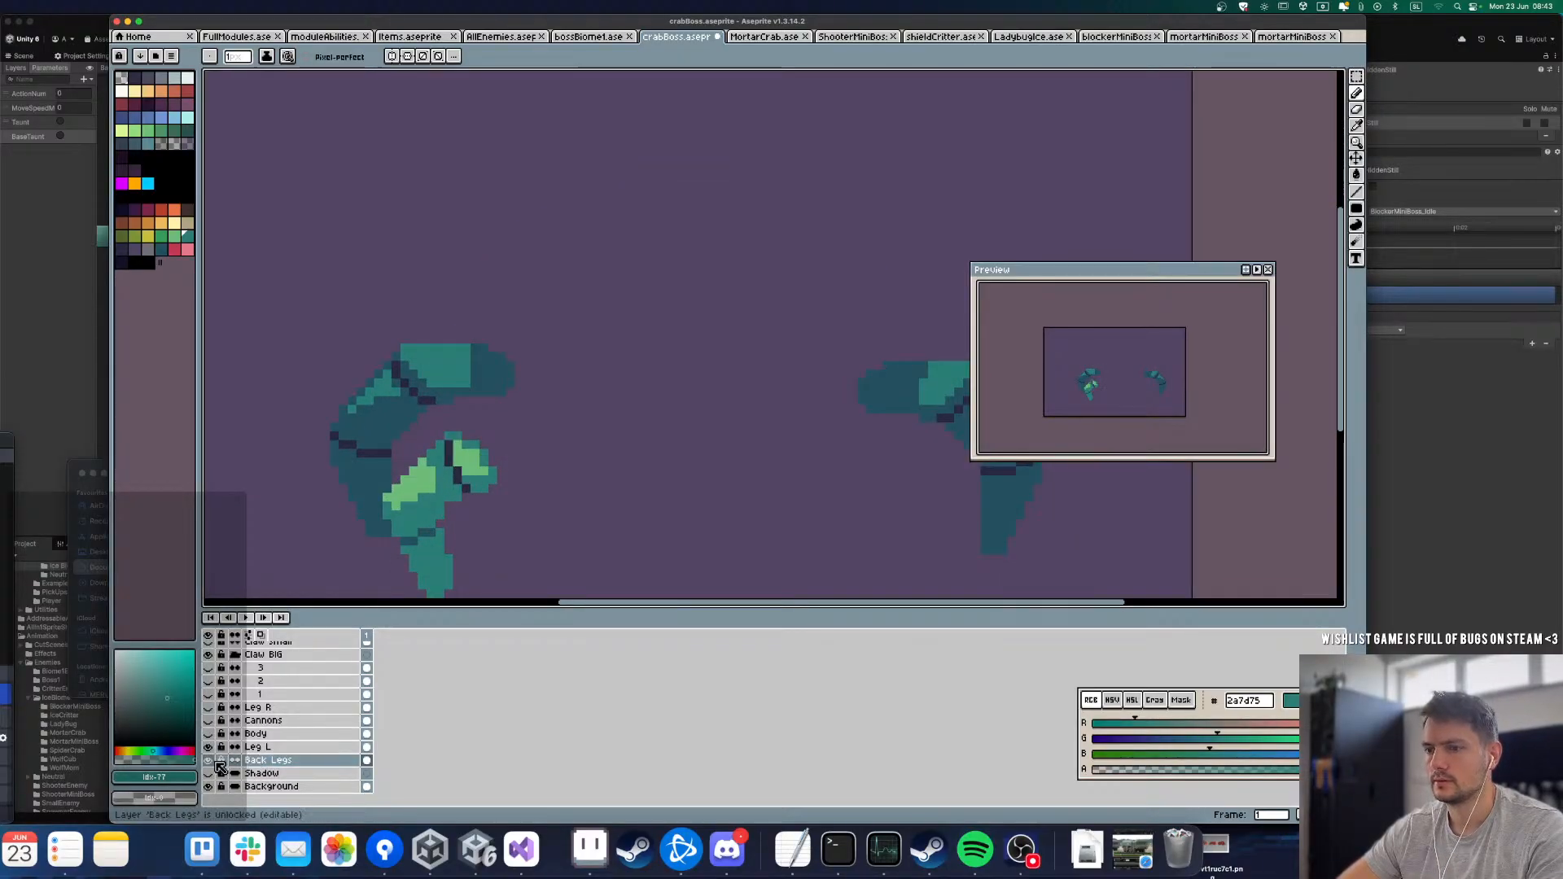
left_click(209, 761)
left_click(209, 760)
Step: Extend the dark teal 24505f shading over the inner part of the left back leg's upper segment
key("i")
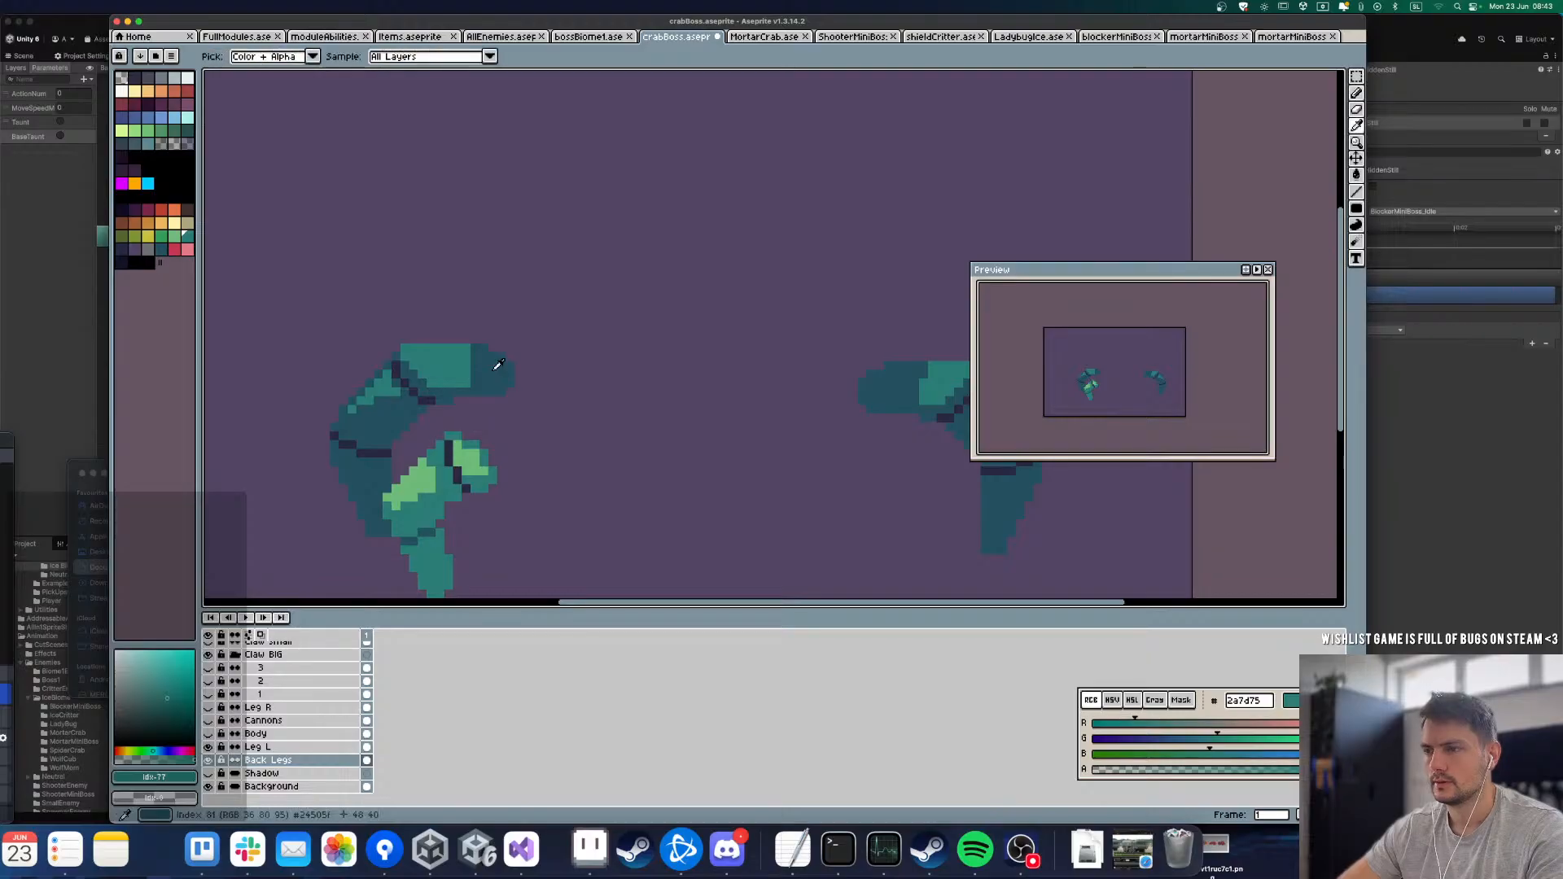
left_click(499, 364)
key("b")
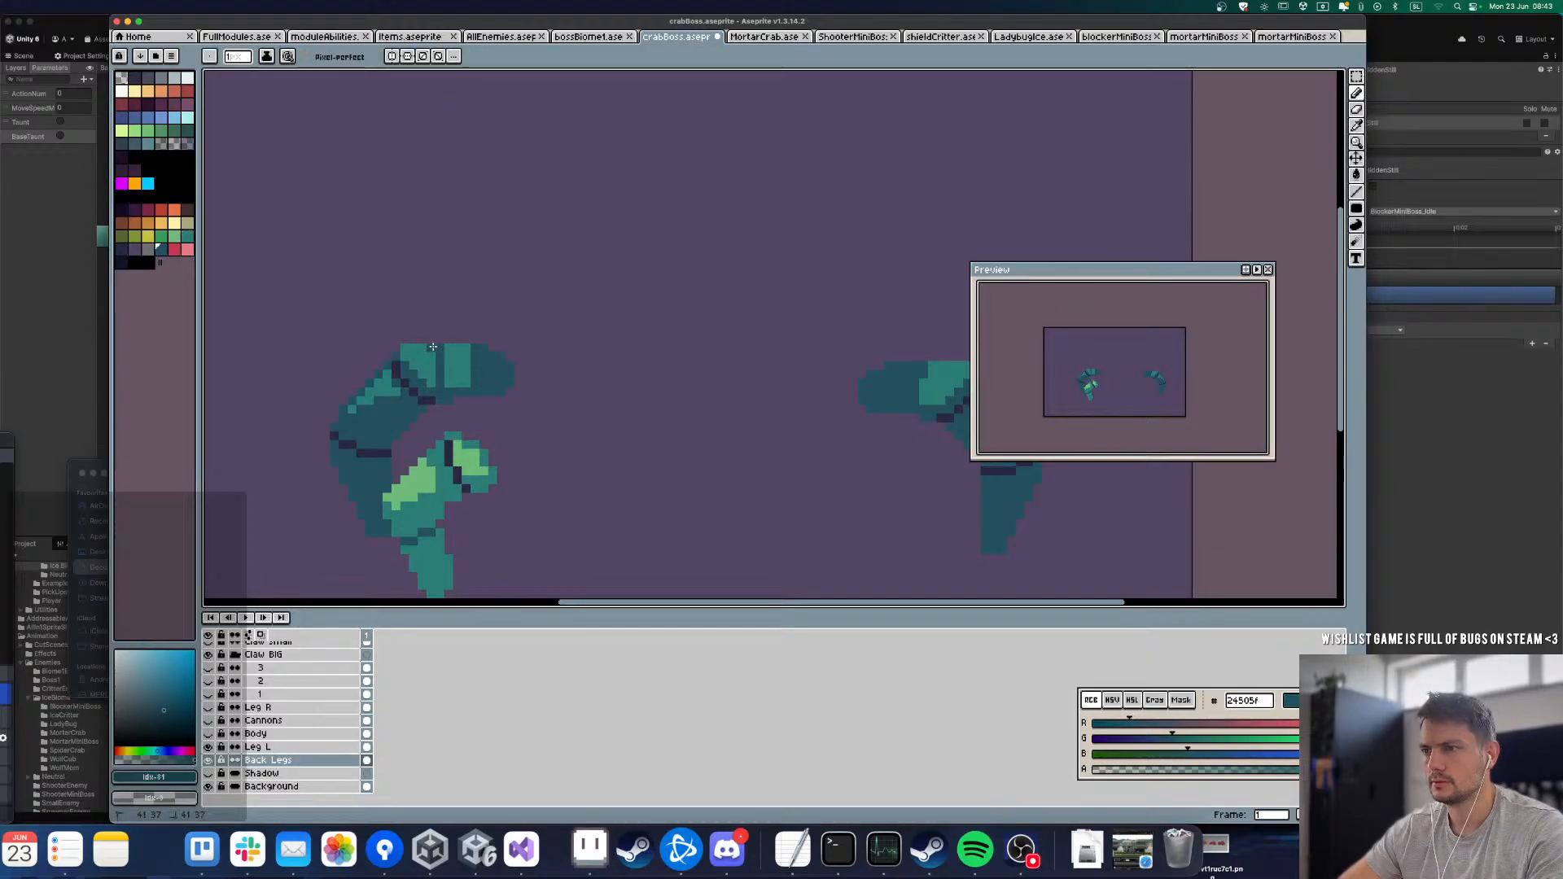
mouse_move(450, 370)
left_mouse_down()
mouse_move(480, 335)
mouse_move(458, 356)
left_mouse_up()
key("u")
Step: Pick the teal 2a7d75 from the left front leg and hide the Leg L layer
key("i")
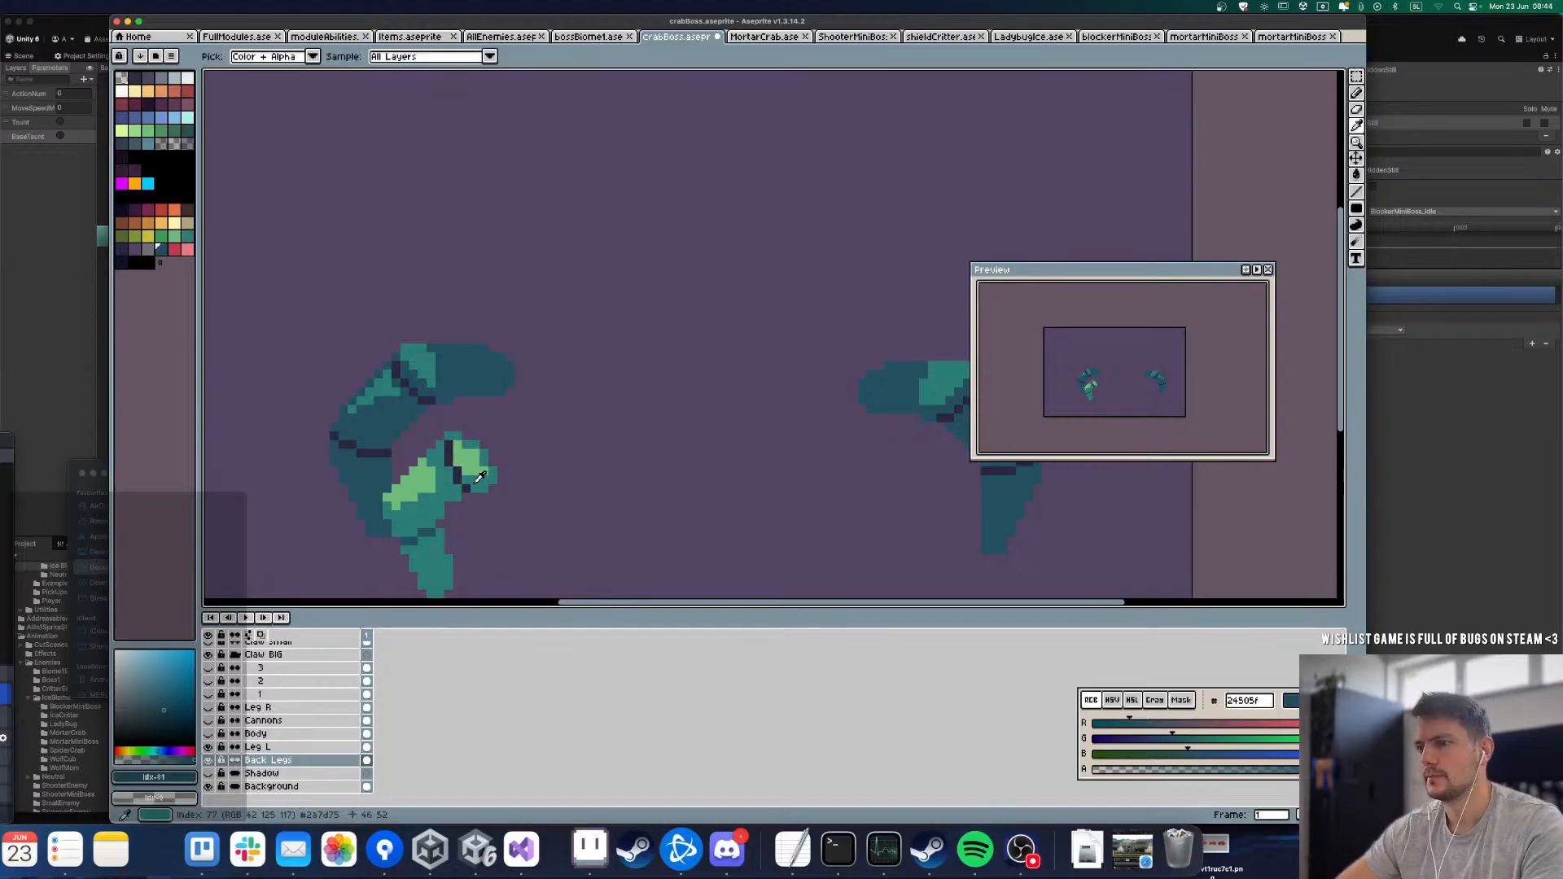
key("m")
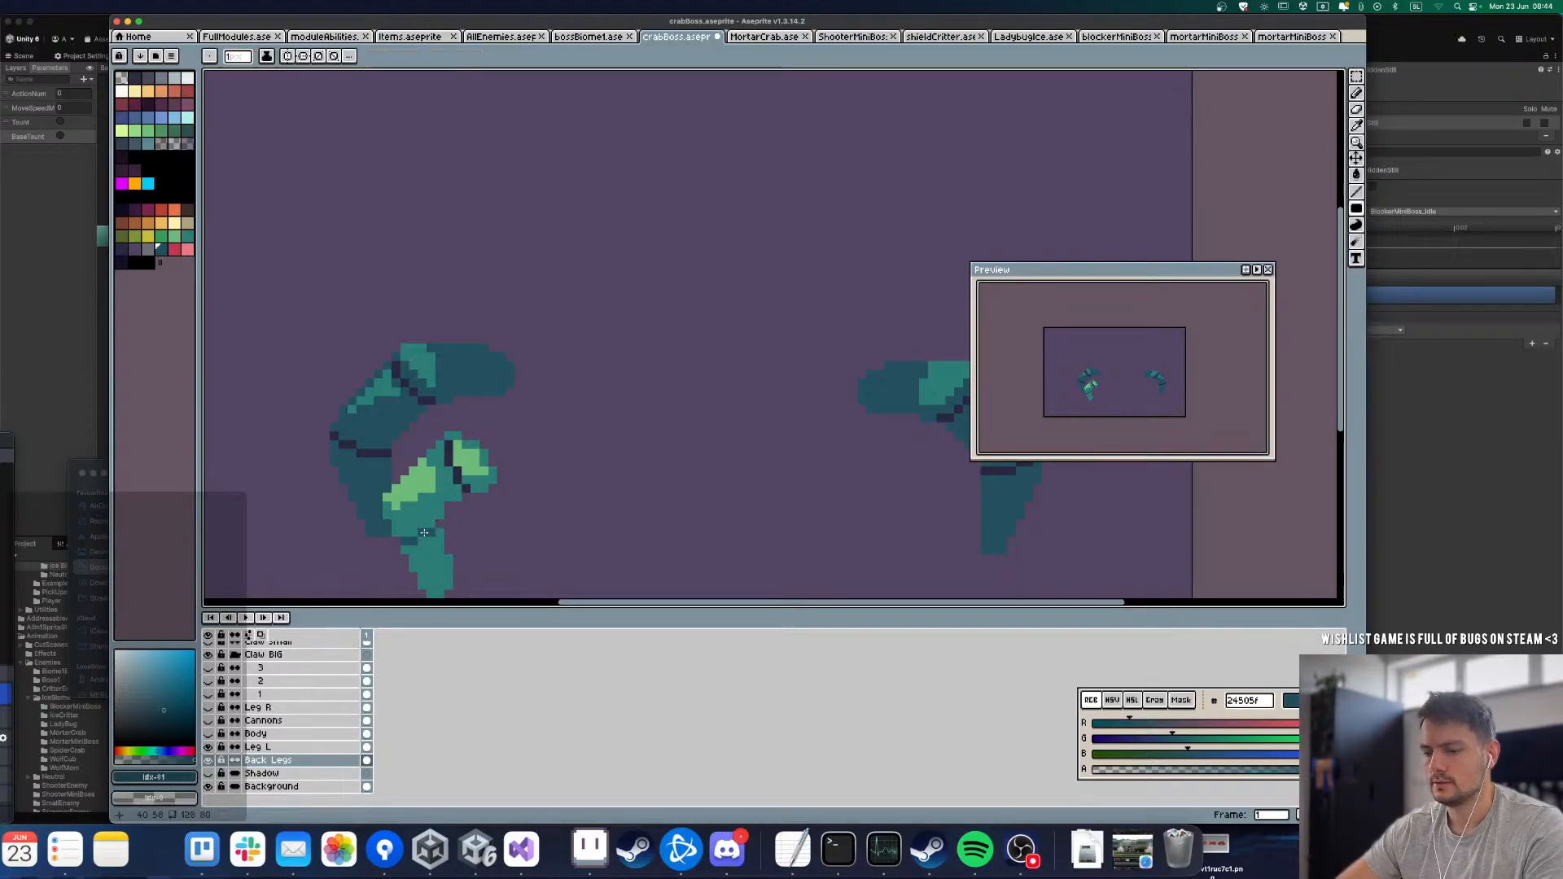
key("h")
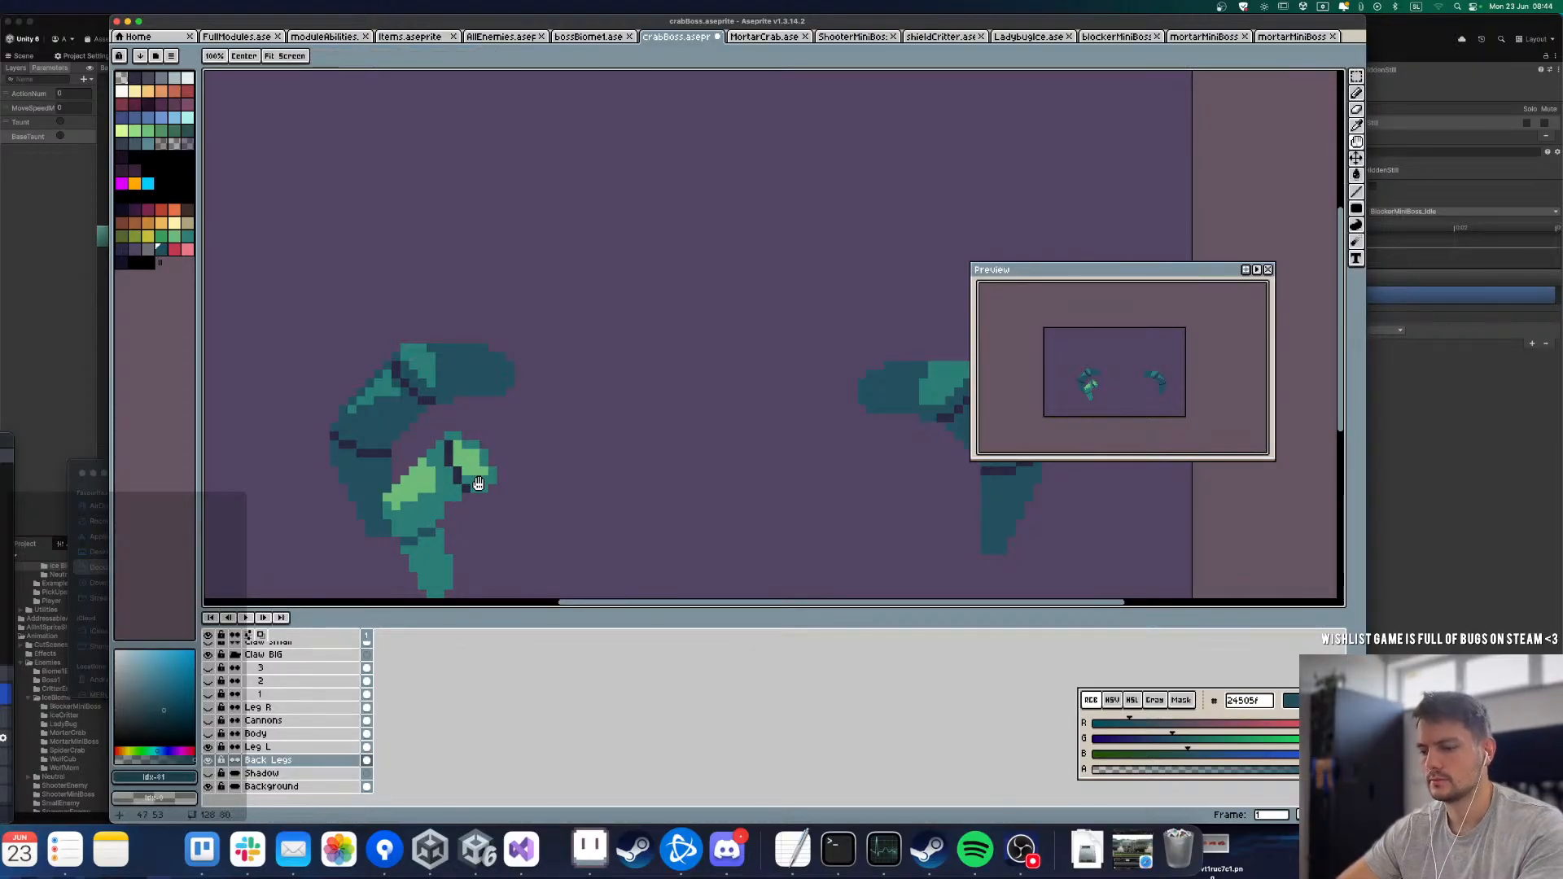
left_click(439, 507, "alt")
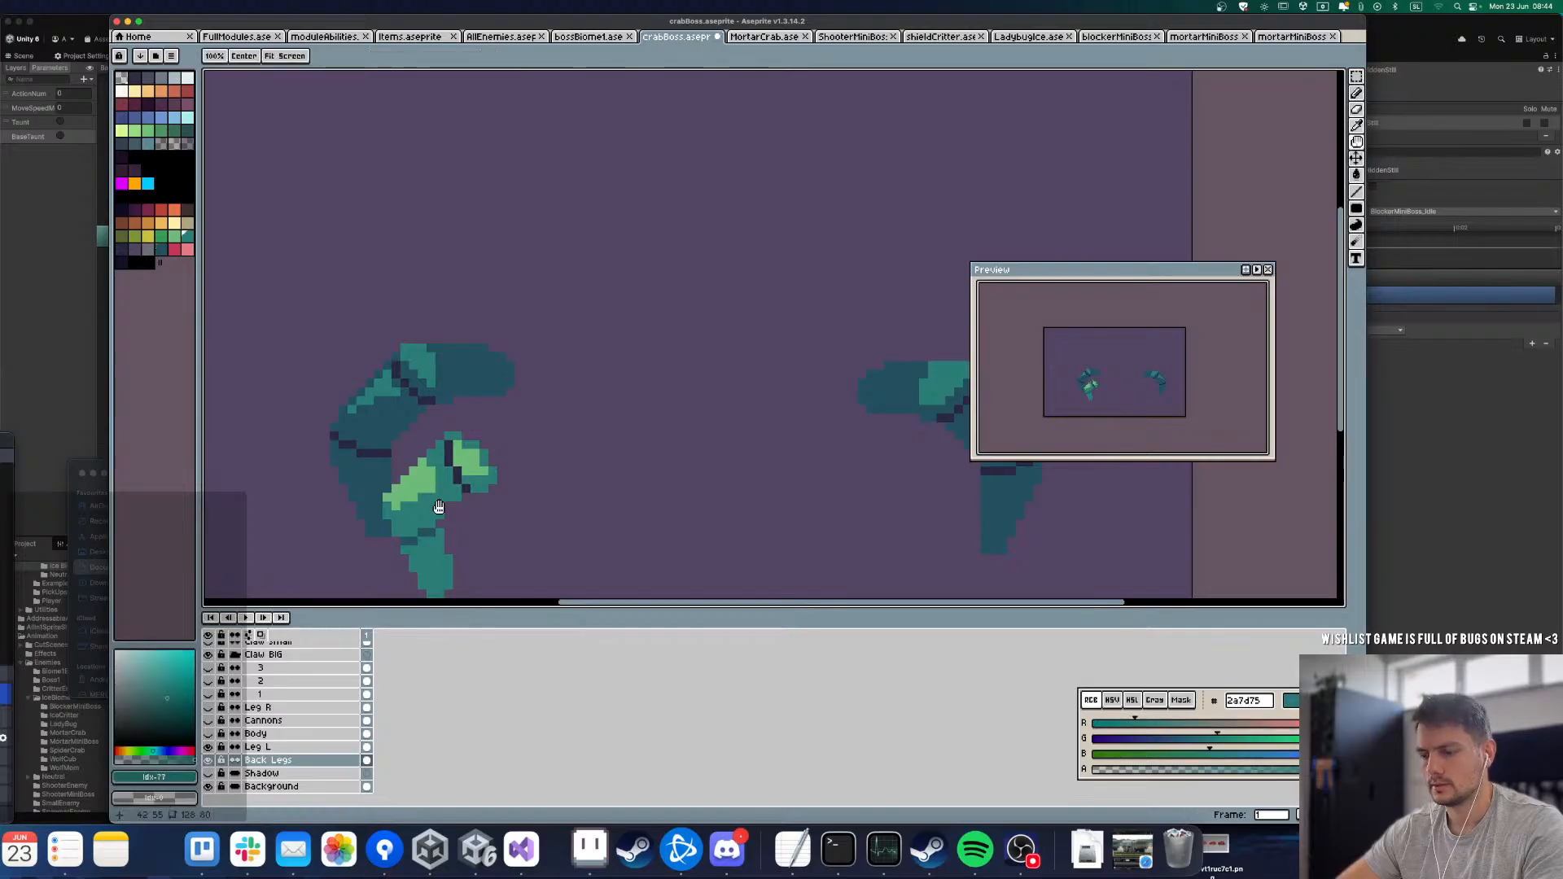
key("b")
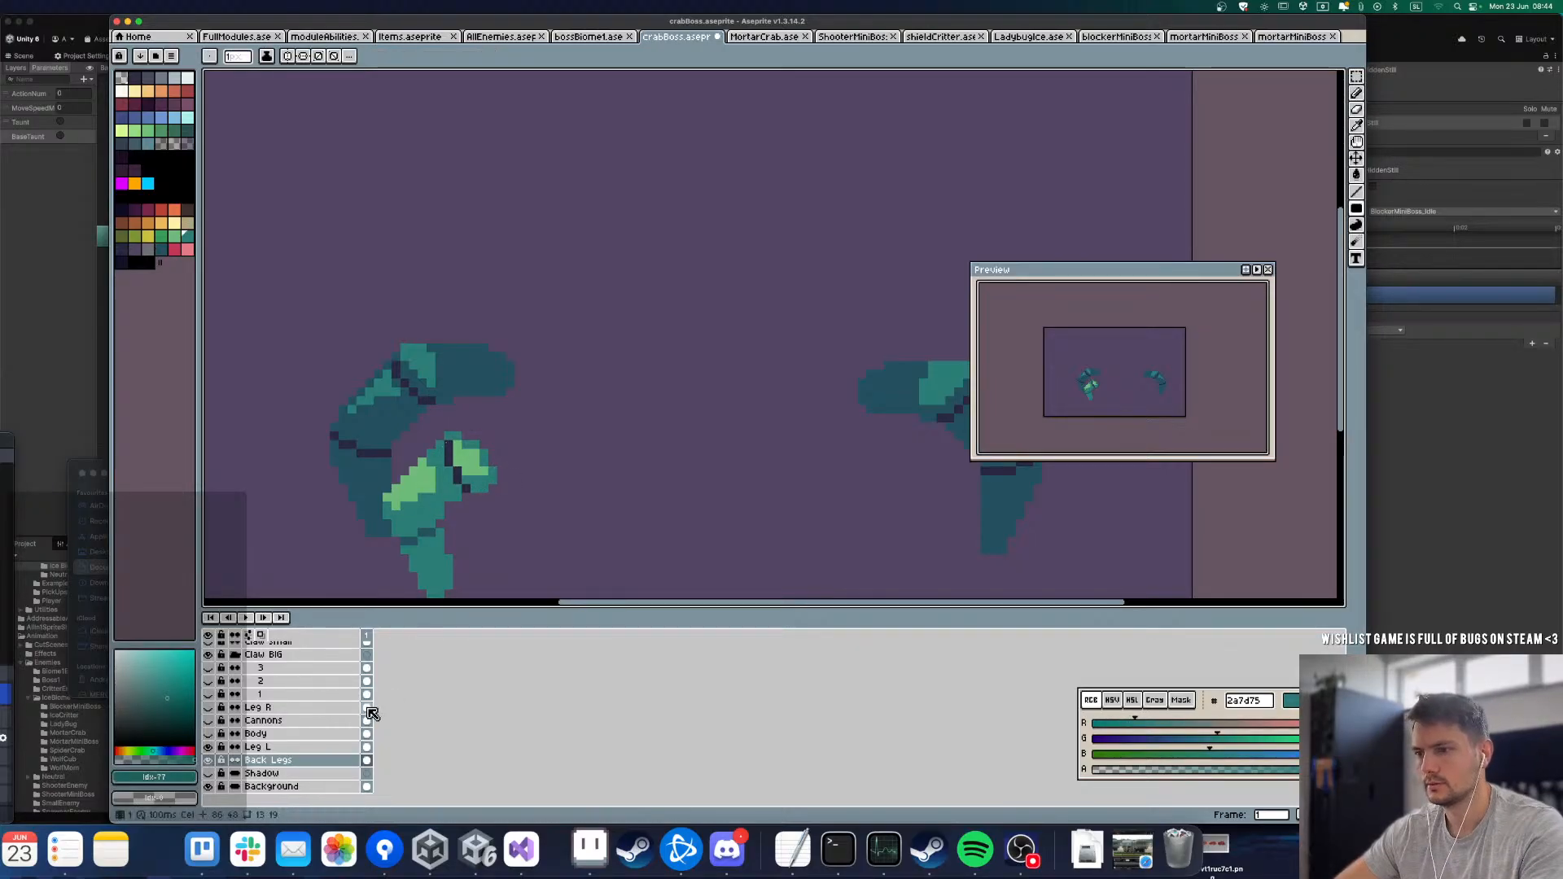
left_click(210, 747)
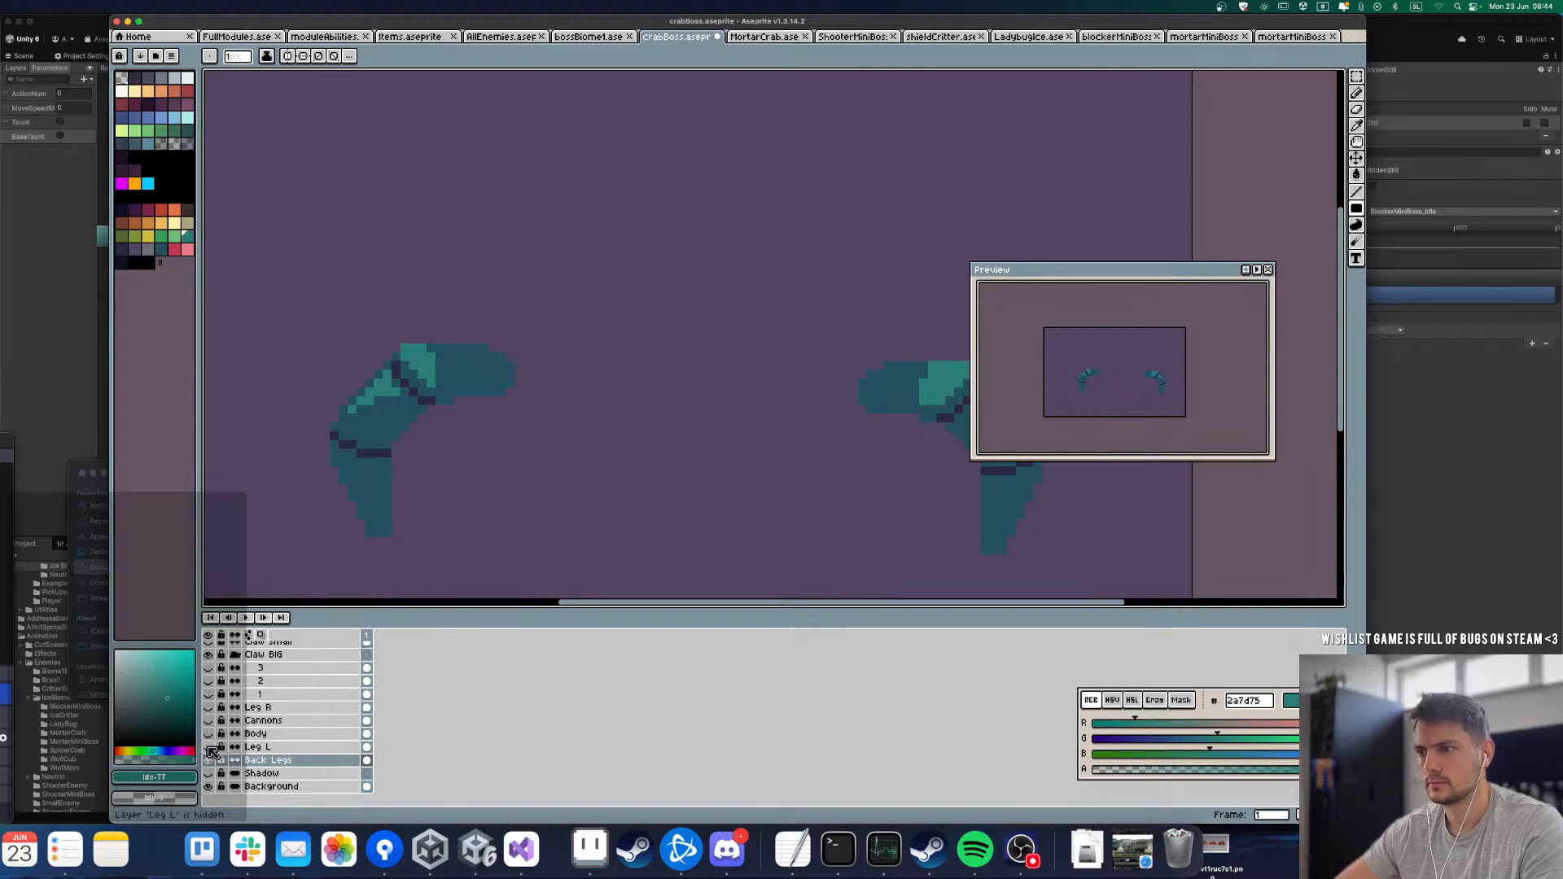
Step: Show the Leg L layer and paint over its upper segment's light green patch and dark joint line with teal 2a7d75
left_click(210, 747)
left_click(259, 747)
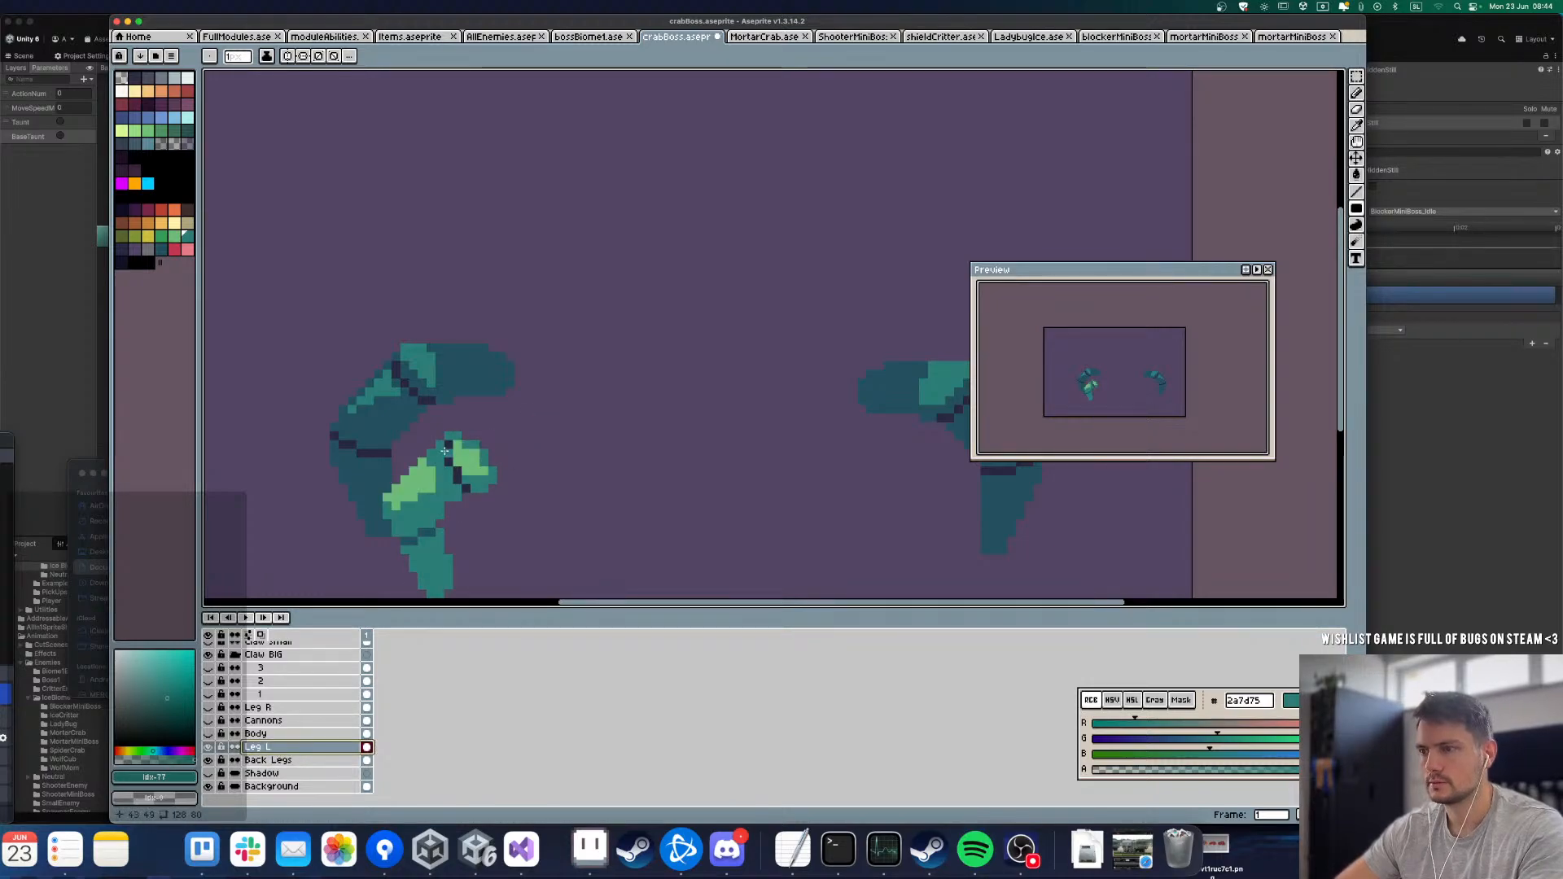
left_click_drag(445, 450, 482, 470)
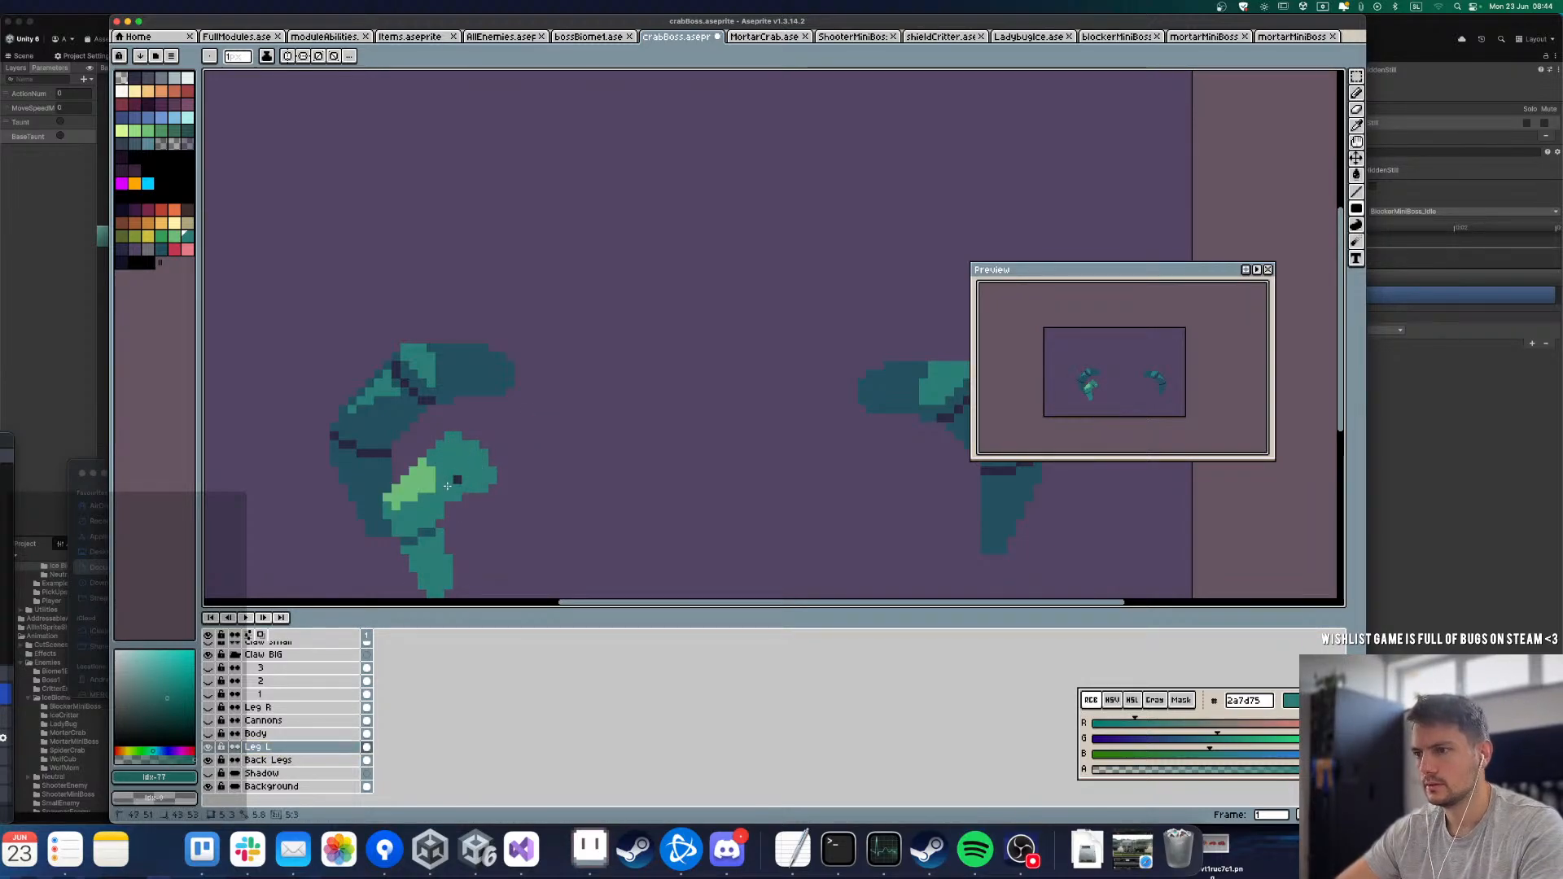
scroll(447, 486, "down", 3)
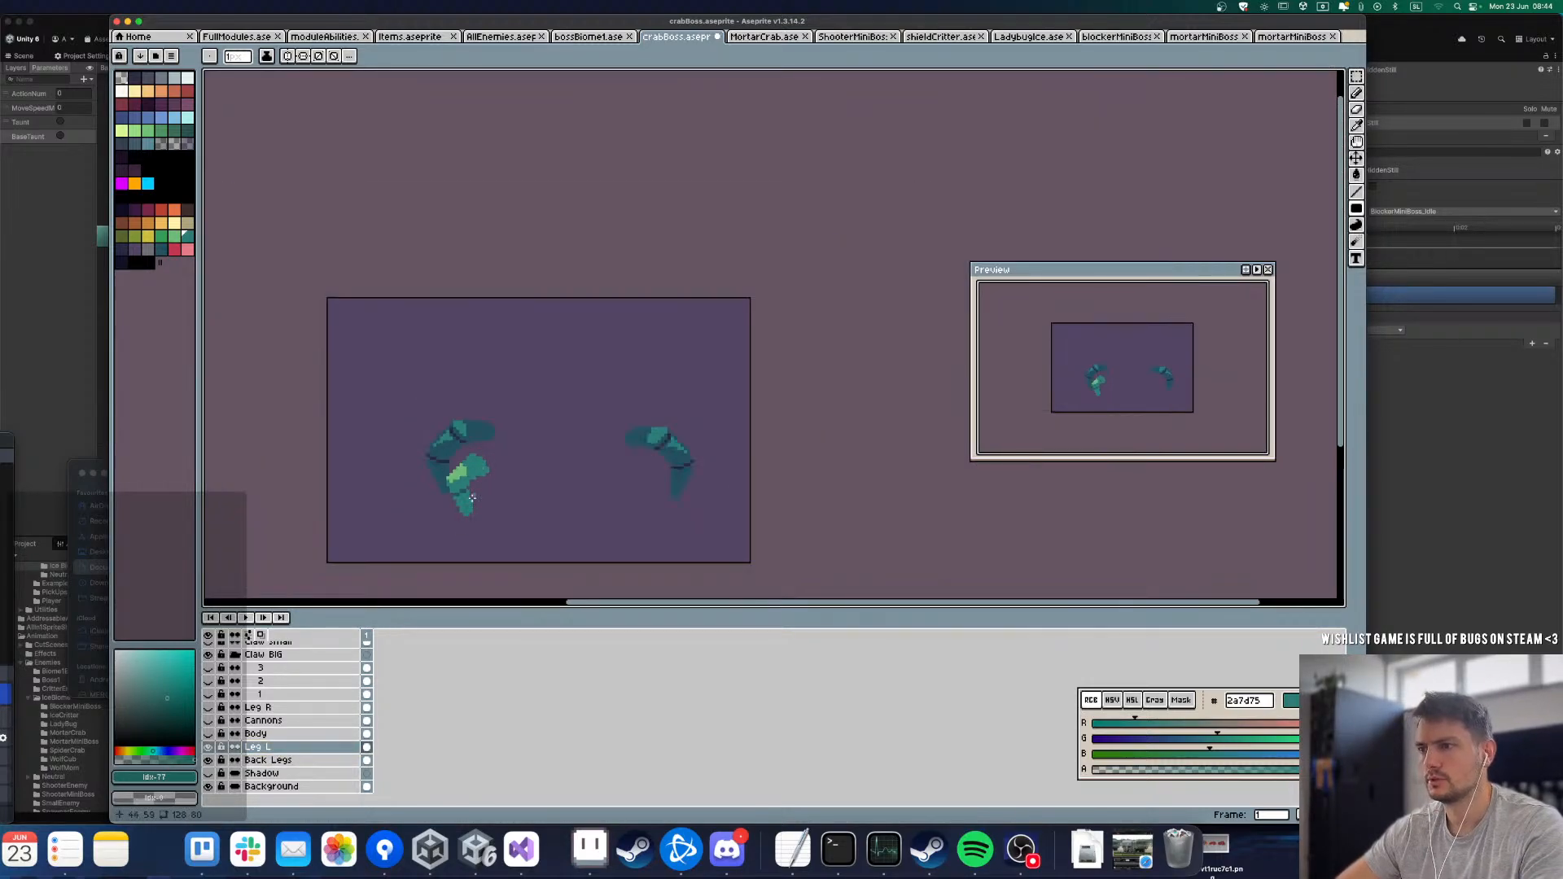
Step: Make the Body, Cannons and Leg R layers visible again, toggling Cannons and Leg R to check each part
left_click(209, 733)
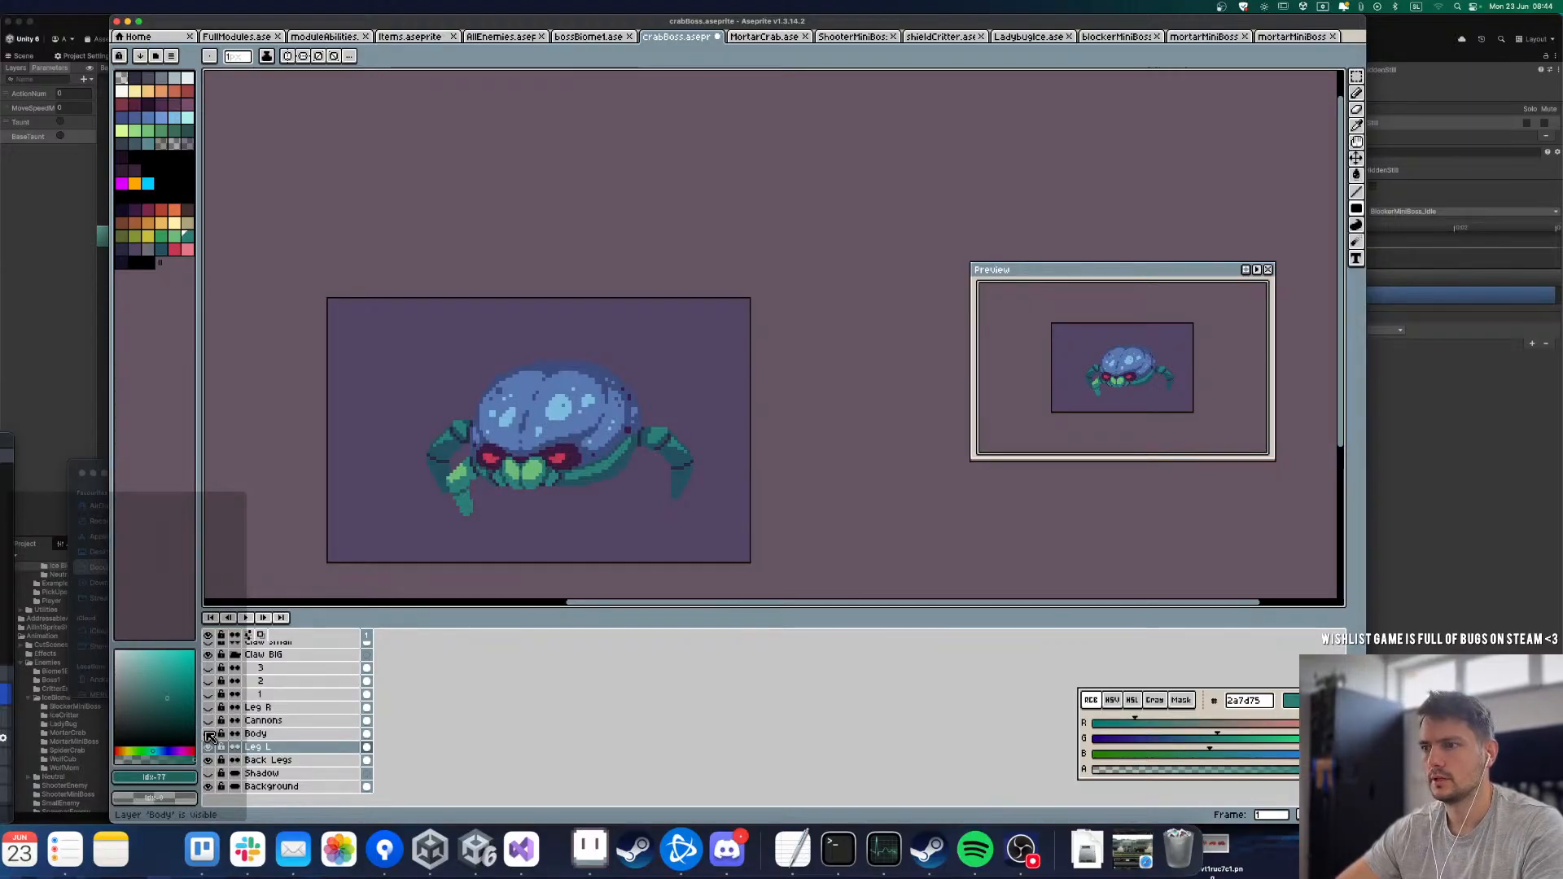
left_click(209, 721)
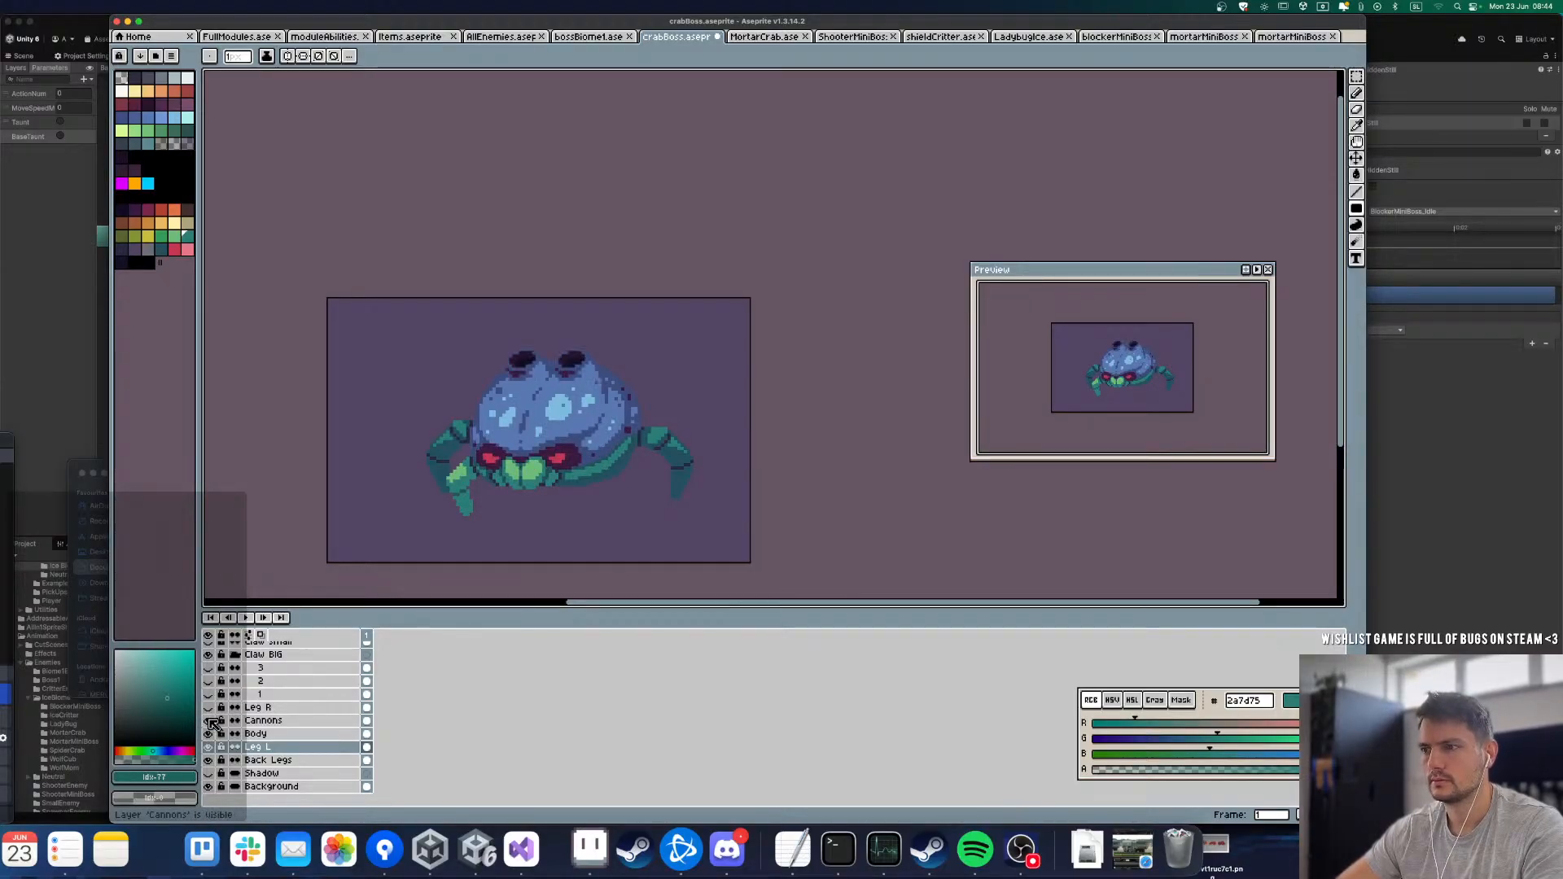
left_click(210, 722)
left_click(209, 721)
left_click(209, 708)
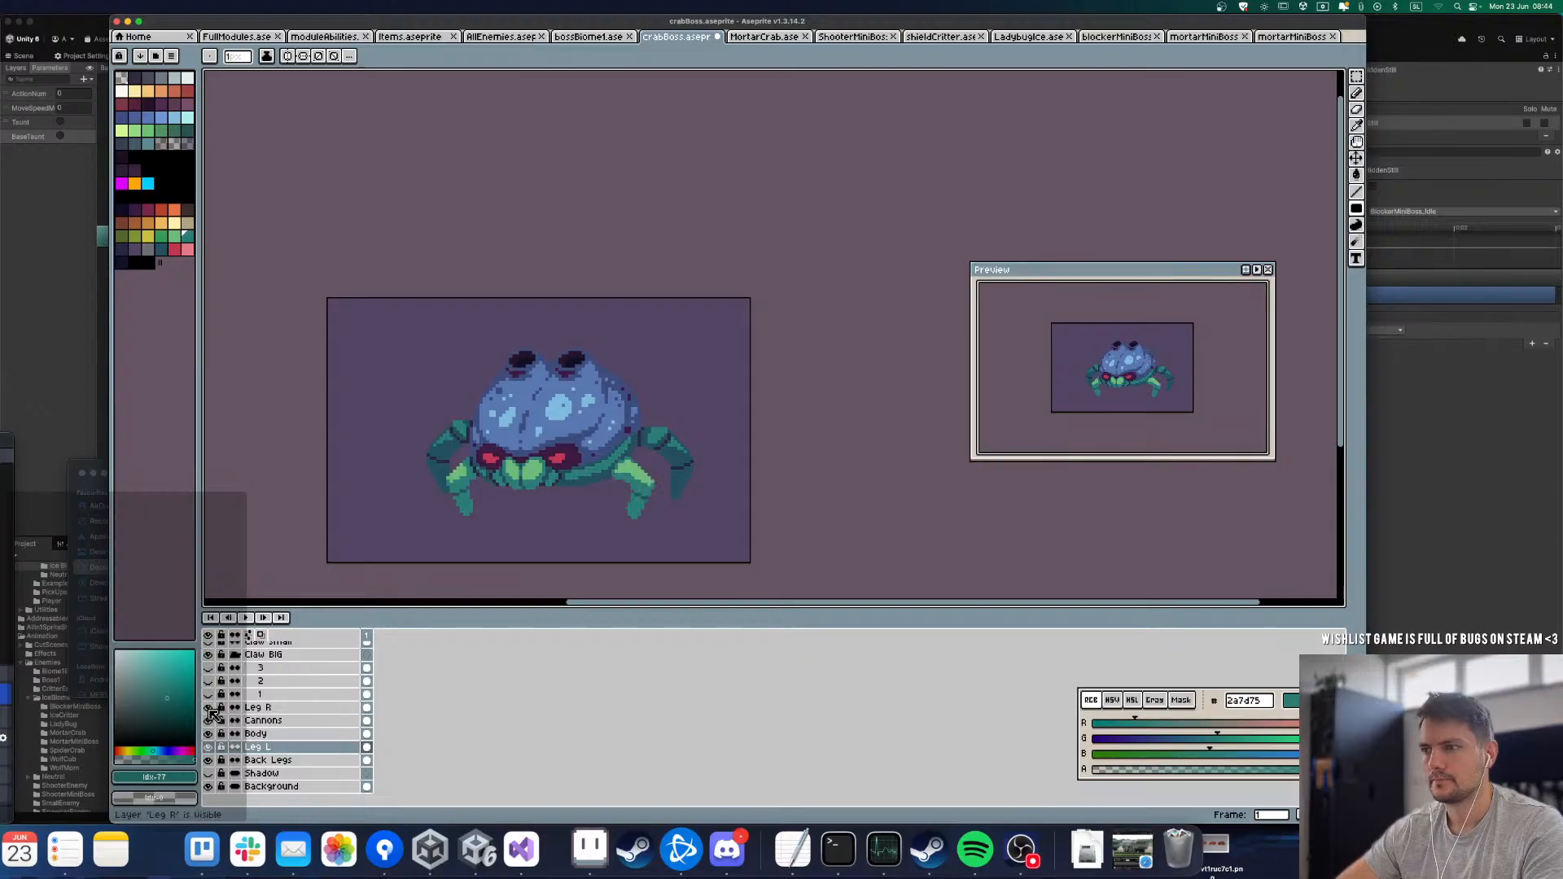
left_click(210, 709)
left_click(210, 708)
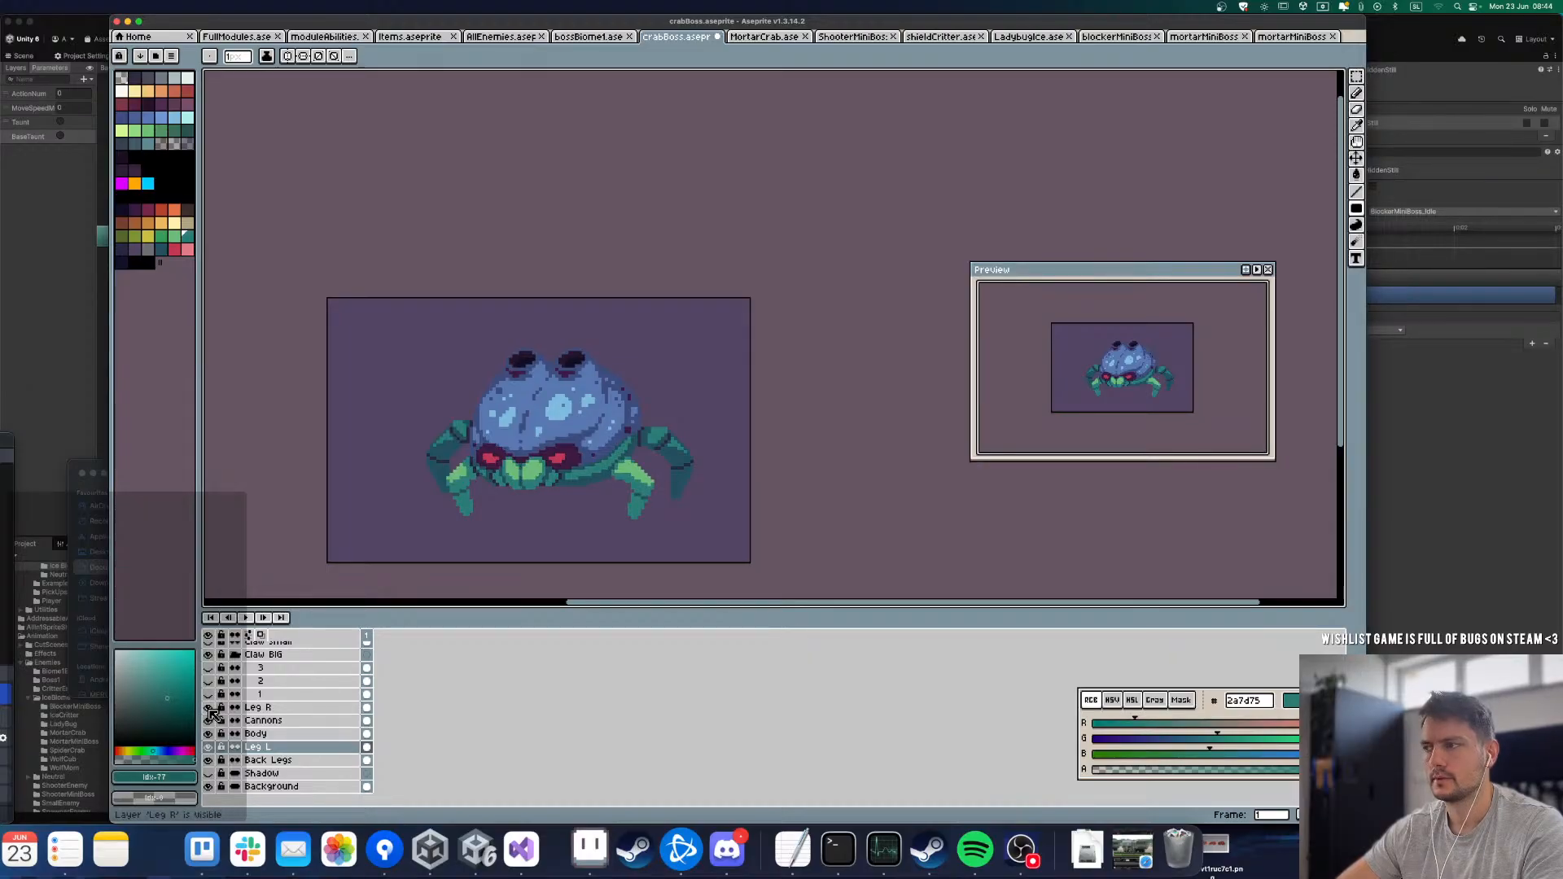
Step: Toggle layer 1 of the Claw BIG group to check the arm segment, leaving it visible
left_click(209, 695)
left_click(211, 697)
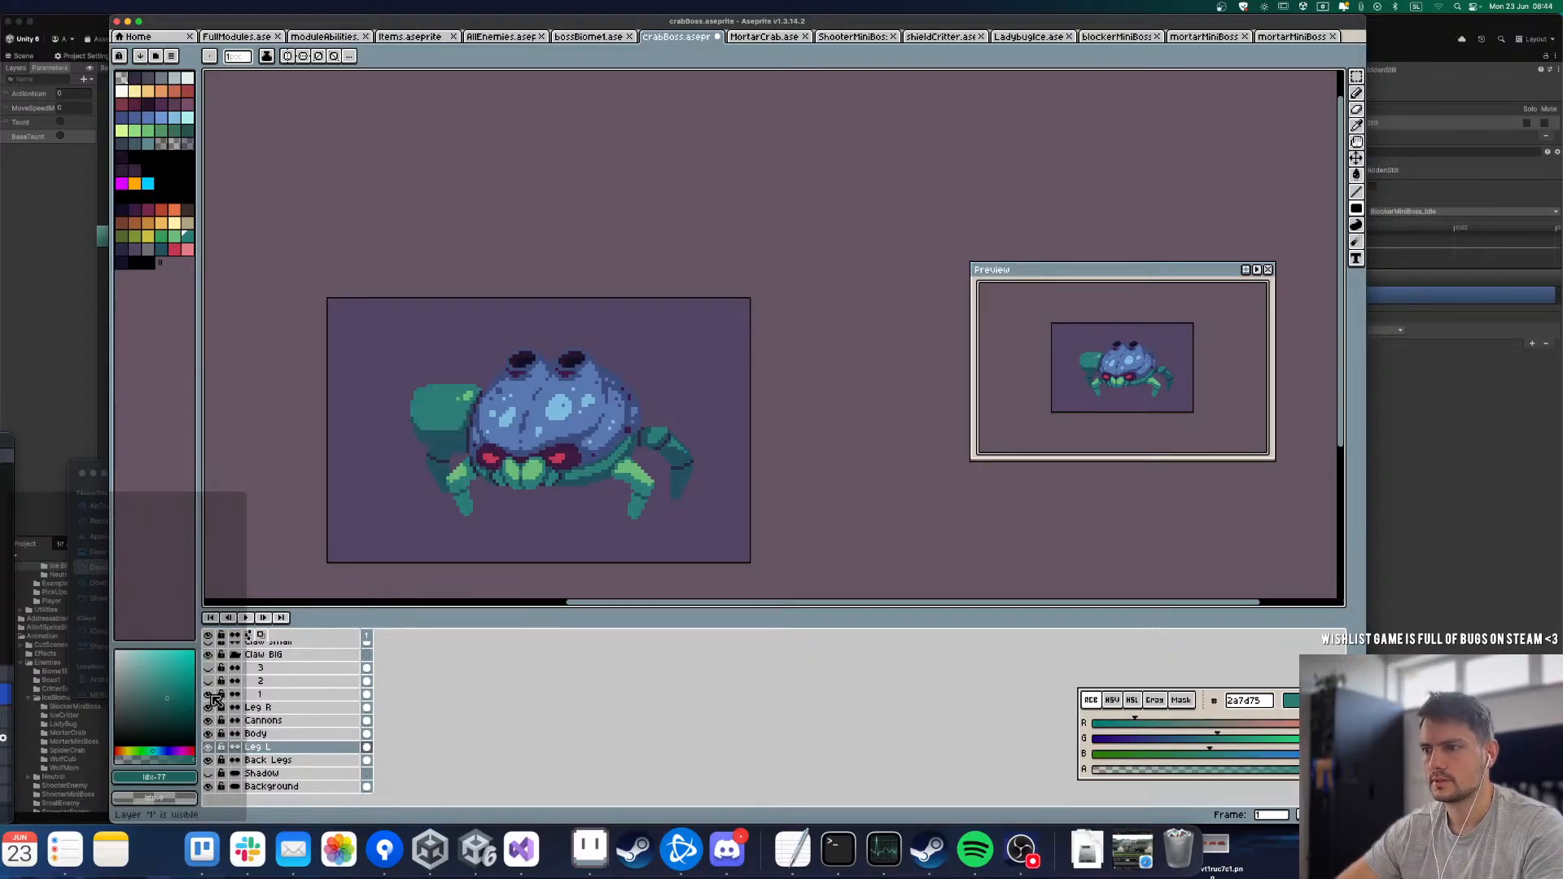
left_click(212, 697)
left_click(212, 697)
left_click(212, 697)
left_click(211, 697)
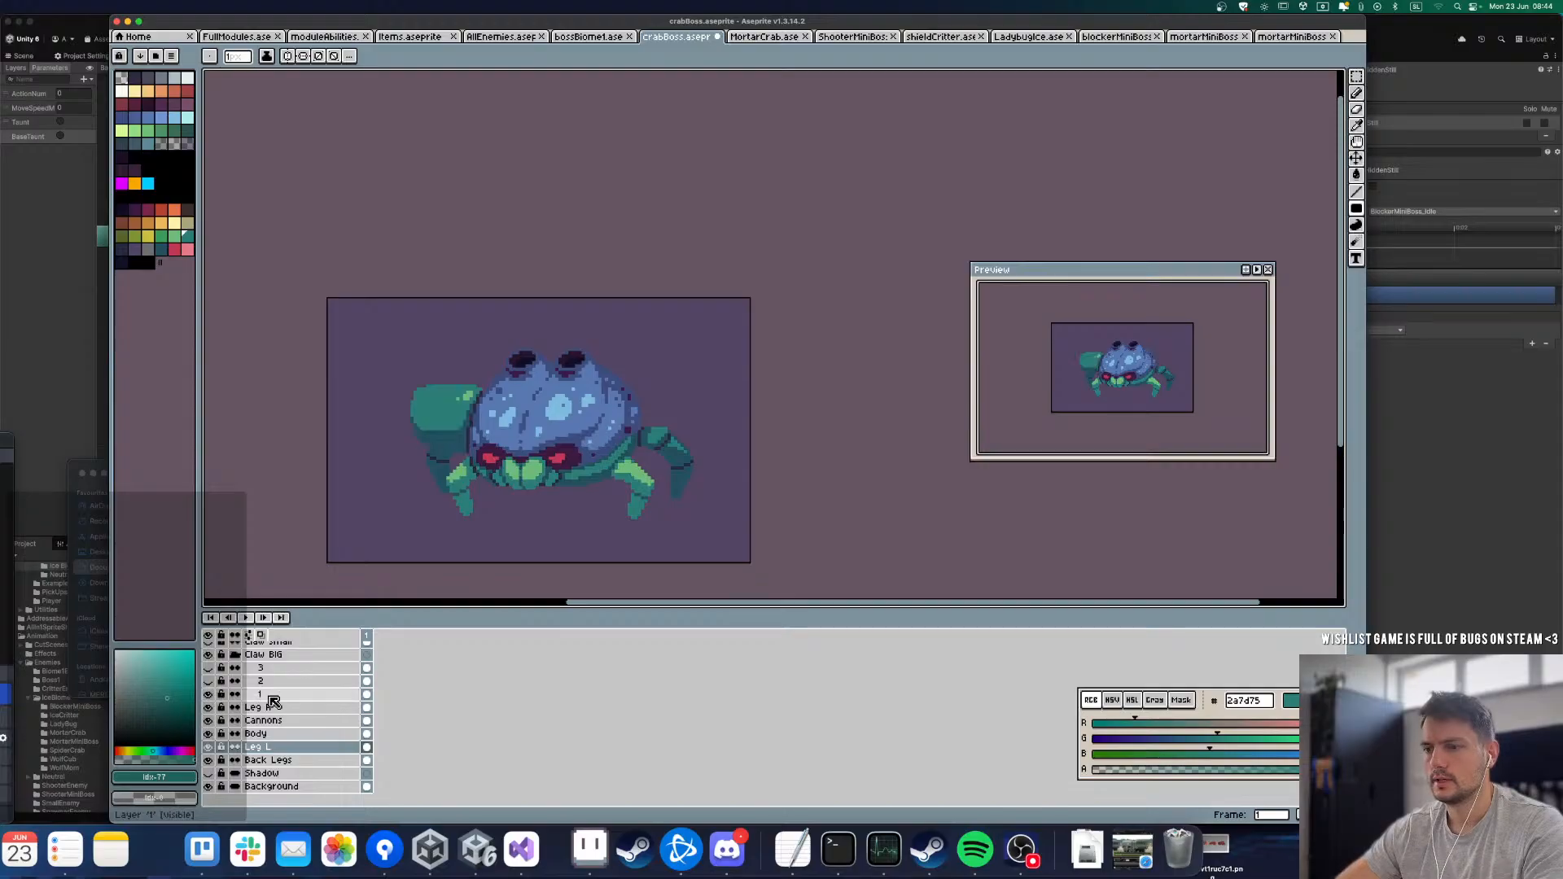
Step: Move layer 1 out of the Claw BIG group to just below the Body layer, above Leg L
left_click(270, 698)
scroll(447, 433, "up", 4)
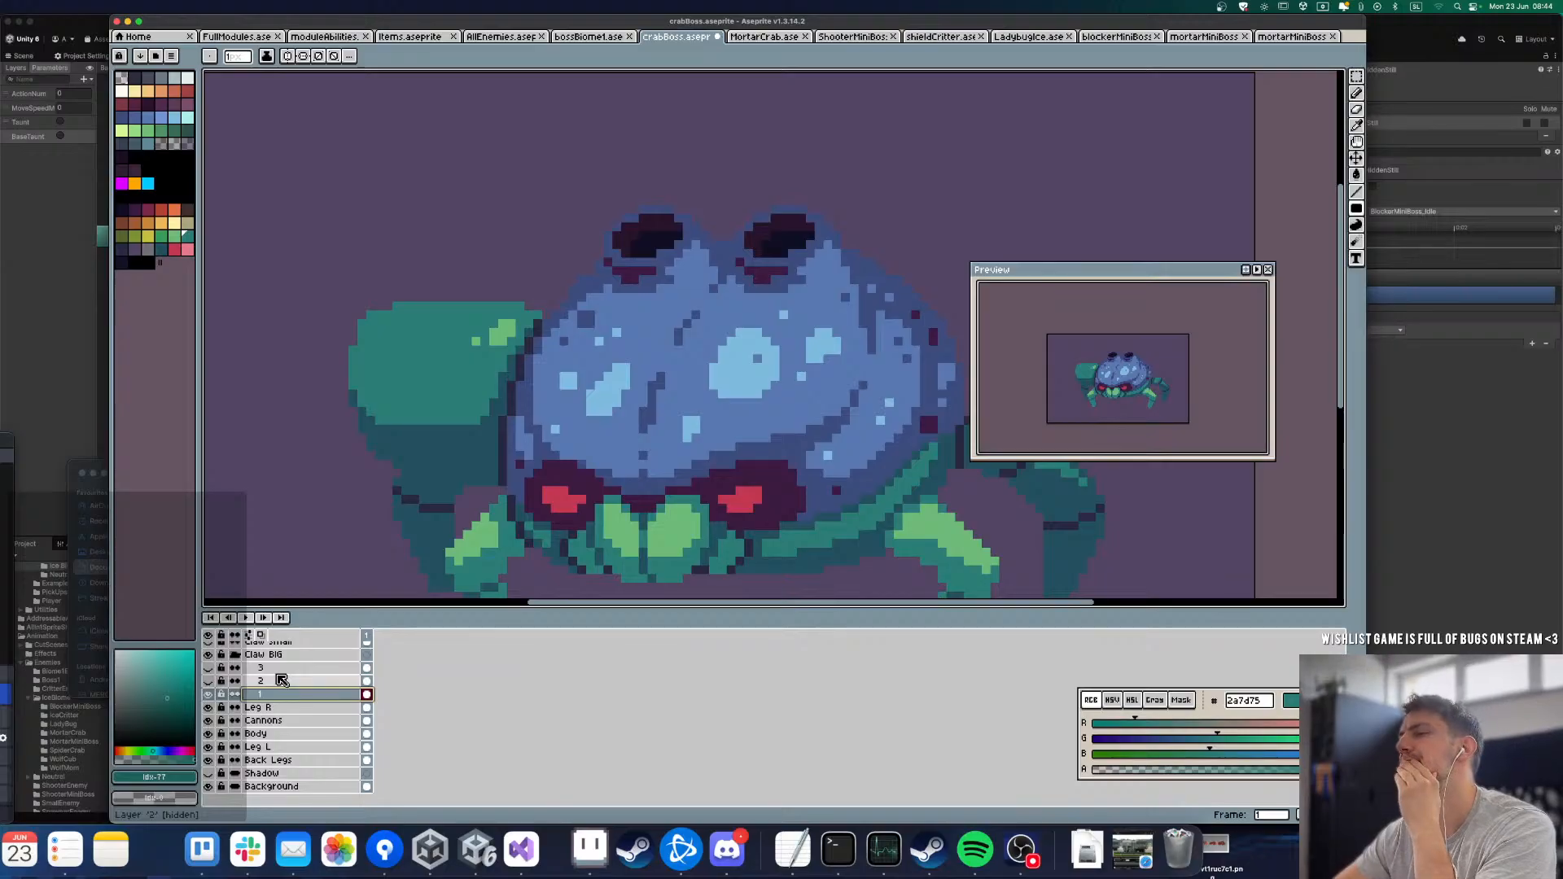
scroll(596, 302, "down", 3)
scroll(596, 302, "up", 2)
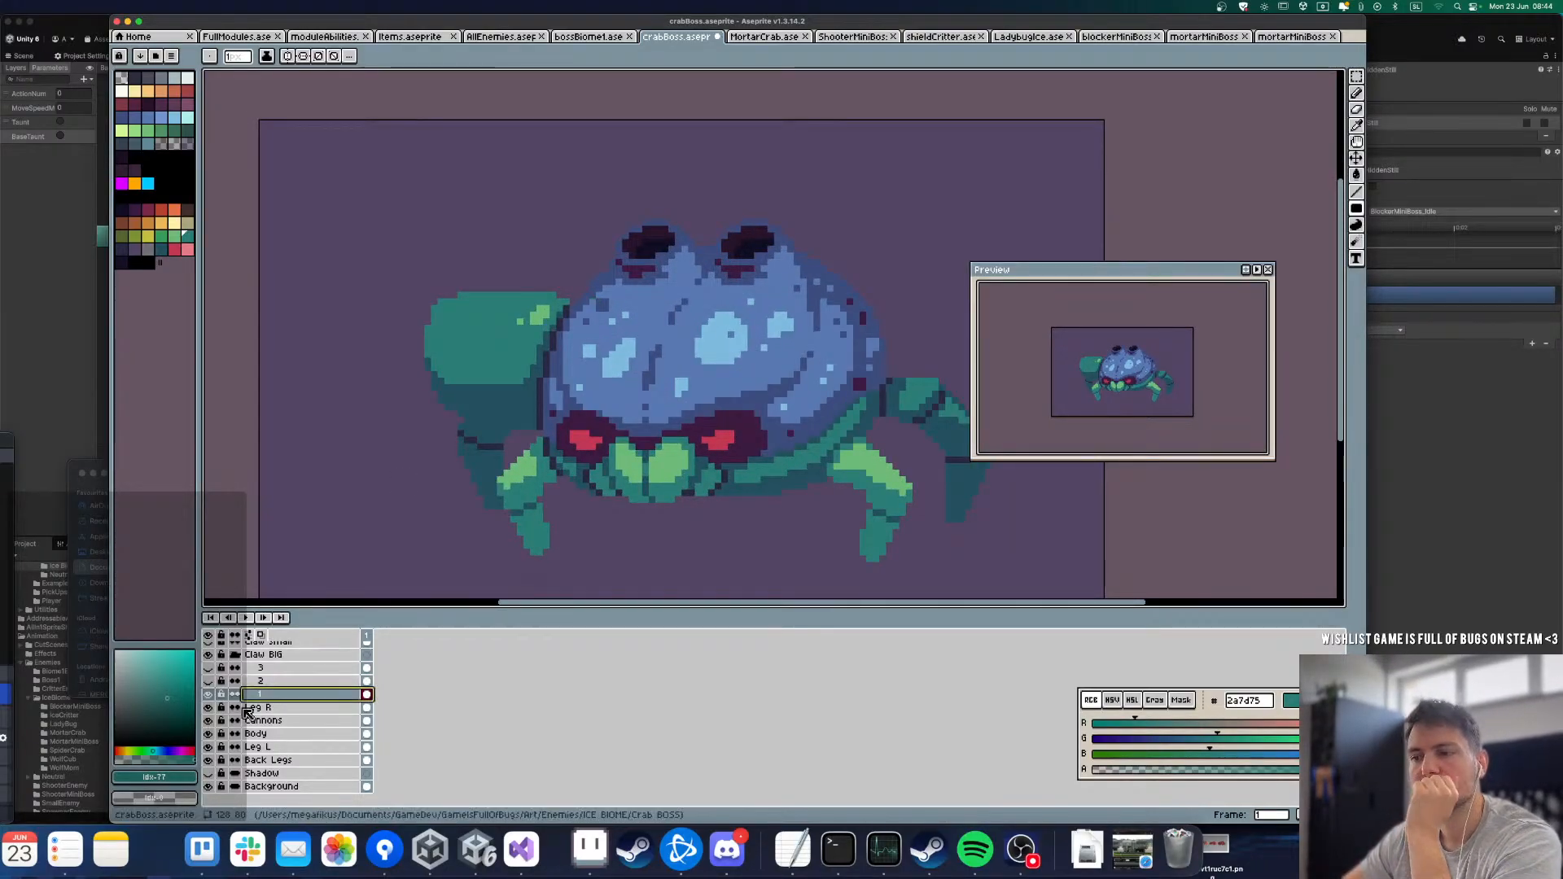
left_click_drag(267, 701, 275, 741)
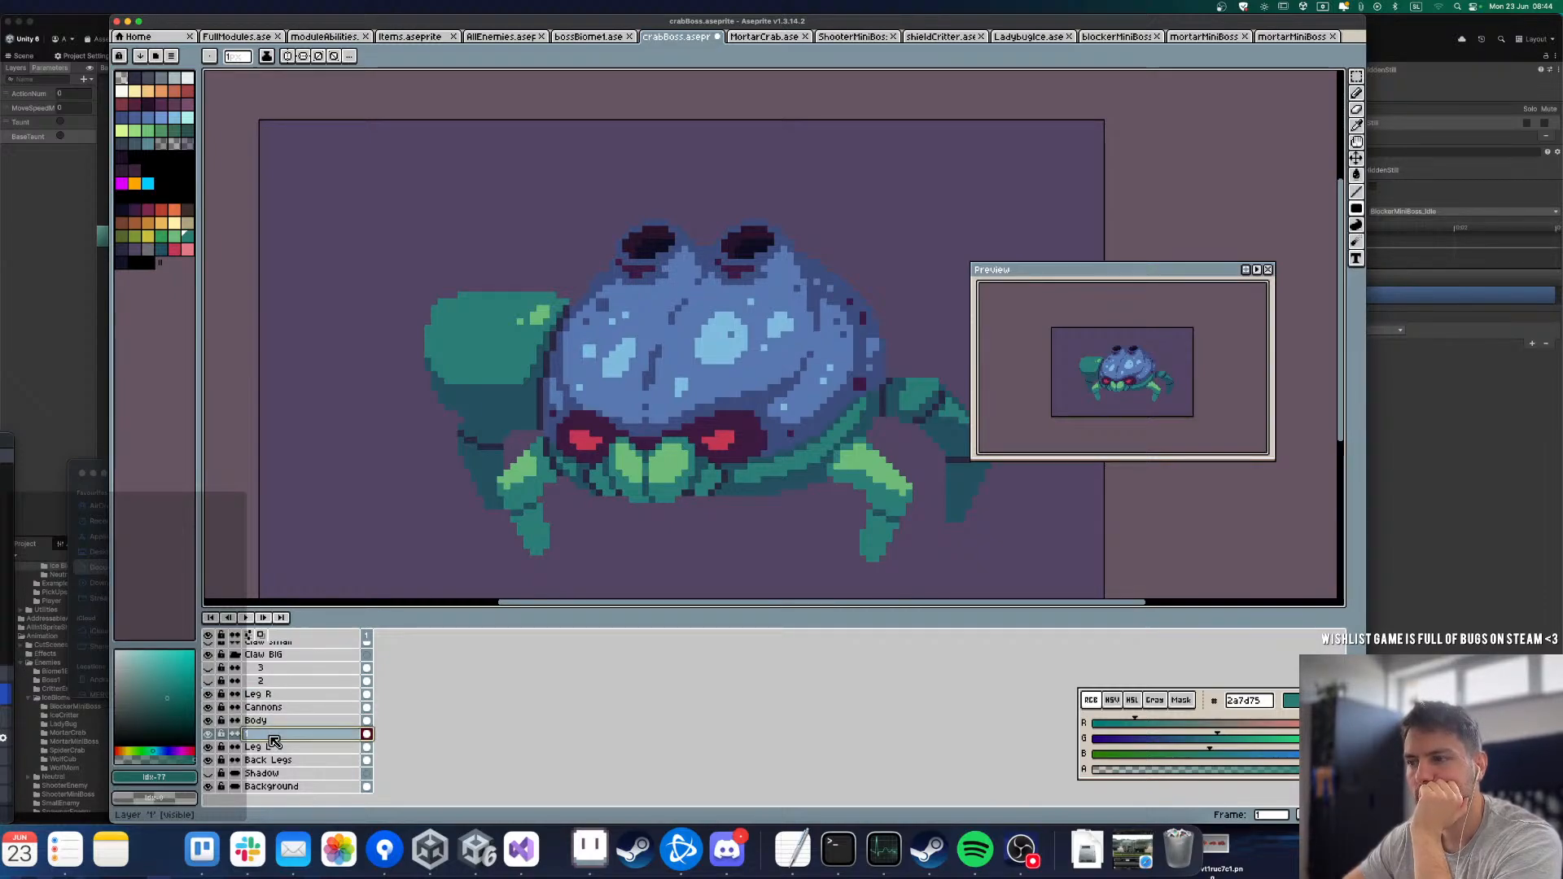
Step: On the Body layer, draw the shell's left outline in dark 2a2942 where it meets the claw's arm
left_click(268, 721)
scroll(533, 413, "up", 3)
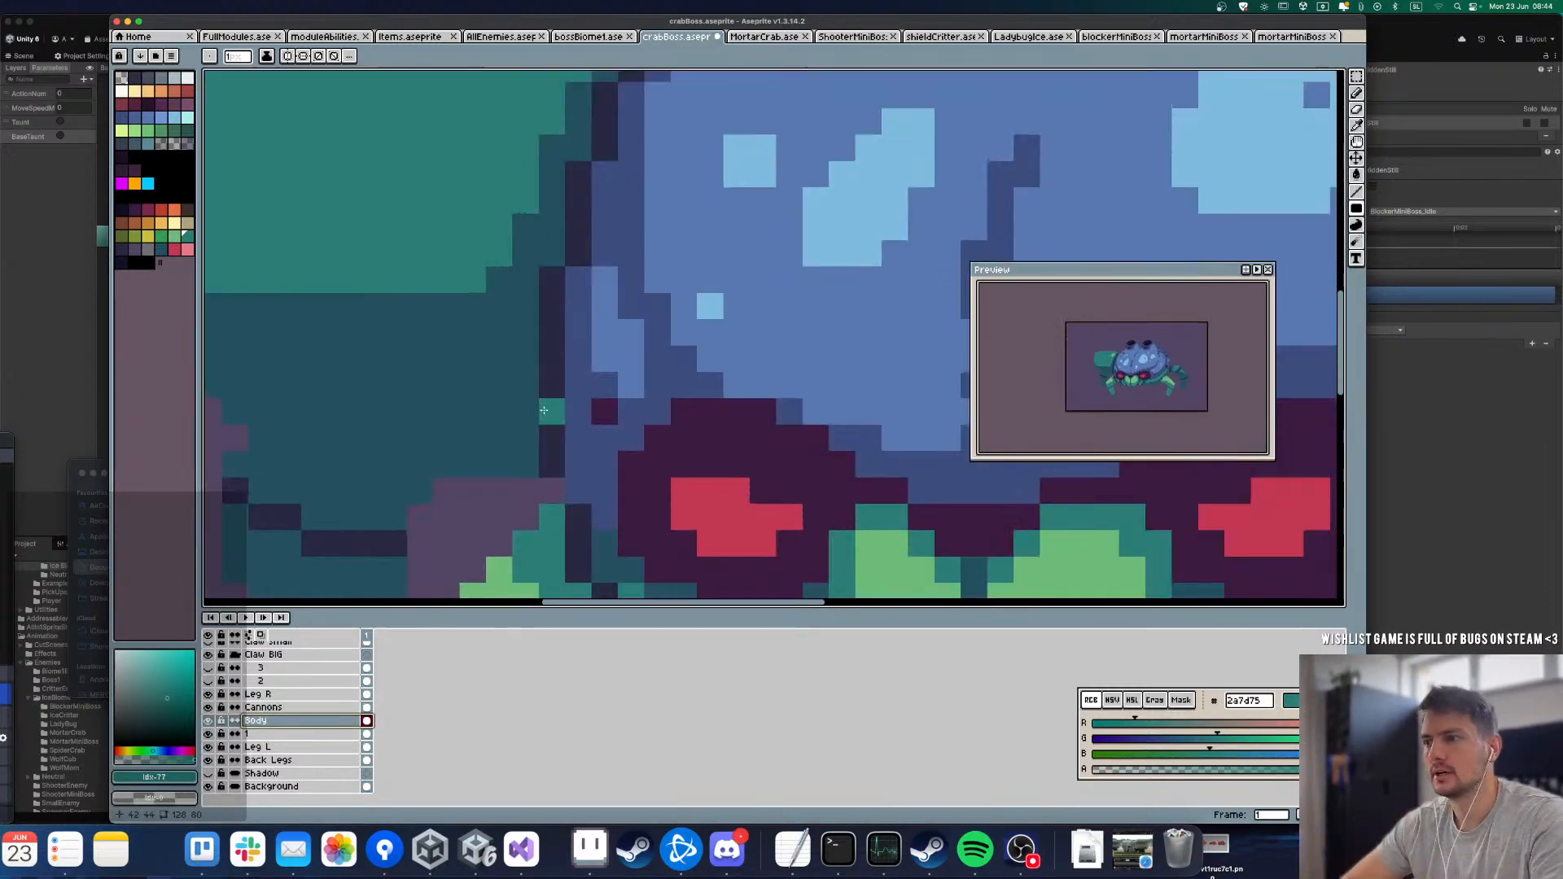
left_click(560, 305, "alt")
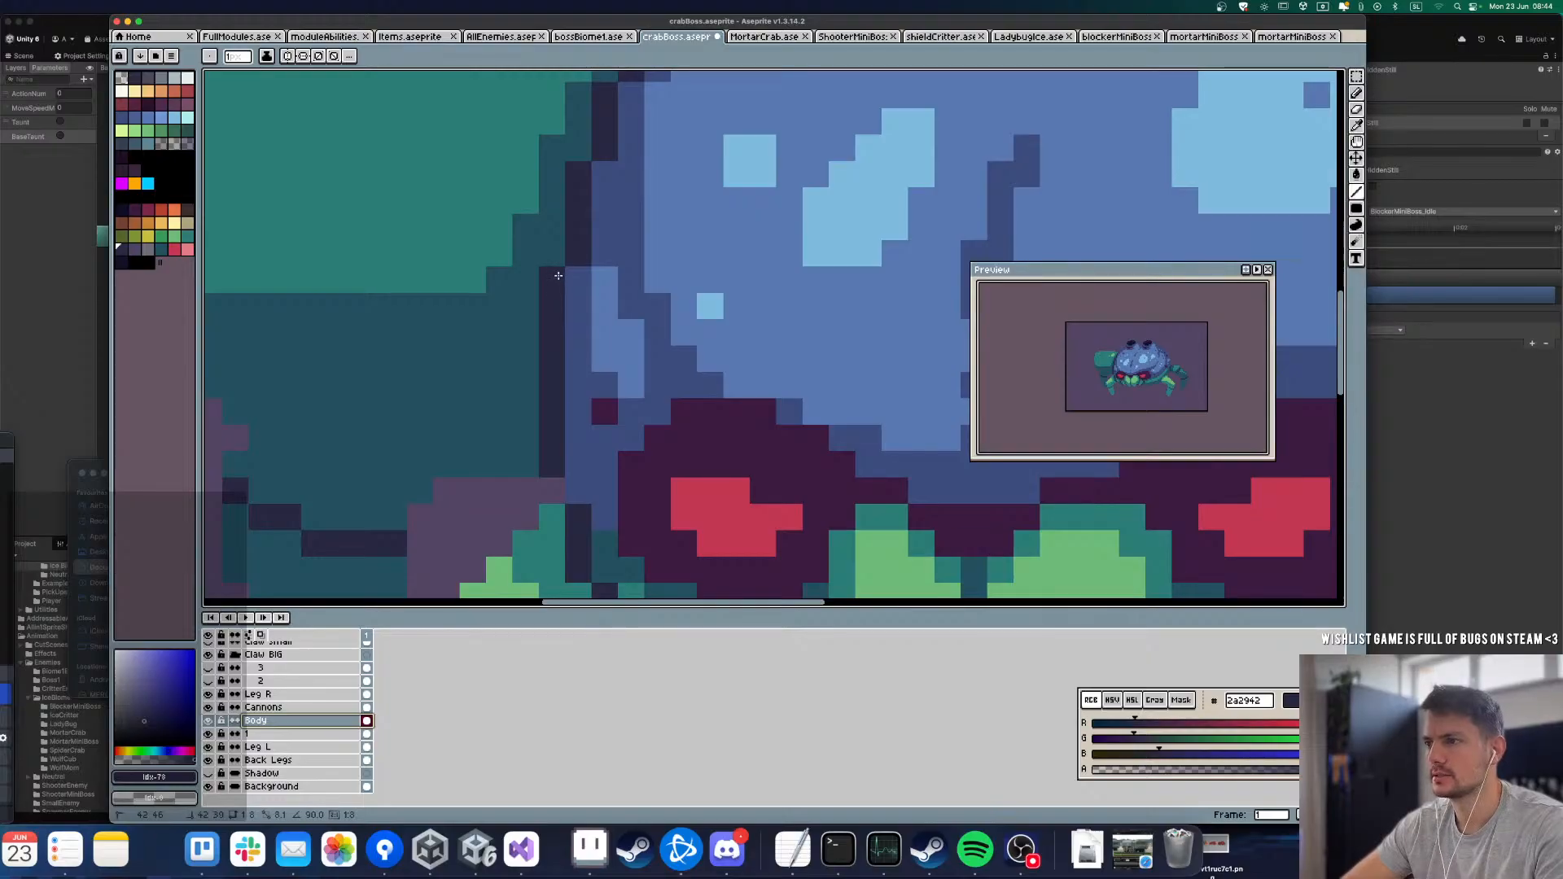
scroll(566, 333, "down", 1)
scroll(572, 368, "up", 1)
scroll(580, 285, "down", 2)
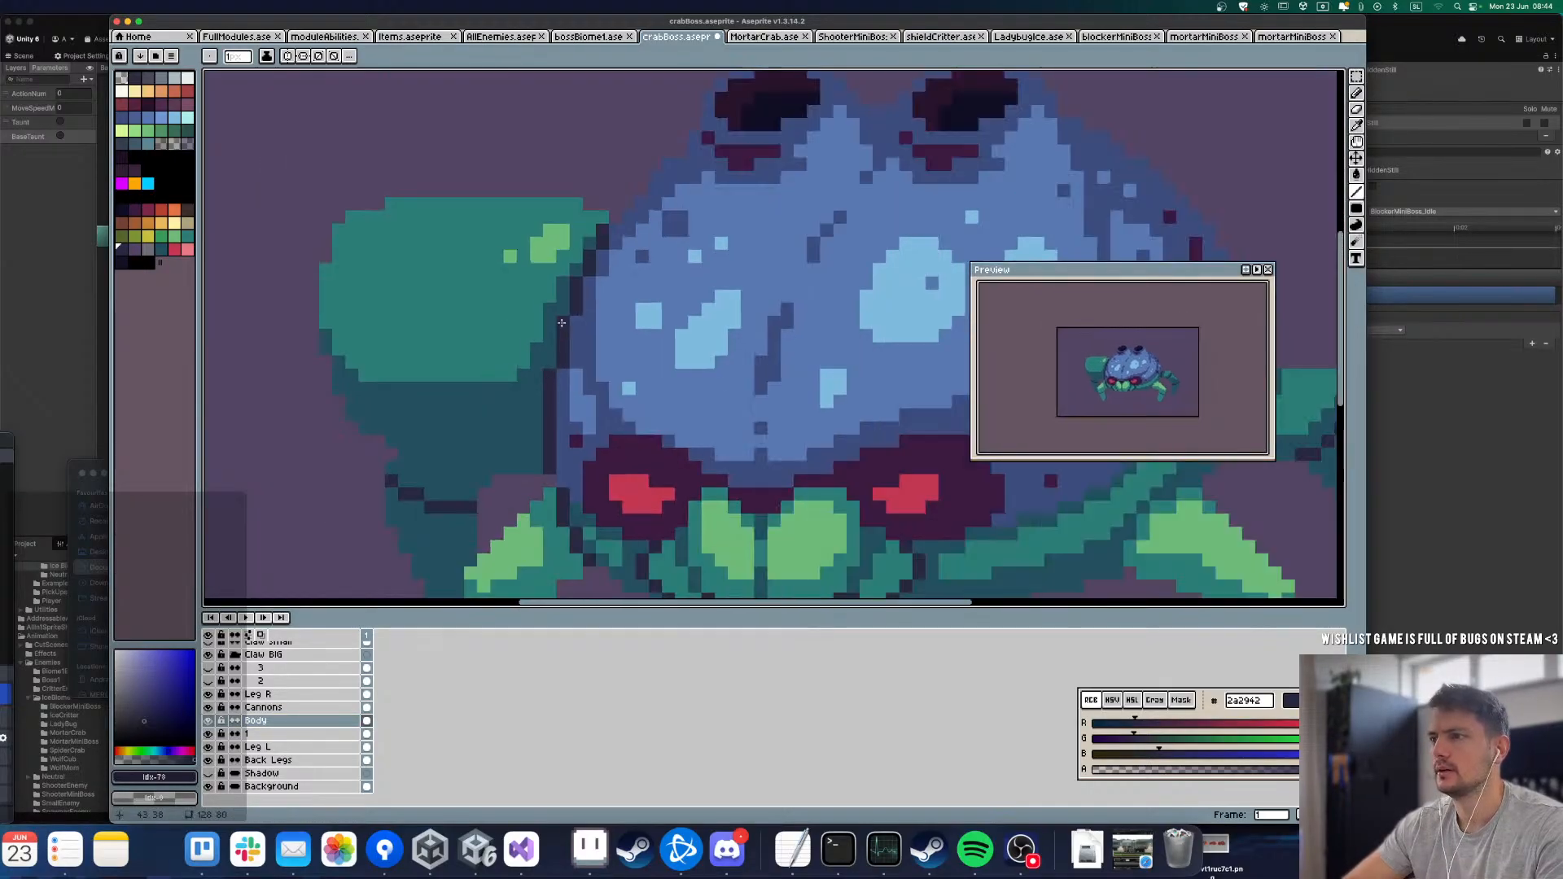
scroll(609, 236, "up", 3)
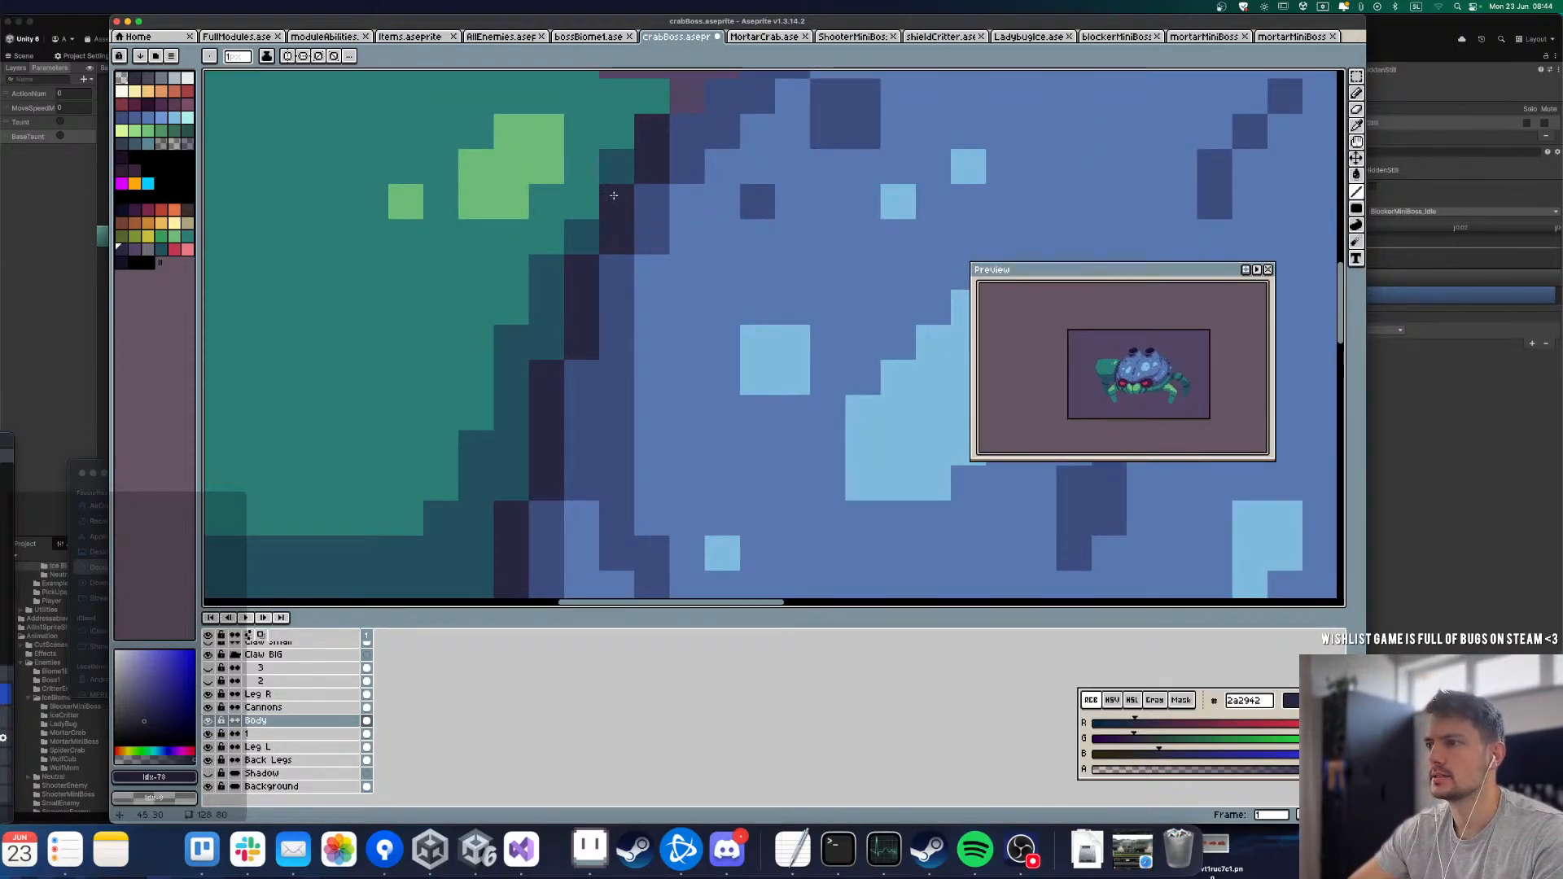
scroll(655, 130, "down", 4)
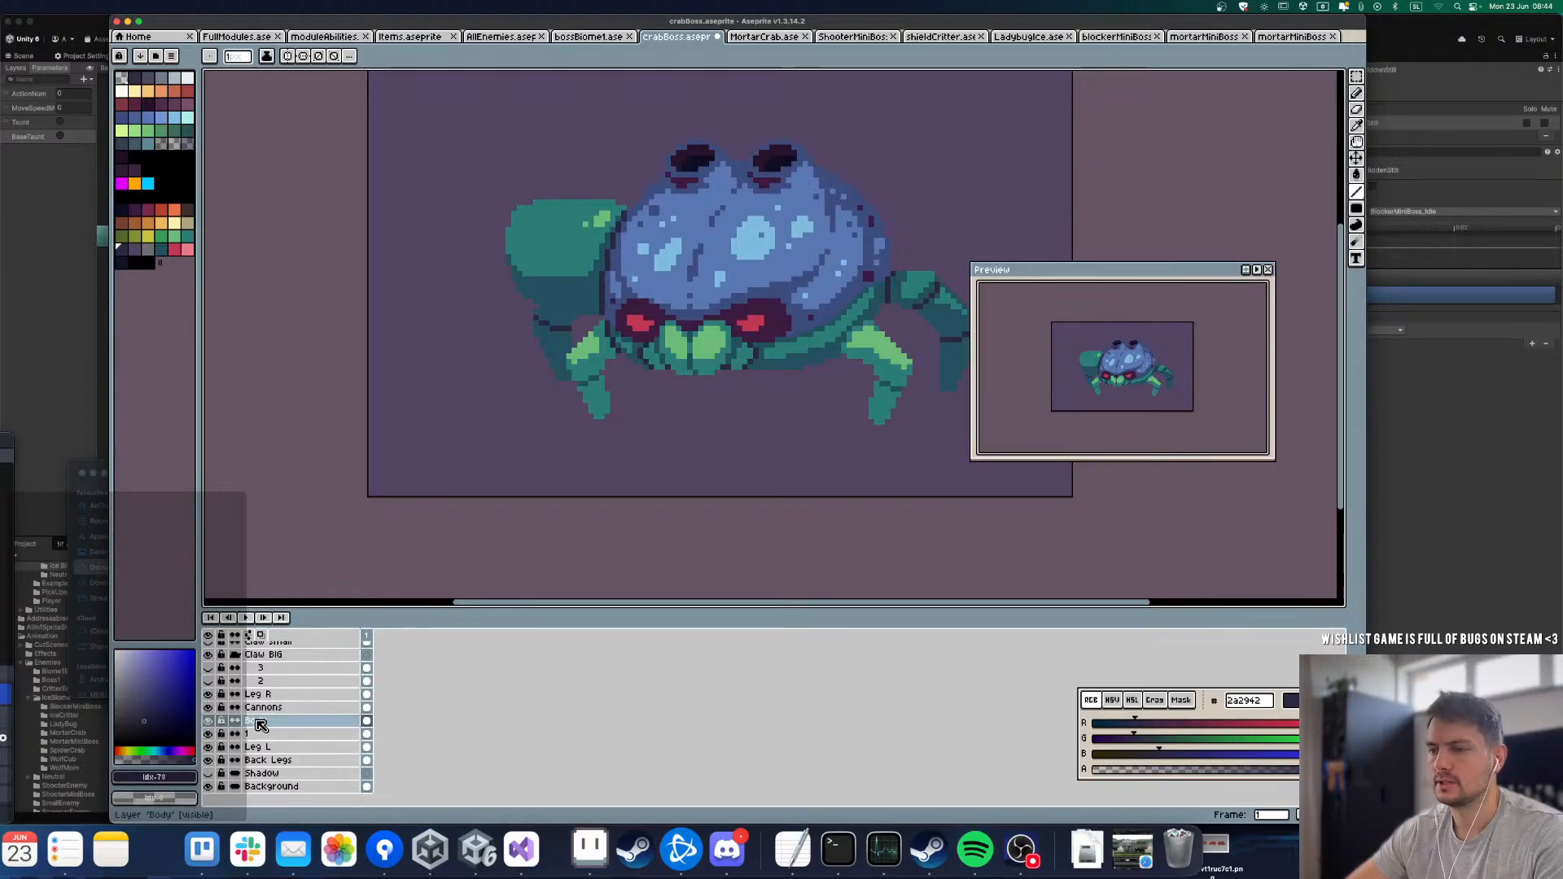
Step: Hide the Body layer and rename layer 1 as BC 1
left_click(209, 724)
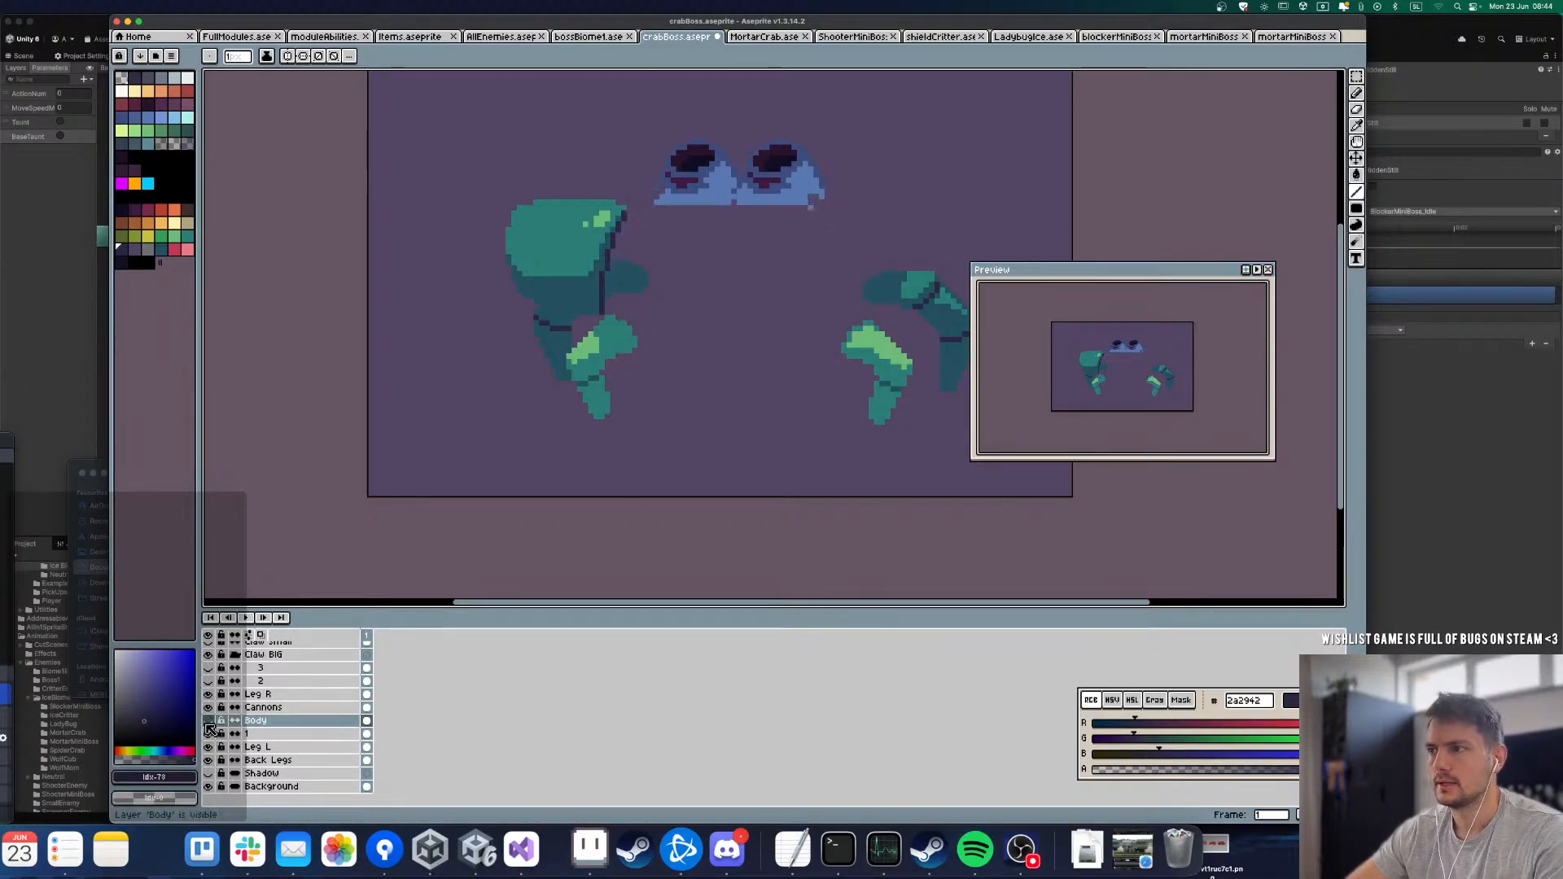
double_click(260, 733)
type("B")
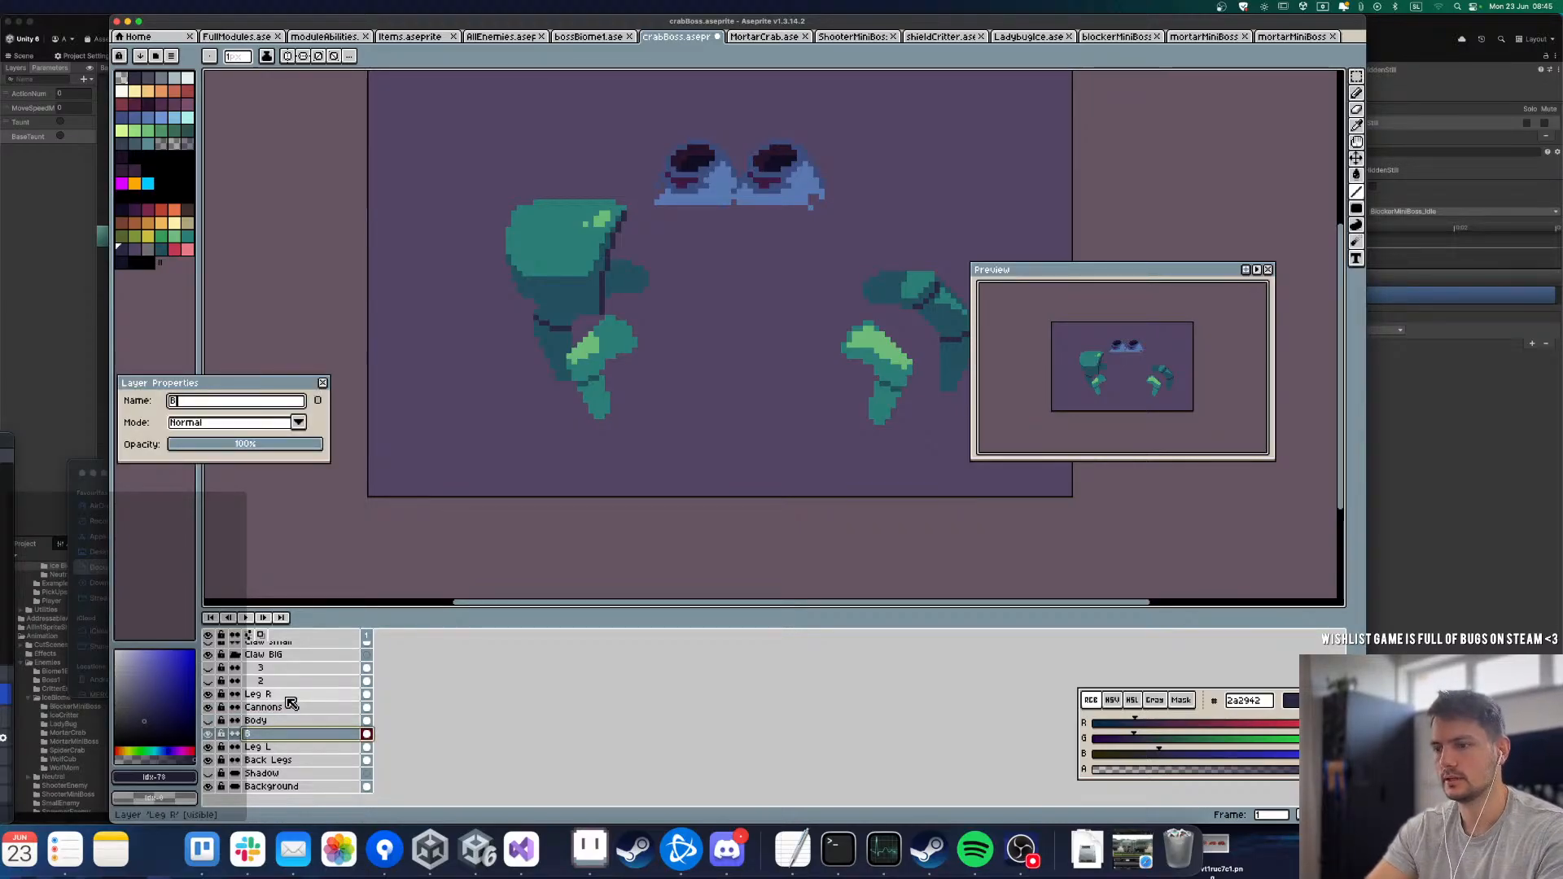
type("C 1")
key("Return")
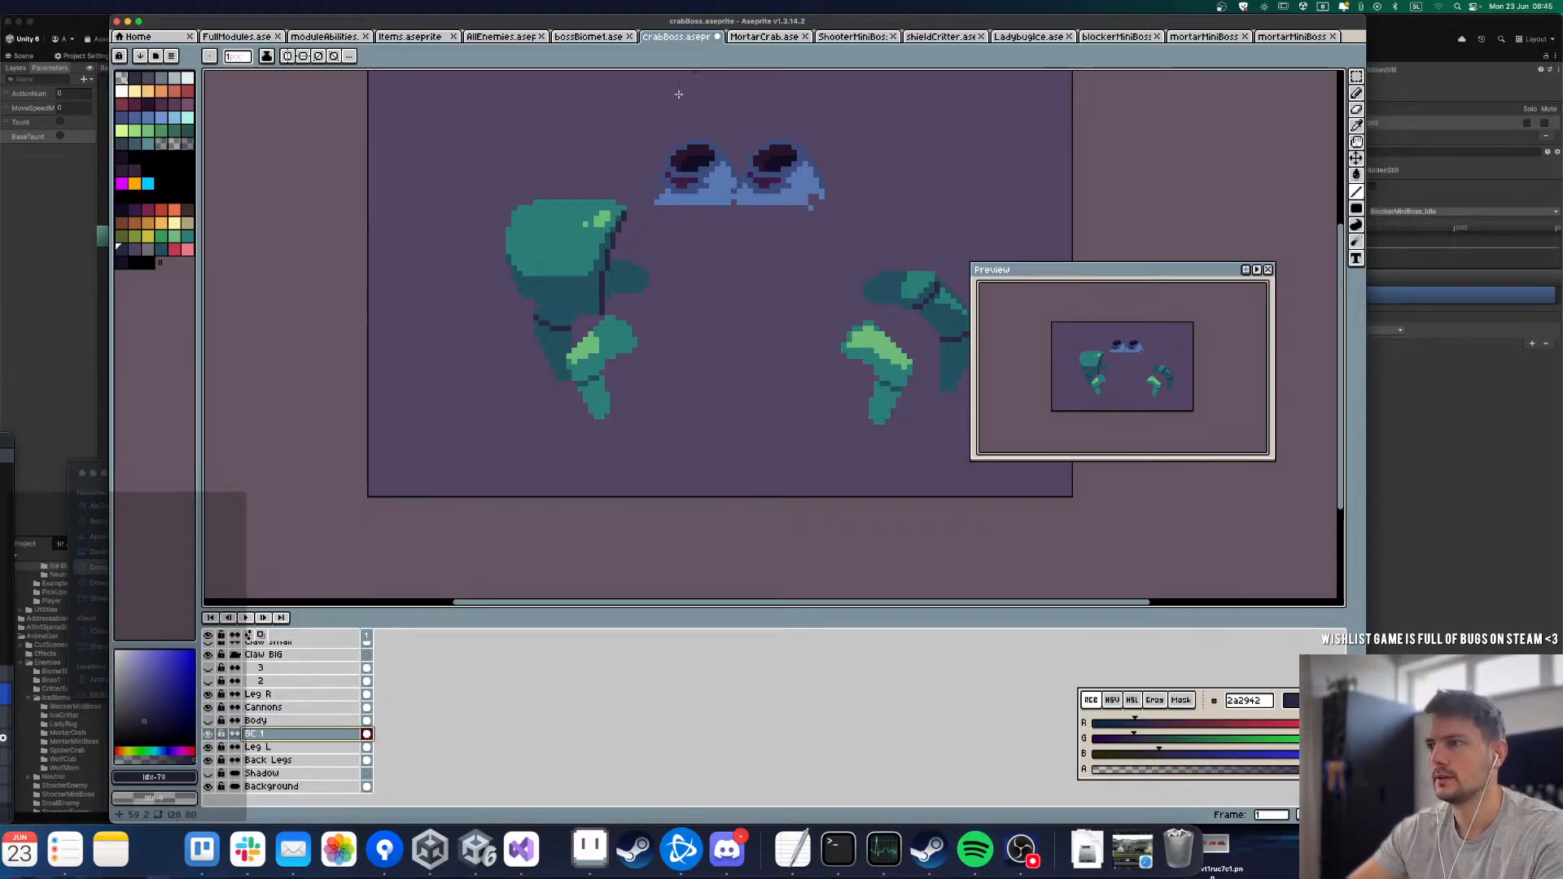
Step: On layer BC 1, extend the arm inward over its dark edge with dark teal 24505f, and show the Body layer again
scroll(618, 296, "up", 3)
scroll(619, 296, "down", 3)
scroll(559, 302, "up", 3)
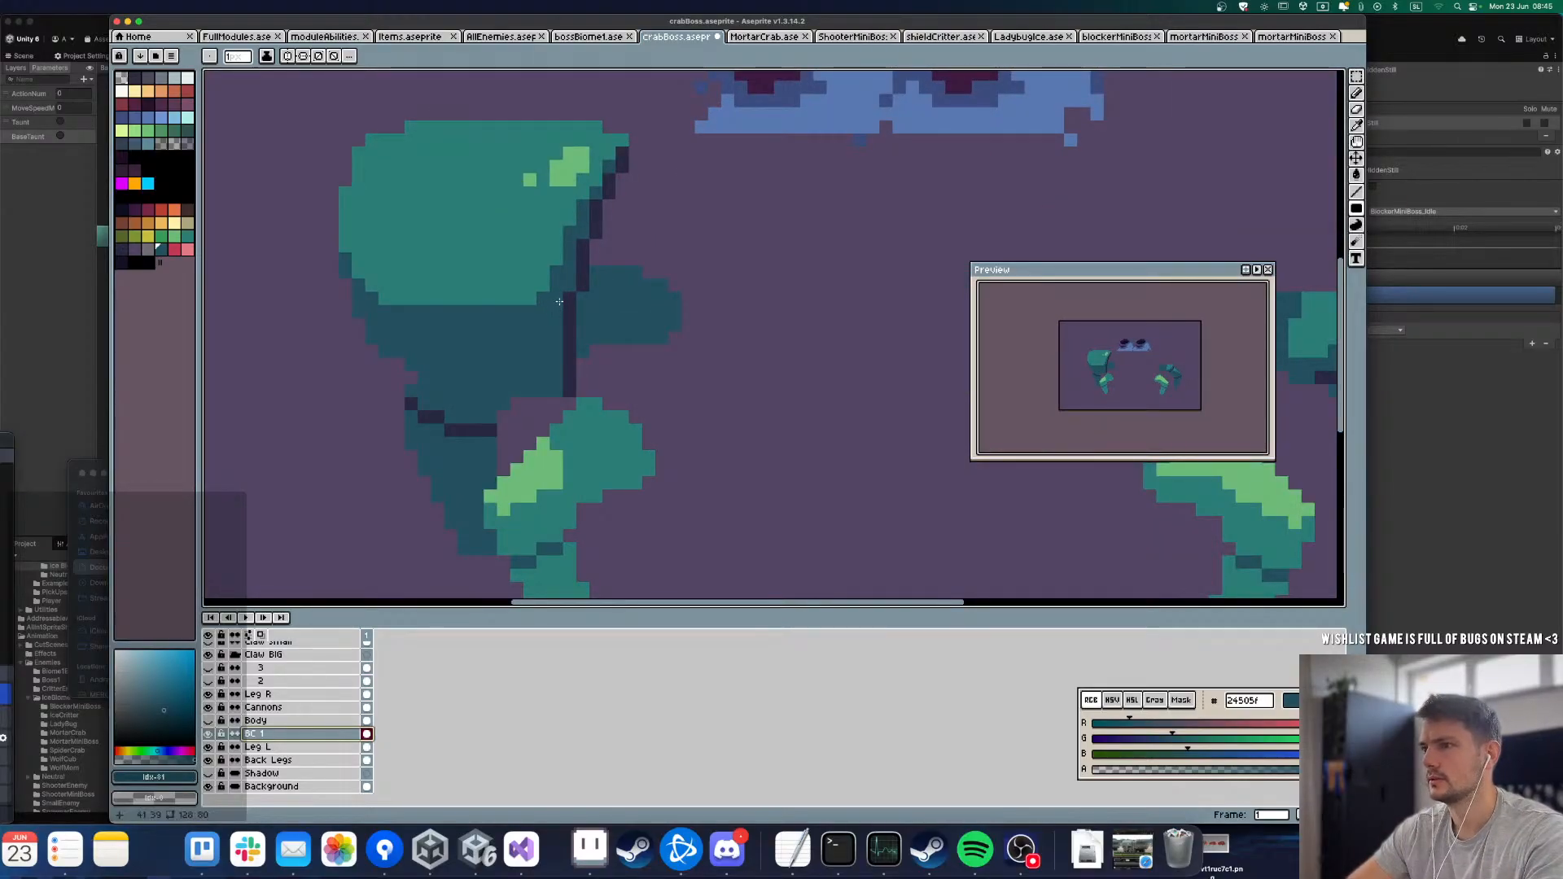
mouse_move(560, 302)
left_mouse_down()
mouse_move(594, 397)
mouse_move(624, 198)
mouse_move(612, 224)
mouse_move(598, 207)
mouse_move(604, 270)
mouse_move(582, 297)
mouse_move(610, 173)
mouse_move(624, 219)
mouse_move(629, 163)
left_mouse_up()
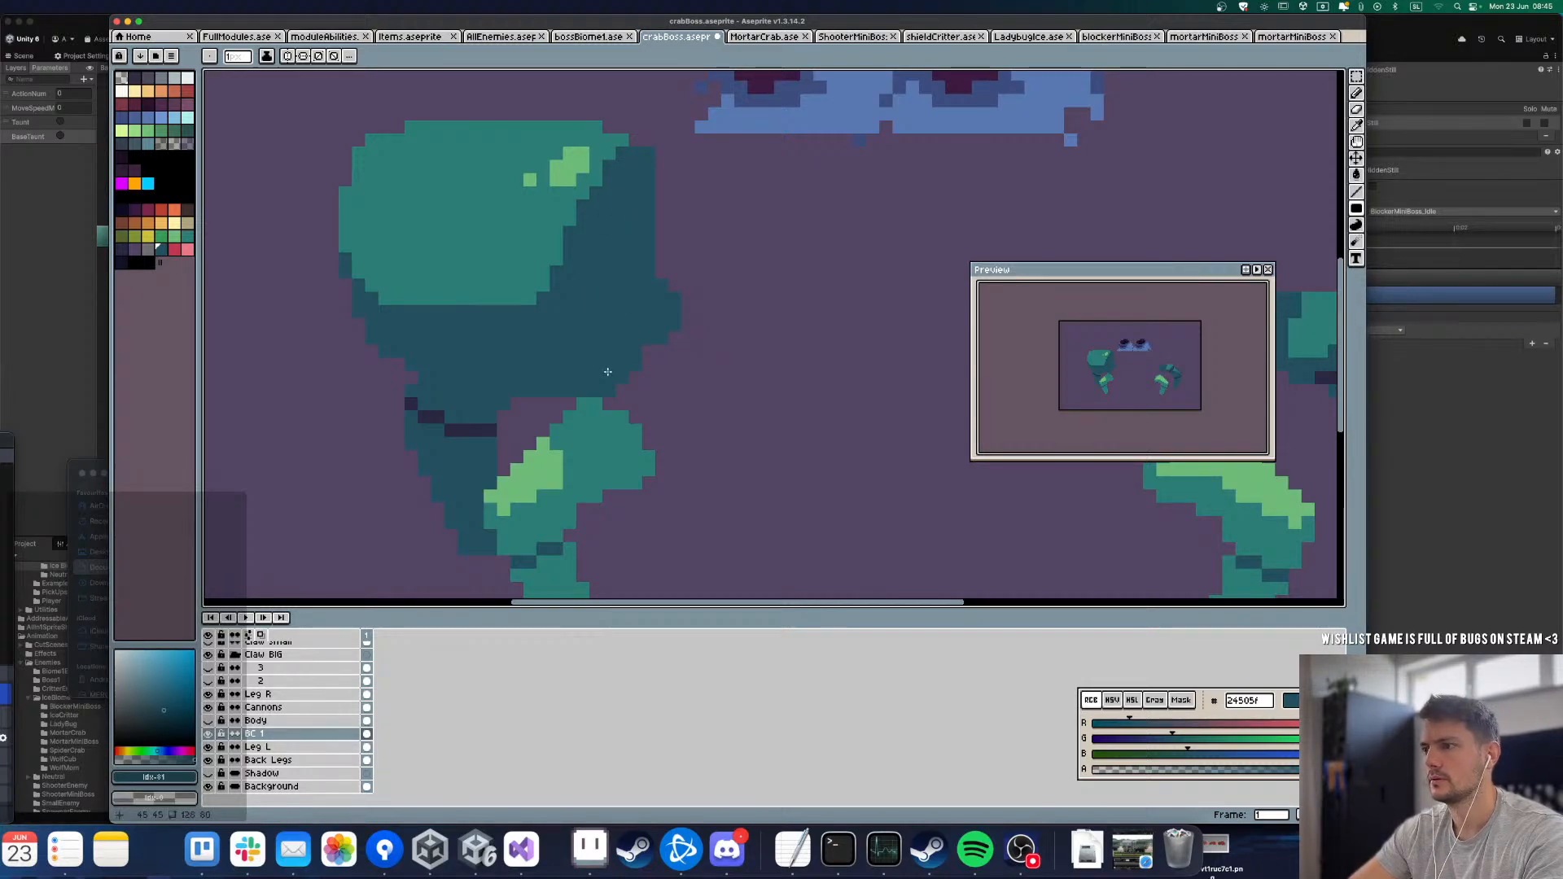
scroll(608, 371, "down", 4)
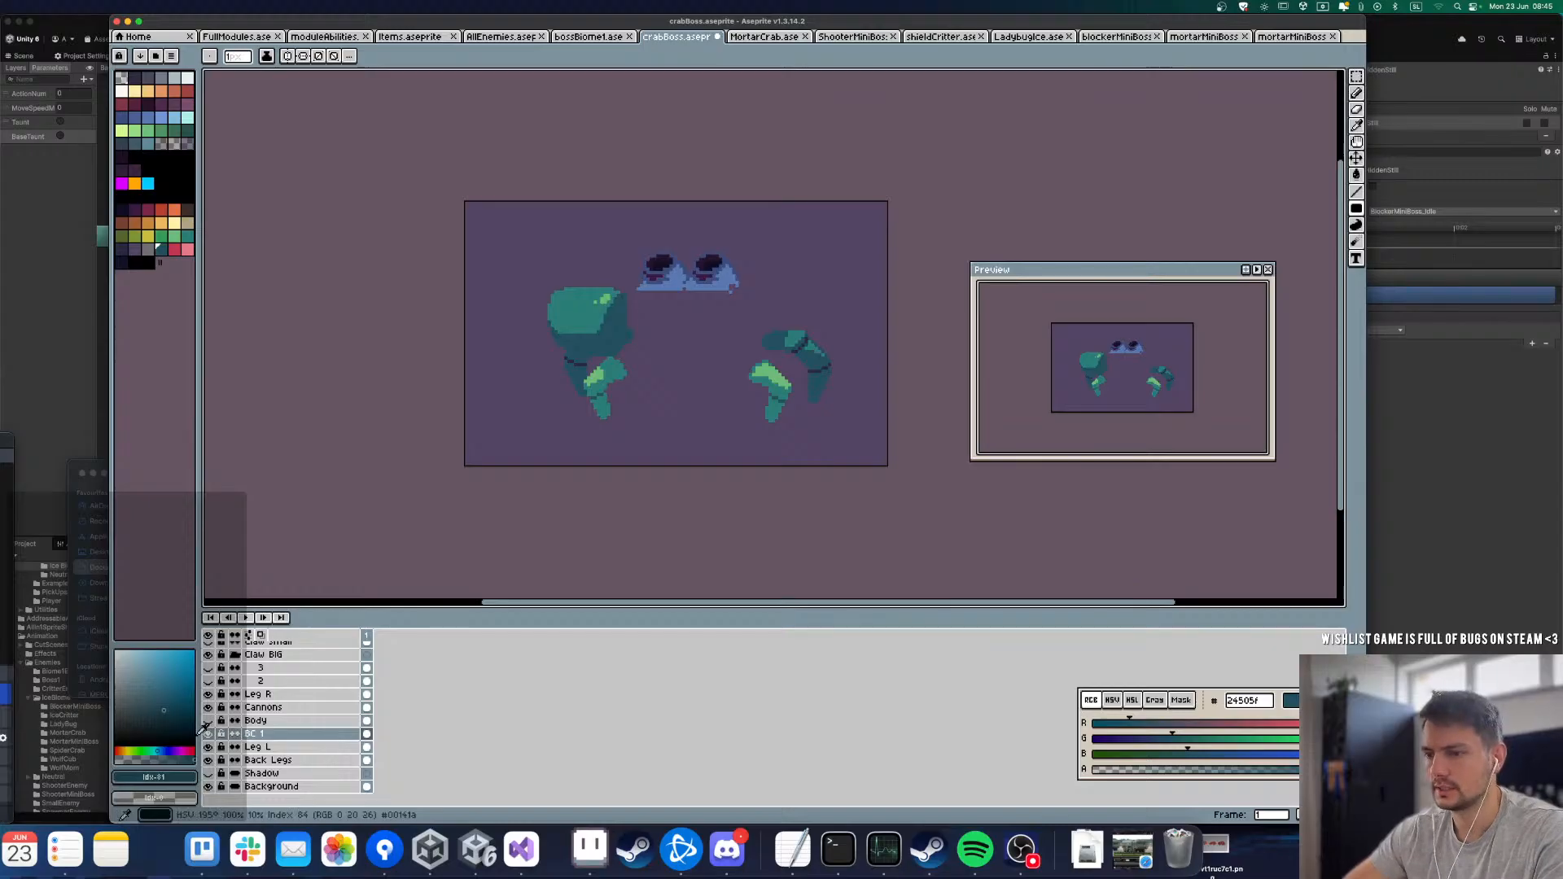
left_click(207, 722)
left_click(207, 722)
left_click(207, 721)
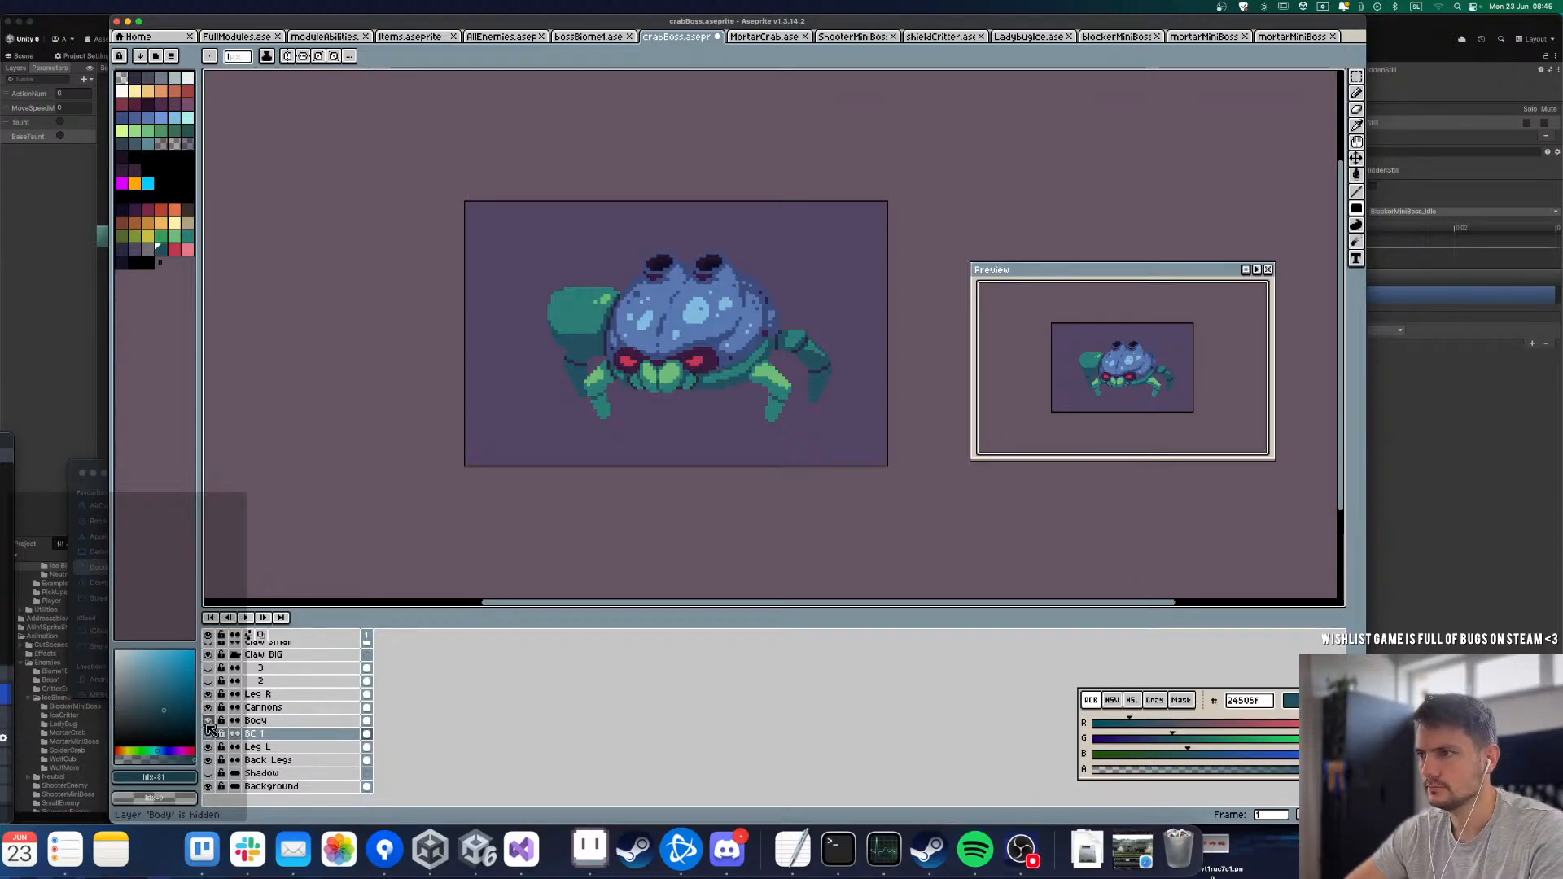
Step: Toggle layer 2 of the Claw BIG group to check the outer claw, leaving it visible
left_click(209, 681)
left_click(209, 682)
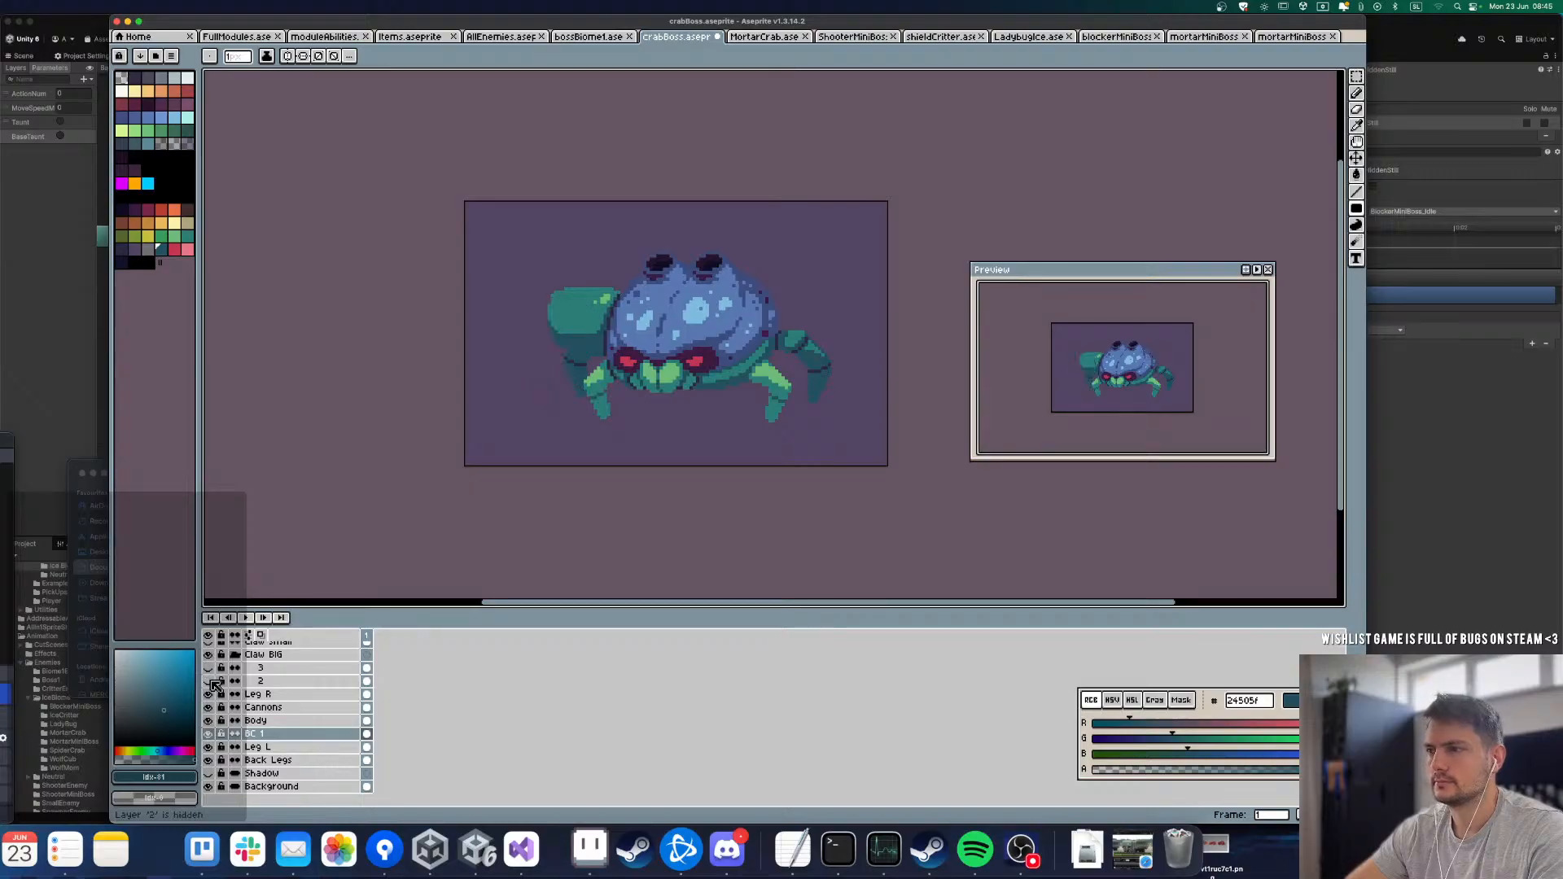
left_click(209, 682)
left_click(209, 682)
left_click(209, 682)
left_click(210, 682)
left_click(210, 681)
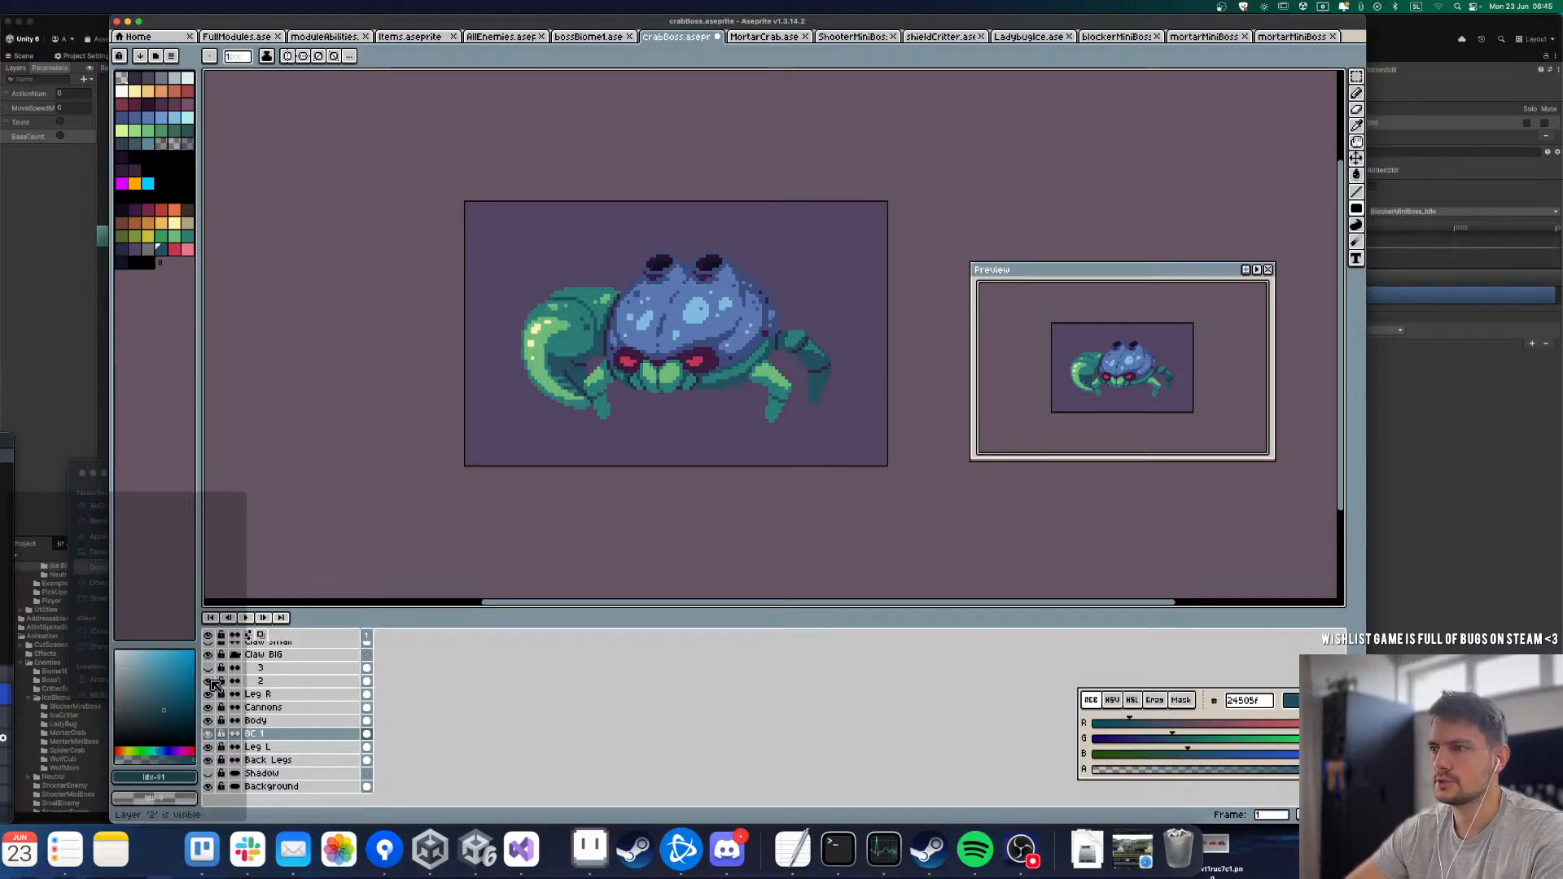
left_click(209, 681)
left_click(210, 681)
Step: Toggle layer 3 of the Claw BIG group to check the inner pincer, leaving it visible
left_click(209, 668)
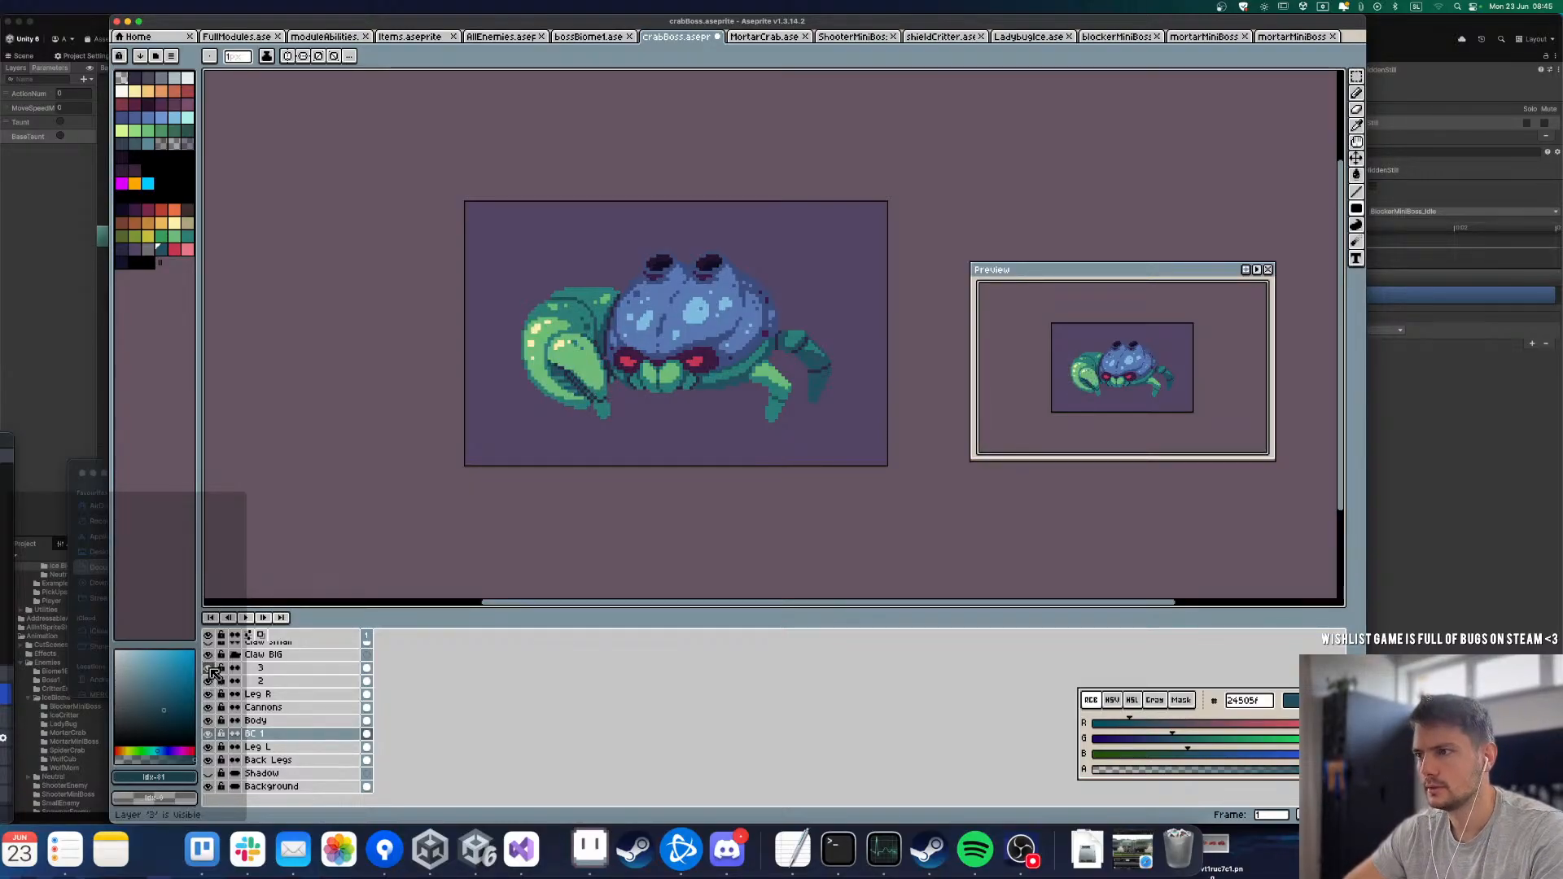
left_click(209, 669)
left_click(209, 668)
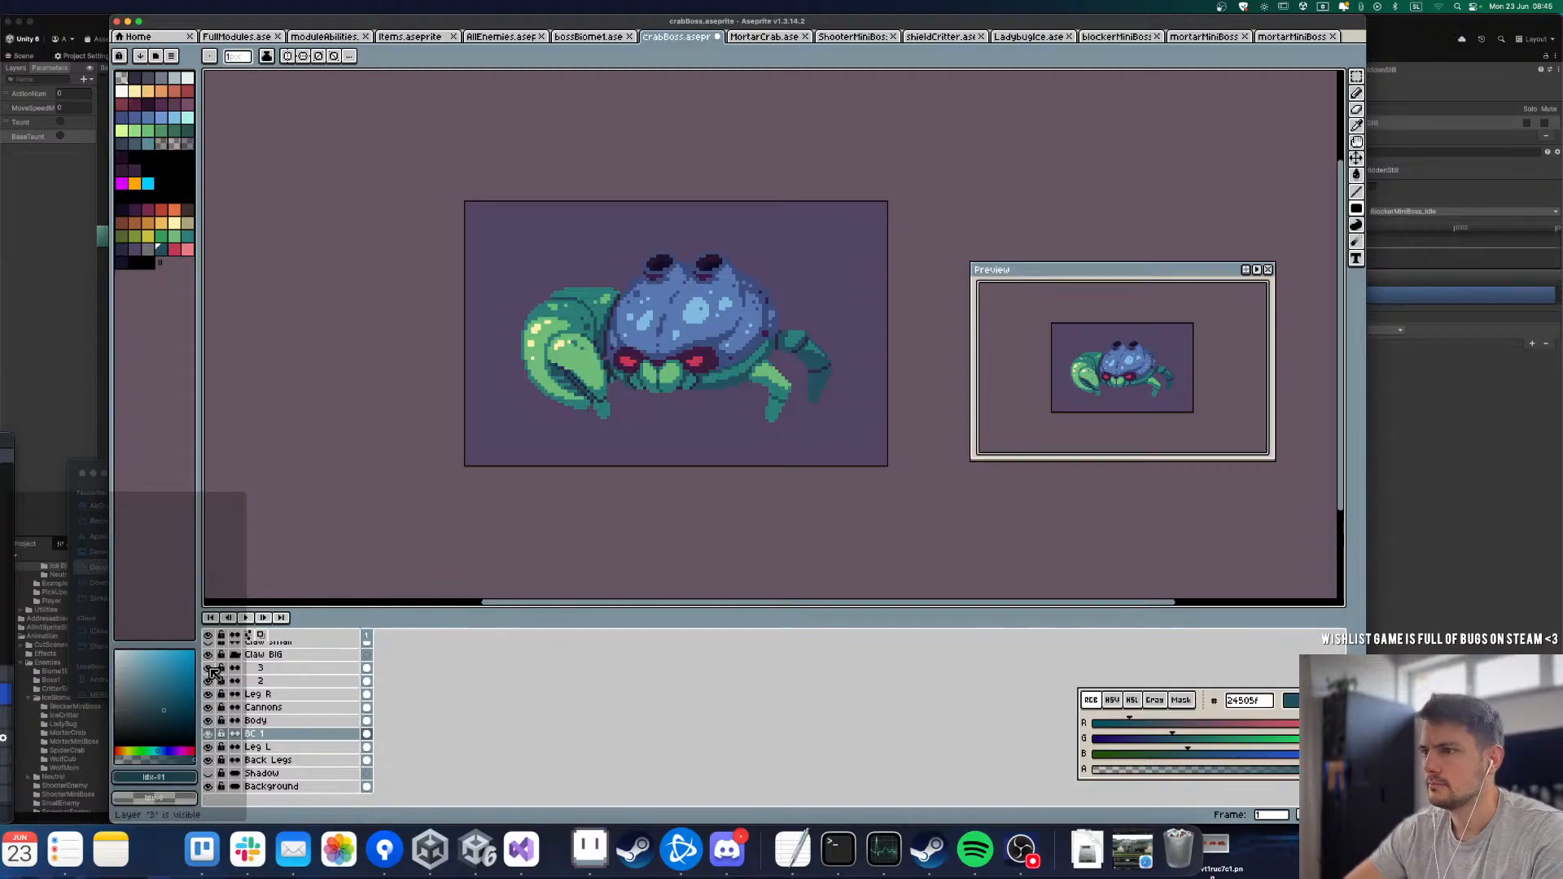
left_click(210, 669)
left_click(209, 668)
left_click(209, 669)
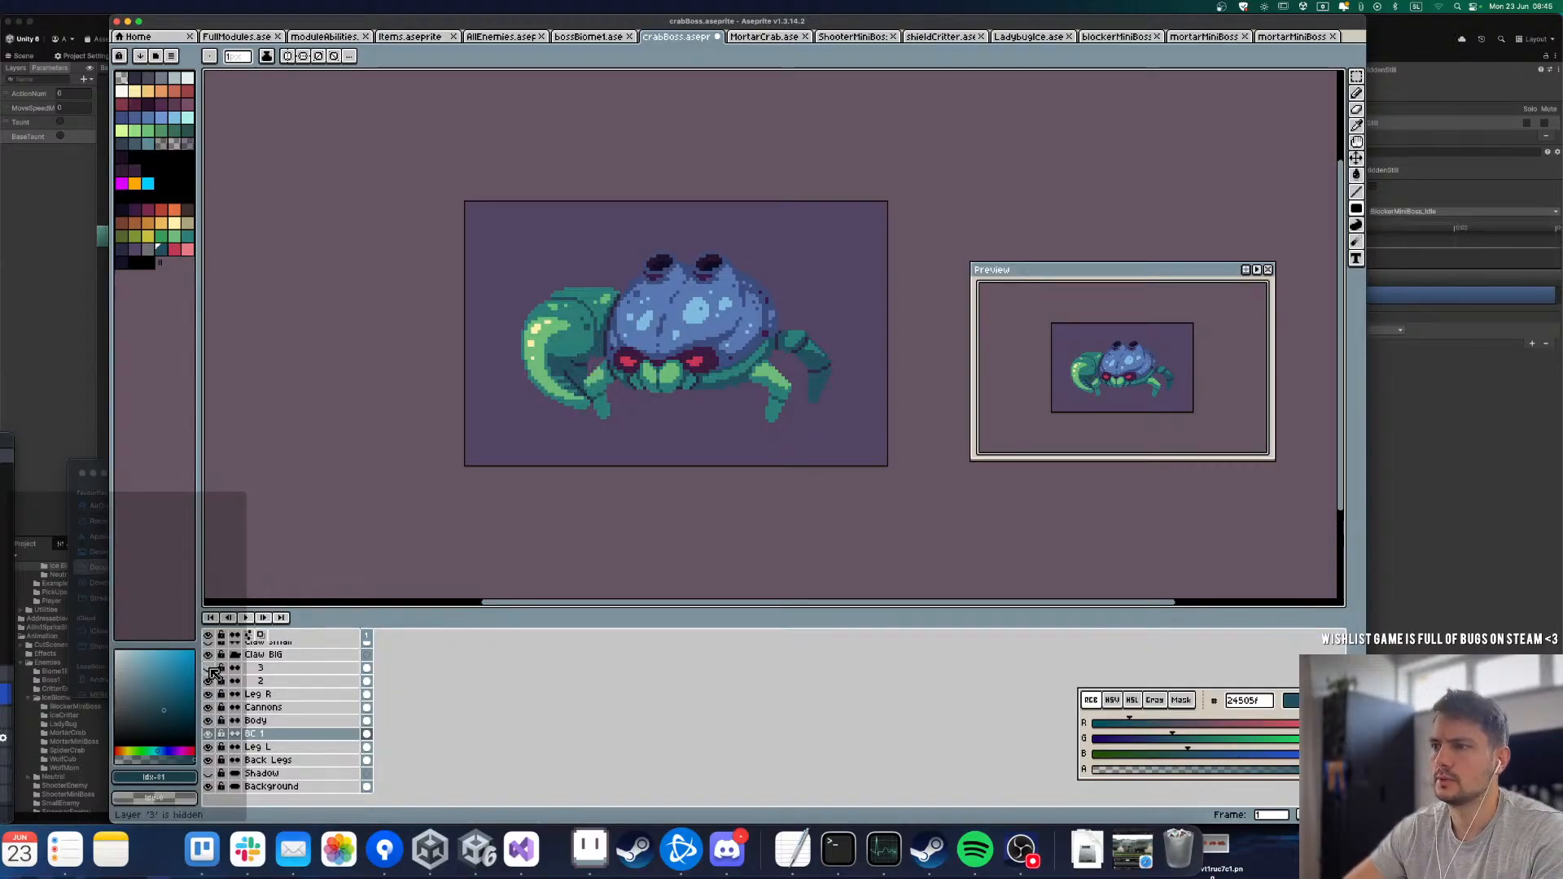
left_click(209, 668)
left_click(210, 669)
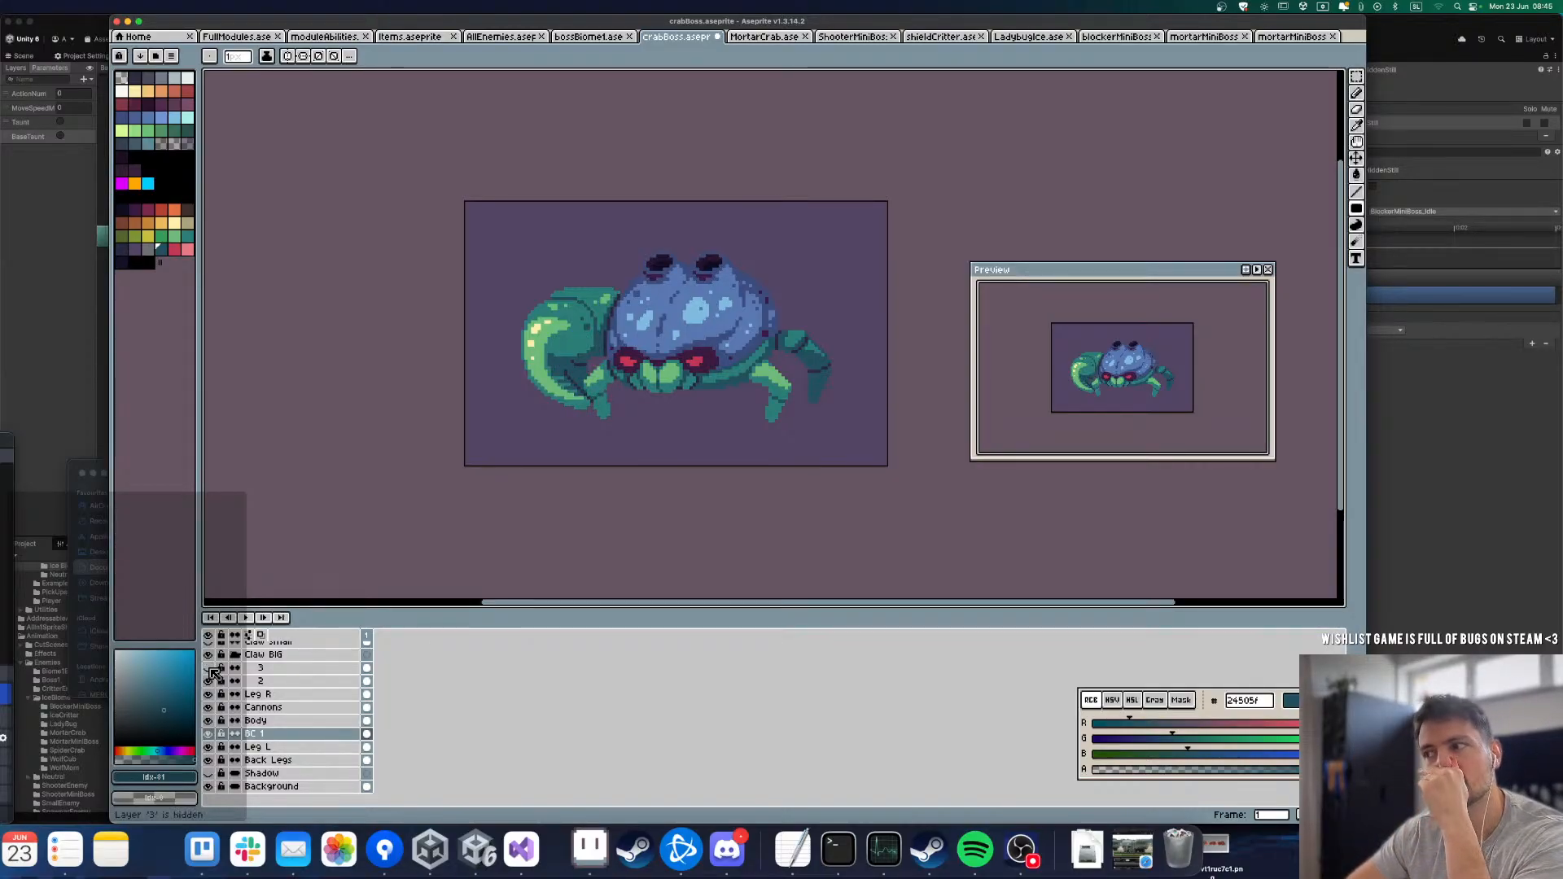
left_click(209, 669)
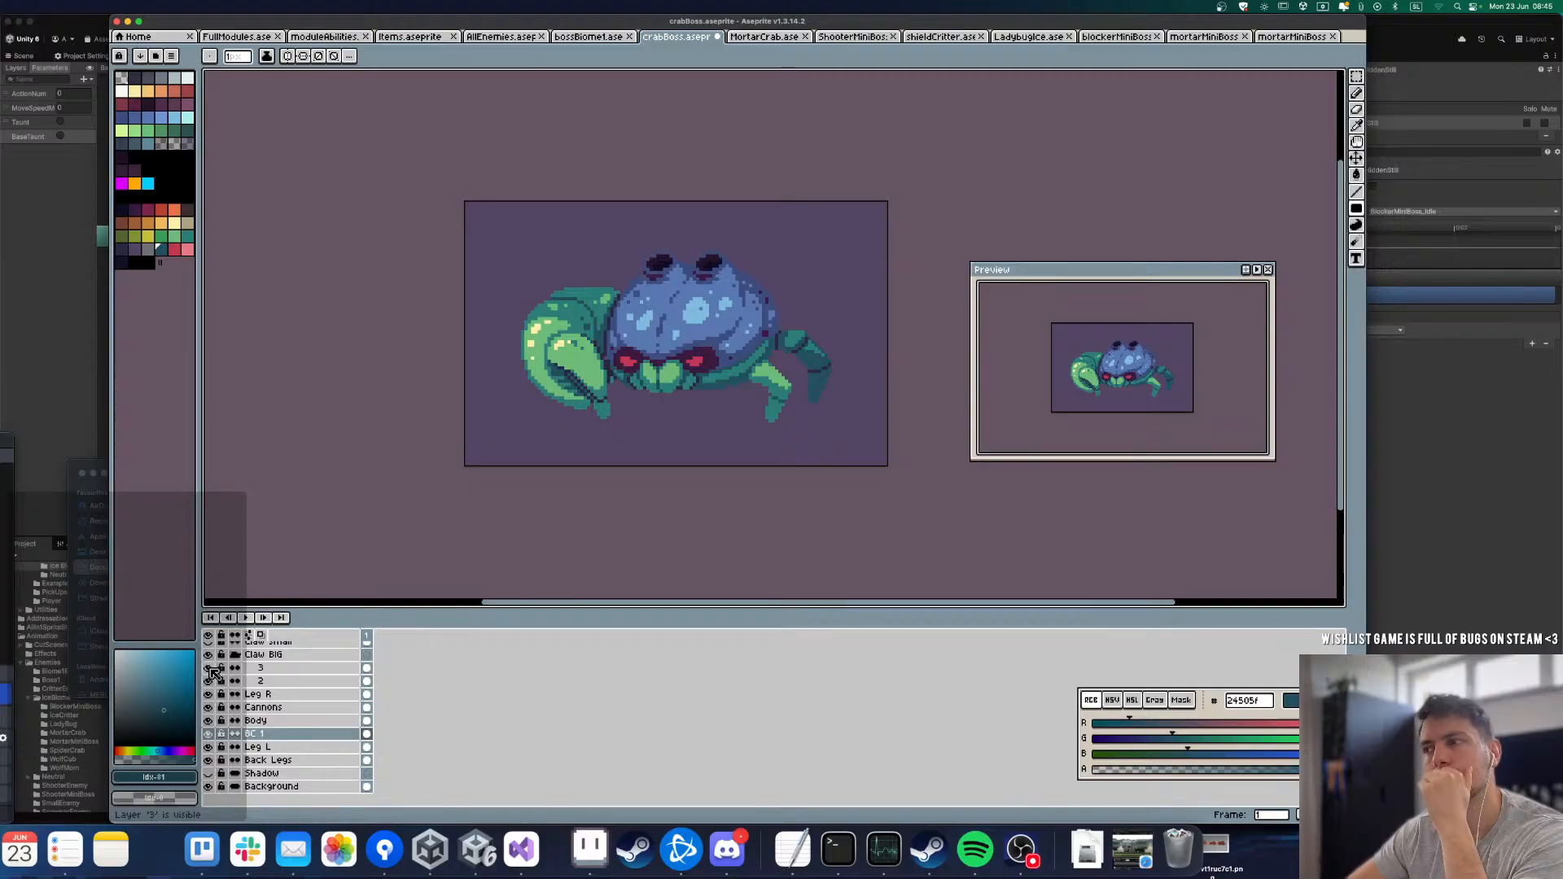
Step: Toggle the Body layer to check the parts behind it, leave it visible, and hide Leg R
left_click(209, 720)
left_click(209, 721)
left_click(209, 721)
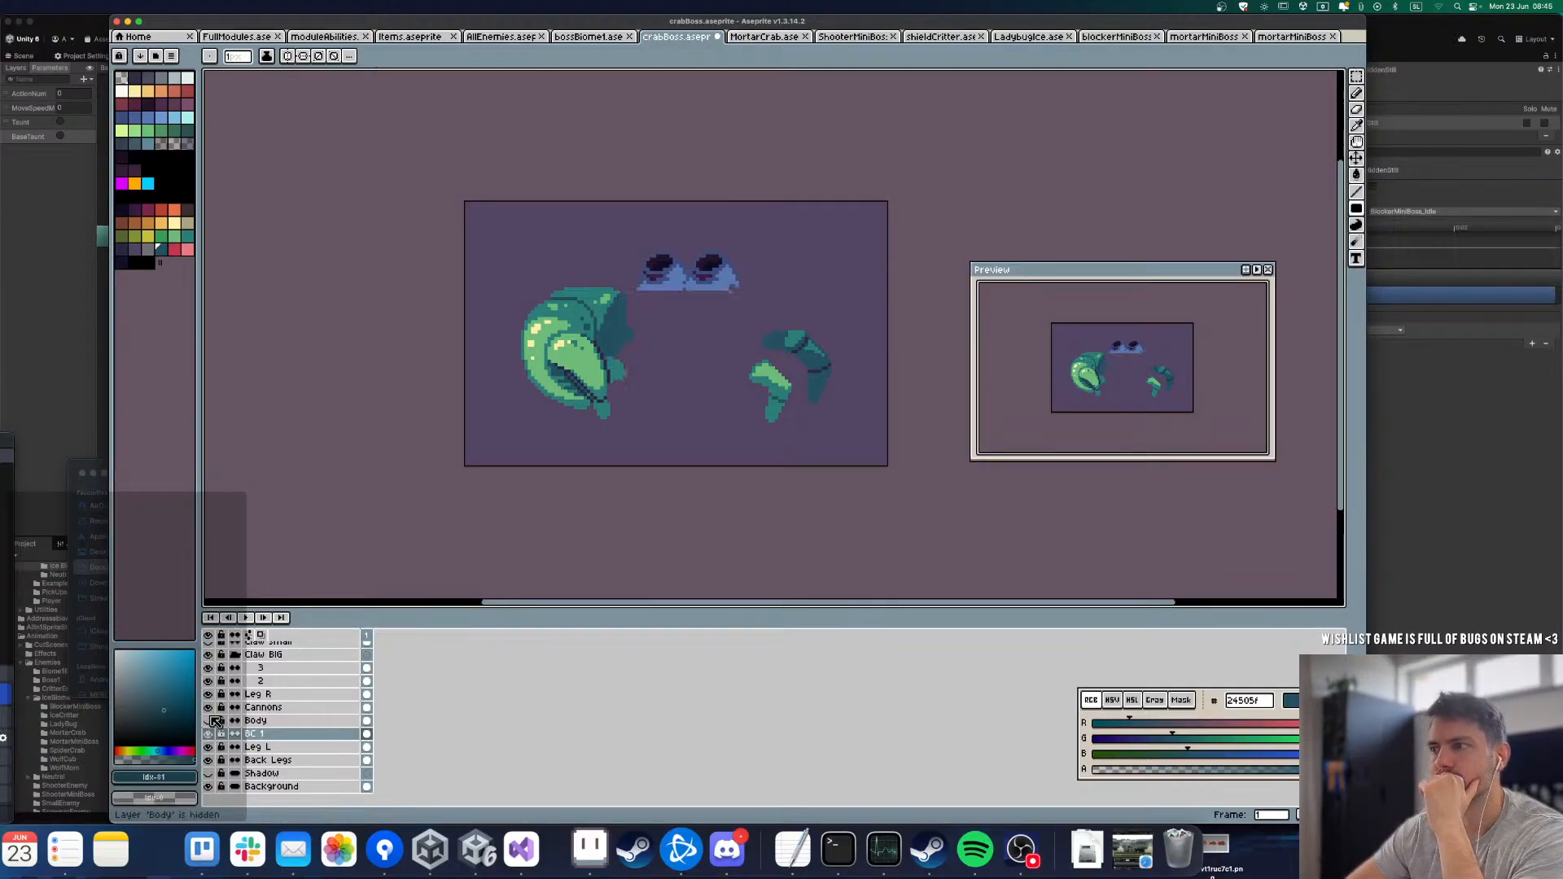
left_click(209, 720)
left_click(209, 720)
left_click(209, 720)
left_click(209, 721)
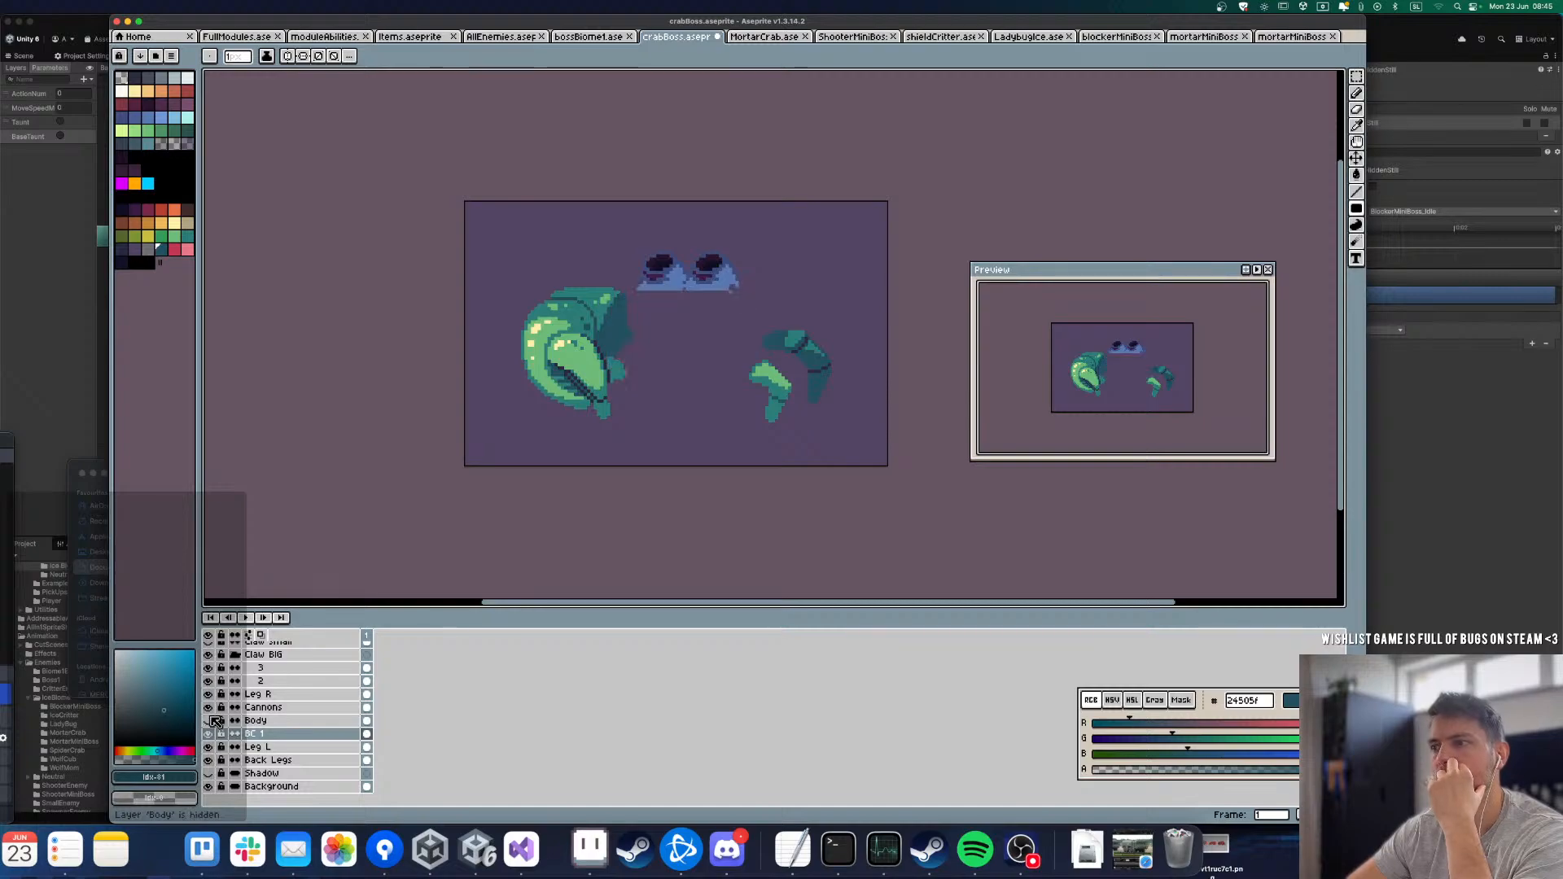
left_click(209, 721)
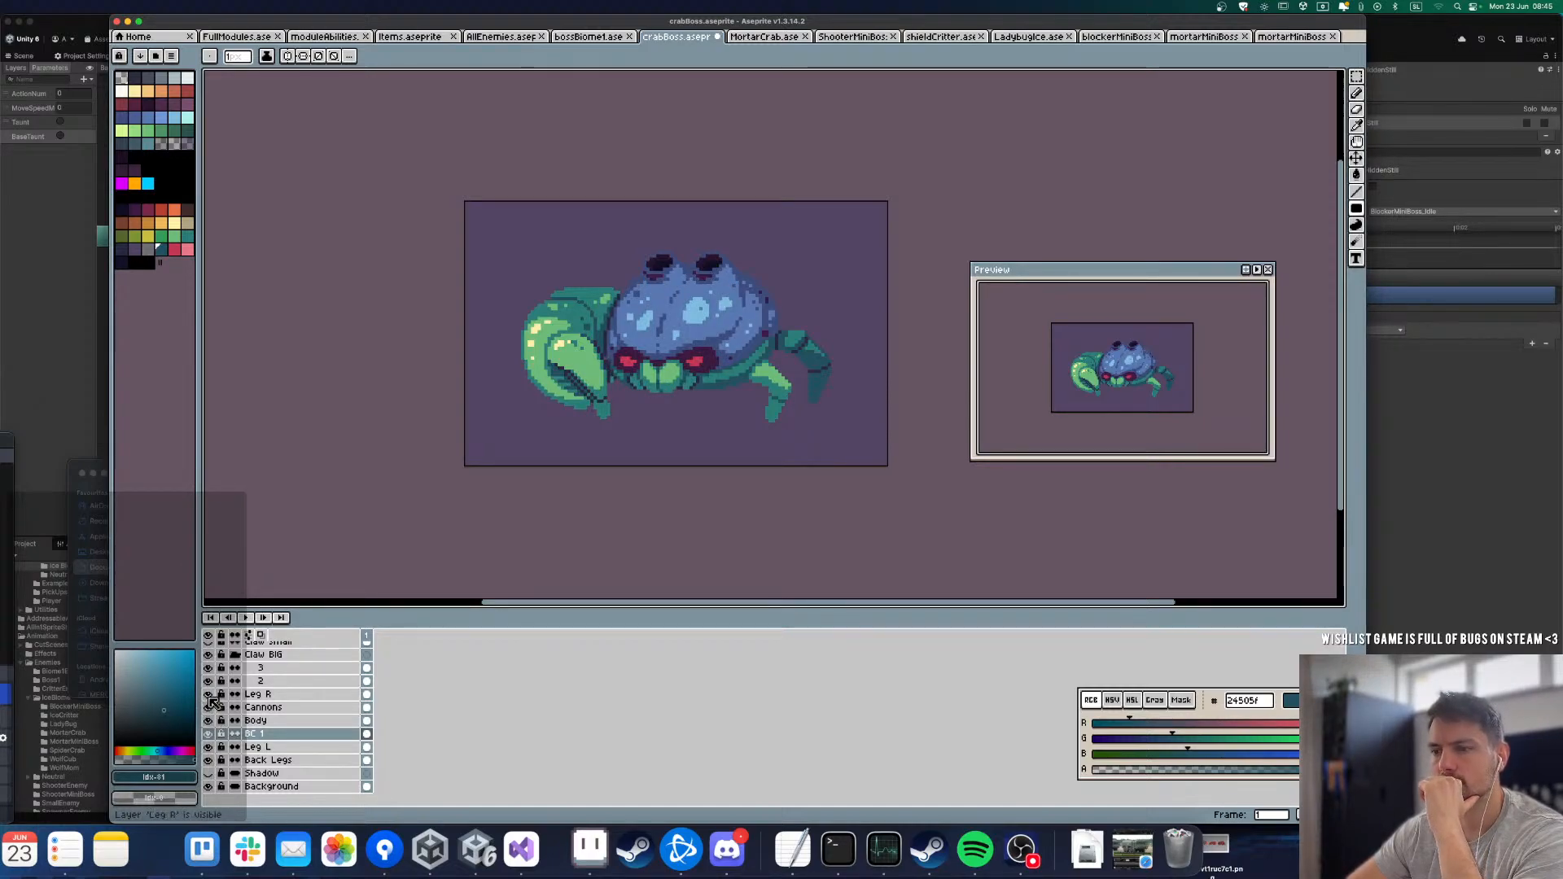
left_click(209, 693)
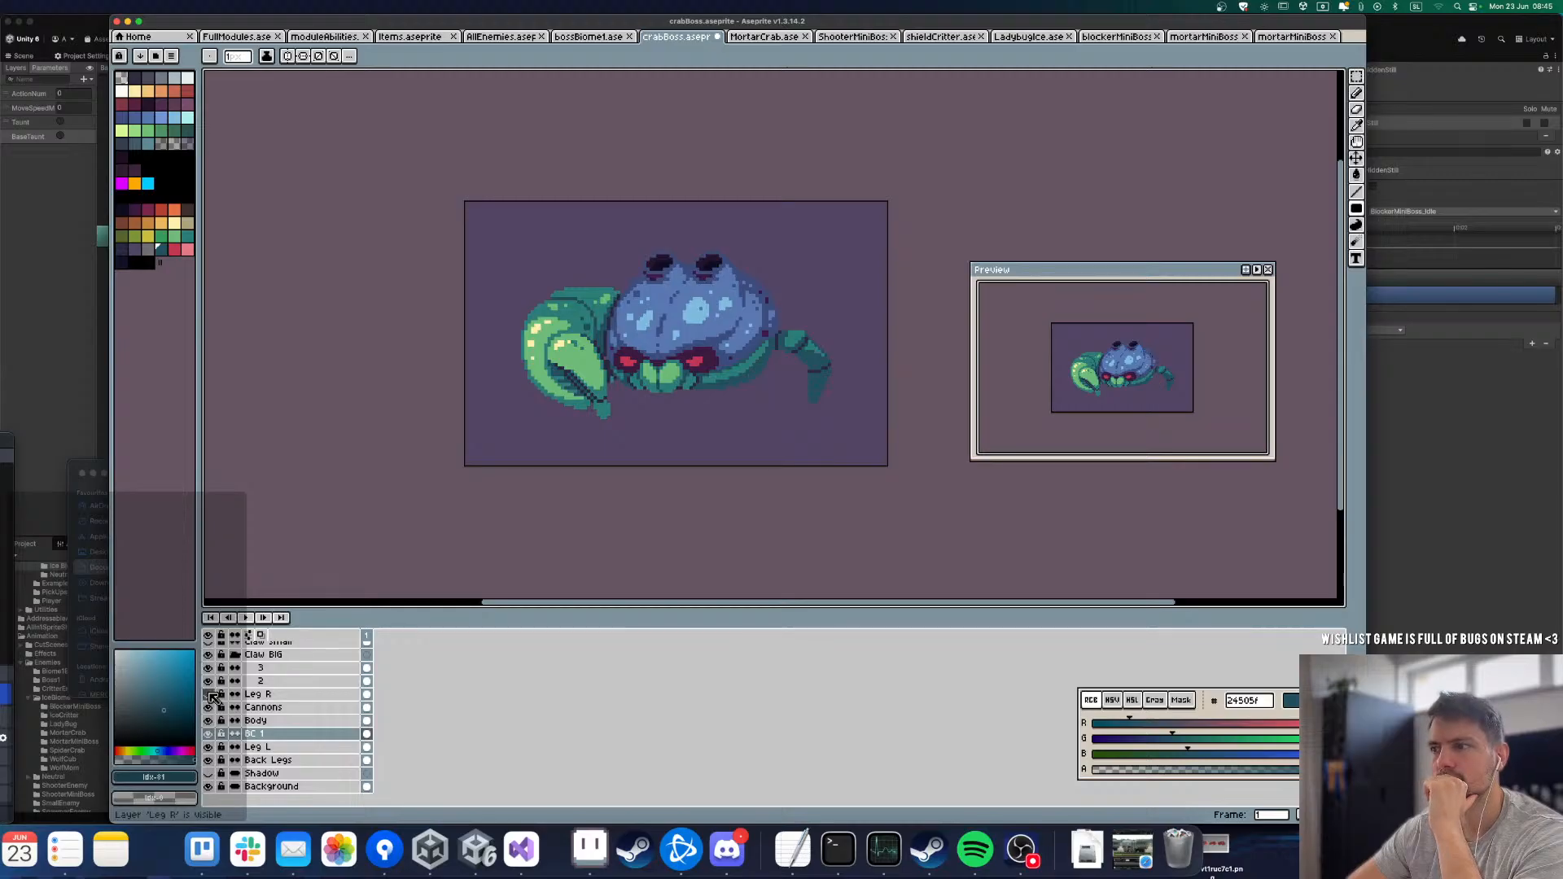
Step: Show the Leg R layer again and toggle the Claw BIG group, leaving it hidden
left_click(209, 694)
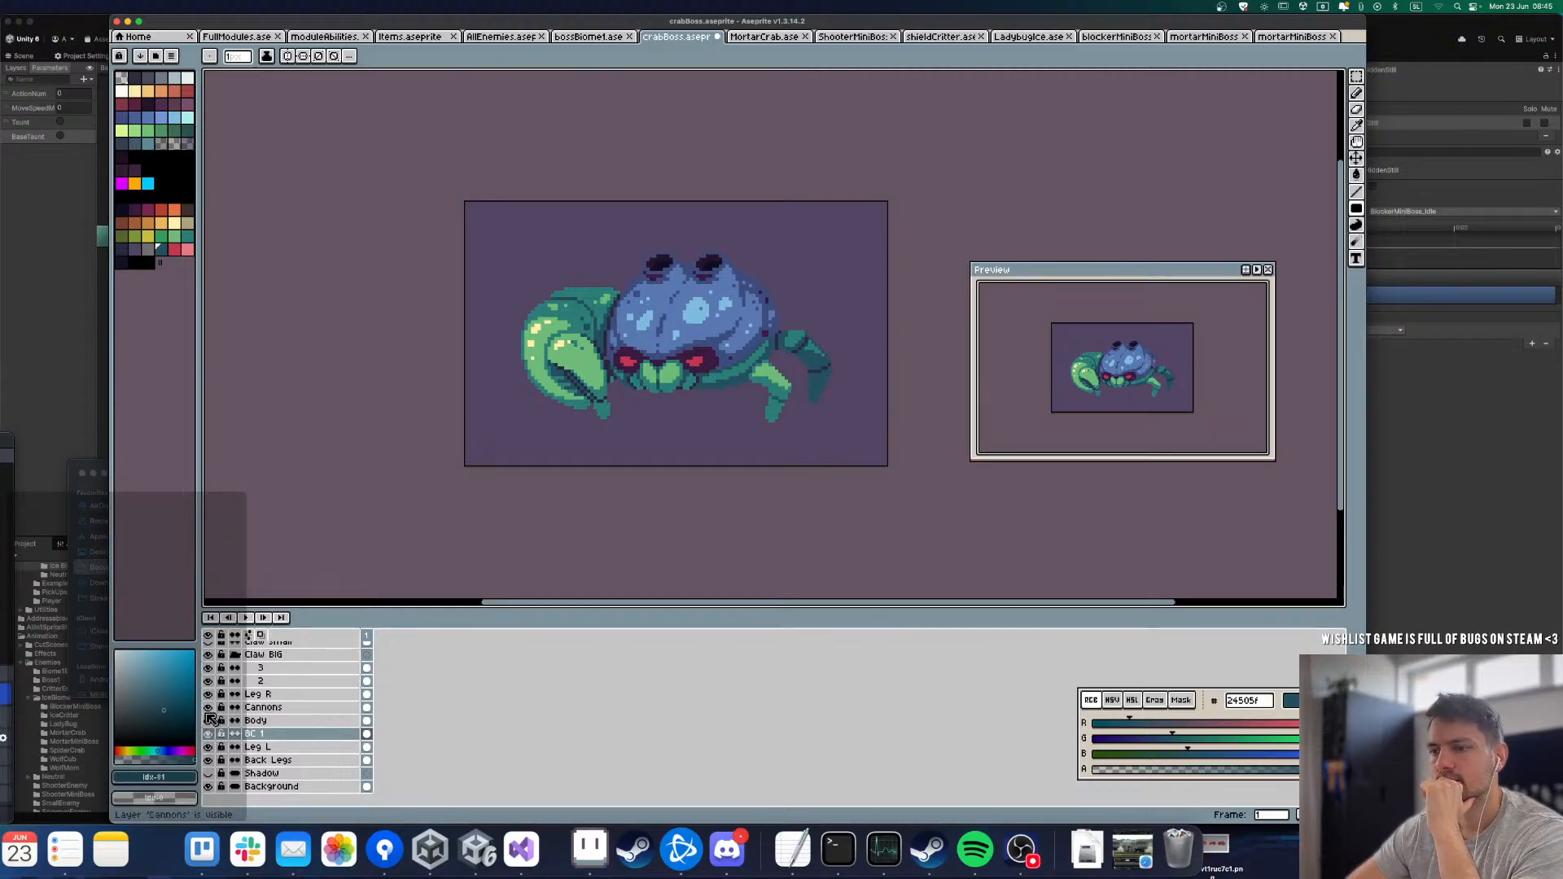
left_click(208, 654)
left_click(210, 657)
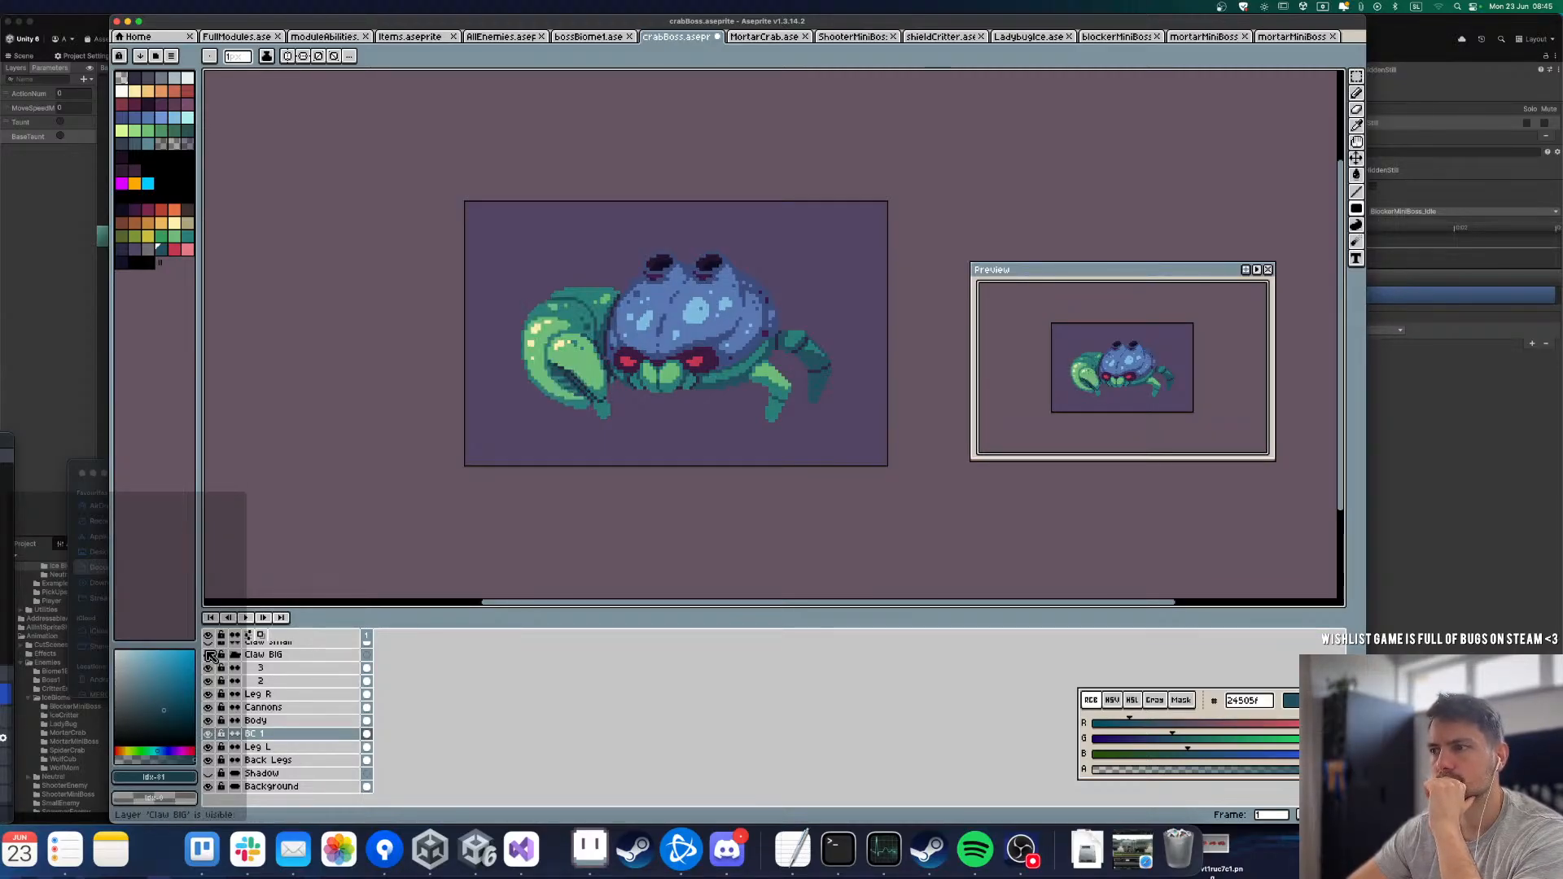
left_click(209, 656)
scroll(615, 364, "up", 4)
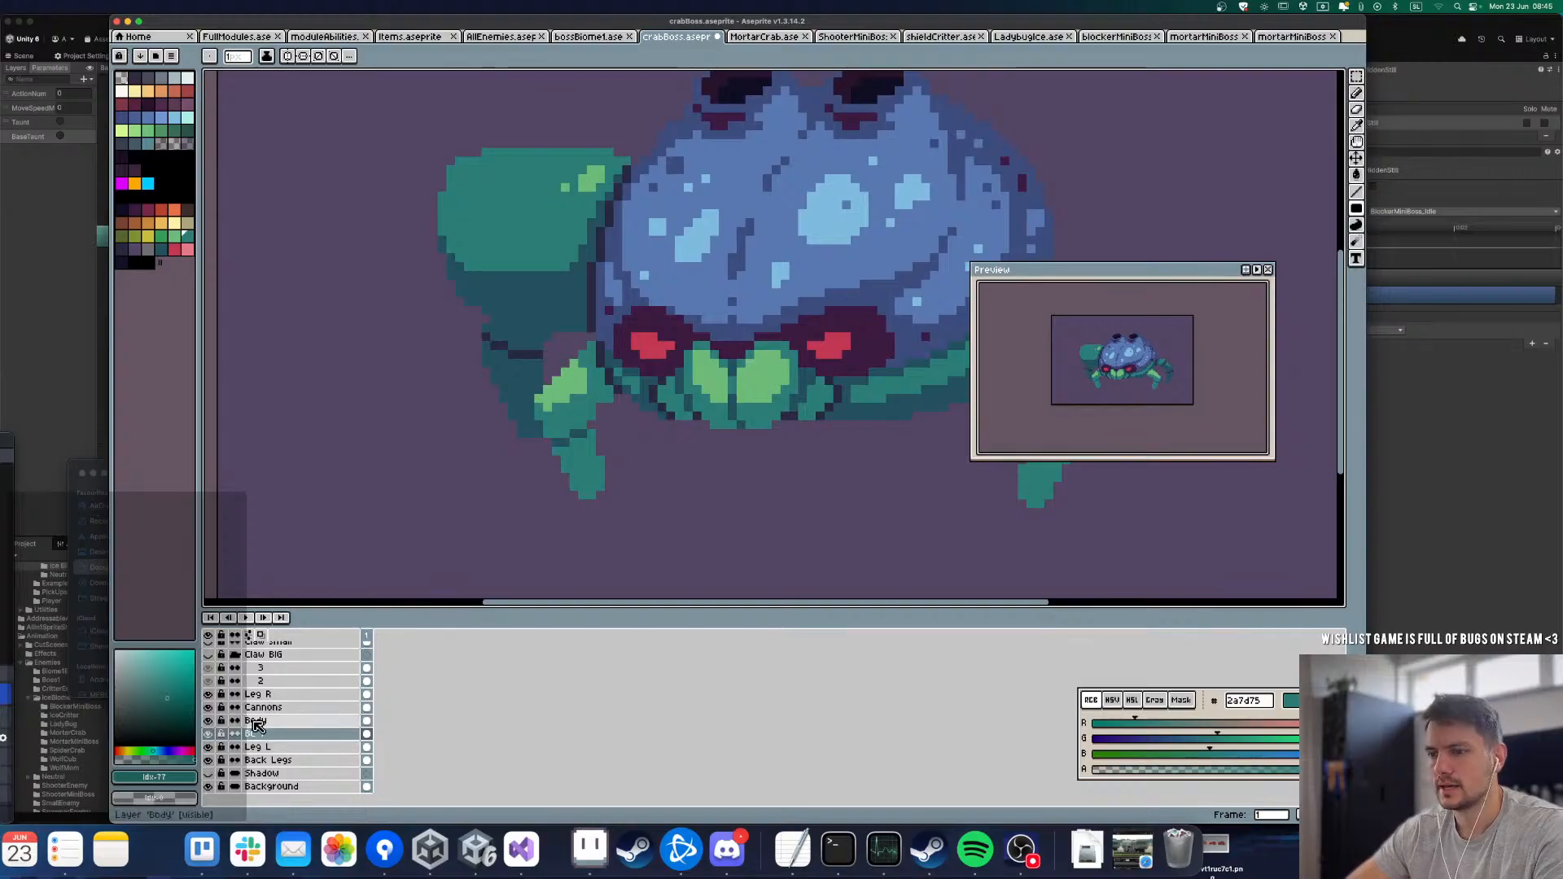
Step: On layer Leg L, fill the light green highlight of the upper segment with teal 2a7d75
left_click(259, 748)
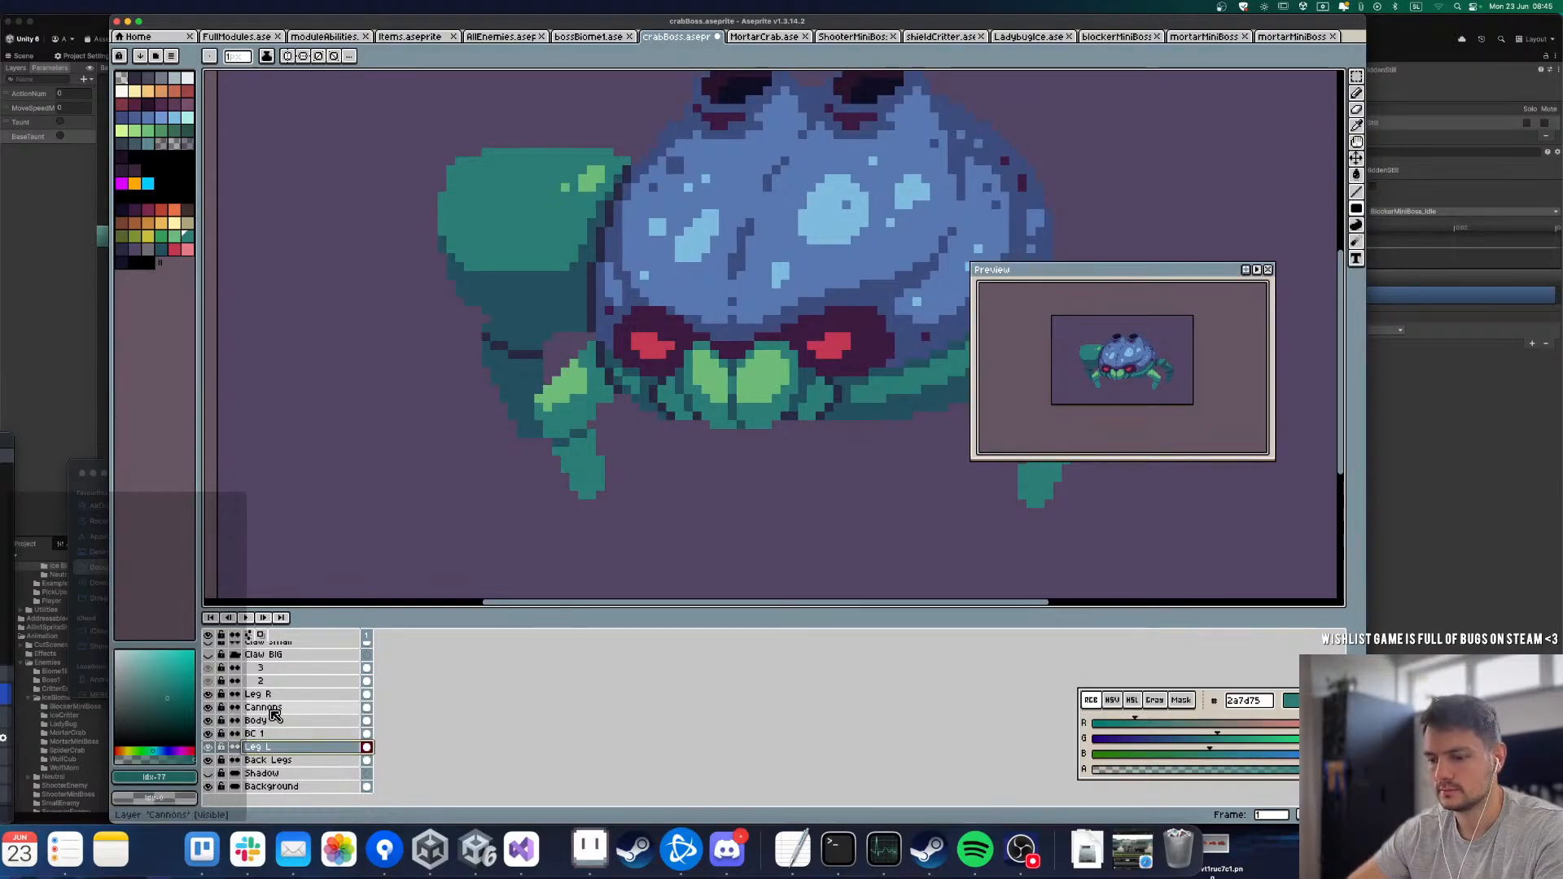
key("g")
left_click(575, 383)
scroll(575, 383, "down", 3)
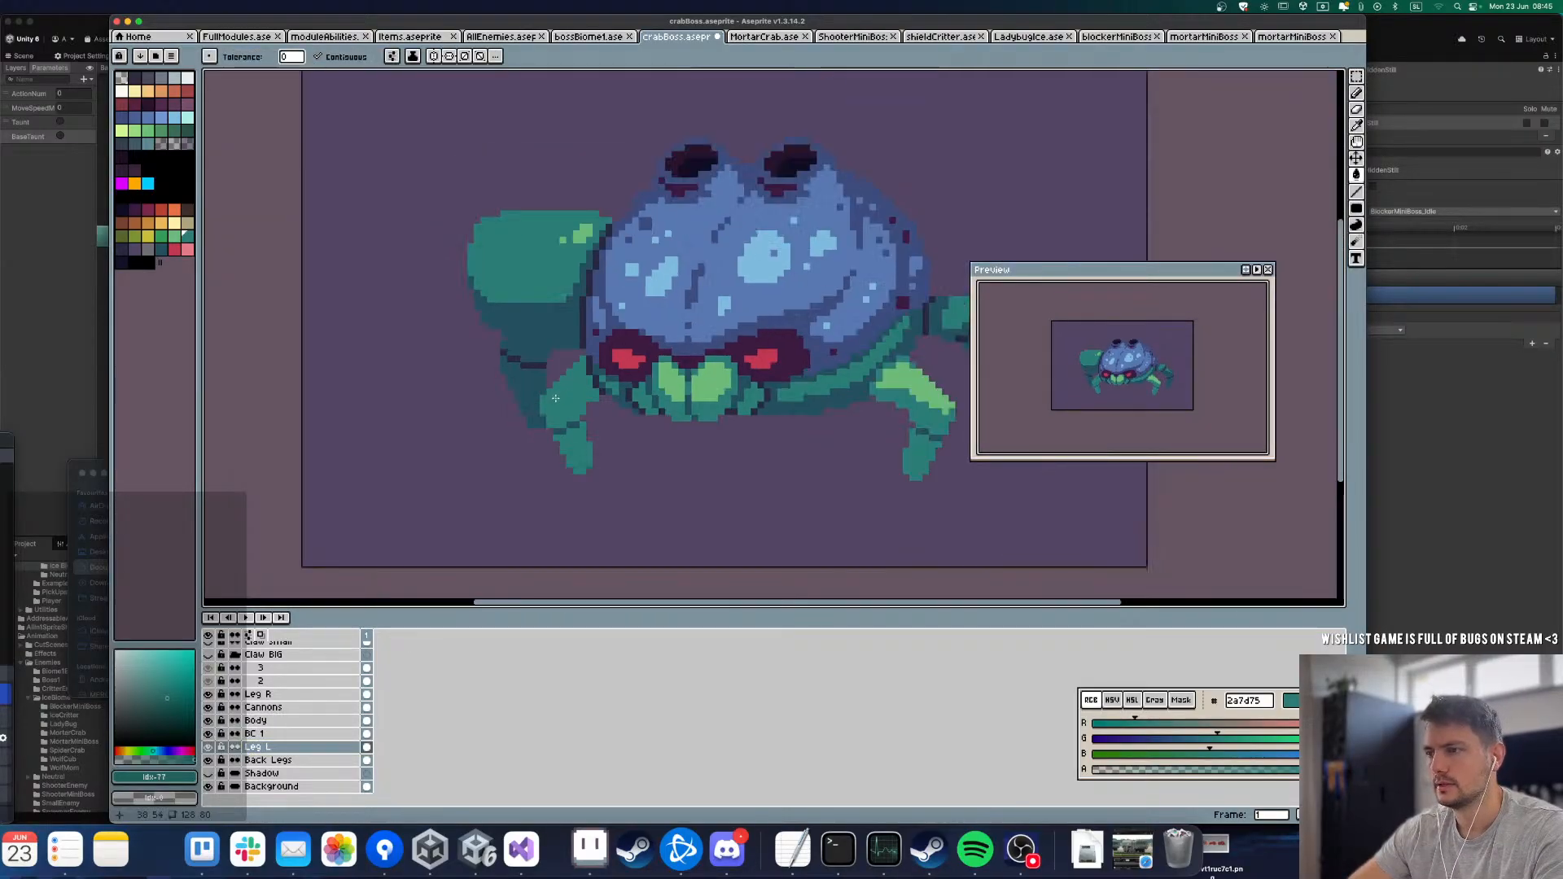
Step: Try filling the whole upper segment of Leg L with dark teal 24505f, and undo the fill
scroll(570, 411, "up", 3)
left_click(571, 417, "alt")
left_click(570, 417)
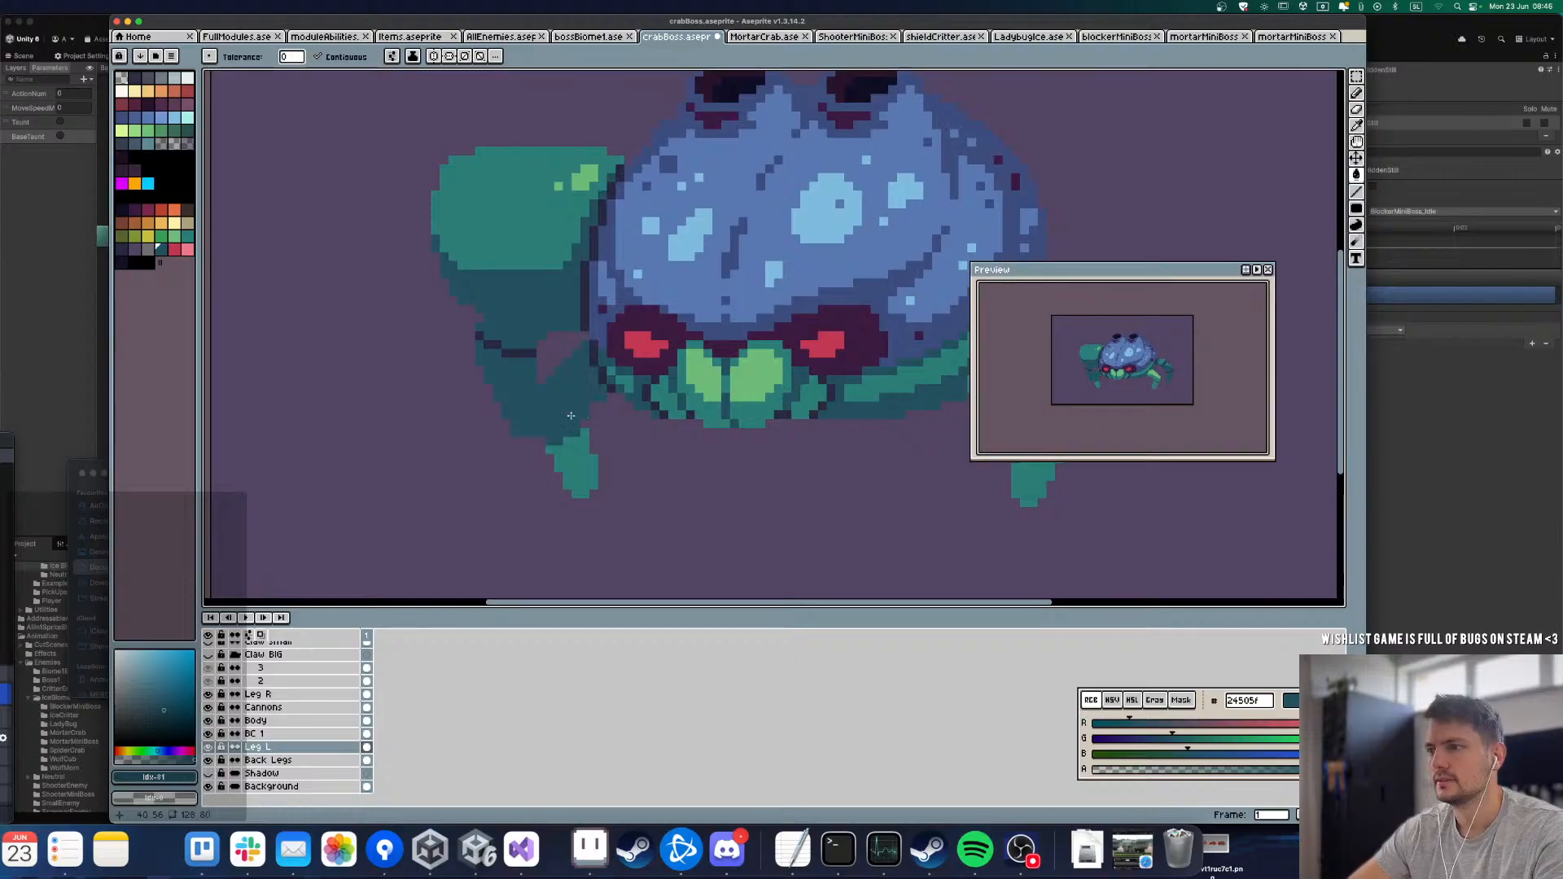
scroll(585, 469, "down", 3)
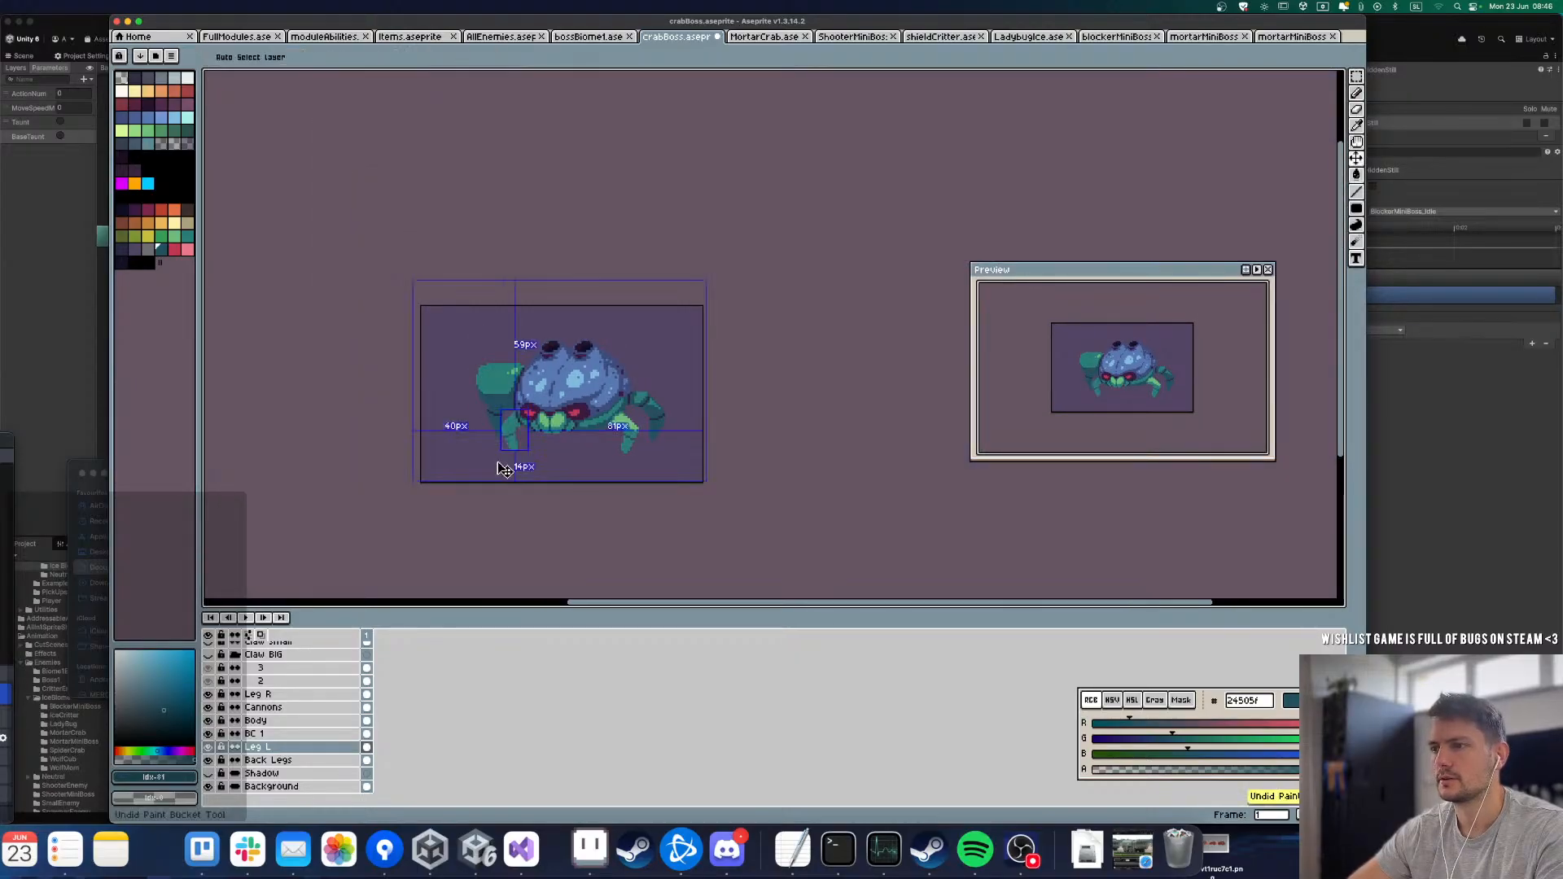
Step: Draw a joint line across Leg L's upper segment in dark teal 24505f and fill the part next to the body with it
scroll(538, 444, "up", 5)
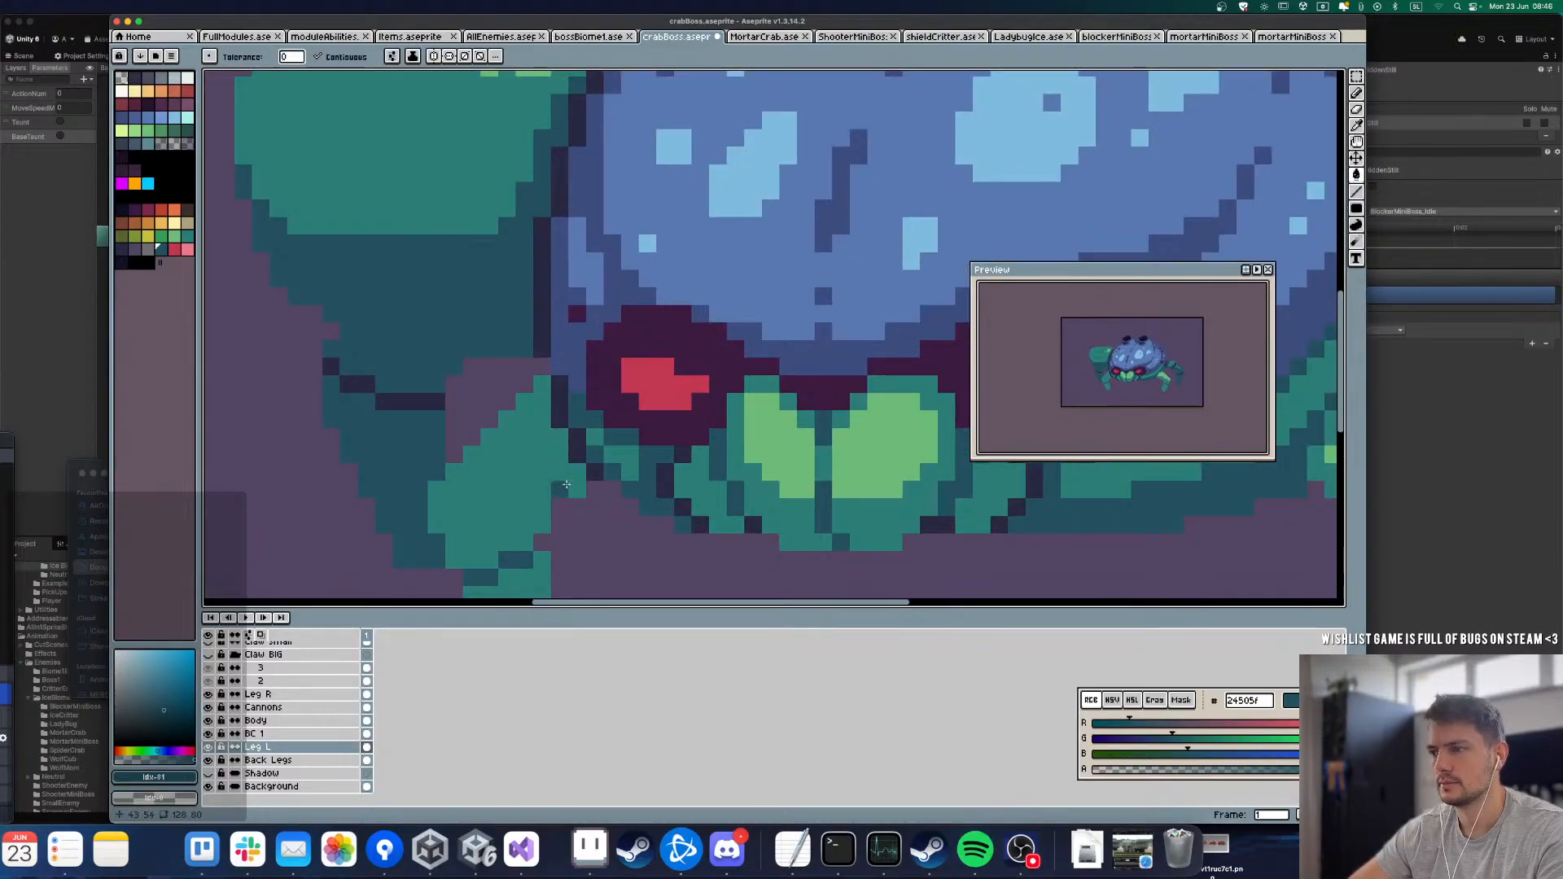
key("b")
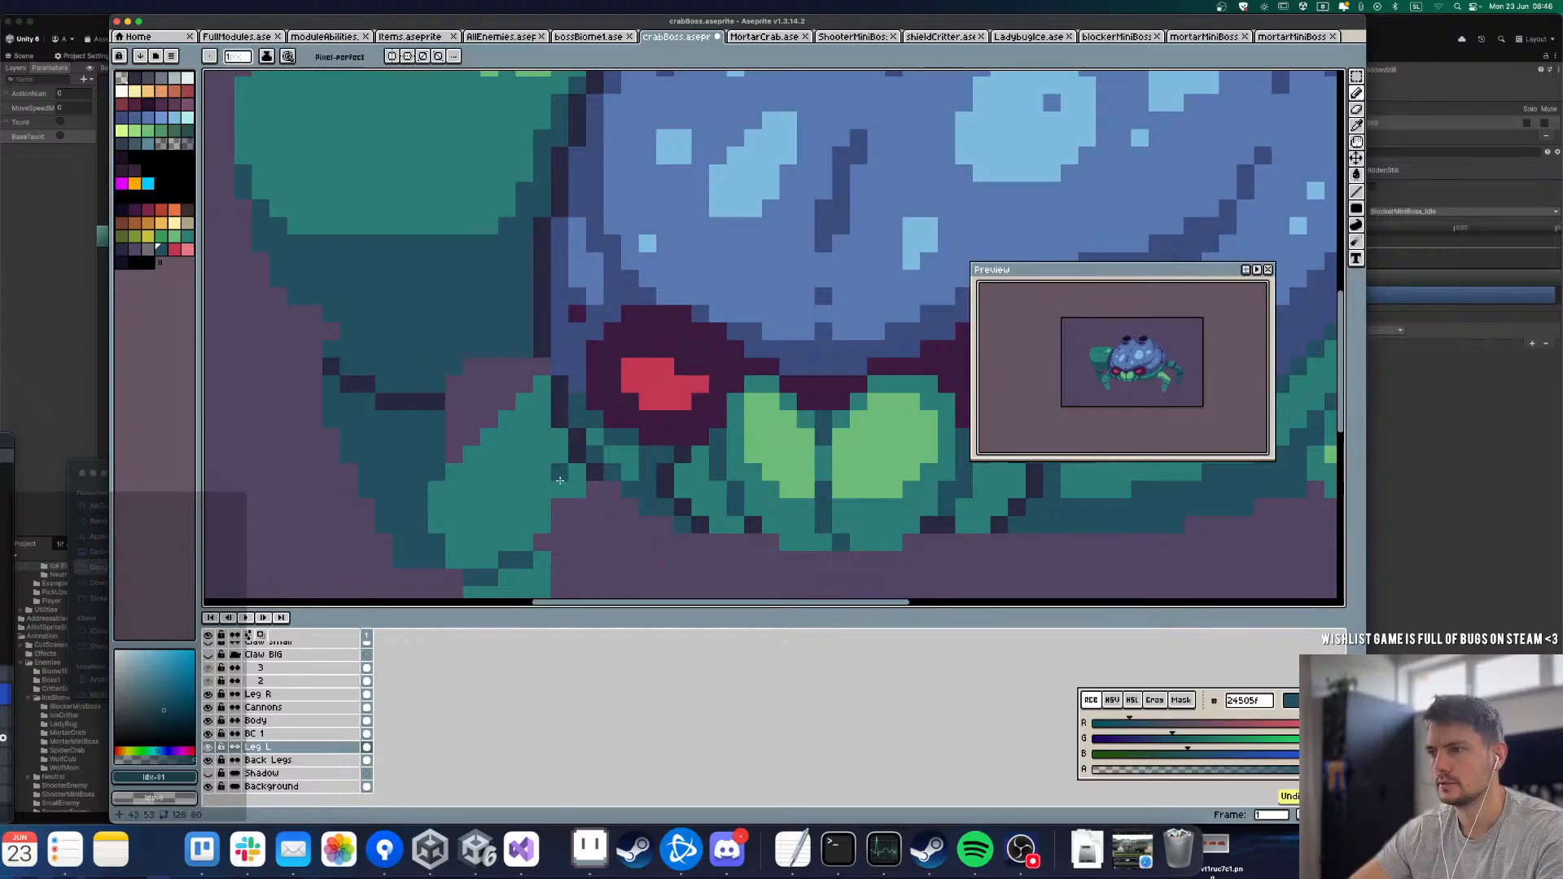
left_click(507, 440)
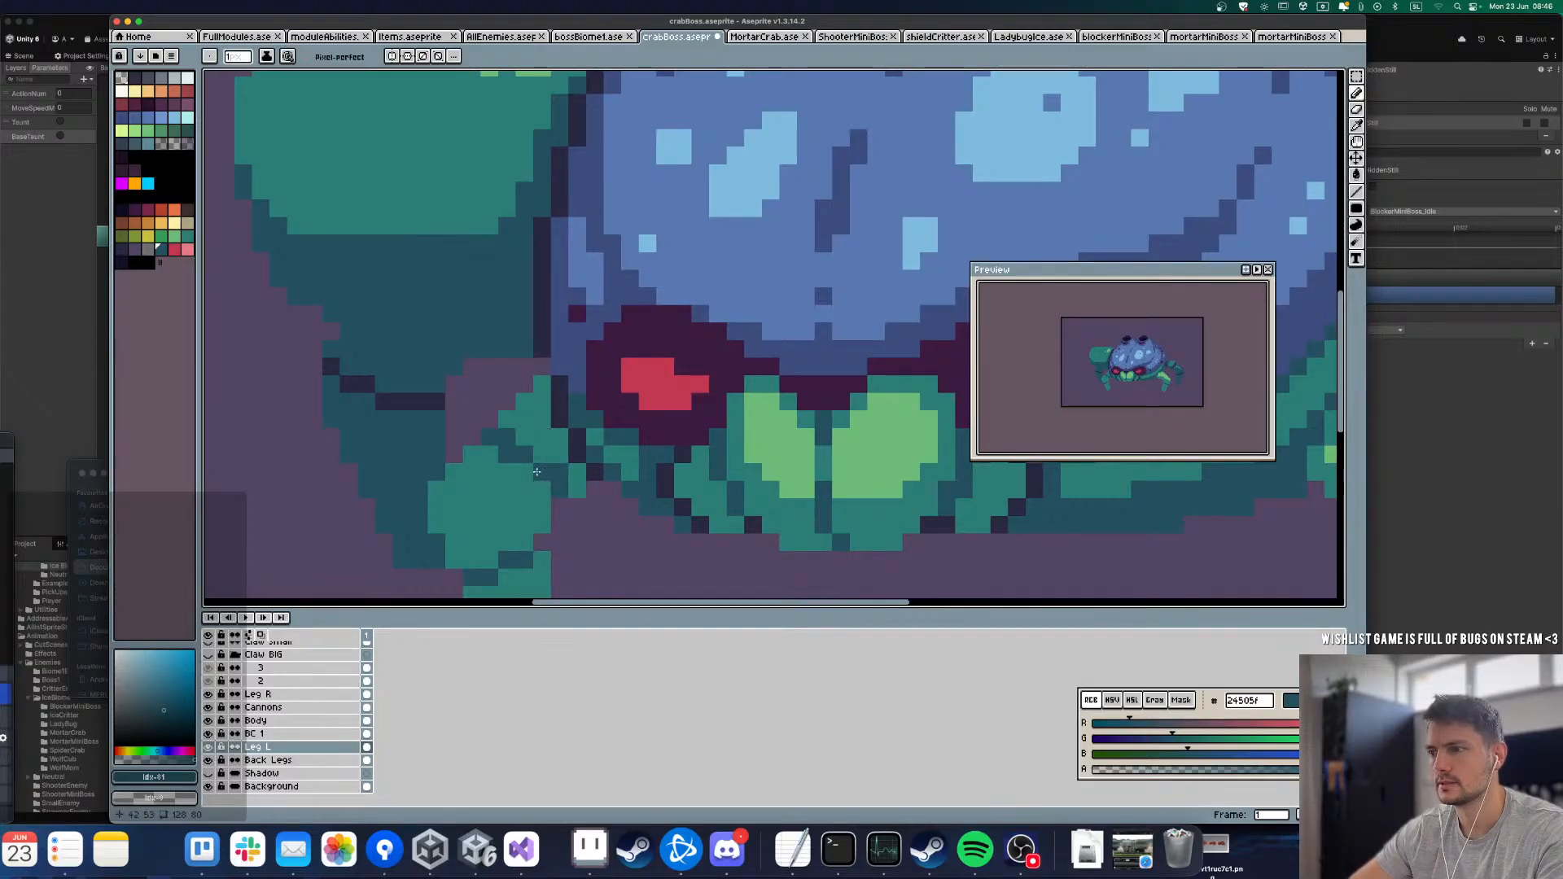
mouse_move(565, 464)
left_mouse_down()
mouse_move(542, 444)
mouse_move(540, 387)
mouse_move(526, 418)
left_mouse_up()
scroll(506, 418, "down", 4)
scroll(529, 464, "up", 5)
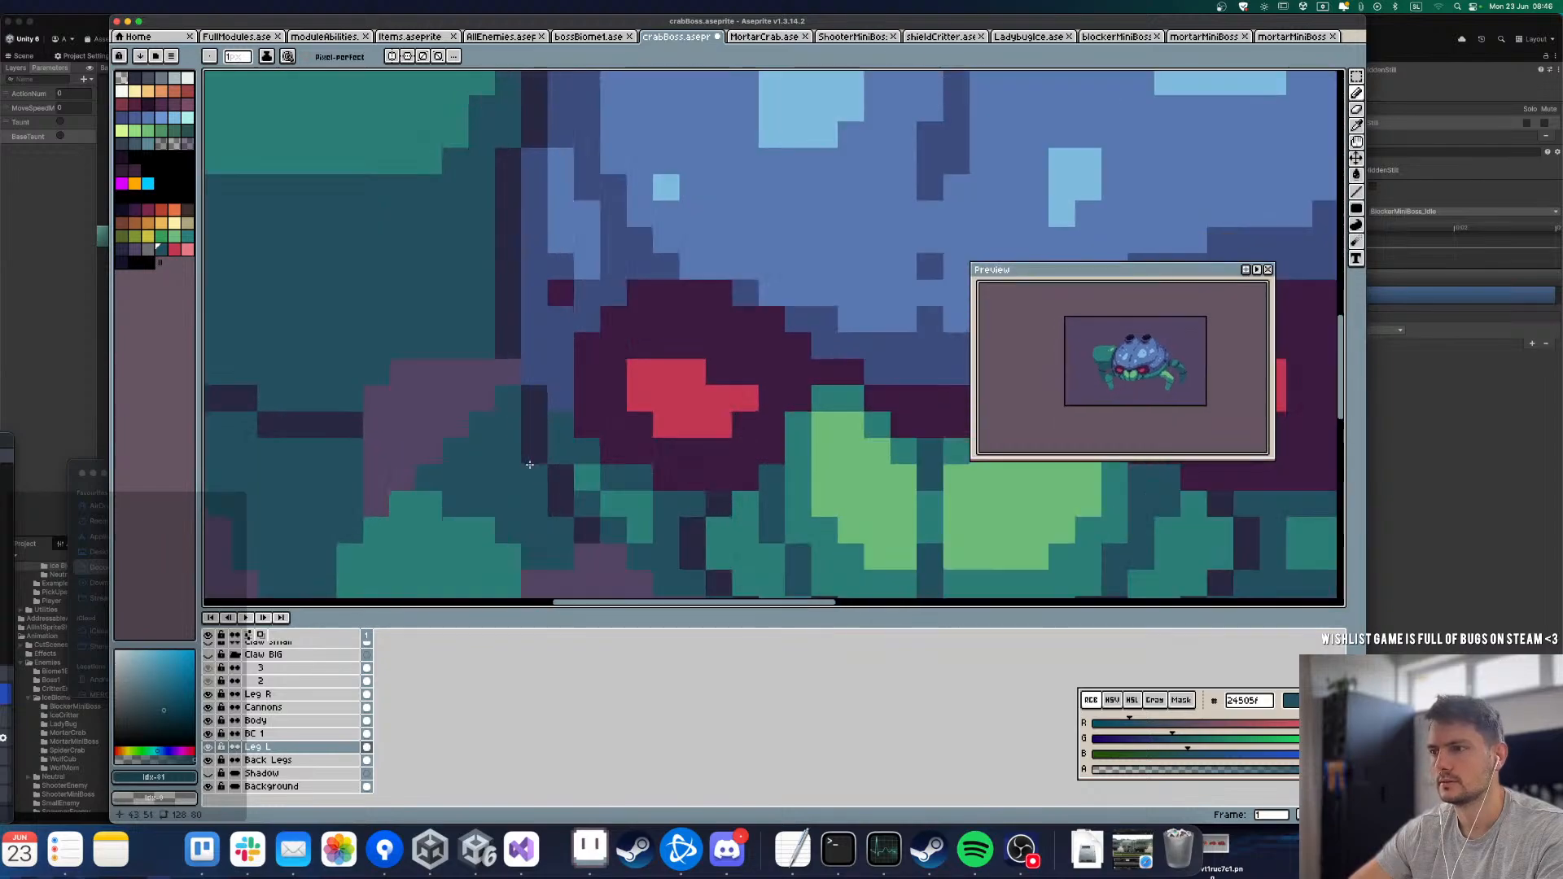
key("g")
scroll(564, 457, "down", 3)
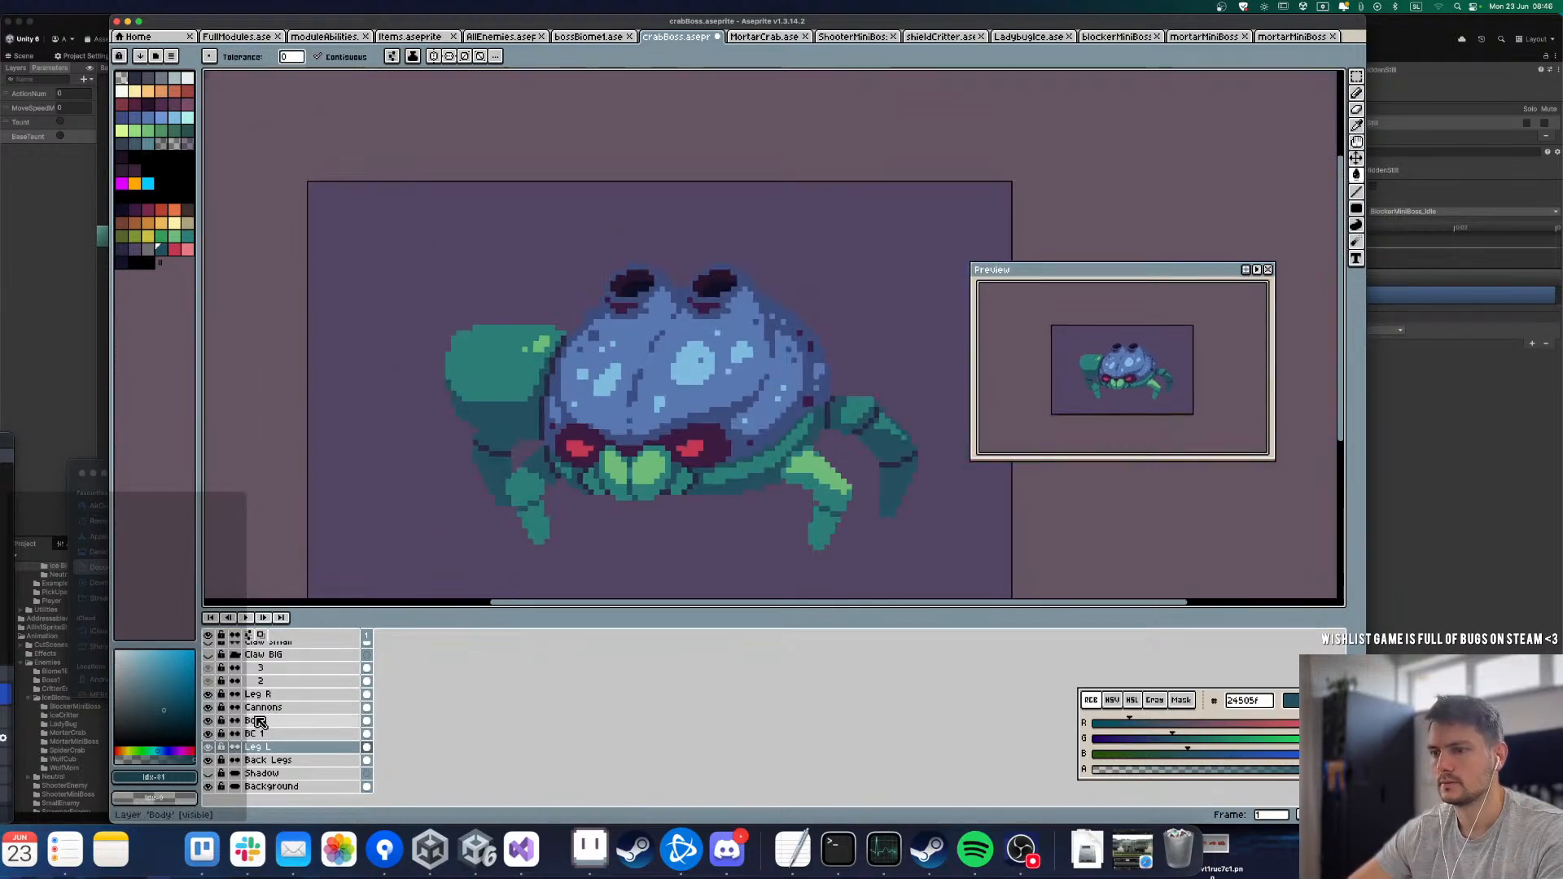
Step: Toggle the Body layer, leaving it visible, and show the Claw BIG group to check Leg L's shading
left_click(213, 720)
left_click(213, 721)
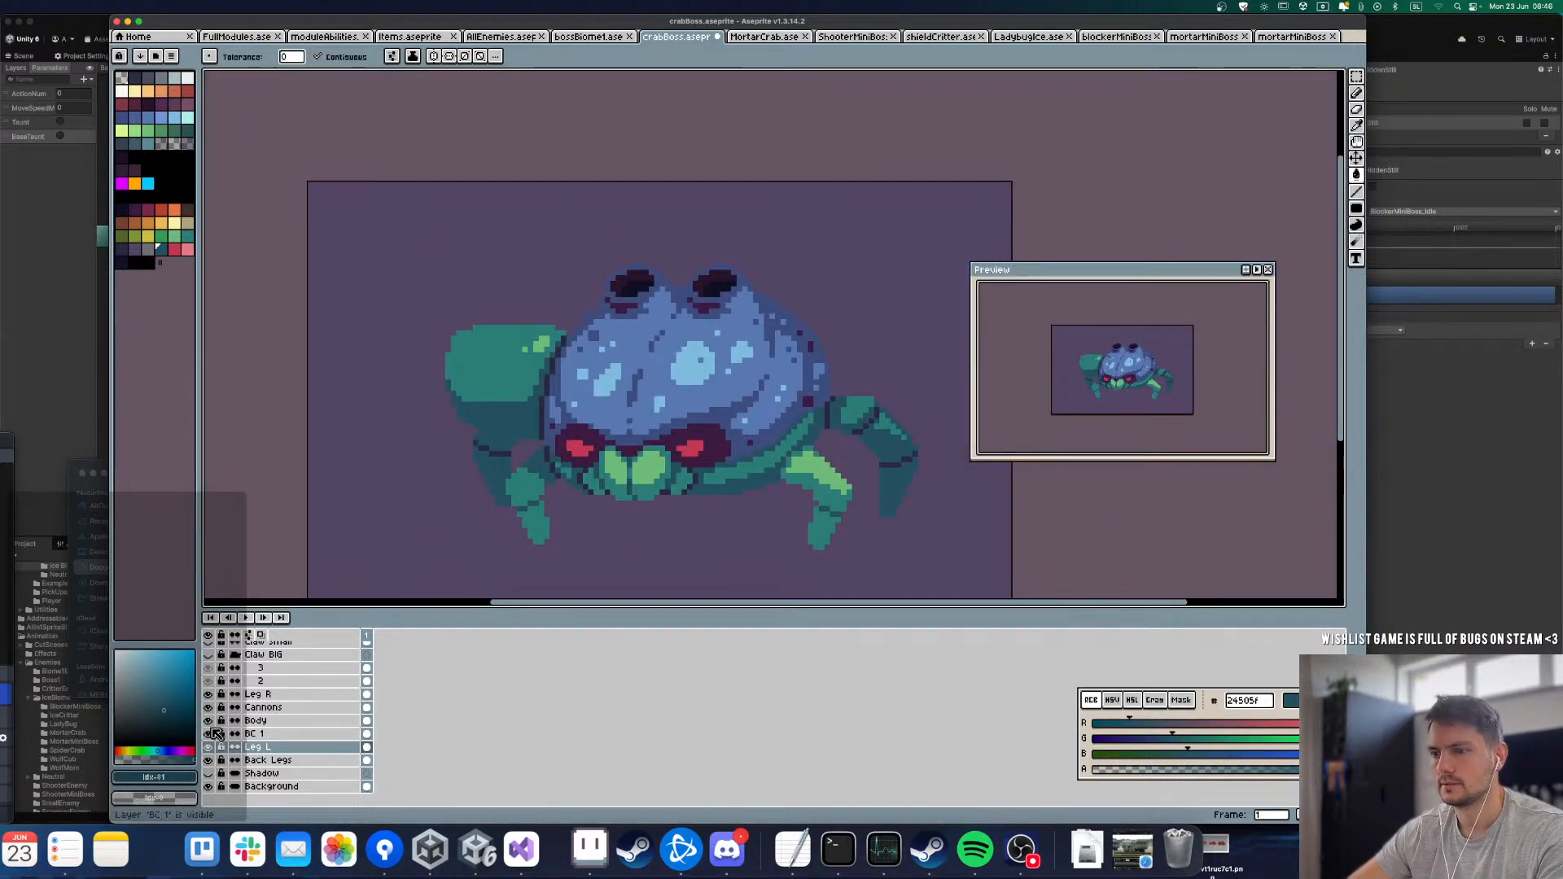
left_click(208, 655)
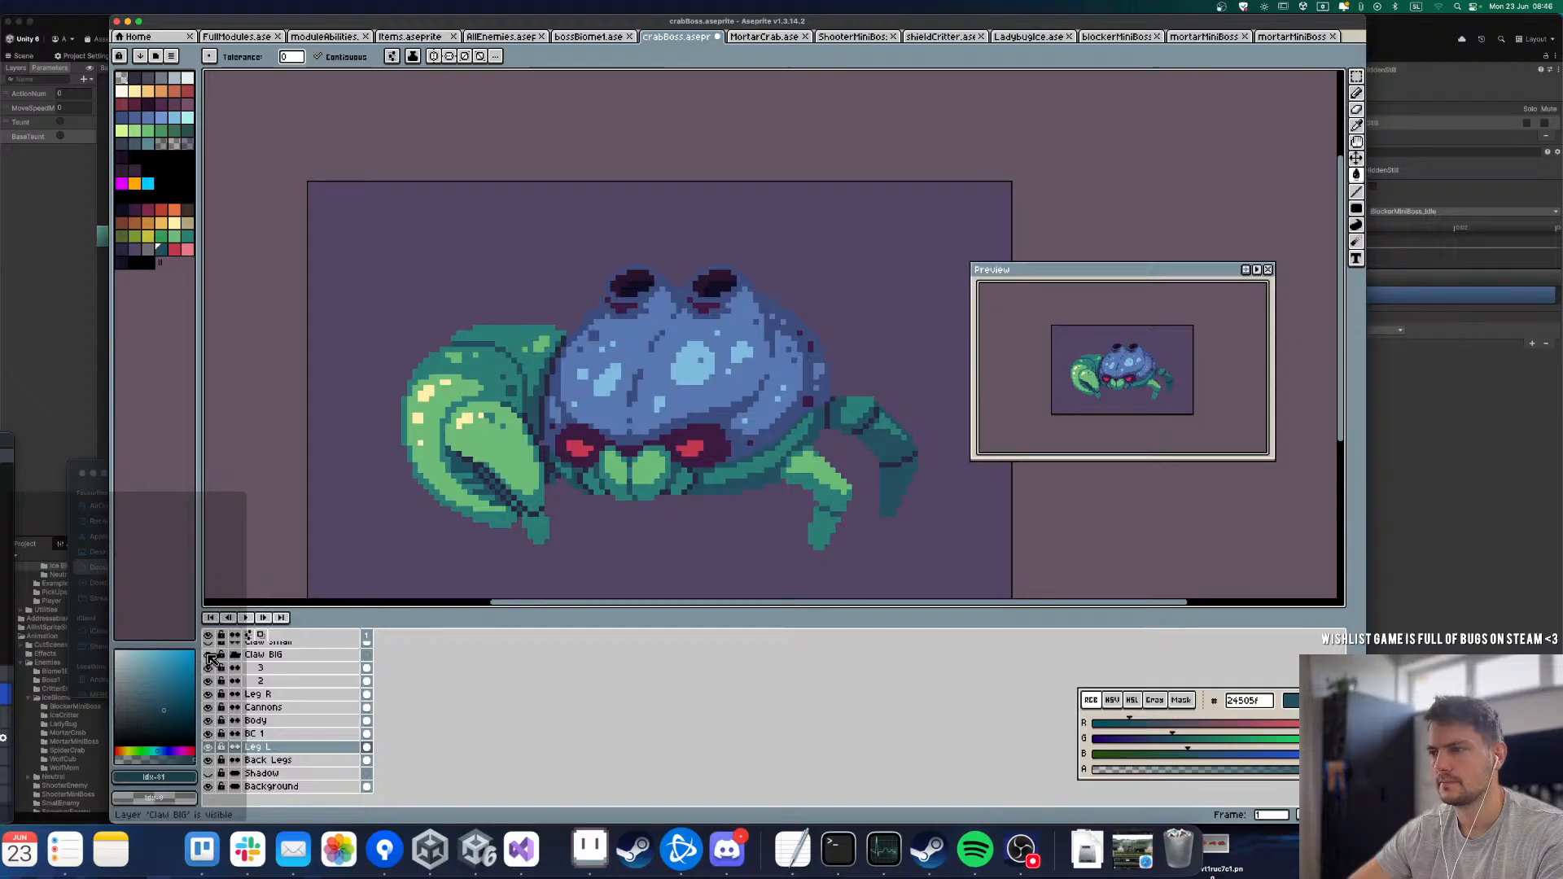
scroll(598, 407, "down", 5)
scroll(600, 410, "up", 4)
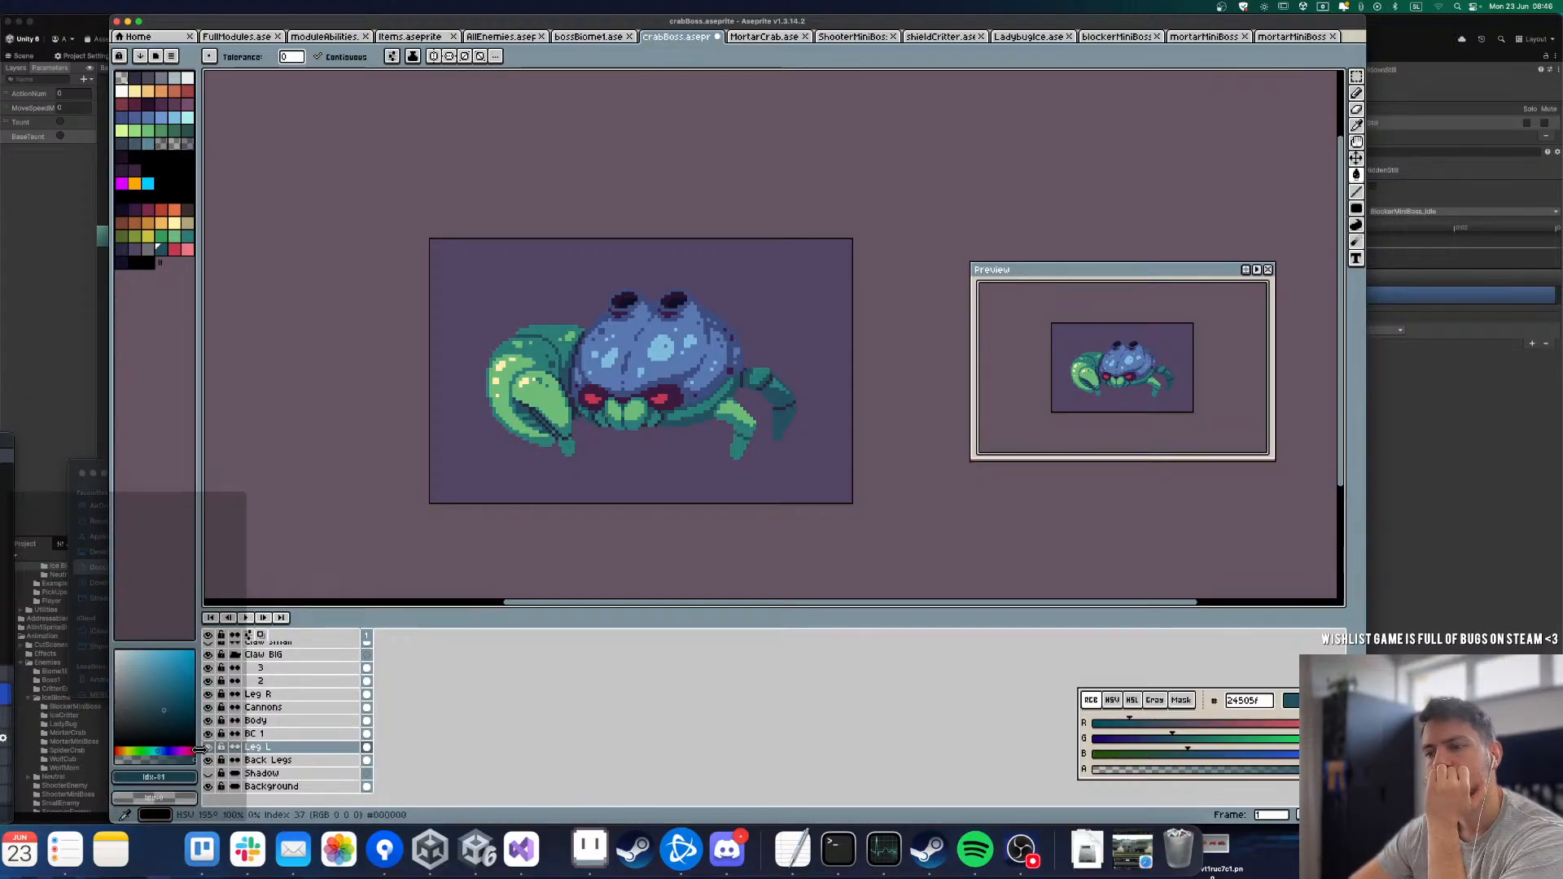
Step: Hide the Body layer and Claw BIG group, and fill Leg L's inner segment with dark navy 2a2942
left_click(208, 720)
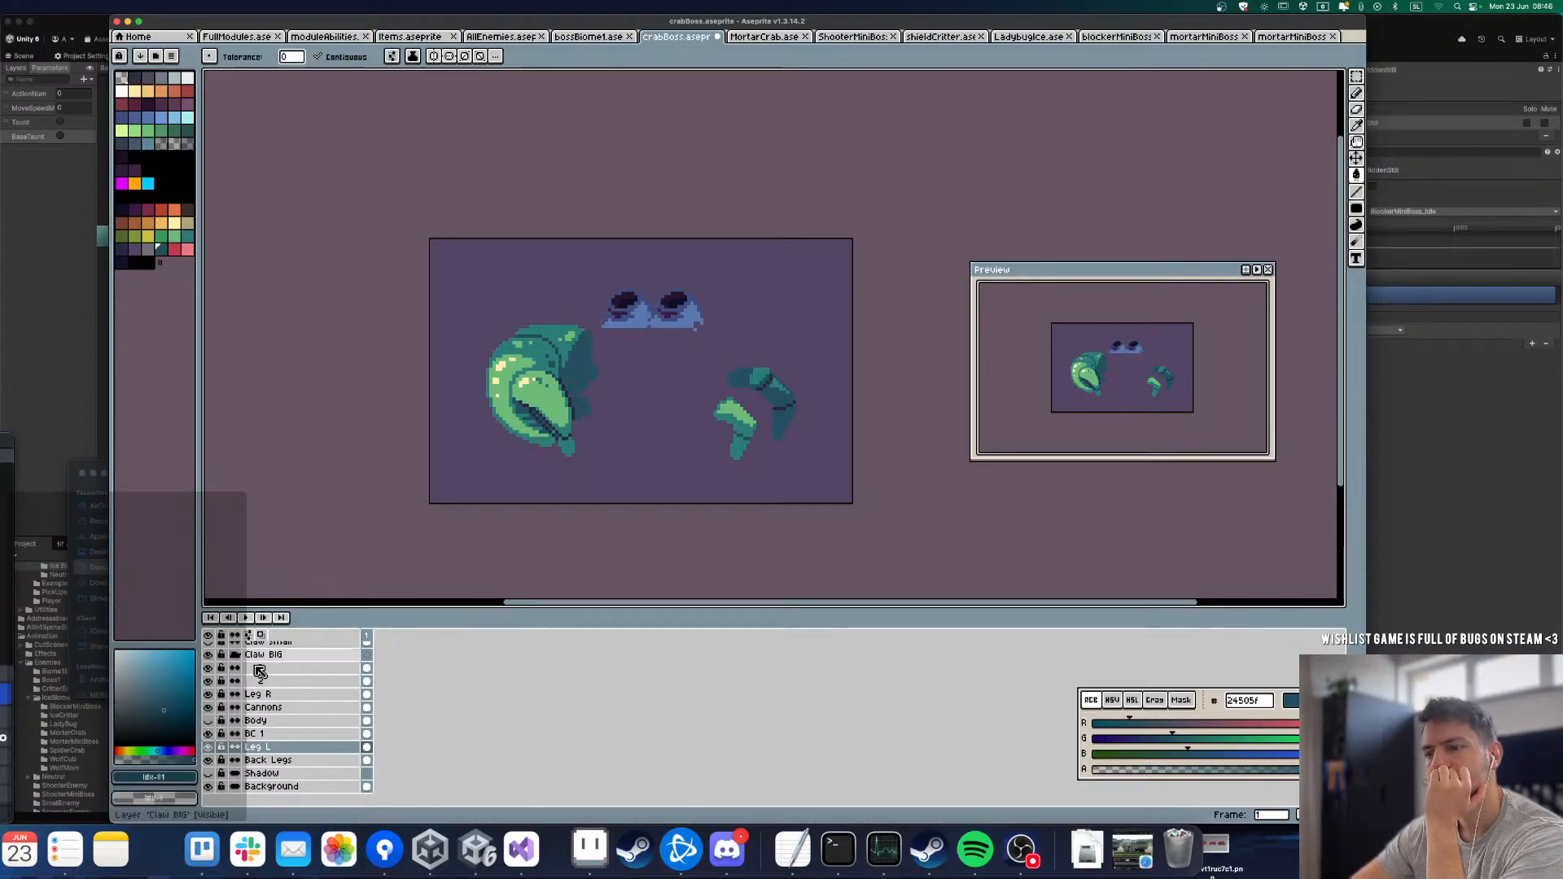
left_click(209, 655)
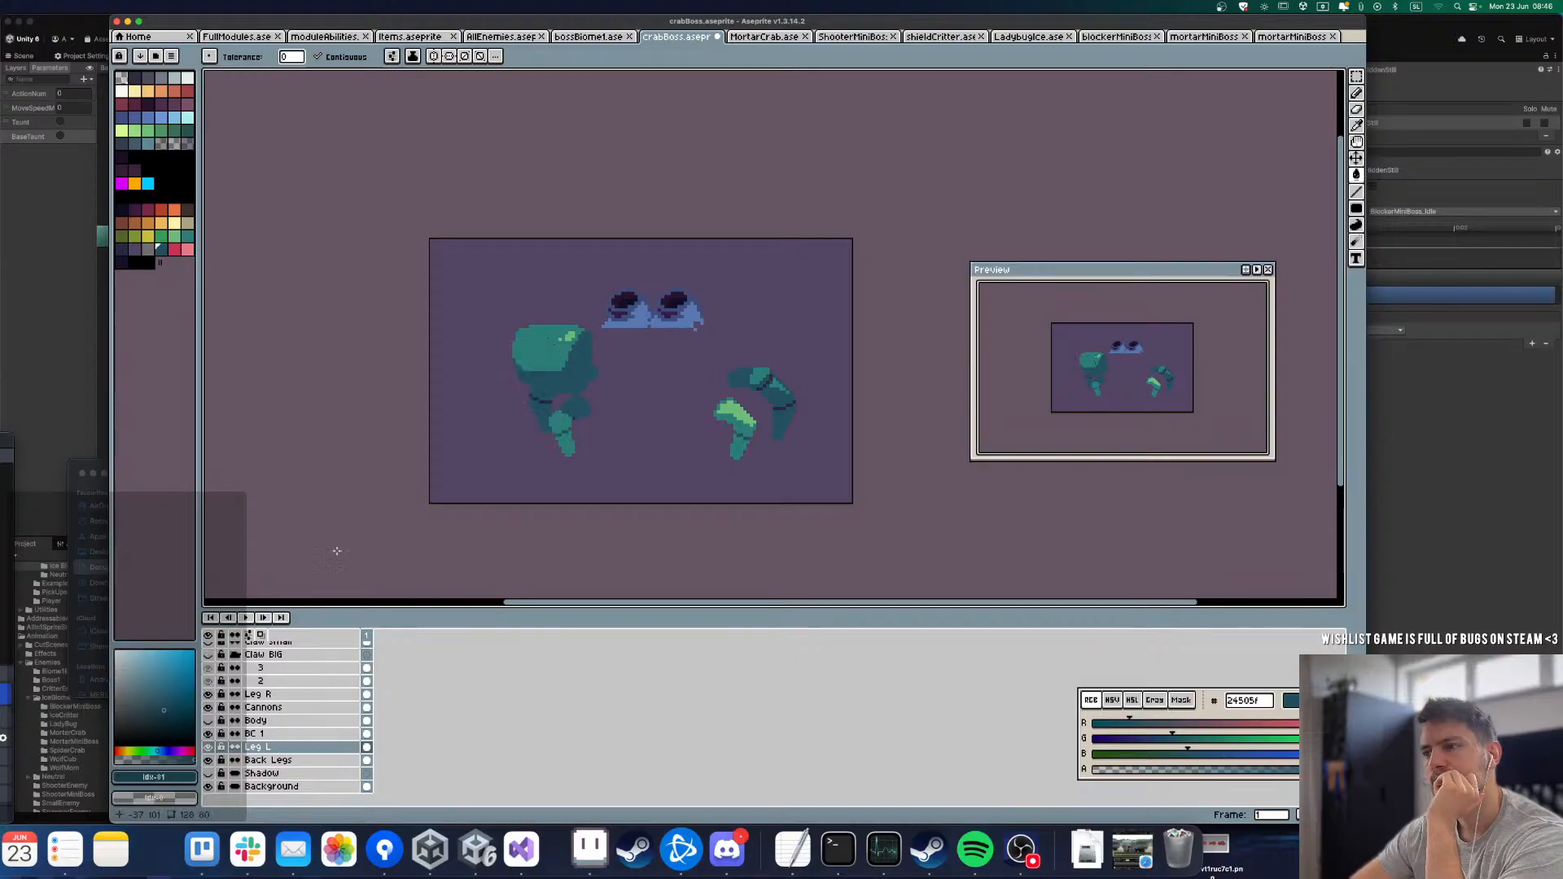
scroll(570, 411, "up", 2)
left_click(461, 400)
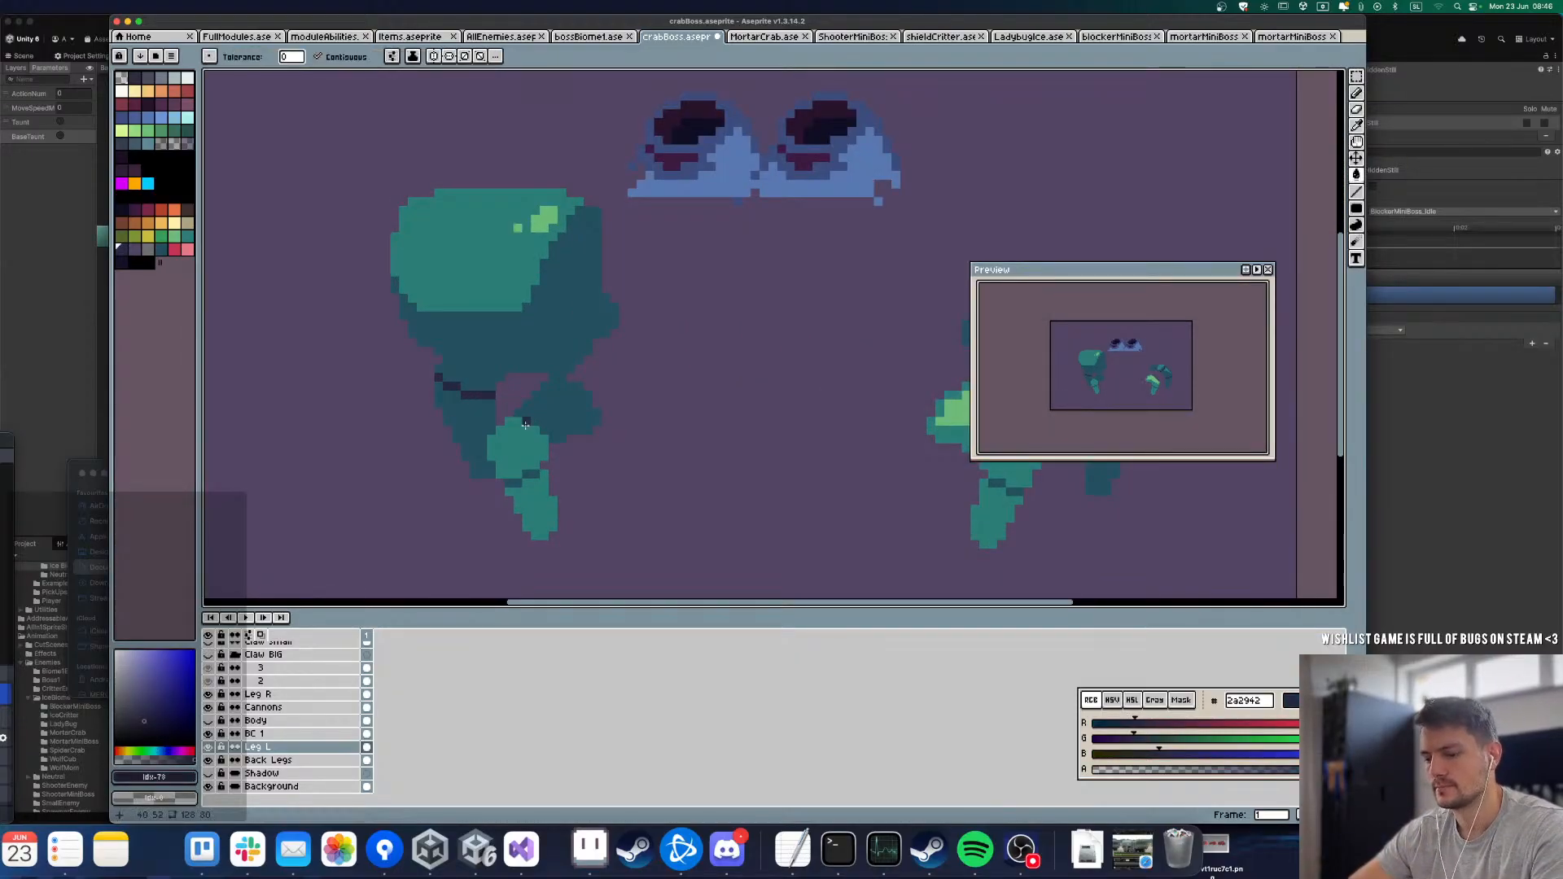
key("b")
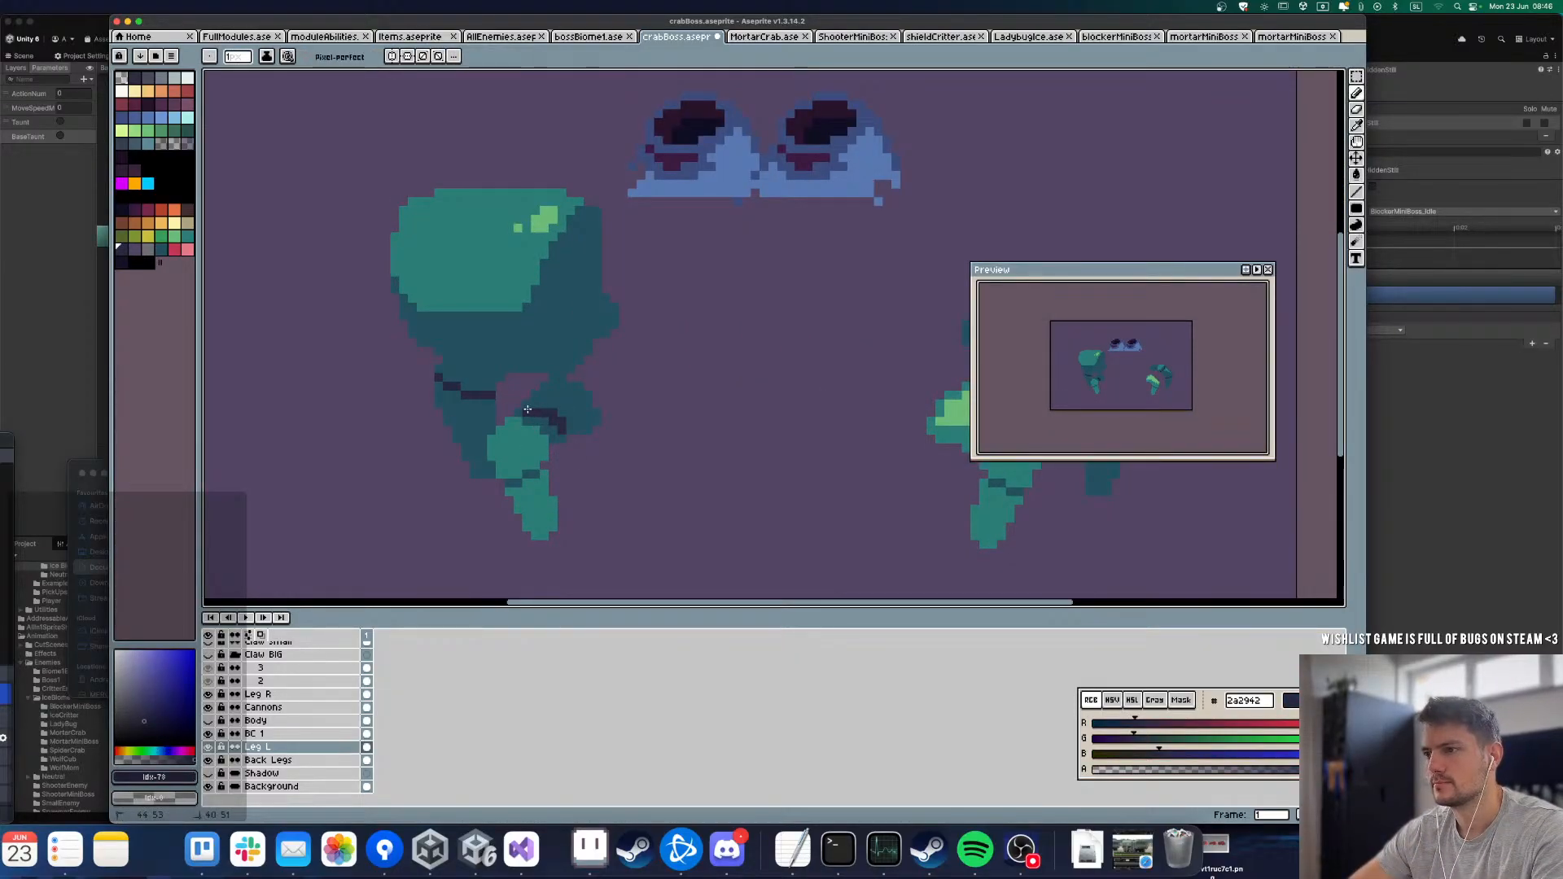
key("g")
left_click(538, 407)
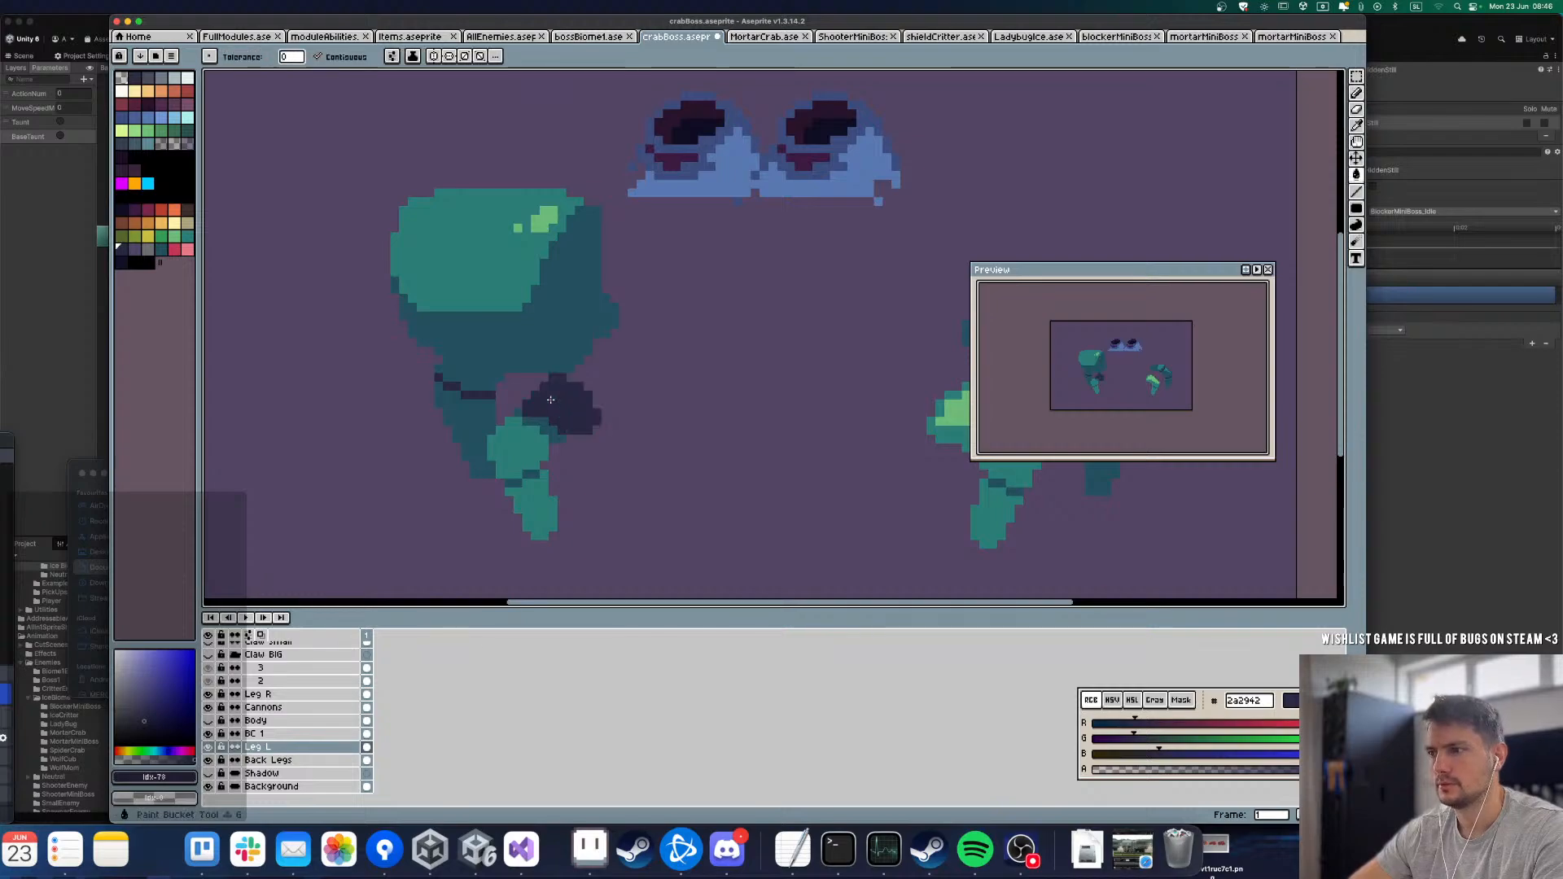
scroll(539, 415, "down", 2)
scroll(543, 428, "up", 3)
Step: Shade the upper edge of Leg L's middle segment with a line in dark teal 24505f
left_click(527, 416, "alt")
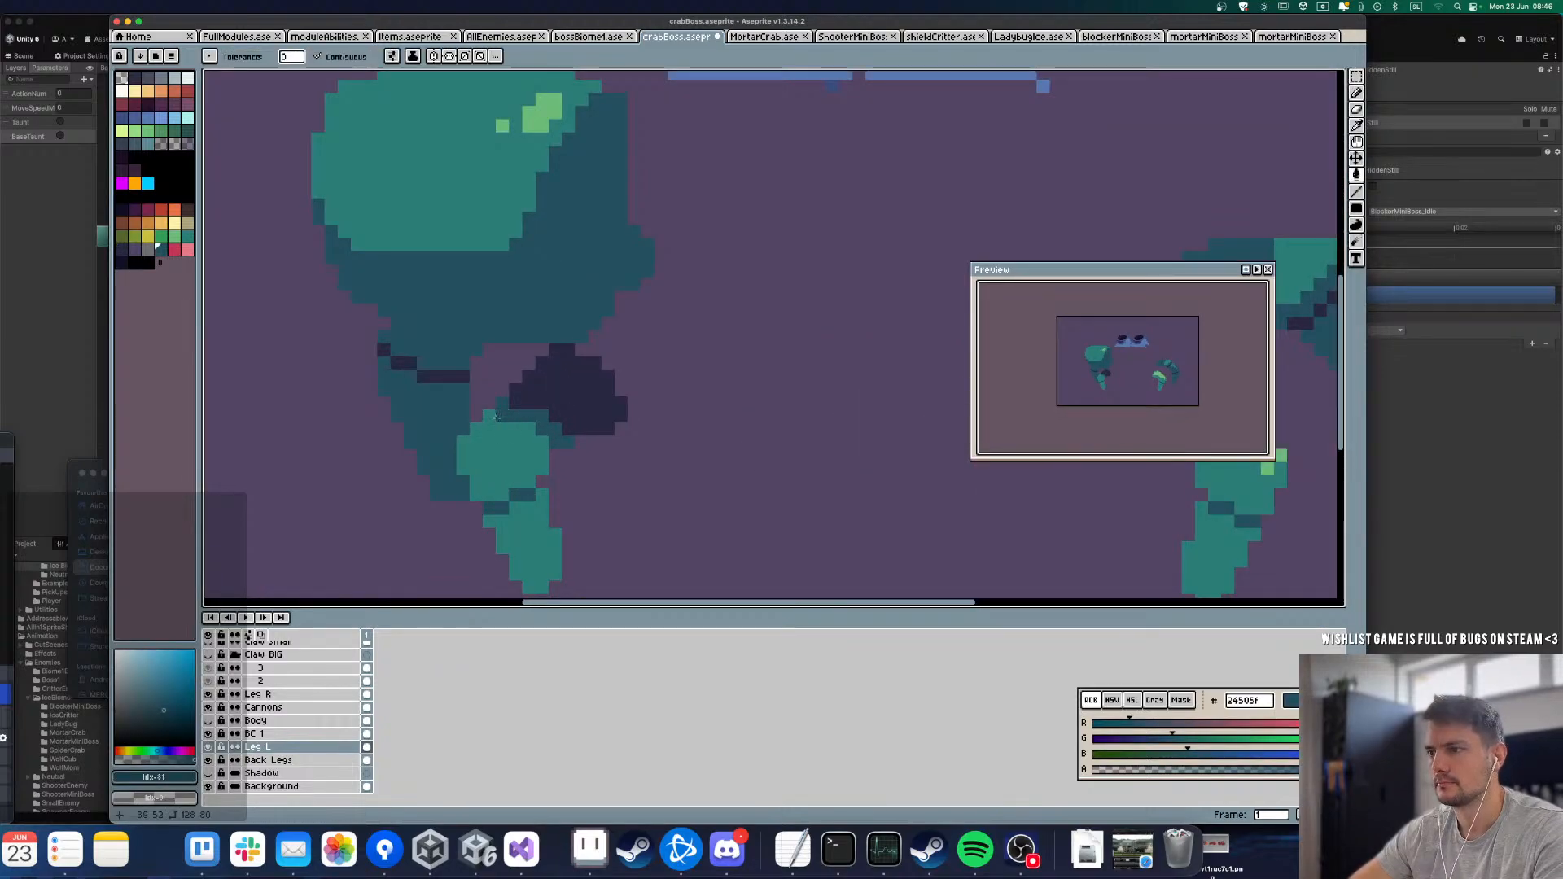
left_click(492, 421)
key("super+z")
key("l")
left_click(502, 416)
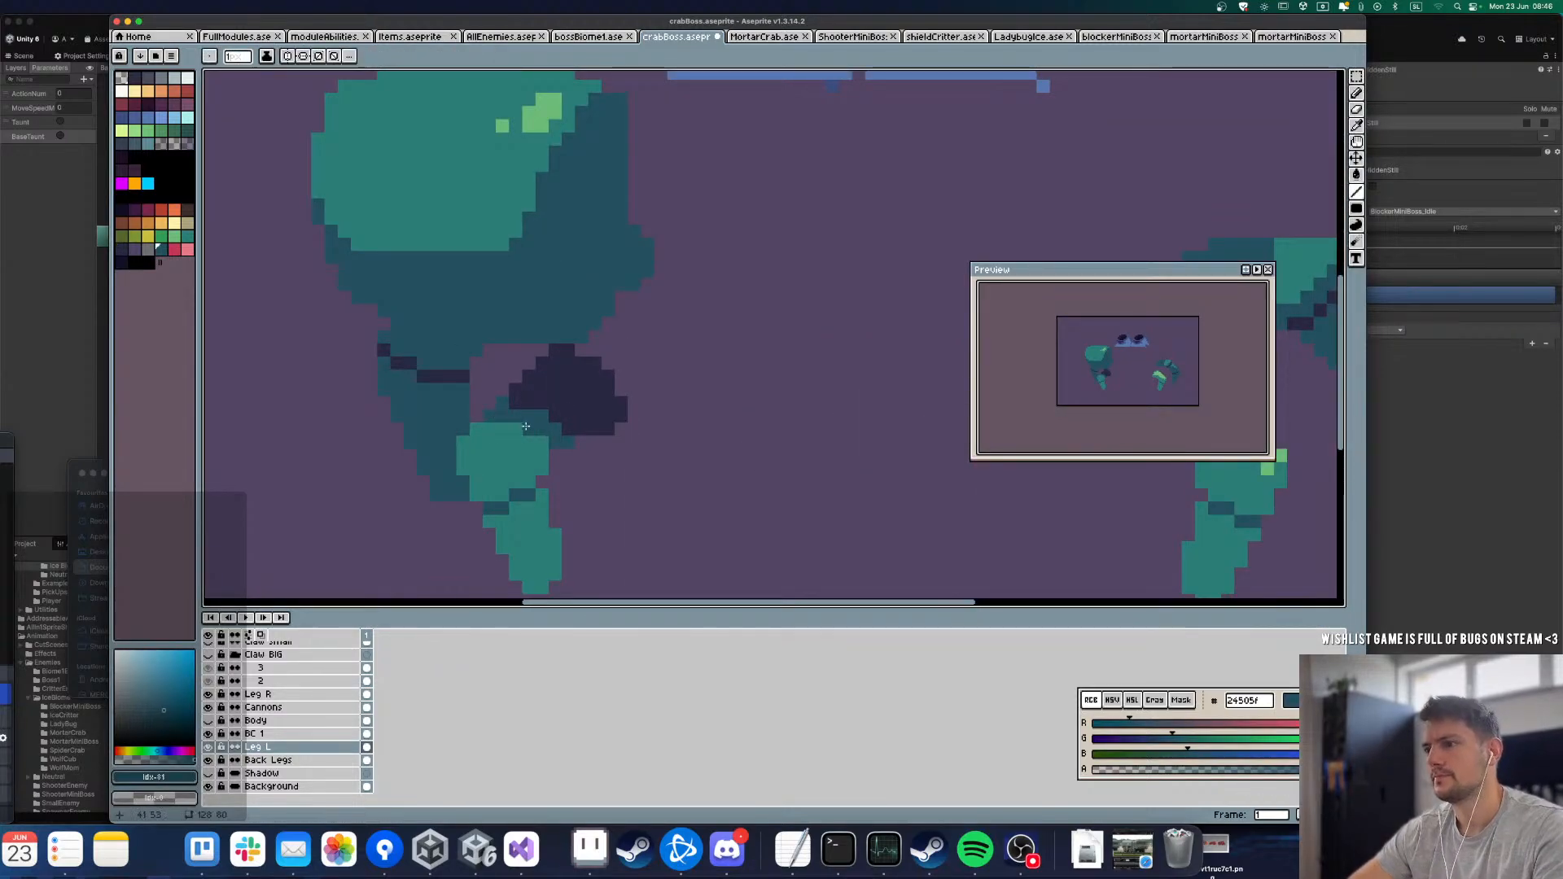
scroll(530, 487, "down", 2)
scroll(505, 464, "up", 2)
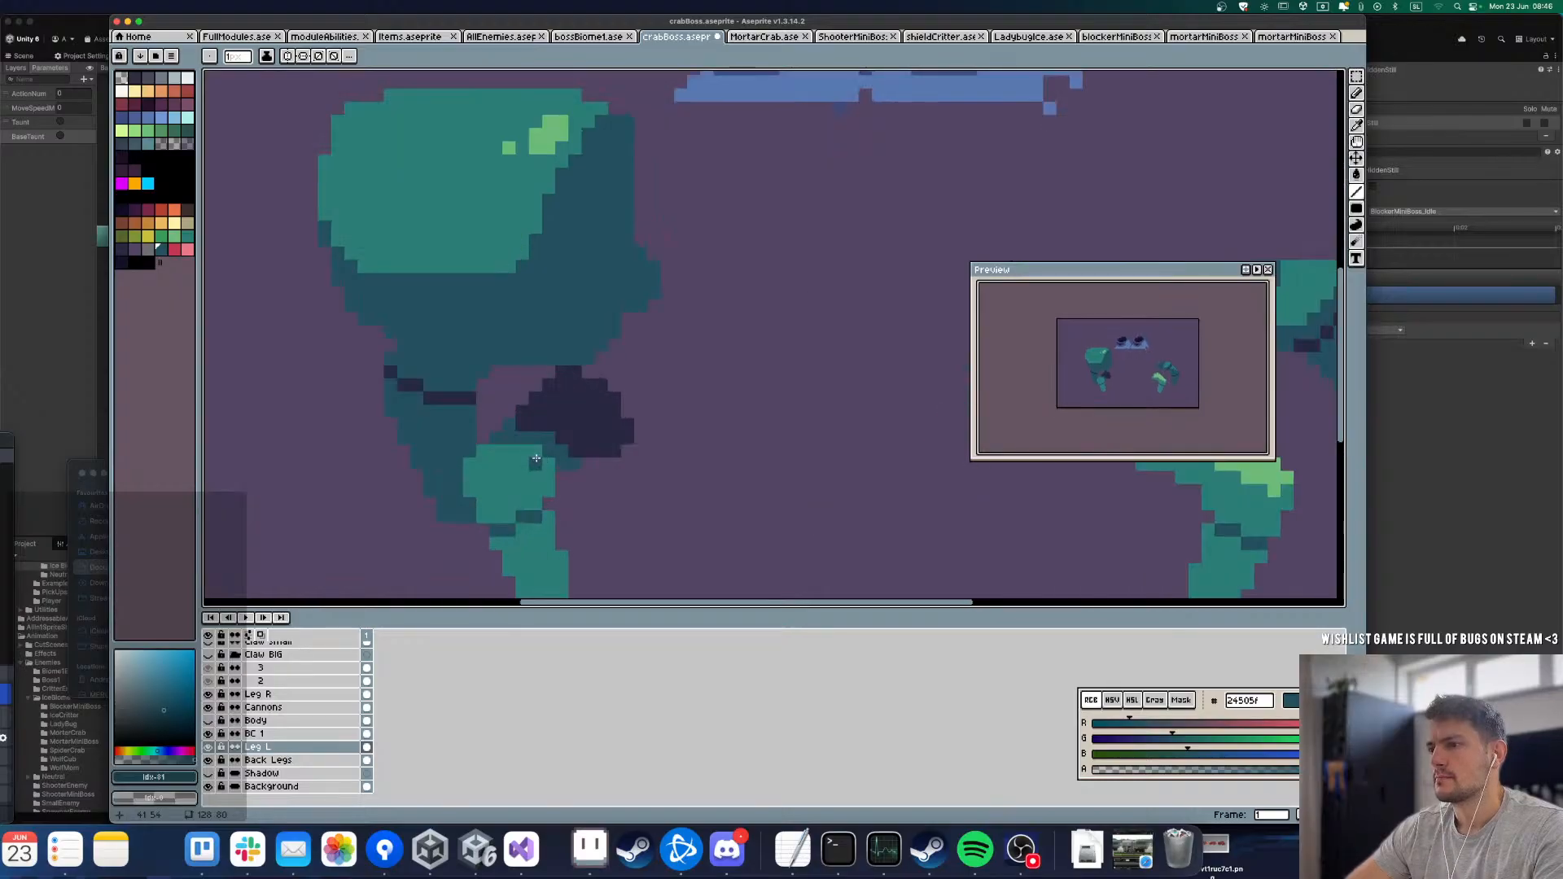
scroll(480, 453, "down", 3)
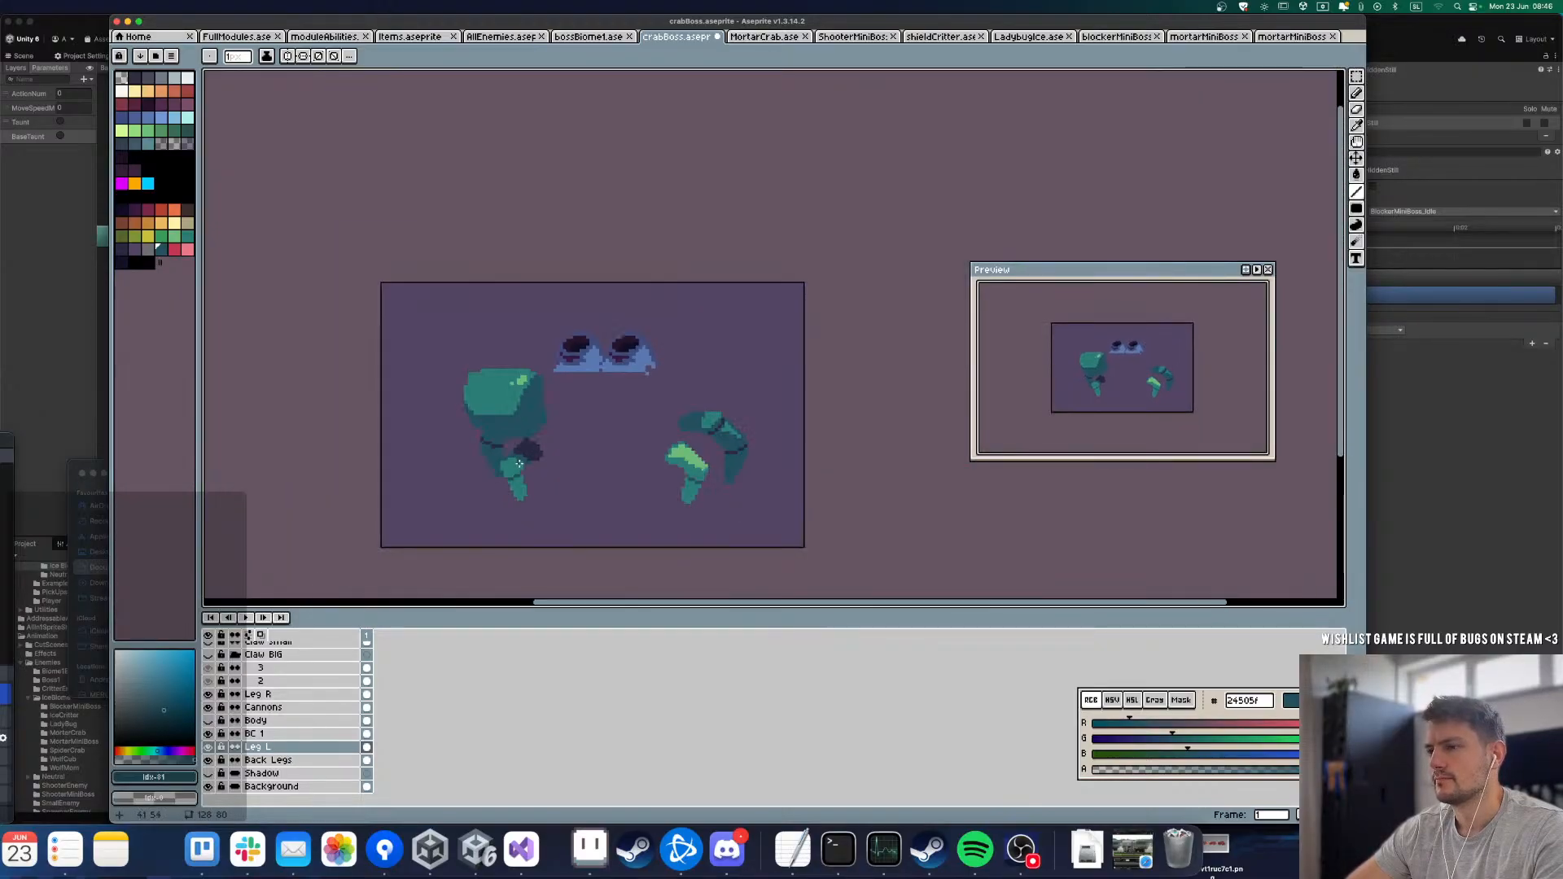
scroll(509, 468, "up", 3)
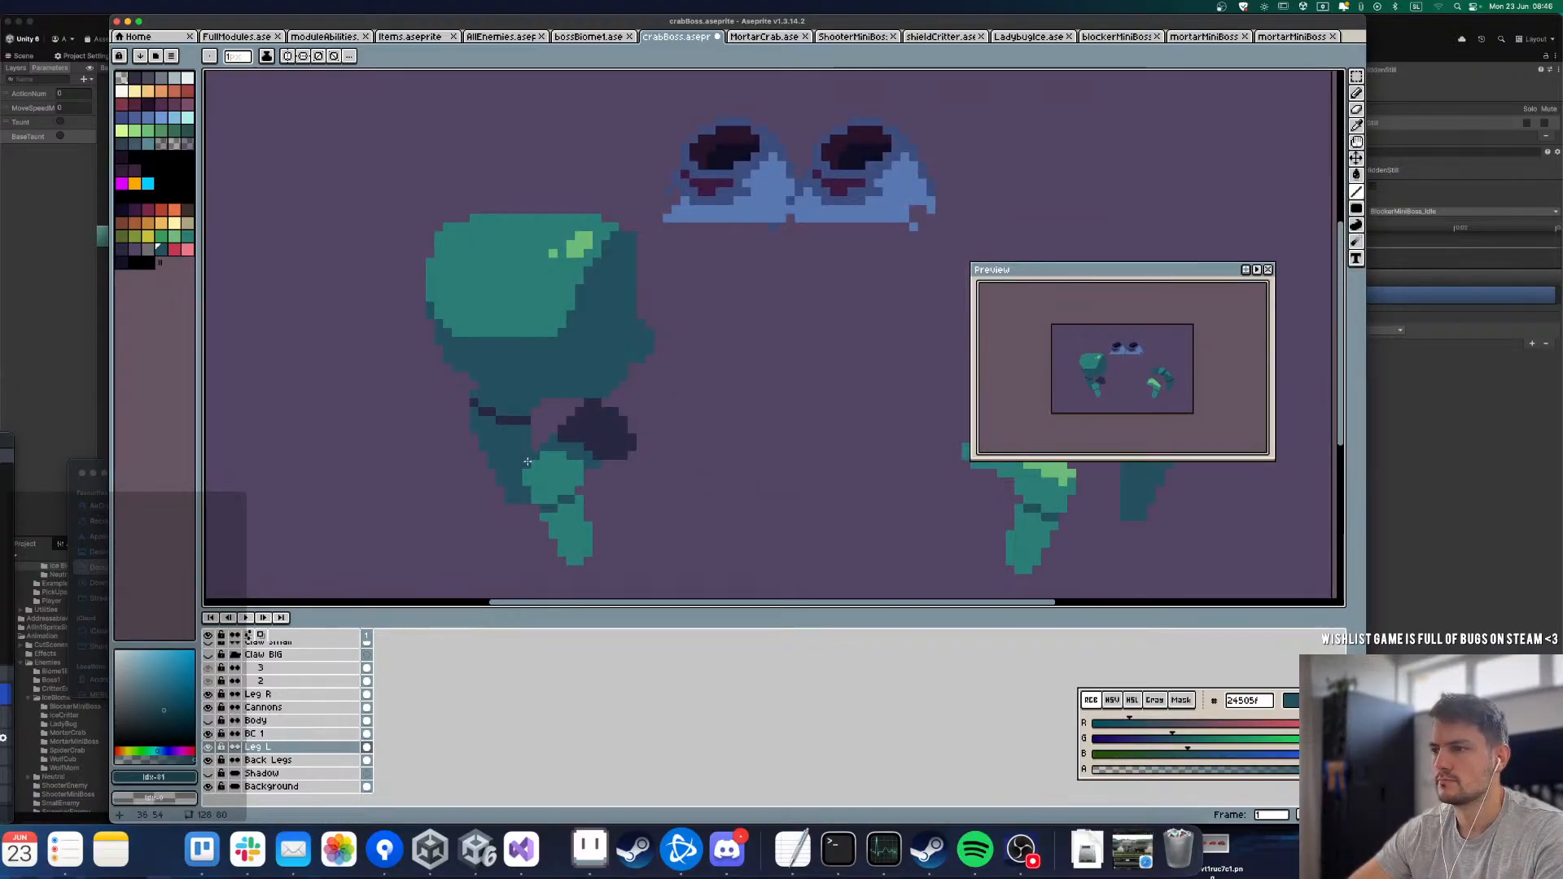
Step: Show the Body layer and Claw BIG group, and toggle Leg L to check it, leaving it visible
left_click(209, 721)
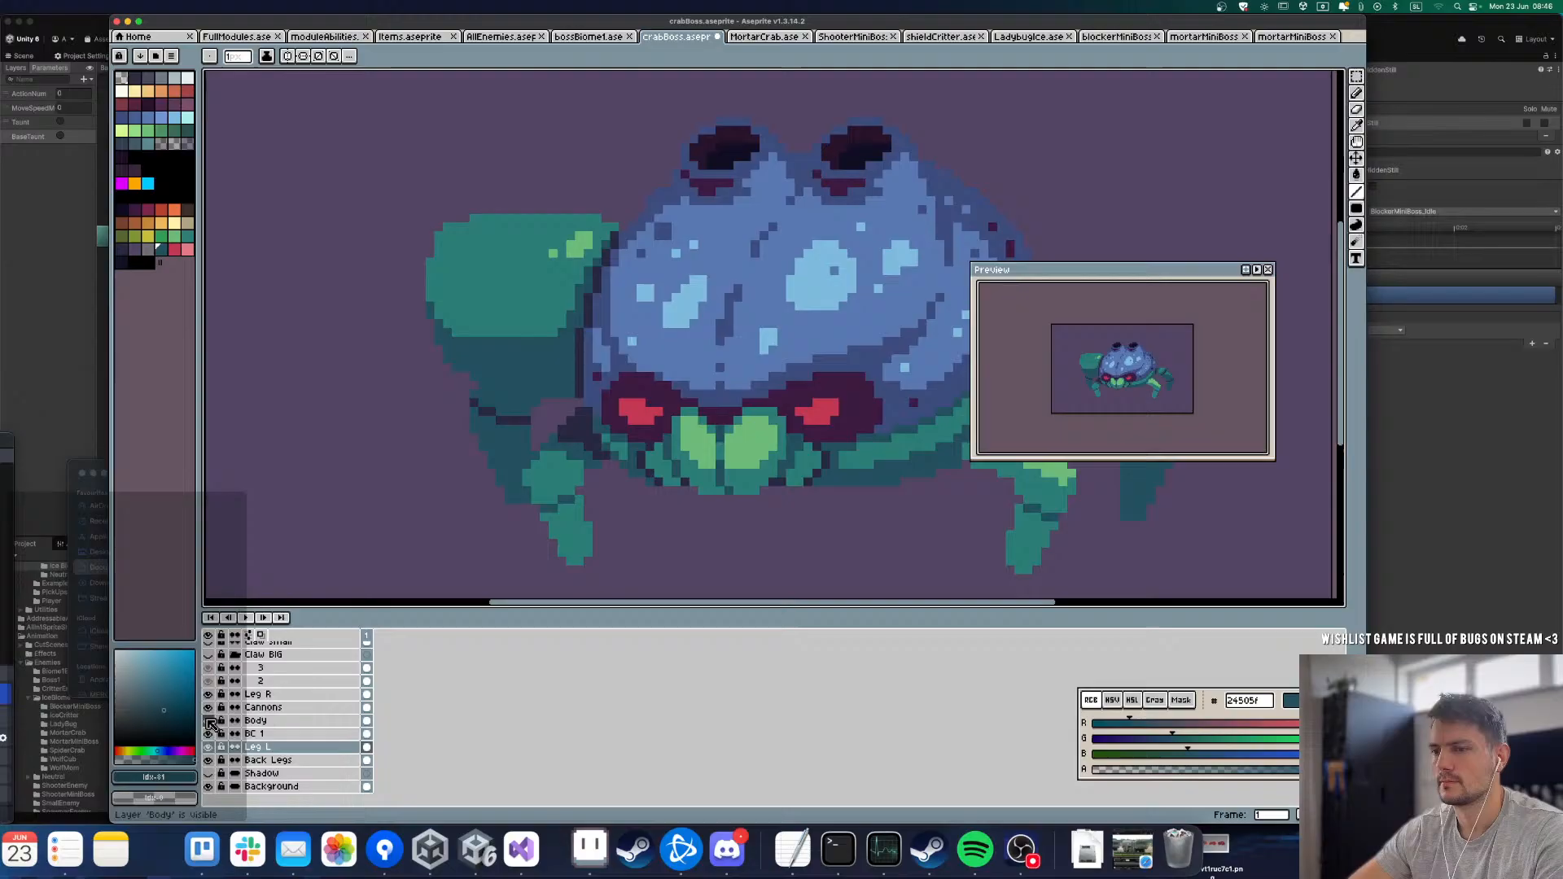
left_click(209, 654)
scroll(558, 429, "down", 3)
scroll(558, 429, "up", 4)
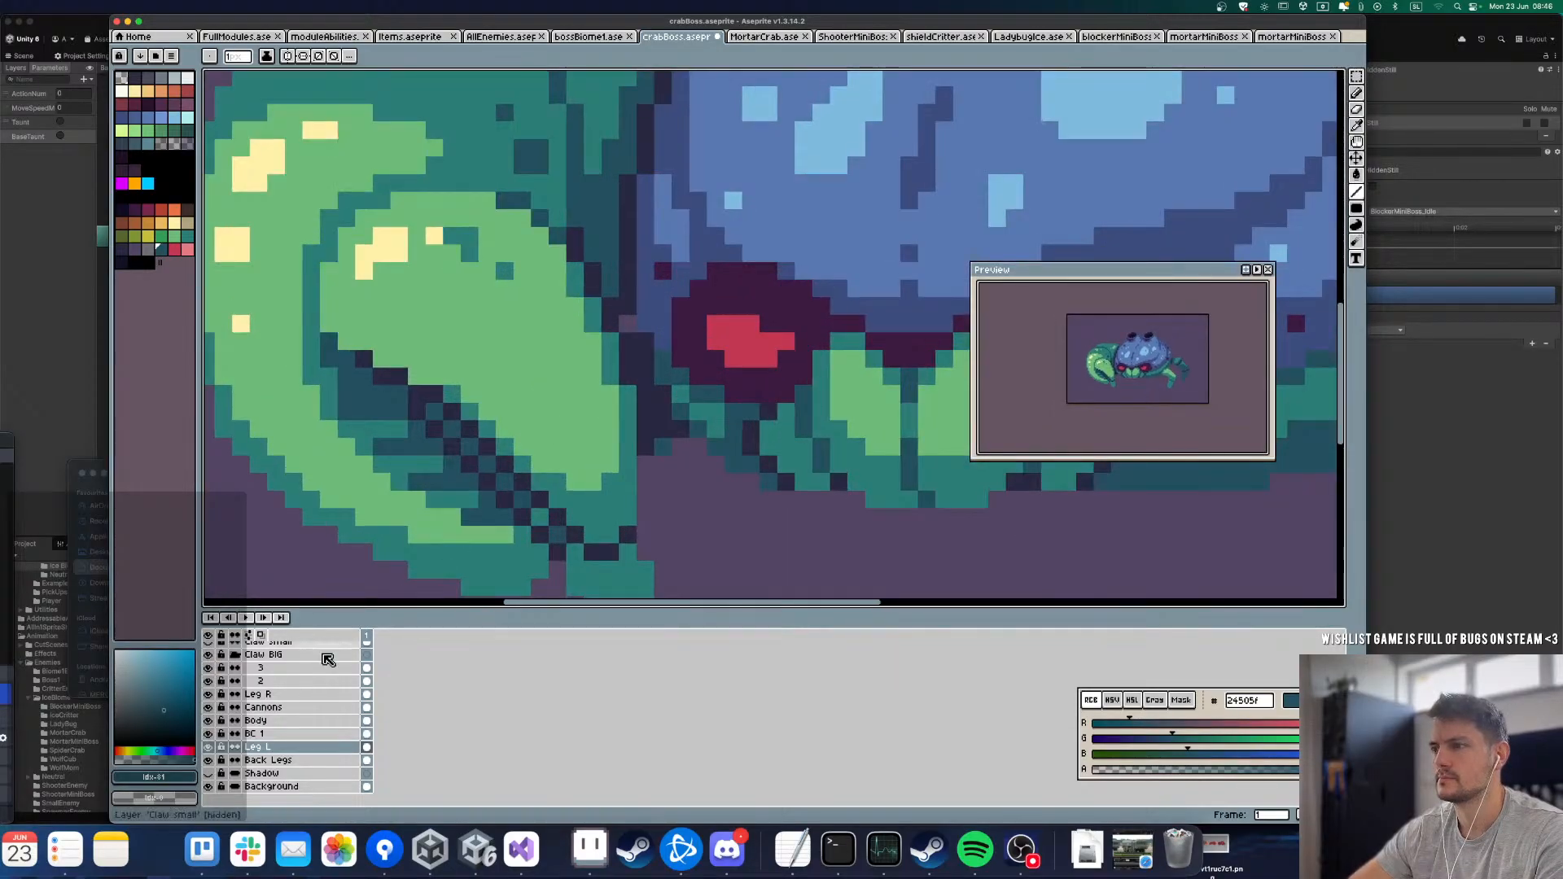
left_click(210, 748)
left_click(210, 748)
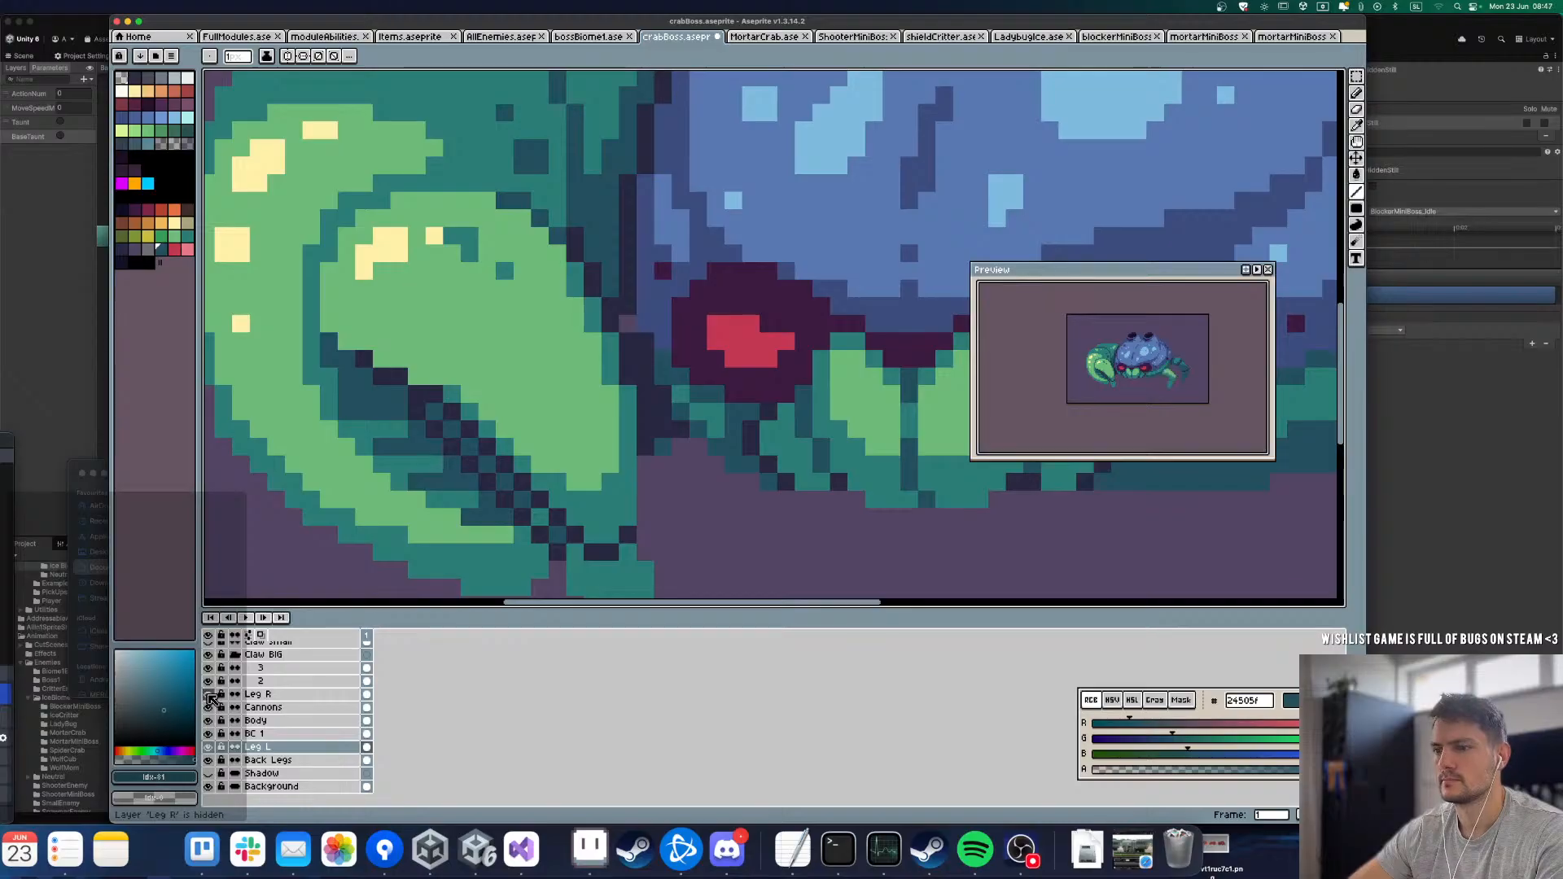
Step: Hide Body and Claw BIG, and widen the dark teal 24505f shadow over the upper part of Leg L's middle segment
left_click(209, 721)
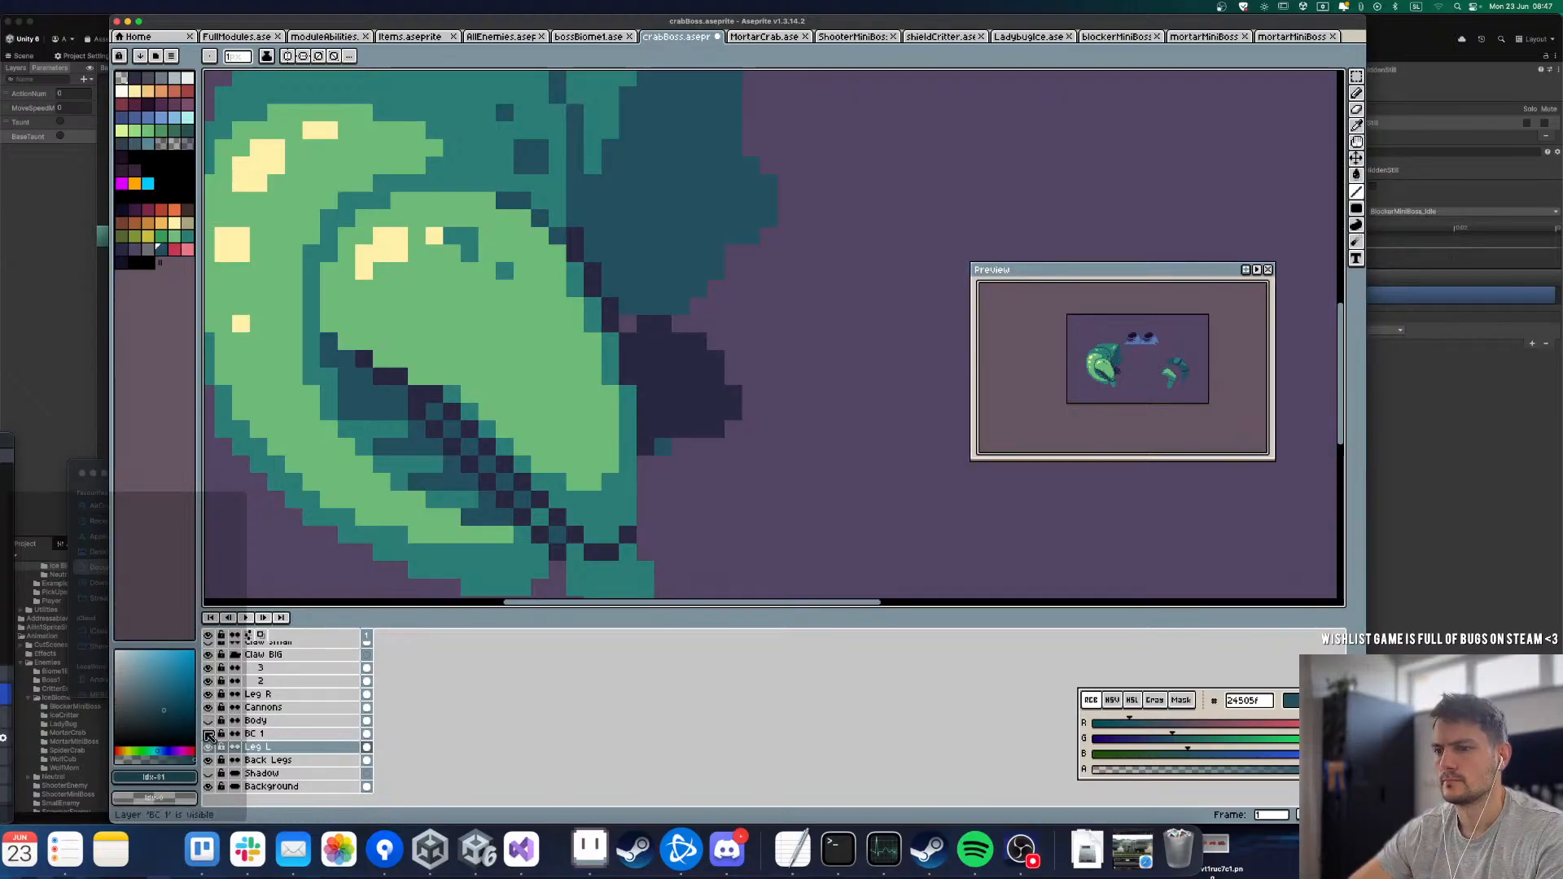
left_click(208, 655)
left_click(697, 407, "alt")
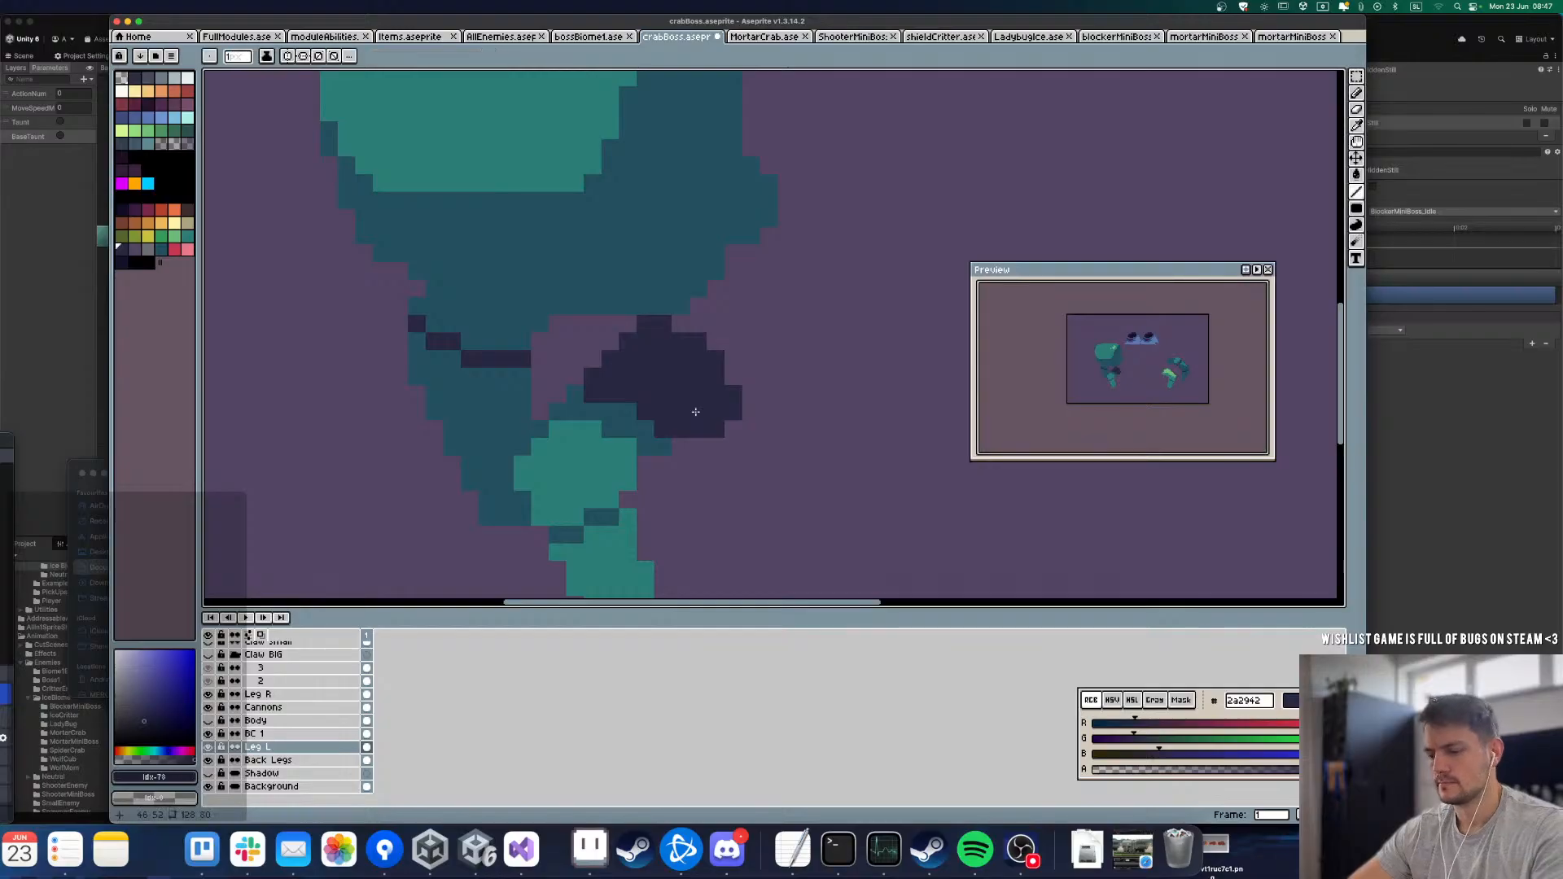
left_click(639, 427, "alt")
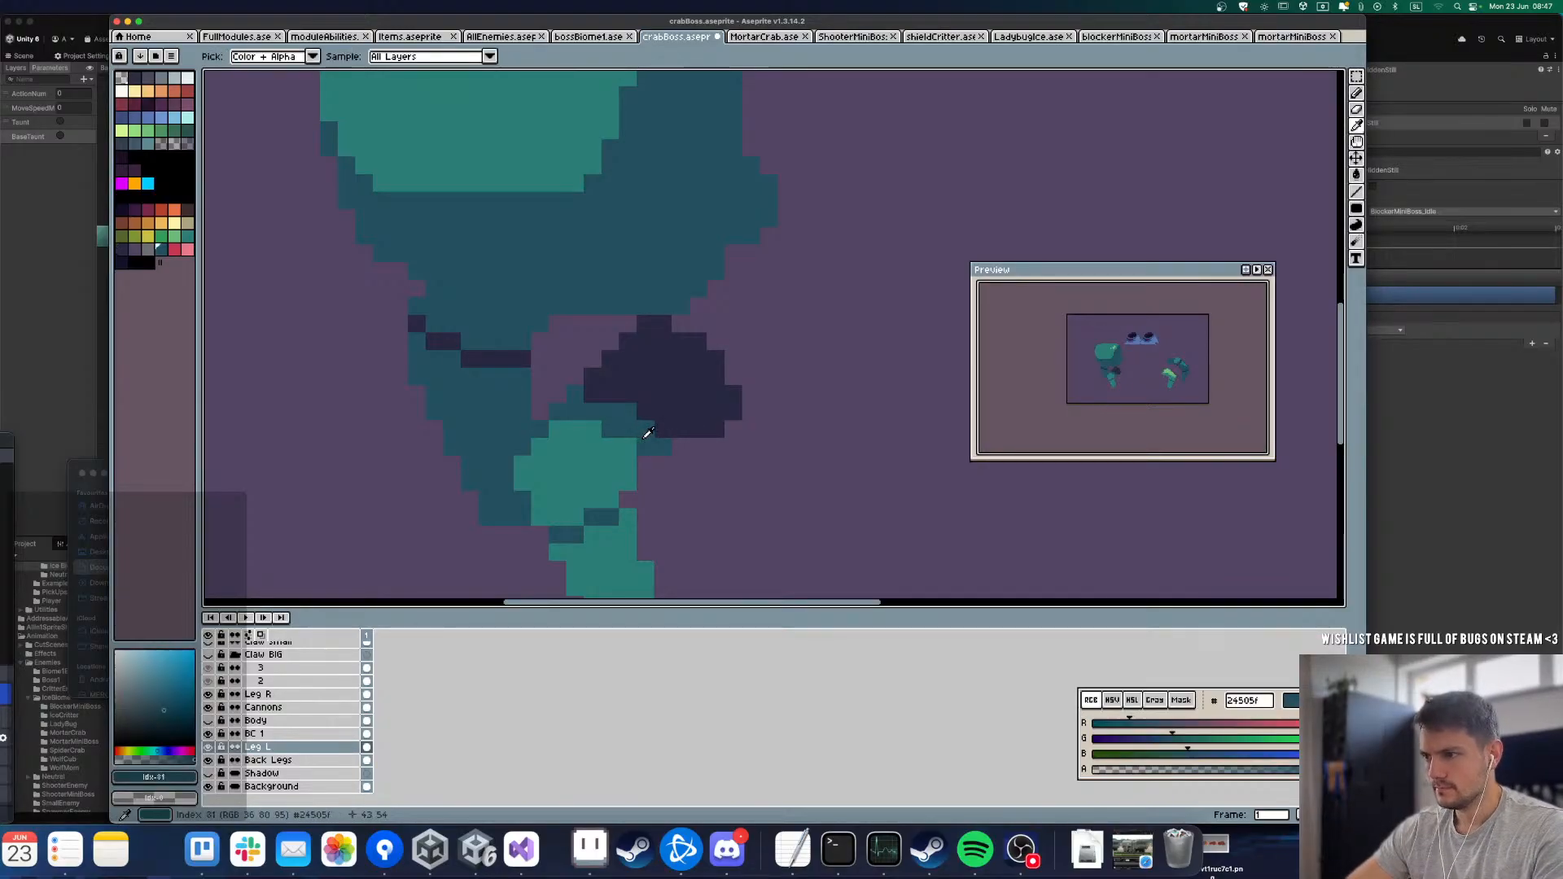
mouse_move(627, 483)
left_mouse_down()
mouse_move(574, 446)
mouse_move(592, 446)
mouse_move(541, 449)
left_mouse_up()
key("g")
left_click(576, 431)
left_click(612, 447)
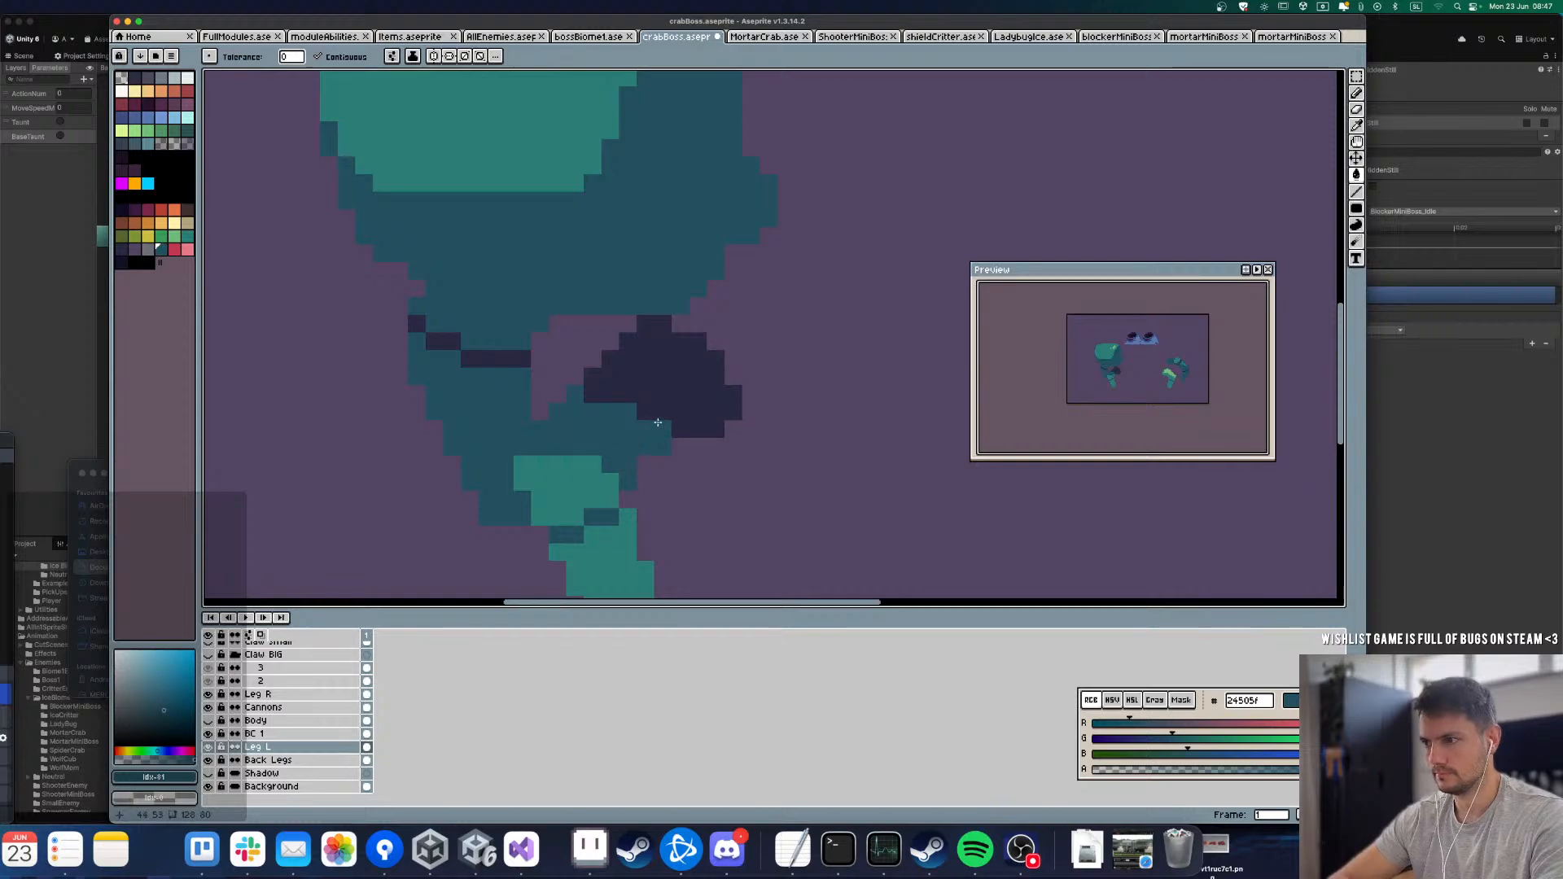
Step: Extend Leg L's dark navy 2a2942 inner segment over the dark teal strip at its joint with the middle segment
left_click(661, 427, "alt")
key("b")
mouse_move(643, 448)
left_mouse_down()
mouse_move(576, 412)
mouse_move(623, 427)
mouse_move(577, 406)
mouse_move(626, 403)
left_mouse_up()
key("g")
key("super+z")
key("super+z")
key("b")
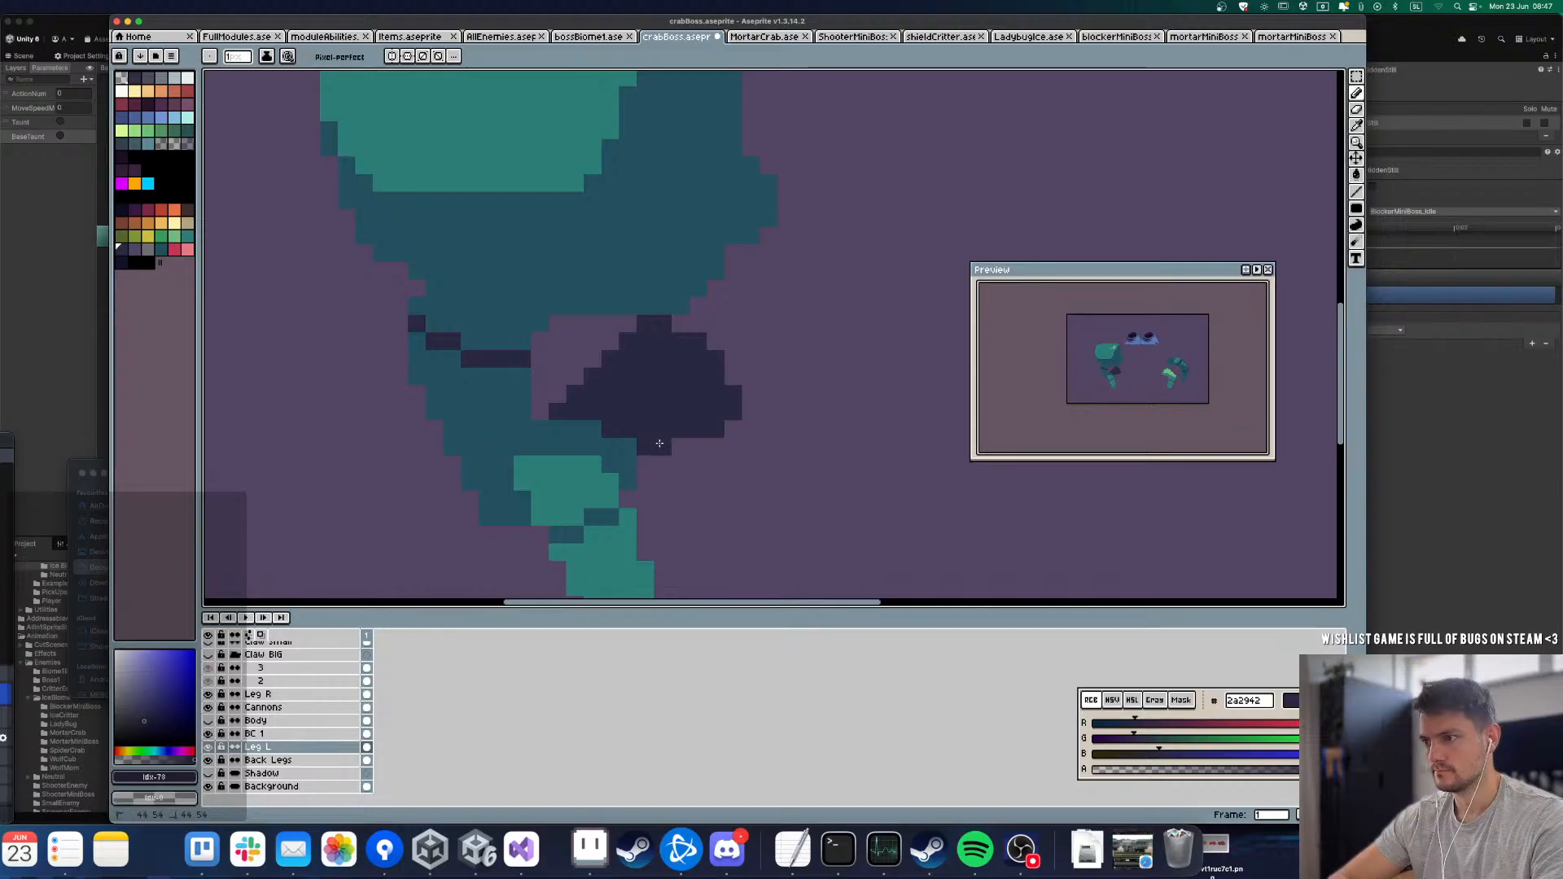
Step: Show the Body layer and Claw BIG group again to check the whole crab
scroll(660, 443, "down", 4)
left_click(209, 720)
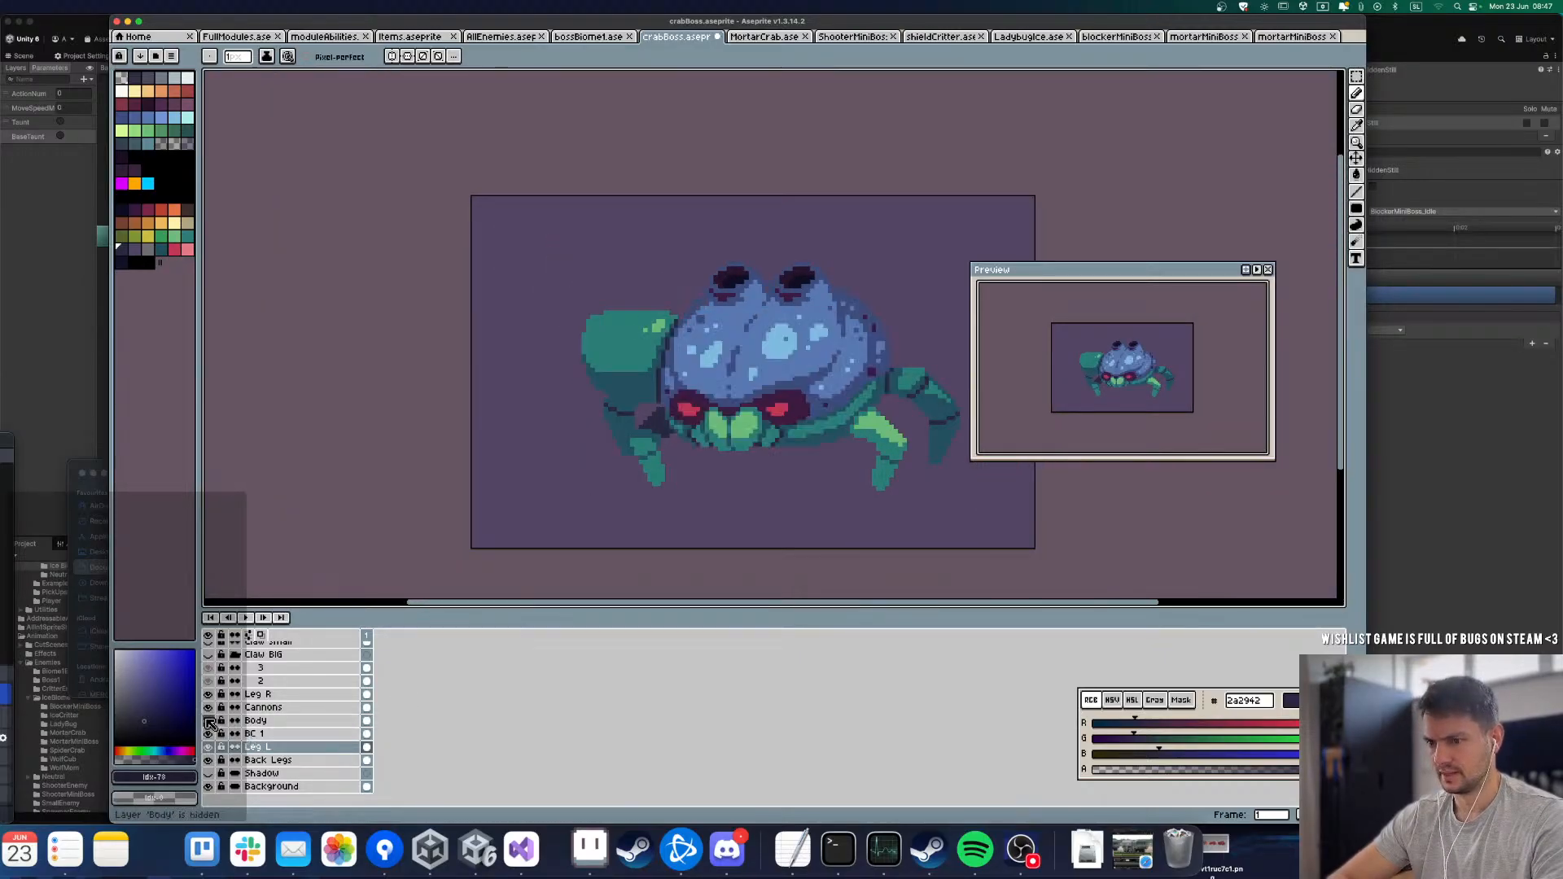
left_click(209, 656)
scroll(504, 507, "down", 4)
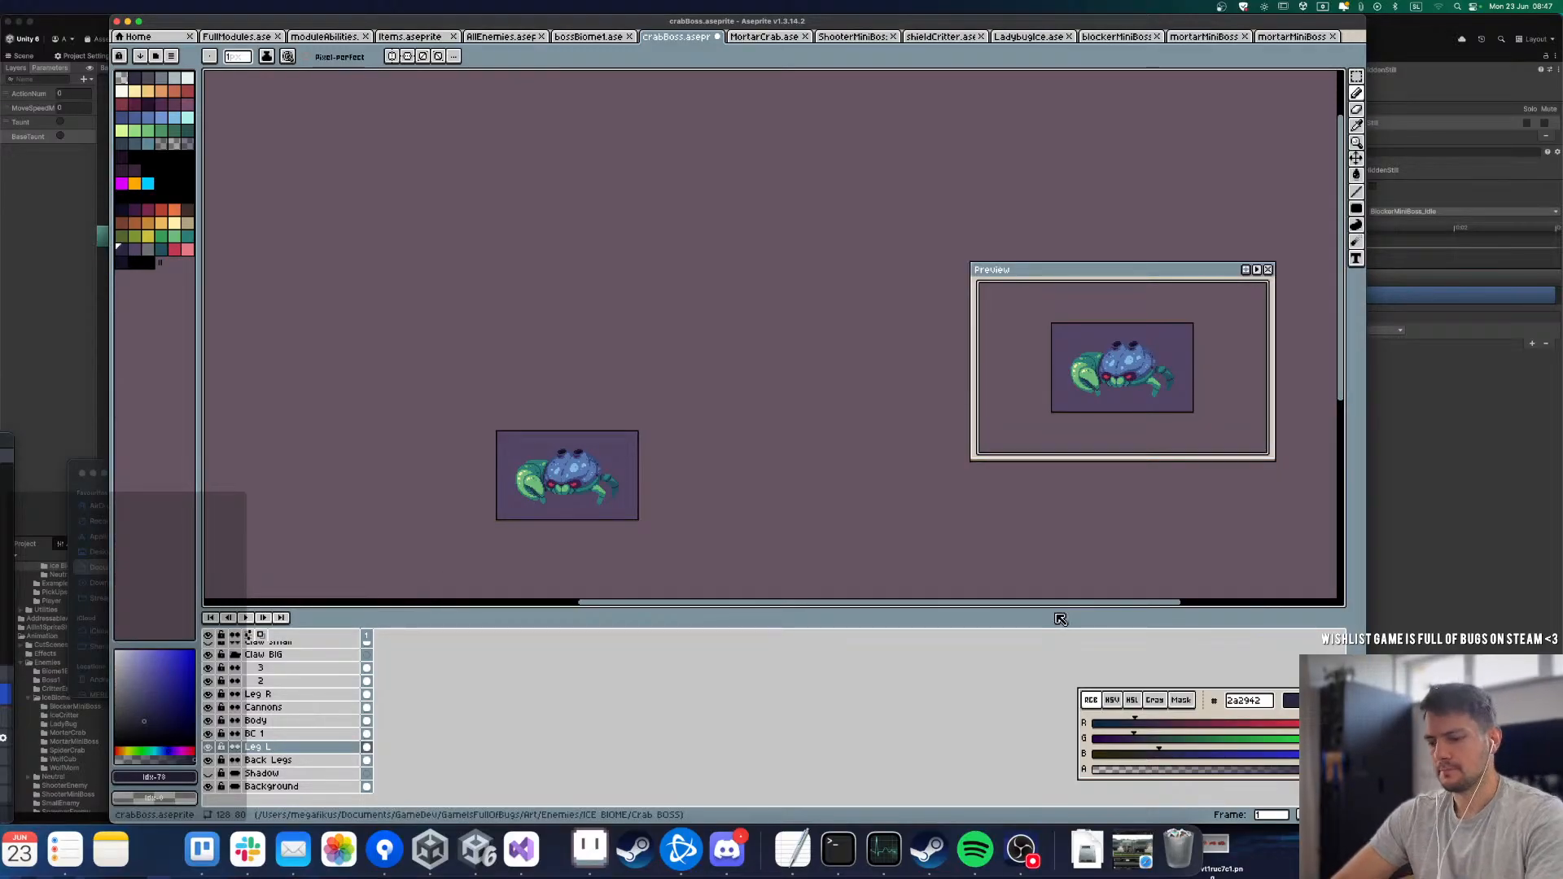
Step: Add frame 2 as a copy of frame 1 and shift the Body layer's artwork down 1 px in it
left_click(368, 636)
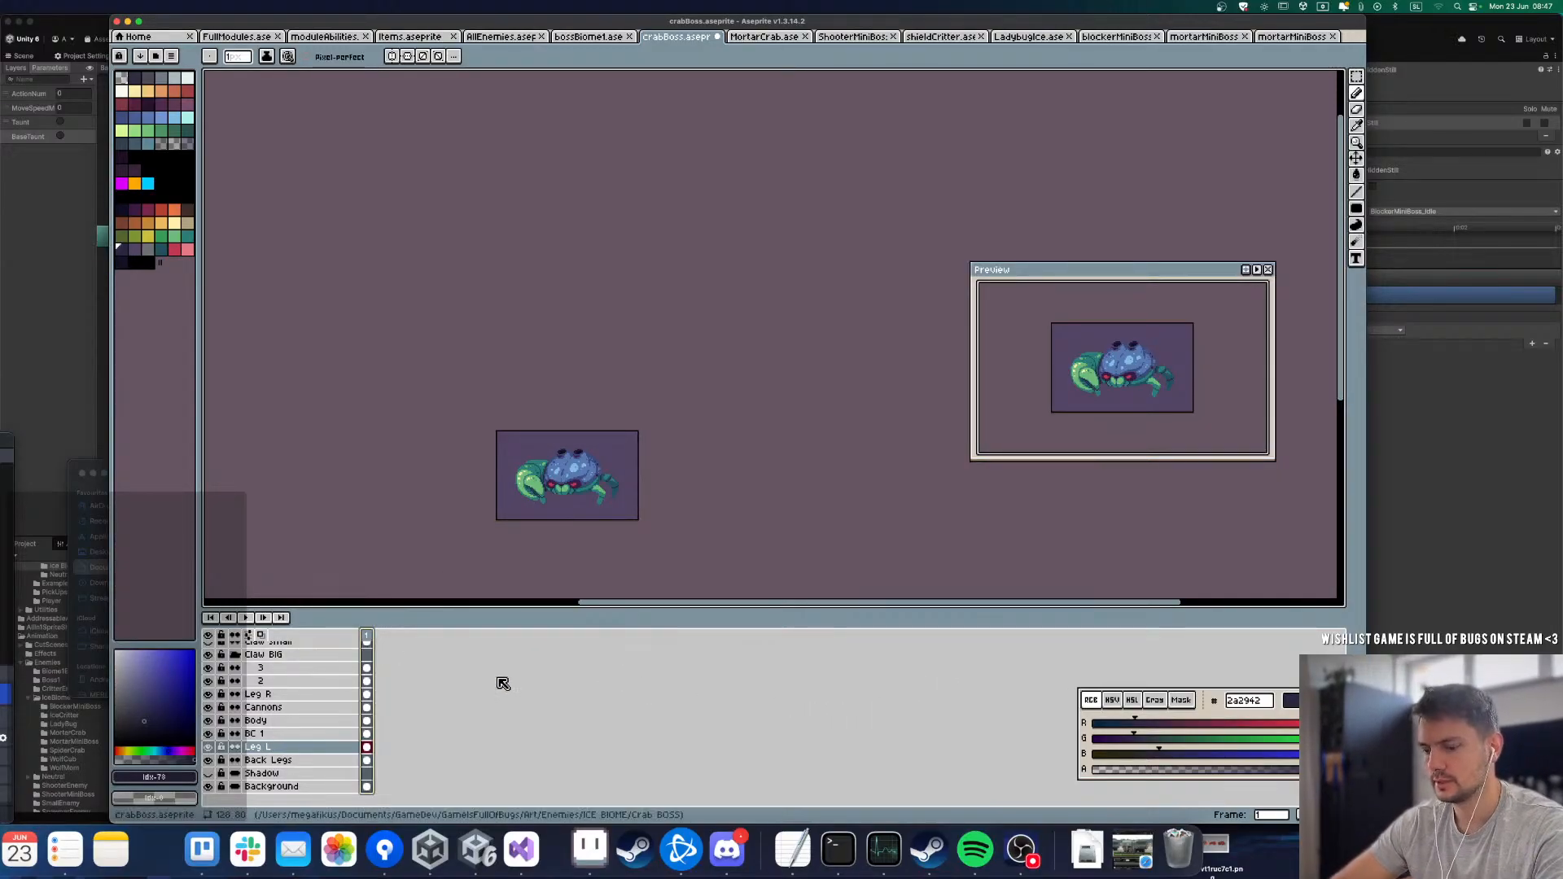
key("alt+n")
key("Up")
key("Up")
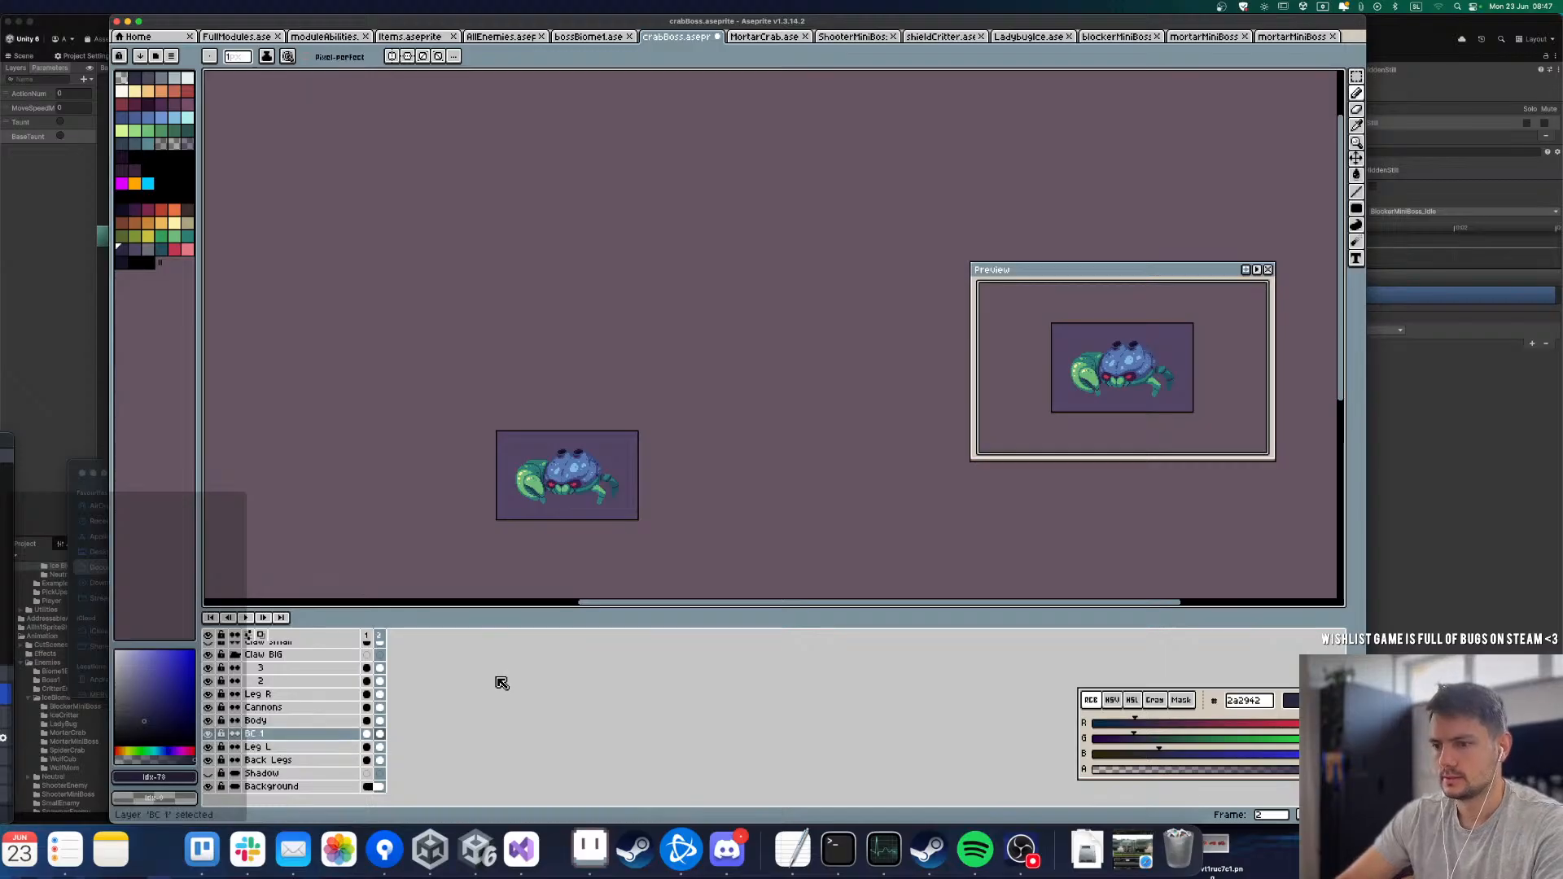
key("m")
scroll(635, 521, "up", 1)
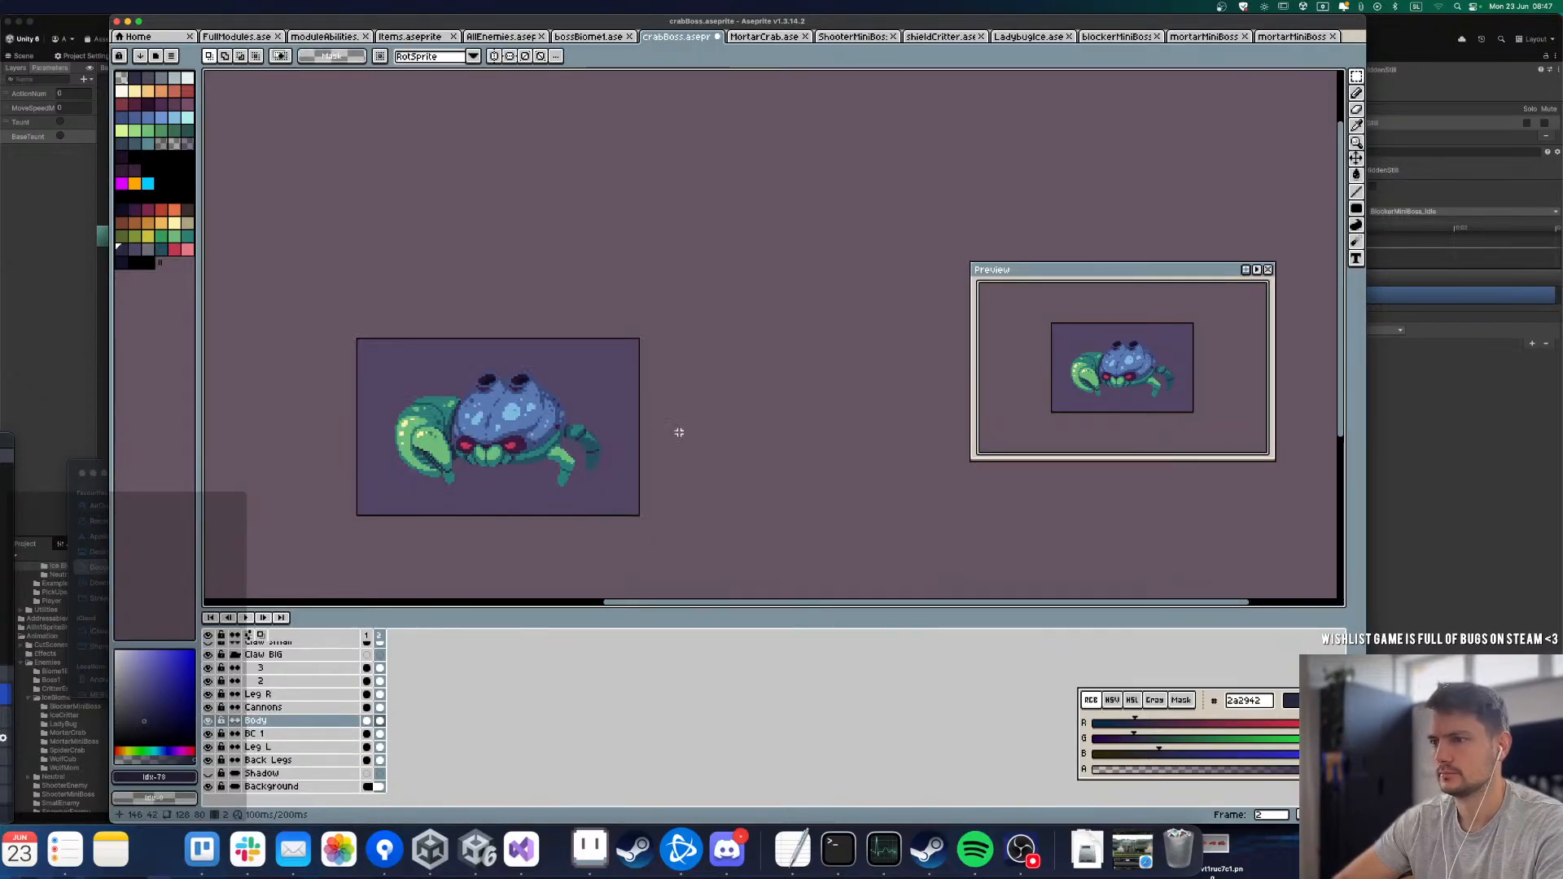
key("ctrl+a")
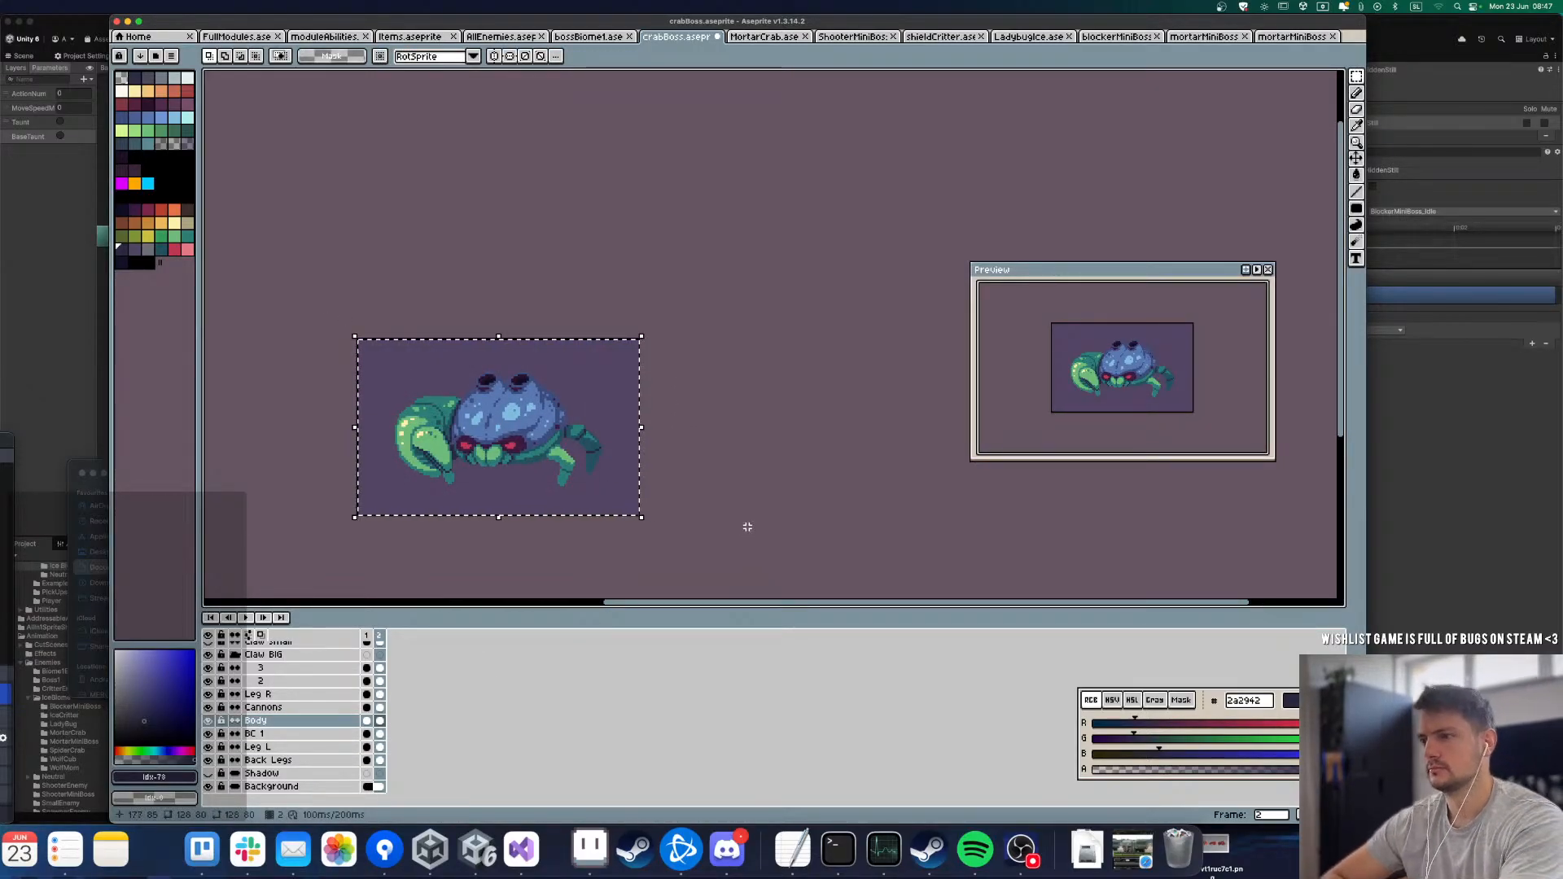
left_click_drag(324, 325, 781, 537)
key("Down")
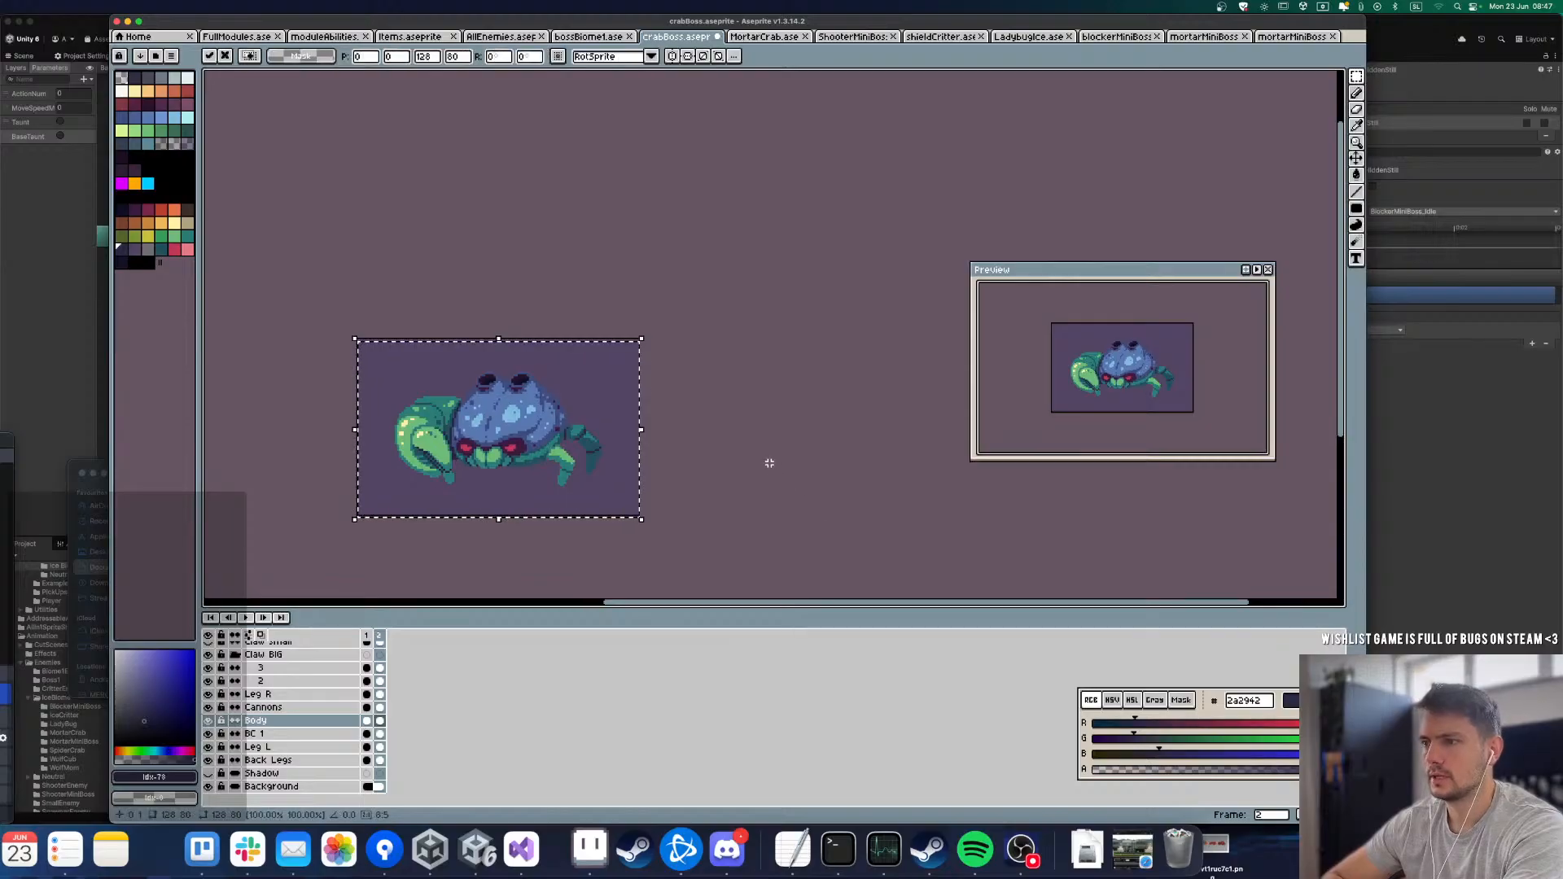
key("Return")
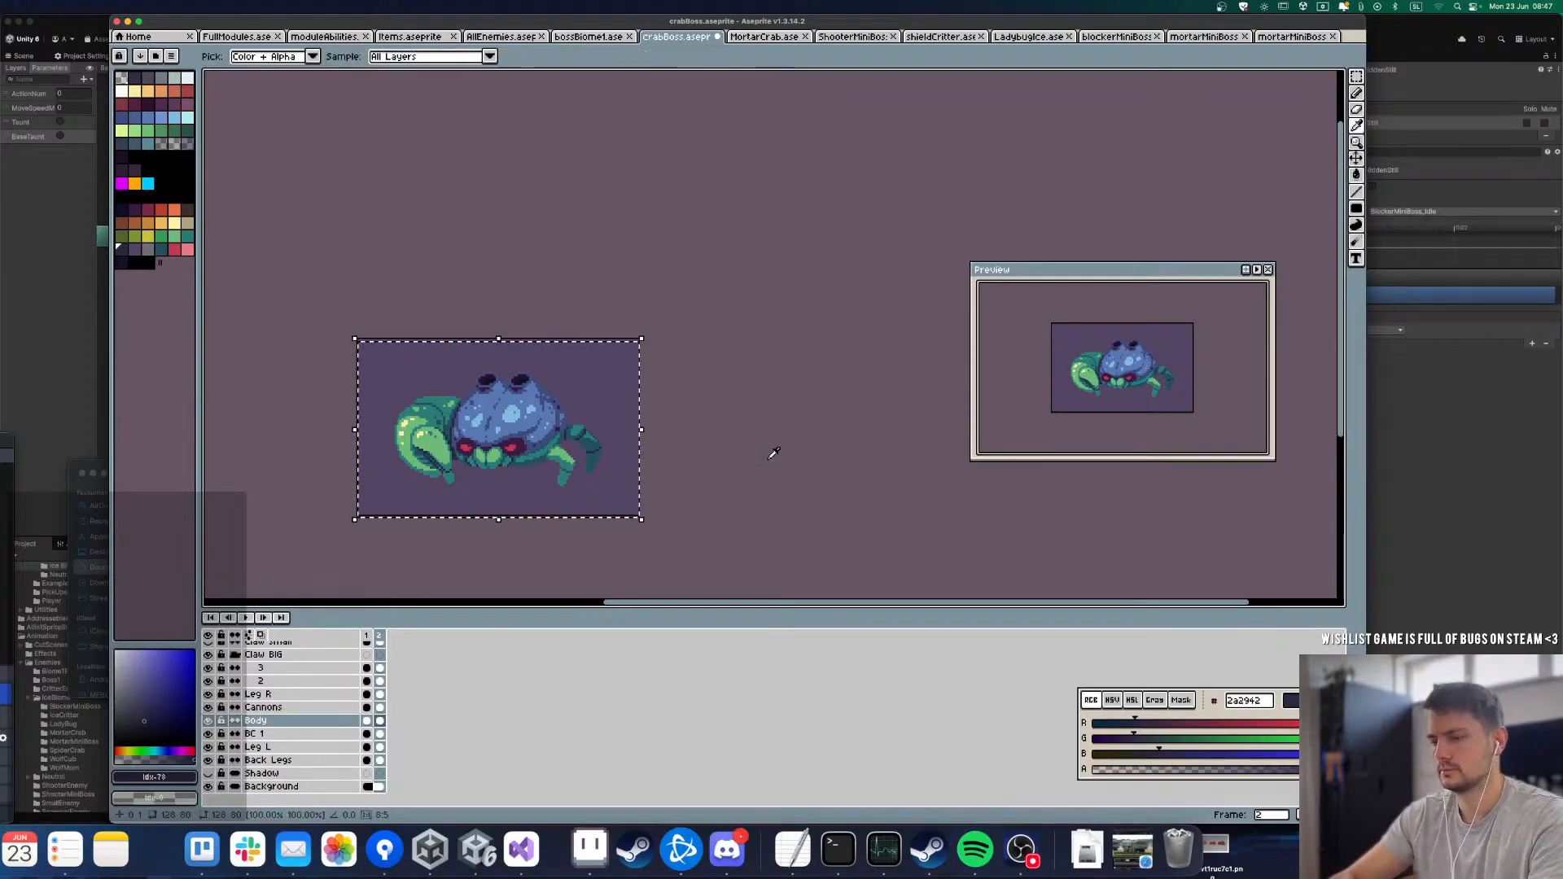
Step: Add frames 3 to 9, shifting the Body stepwise further down and back up to its original height
key("alt+n")
key("alt+n")
key("alt+n")
key("alt+n")
key("alt+n")
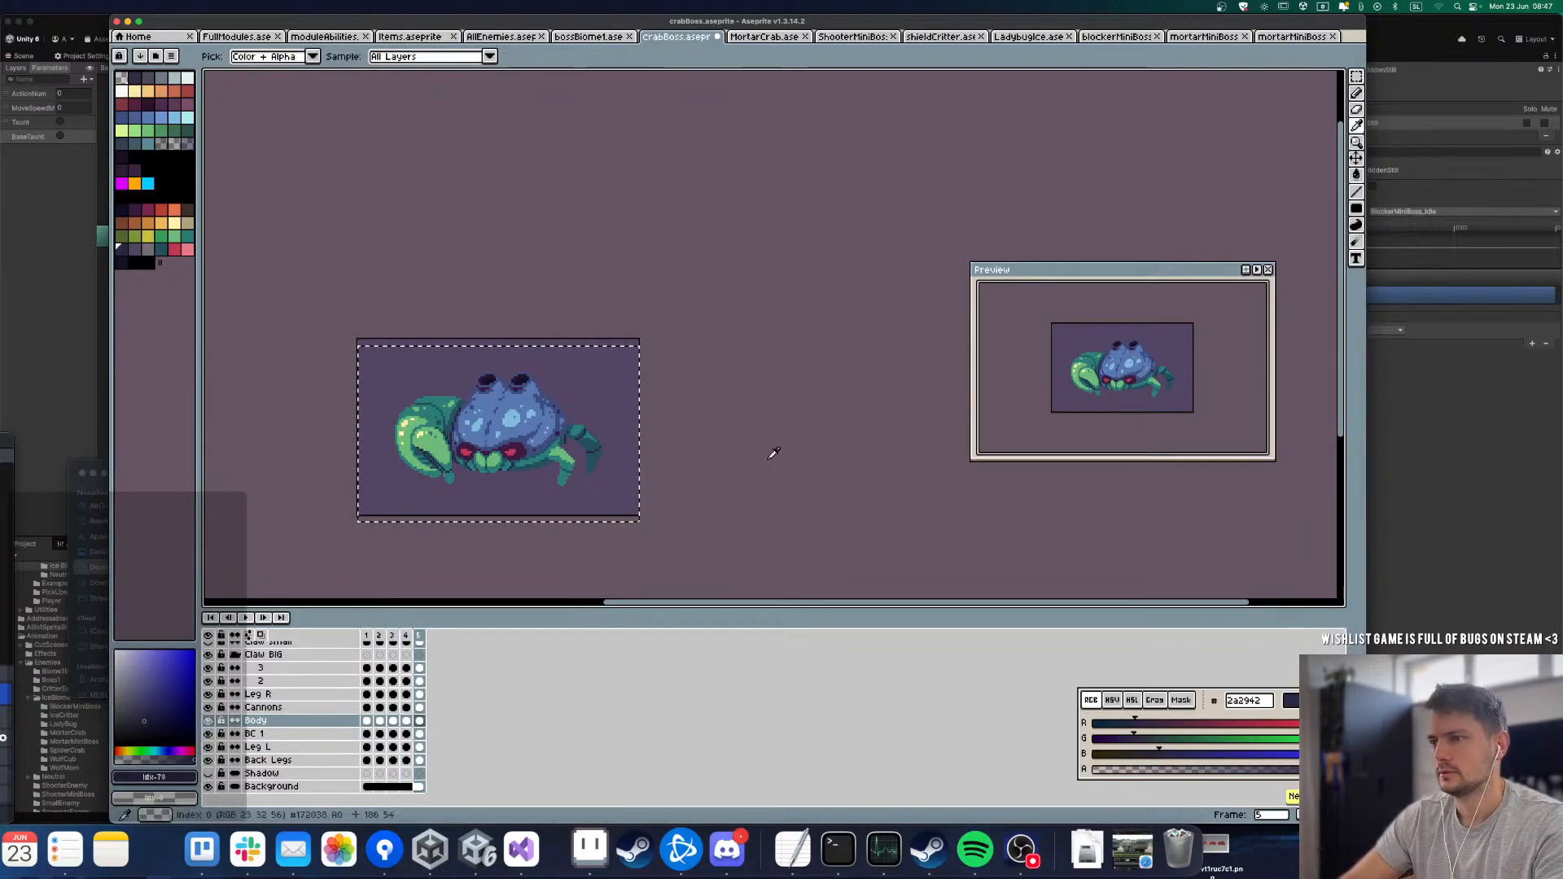
key("alt+n")
key("alt+n")
key("super+d")
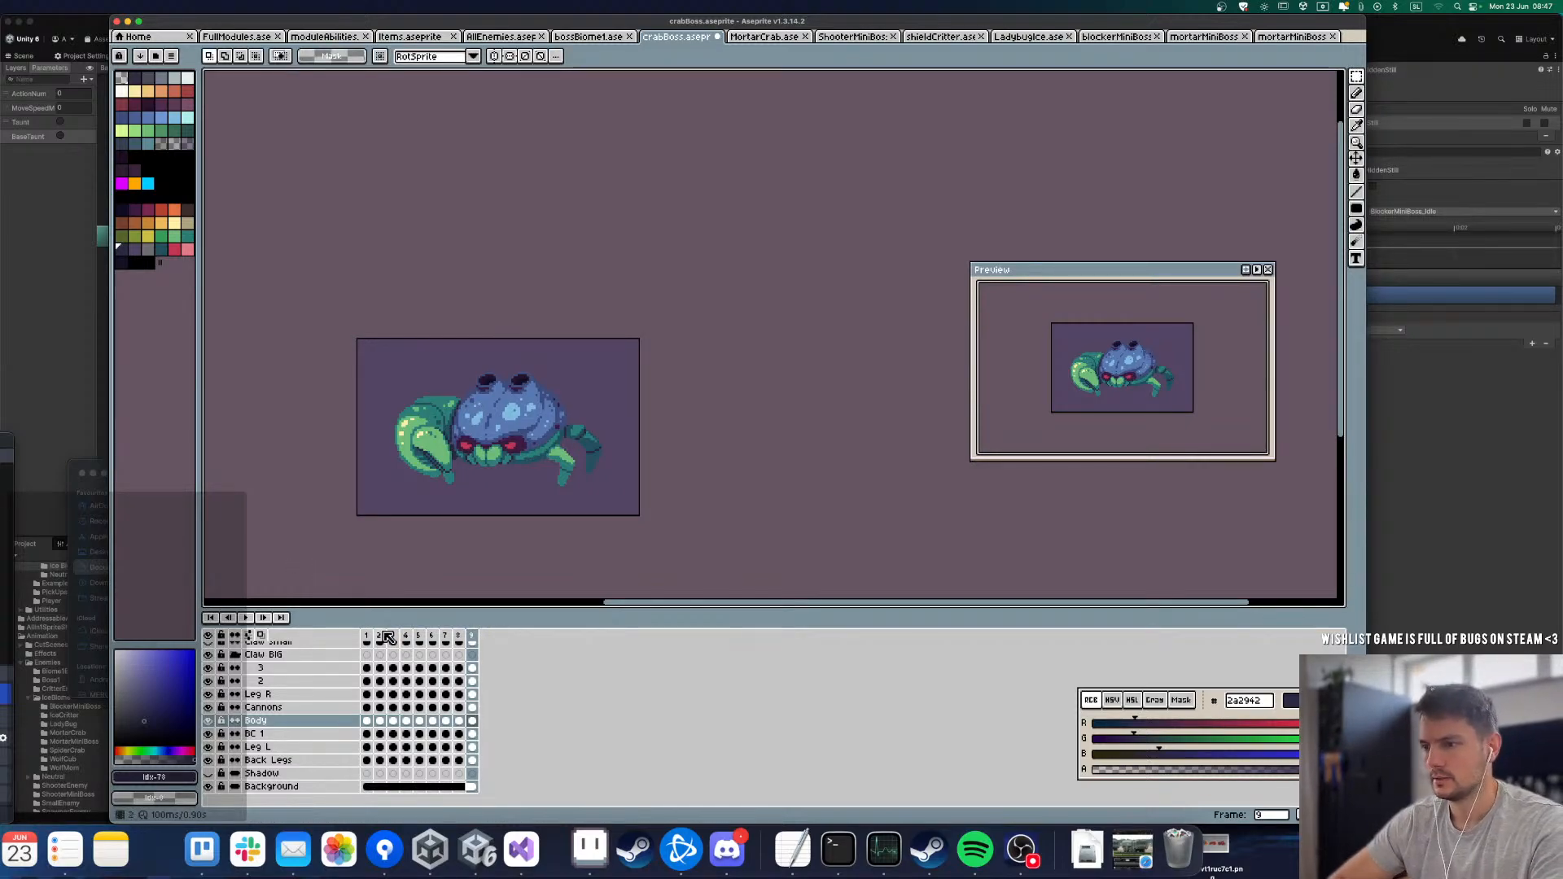
Step: Tag frames 2 to 9 as "Idle"
left_click_drag(385, 636, 472, 636)
right_click(473, 636)
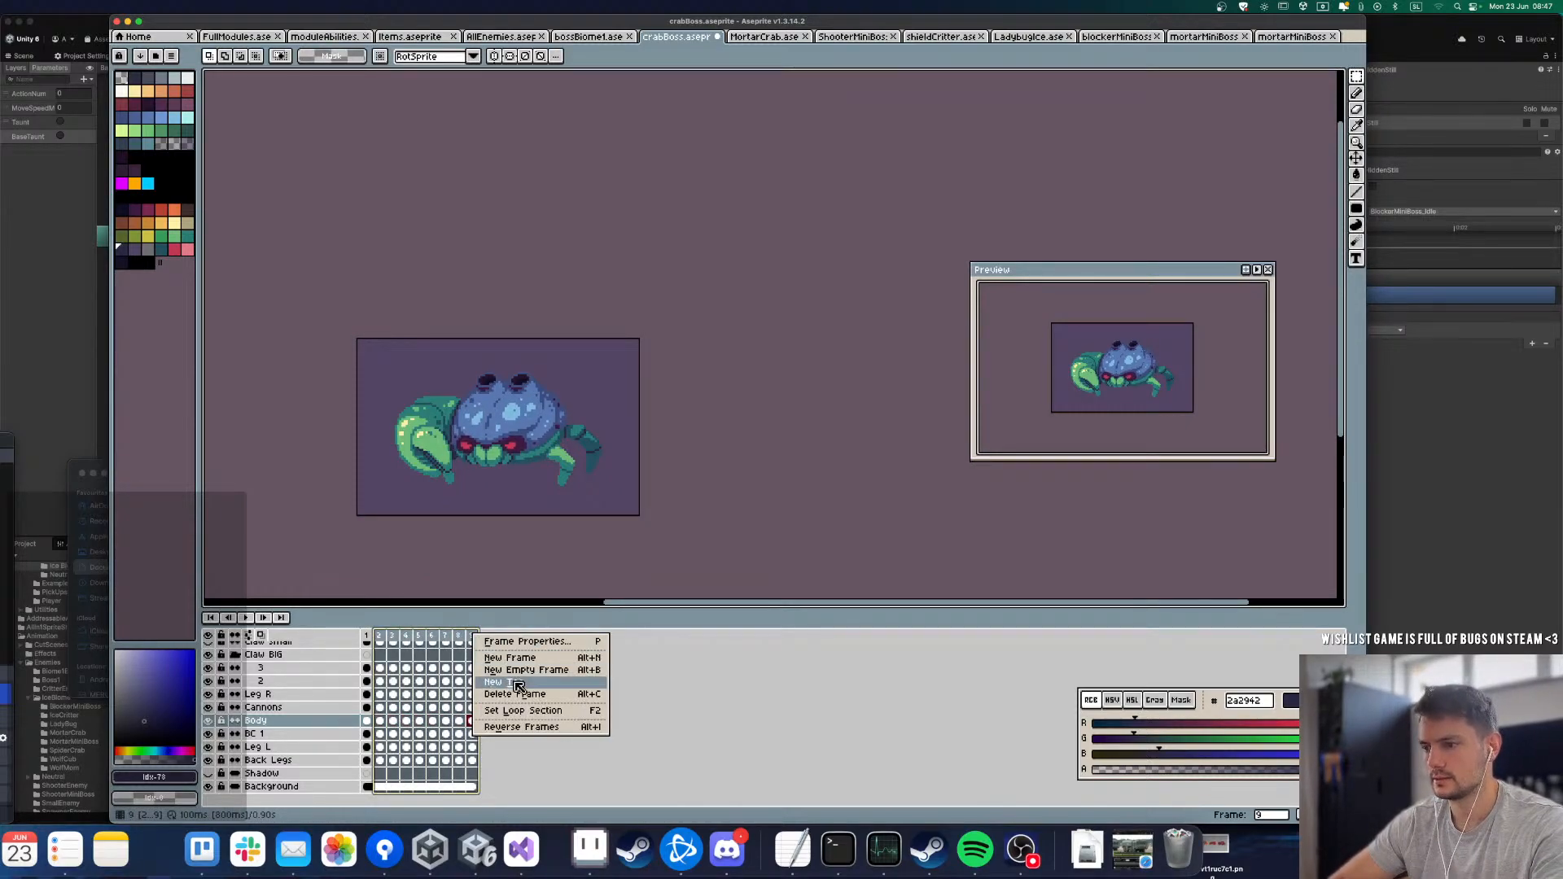
left_click(519, 687)
type("Idle")
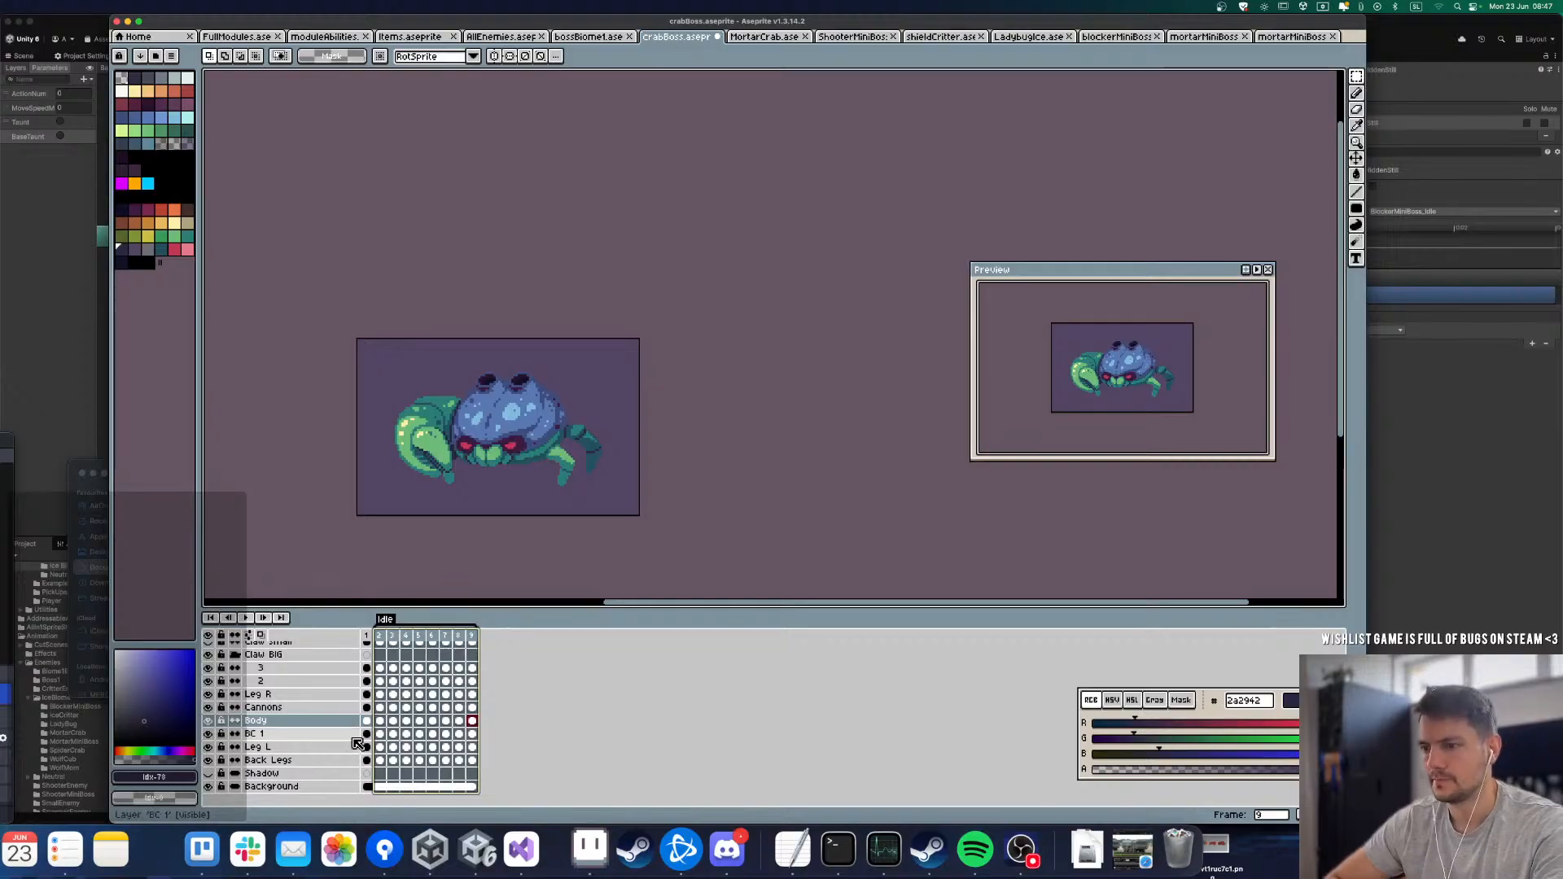
Step: Shift the Cannons layer's artwork down in frames 2 to 5 so that it follows the sinking body
left_click(394, 709)
left_click(380, 708)
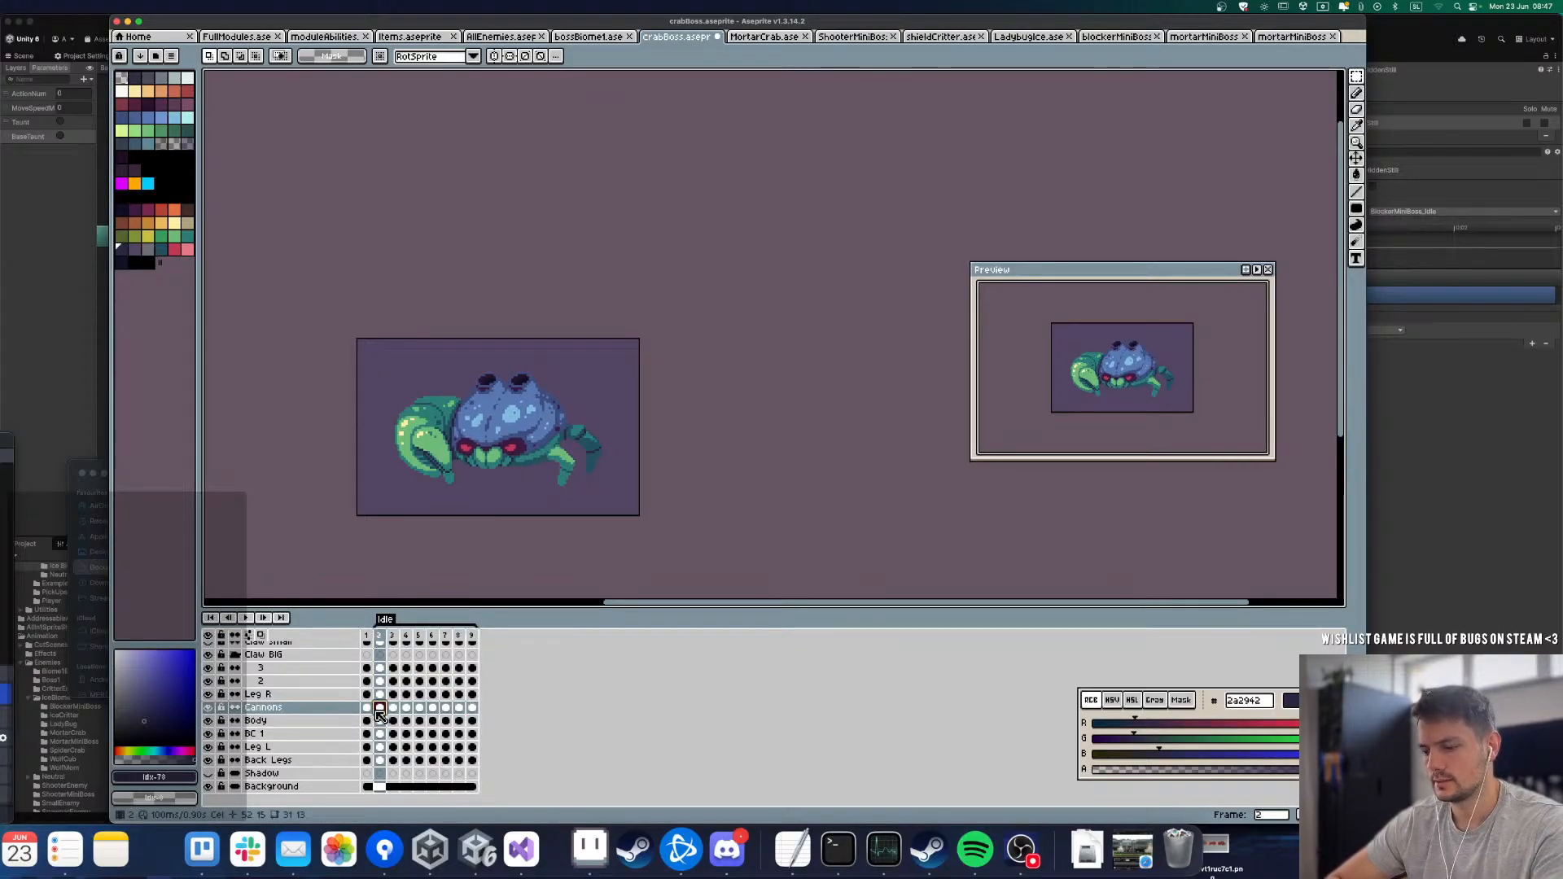
key("Right")
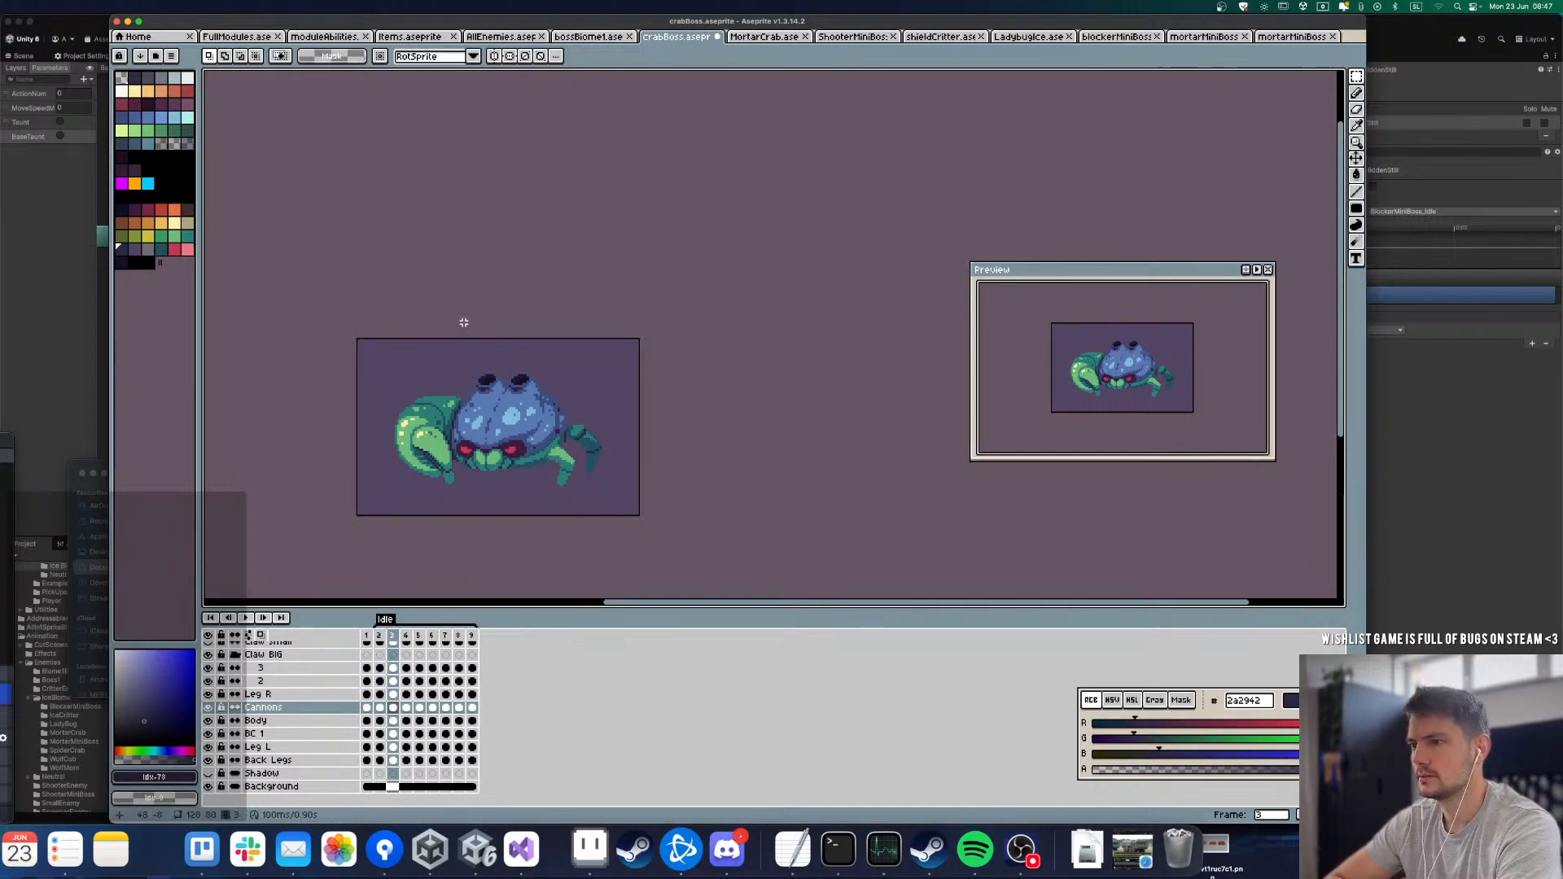
key("Right")
key("Right")
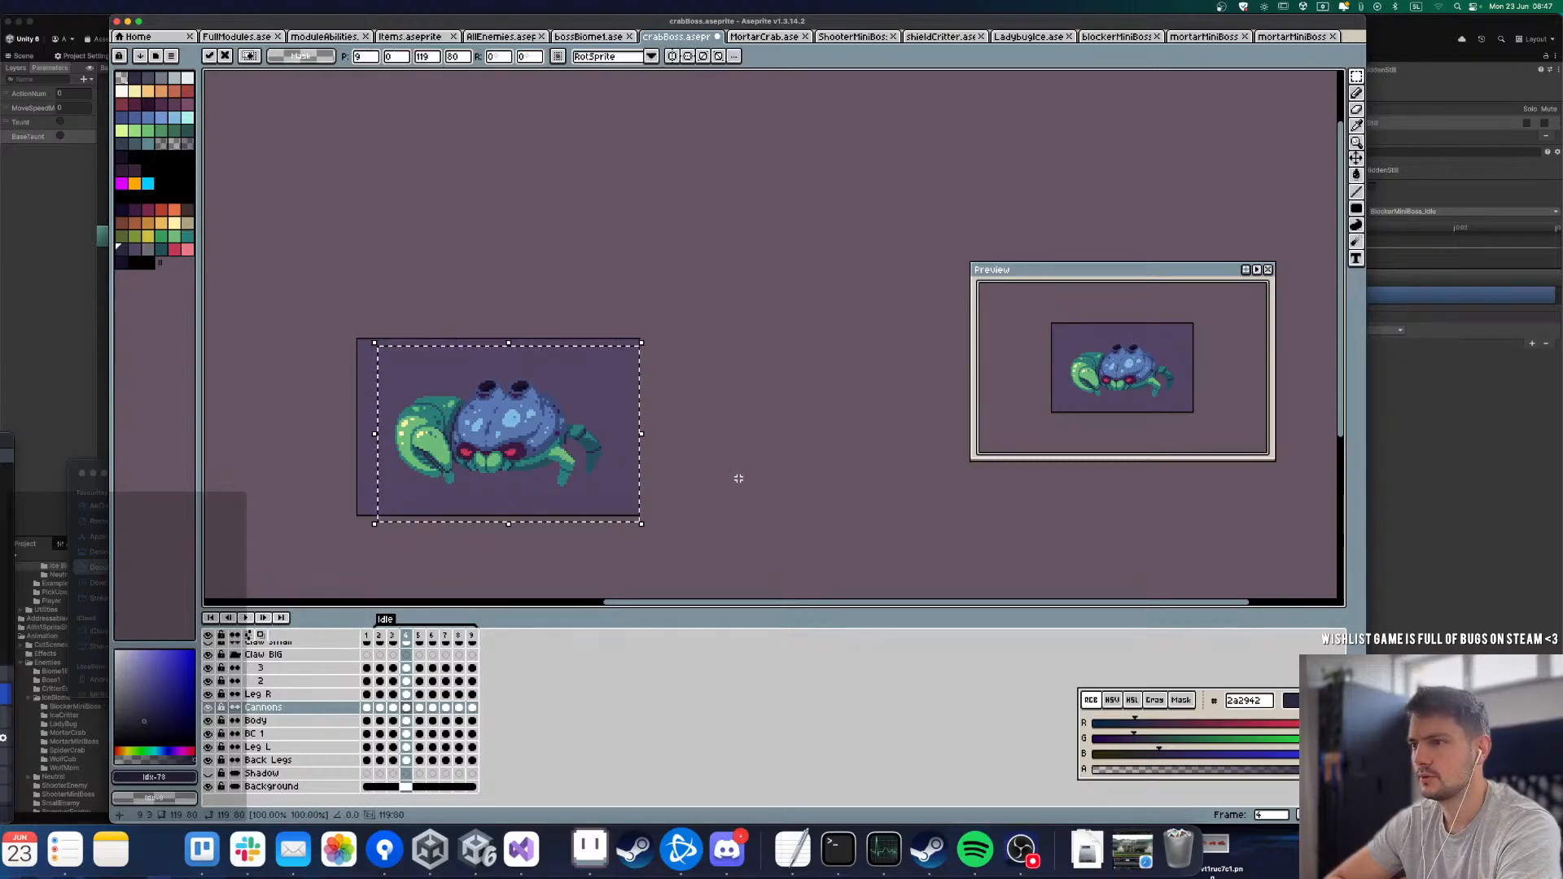
left_click_drag(405, 312, 633, 496)
key("Down")
key("Down")
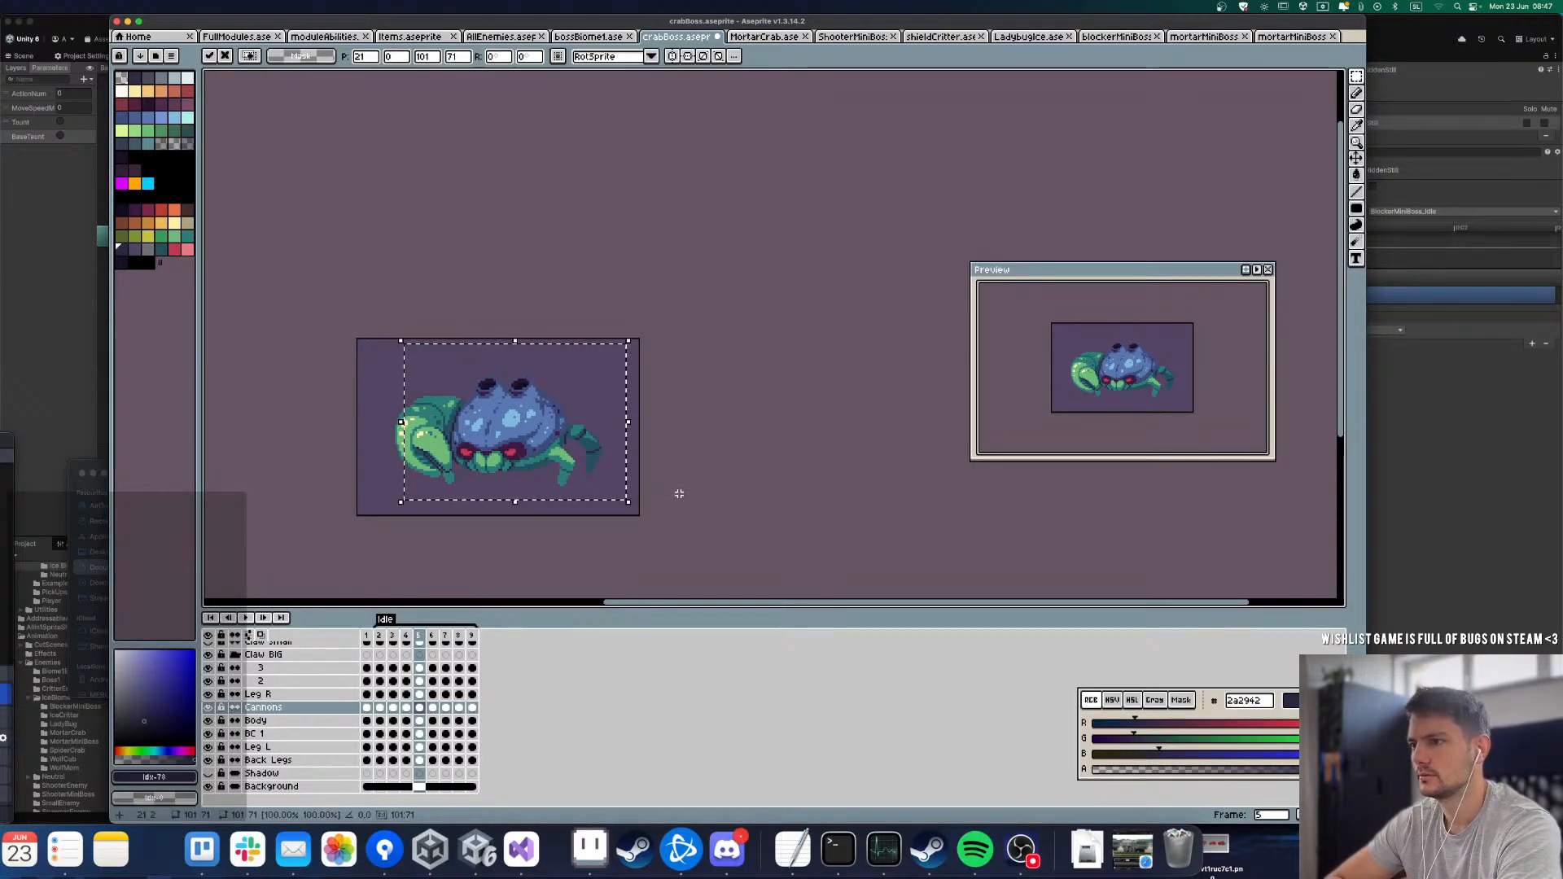
key("super+d")
Step: Shift the Cannons layer's artwork in frames 6 and 7 to follow the body's rise
key("Right")
left_click_drag(378, 322, 612, 478)
key("Down")
key("Down")
key("super+d")
key("Right")
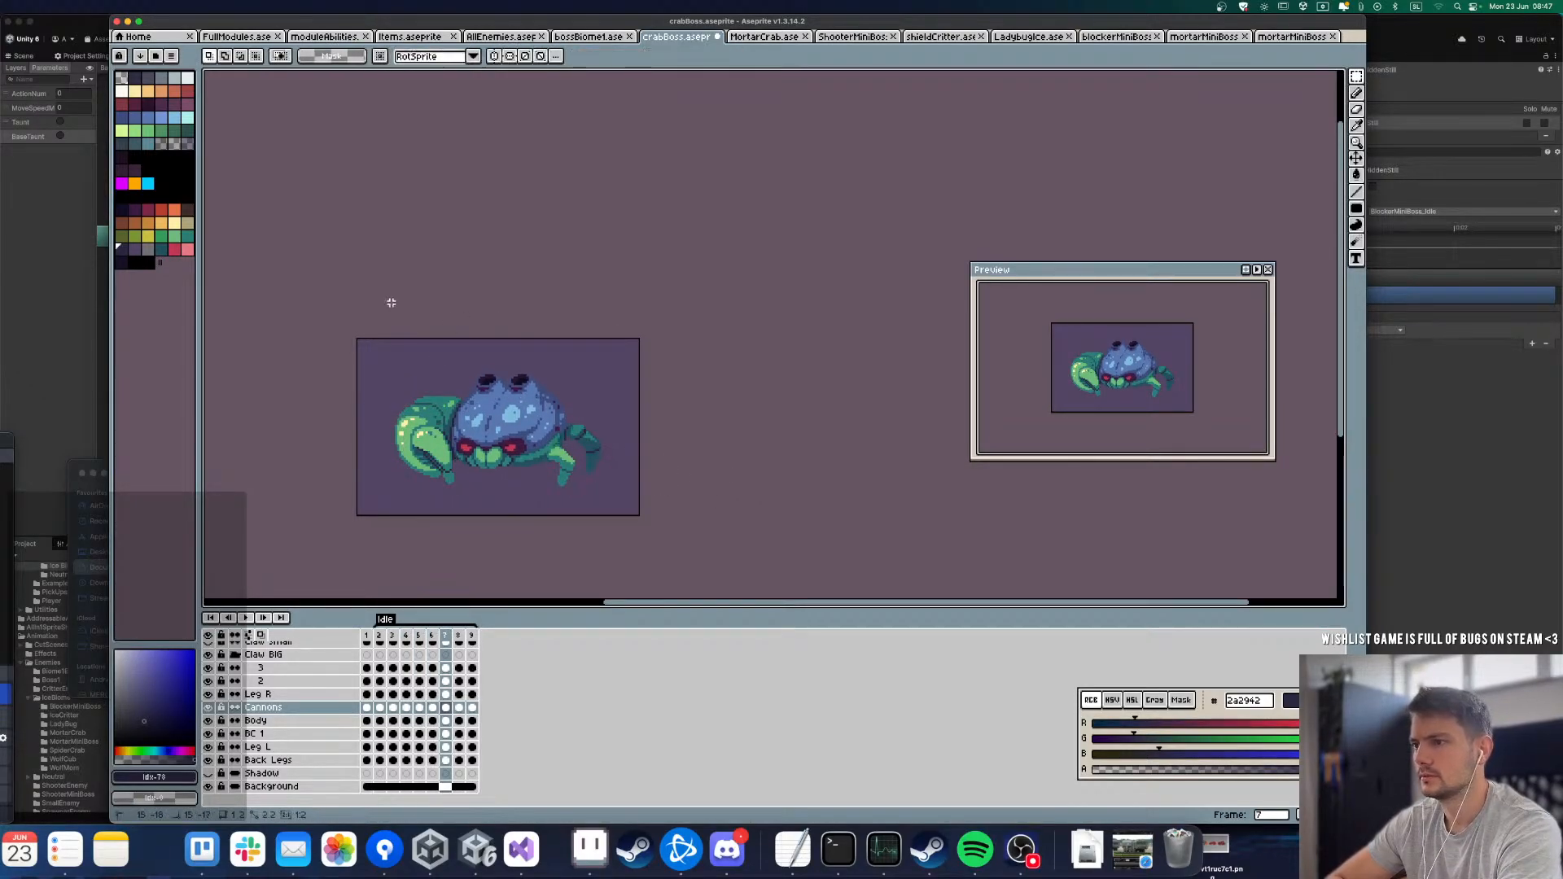
left_click_drag(387, 301, 677, 460)
key("Down")
key("super+d")
key("Right")
Step: Play the Idle animation and step through its frames to check that body and cannons move together
key("Return")
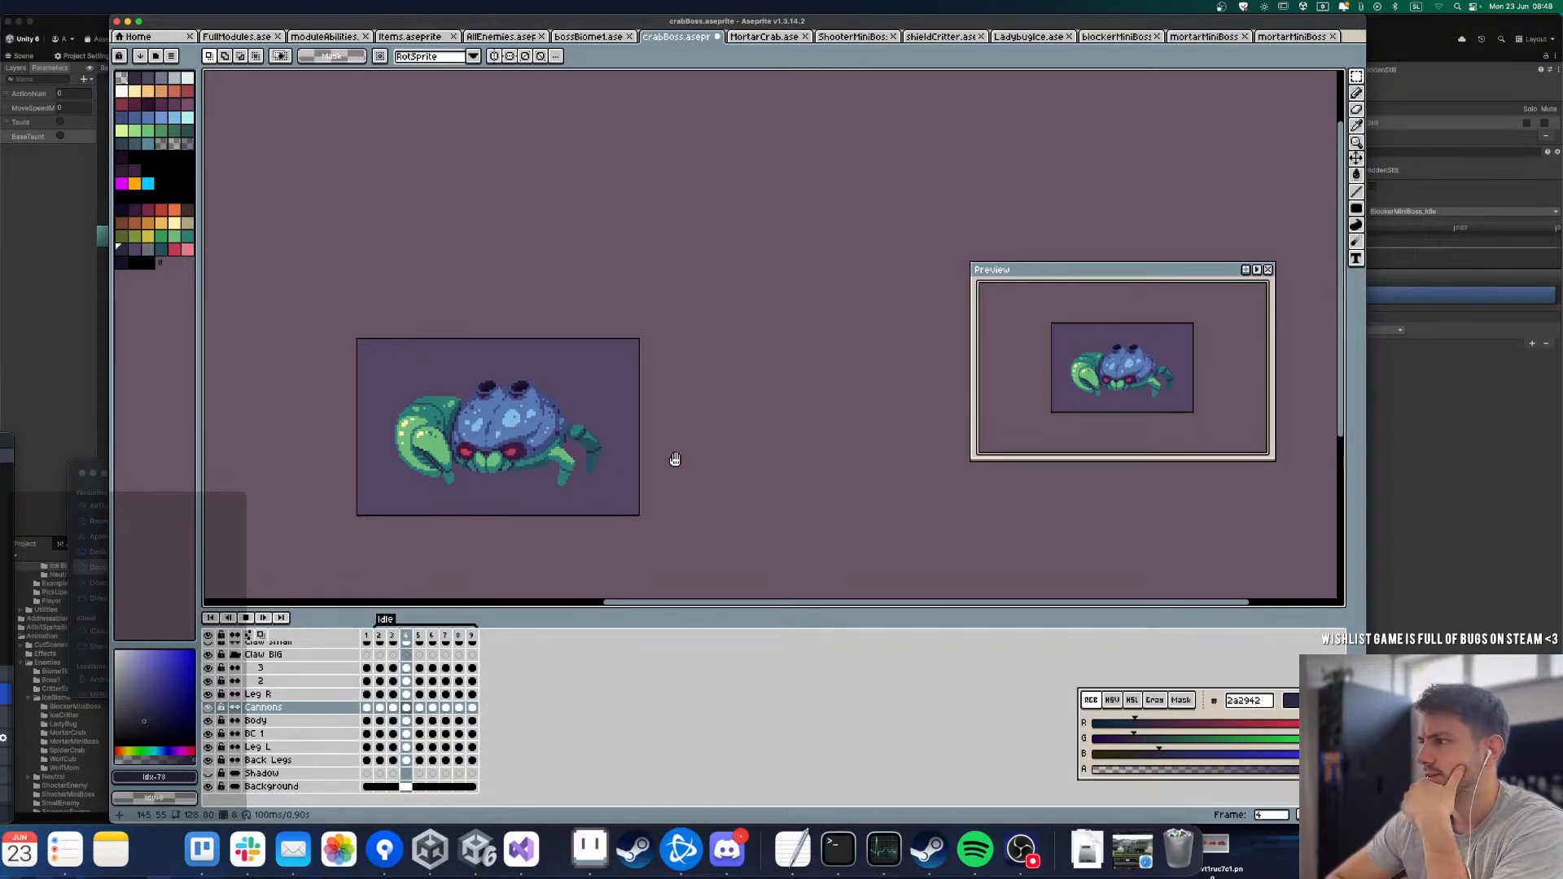
scroll(438, 450, "up", 2)
scroll(414, 295, "down", 1)
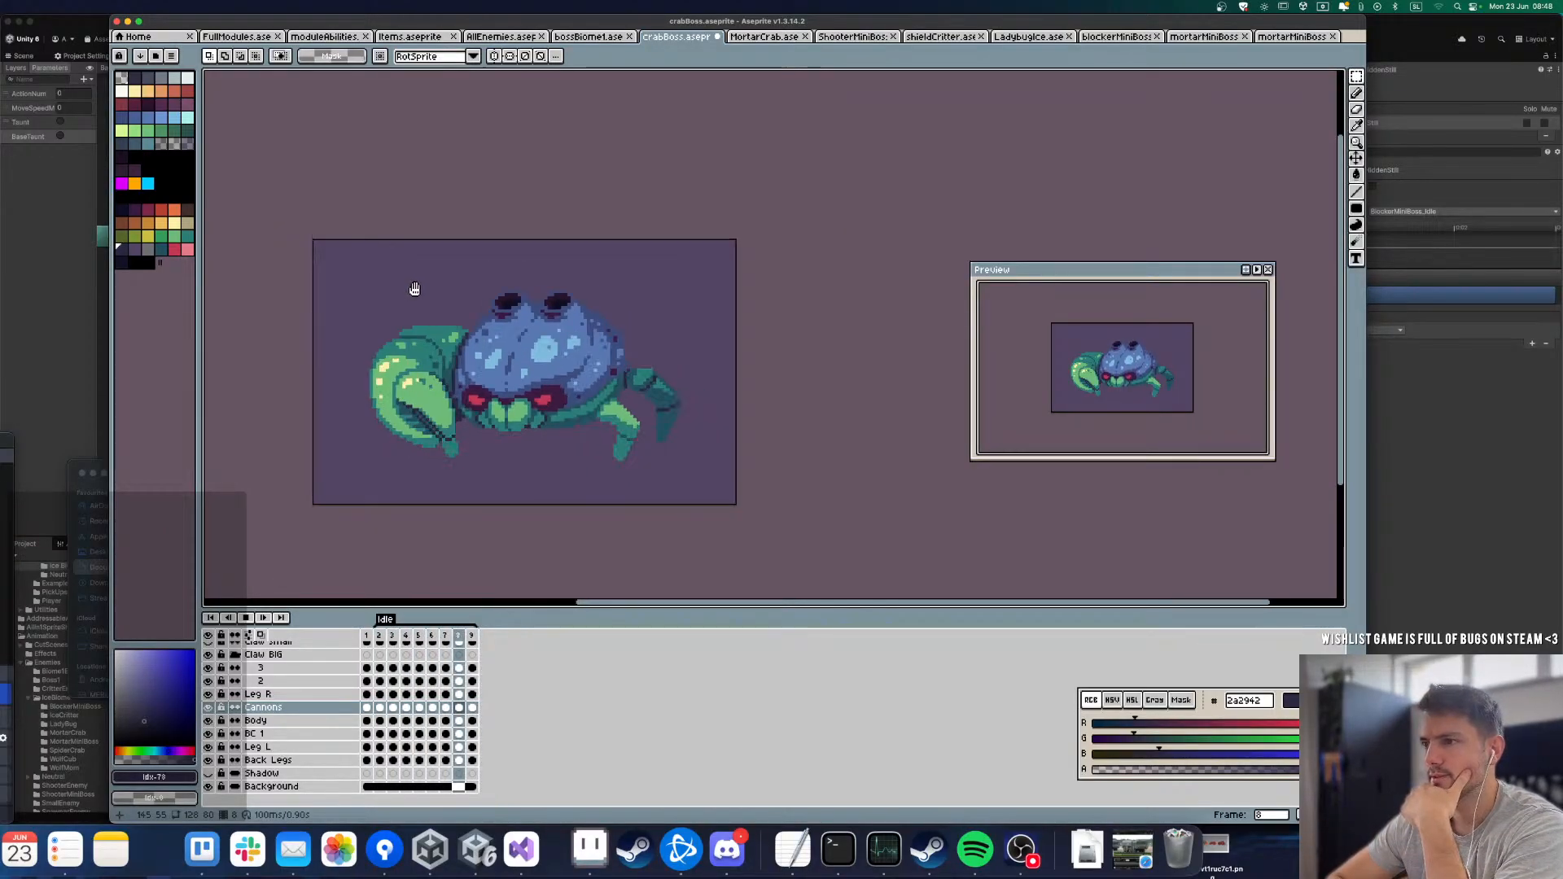
scroll(365, 407, "up", 1)
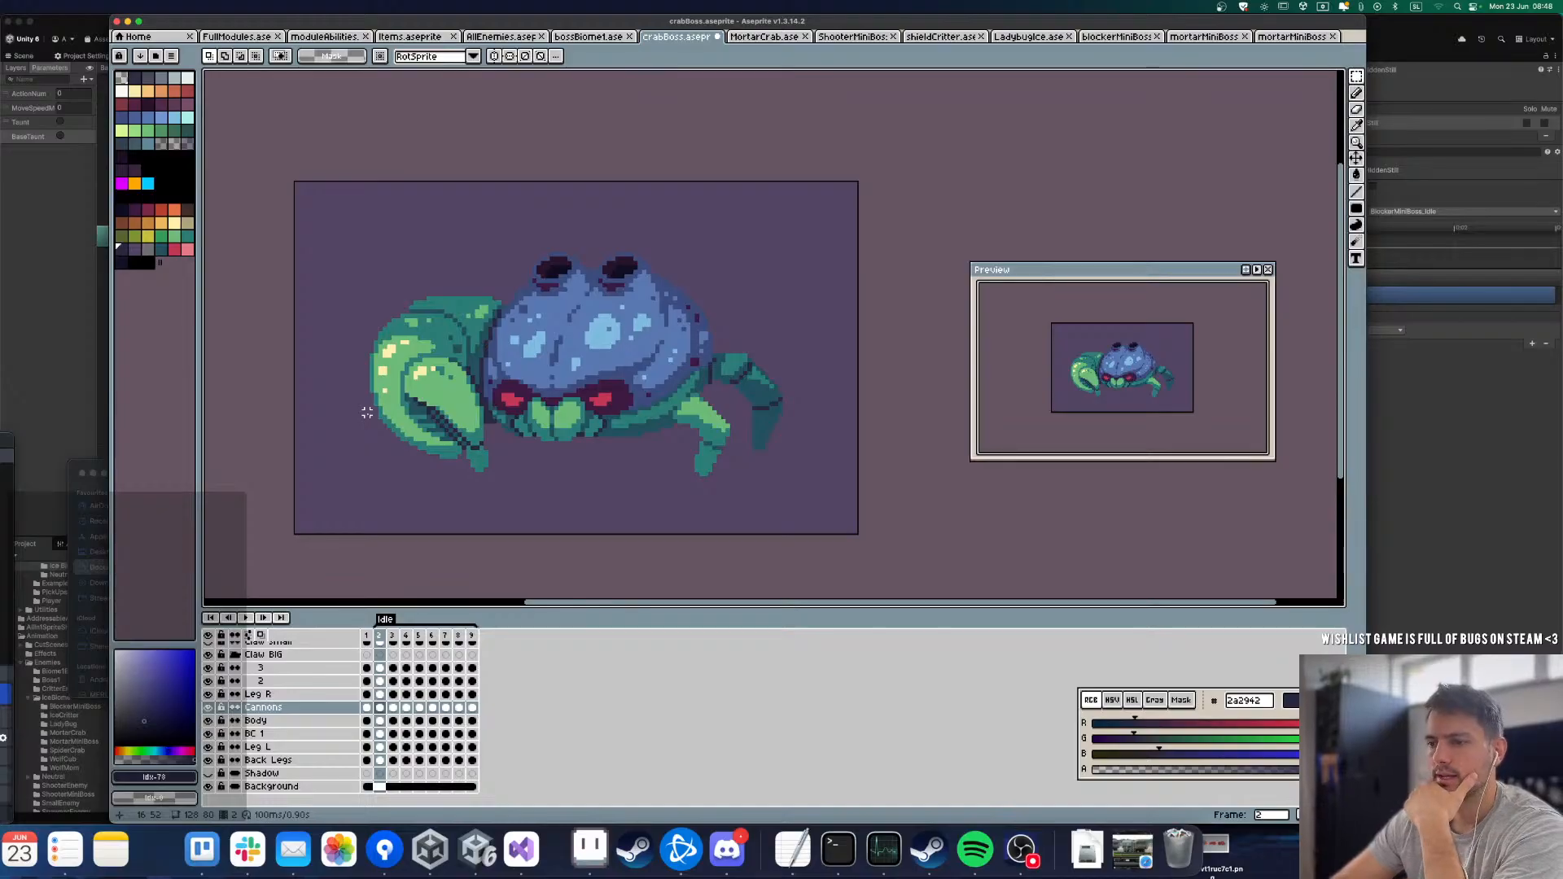
key("Return")
key("Right")
key("Right")
key("Right")
key("Right")
key("Right")
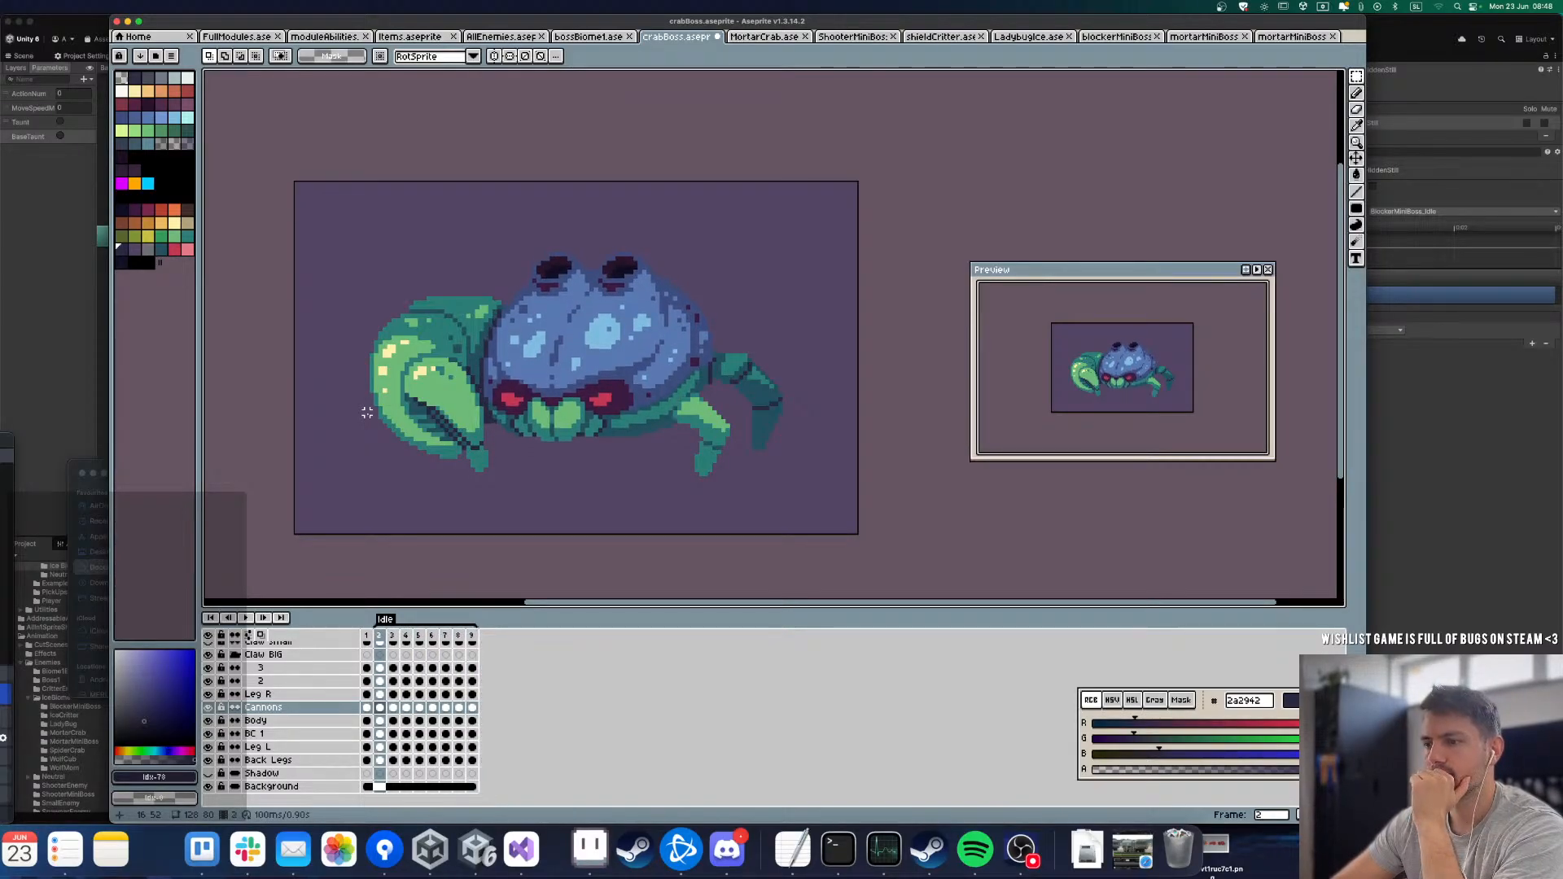
key("Left")
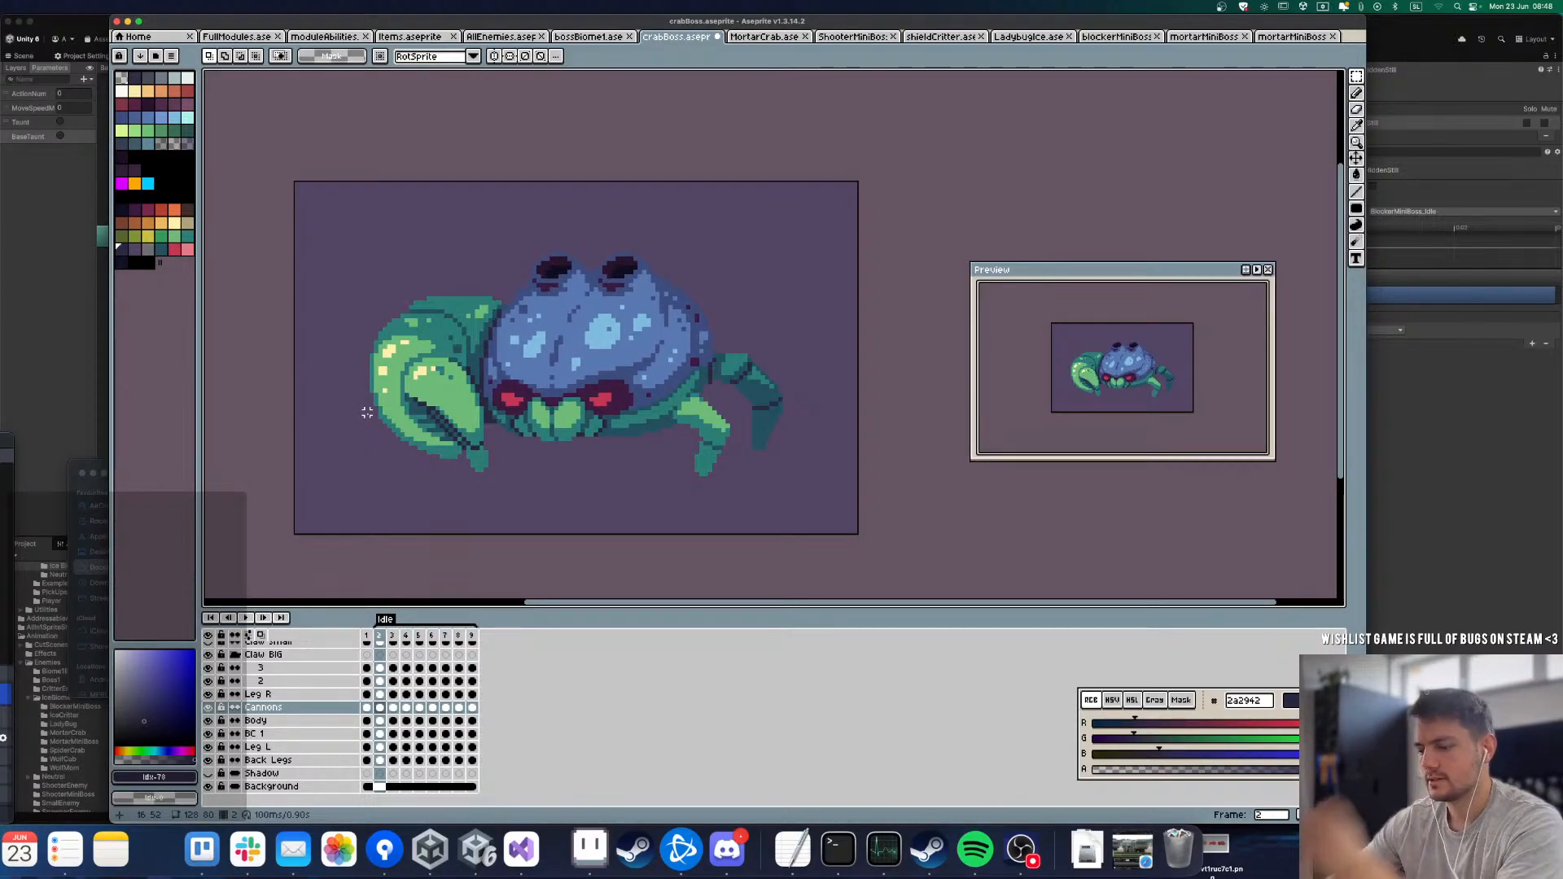
Step: On the BC 1 layer, compare the first frames and shift the claw segment down 1 px in frame 3
key("Up")
key("Up")
key("Down")
key("Down")
key("Down")
key("Down")
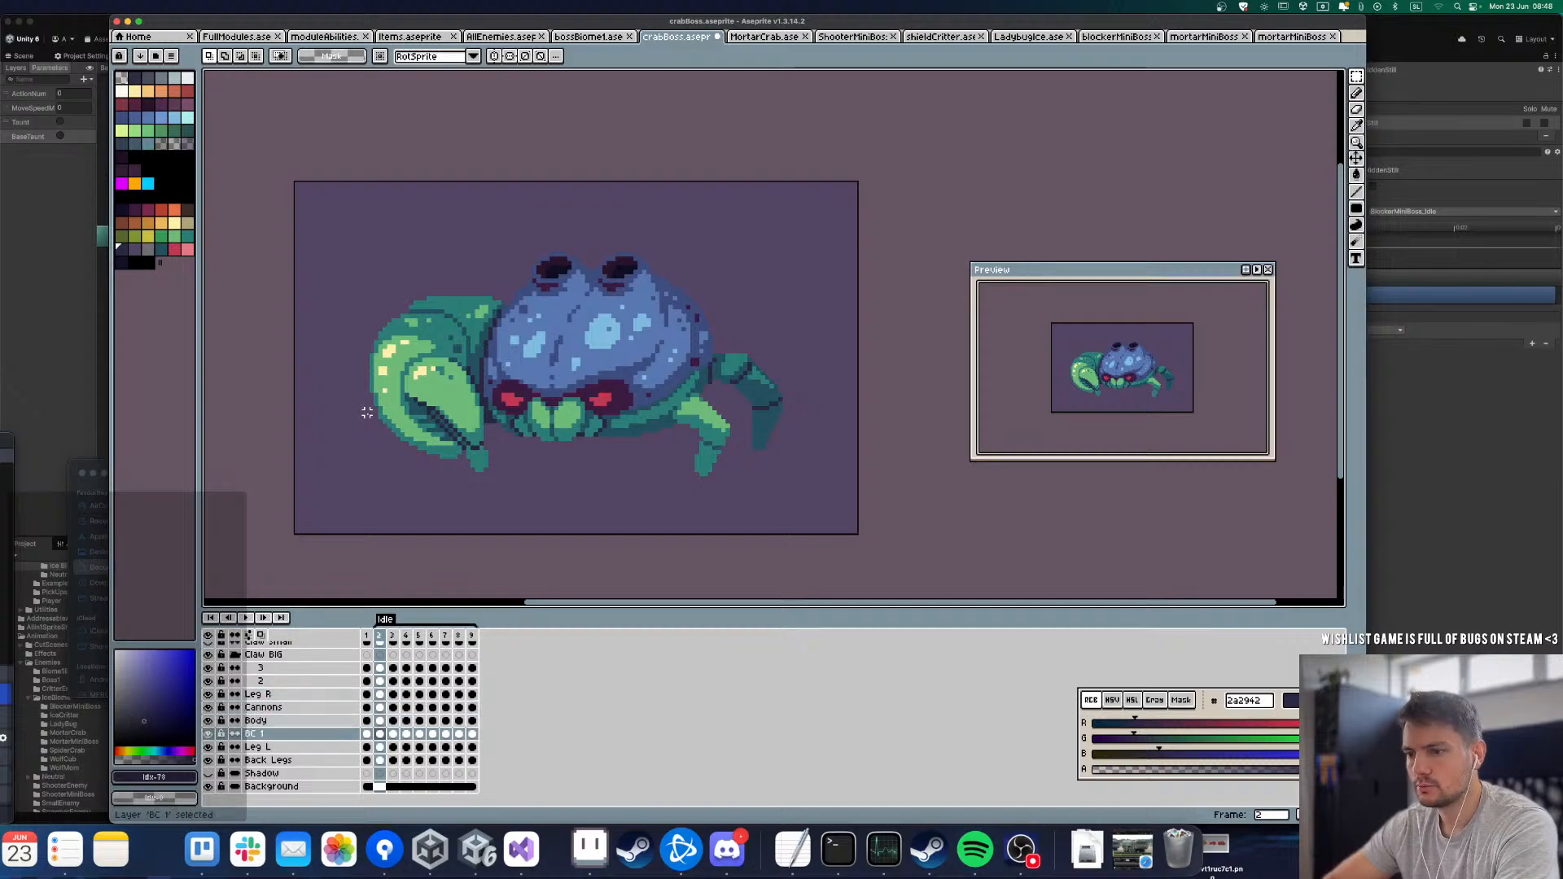
key("Right")
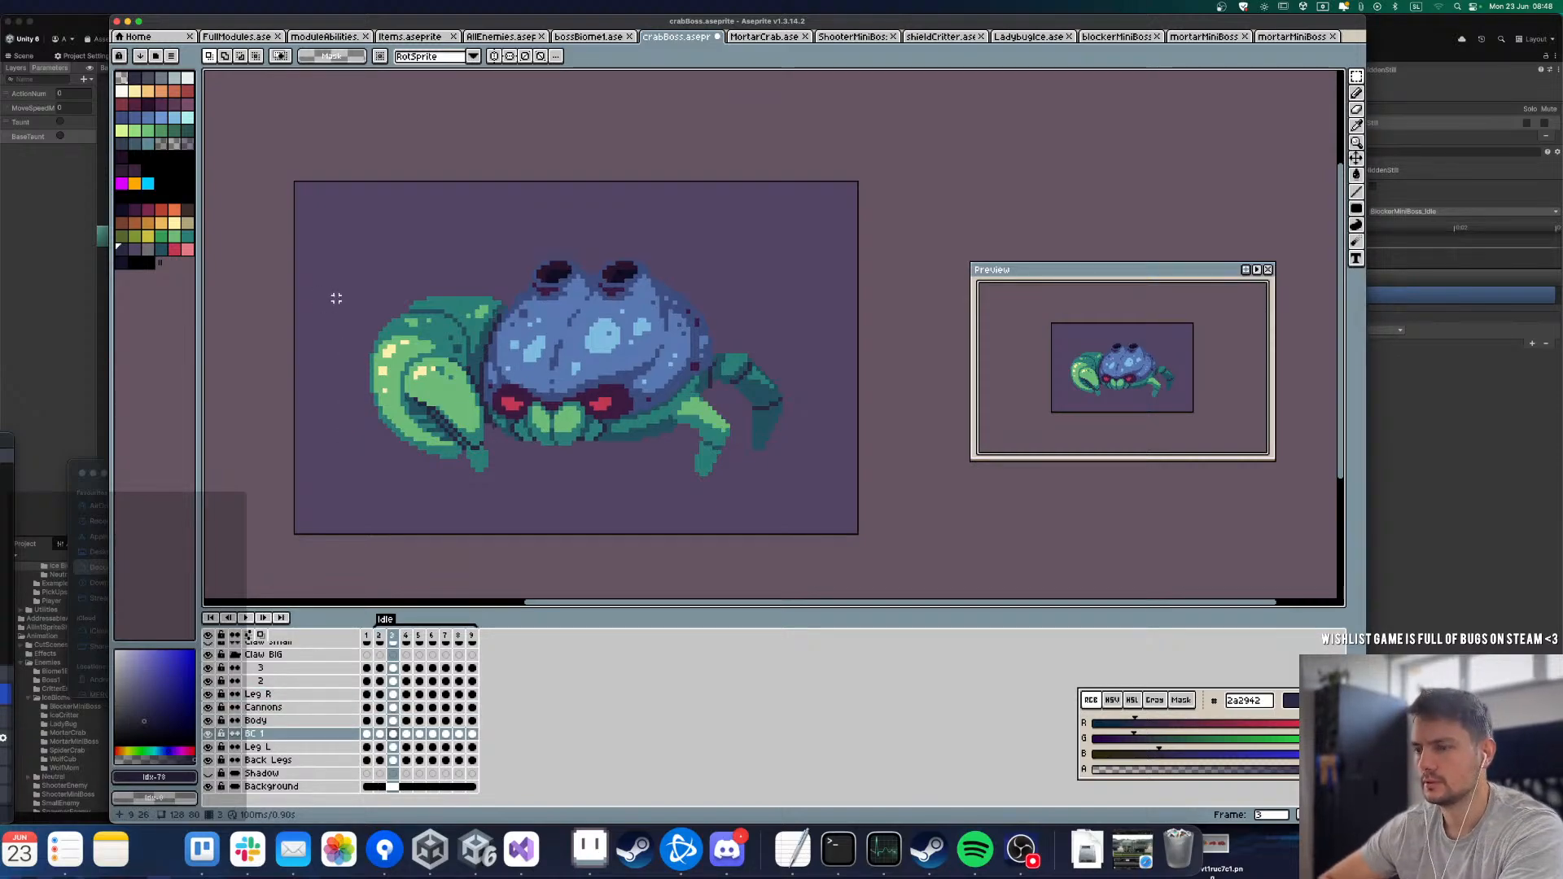
key("Left")
key("Left")
key("Right")
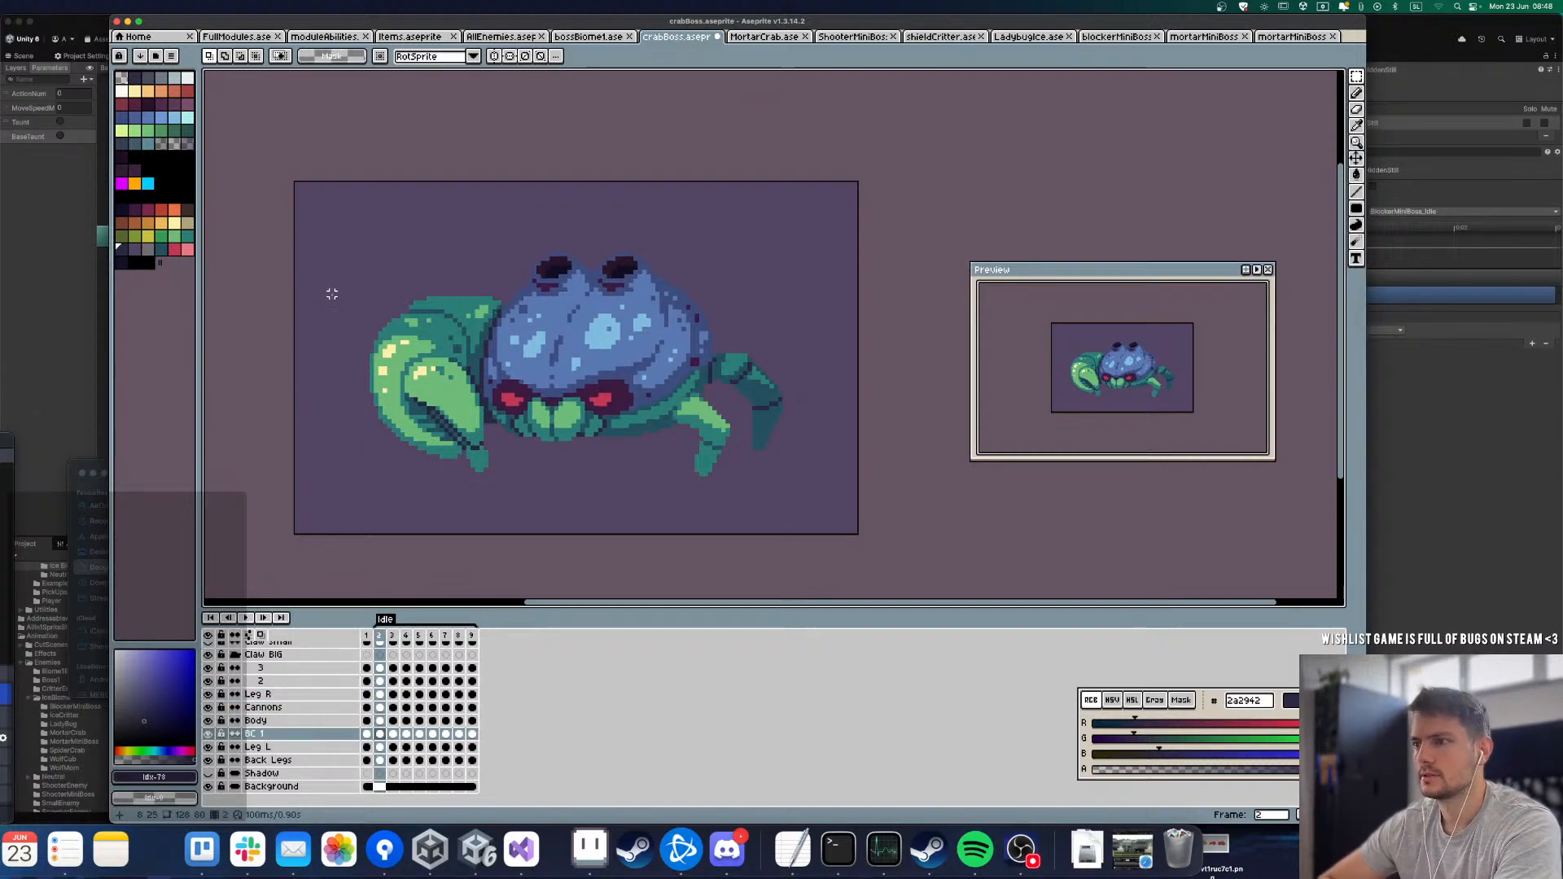
key("Right")
key("Down")
key("Up")
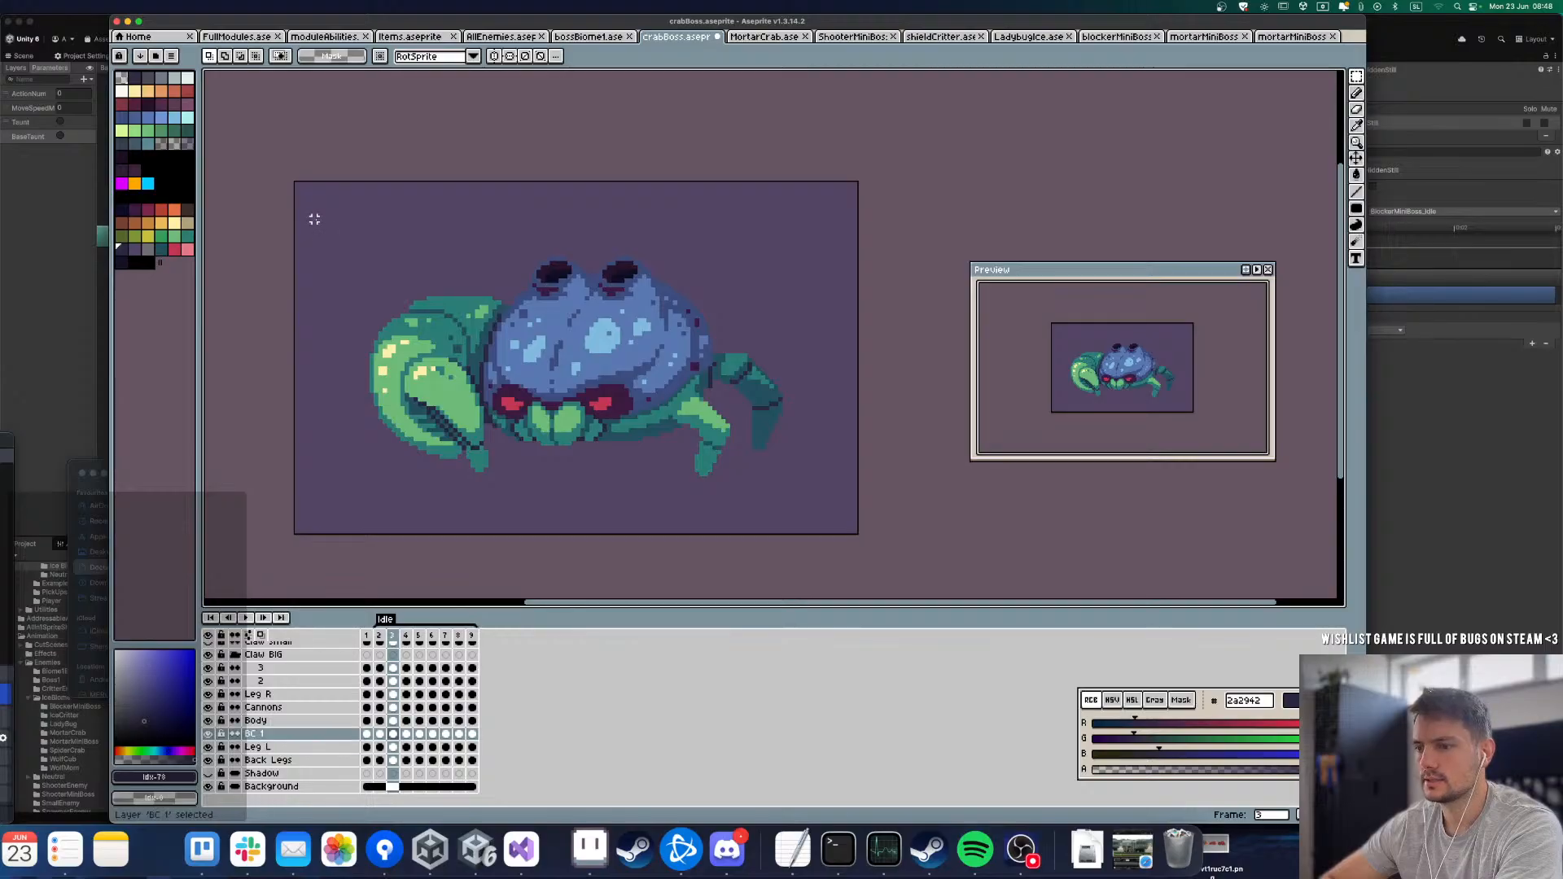
left_click_drag(314, 210, 600, 534)
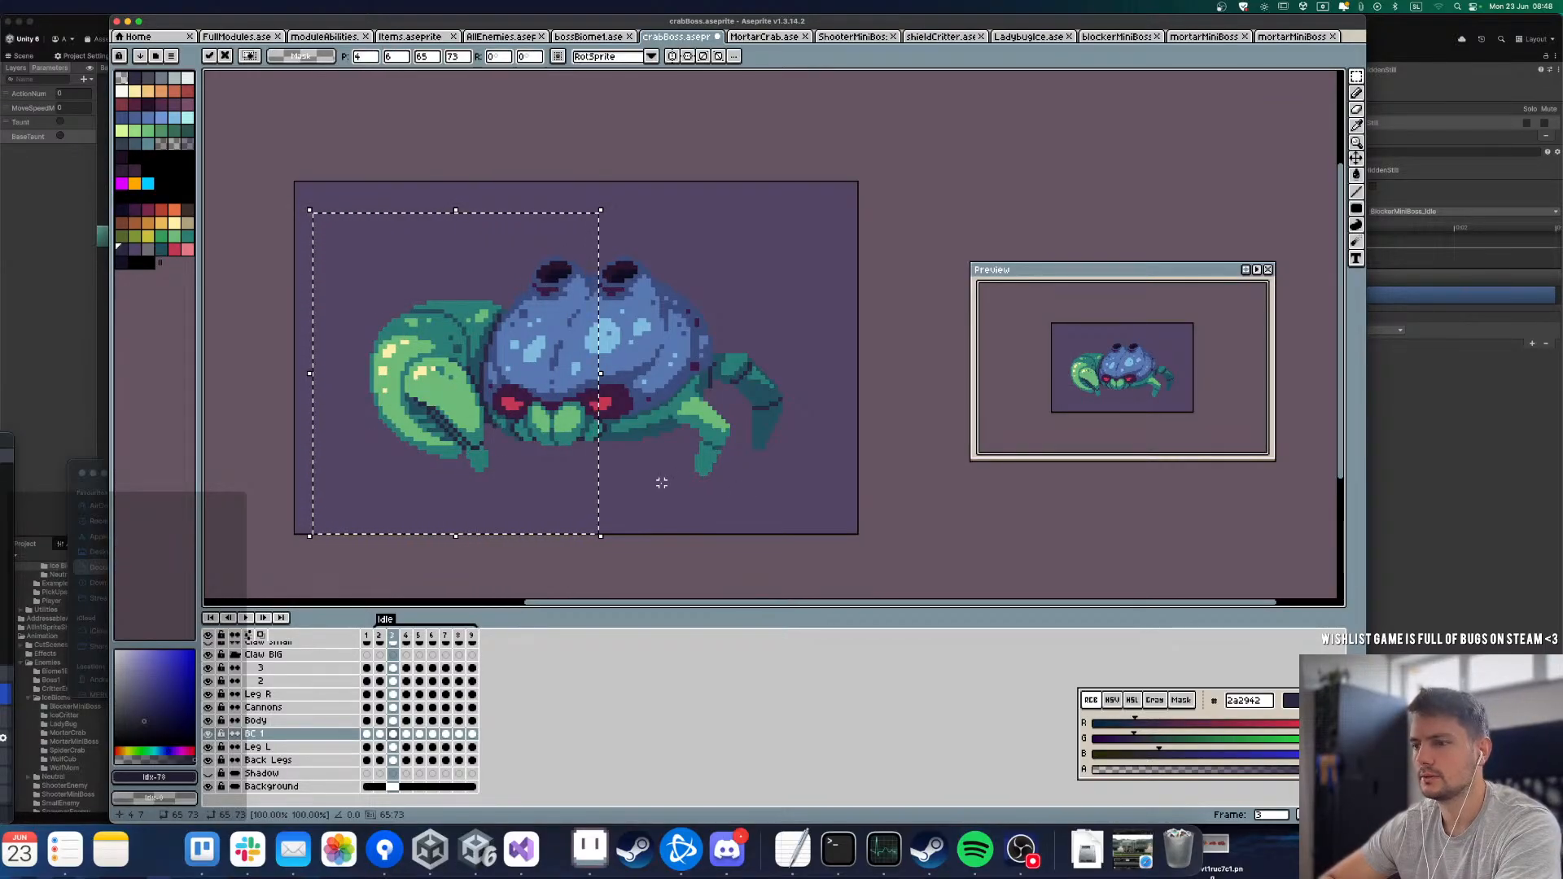
key("ctrl+d")
Step: Compare the BC 1 claw segment with the earlier frames and shift it down in frame 4
key("Left")
key("Left")
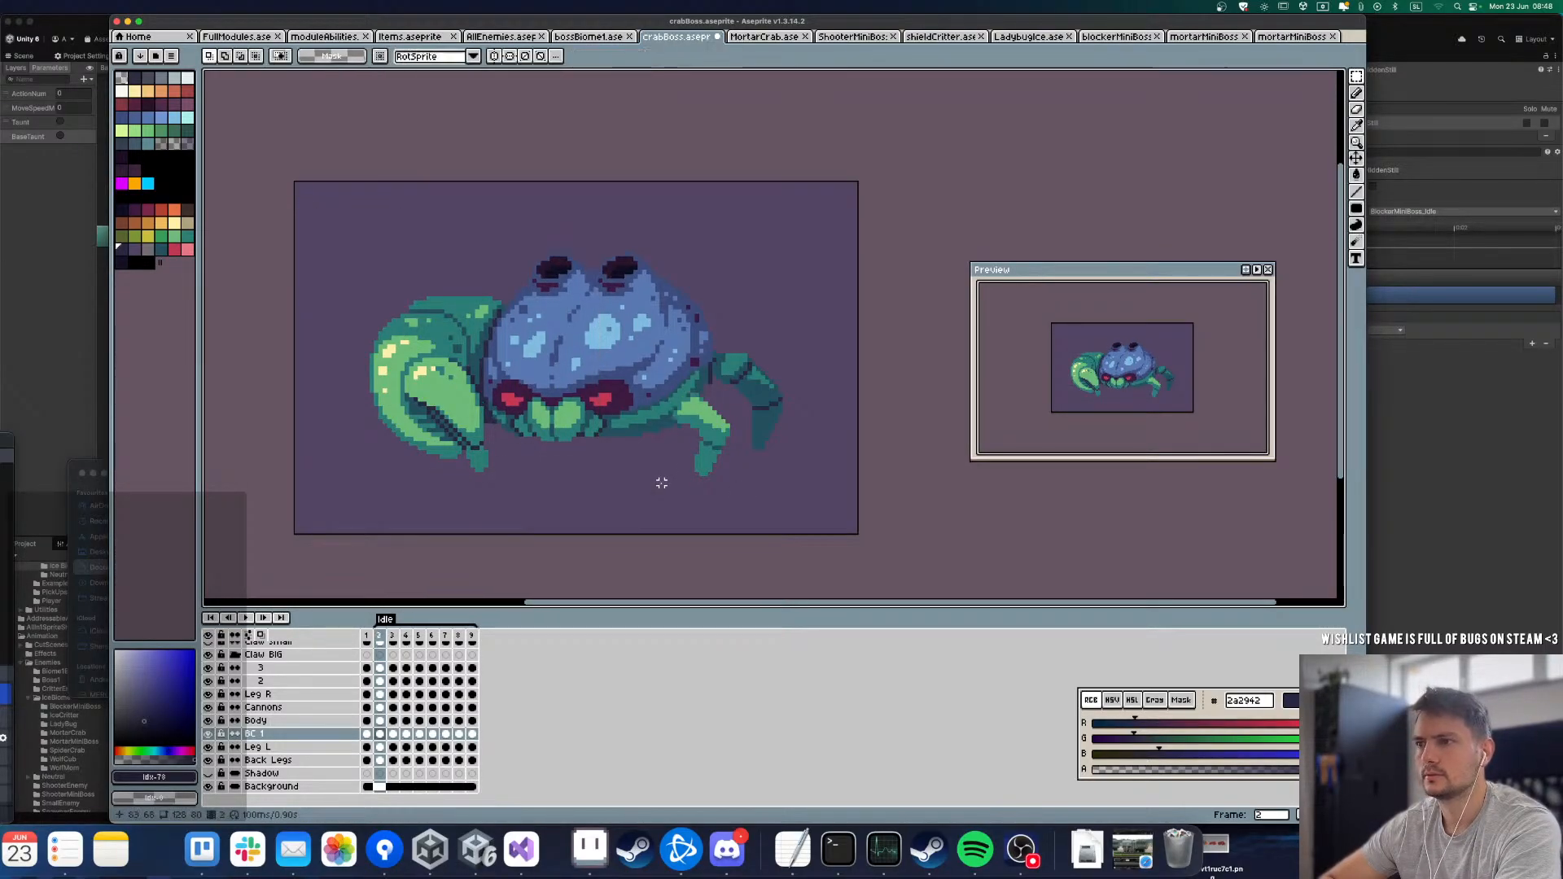
key("Right")
key("Right")
left_click_drag(315, 228, 613, 562)
key("ctrl+d")
key("Right")
left_click_drag(297, 187, 614, 518)
key("ctrl+d")
key("Right")
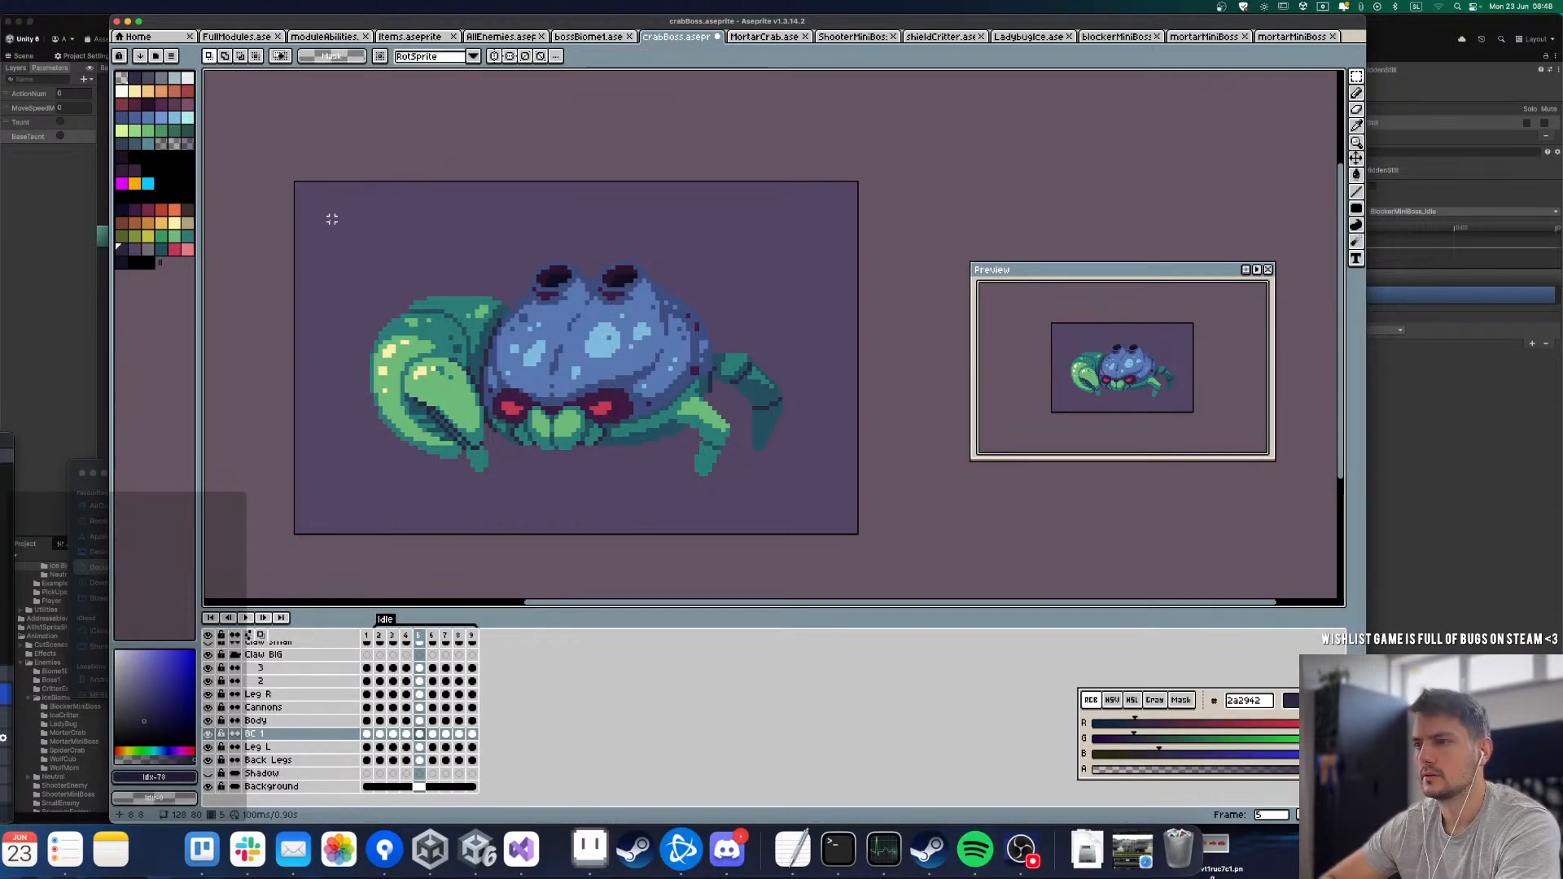
Step: Shift the BC 1 claw segment down 3 px in frame 5 and 2 px in frame 6
left_click_drag(331, 219, 548, 461)
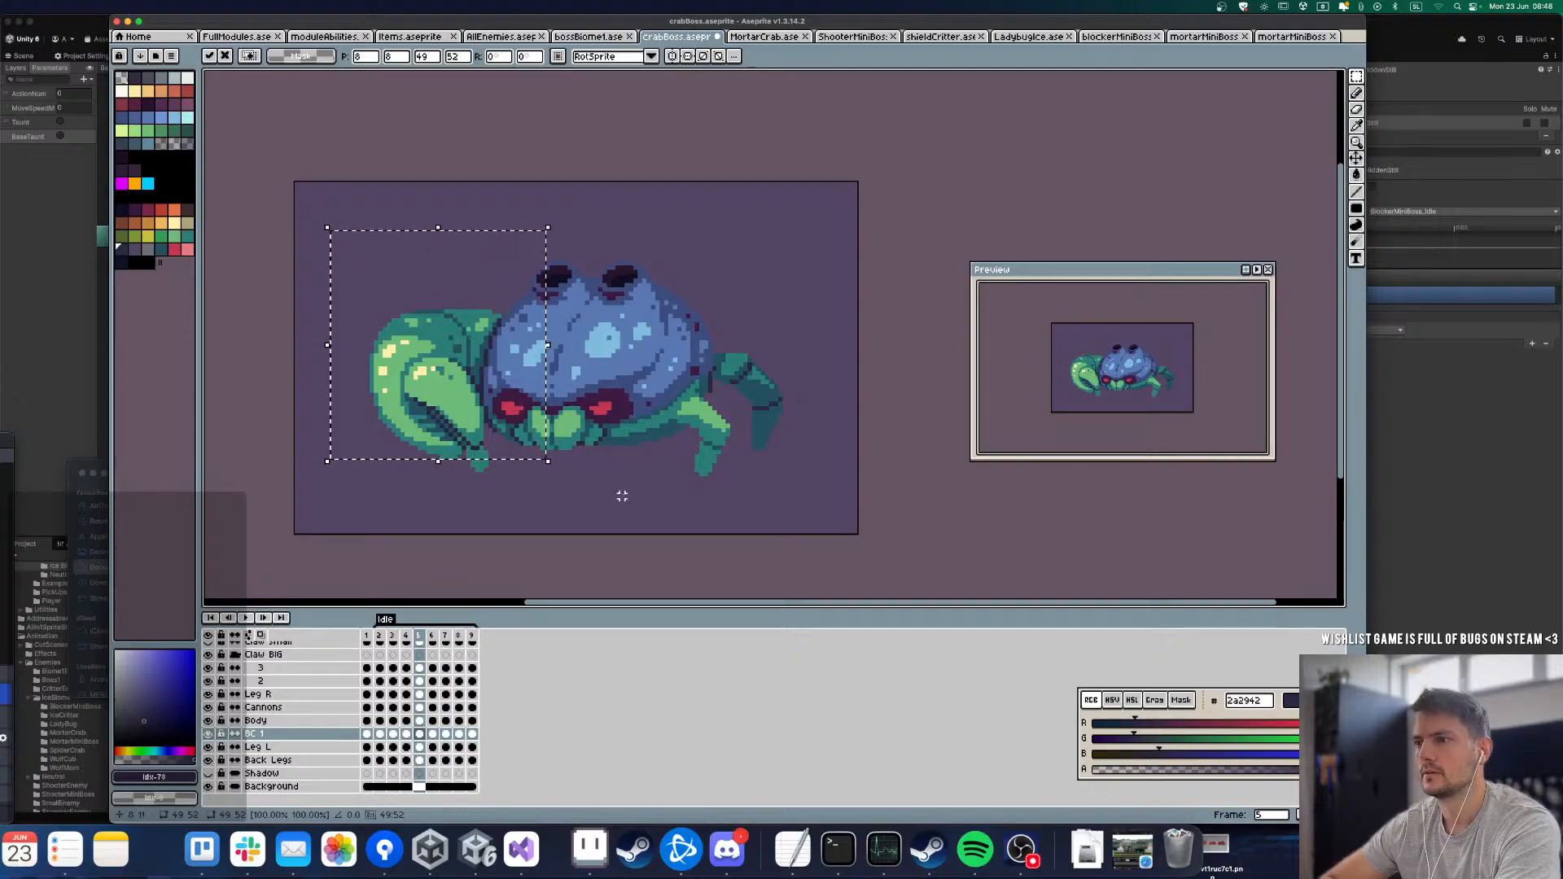
key("ctrl+d")
key("Right")
left_click_drag(328, 233, 570, 486)
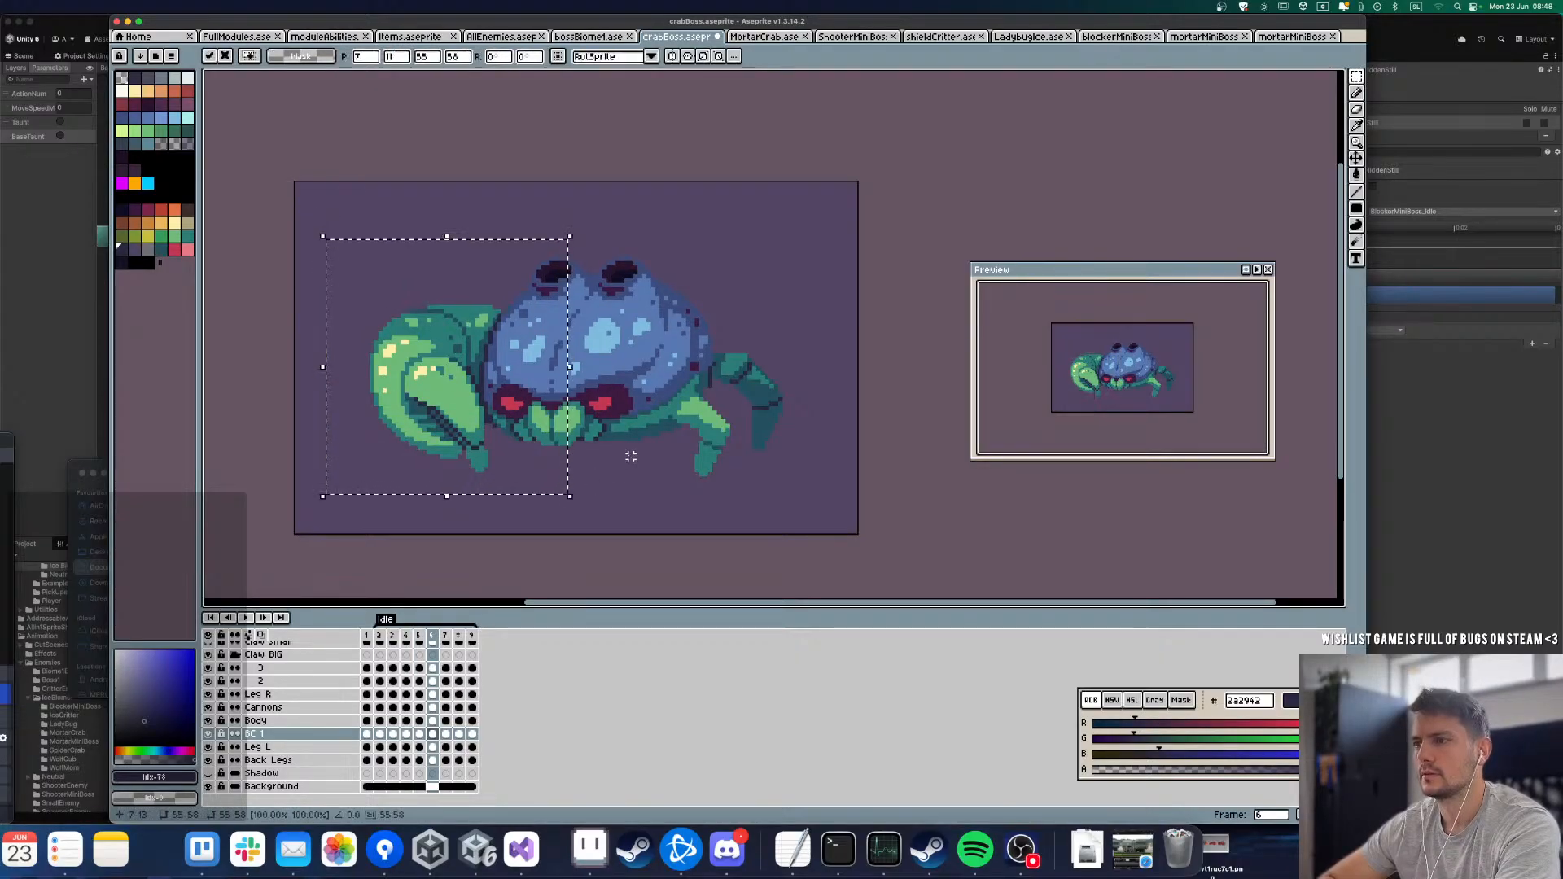
key("ctrl+d")
Step: Shift the BC 1 claw segment down in frame 7 and by 1 px in frame 8
key("Right")
left_click_drag(368, 246, 576, 447)
key("ctrl+d")
key("Right")
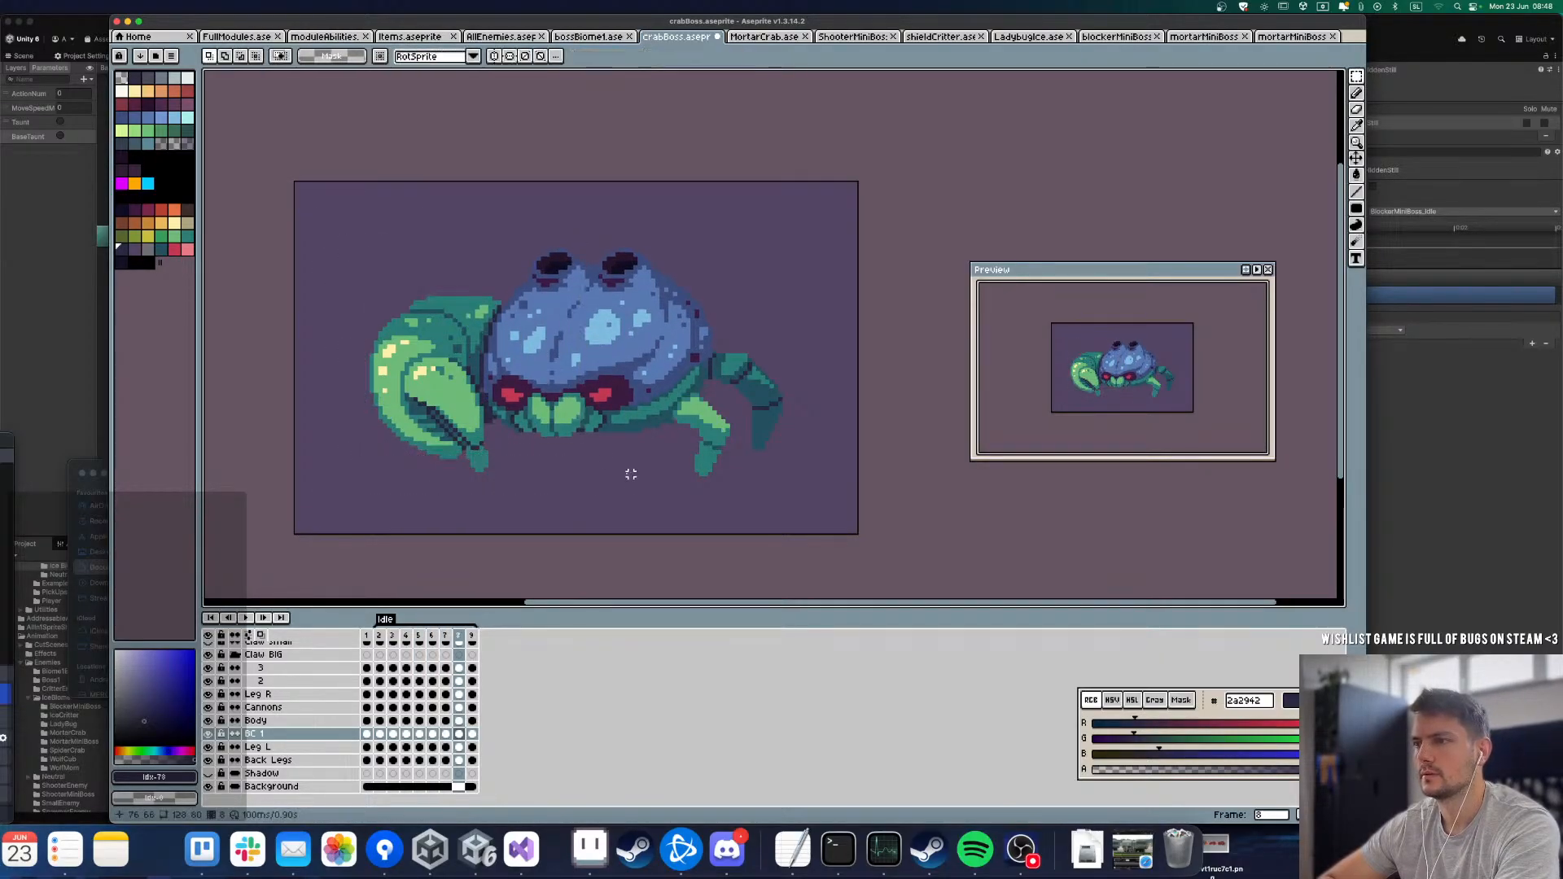
left_click_drag(376, 257, 580, 480)
key("ctrl+d")
key("Right")
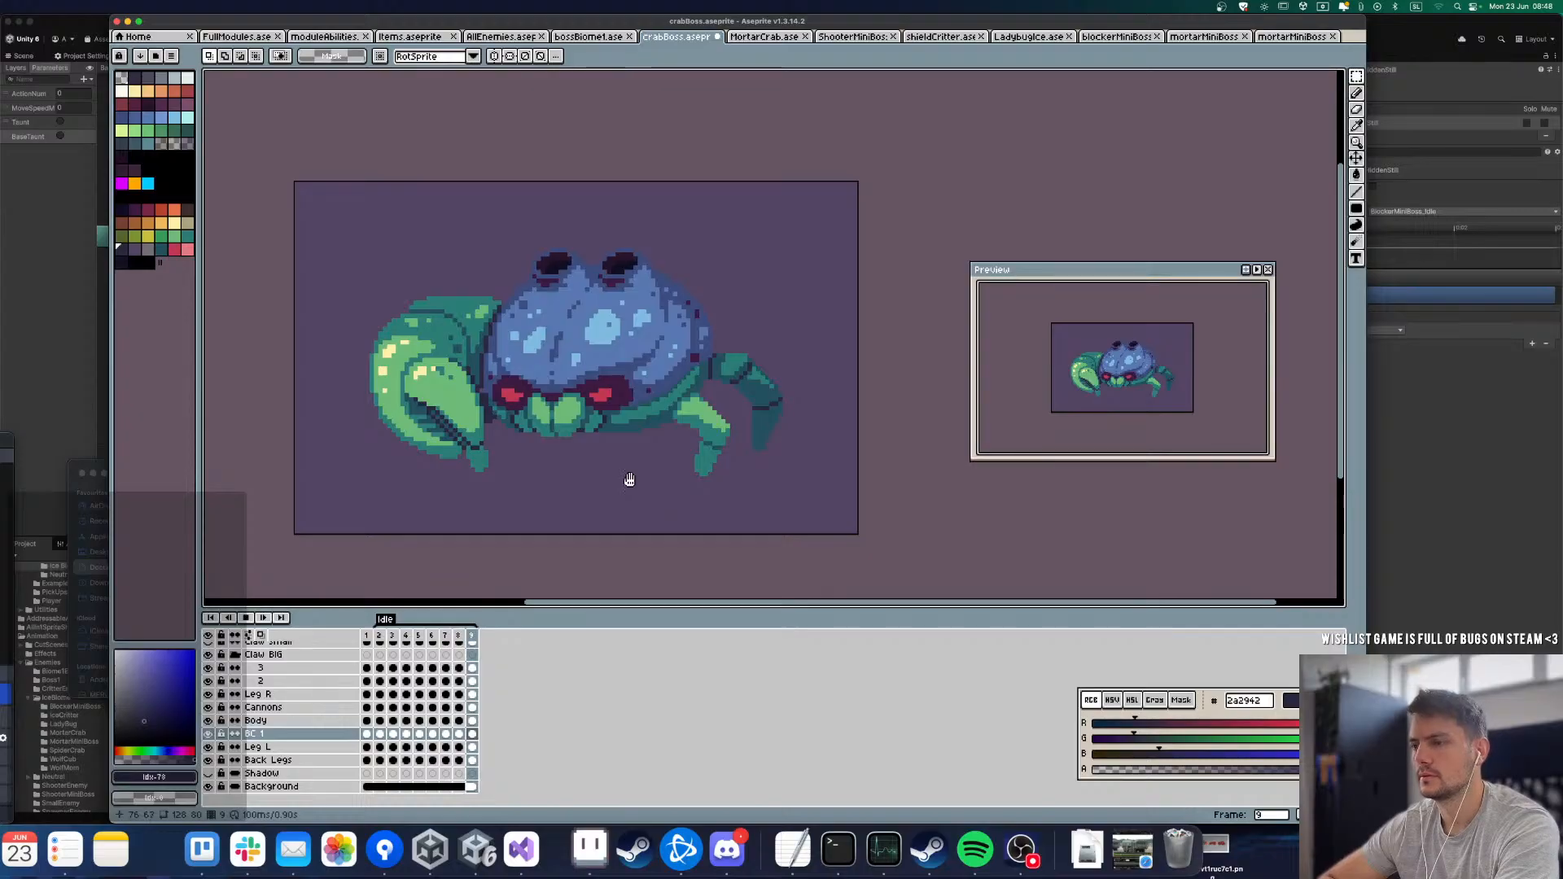
Step: Play the Idle animation and compare its first frames to check the BC 1 segment's movement
key("Return")
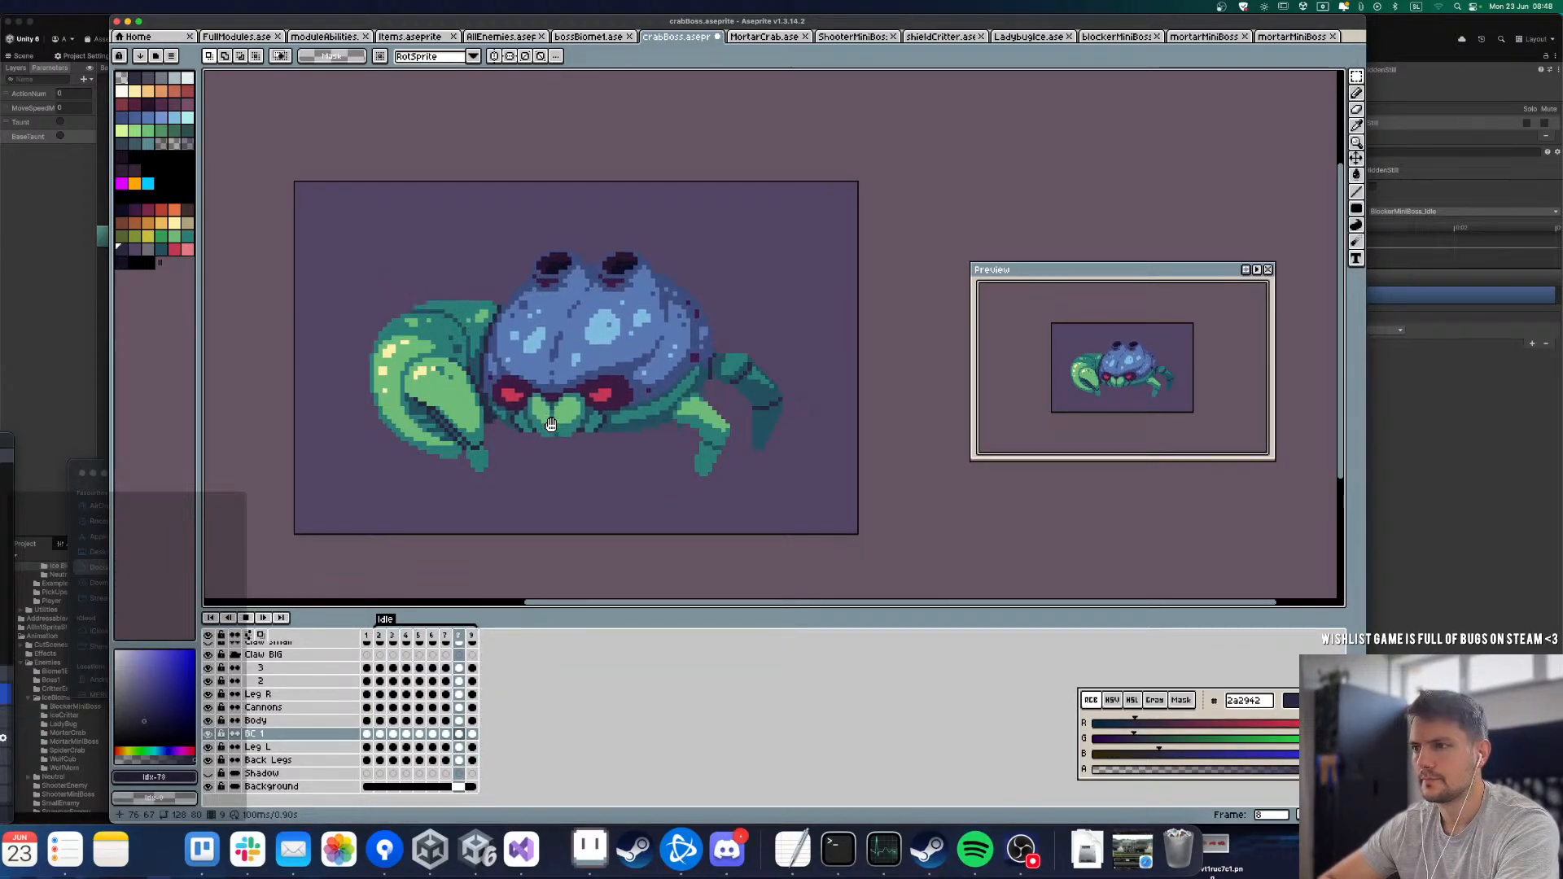
key("Return")
key("Right")
key("Right")
key("Right")
key("Left")
key("Left")
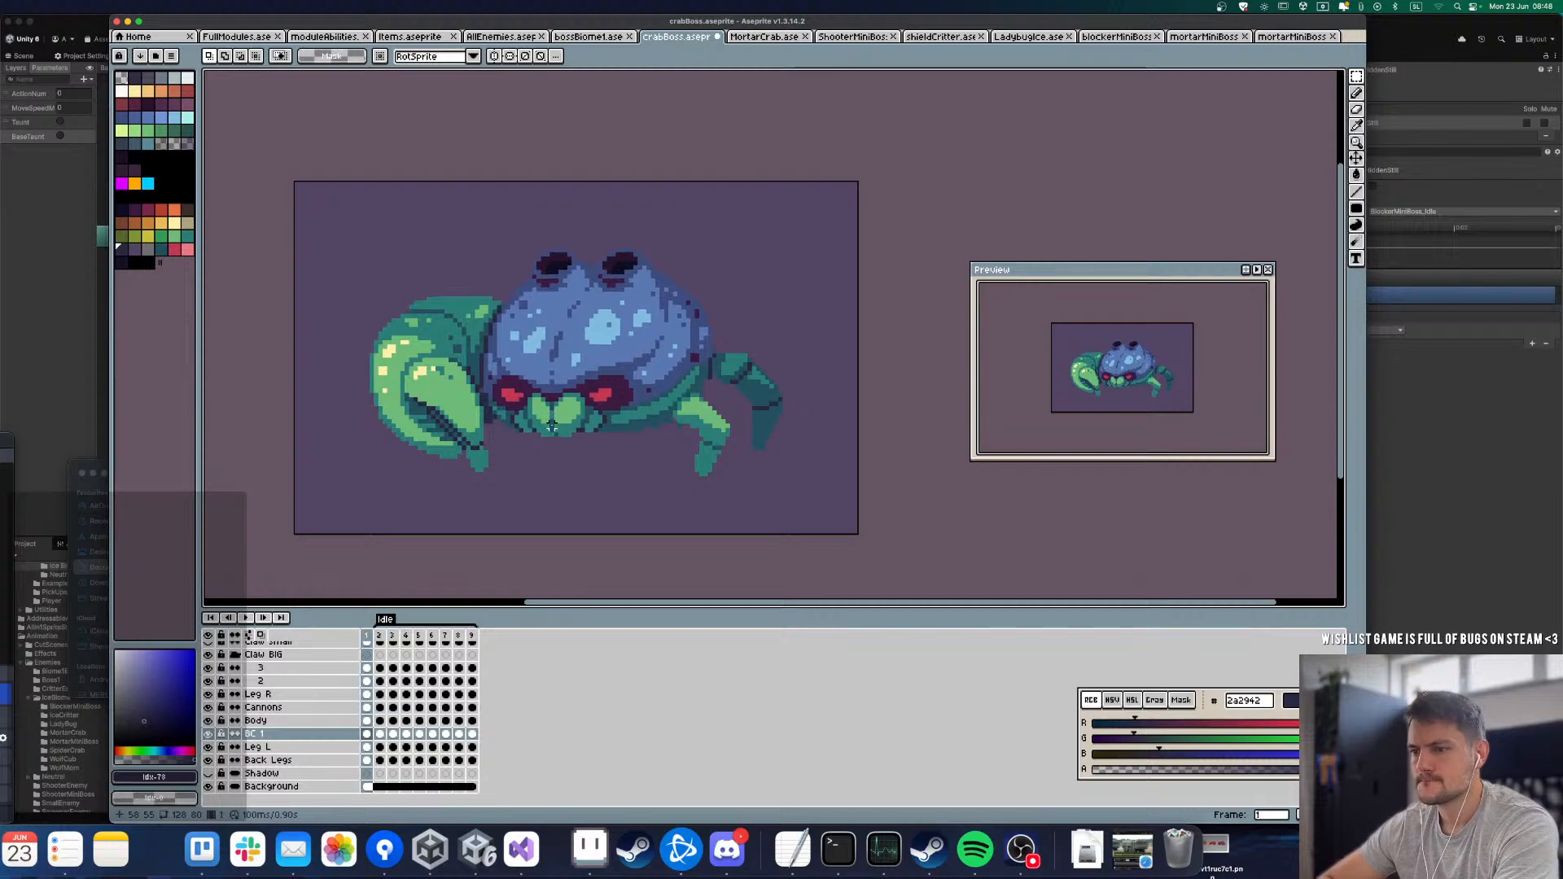
key("Left")
key("Right")
key("Right")
Step: Shift claw segment 2 of the Claw BIG group down 1 px in frame 5
key("Up")
key("Up")
key("Up")
key("Up")
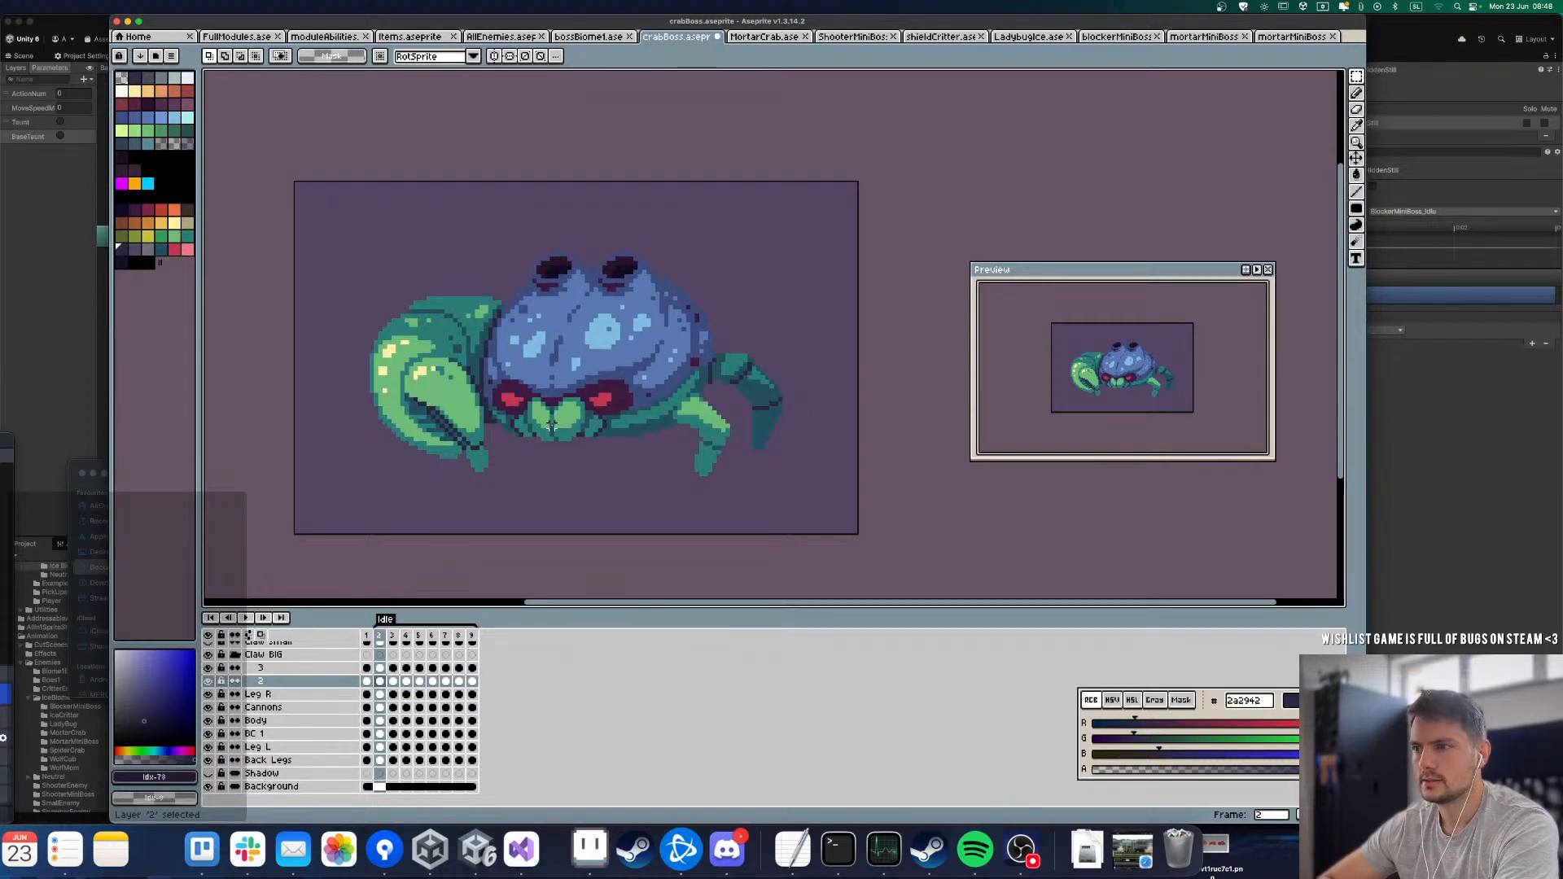
key("Right")
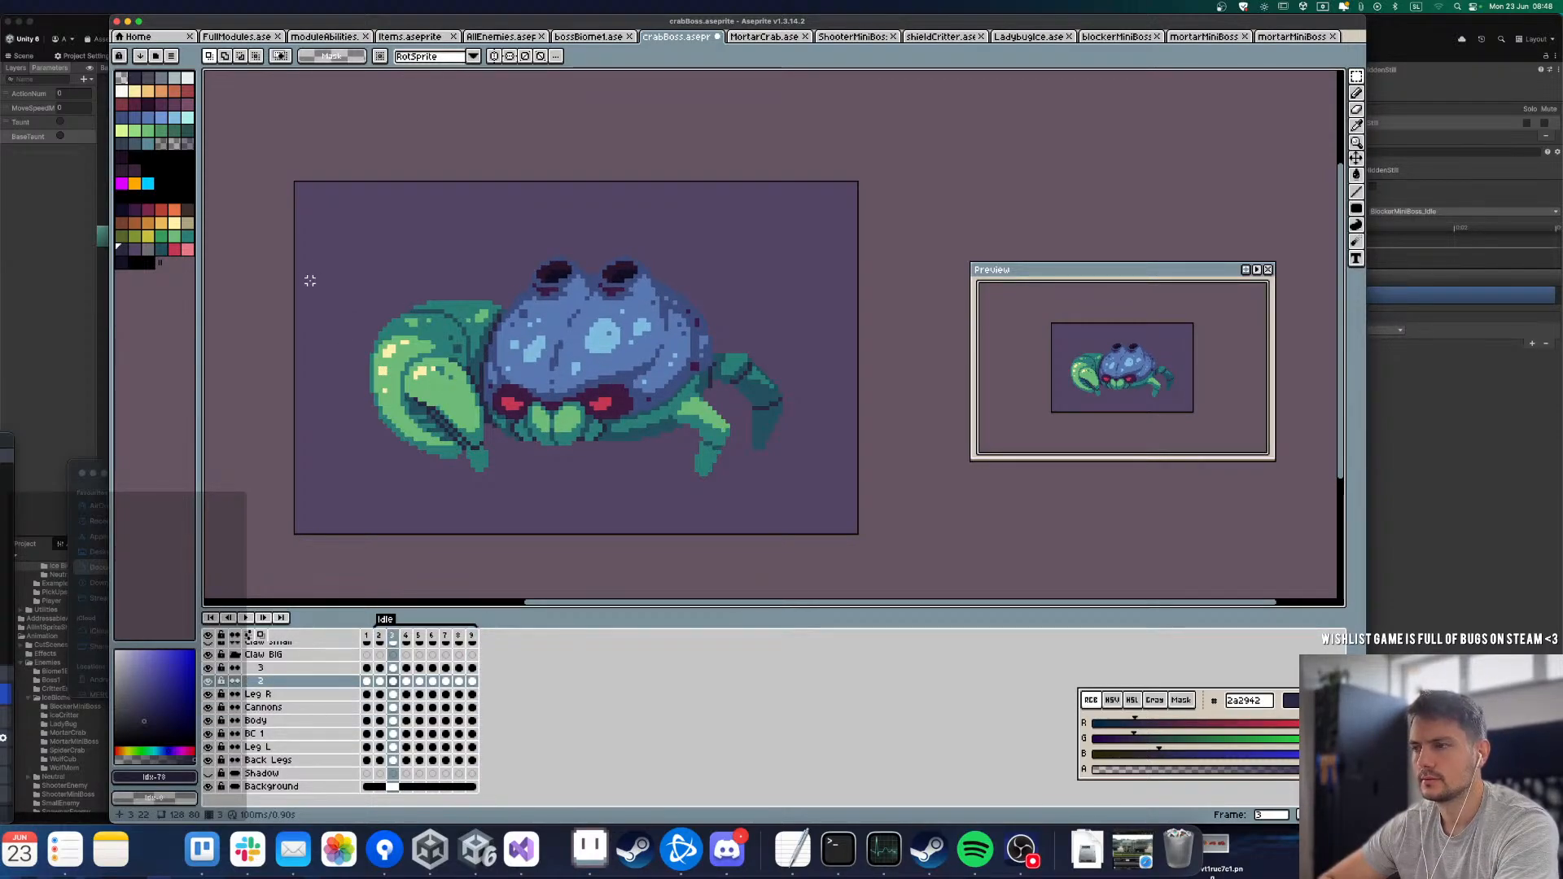
key("Right")
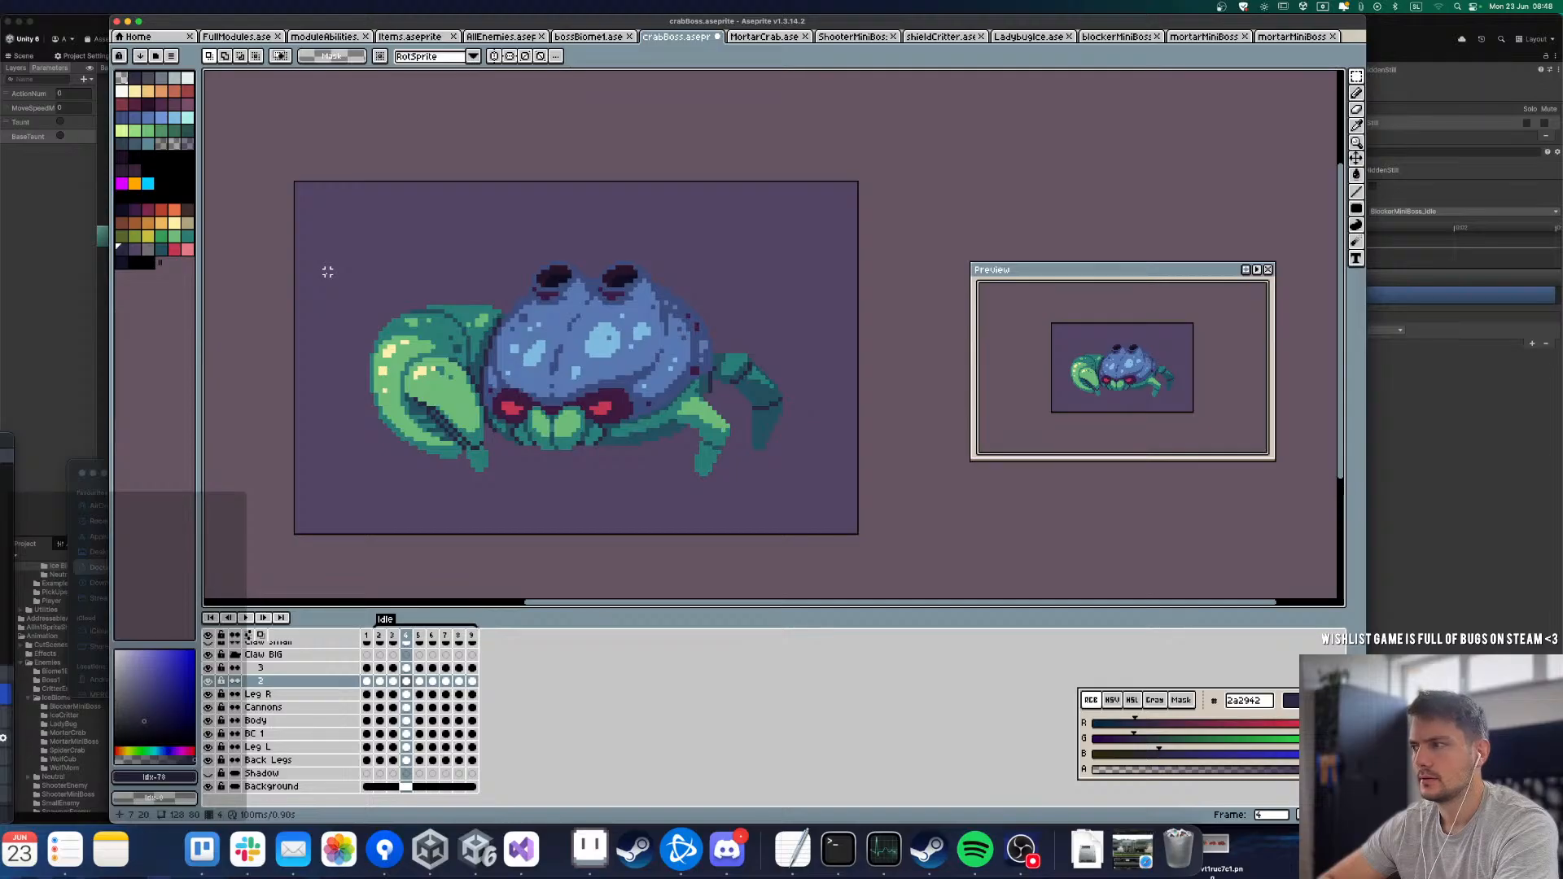
key("Right")
left_click_drag(325, 271, 605, 540)
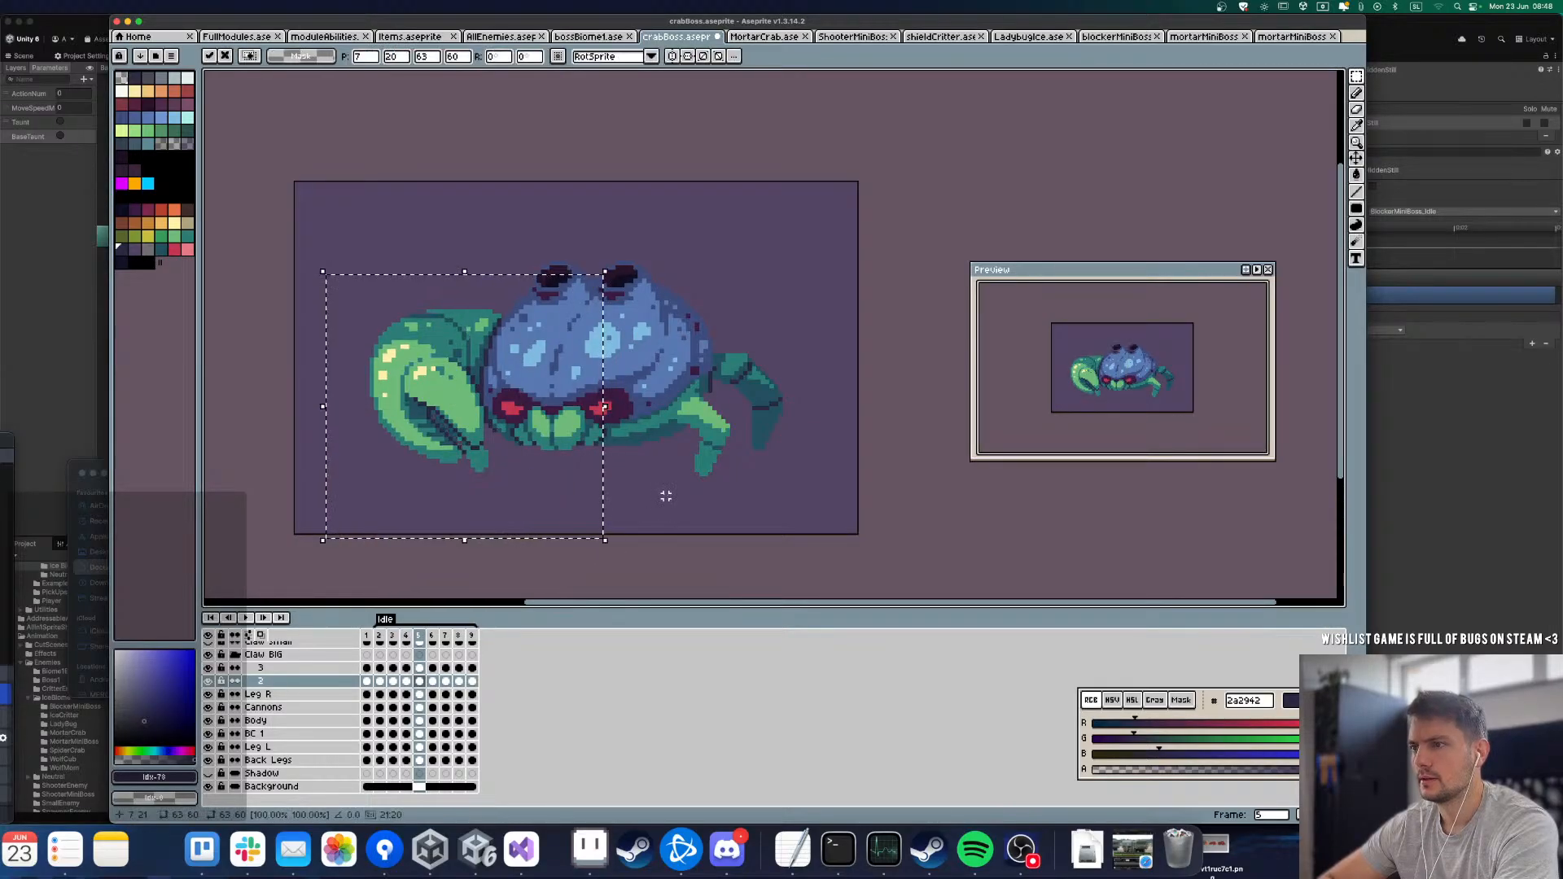
left_click(665, 492)
Step: Shift claw segment 2 down in frames 6 and 7
key("Right")
left_click_drag(326, 288, 545, 499)
key("Down")
left_click(656, 499)
key("Right")
left_click_drag(310, 267, 523, 481)
left_click(608, 496)
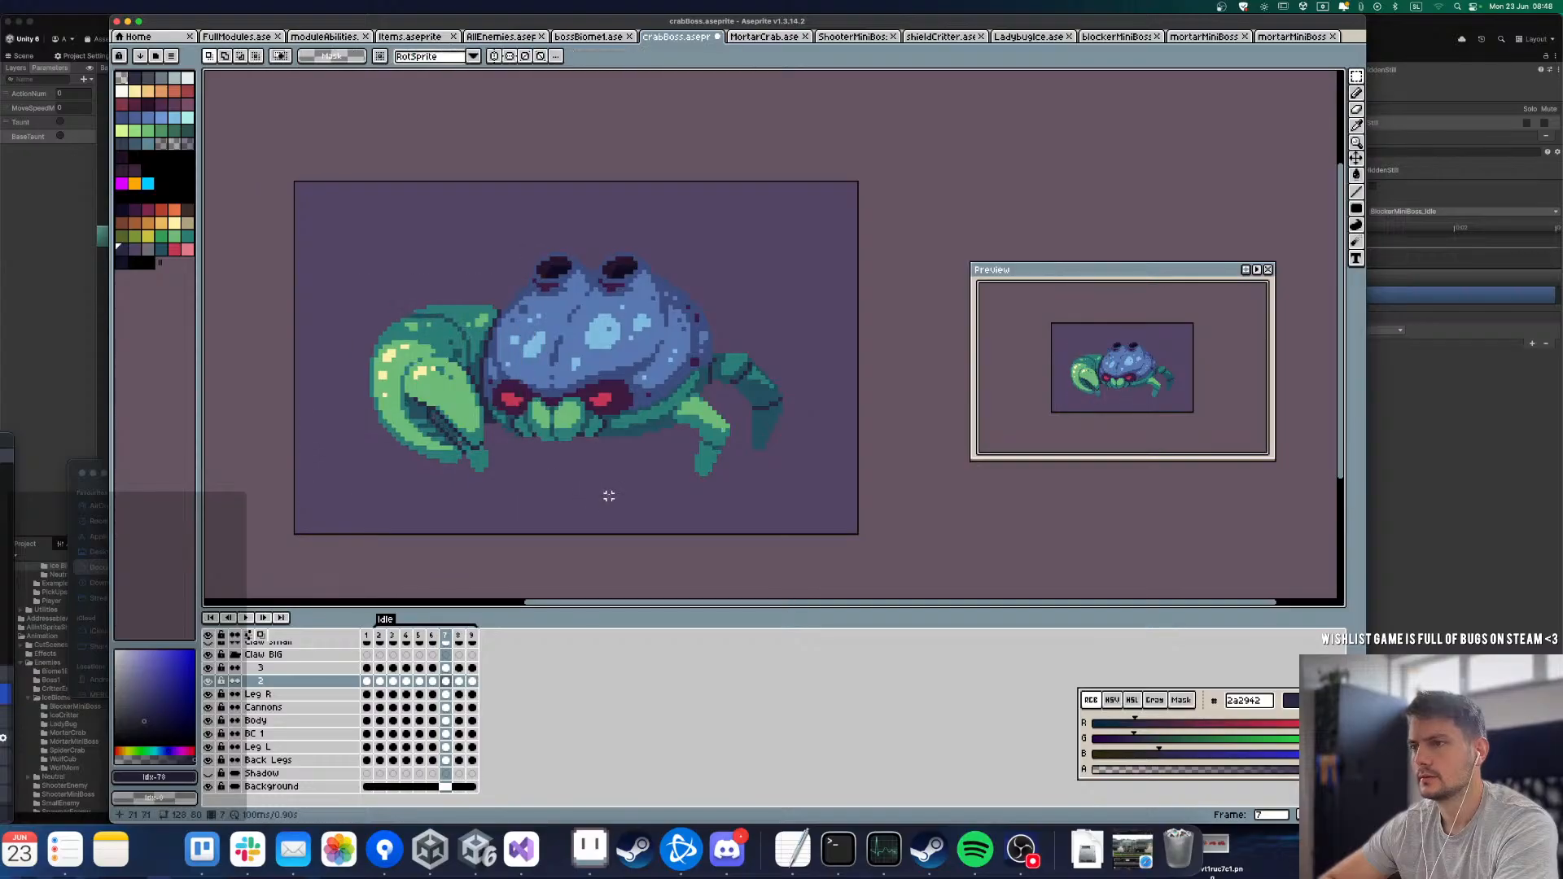
Step: Play the Idle animation to check the movement of claw segment 2
key("Right")
key("Return")
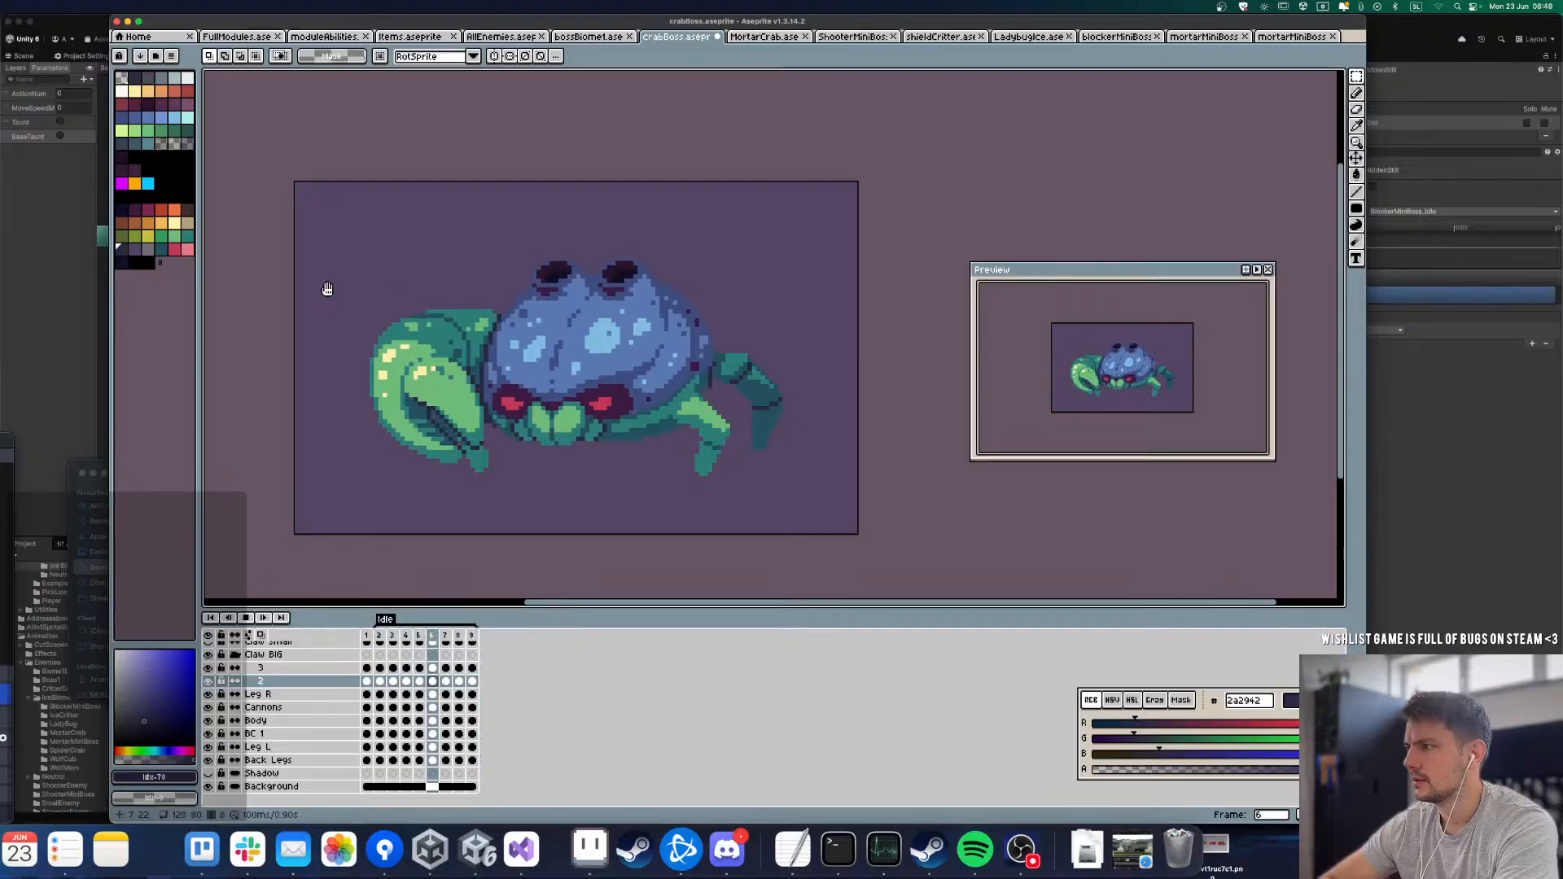
key("Return")
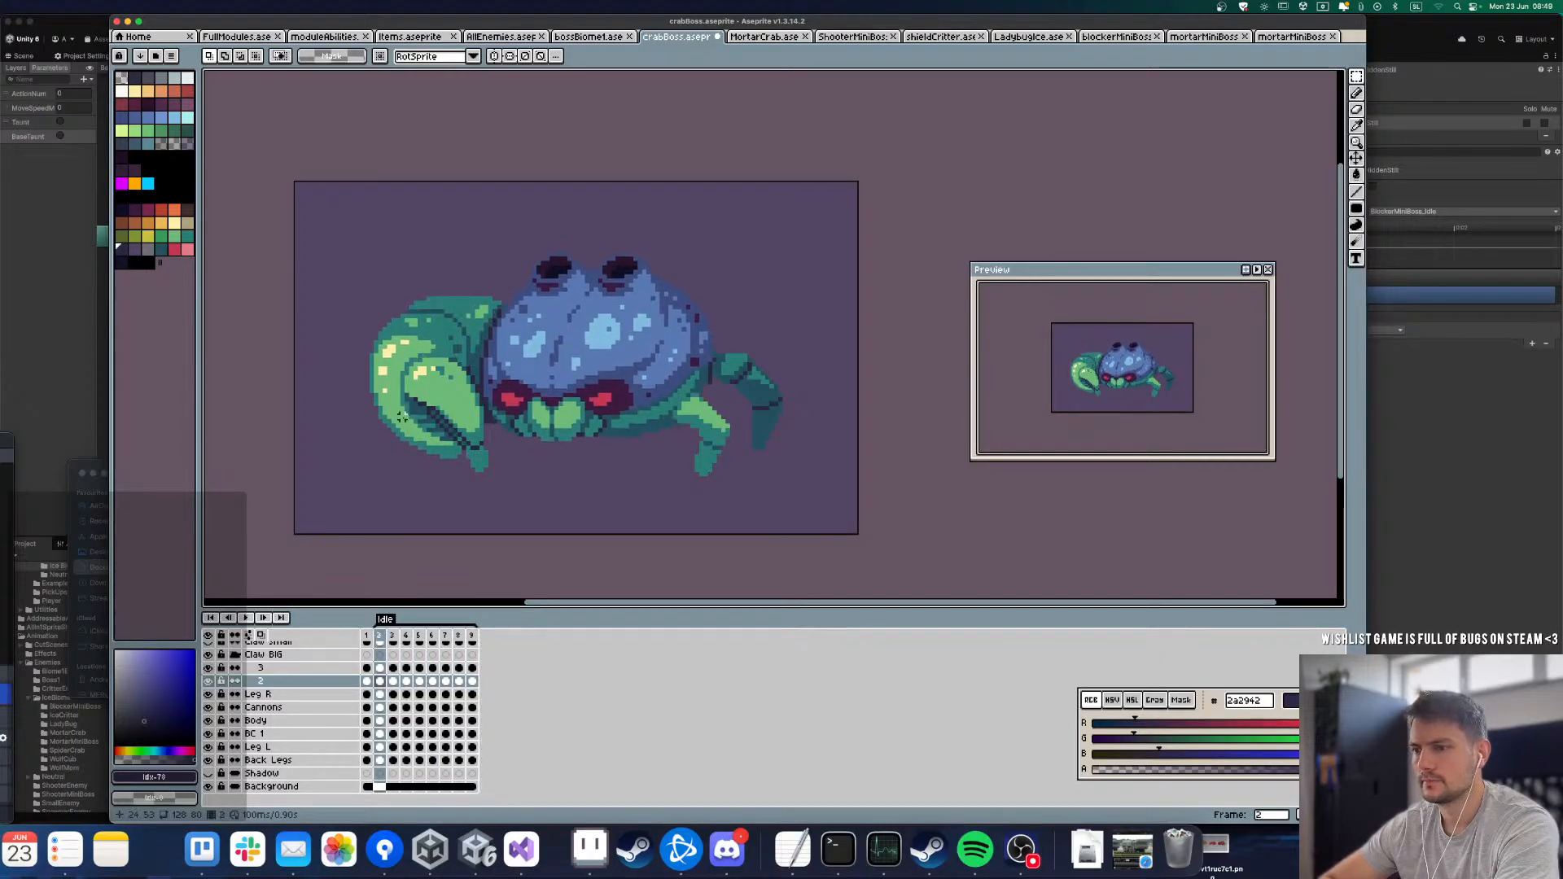
Step: Duplicate the frame 1 cel of claw segment 3 across the following Idle frames
key("Up")
key("Right")
key("Right")
key("Right")
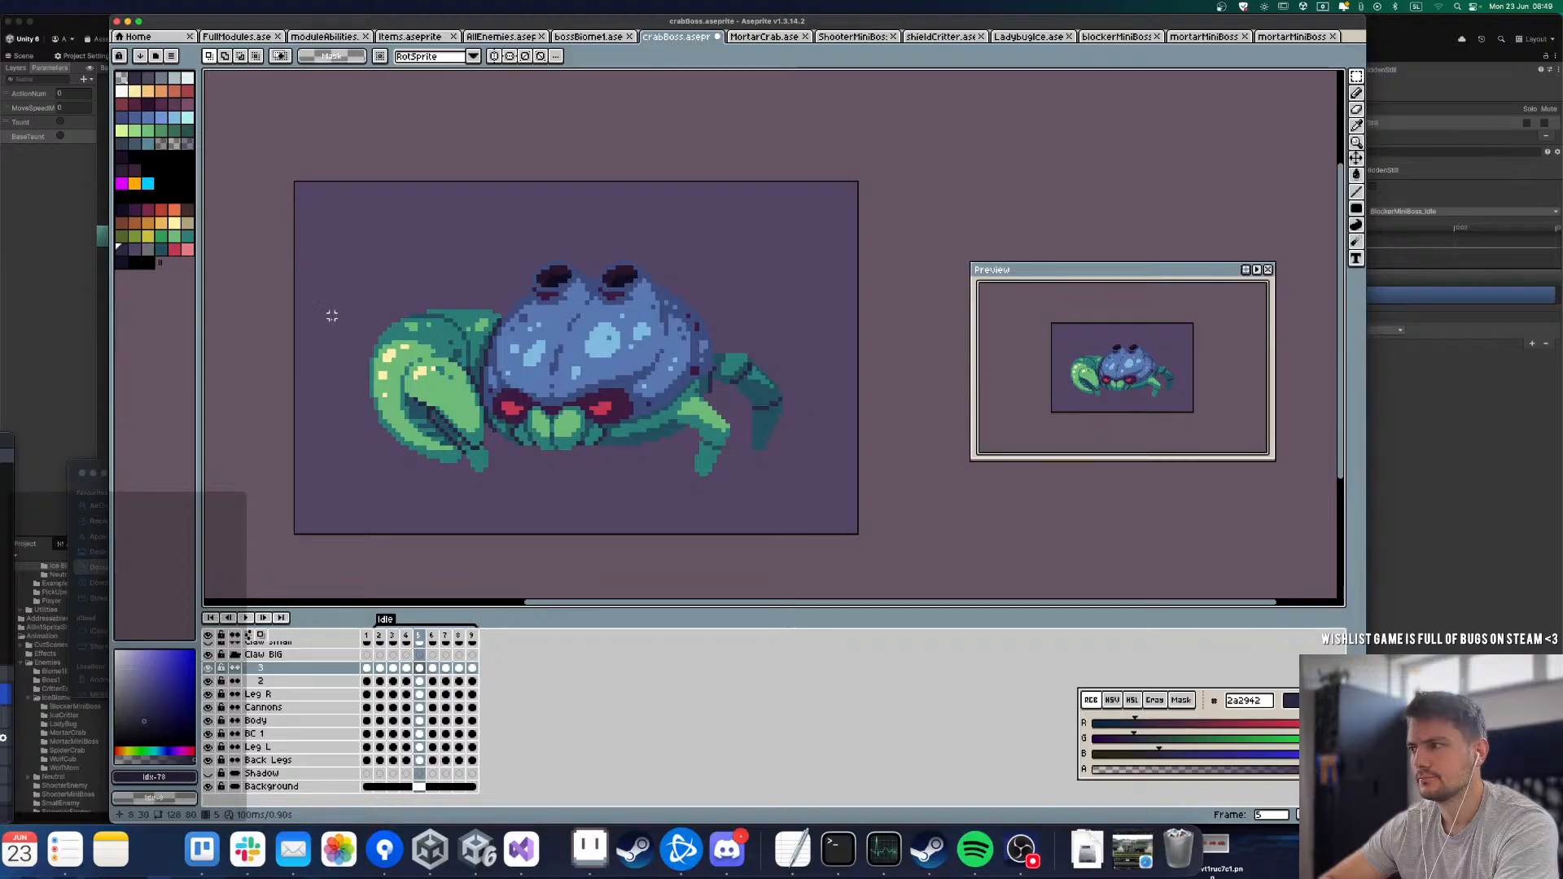
key("Left")
key("Left")
key("Left")
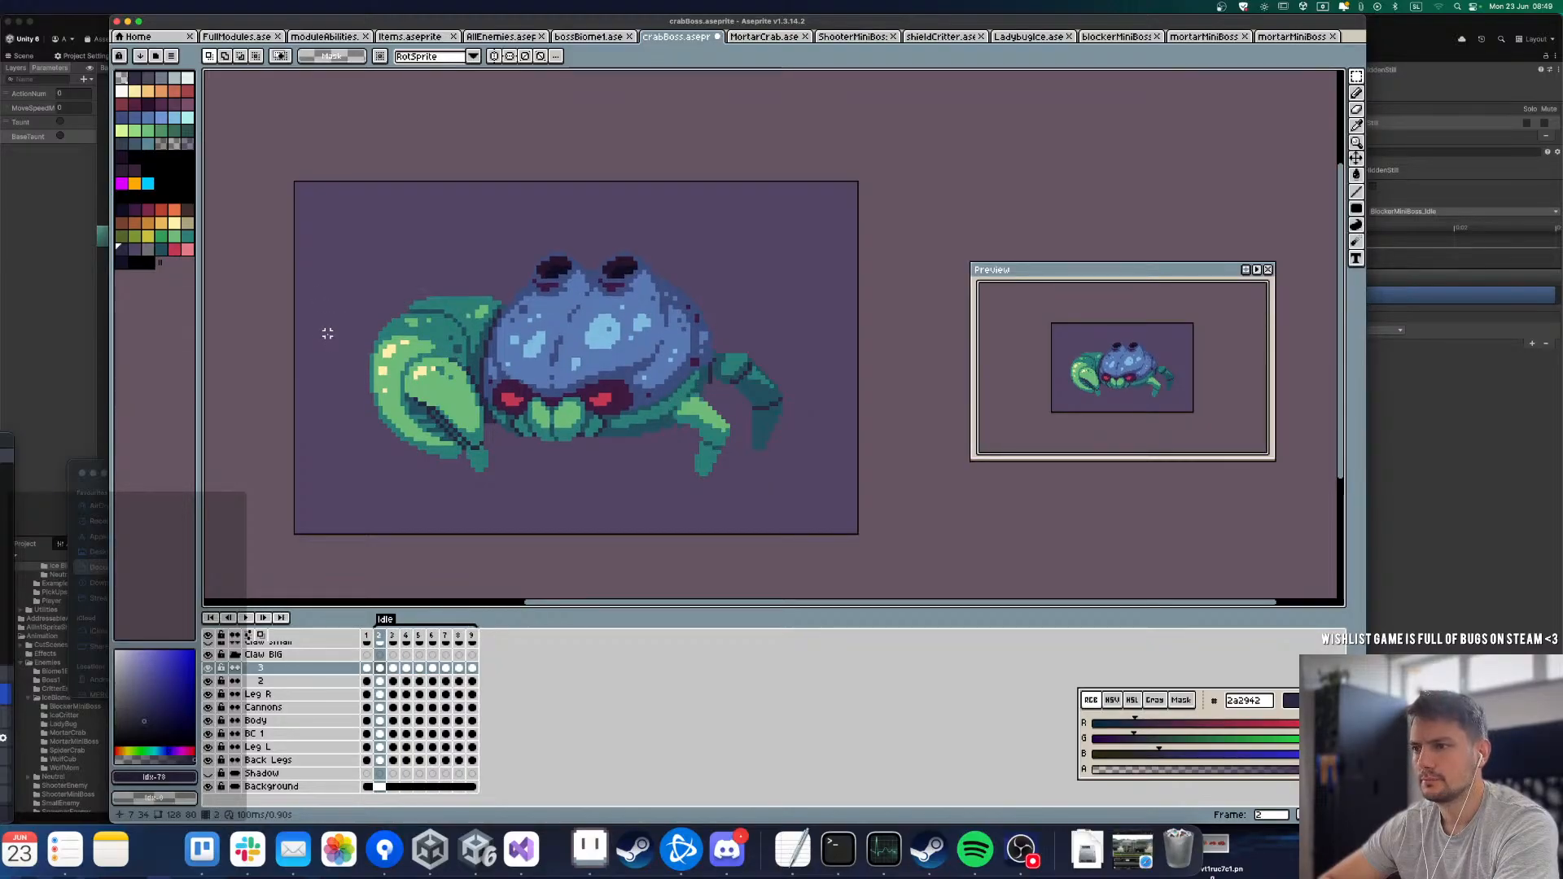
key("Left")
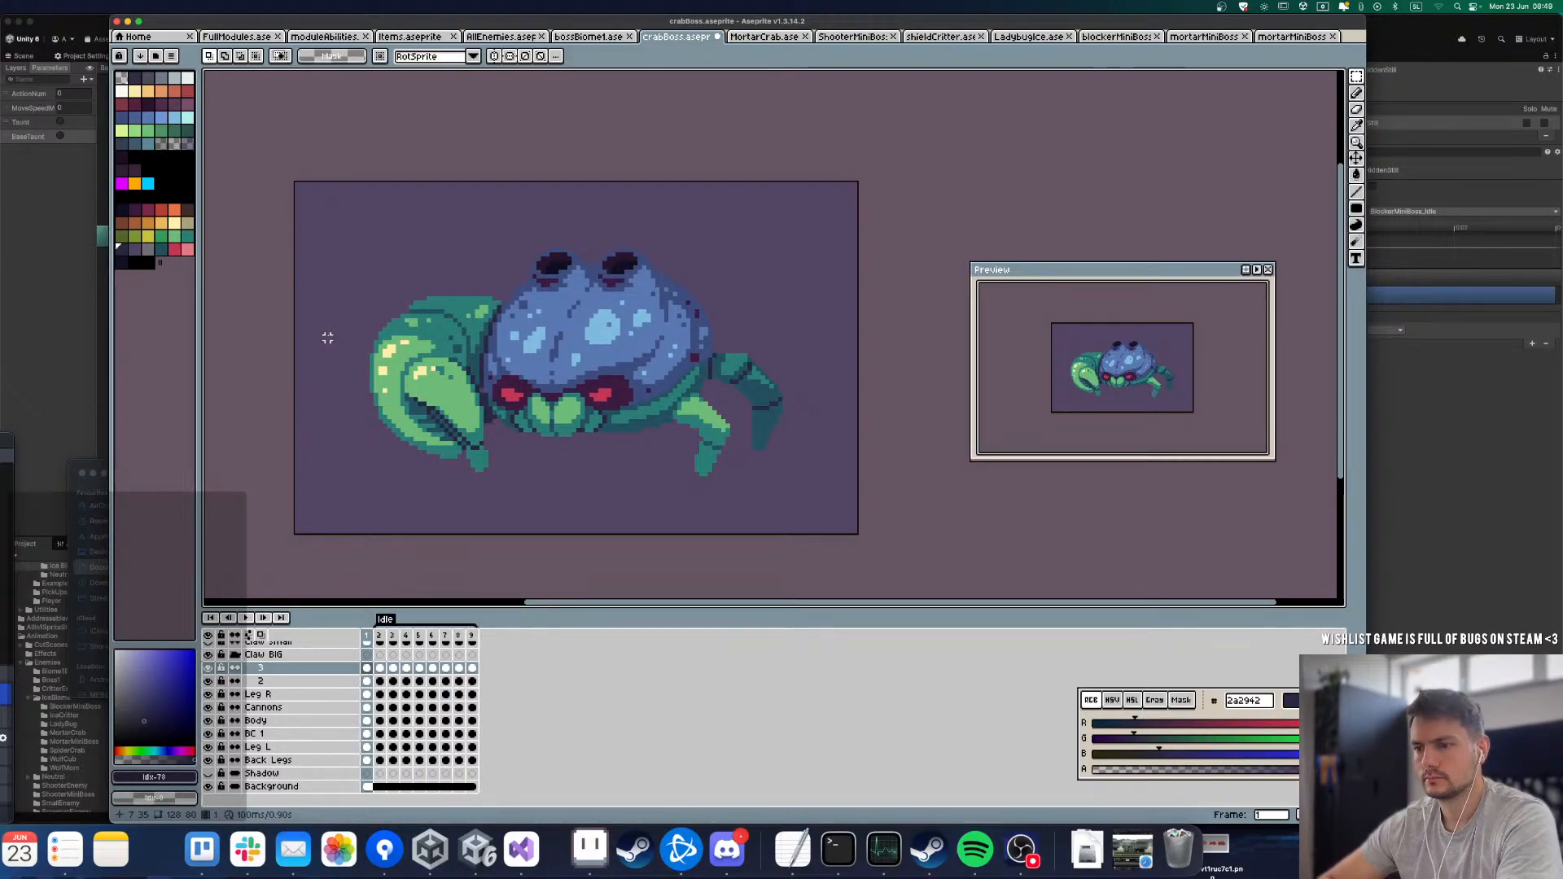
key("alt+d")
key("alt+d")
key("alt+d")
key("alt+d")
key("alt+d")
key("alt+d")
key("alt+d")
key("alt+d")
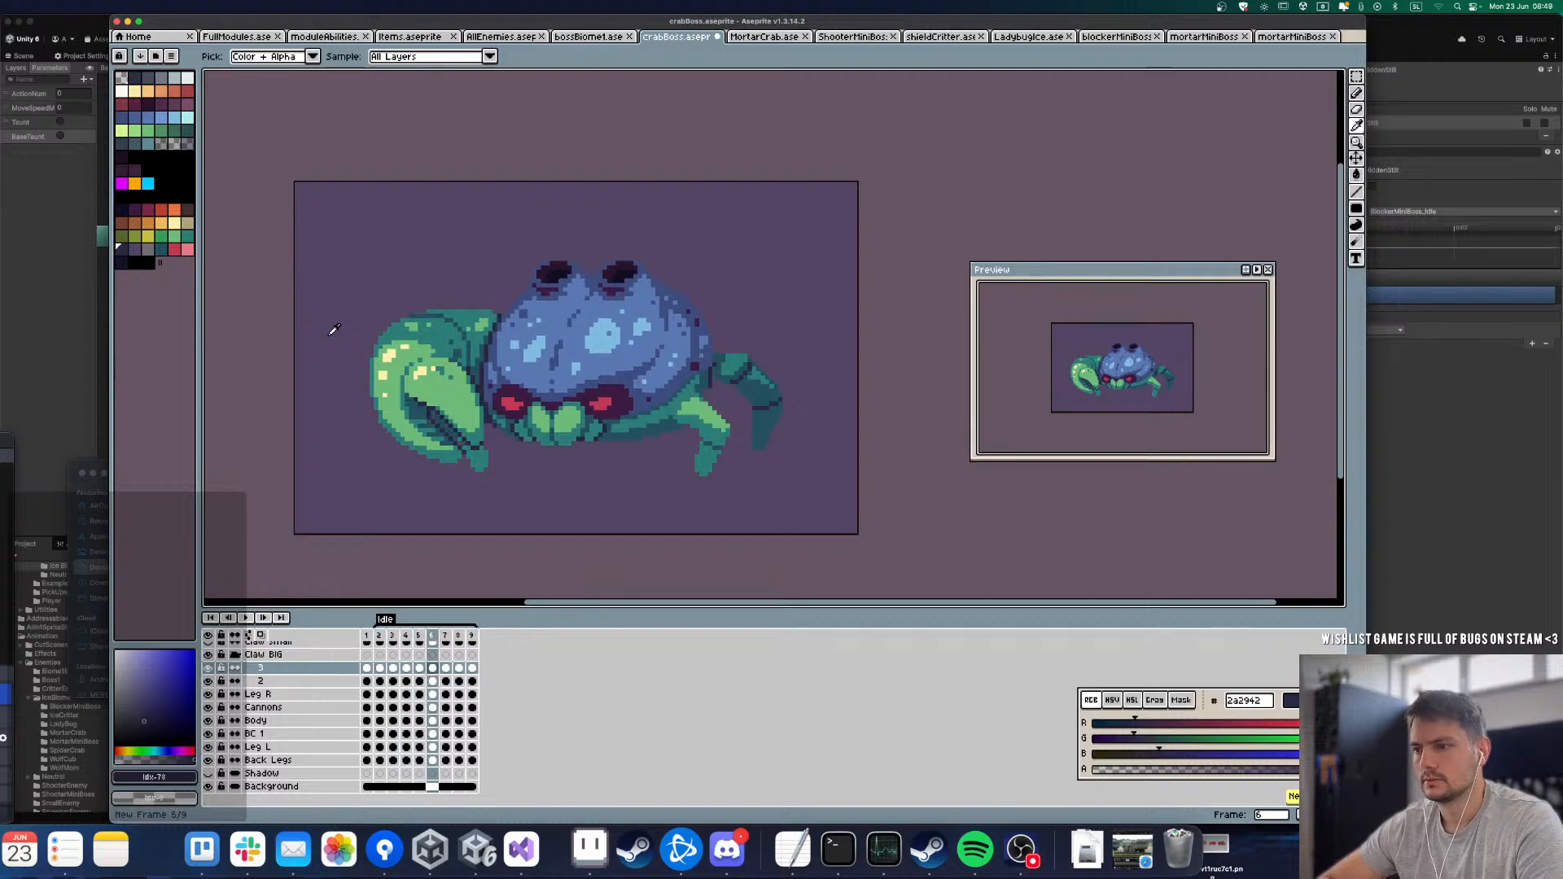
key("Right")
key("Right")
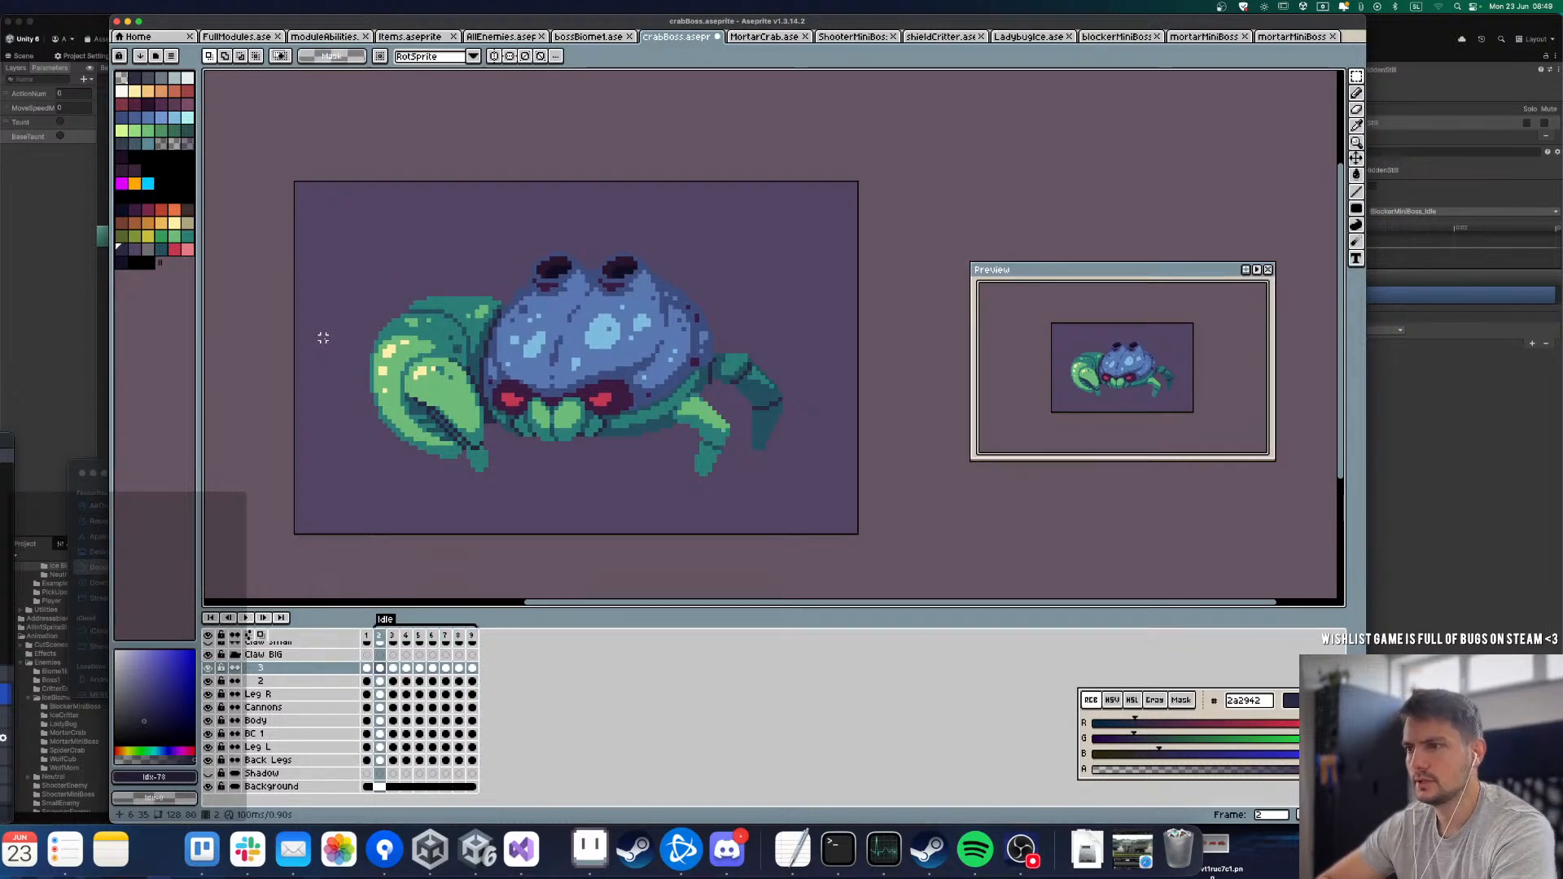
Step: Compare the early Idle frames and try to shift claw segment 3 down 1 px in frame 4
key("Right")
key("Left")
key("Left")
key("Right")
key("Right")
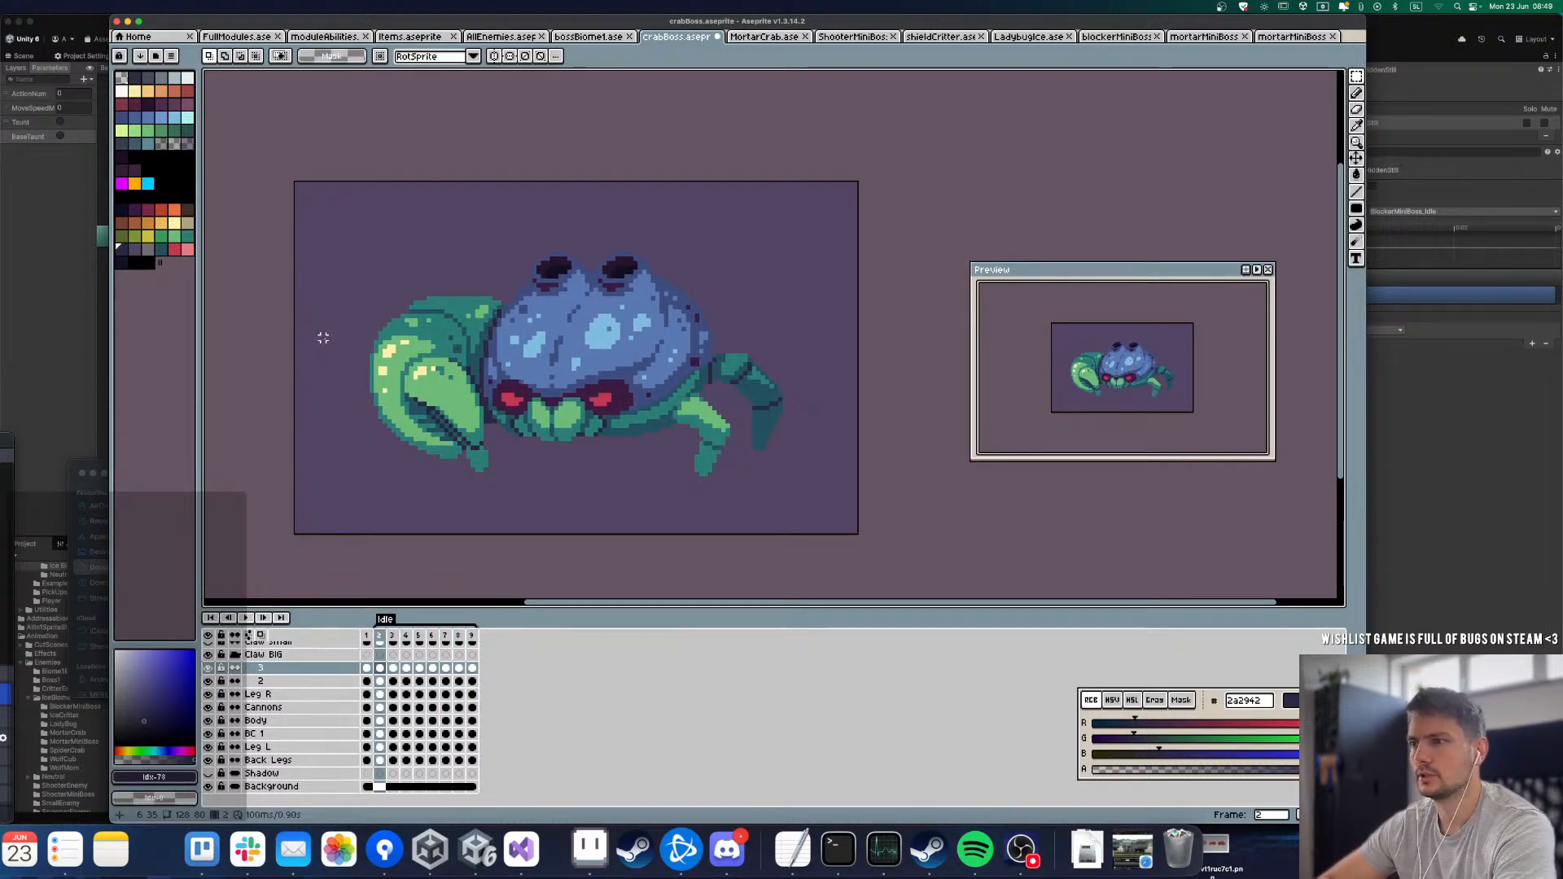
key("Right")
left_click_drag(327, 255, 560, 508)
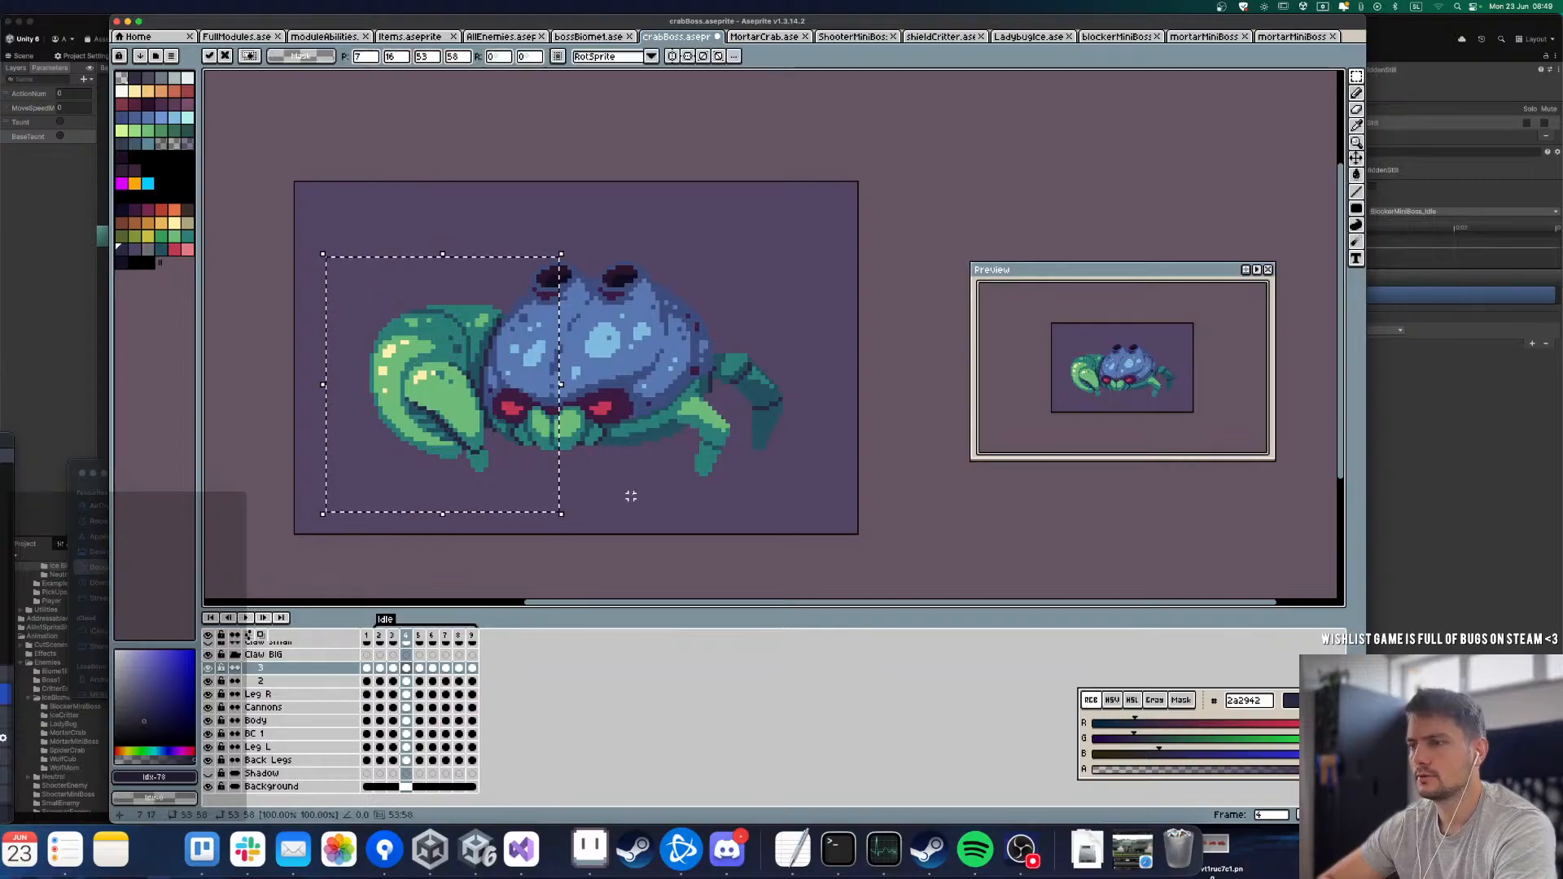
left_click(406, 682)
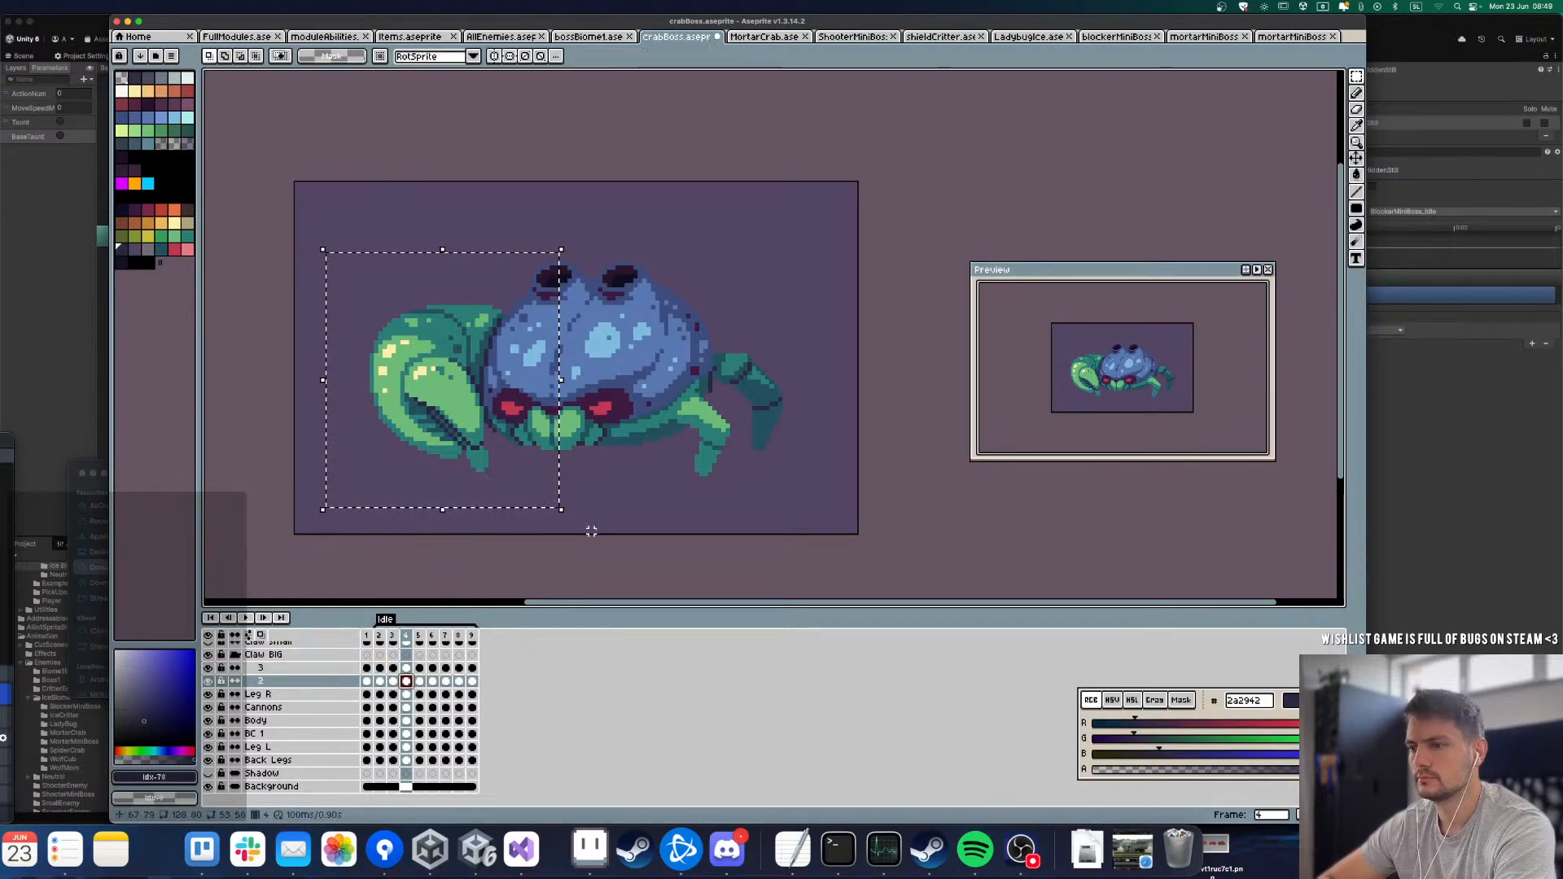
Step: Duplicate the frame 1 cel of the Leg R layer across the Idle frames through frame 9 and clear the selection
left_click(368, 694)
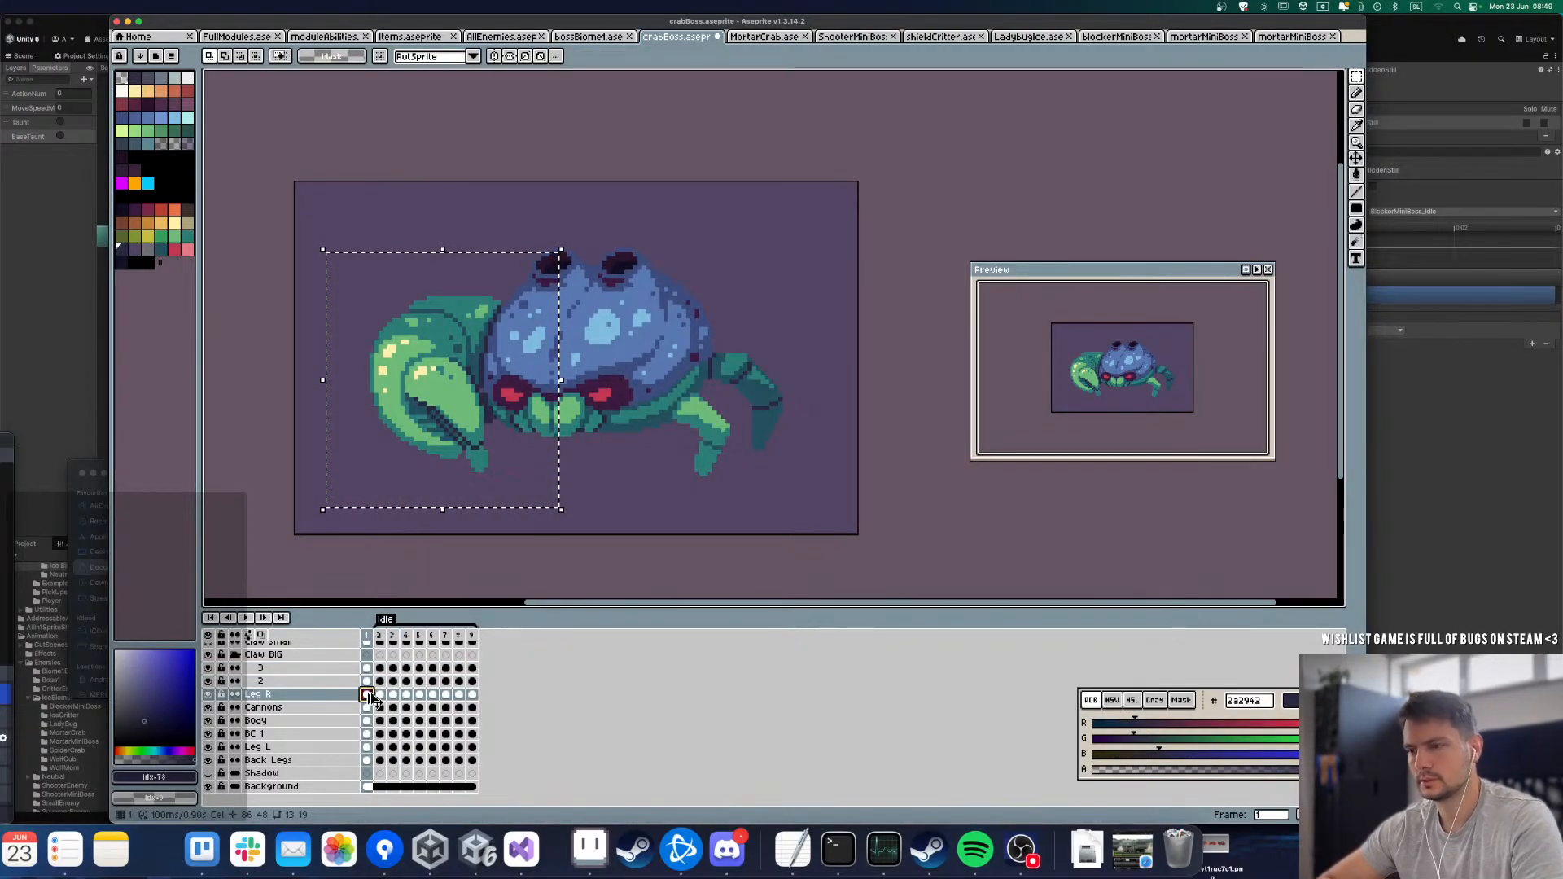
key("Right")
key("Right")
key("Right")
key("Right")
key("Right")
key("Right")
key("Right")
key("Right")
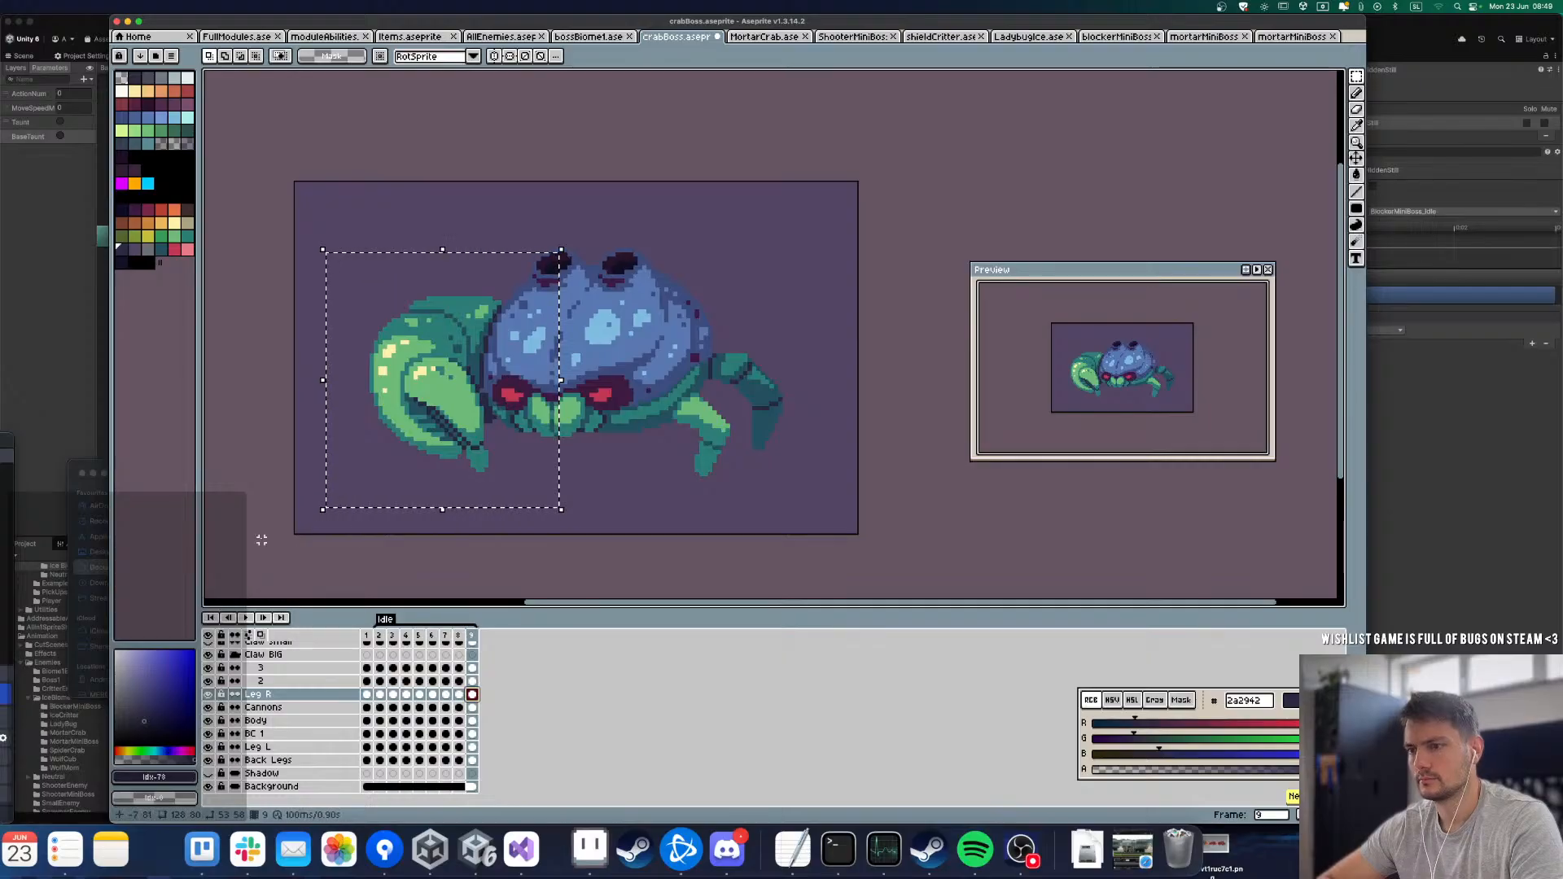
key("super+d")
key("Left")
key("Left")
key("Left")
key("Left")
key("Left")
key("Left")
key("Left")
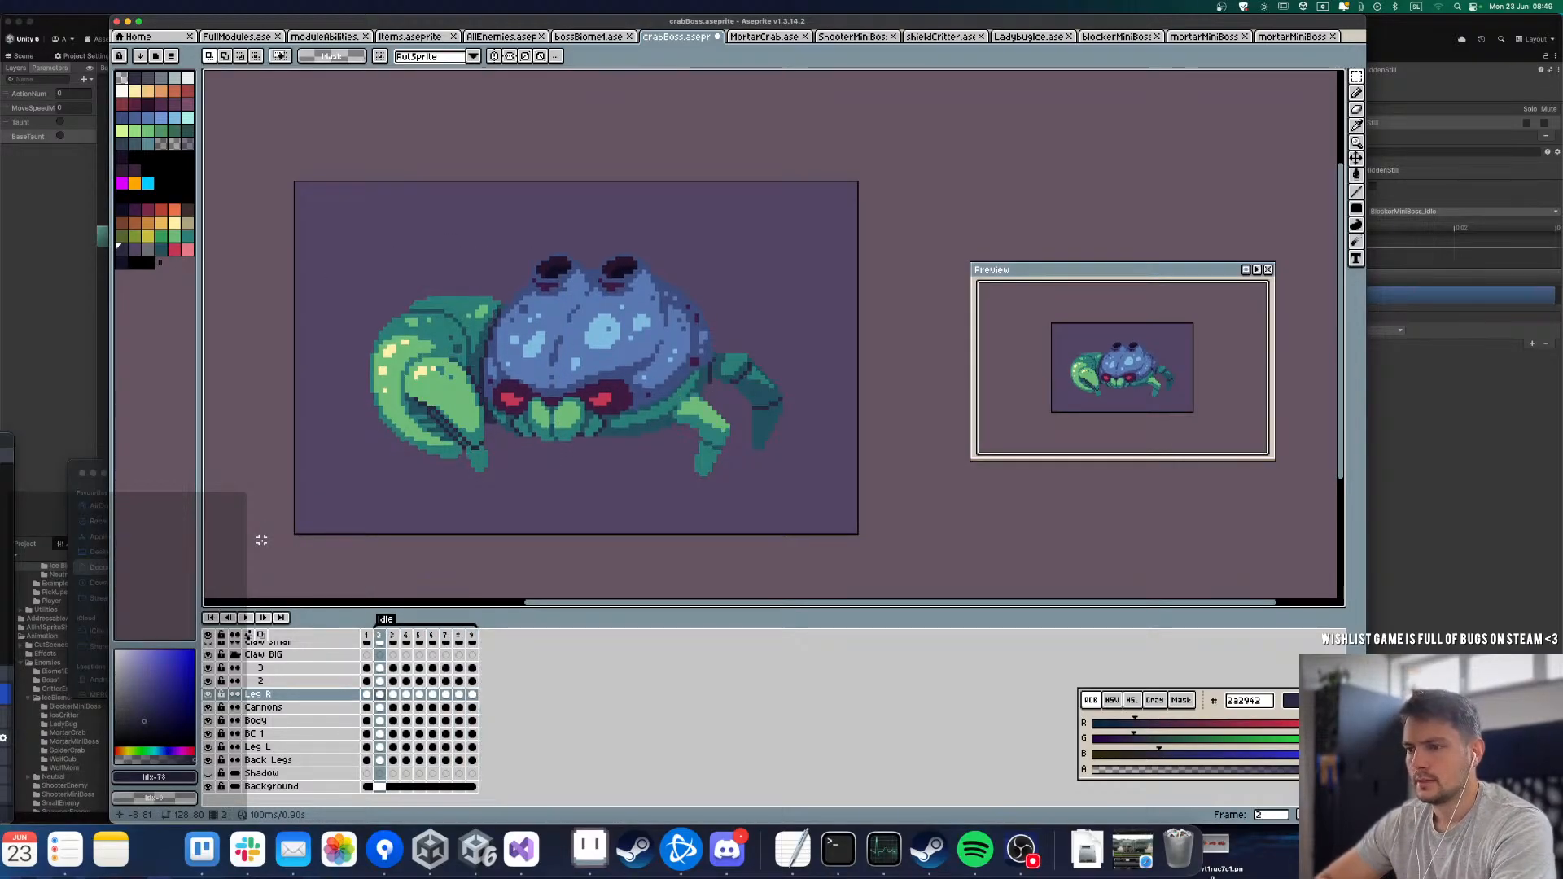
key("Left")
key("Right")
key("Right")
key("Right")
left_click_drag(327, 245, 516, 494)
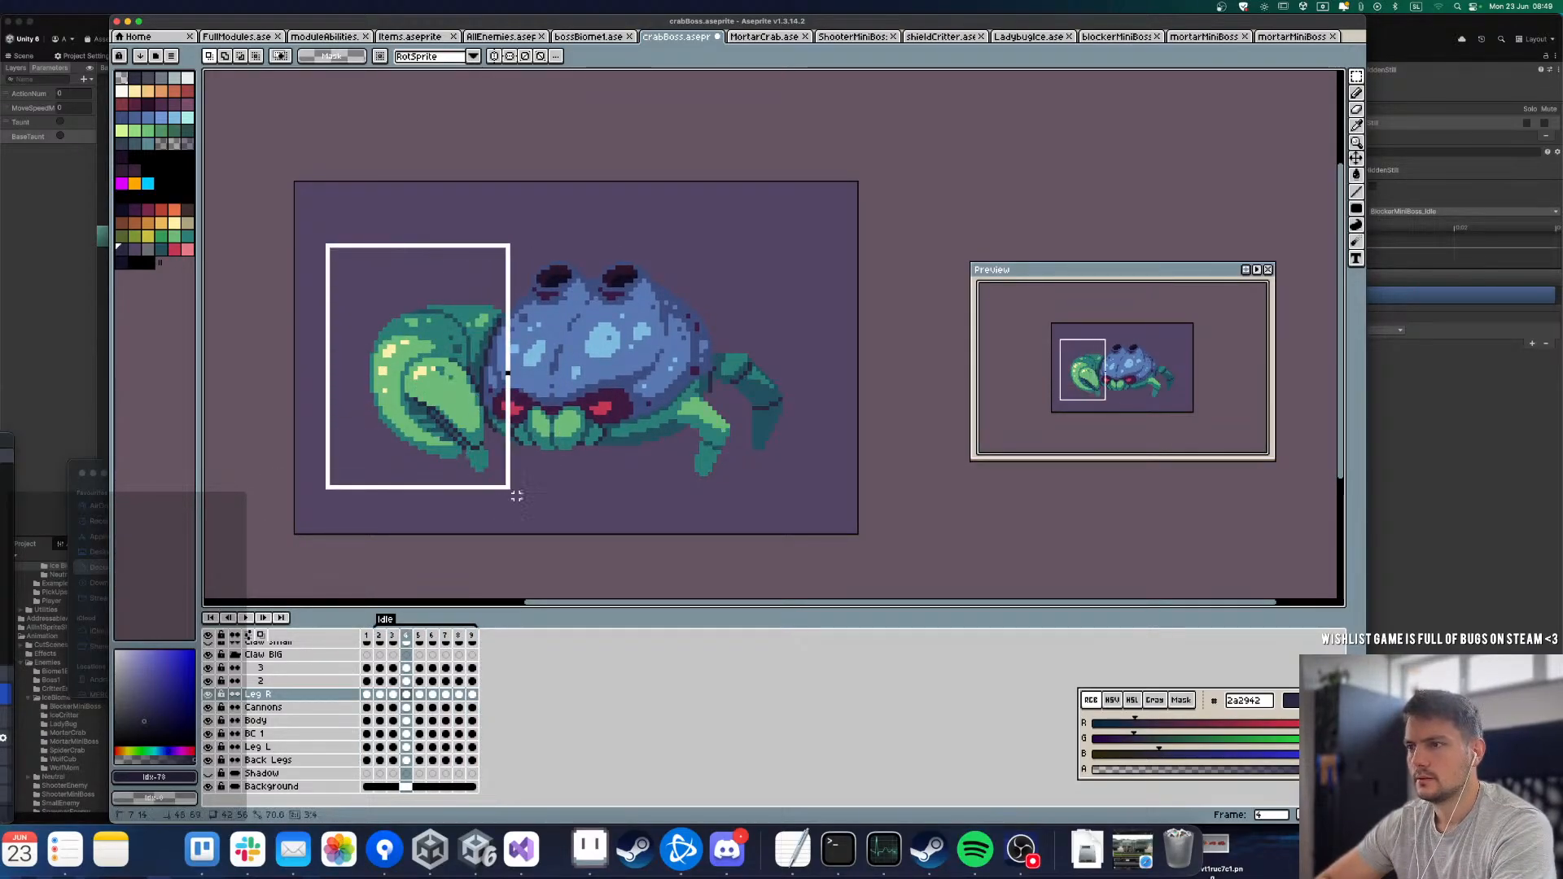
key("super+d")
key("Right")
key("Left")
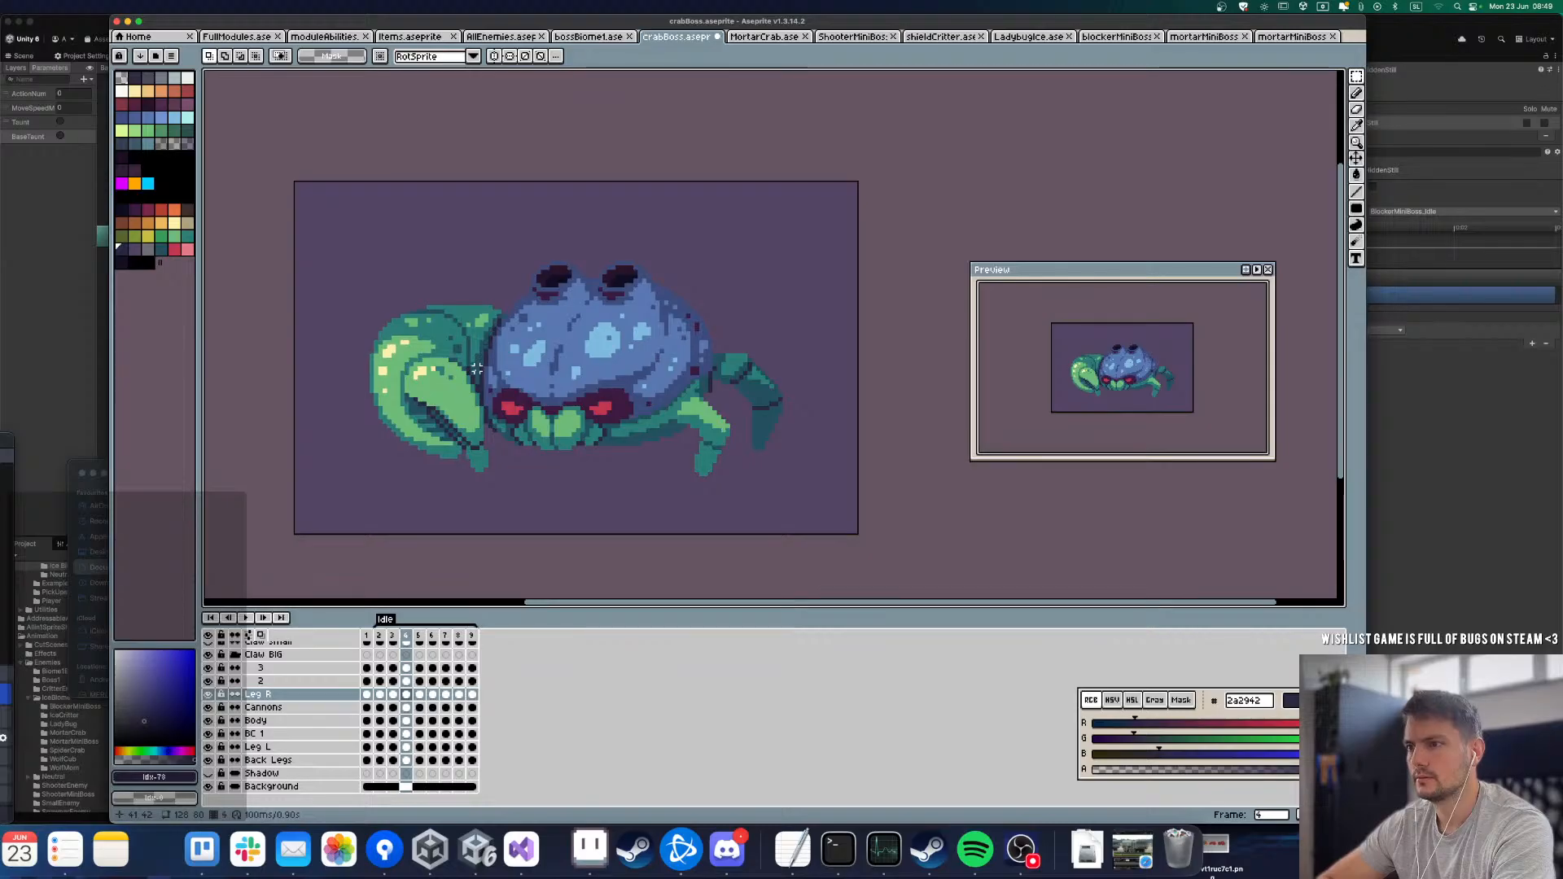
Step: Compare the Idle frames to examine the big claw's position relative to the body
key("Right")
key("Right")
key("Right")
key("Left")
key("Left")
key("Left")
key("Left")
key("Left")
key("Left")
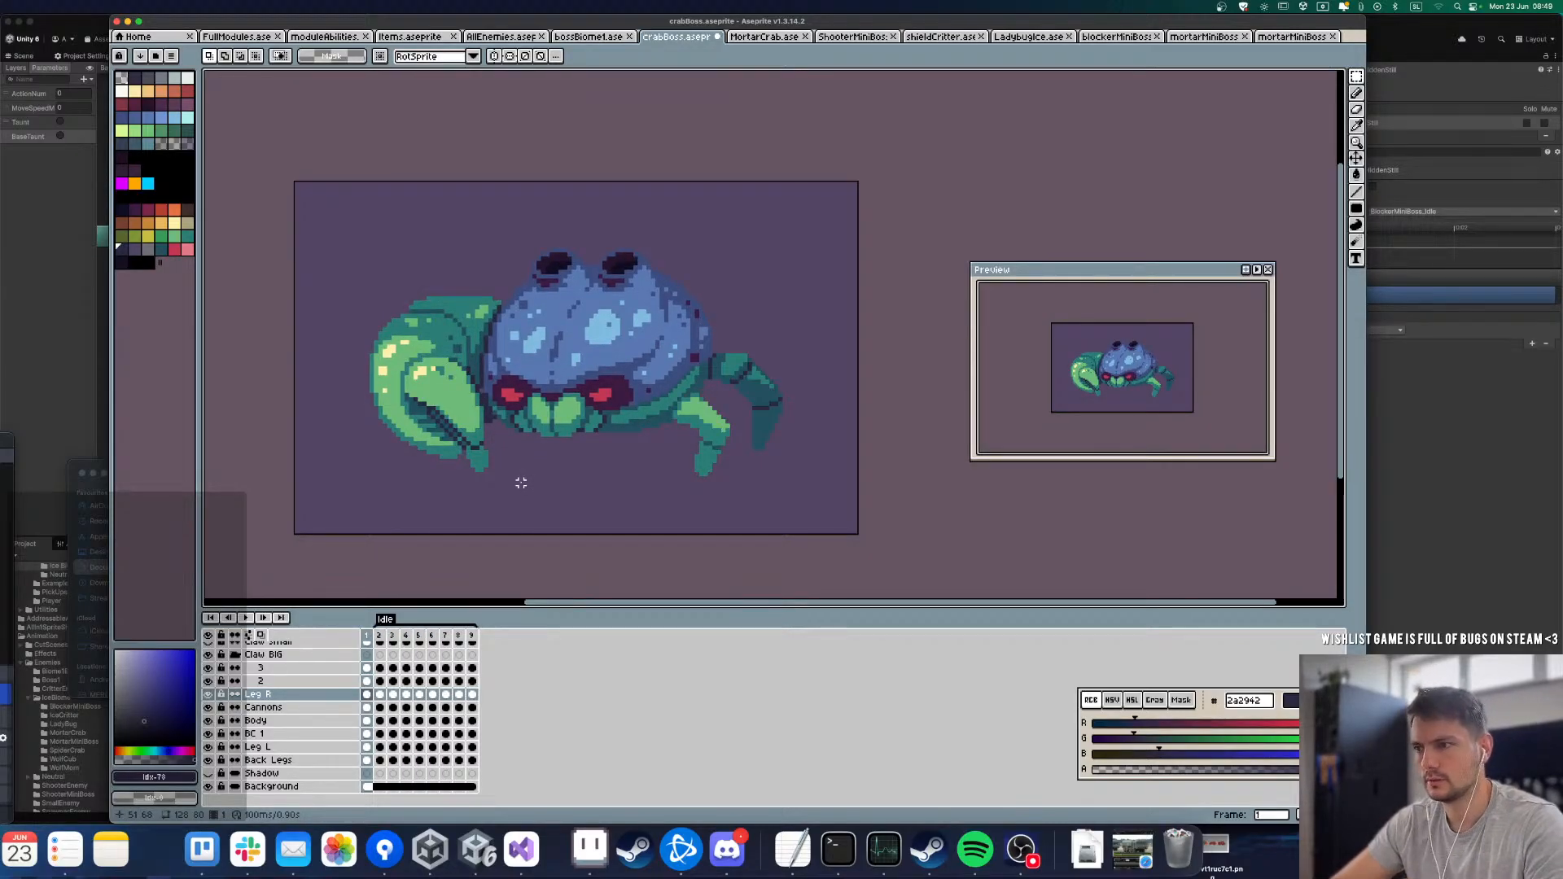
Step: Duplicate the frame 1 cel of claw segment 2 across the Idle frames through frame 9
key("Up")
key("alt+d")
key("alt+d")
key("alt+d")
key("alt+d")
key("alt+d")
key("alt+d")
key("alt+d")
key("alt+d")
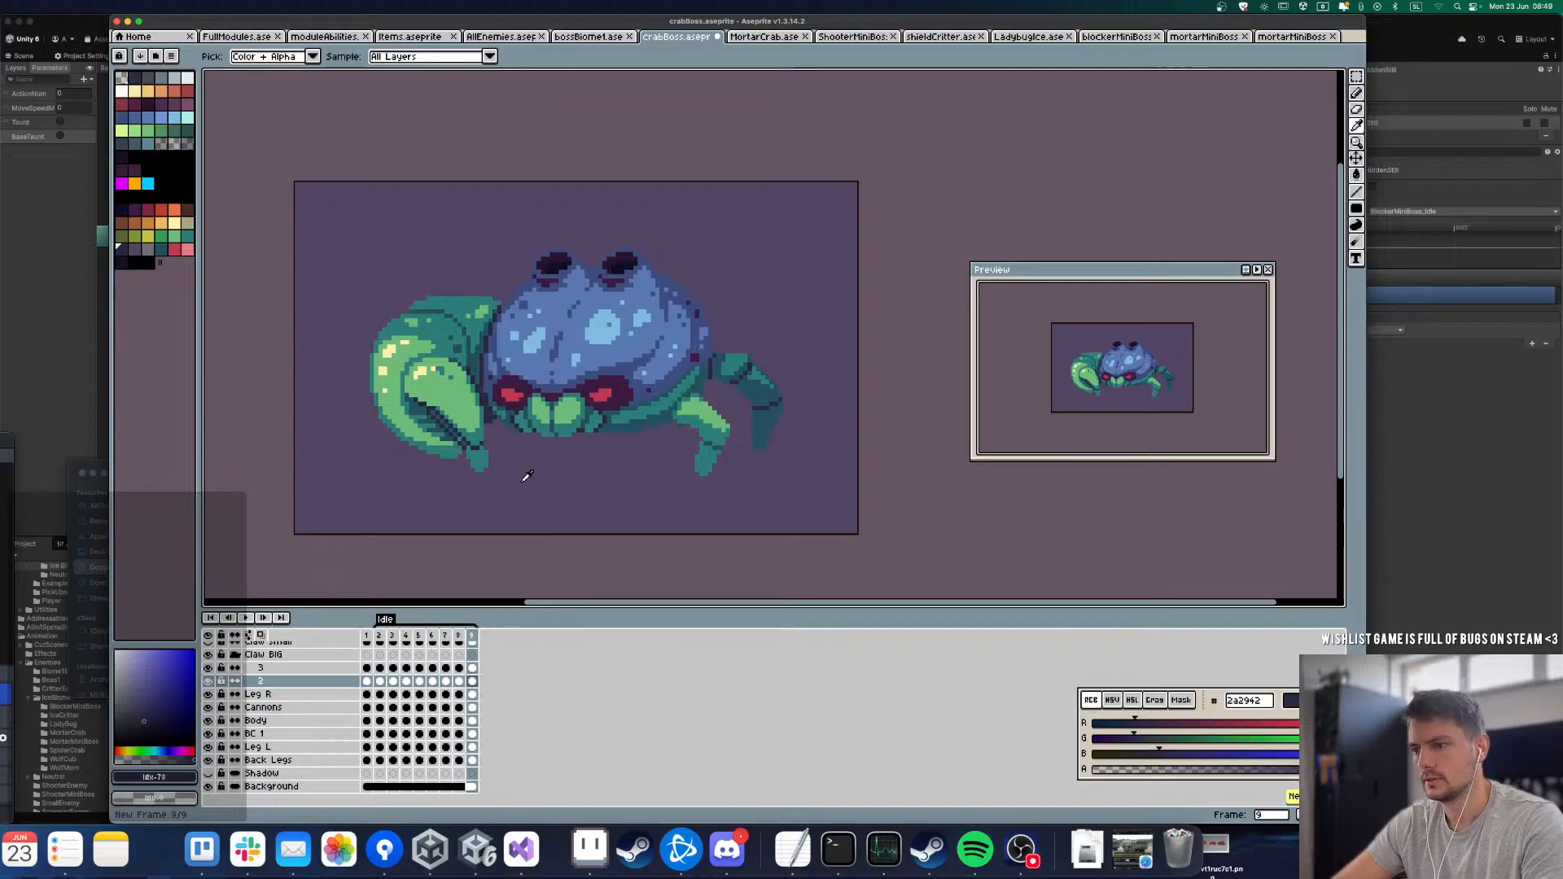
key("Up")
key("Left")
key("Left")
key("Left")
key("Left")
key("Left")
key("Left")
key("Left")
key("Left")
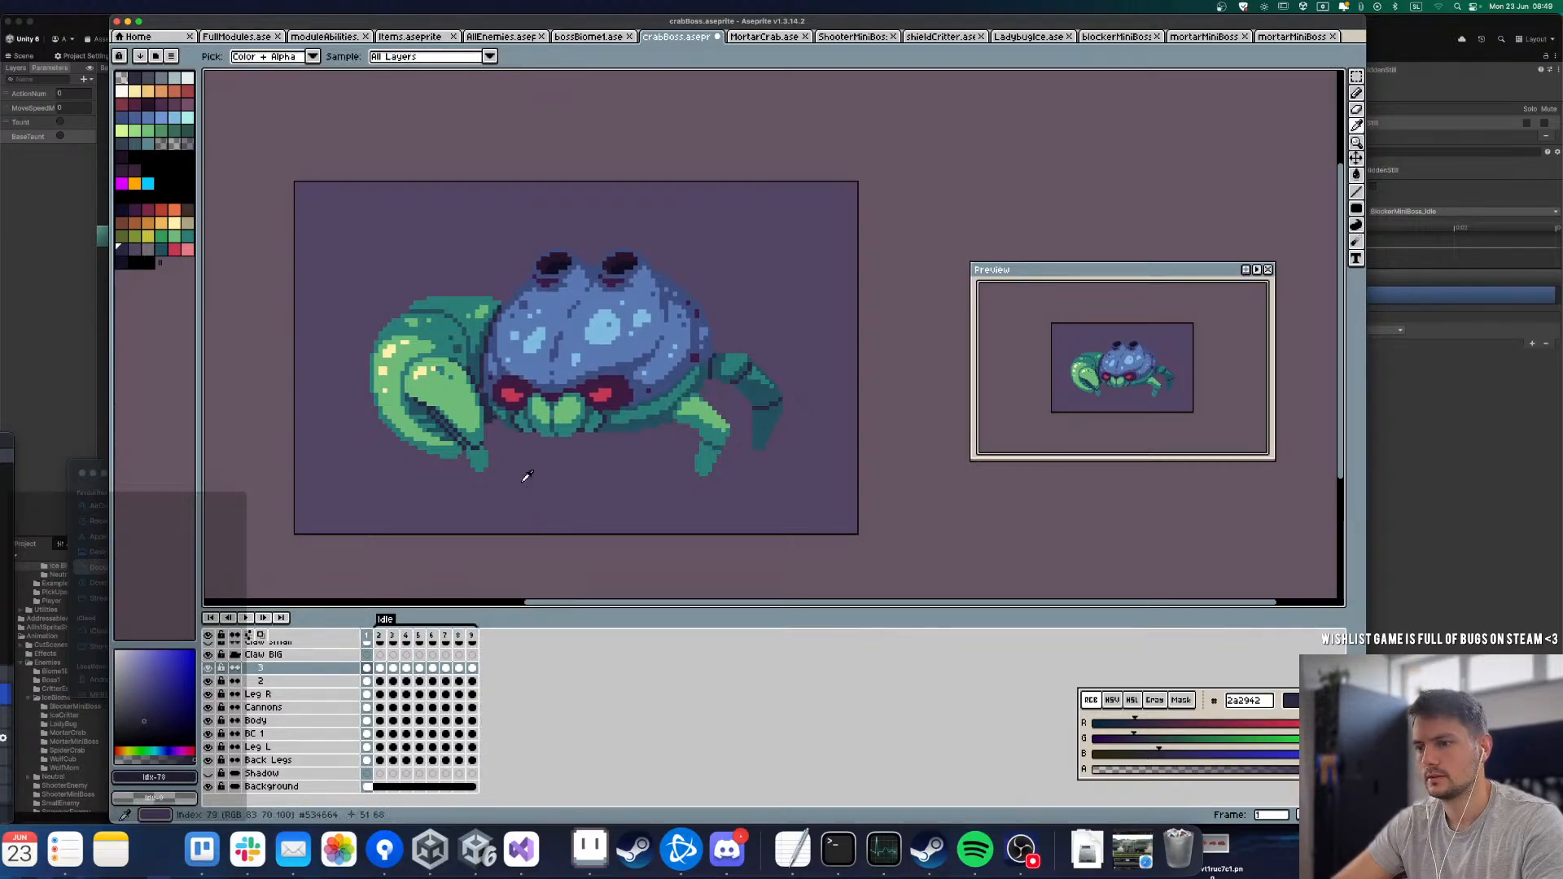
Step: Duplicate the Leg R layer's frame 1 cel across all following frames through frame 9
key("Right")
key("Right")
key("Right")
key("Right")
key("Down")
key("Down")
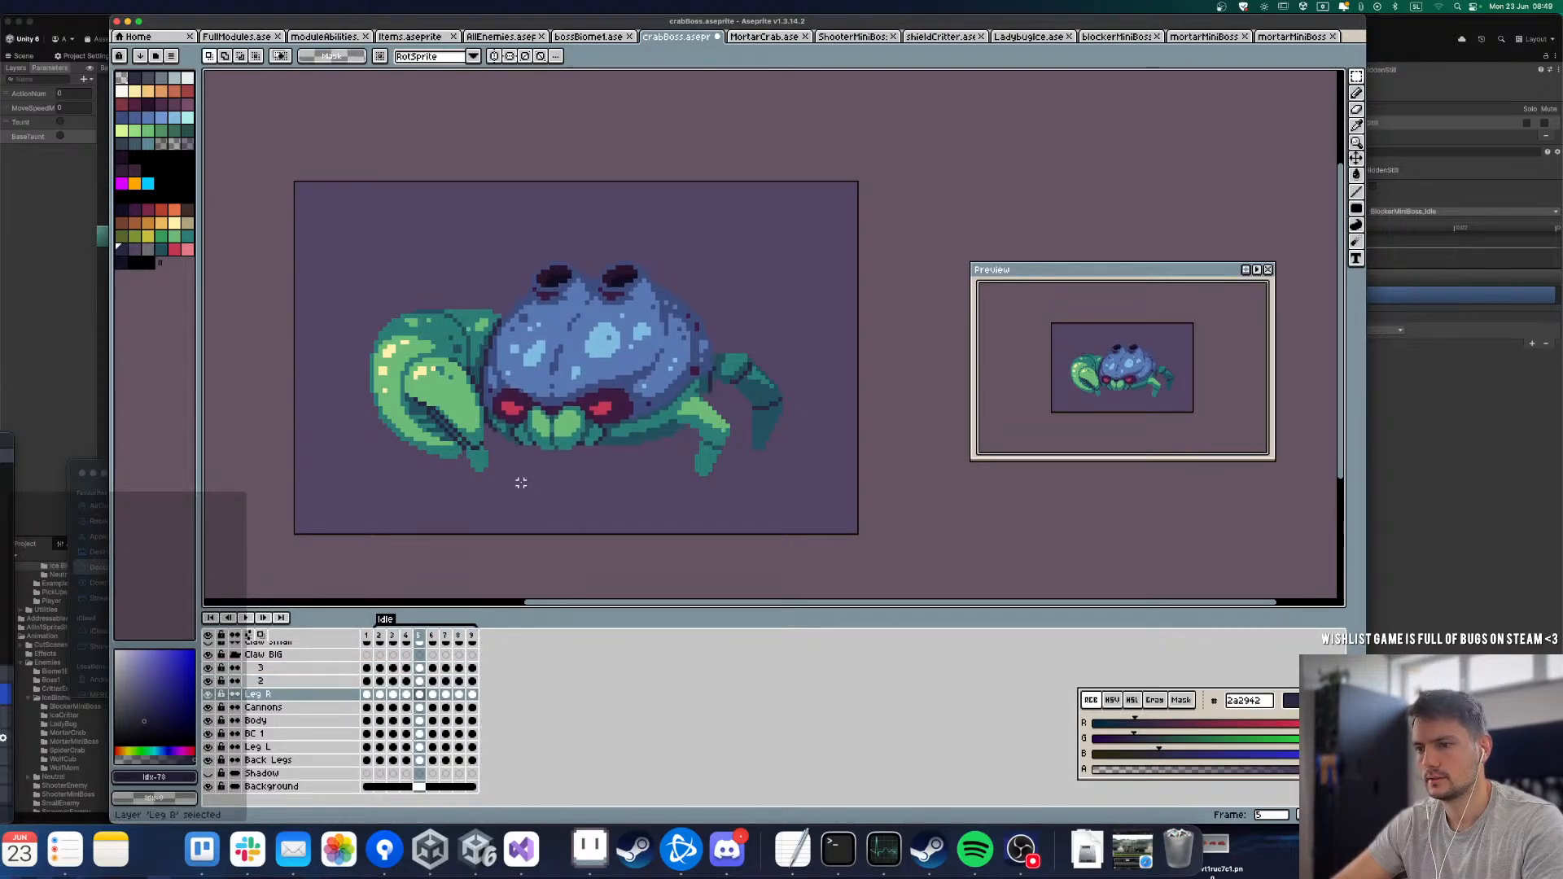
key("Left")
key("Left")
key("Left")
key("Left")
key("alt+d")
key("alt+d")
key("alt+d")
key("alt+d")
key("alt+d")
key("alt+d")
key("alt+d")
key("alt+d")
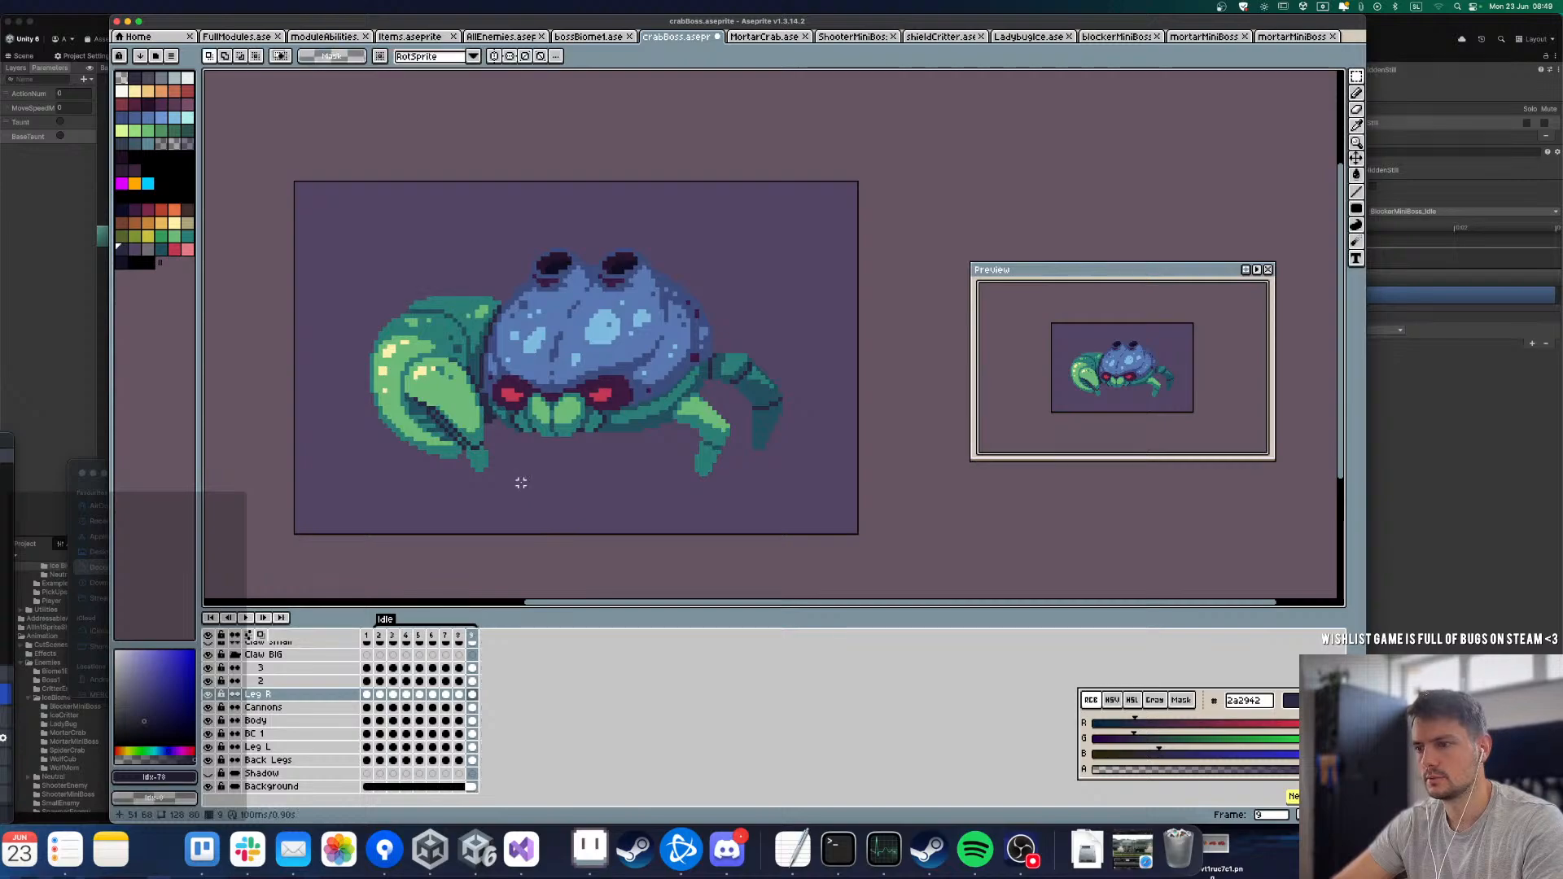
Step: Check the cels of claw segments 3 and 2 and Leg R in the last Idle frames against frame 1
key("Up")
key("Up")
key("Left")
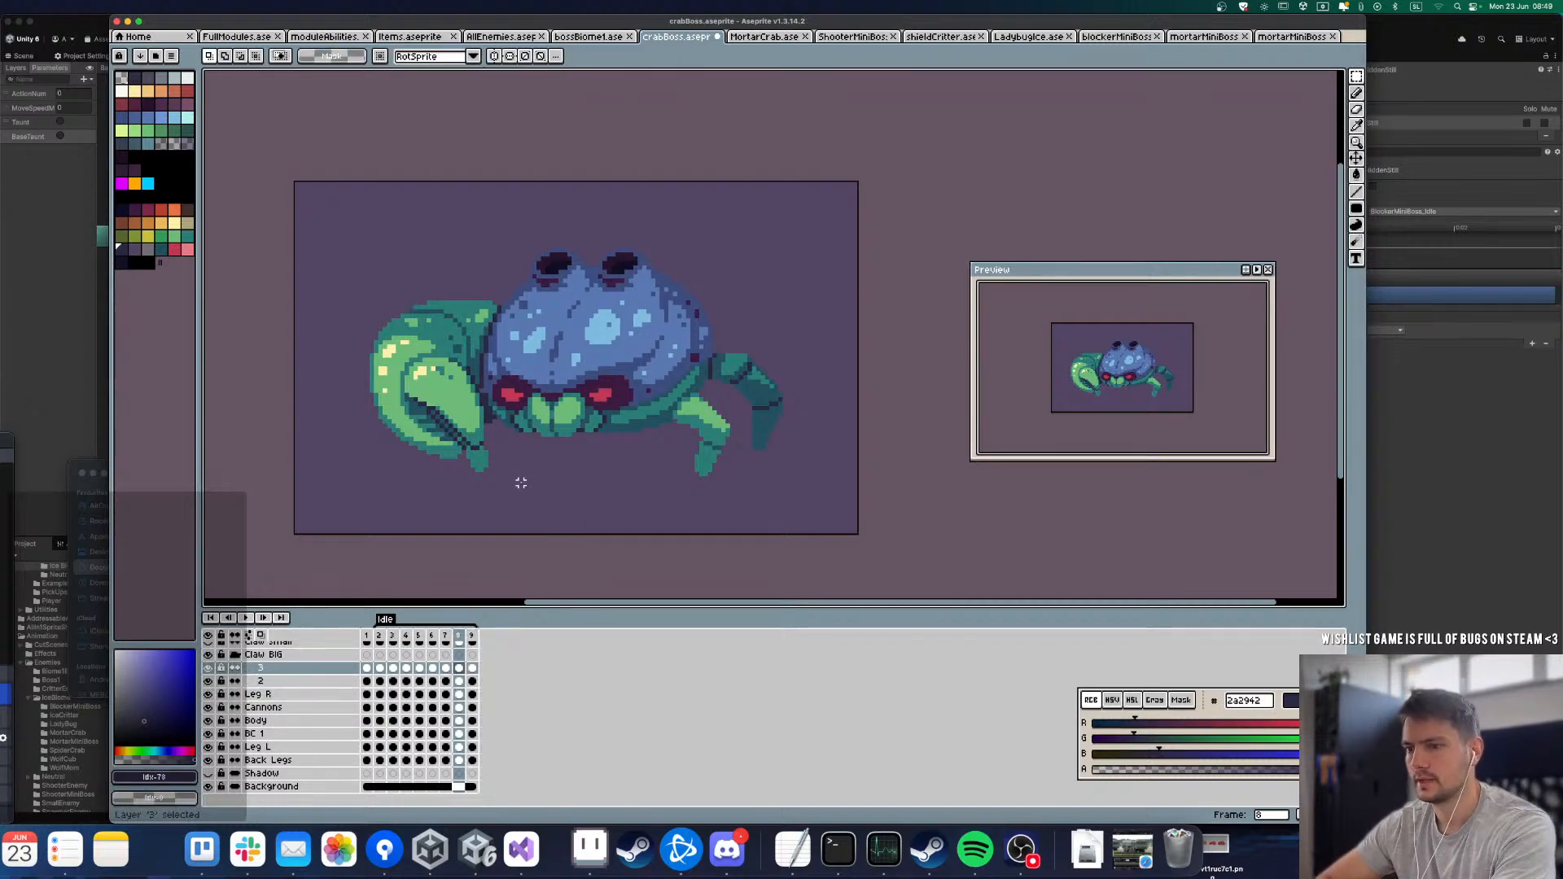
key("Right")
key("Down")
key("Down")
key("Left")
key("Up")
key("Left")
key("Left")
key("Left")
key("Left")
key("Left")
key("Left")
key("Left")
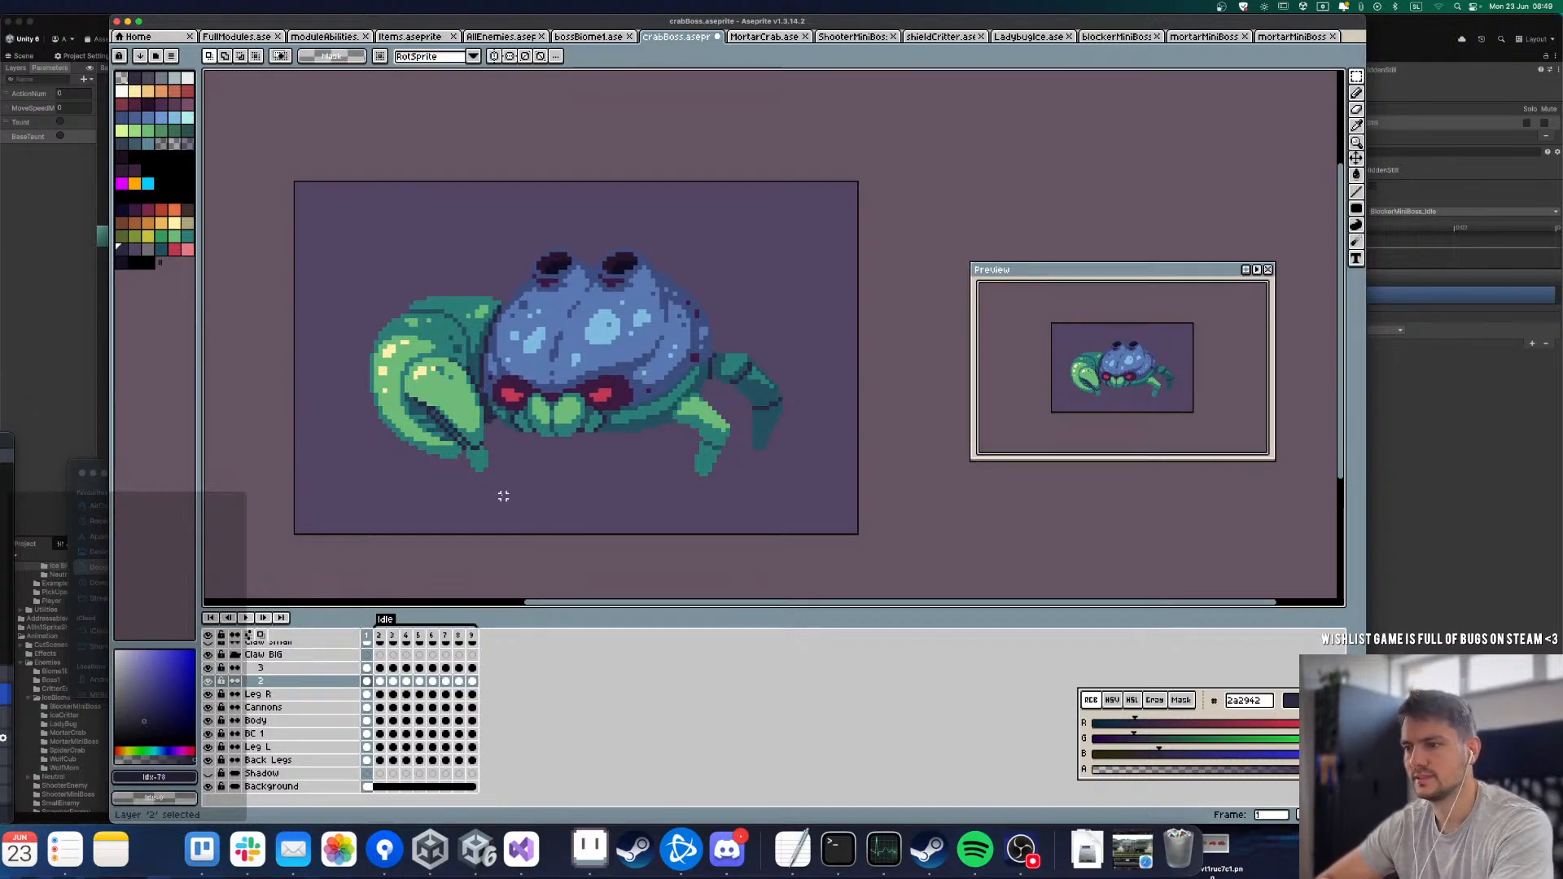
Step: Shift claw segment 2 down in frame 4 and further down in frame 5
key("Right")
key("Right")
key("Right")
left_click_drag(323, 262, 555, 495)
key("super+d")
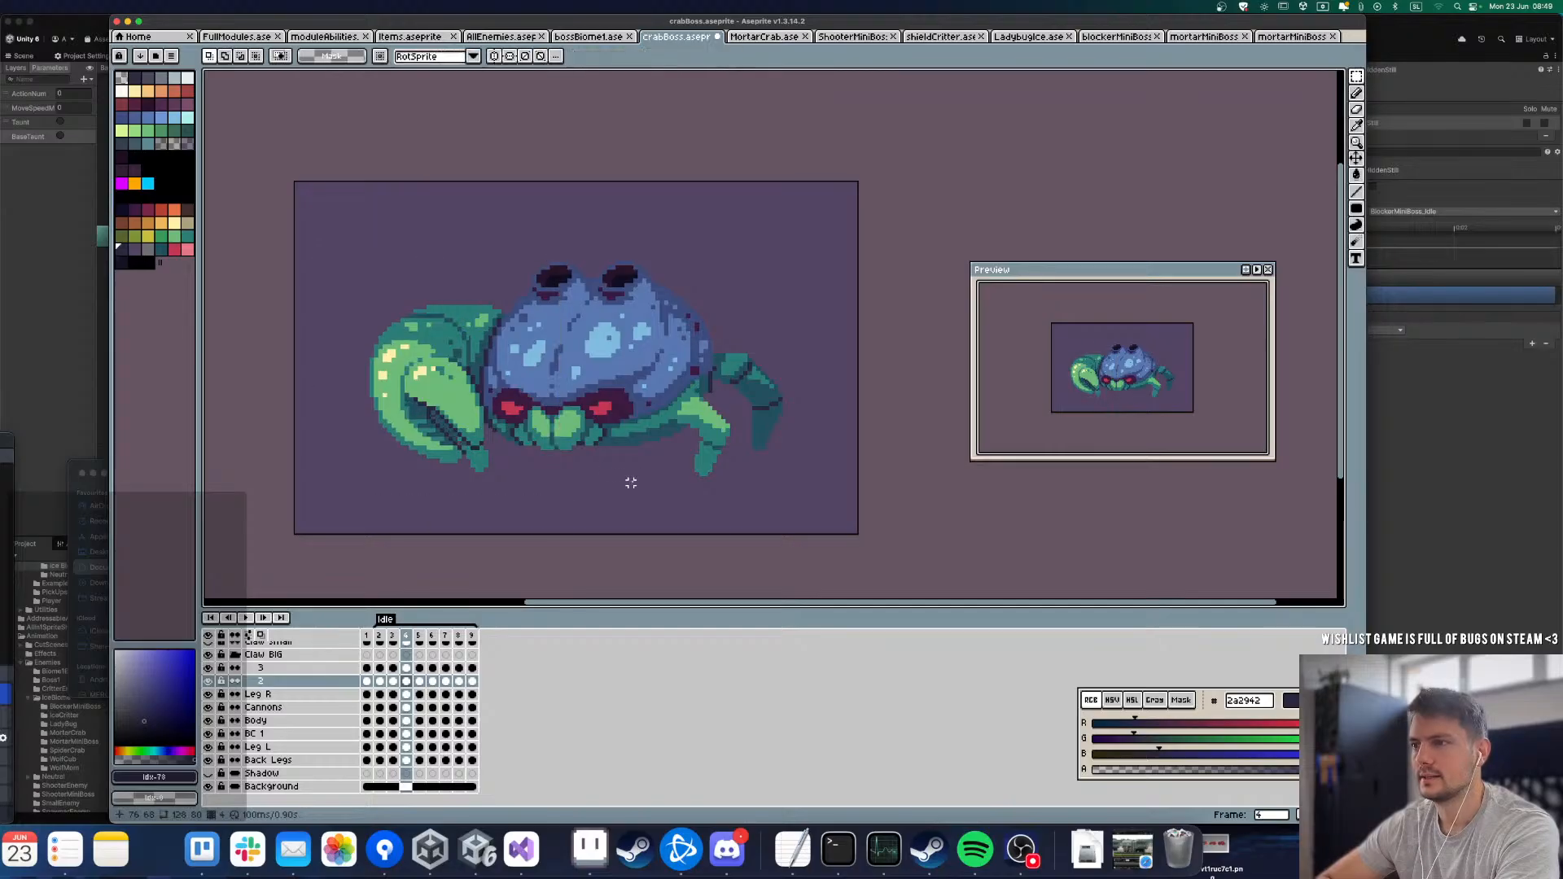
key("Right")
left_click_drag(291, 241, 557, 505)
key("super+d")
key("Right")
mouse_move(290, 259)
left_mouse_down()
mouse_move(499, 465)
mouse_move(531, 518)
left_mouse_up()
key("super+d")
Step: Compare frames 2 to 5 to check how claw segment 2 follows the body
key("Right")
key("Left")
key("Left")
key("Left")
key("Left")
key("Left")
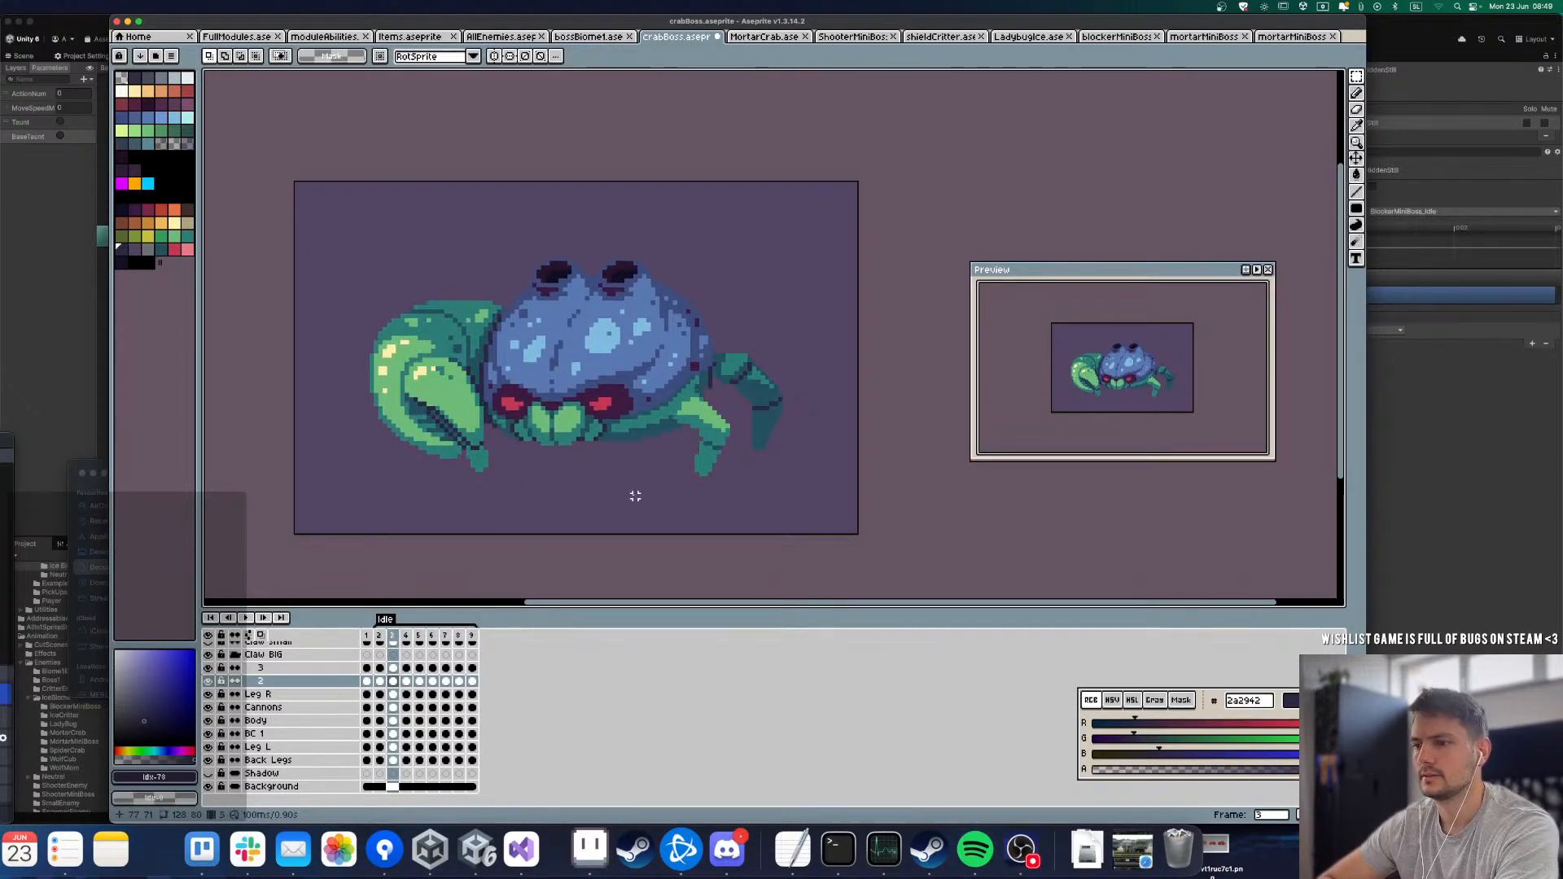
key("Right")
key("Right")
key("Right")
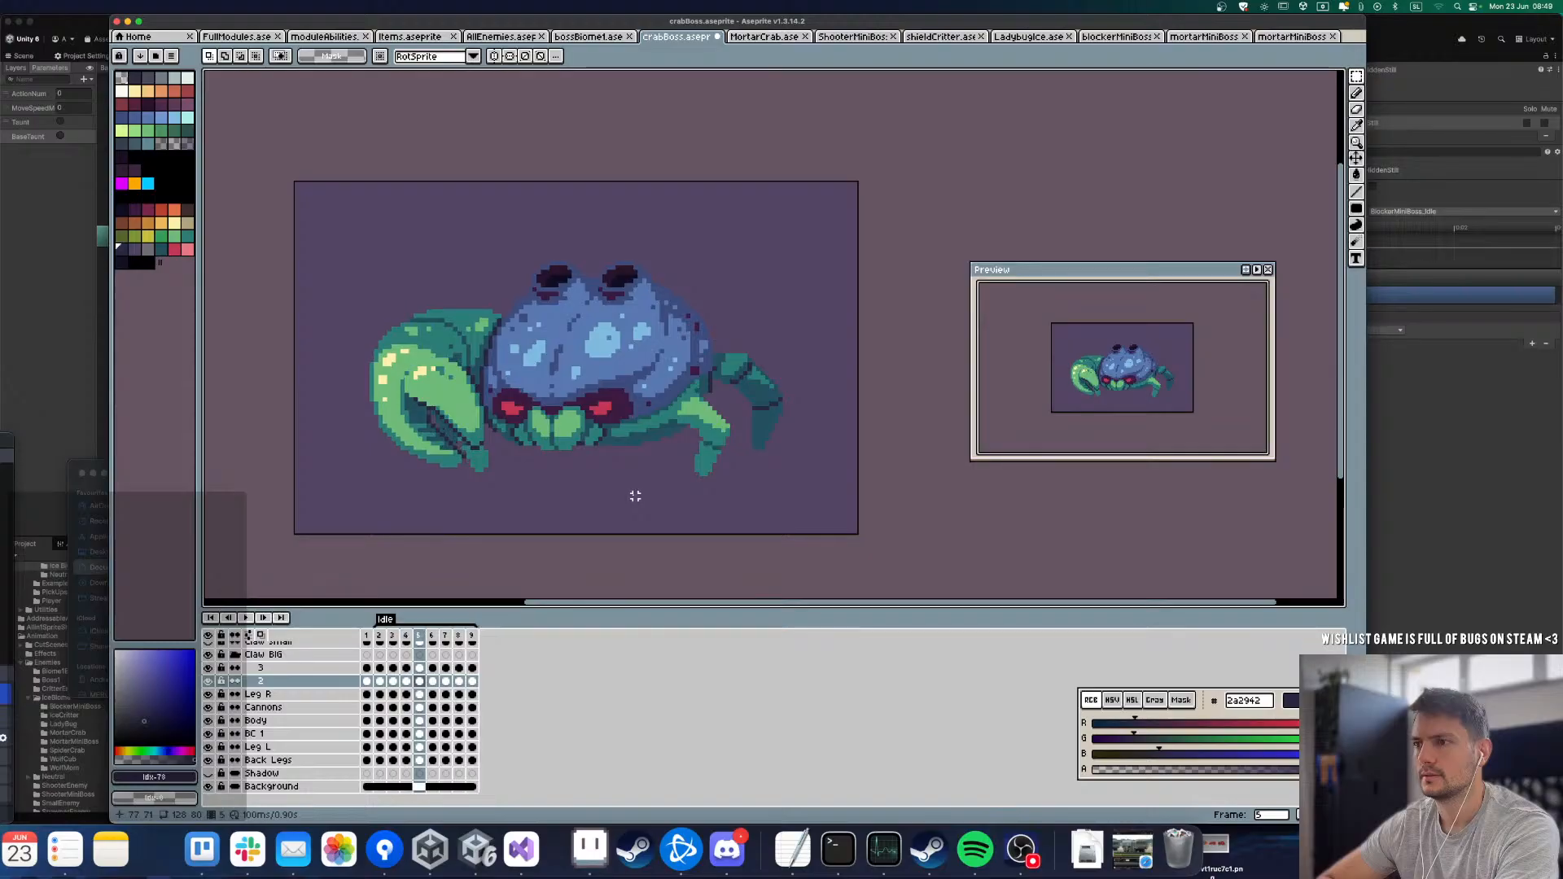
key("Left")
key("Left")
key("Left")
key("Right")
key("Right")
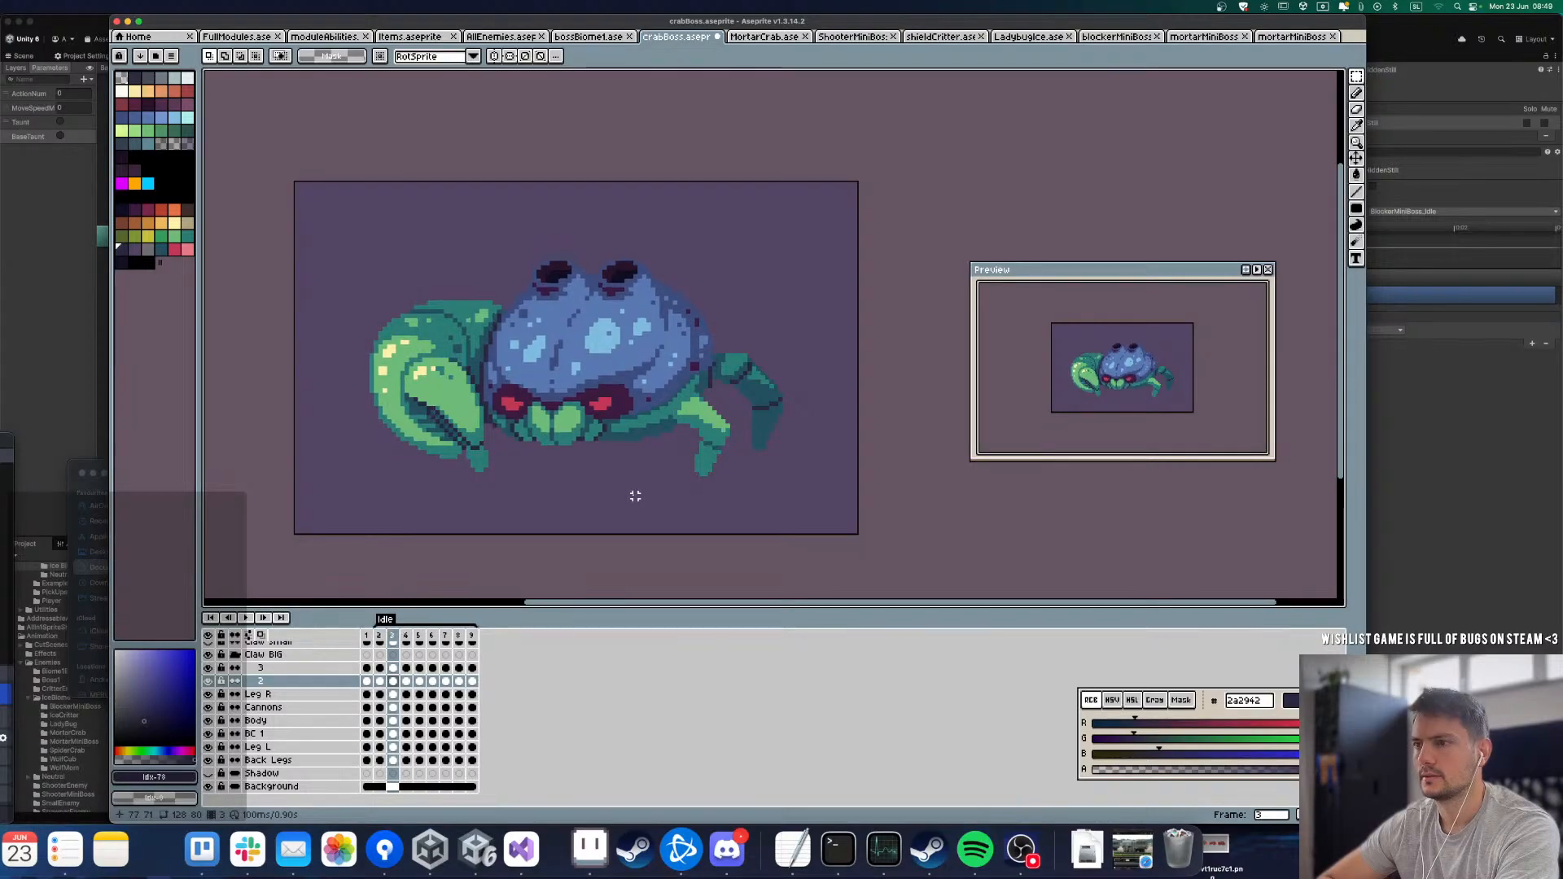
key("Right")
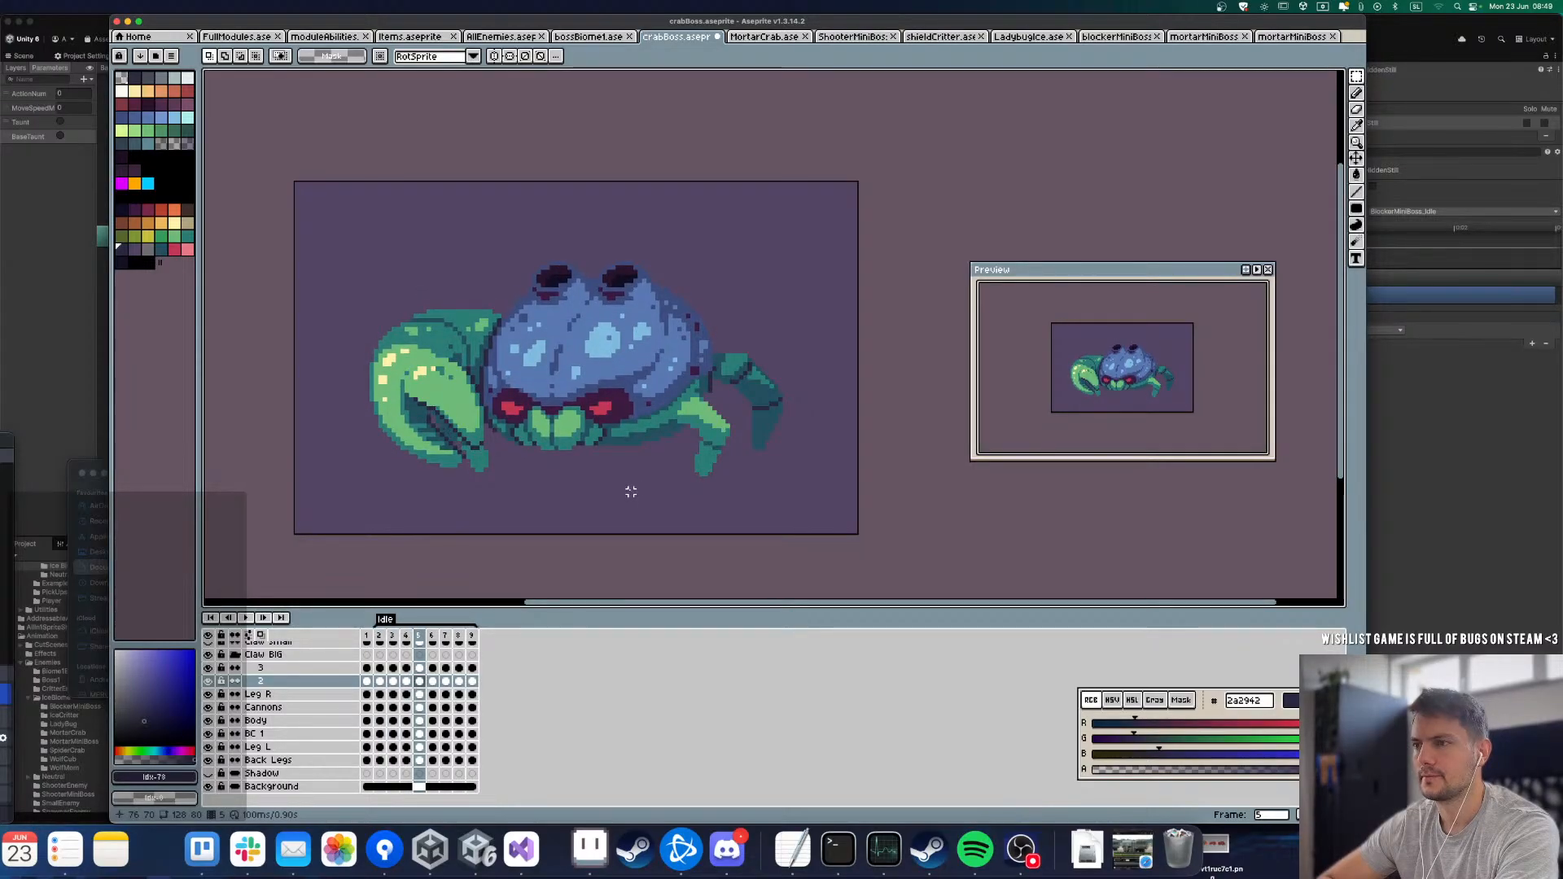
Step: Shift claw segment 2 down in frame 6 and by 3 px in frame 7
key("Right")
left_click_drag(251, 237, 614, 537)
key("Down")
left_click(663, 459)
key("Right")
left_click_drag(291, 250, 555, 486)
key("Down")
key("Down")
key("Down")
left_click(625, 499)
key("Left")
key("Right")
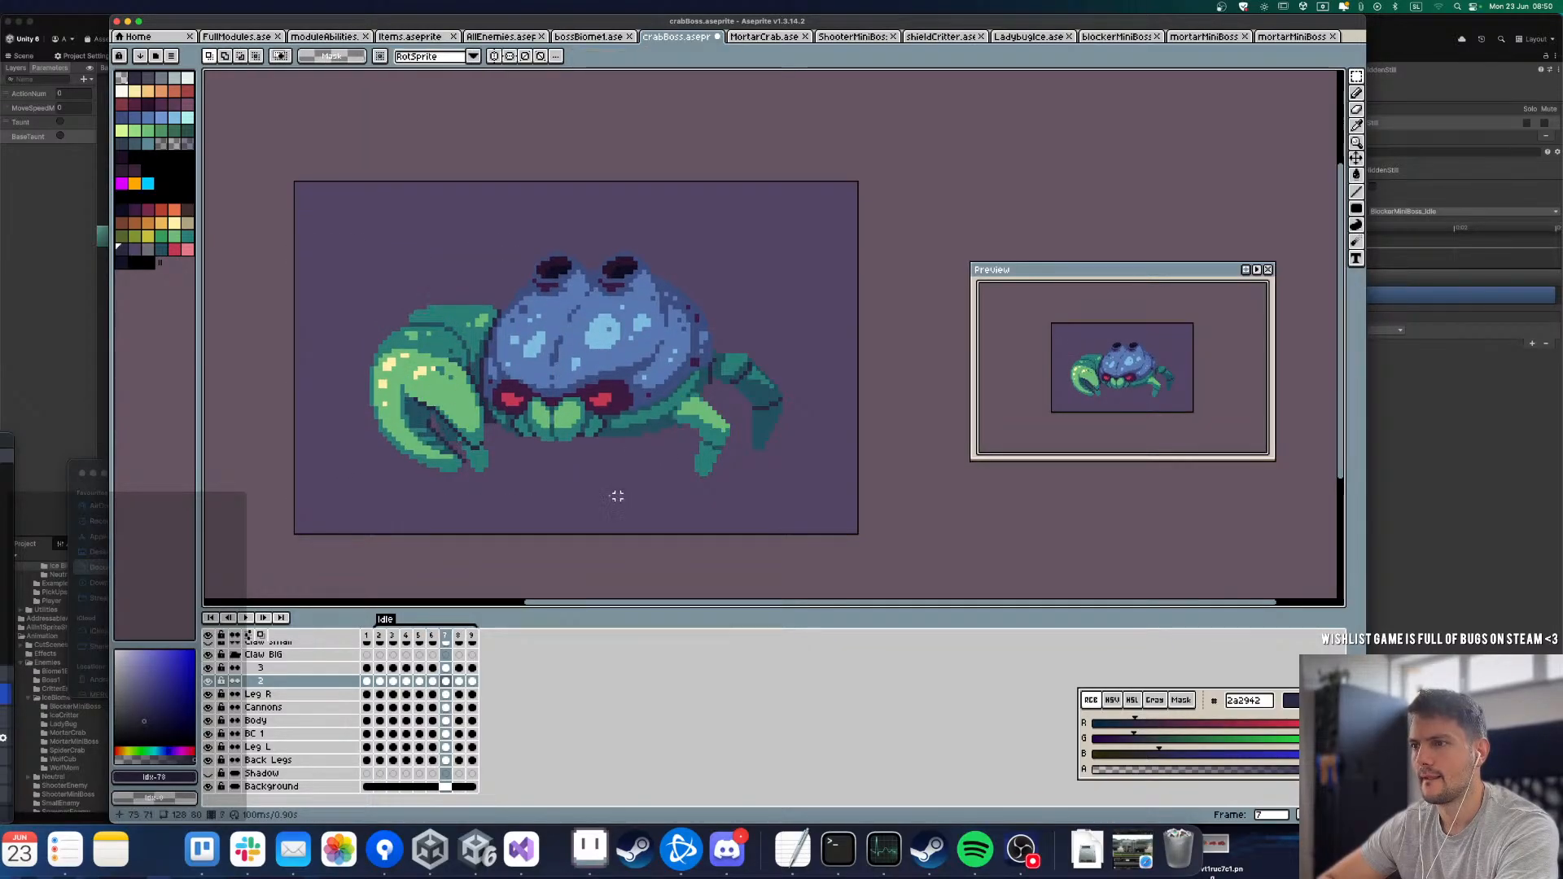
Step: Shift claw segment 2 down 2 px in frame 8
key("Right")
left_click_drag(318, 289, 573, 529)
key("Down")
key("Down")
left_click(638, 516)
Step: Nudge claw segment 2 in frame 9 and play the Idle animation to check the claw's movement
key("Right")
left_click_drag(294, 258, 561, 513)
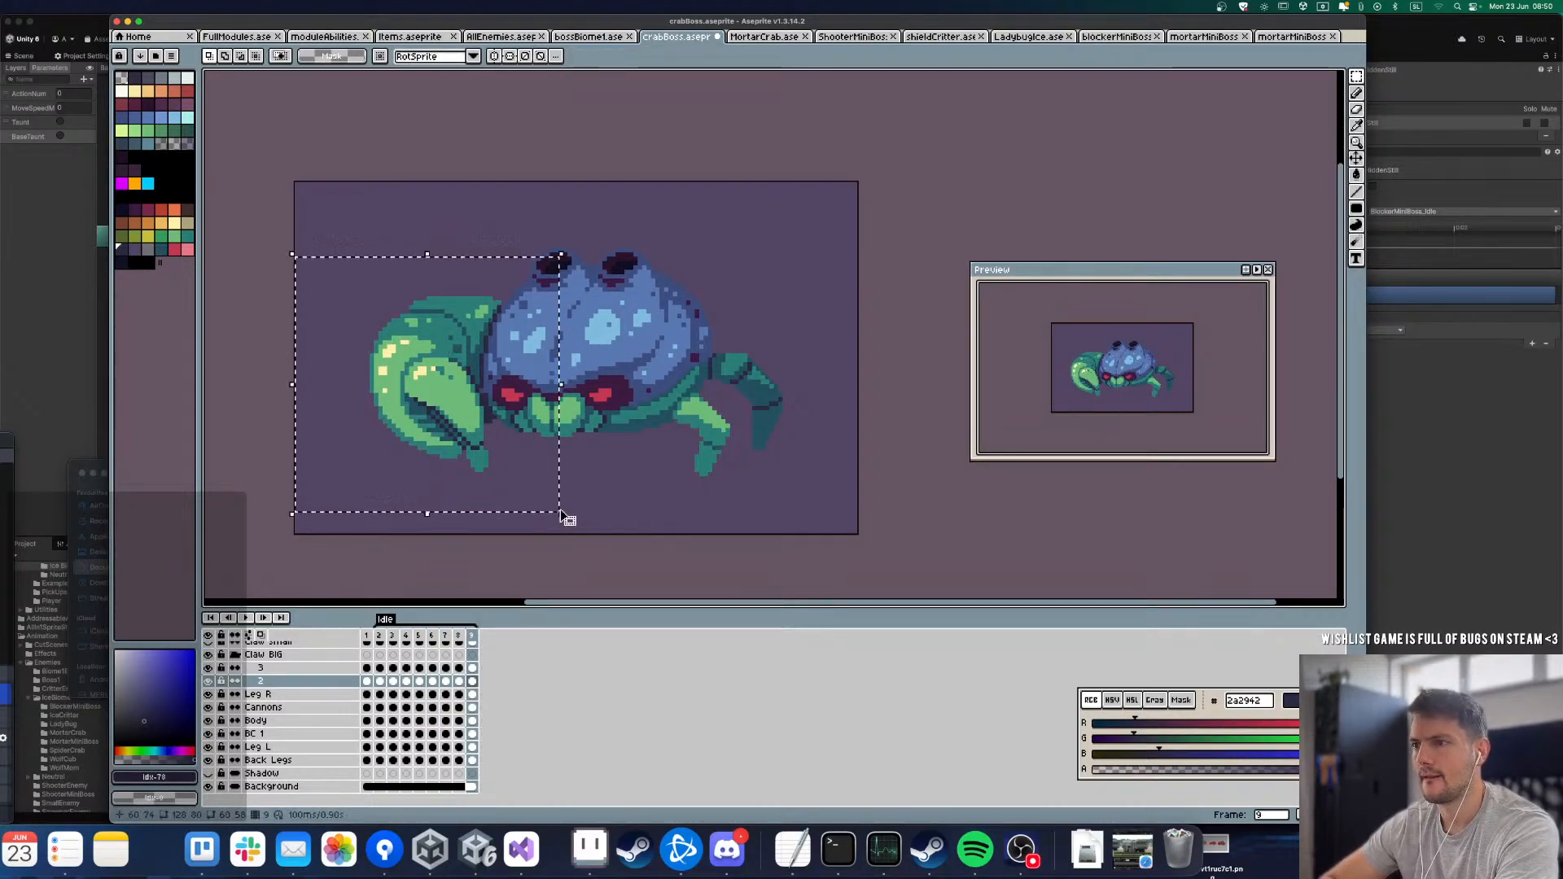
left_click(644, 518)
key("Right")
key("Return")
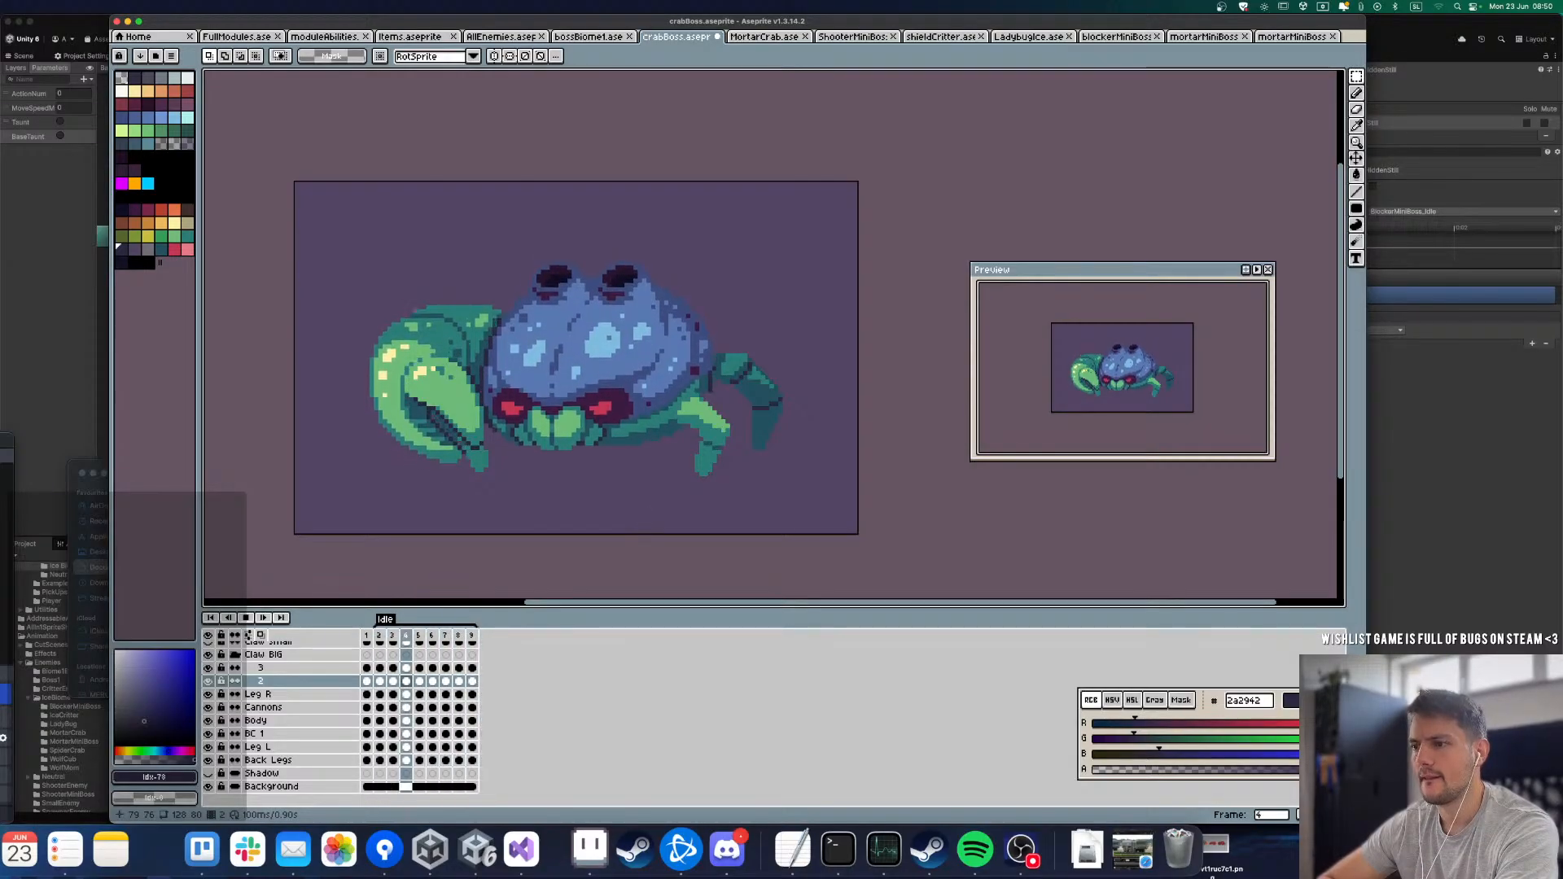
Step: Stop the playback and shift claw segment 3 down in frame 5
key("Return")
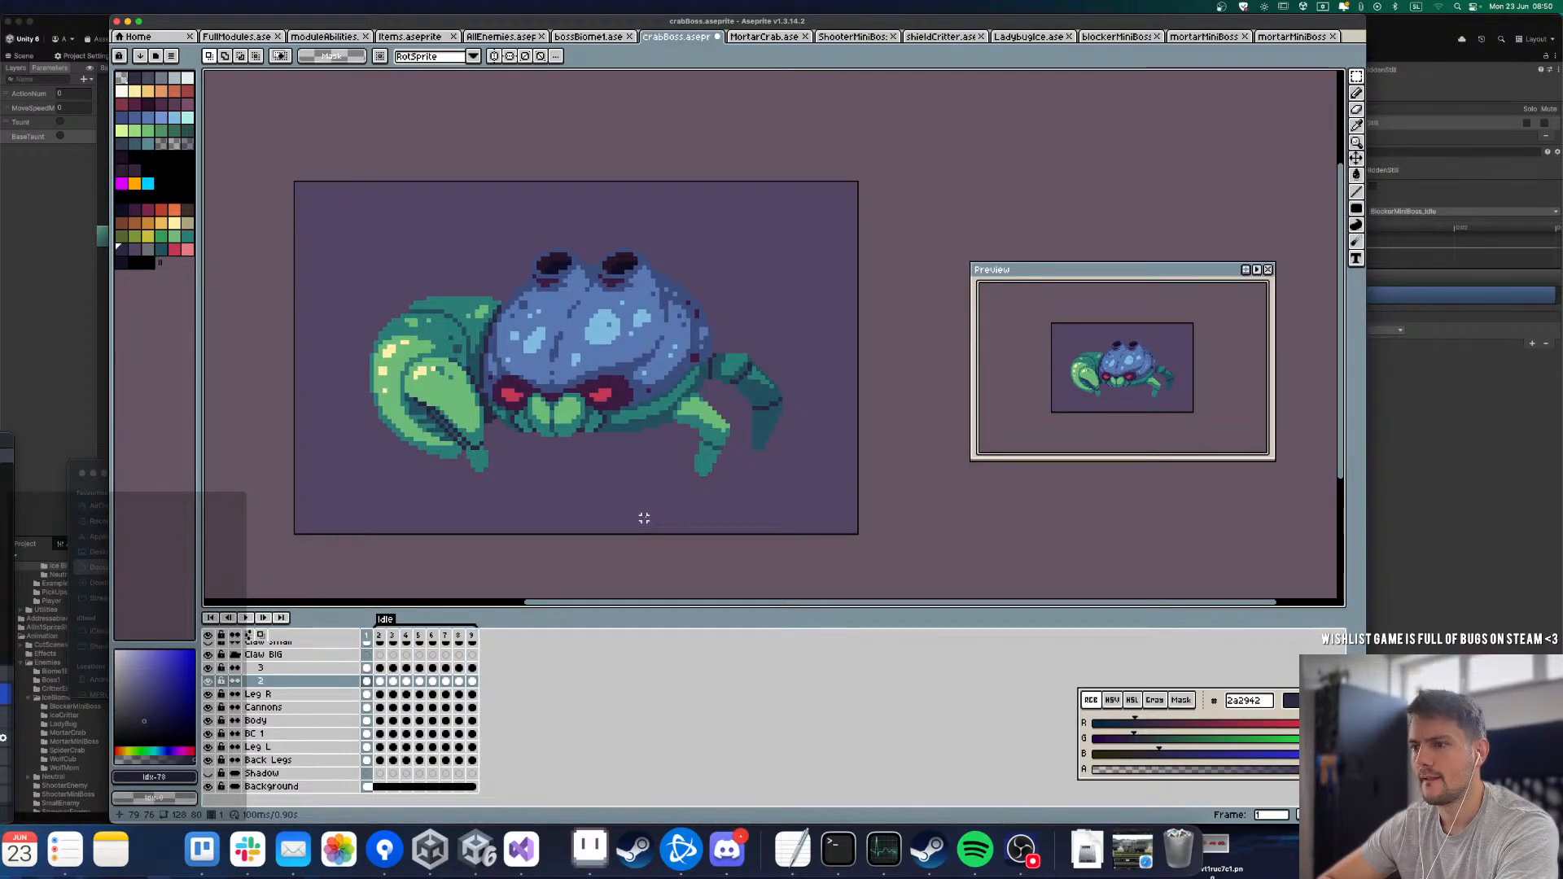
key("Right")
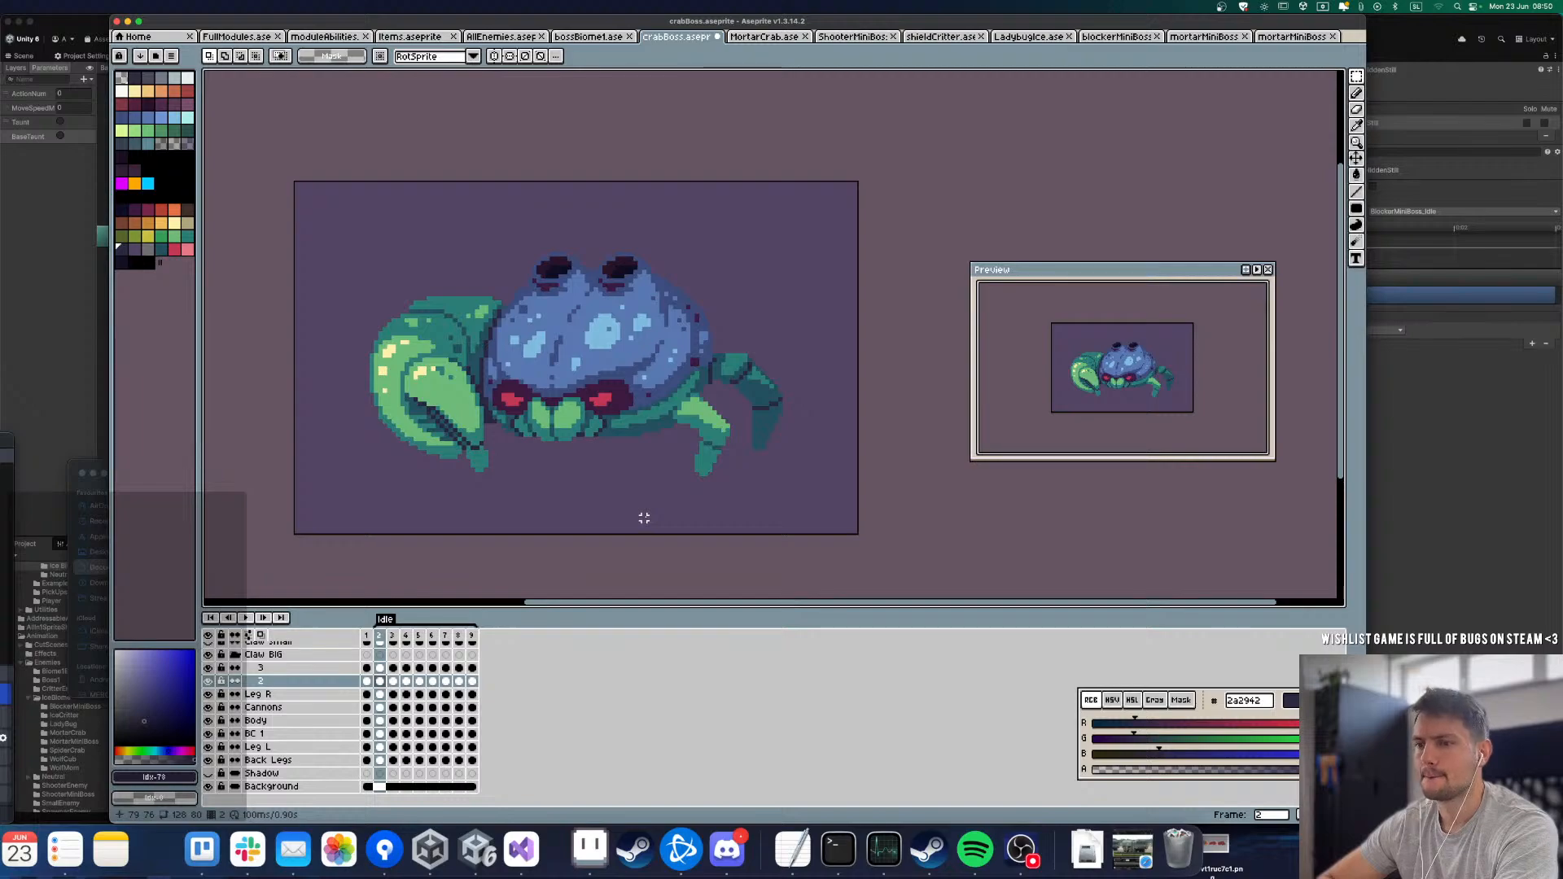
key("Up")
key("Right")
key("Right")
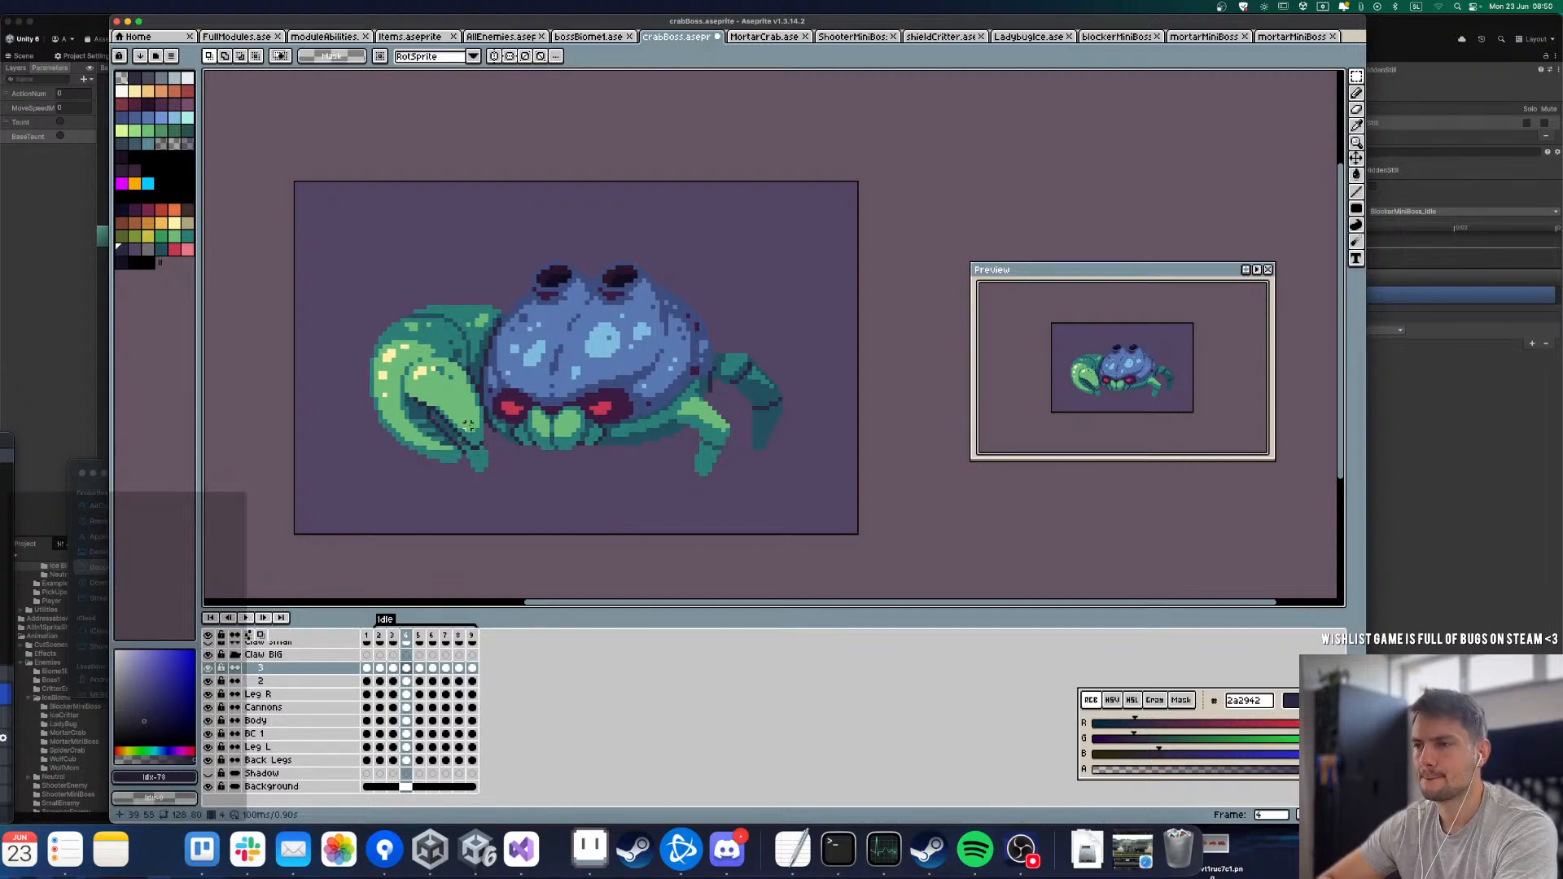
key("Right")
left_click_drag(327, 296, 538, 467)
key("Down")
key("super+d")
Step: Shift claw segment 3 down in frames 6 and 7
key("Right")
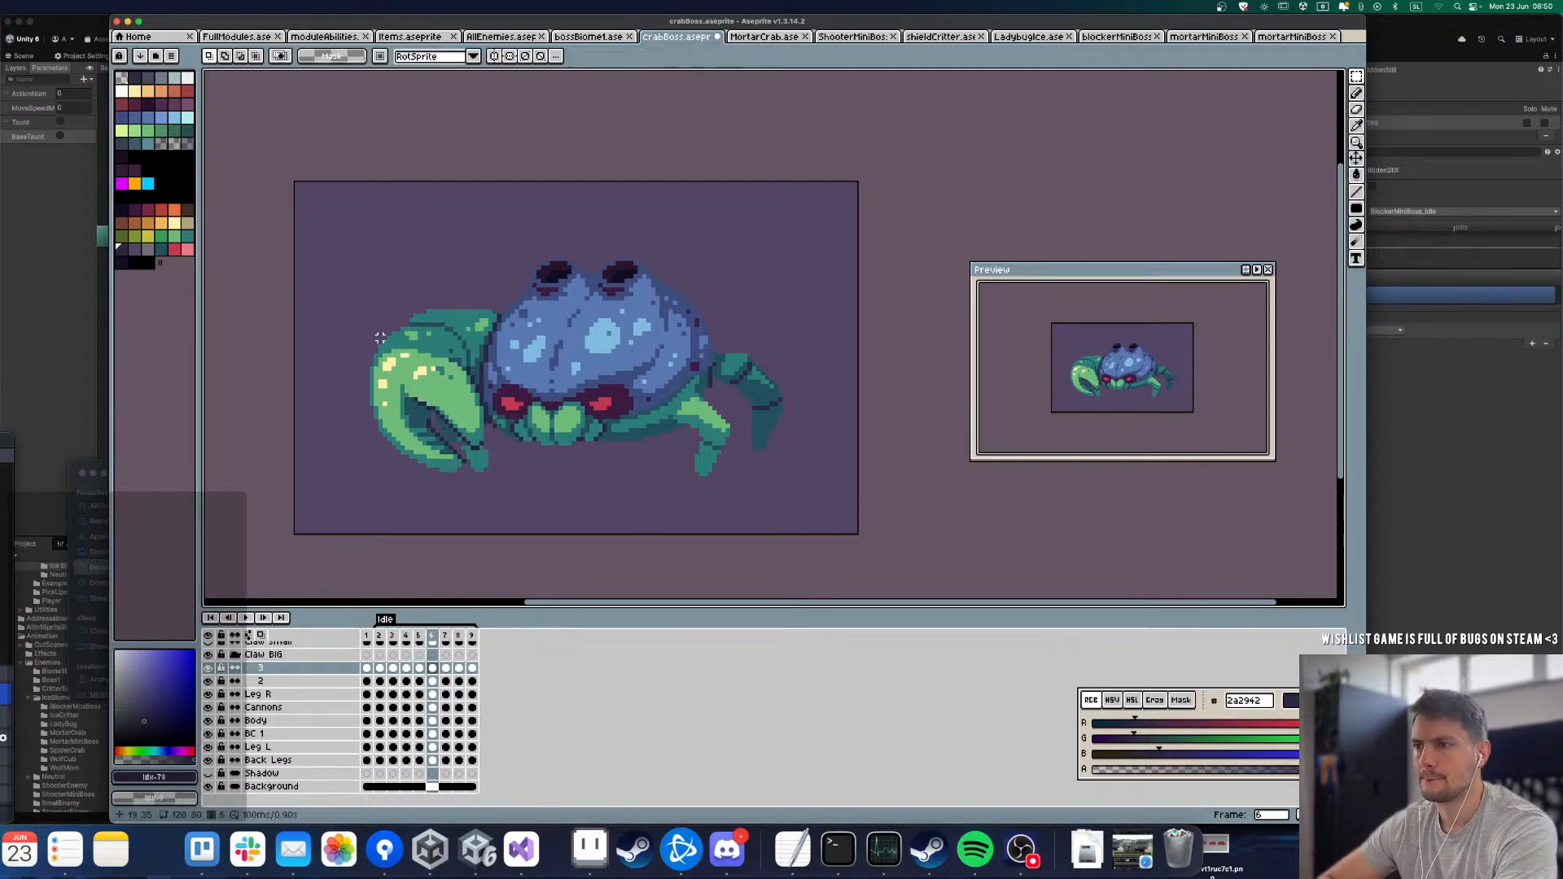
left_click_drag(310, 267, 524, 487)
key("Down")
key("super+d")
key("Right")
left_click_drag(328, 286, 570, 509)
key("Down")
key("super+d")
Step: Nudge claw segment 3 in frames 8 and 9, and play the Idle animation
key("Right")
left_click_drag(306, 293, 543, 487)
key("super+d")
key("Right")
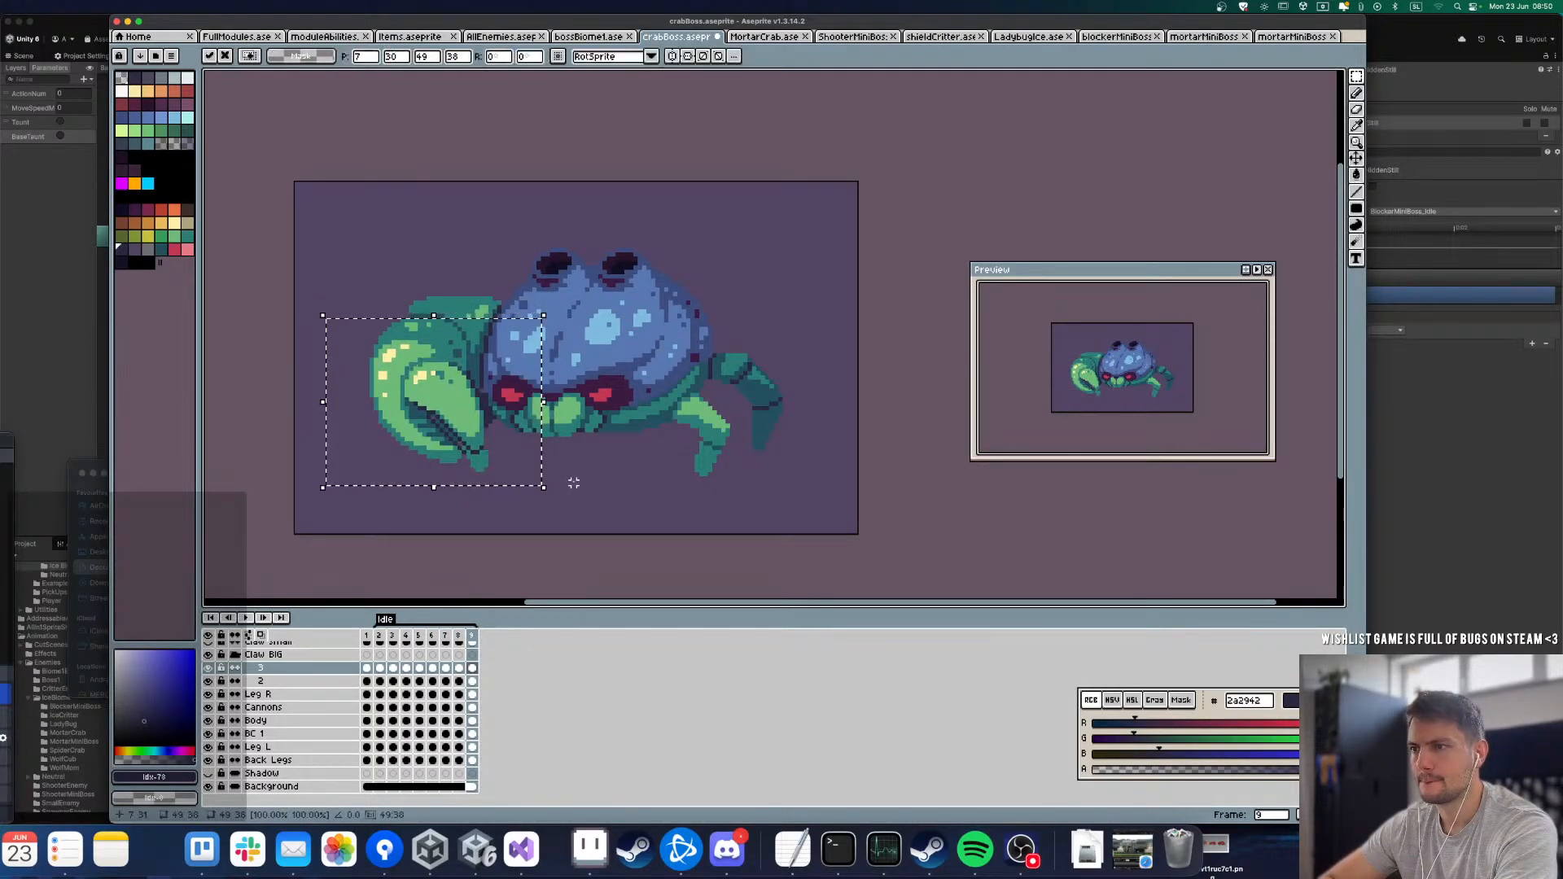
key("super+d")
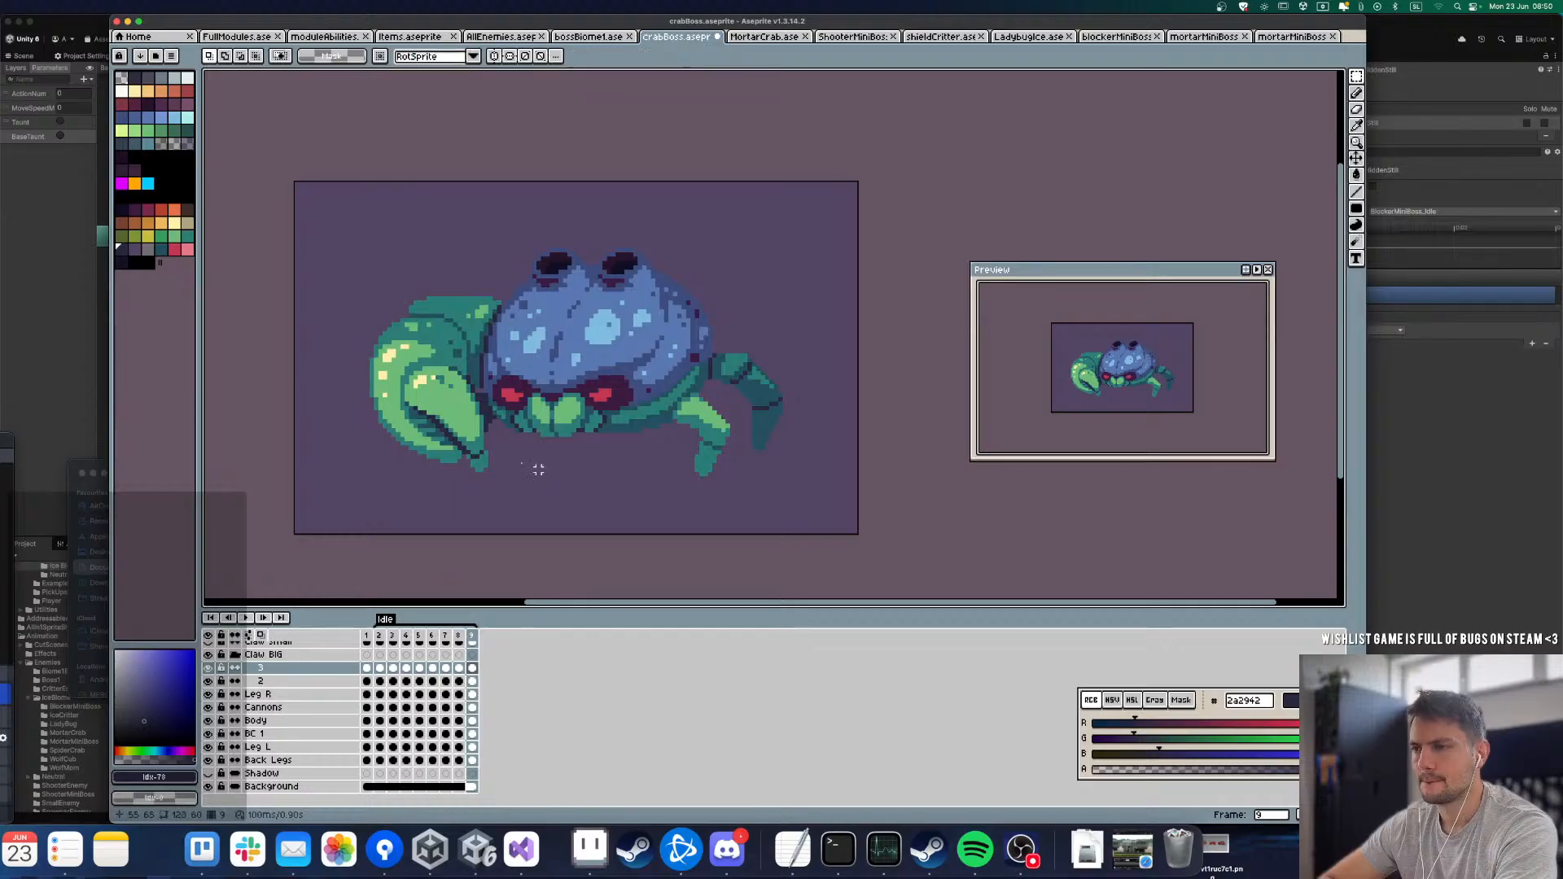
key("Right")
left_click_drag(317, 311, 561, 488)
key("super+d")
key("Right")
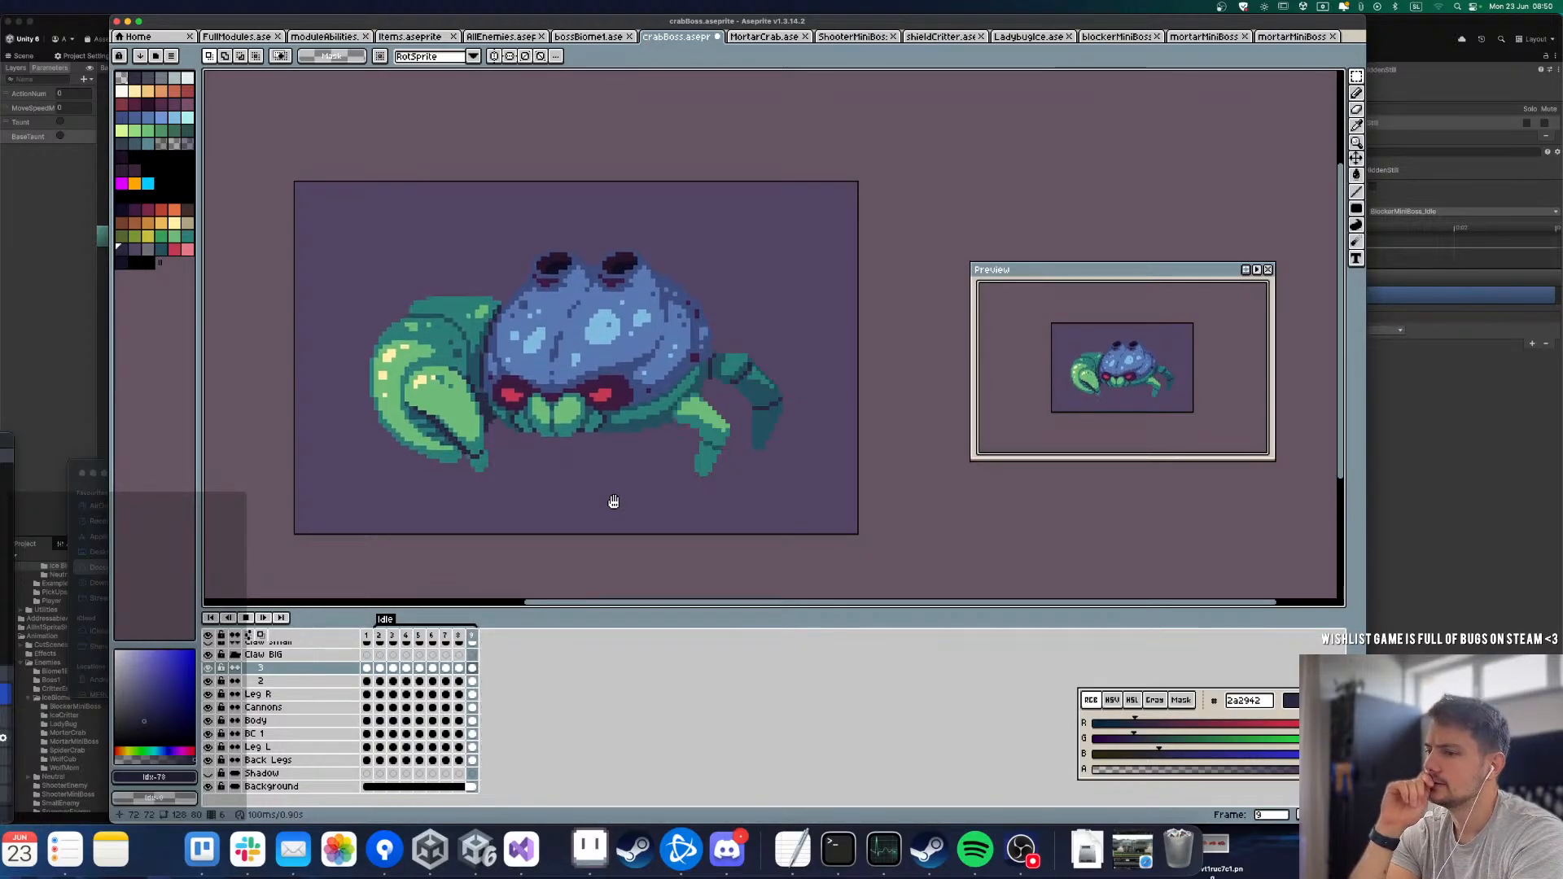
Step: Launch Chrome through the system search and quit Spotify
left_click(976, 847)
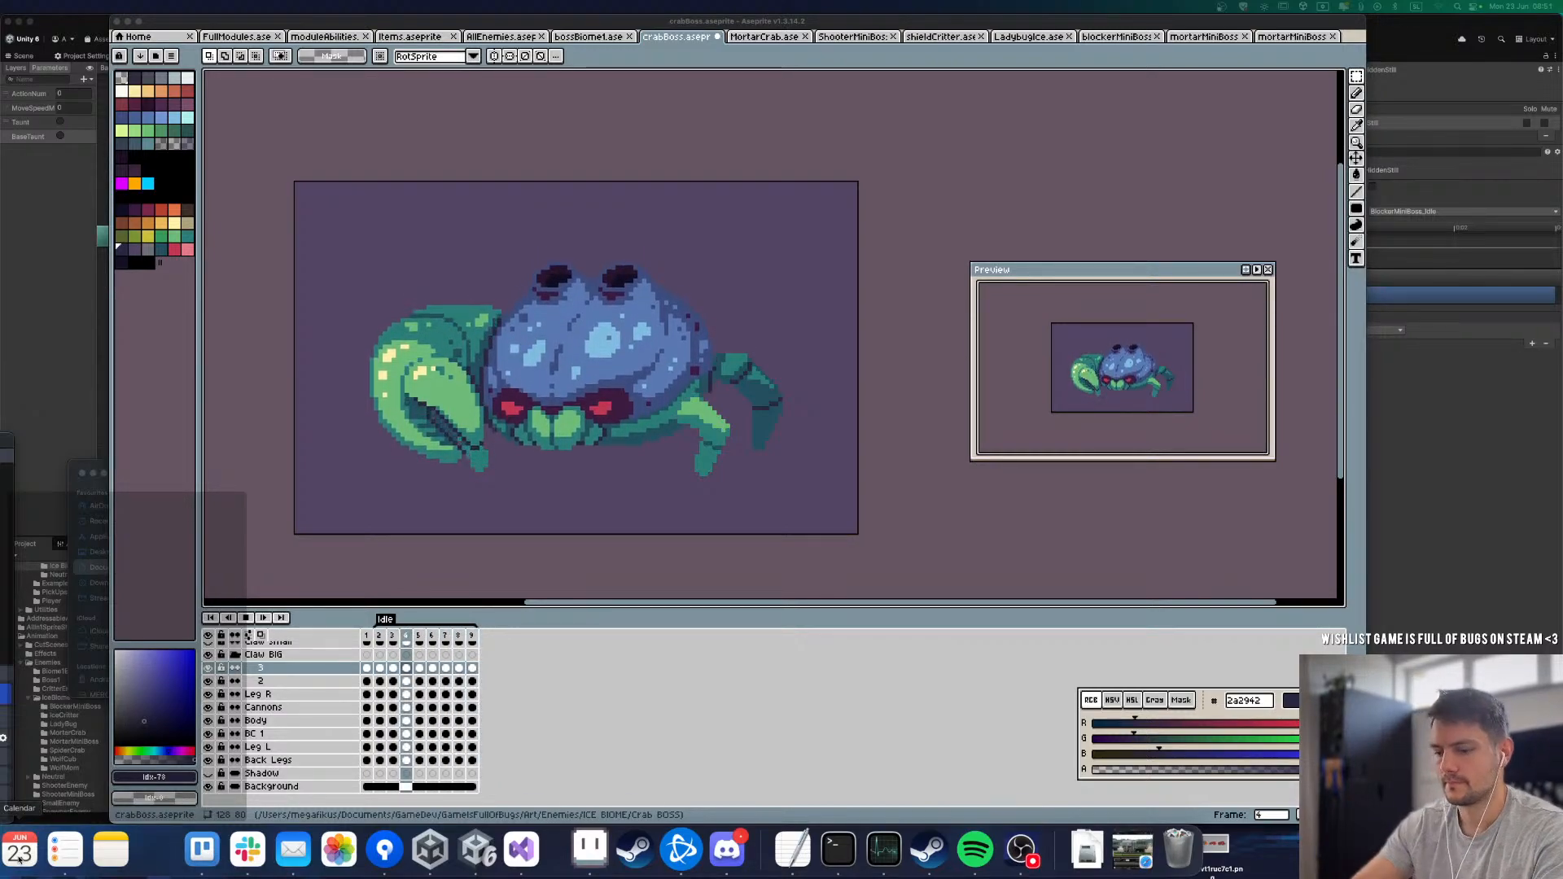
key("super+space")
type("chro")
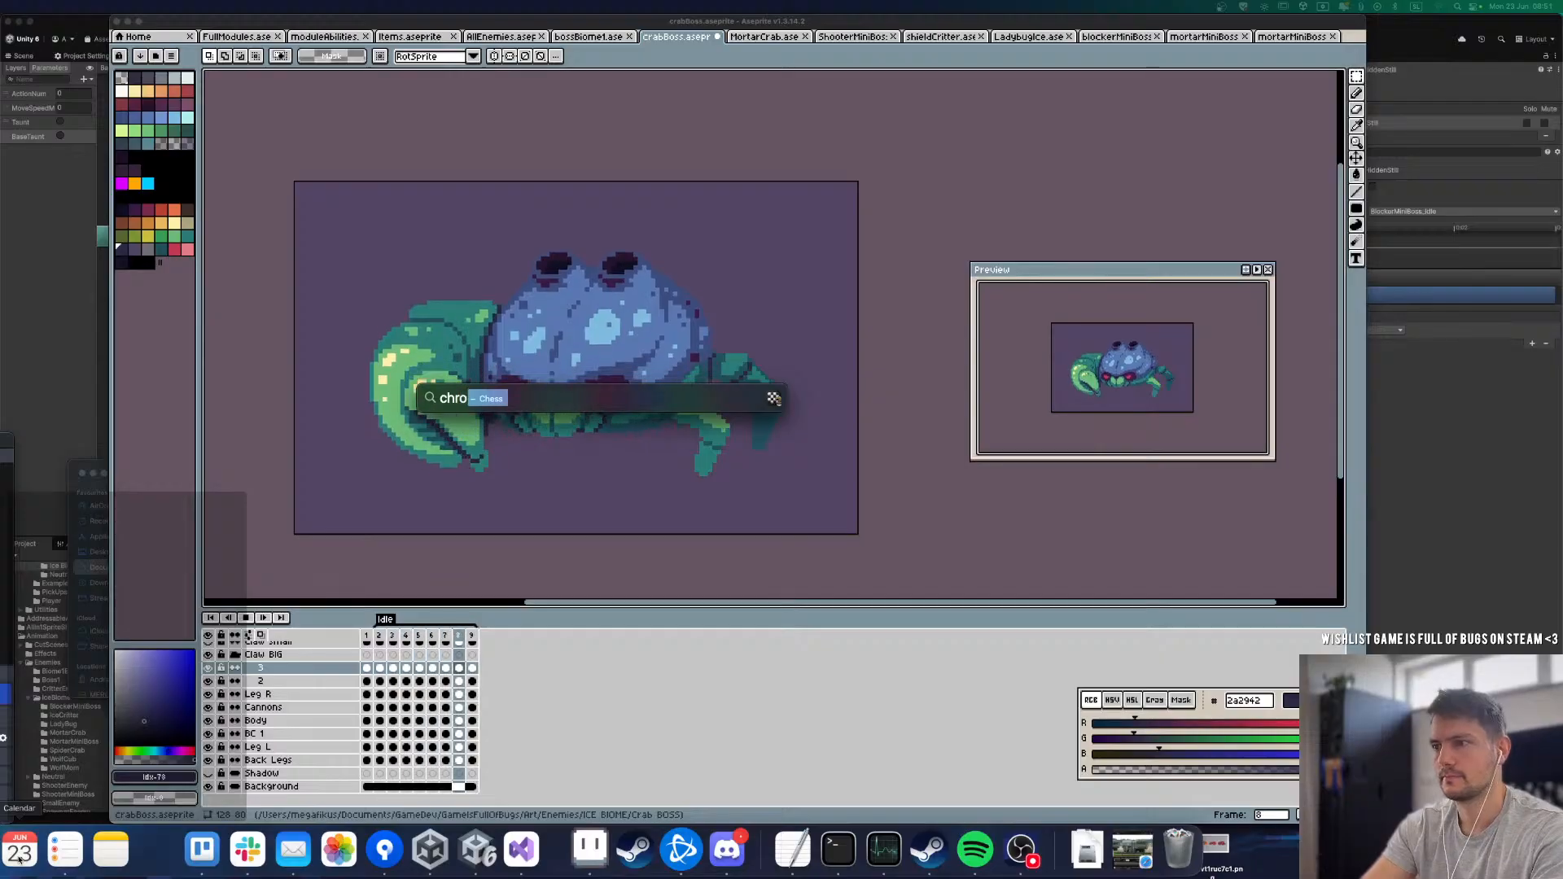
type("me")
key("Return")
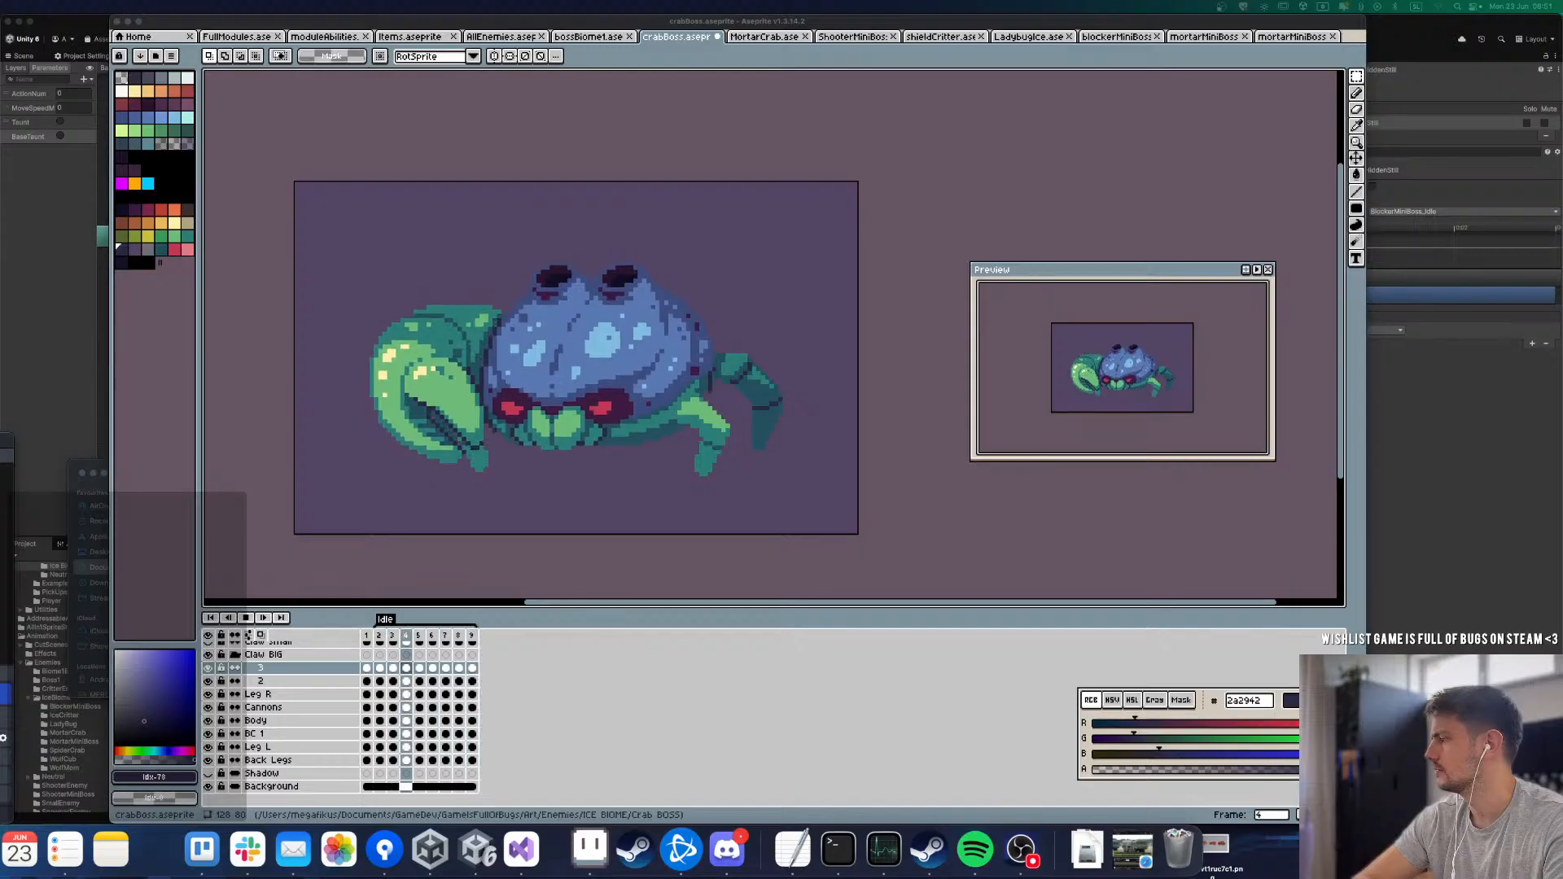
right_click(975, 849)
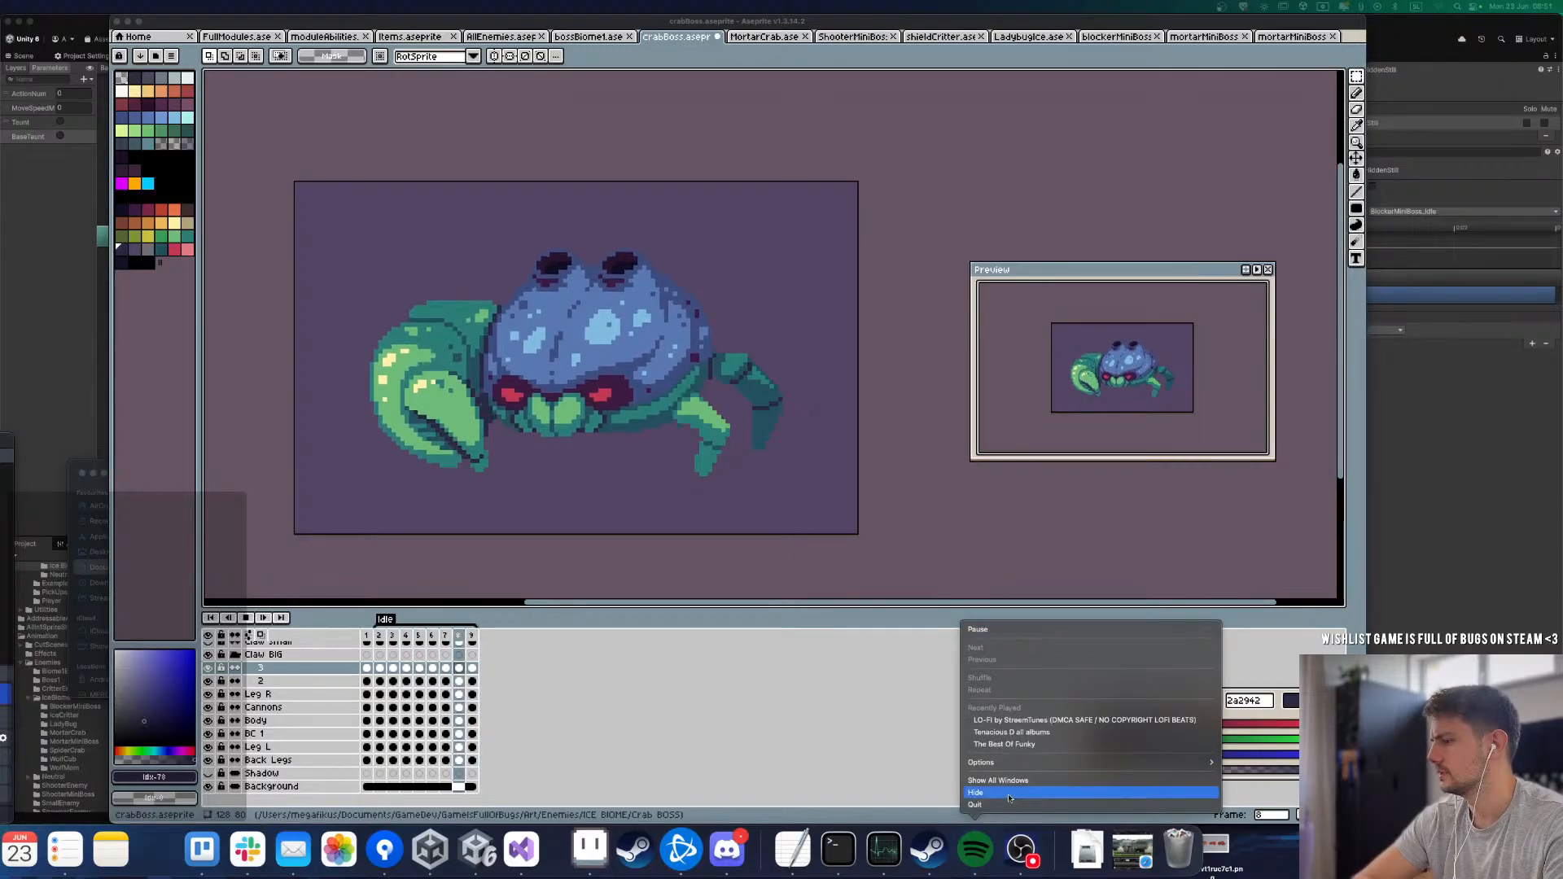
left_click(997, 804)
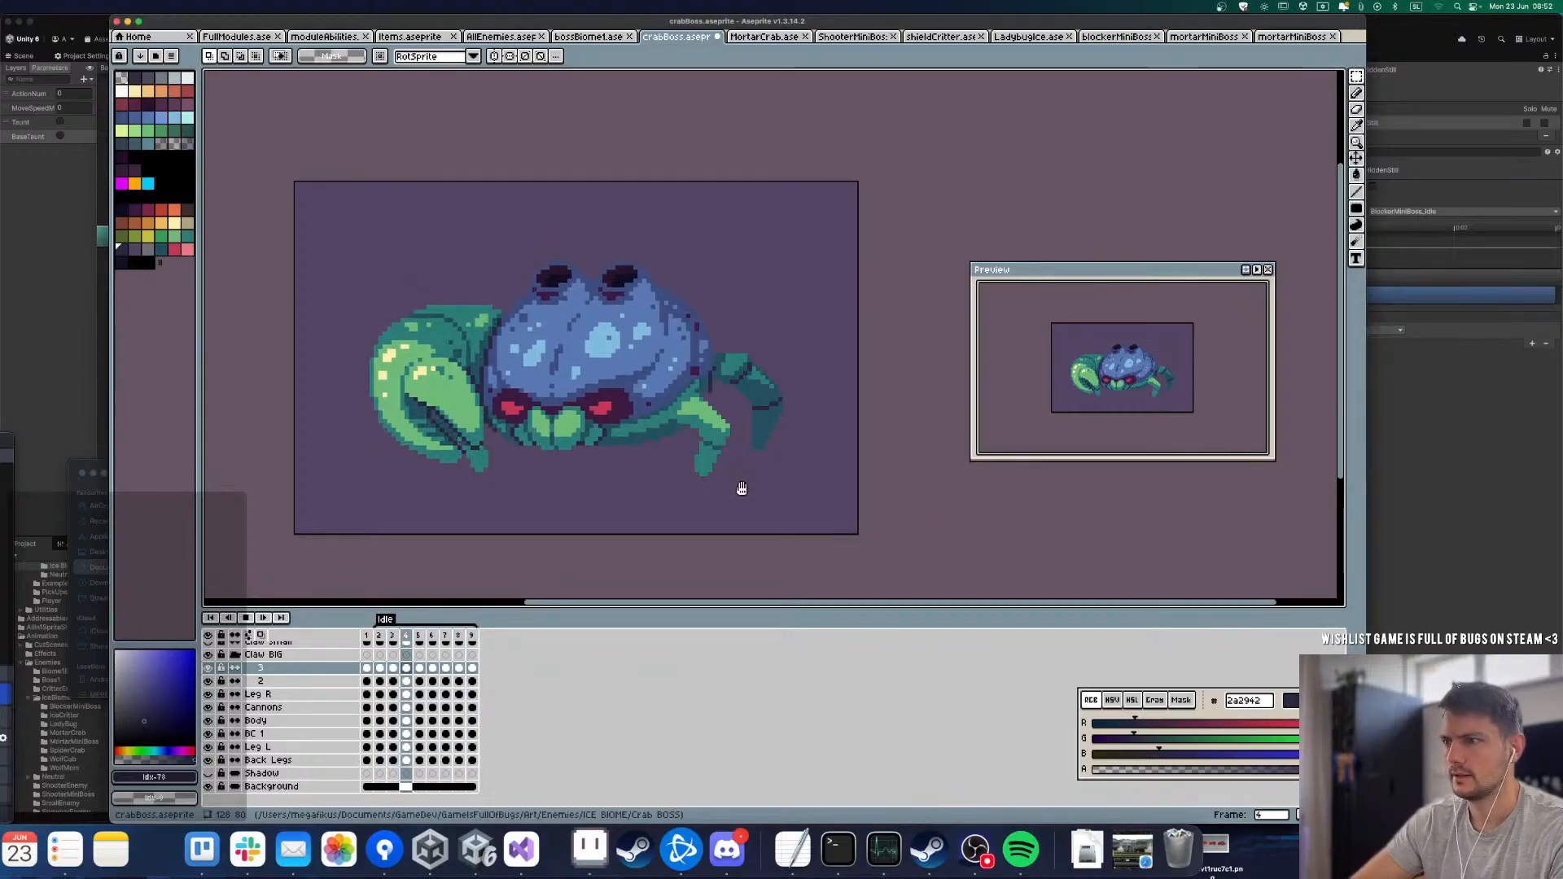
Step: Watch the Idle loop close up and from afar to judge the claw's movement, and stop the playback
scroll(647, 372, "down", 1)
scroll(647, 372, "up", 1)
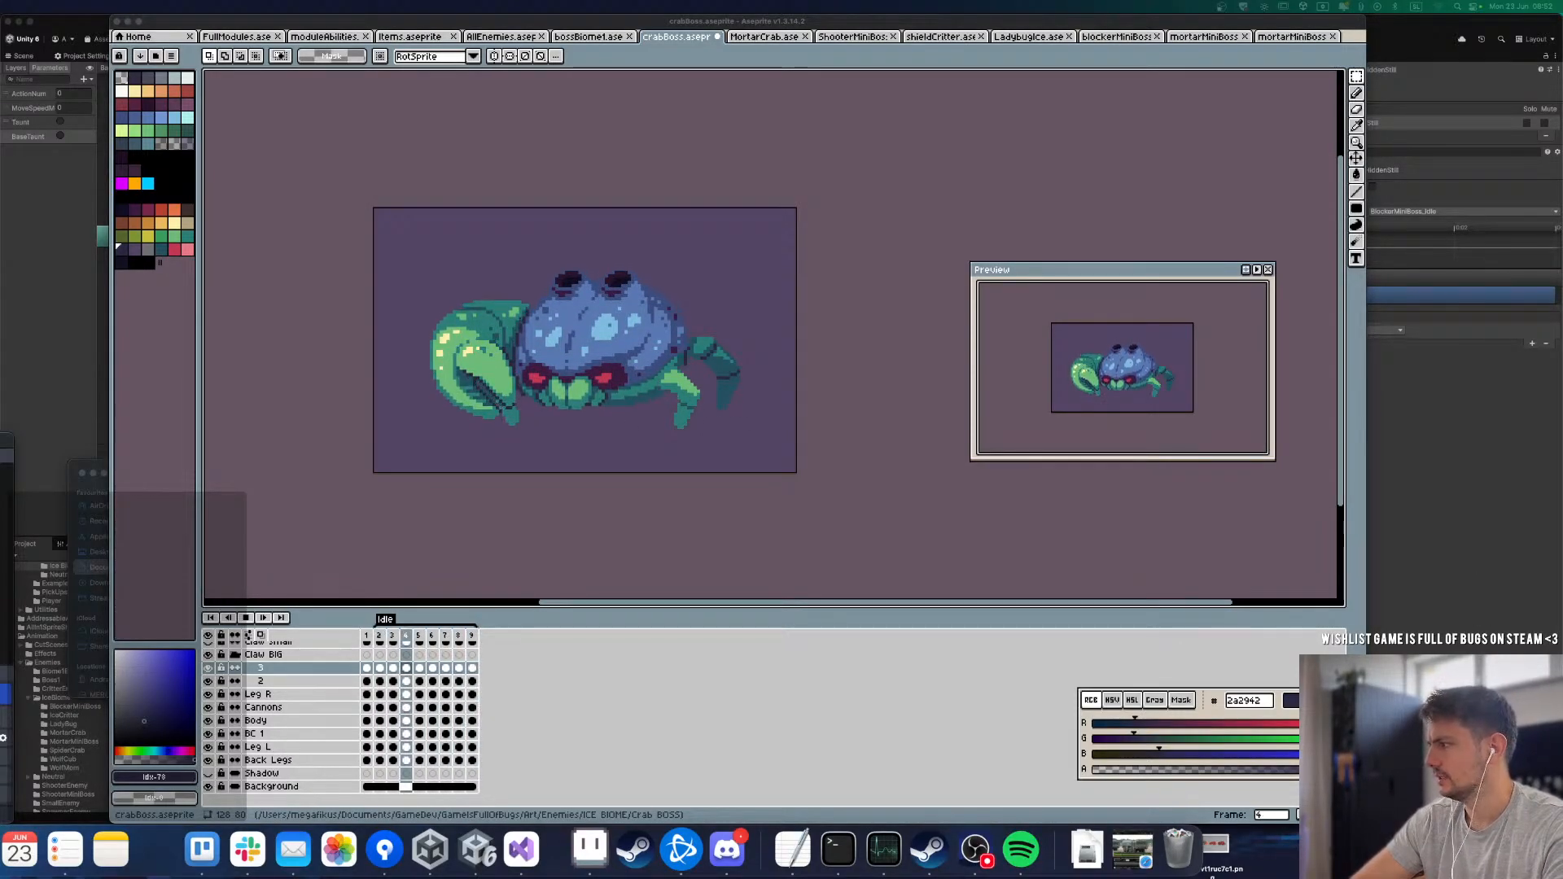
left_click(447, 501)
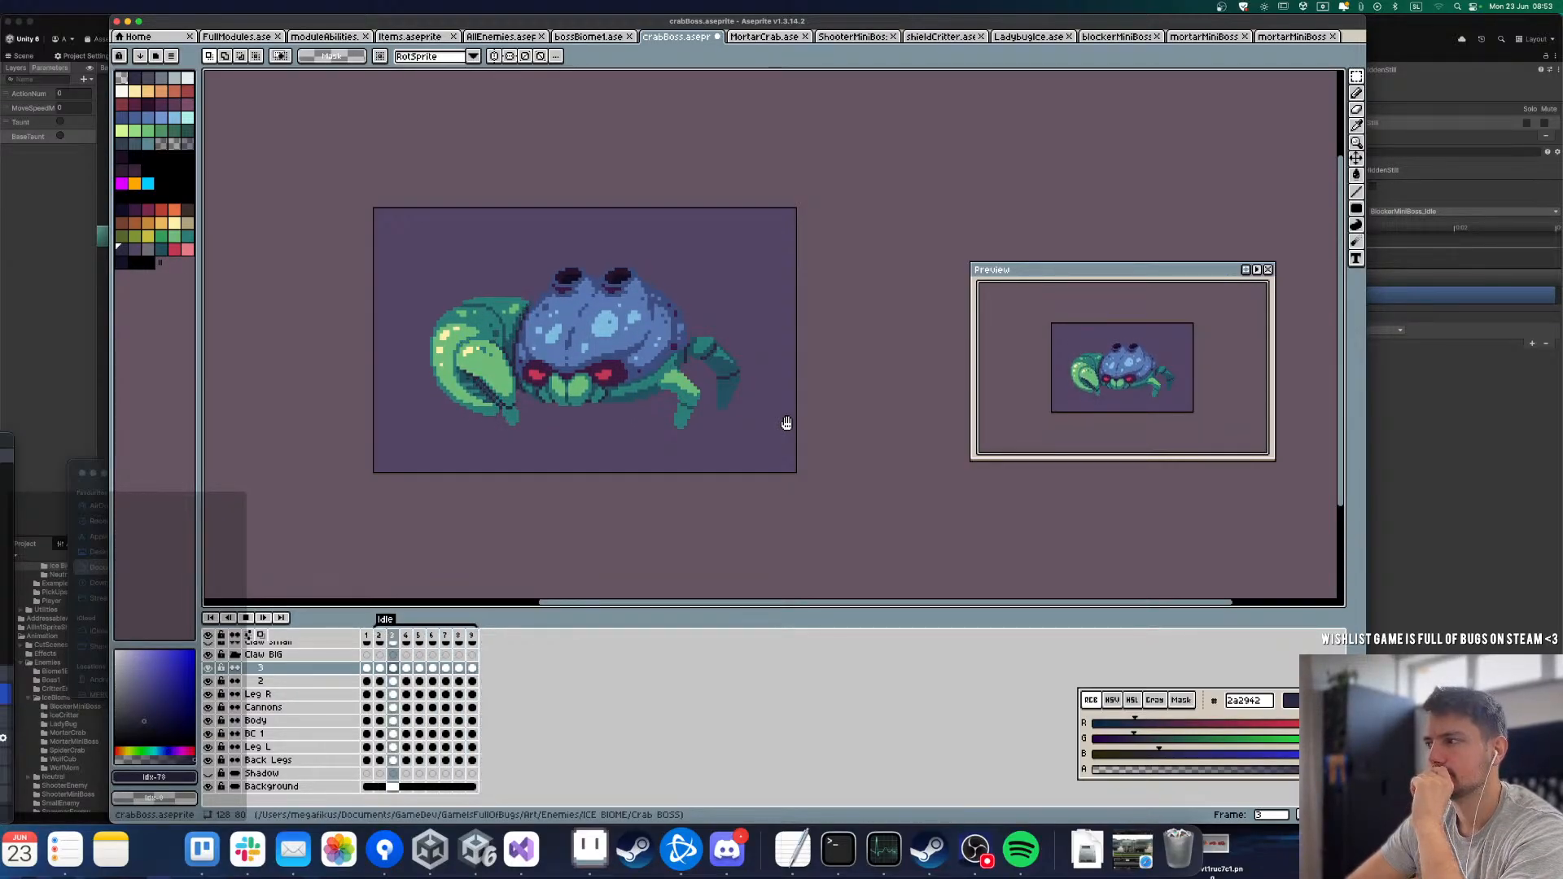
scroll(786, 422, "up", 2)
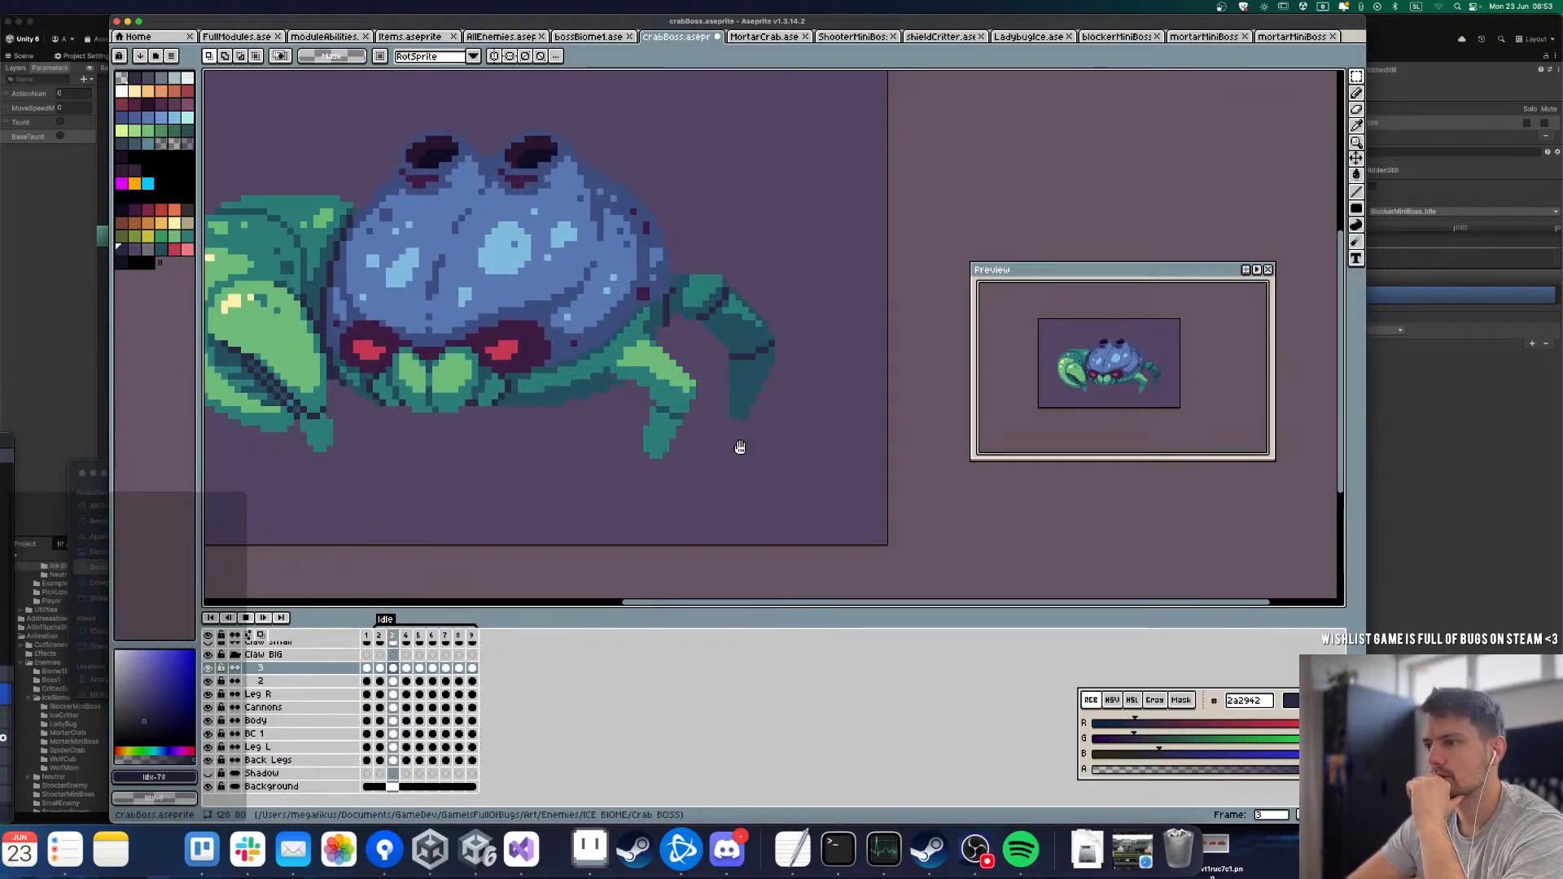
scroll(737, 447, "down", 2)
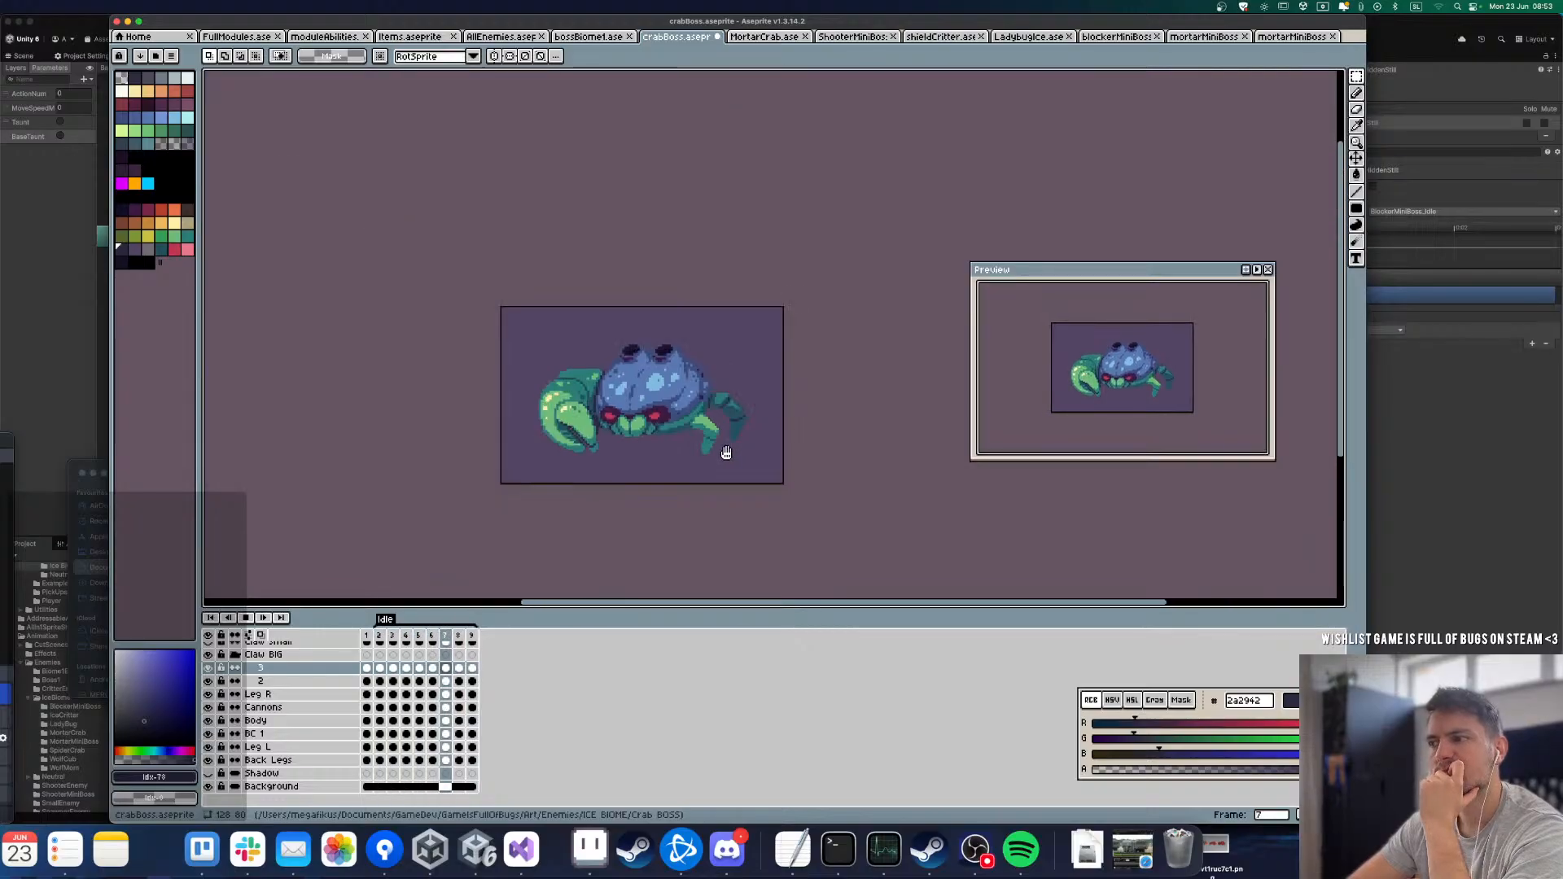
scroll(661, 491, "up", 1)
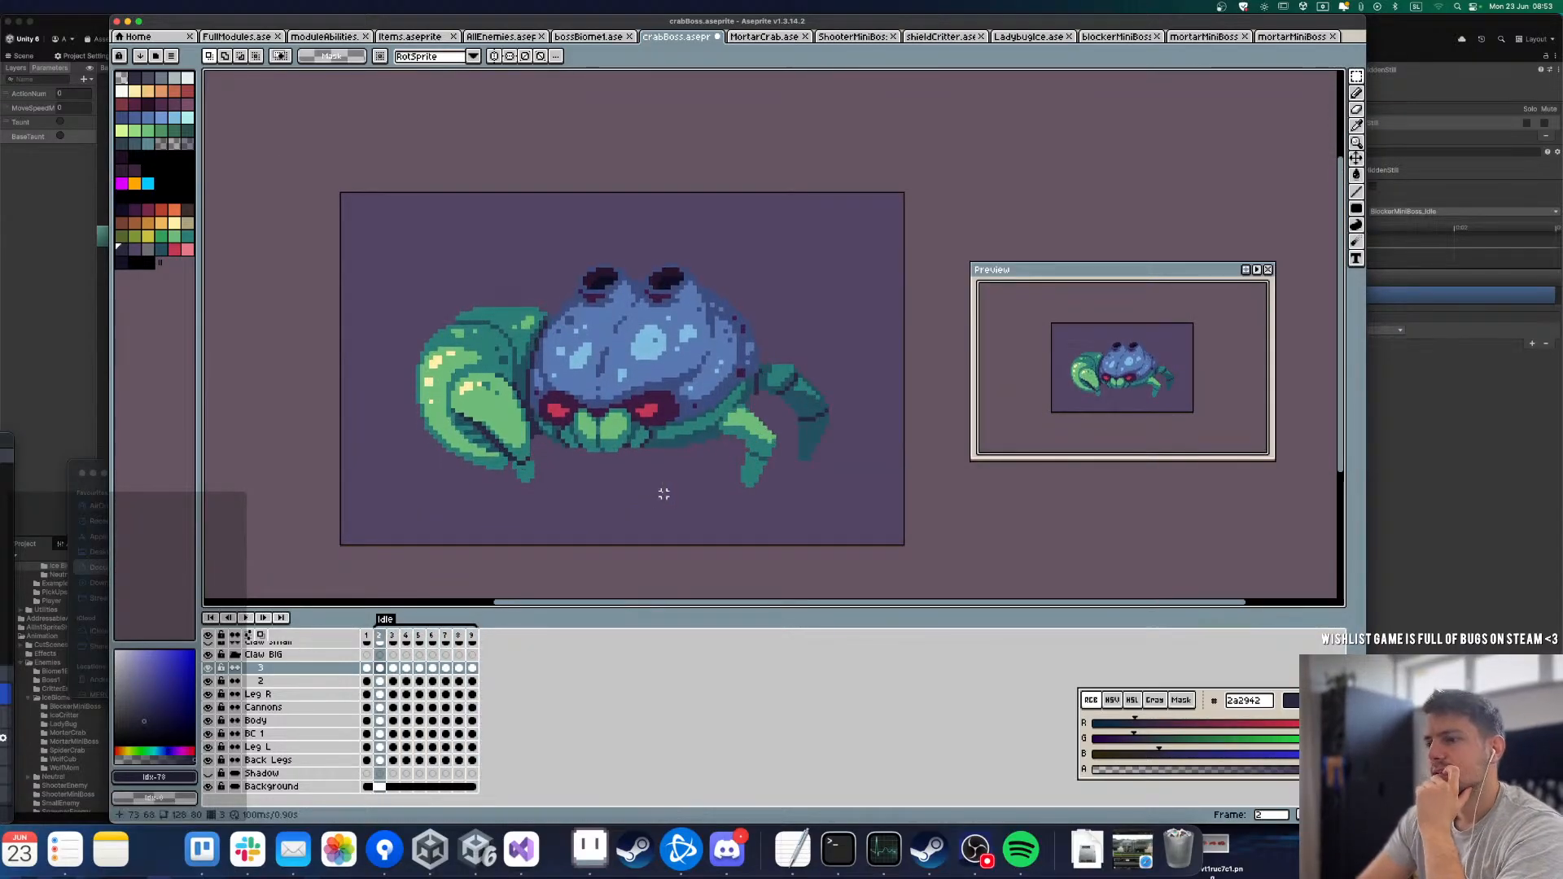
key("Return")
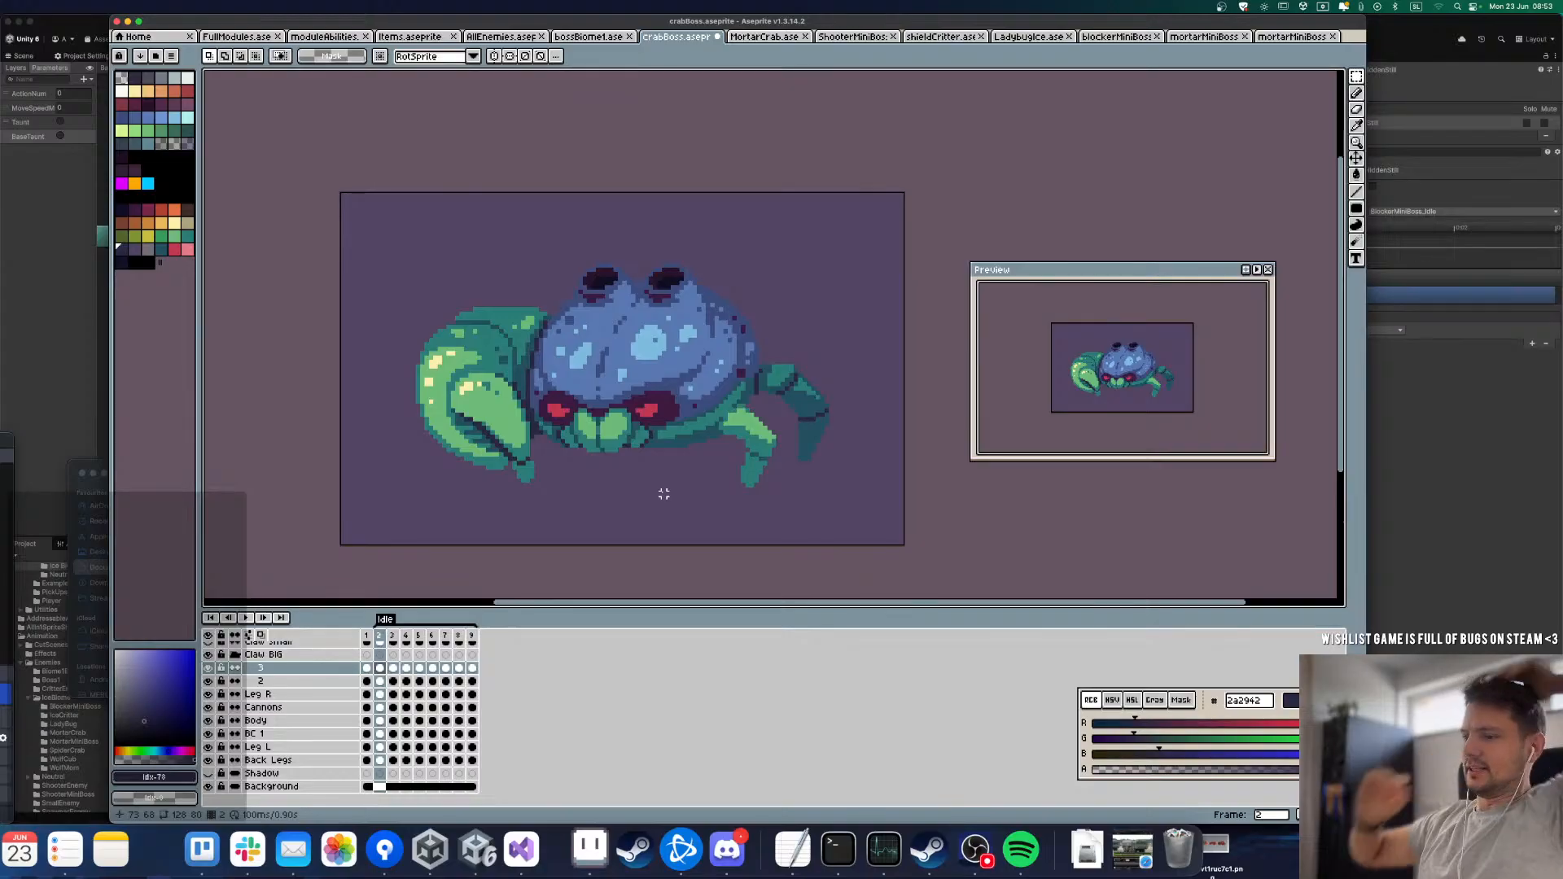
Step: Go through Idle frames 1 to 9 one at a time to compare the claw segments with the body, and replay the loop
key("Left")
key("Right")
key("Right")
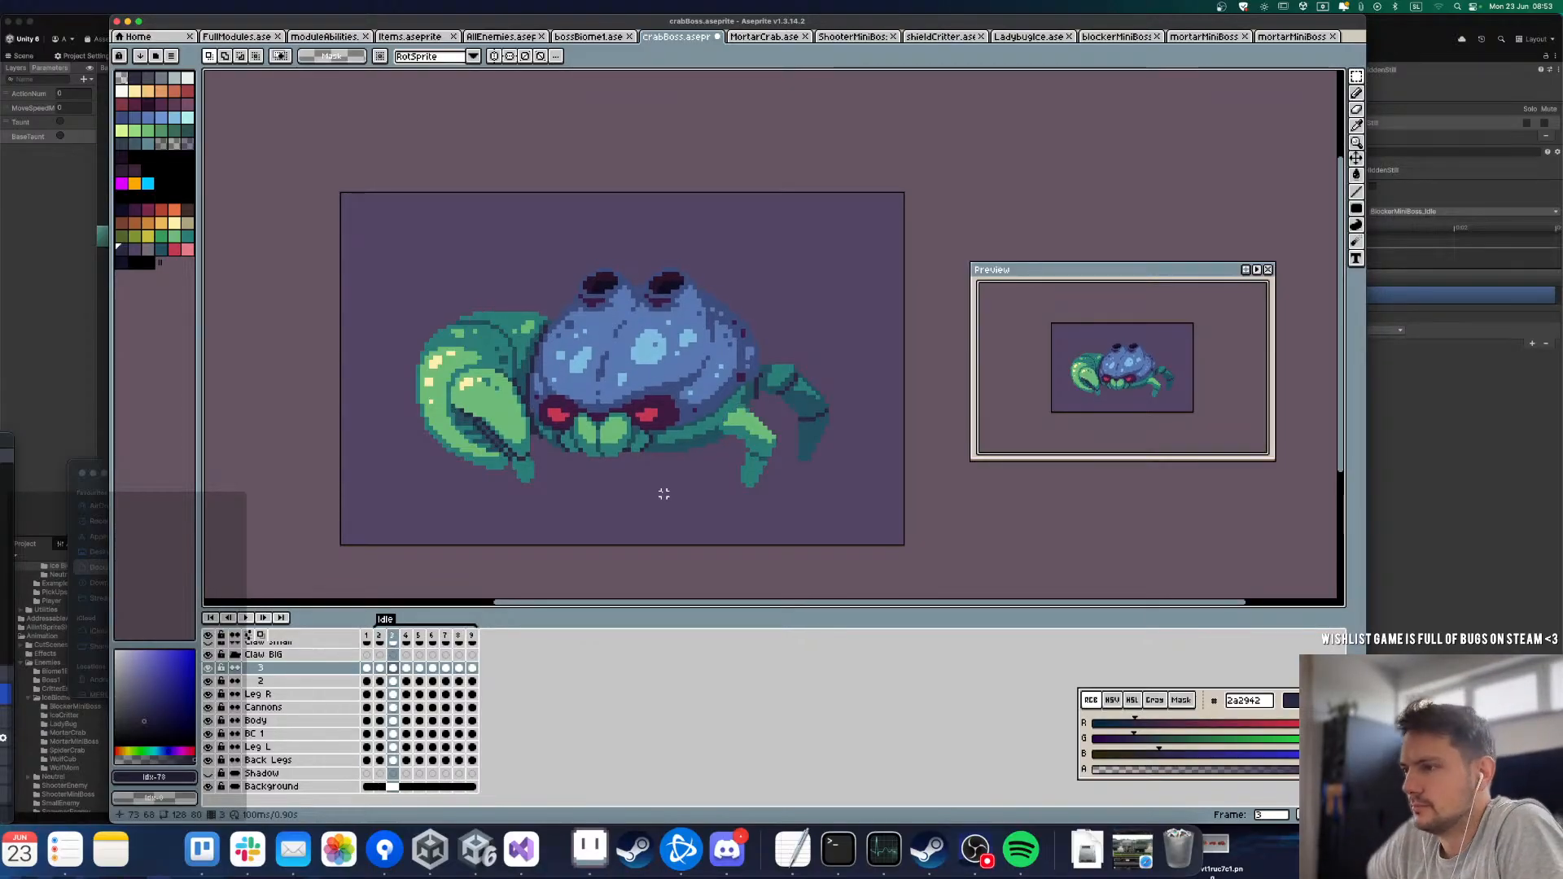
key("Right")
key("Right")
key("Right")
key("Right")
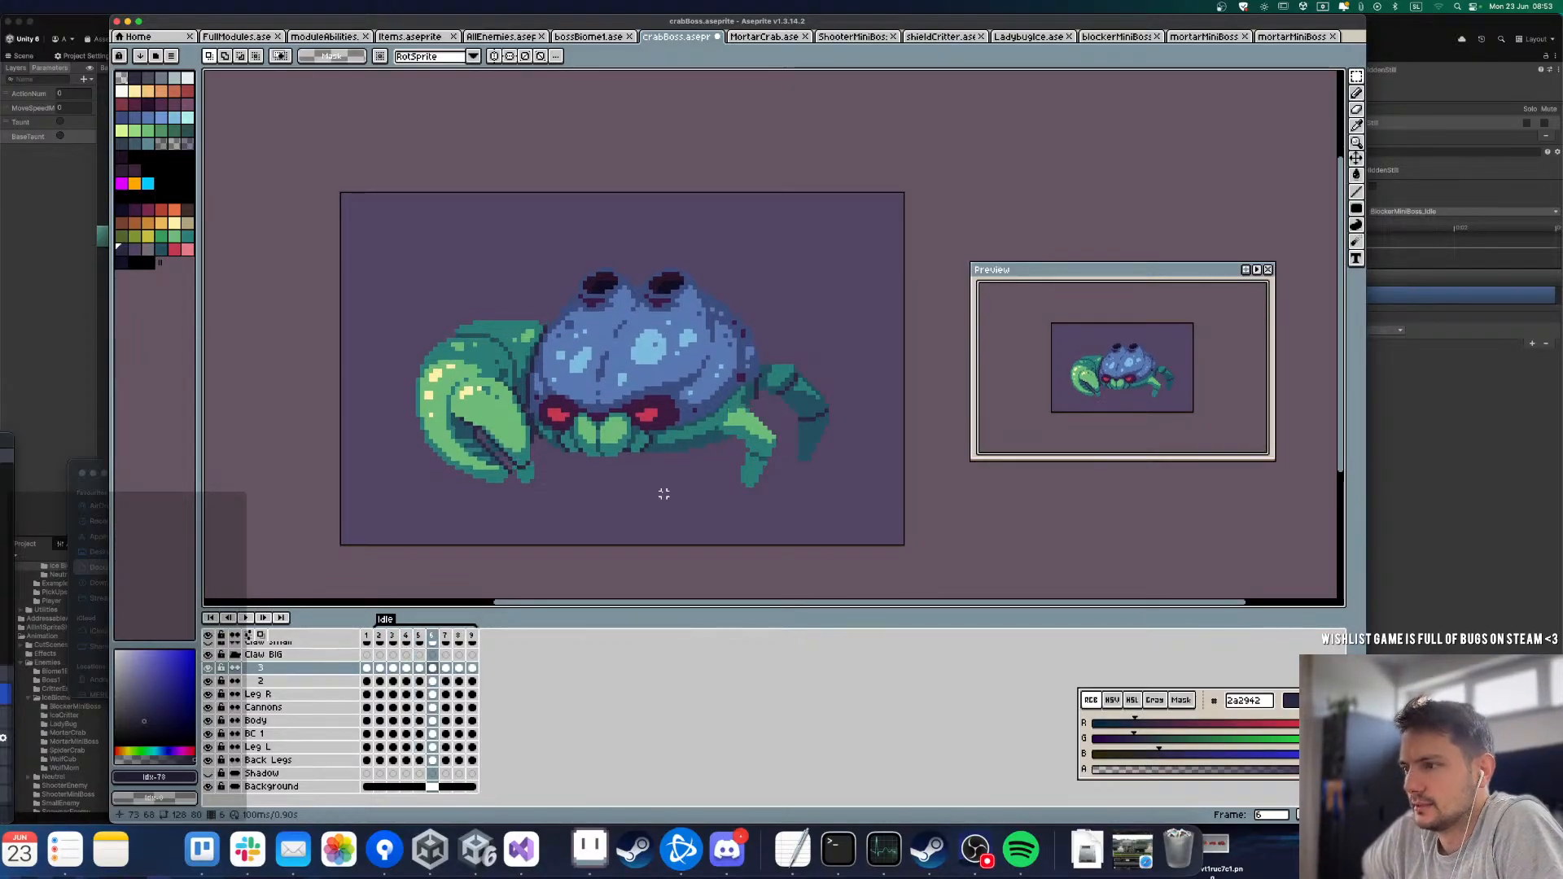
key("Right")
key("Right")
key("Right")
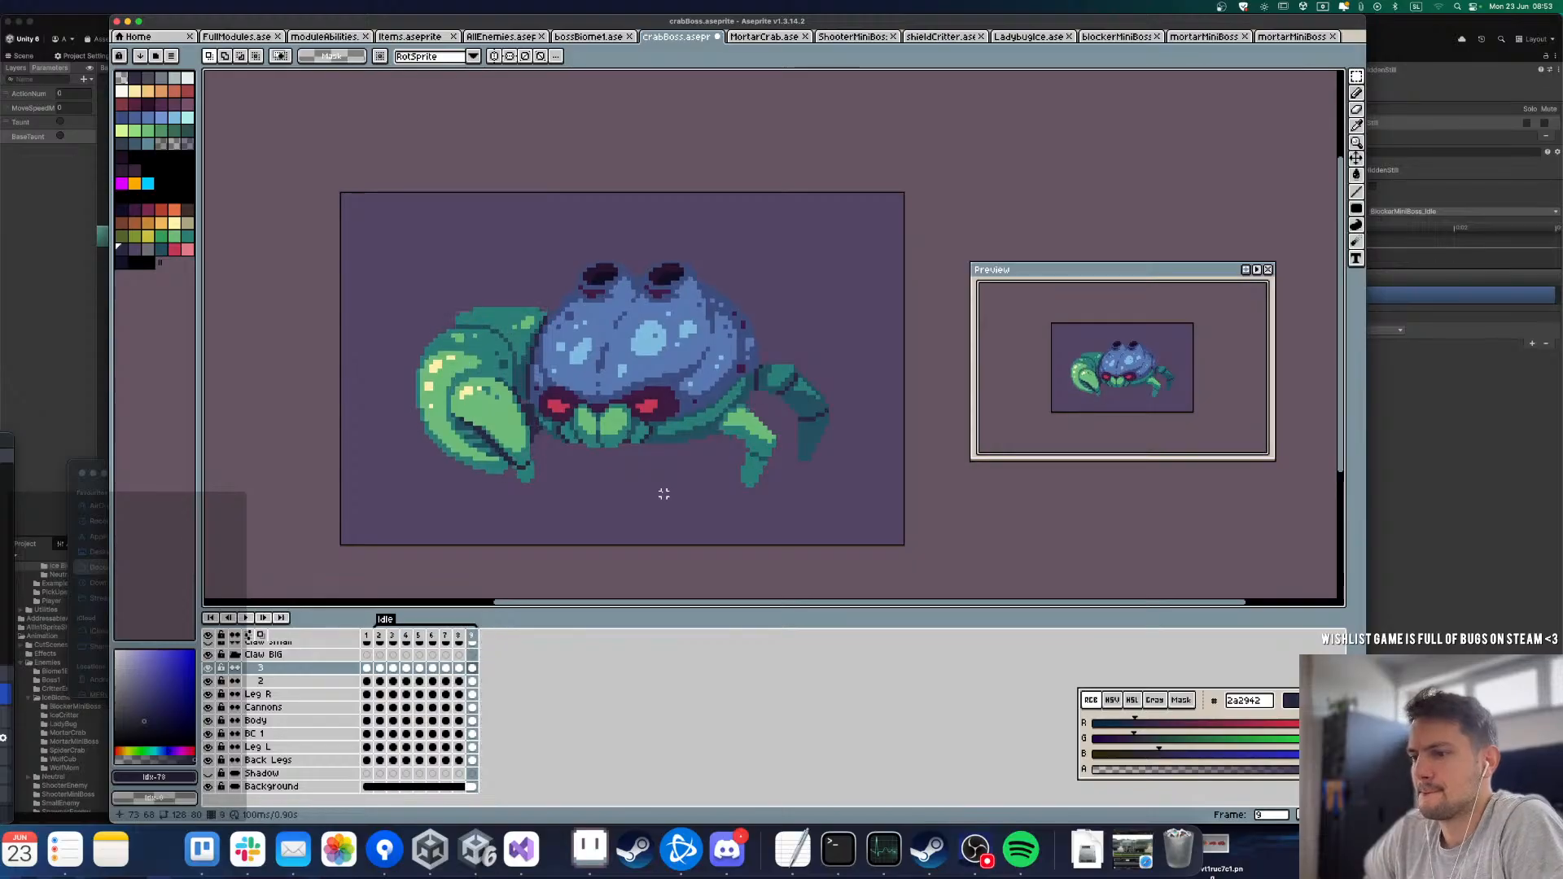
key("Right")
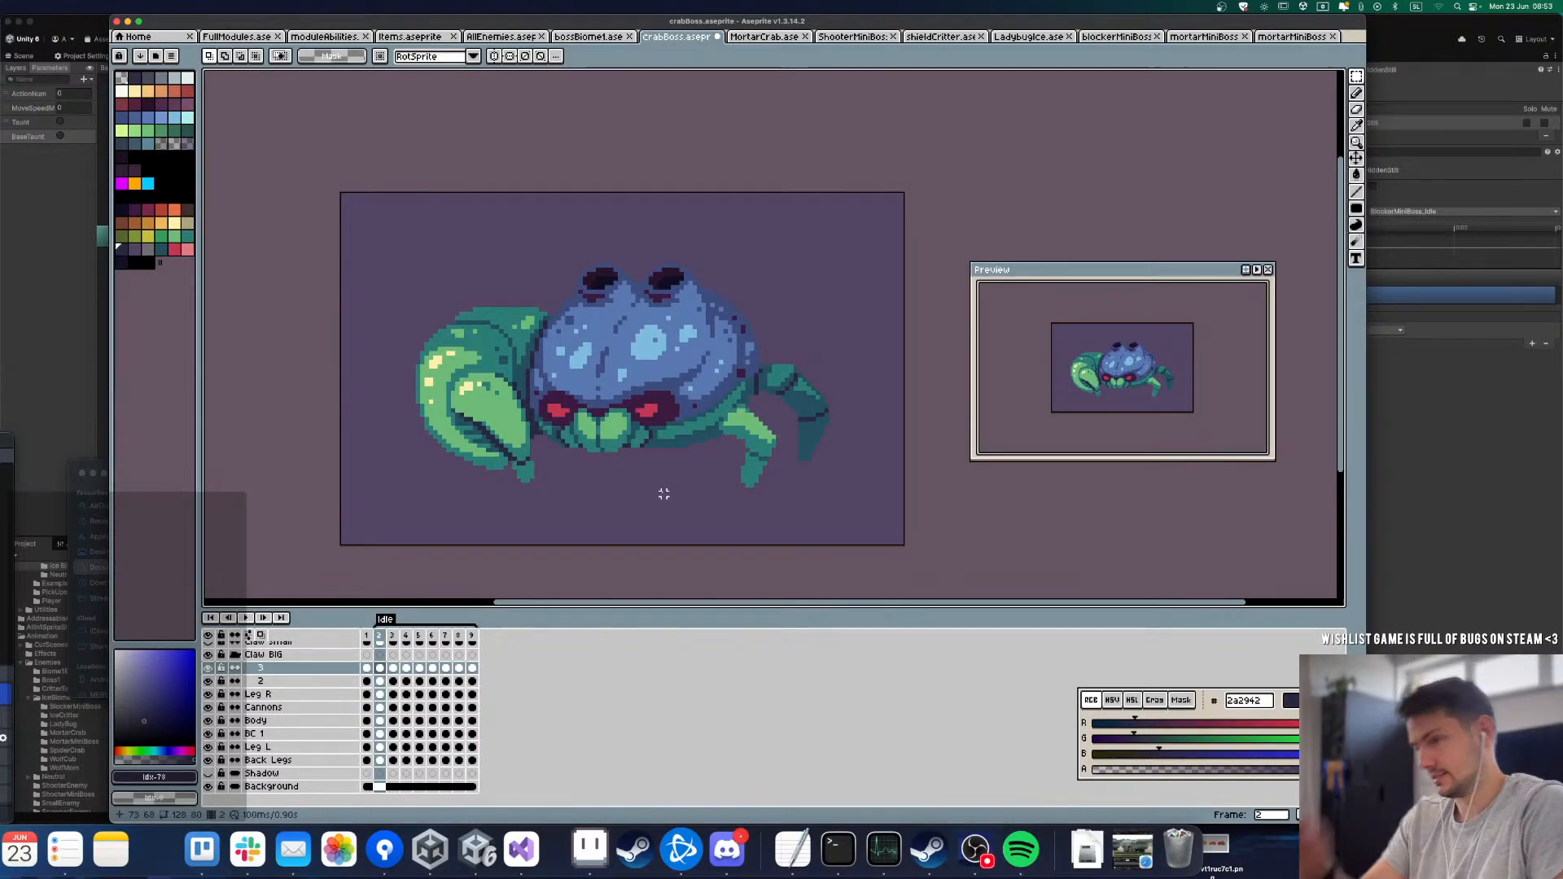
key("Left")
key("Return")
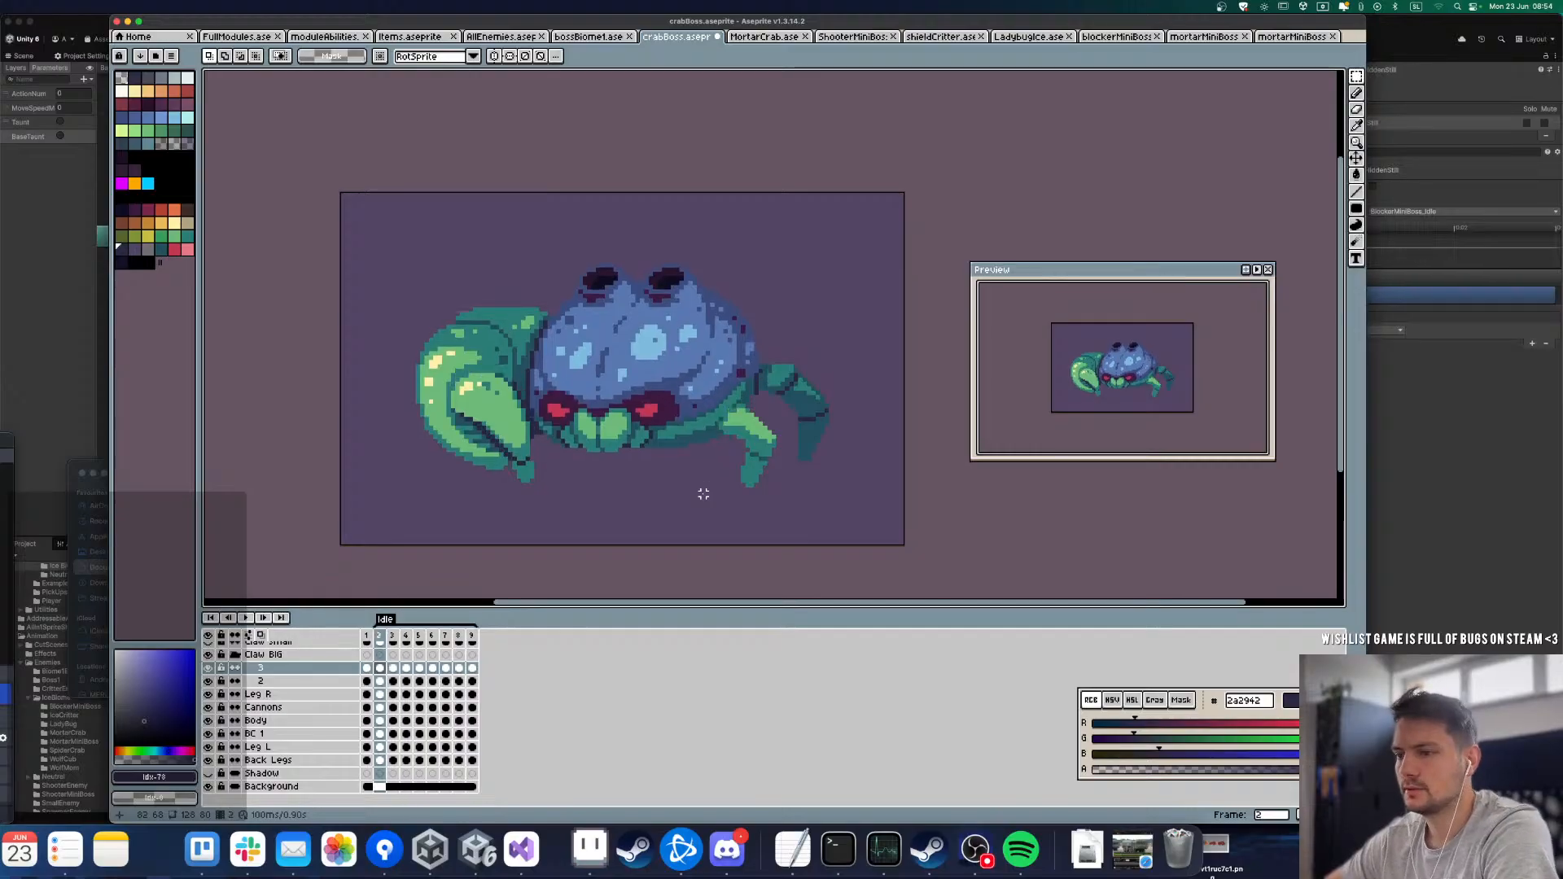
Step: Nudge the crab's cannons down on the Cannons layer in frame 5 and the frames following it
key("Down")
key("Down")
key("Down")
key("Down")
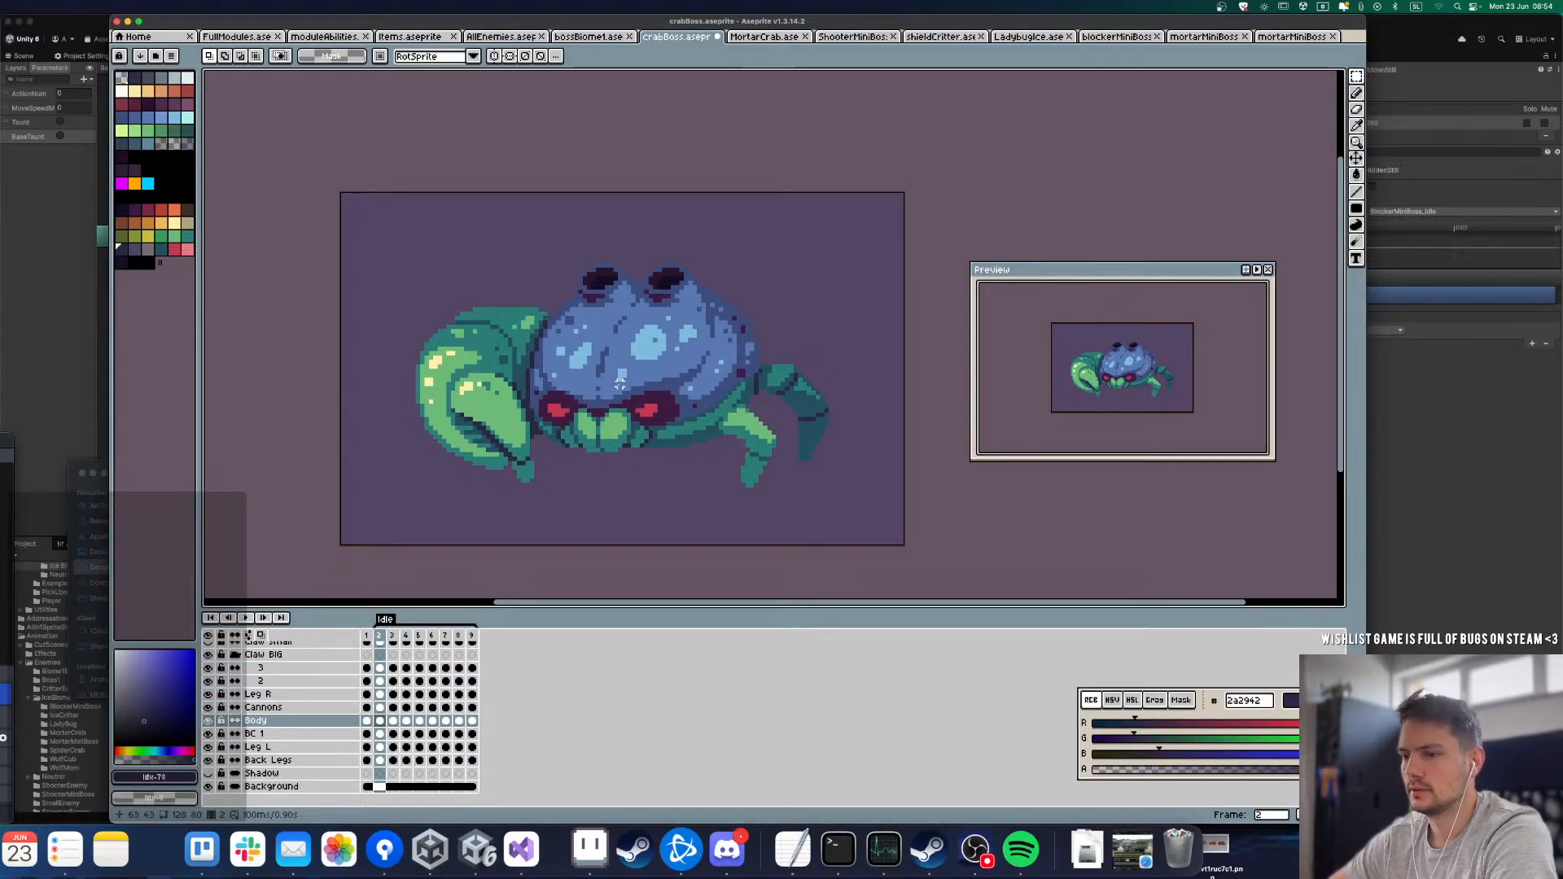
key("Up")
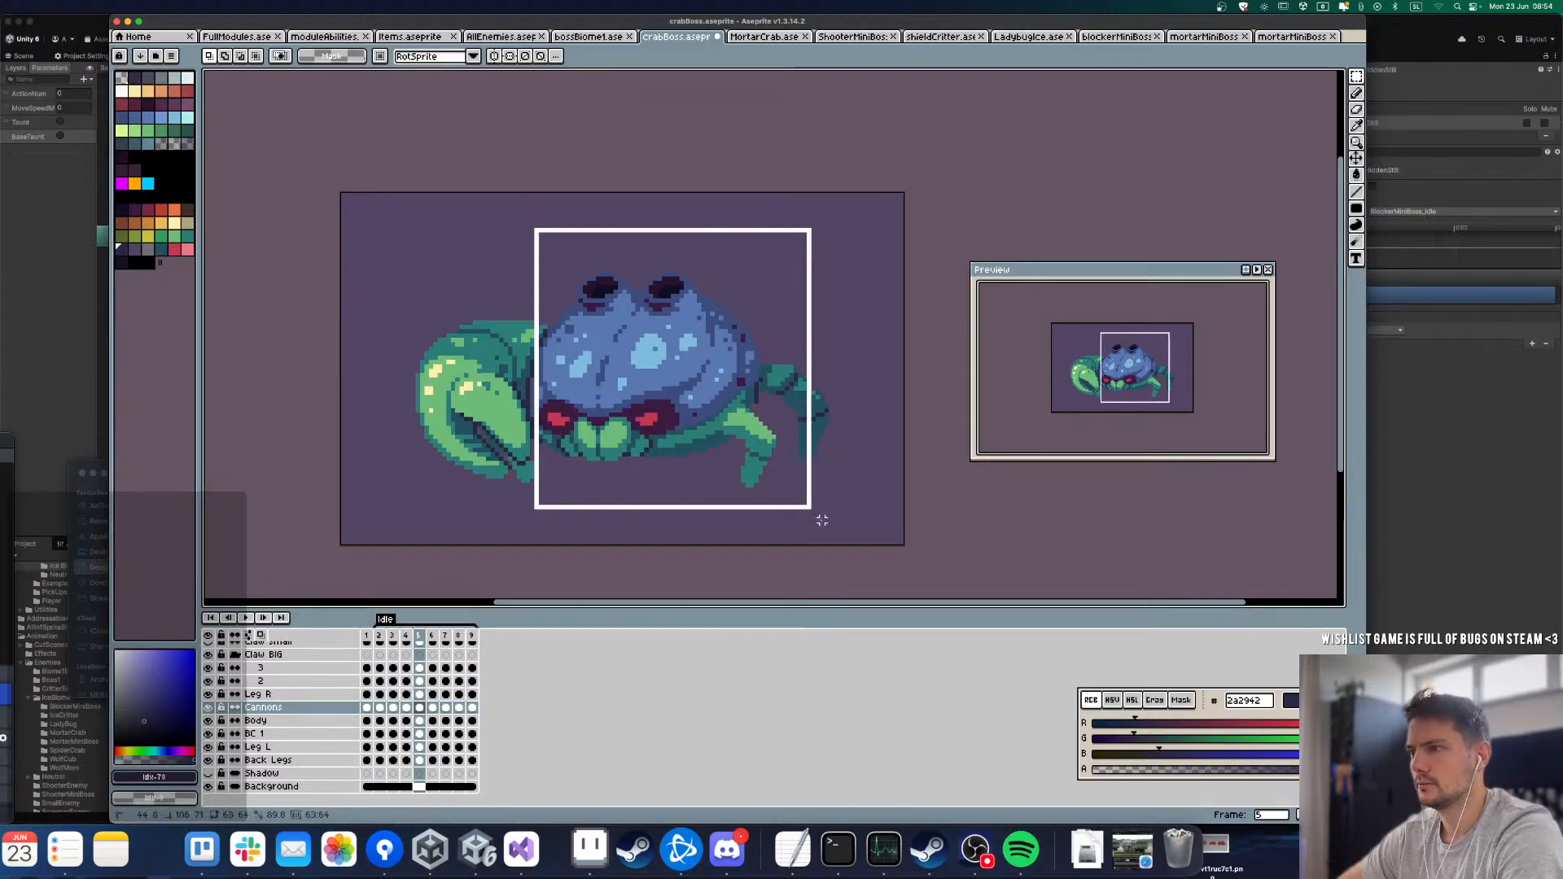
left_click_drag(452, 194, 880, 469)
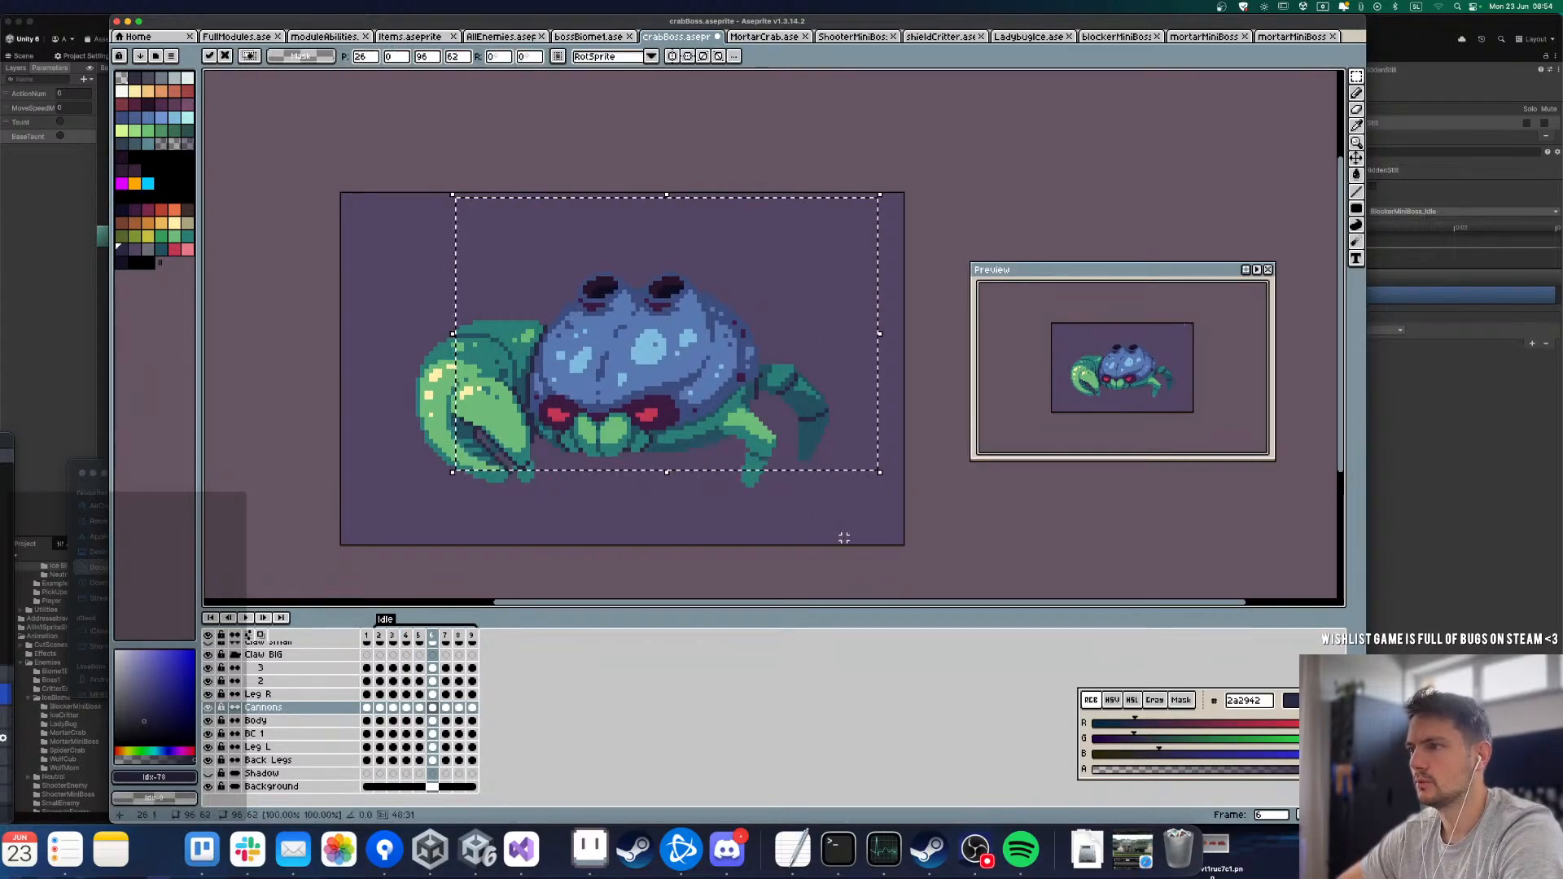
left_click(844, 538)
key("Left")
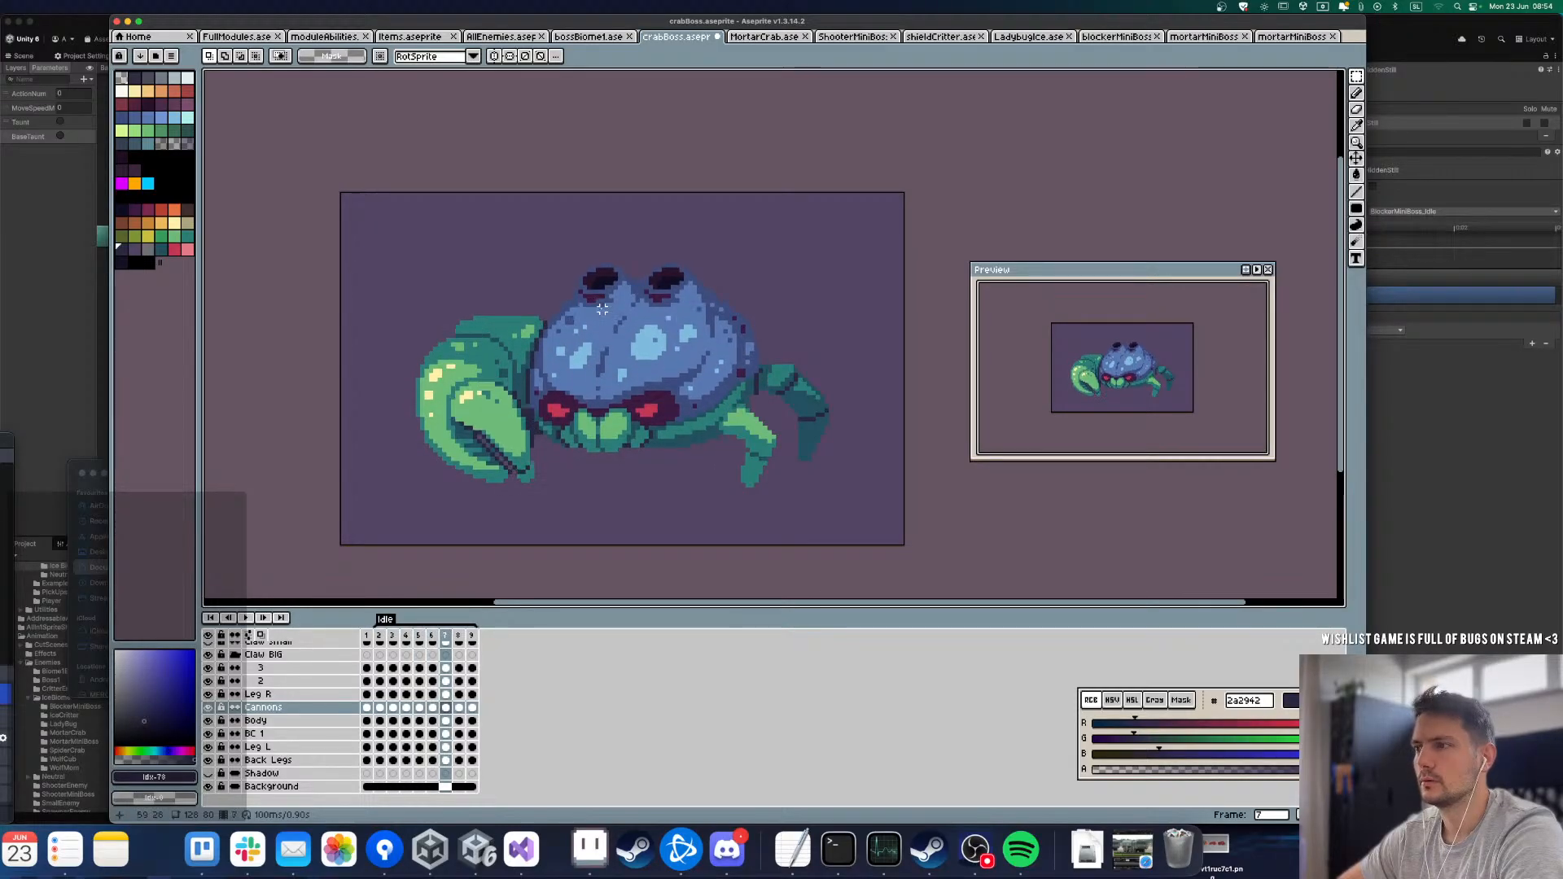
Step: Compare the cannons' position from frame 5 to frame 8 and play the Idle loop to check their movement
key("Left")
key("Left")
key("Left")
key("Left")
key("Left")
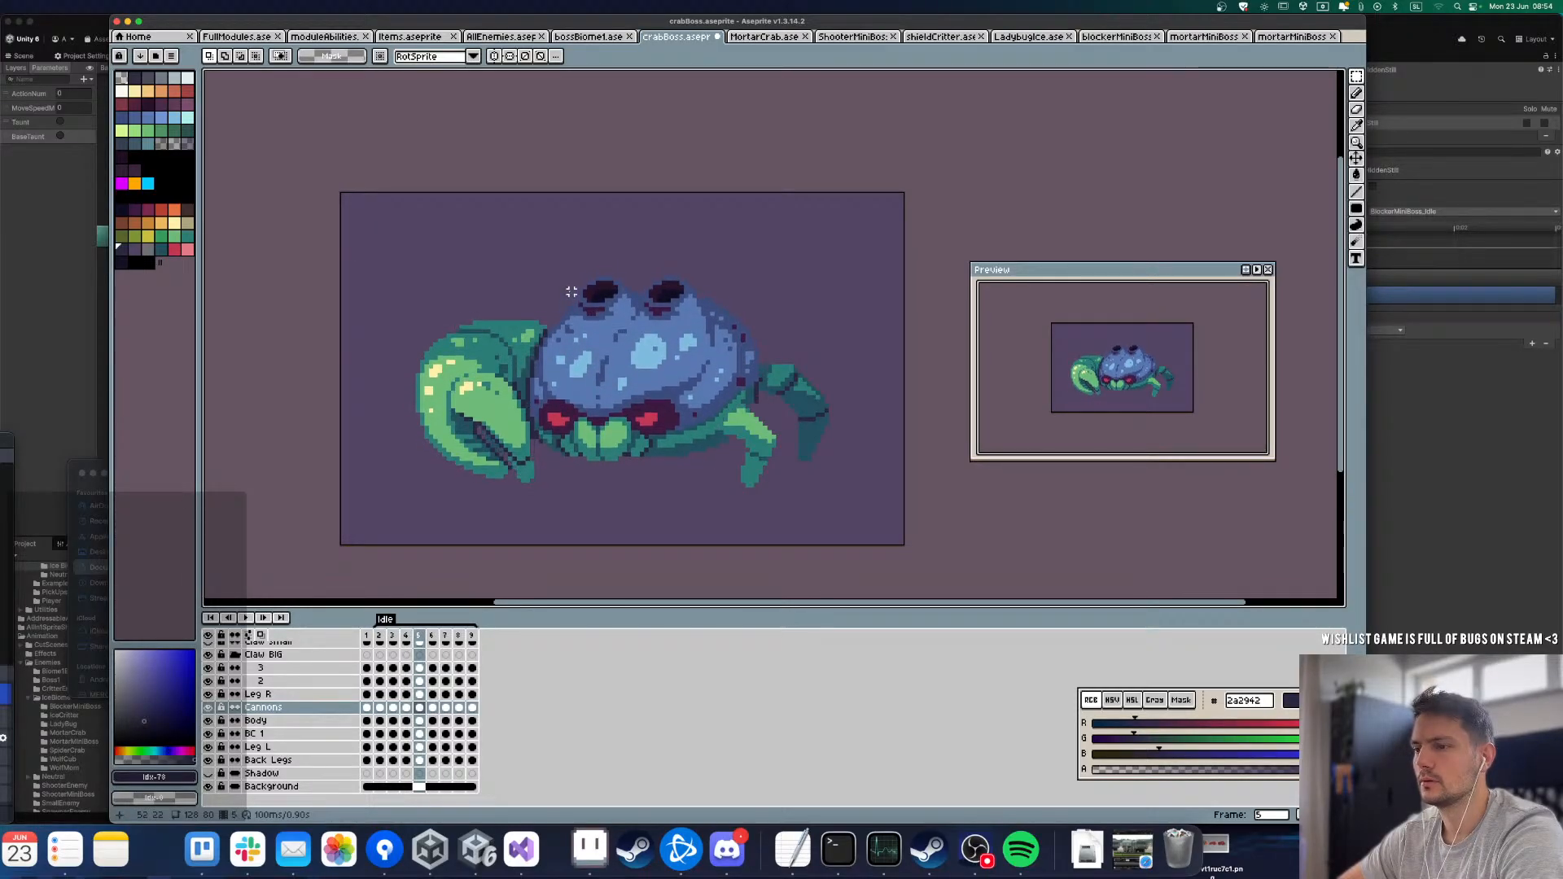
key("Right")
key("Right")
key("Right")
key("Right")
key("Right")
key("Right")
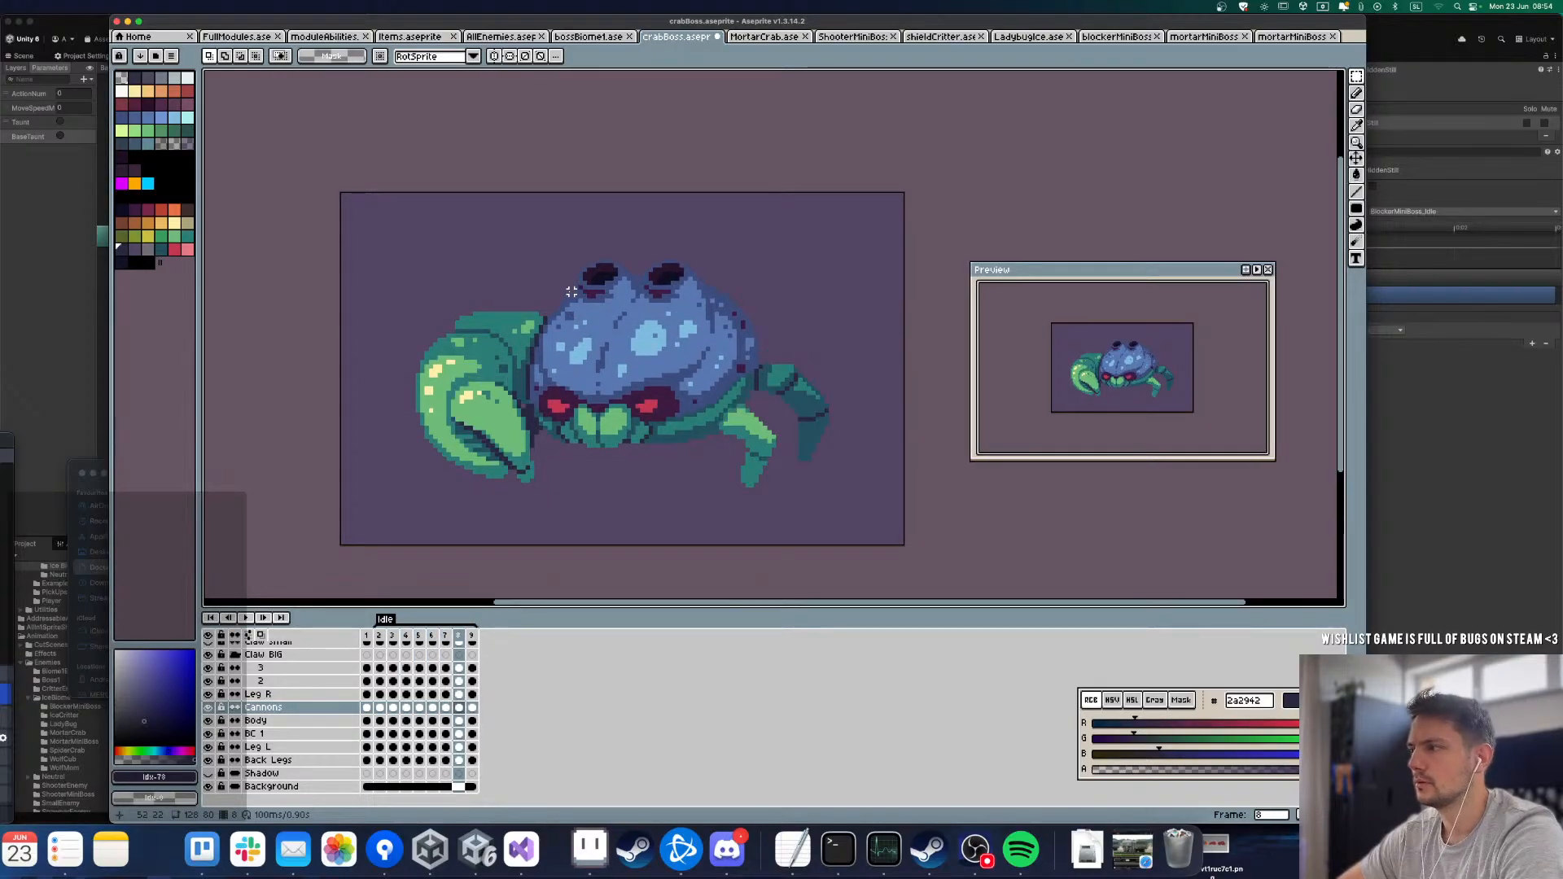
key("Return")
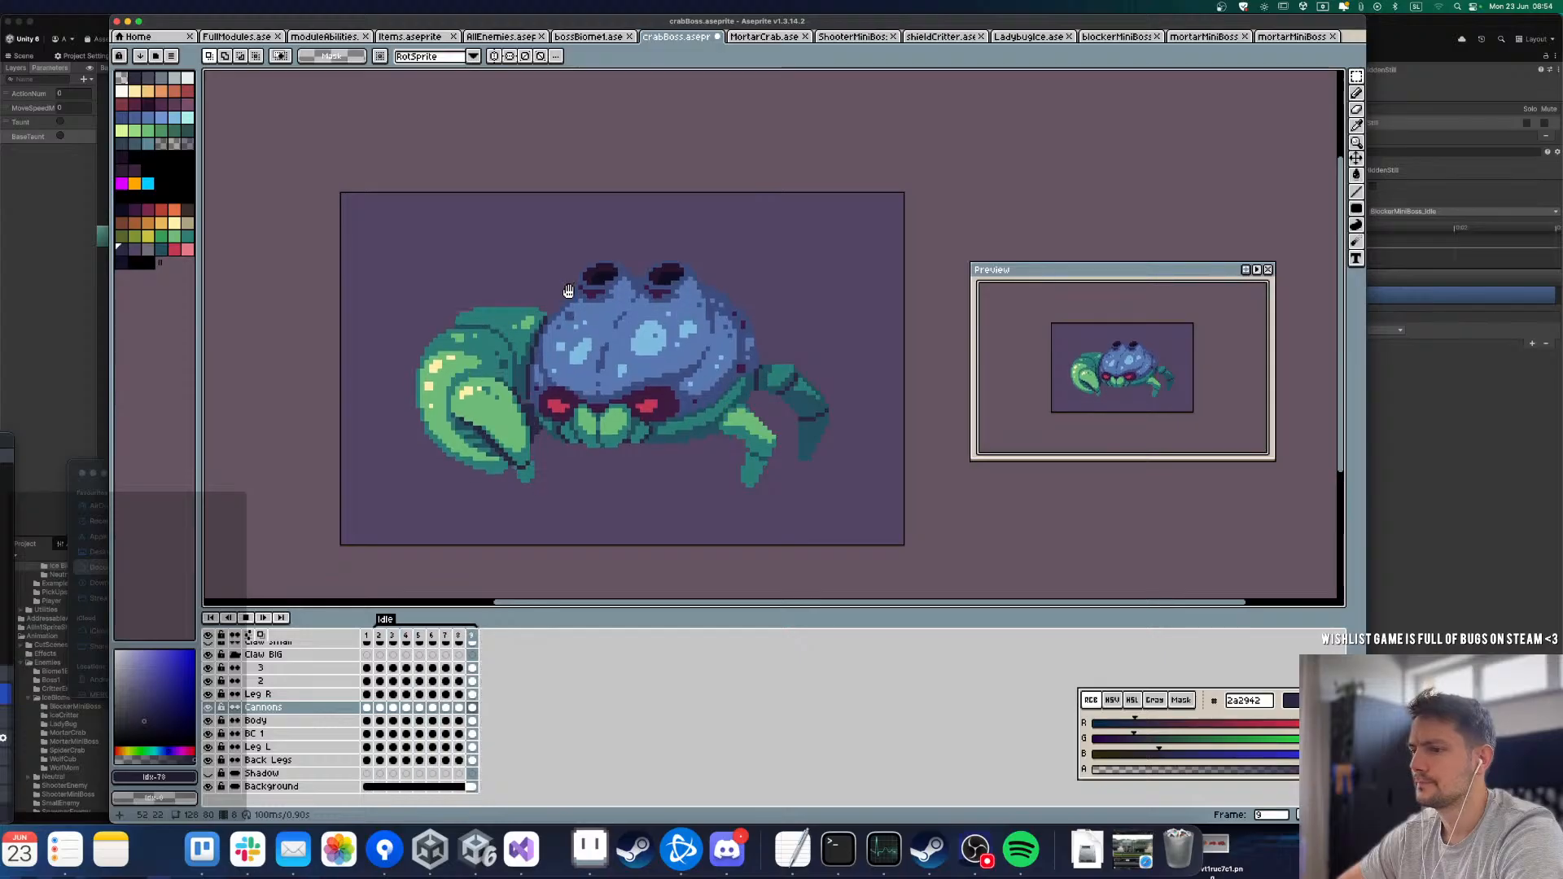
key("Return")
key("Right")
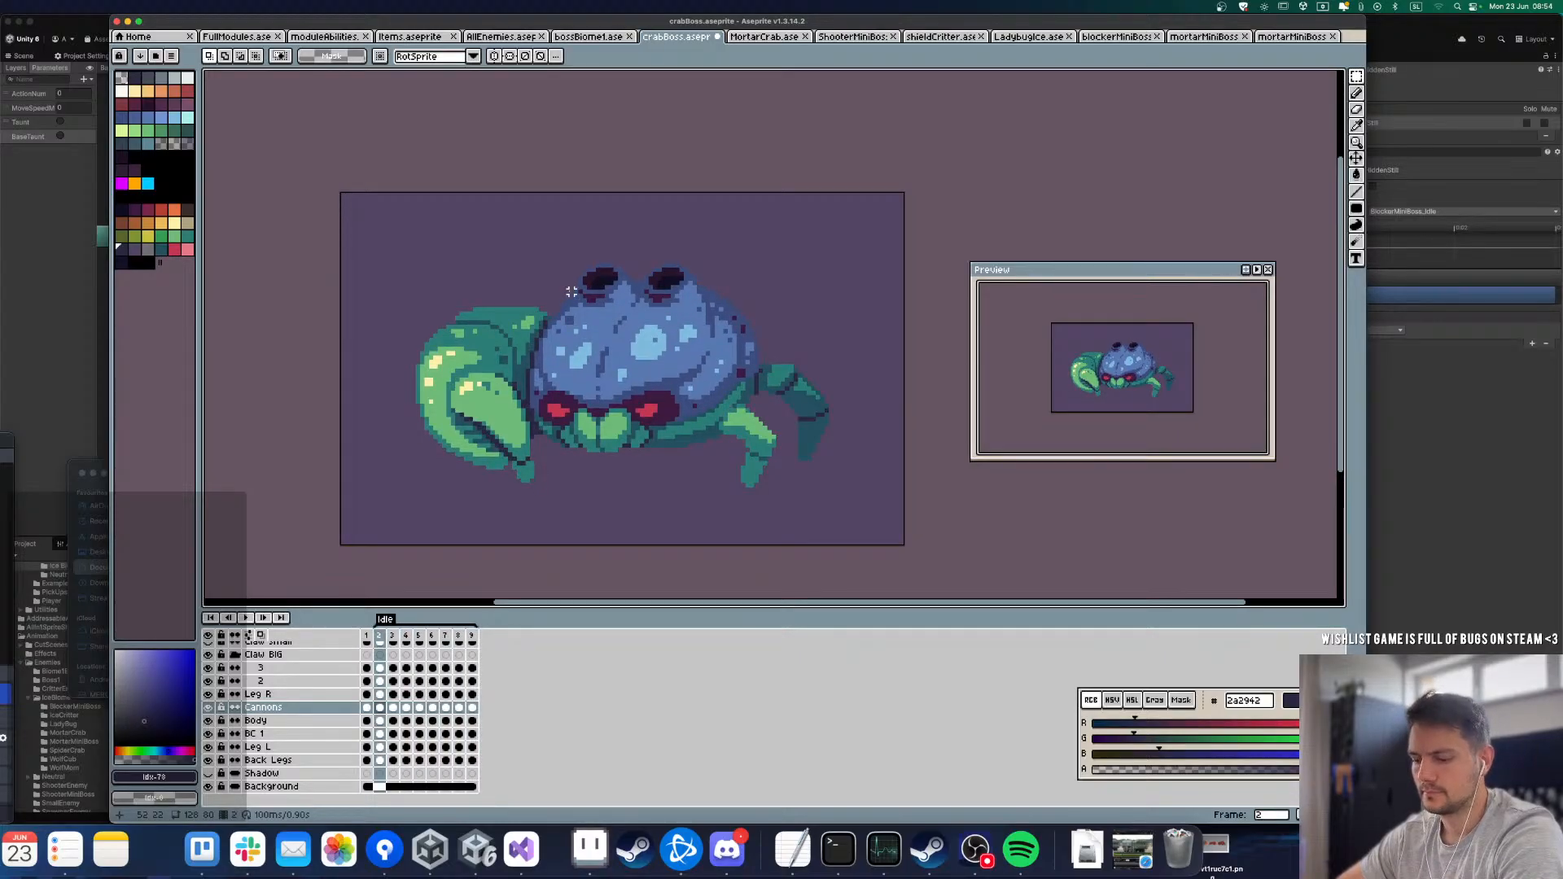
Step: Make Body the active layer and hide the Cannons layer to expose the whole shell
key("Down")
left_click(208, 707)
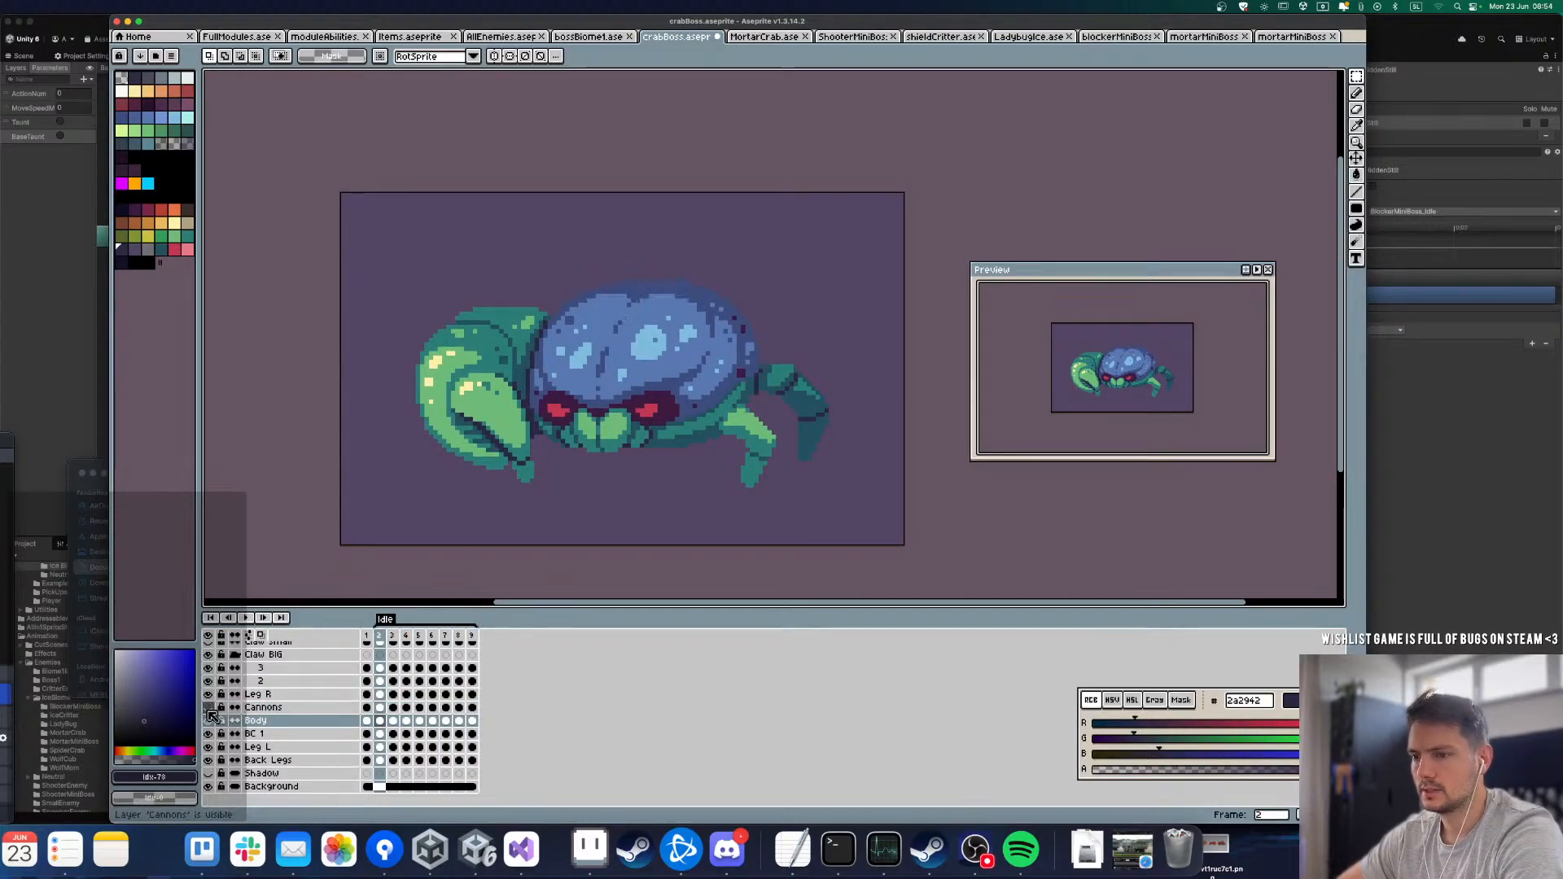
key("Right")
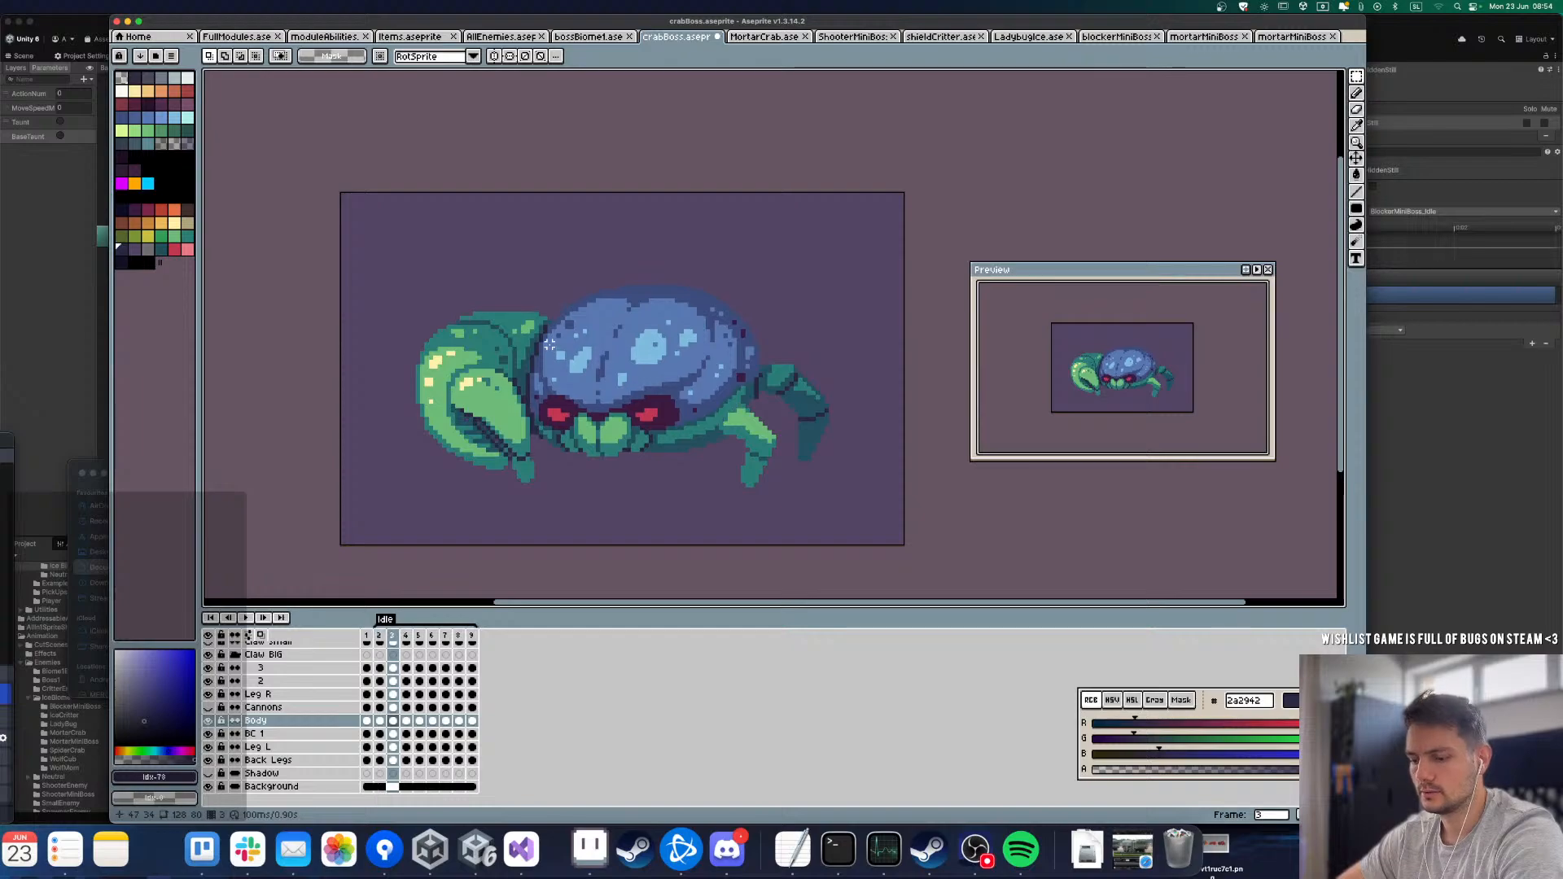
Step: Shift the upper part of the shell, including its rear edge, down one pixel in frame 6 and clear the selection
key("m")
key("Left")
key("Right")
key("Right")
key("Right")
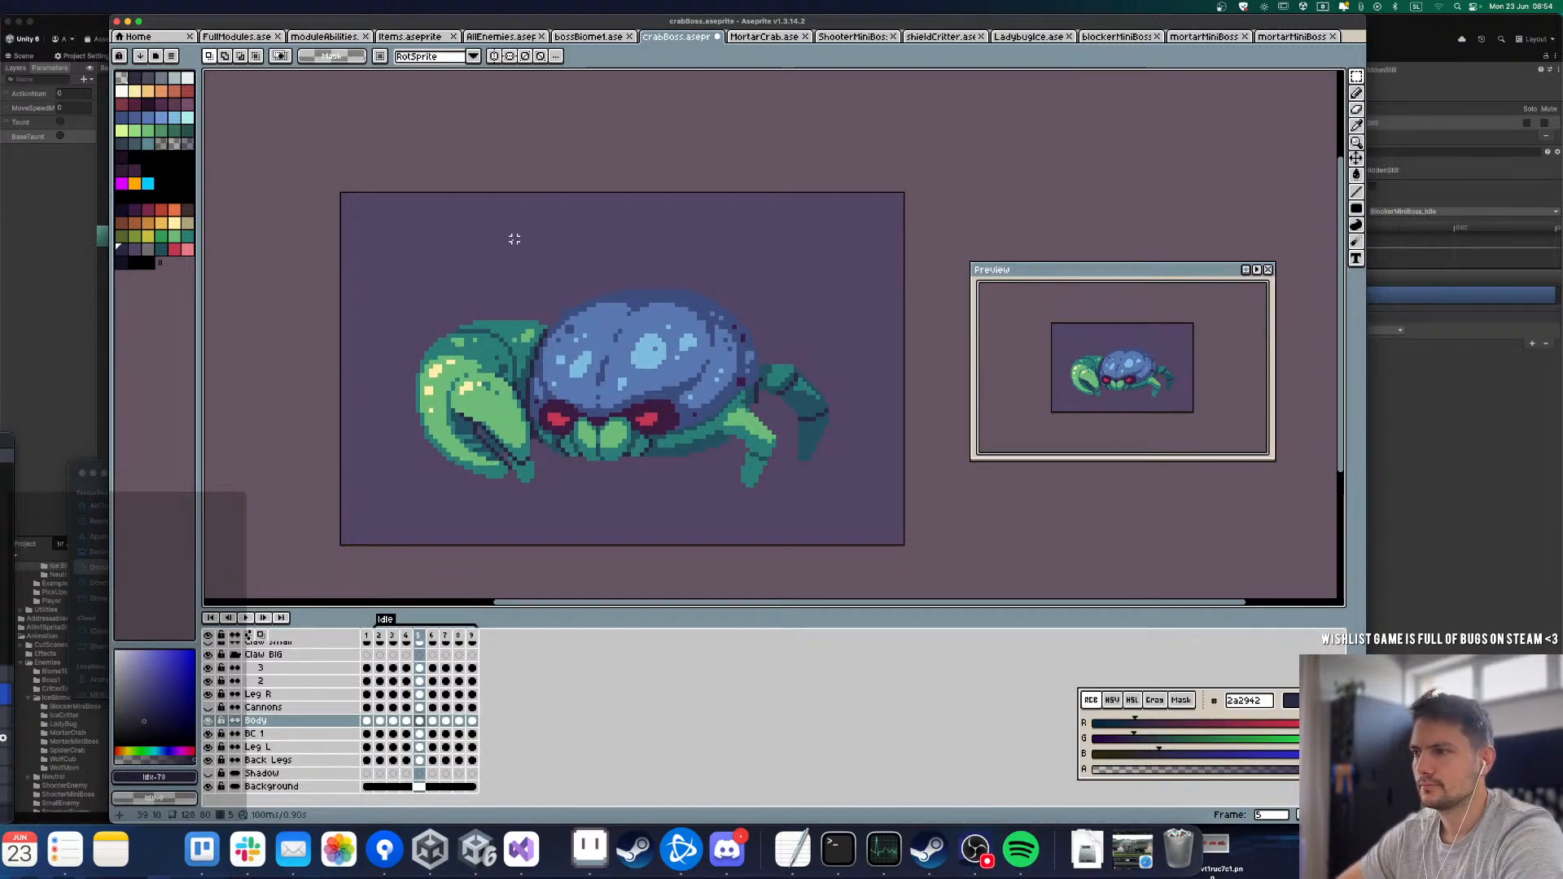
key("Right")
left_click_drag(529, 236, 831, 319)
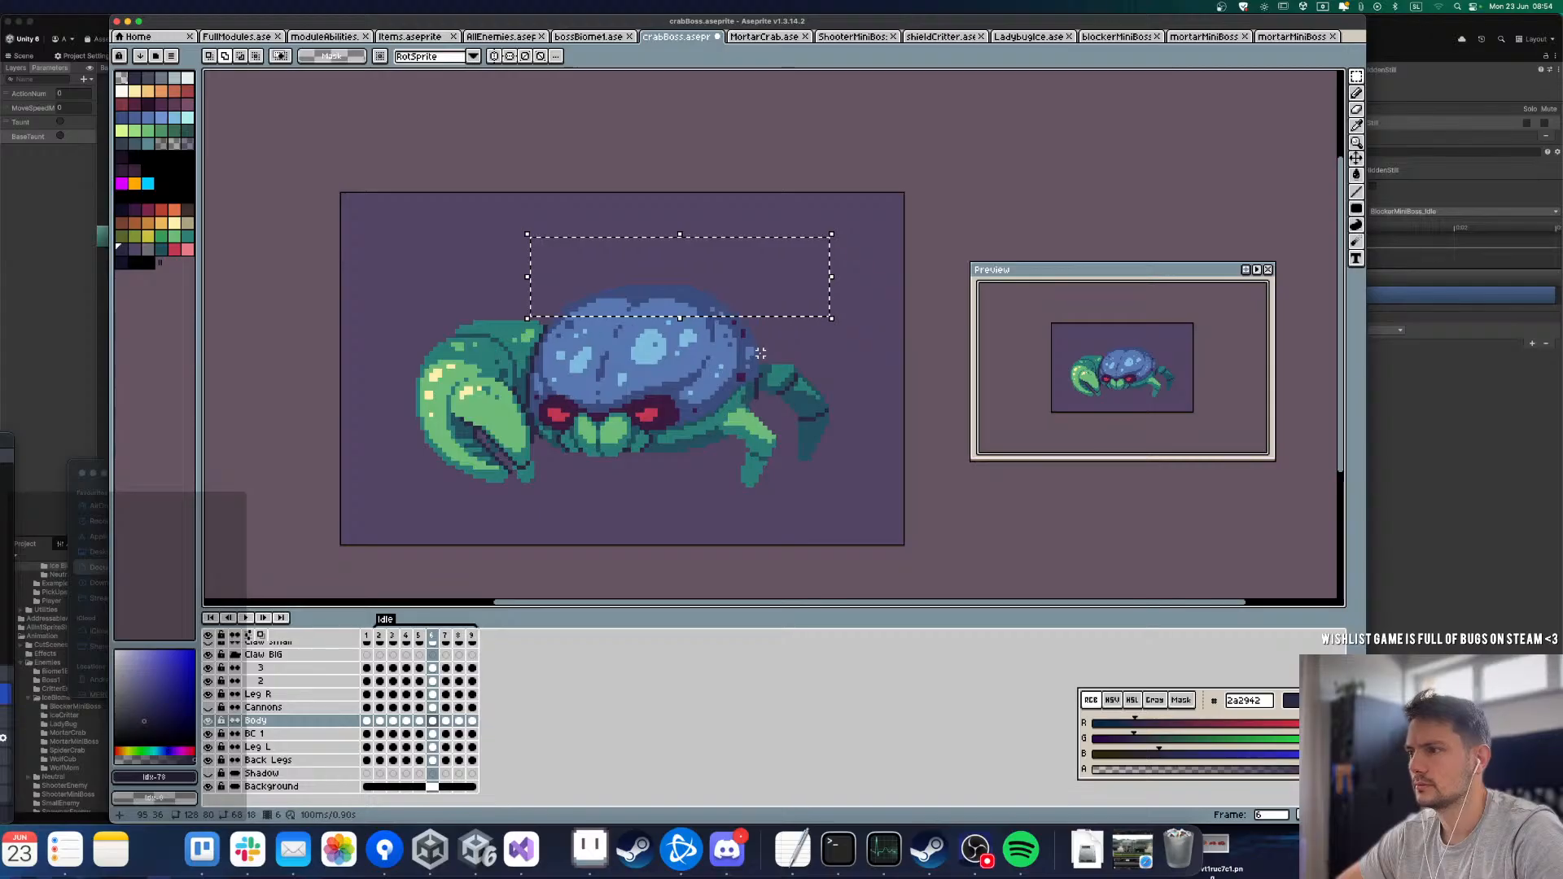
left_click_drag(759, 353, 708, 234)
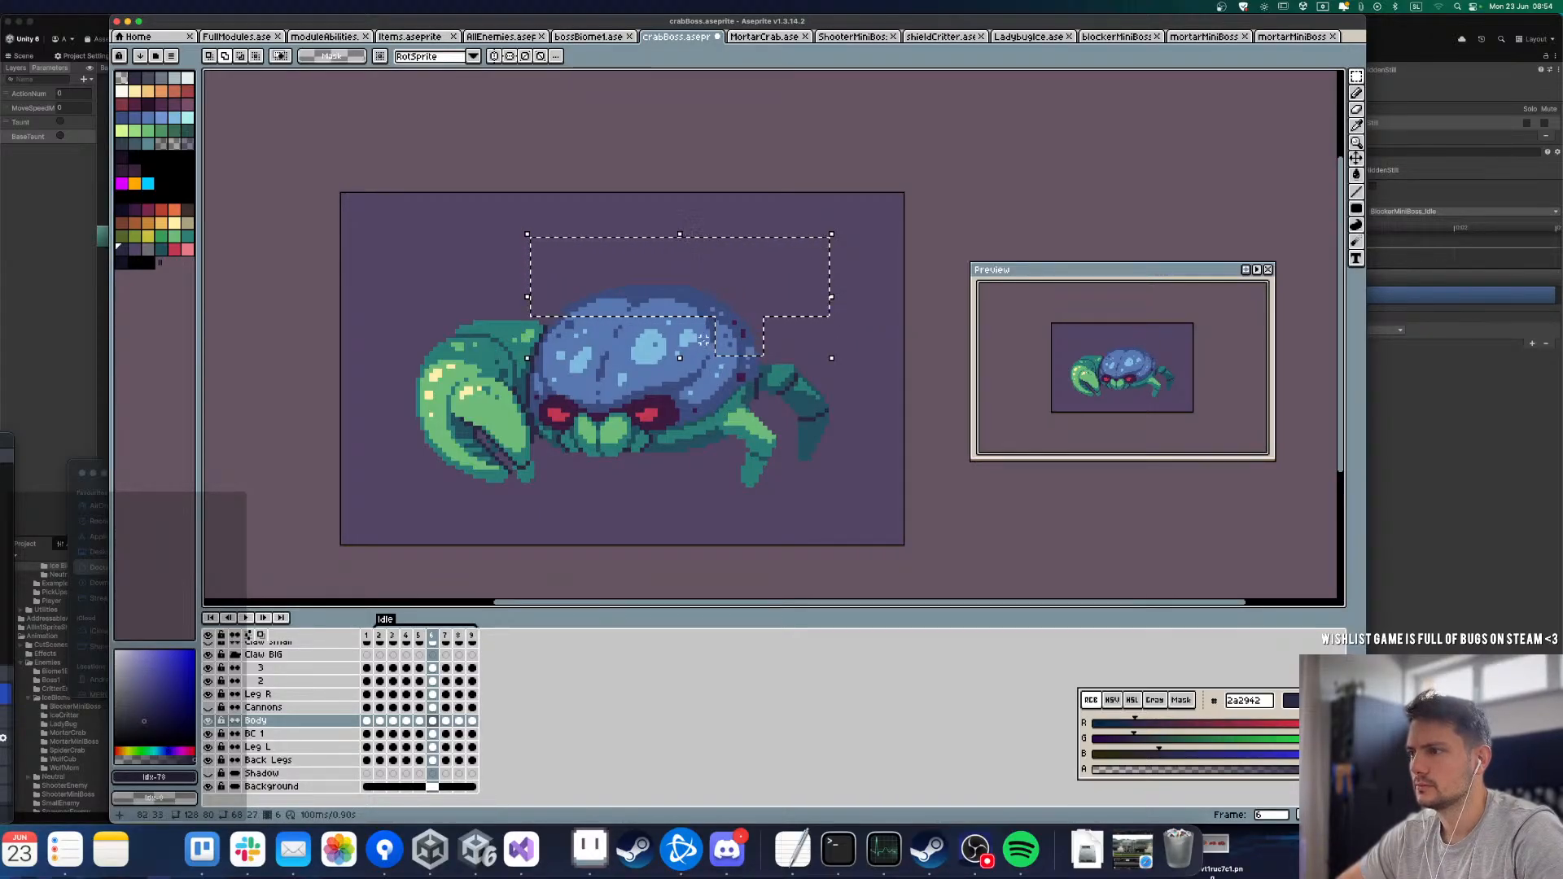
key("Down")
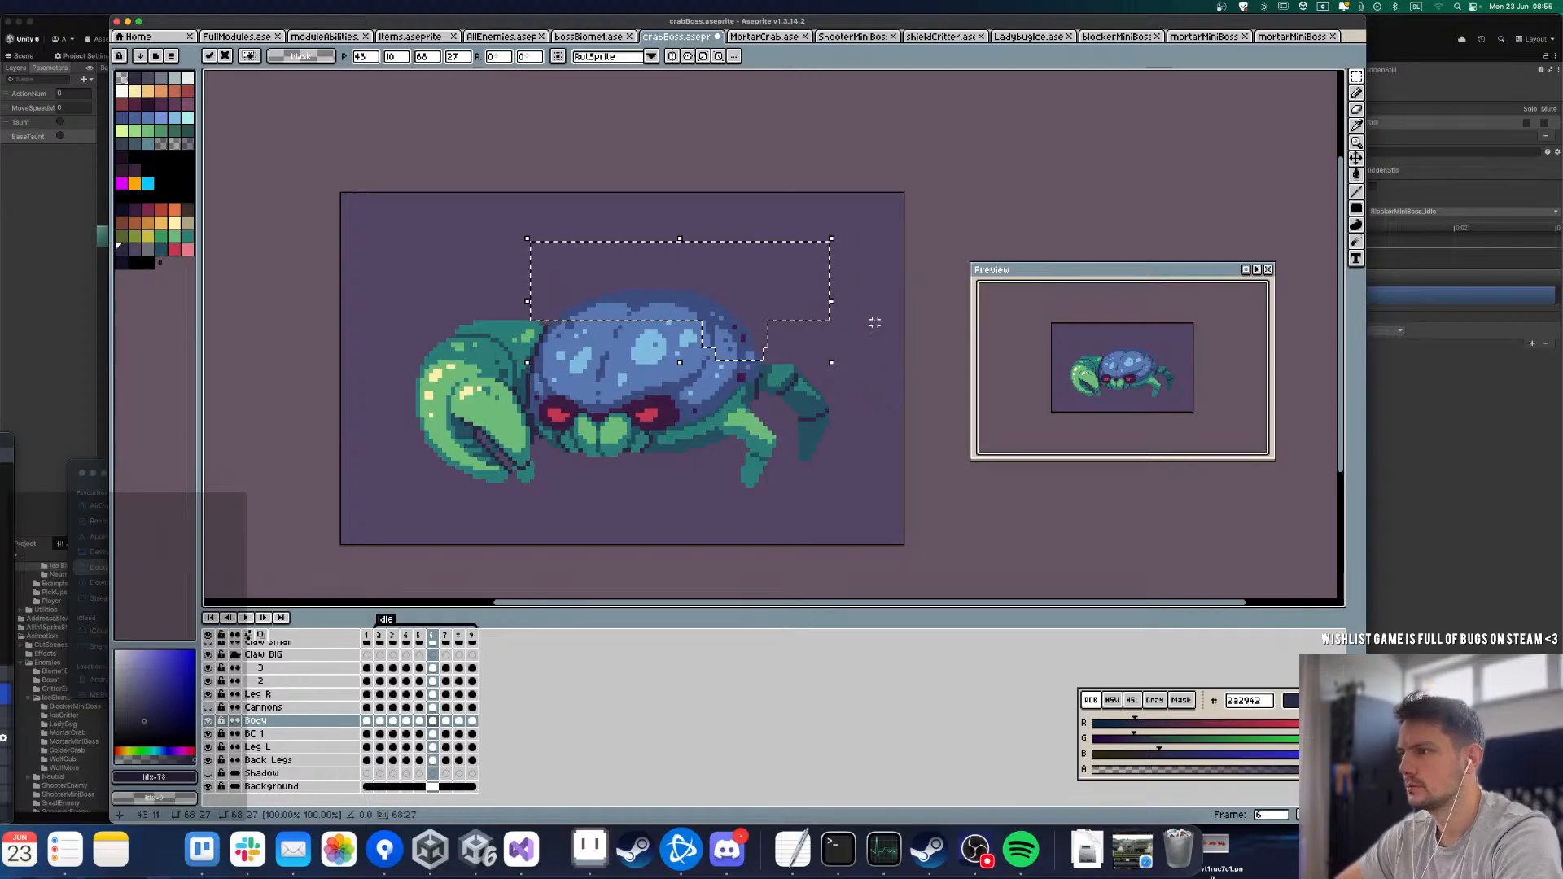
left_click(444, 721)
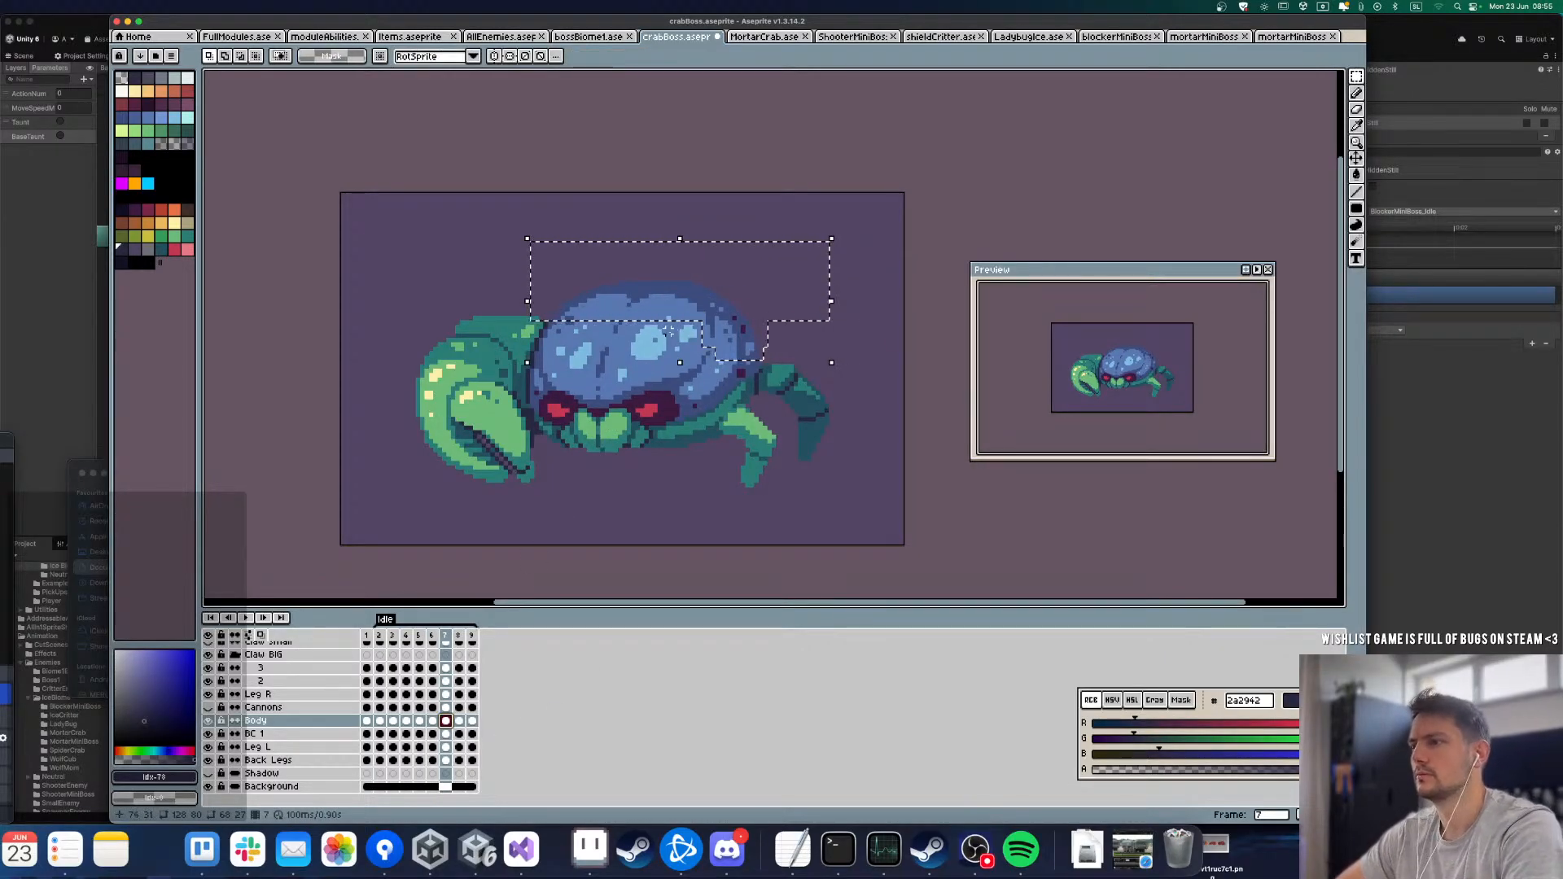
left_click(440, 287)
Step: Compare the shell between frames 5, 6 and 7 and play the Idle loop to check its movement
key("Left")
key("Right")
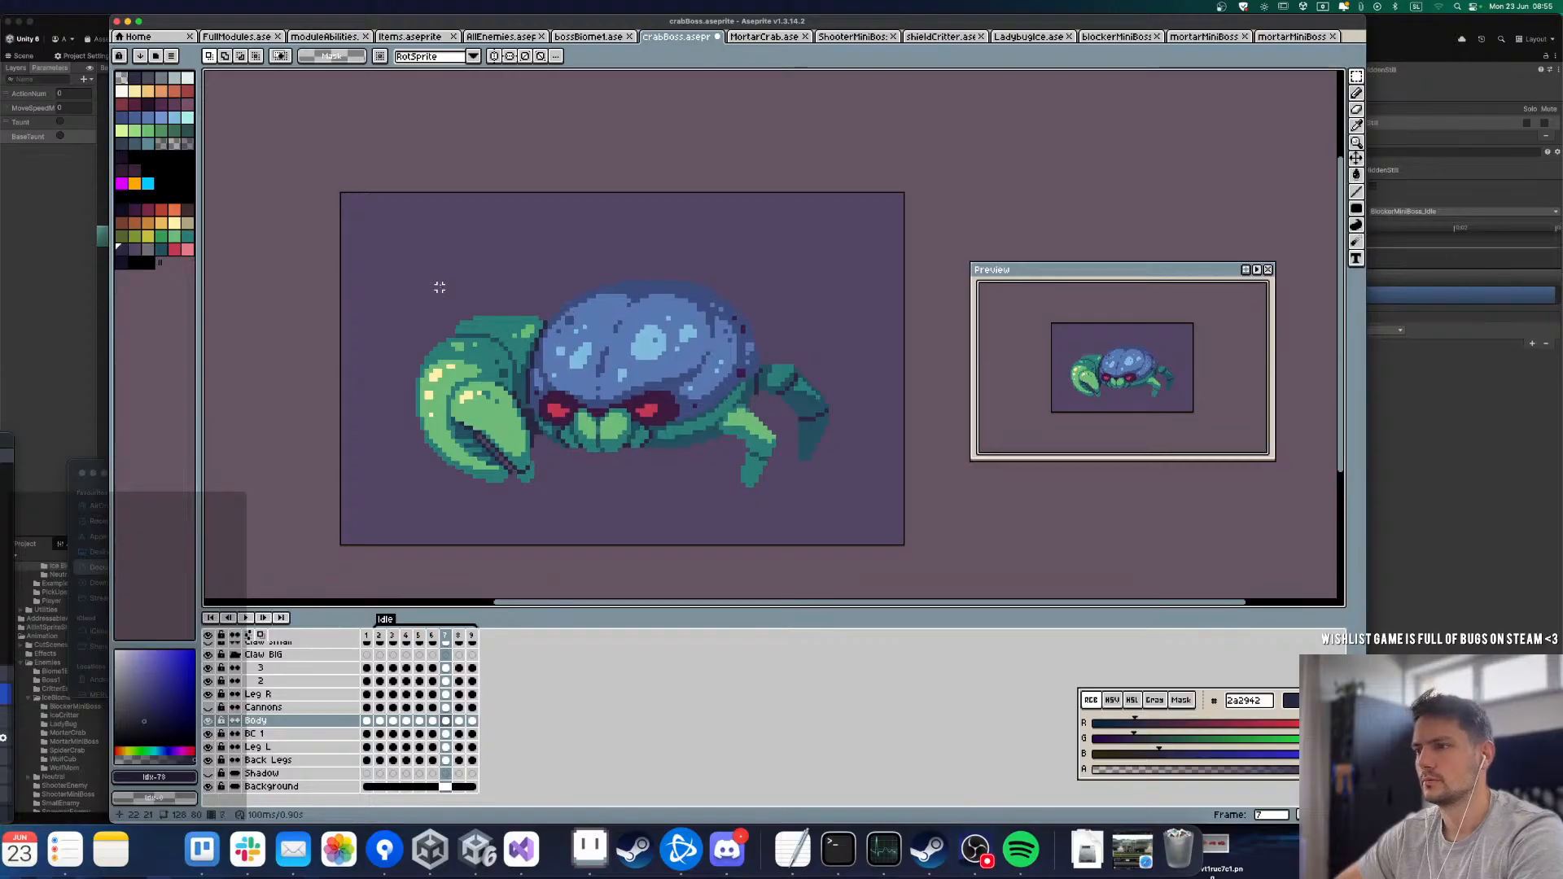
key("Left")
key("Left")
key("Right")
key("Return")
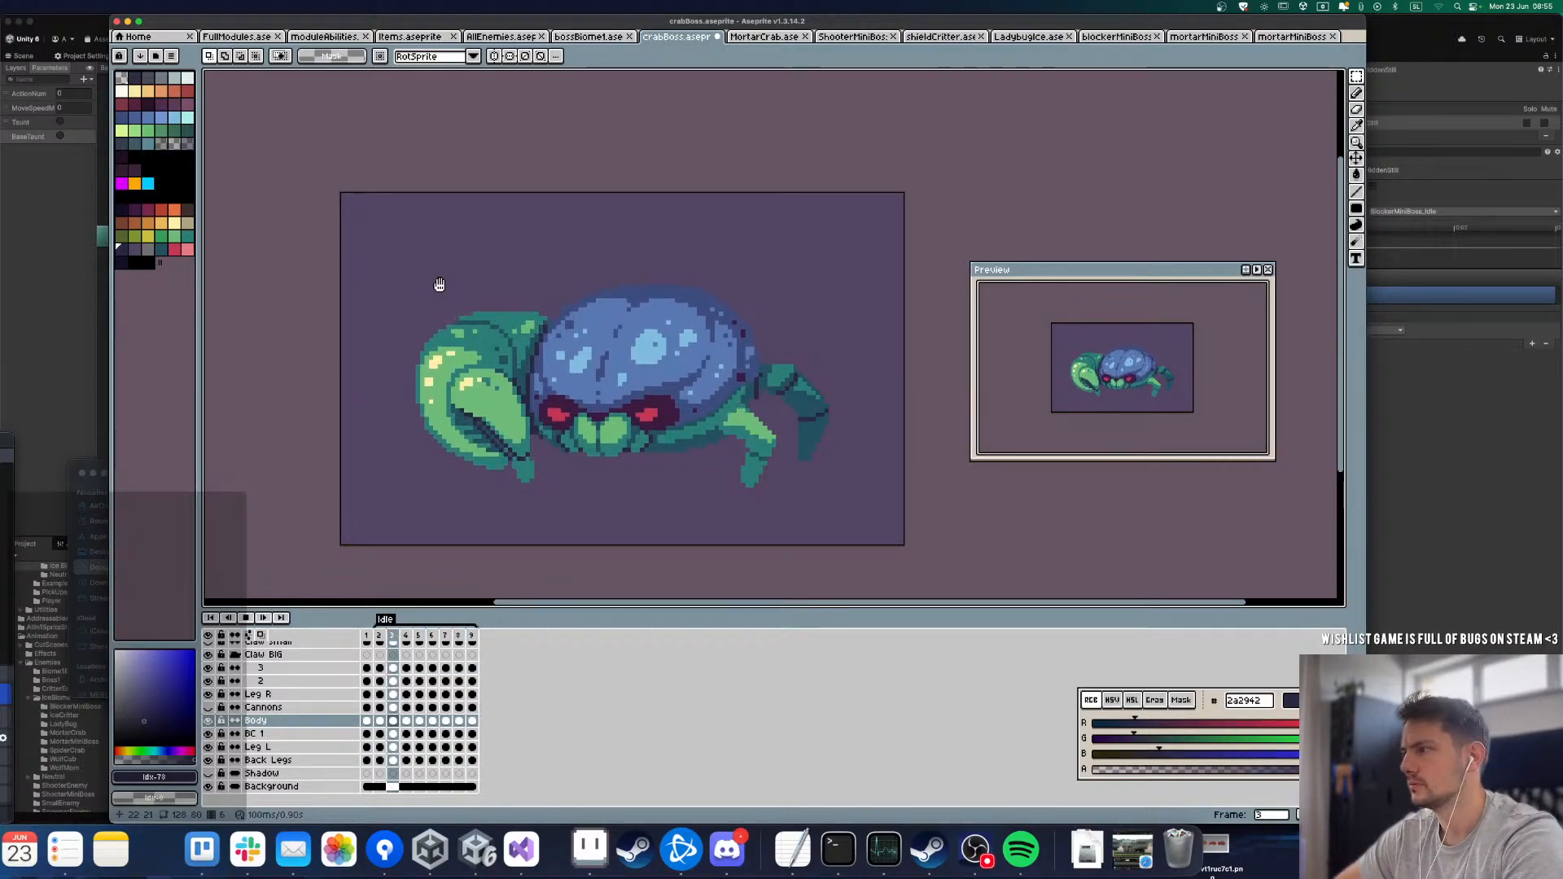
key("Return")
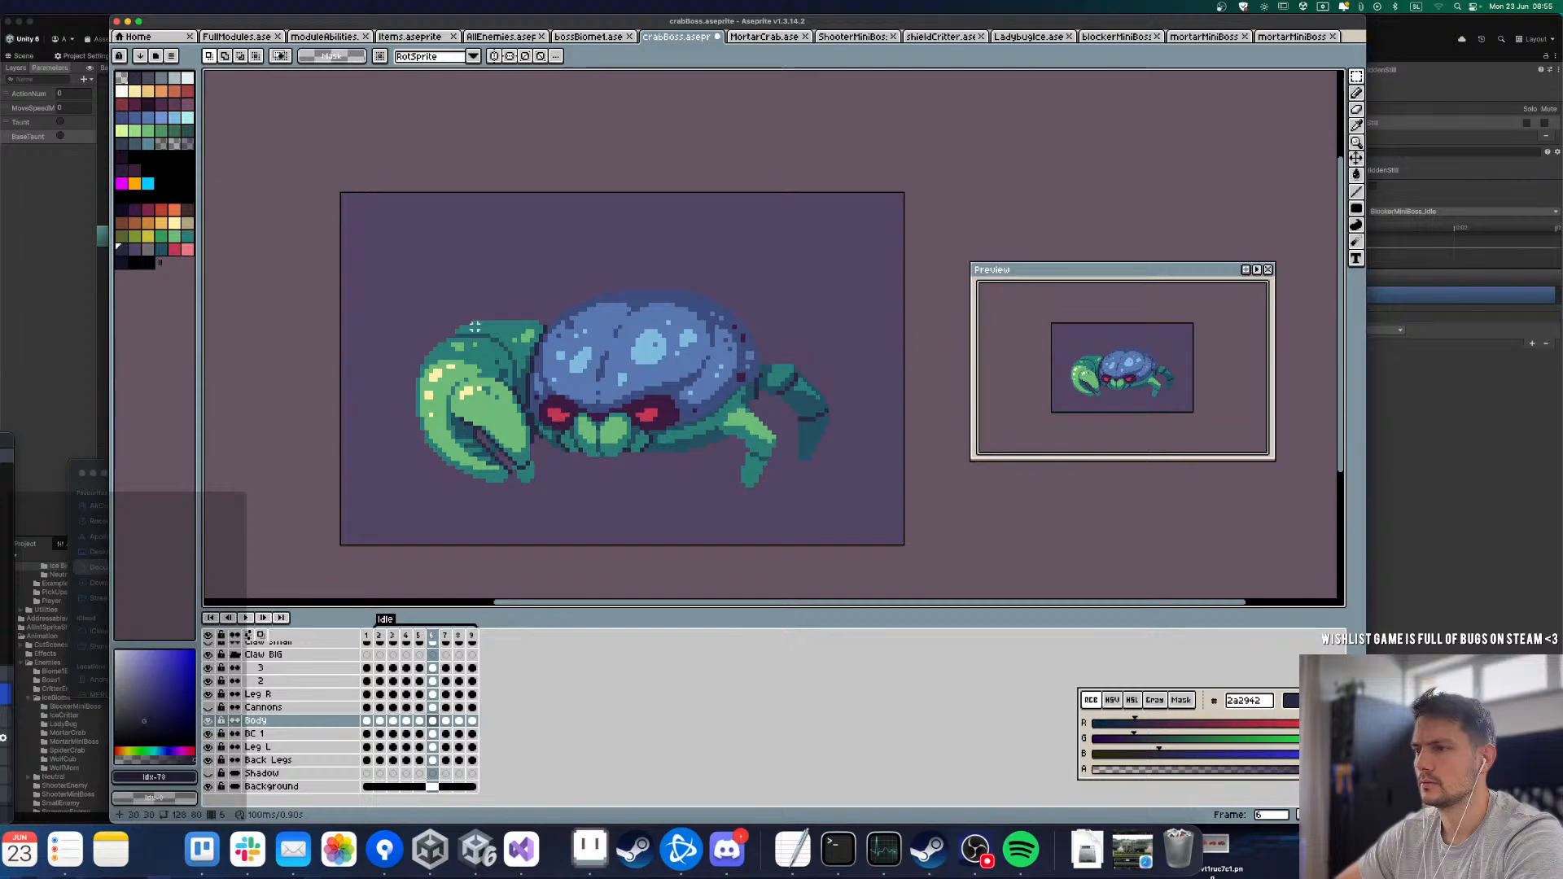
key("Right")
key("Left")
Step: Raise the whole body by one pixel in frame 7 and replay the Idle loop
key("Left")
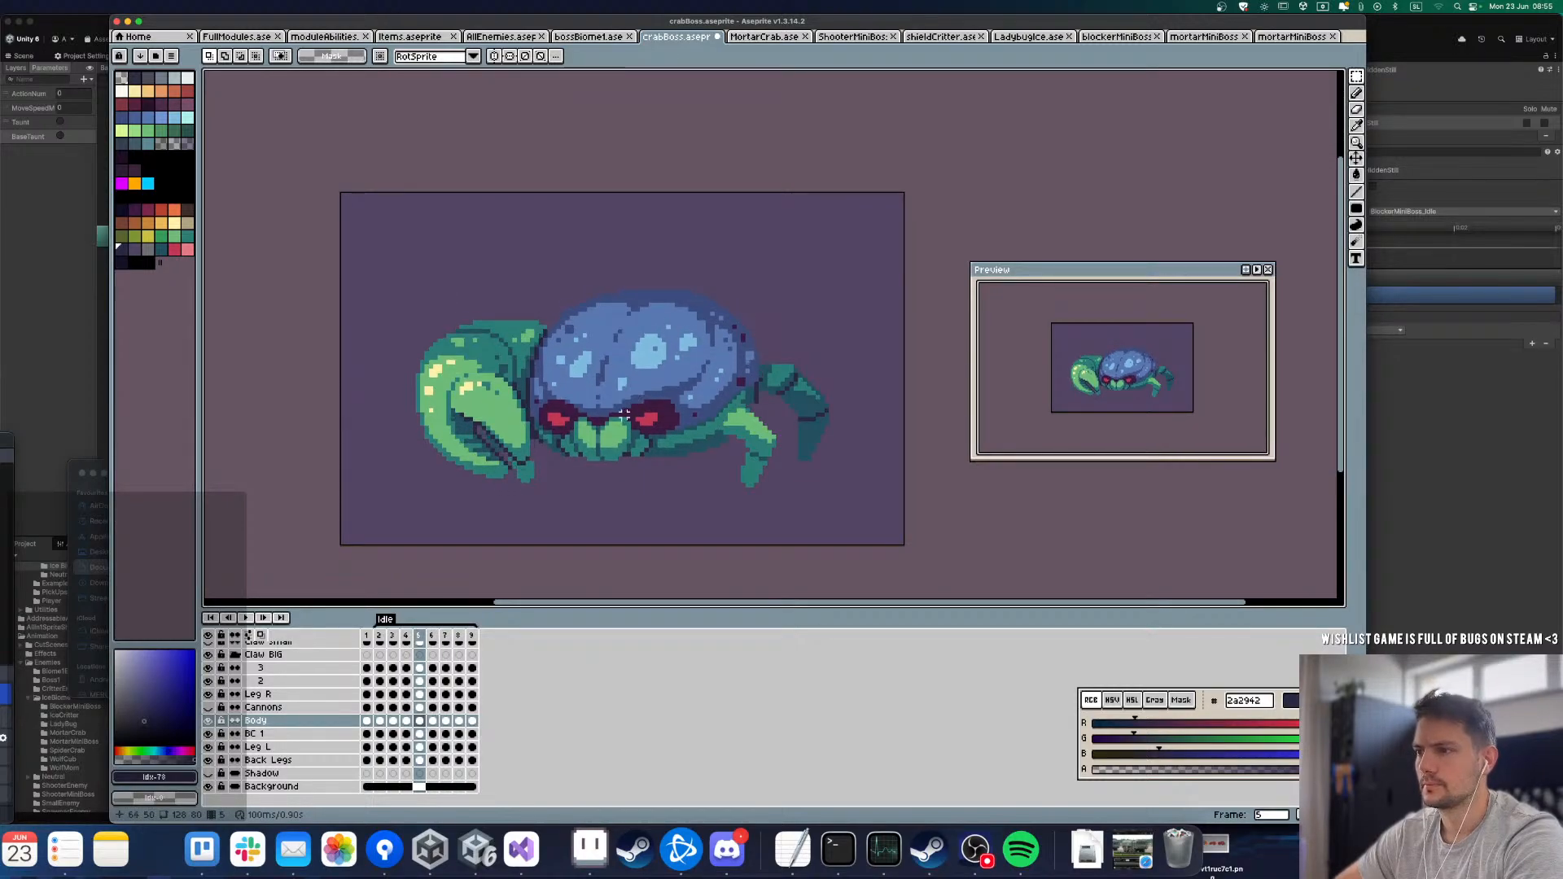
key("Right")
scroll(618, 427, "up", 1)
key("Right")
key("Left")
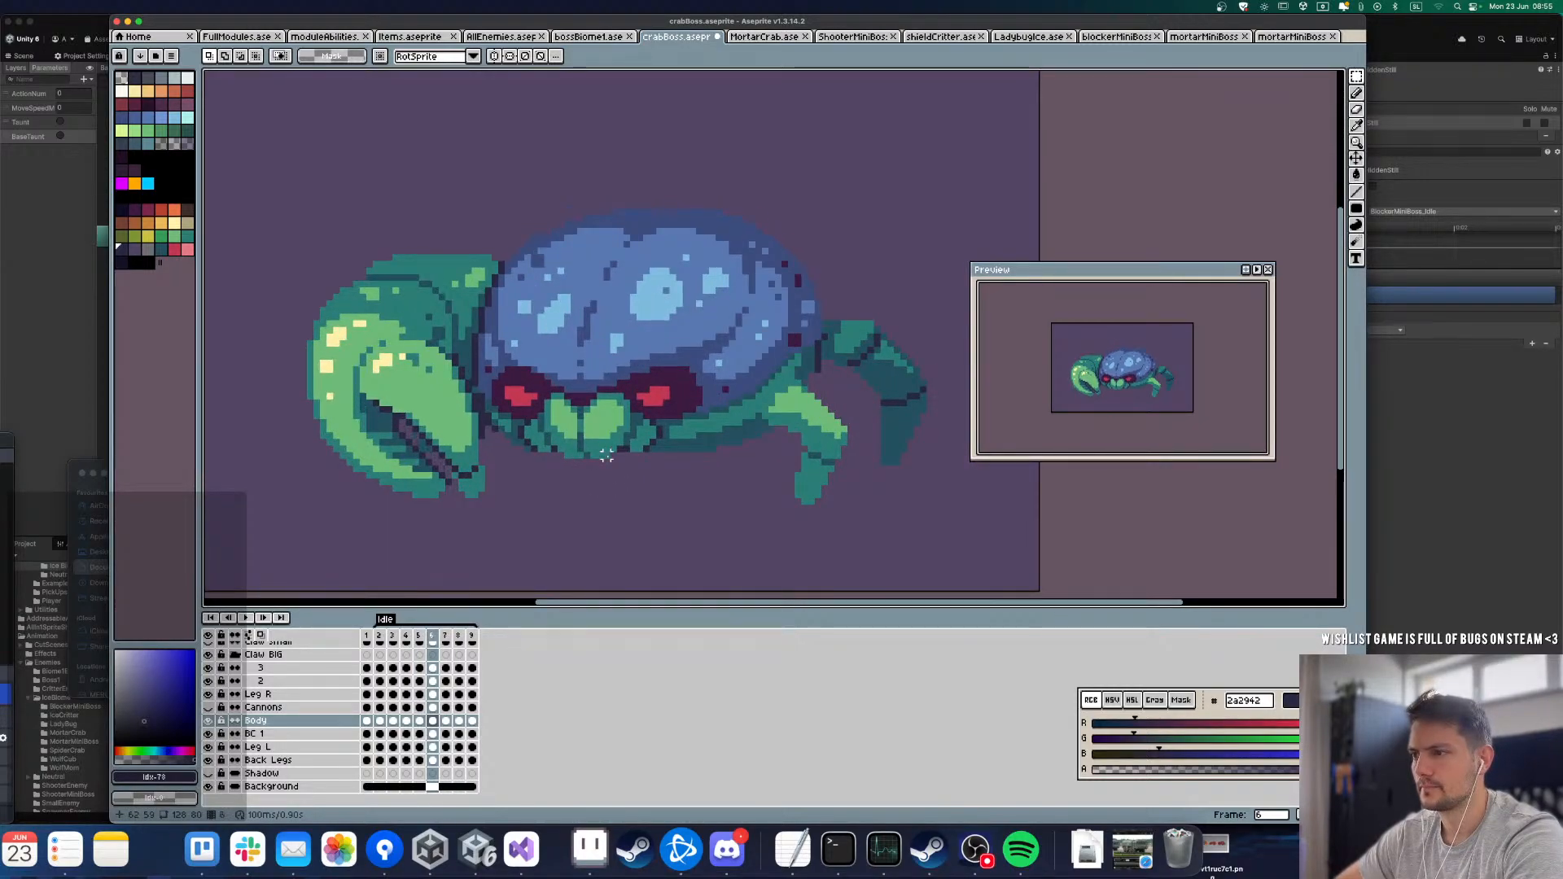
key("alt+d")
key("v")
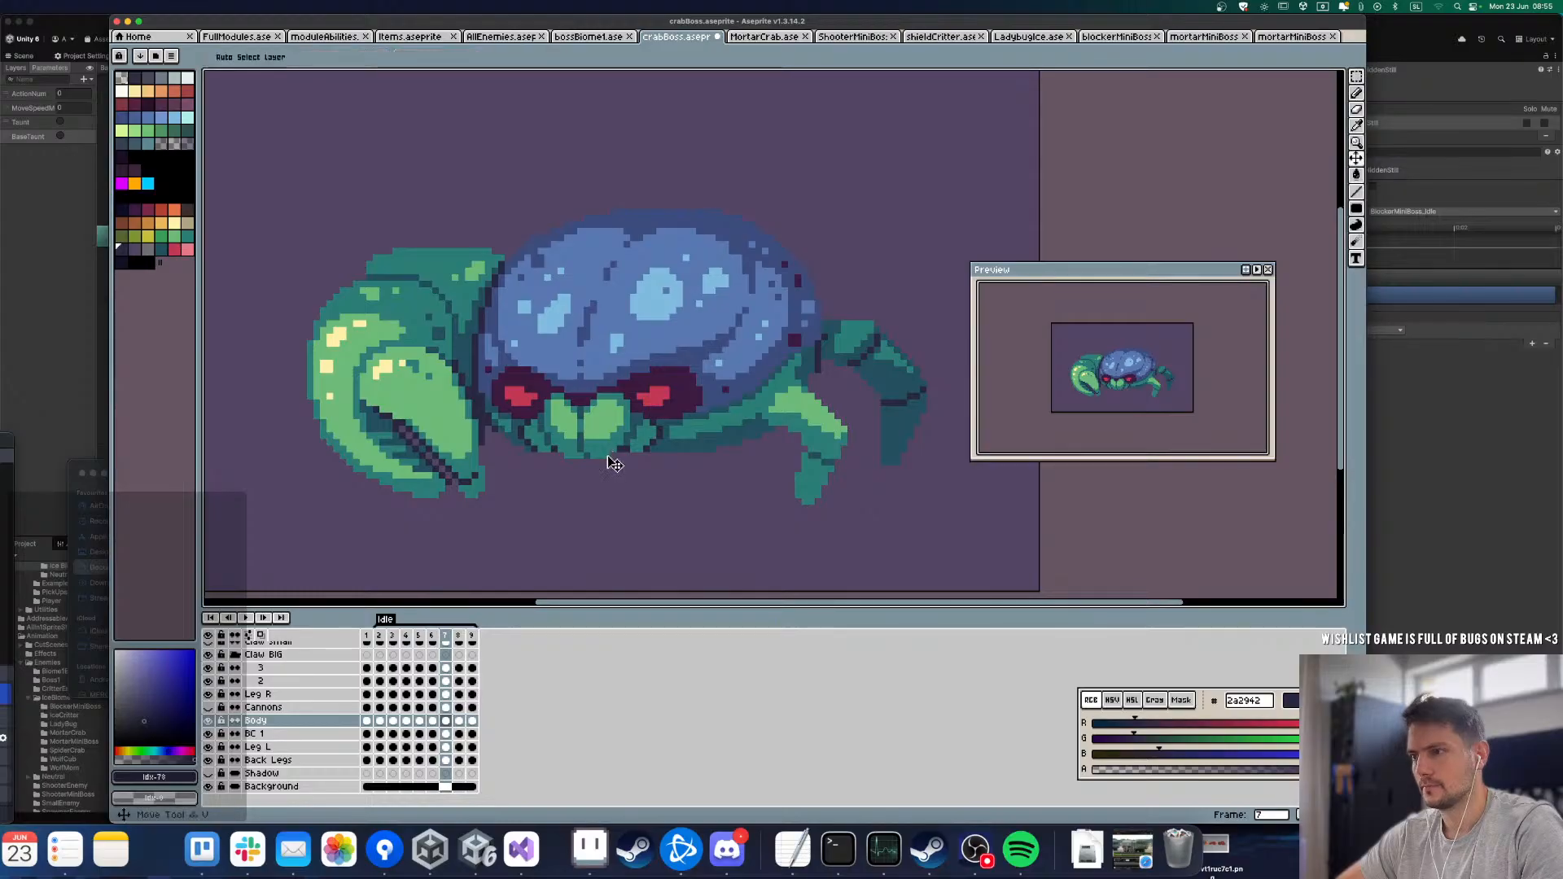
left_click_drag(612, 450, 611, 443)
key("Return")
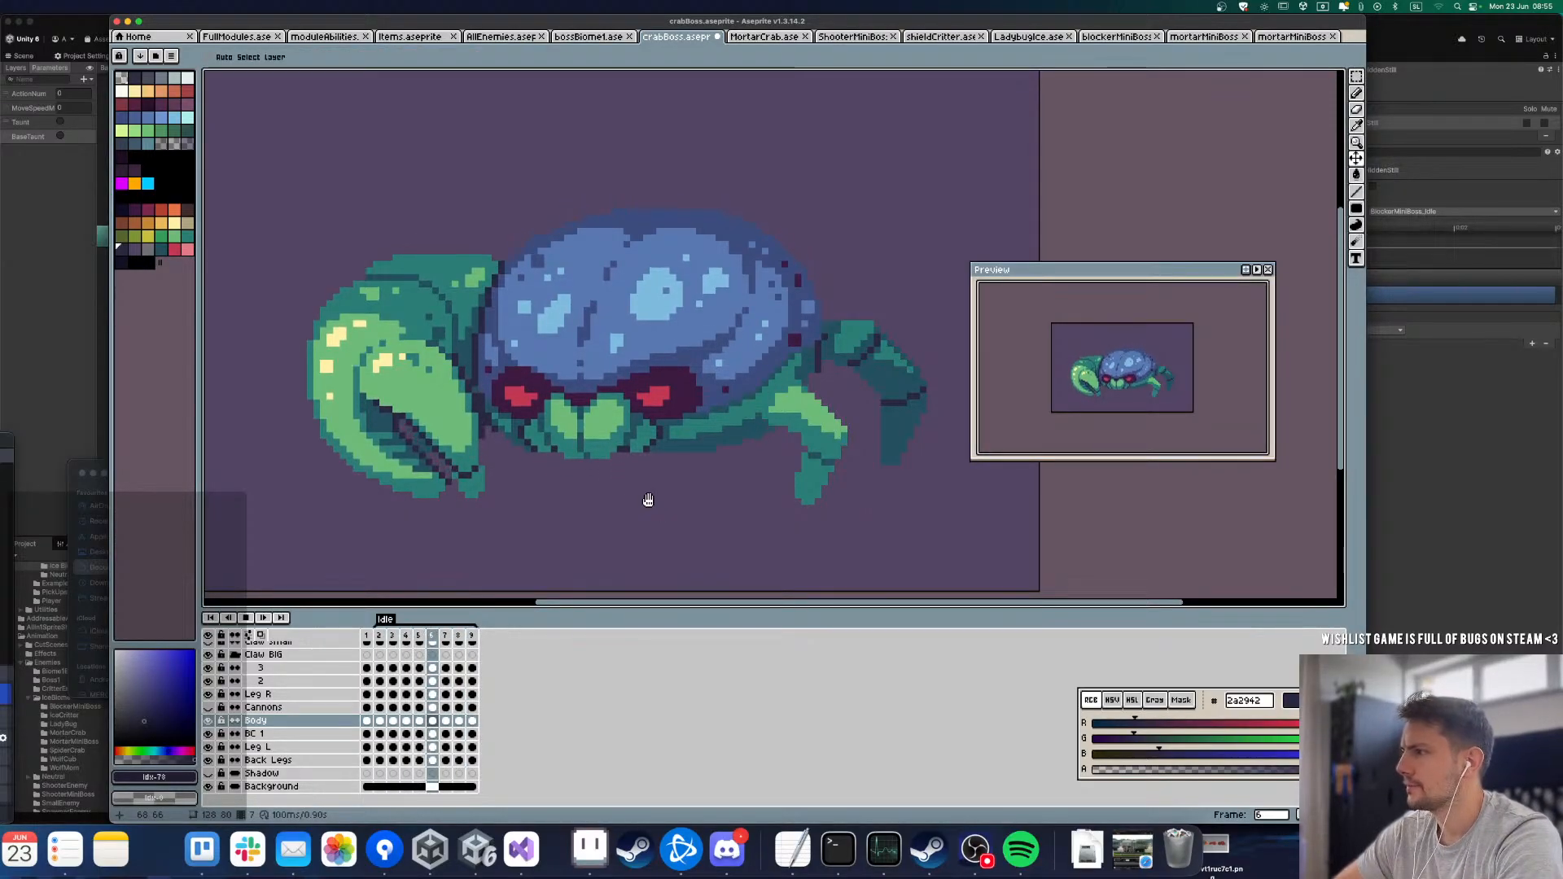
key("Return")
Step: Compare frames 7 and 8, raise the body by one pixel in frame 8, and check it against frame 9
key("Right")
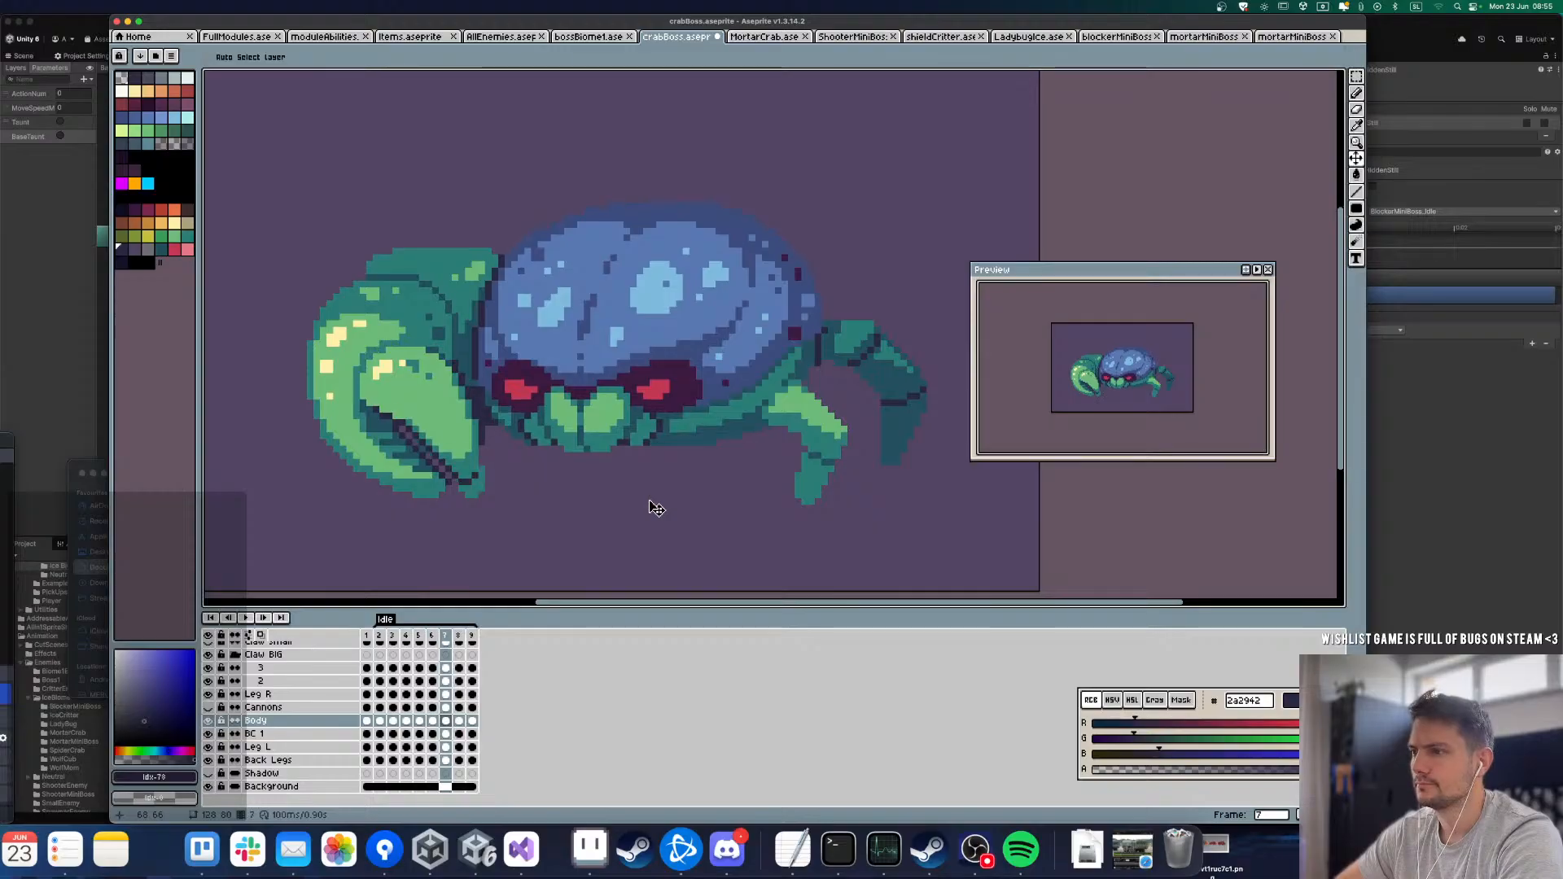
key("Right")
key("Left")
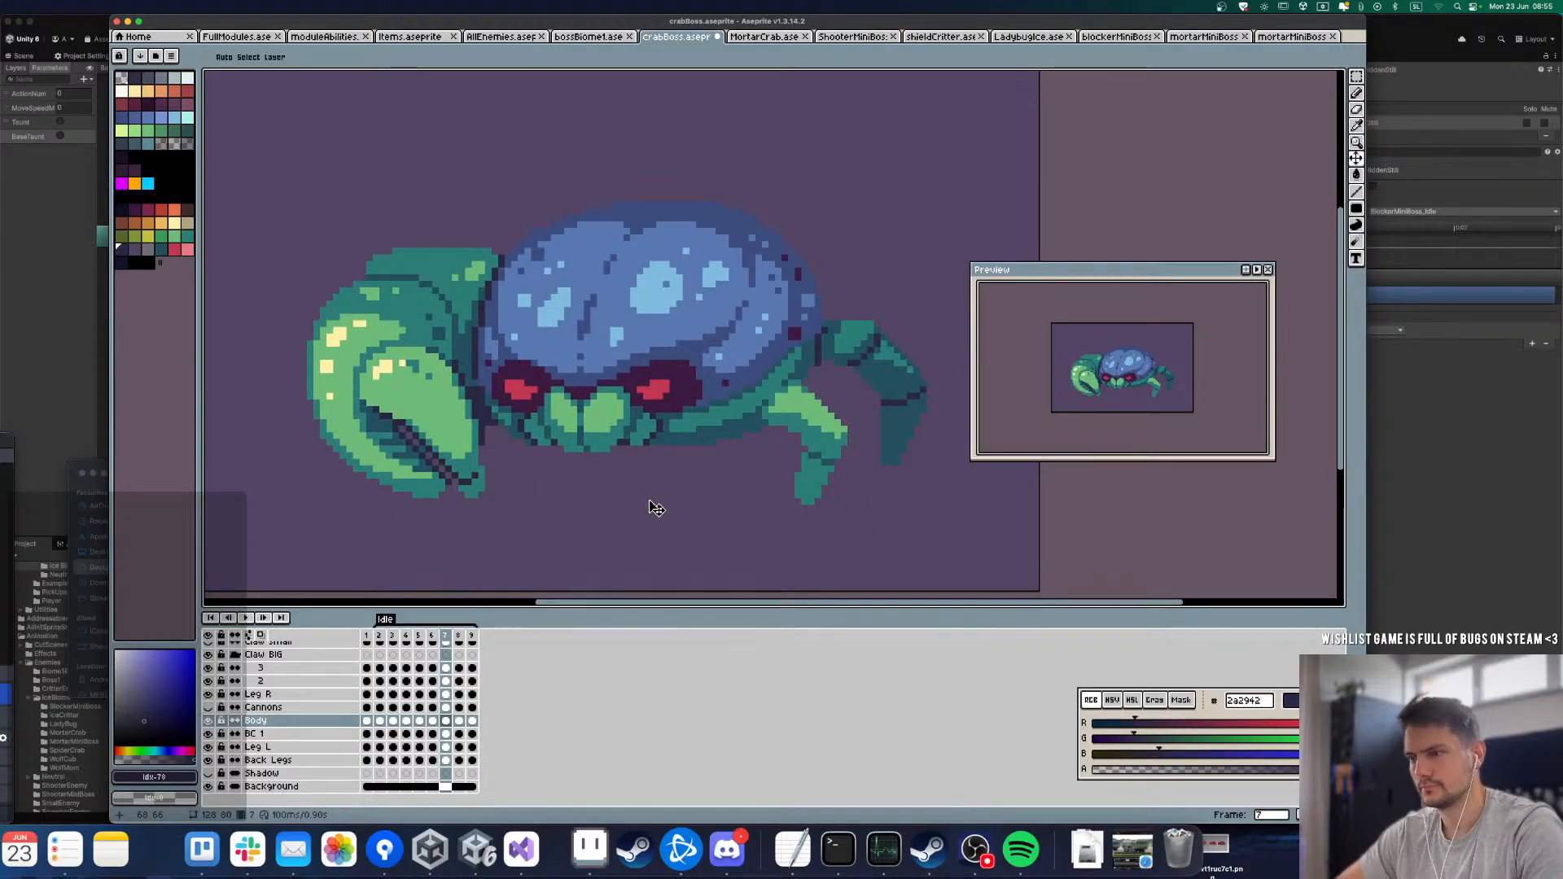
key("Right")
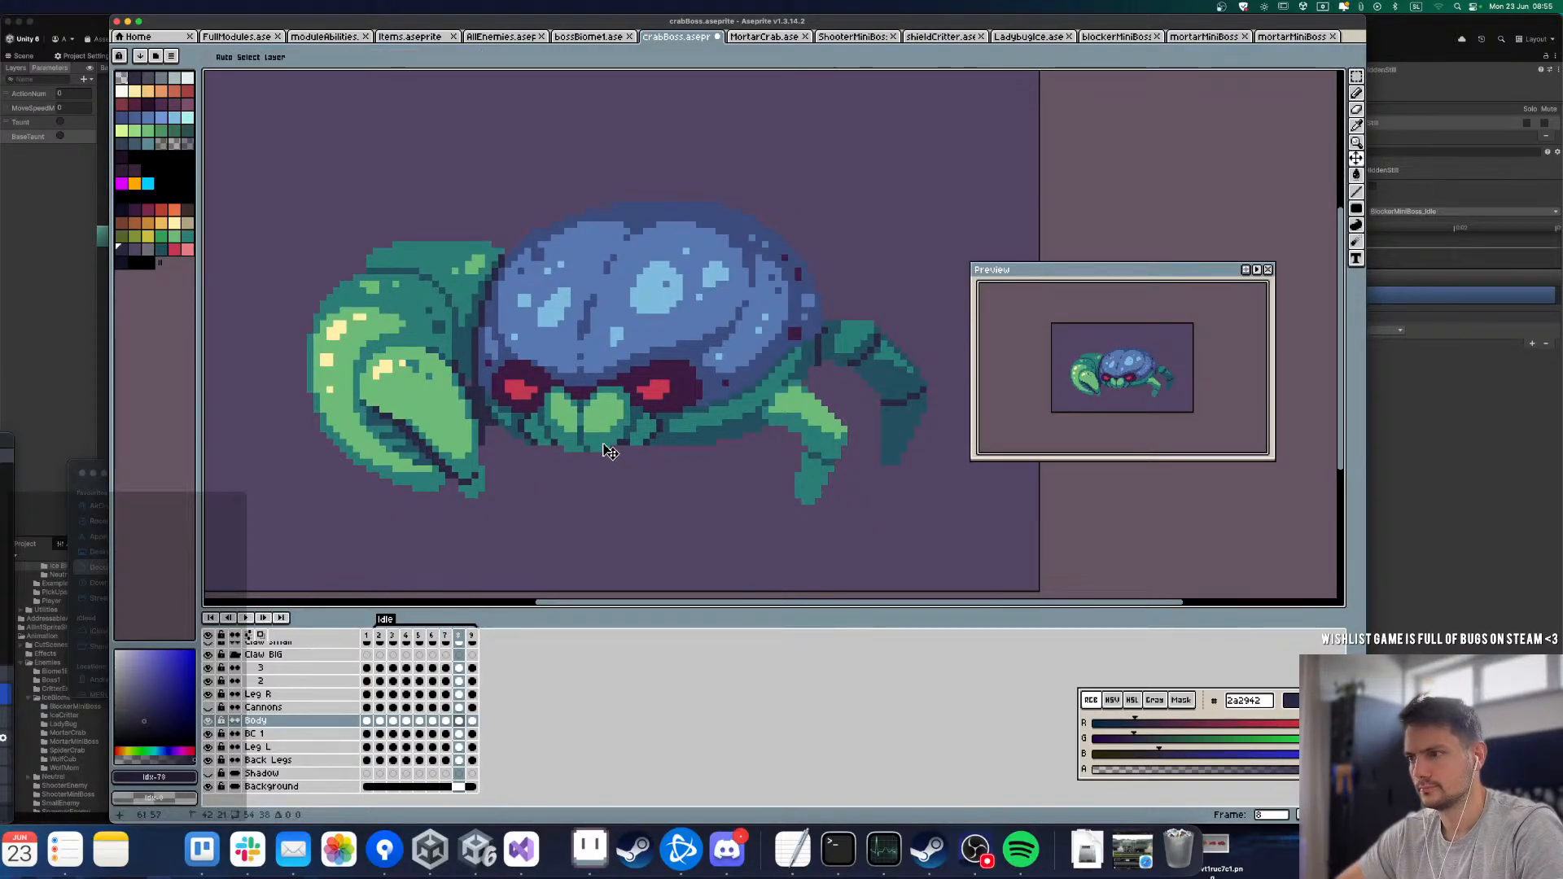
key("Right")
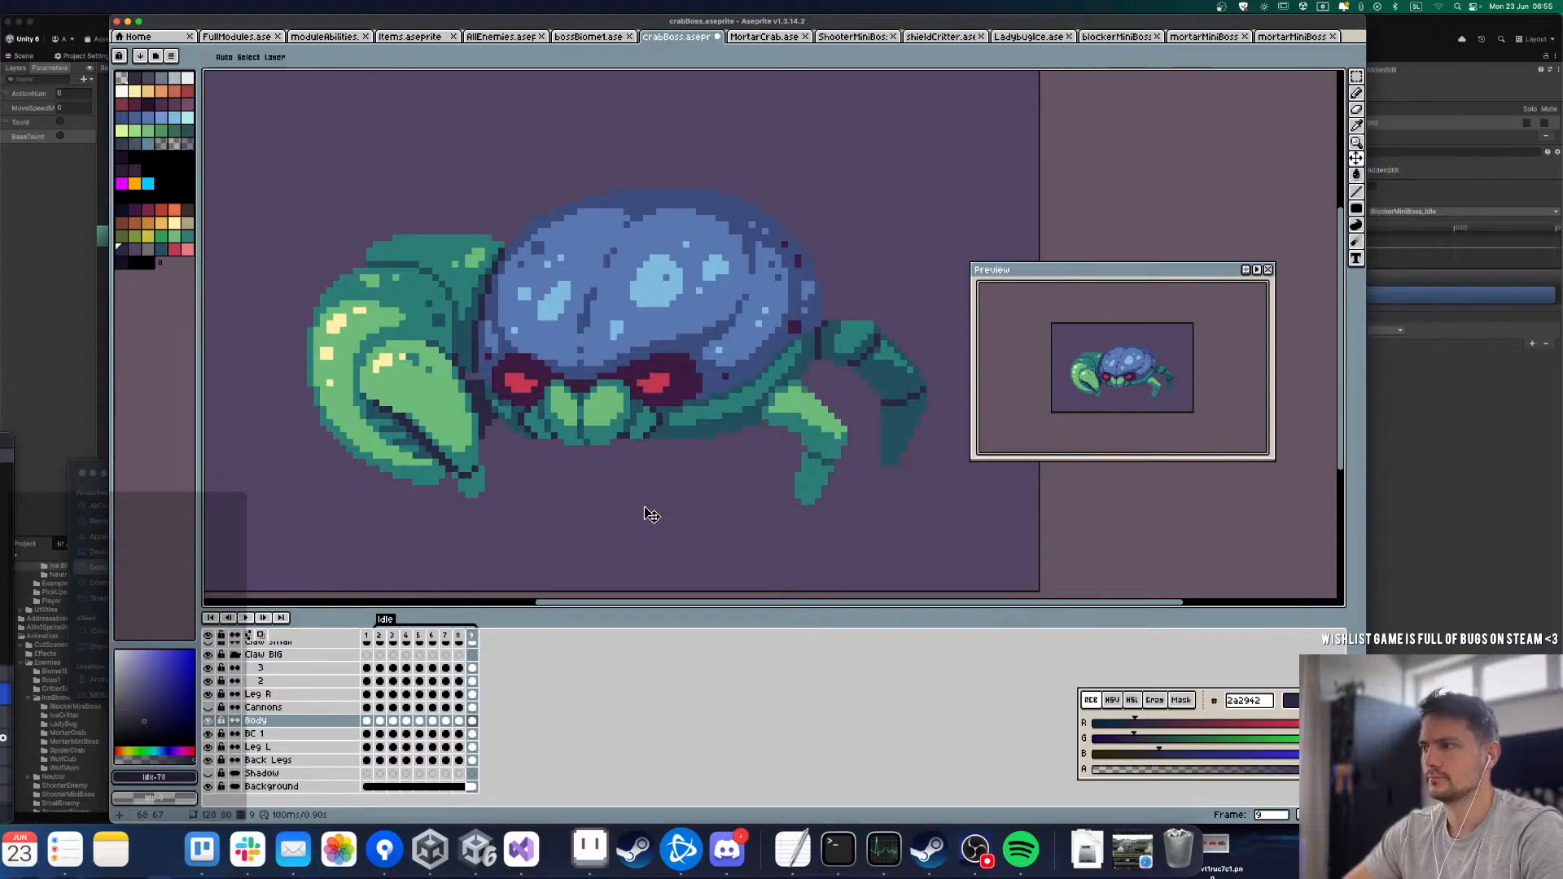
Step: Play the Idle loop and examine the body's motion against the claw both from a distance and close up
key("Return")
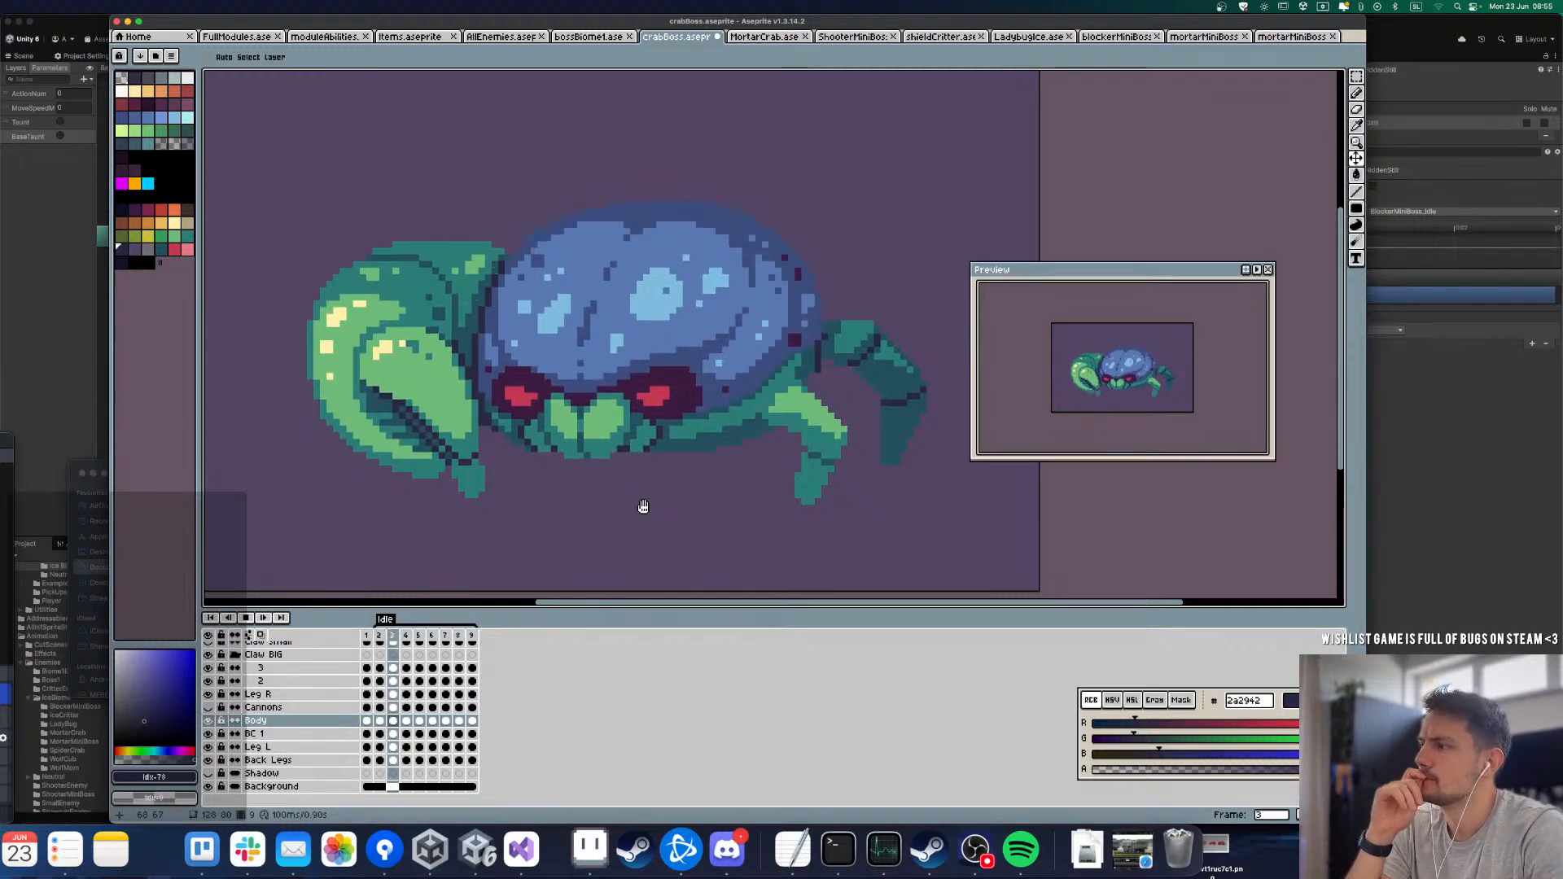
key("m")
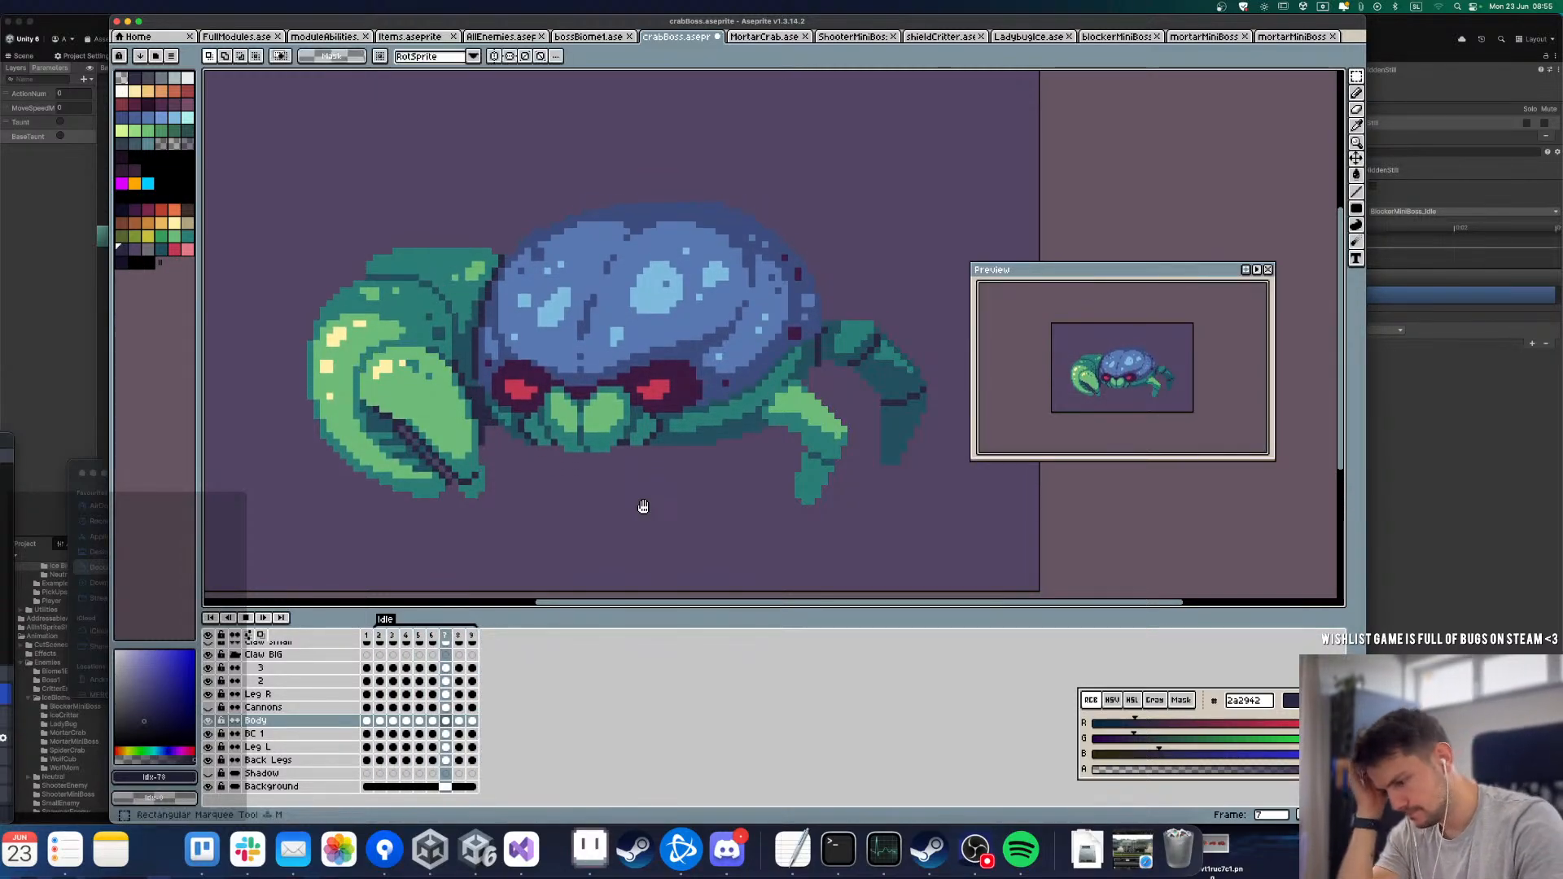
key("Return")
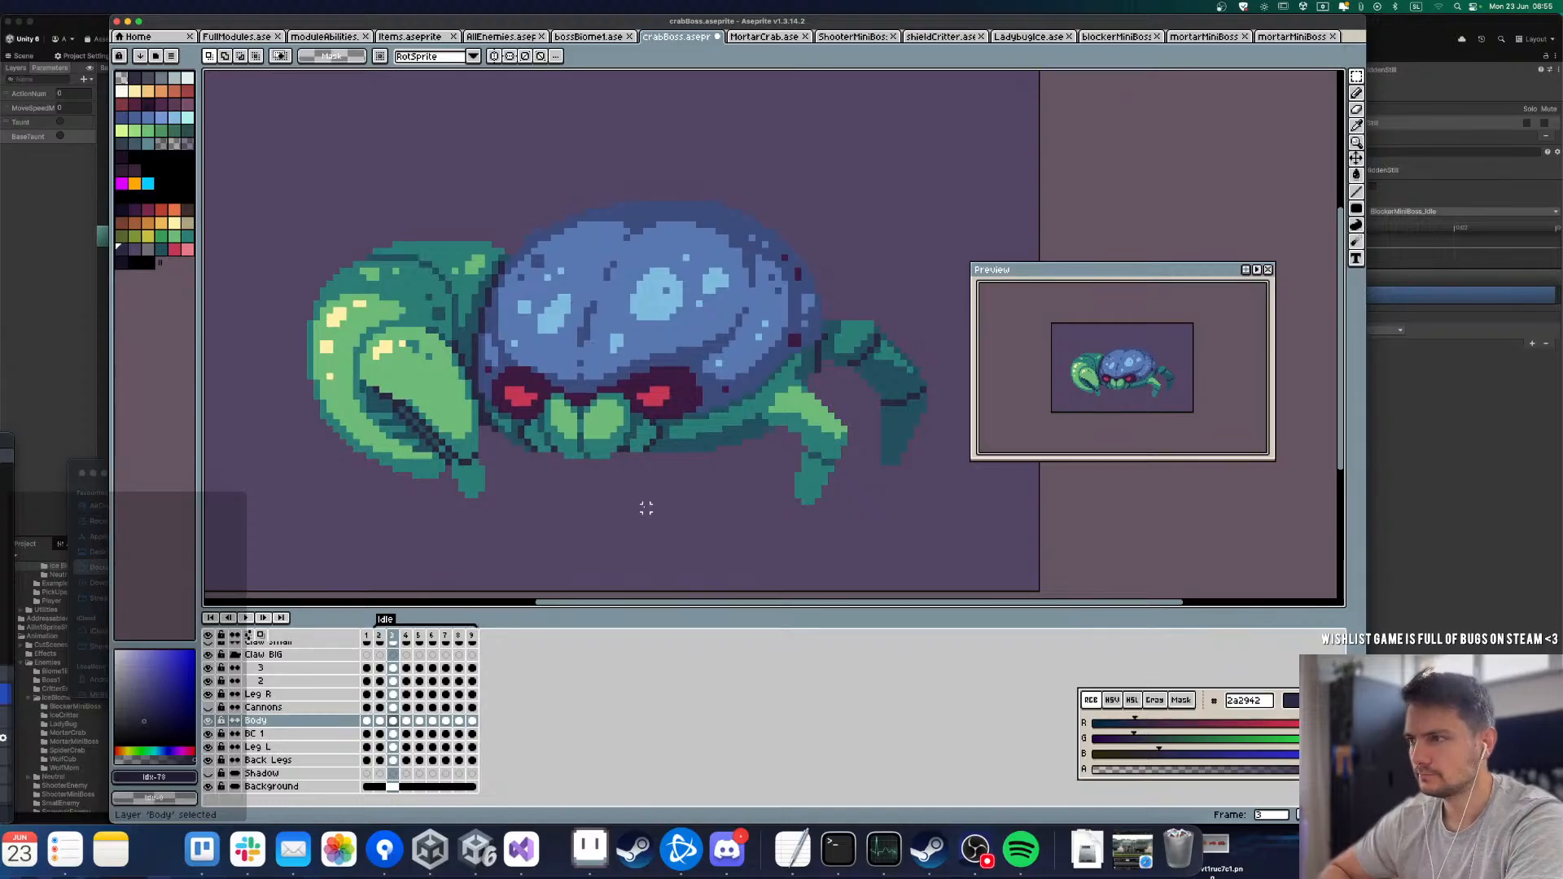
key("Return")
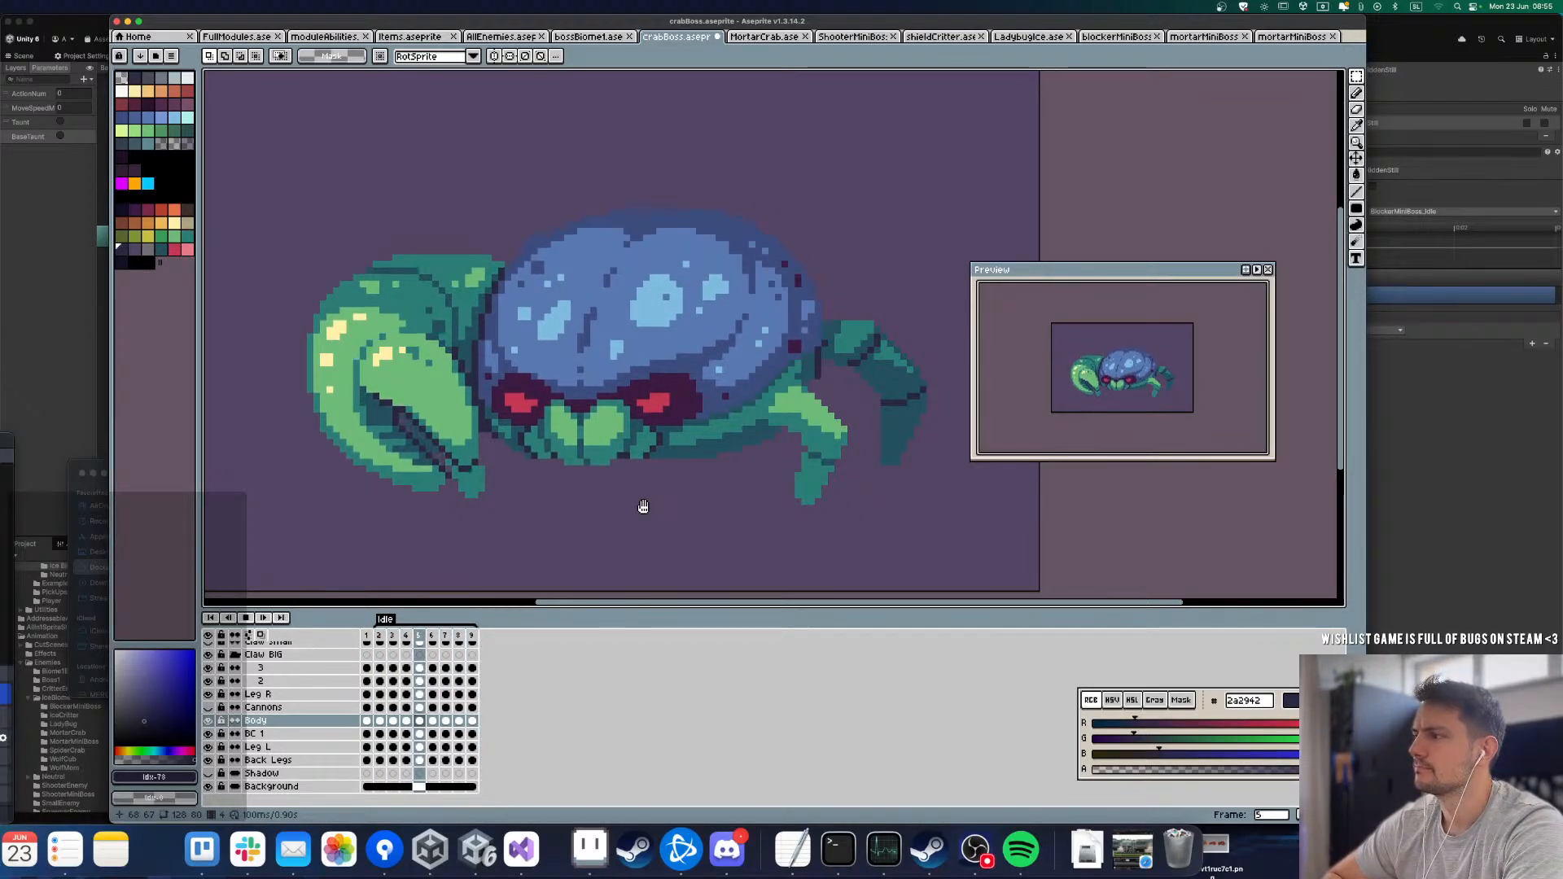
scroll(643, 507, "down", 4)
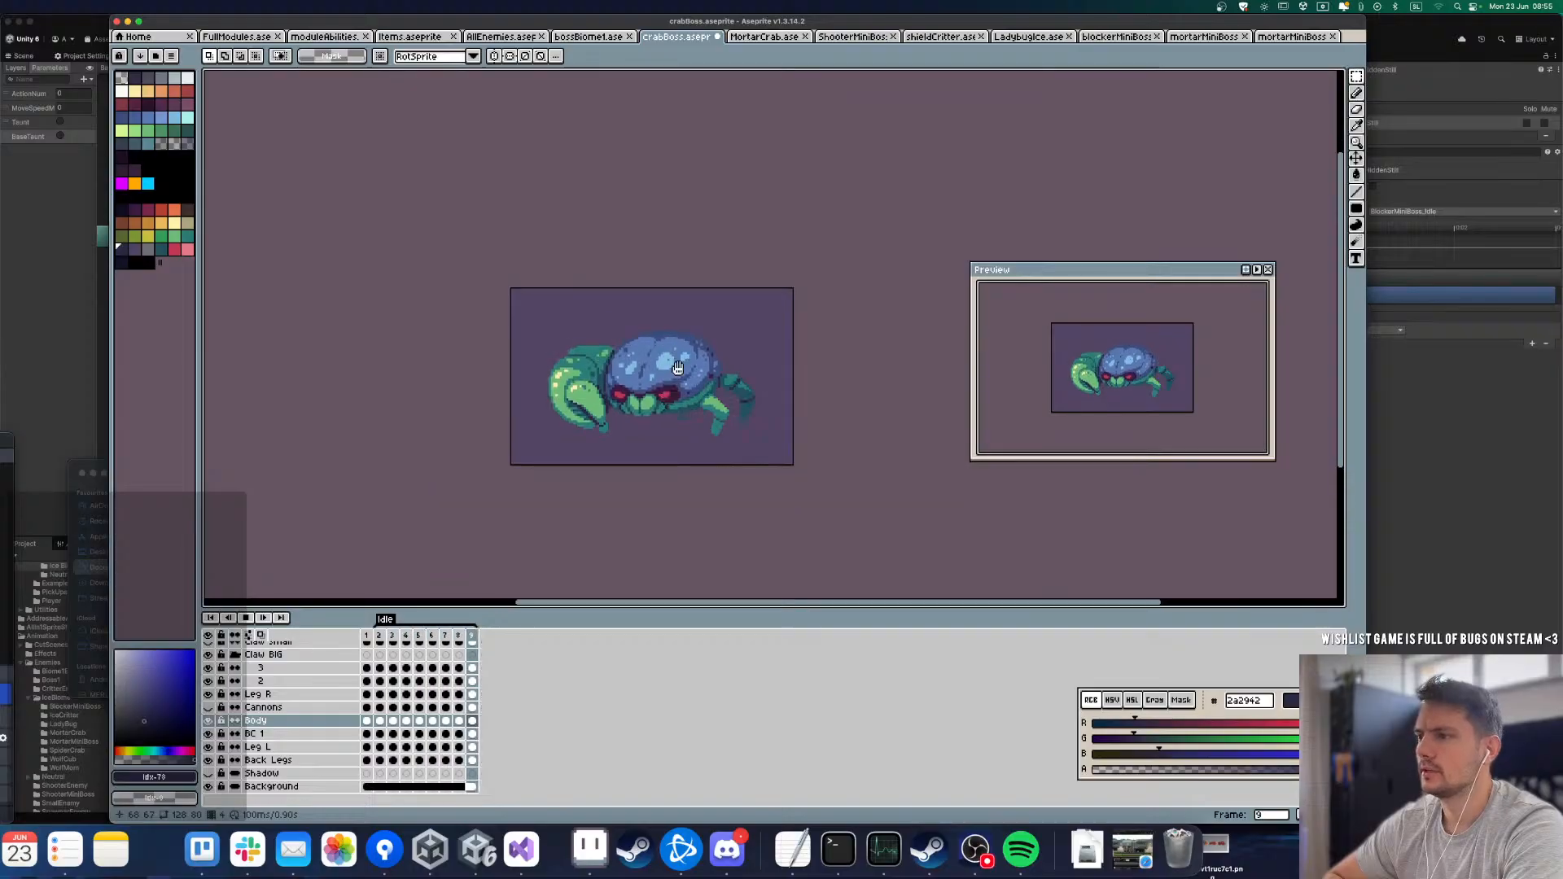
scroll(653, 372, "up", 2)
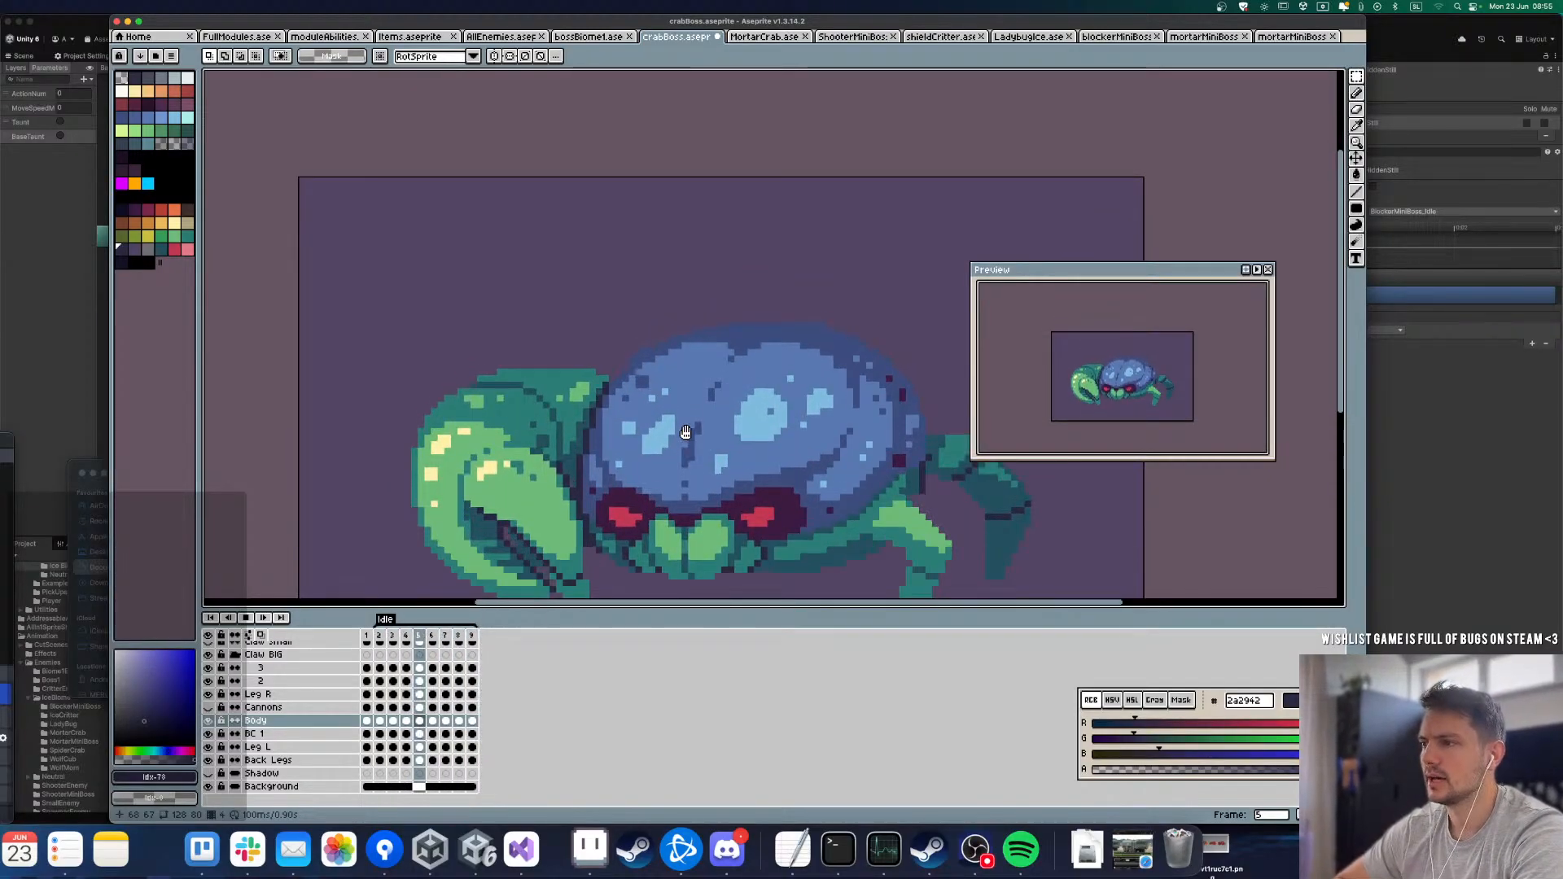
scroll(573, 355, "down", 1)
scroll(626, 393, "up", 1)
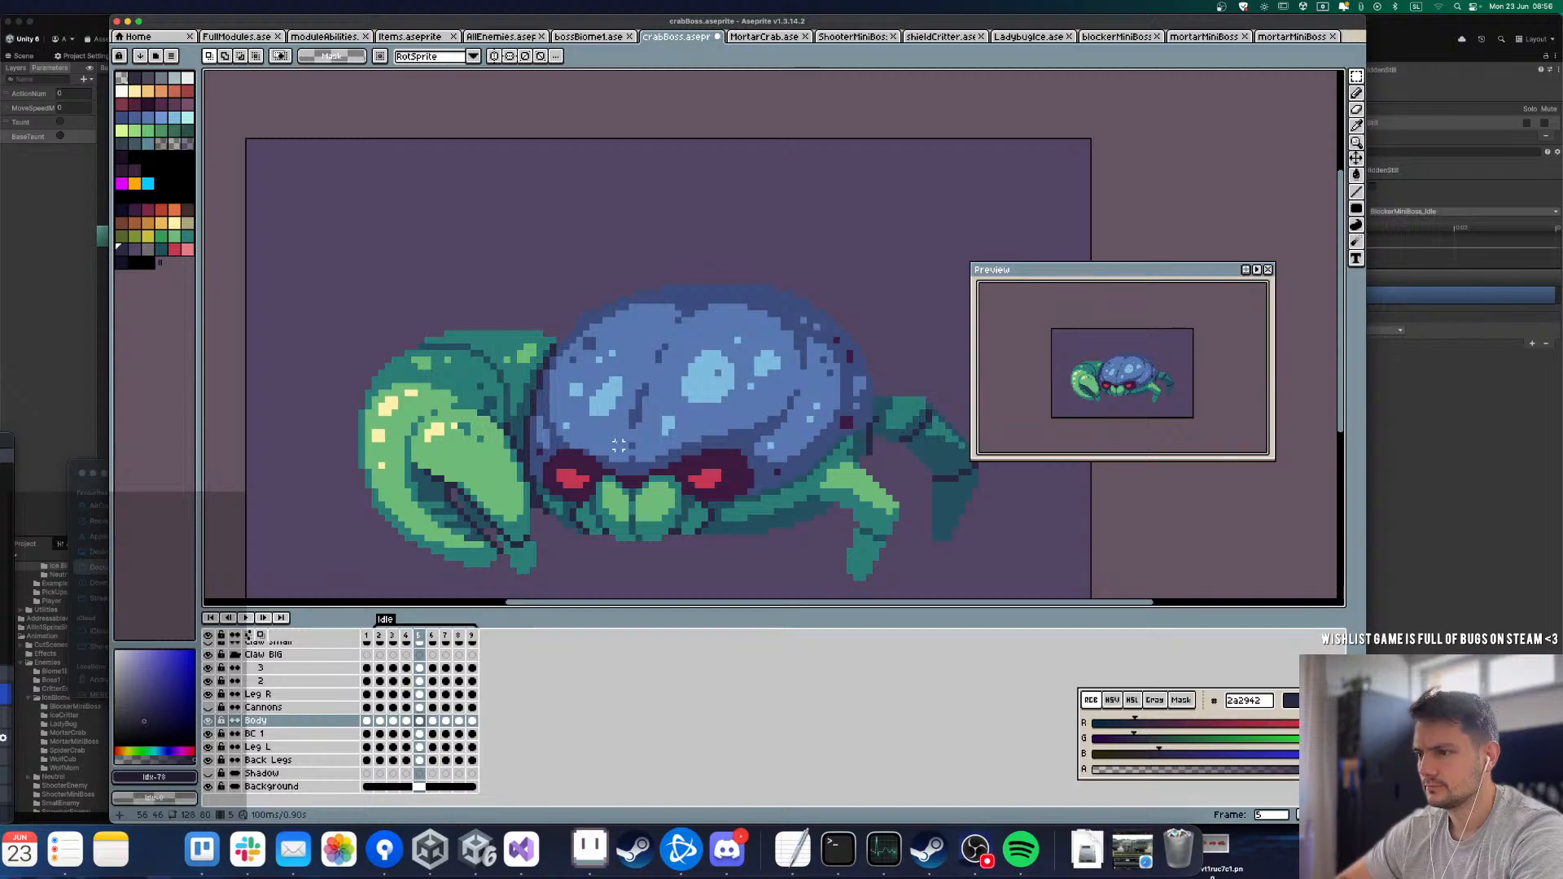
Step: Select the stepped strip of shell above and between the eyes in frame 6
scroll(610, 452, "up", 2)
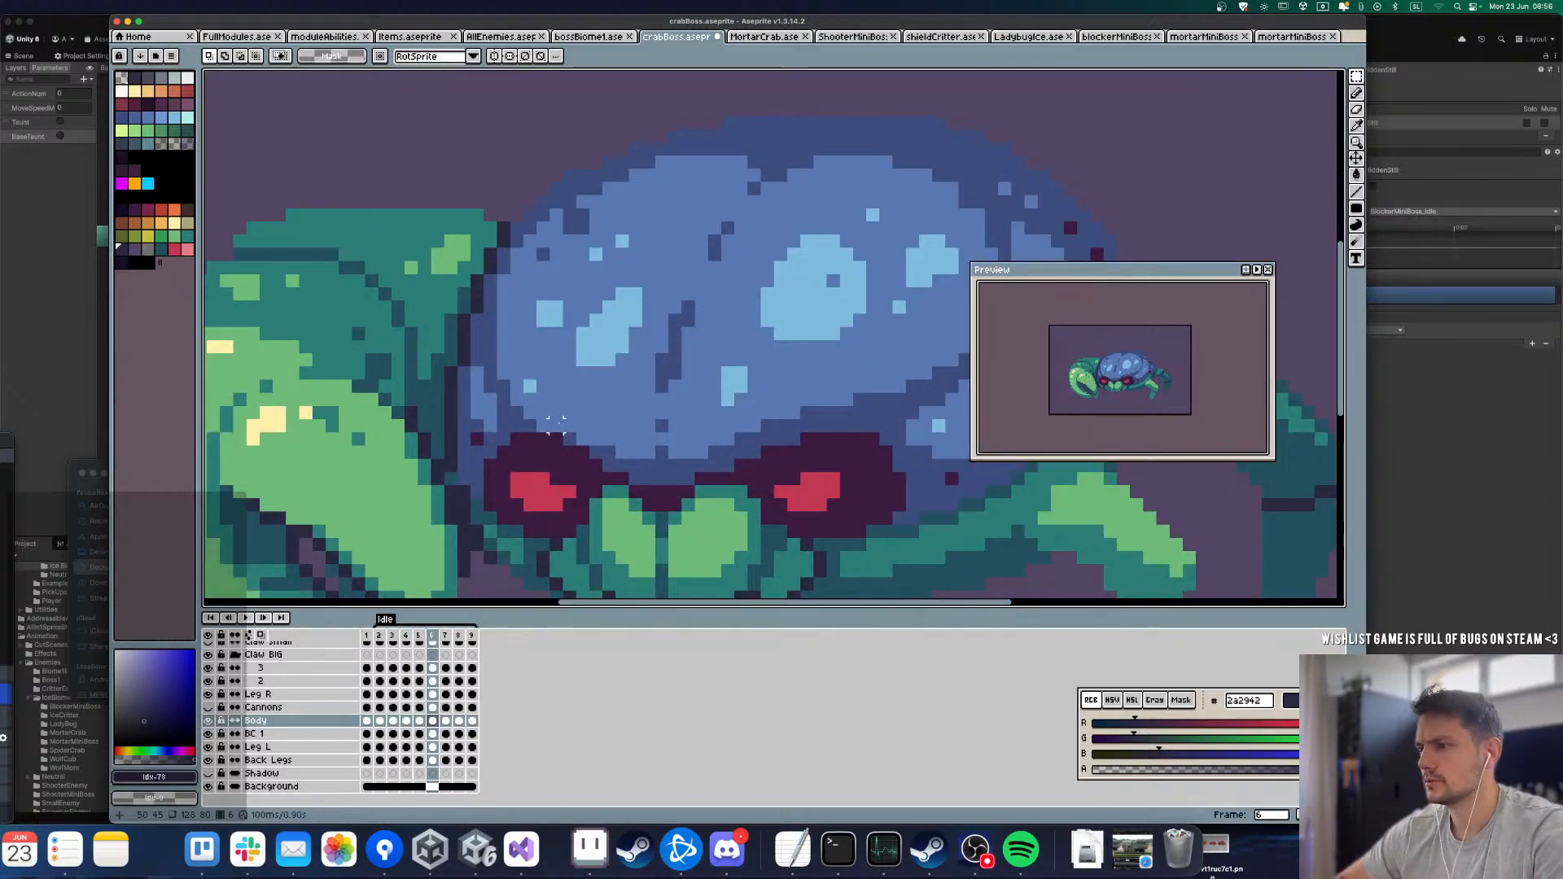
left_click_drag(555, 425, 814, 459)
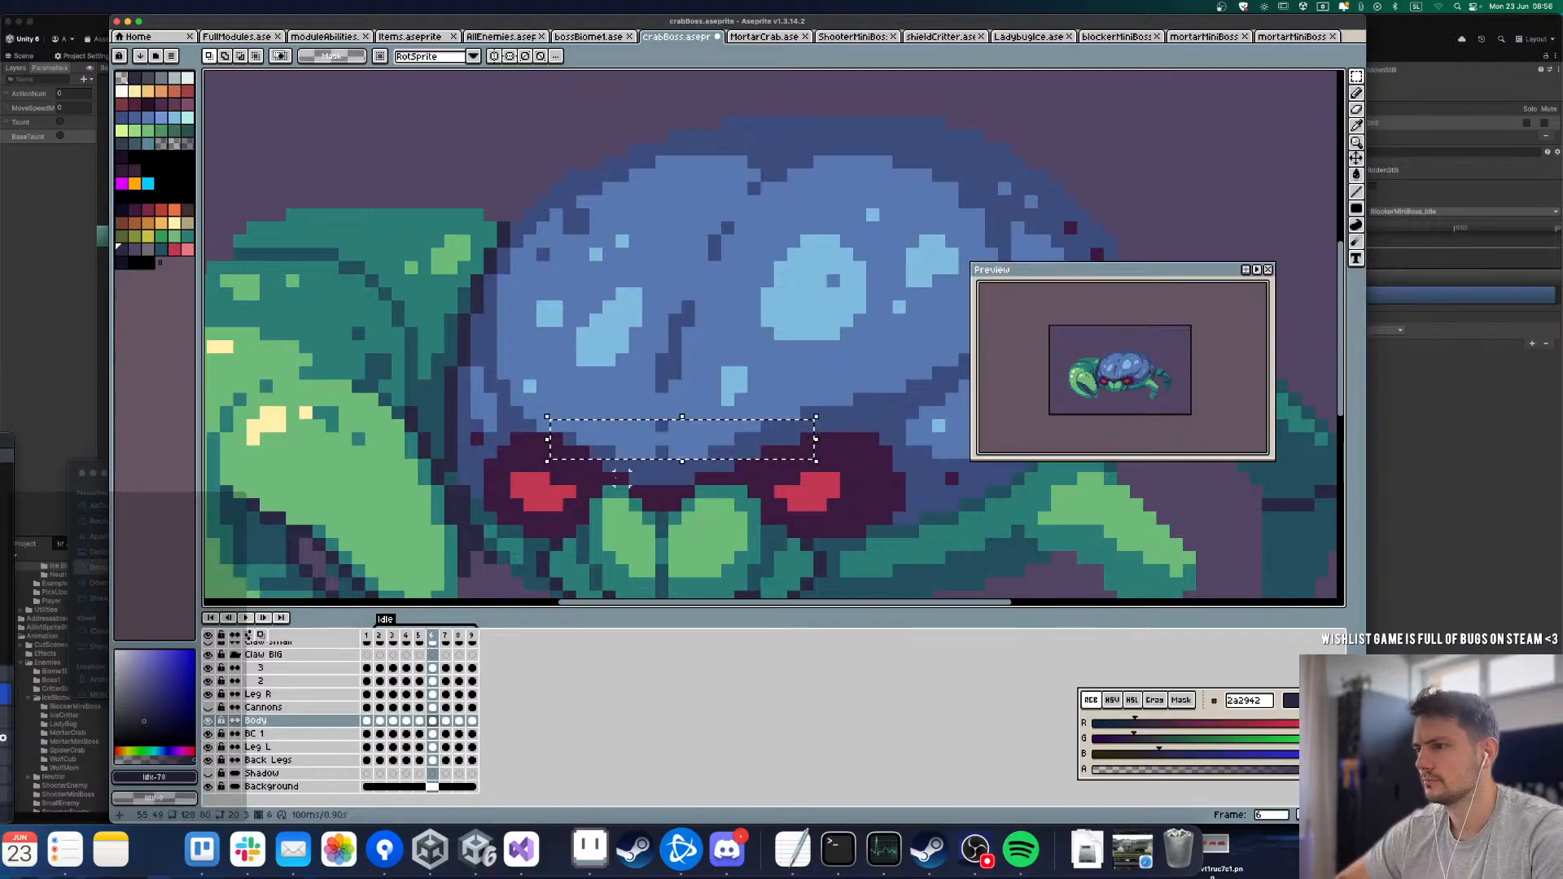
left_click_drag(609, 467, 727, 441)
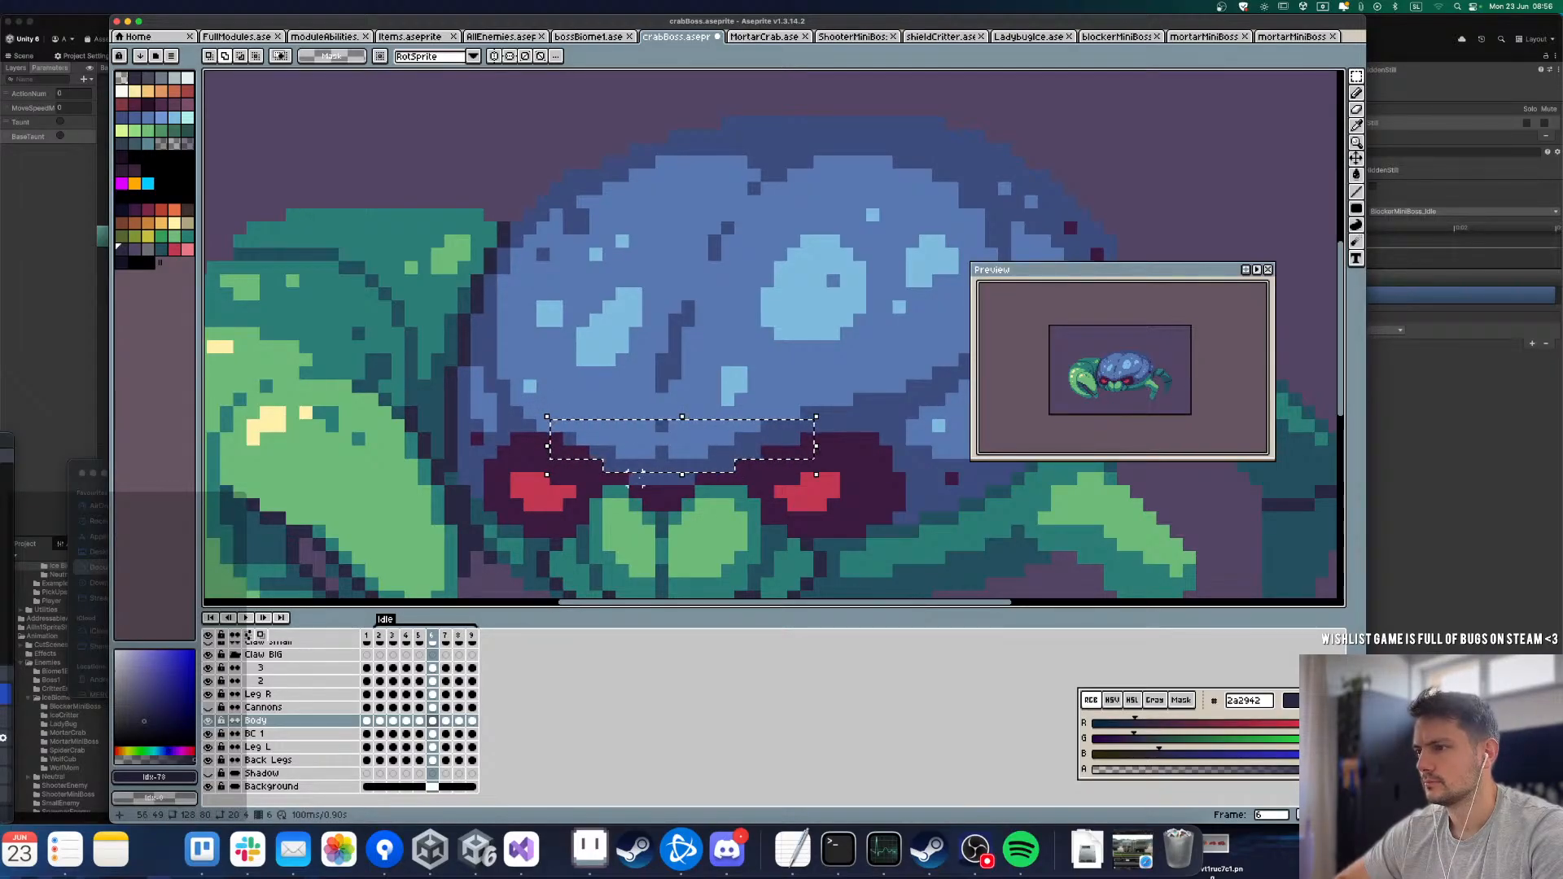
left_click_drag(636, 478, 688, 442)
key("super+c")
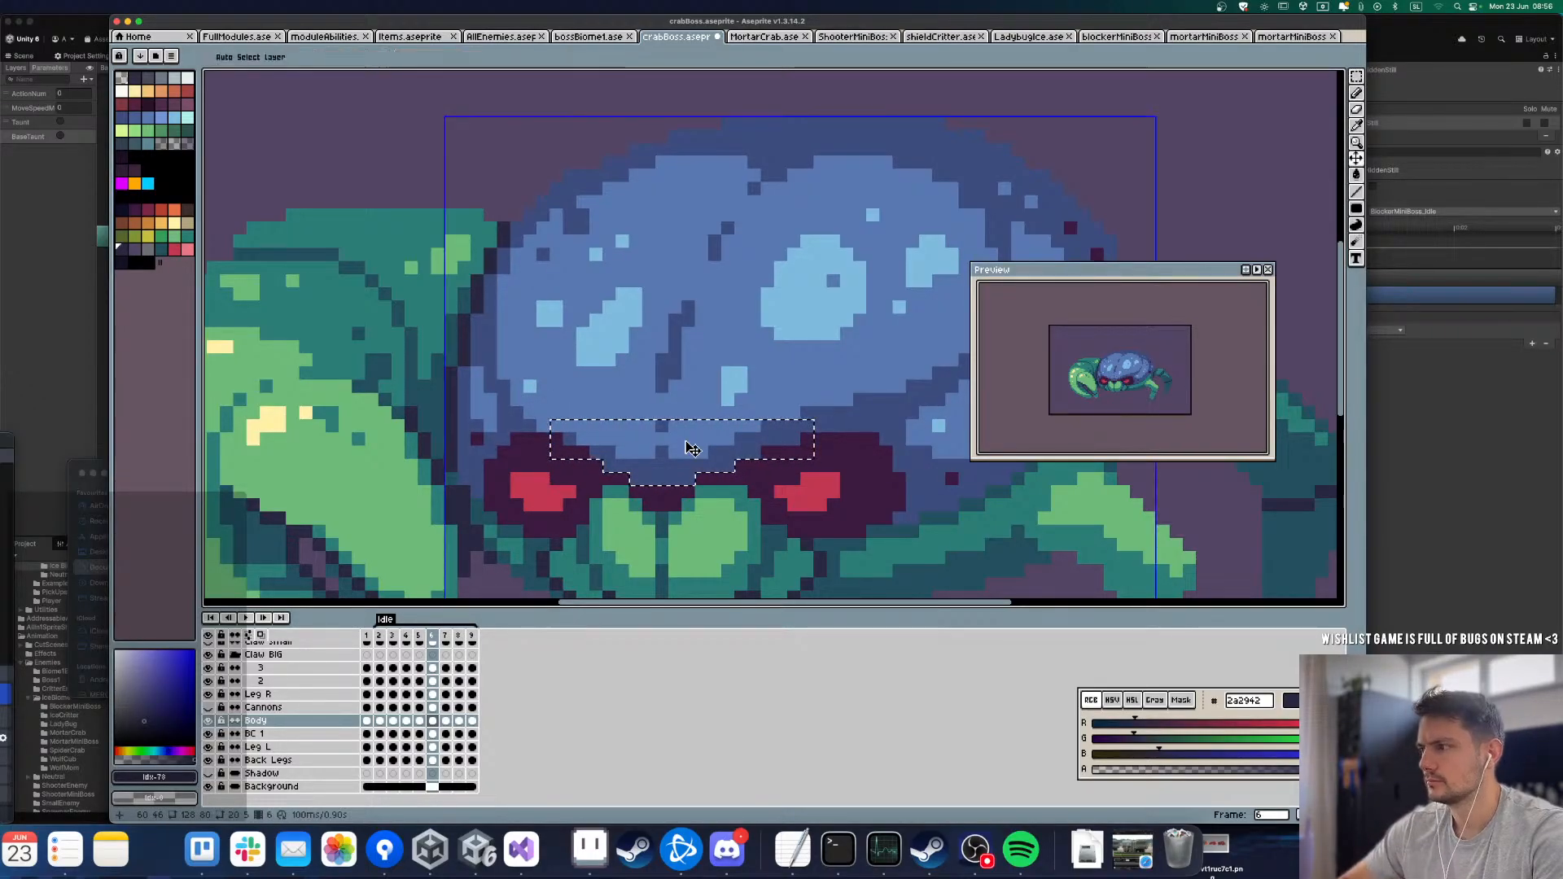
key("super+v")
key("Down")
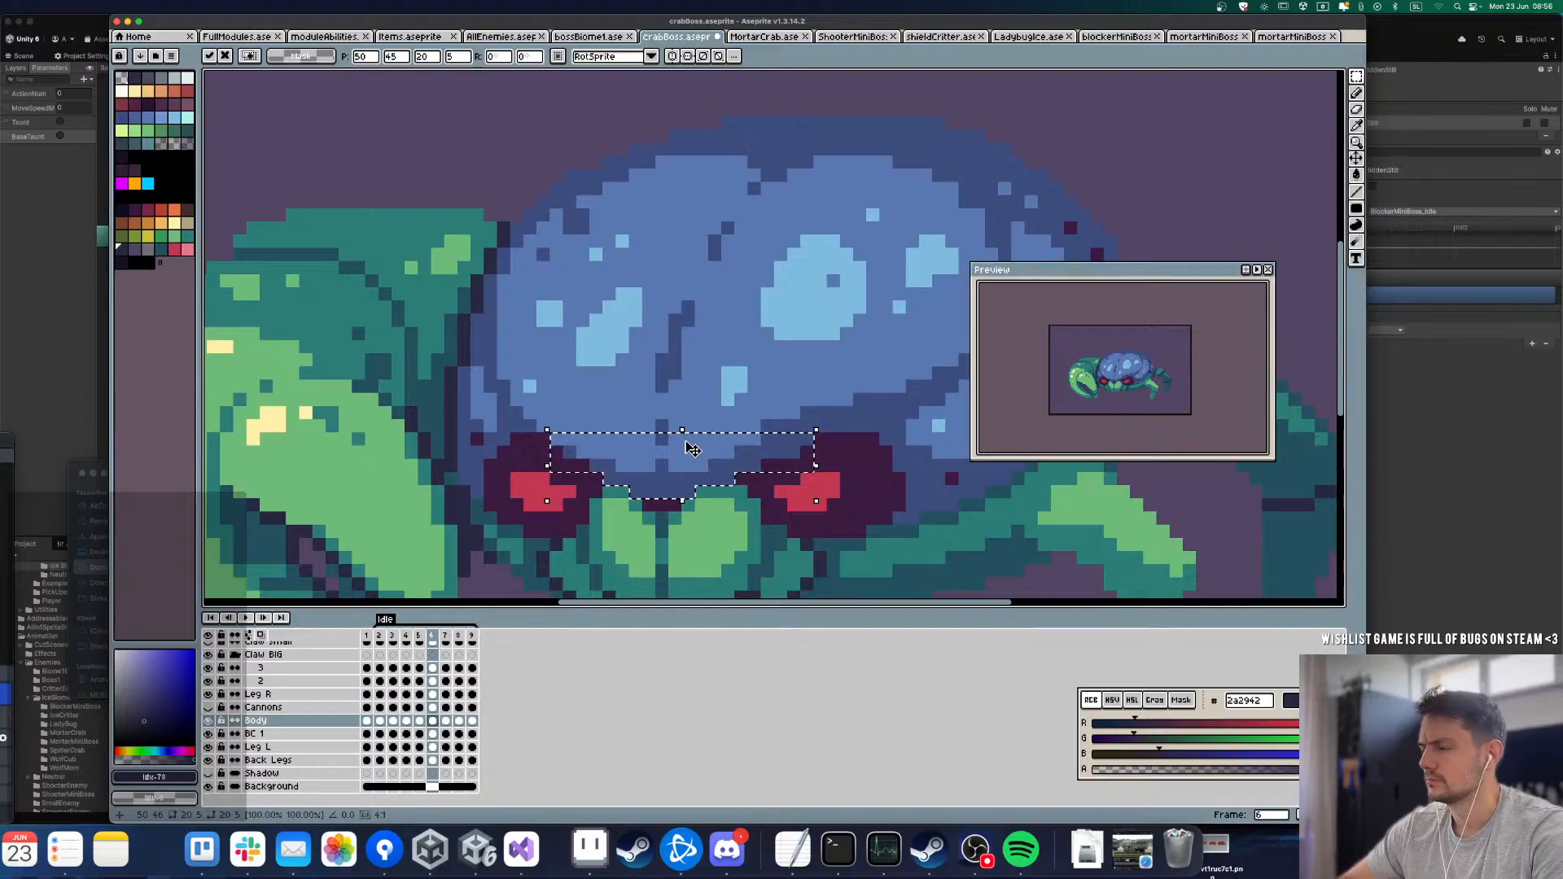
key("super+z")
Step: Extend the selection over the ridge above the far eye, then paste a copy one pixel lower in frame 6
left_click_drag(767, 400, 881, 392)
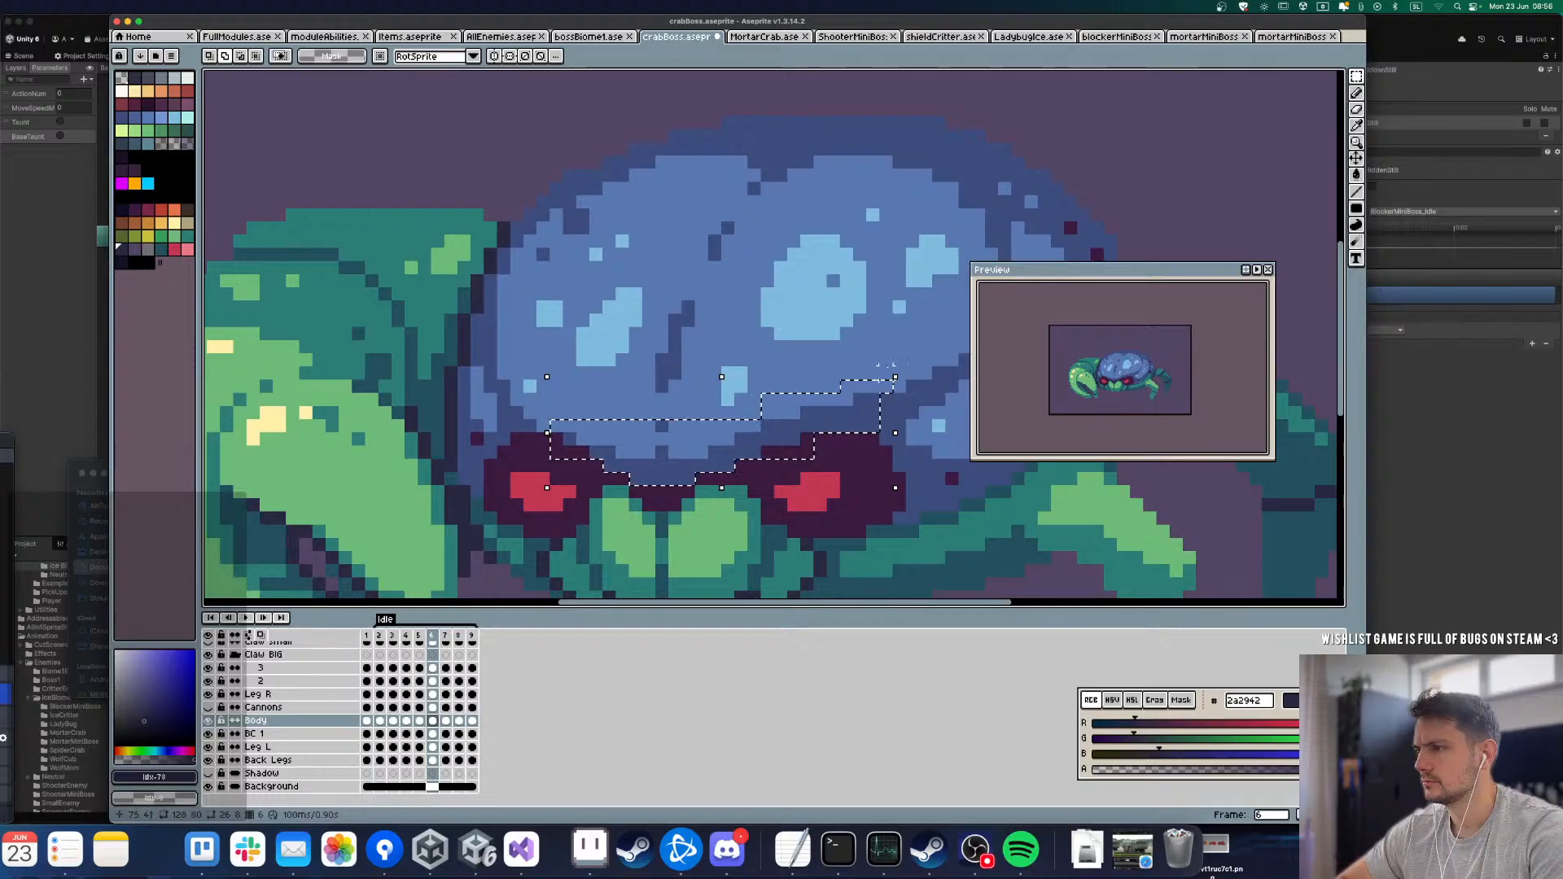
left_click(892, 386, "alt+shift")
key("super+c")
key("super+v")
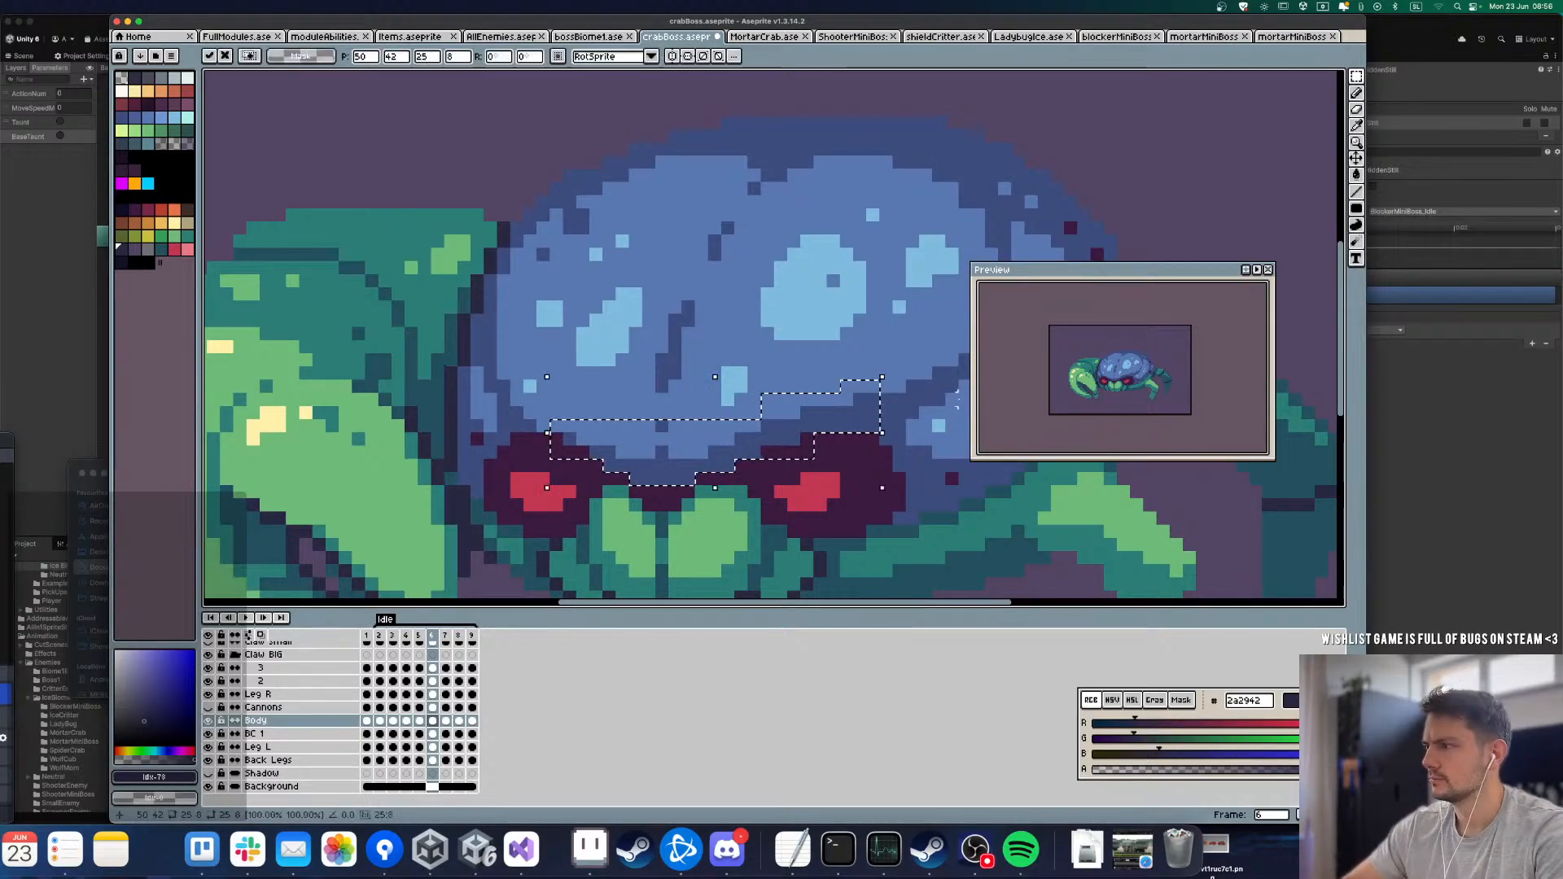
key("Down")
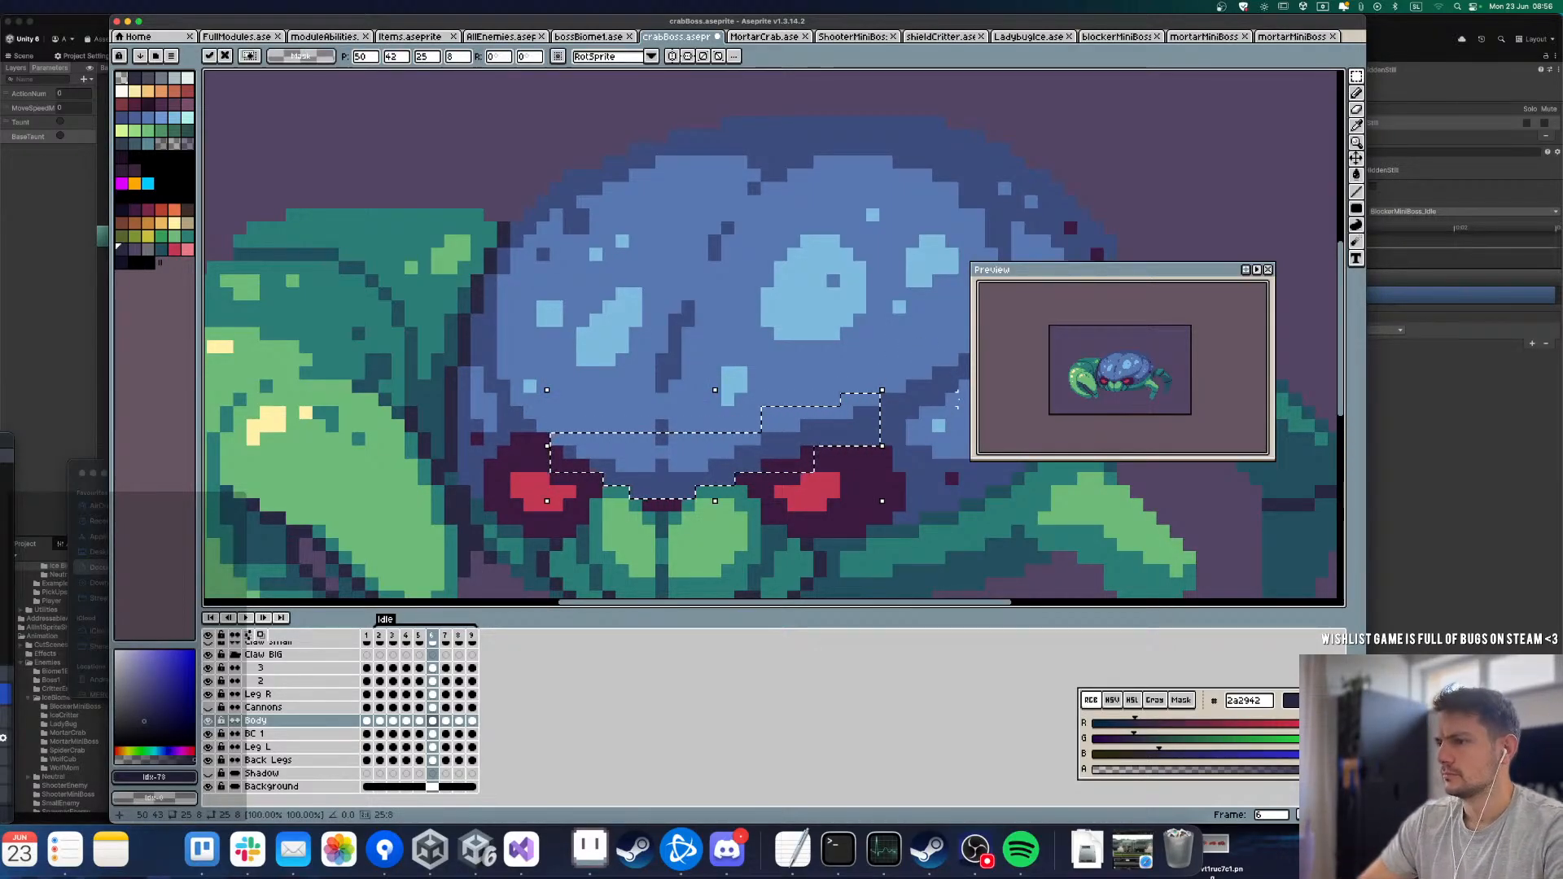
key("super+d")
Step: Paste the copied brow strip into frame 7 and raise it one pixel to fit above the eyes
key("Right")
key("super+v")
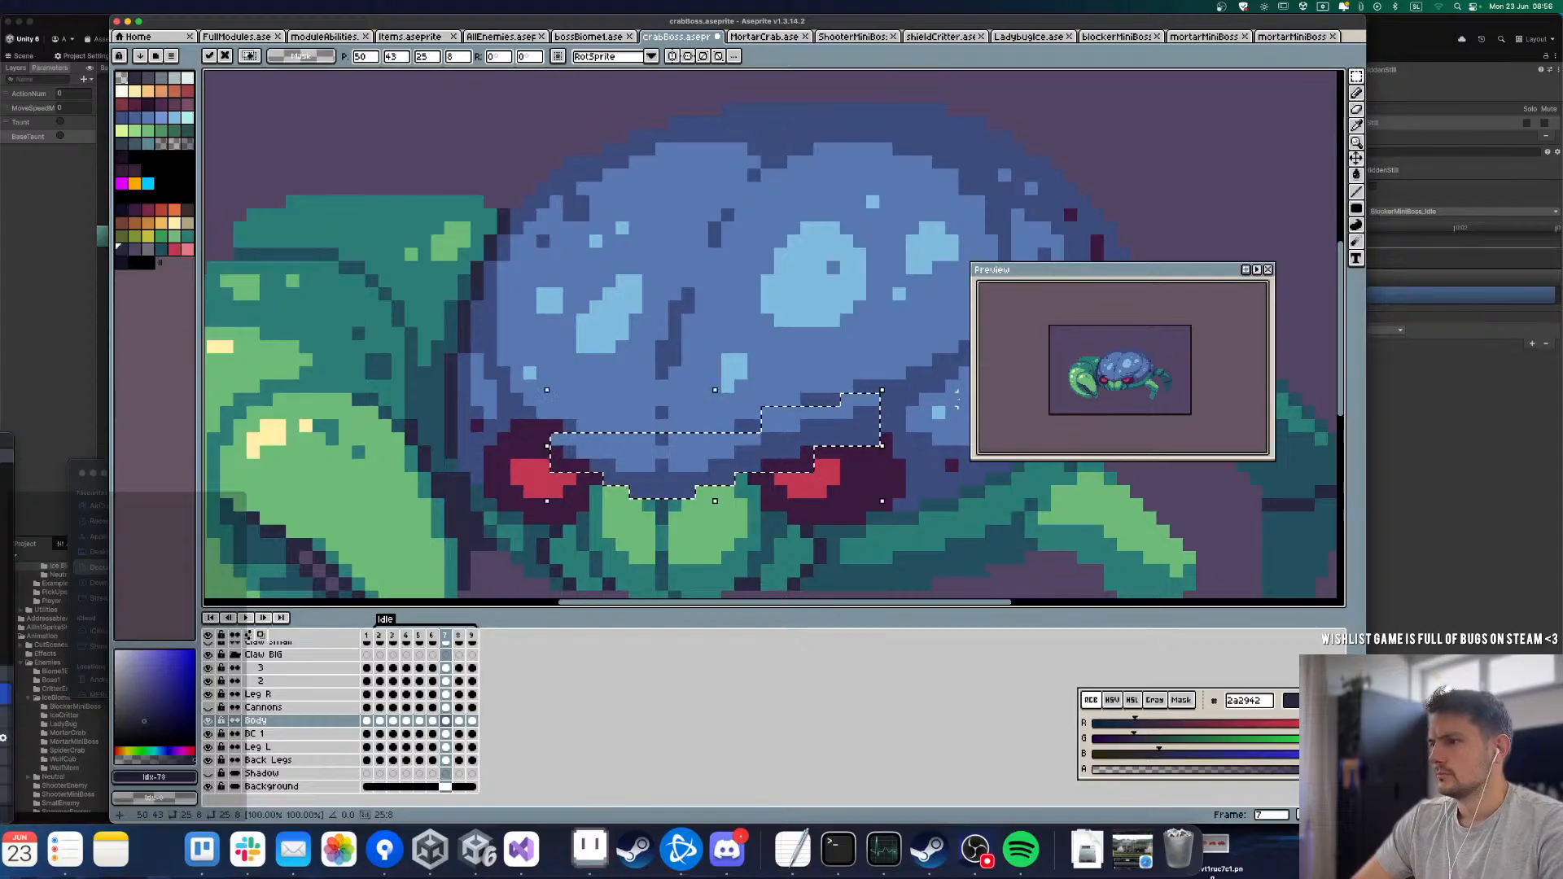
key("Up")
key("super+d")
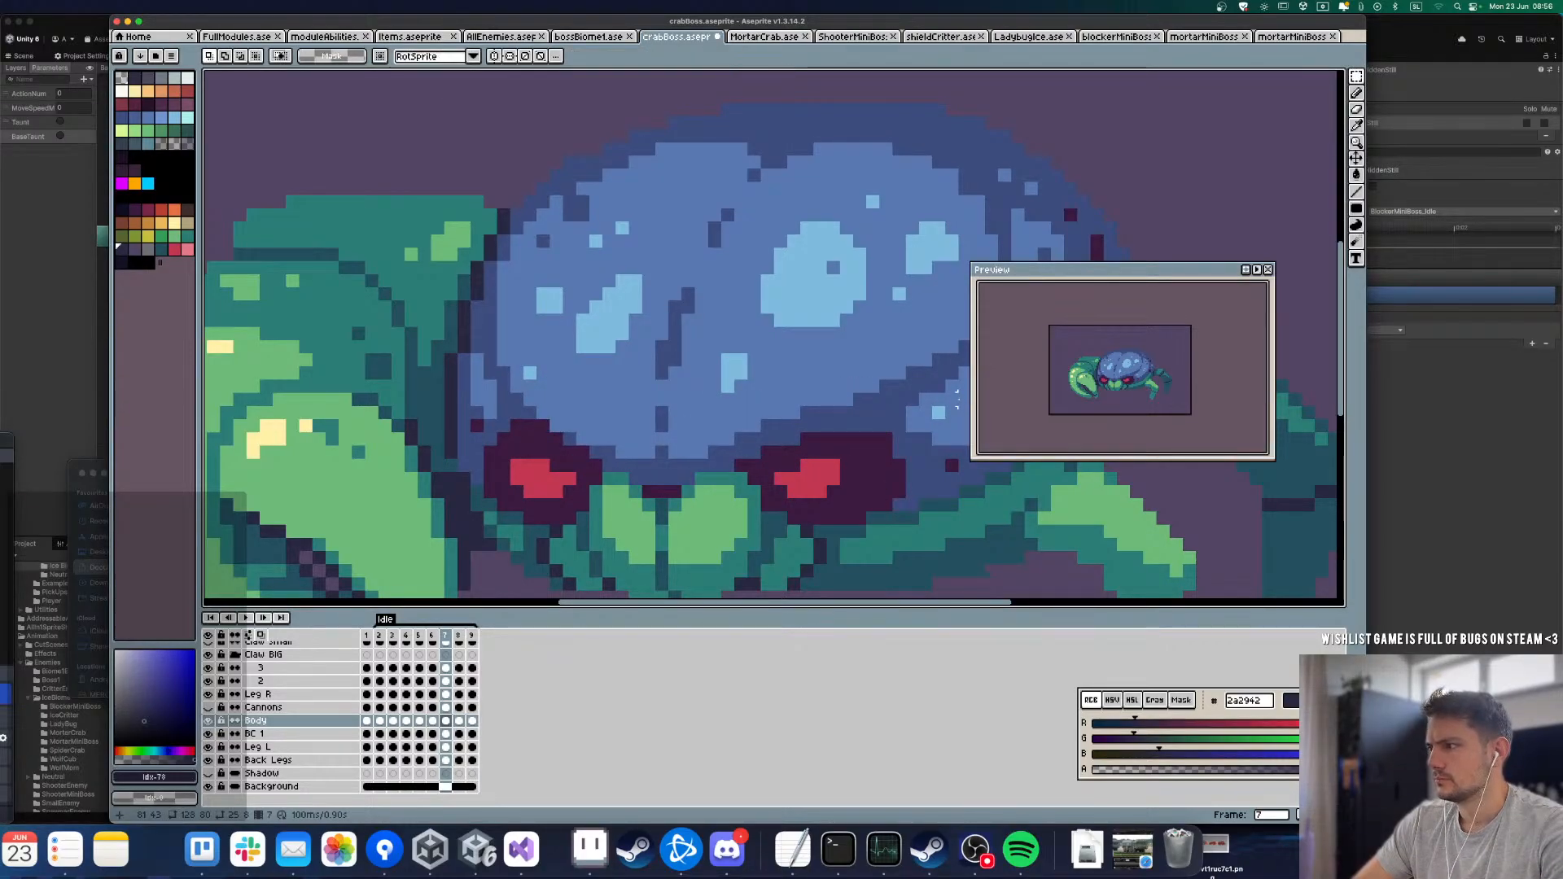
Step: Paste the brow strip into frame 8, align it above the eyes, and go on to frame 9
key("Right")
key("super+v")
key("Down")
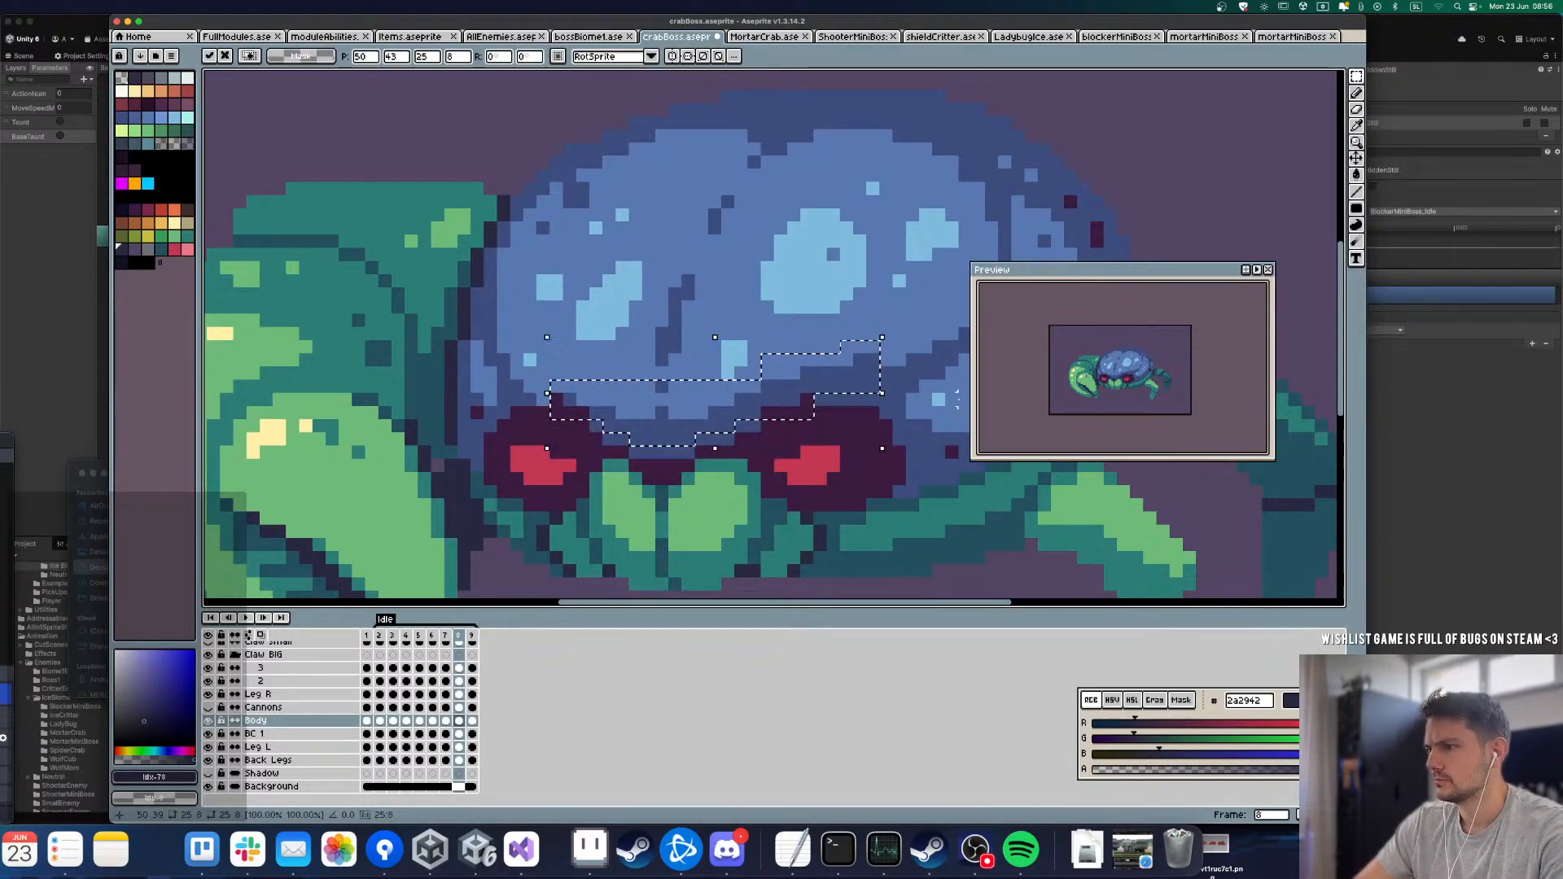
key("super+d")
key("Right")
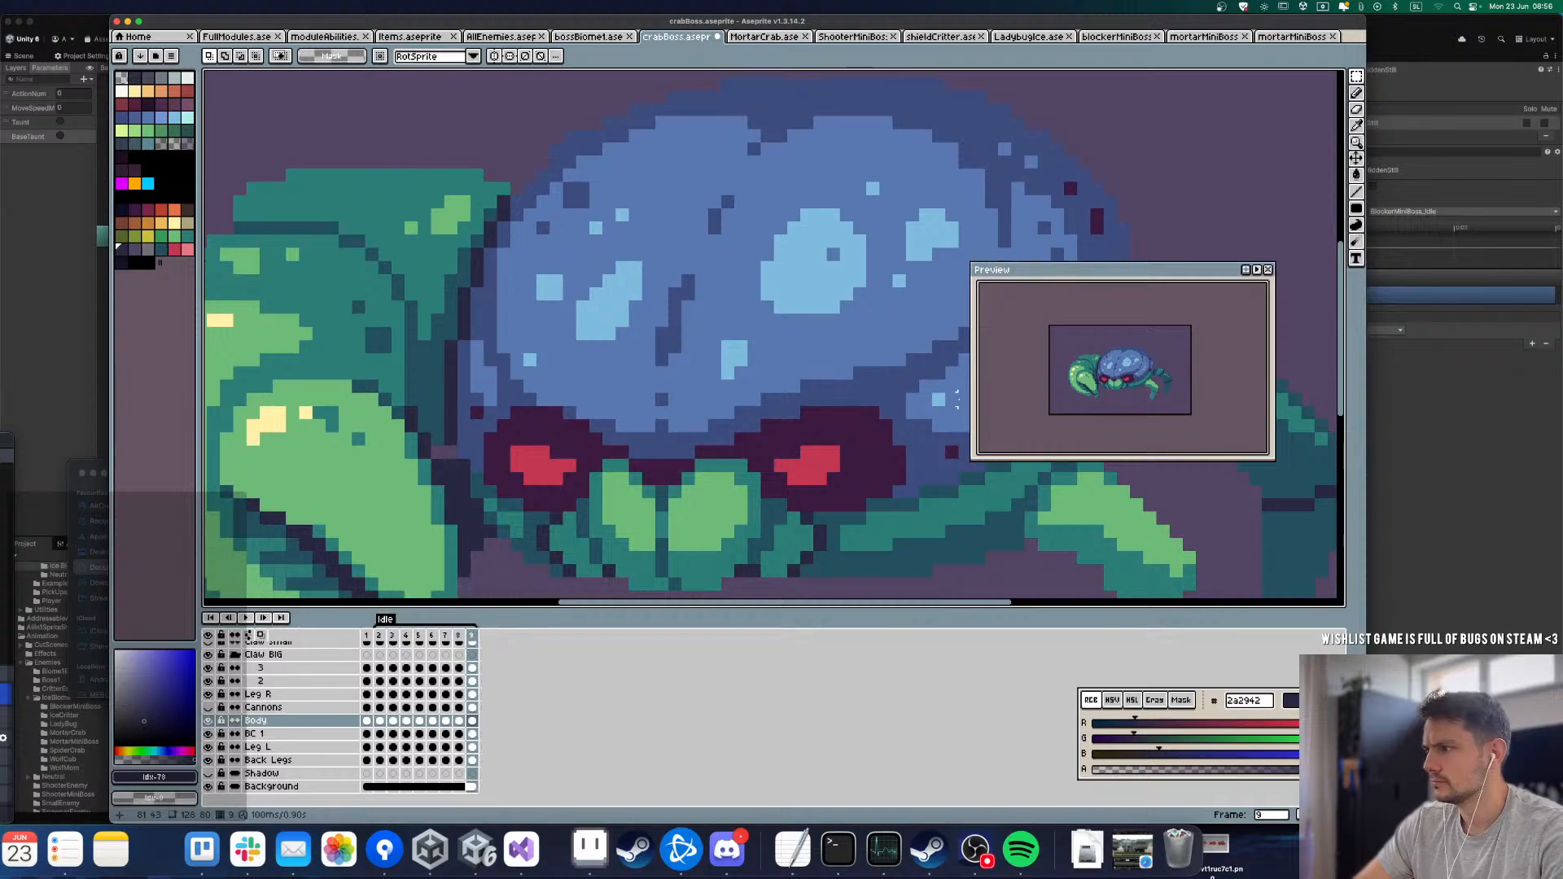
Step: Paste the copied brow strip into frame 9 and lower it one pixel above the eyes
key("super+v")
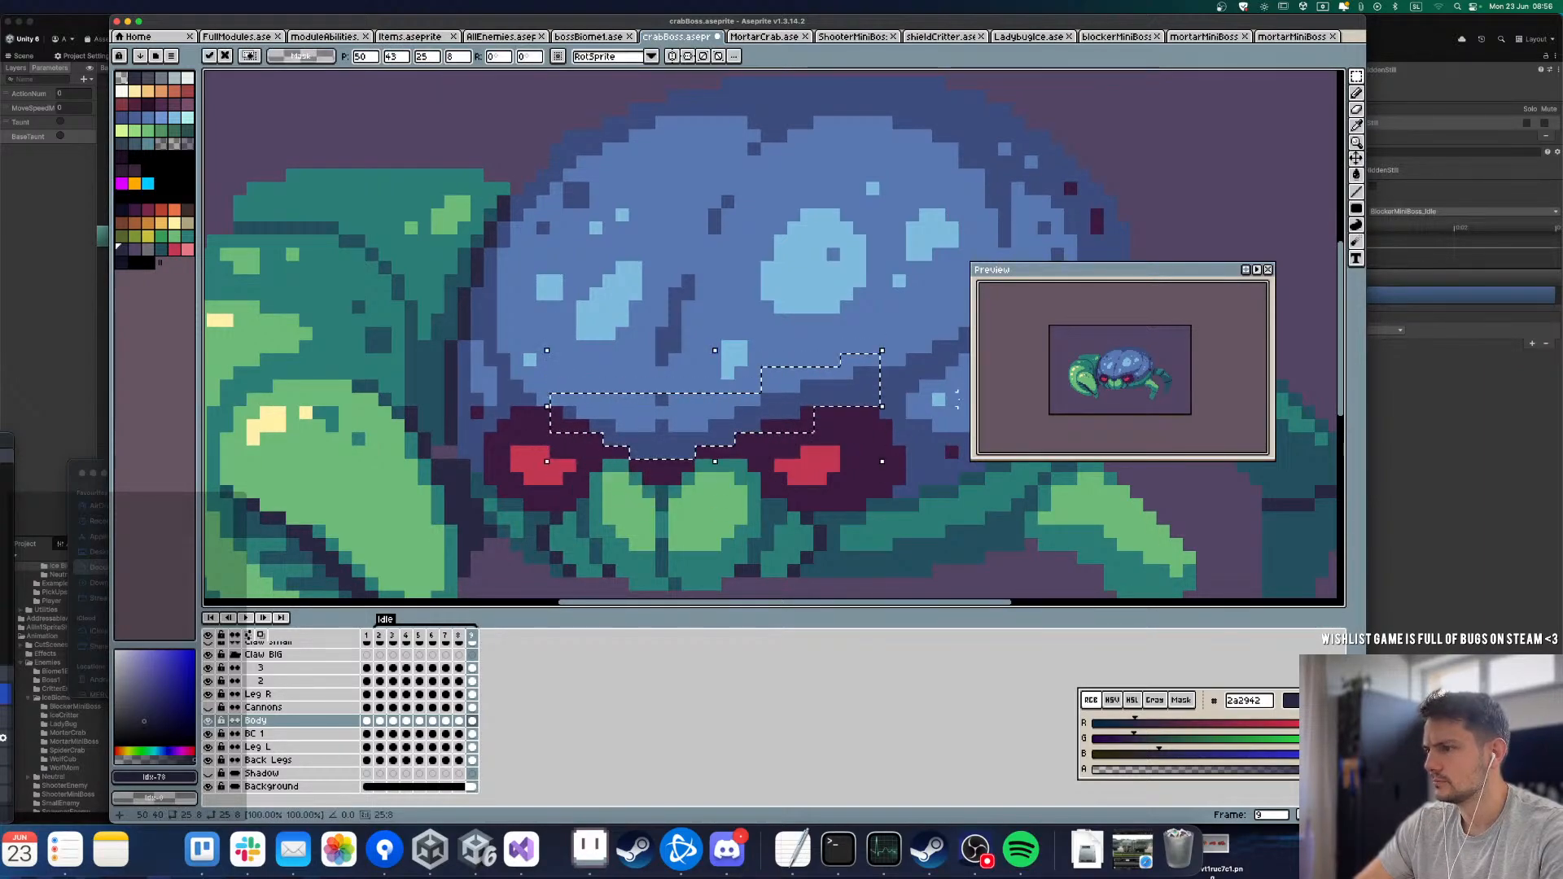
key("Down")
key("Return")
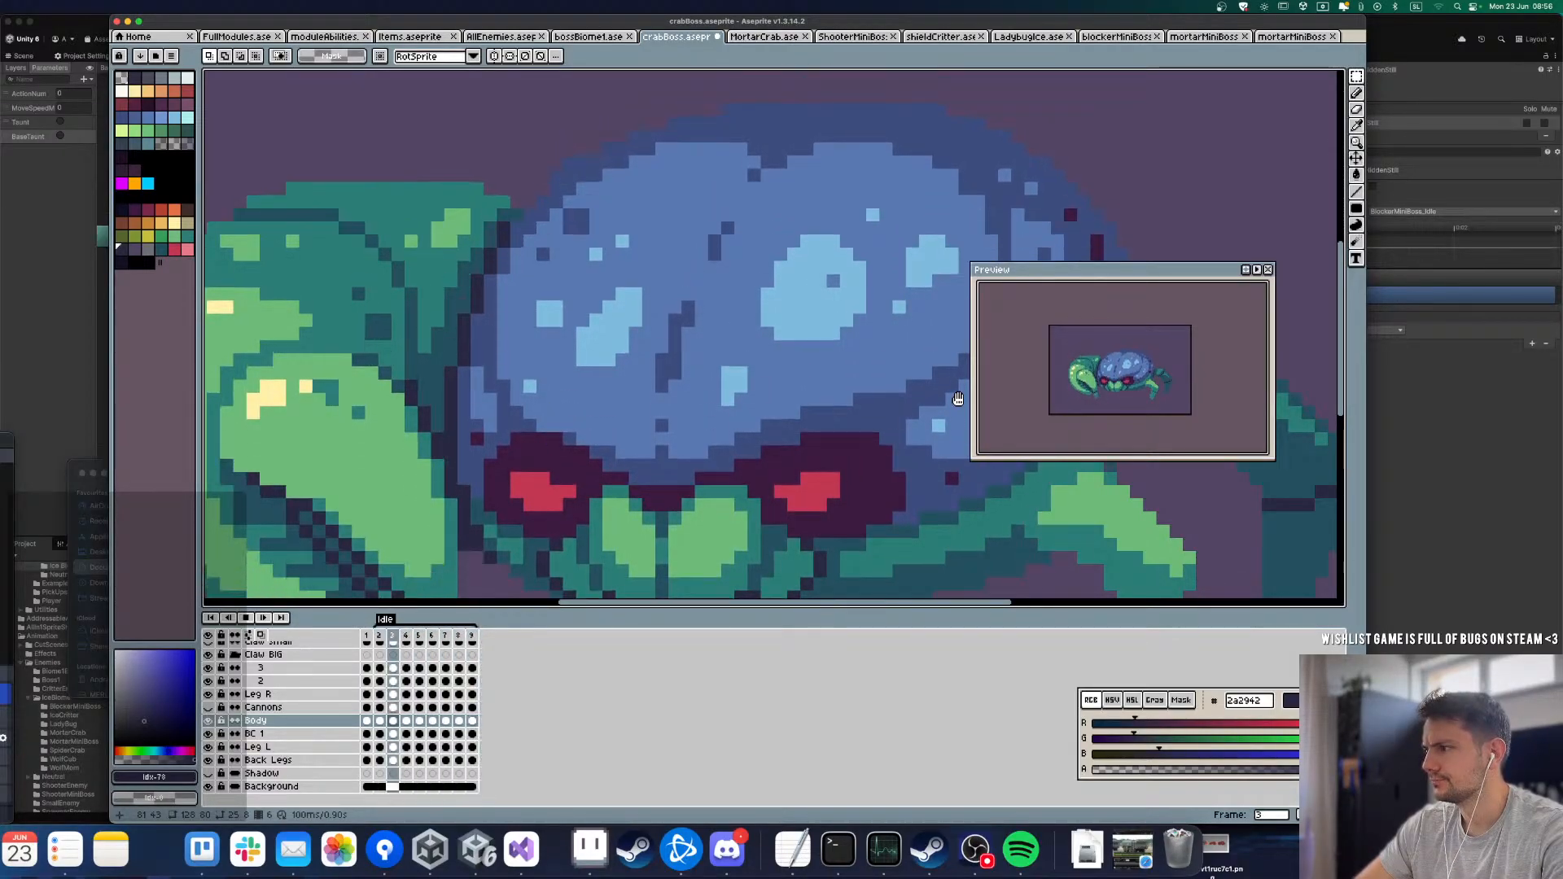
Step: Play the Idle loop and step through its frames to check how the brow strip moves above the eyes
key("Return")
key("Right")
key("Right")
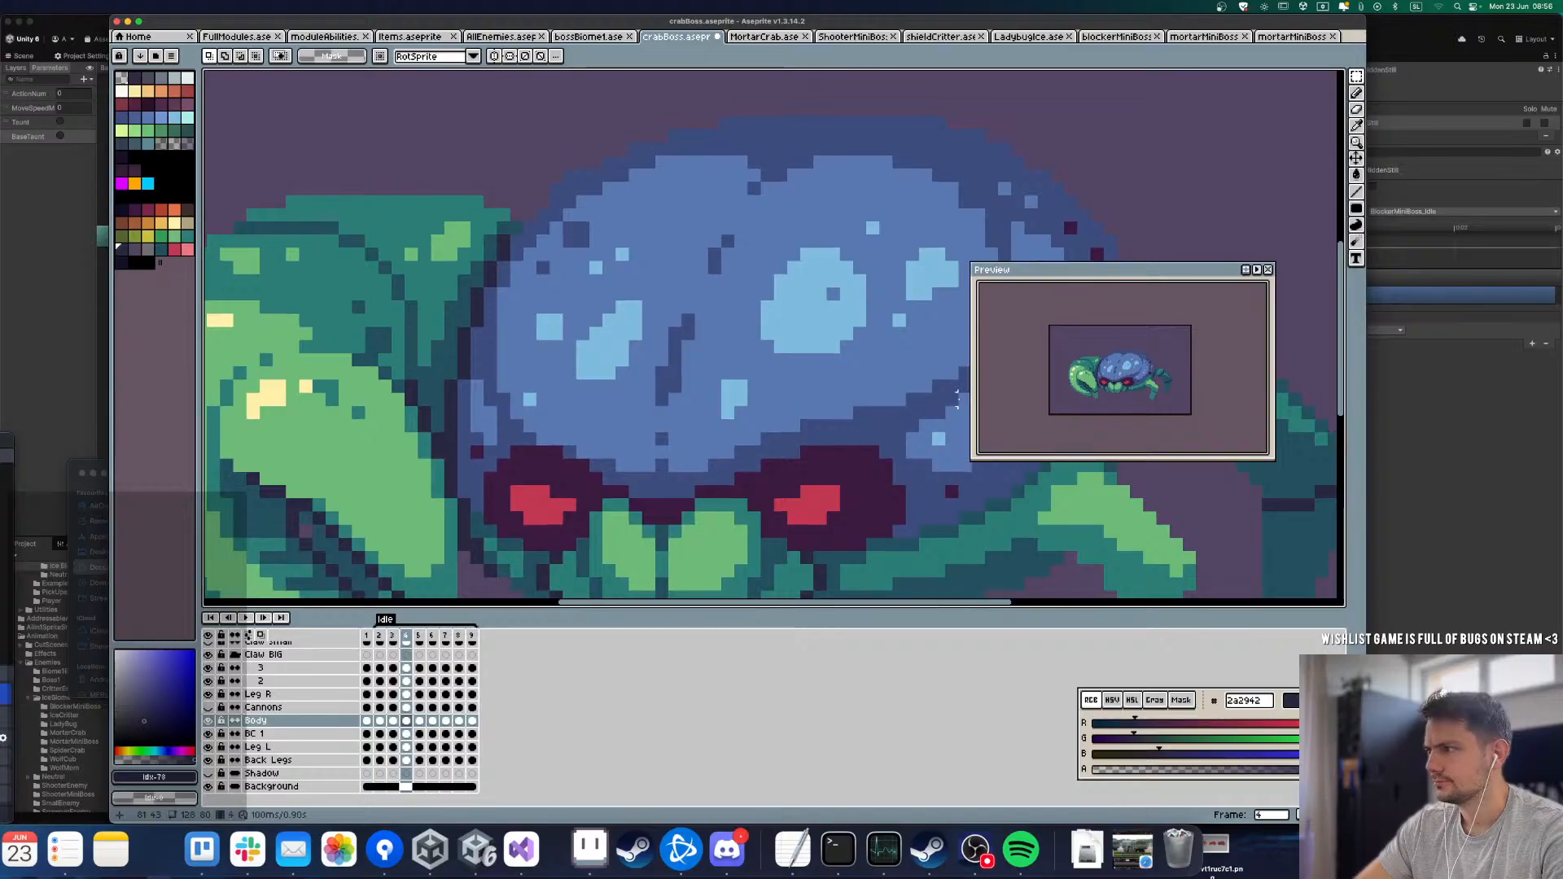
key("Right")
key("Right")
key("Right")
key("Right")
key("Right")
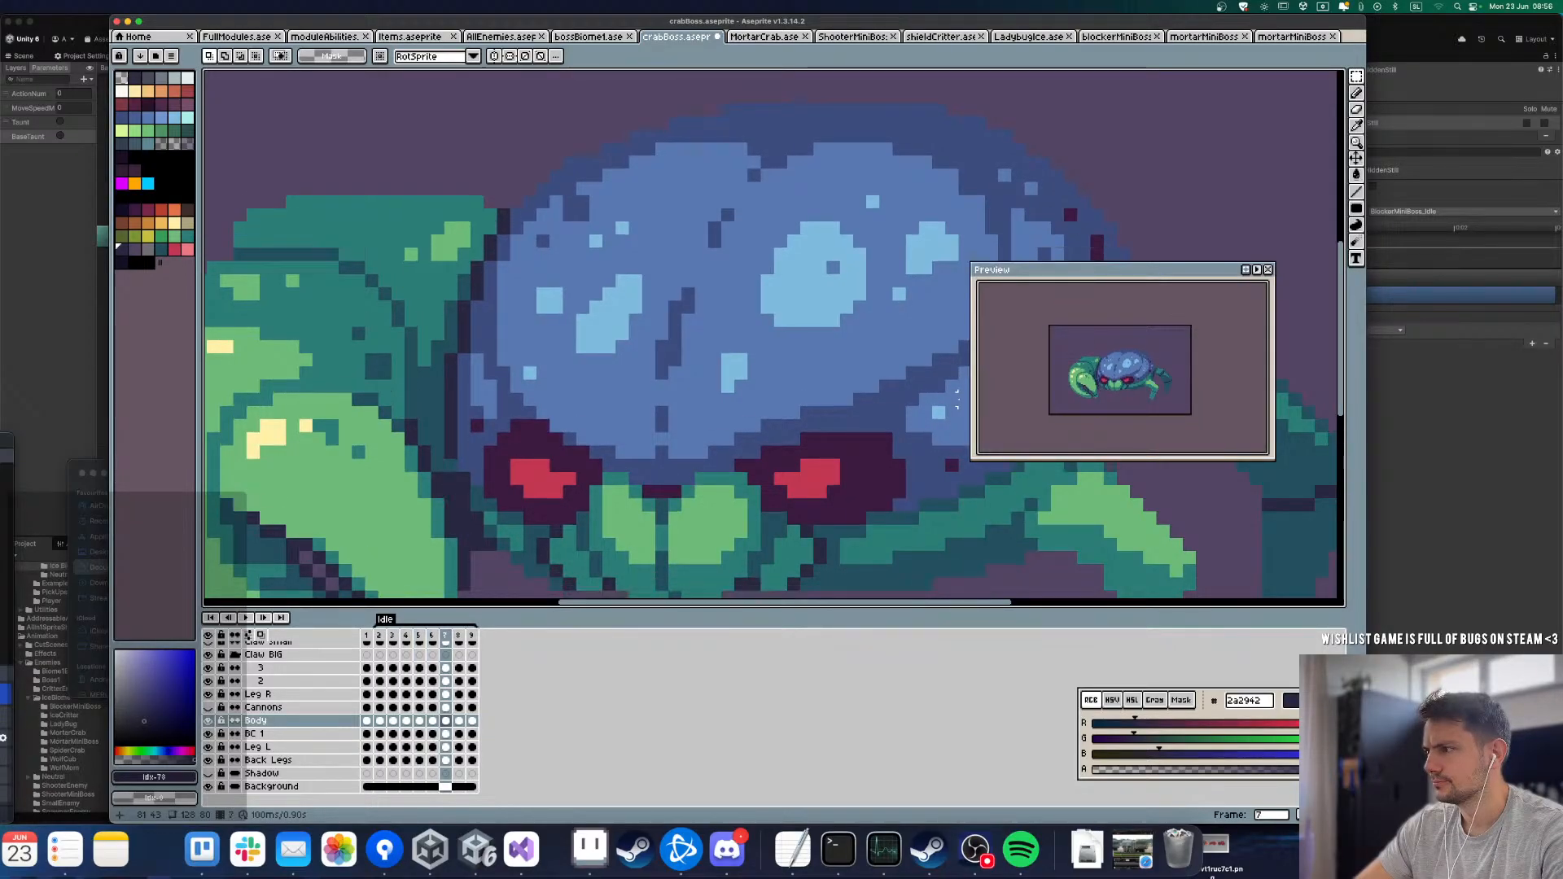
key("Right")
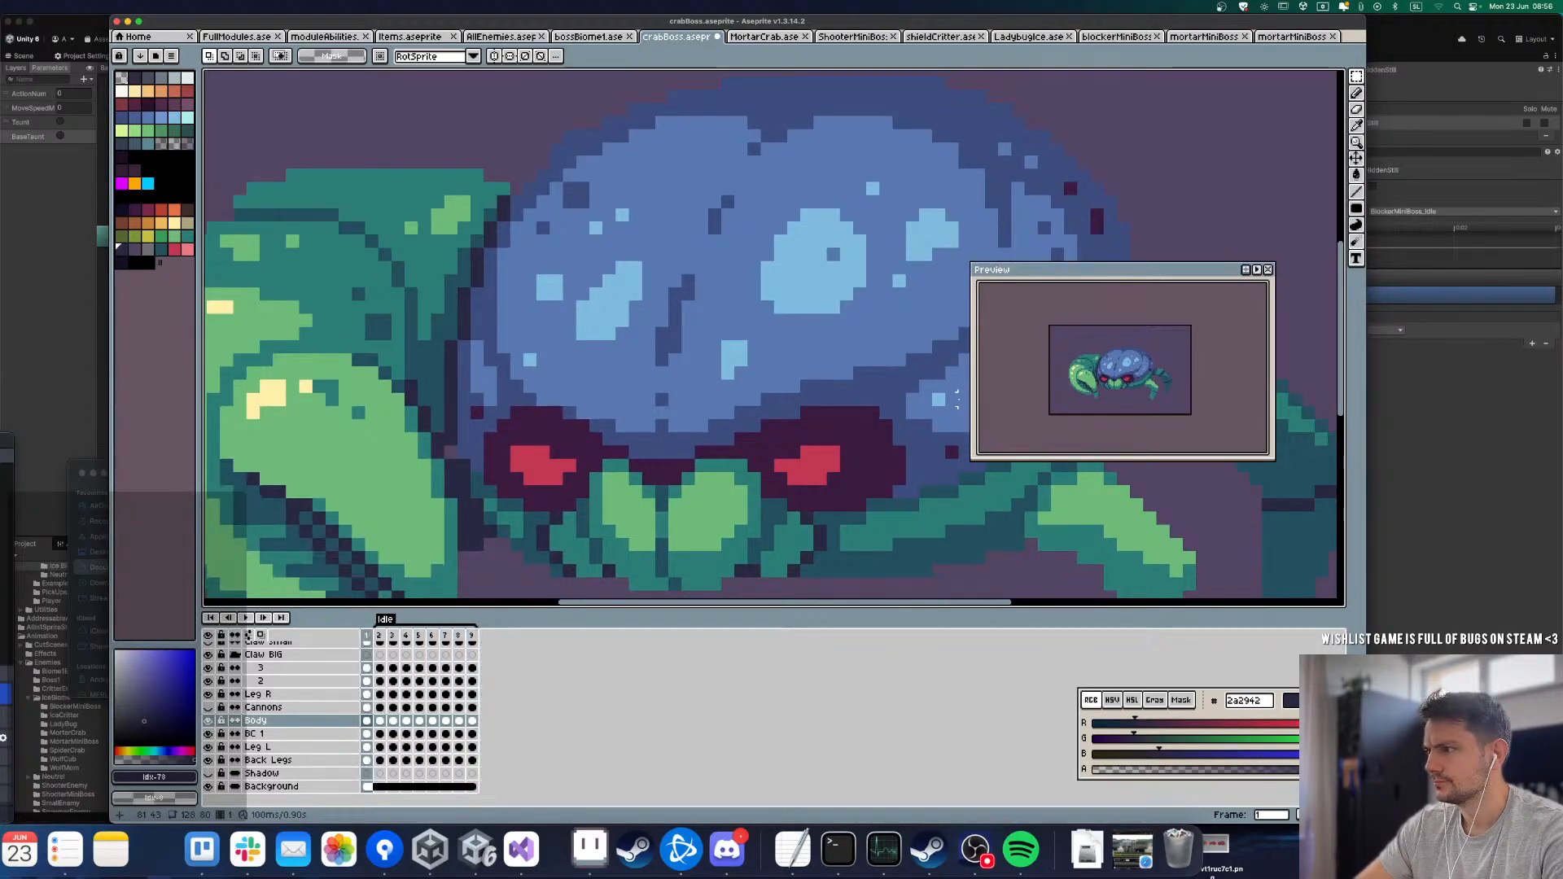
Step: Undo the most recent brow strip edits in the last frames of the Idle loop
key("super+z")
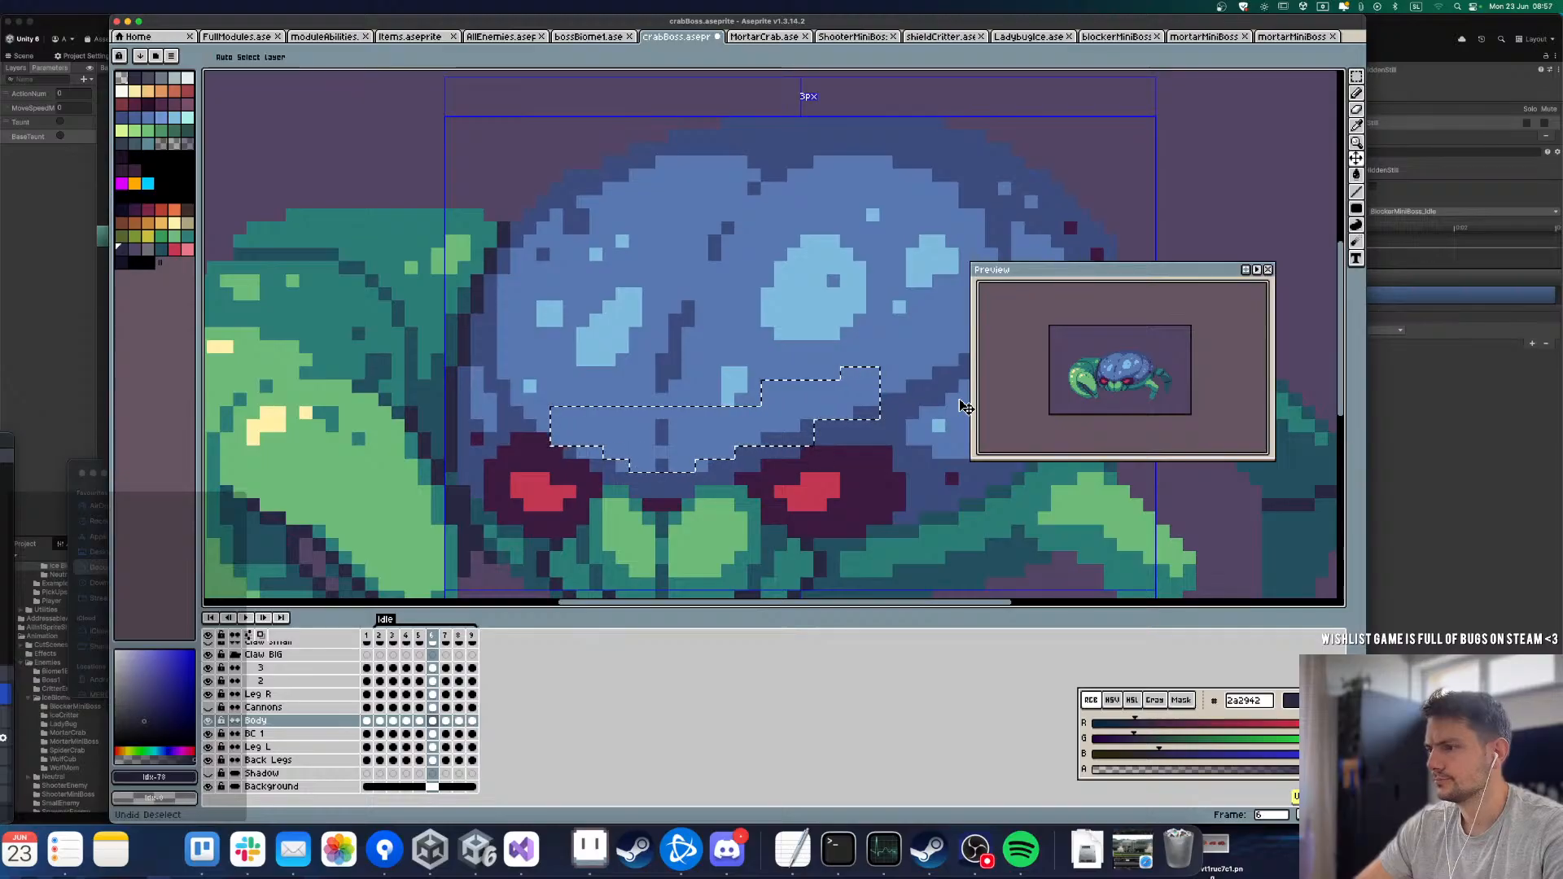
key("super+z")
key("super+z")
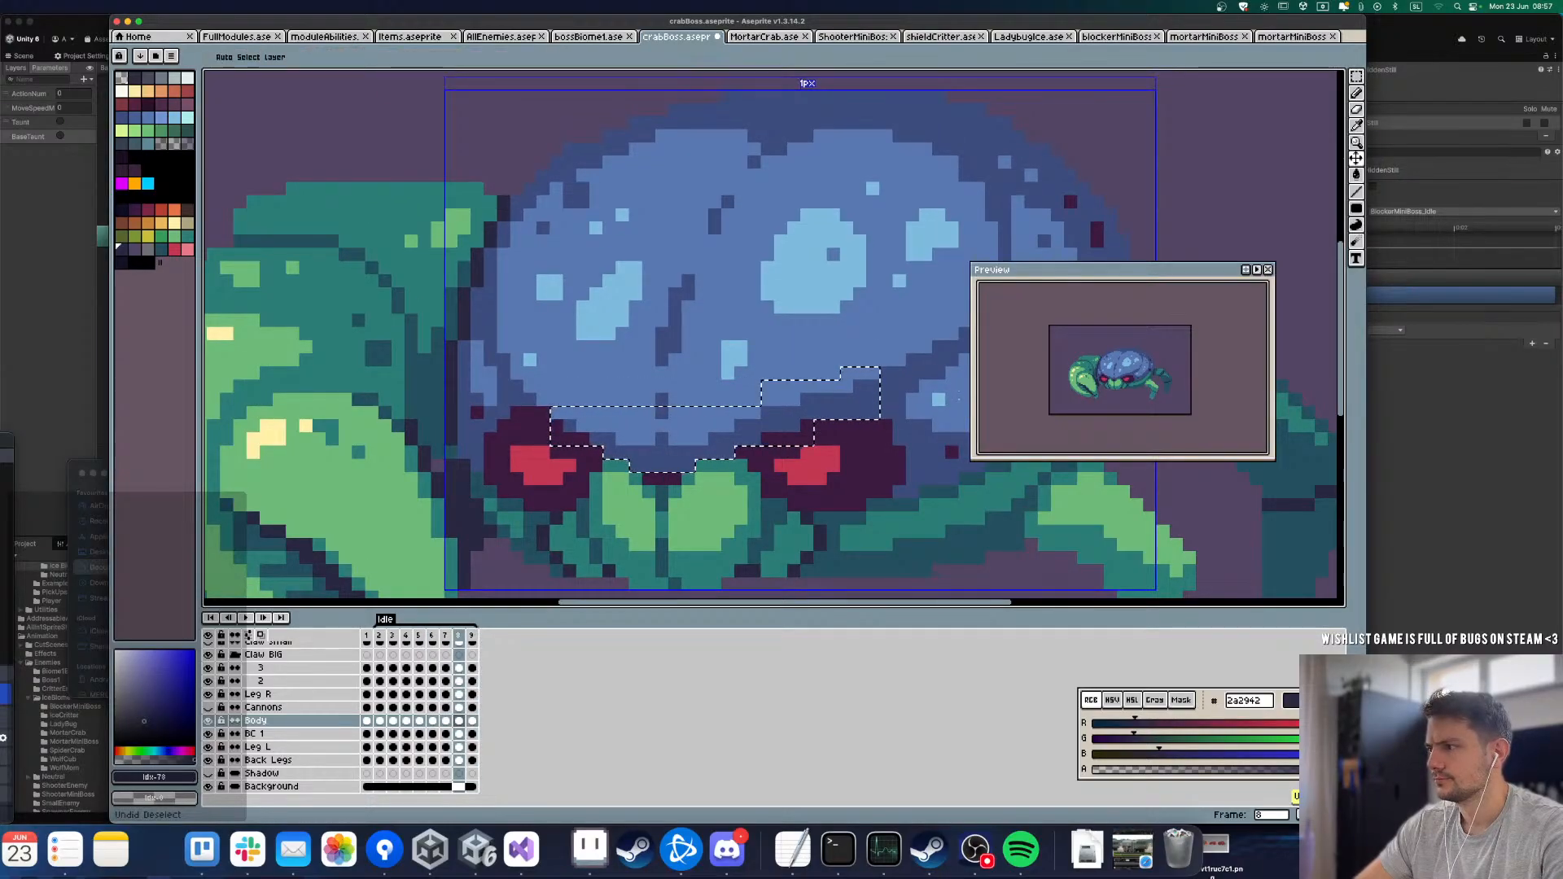
key("super+z")
Step: Compare the brow in frames 6 to 8, then replay the Idle loop to recheck its motion
key("Left")
key("Left")
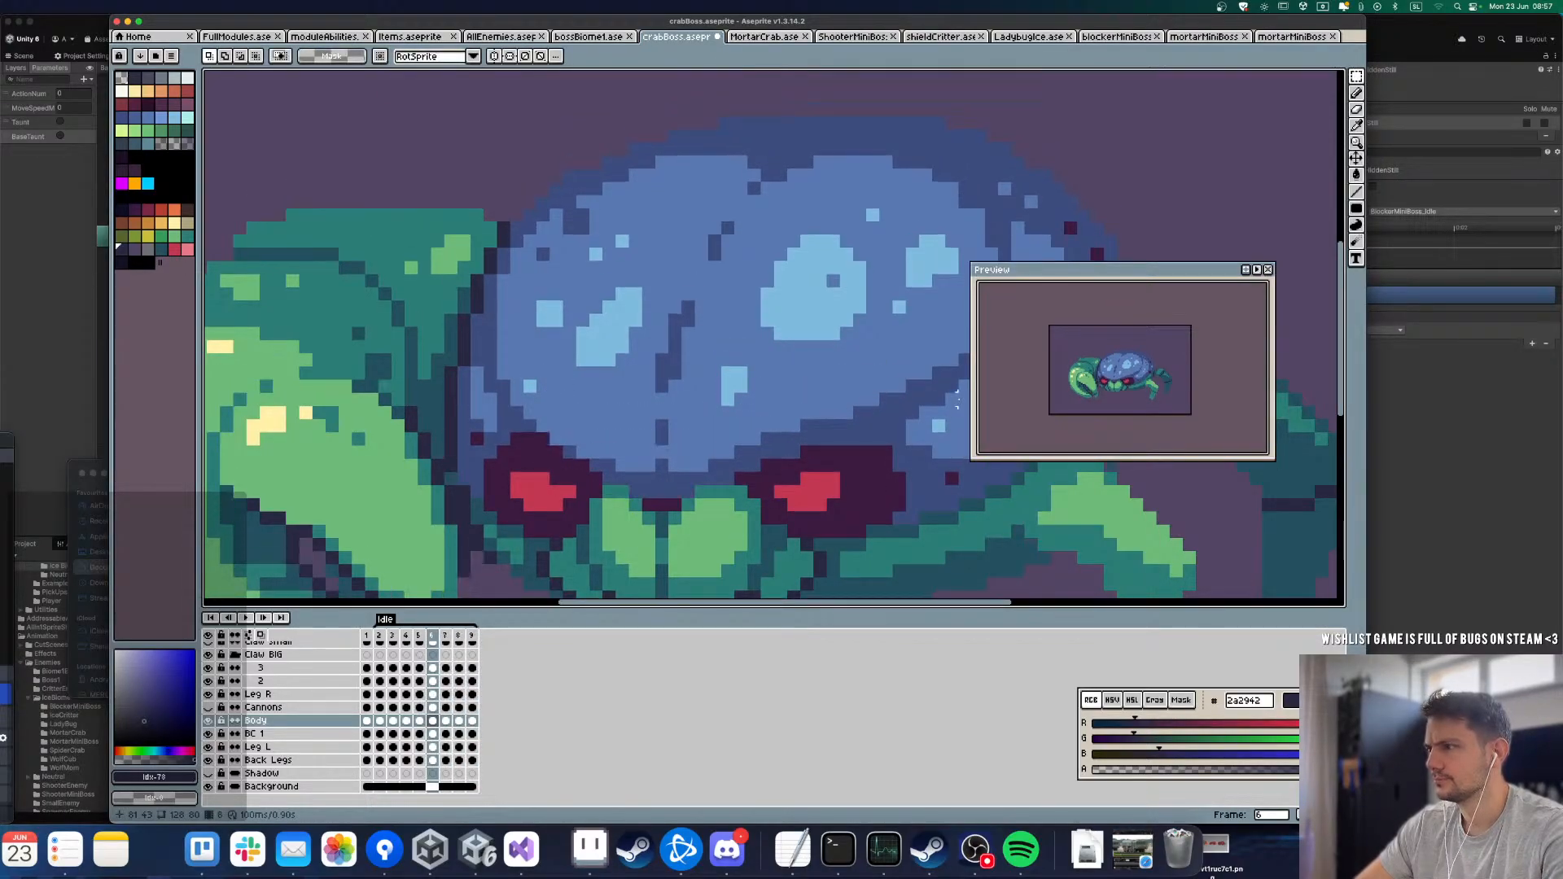
key("Right")
key("Right")
key("Return")
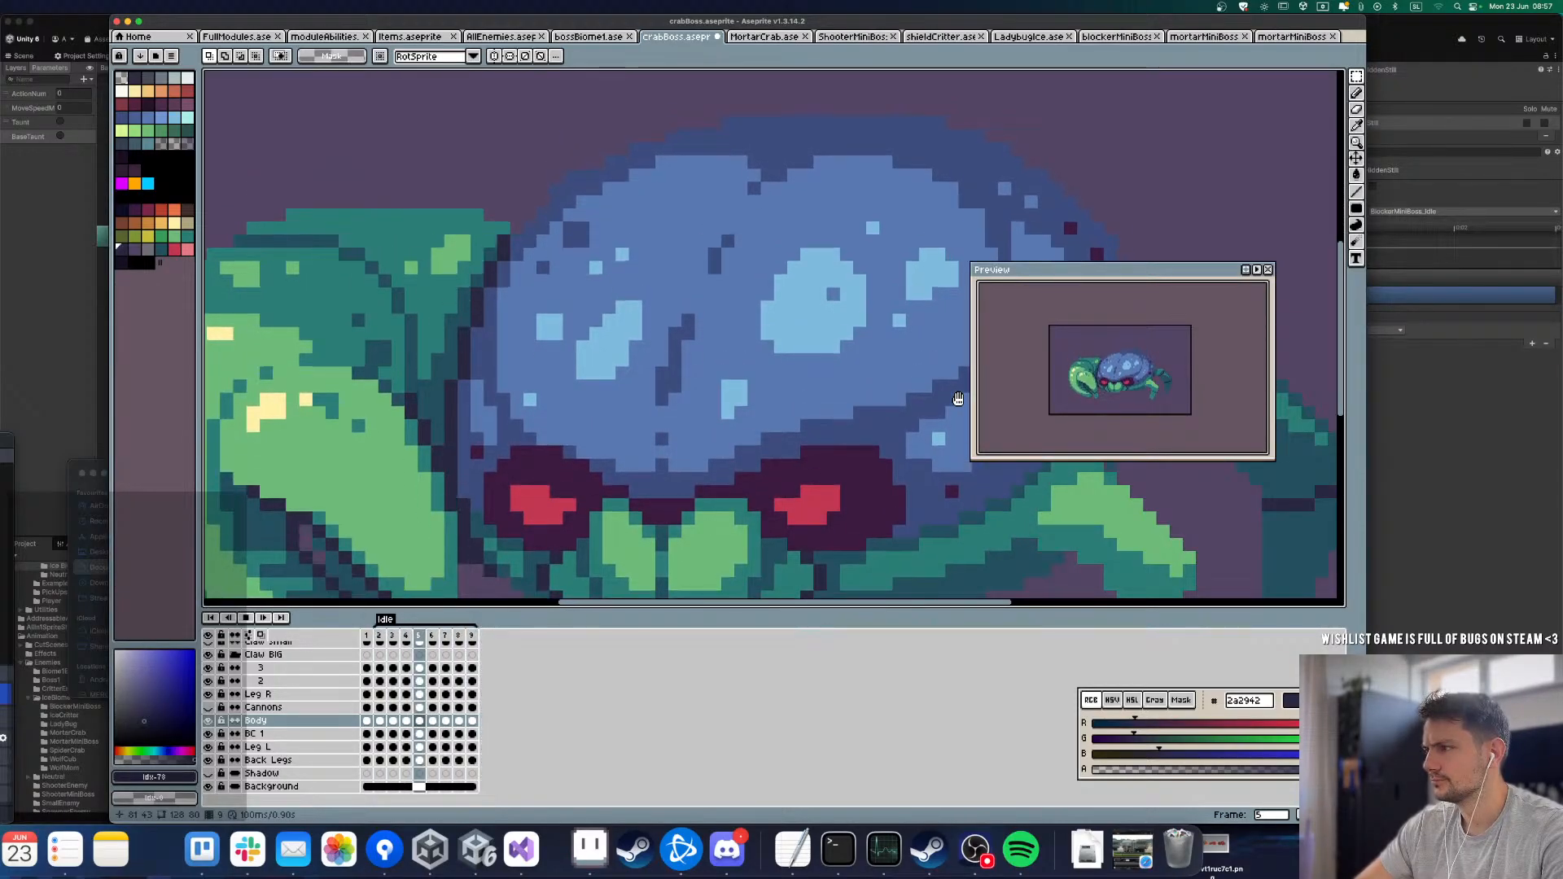
key("Return")
key("Left")
key("Left")
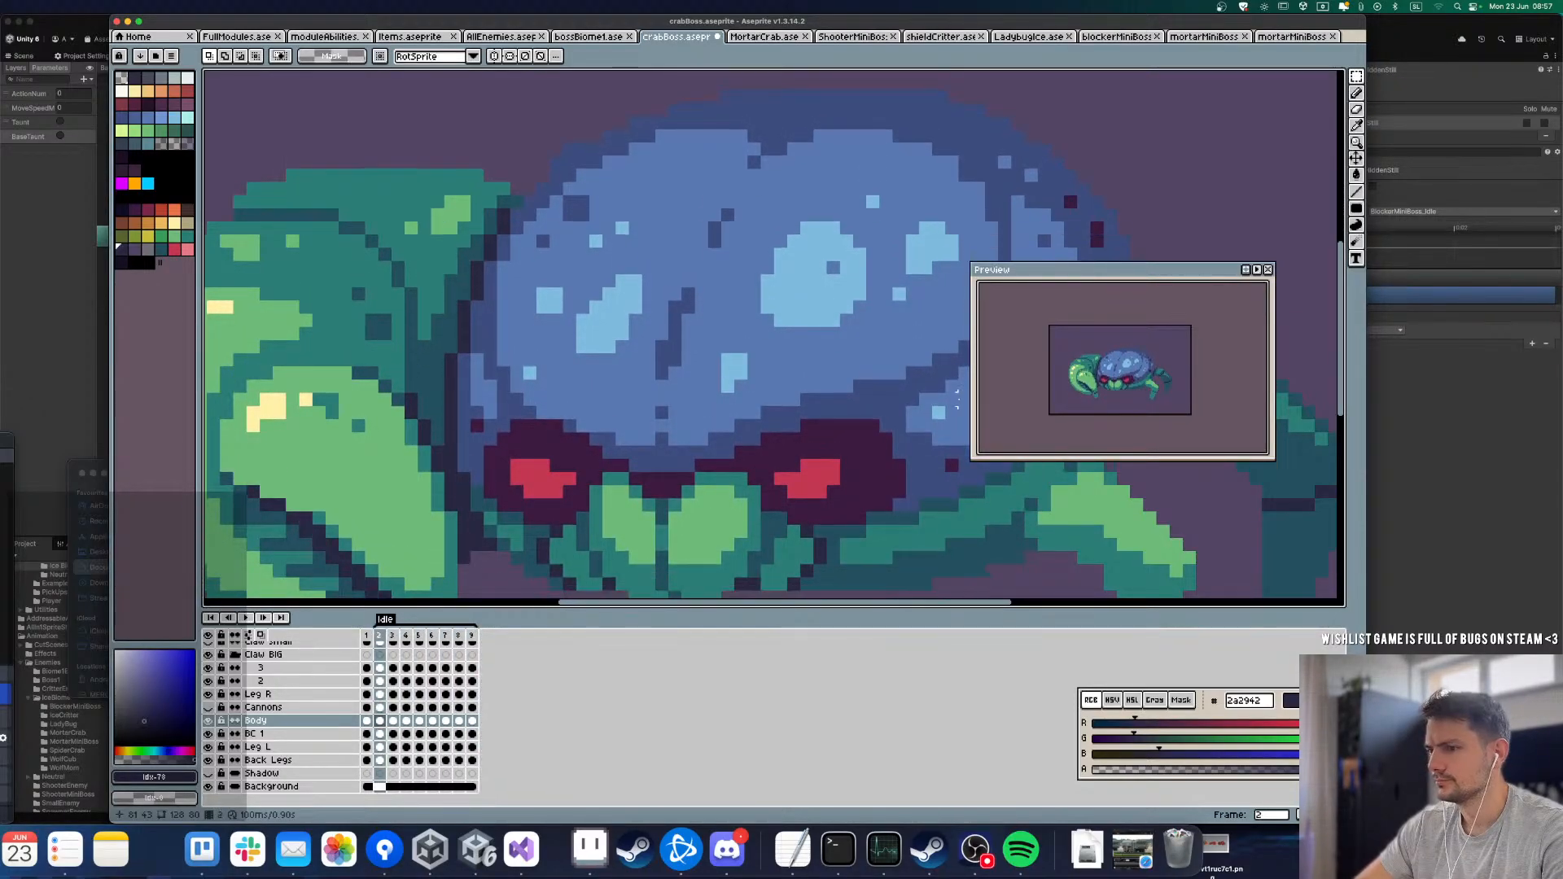
Step: Paste the brow strip into frame 5 on the Body layer, aligned above the eyes
key("Right")
key("Right")
key("Right")
key("Right")
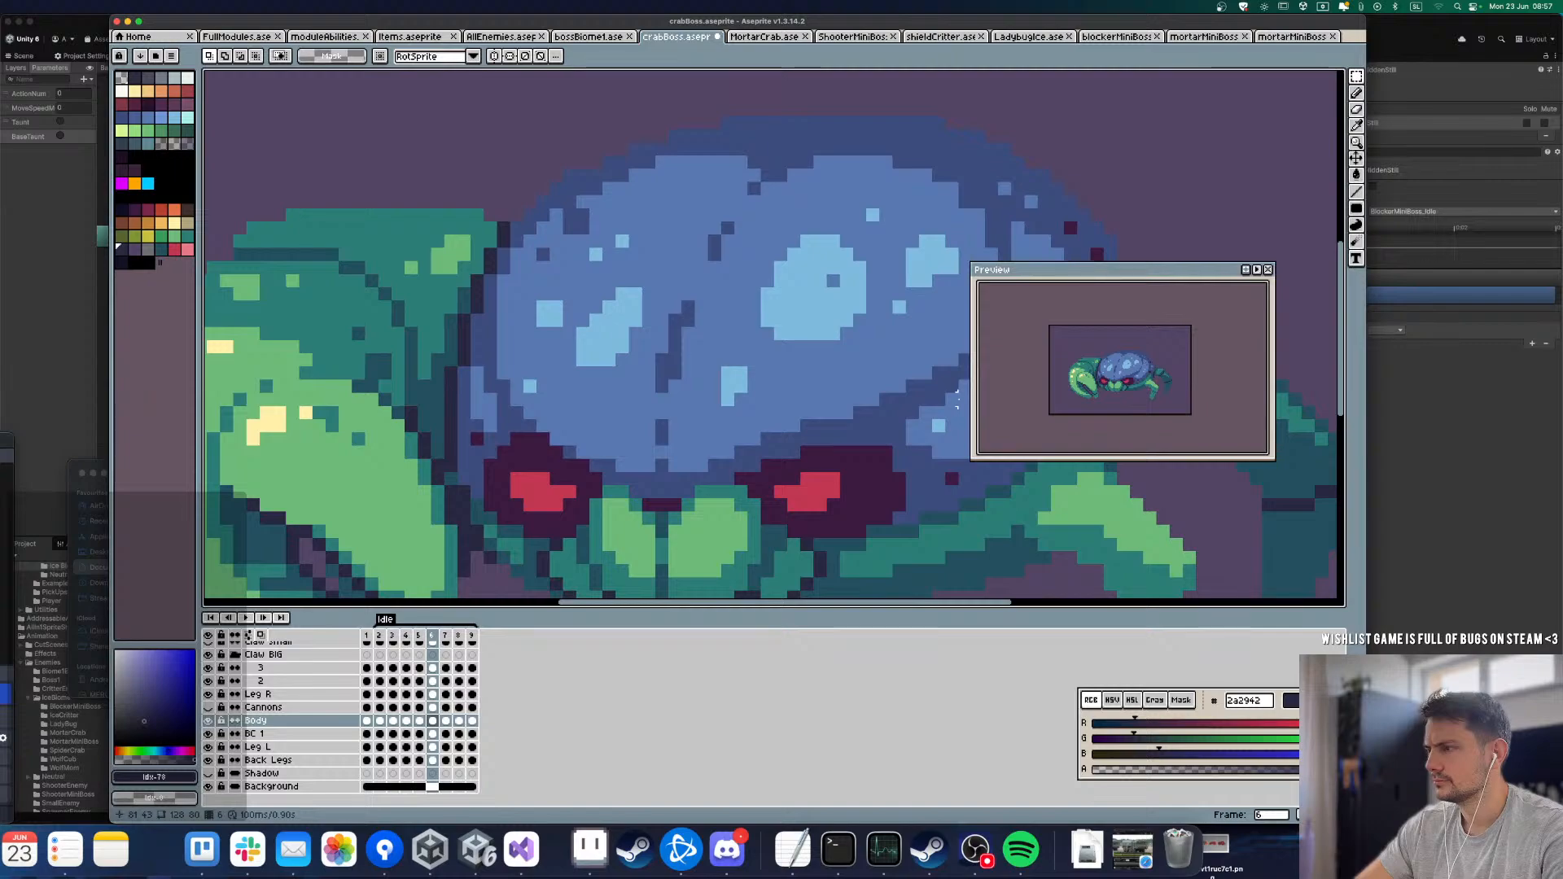
key("Left")
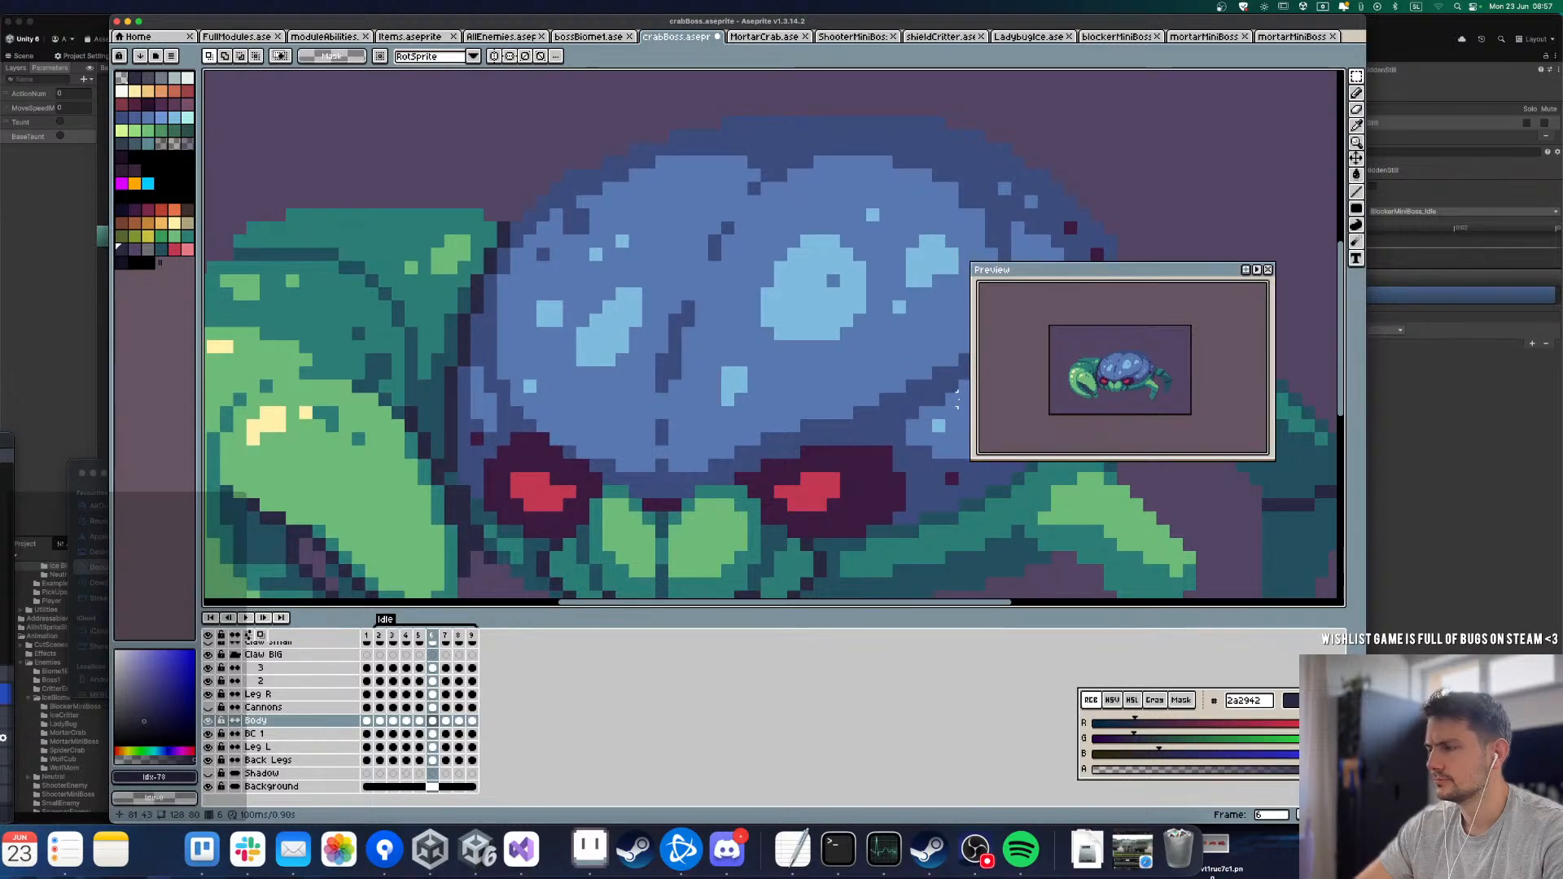
key("Return")
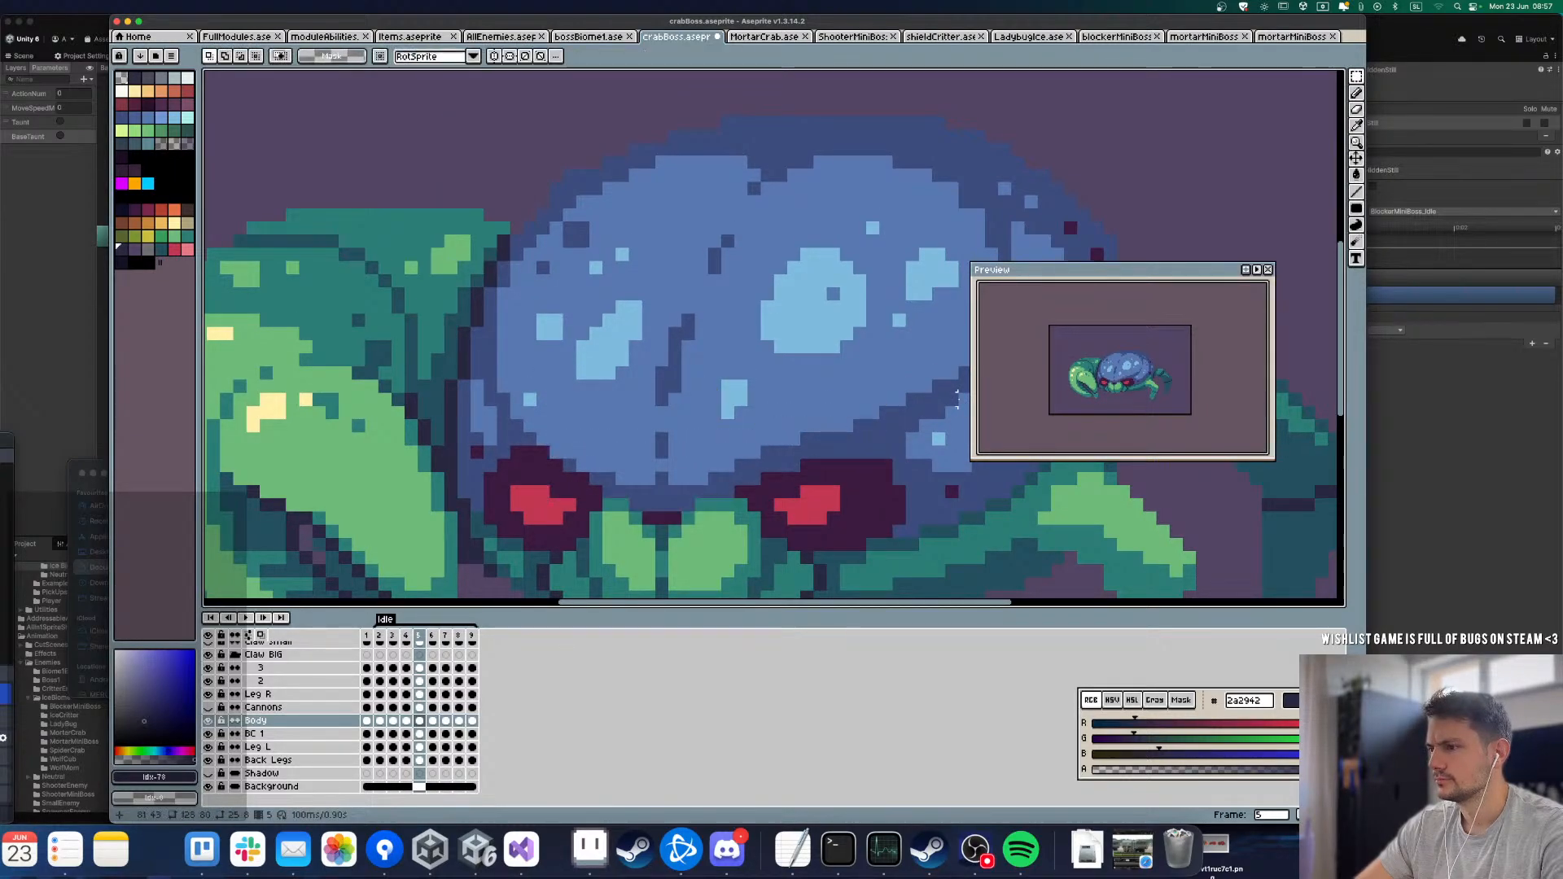
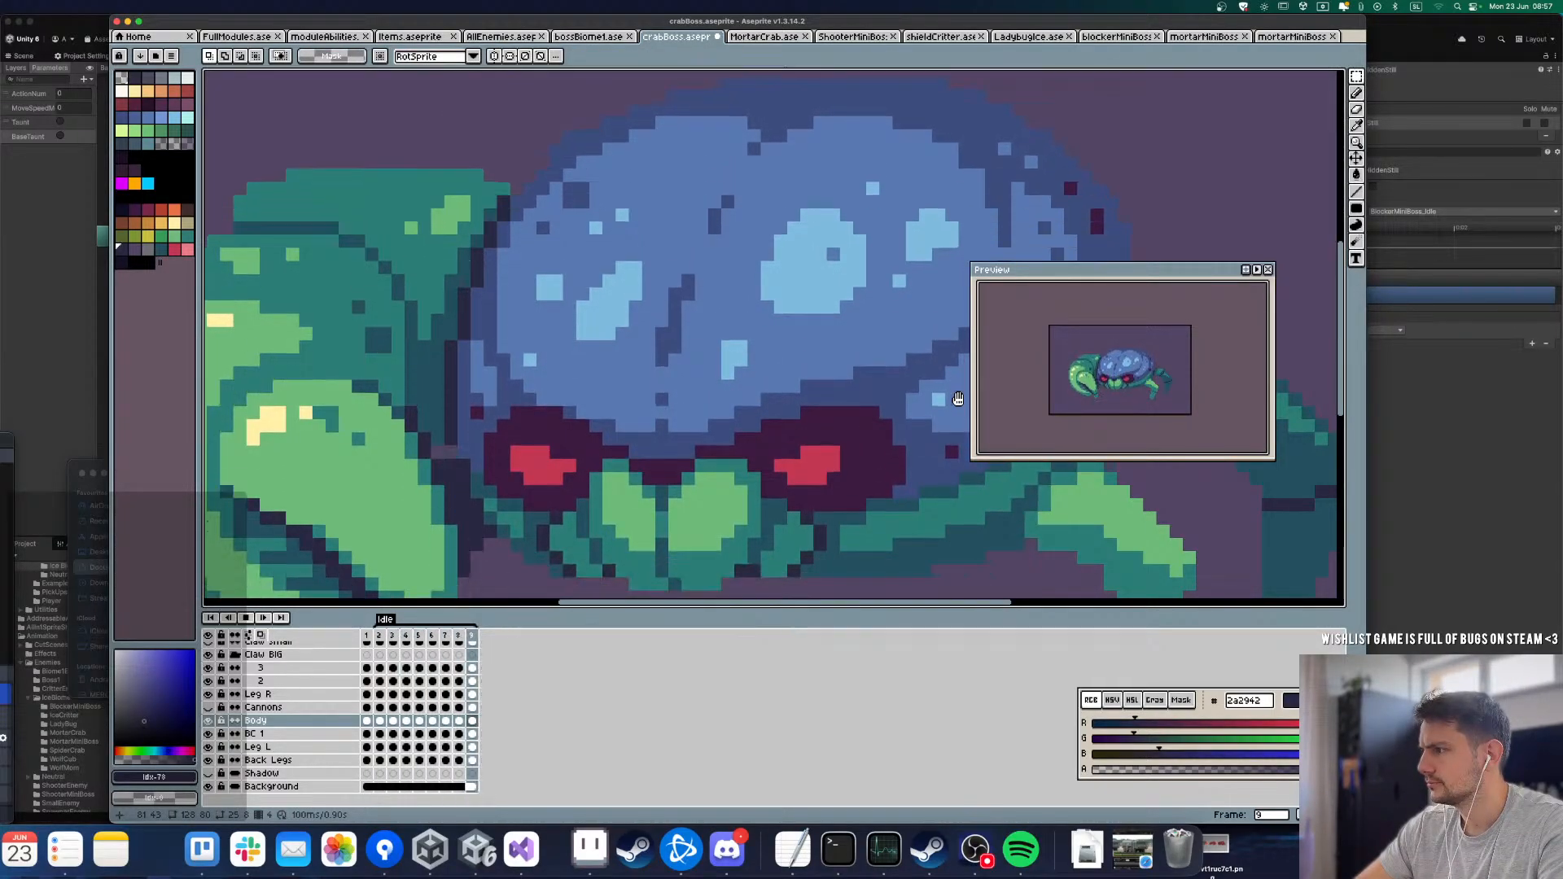
Step: Play the Idle loop, checking the whole crab's motion, and step through its early frames
key("Return")
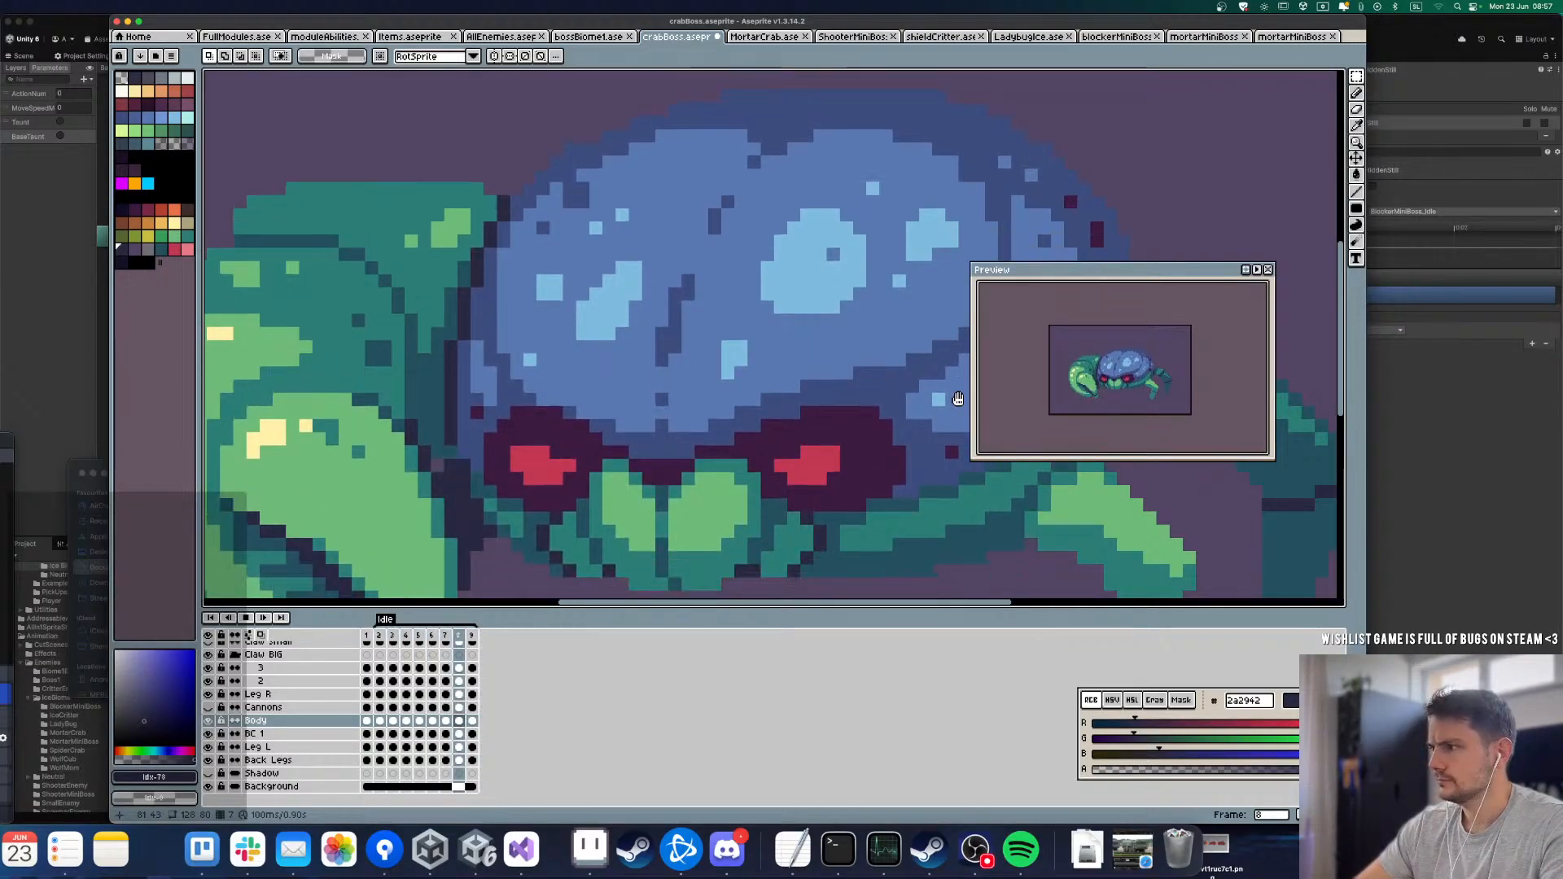
scroll(635, 404, "down", 5)
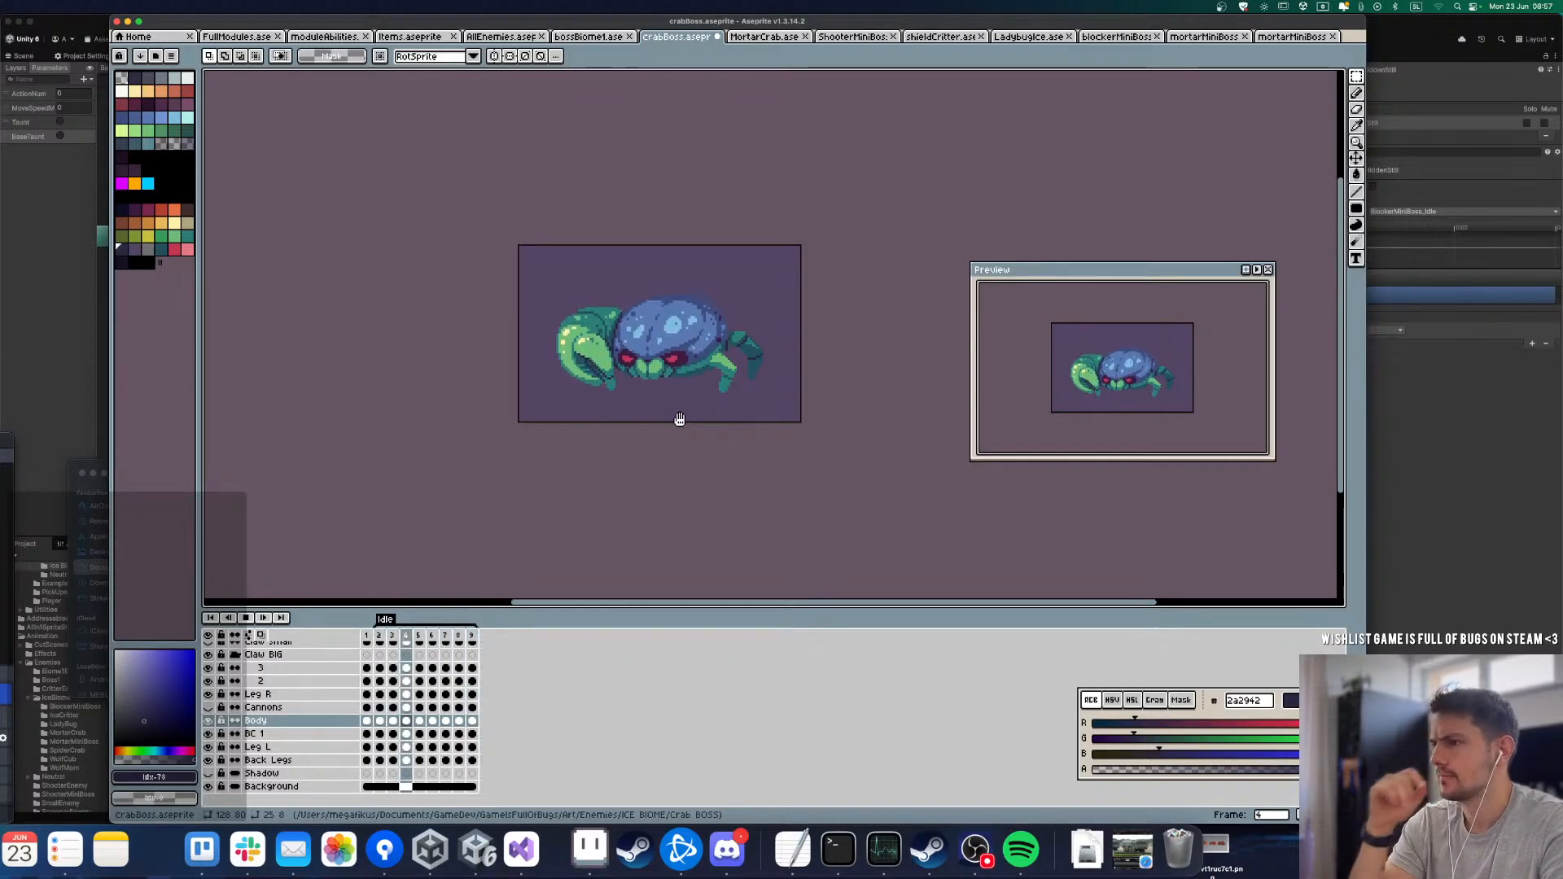
scroll(678, 421, "up", 3)
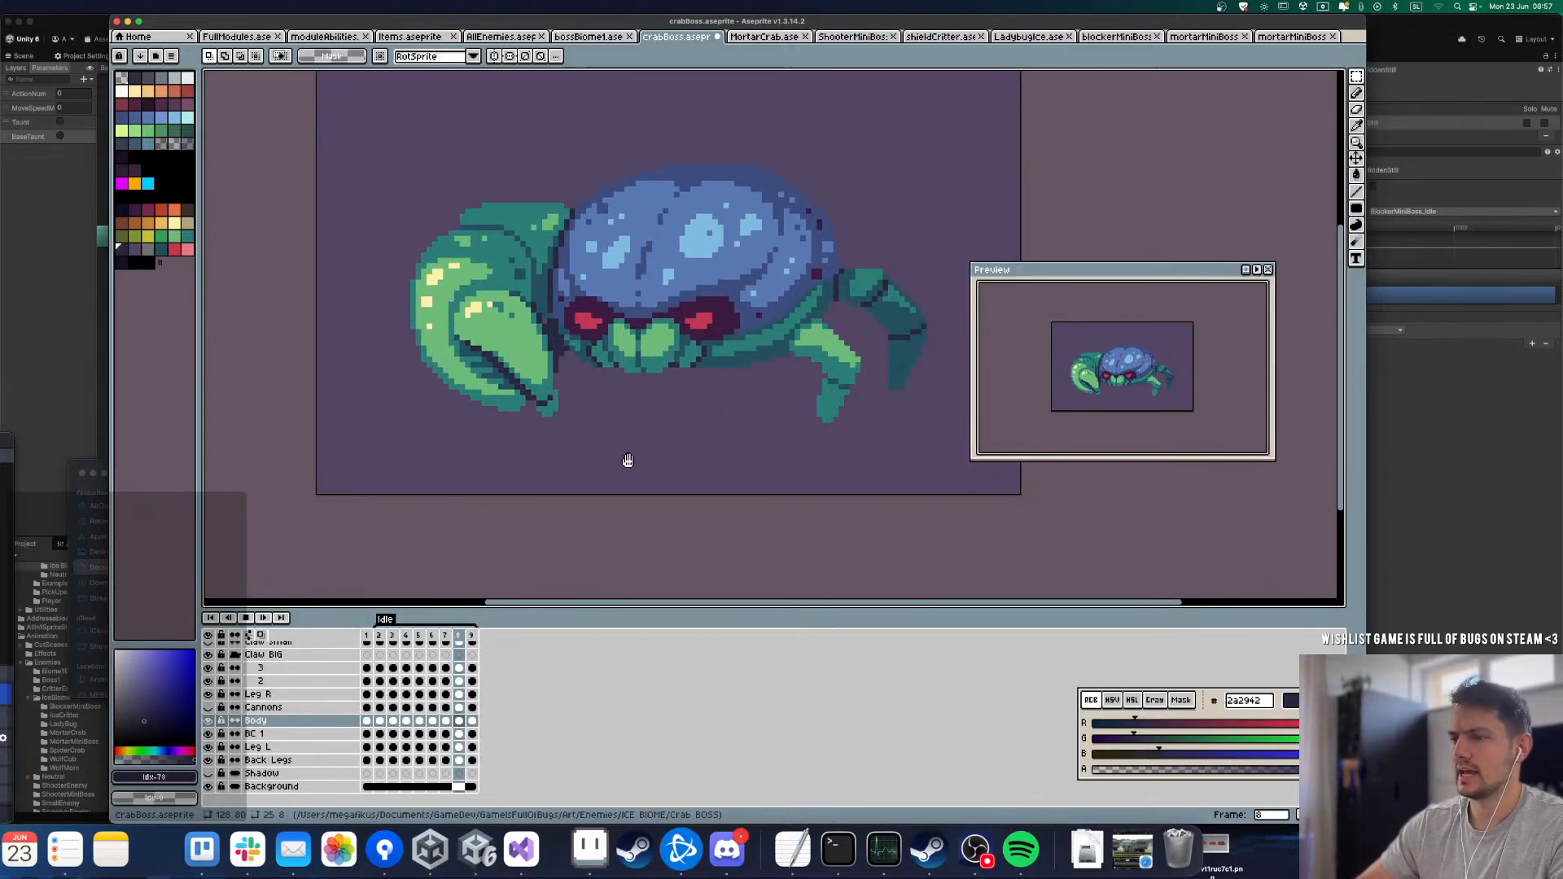
key("Return")
key("Left")
key("Left")
key("Left")
key("Left")
key("Left")
key("Left")
key("Right")
key("Right")
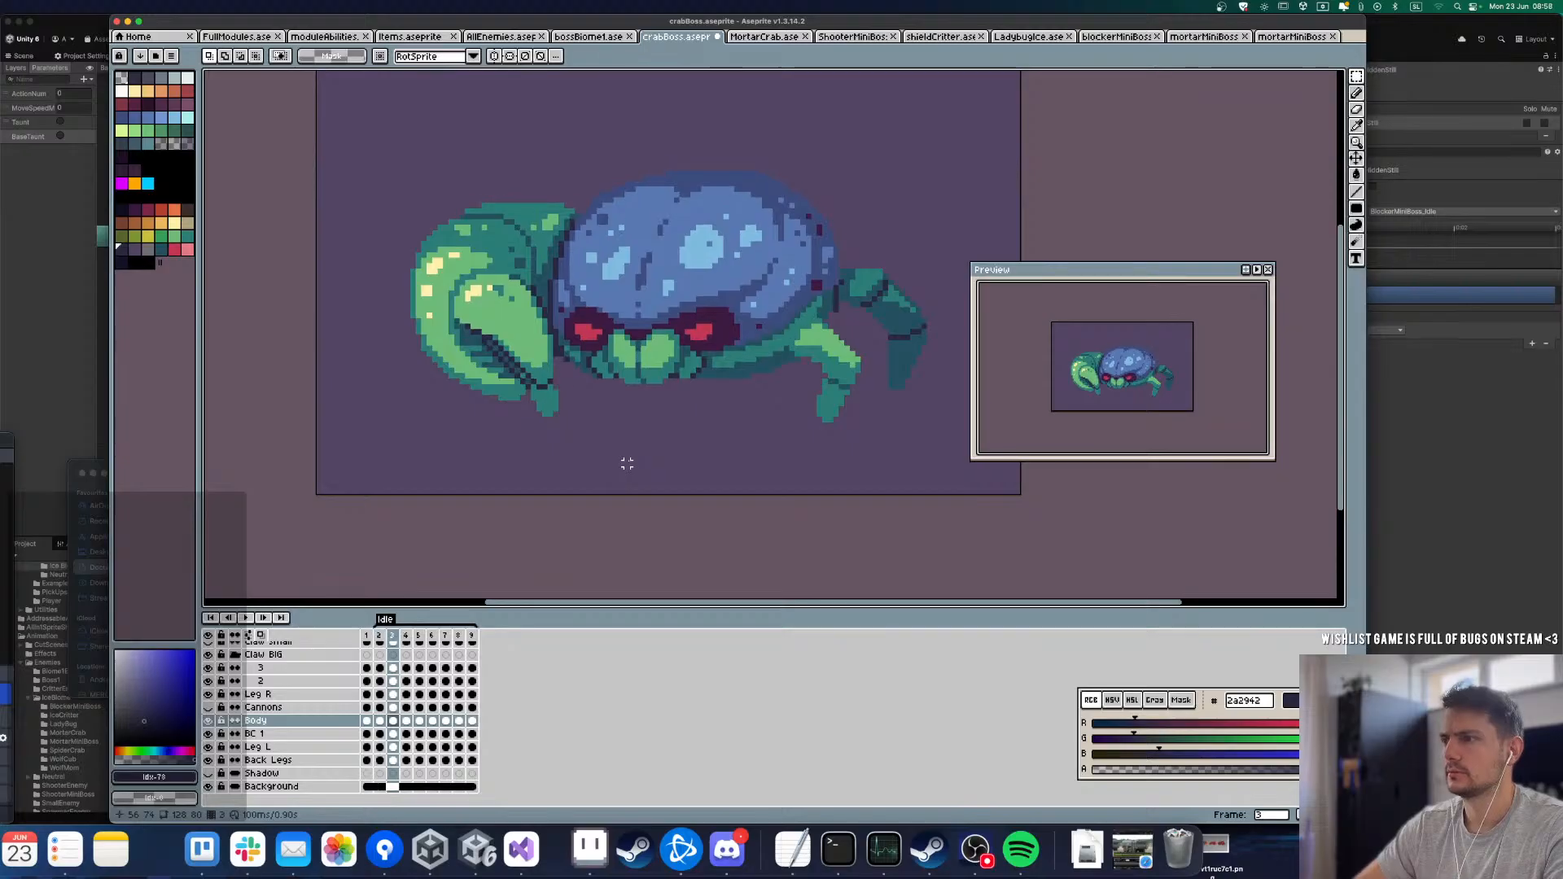
Step: Compare frames 3 and 4 up close to examine how the brow and shell edge sit above both eyes
scroll(709, 321, "up", 3)
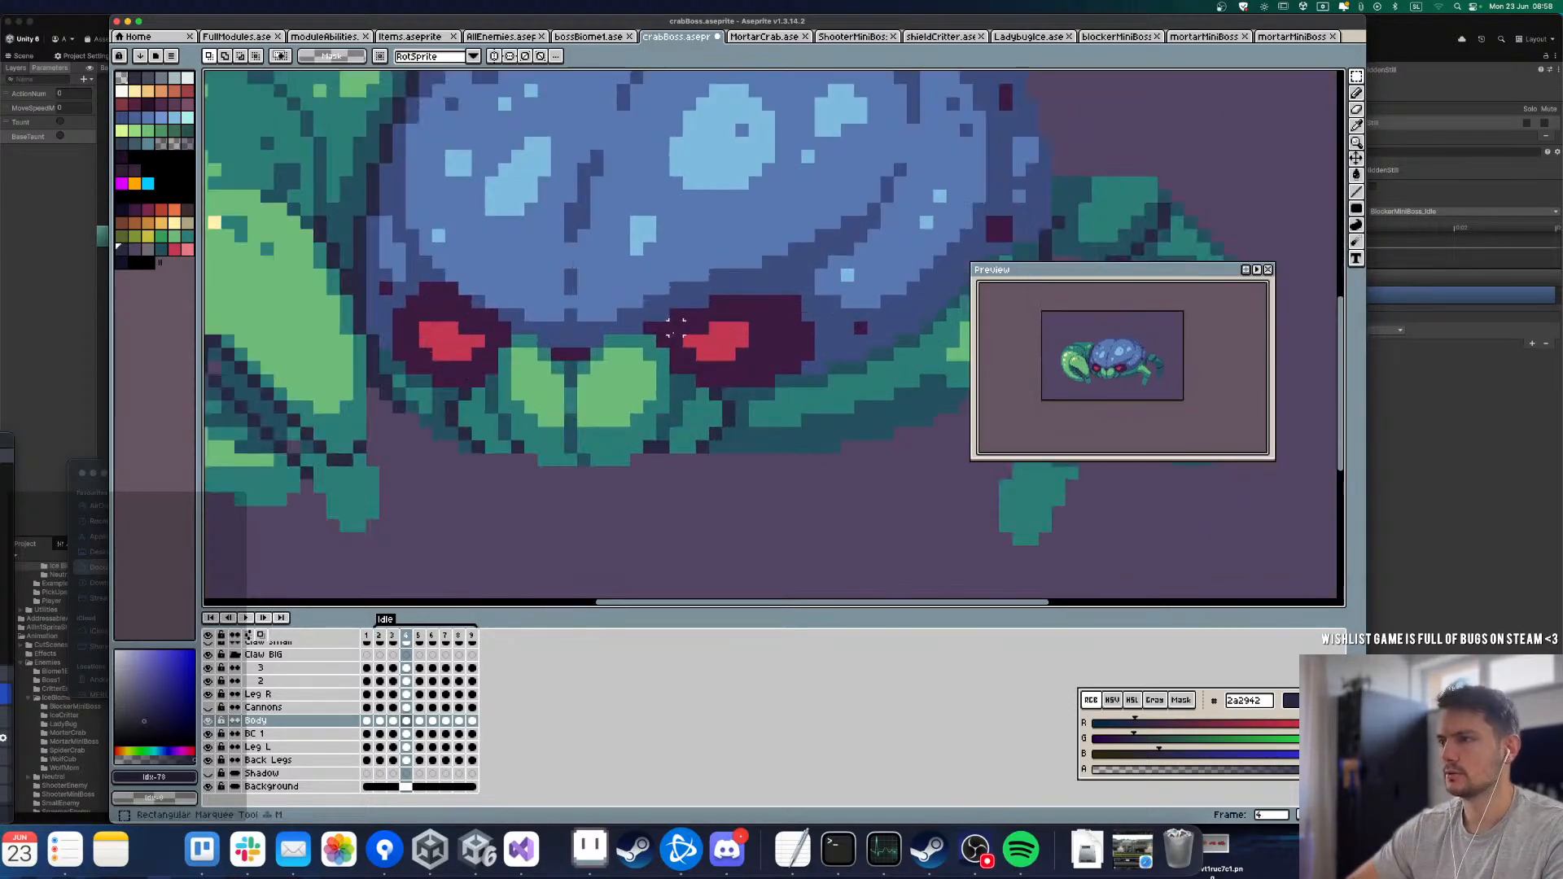
key("Left")
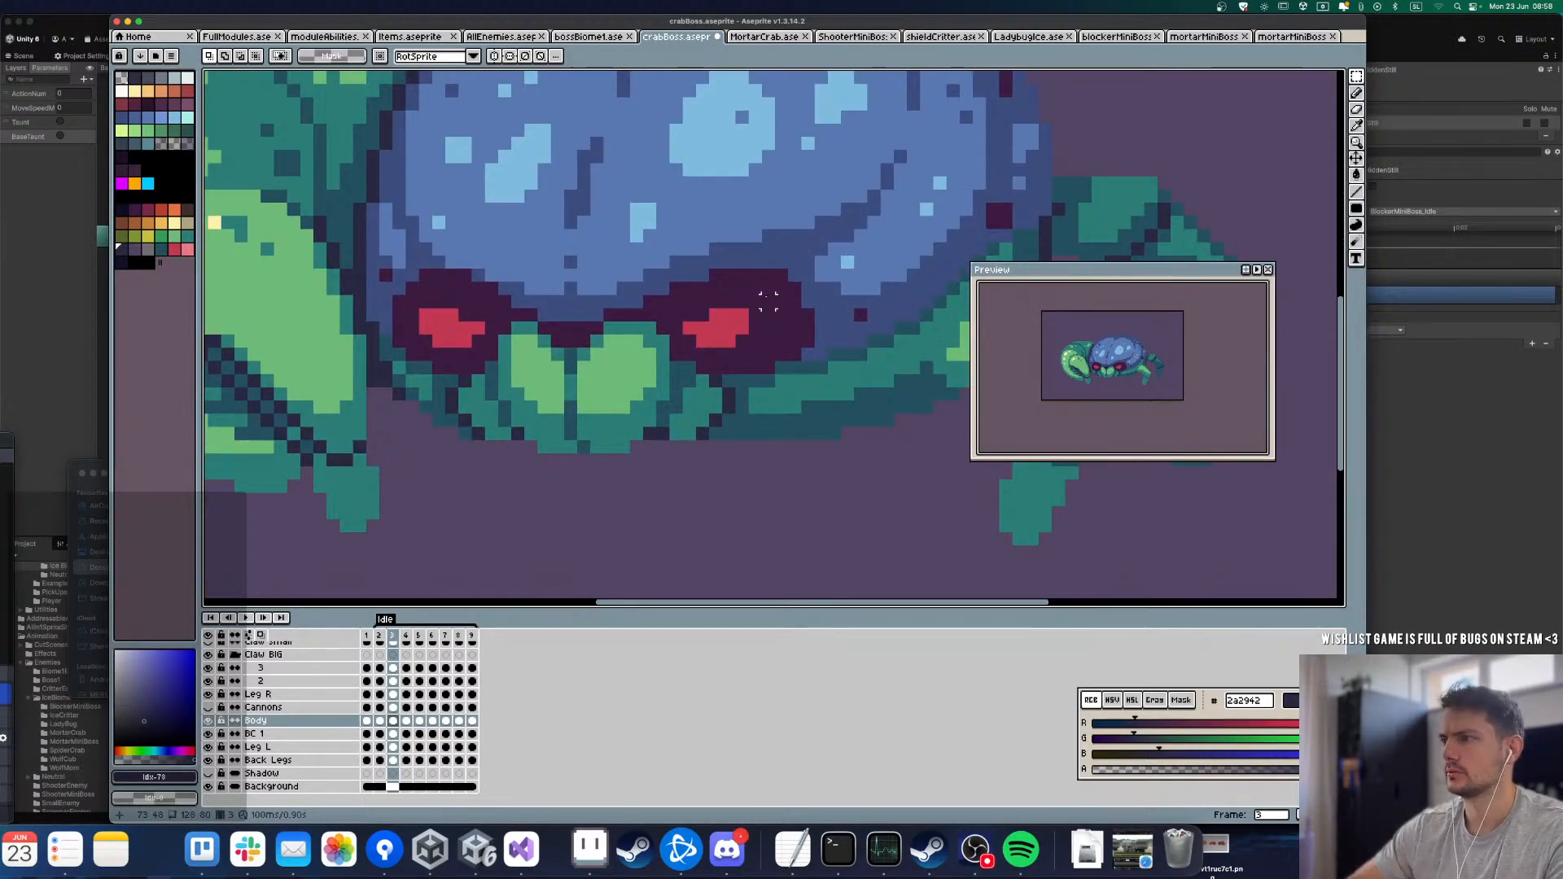
key("Right")
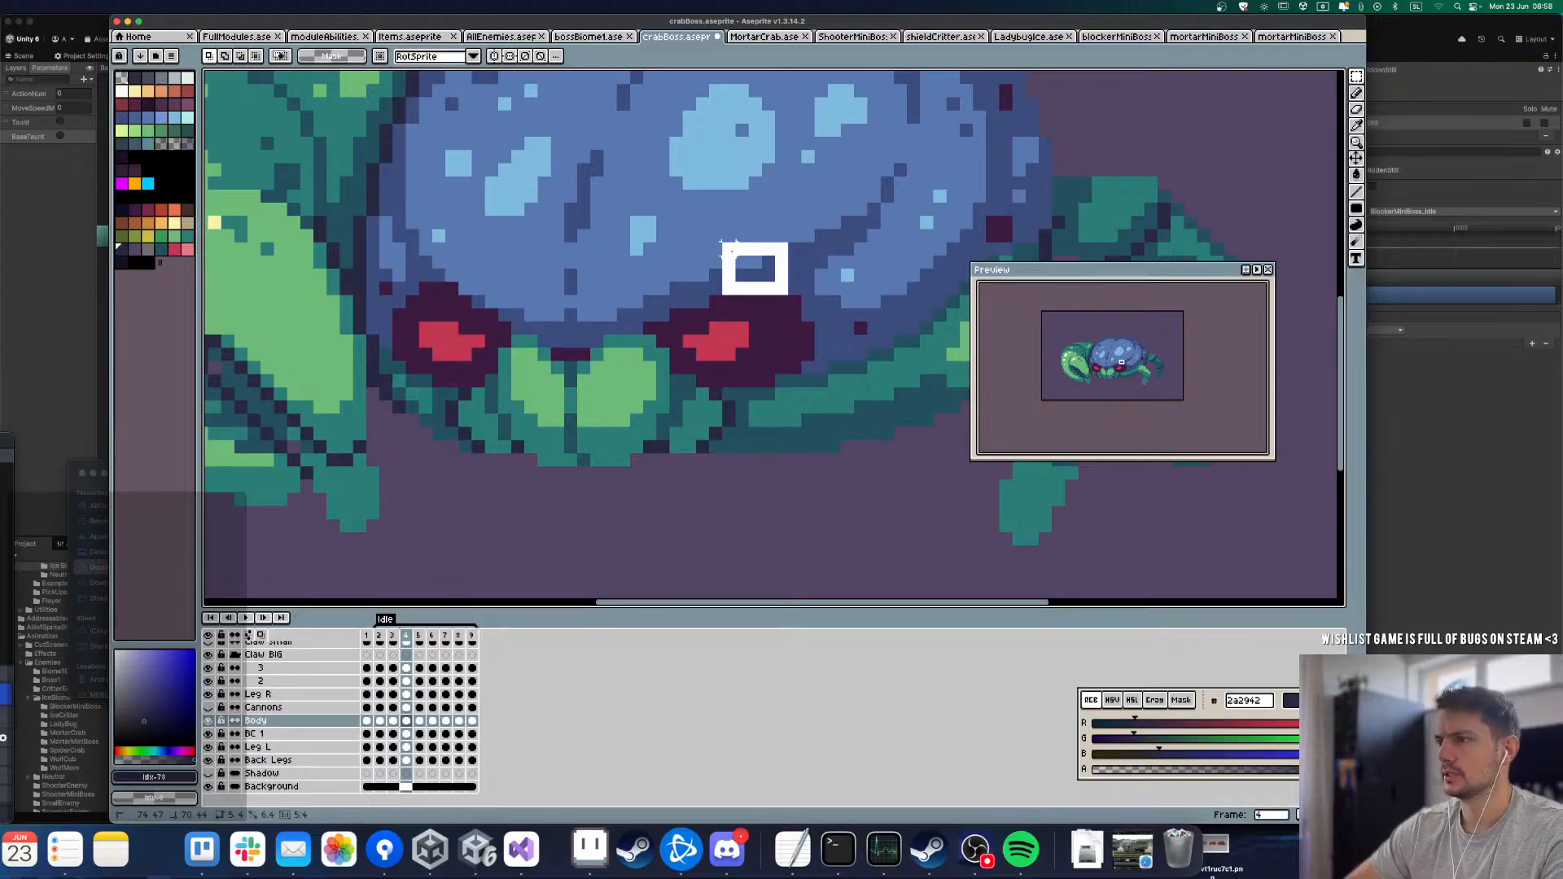
left_click_drag(737, 299, 790, 241)
key("super+d")
key("Left")
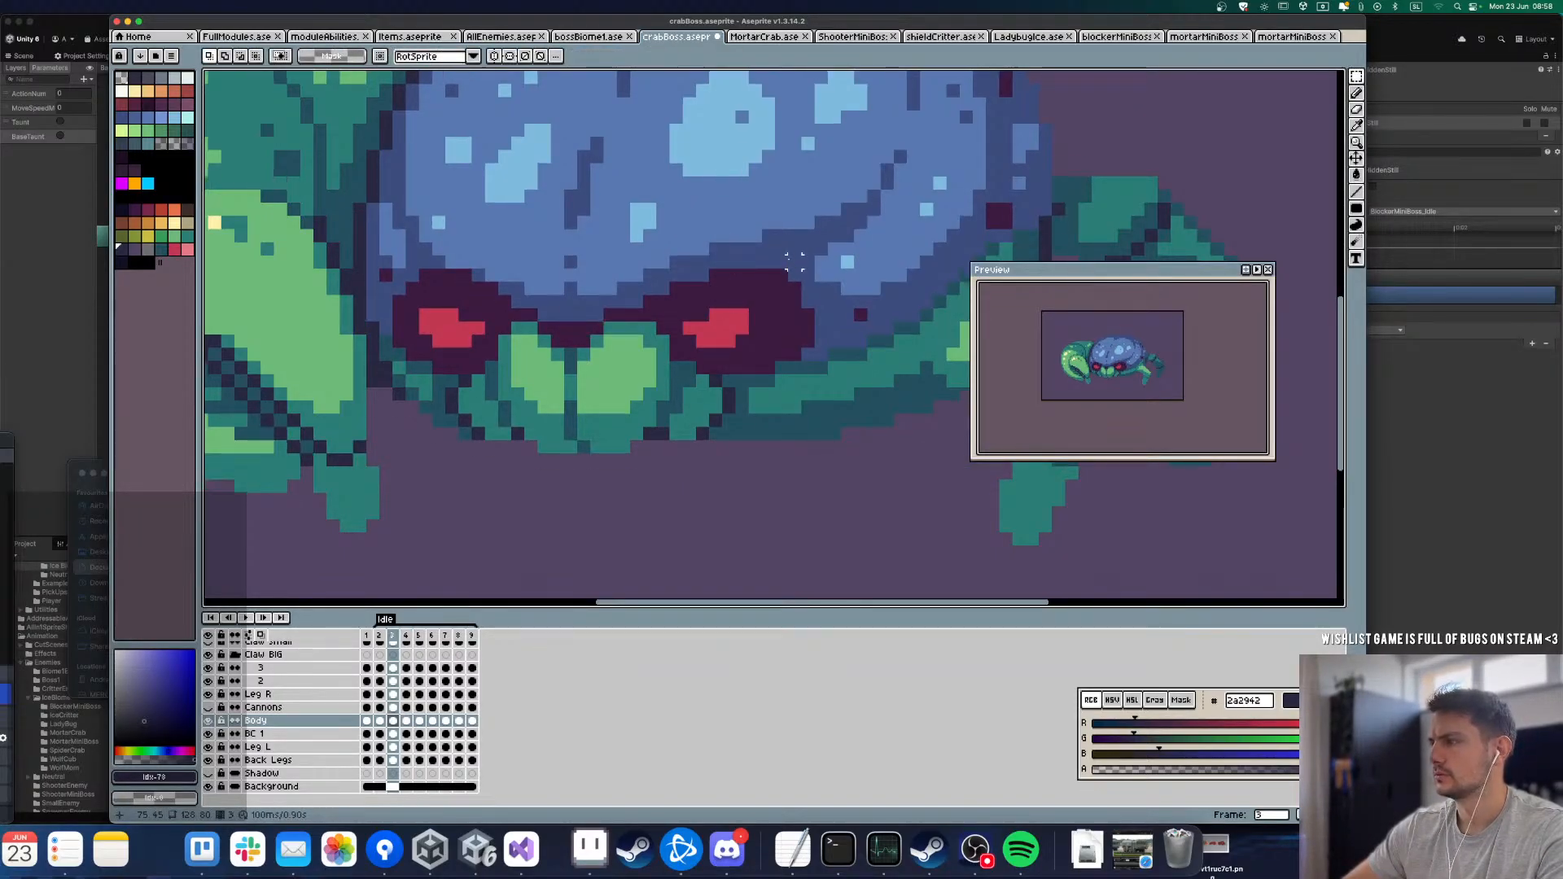
key("Right")
key("Right")
key("Left")
key("Left")
key("Right")
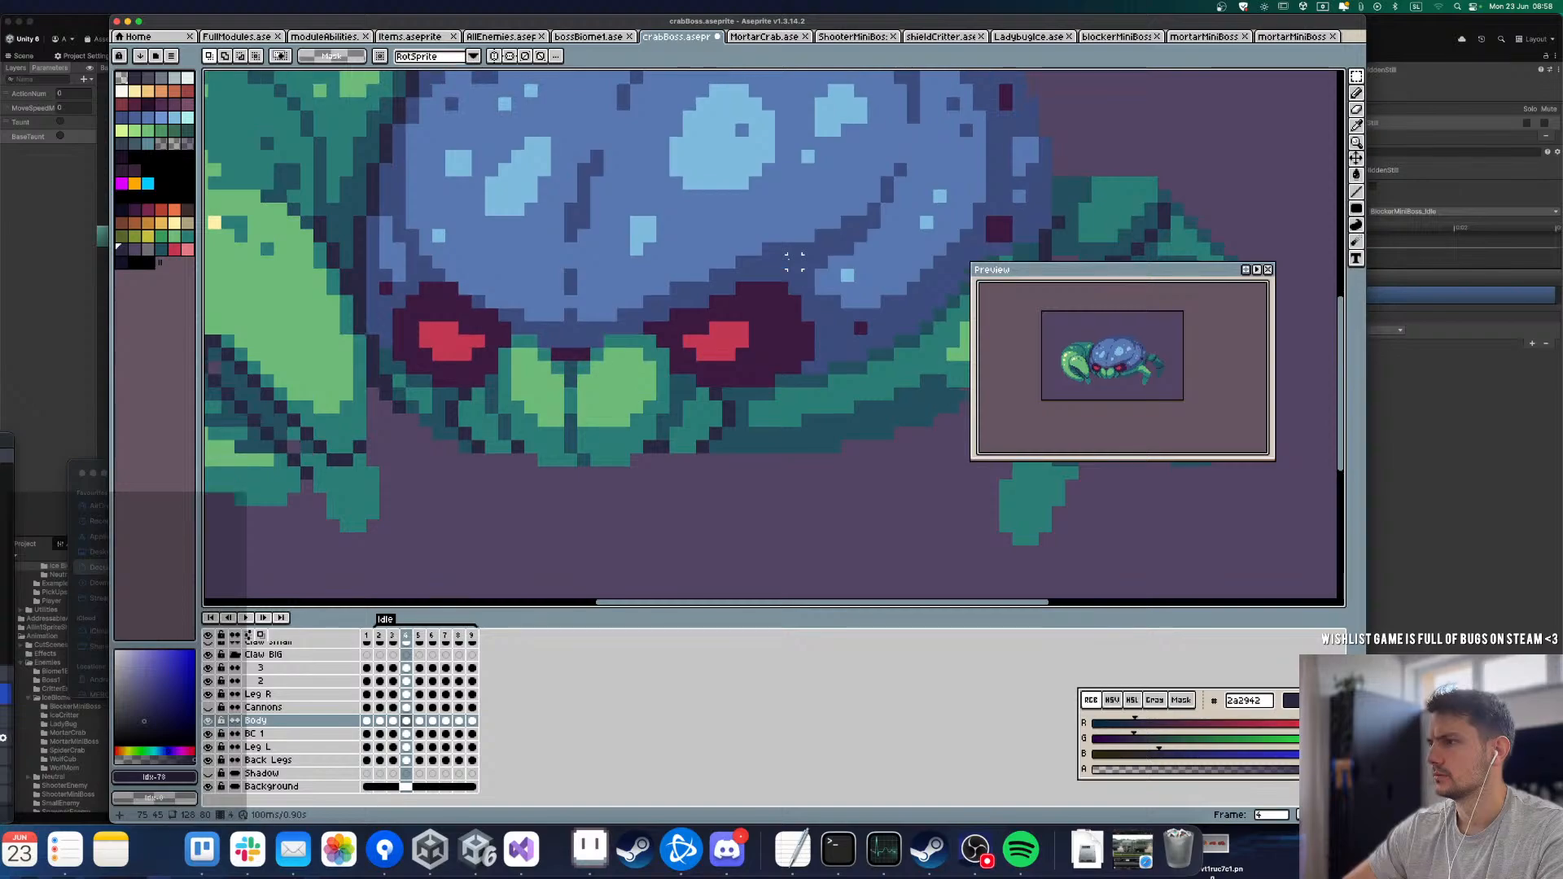
key("Left")
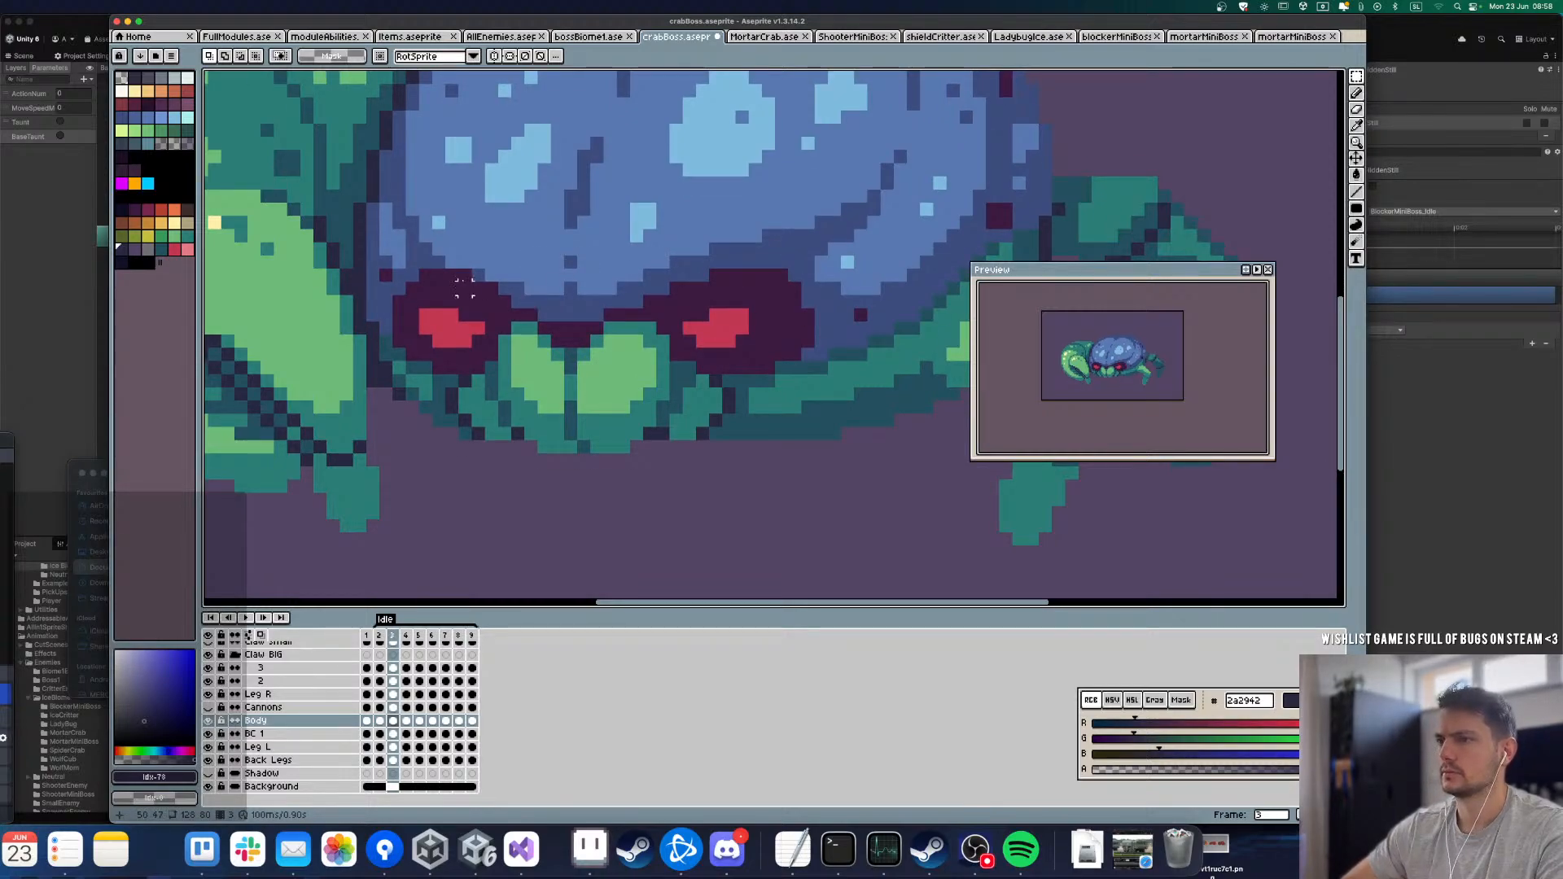
Step: Sample the dark purple 3a1b40 above the left eye in frame 3 and touch up that eye's outline in frame 4
key("super+d")
left_click(438, 277, "alt")
key("Right")
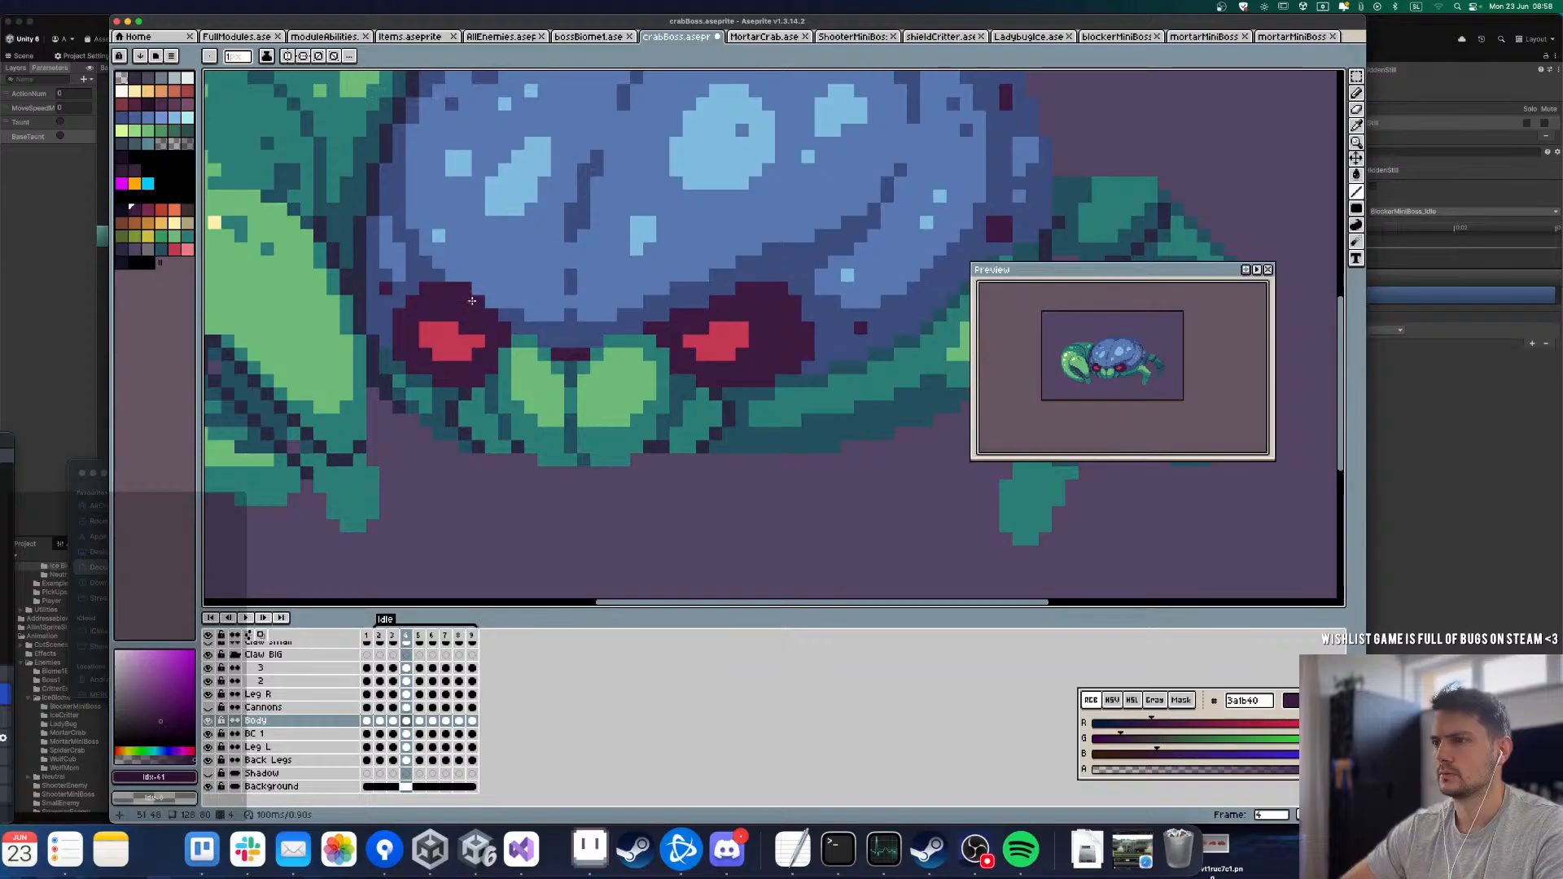
Step: Replay the Idle loop and step through frames 2 to 5 to check the left eye's outline
key("Return")
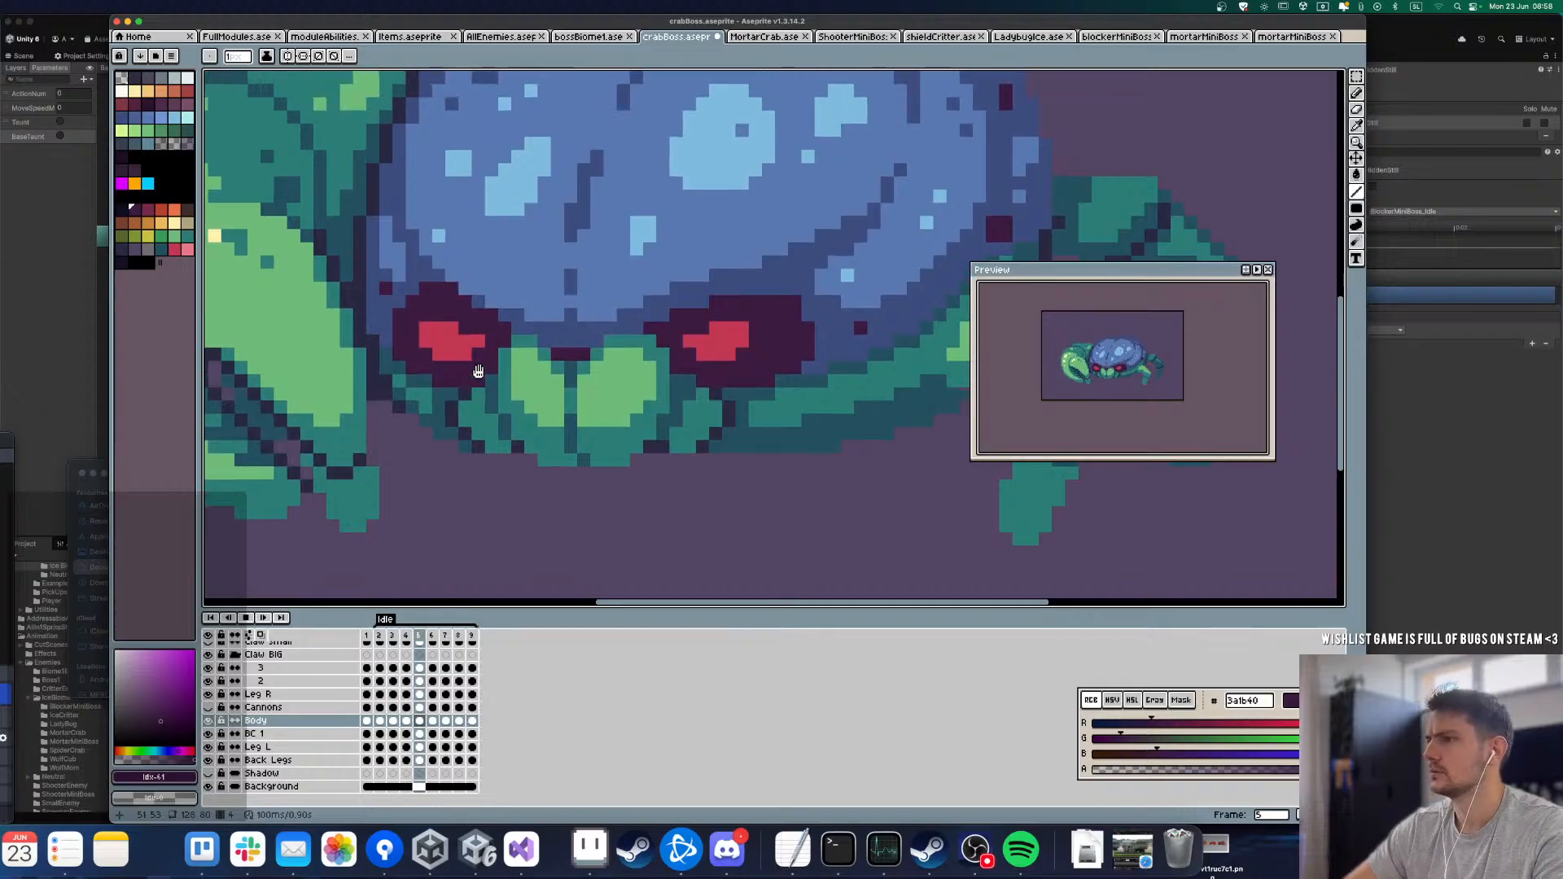
key("Return")
key("Left")
key("Left")
key("Left")
key("Left")
key("Left")
key("Left")
key("Right")
key("Right")
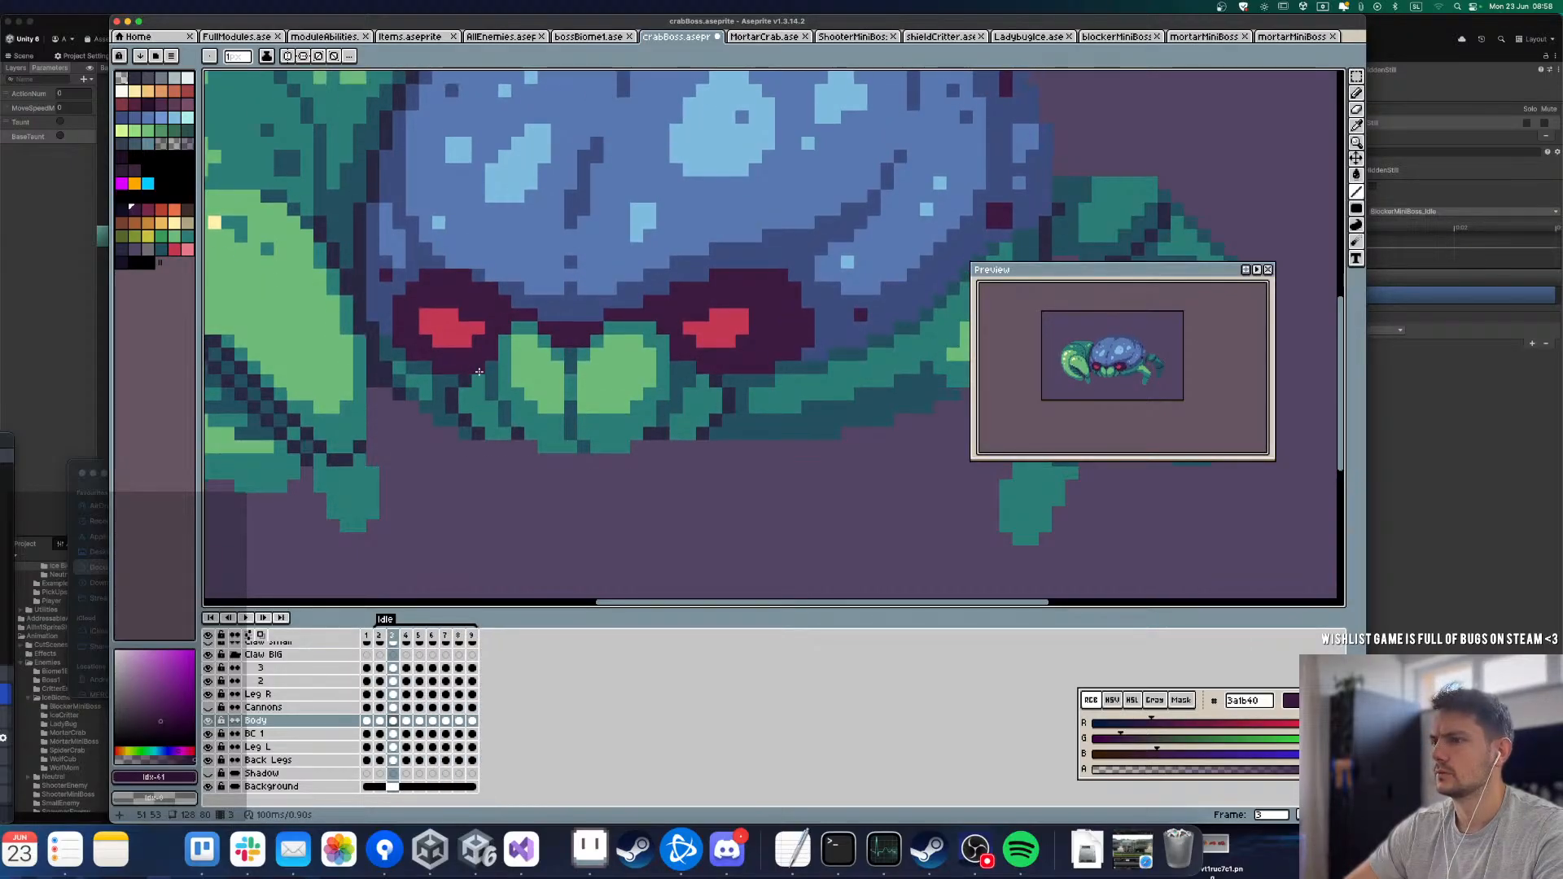
key("Right")
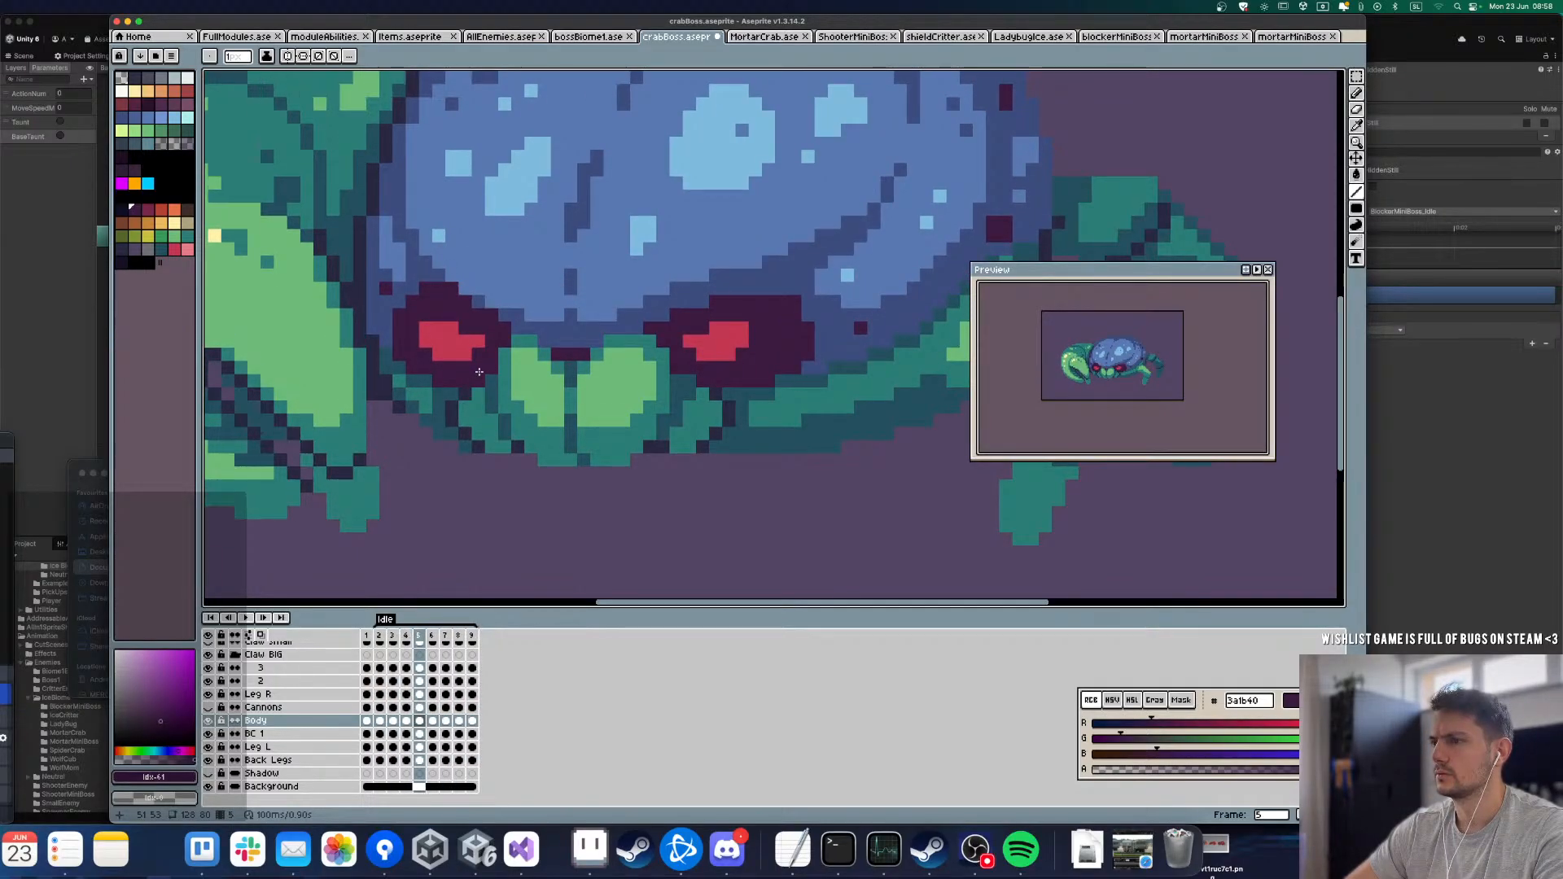
Step: Flip between frames 3 and 6 to compare the eye outlines and brow from frame to frame
key("Left")
key("Left")
key("Right")
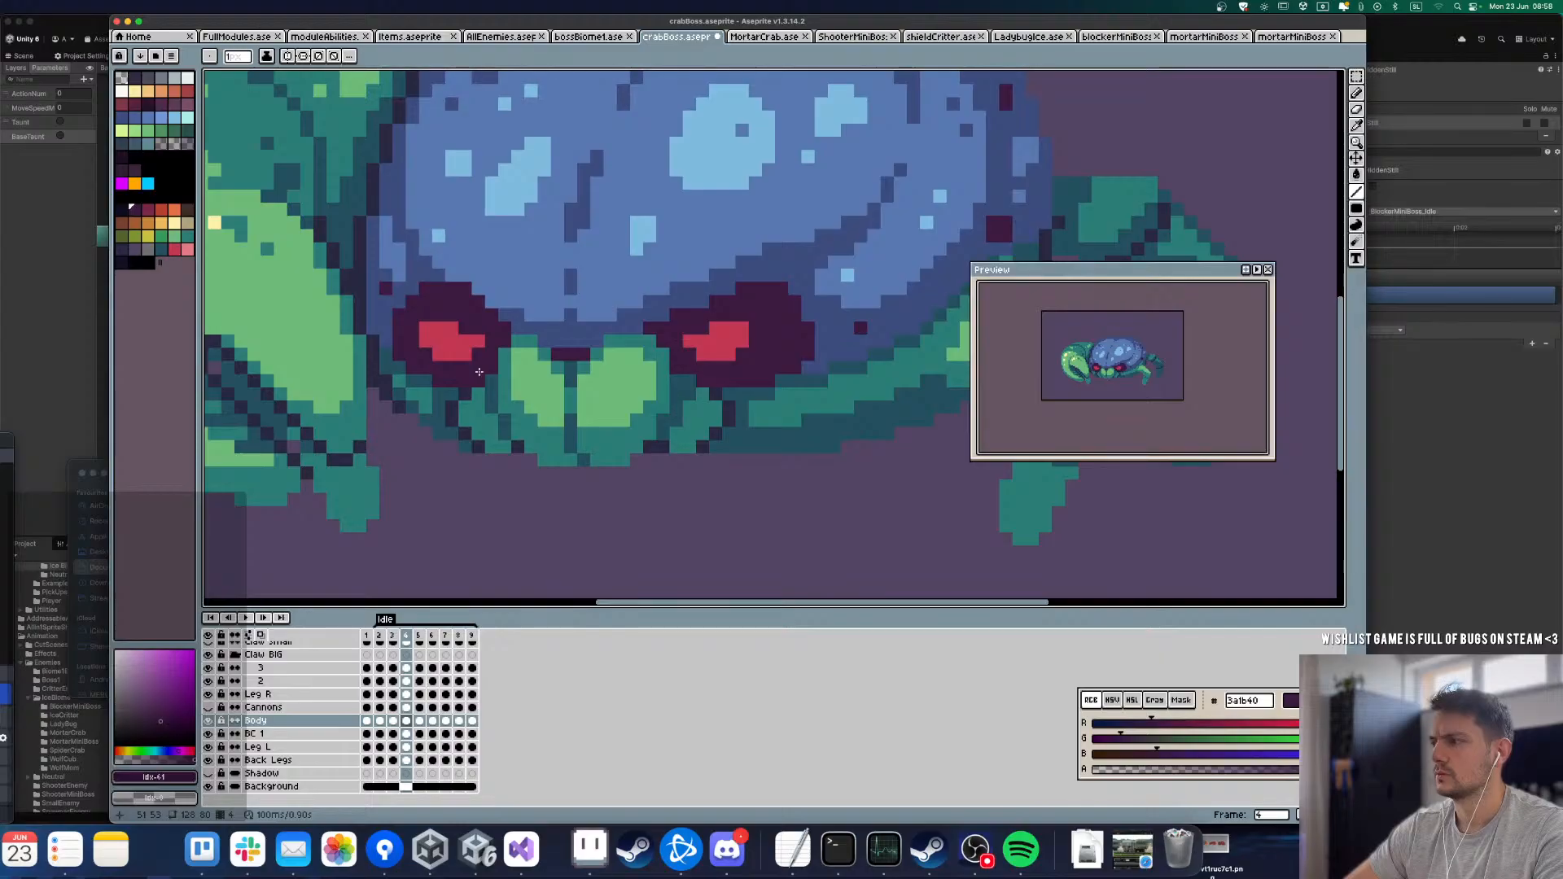
key("Right")
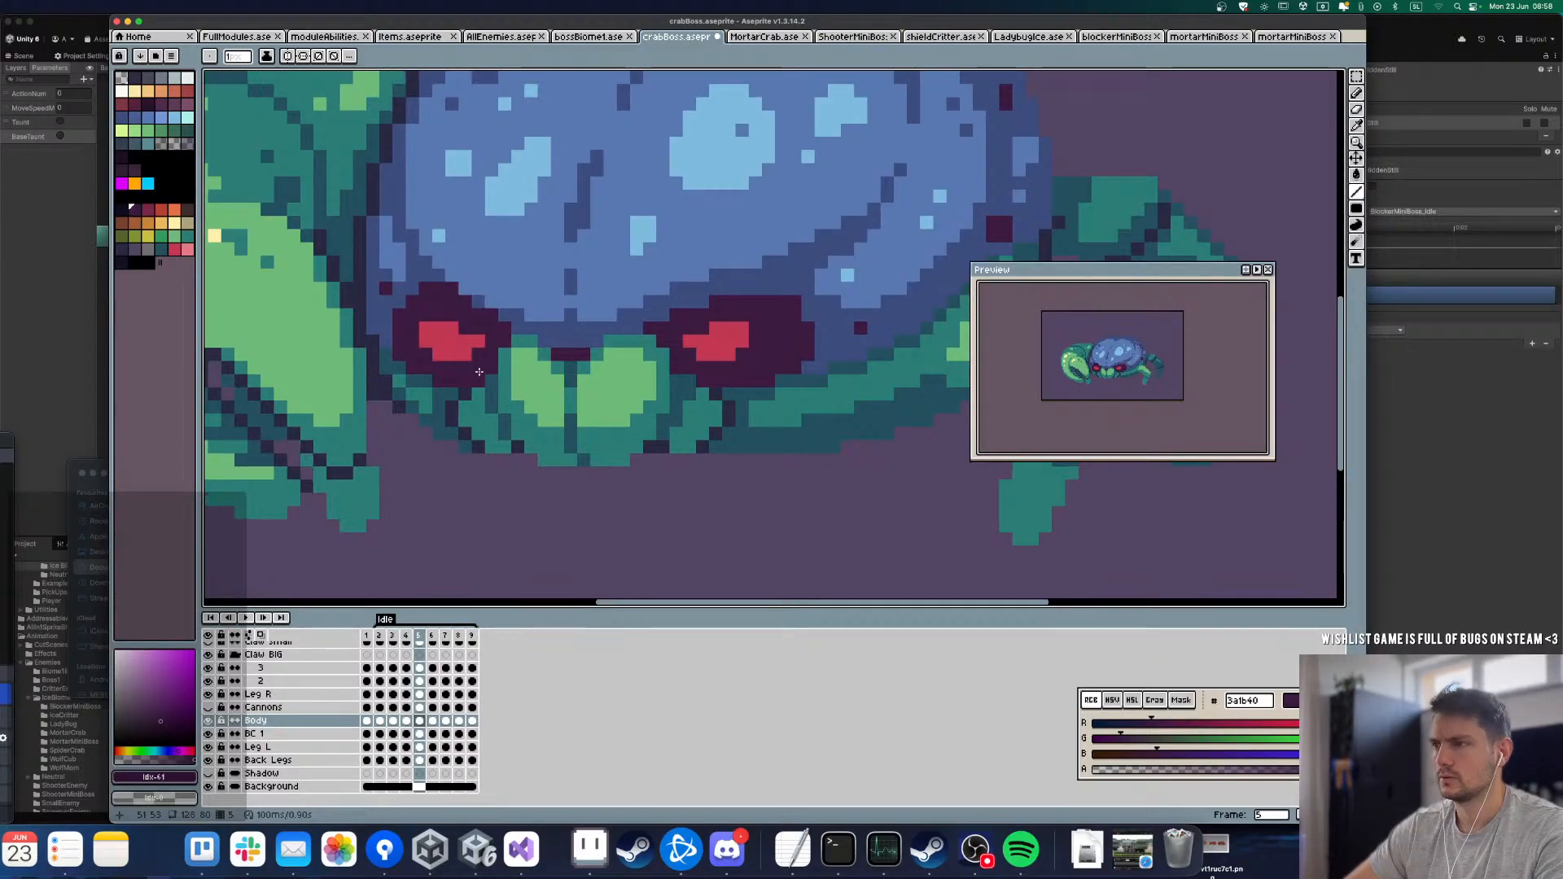
key("Left")
key("Right")
key("Left")
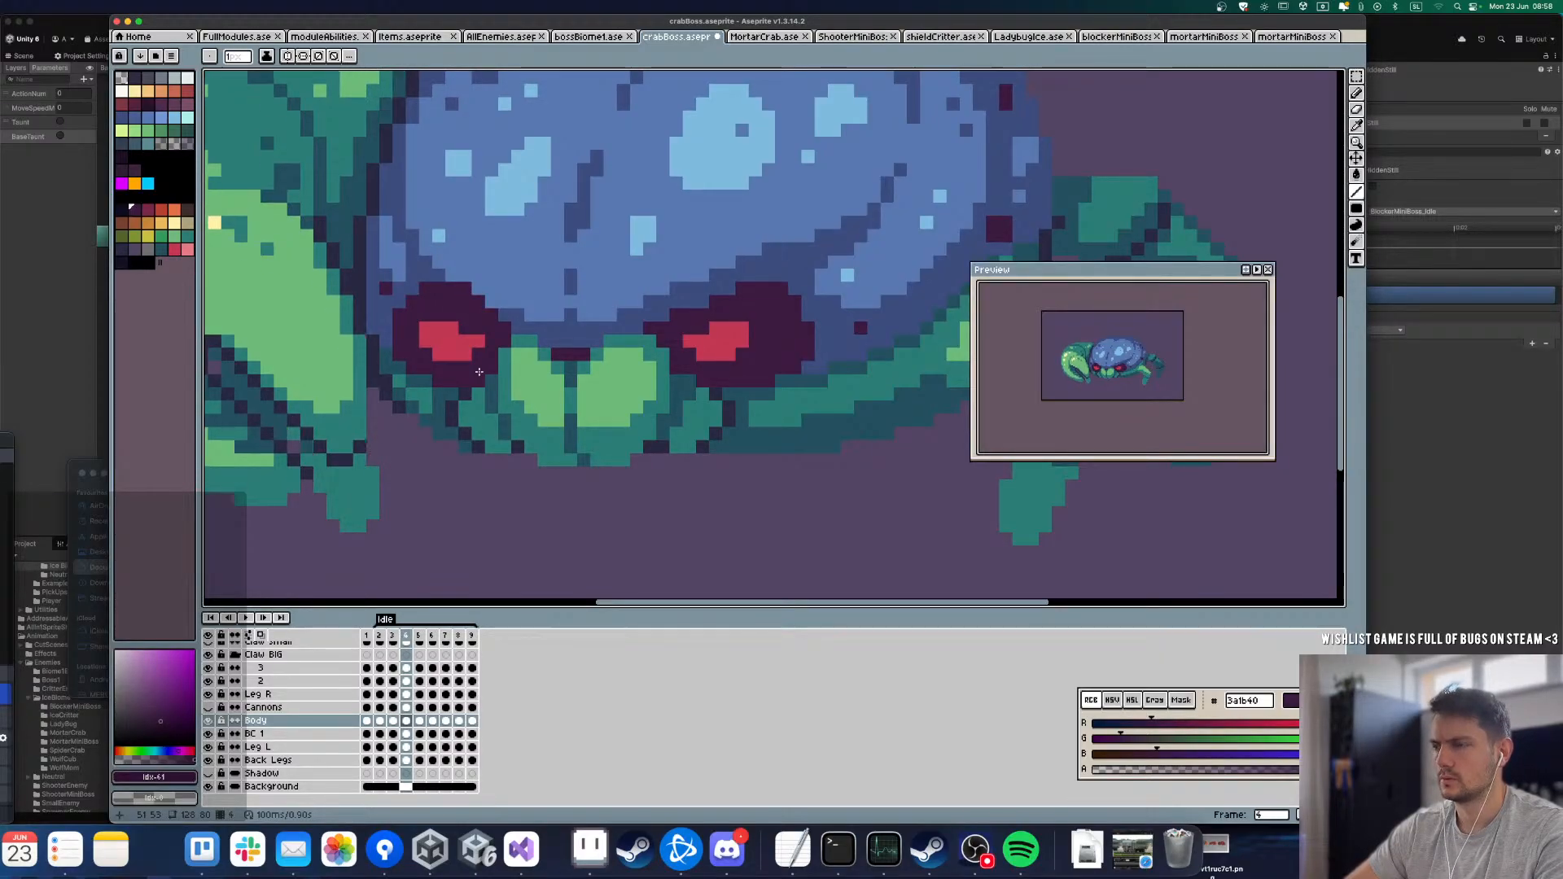
key("Right")
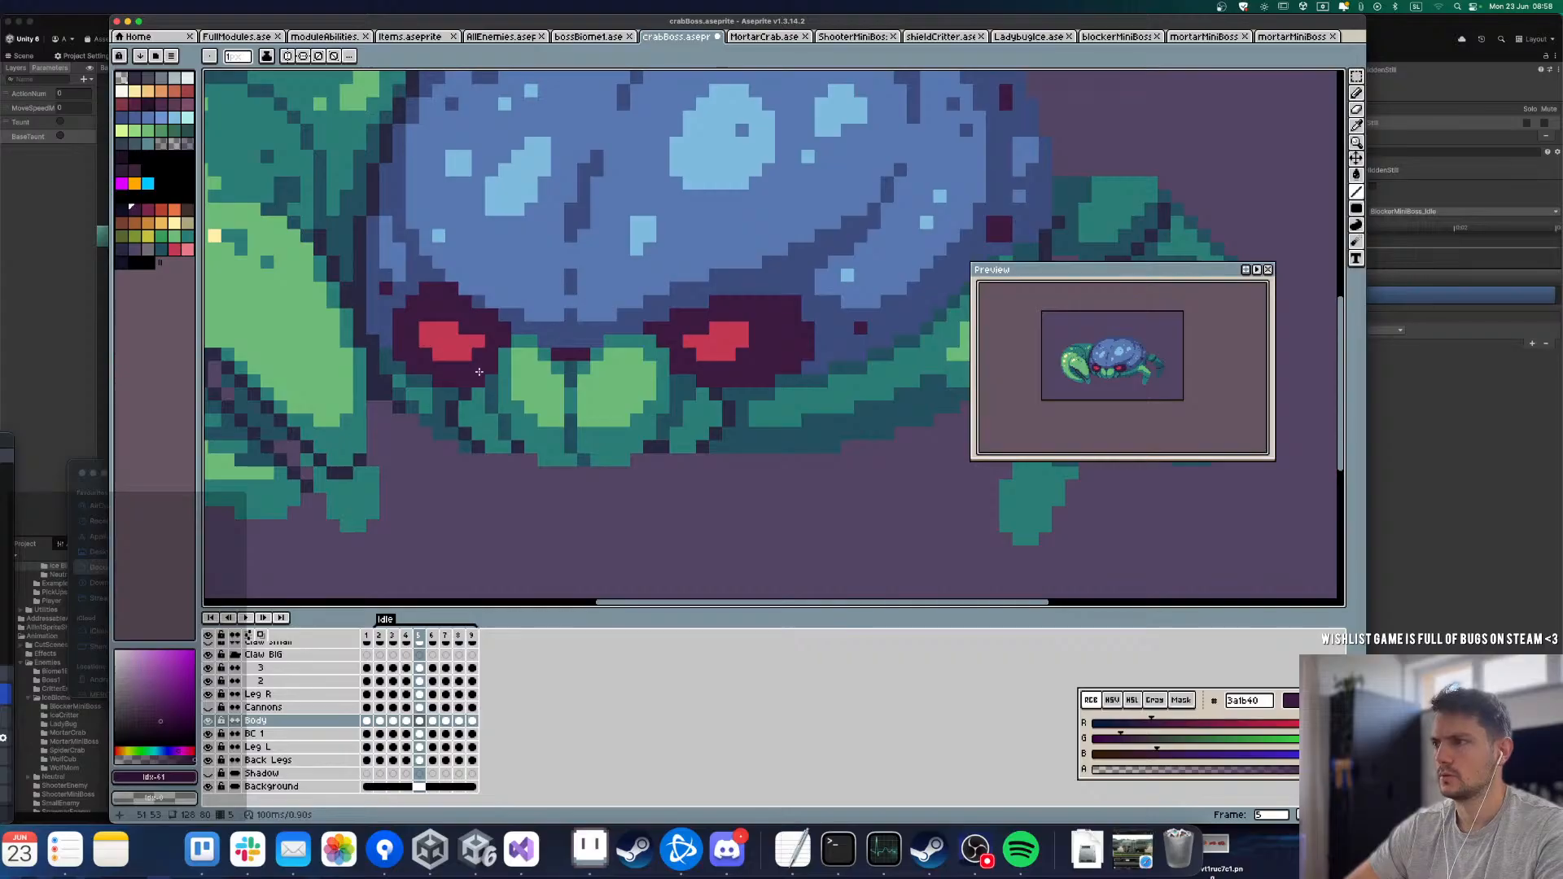
key("Right")
key("Left")
key("Left")
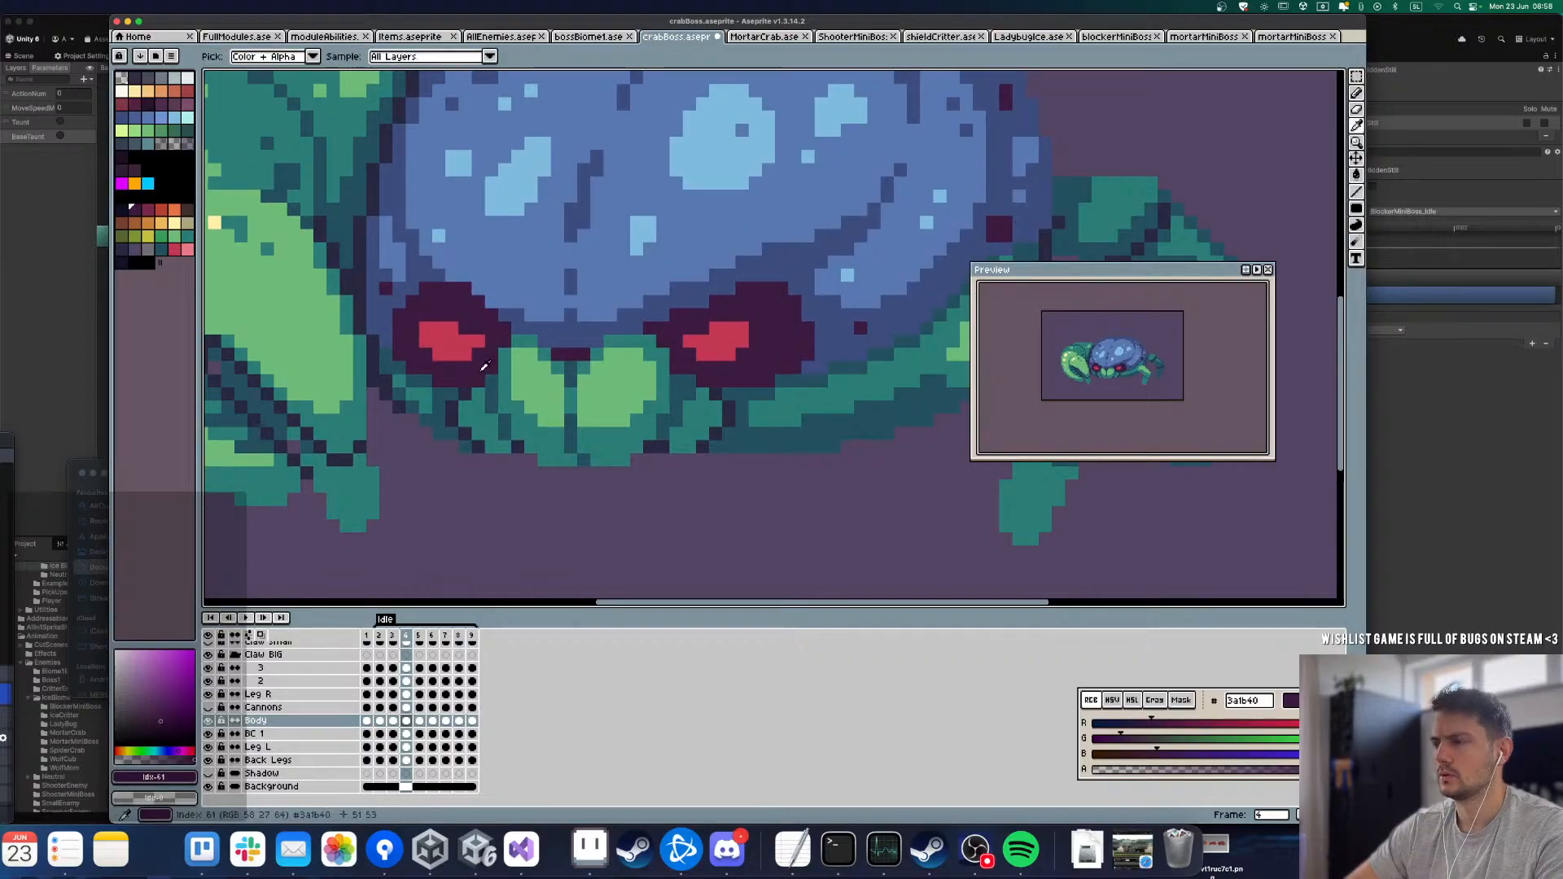
key("alt+d")
key("Left")
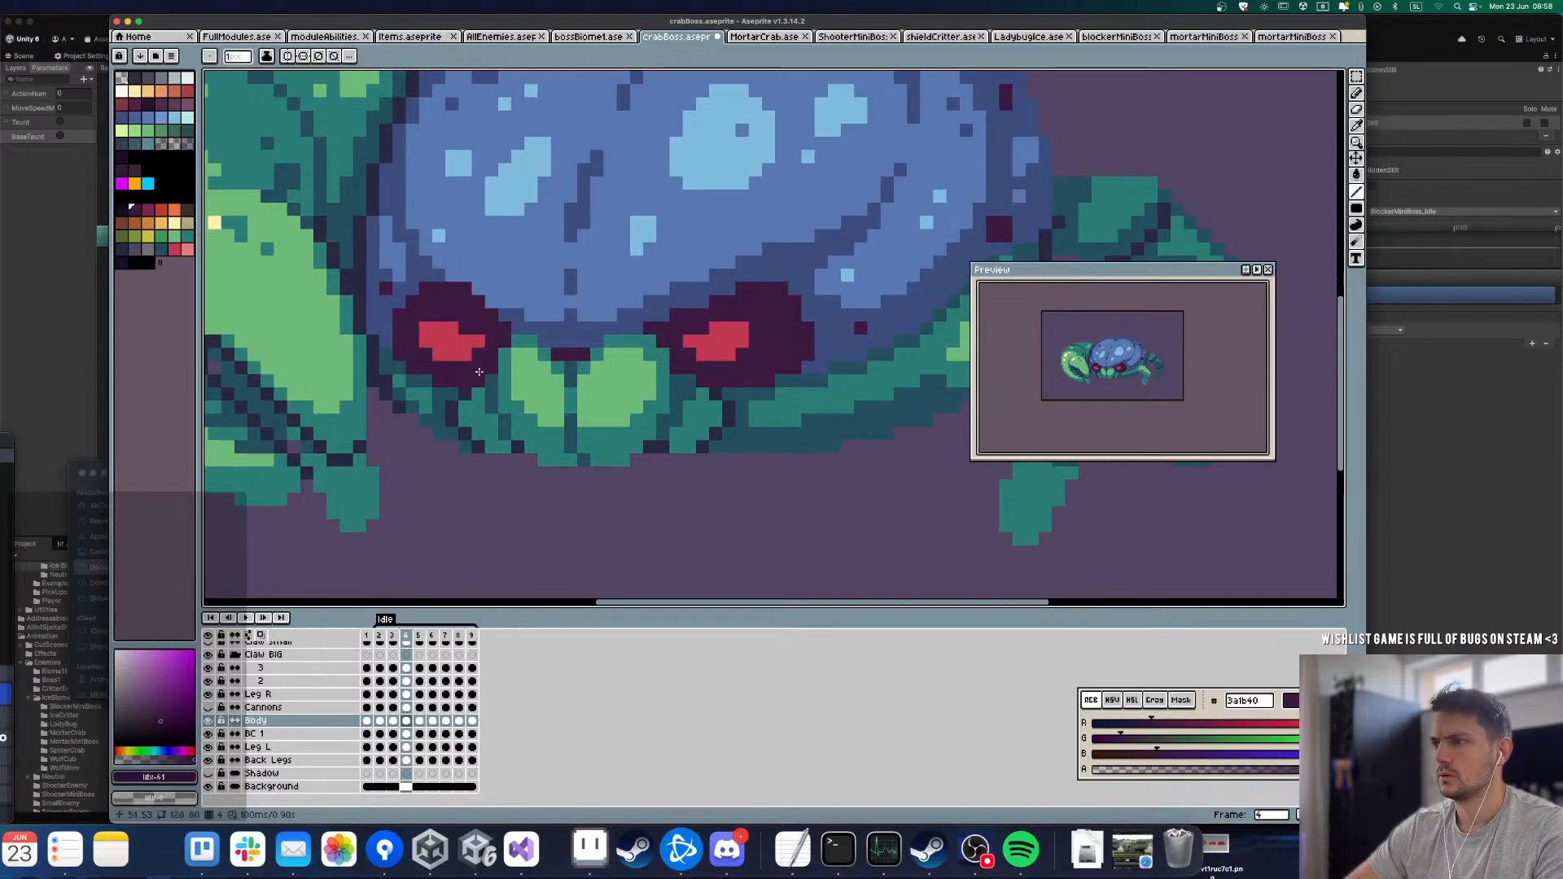
key("Left")
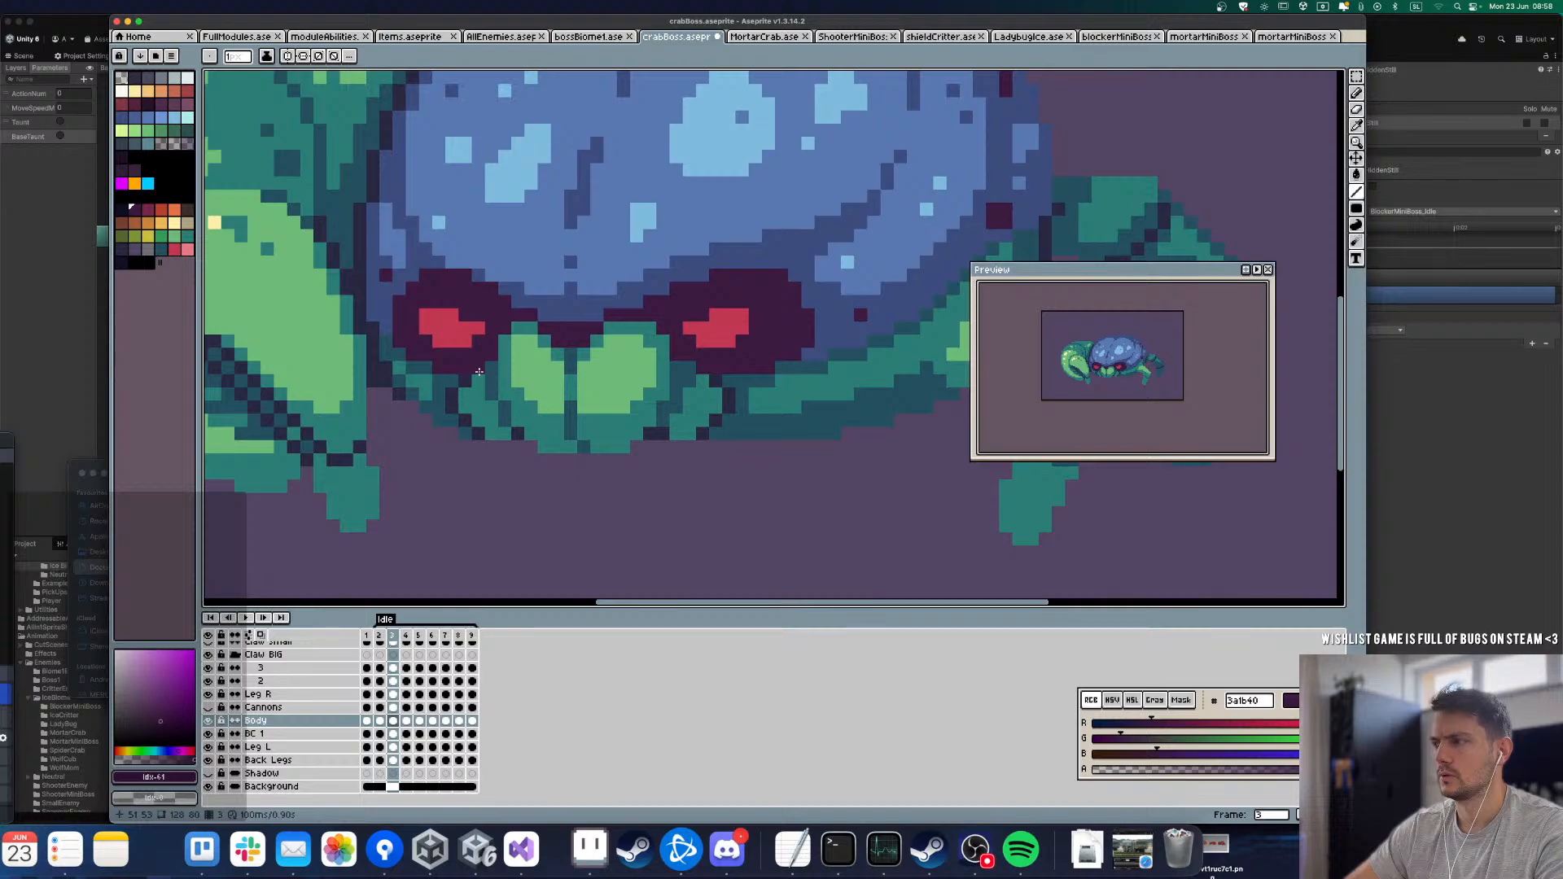
key("Right")
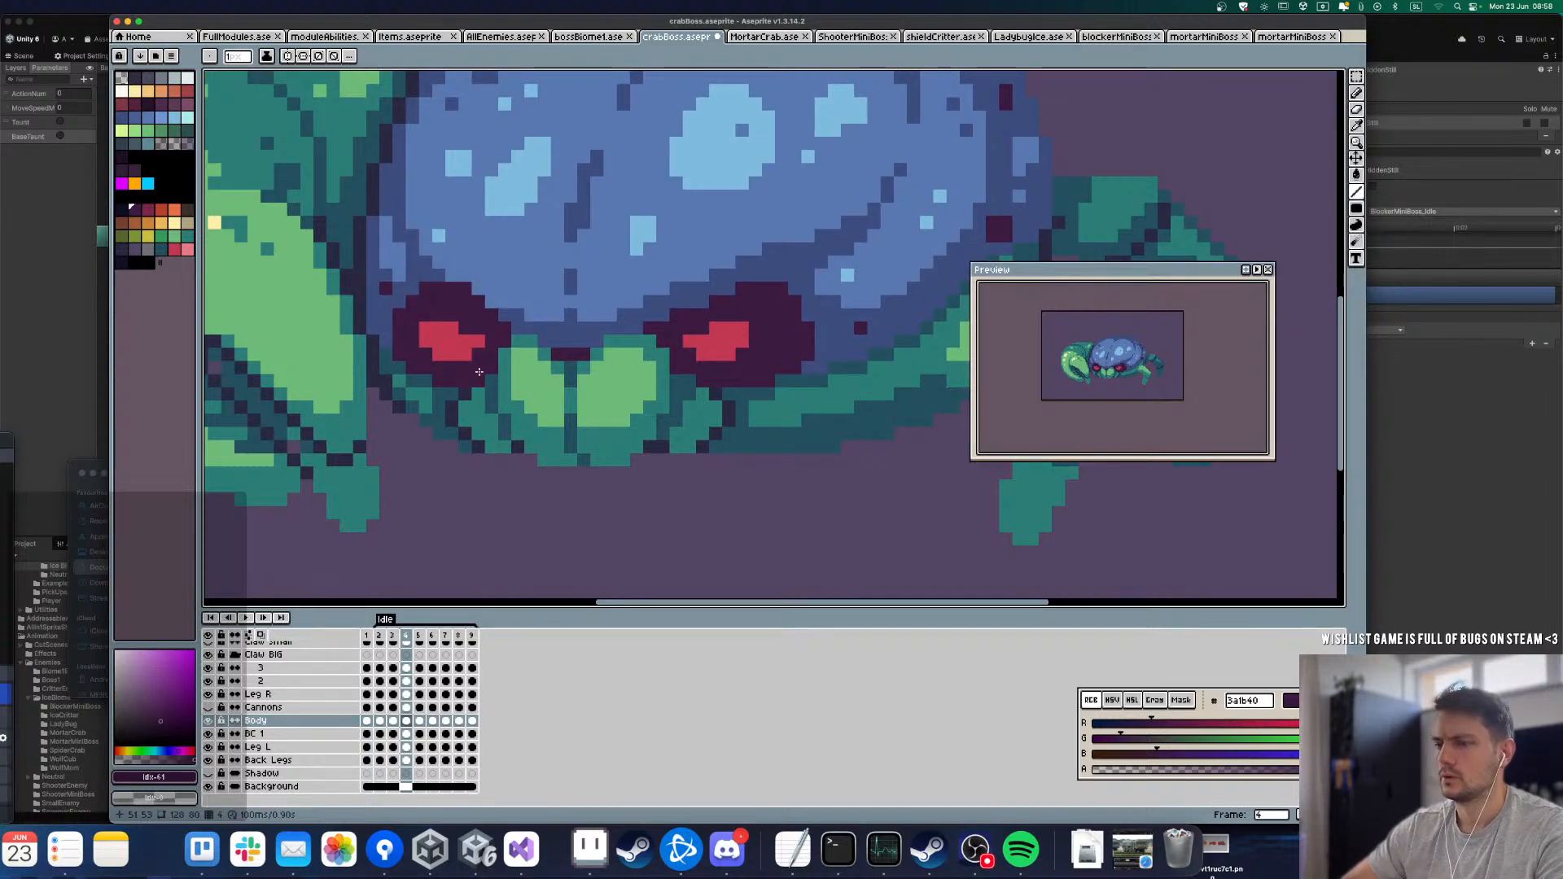
key("Right")
key("Right")
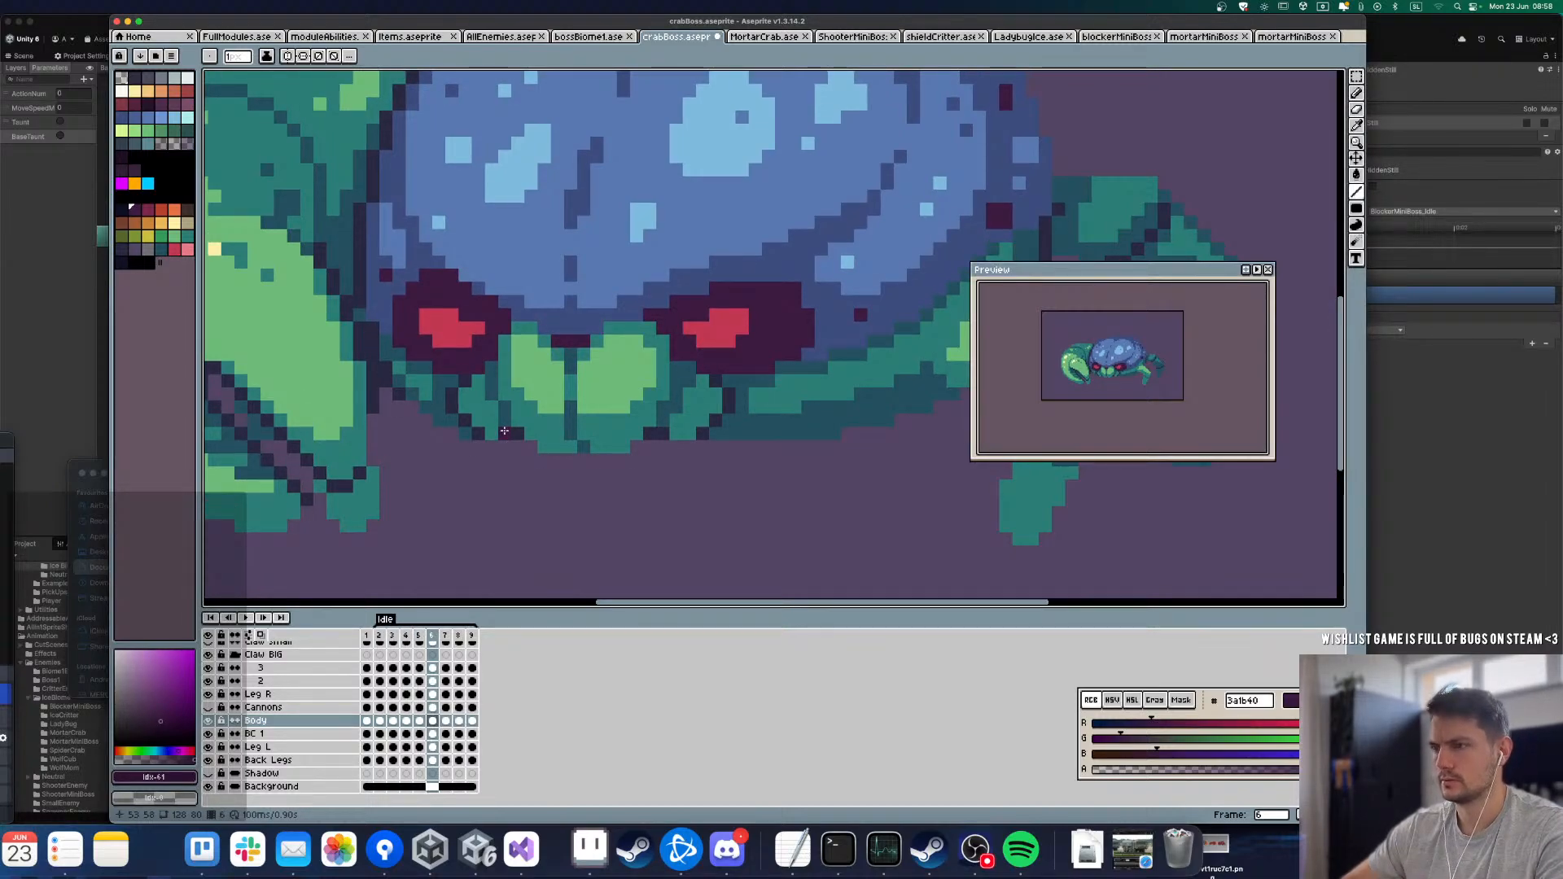
key("Left")
Step: Undo the last line stroke on the Body layer in frame 4 and redo it
scroll(507, 440, "down", 2)
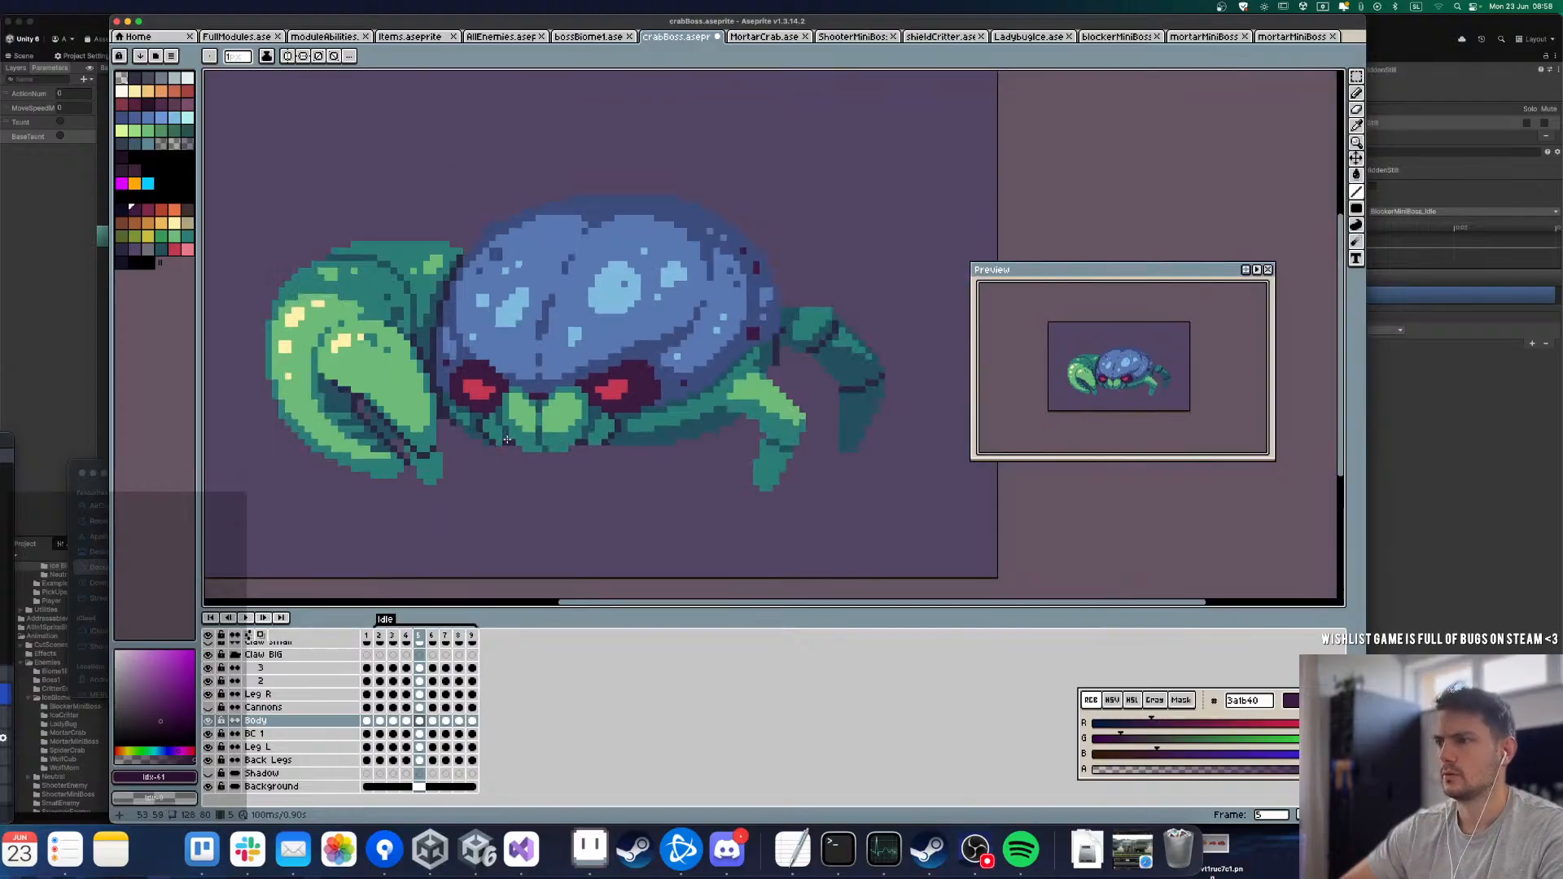
key("ctrl+z")
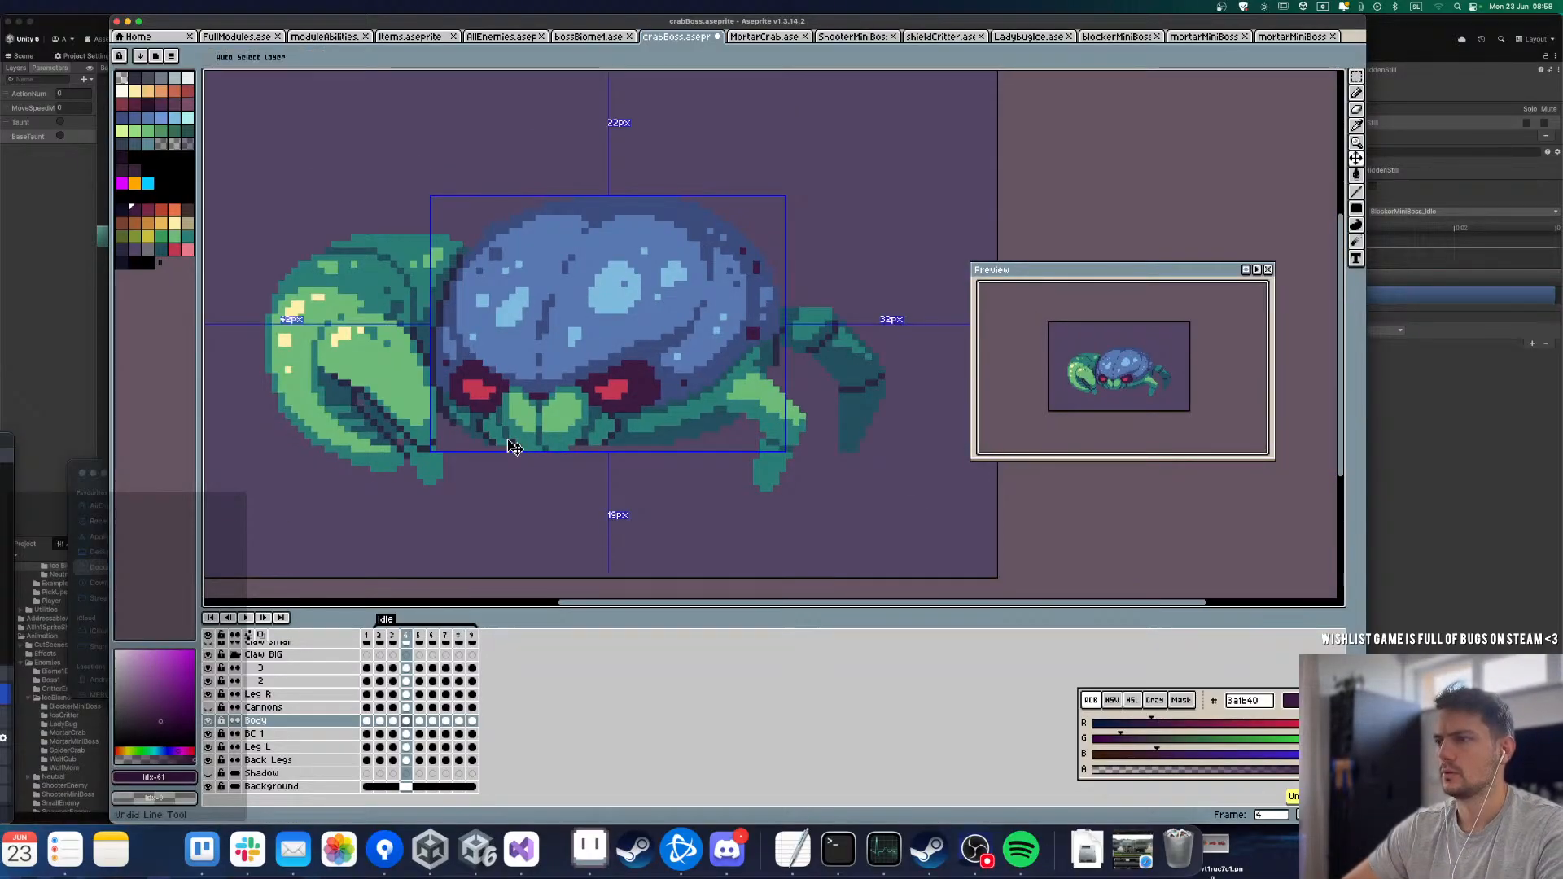
key("ctrl+z")
key("ctrl+z")
key("ctrl+z")
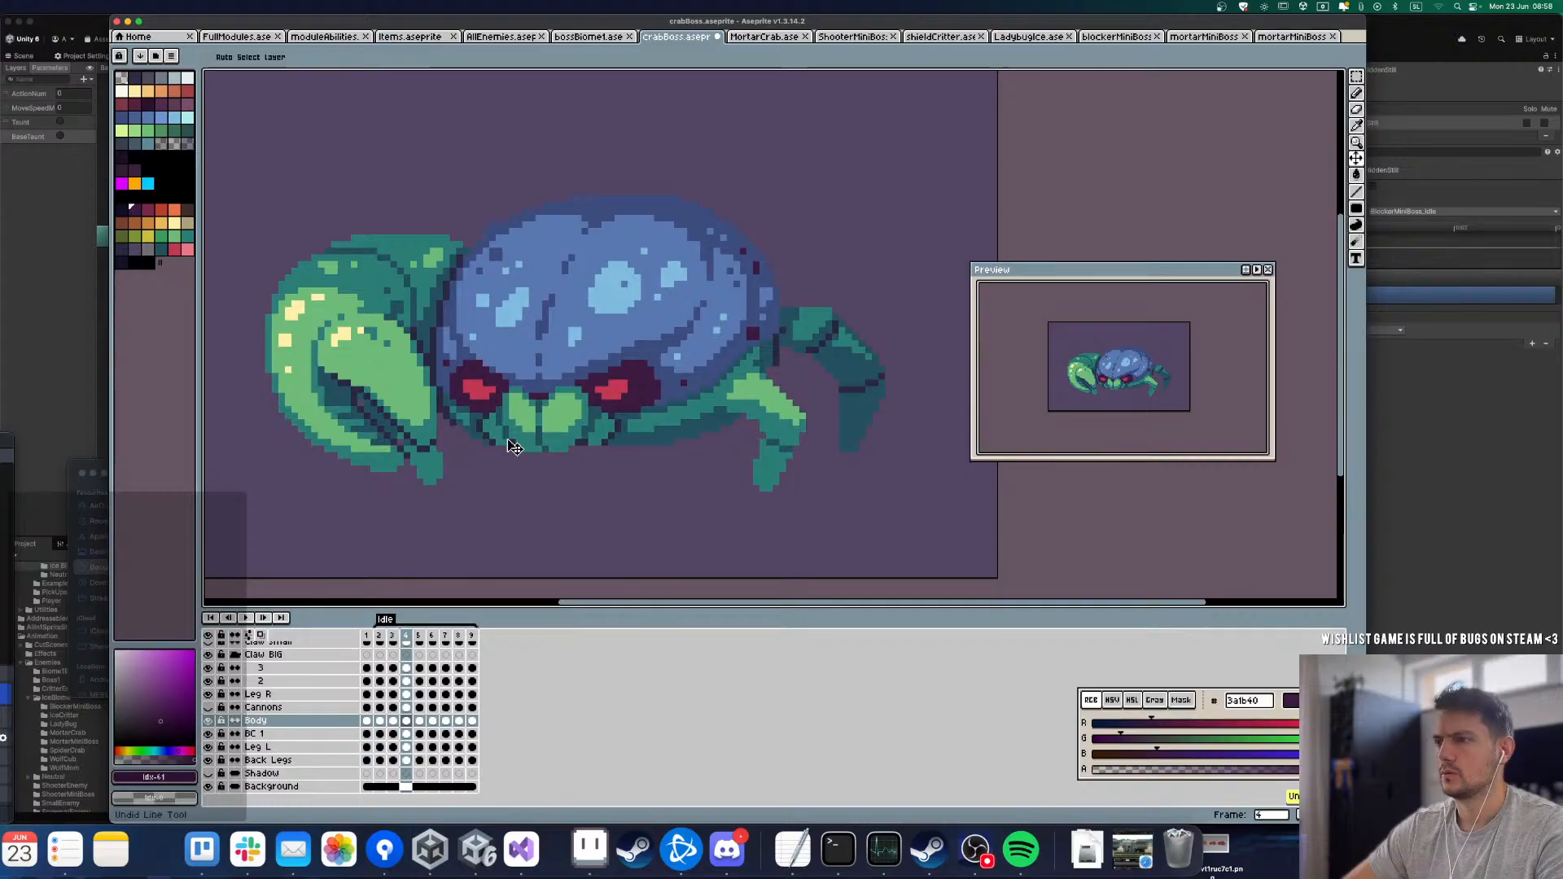
key("ctrl+y")
Step: Step through all frames of the Idle loop to examine the body's rise and fall on the whole crab
key("Left")
key("Left")
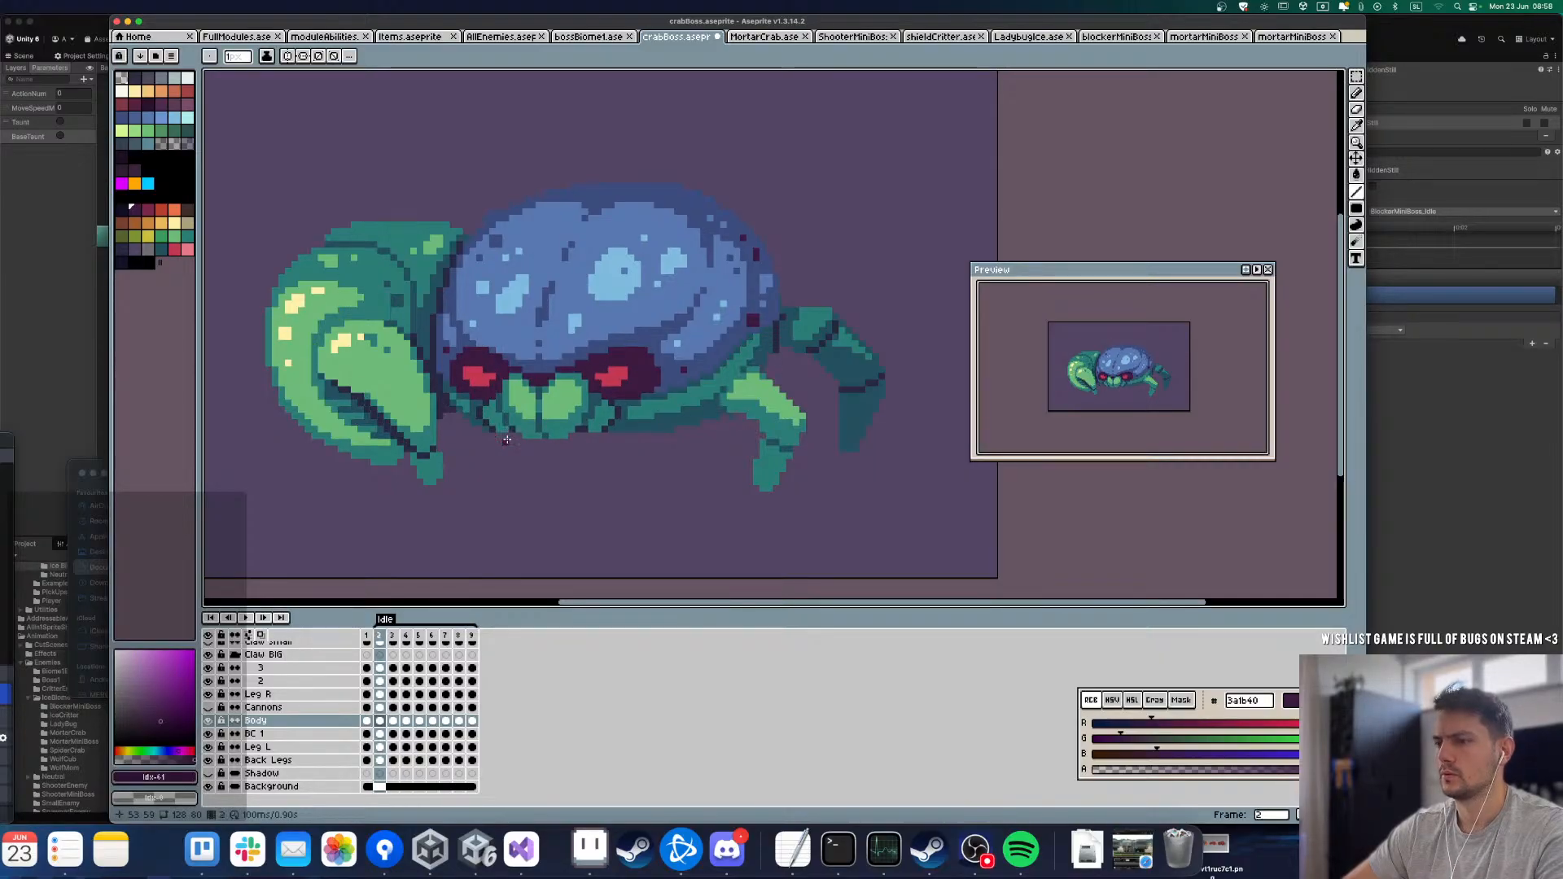
key("Right")
key("Right")
key("Right")
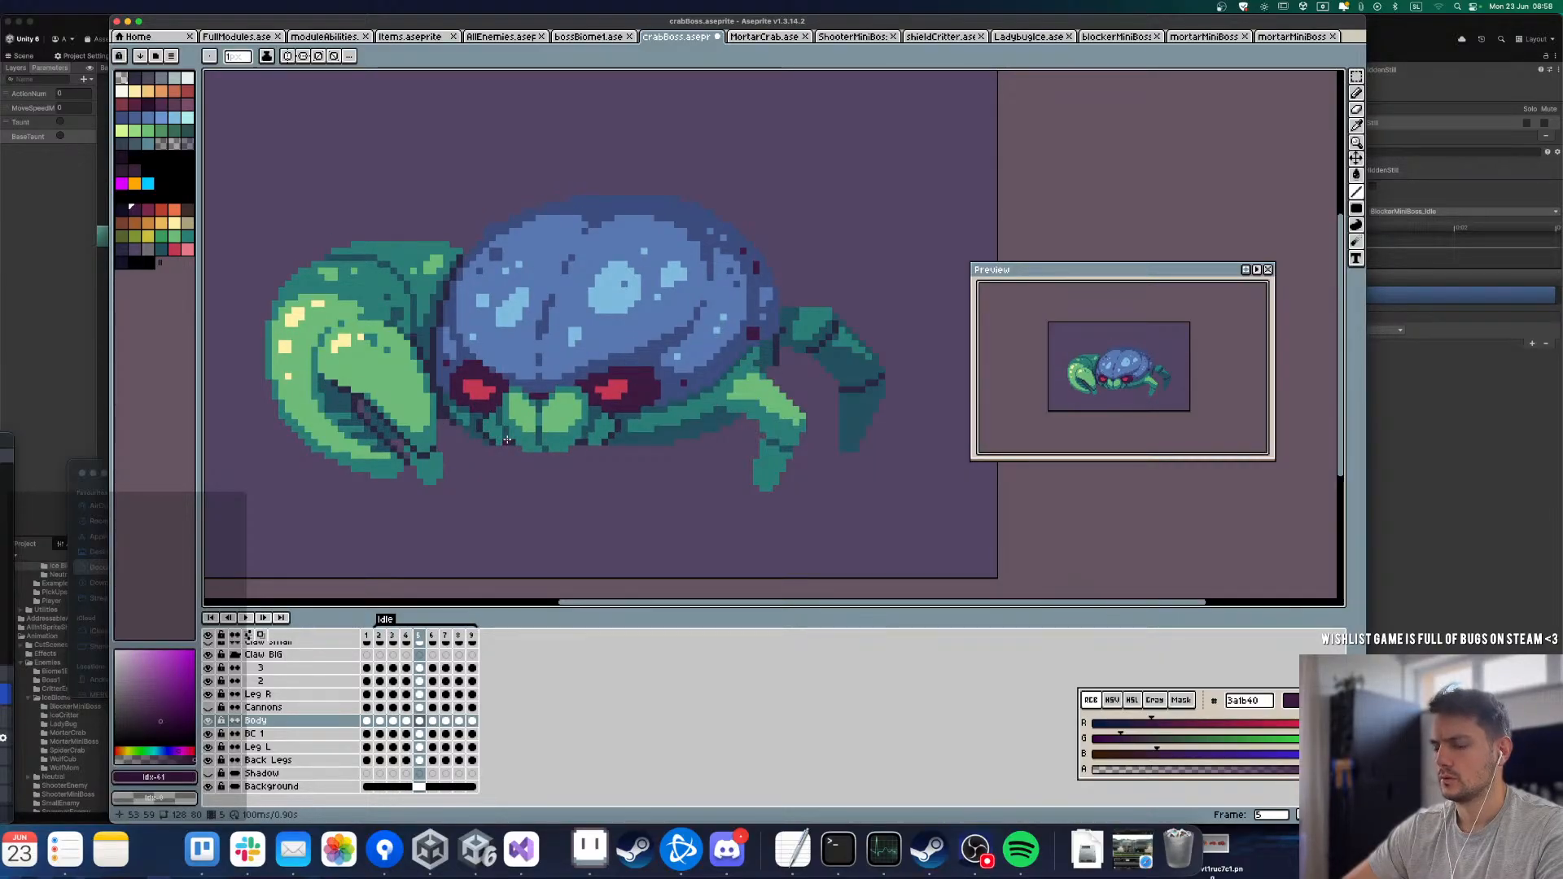
key("m")
key("Right")
key("Right")
key("Right")
key("Right")
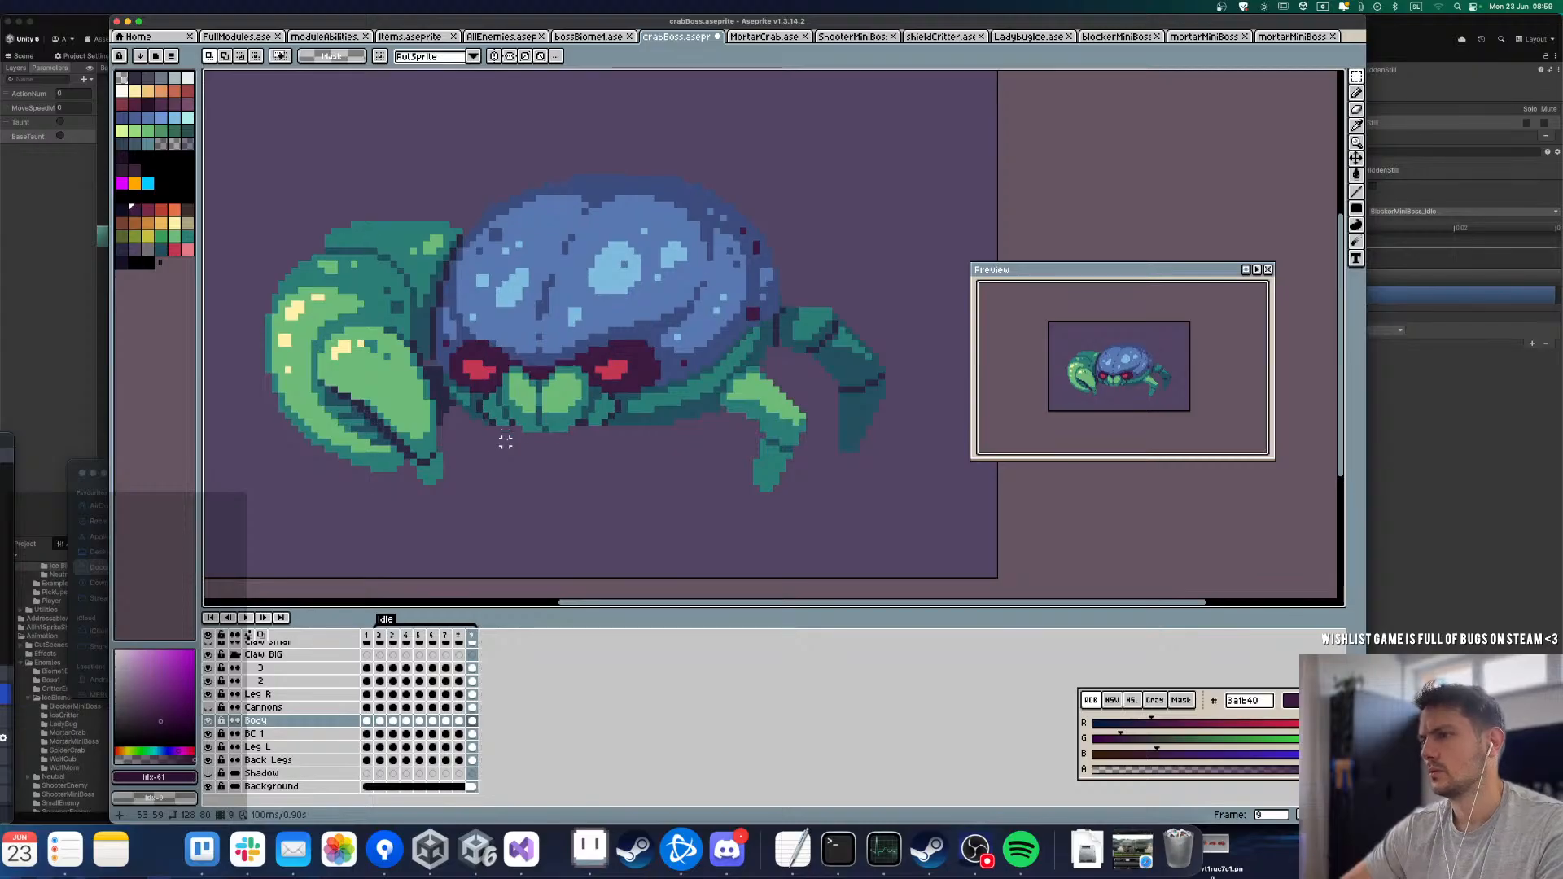
key("Right")
key("Right")
key("Right")
key("Right")
key("Left")
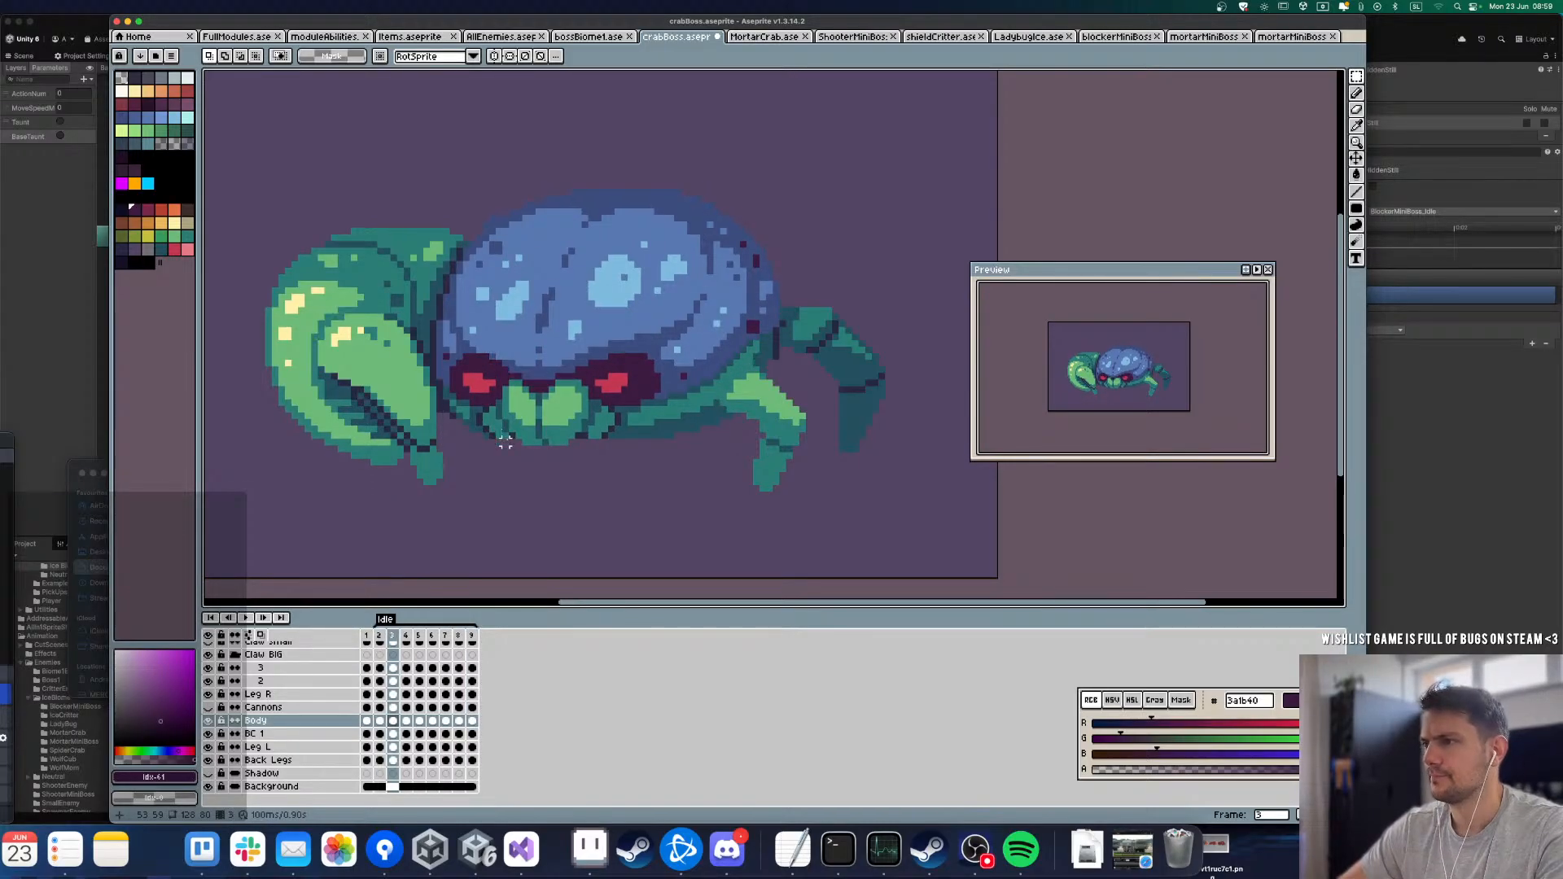
Step: Compare frames 3 to 6 to examine how the eyes and brow change at the lowest body position
key("Right")
key("Left")
key("Right")
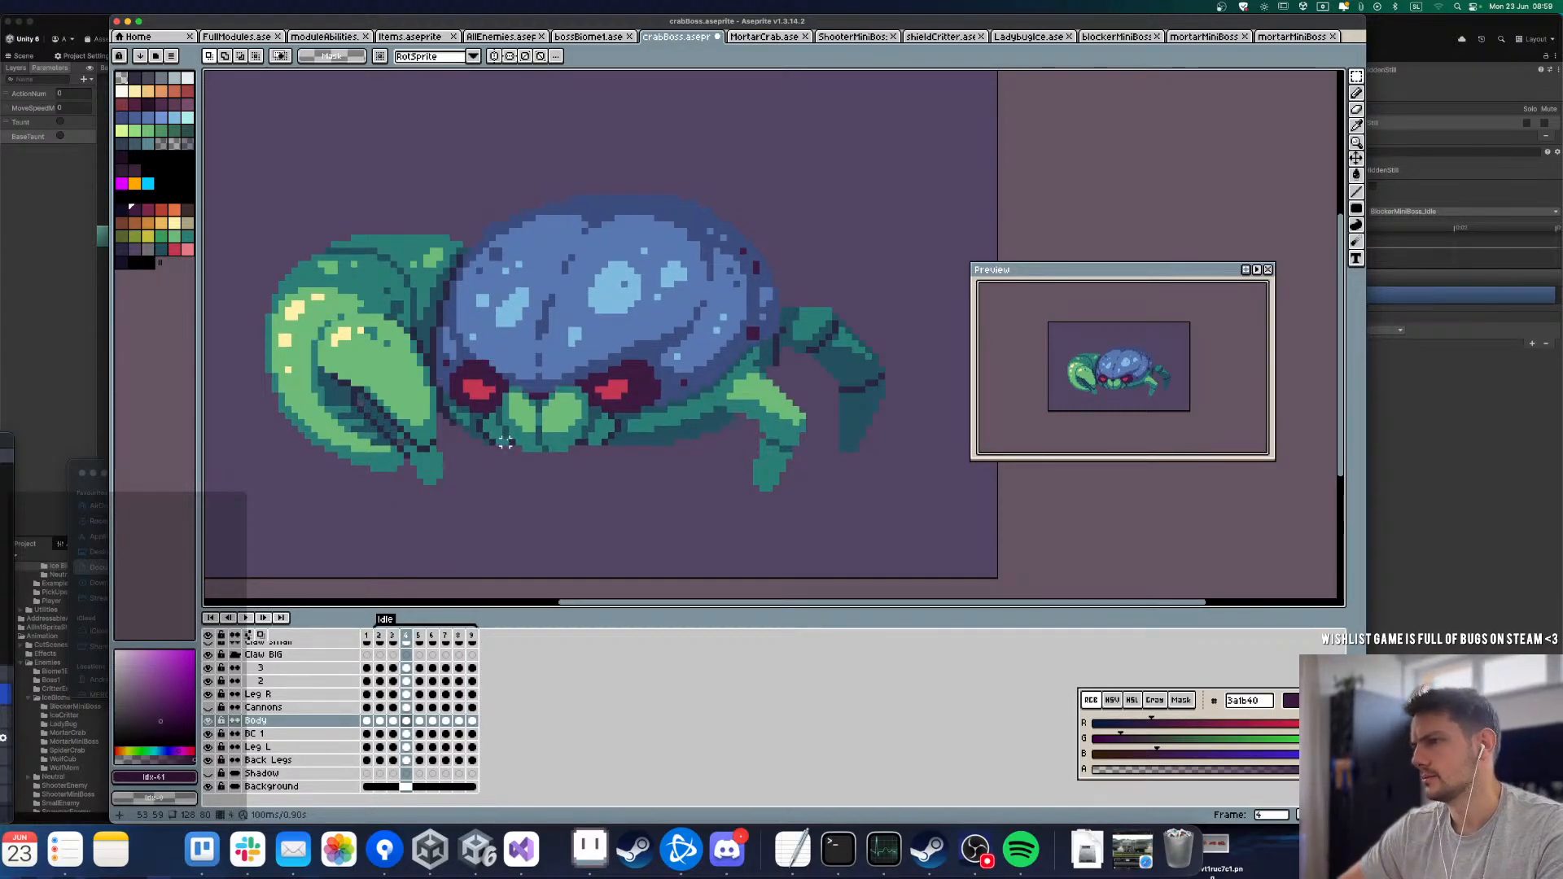
key("Left")
key("Right")
key("Right")
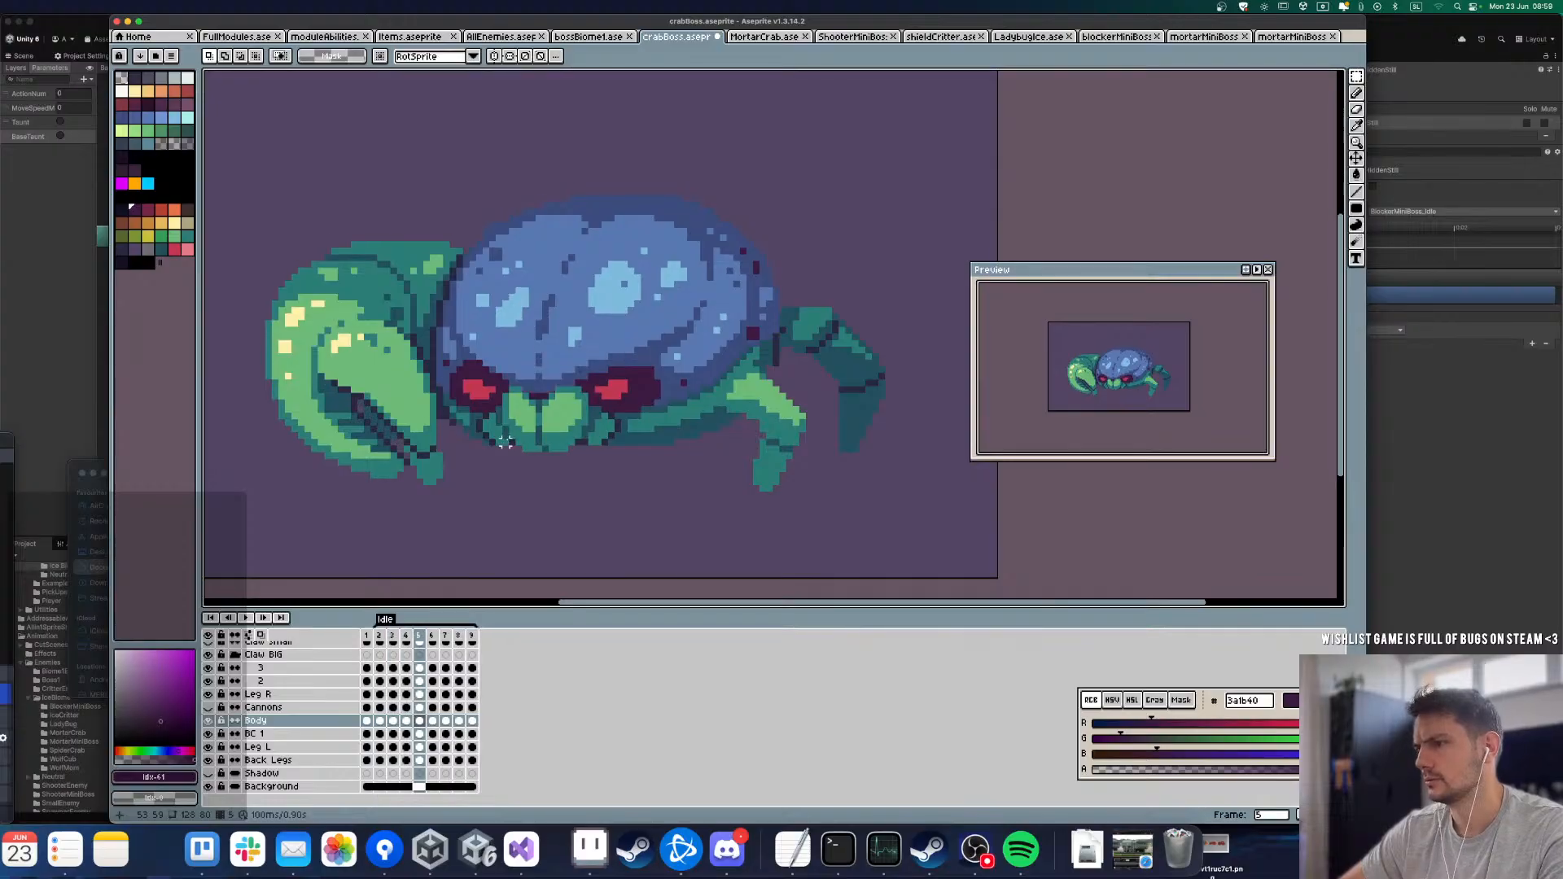
key("Right")
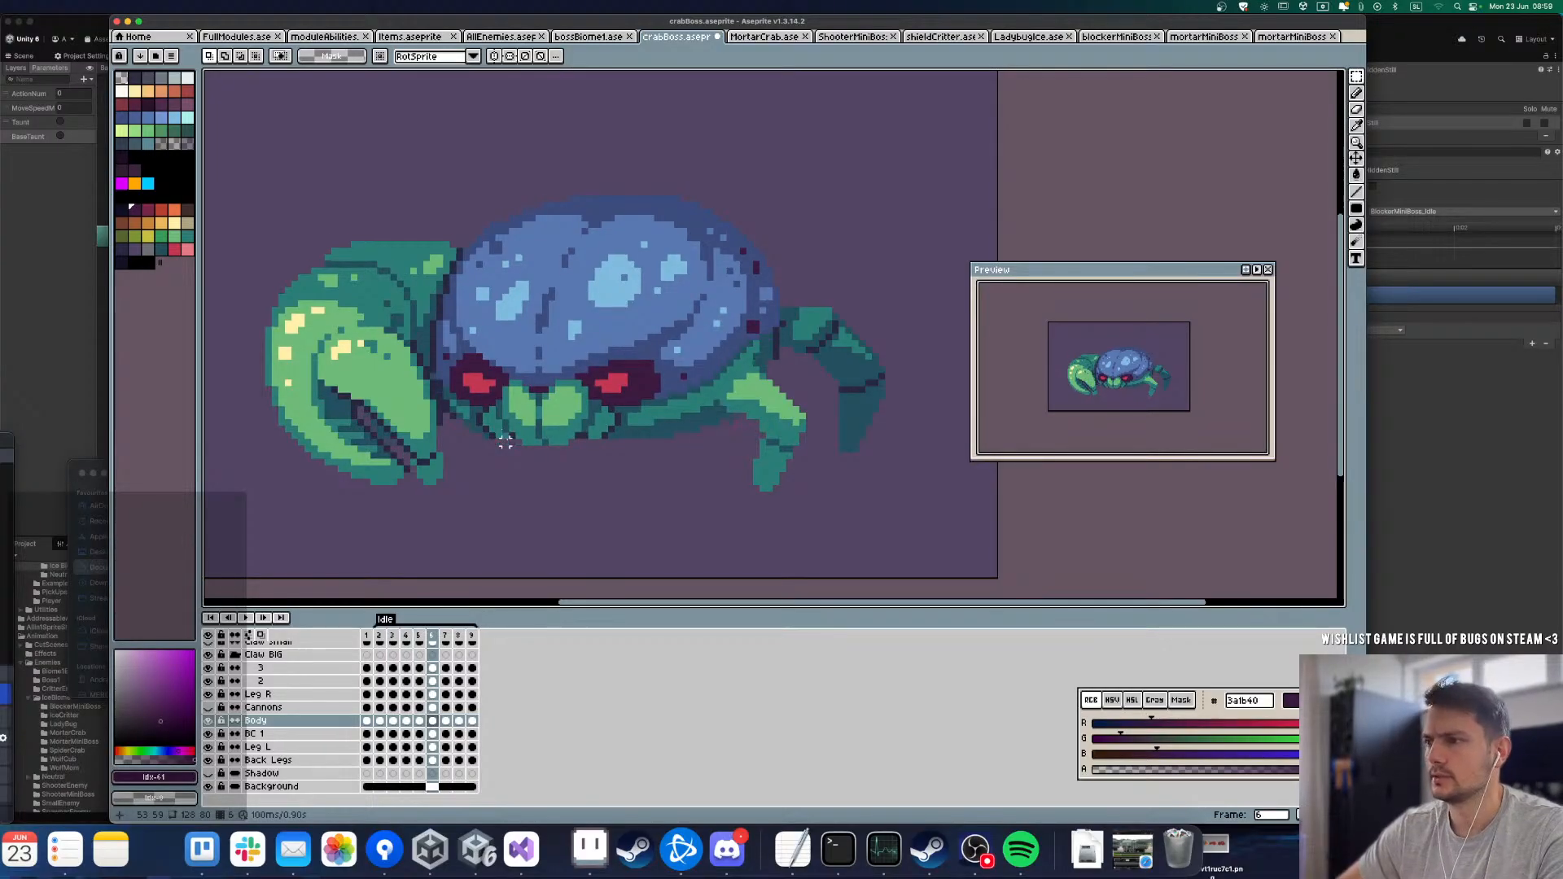
key("Left")
key("Left")
key("Left")
key("Right")
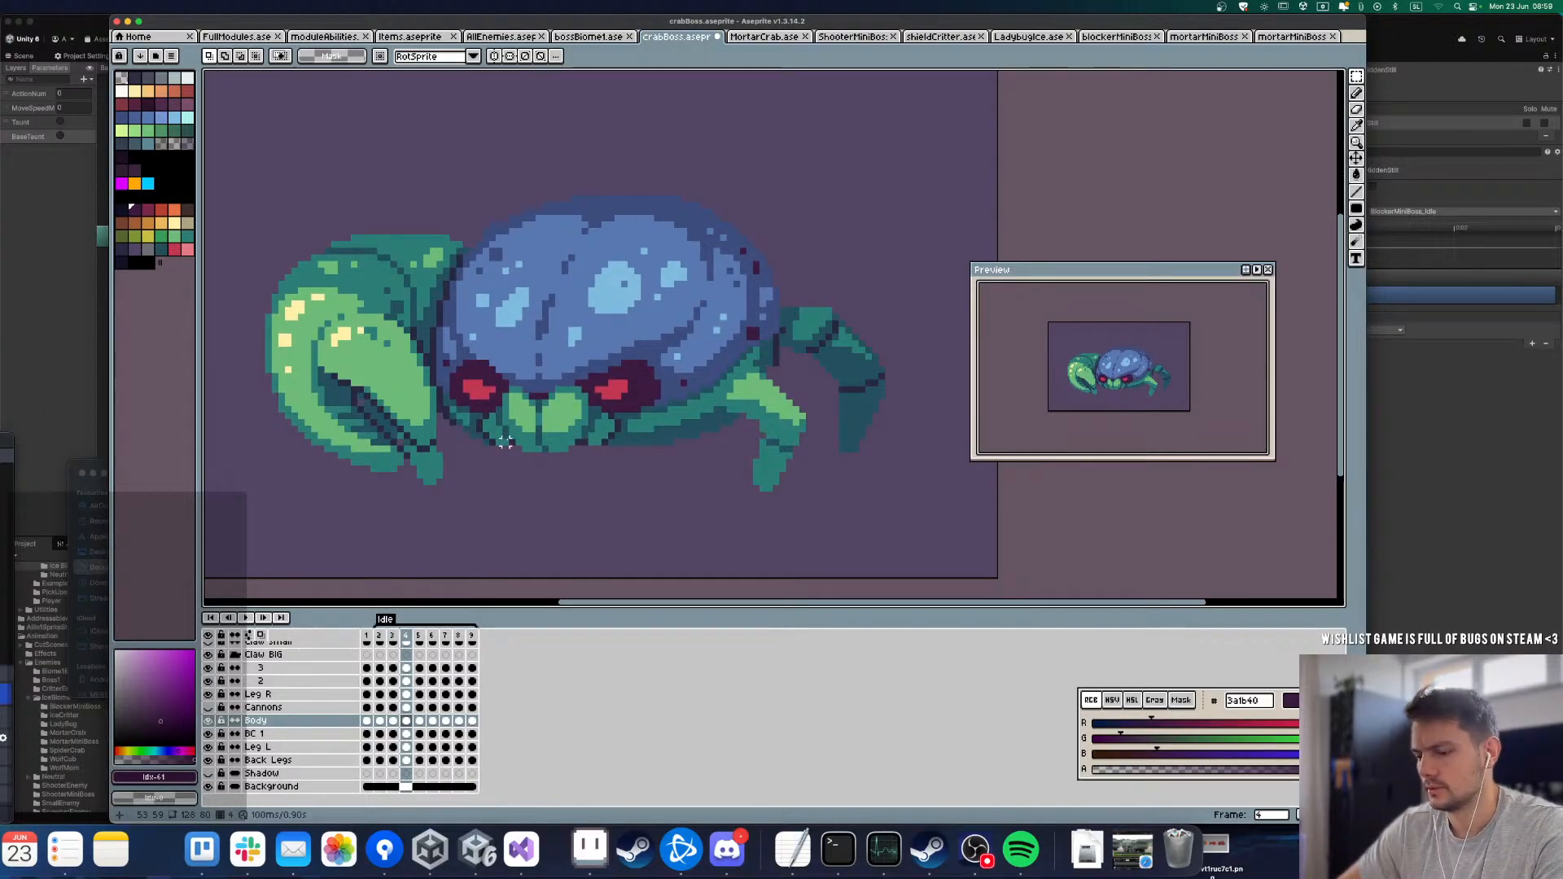
scroll(588, 398, "up", 3)
key("Right")
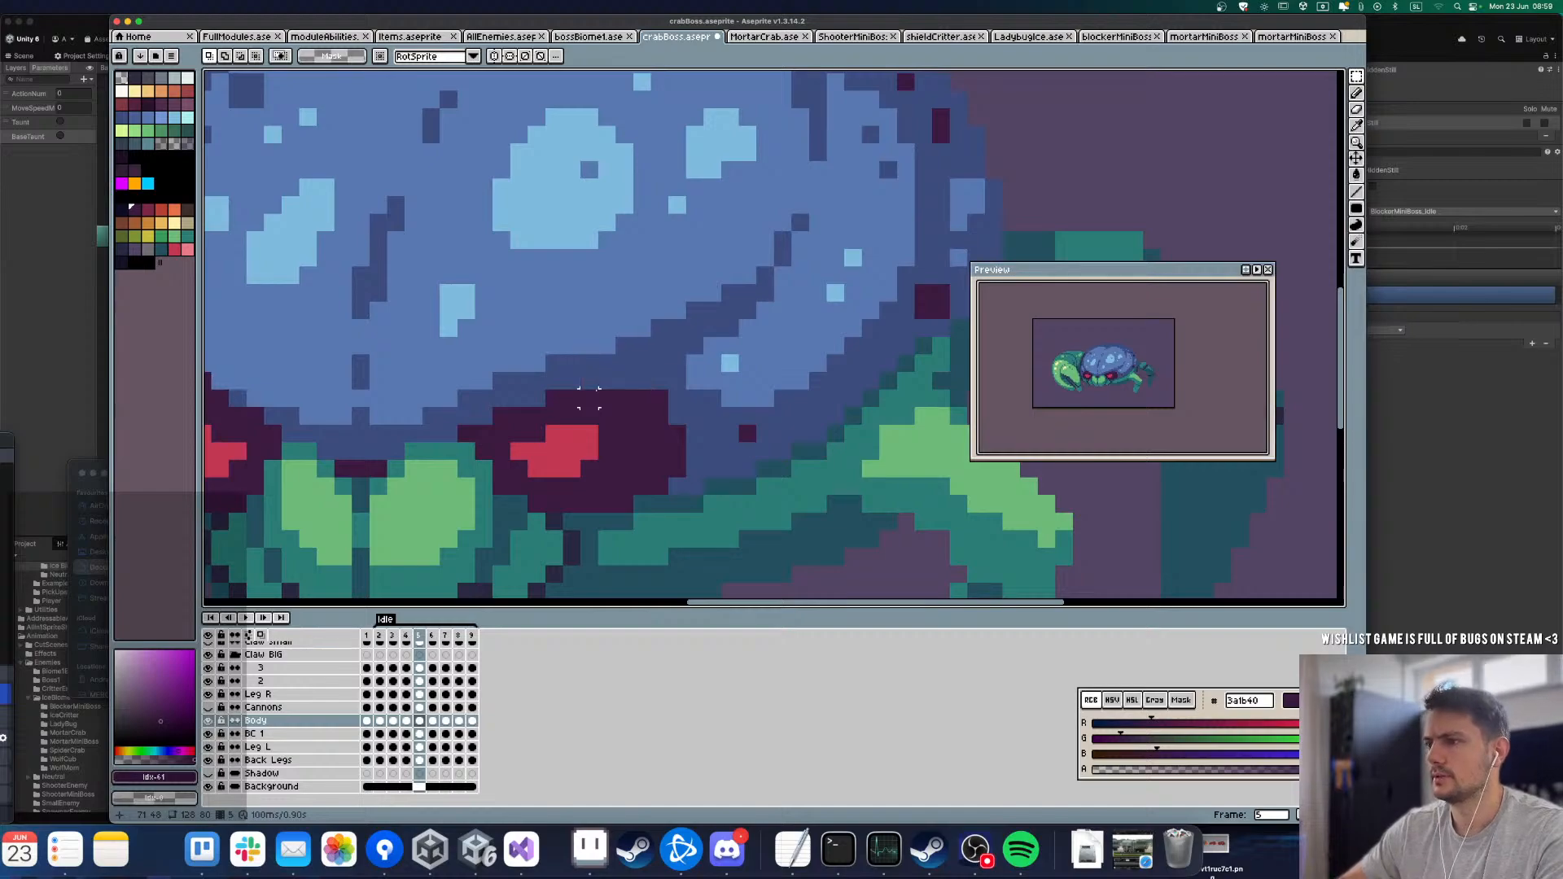
Step: Raise a four-pixel-wide section of the right eye's upper outline by one pixel in frame 5 of the Body layer
left_click_drag(588, 398, 645, 330)
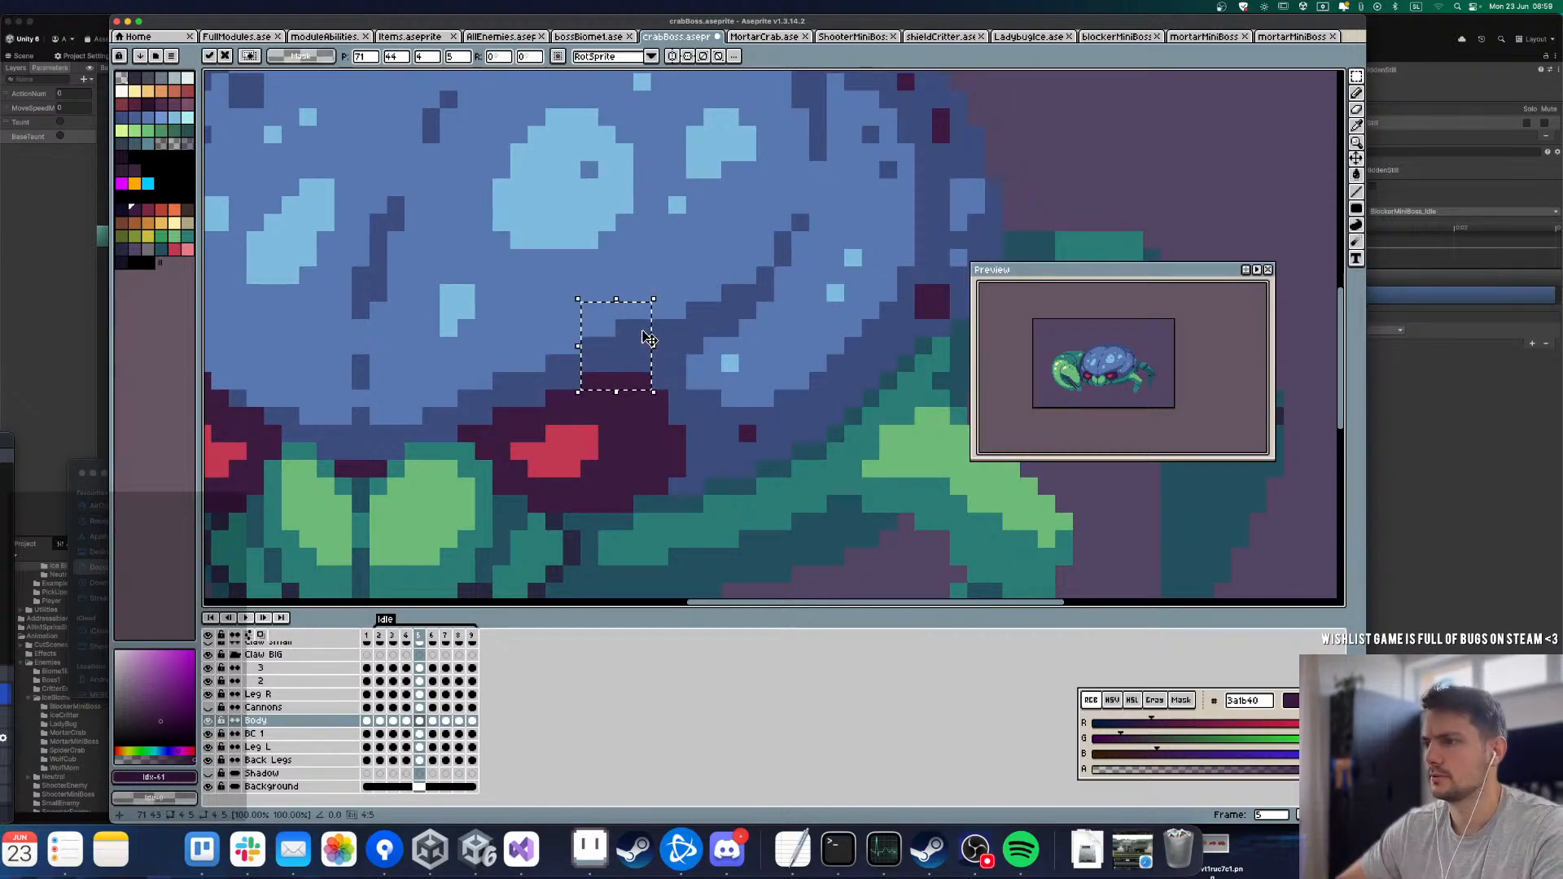
scroll(644, 337, "down", 3)
scroll(521, 345, "up", 3)
key("super+d")
key("l")
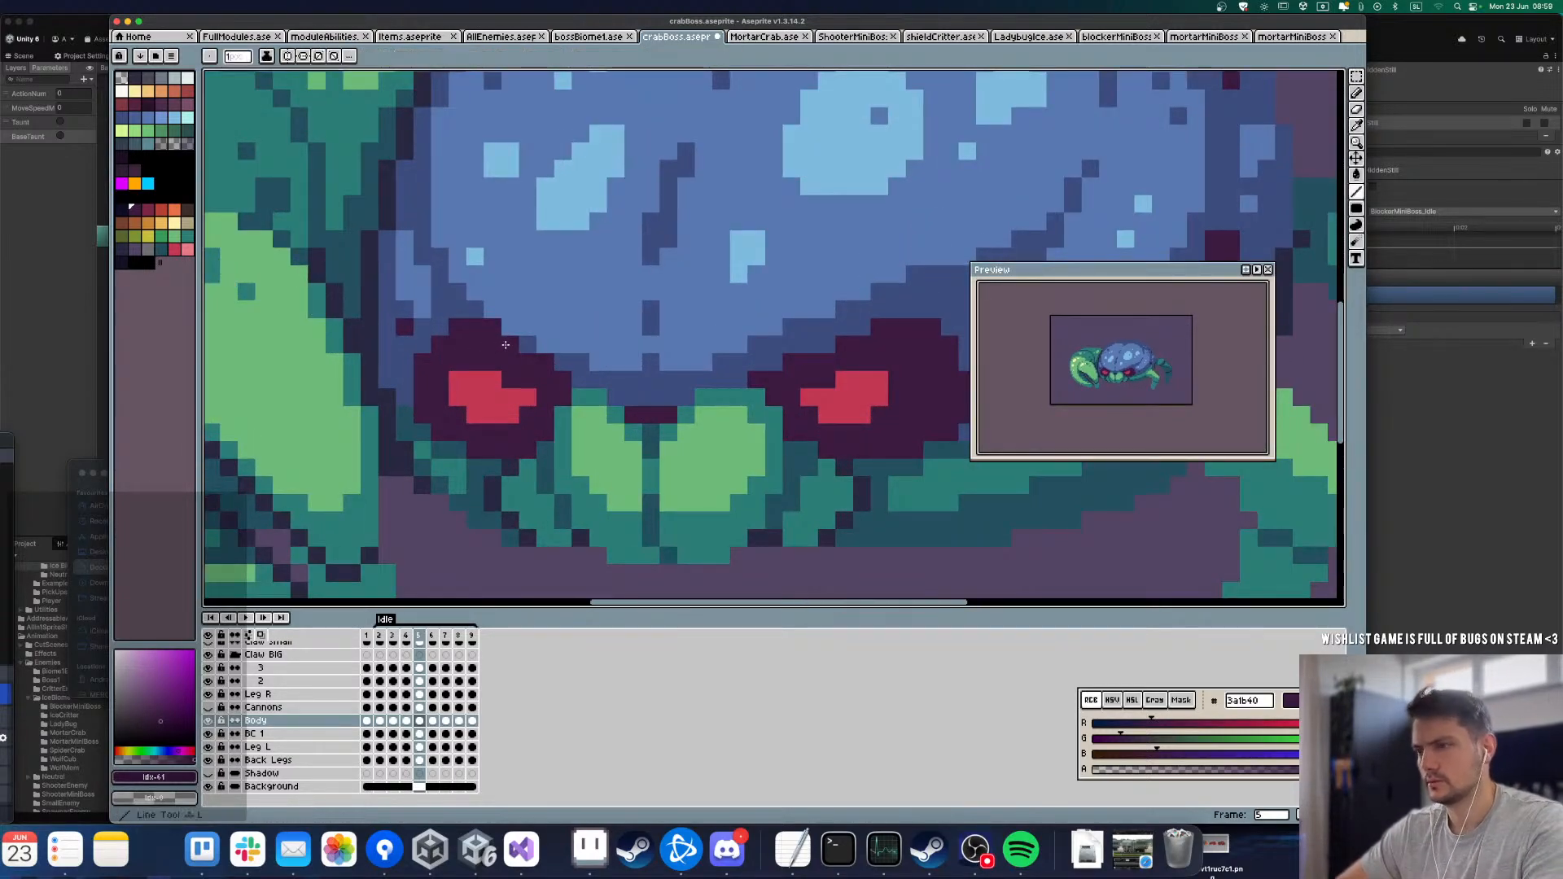
Step: Touch up the left eye's inner edge with dark blue 3e4c7e in frame 4, matching it against frames 3 and 5
scroll(425, 367, "down", 2)
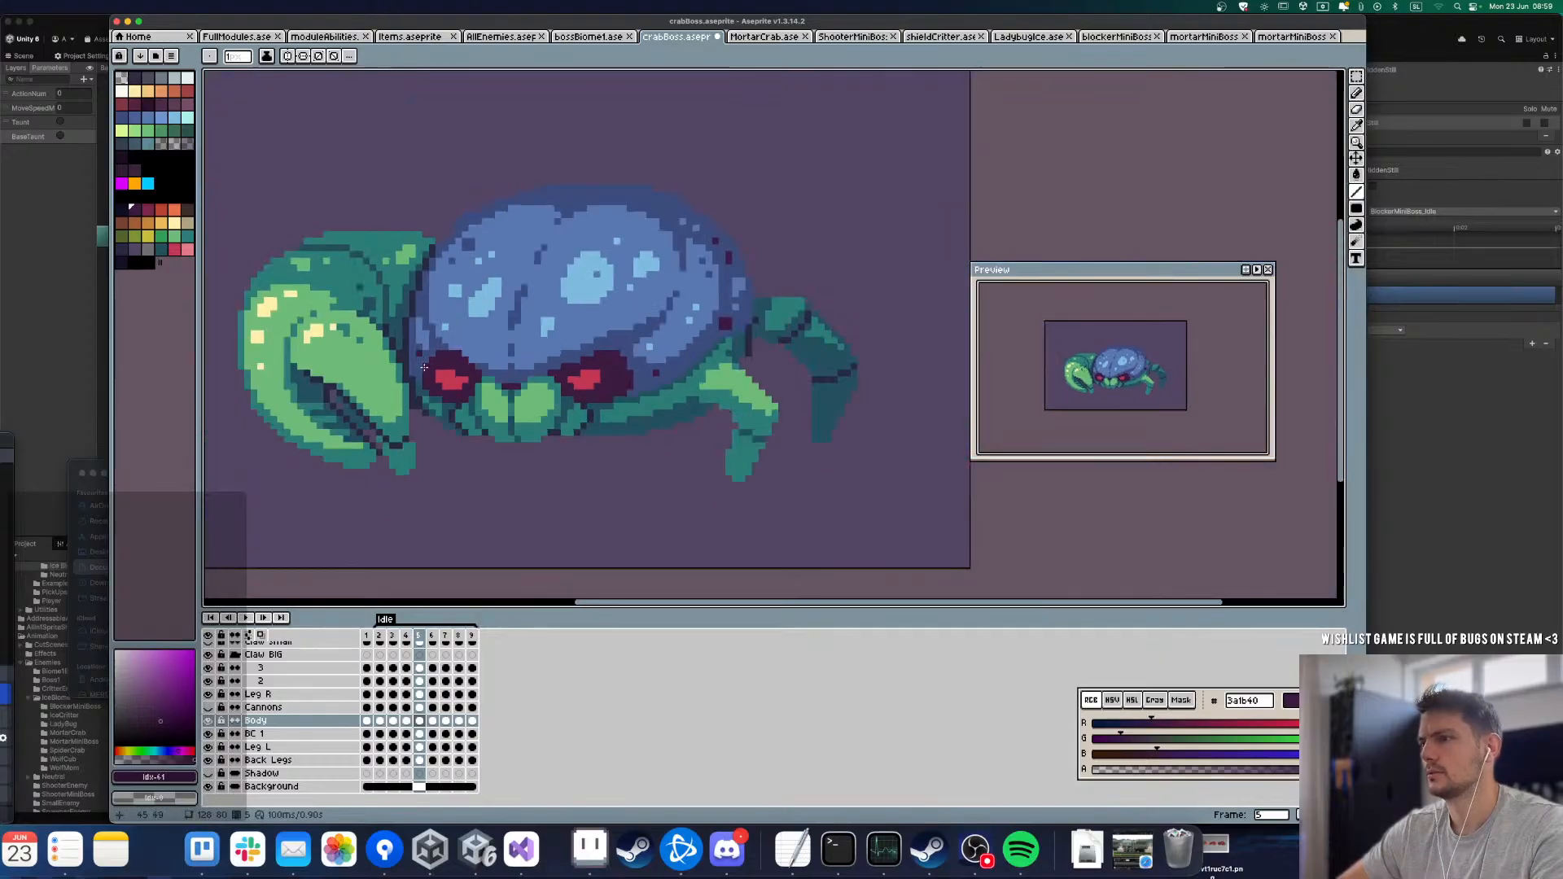
key("Left")
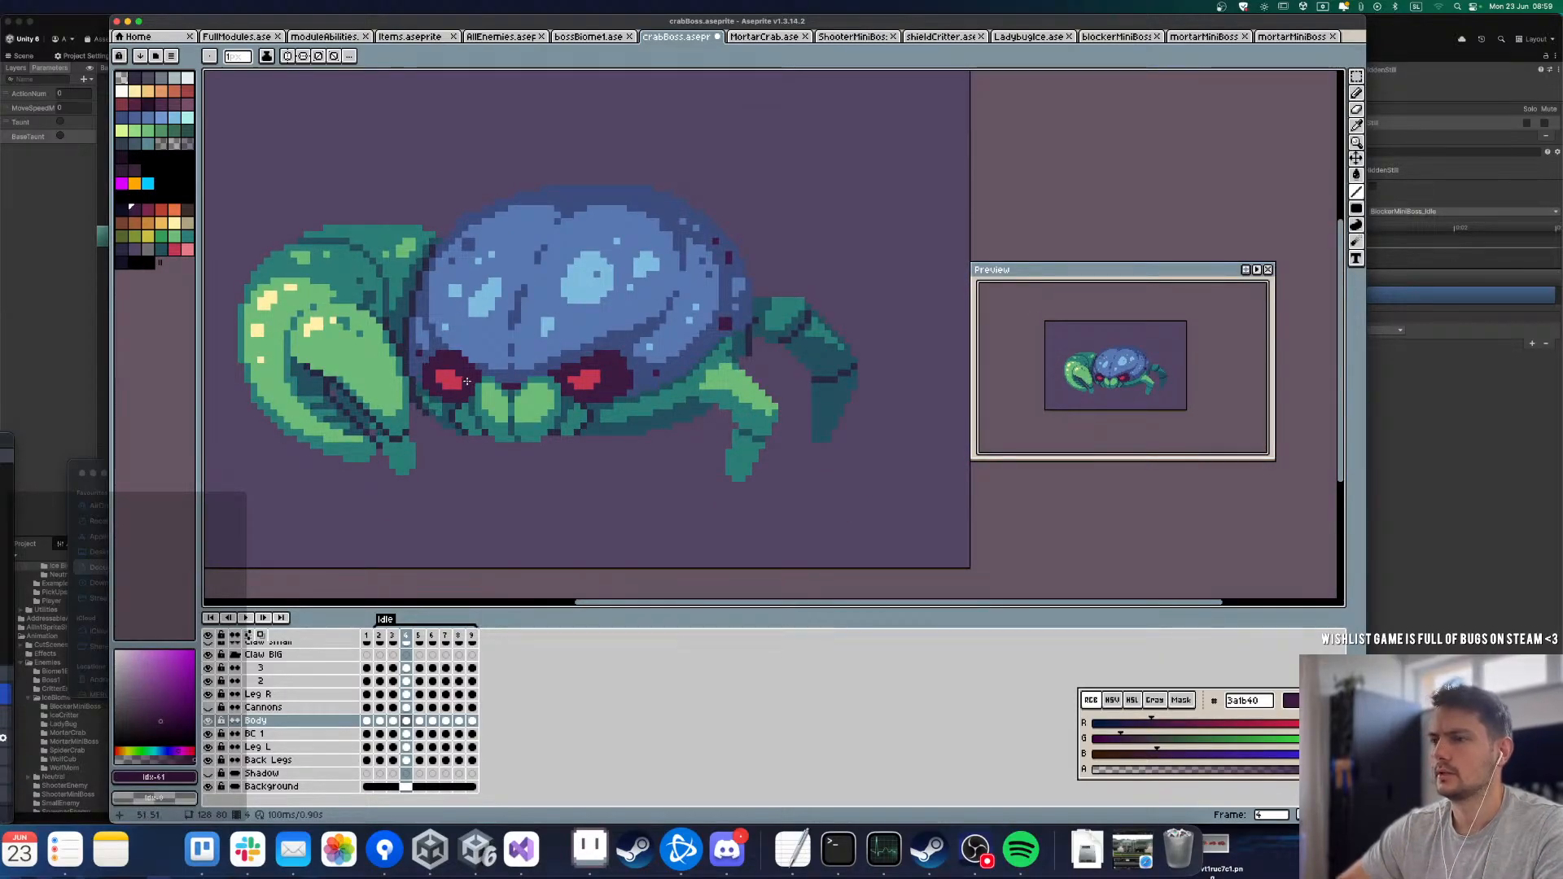
scroll(467, 381, "up", 3)
left_click(458, 417, "alt")
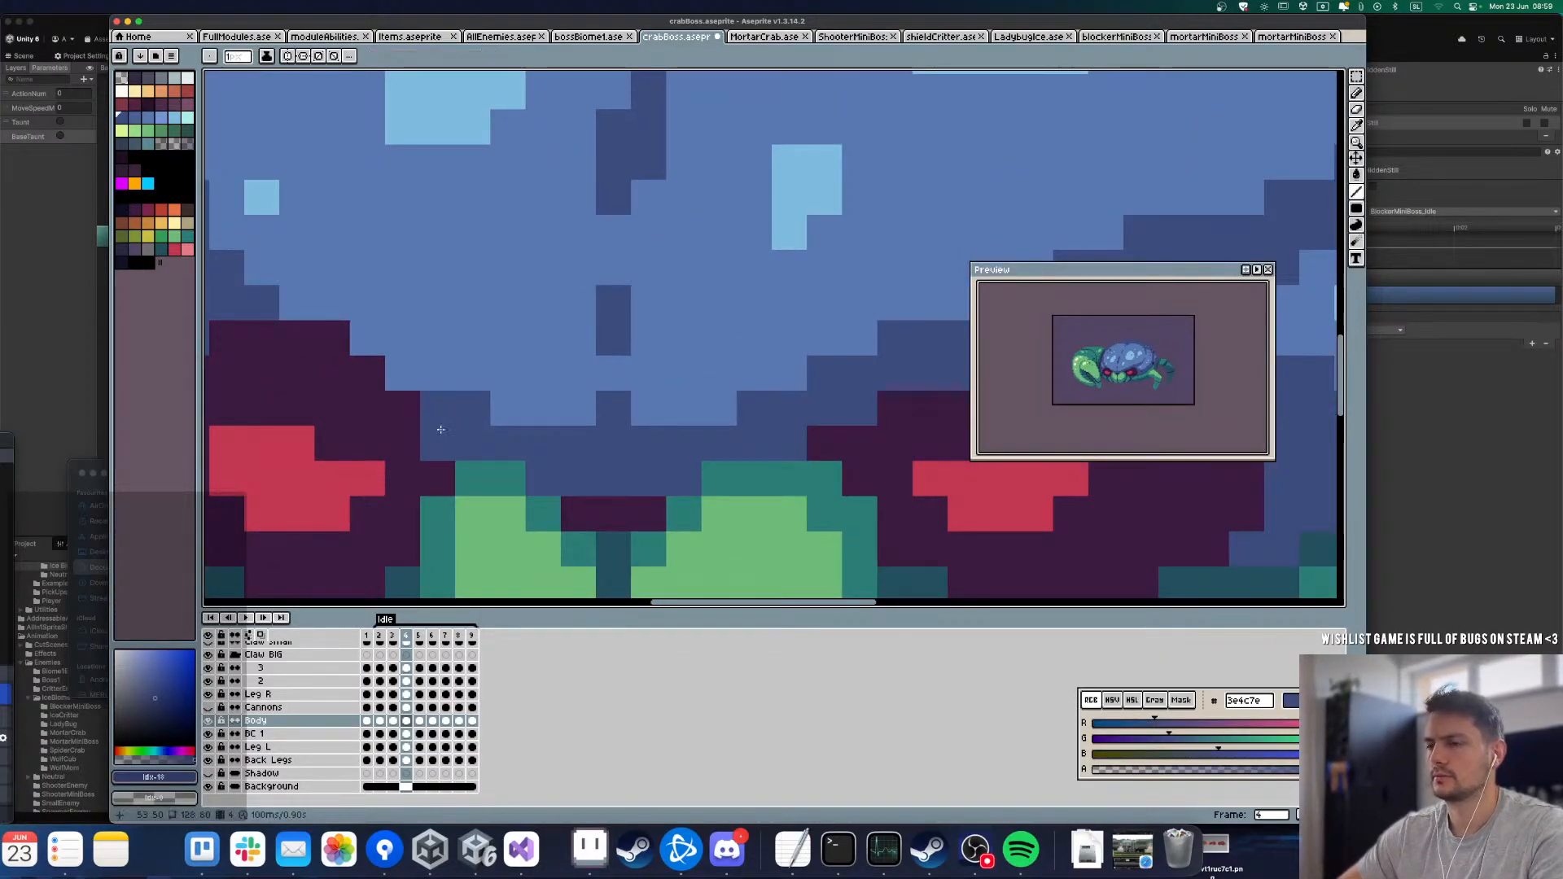
key("Left")
key("Right")
left_click(388, 433)
key("Right")
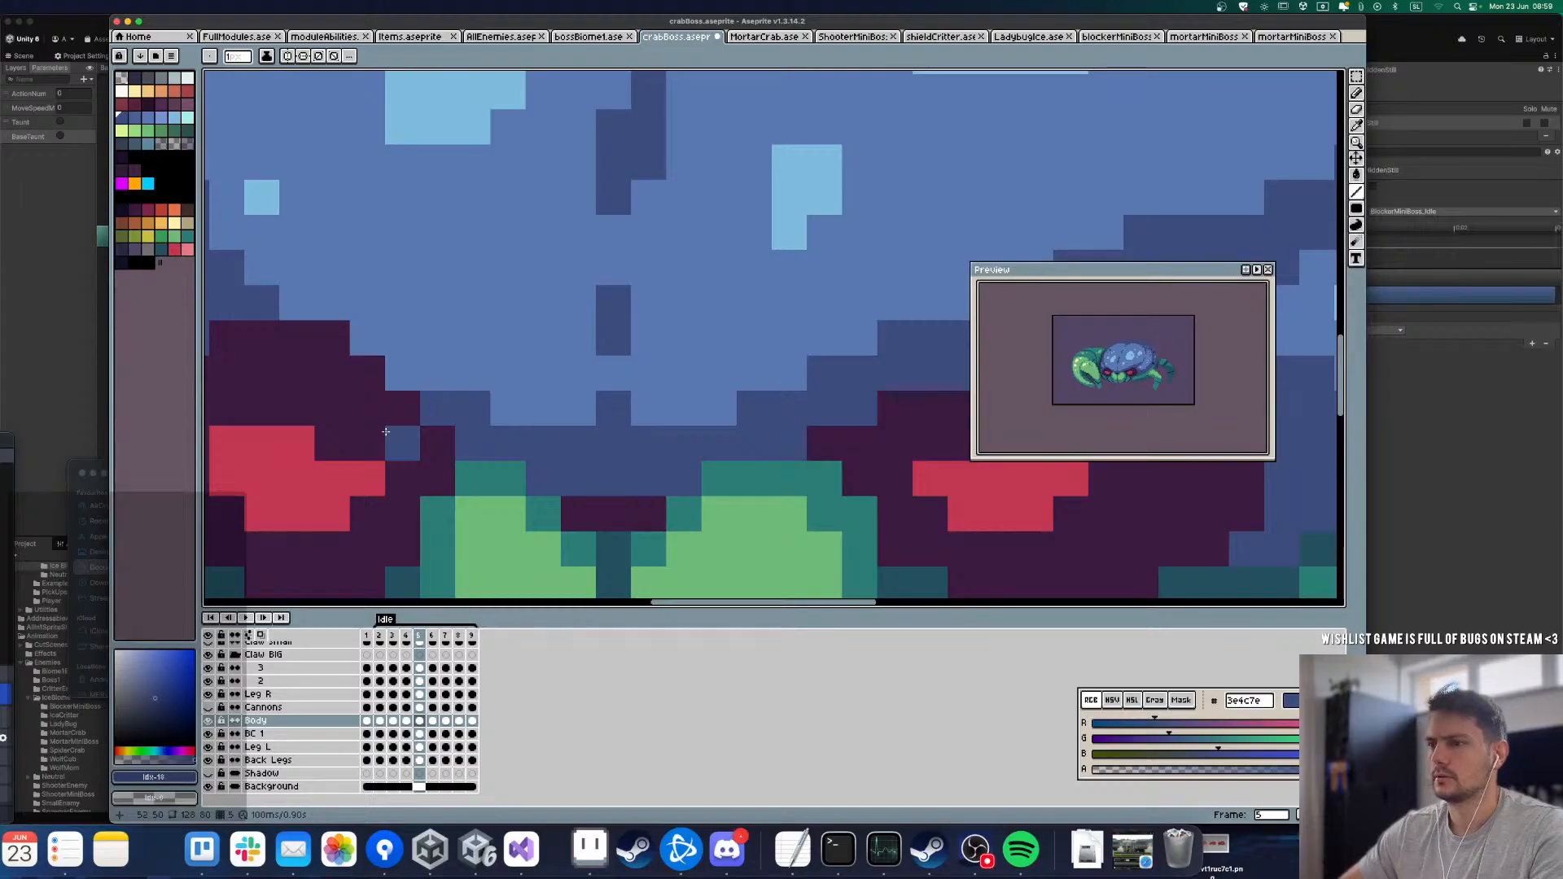
key("Left")
key("Left")
key("Right")
left_click(454, 461, "alt")
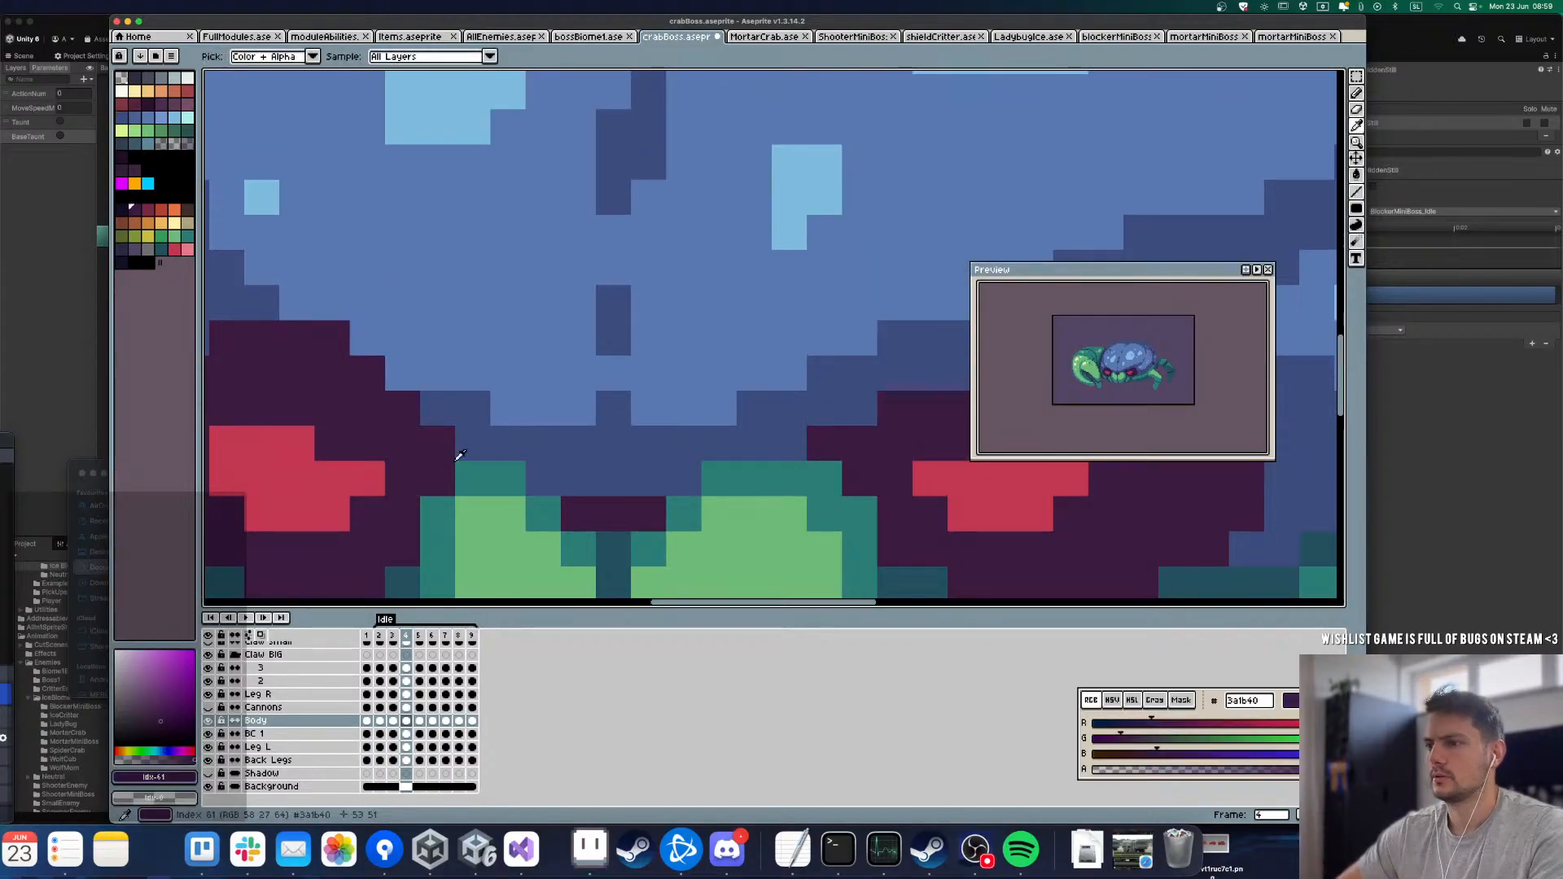
Step: Extend the left eye's inner corner with dark purple 3a1b40 in frame 4 and trim the excess with dark blue 3e4c7e
left_click(480, 441)
left_click(437, 418)
left_click(502, 446)
scroll(395, 401, "down", 2)
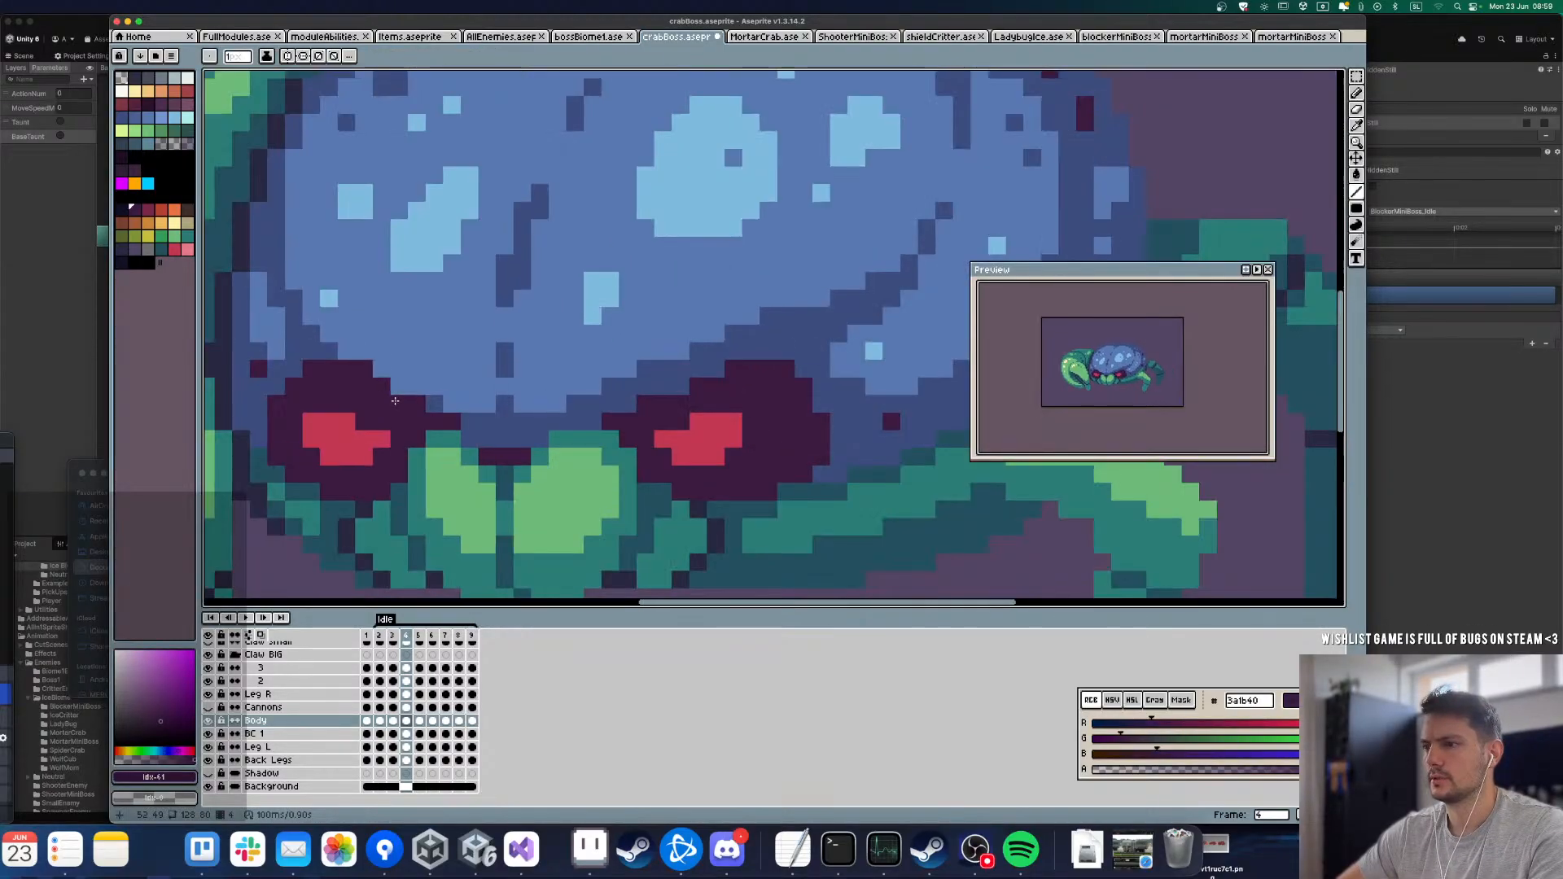
key("Left")
key("Right")
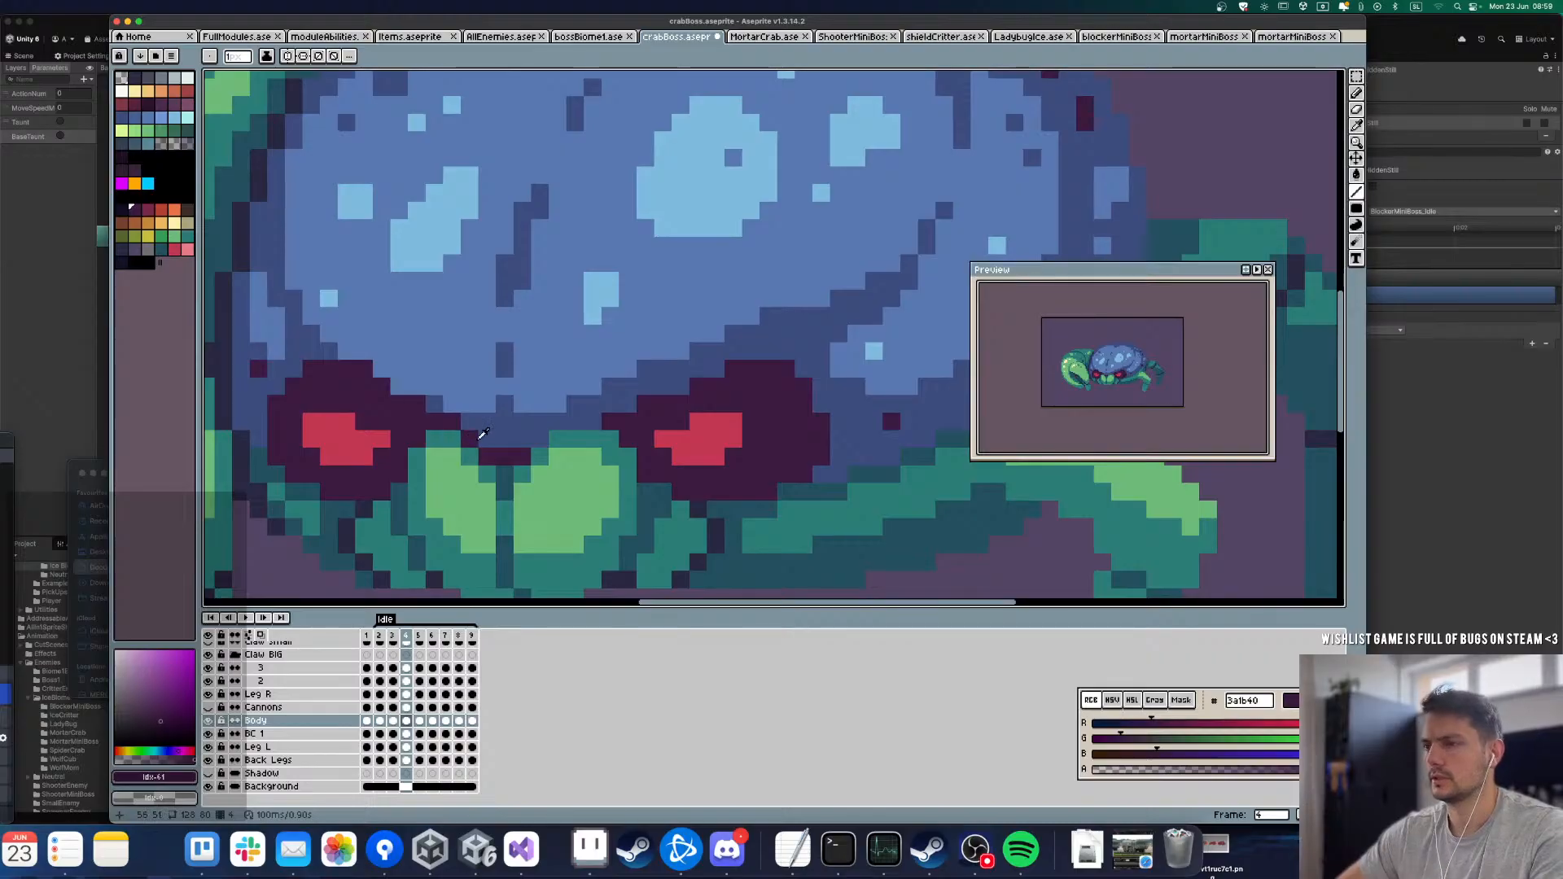
left_click(450, 414, "alt")
key("Left")
key("Right")
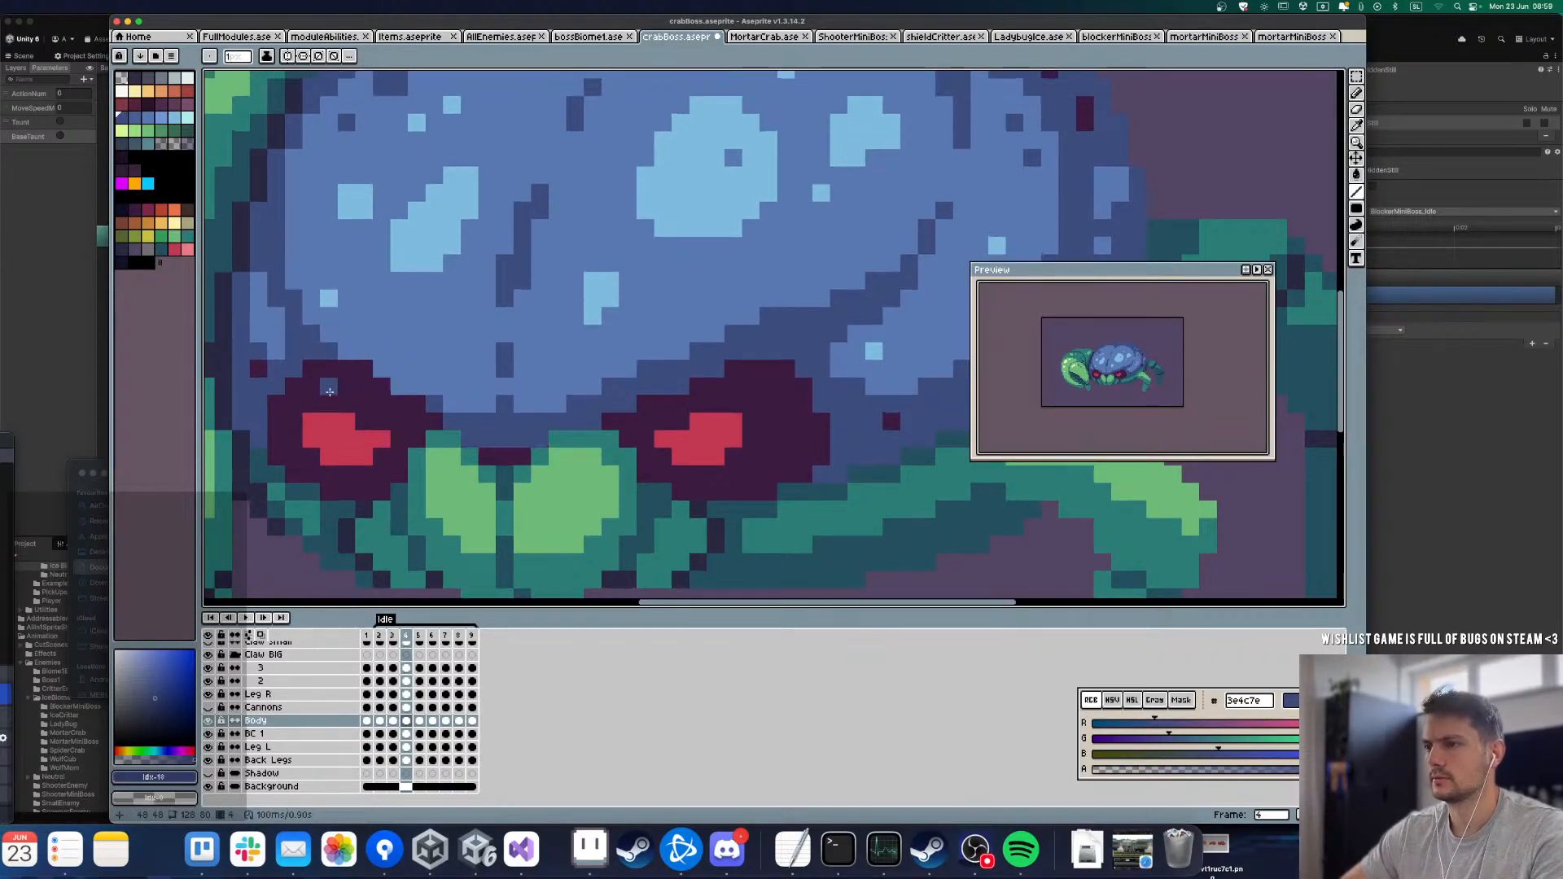
key("Left")
key("Right")
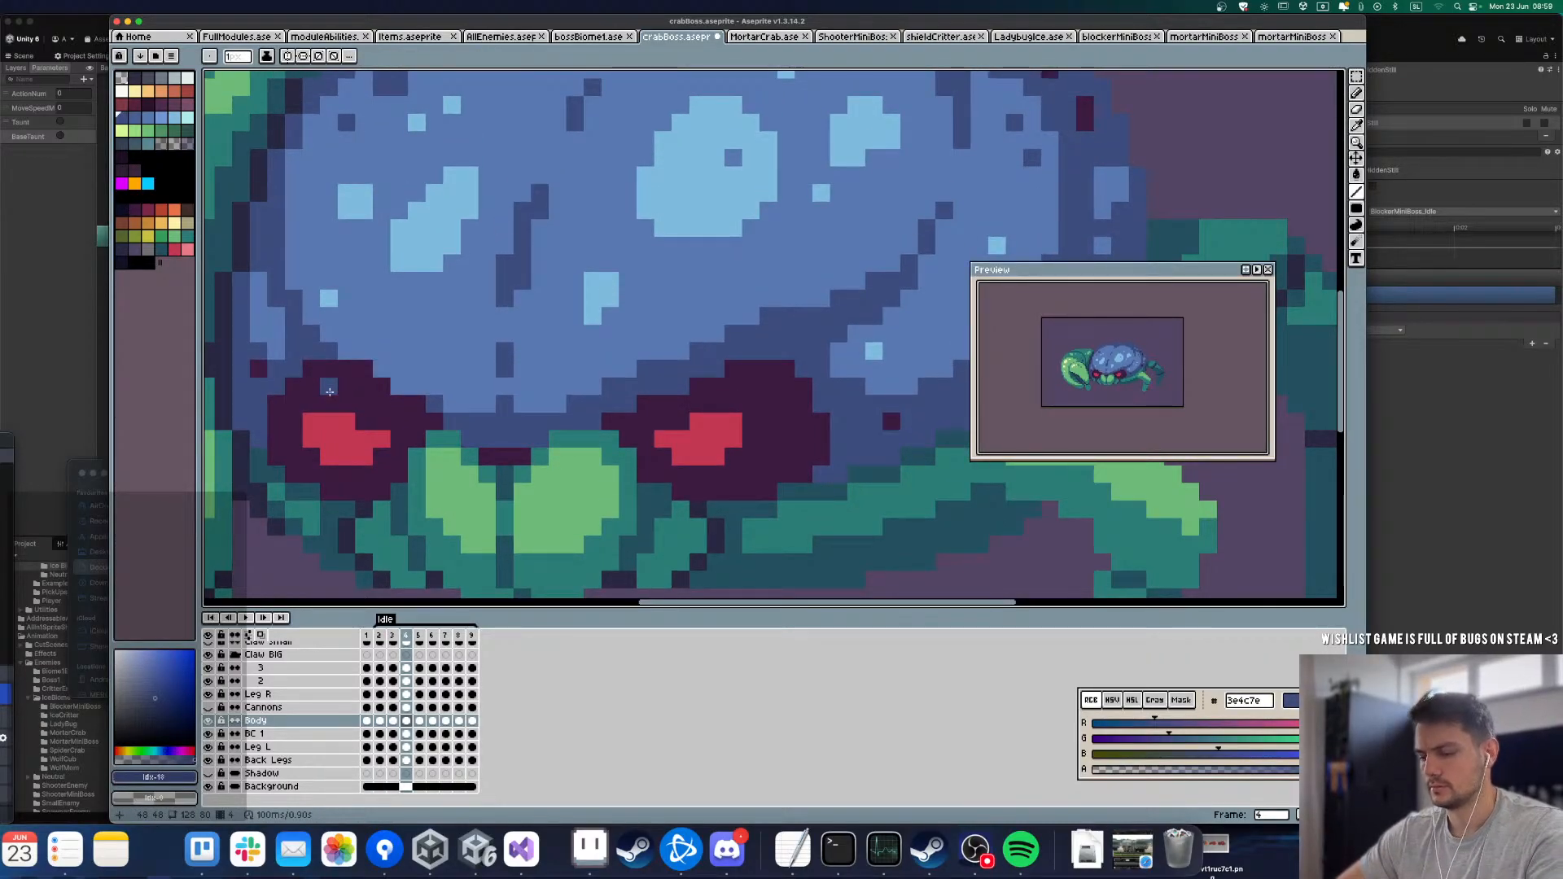
Step: Copy the inner part of the right eye's upper outline in frame 4 and place it one pixel higher
key("m")
key("Left")
key("Right")
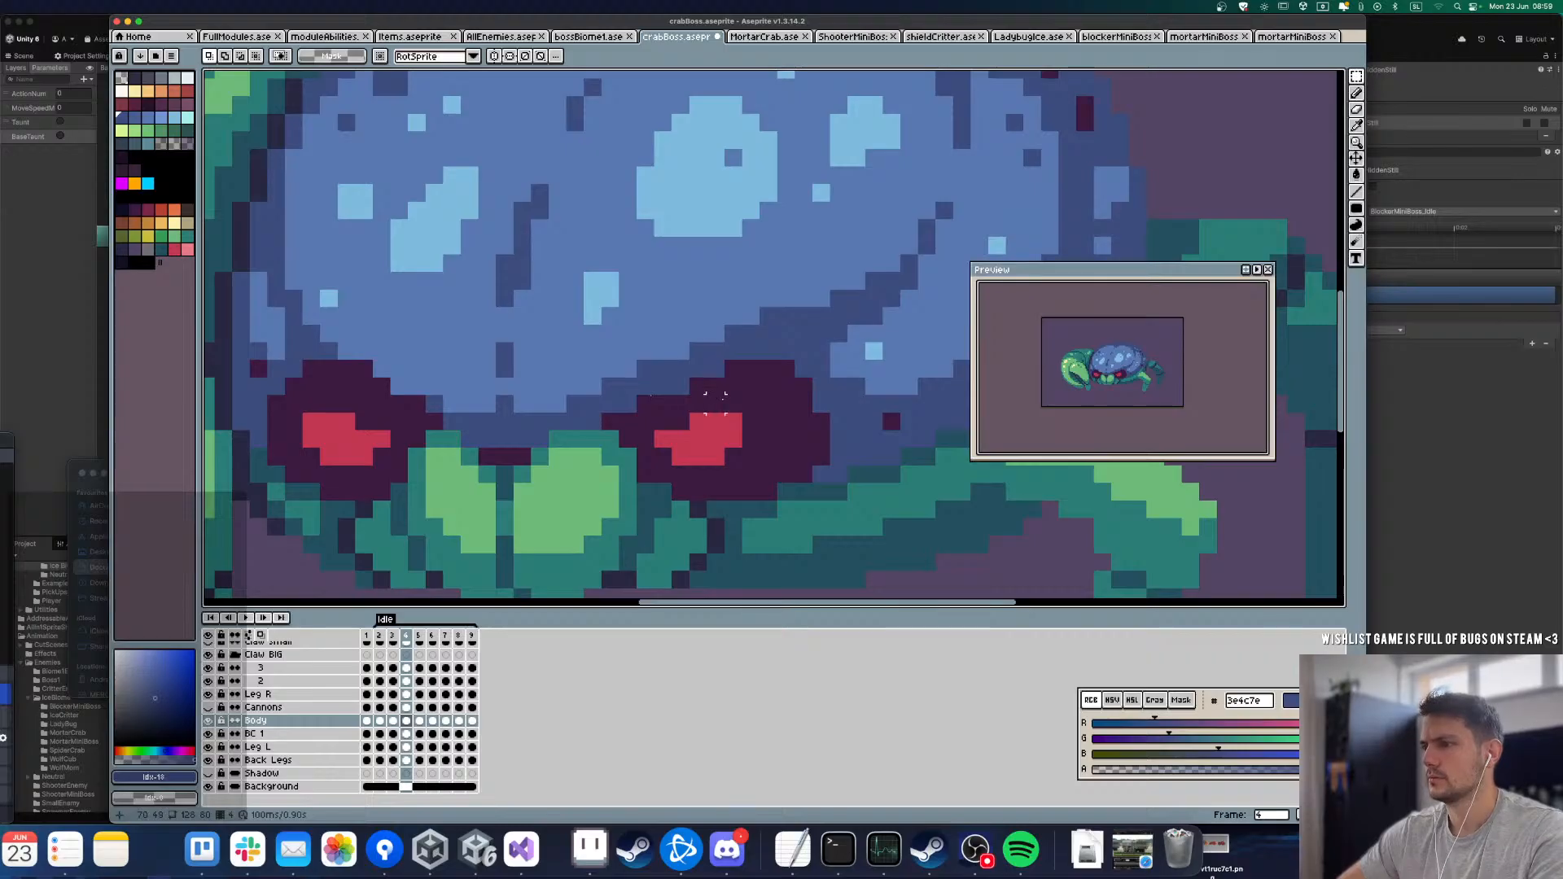
left_click_drag(723, 399, 668, 355)
key("super+c")
key("super+v")
key("Up")
key("super+d")
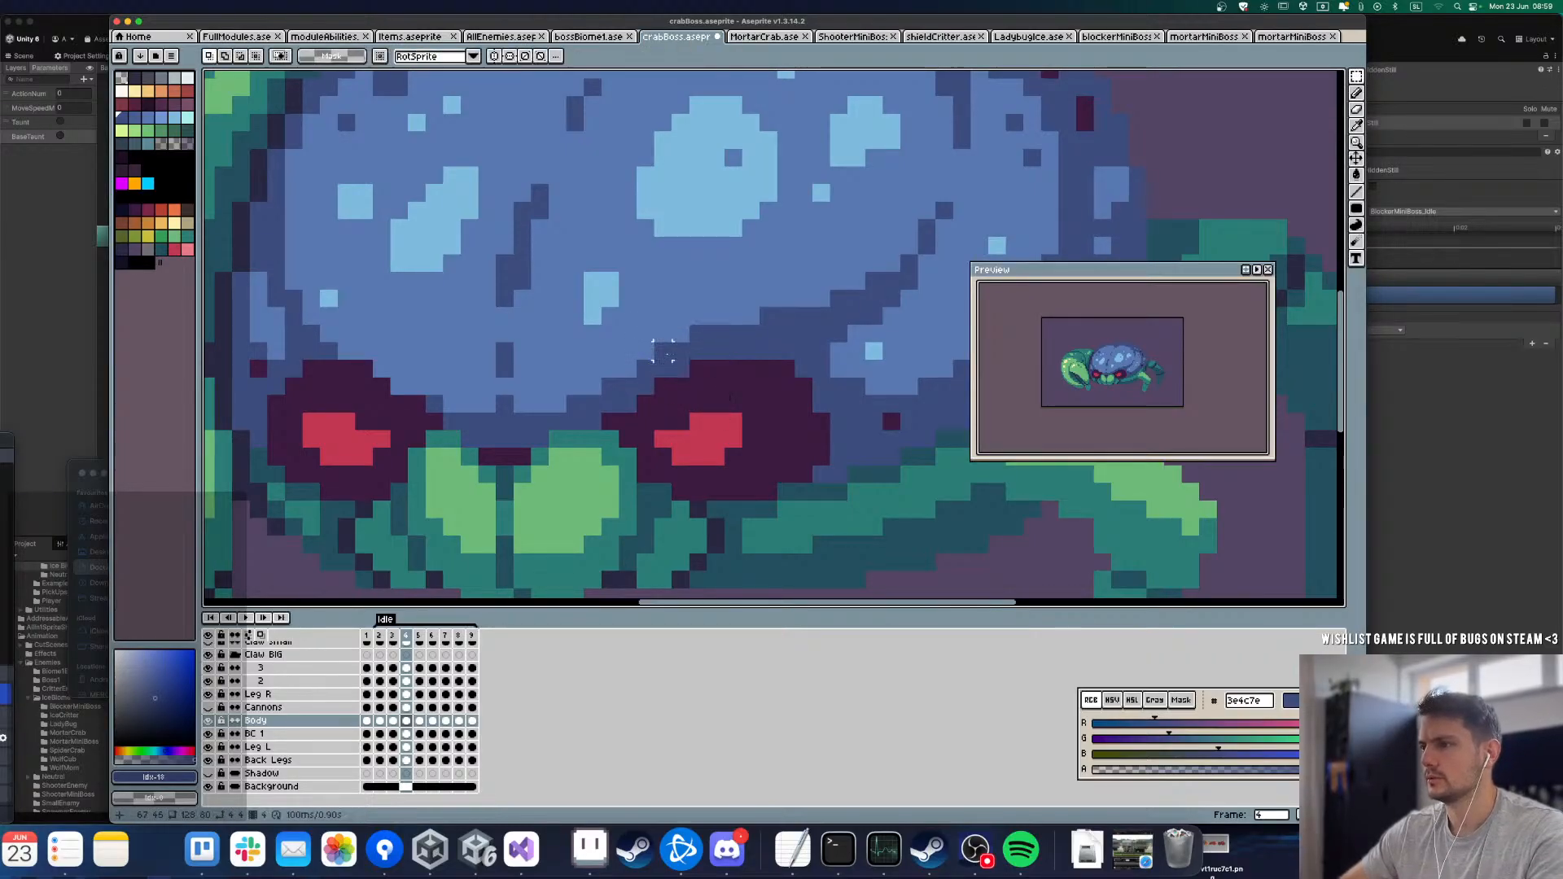
Step: Play the Idle loop at overview zoom to examine how the eyes and brow move with the body
key("Return")
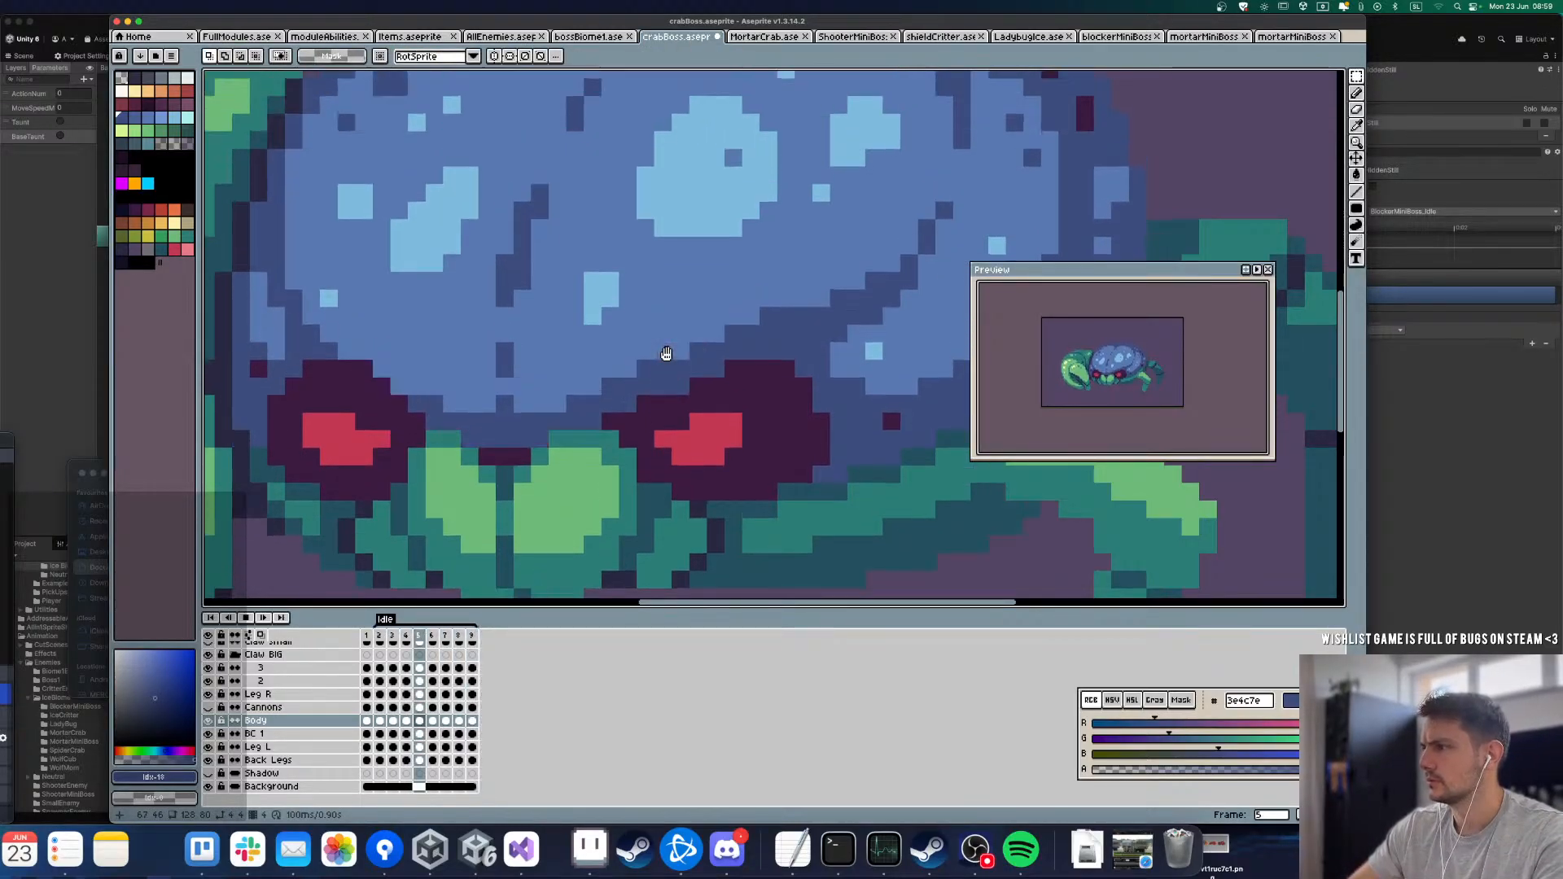
scroll(666, 354, "down", 6)
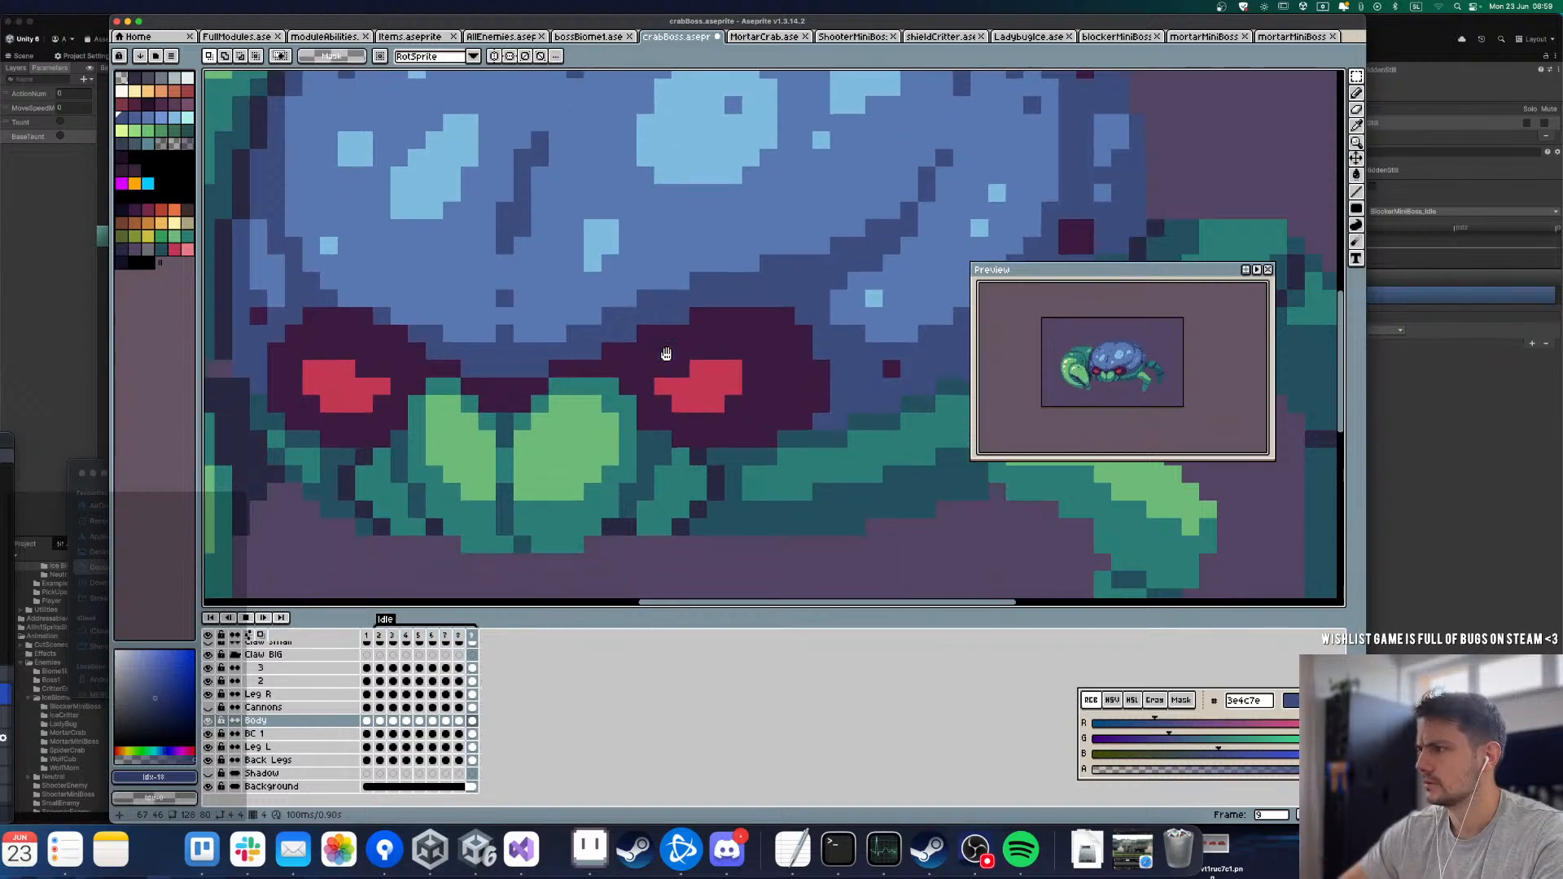
scroll(570, 396, "down", 1)
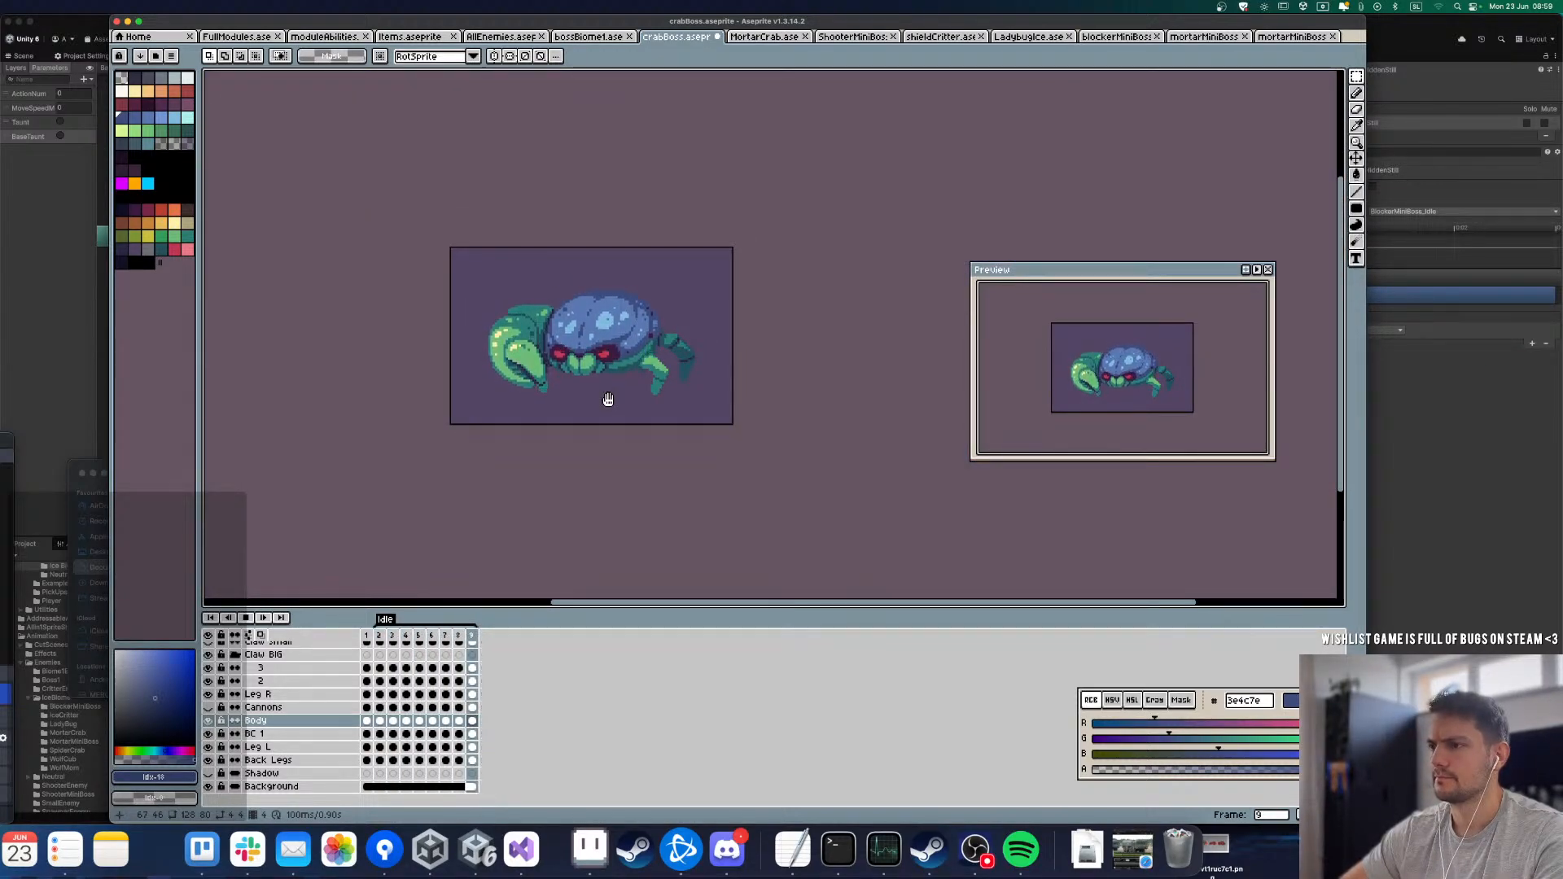
scroll(608, 399, "up", 3)
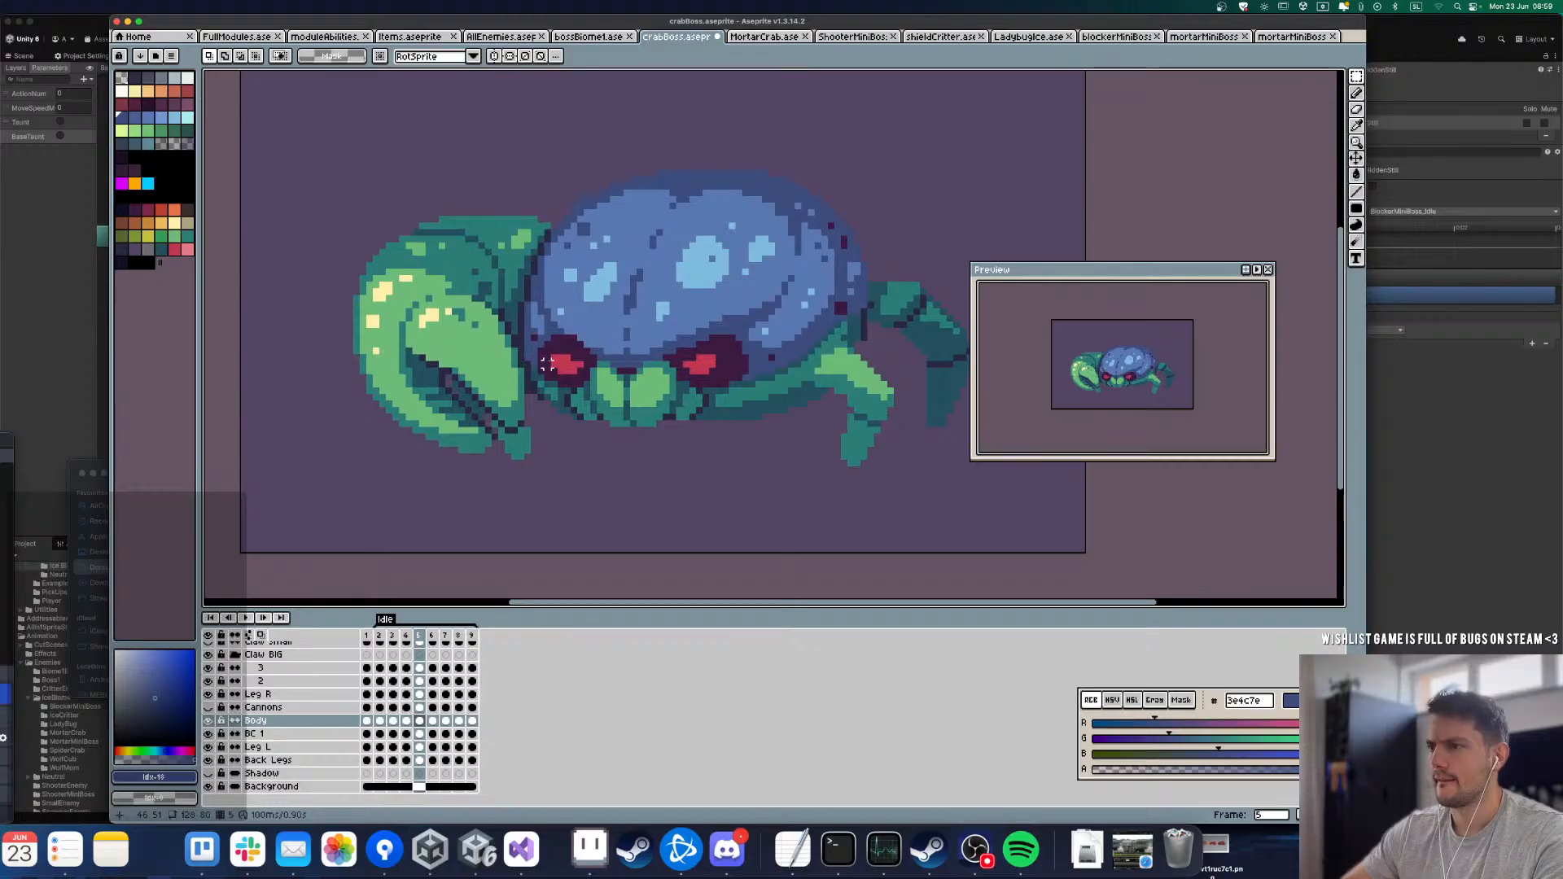
key("Return")
key("Right")
key("Right")
scroll(547, 364, "up", 2)
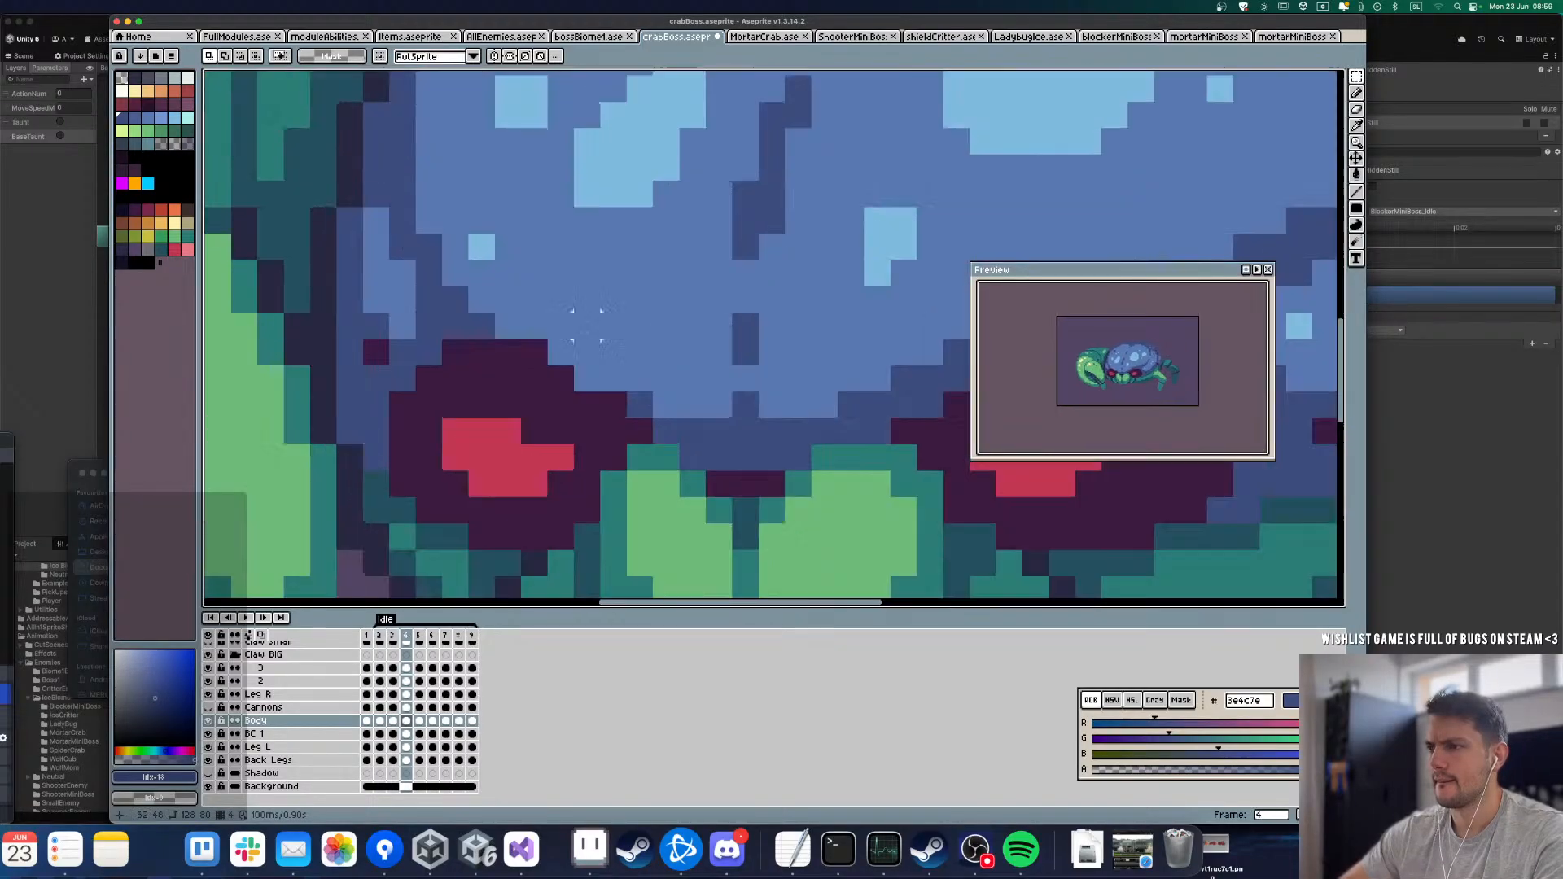
key("ctrl+d")
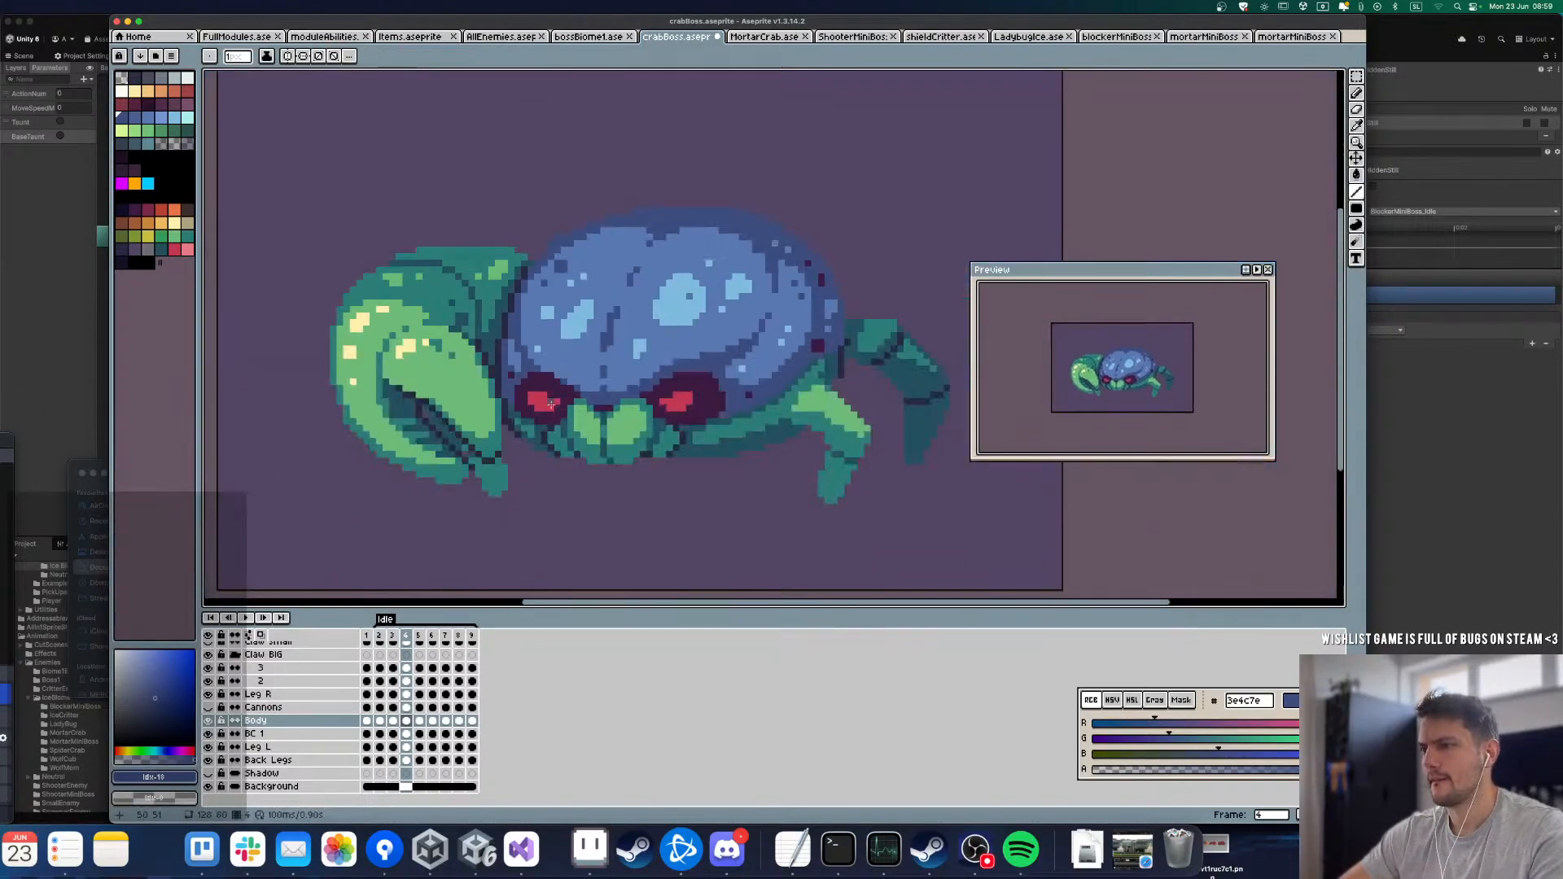
scroll(532, 438, "down", 3)
key("Right")
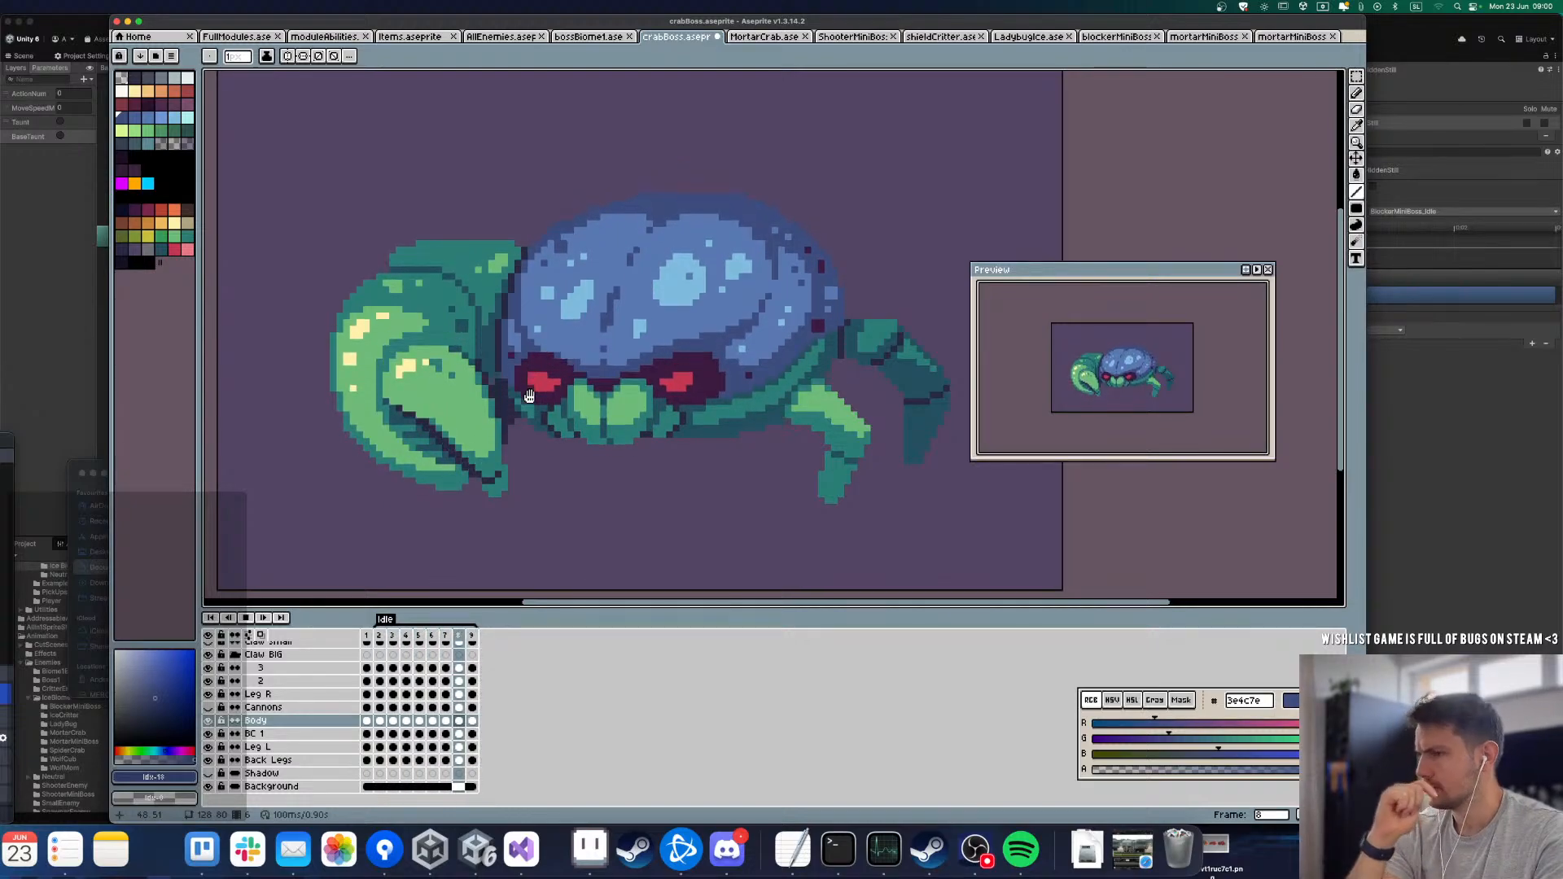
key("Return")
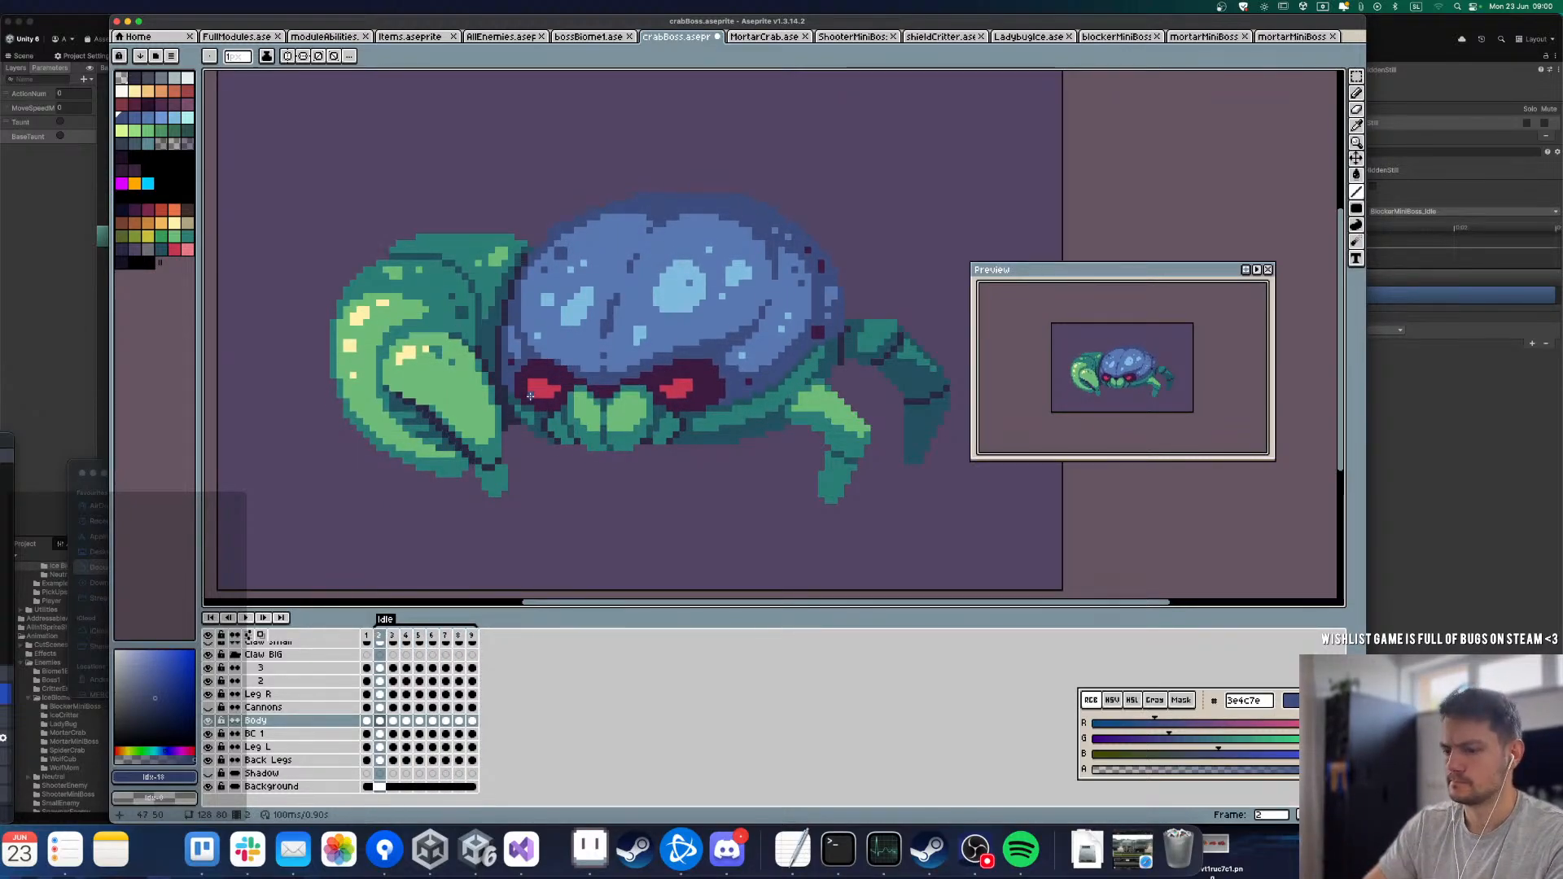
Step: Flip between frames 2 and 3 to compare the face and mouth as the body drops
key("m")
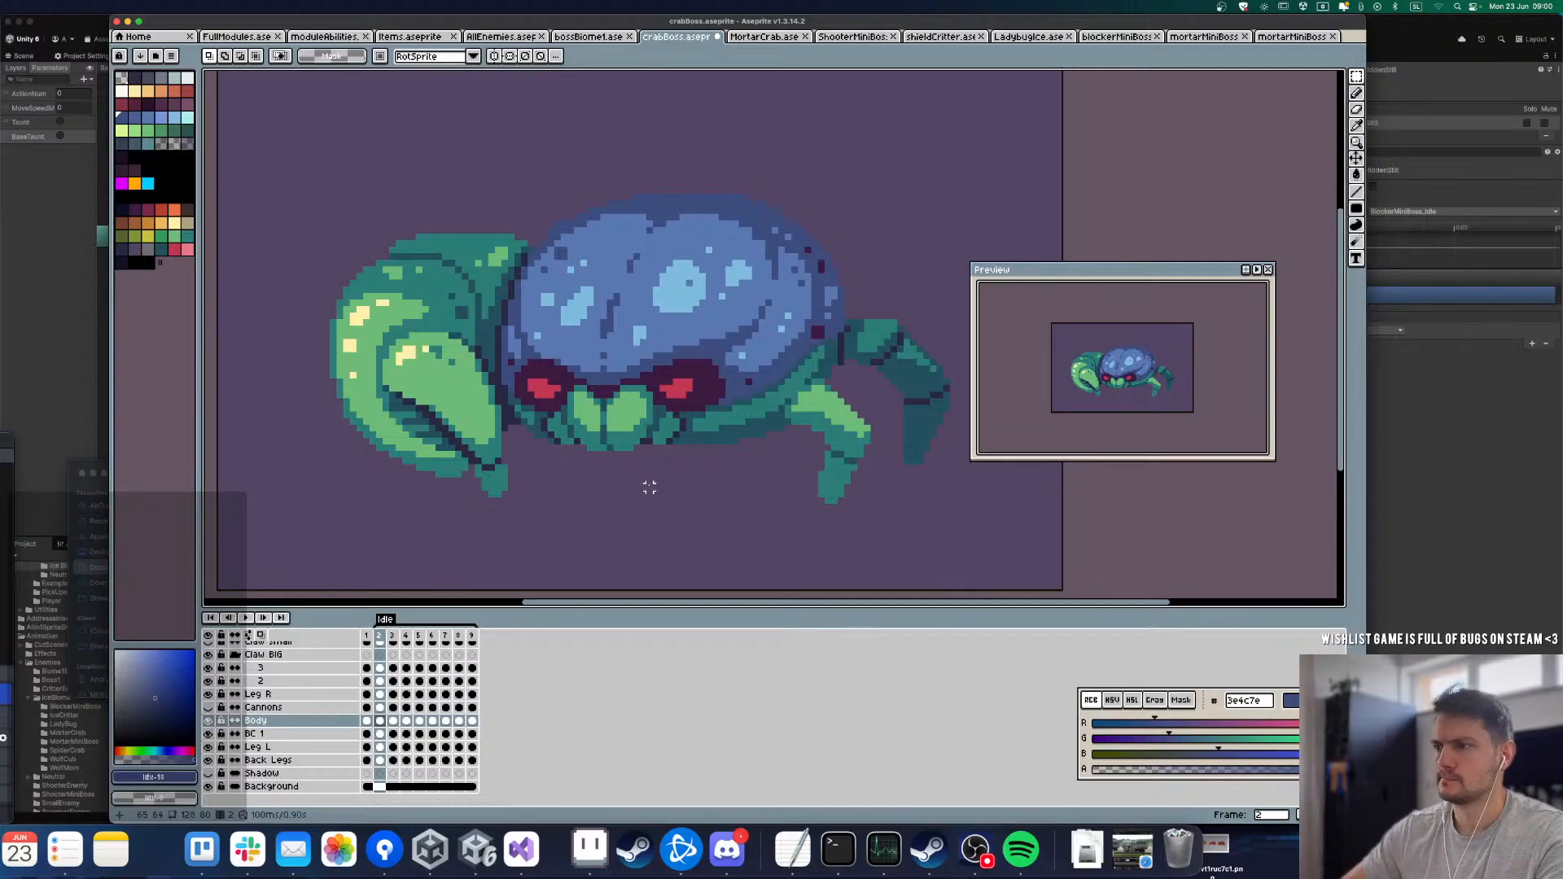
key("Right")
key("Left")
scroll(561, 485, "up", 4)
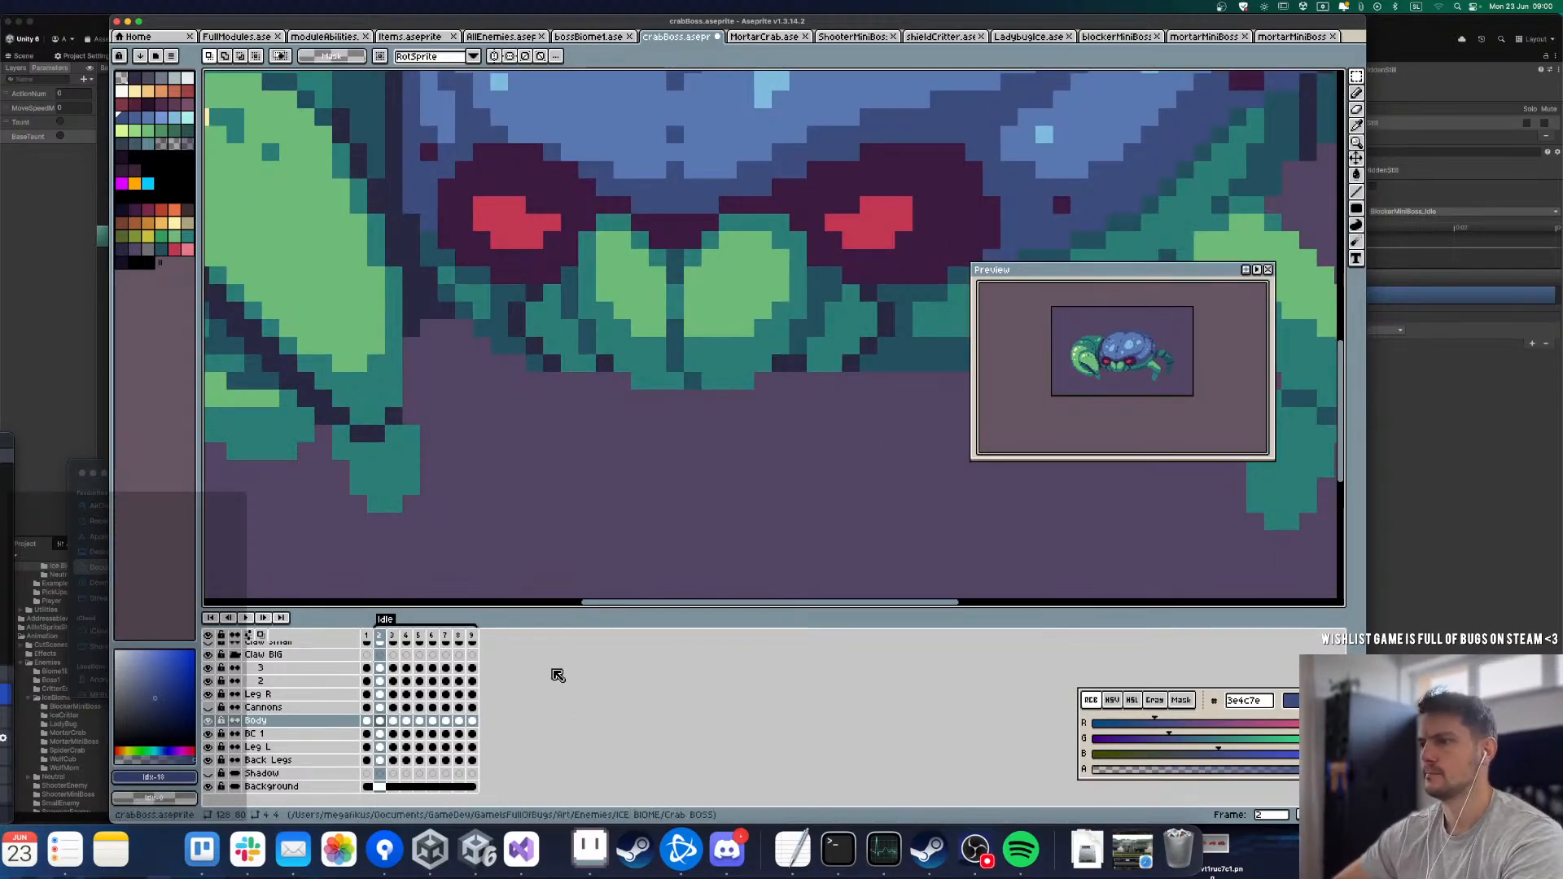
key("Right")
scroll(594, 524, "down", 3)
scroll(621, 479, "up", 2)
key("Left")
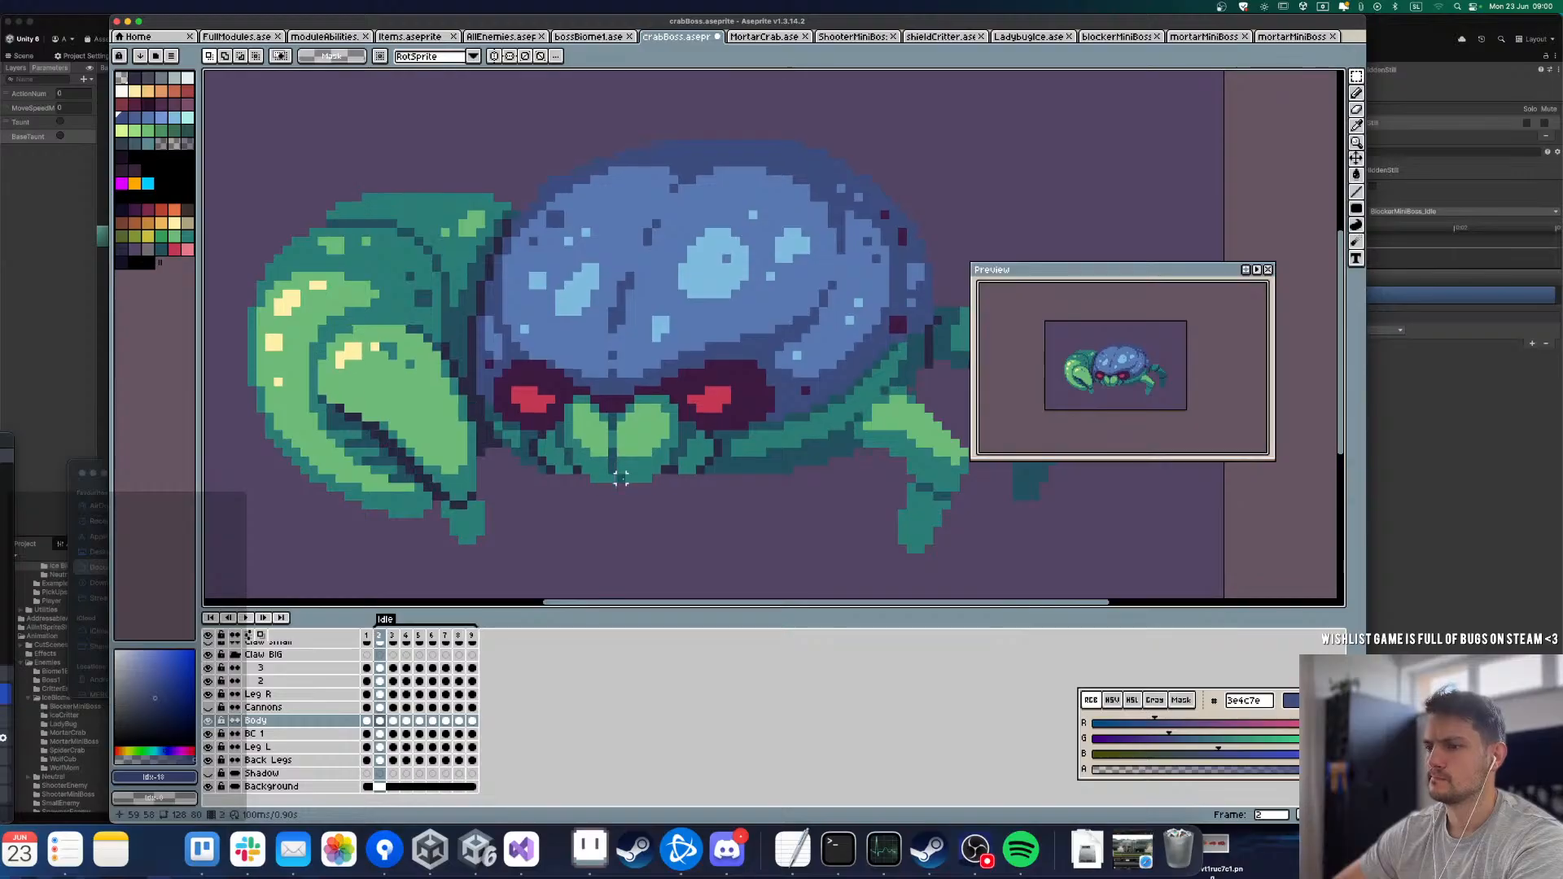
key("Right")
key("Left")
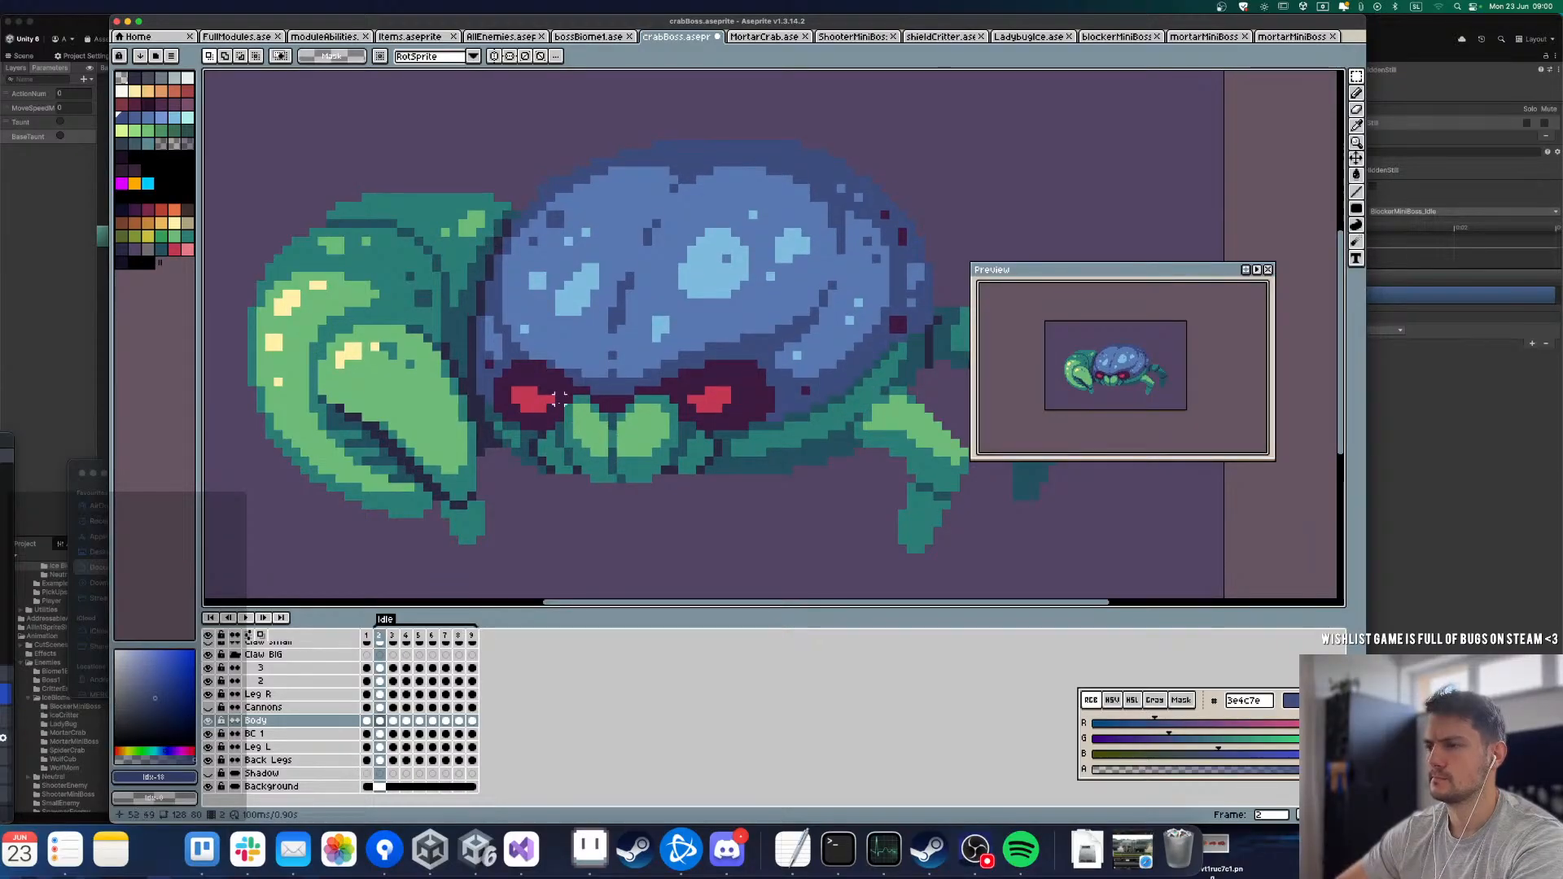
scroll(560, 399, "up", 1)
left_click_drag(562, 395, 723, 463)
left_click(672, 554)
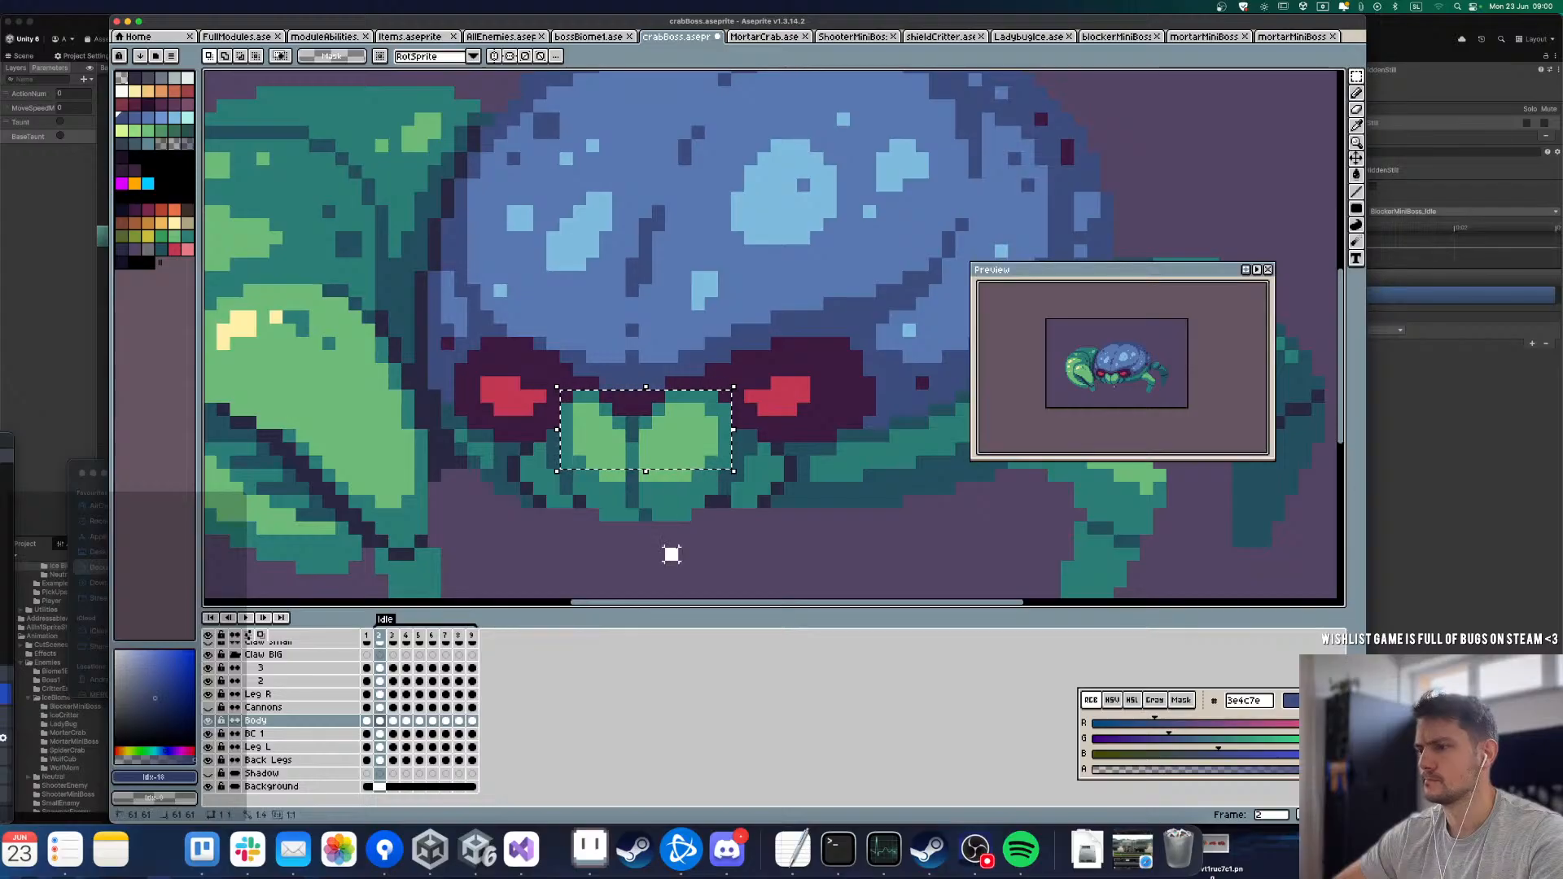
left_click_drag(604, 499, 690, 550)
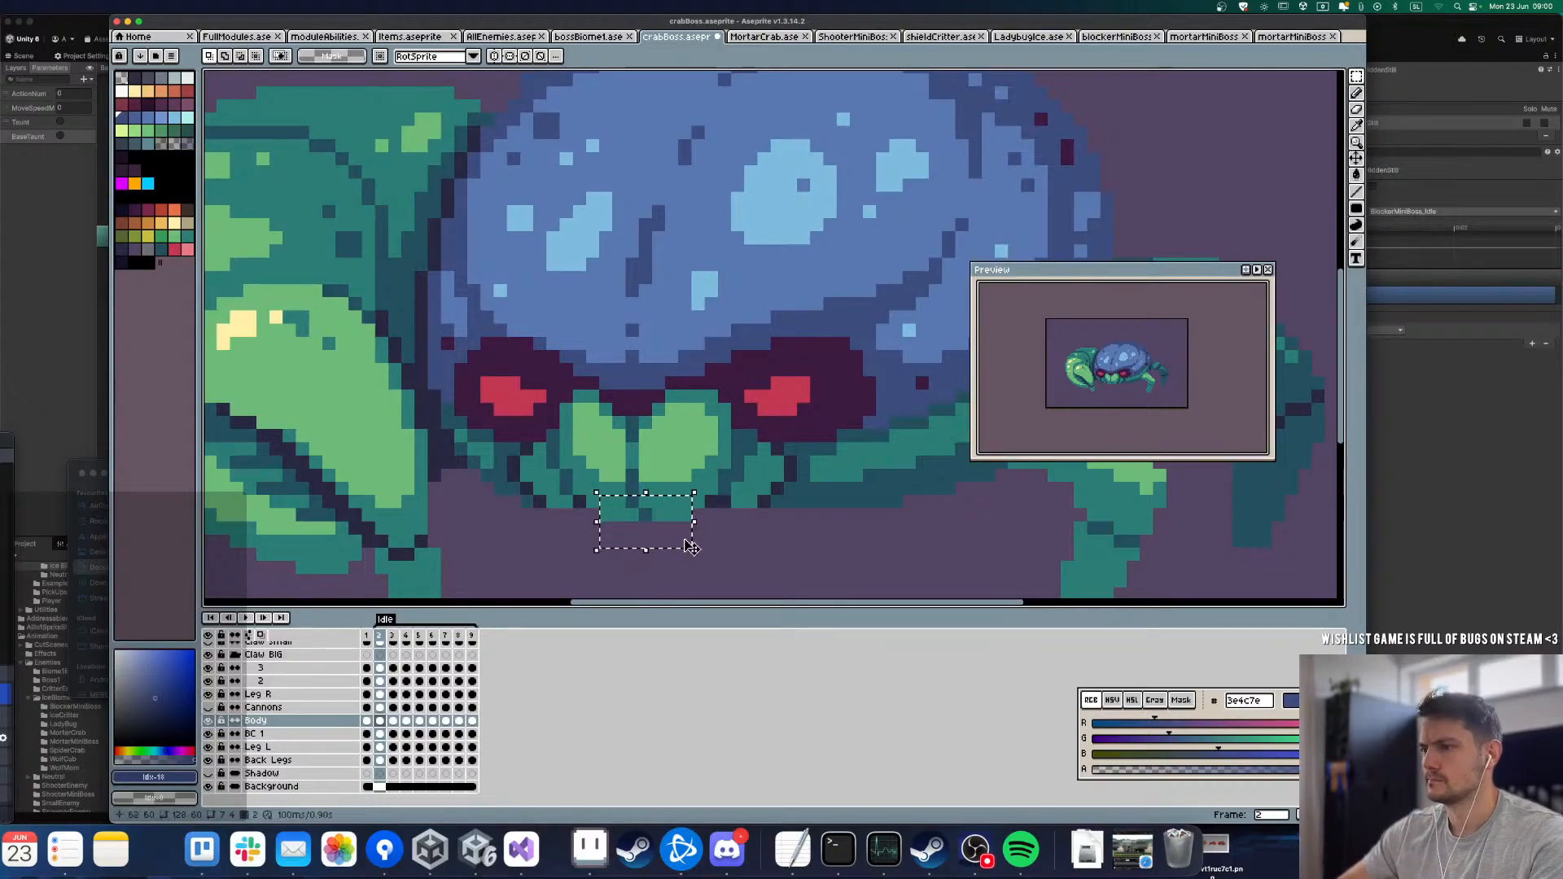
Step: Step back and forth from frame 3 onward to examine the mouth's vertical movement and pick the frame for its follow-through
key("Right")
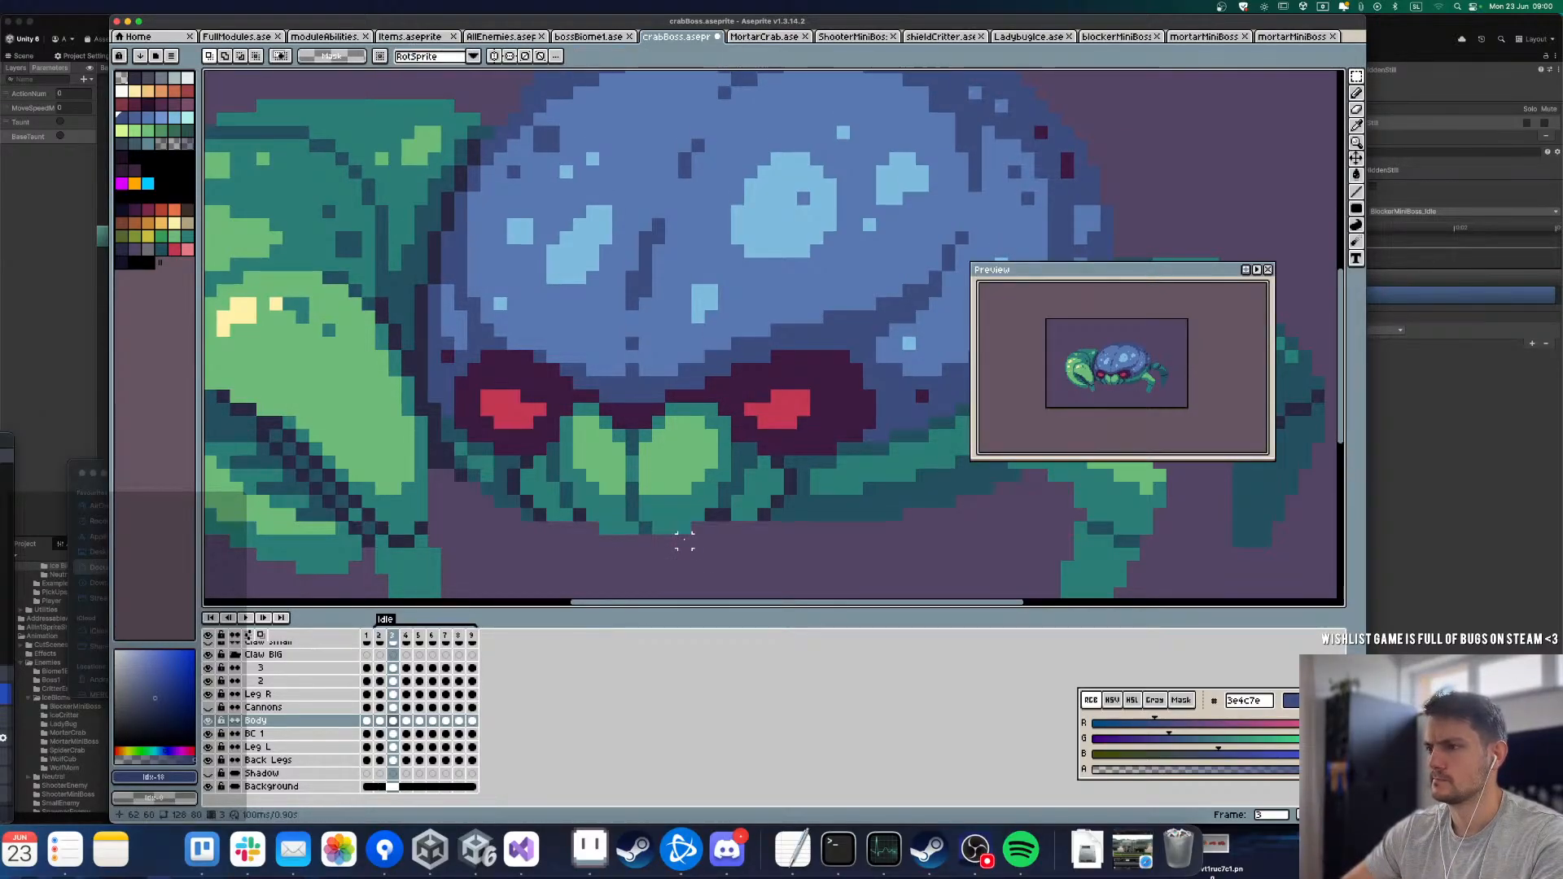
key("Right")
key("Right")
key("Right")
key("Right")
key("Right")
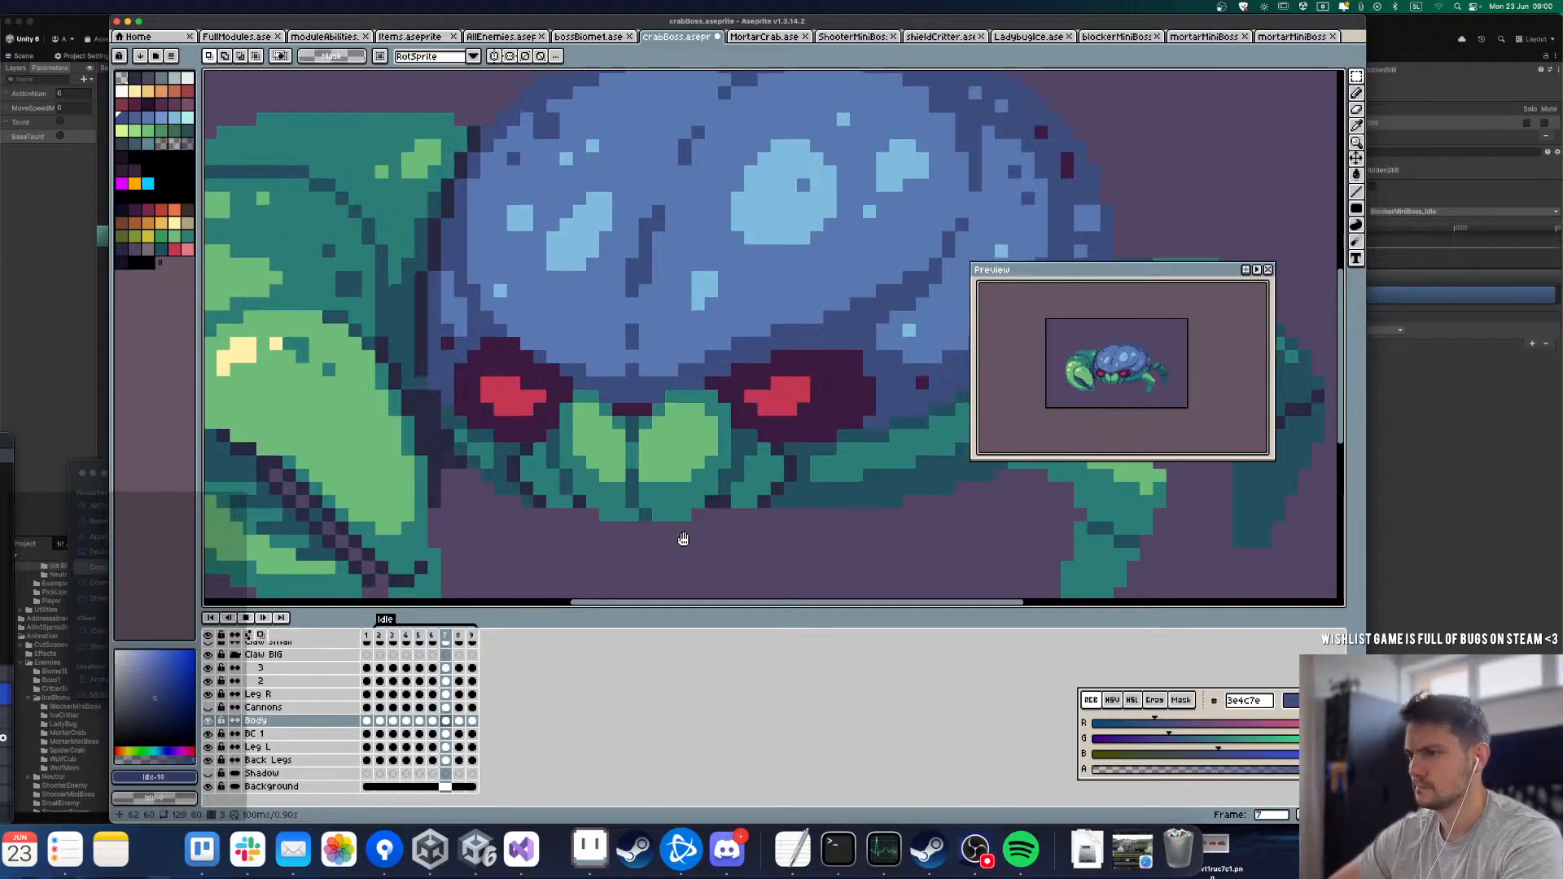
key("Left")
key("Left")
key("Left")
key("Right")
key("Right")
key("Left")
key("Left")
key("Left")
key("Left")
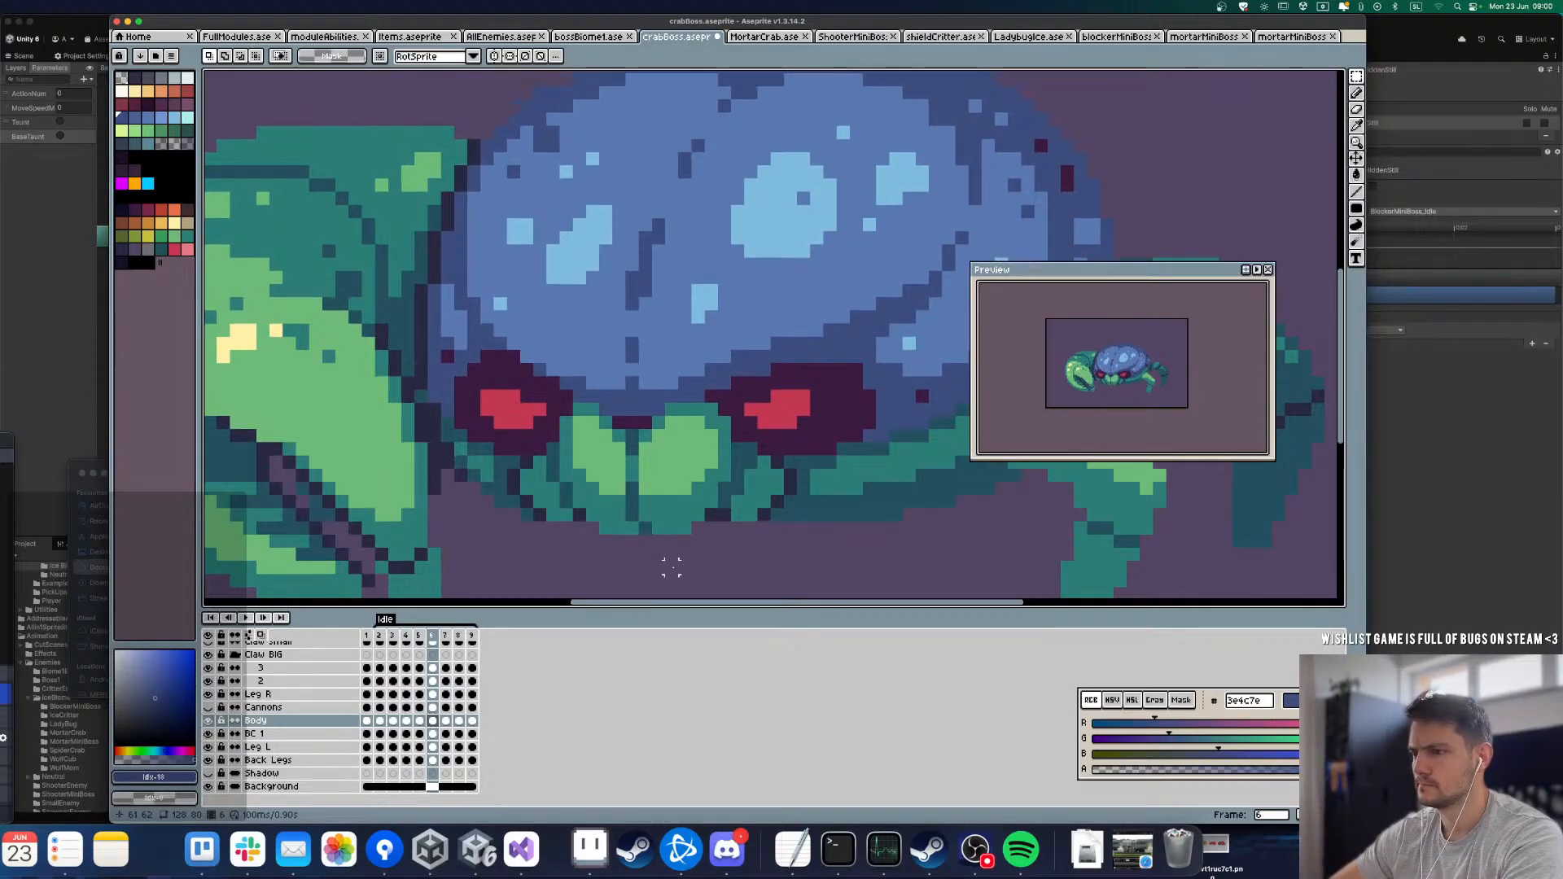
key("Right")
key("Right")
key("Right")
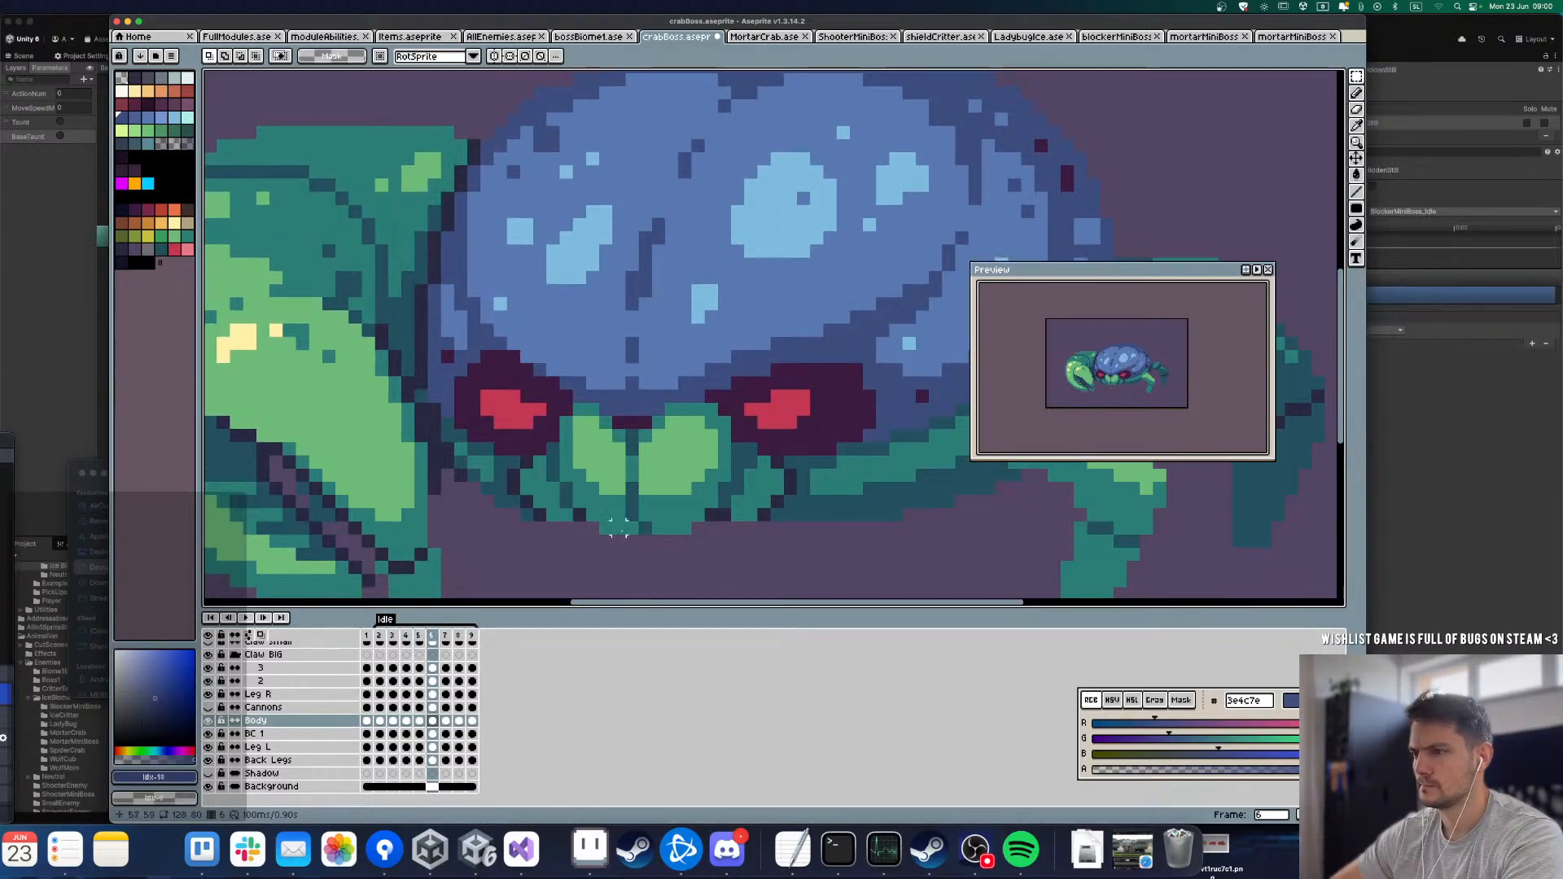
Step: Extend the mouth's lower edge down by one pixel in frame 6 and lengthen its two highlights with light green 6dba79
left_click_drag(590, 517, 706, 588)
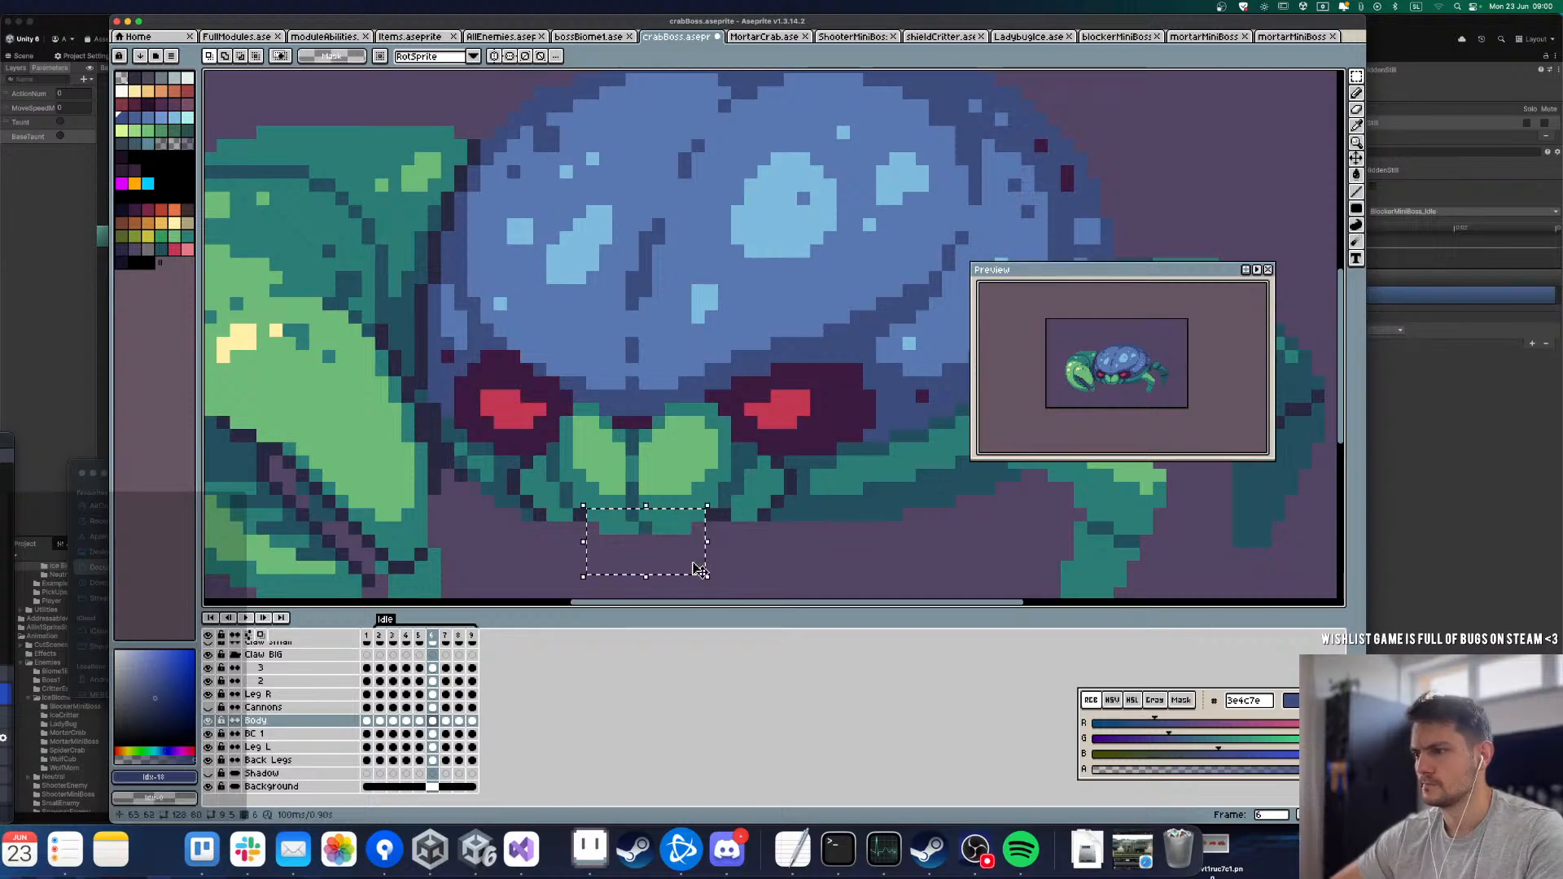
key("super+d")
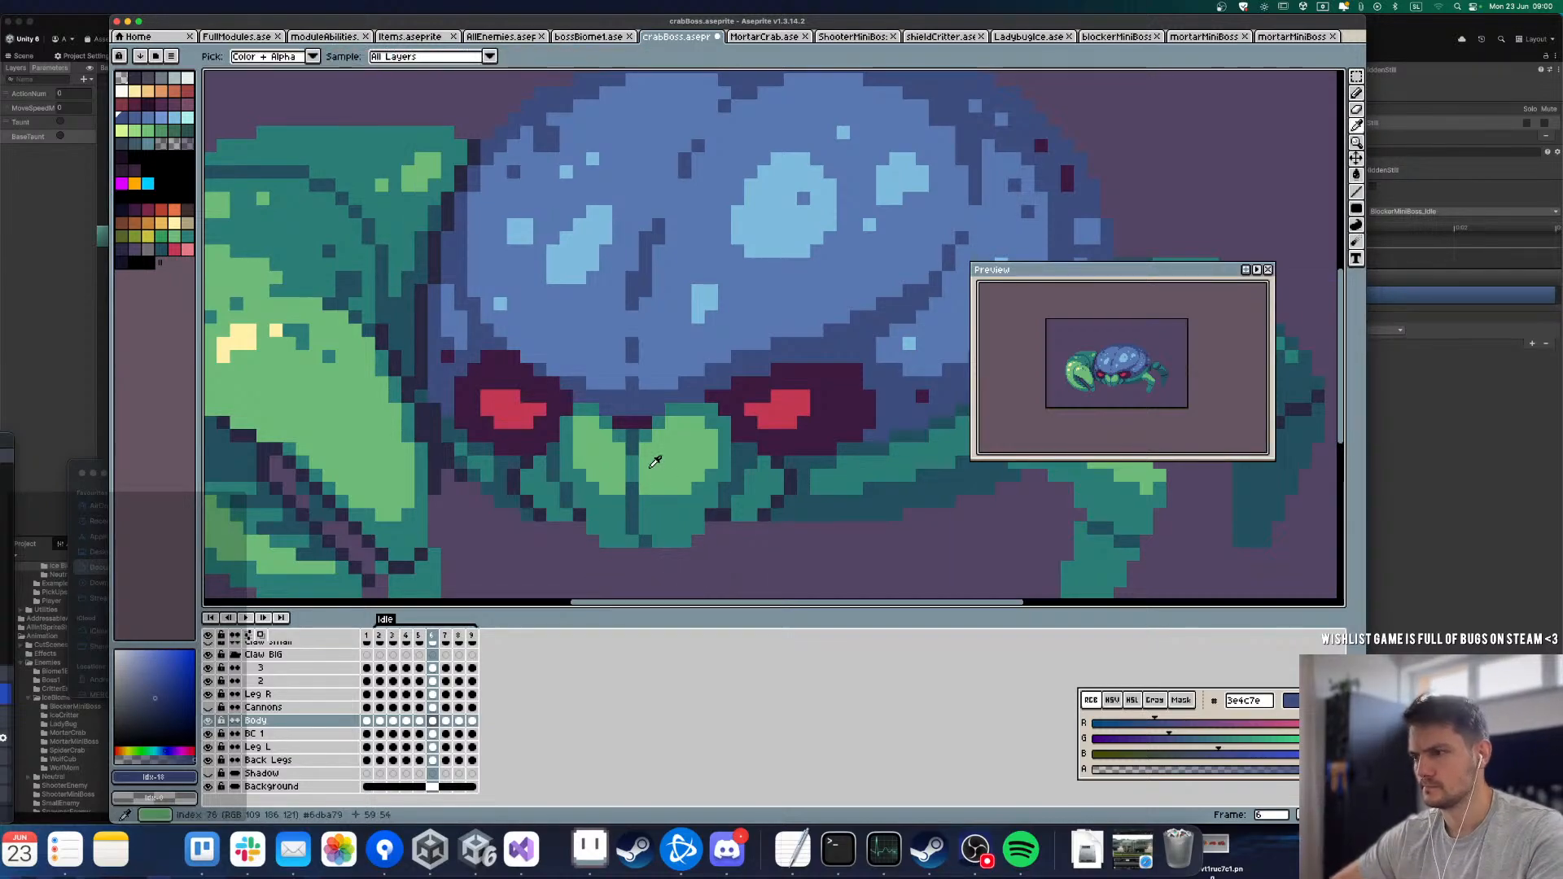
left_click(657, 487, "alt")
key("b")
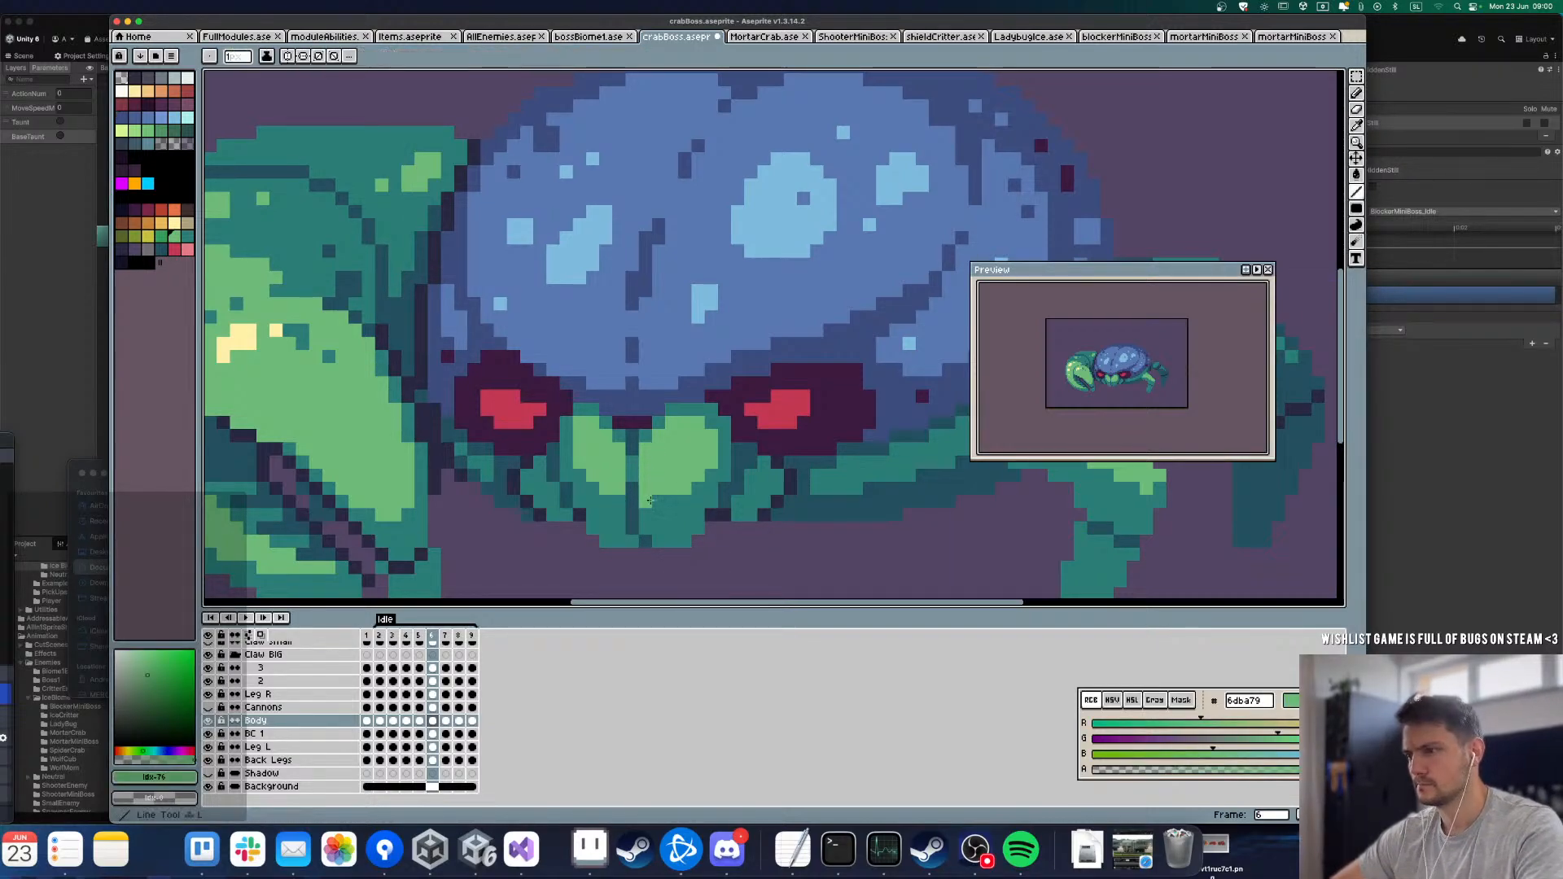
left_click(616, 503)
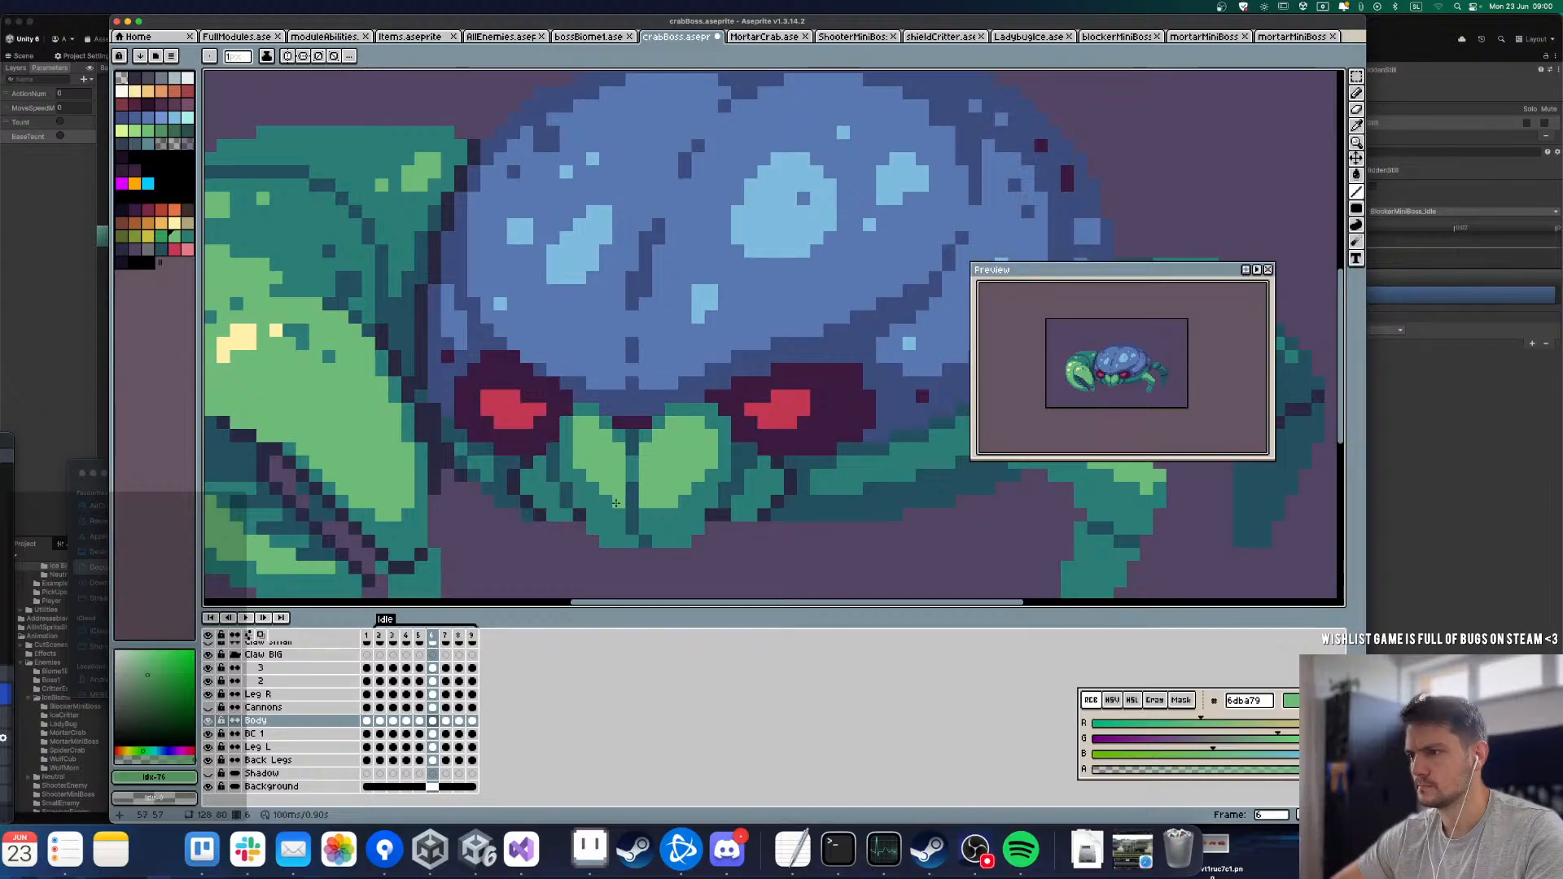
Step: Compare frames 6 and 7, and copy the mouth's lower part in frame 7 one pixel further down
key("Right")
key("Left")
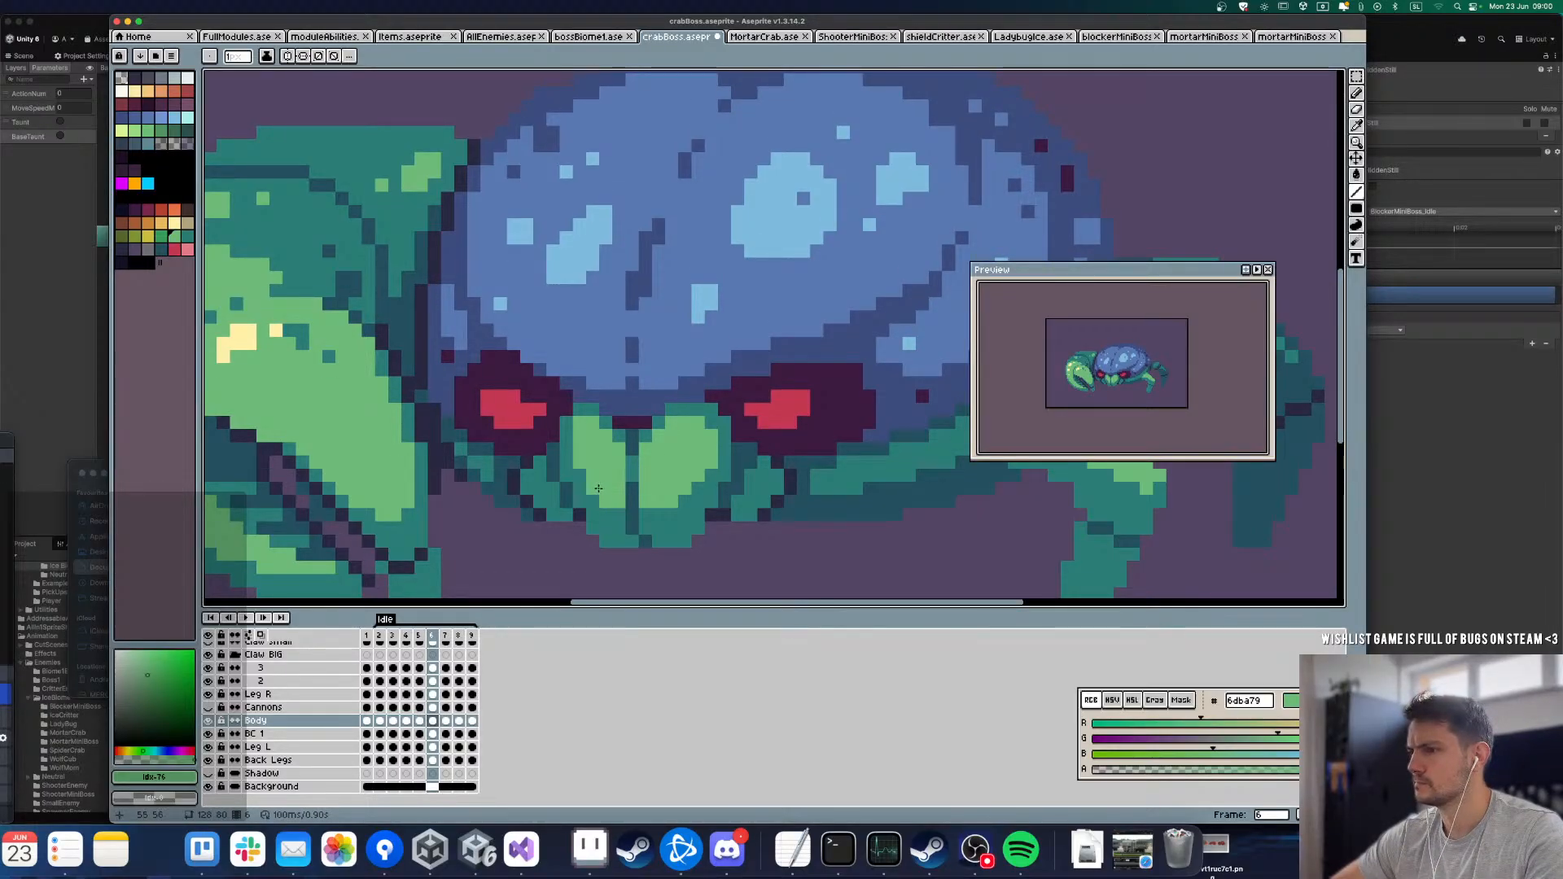
key("Right")
key("Left")
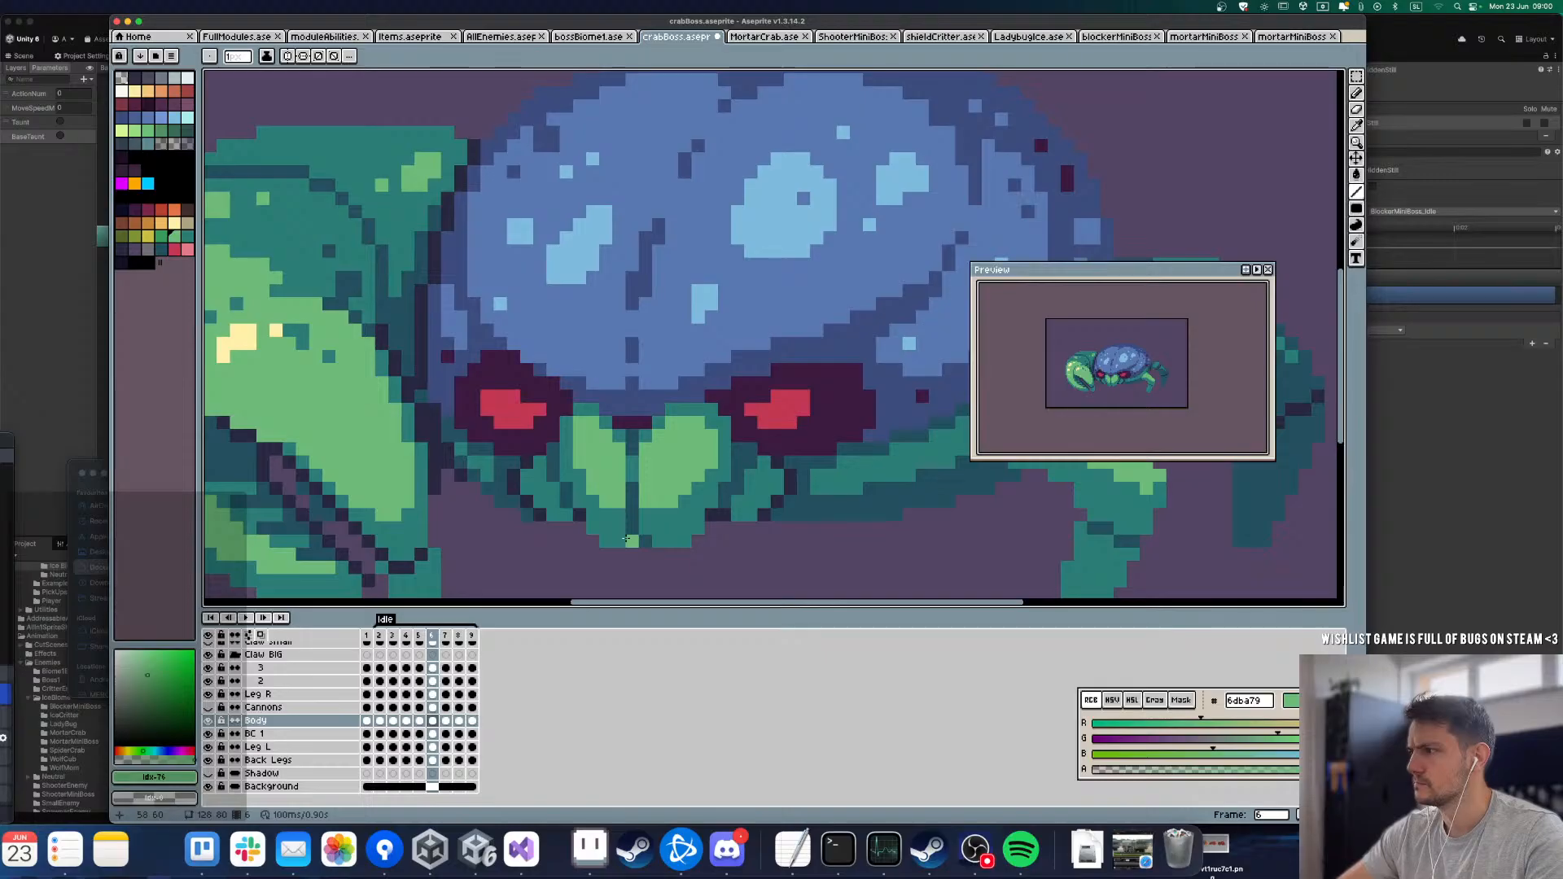
key("Right")
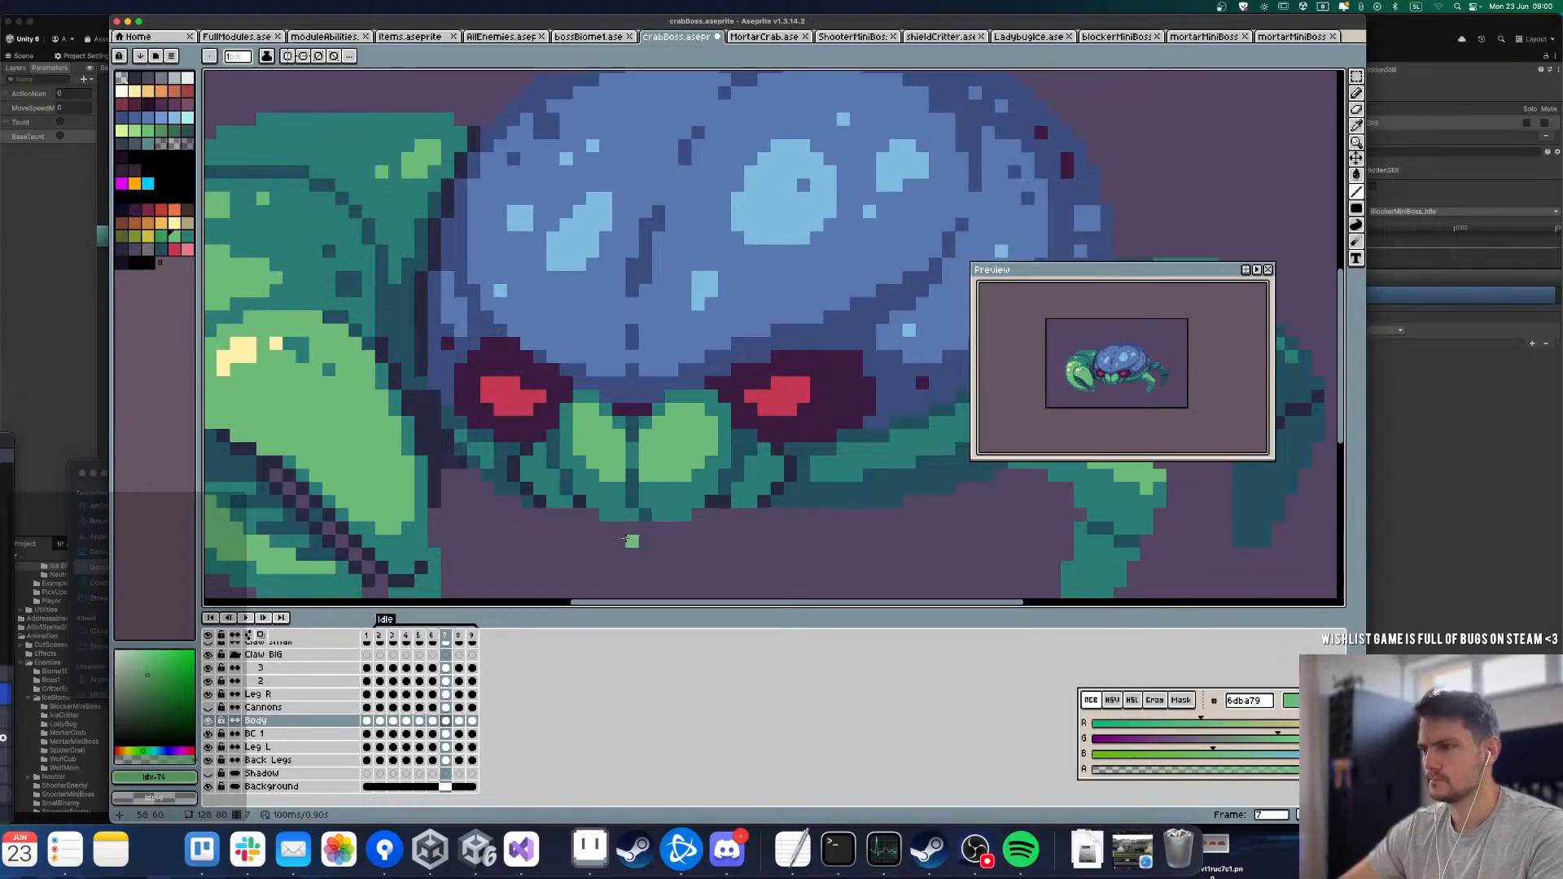
key("m")
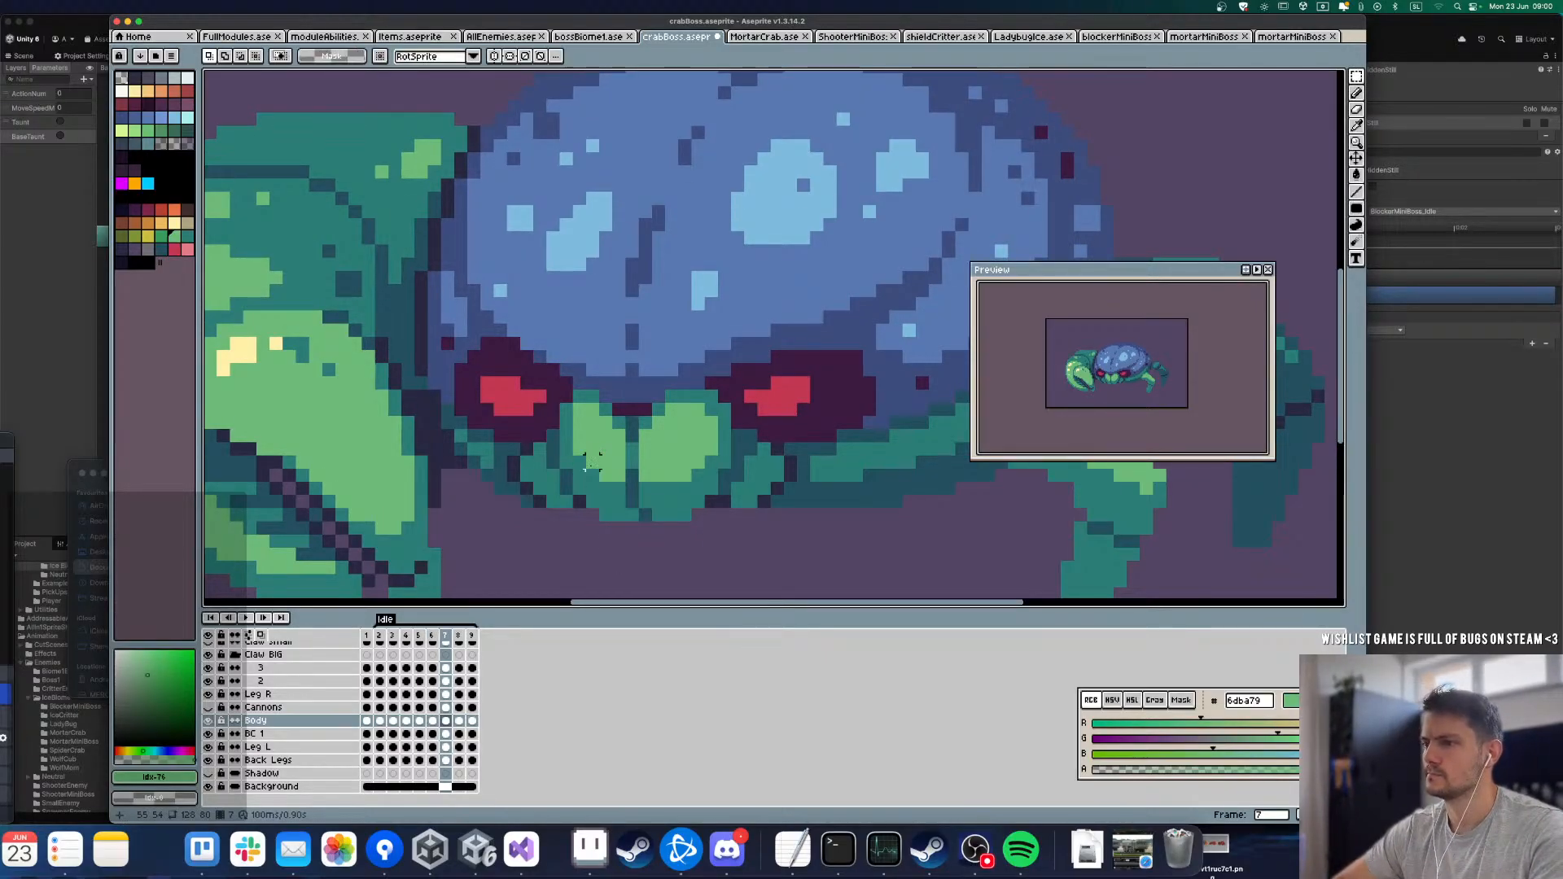
left_click_drag(589, 460, 686, 556)
left_click_drag(698, 502, 698, 516)
key("super+c")
key("super+v")
key("Down")
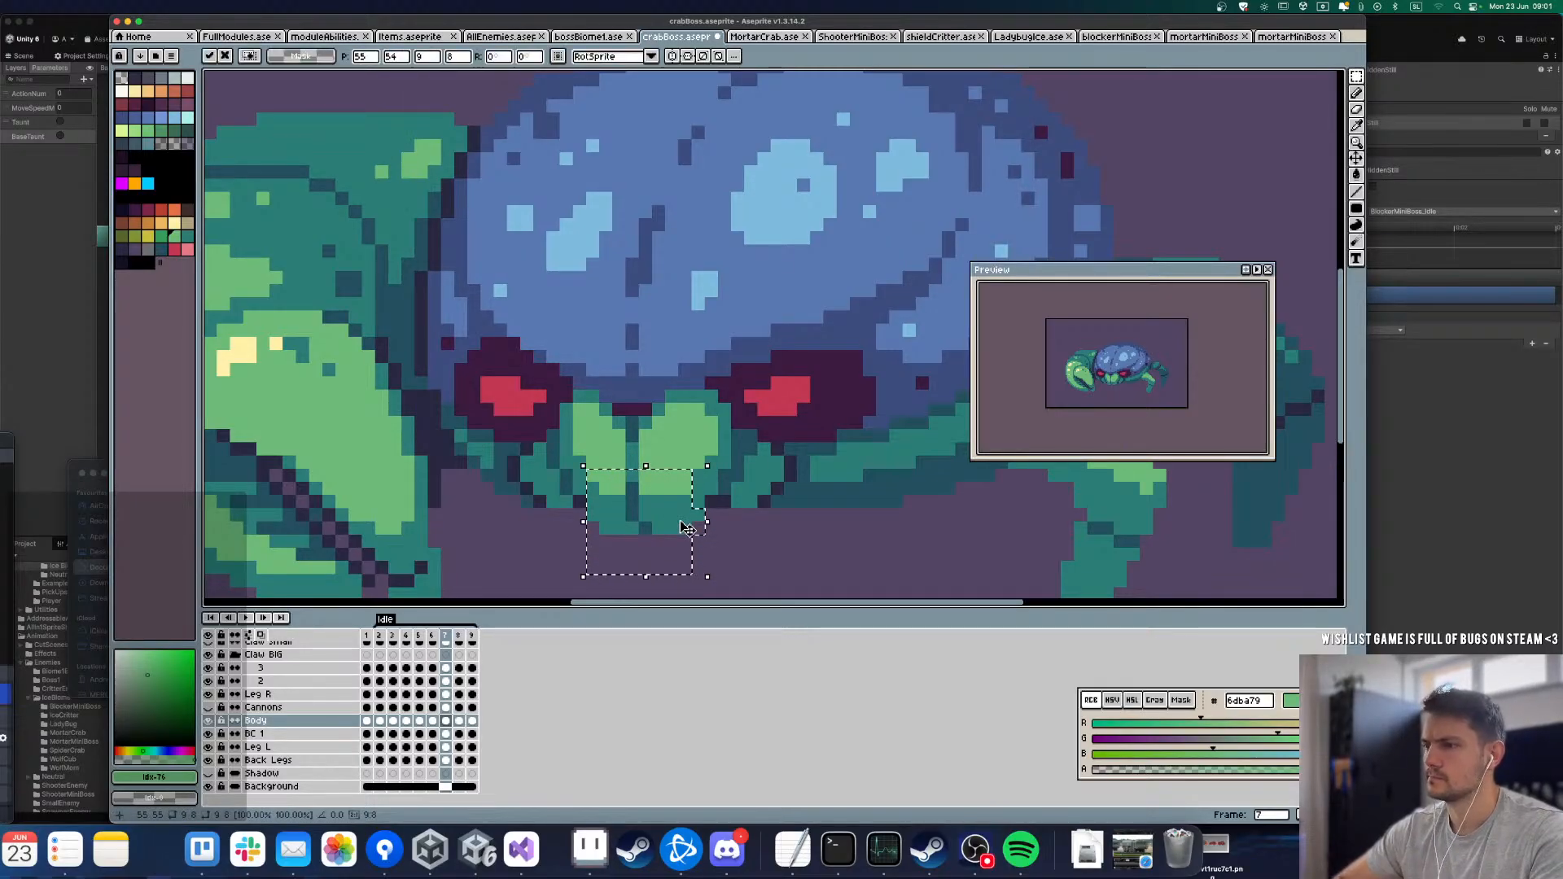
key("super+d")
Step: Clean up the edge of the lowered mouth highlight in frame 7 with teal 2a7d75
key("l")
left_click(686, 504, "alt")
left_click(685, 488)
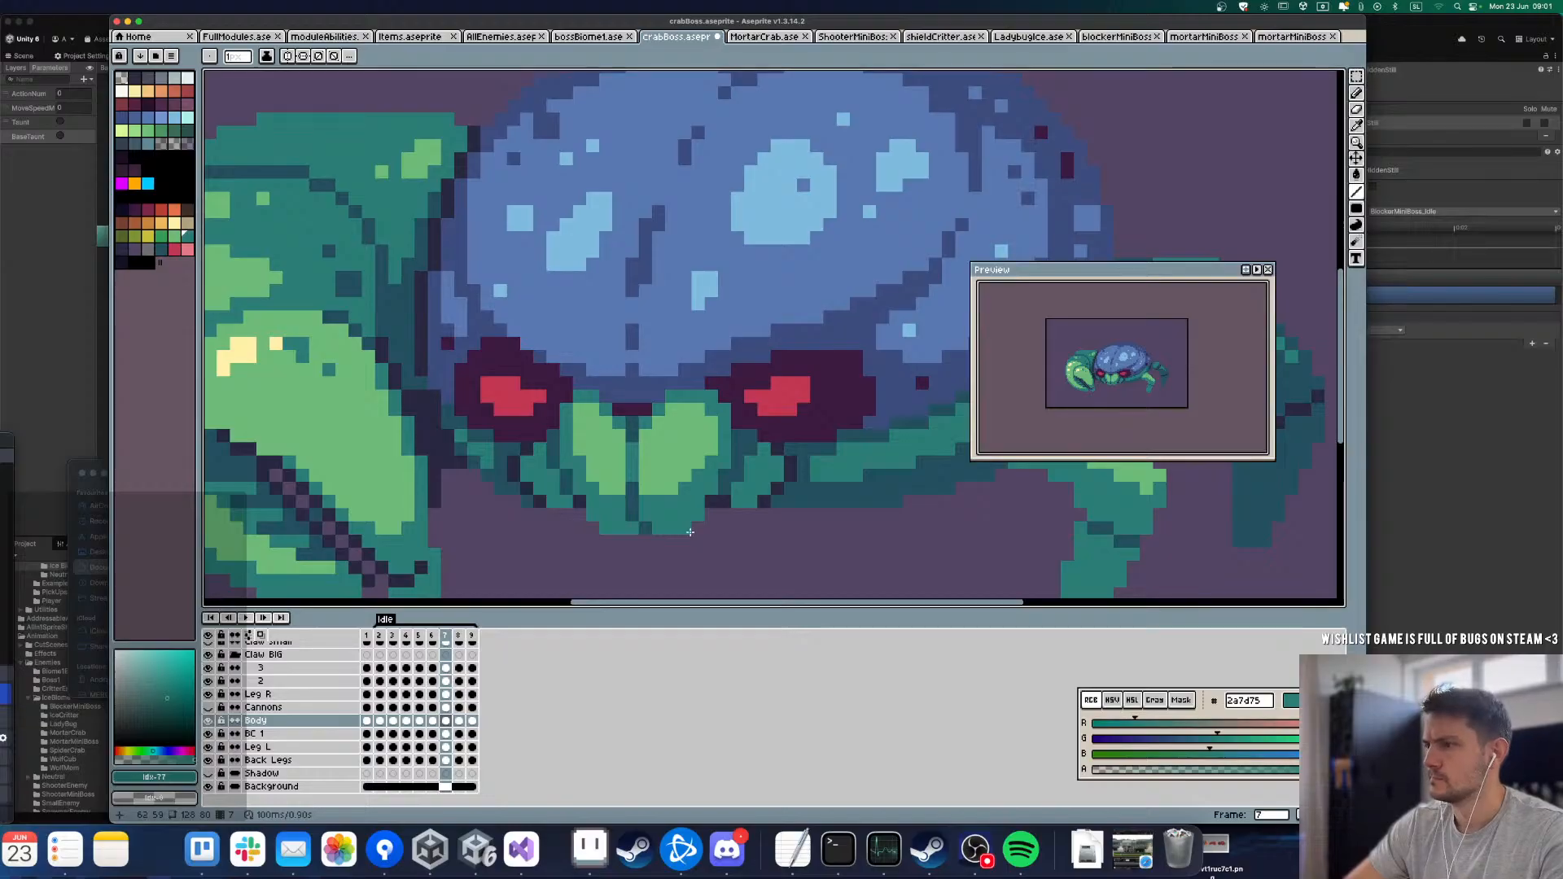
Step: Play the Idle loop at overview zoom to examine the mouth's follow-through with the body
key("Right")
key("Left")
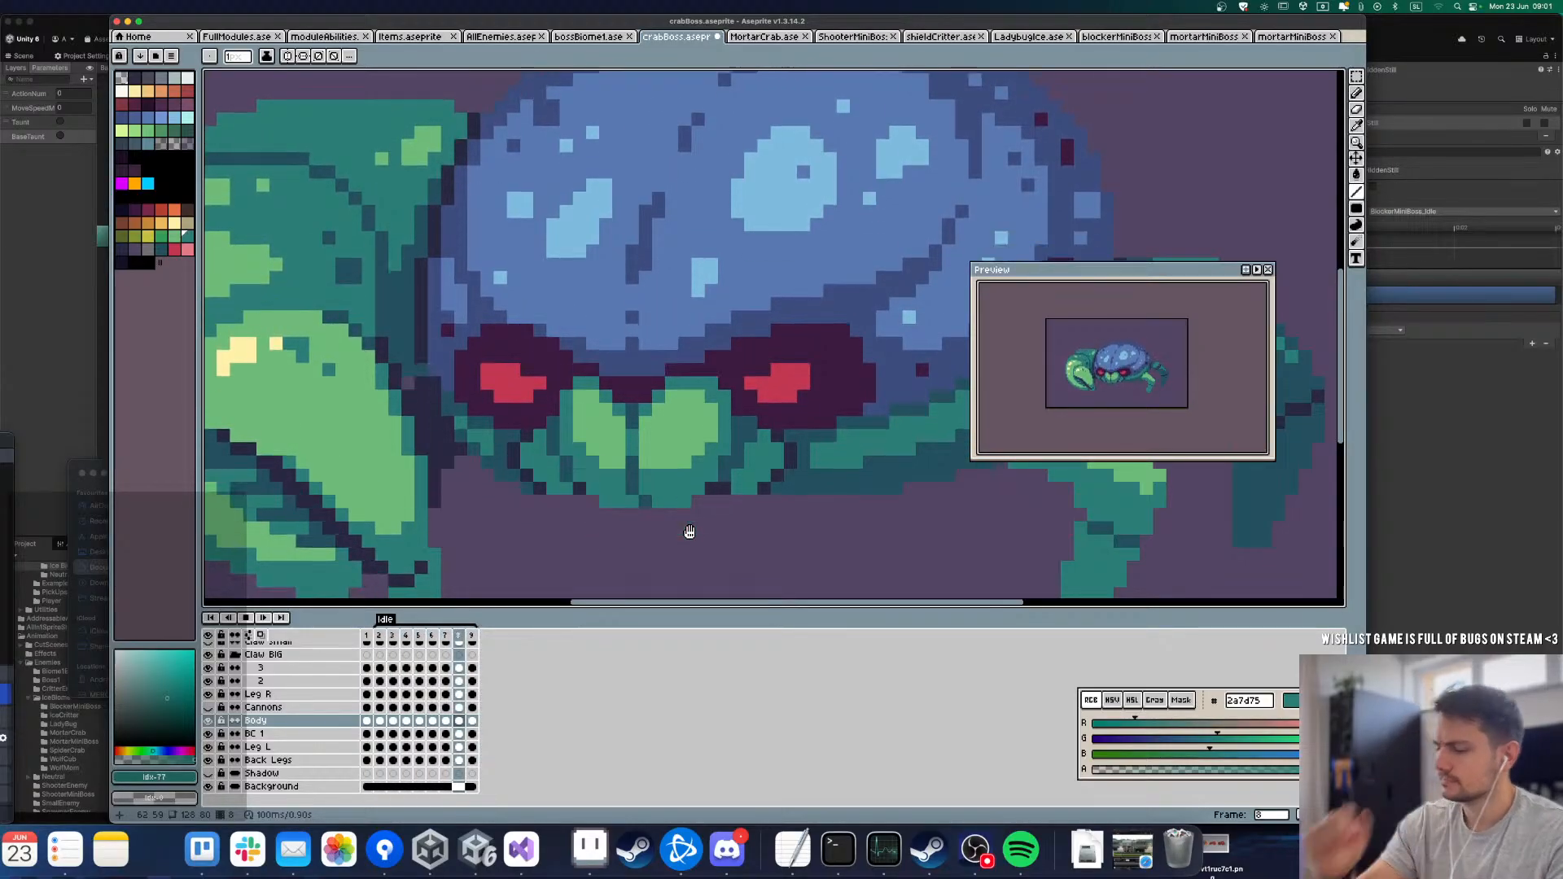
scroll(657, 485, "down", 3)
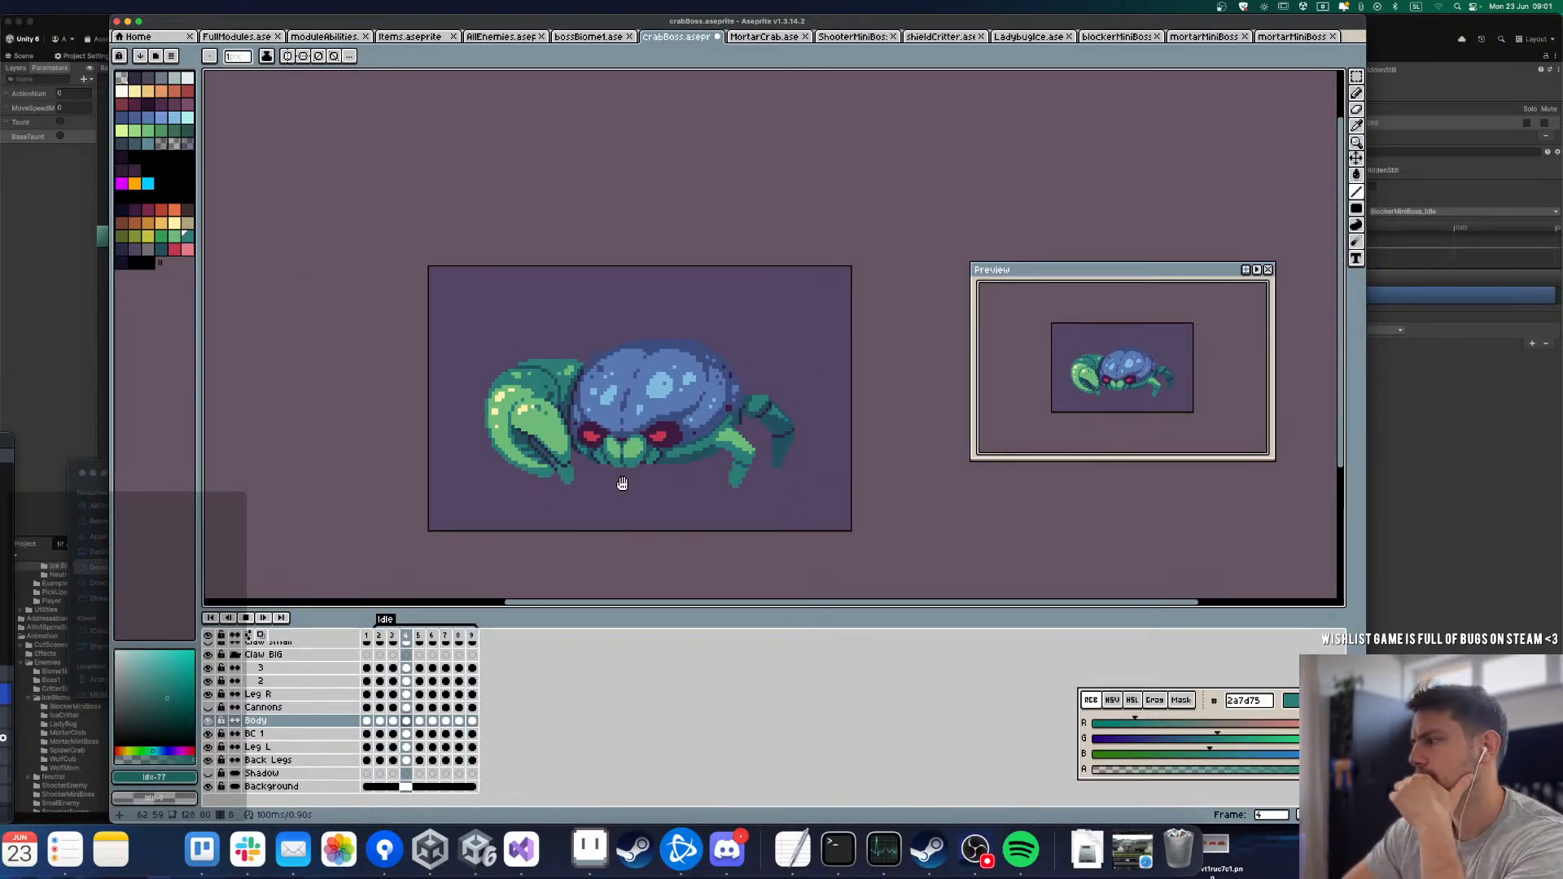
scroll(623, 487, "up", 1)
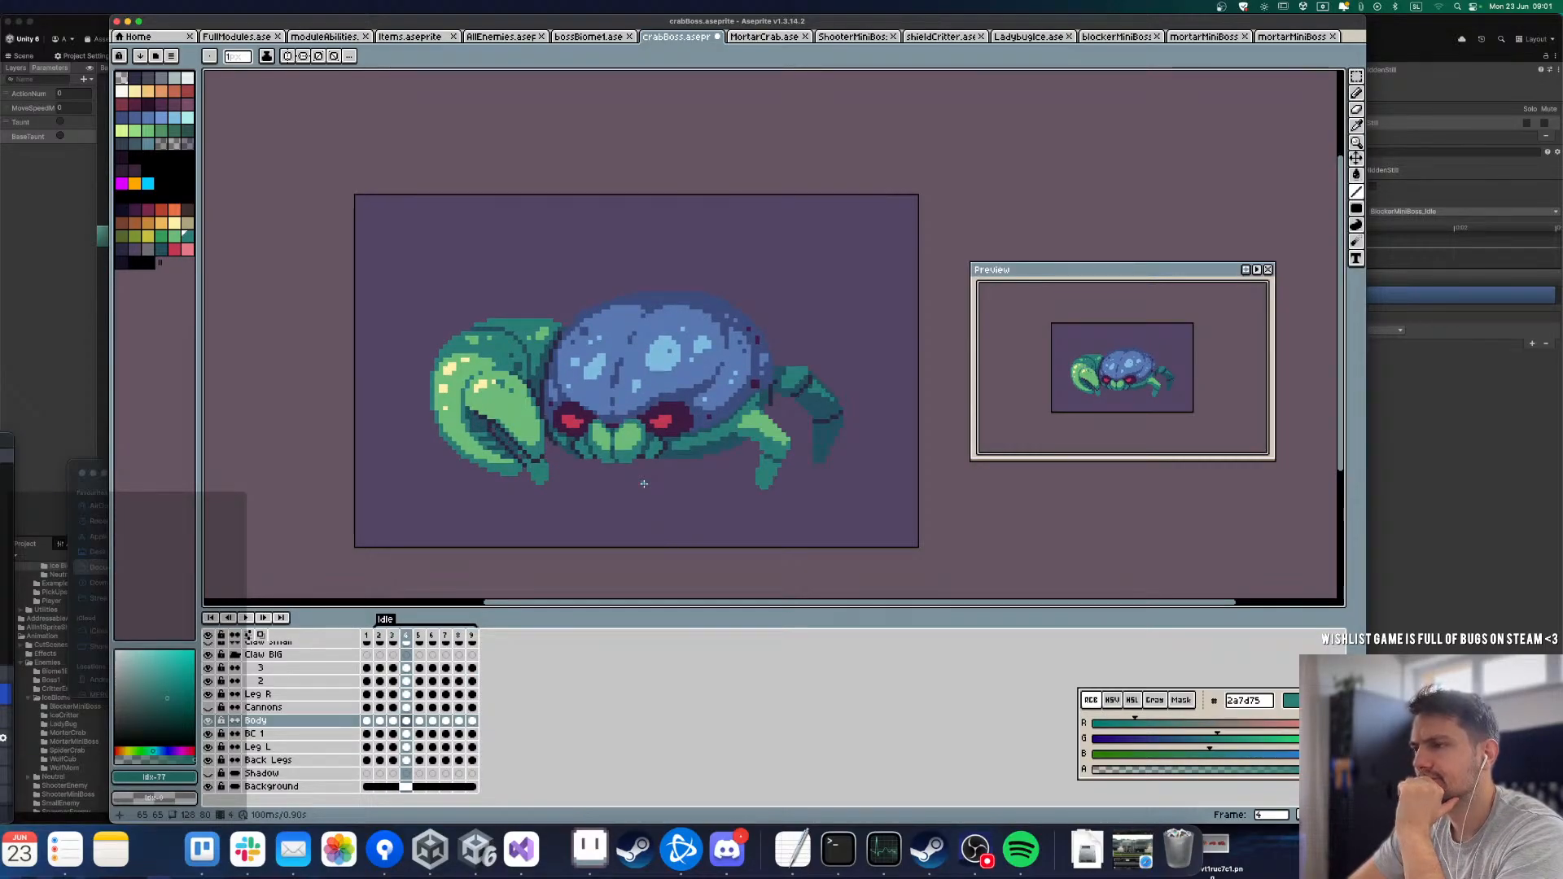
Step: In frame 4, touch up the shell's central groove with dark blue 3e4c7e and lengthen the small highlight beside it with light blue 7fbbdc
key("l")
scroll(618, 464, "up", 2)
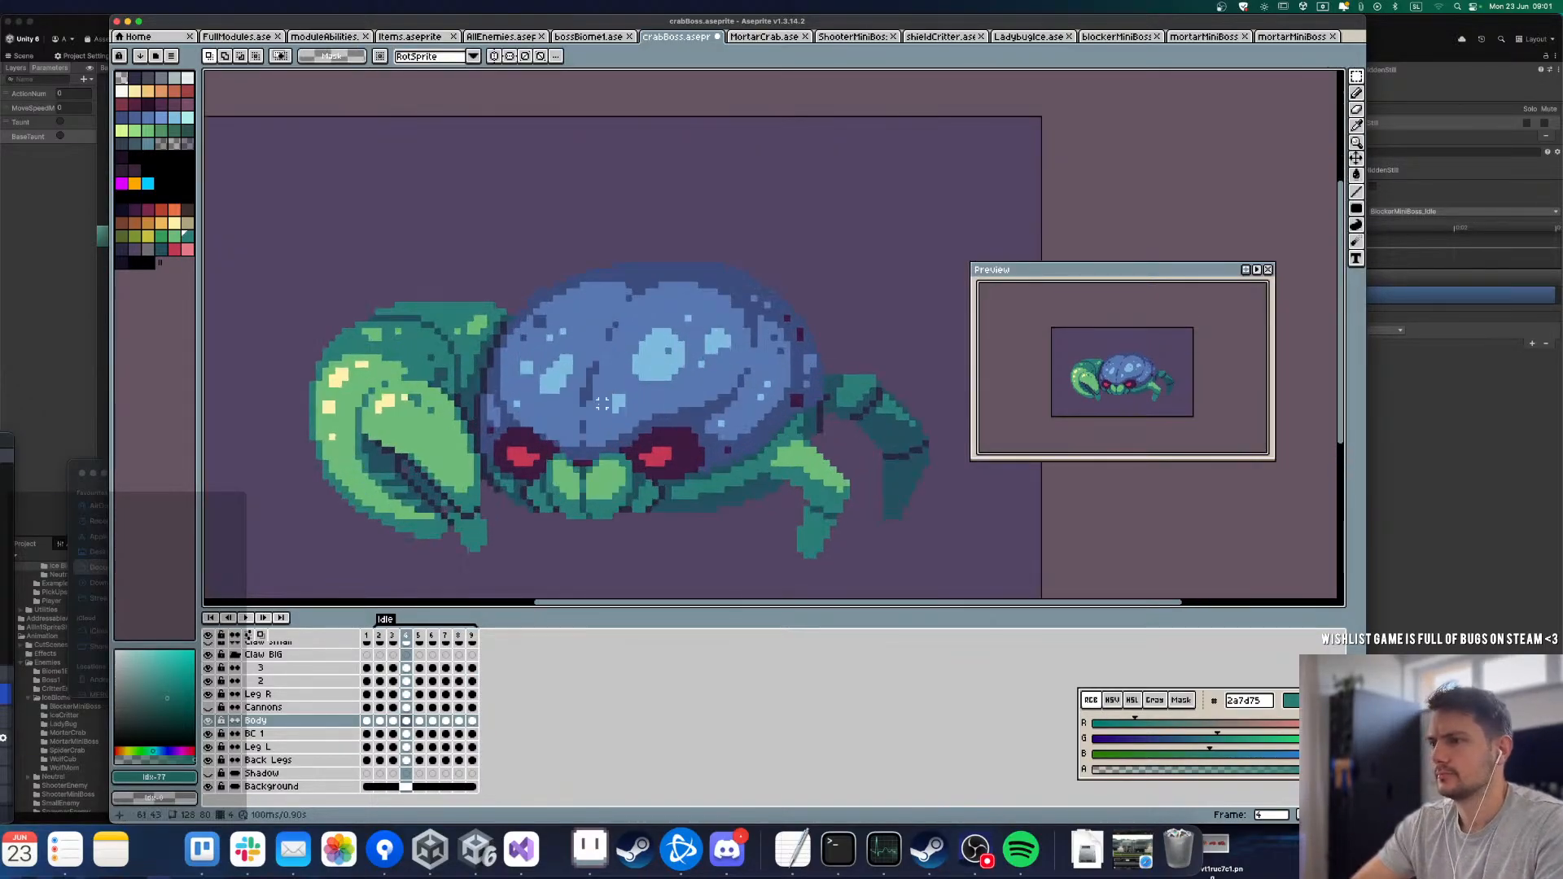
left_click(577, 411, "alt")
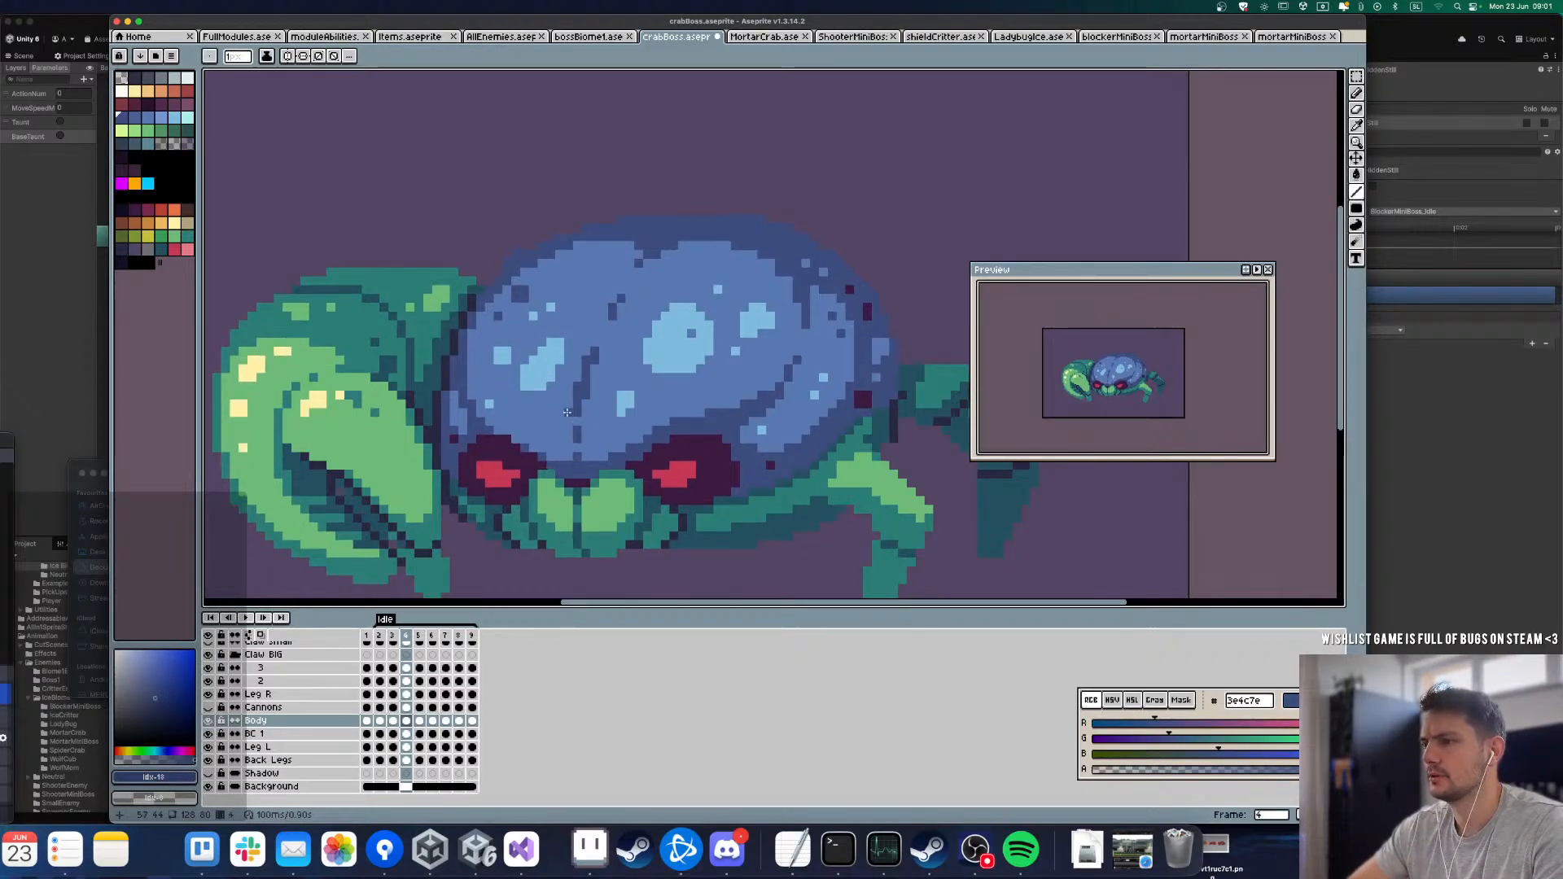
key("i")
left_click(633, 409)
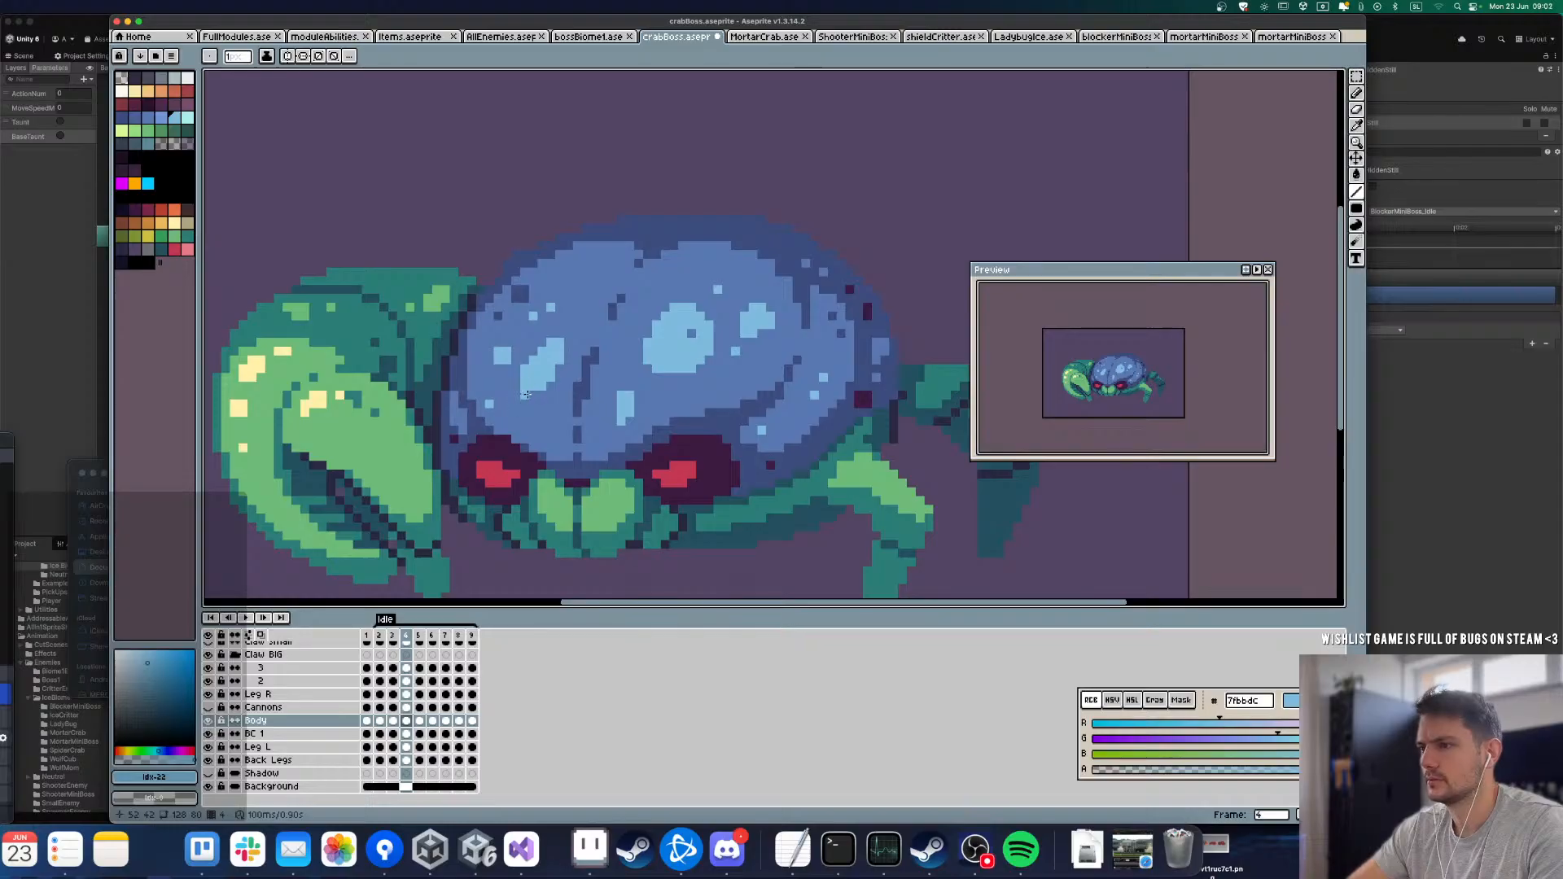
Step: In frame 5, shift the 15 by 9 pixel block around the shell's central groove and nearby highlights down by one pixel
key("Right")
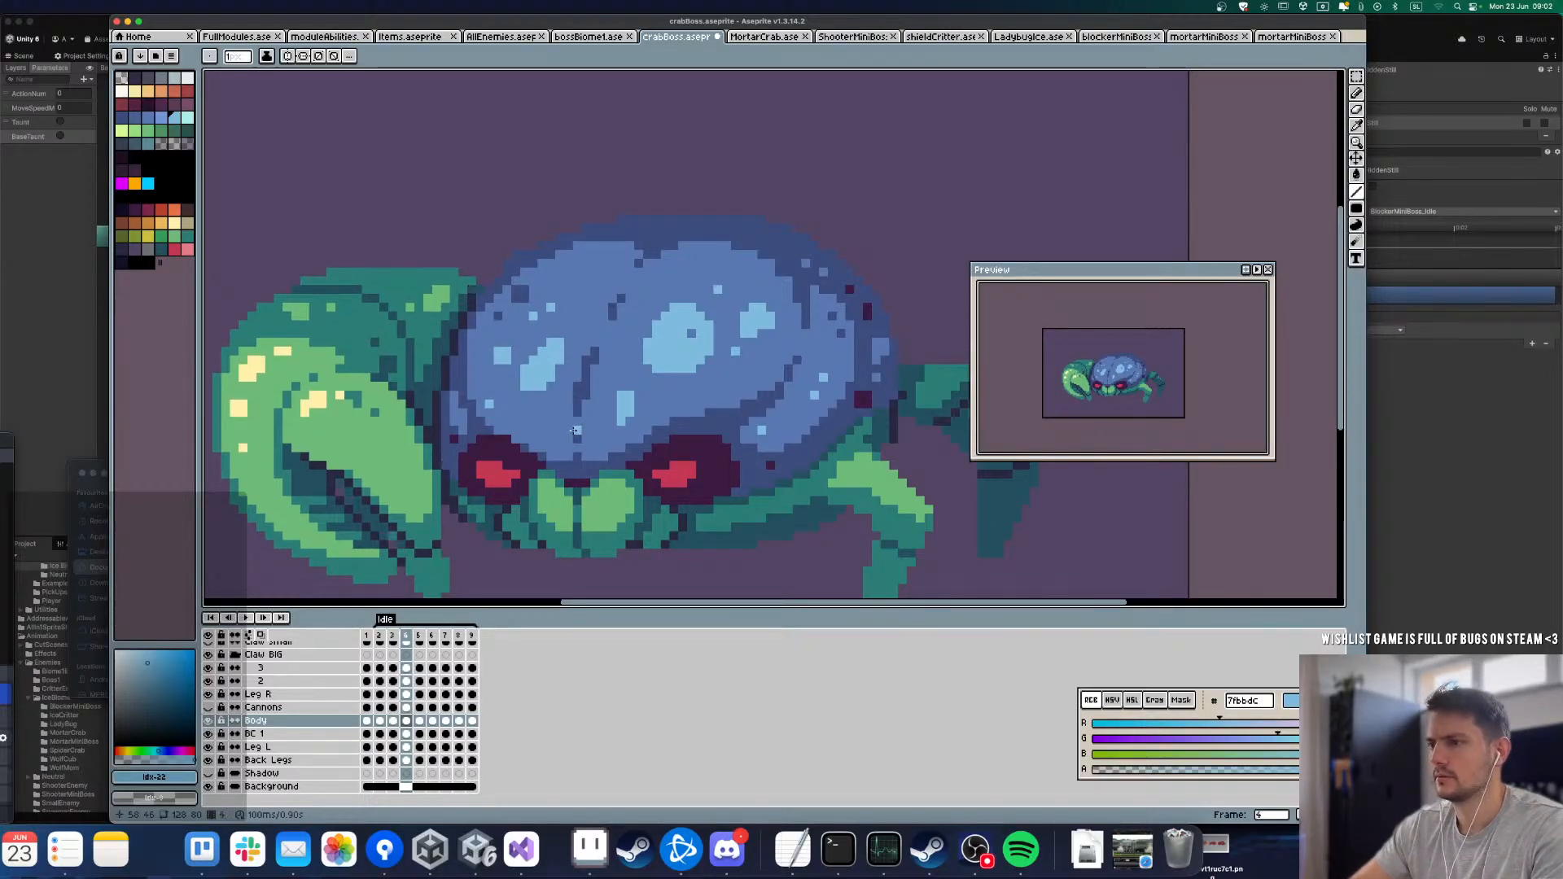
key("m")
left_click_drag(647, 414, 509, 340)
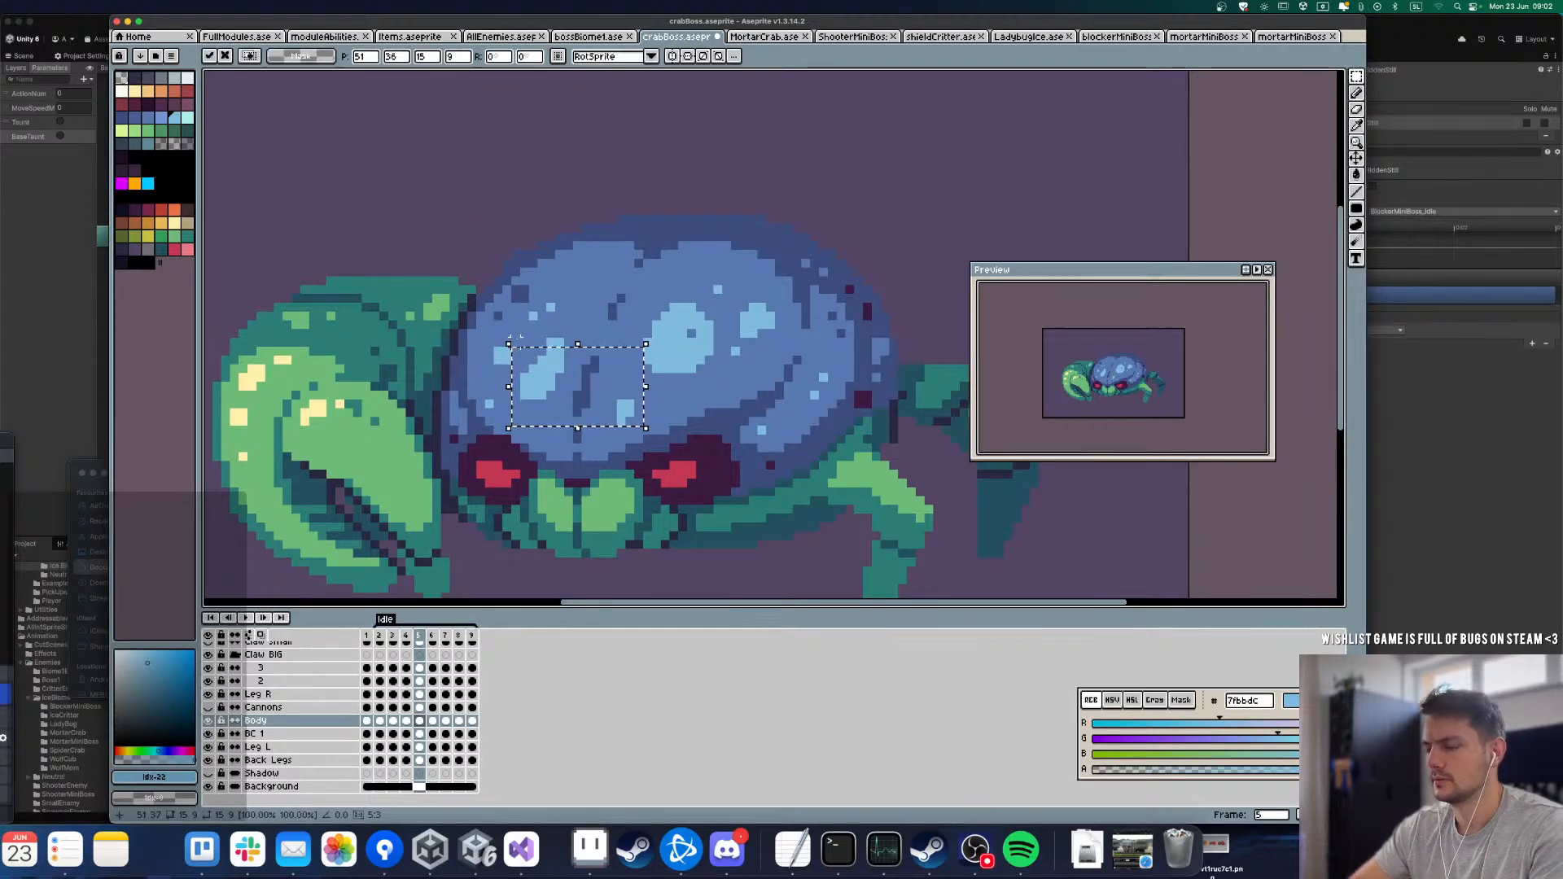
key("super+d")
Step: Retouch the shifted shell highlights in frame 5 with the base blue and extend the large highlight's lower edge with light blue 7fbbdc
key("l")
left_click(535, 340, "alt")
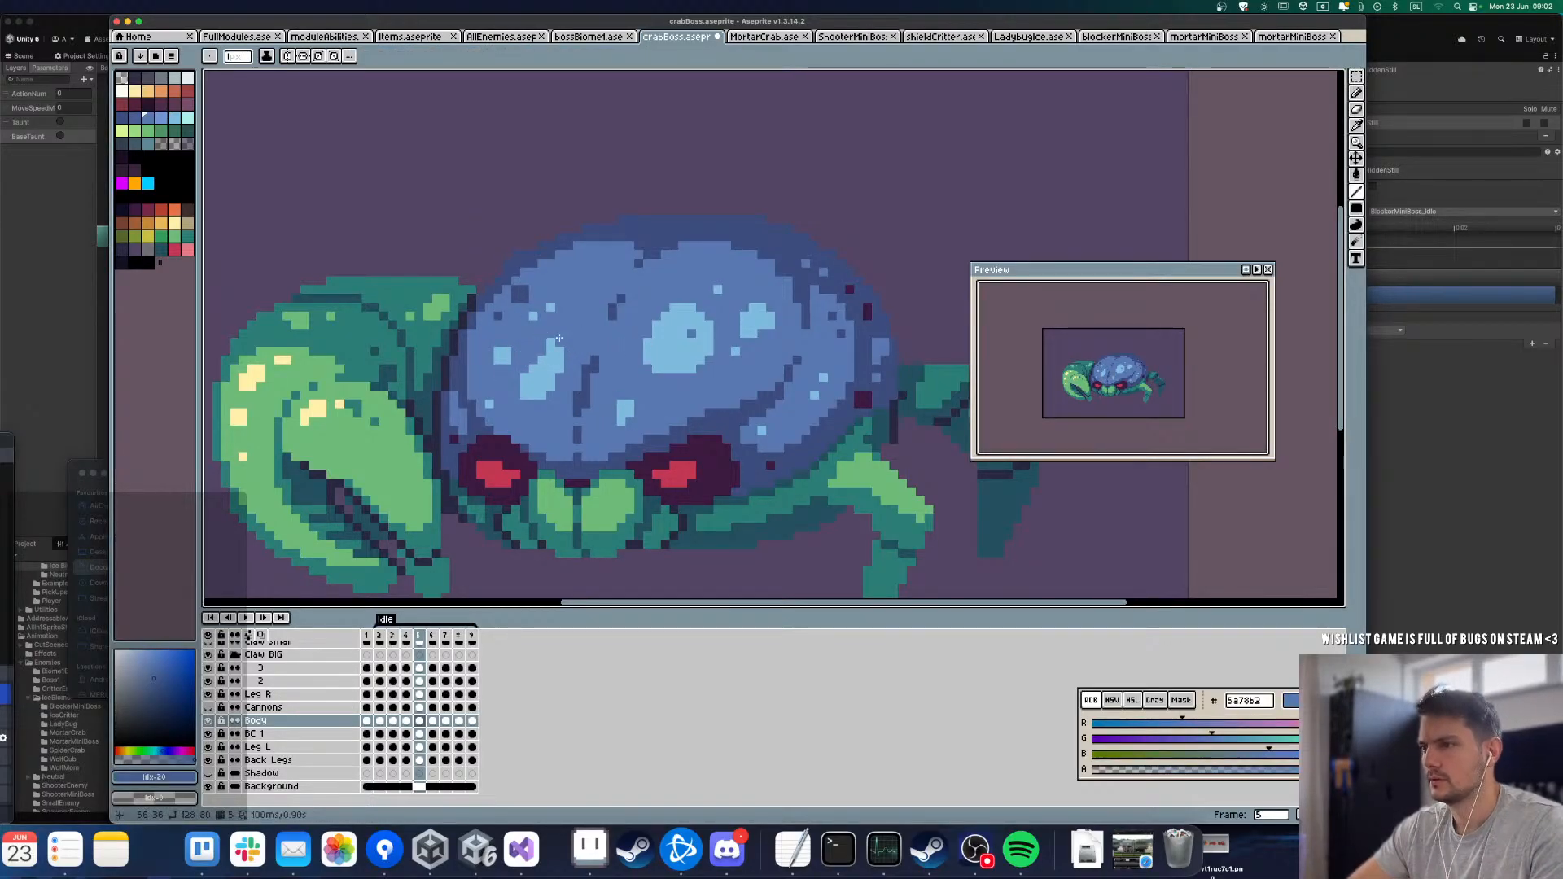
left_click(503, 364, "alt")
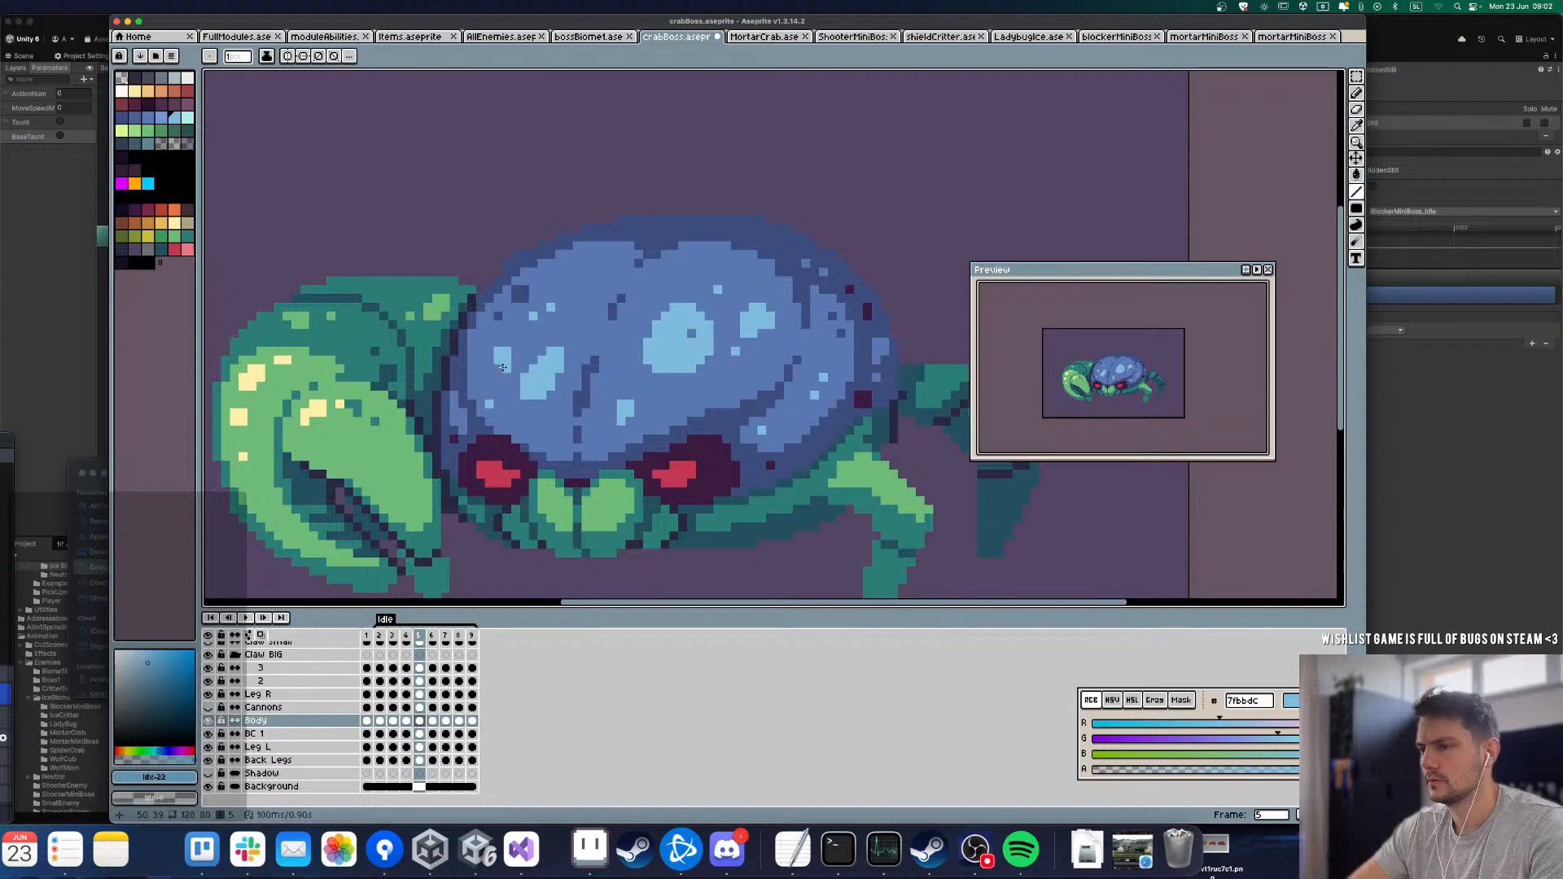
left_click(655, 378)
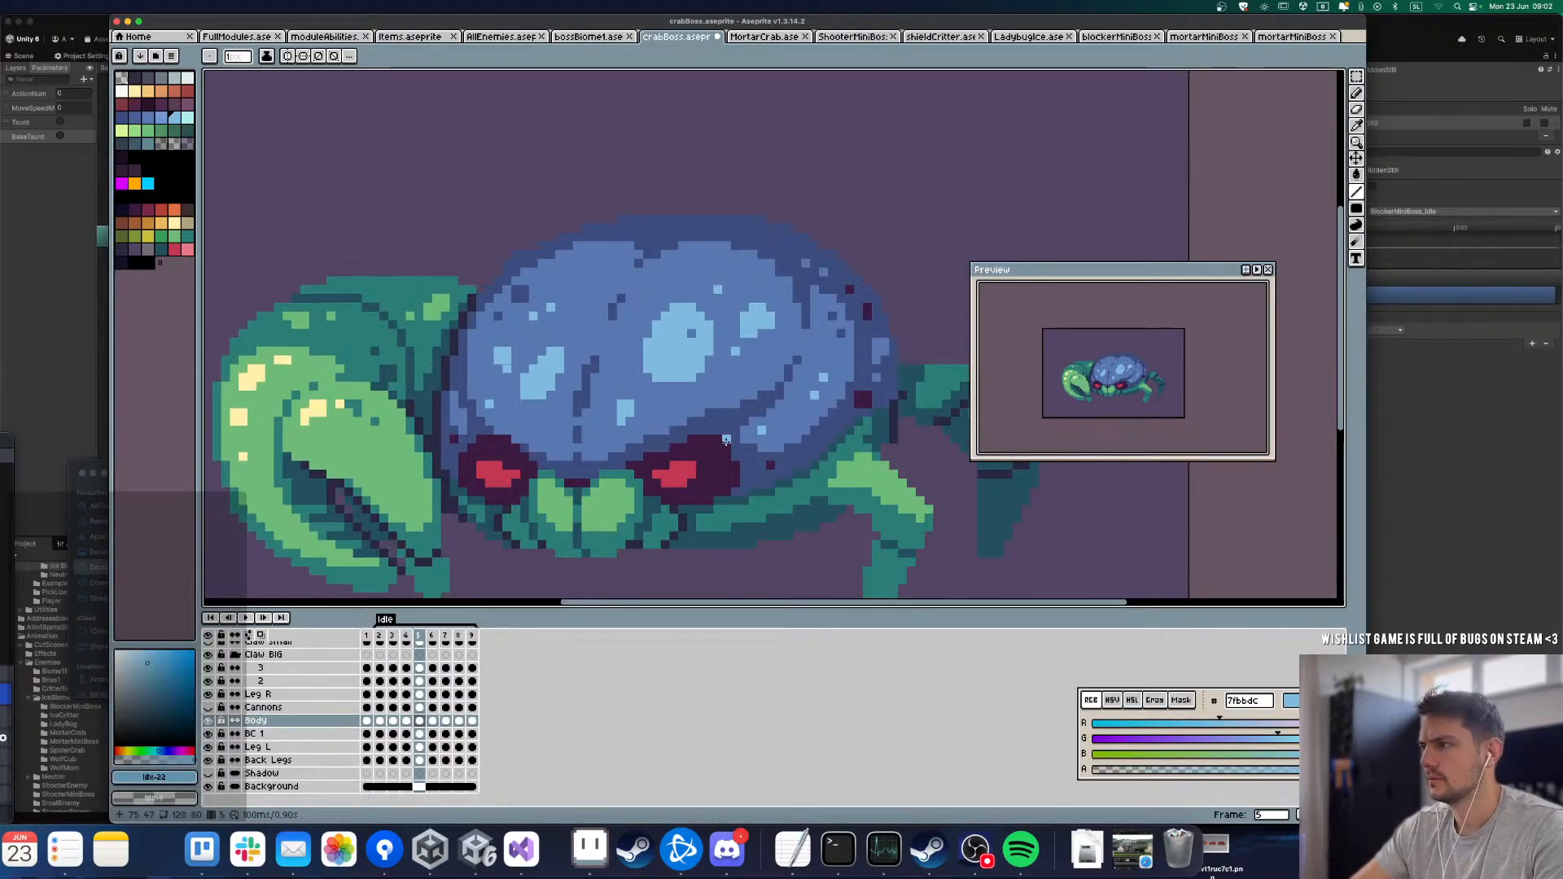
left_click(695, 377, "alt")
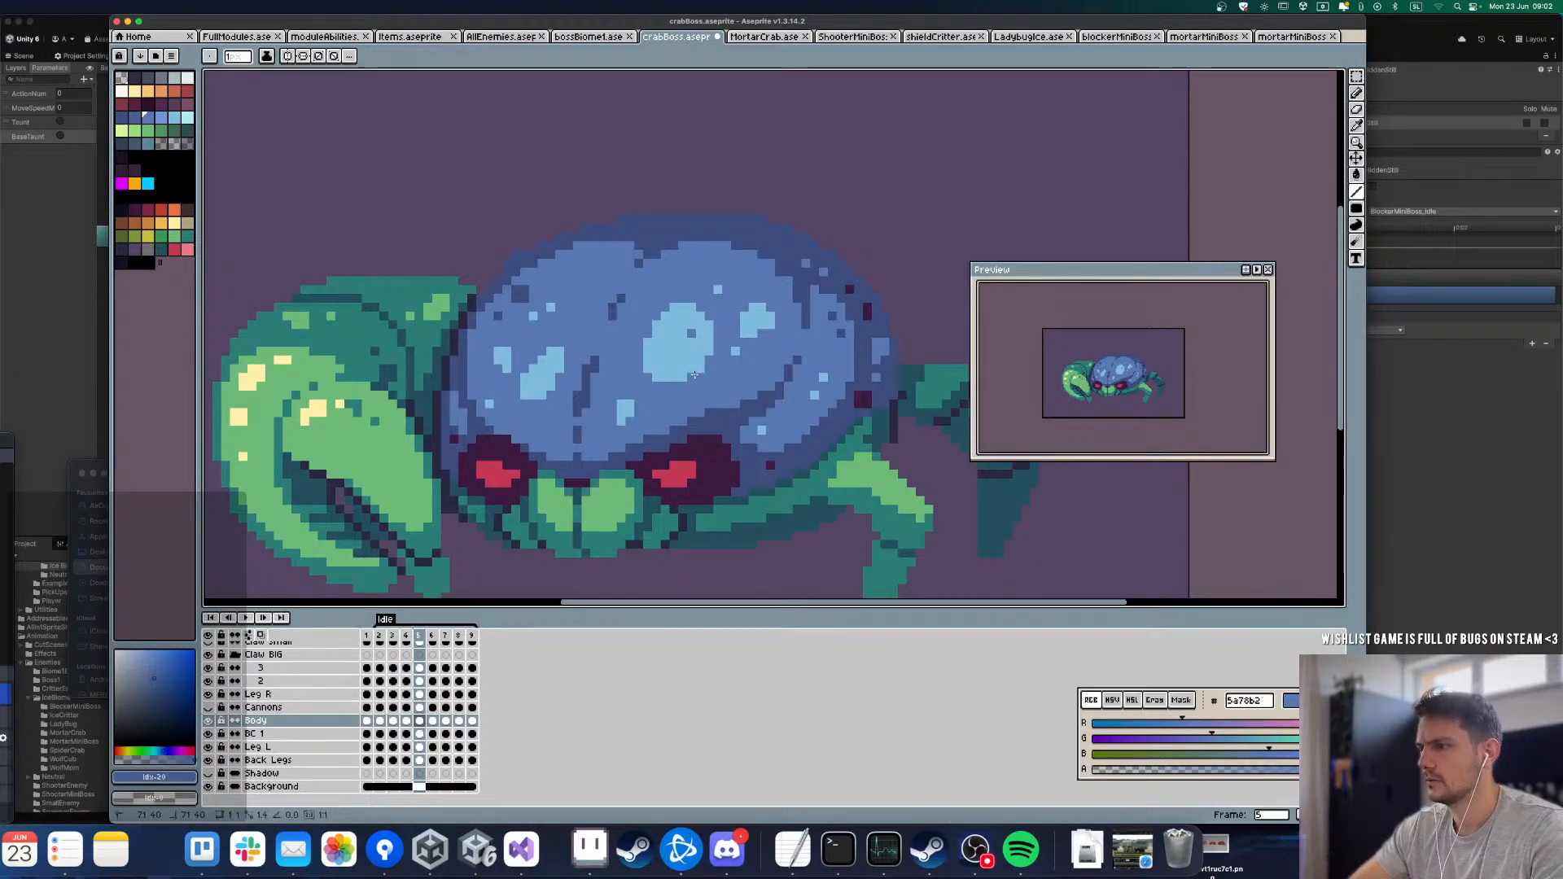
Step: Flip between frames 5 and 6 to compare how the shell highlights and groove move
key("Right")
key("Left")
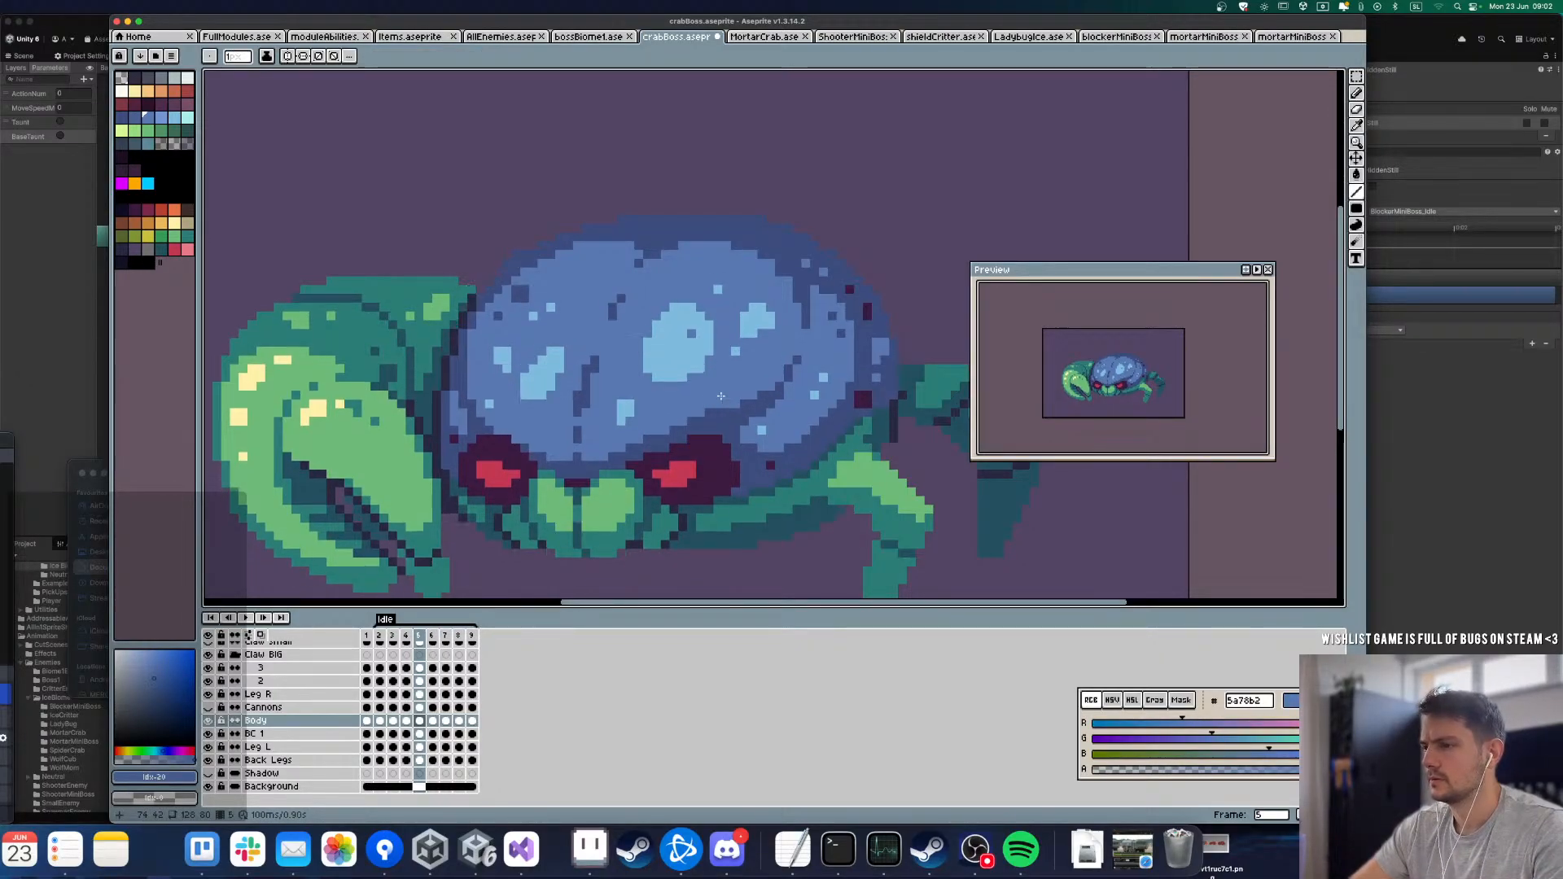
key("Right")
key("Left")
key("Right")
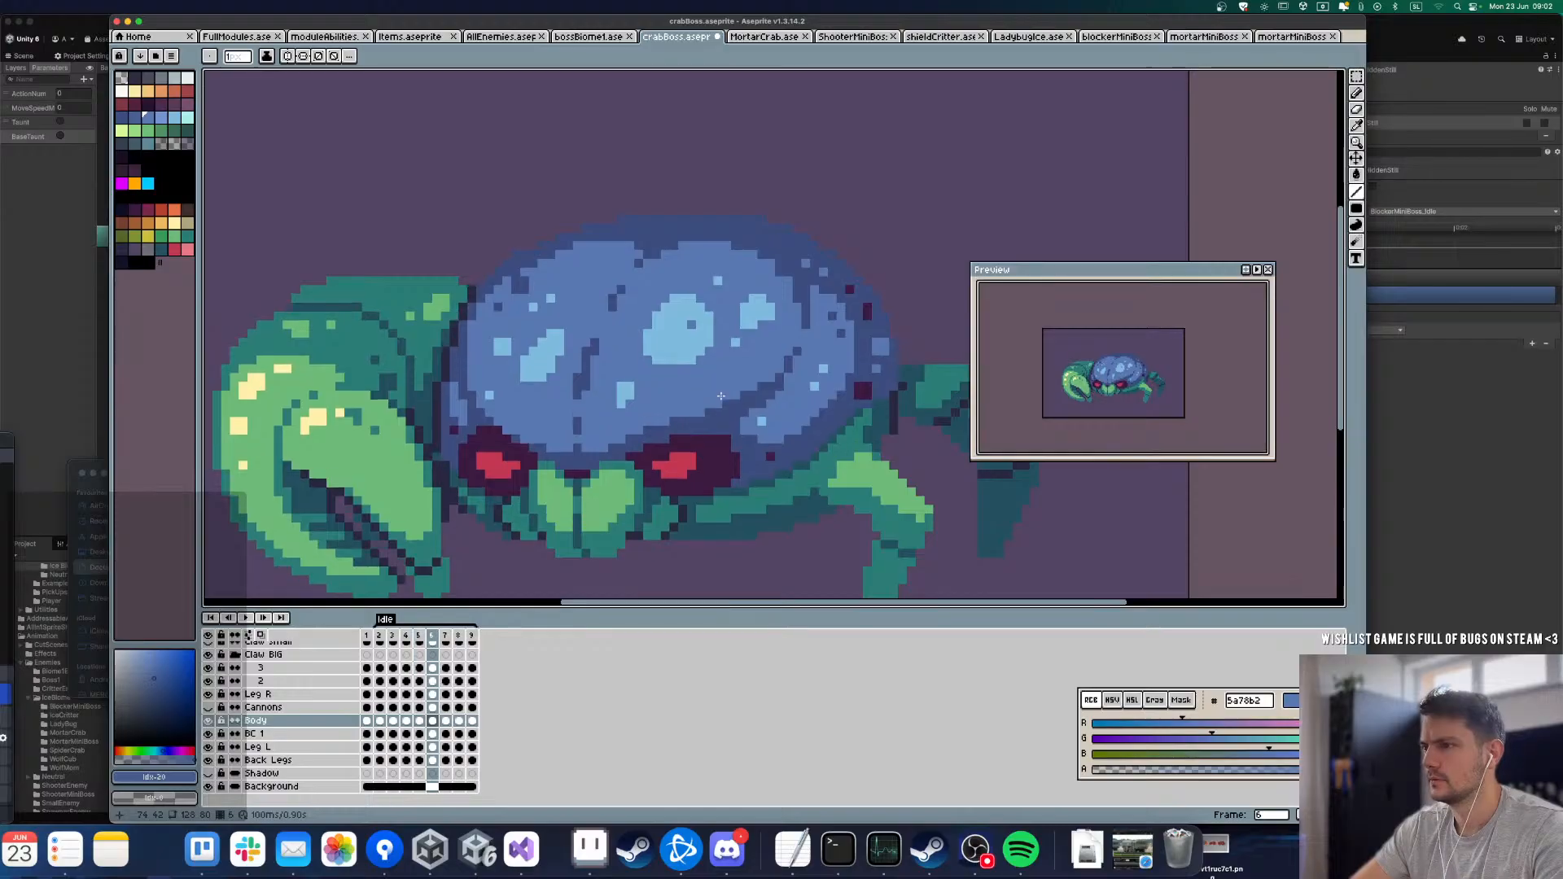
key("Left")
key("Right")
key("Left")
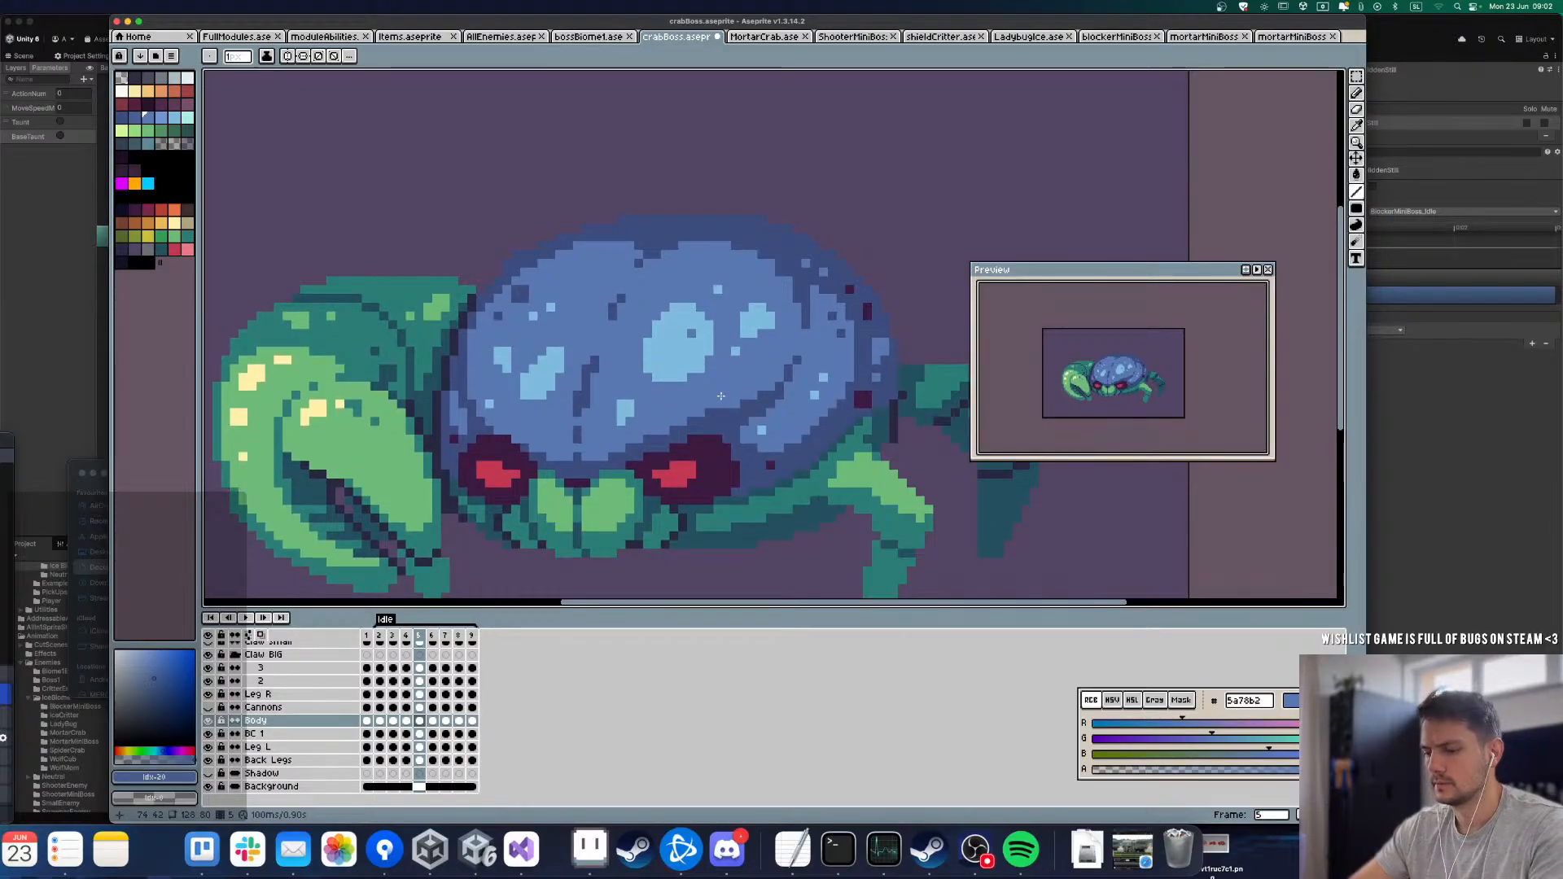
Step: Copy the lower shell area with its highlights, brow and eyes from frame 5 into frame 6, raised by one pixel
key("m")
left_click_drag(487, 323, 760, 488)
key("Right")
key("super+v")
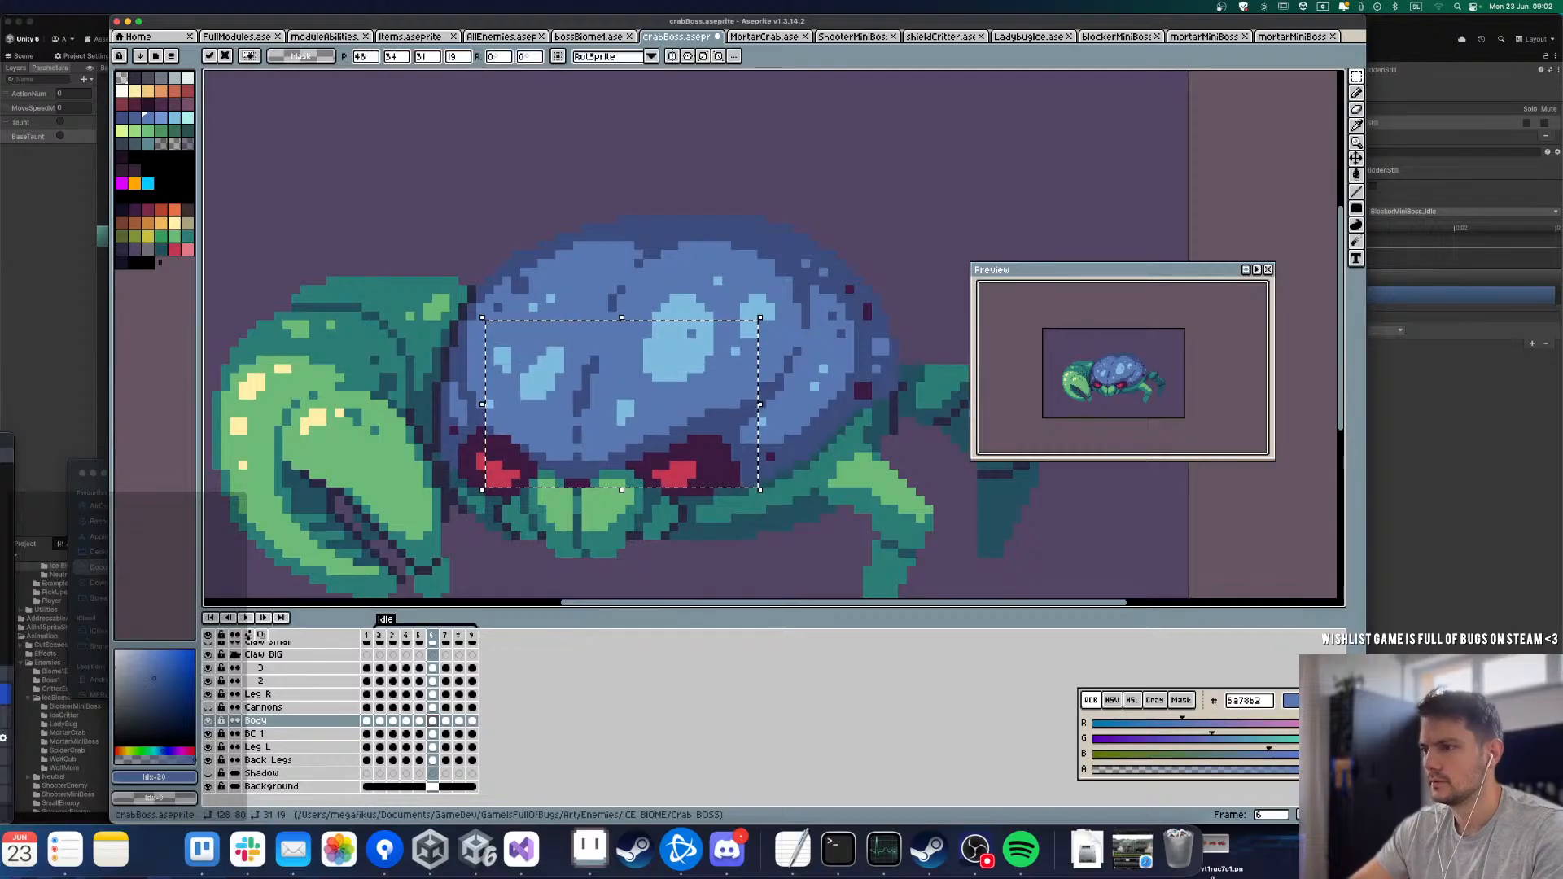
key("Up")
key("super+d")
Step: Step back and forth through frames 5, 6 and 7 to check the shell highlights' movement
key("Left")
key("Right")
key("Left")
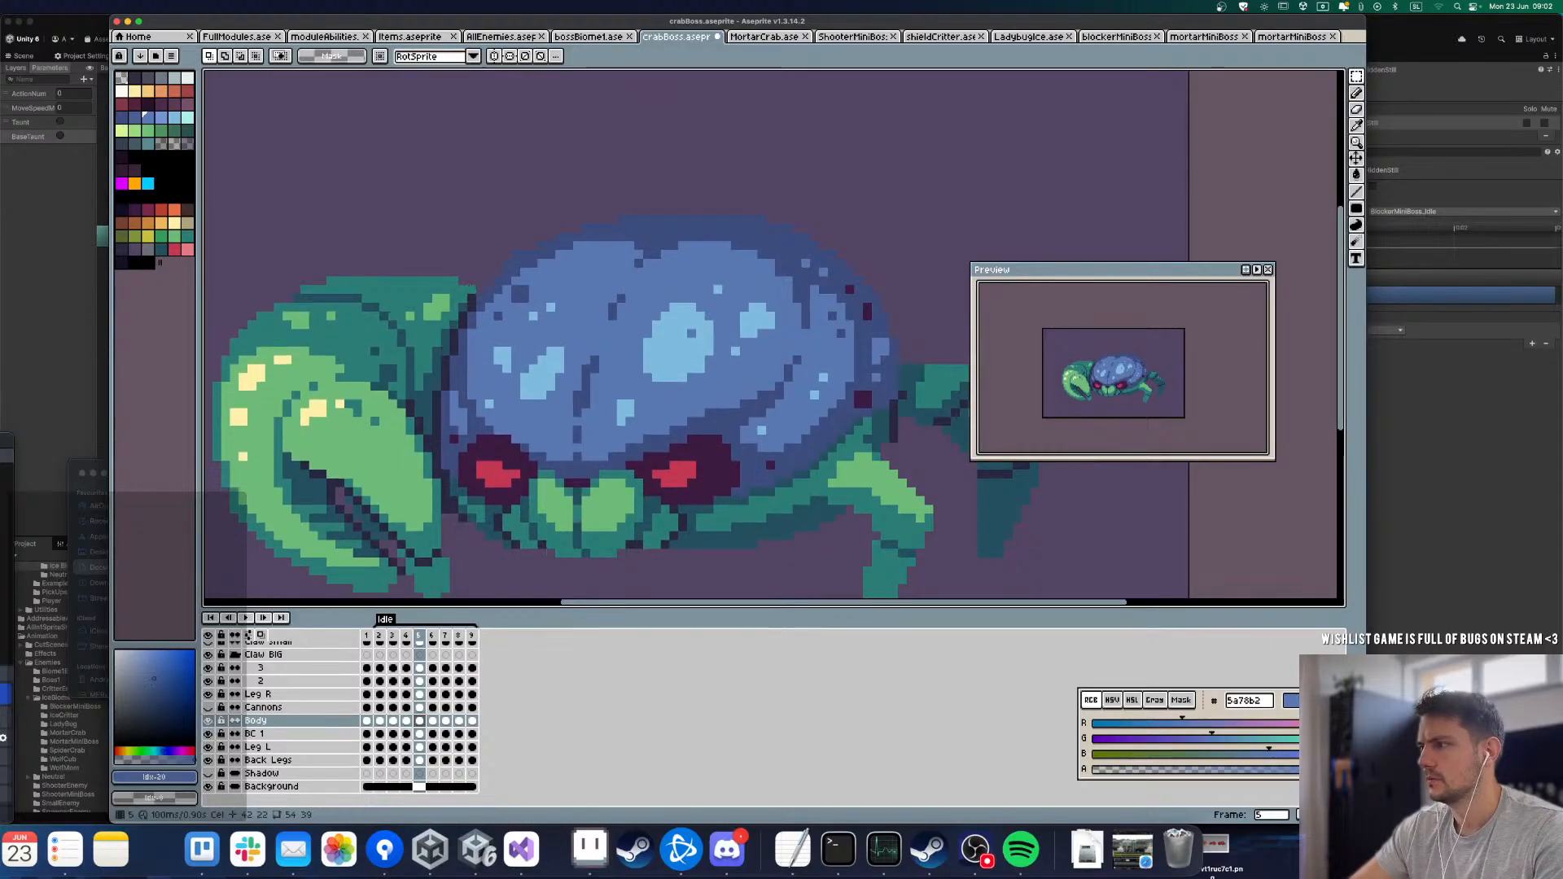
key("Right")
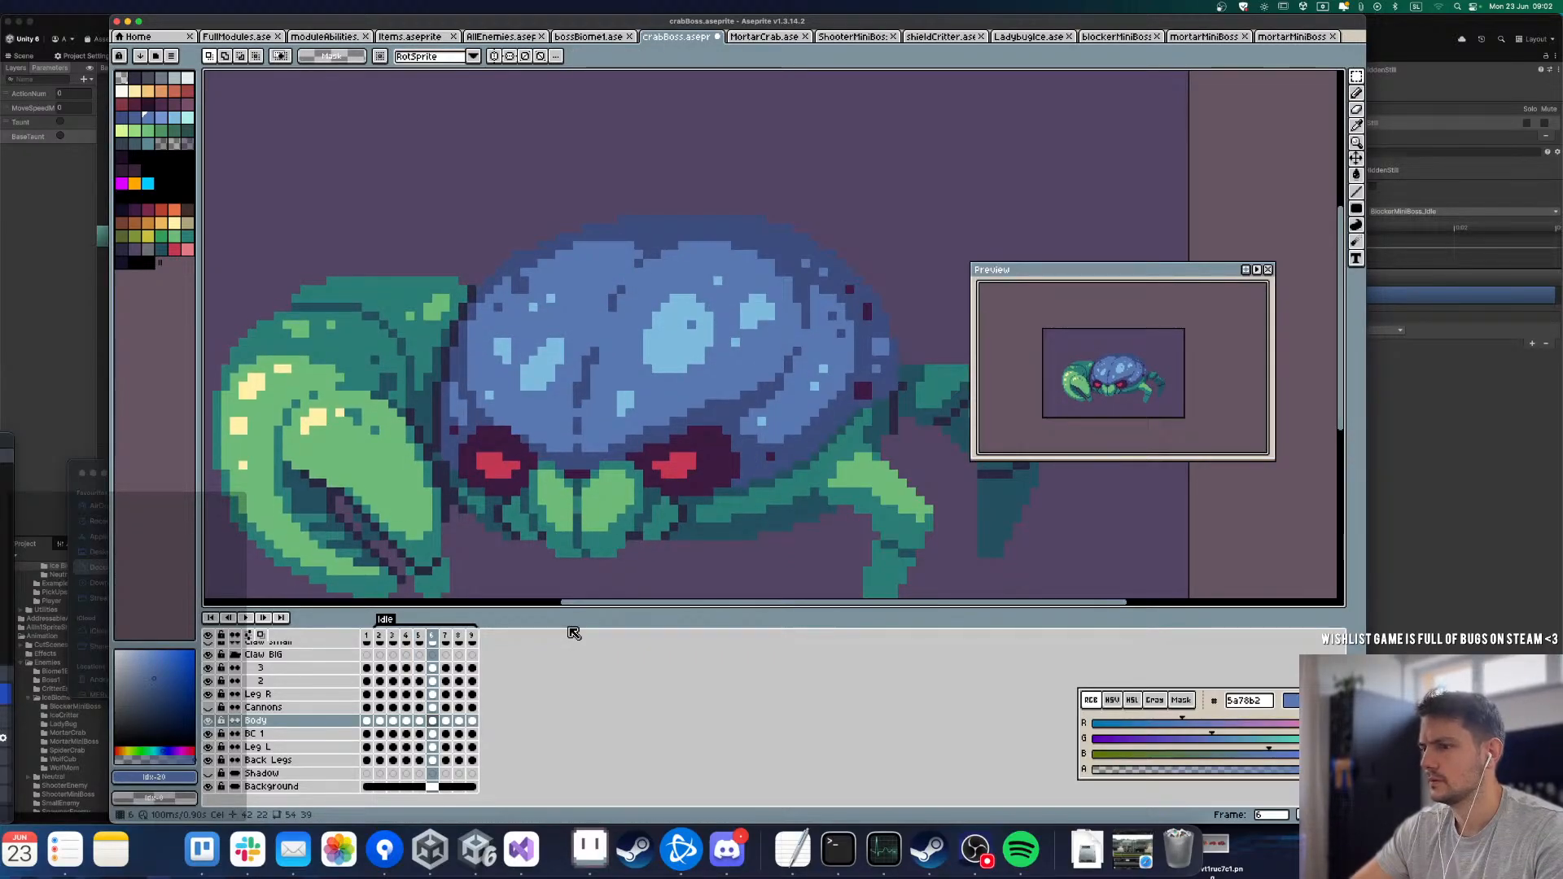
key("Left")
key("Right")
key("Right")
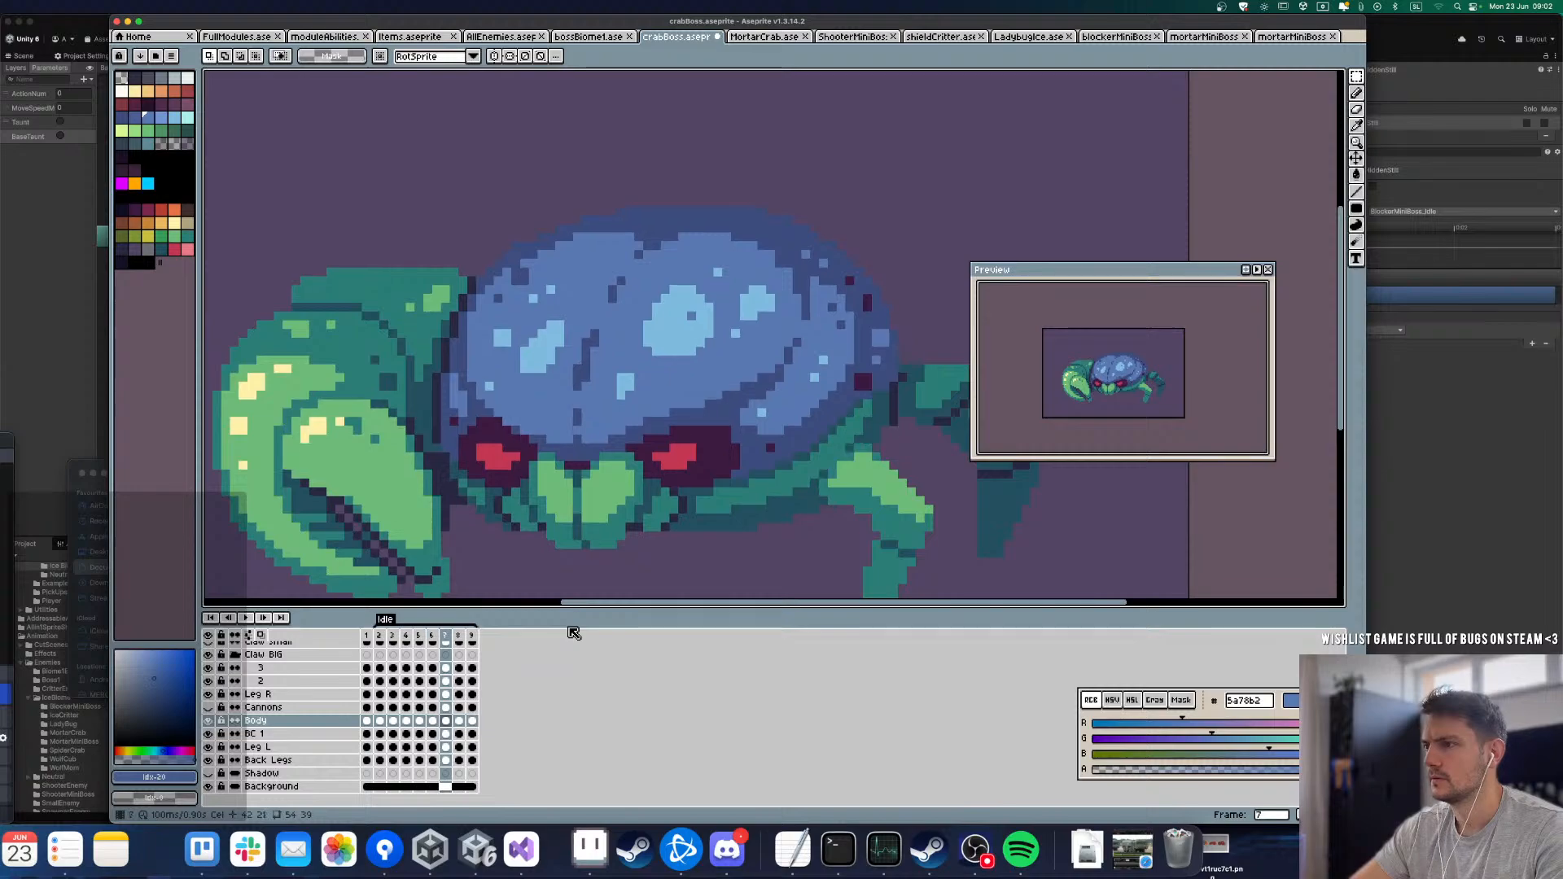
key("Left")
key("Right")
key("Left")
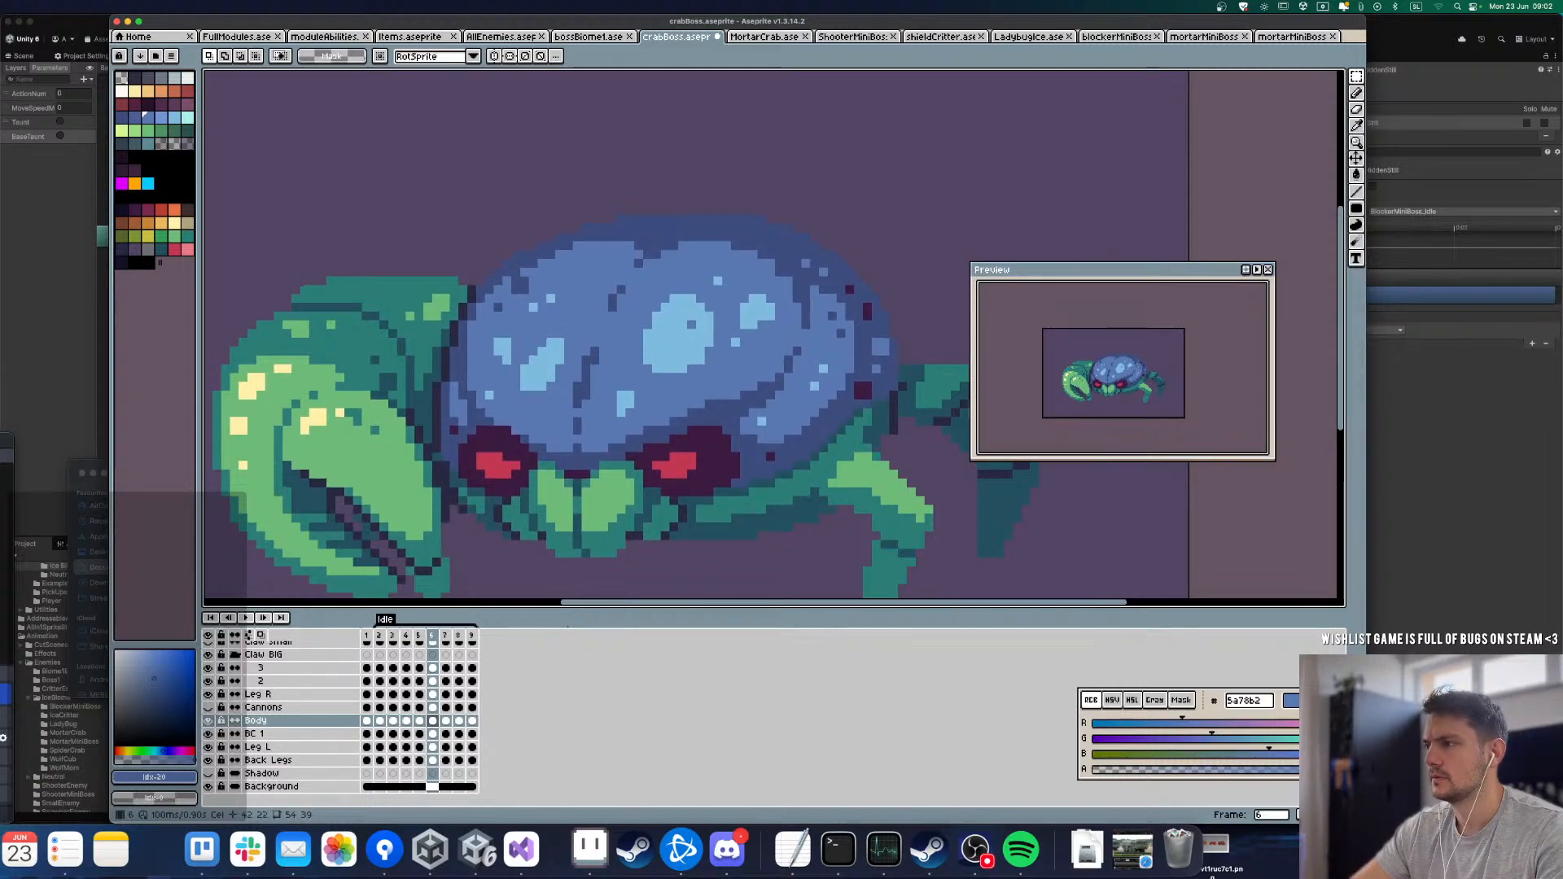
Step: Play the Idle loop and recheck frames 5 to 7 to find where the upper shell highlights need adjusting
key("Return")
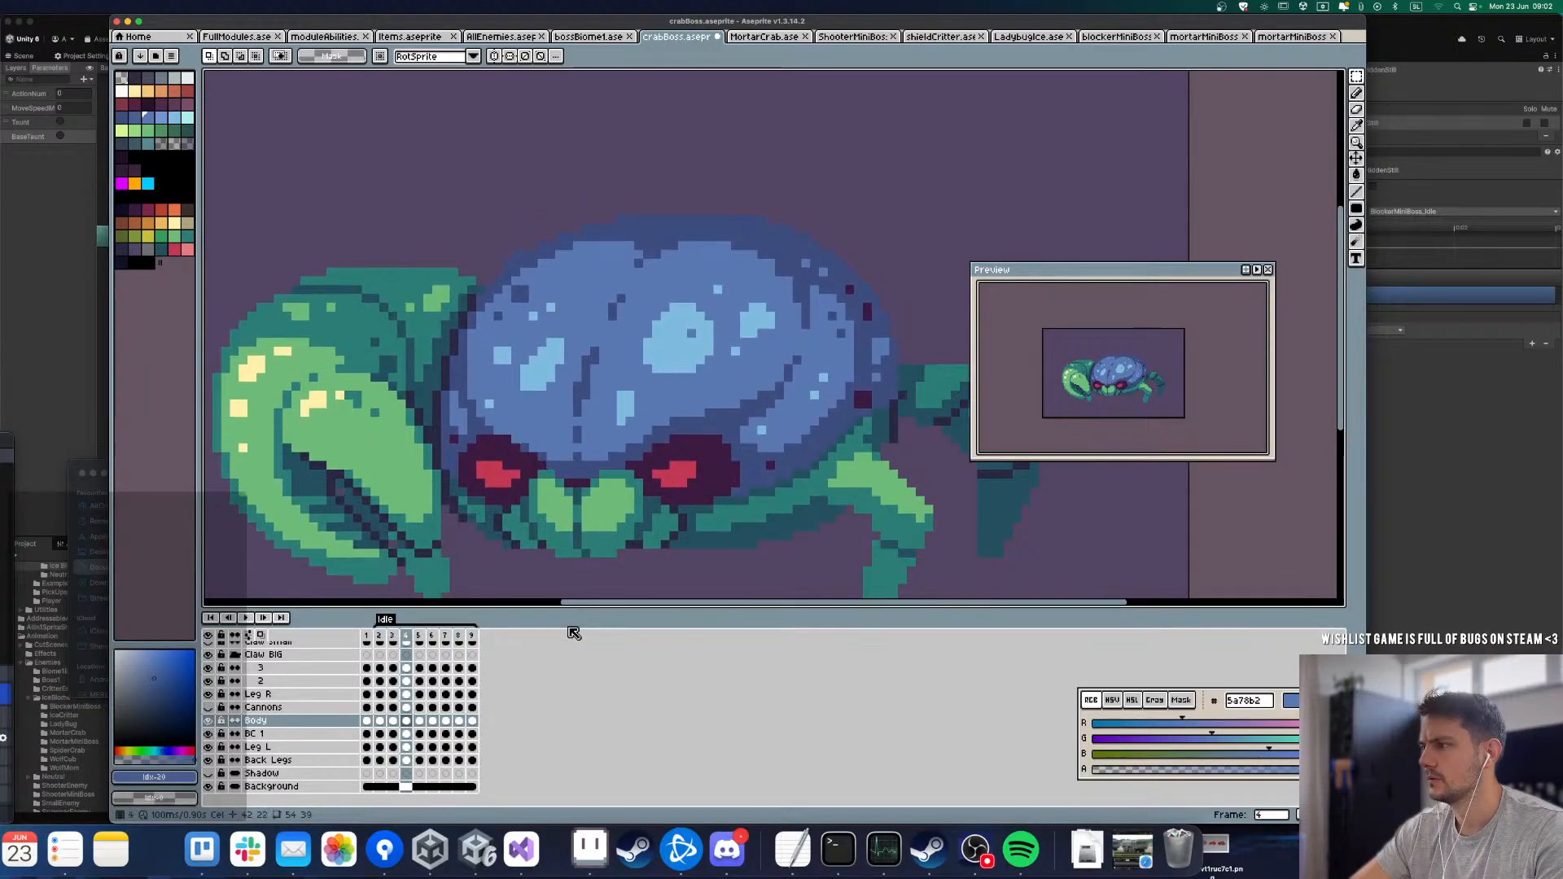
key("Return")
key("Right")
key("Right")
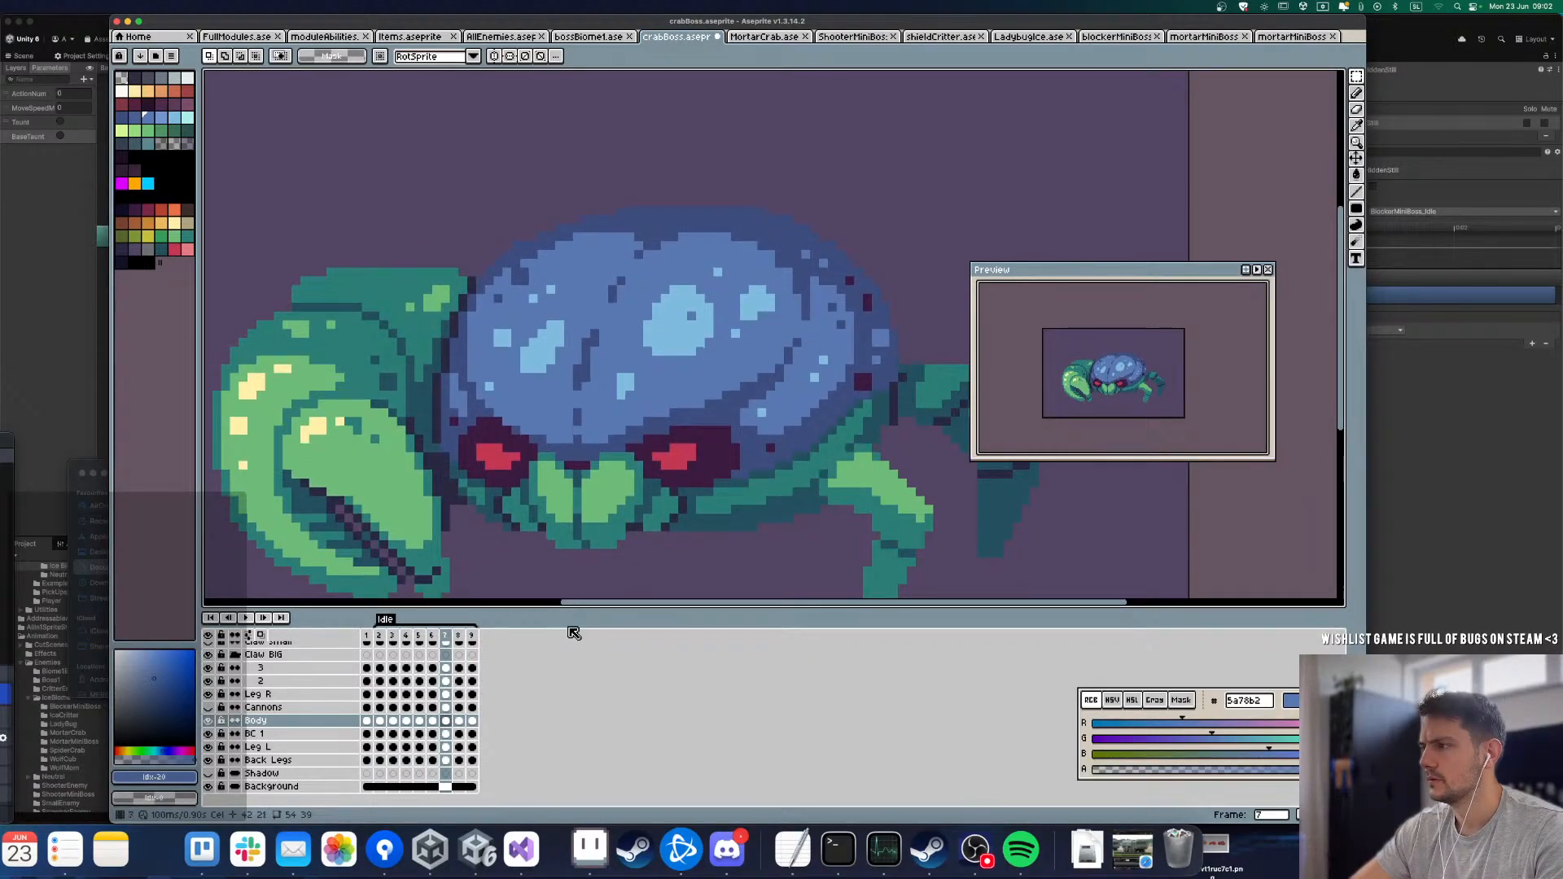
key("Left")
key("Left")
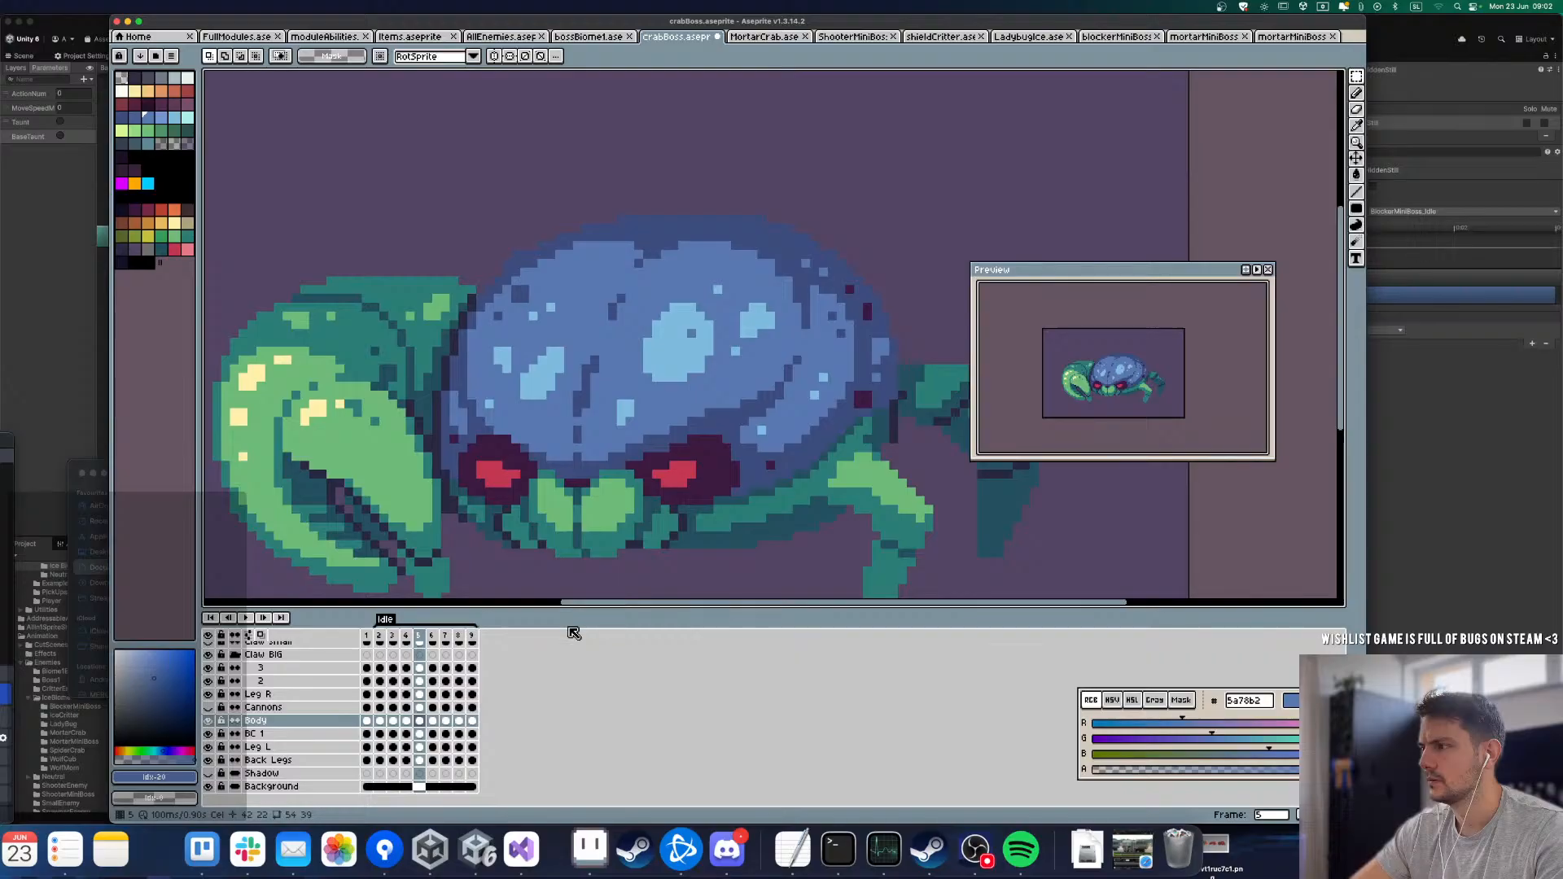
key("Right")
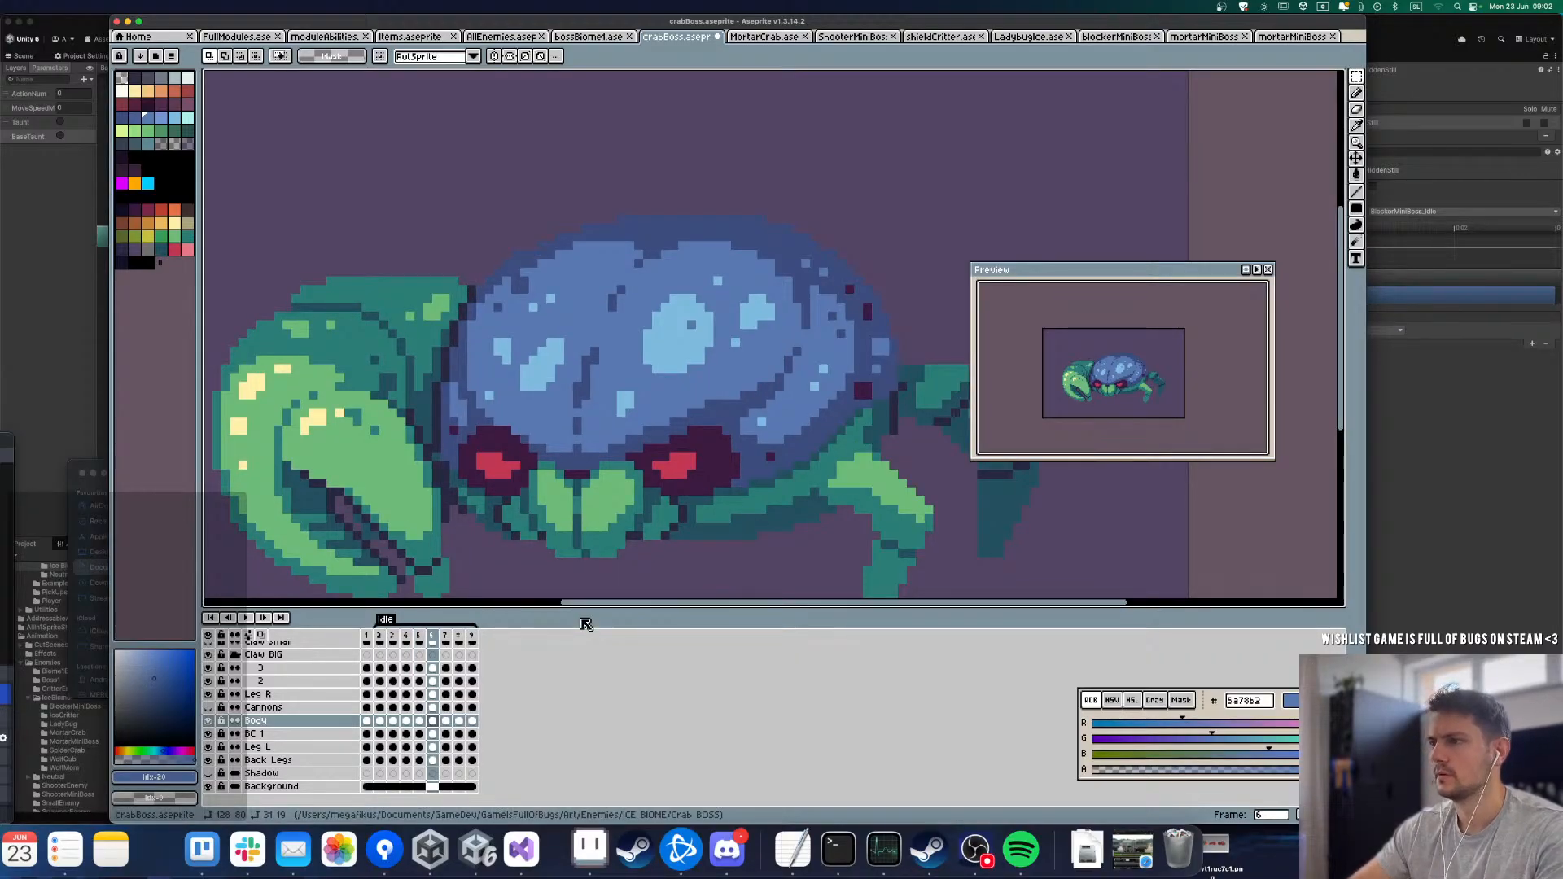
key("Right")
key("Left")
key("Right")
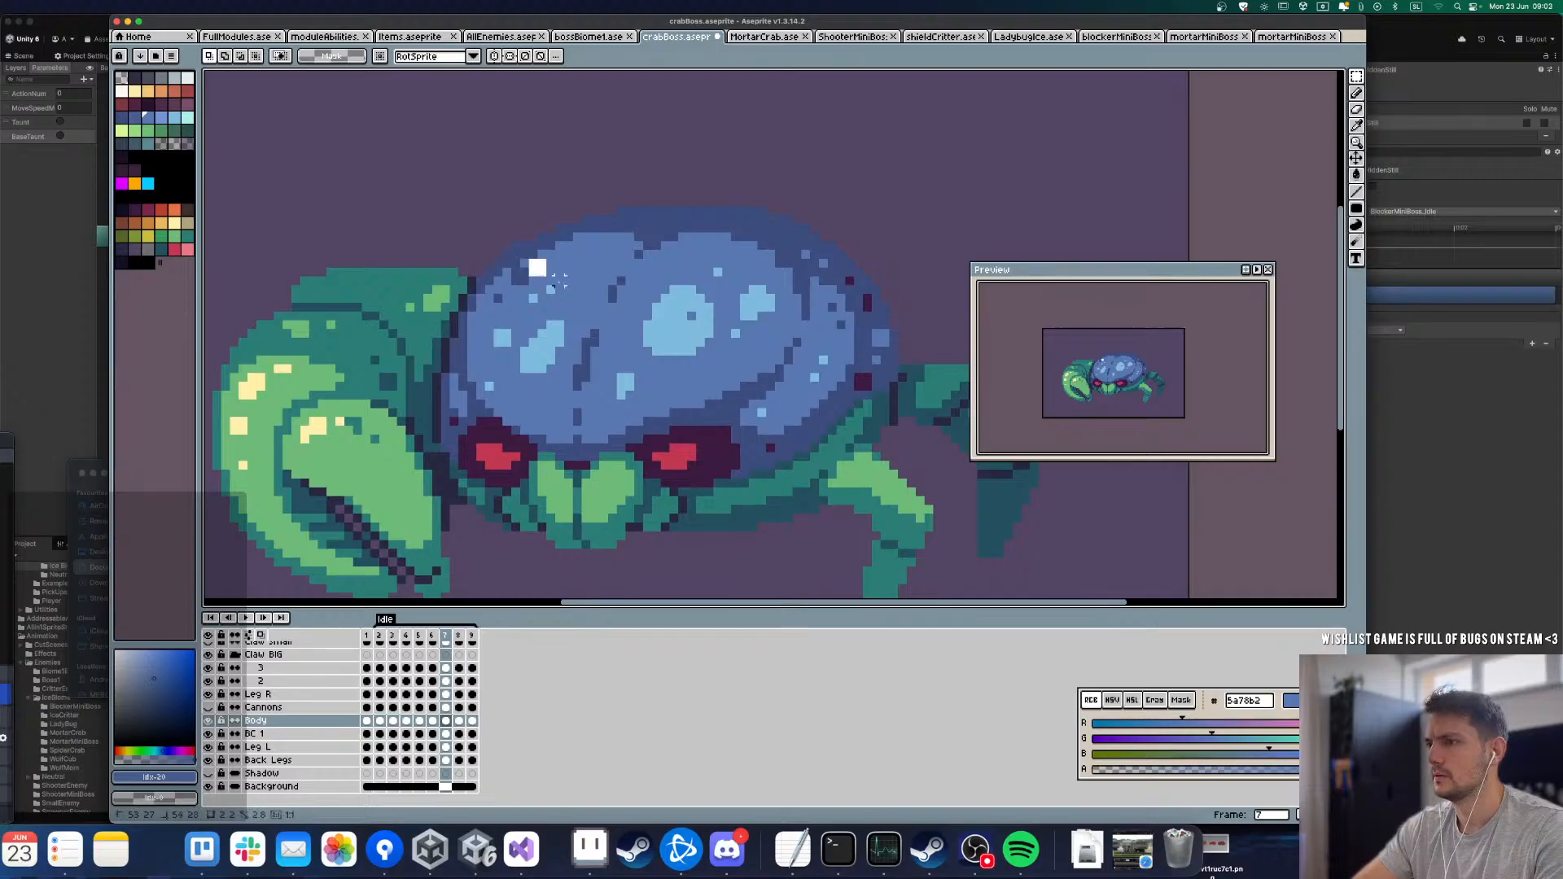
Step: Copy the upper shell highlights from frame 7 into frame 6, shift them down to match the shell's movement, and replay the loop
left_click_drag(539, 268, 761, 342)
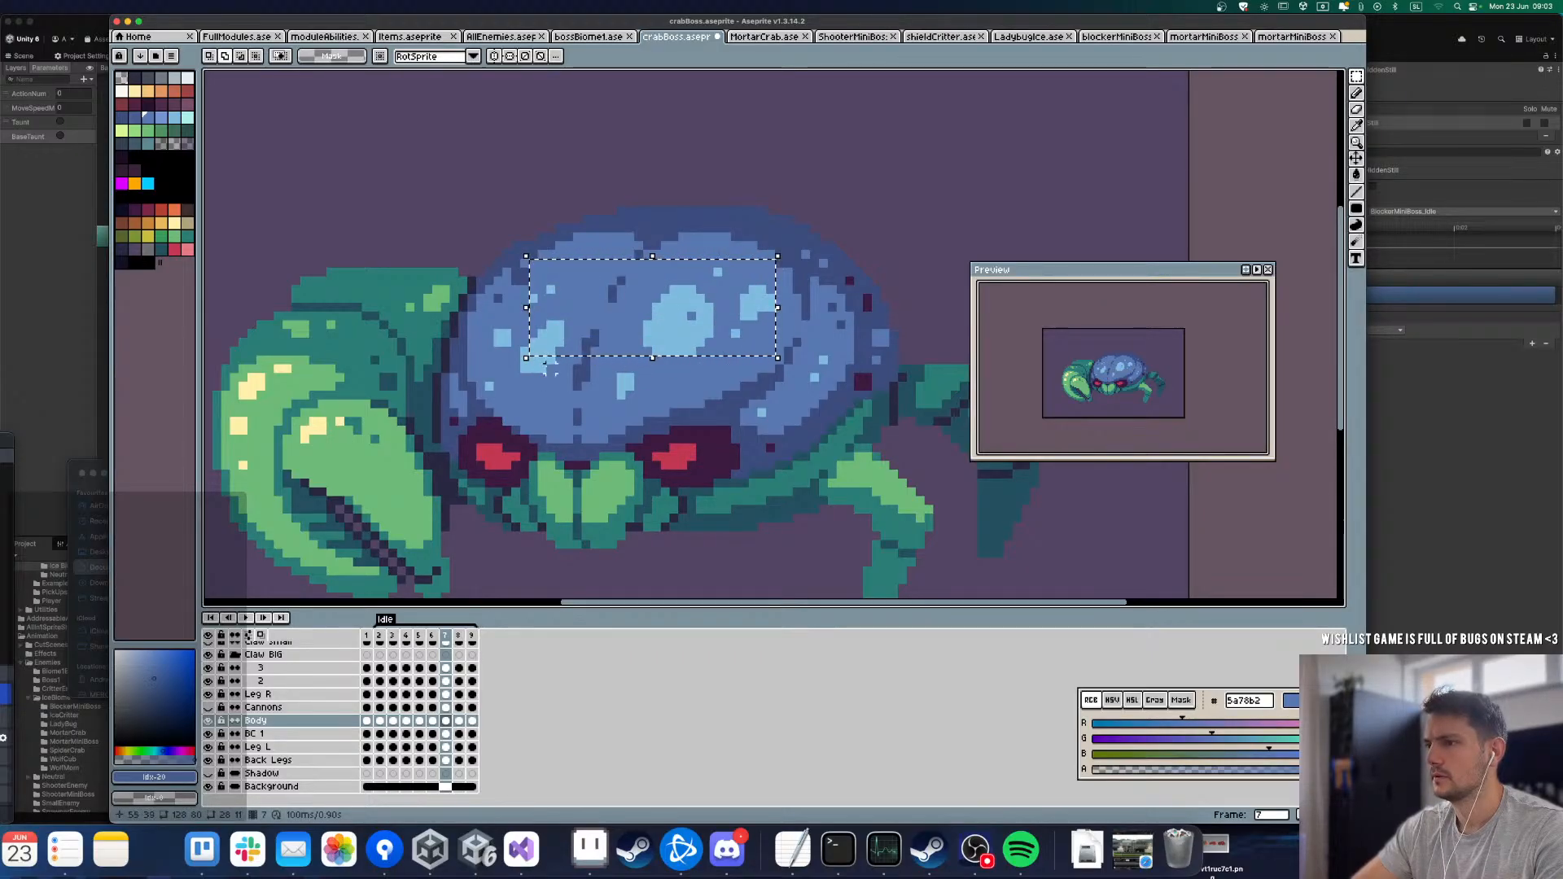
mouse_move(517, 342)
left_mouse_down()
mouse_move(552, 368)
mouse_move(498, 326)
left_mouse_up()
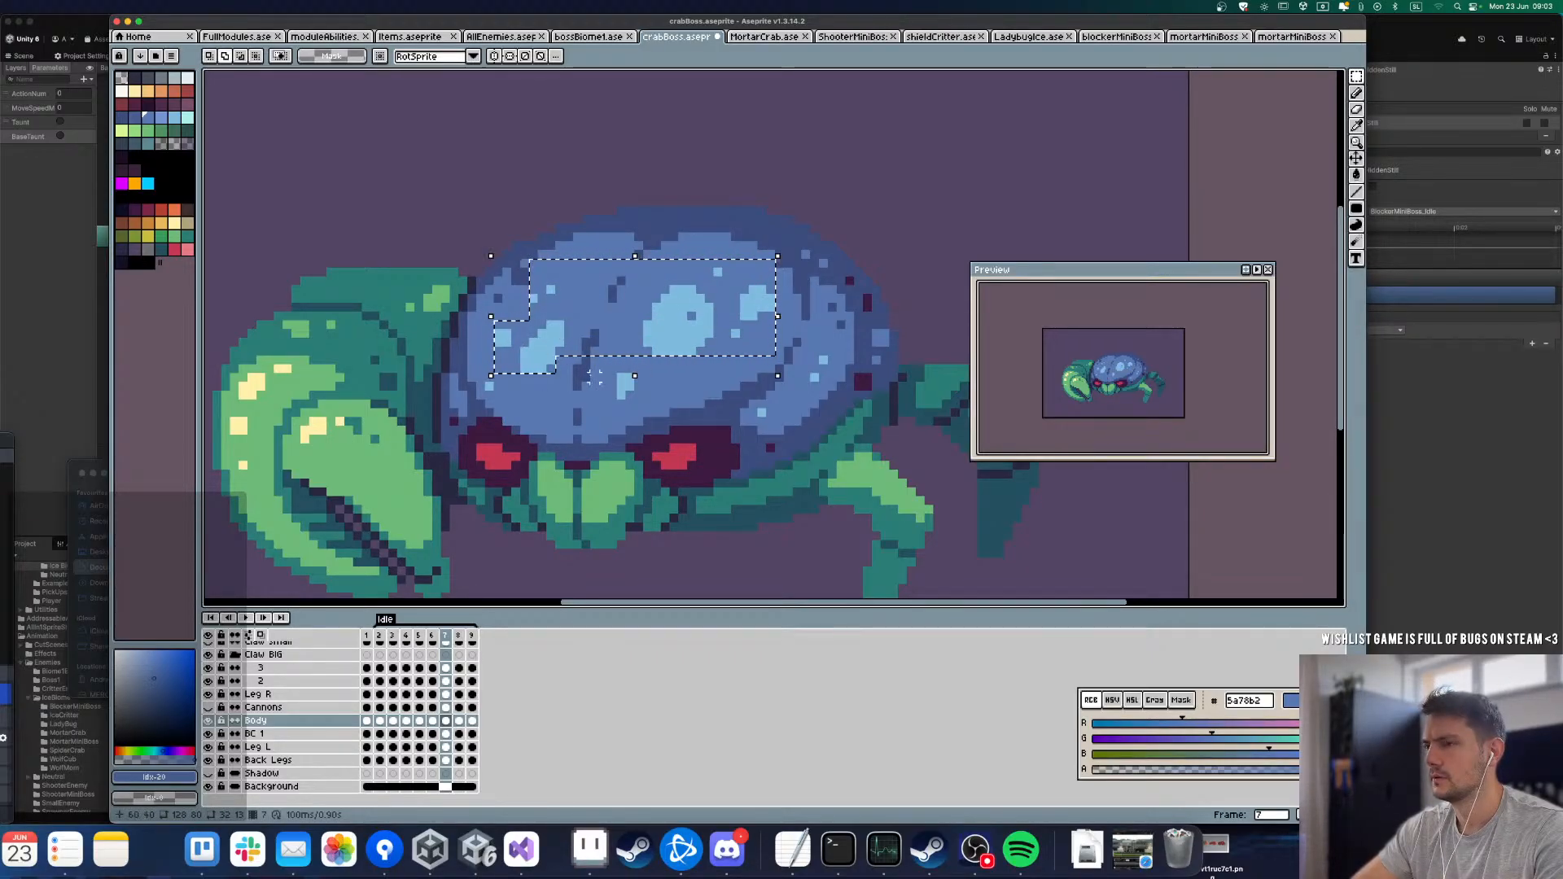
left_click_drag(596, 369, 552, 346)
key("super+c")
key("super+d")
key("Left")
key("Left")
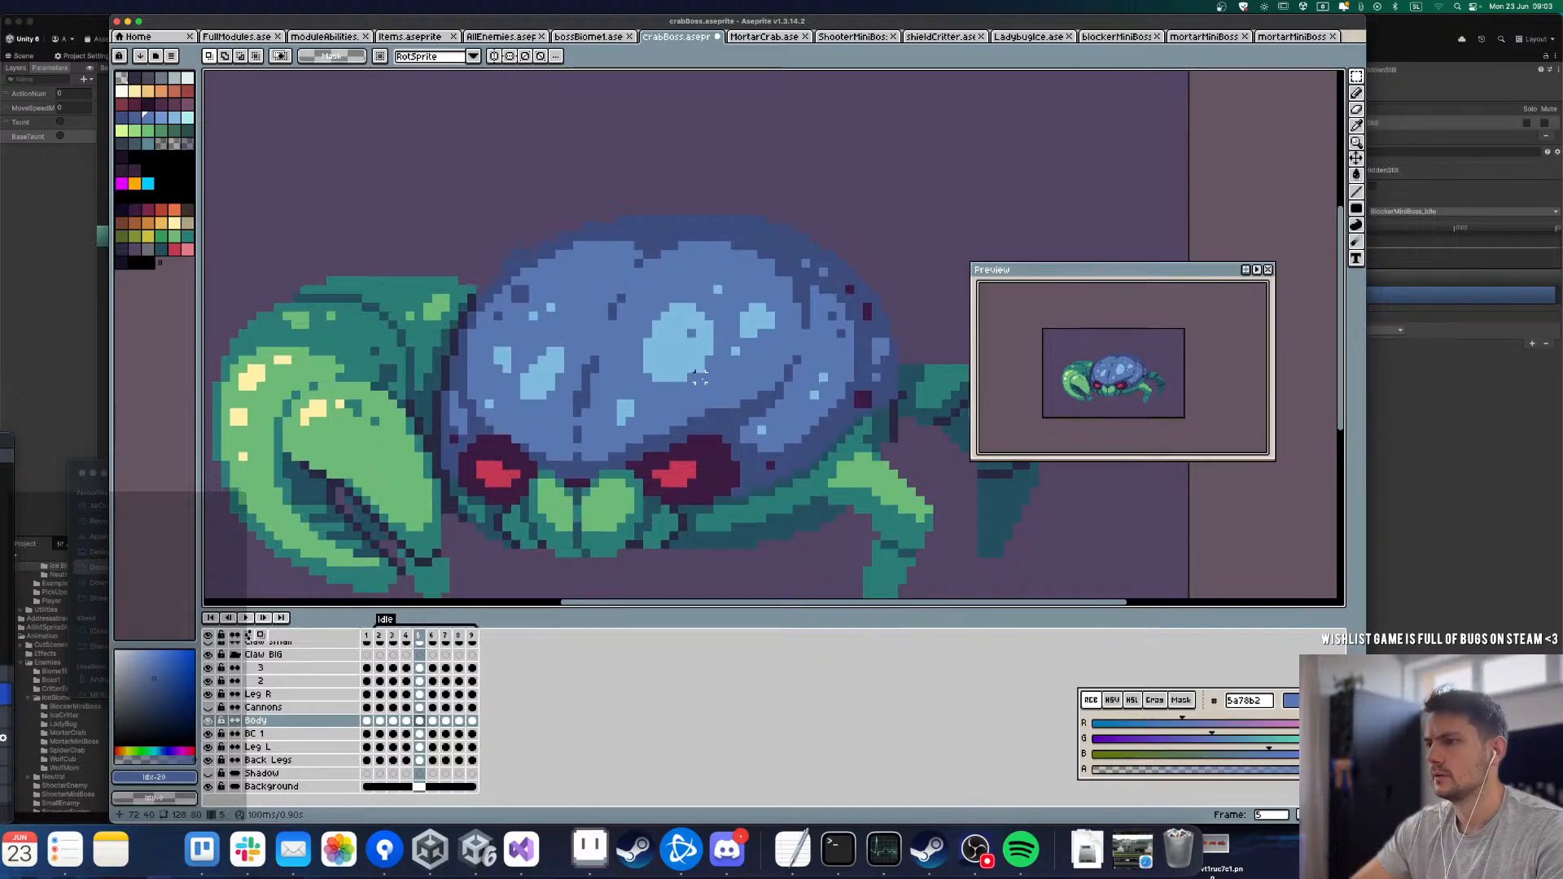
key("Right")
key("super+v")
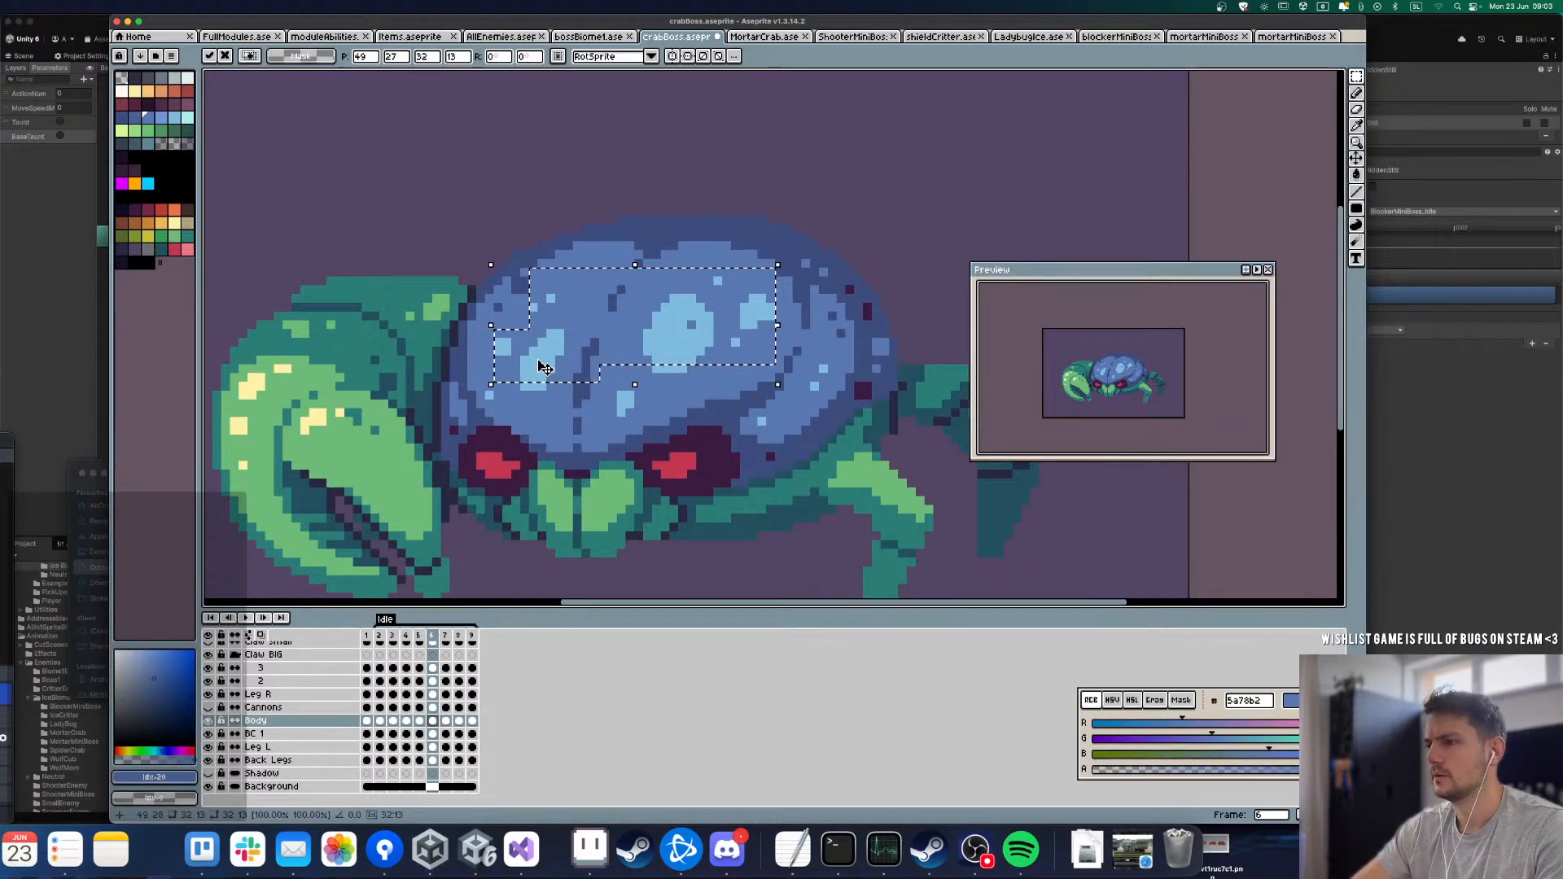
key("Down")
key("Return")
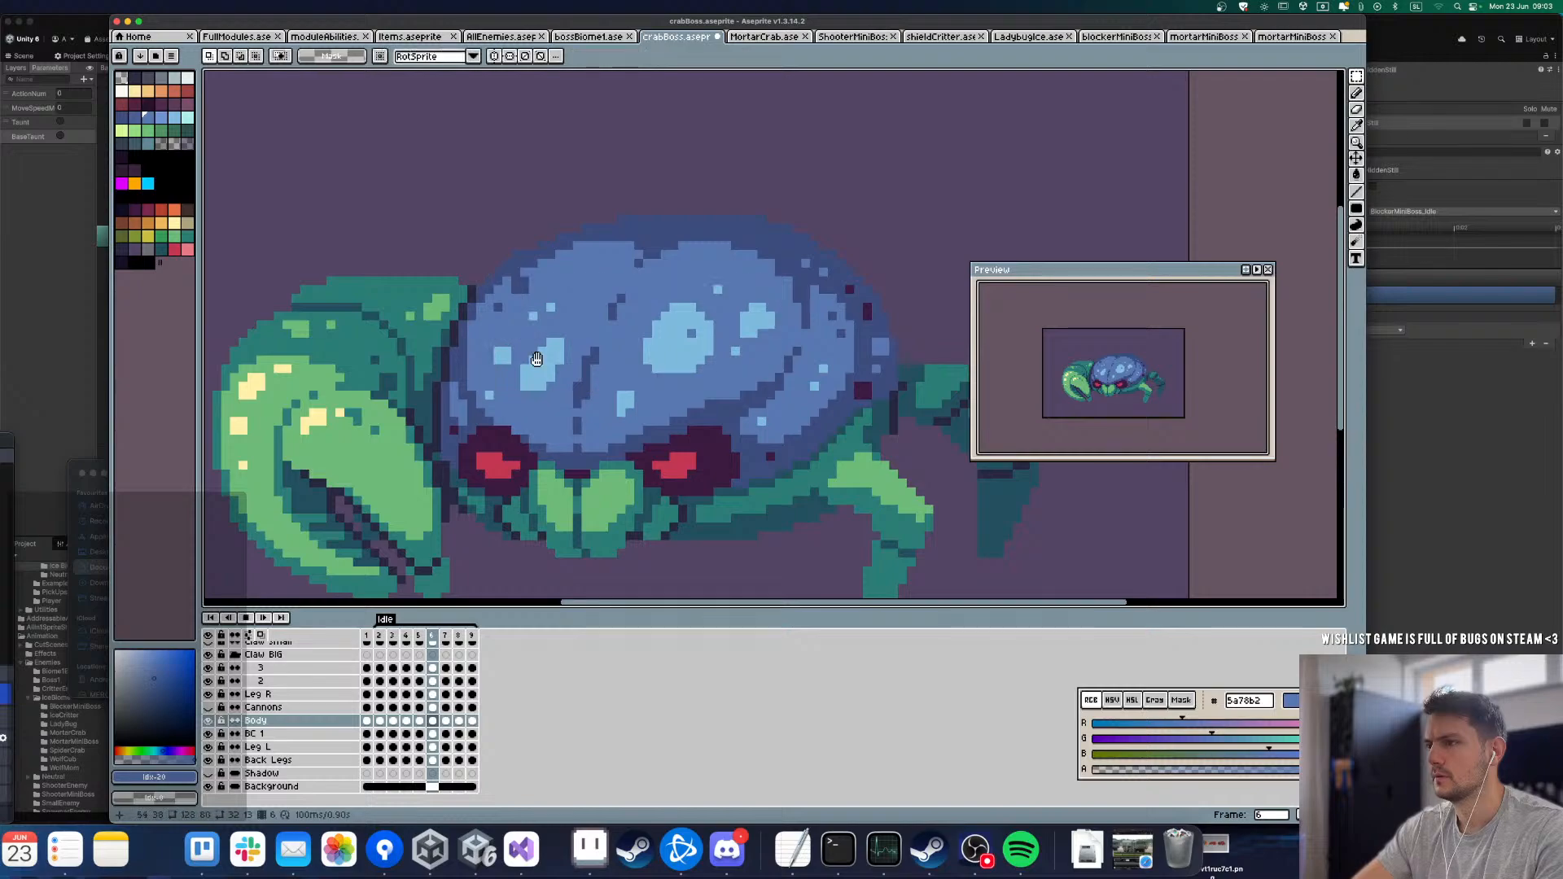
key("Return")
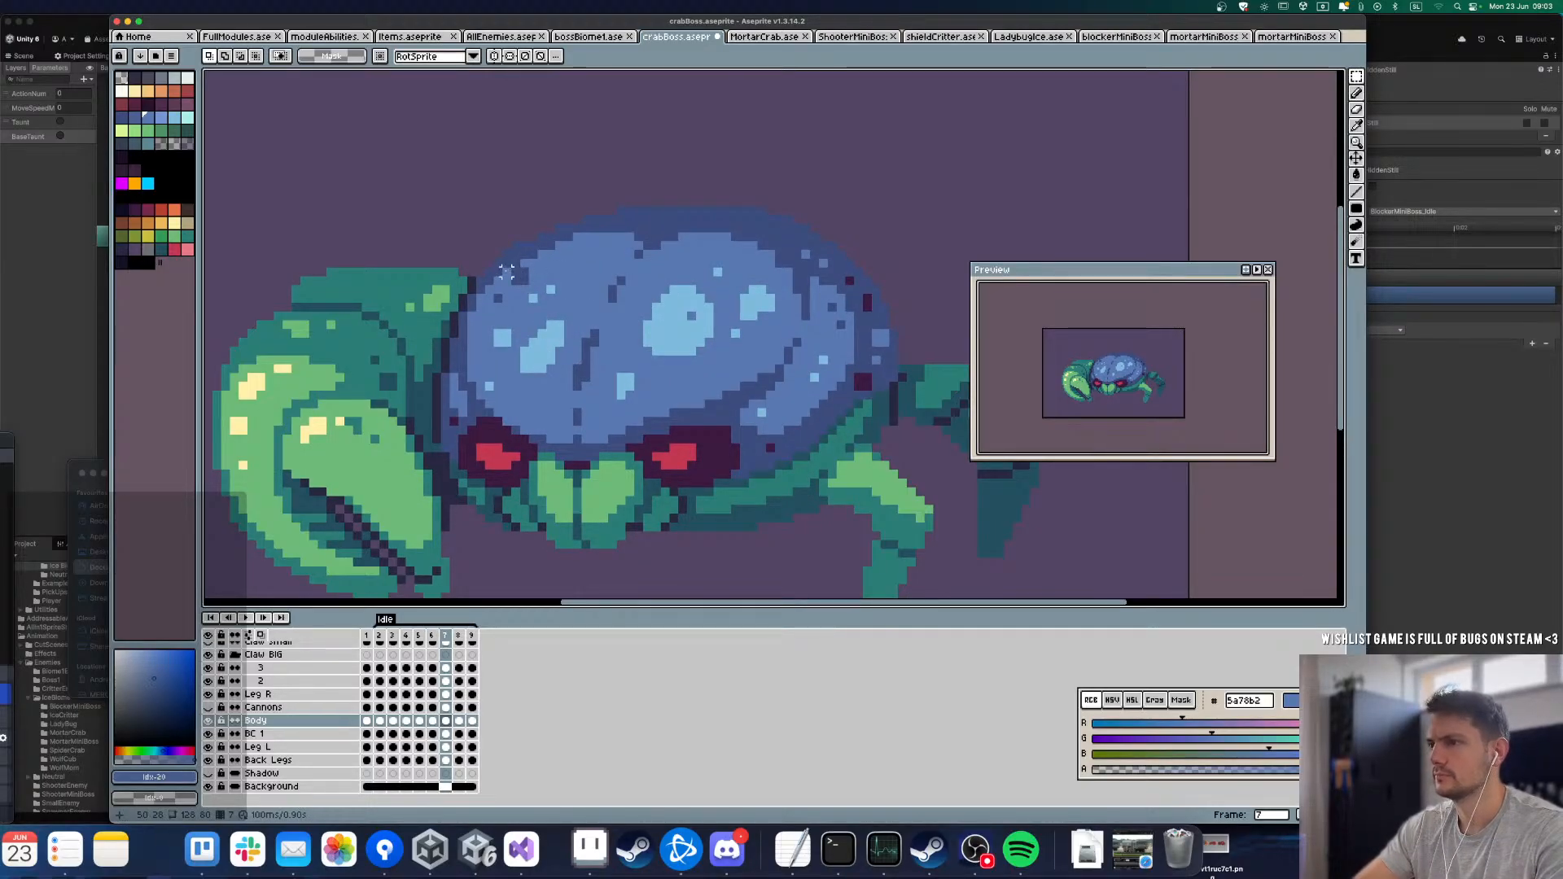
Step: Lower the upper shell highlights on frame 7 by one pixel and replay the Idle loop
mouse_move(507, 272)
left_mouse_down()
mouse_move(736, 338)
mouse_move(745, 361)
left_mouse_up()
mouse_move(648, 412)
left_mouse_down()
mouse_move(521, 323)
mouse_move(552, 299)
mouse_move(534, 299)
left_mouse_up()
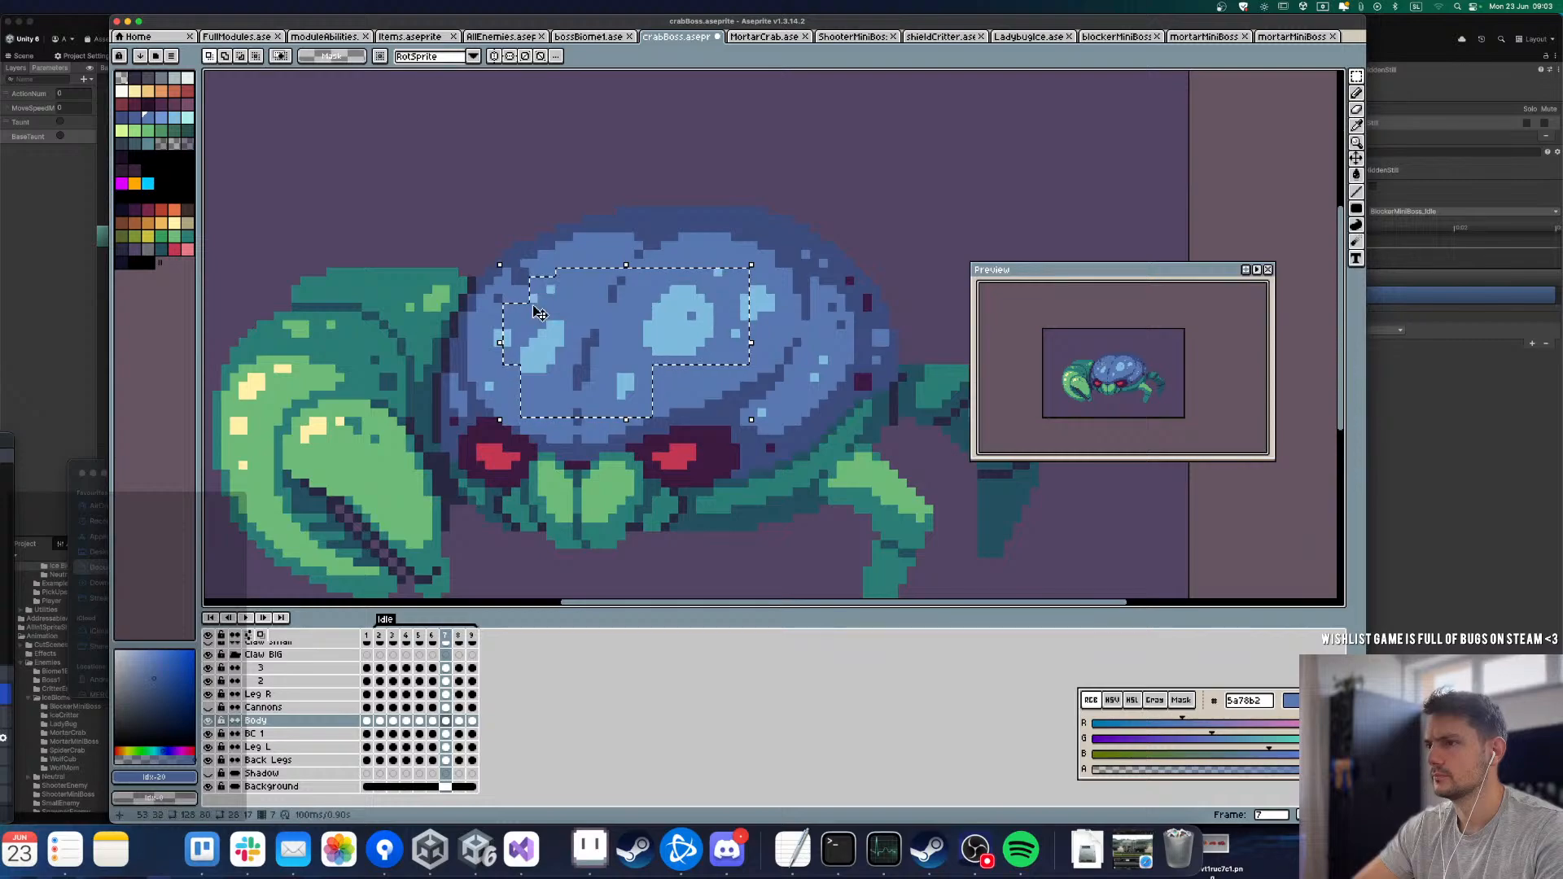
key("super+c")
key("super+v")
left_click_drag(683, 263, 730, 309, "shift")
key("super+c")
key("super+v")
key("Return")
key("Return")
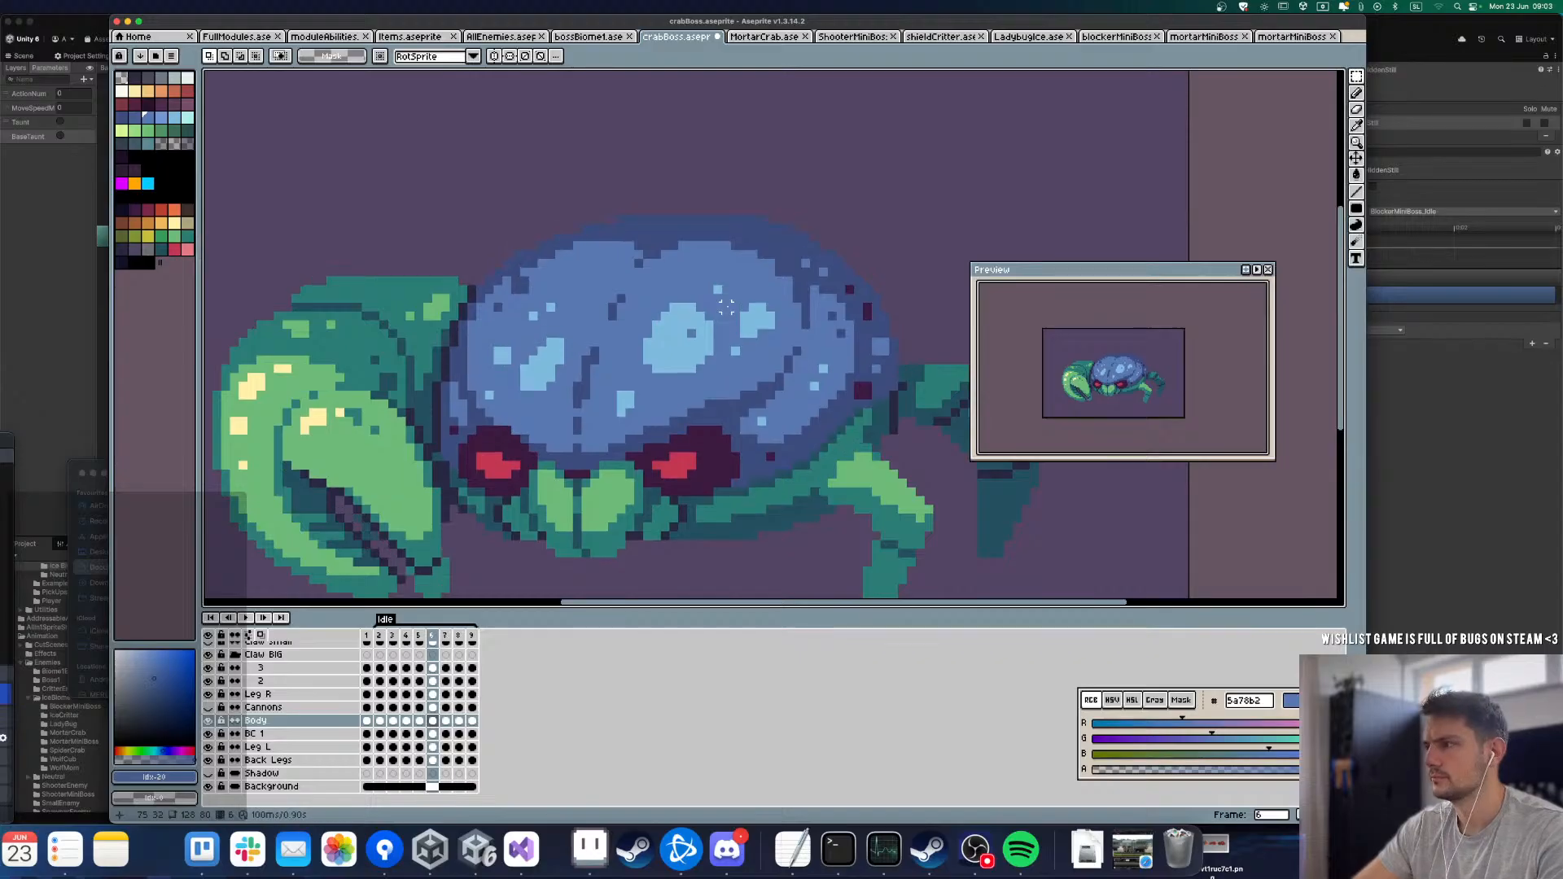
key("Return")
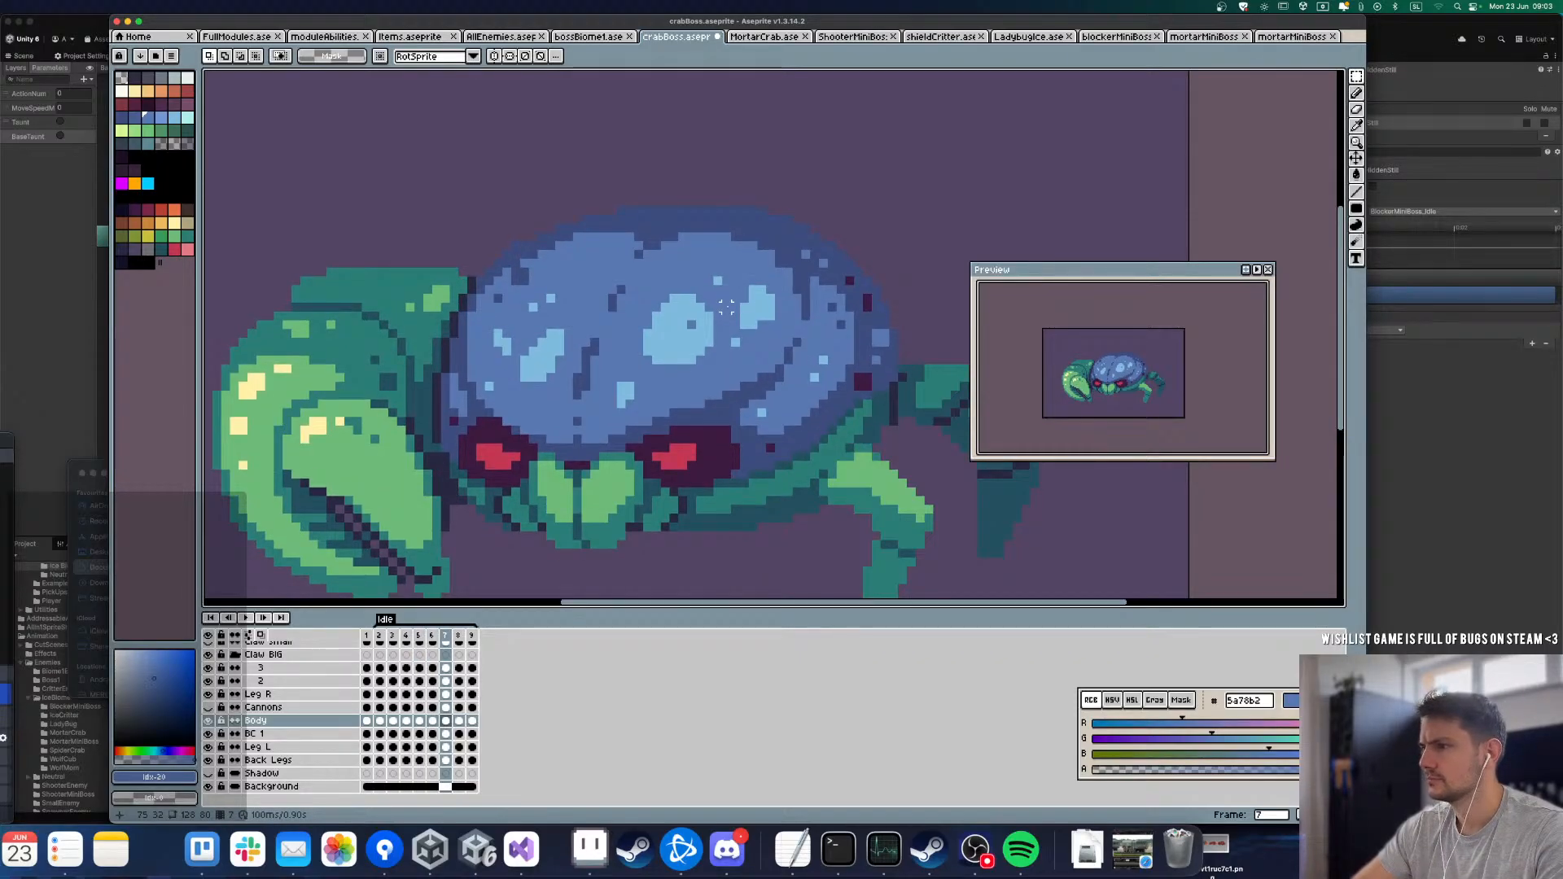
Step: Paint out the leftover light-blue pixels above the shell's right highlight on frame 7, comparing it with frame 8
key("l")
scroll(759, 298, "up", 3)
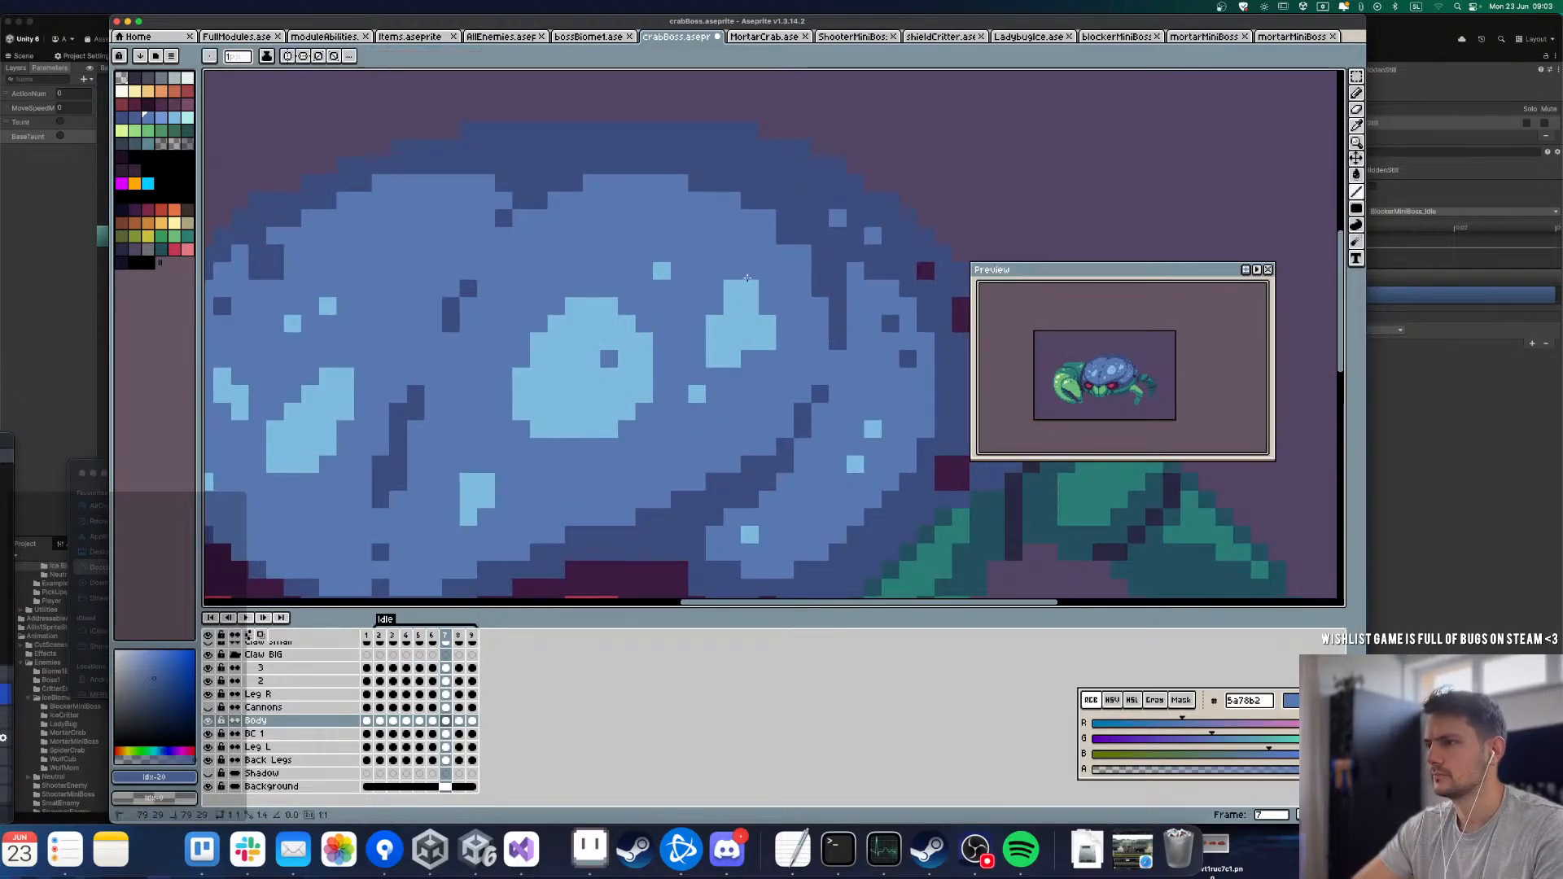
key("Right")
key("Right")
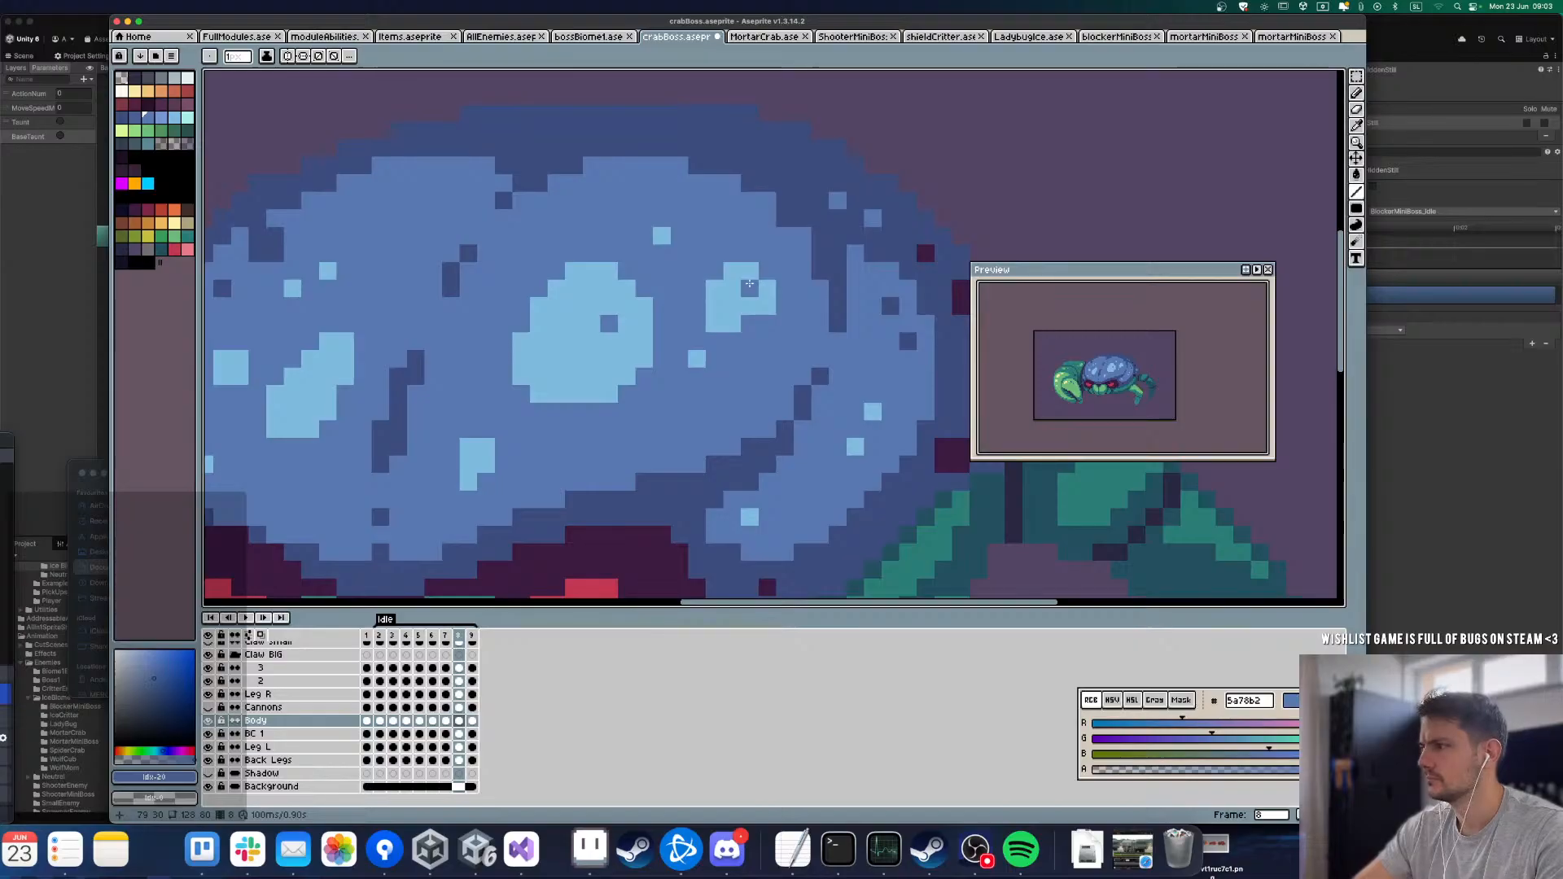
key("Left")
key("Left")
key("Right")
key("Left")
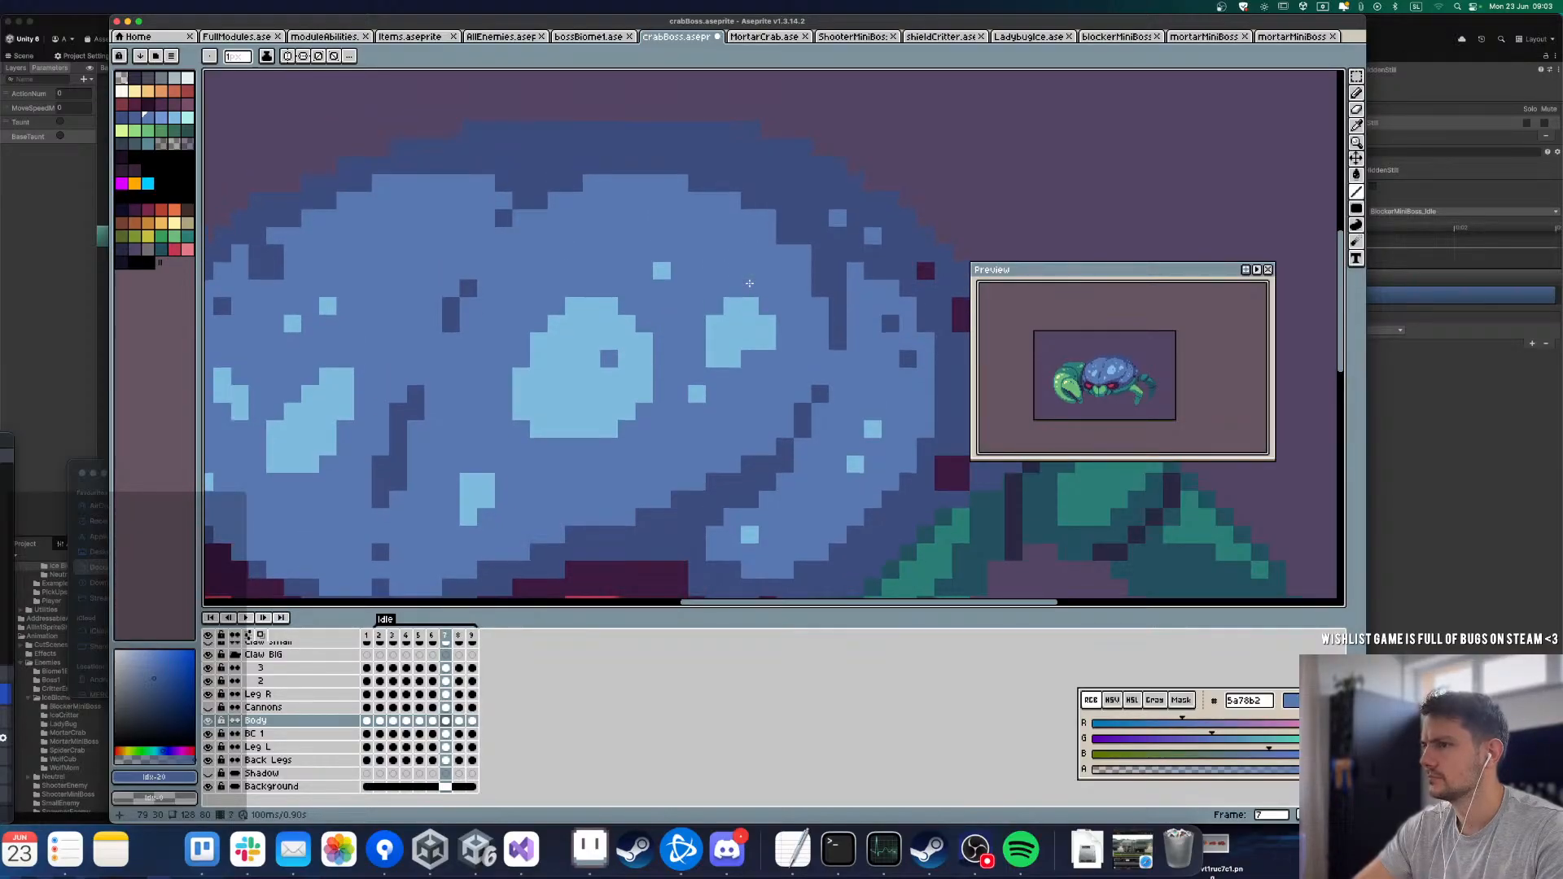
Step: Step back and forth through frames 3 to 7 to check how the shell highlights move
key("Left")
key("Left")
key("Left")
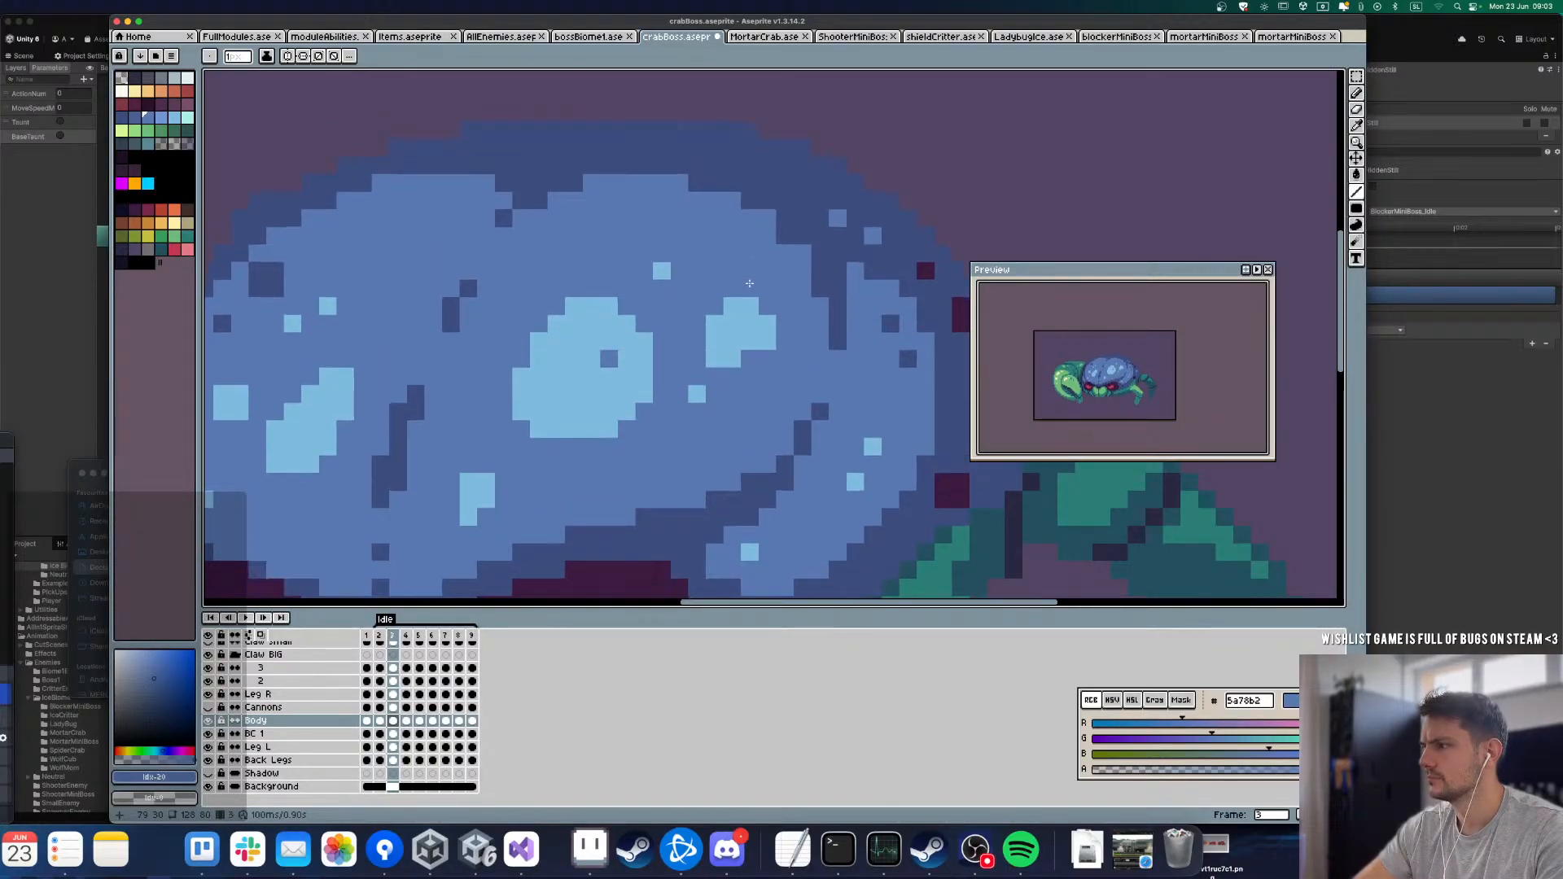
key("Right")
key("Right")
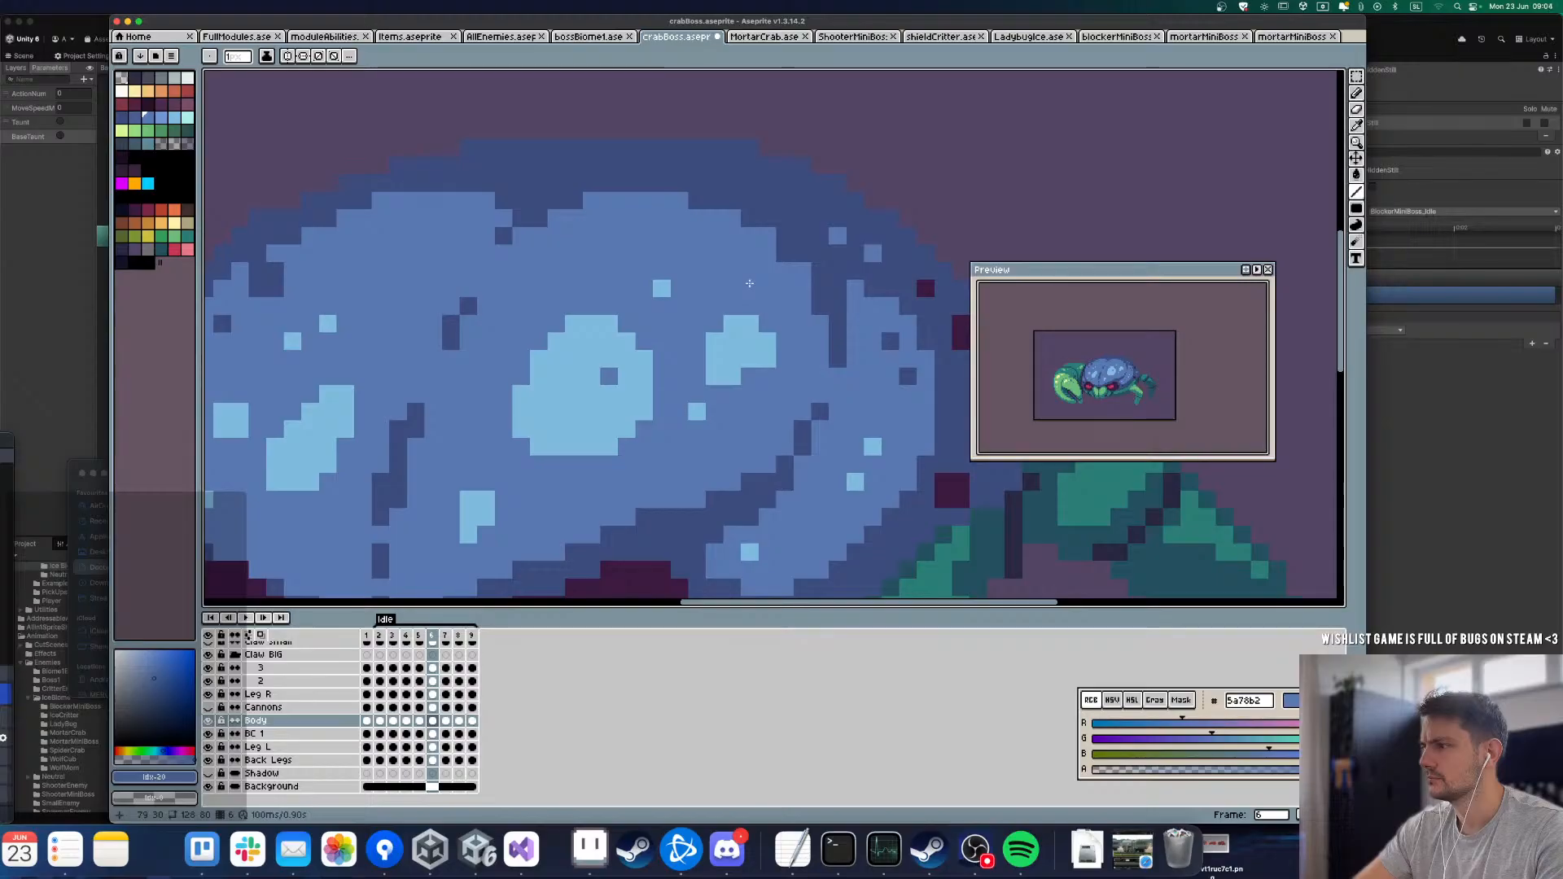
key("Left")
key("Right")
Step: Flip between frames 7 and 8 to compare the shell highlights up close and on the whole crab
key("Right")
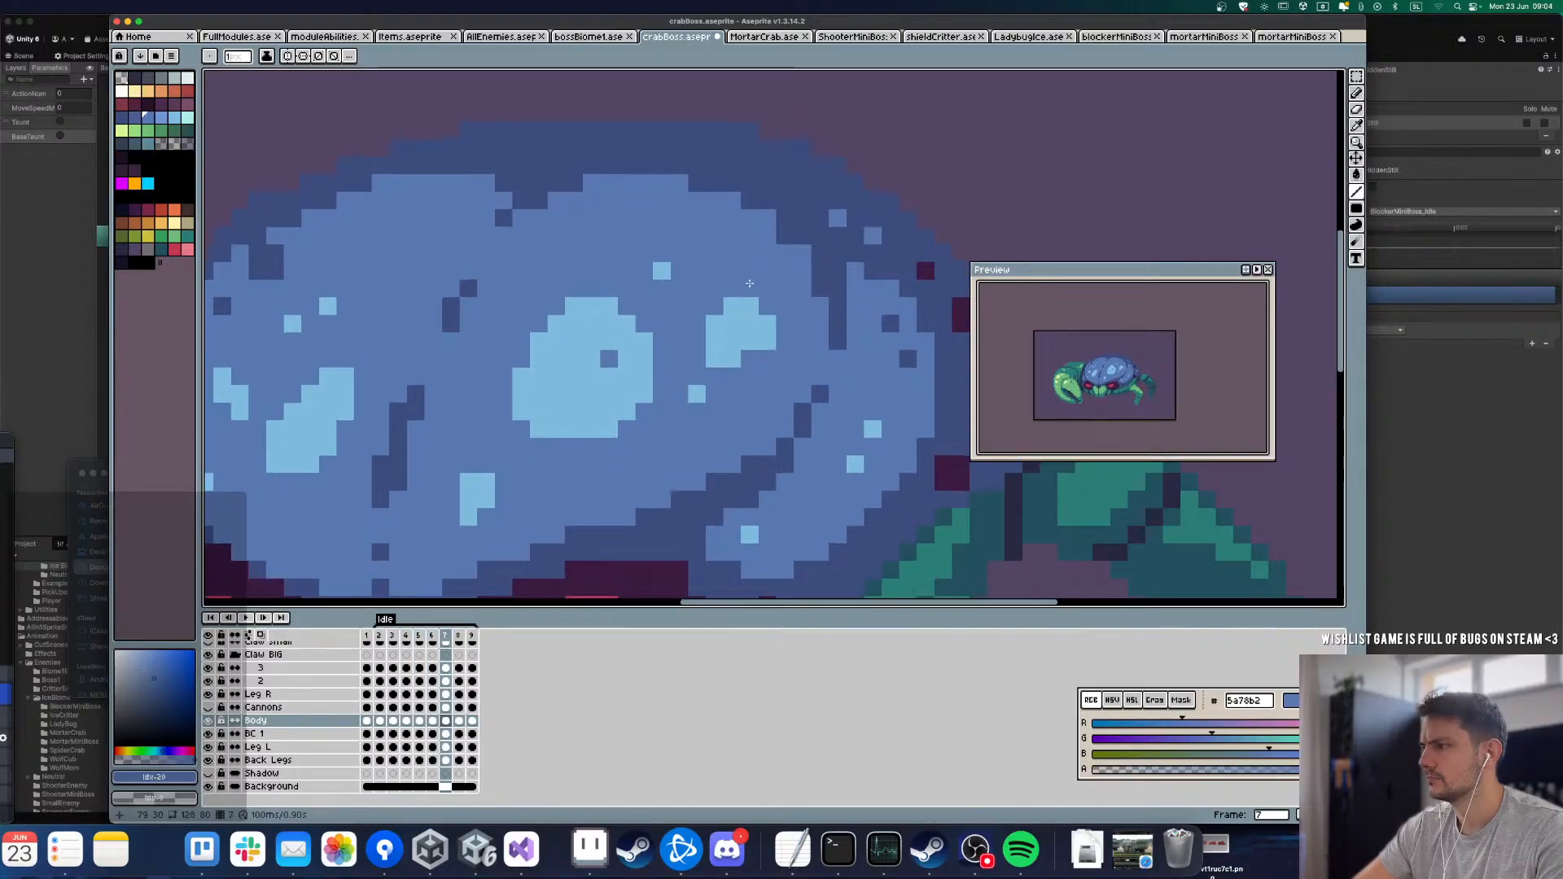
key("Right")
key("Left")
key("Right")
key("Left")
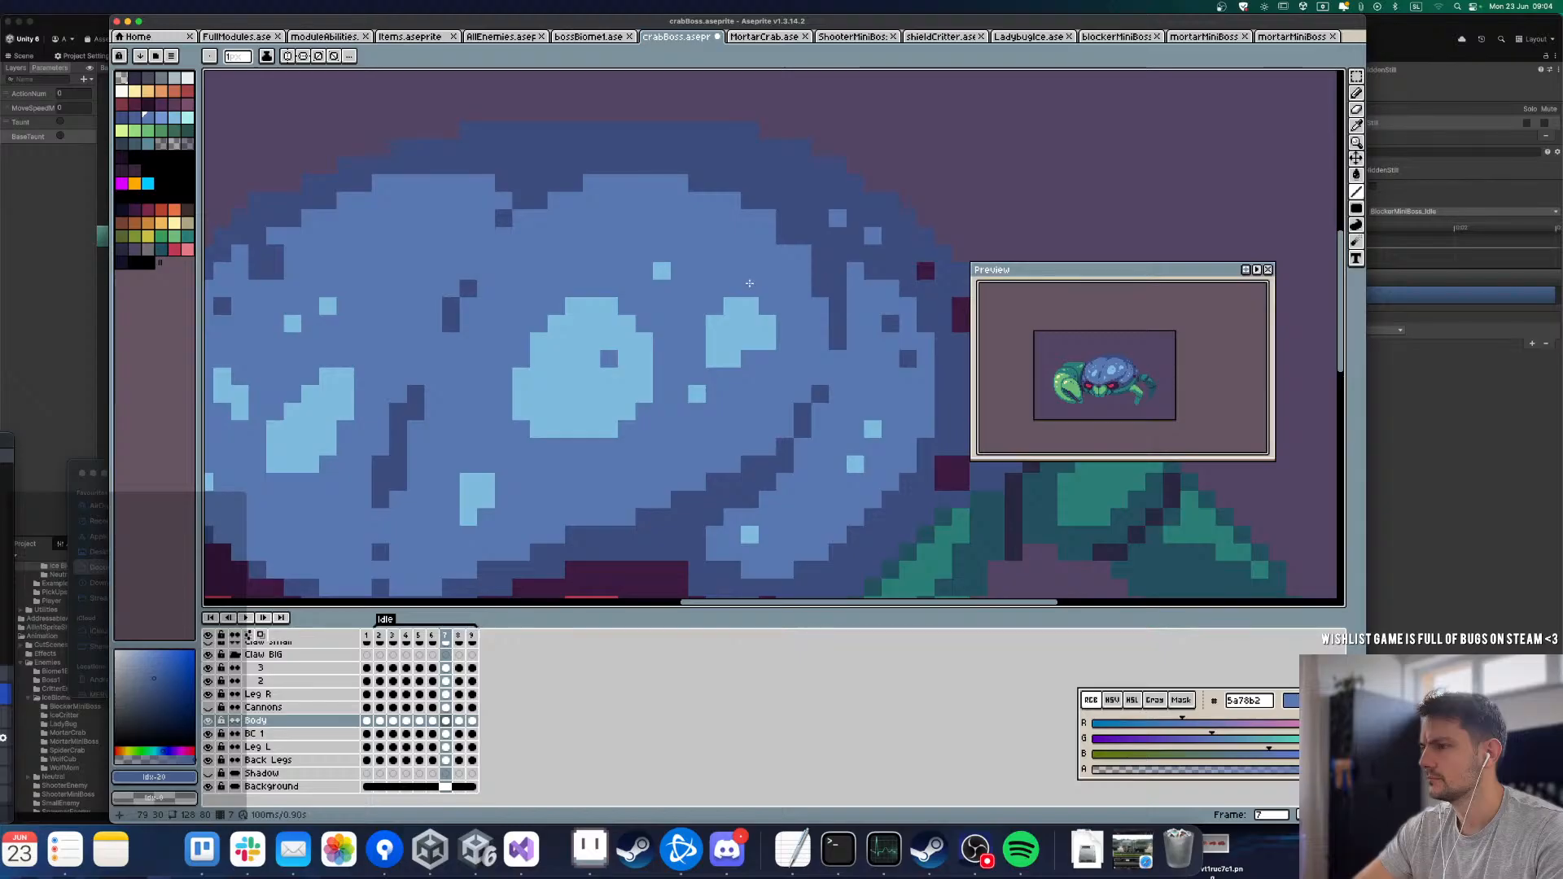
scroll(749, 282, "down", 3)
key("Right")
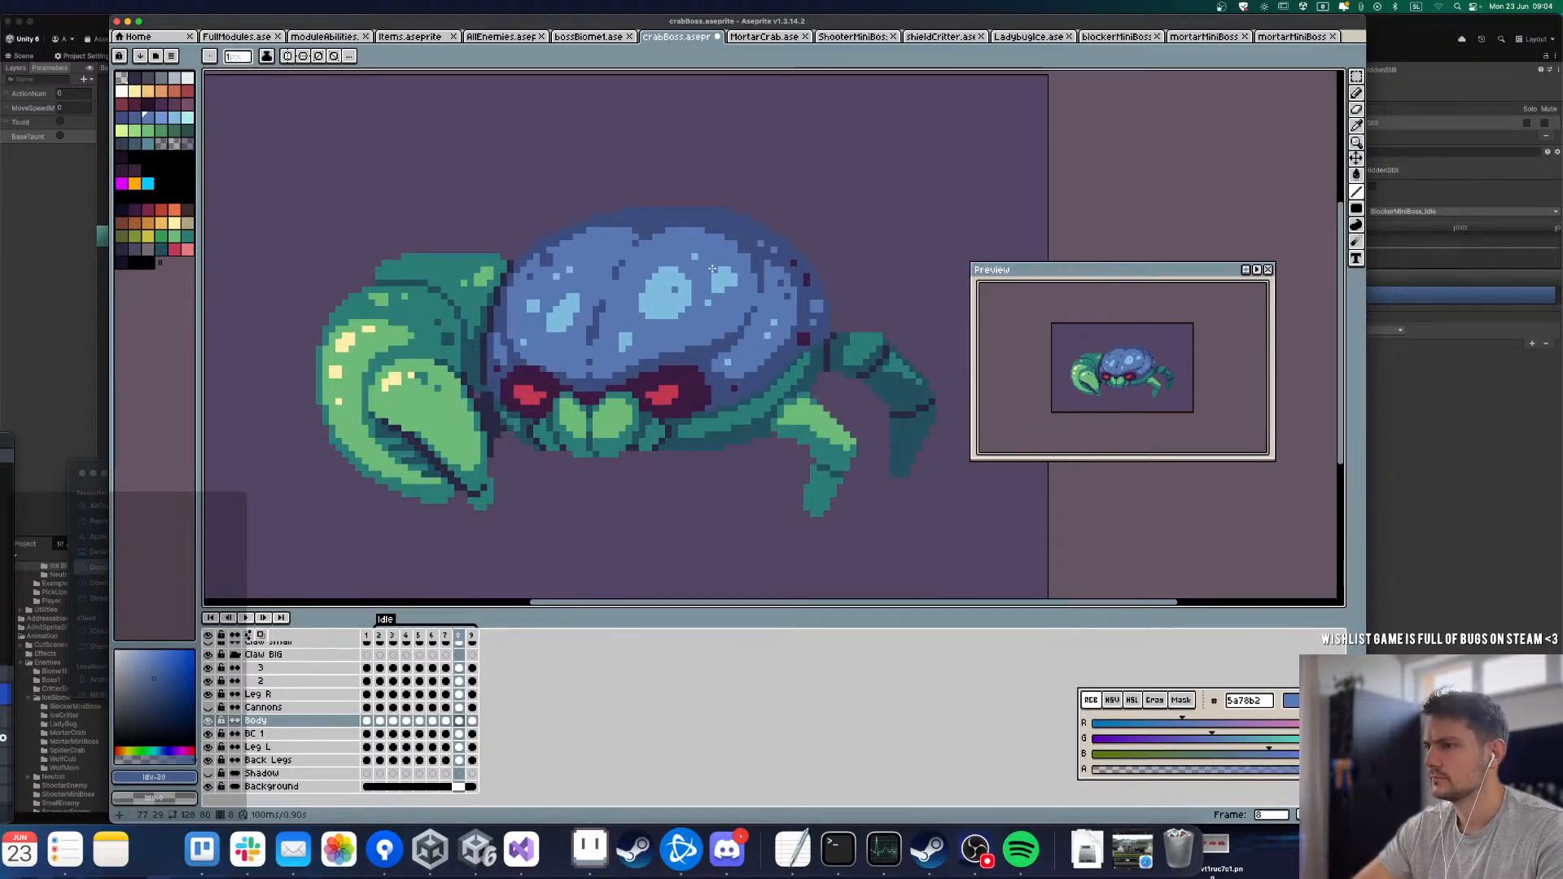
key("Left")
key("Right")
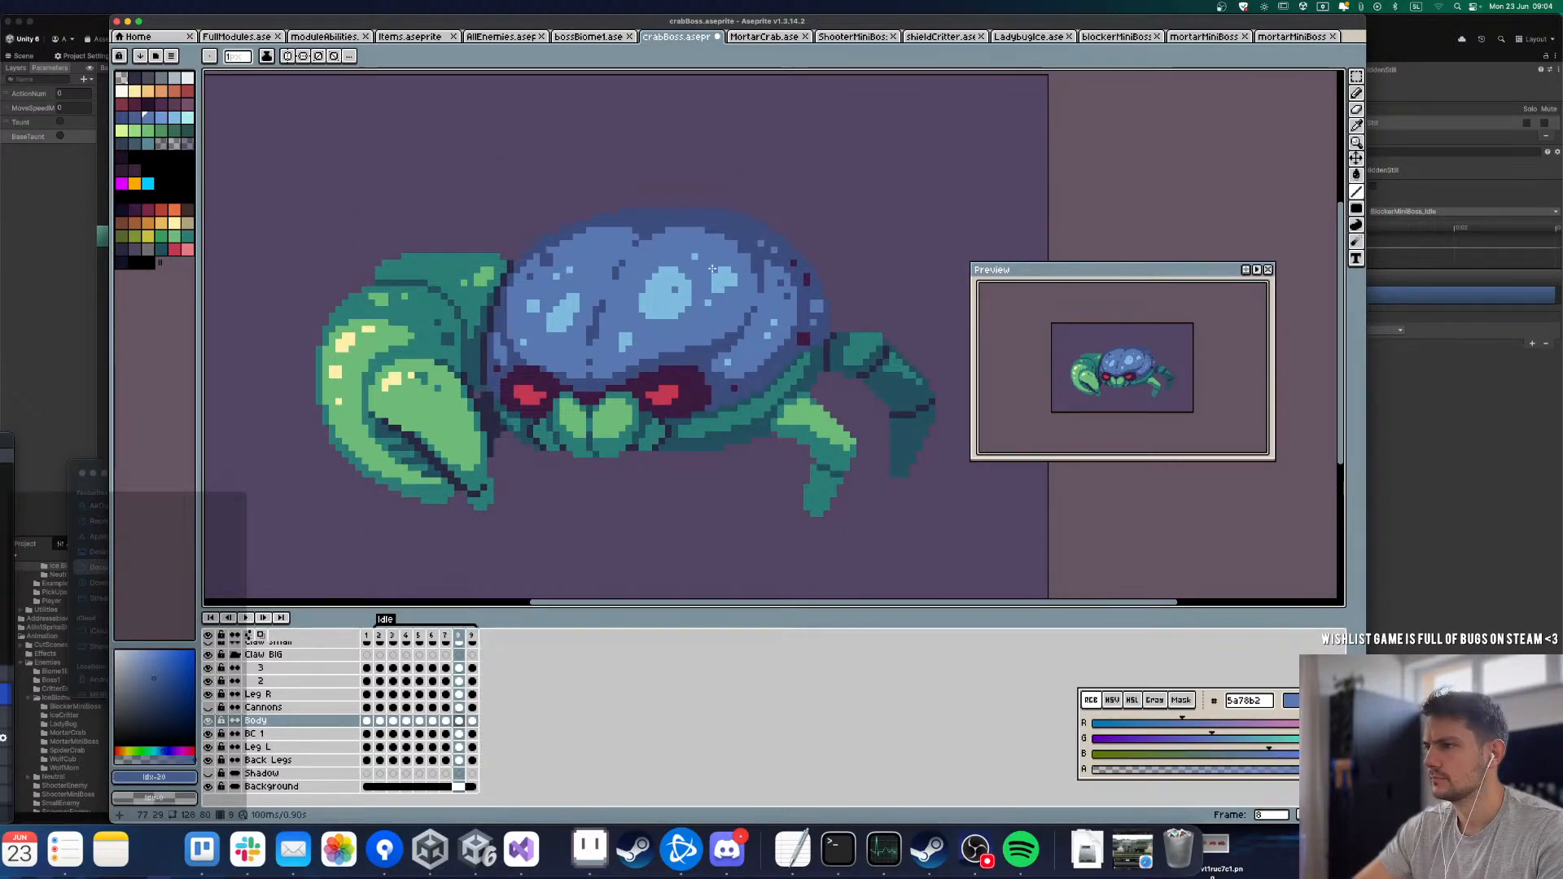
key("Left")
key("Right")
Step: Lower the upper shell highlights on frame 8 by one pixel and clean up the stray pixels around the small spots
key("m")
scroll(712, 269, "up", 3)
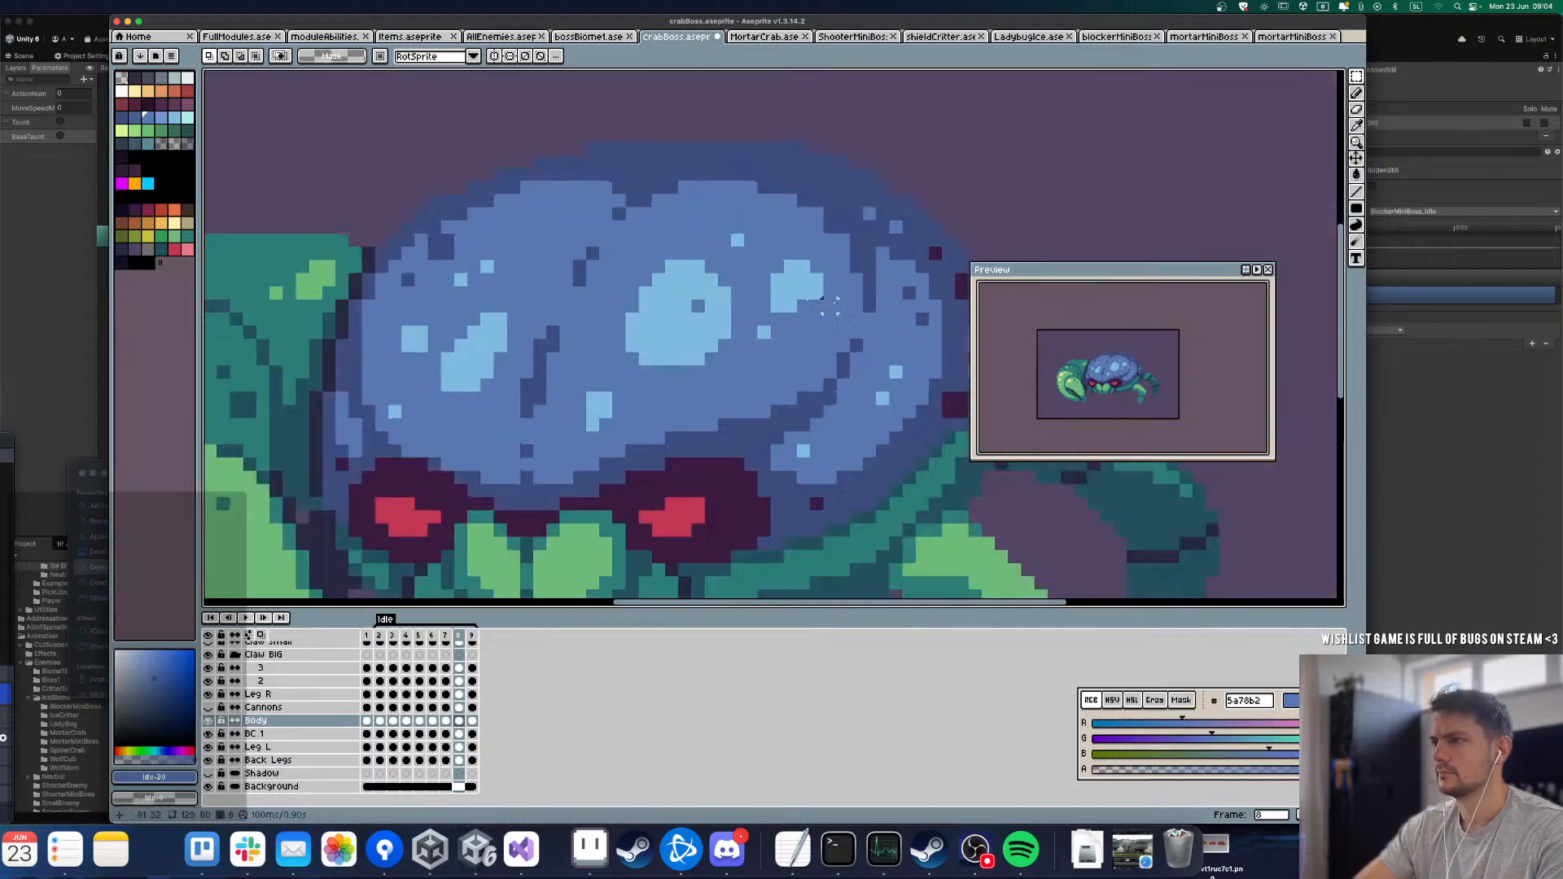
left_click_drag(839, 315, 558, 232)
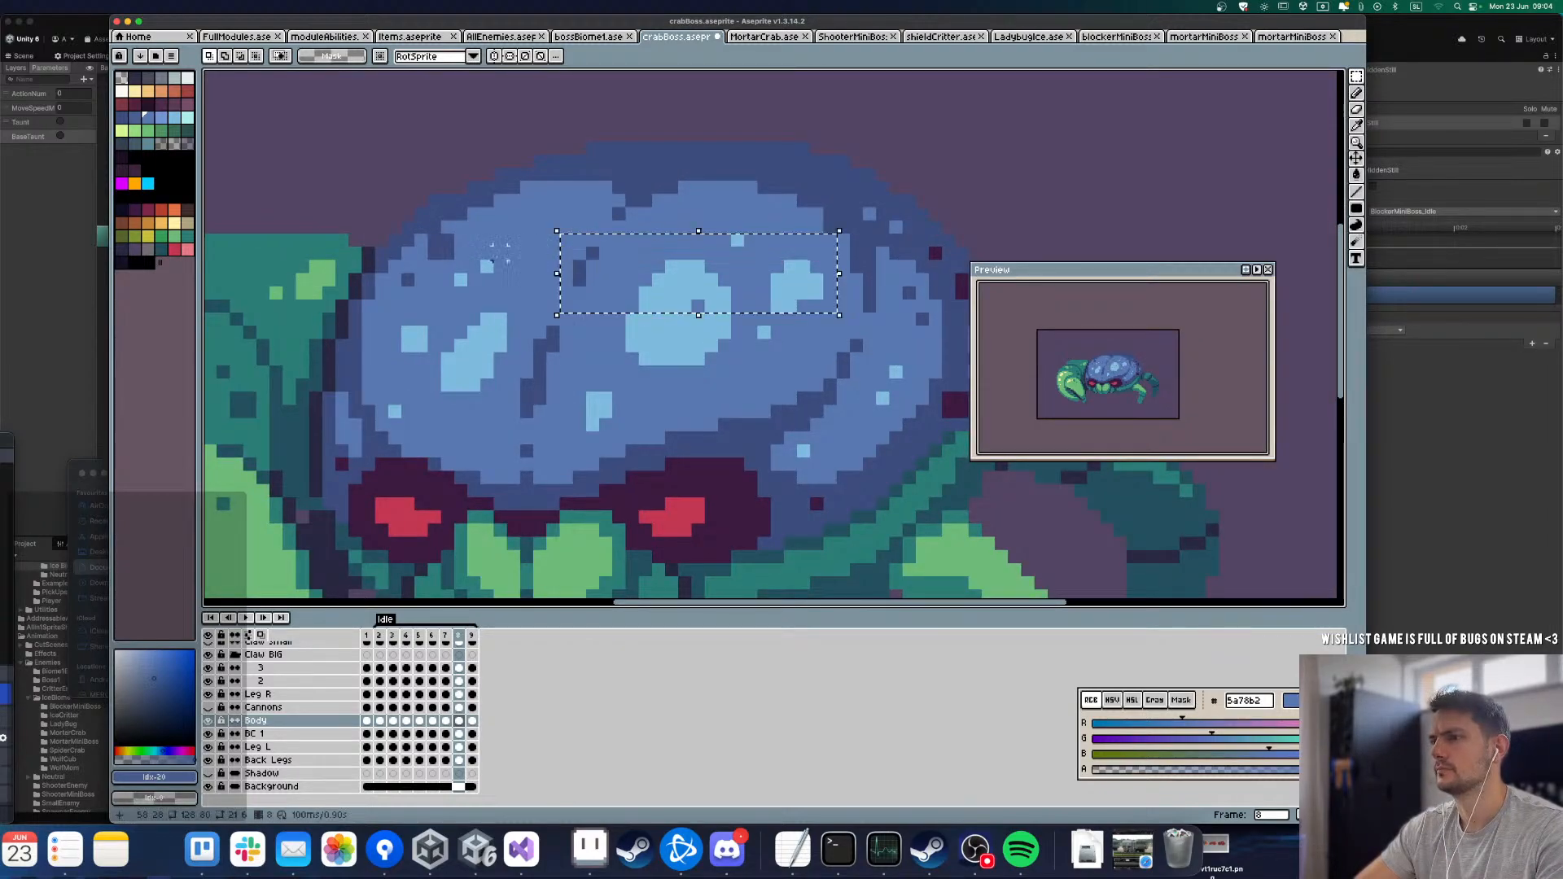
mouse_move(533, 305)
left_mouse_down()
mouse_move(429, 266)
mouse_move(529, 333)
left_mouse_up()
left_click_drag(488, 240, 501, 267)
key("super+c")
key("super+v")
key("Down")
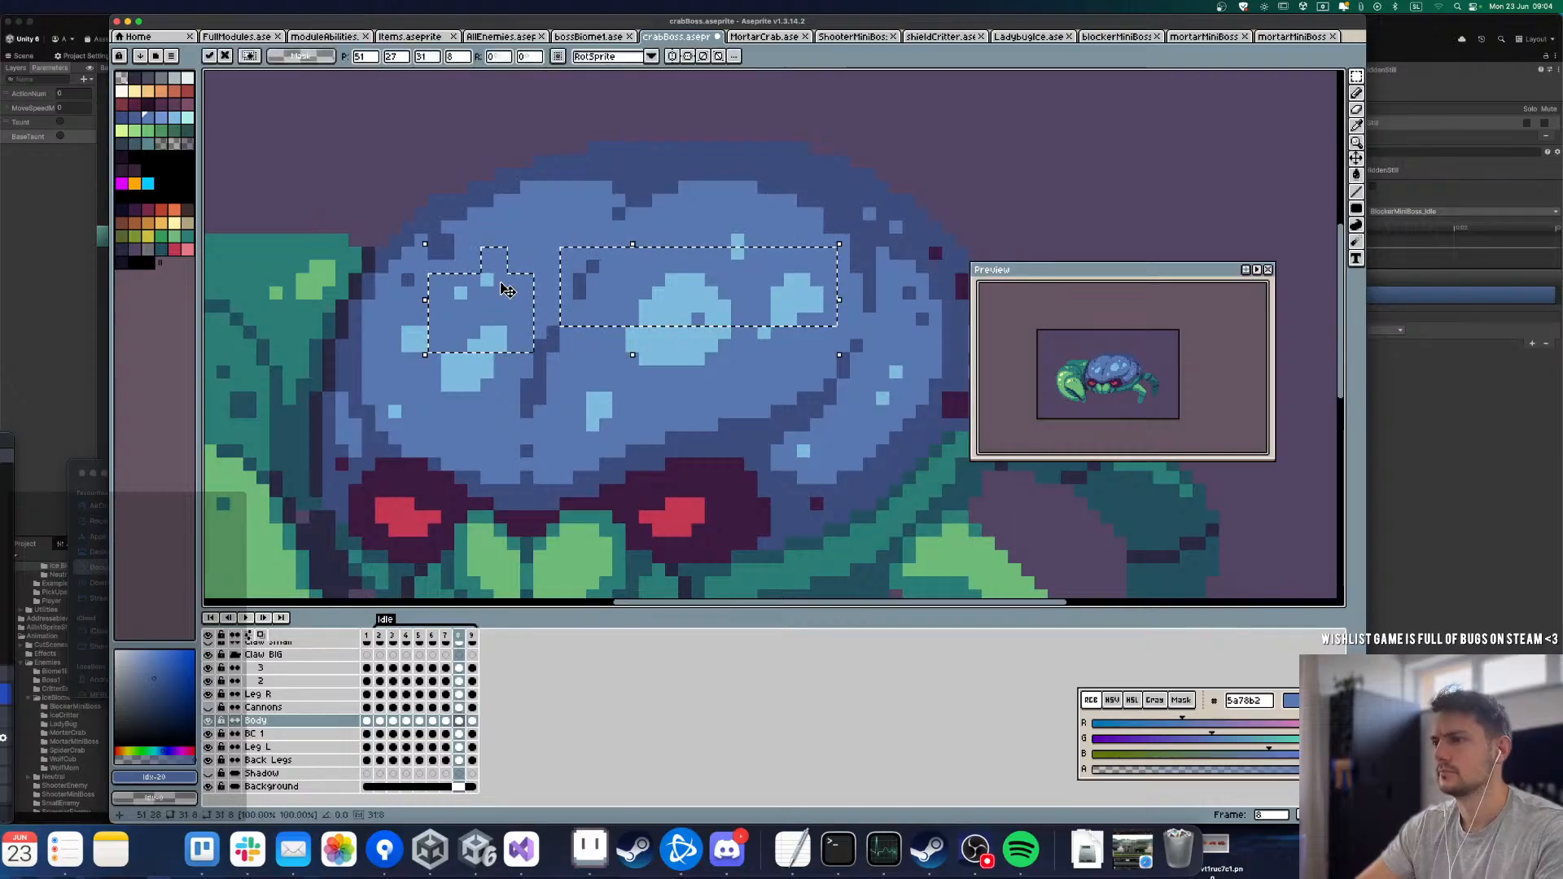
key("super+d")
key("Left")
key("Right")
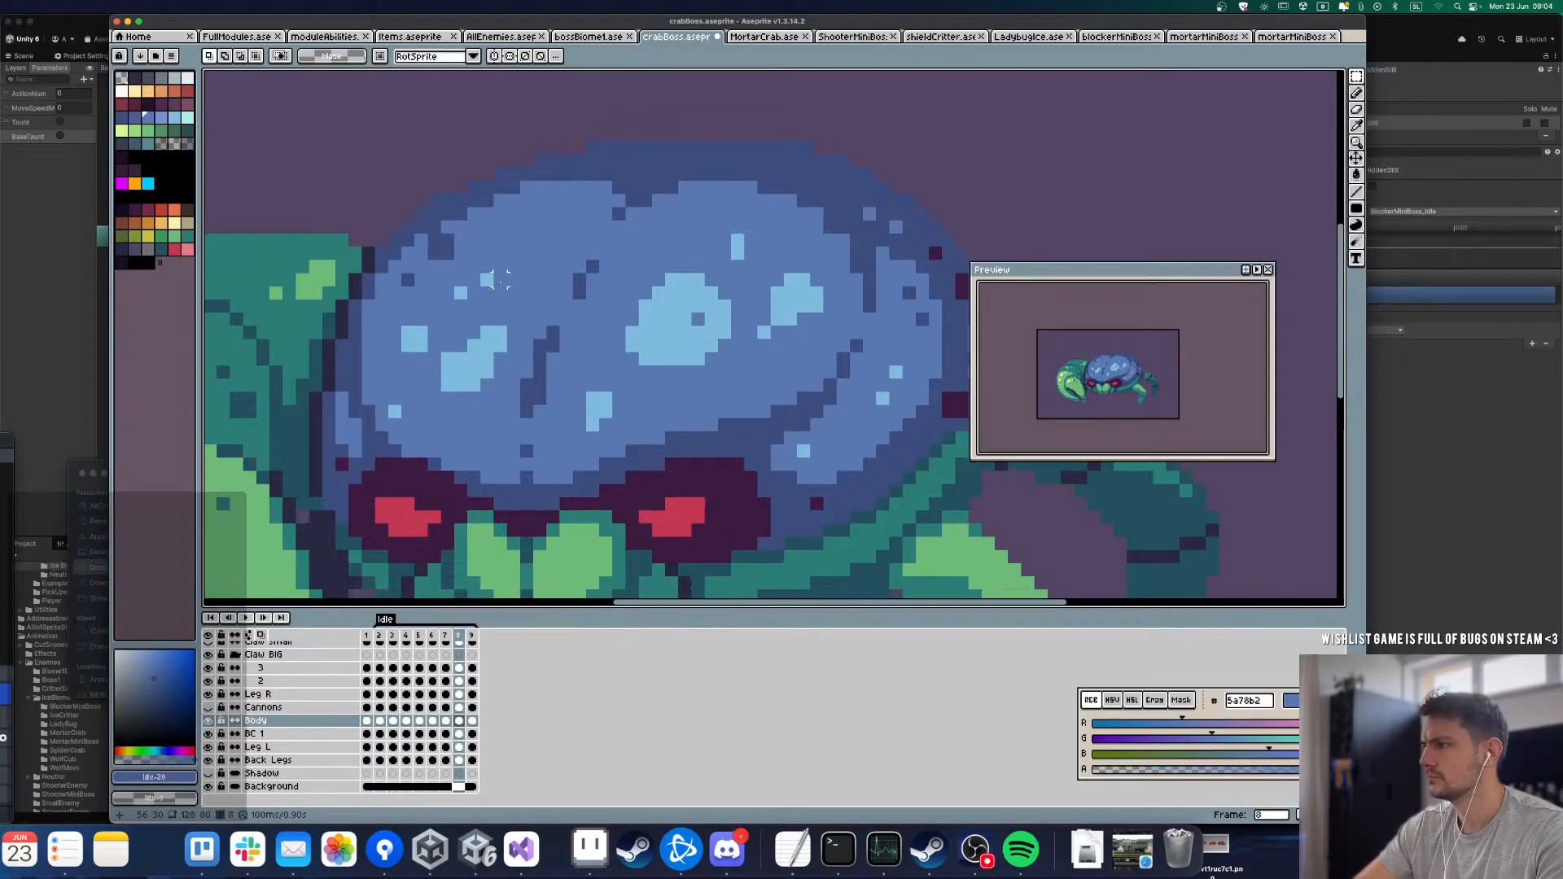
key("b")
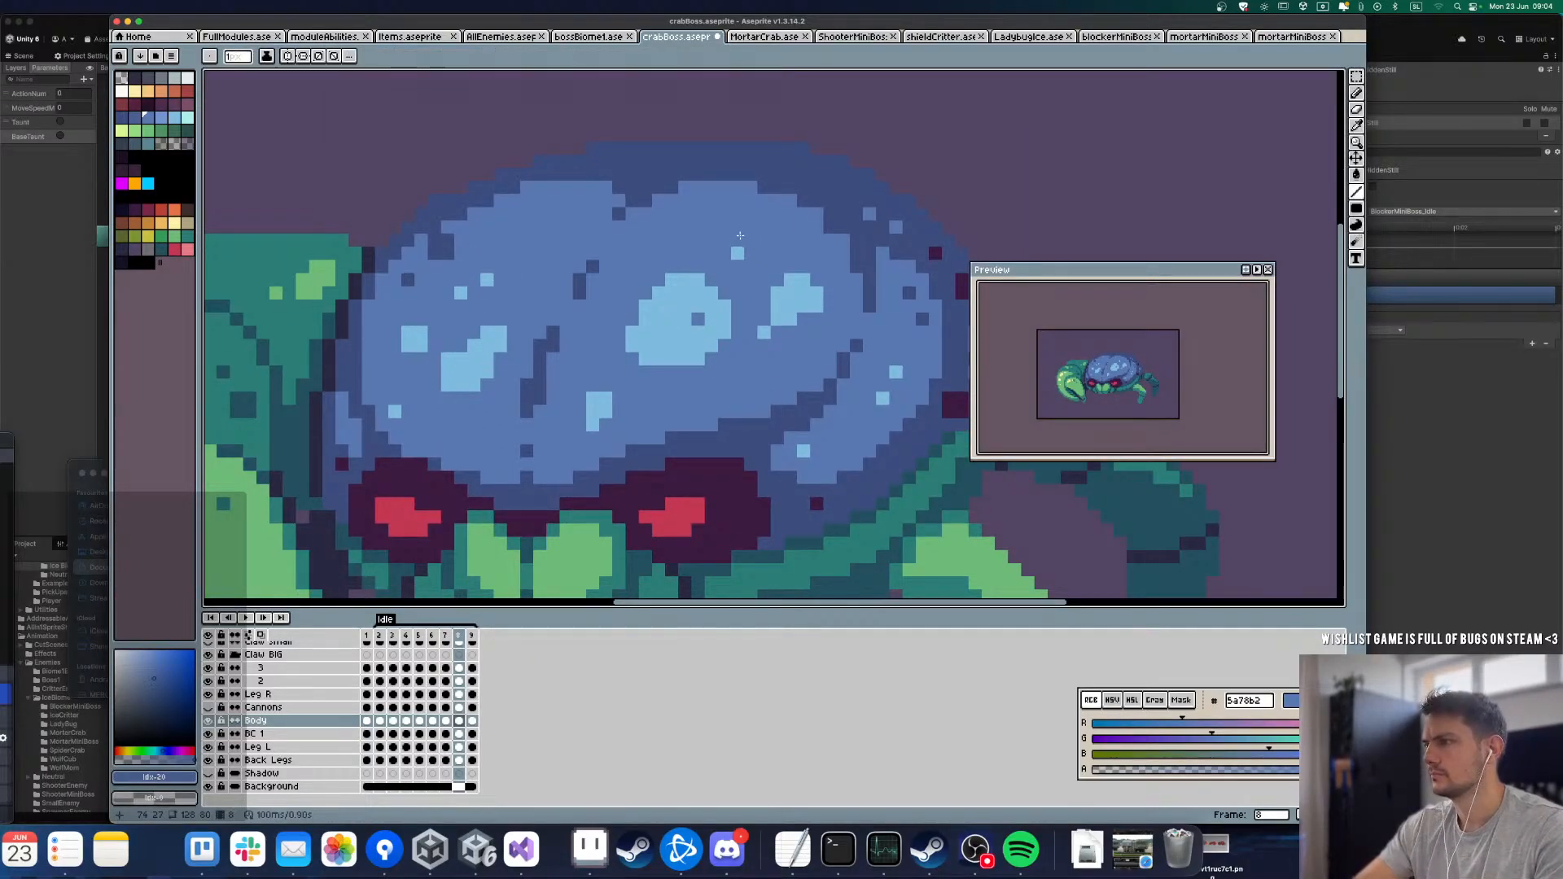
Step: Play the Idle loop at several zoom levels to review the shell highlights' motion
key("Return")
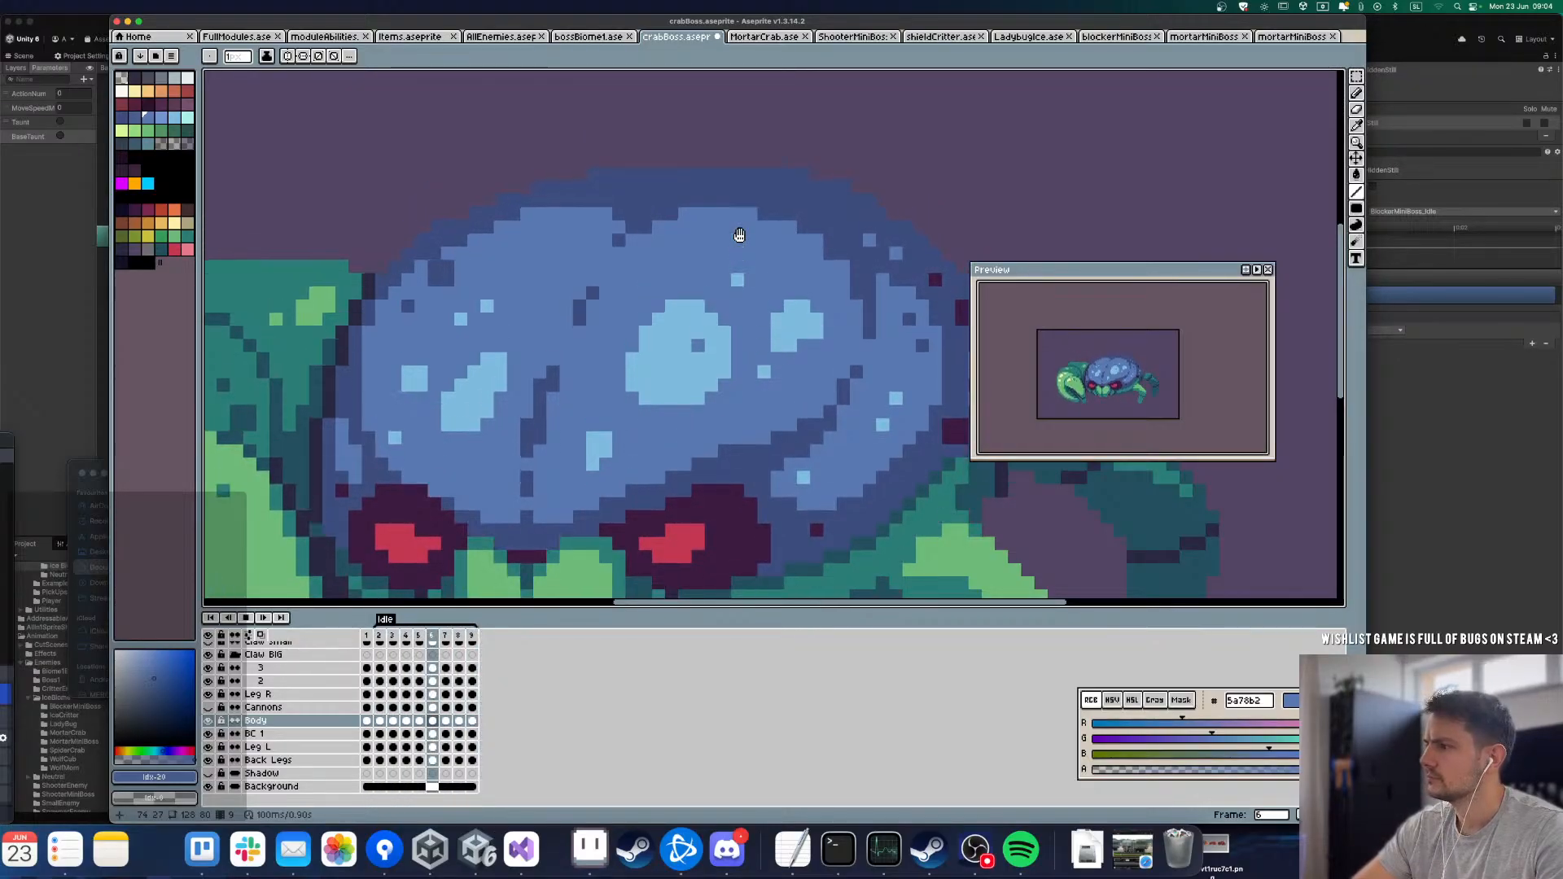
scroll(740, 236, "down", 8)
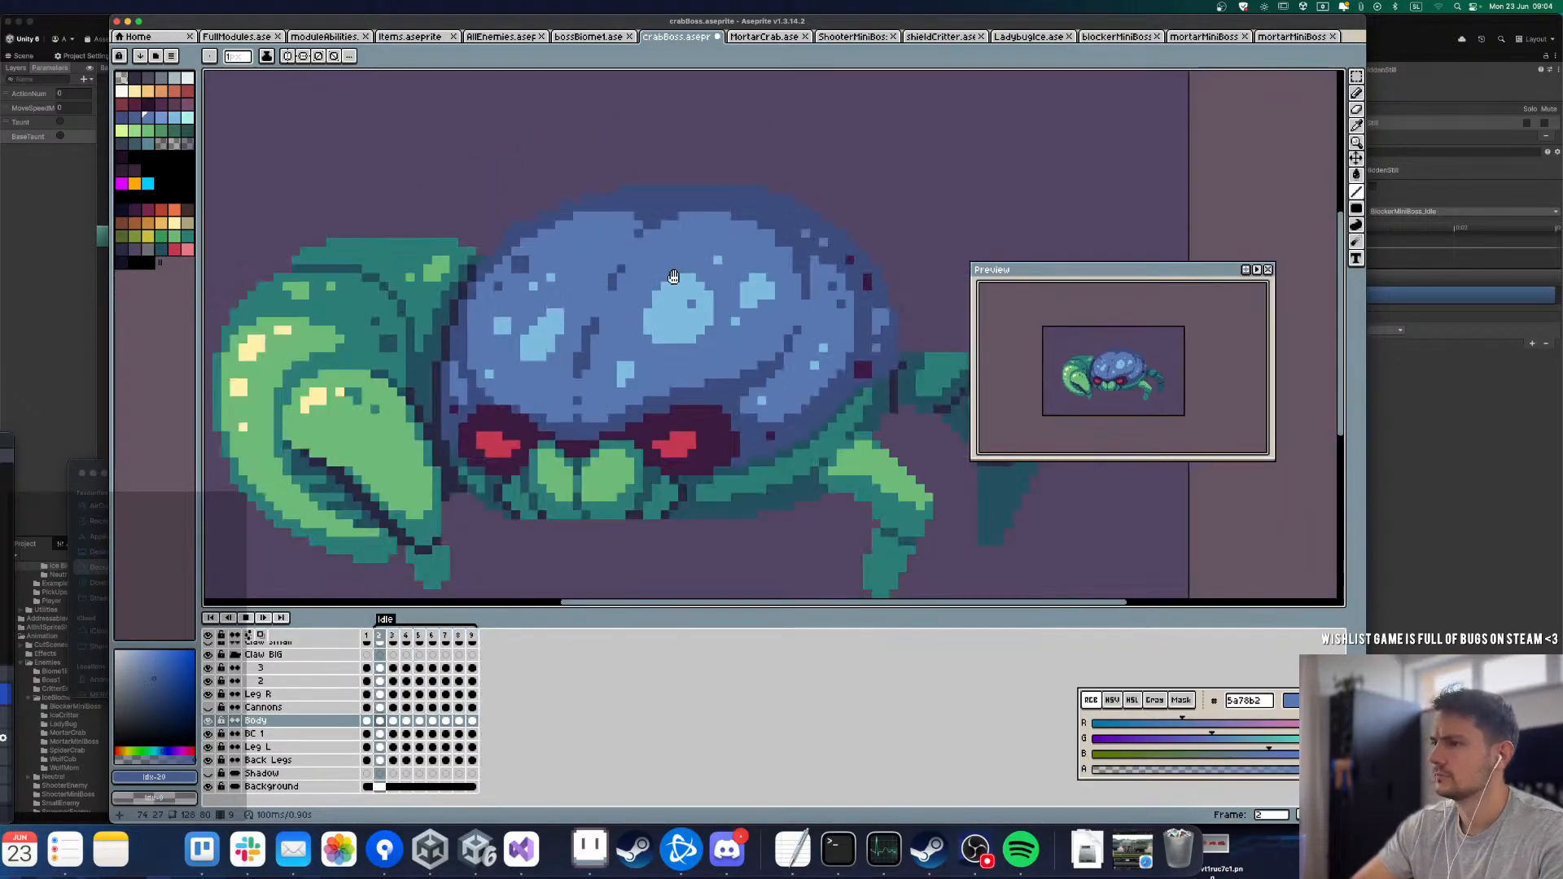
scroll(664, 400, "up", 2)
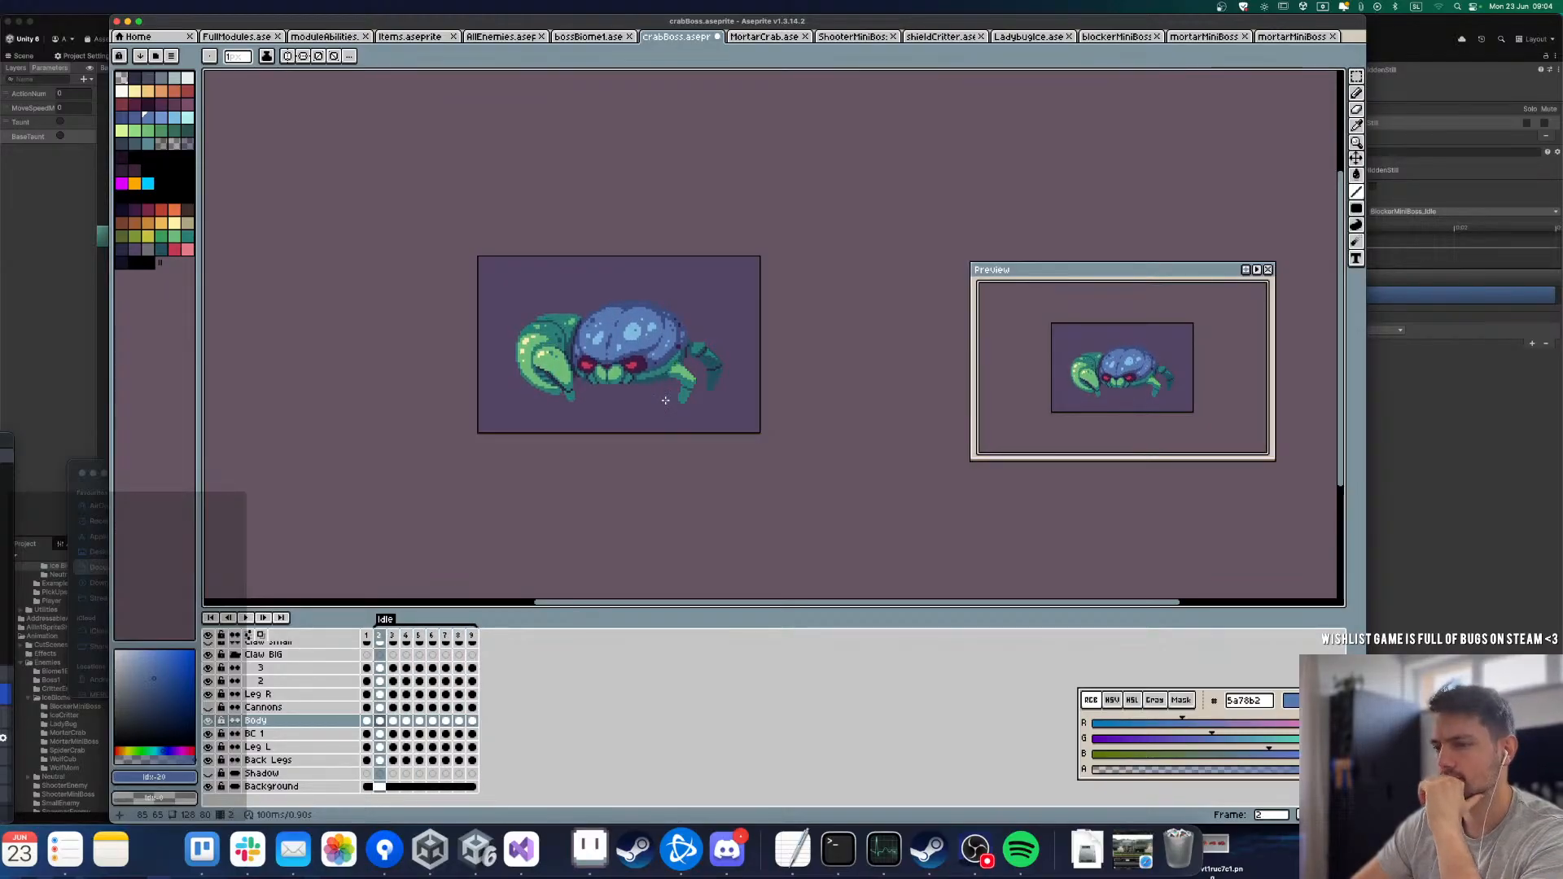
scroll(665, 400, "up", 3)
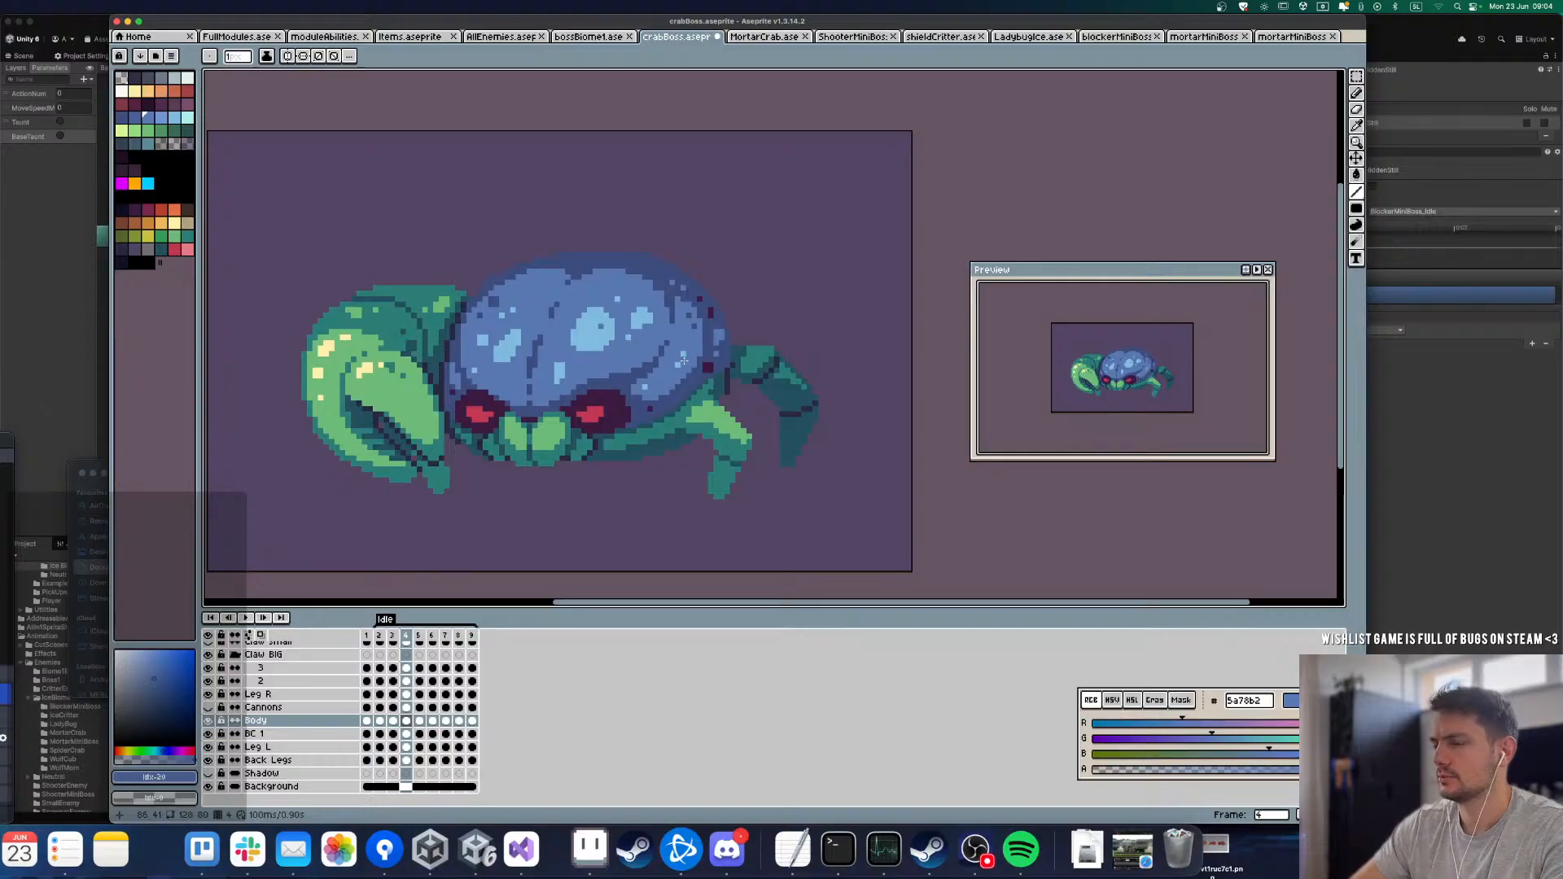
scroll(643, 407, "up", 3)
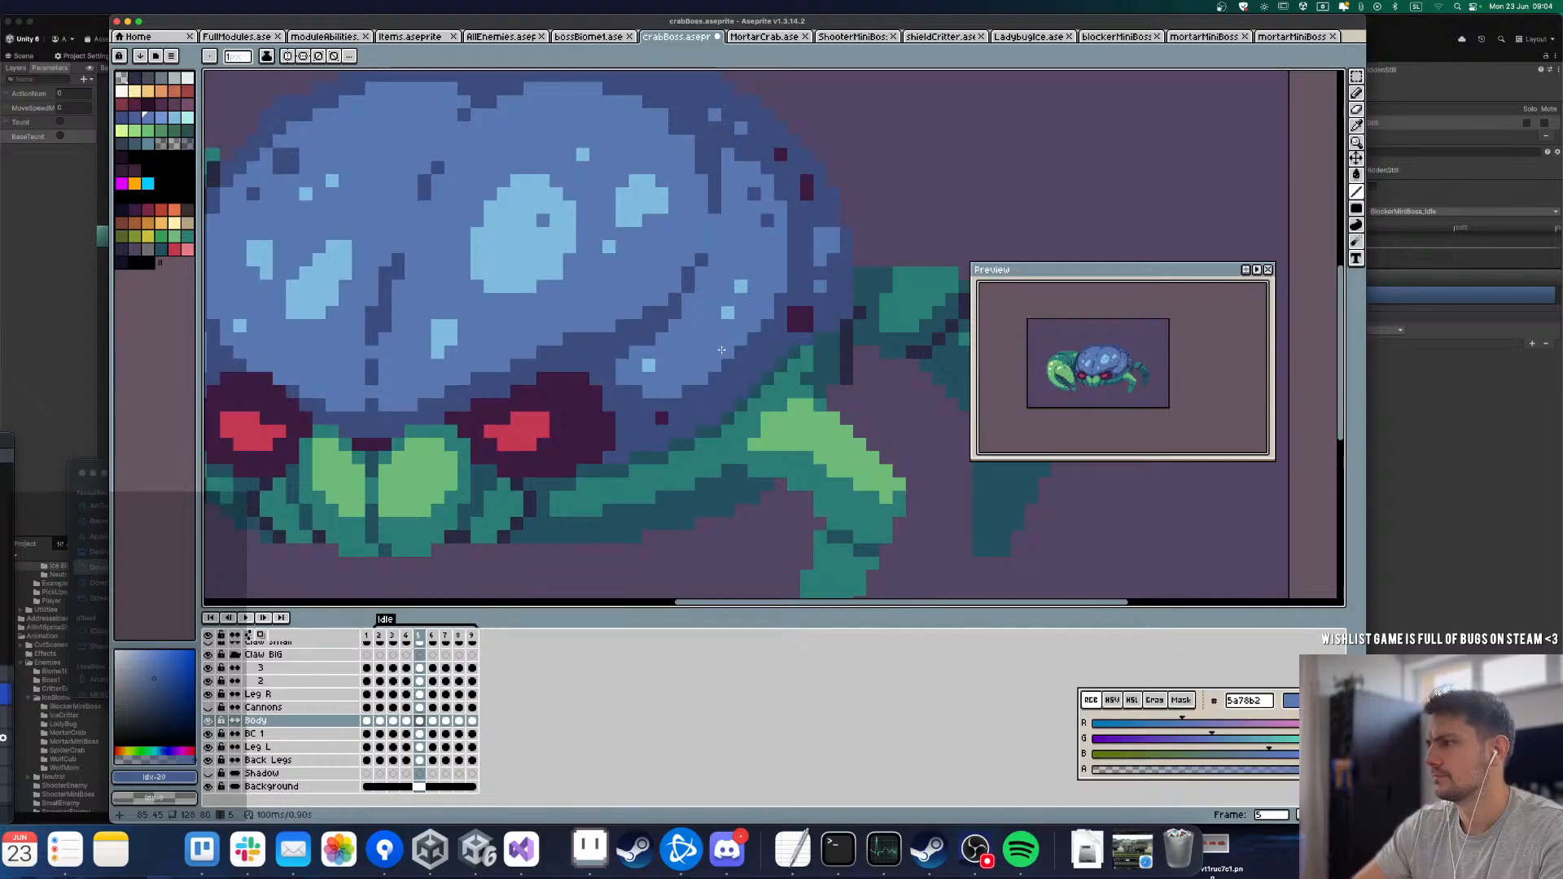
Step: Retouch the small light-blue highlight on the shell's lower-right lobe on frame 7, comparing it with frame 6
key("Right")
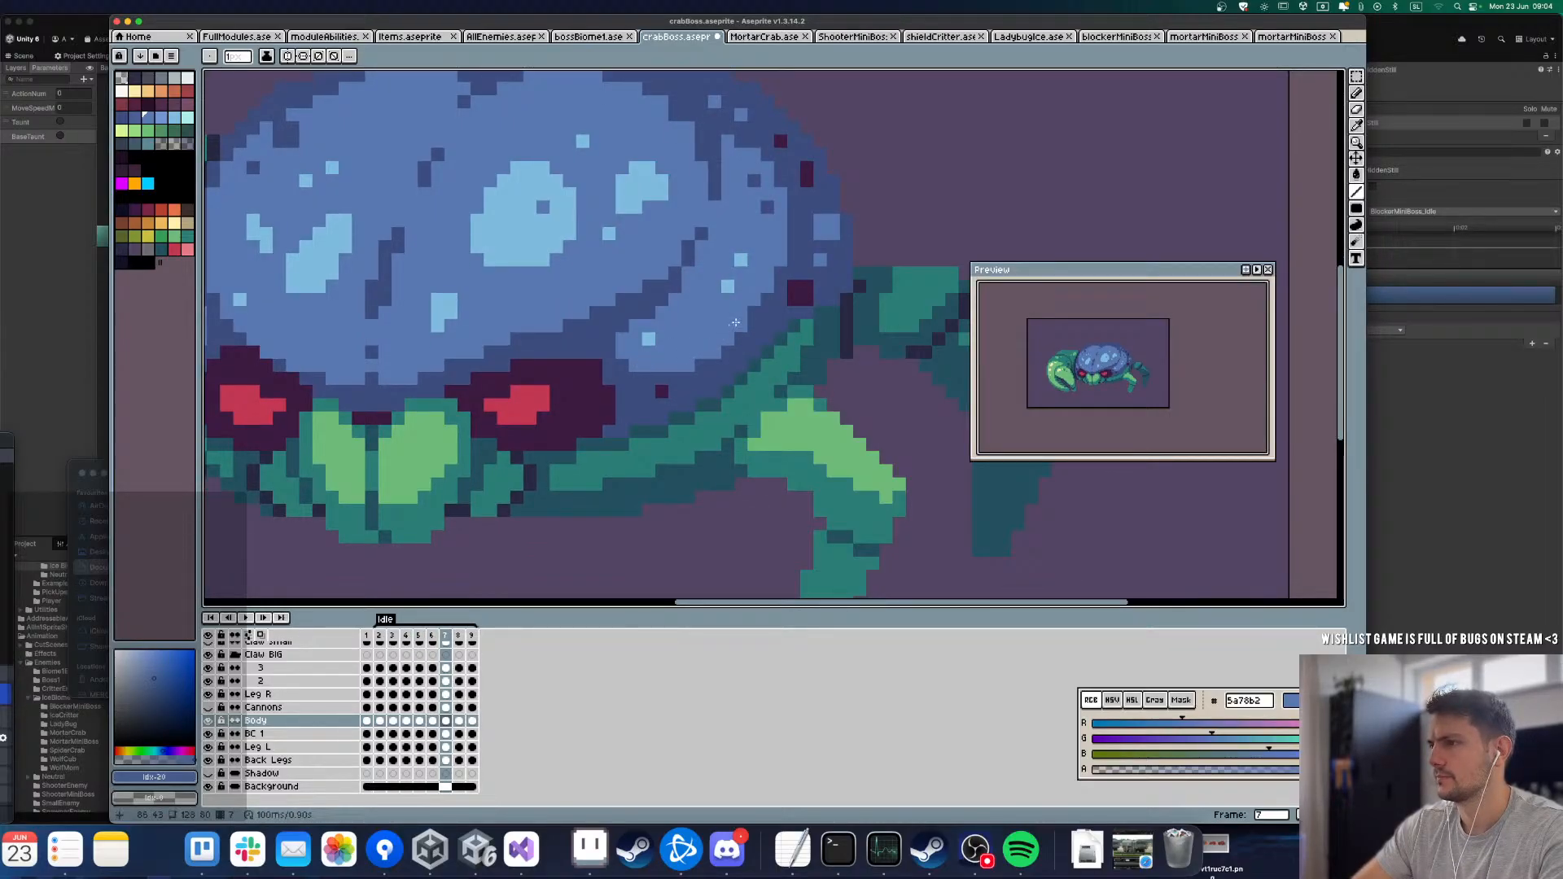
left_click(631, 324, "alt")
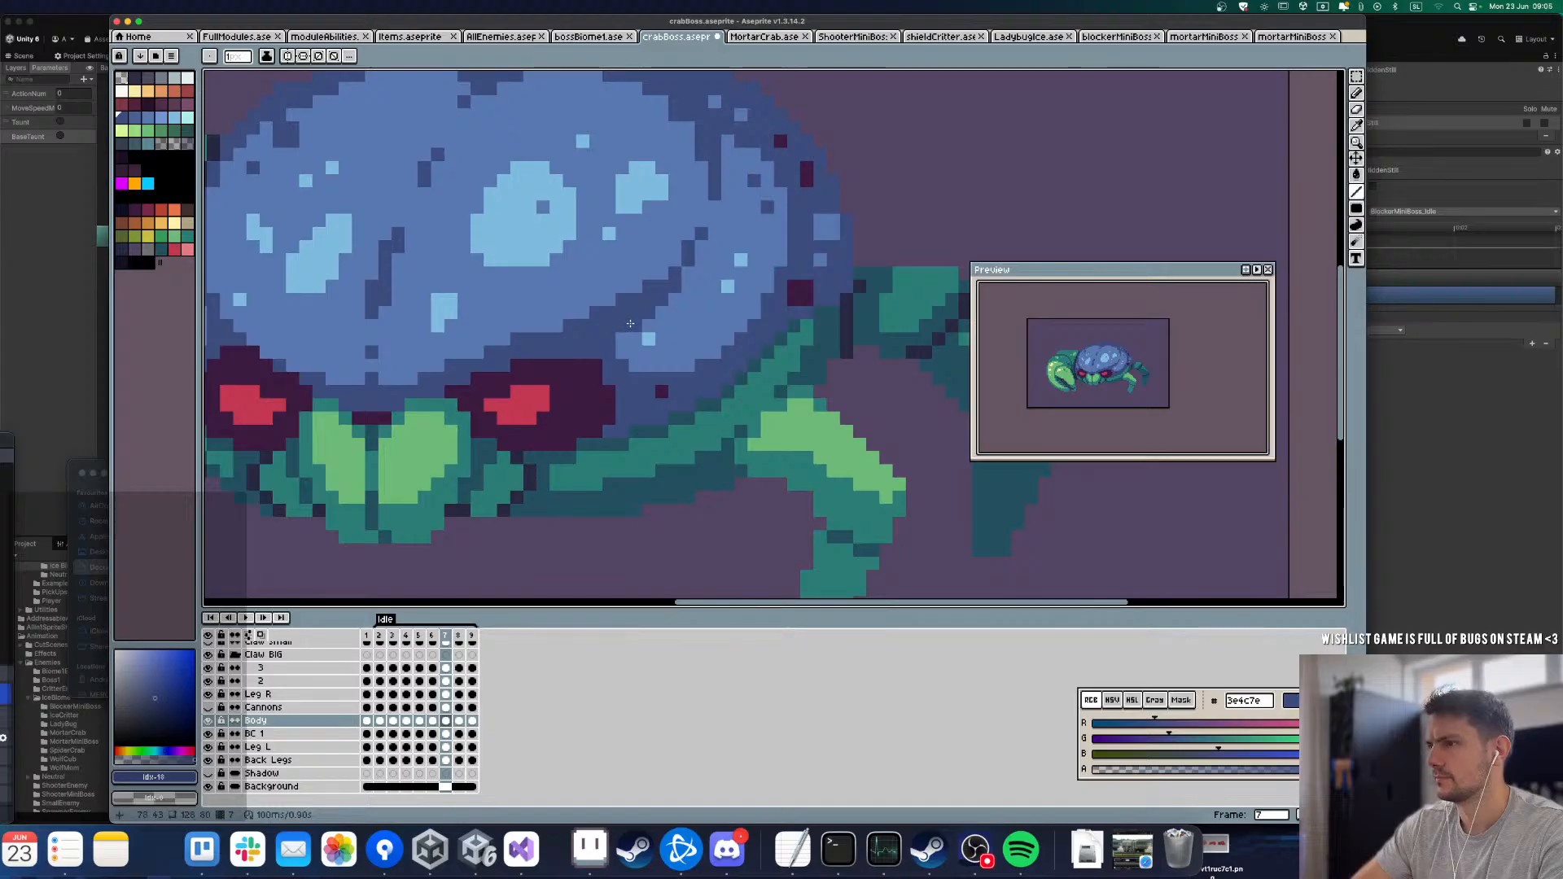
left_click(648, 337, "alt")
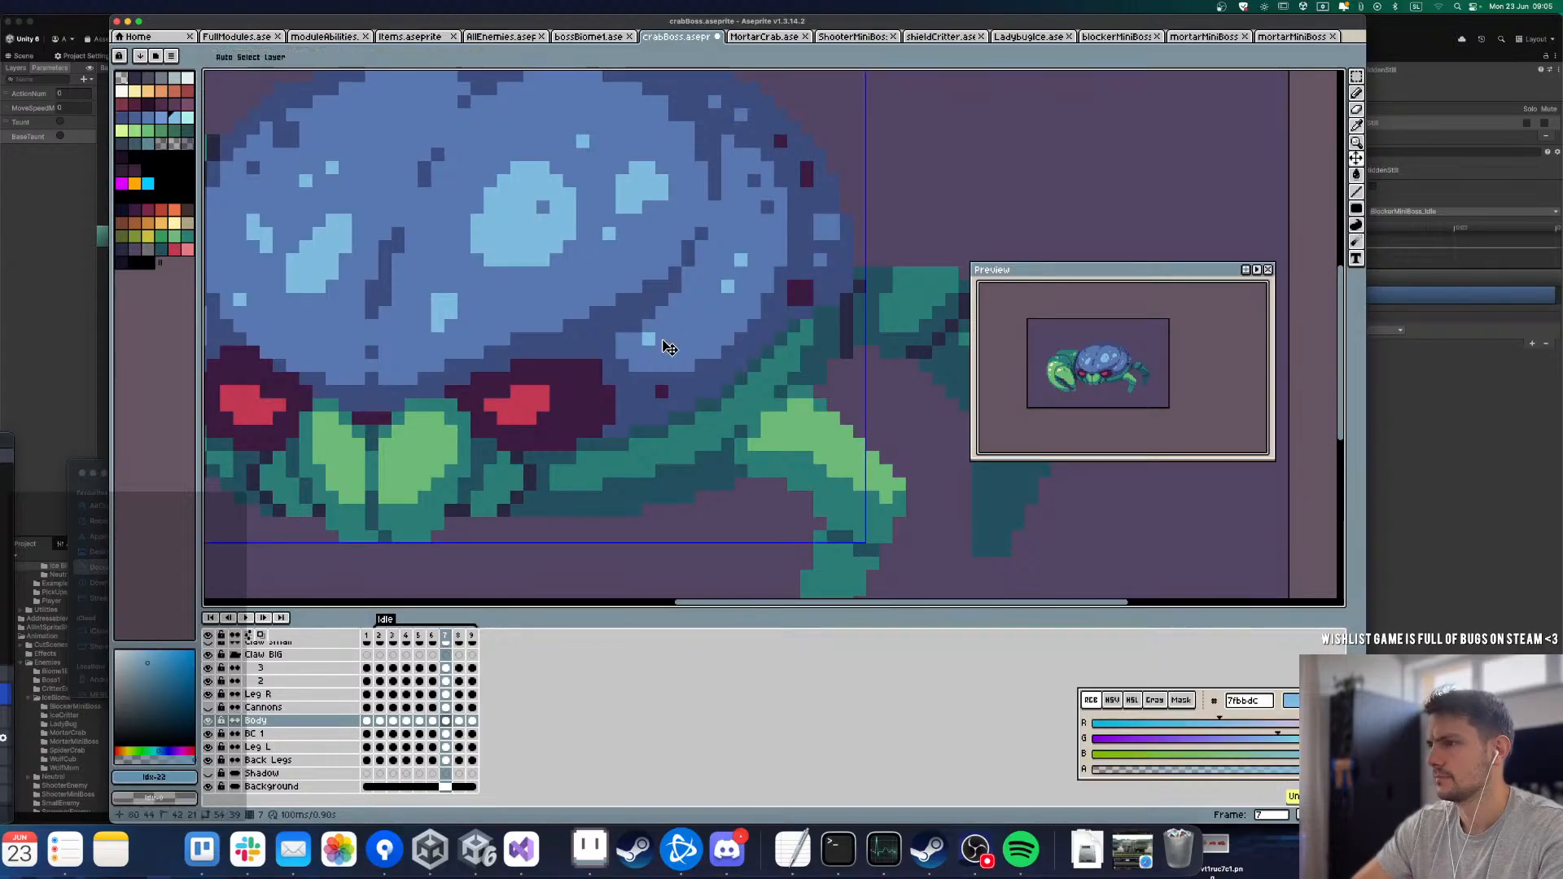
left_click(663, 340)
left_click(659, 352, "alt")
left_click(649, 343)
key("Left")
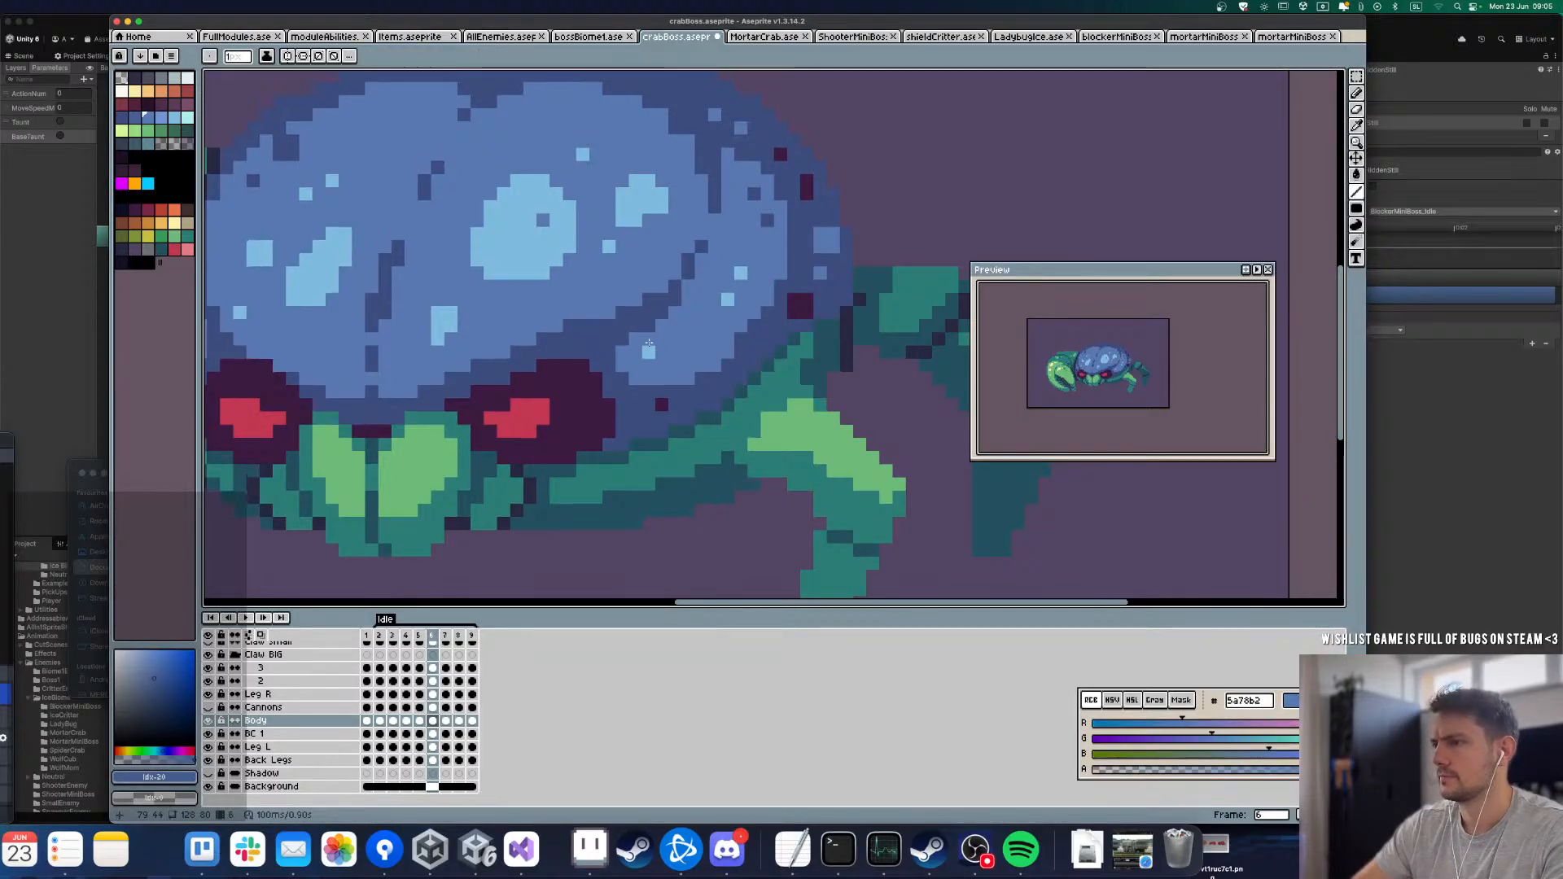
key("Right")
key("Left")
key("Right")
key("Right")
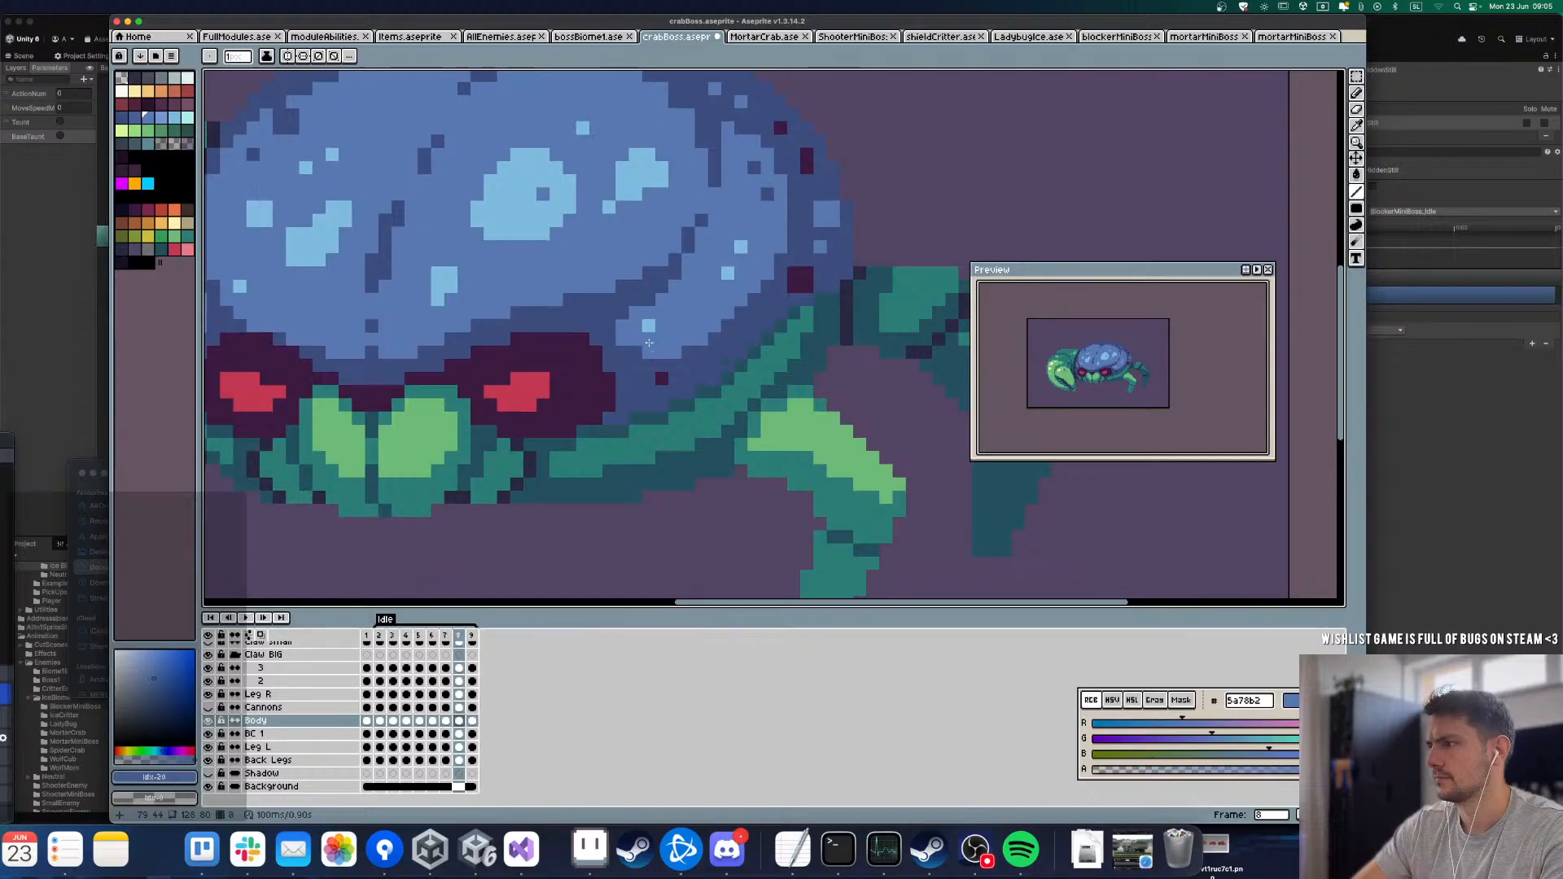
Step: On frame 8, shift the small light-blue highlight on the shell's lower-right lobe one pixel to the right
left_click(649, 326, "alt")
left_click(662, 326)
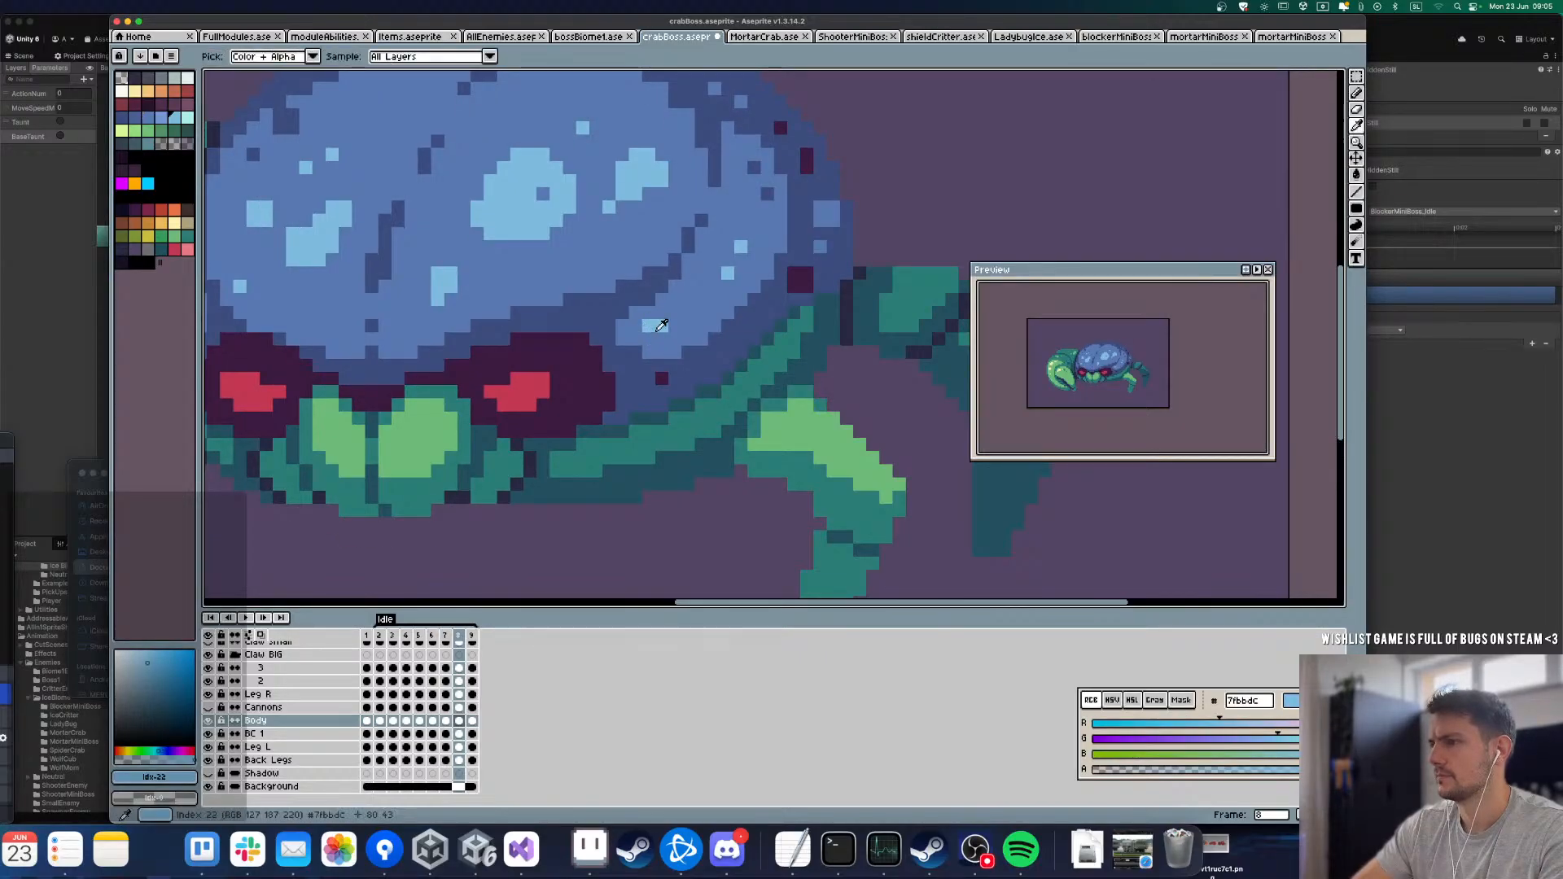
left_click(661, 339, "alt")
left_click(649, 325)
key("ctrl+z")
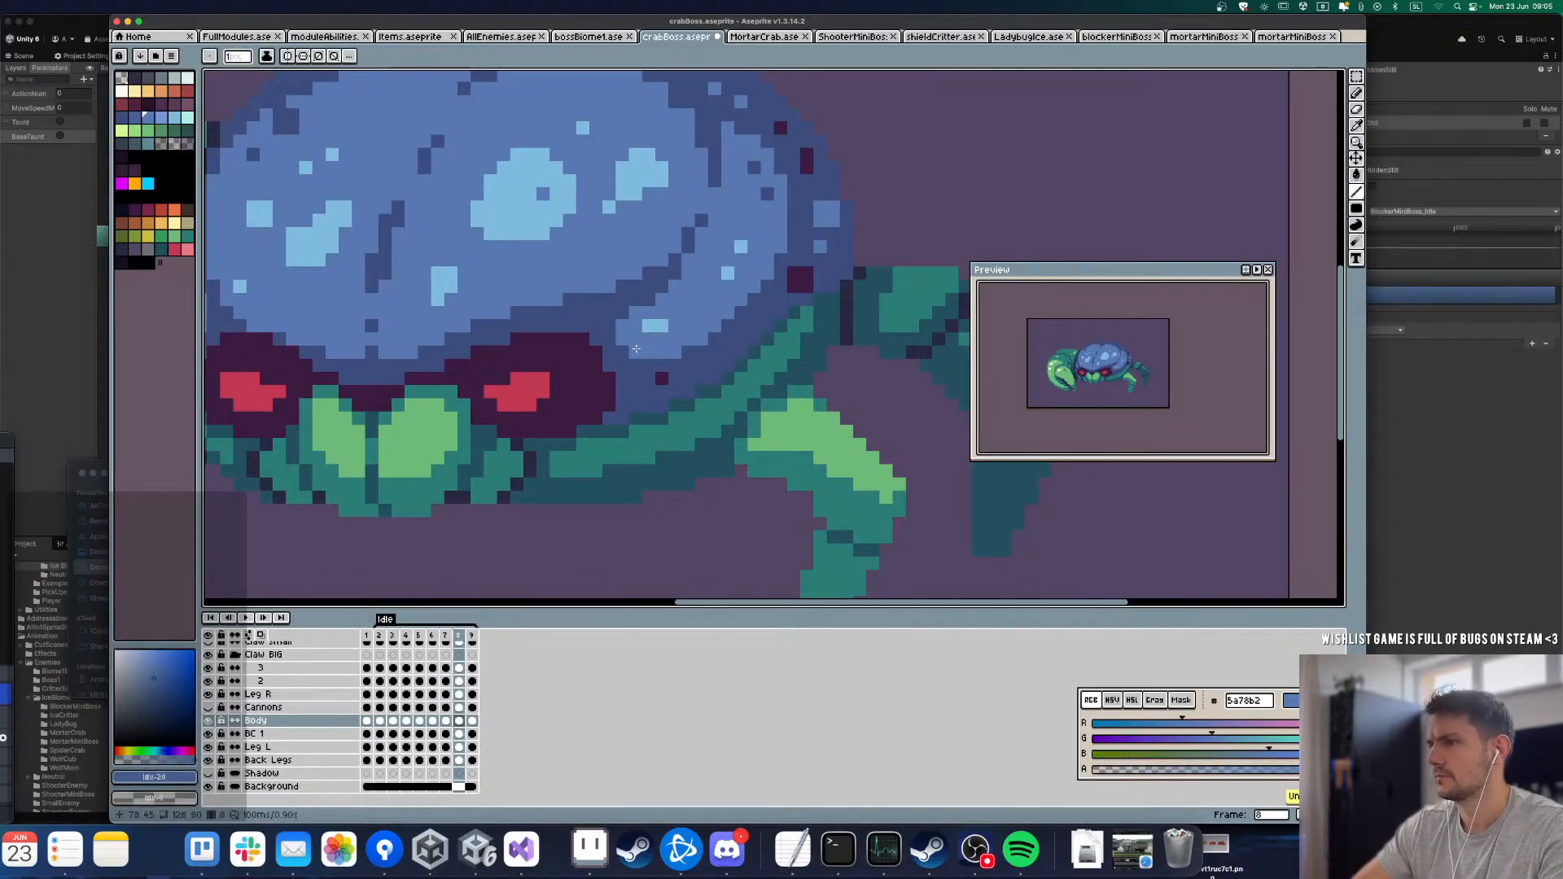
Step: Reshape the edges of the shell's lower-right lobe on frame 8 and touch up the same lobe on frame 9
left_click(631, 319, "alt")
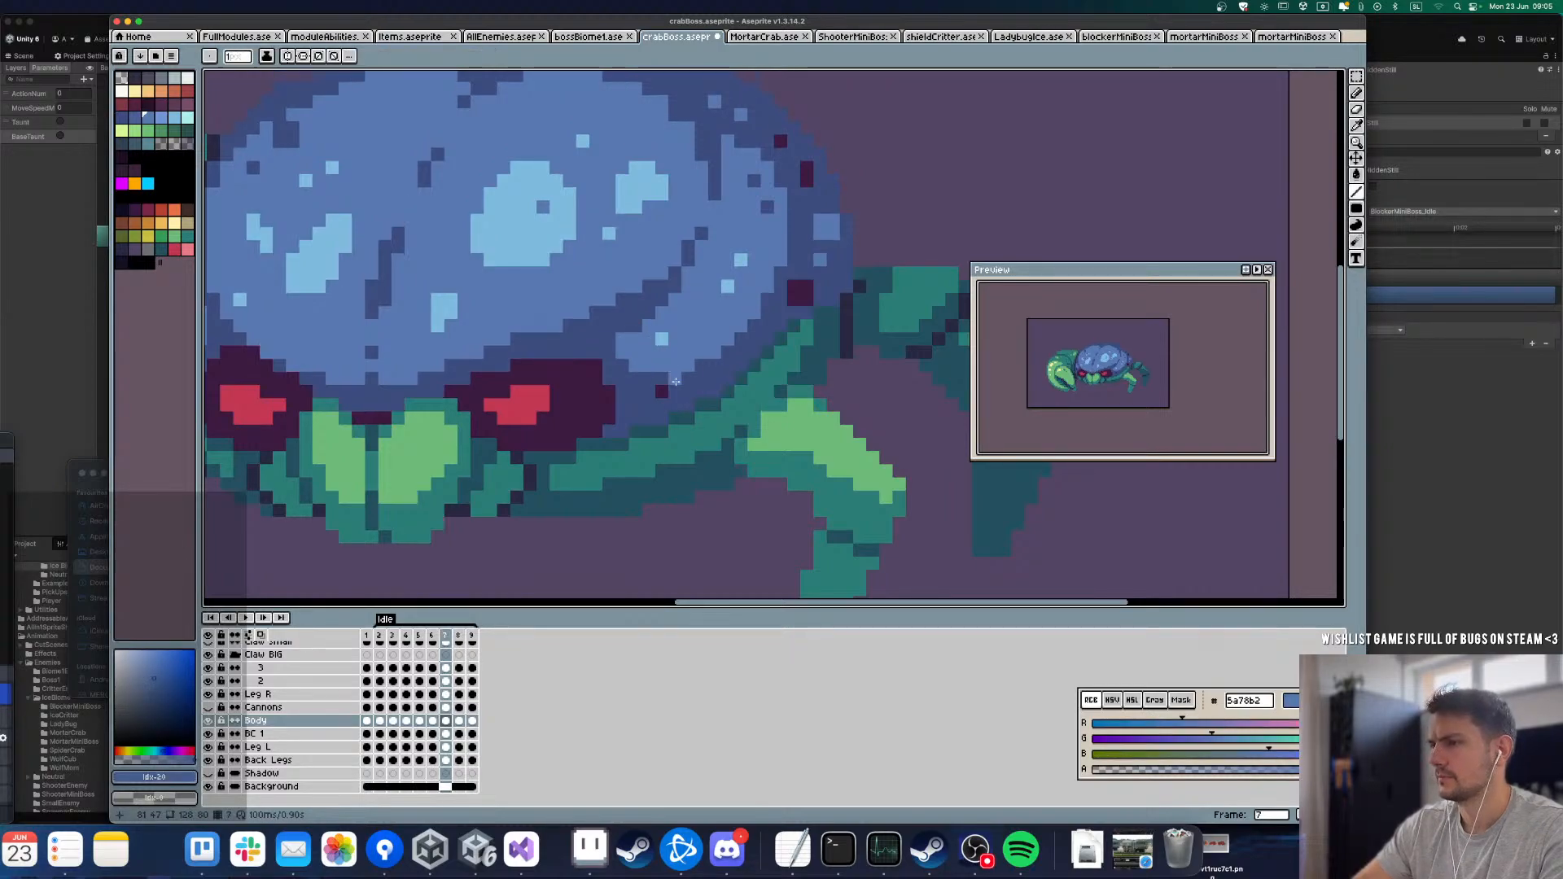
left_click(676, 381, "alt")
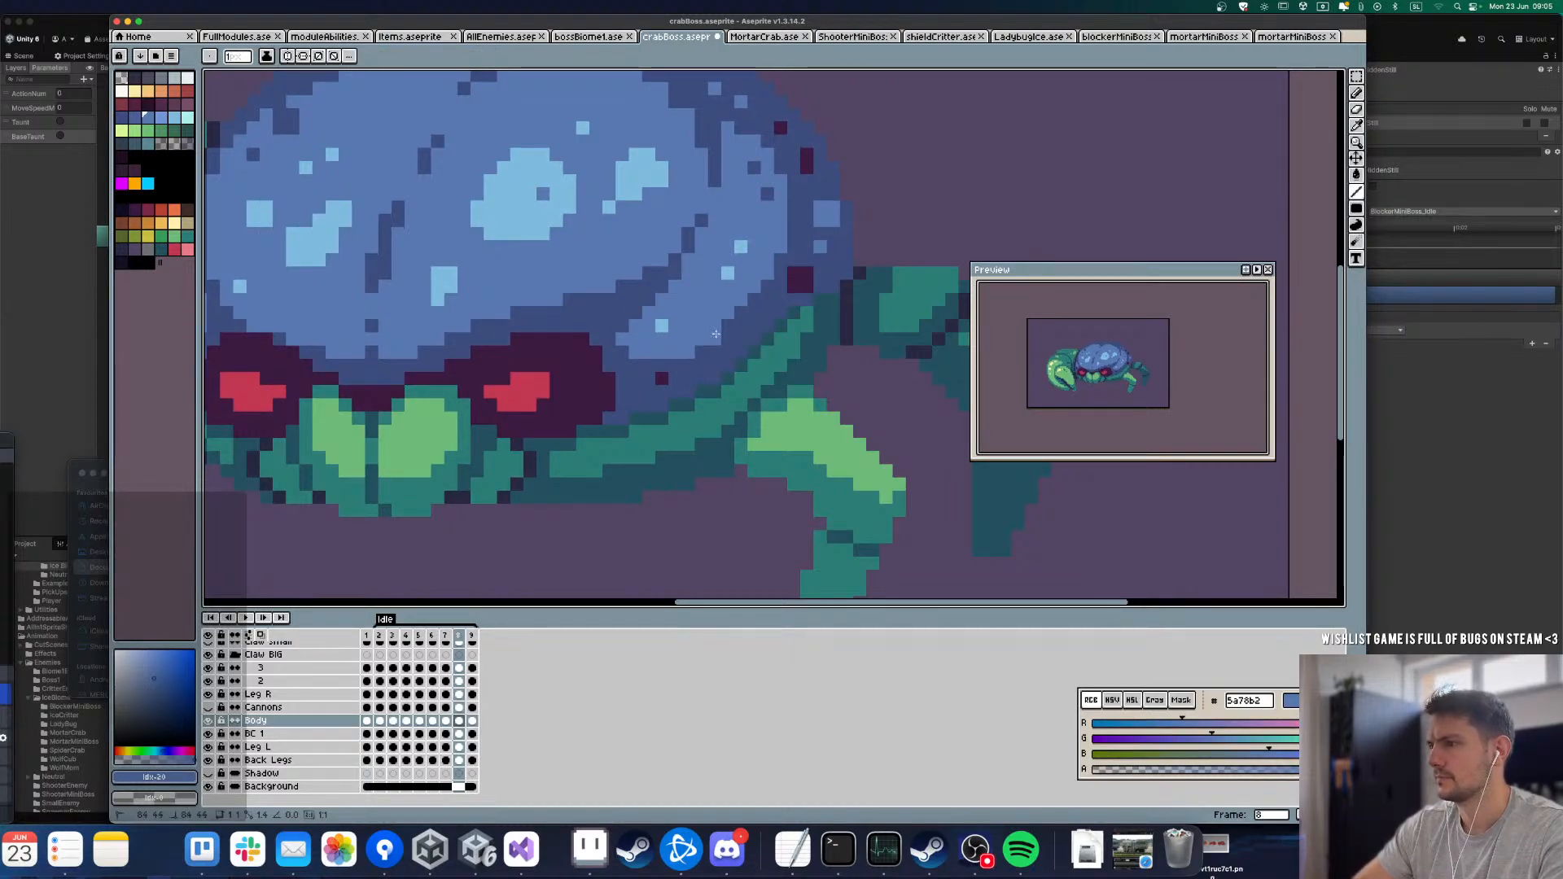
left_click(741, 312)
left_click(753, 296)
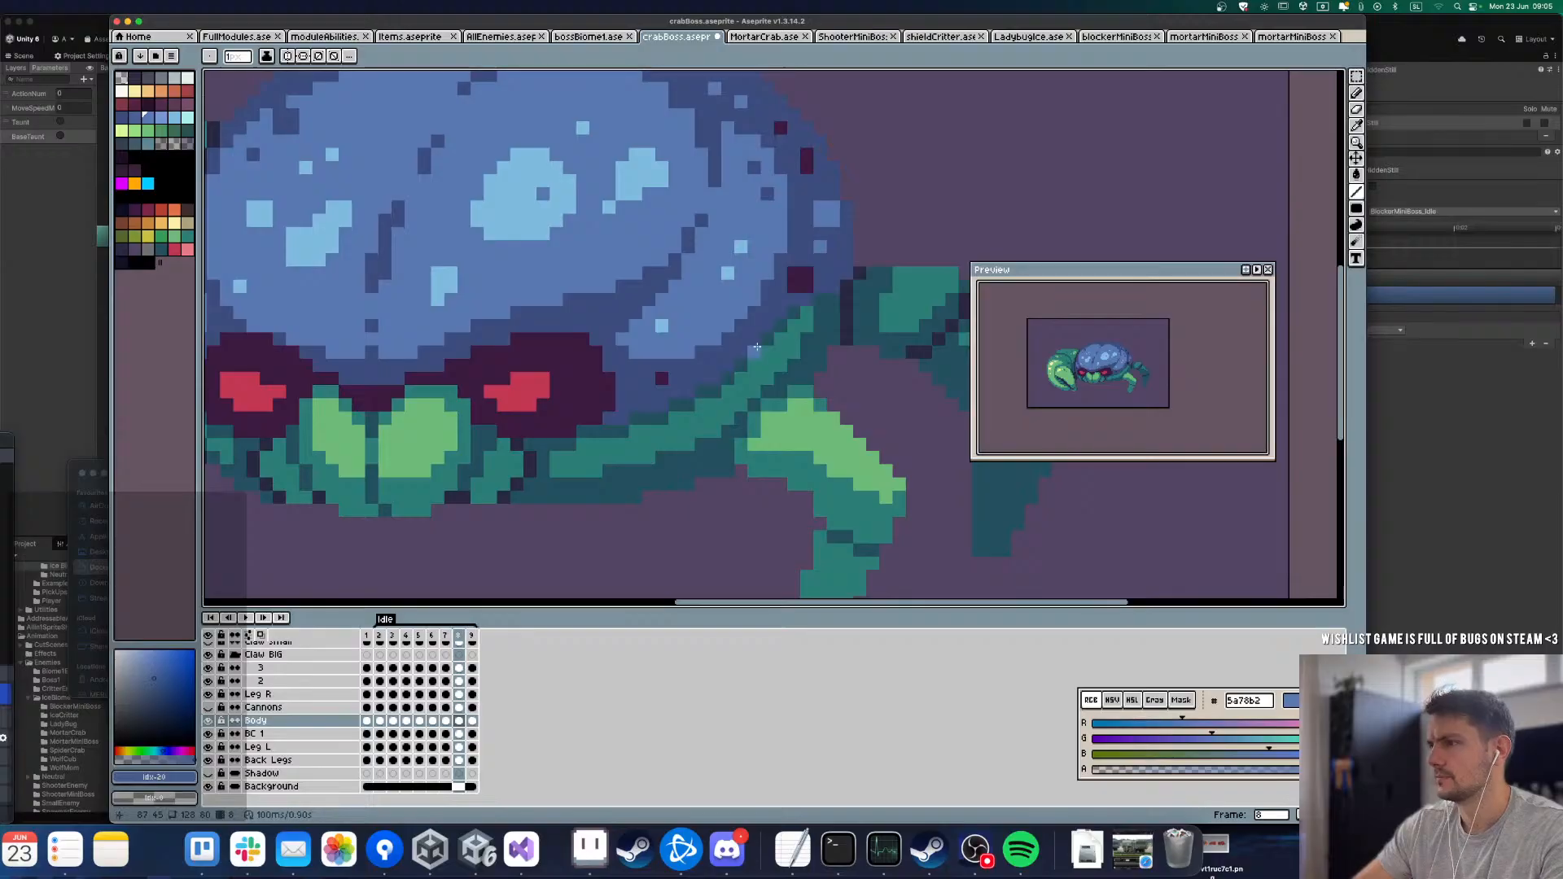
key("Right")
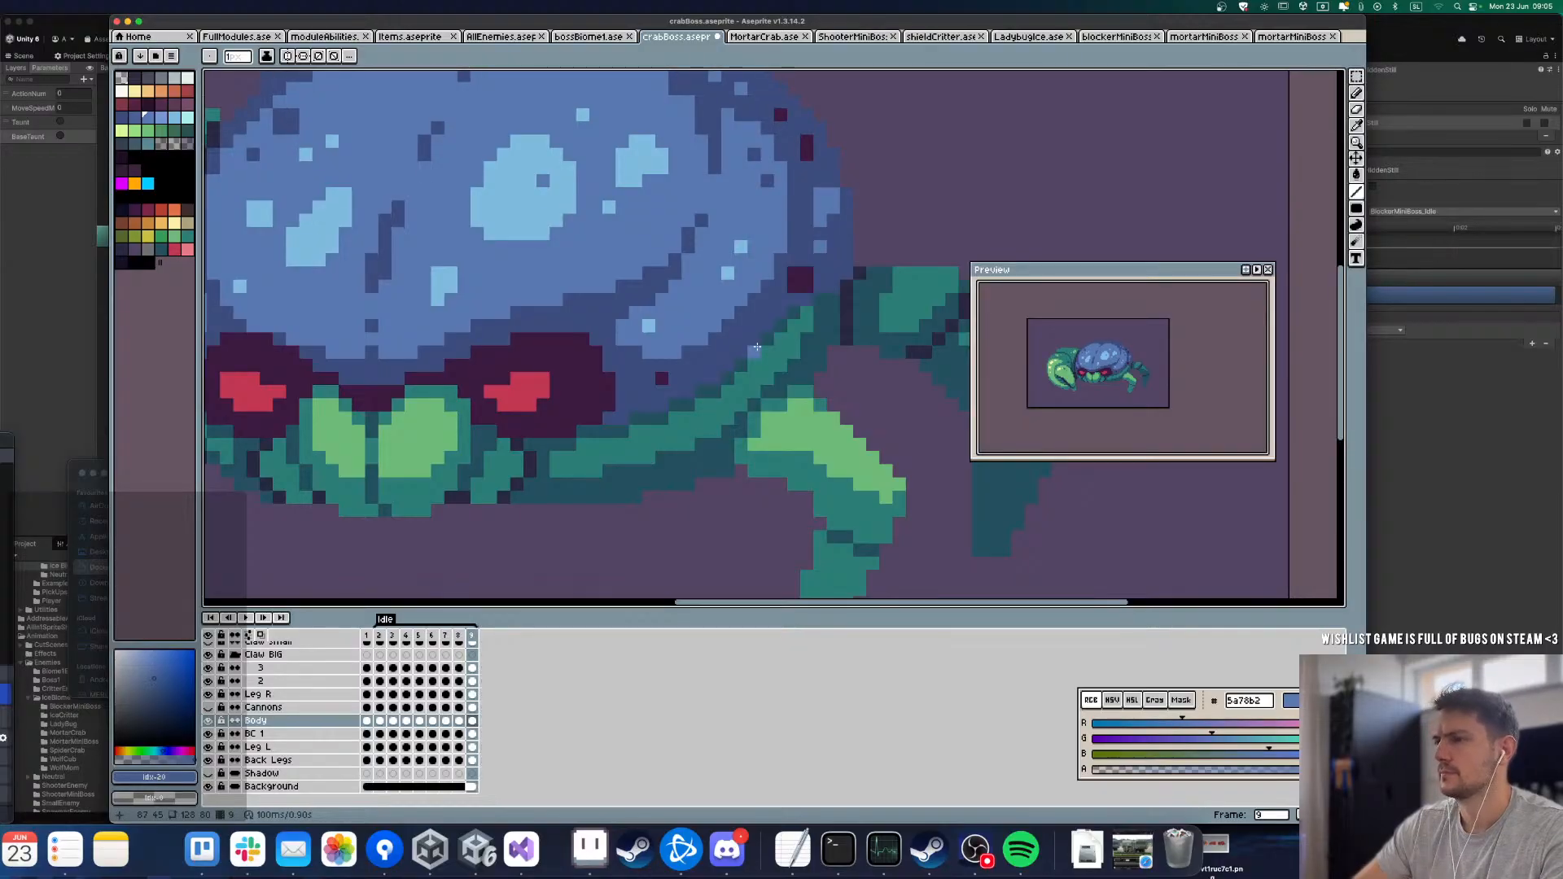
left_click(631, 312, "alt")
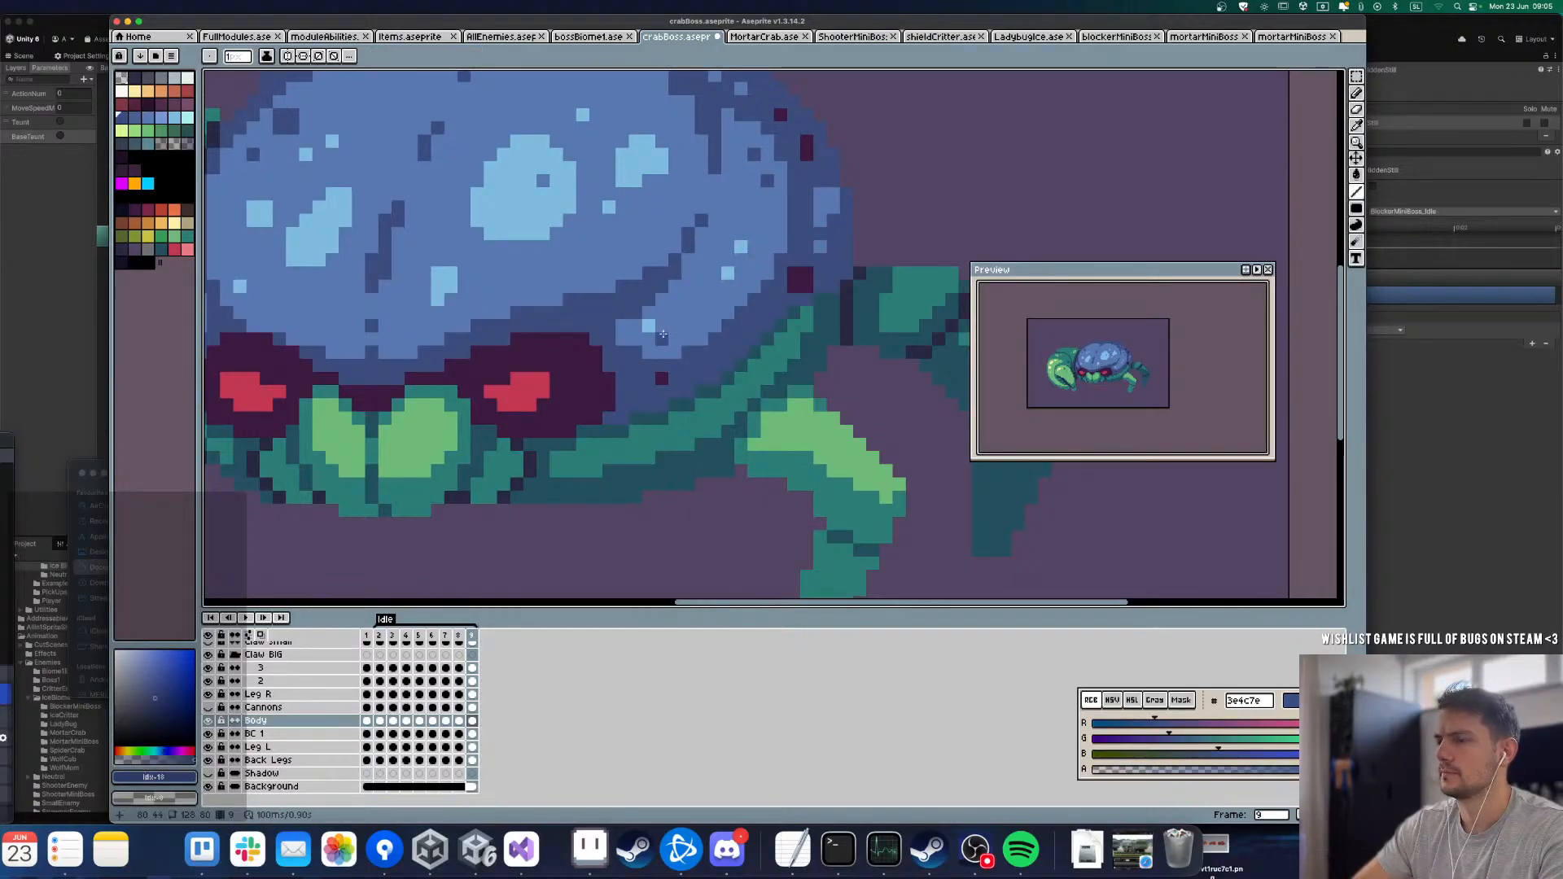
left_click(652, 324, "alt")
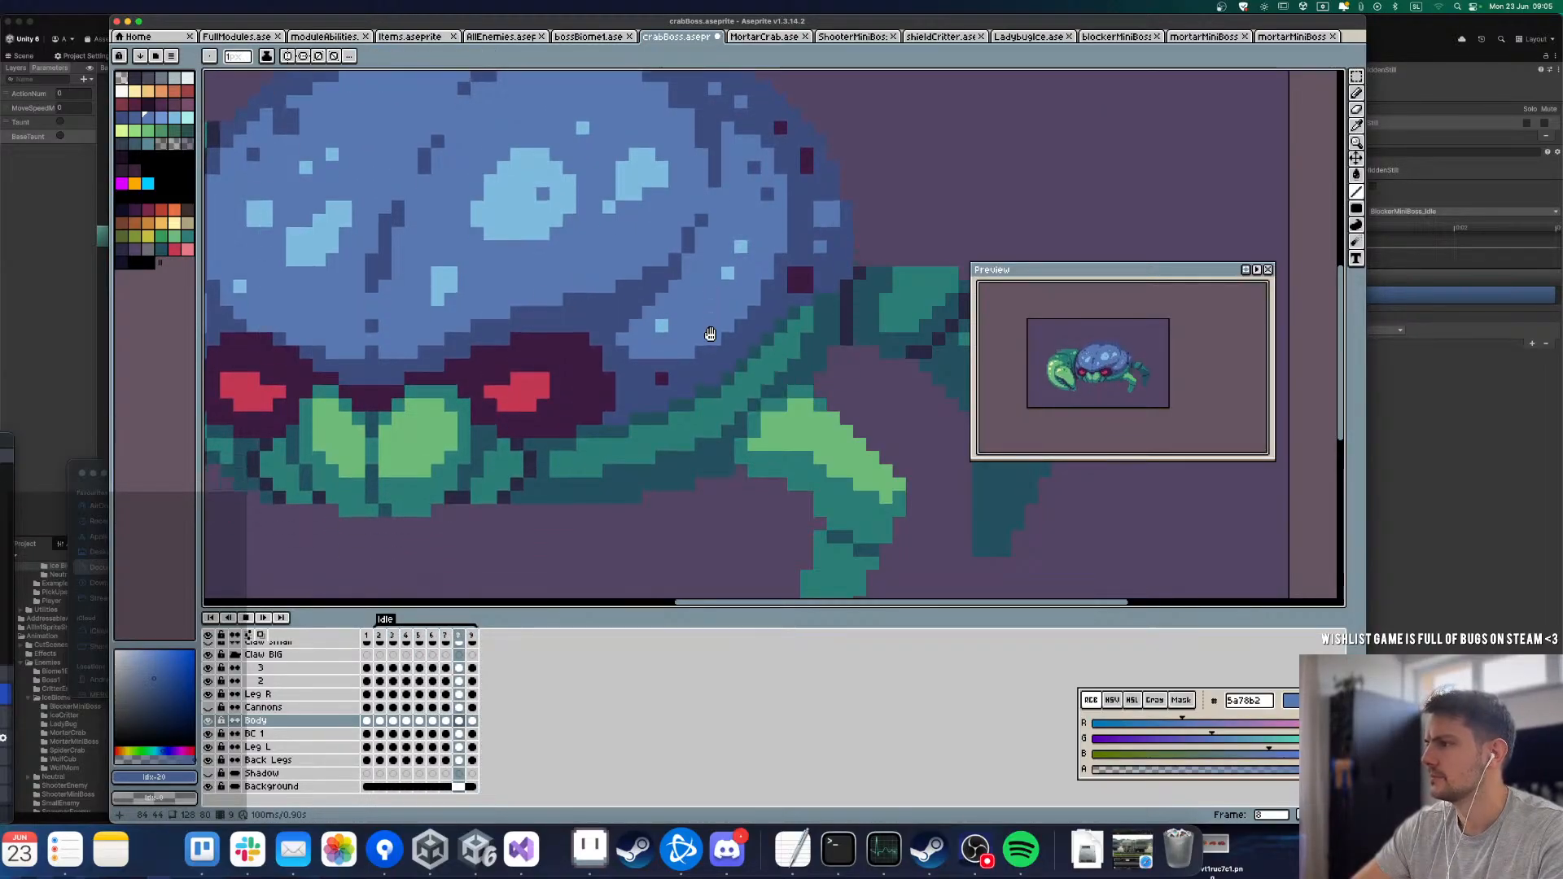
Step: Play the Idle loop at small and large zoom to review the lower-right lobe's highlight
scroll(710, 334, "down", 8)
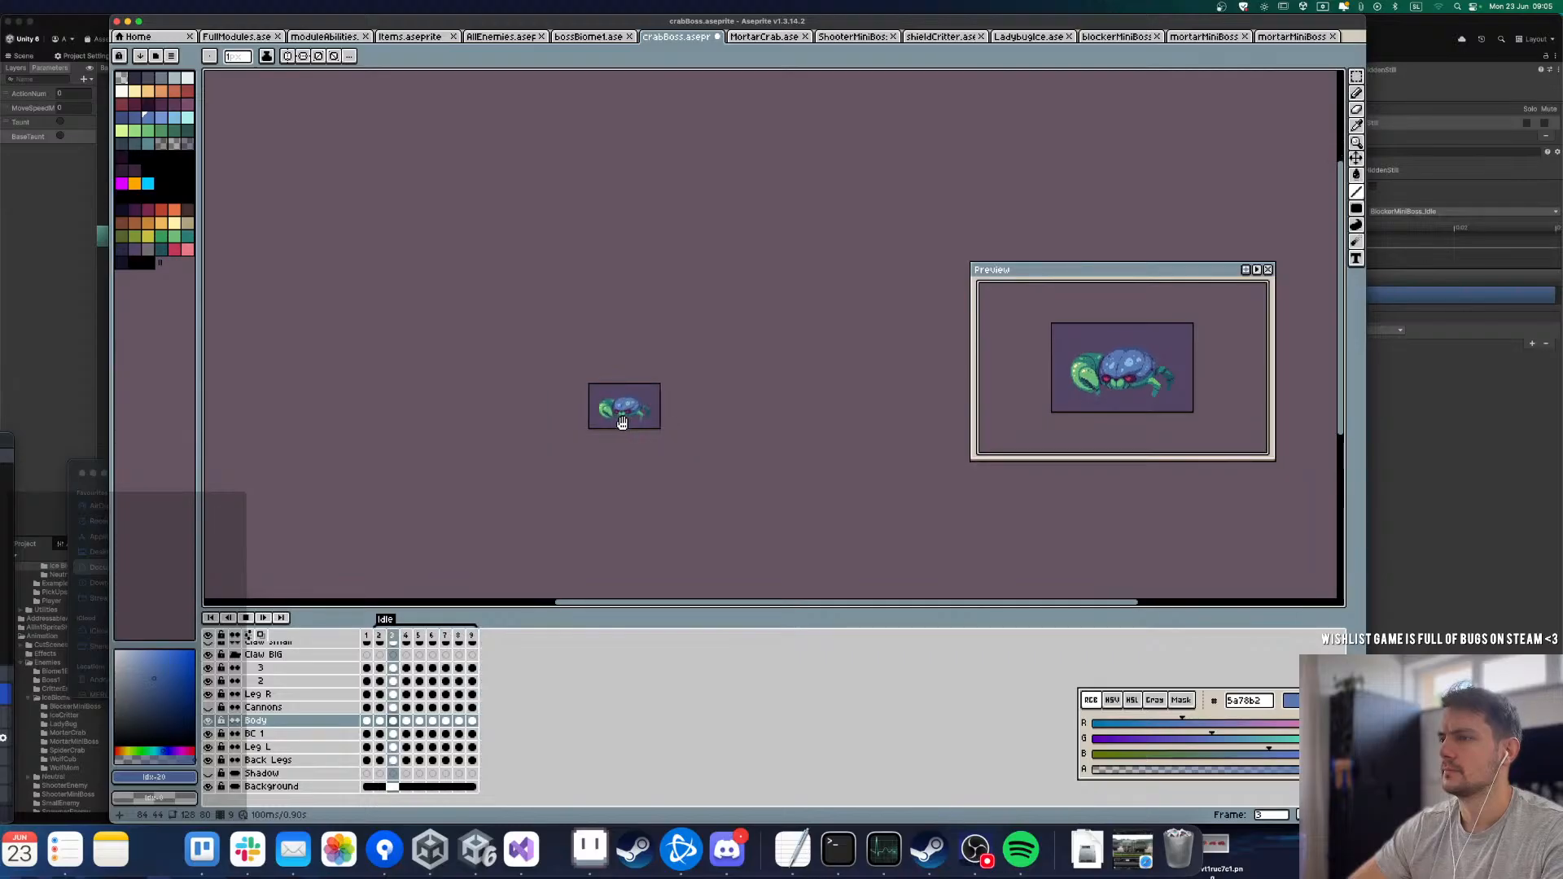
scroll(655, 453, "up", 1)
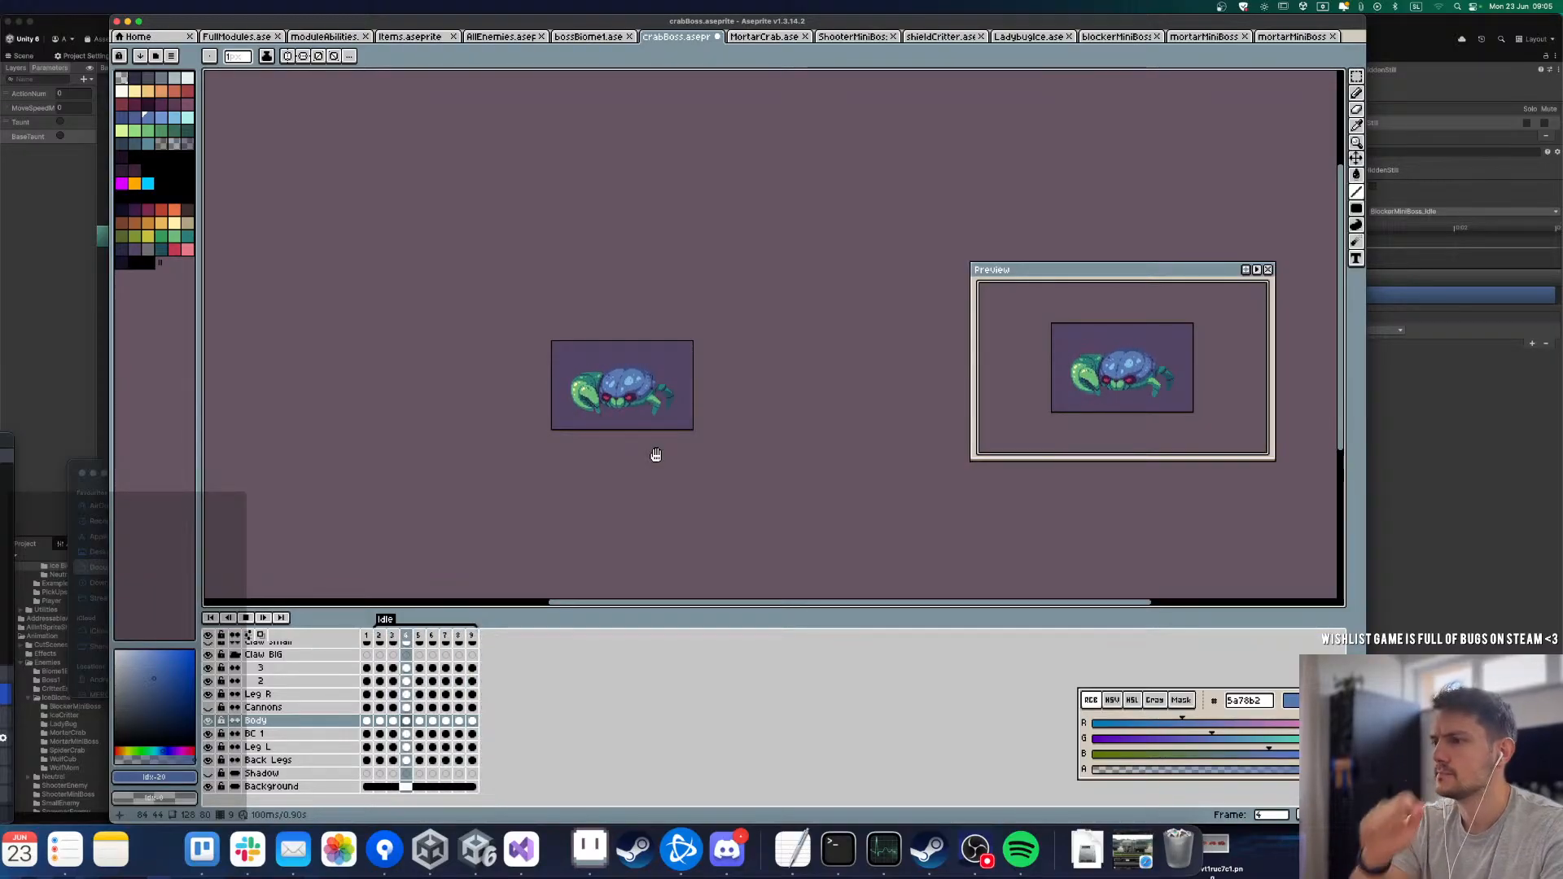
scroll(652, 449, "up", 1)
scroll(651, 431, "up", 1)
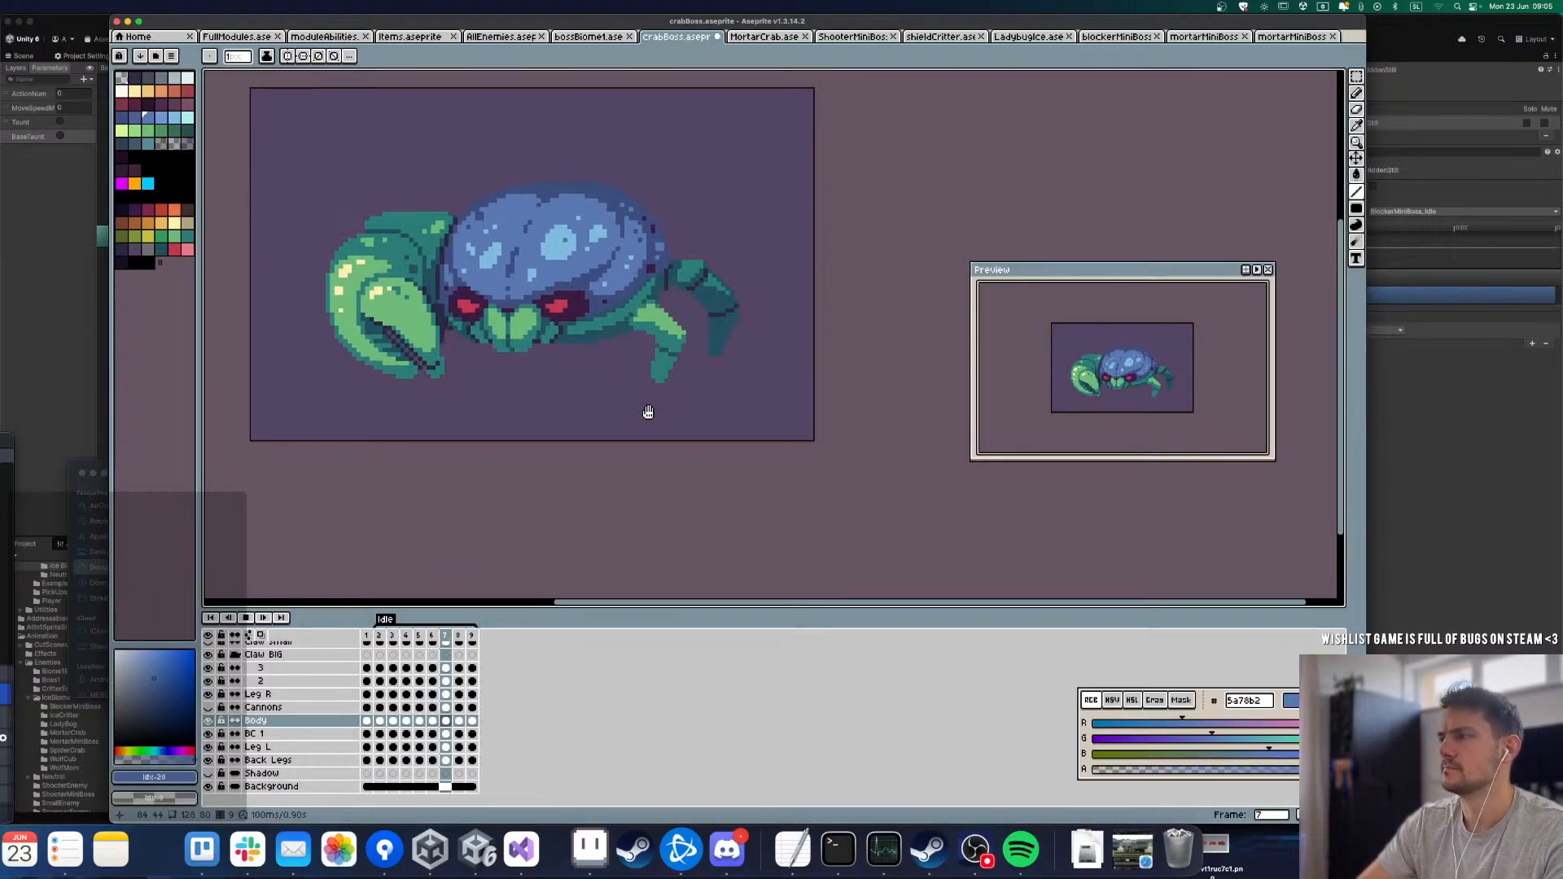
key("Return")
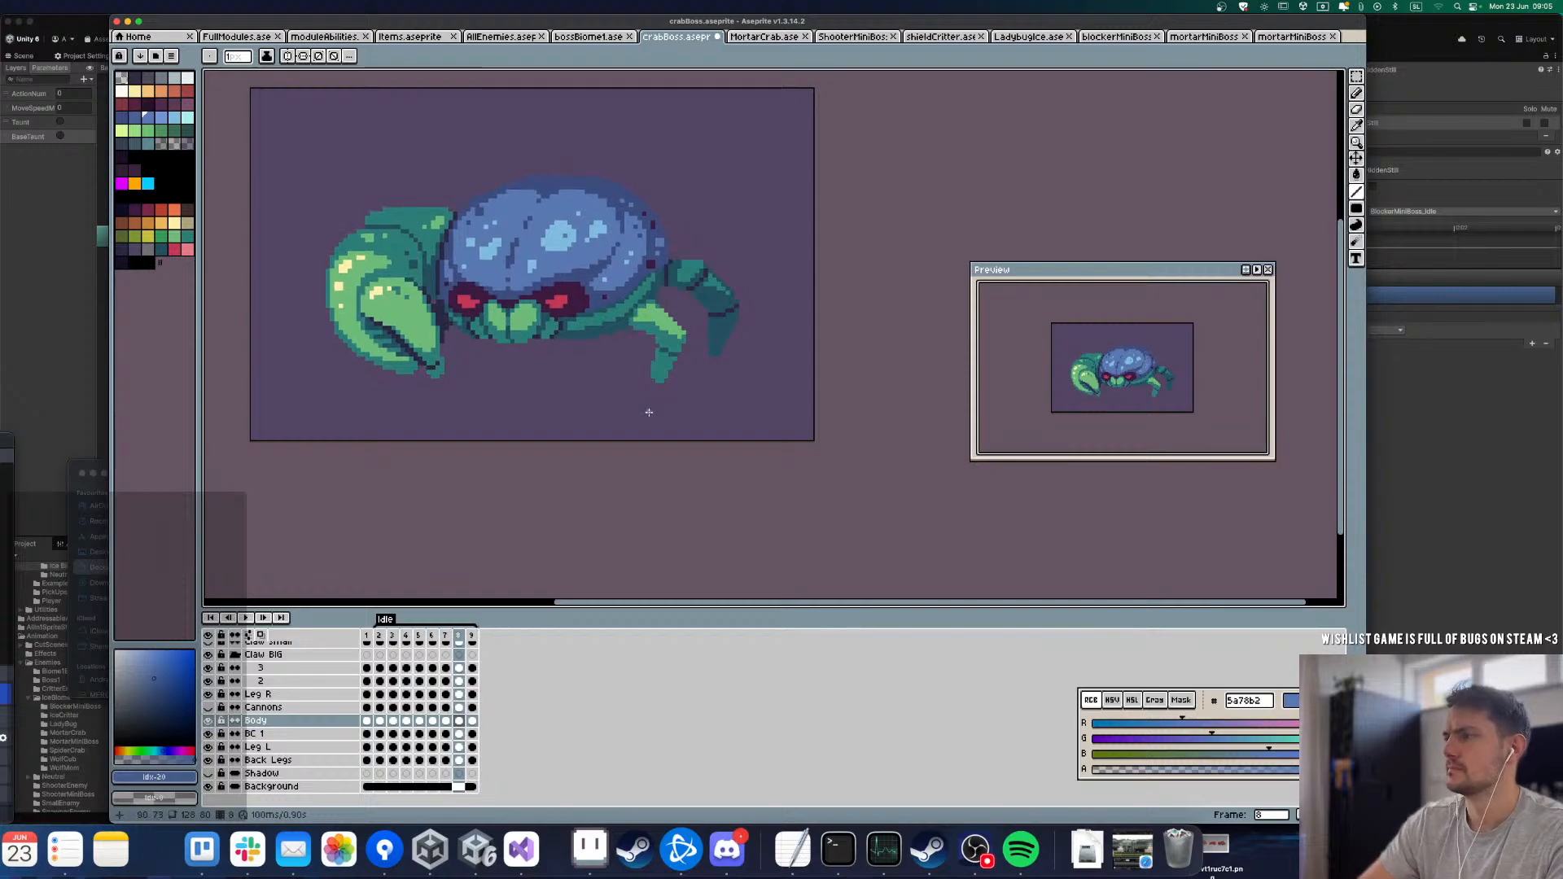
Step: Compare the shell on frames 8, 7 and 6, undoing and restoring the last line stroke
key("Left")
key("Right")
key("ctrl+z")
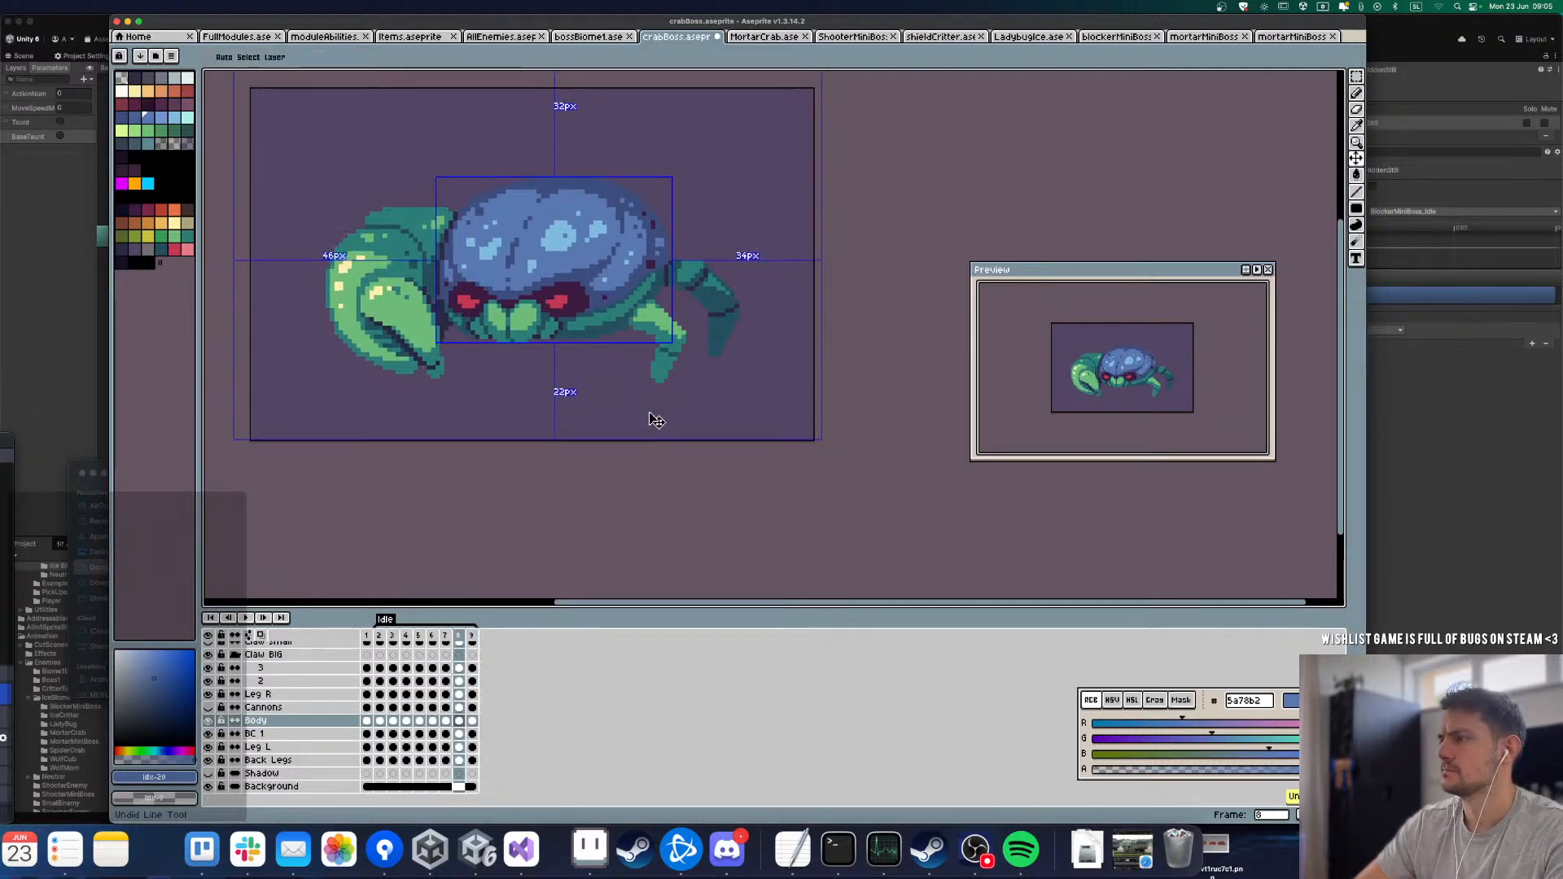
key("Left")
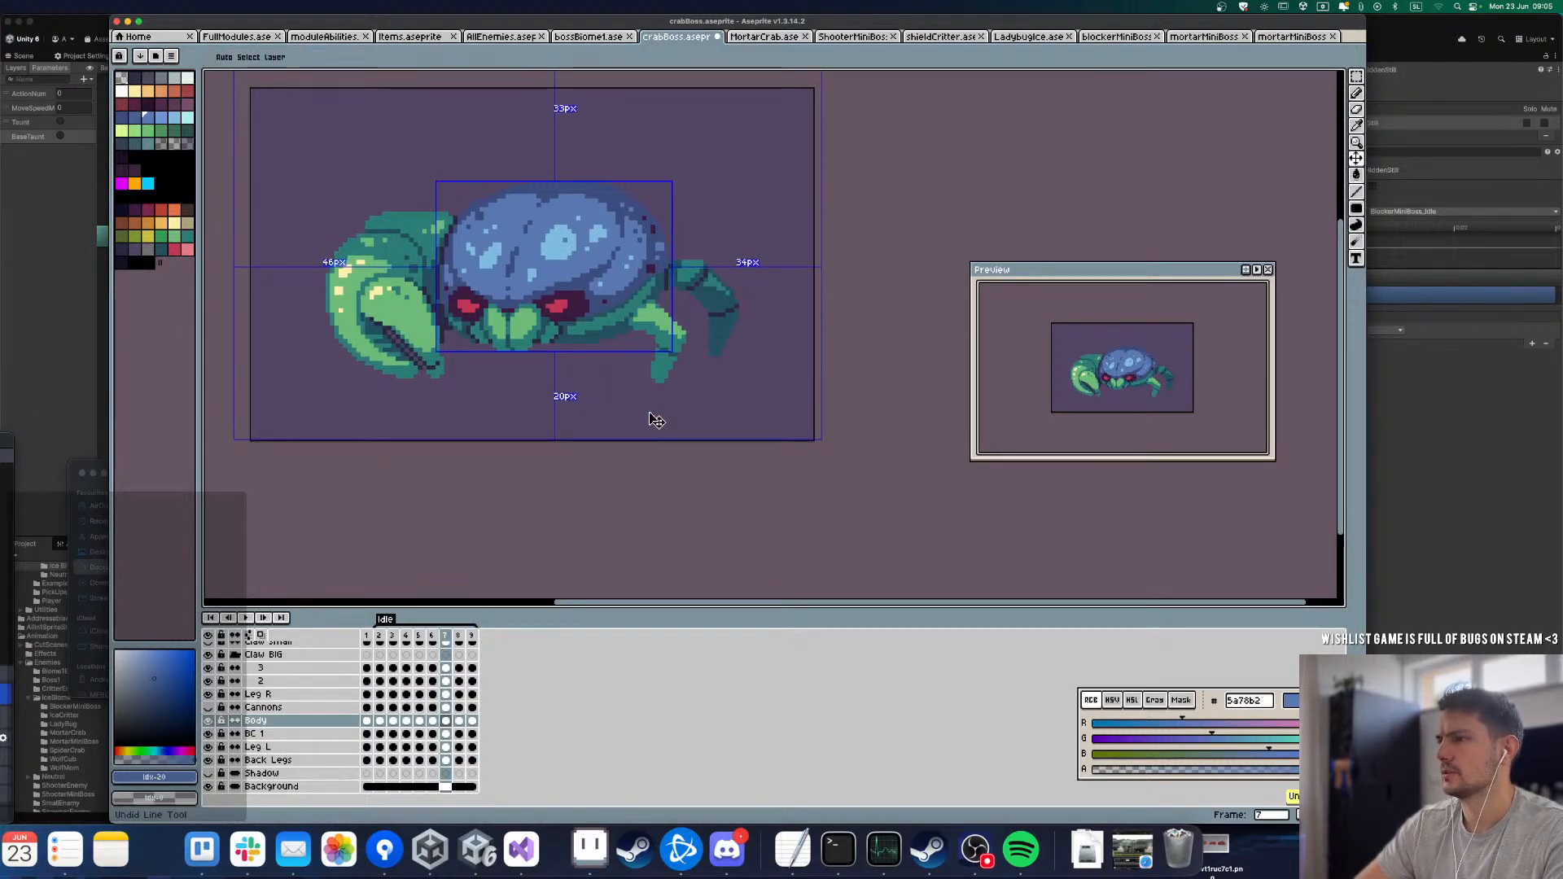
key("Left")
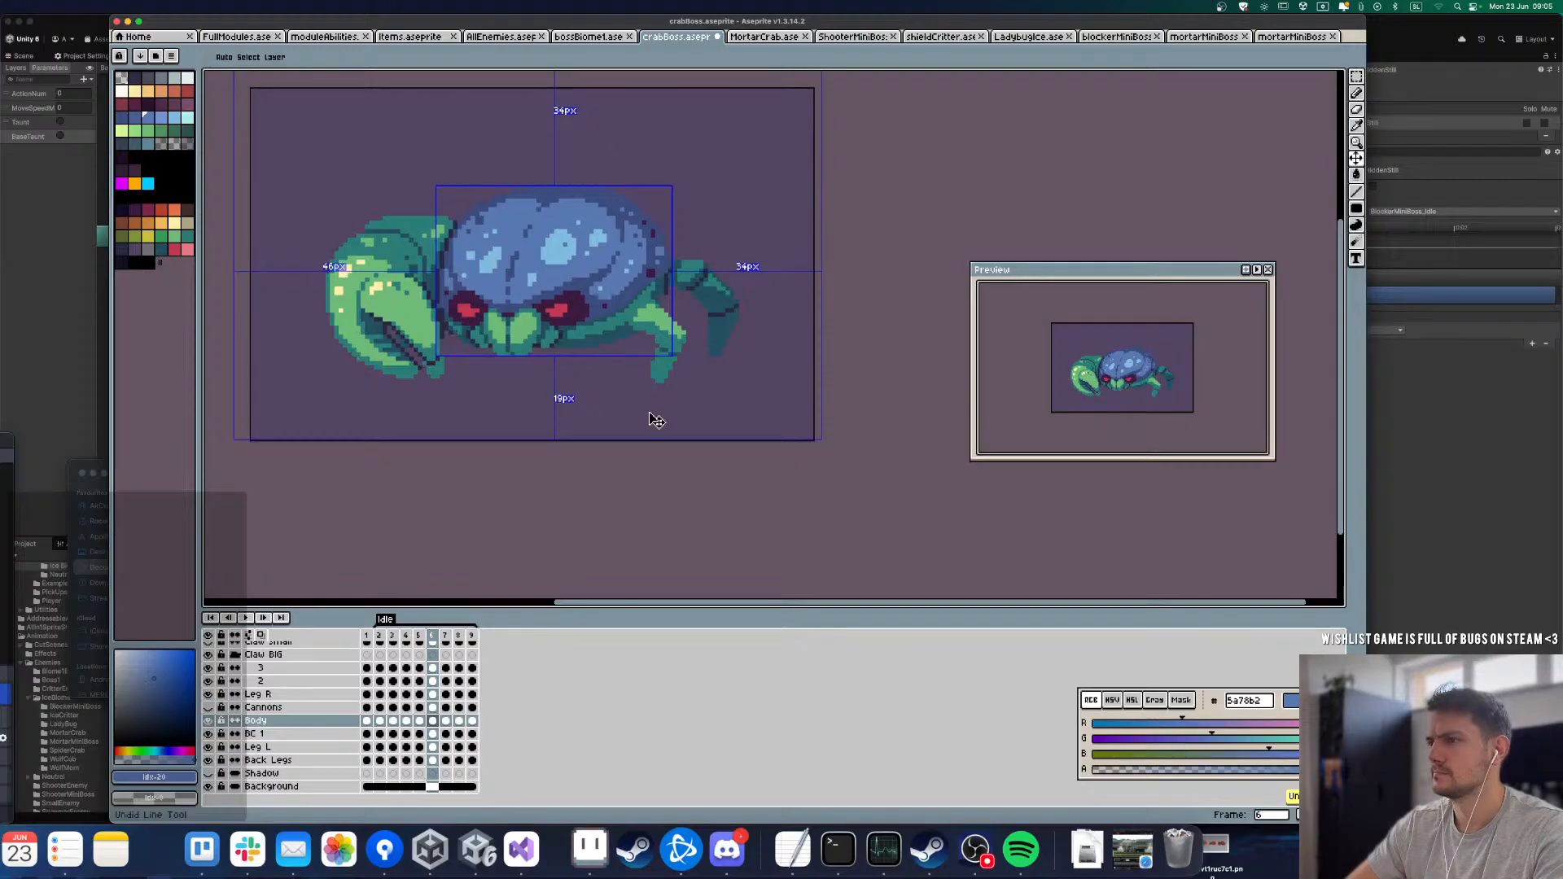
key("ctrl+shift+z")
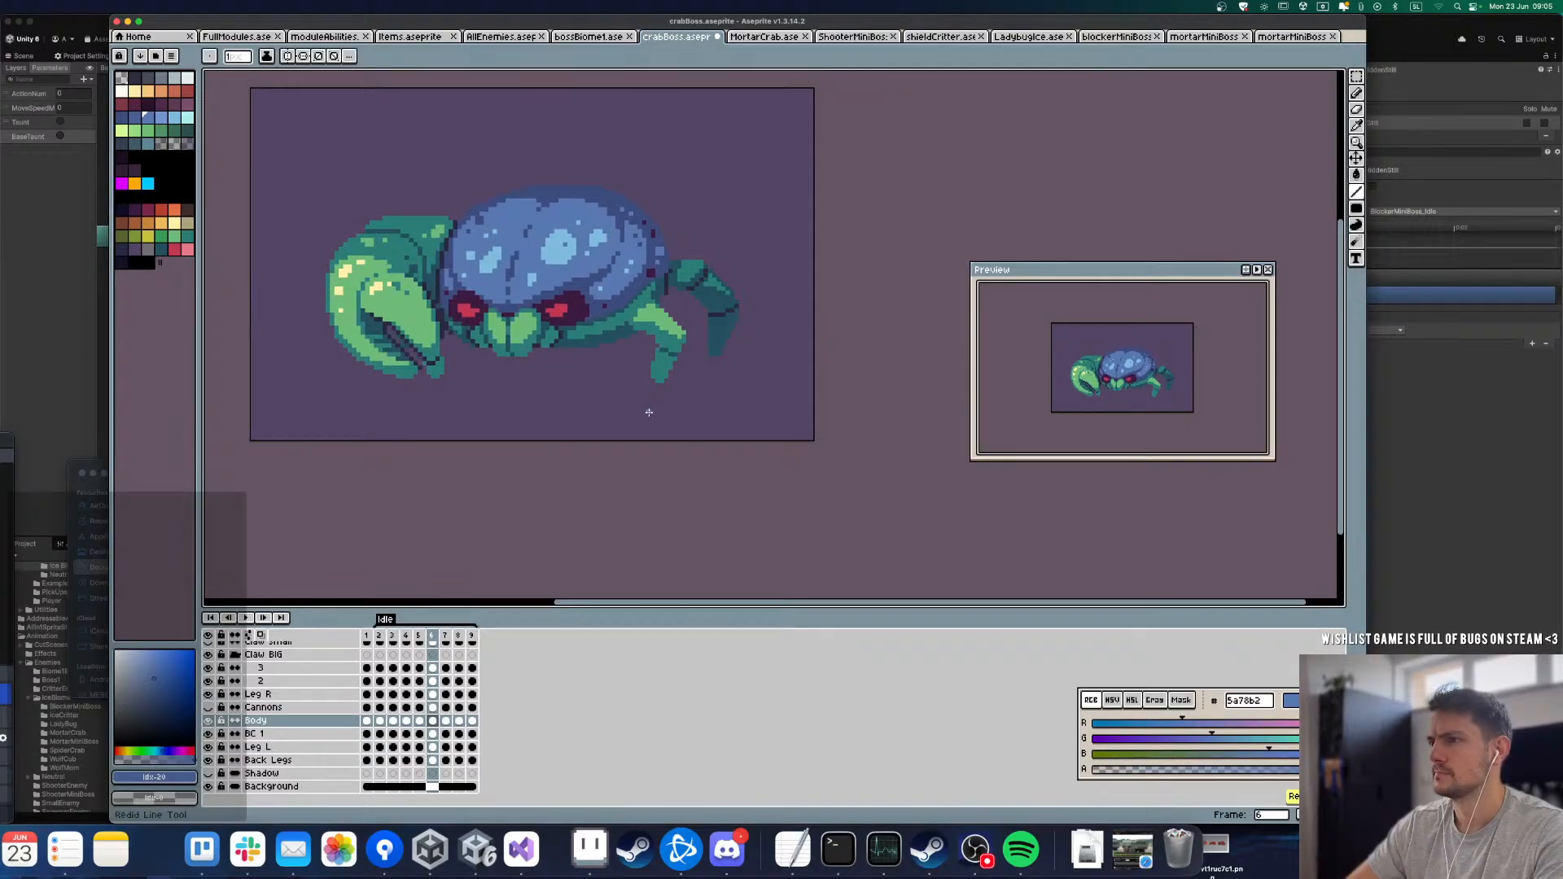
Step: Play the Idle loop on the whole crab to review the body and face motion
key("ctrl+z")
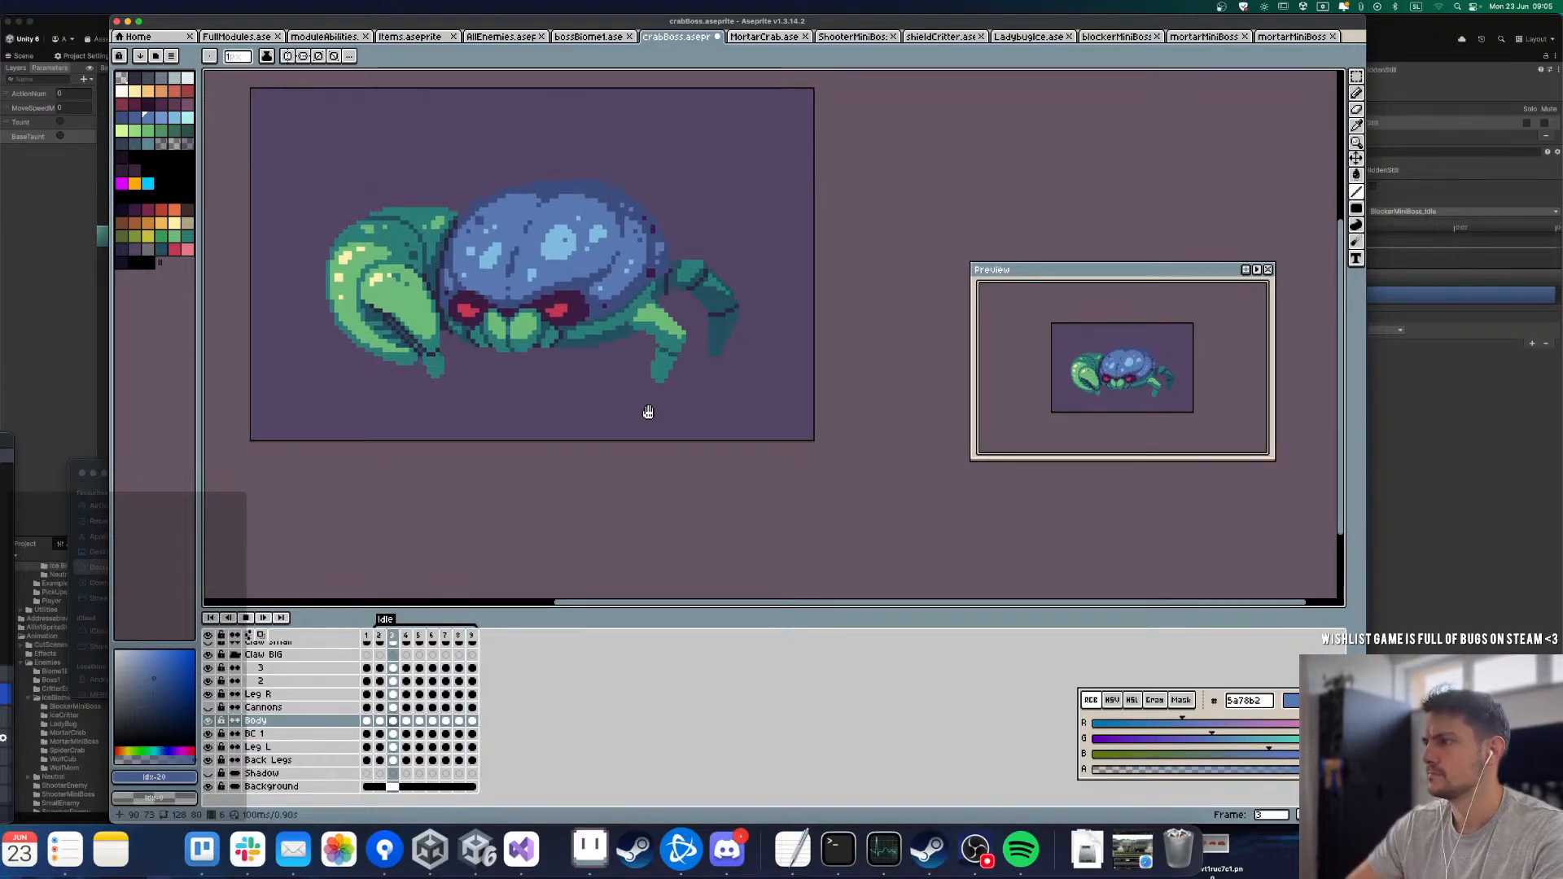
key("Right")
key("Right")
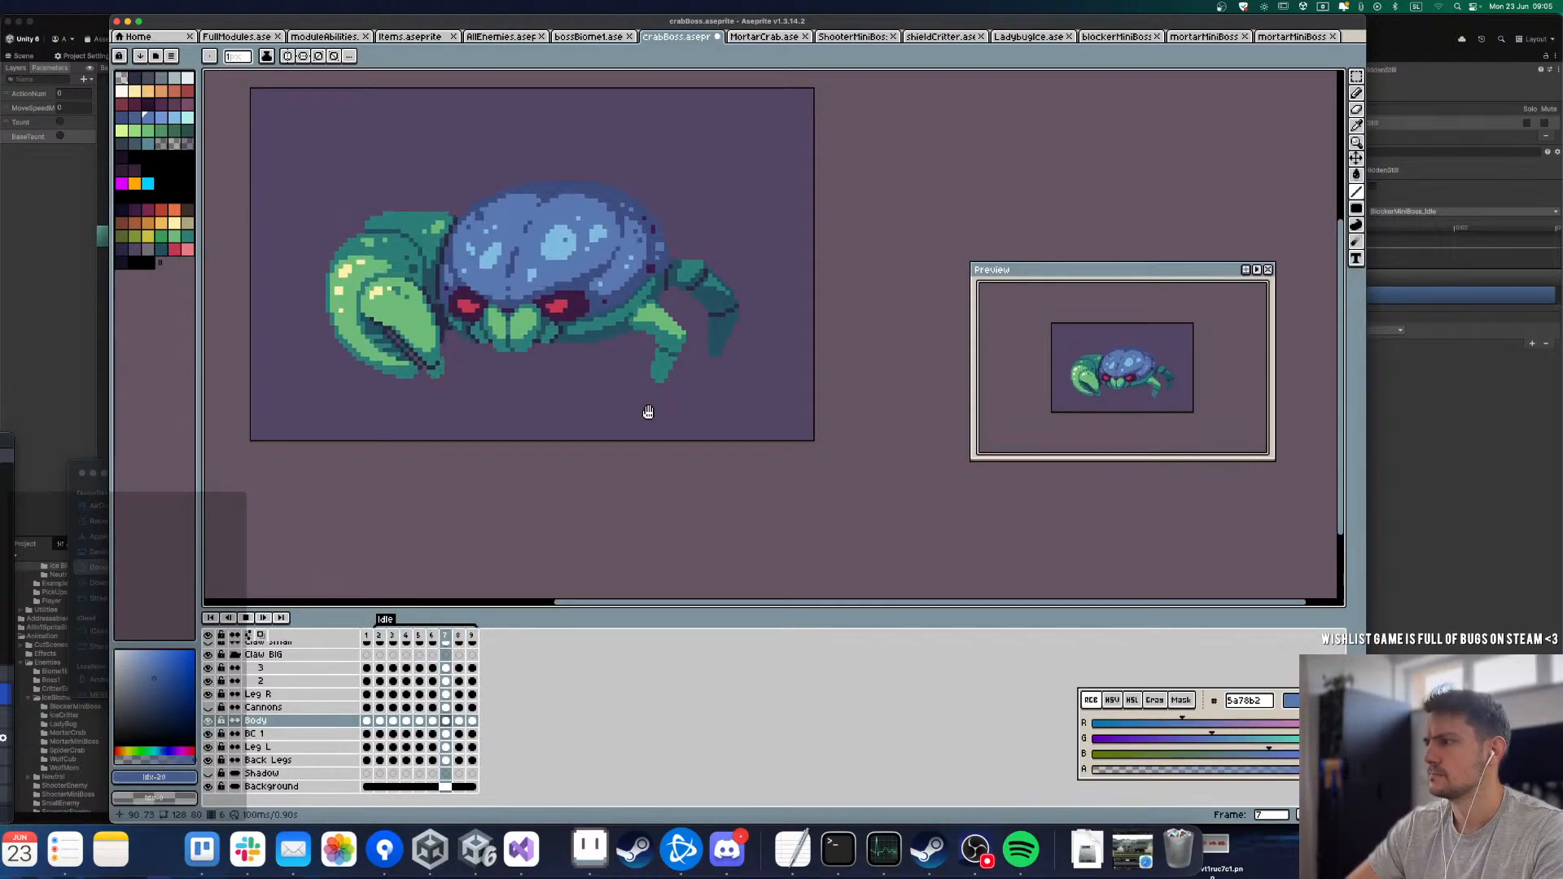
key("Return")
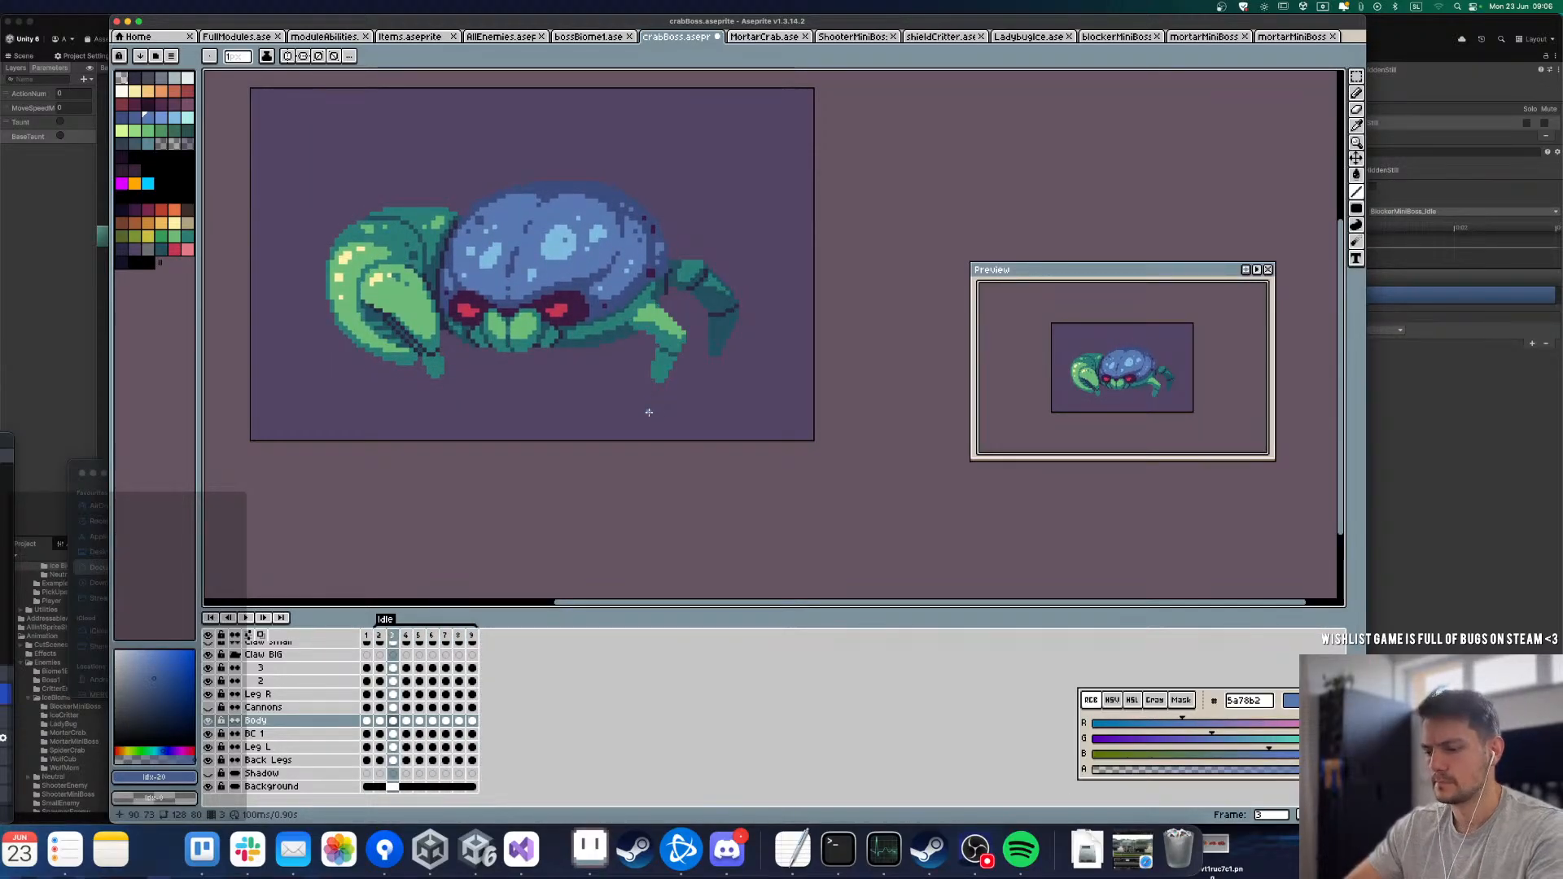
key("m")
scroll(516, 341, "up", 1)
key("comma")
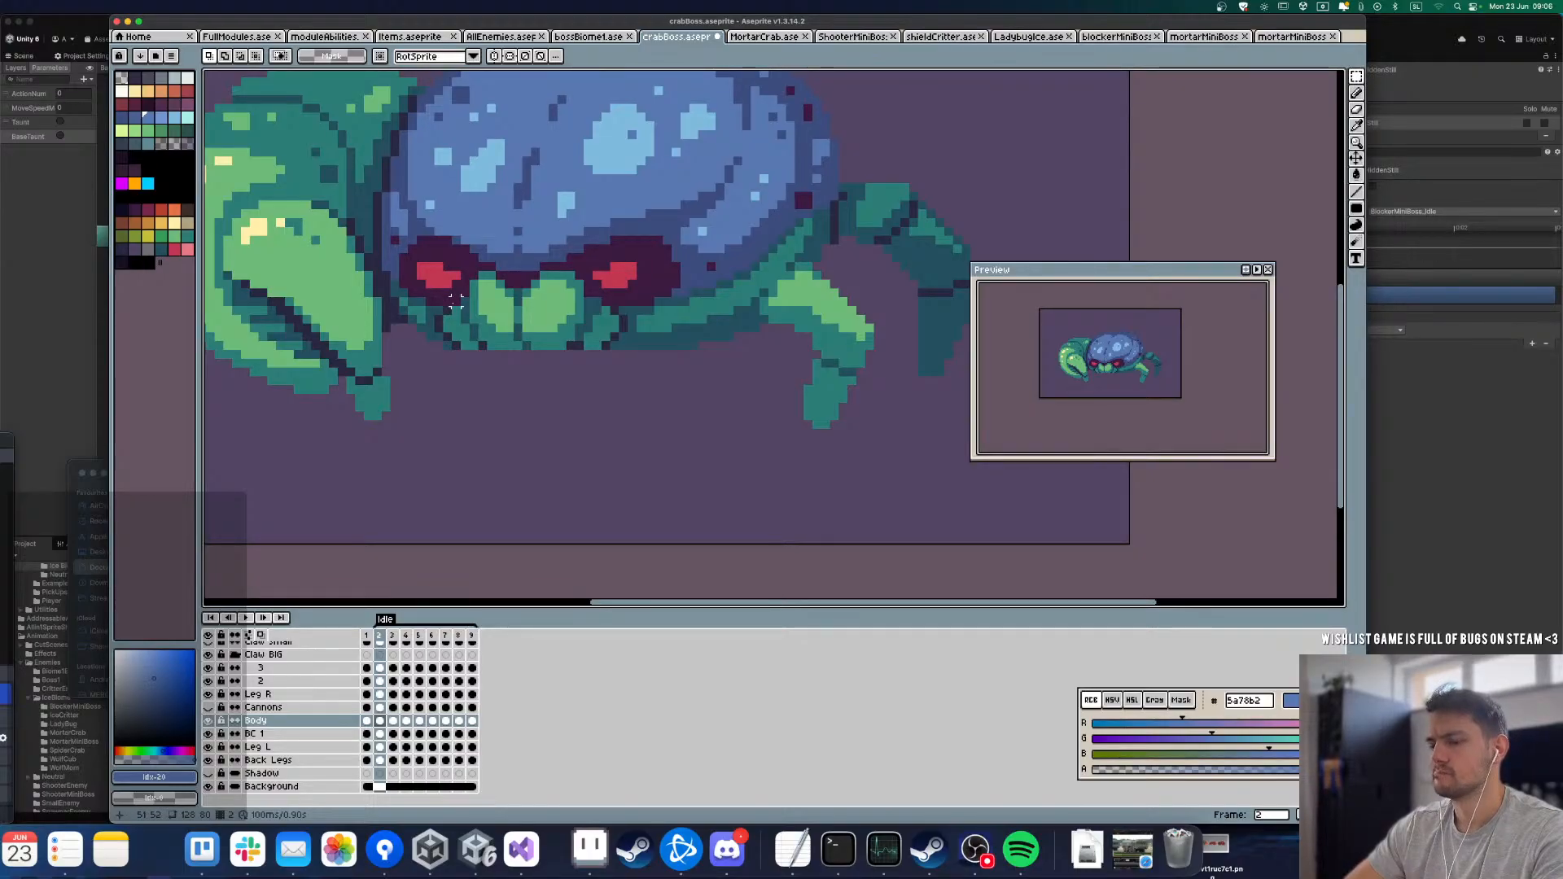
left_click_drag(454, 300, 599, 364)
left_click(534, 450)
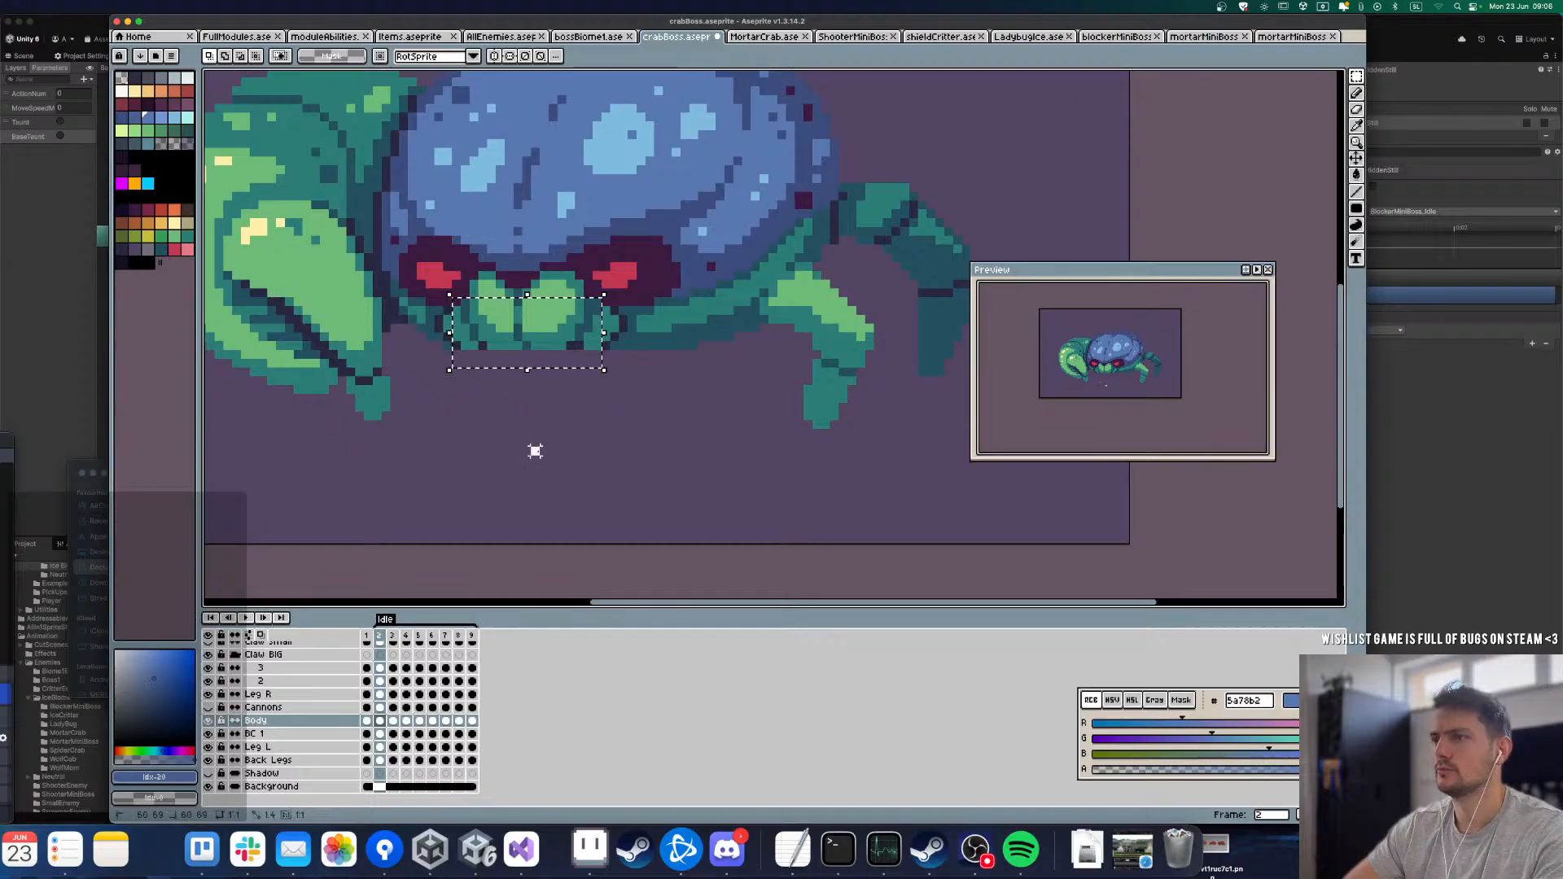
scroll(509, 280, "down", 3)
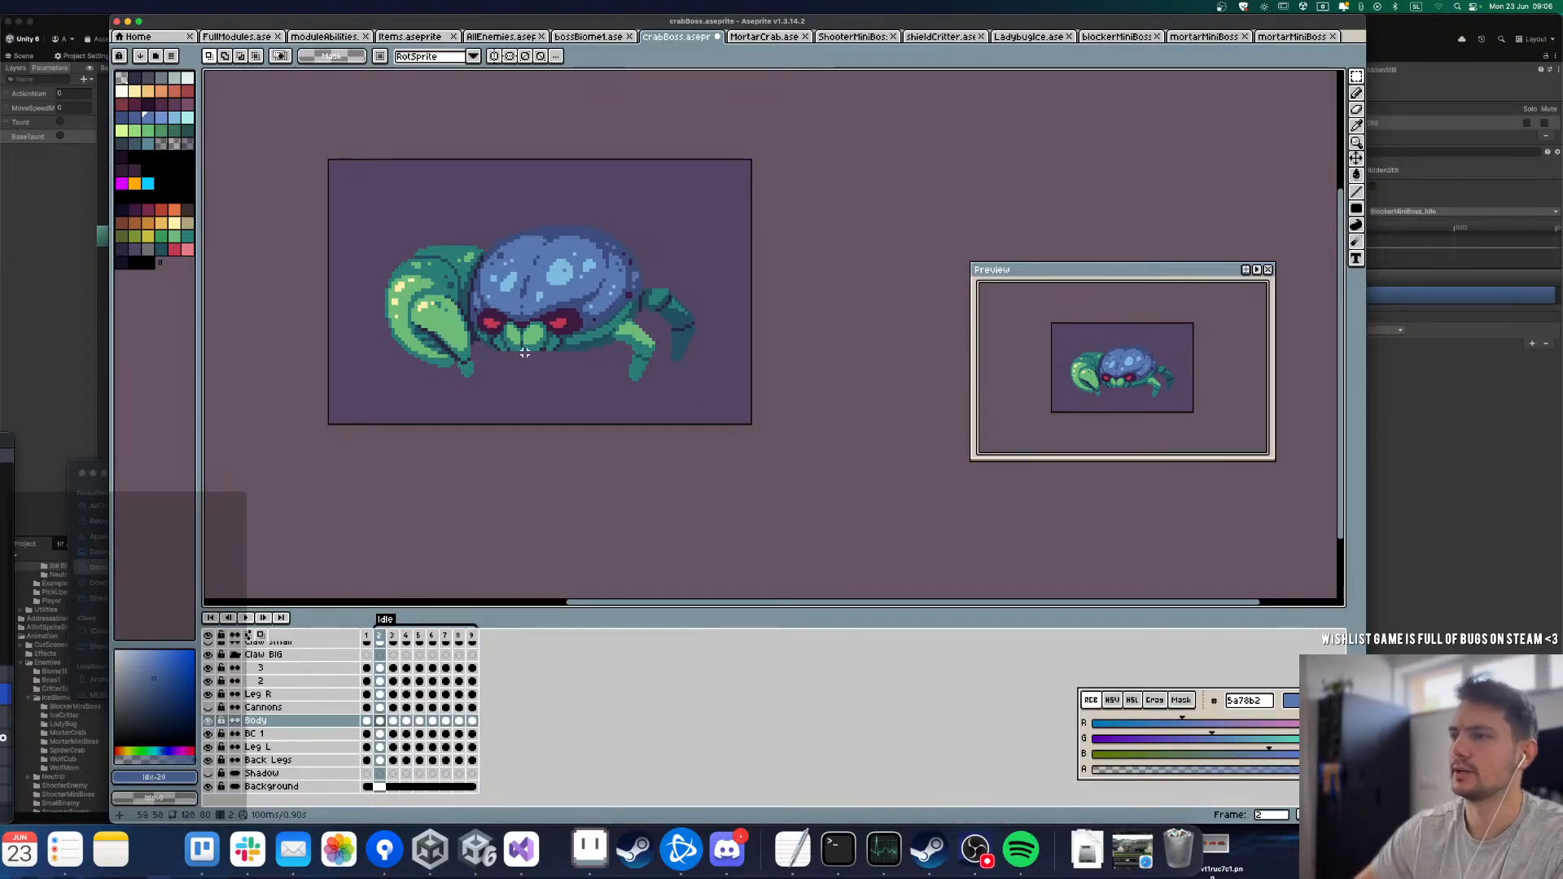
Step: Add a new layer directly above the Body layer, starting from frame 1
key("Left")
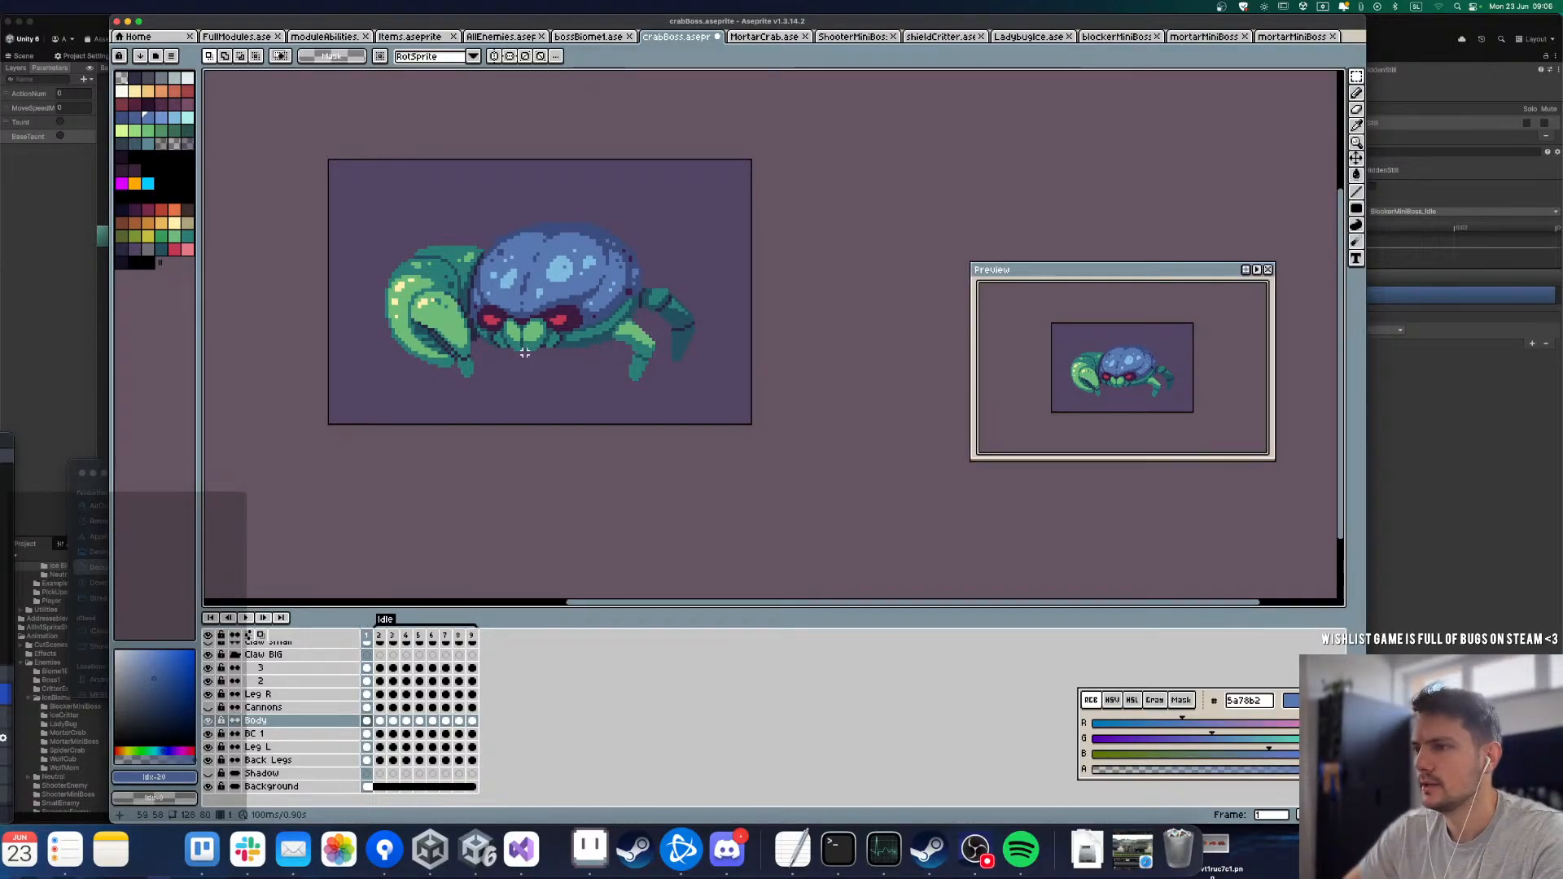
right_click(271, 718)
mouse_move(298, 736)
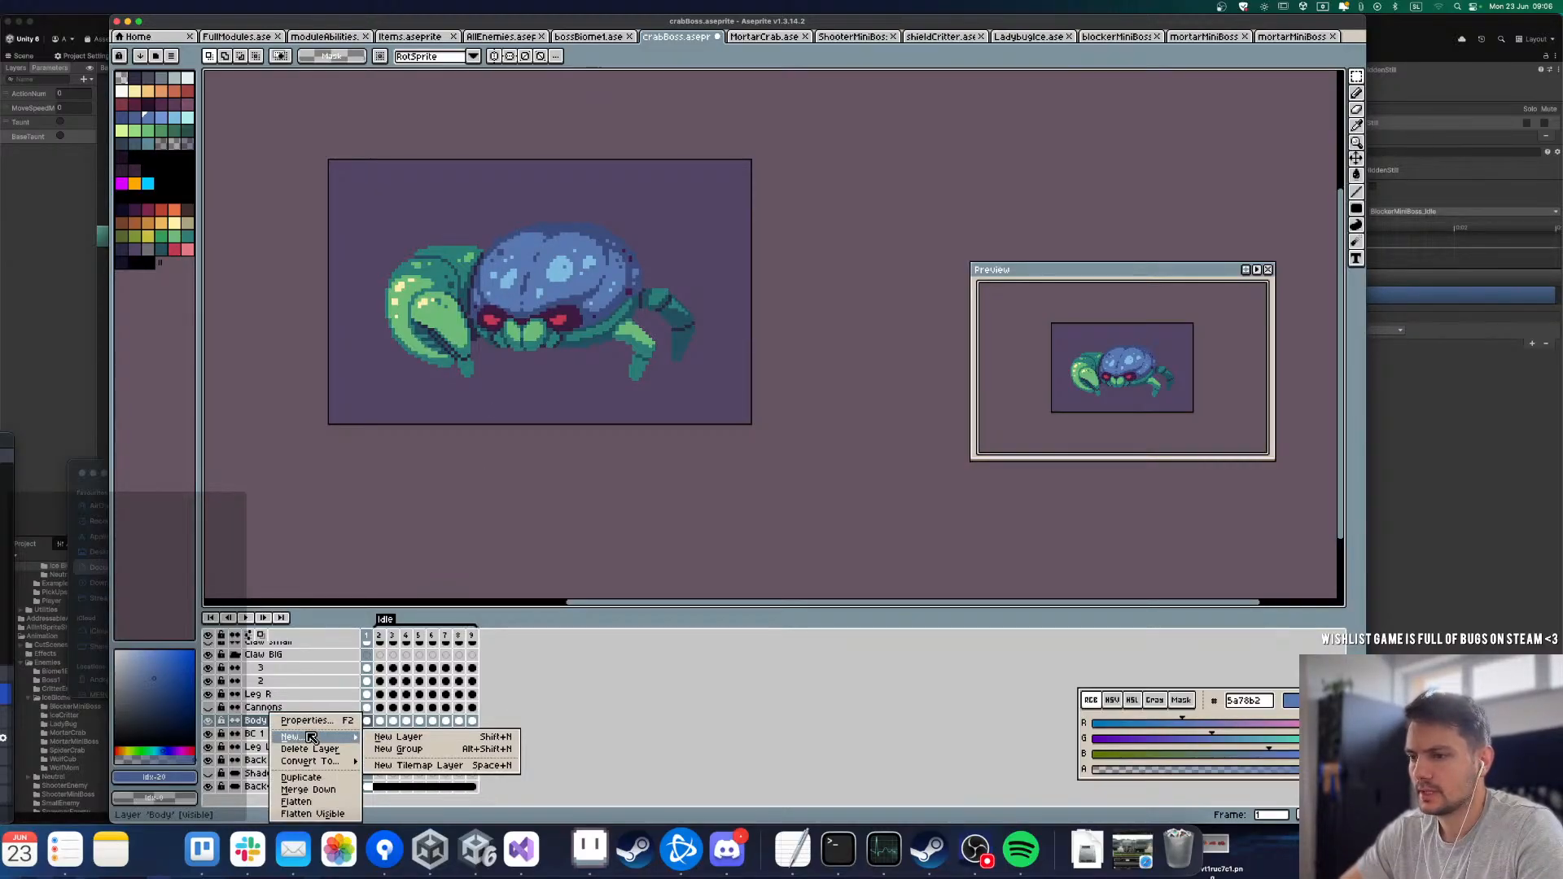
left_click(399, 737)
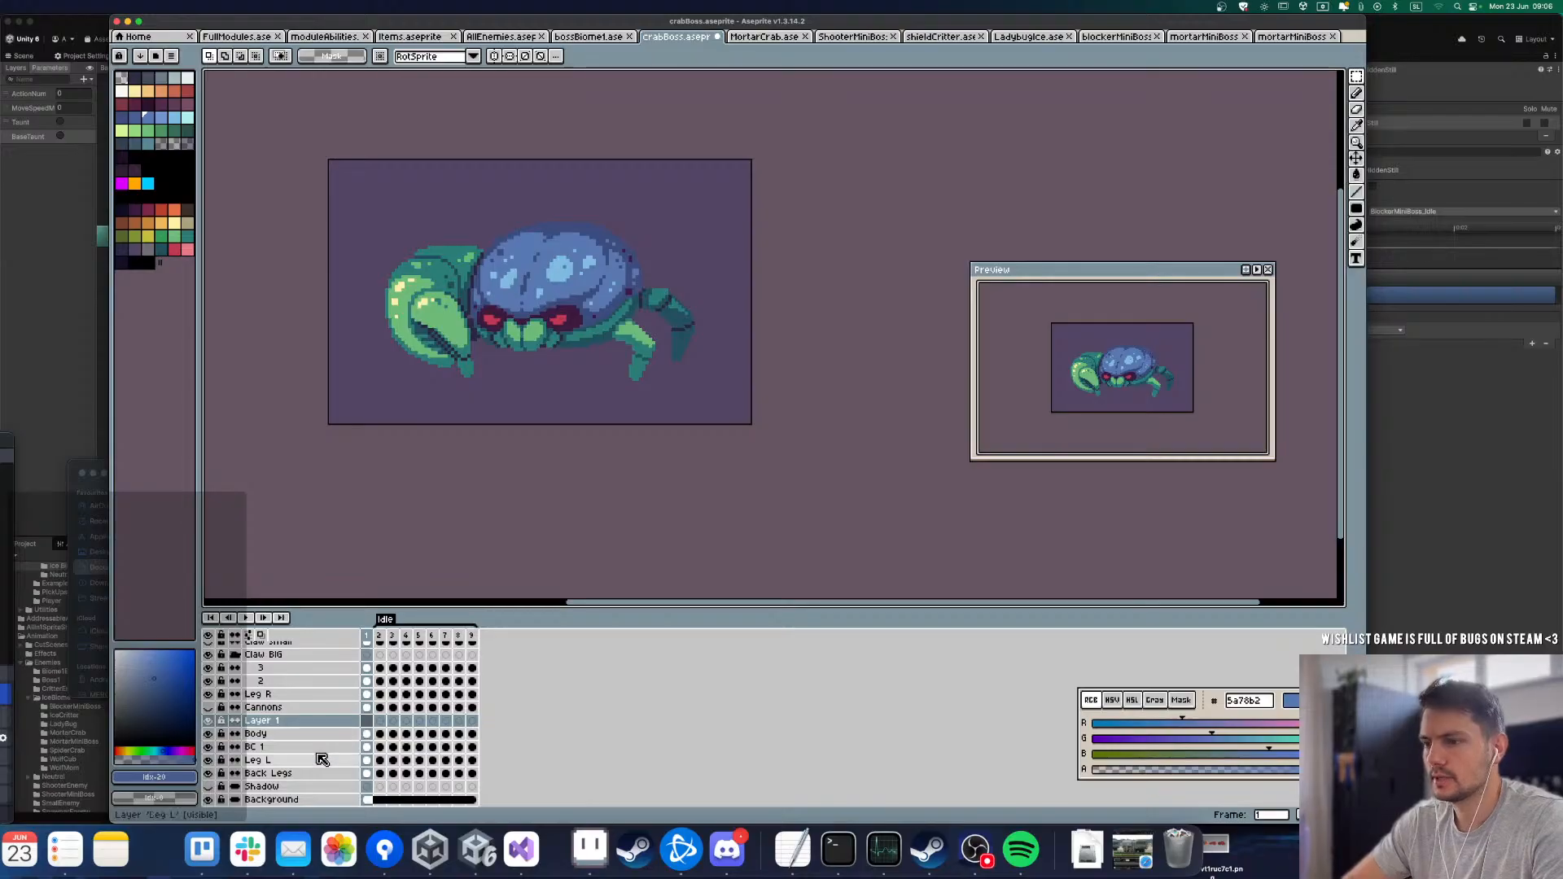
Step: Copy the crab's mouth area from the Body layer on frame 1 and paste it onto the new layer
left_click(309, 734)
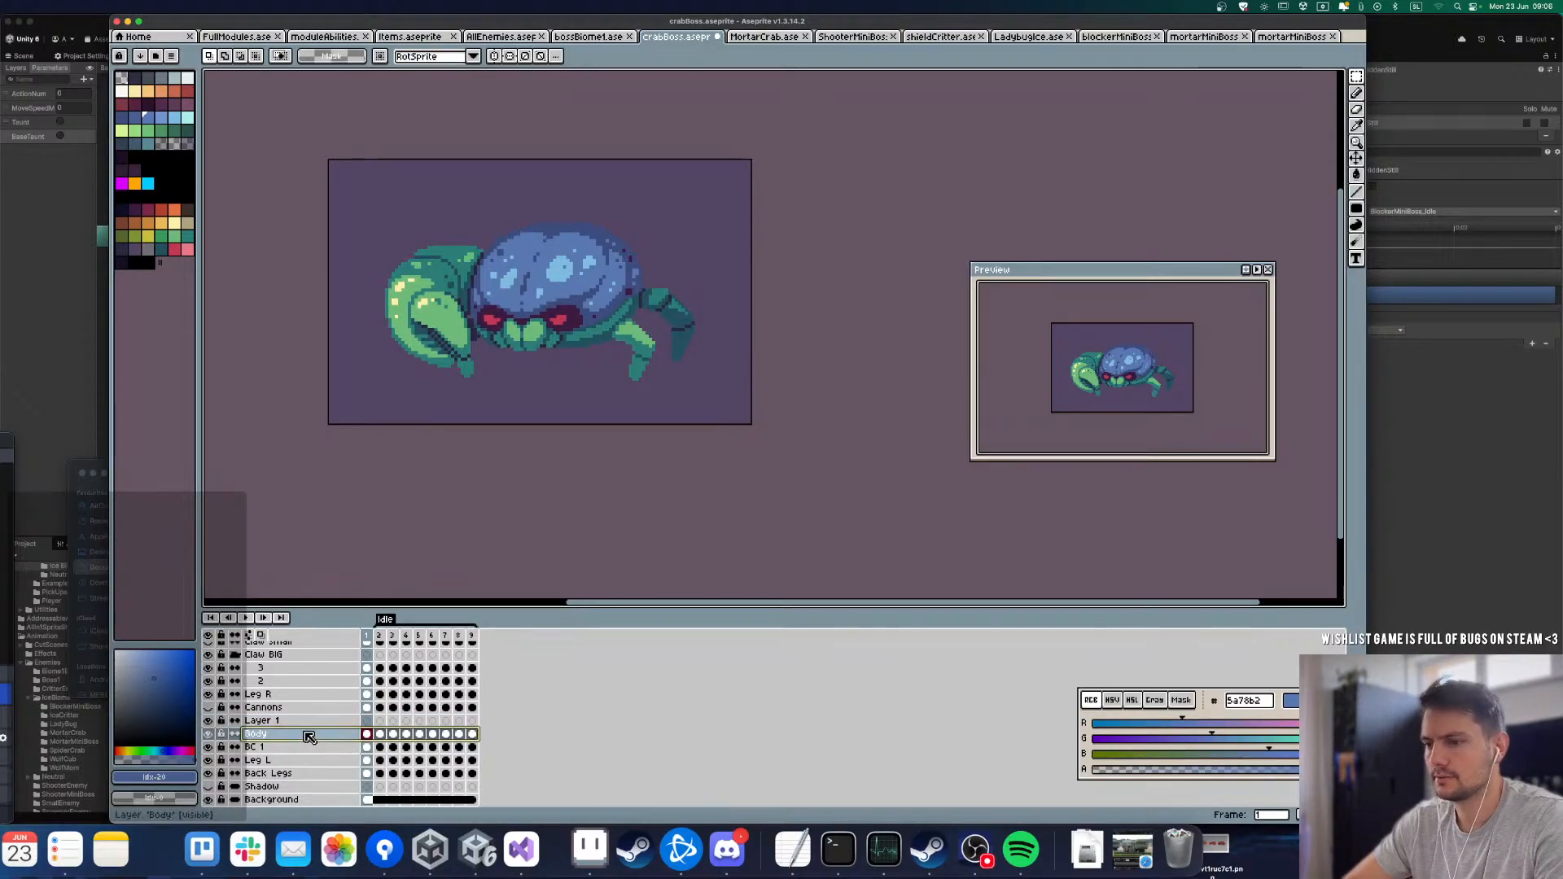
left_click(368, 735)
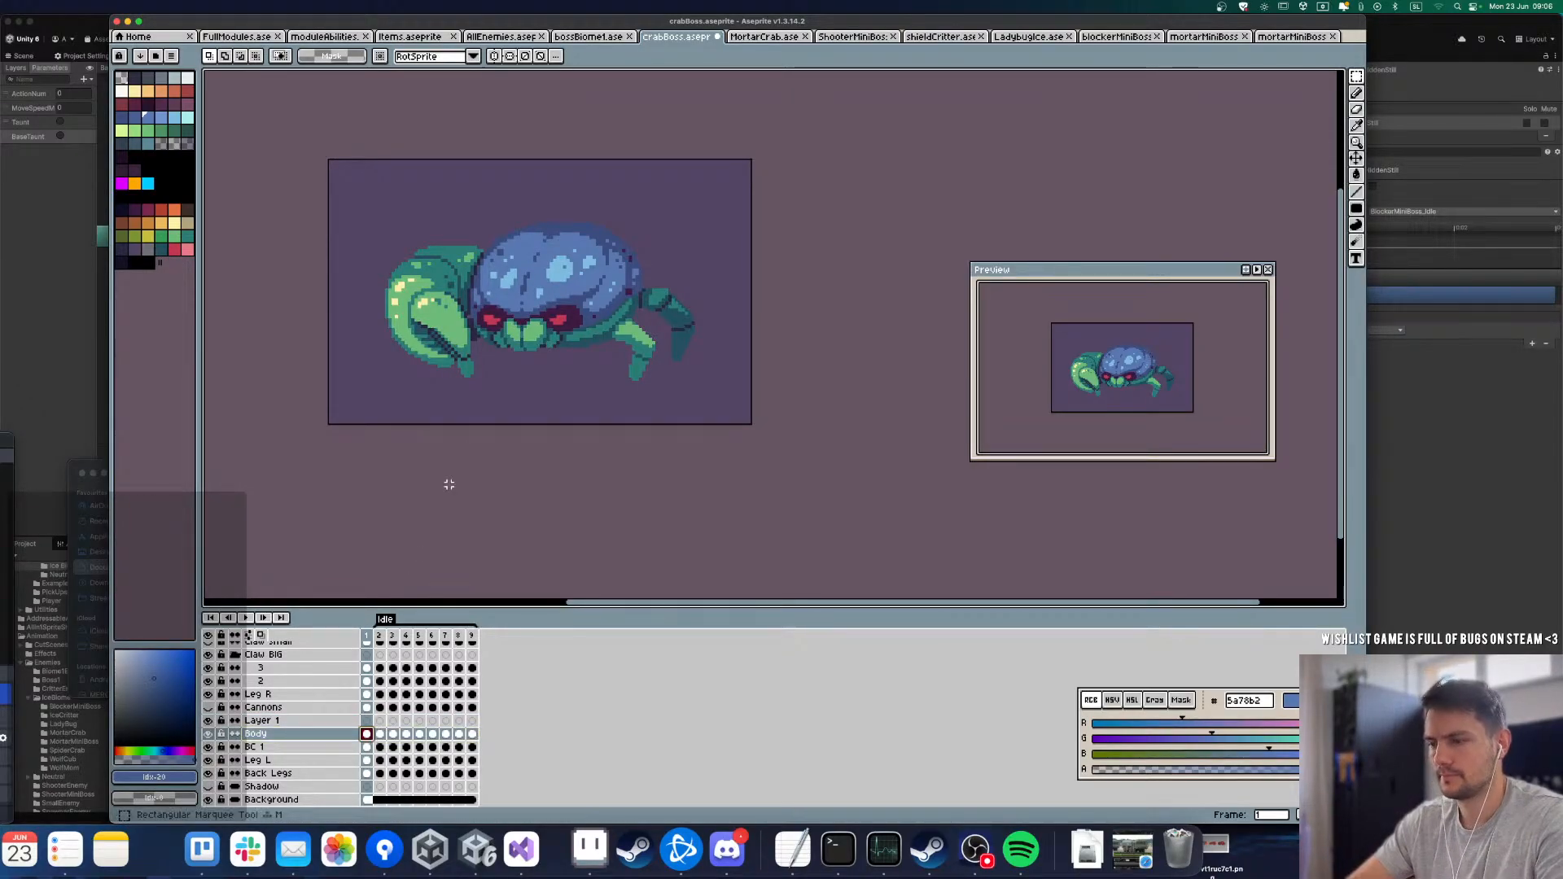
scroll(501, 335, "up", 3)
left_click_drag(476, 280, 664, 397)
left_click(260, 720)
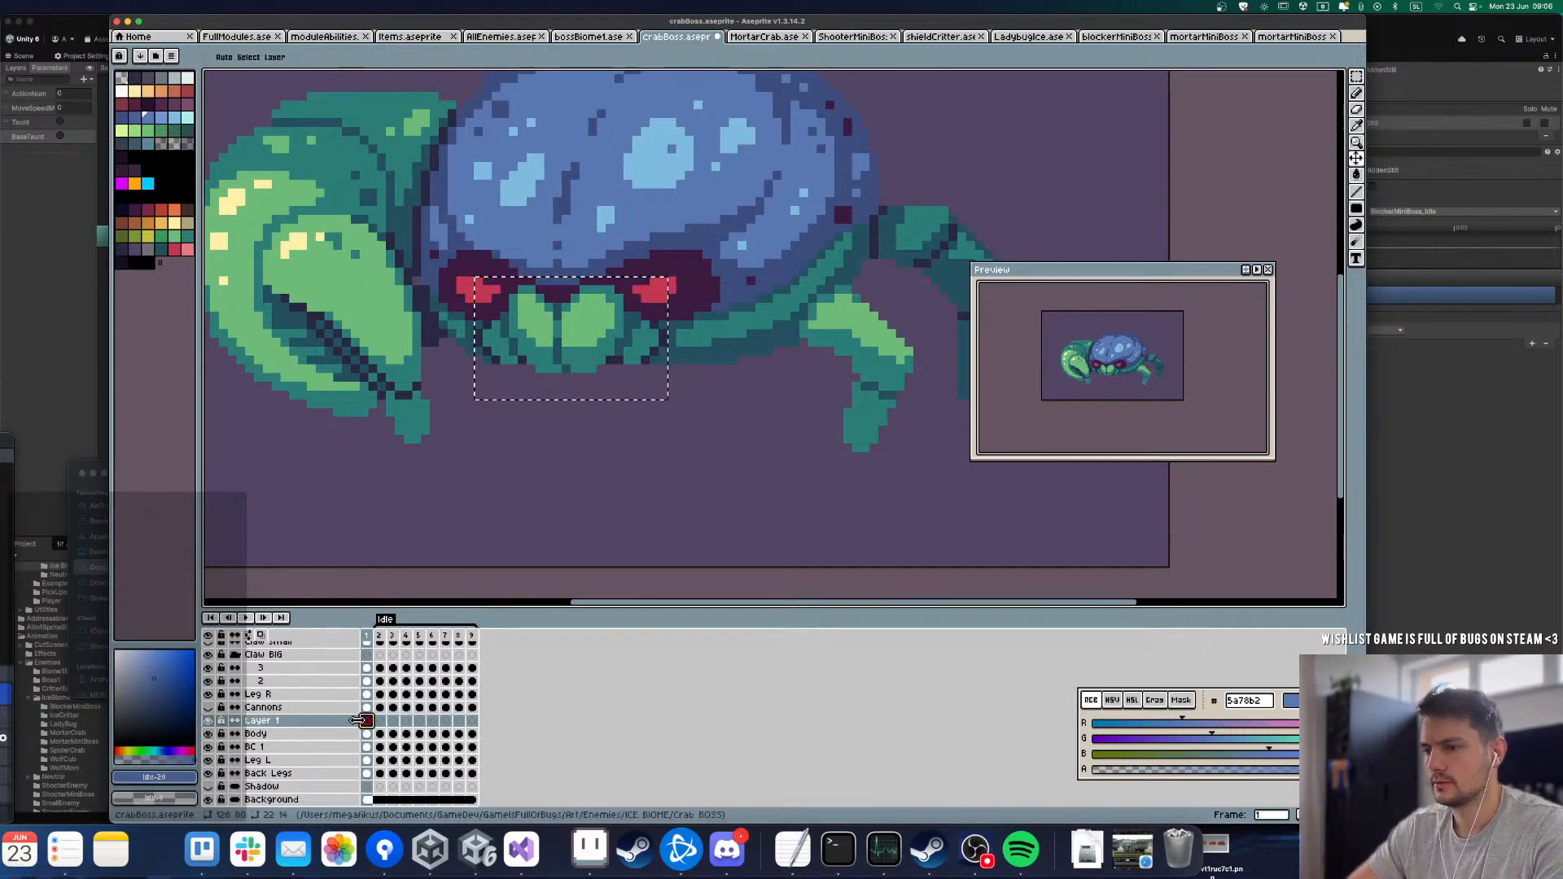
Step: Isolate the mouth on the new layer by clearing the surrounding eye and shell pixels, hiding the Body layer while doing so
left_click(208, 734)
key("space")
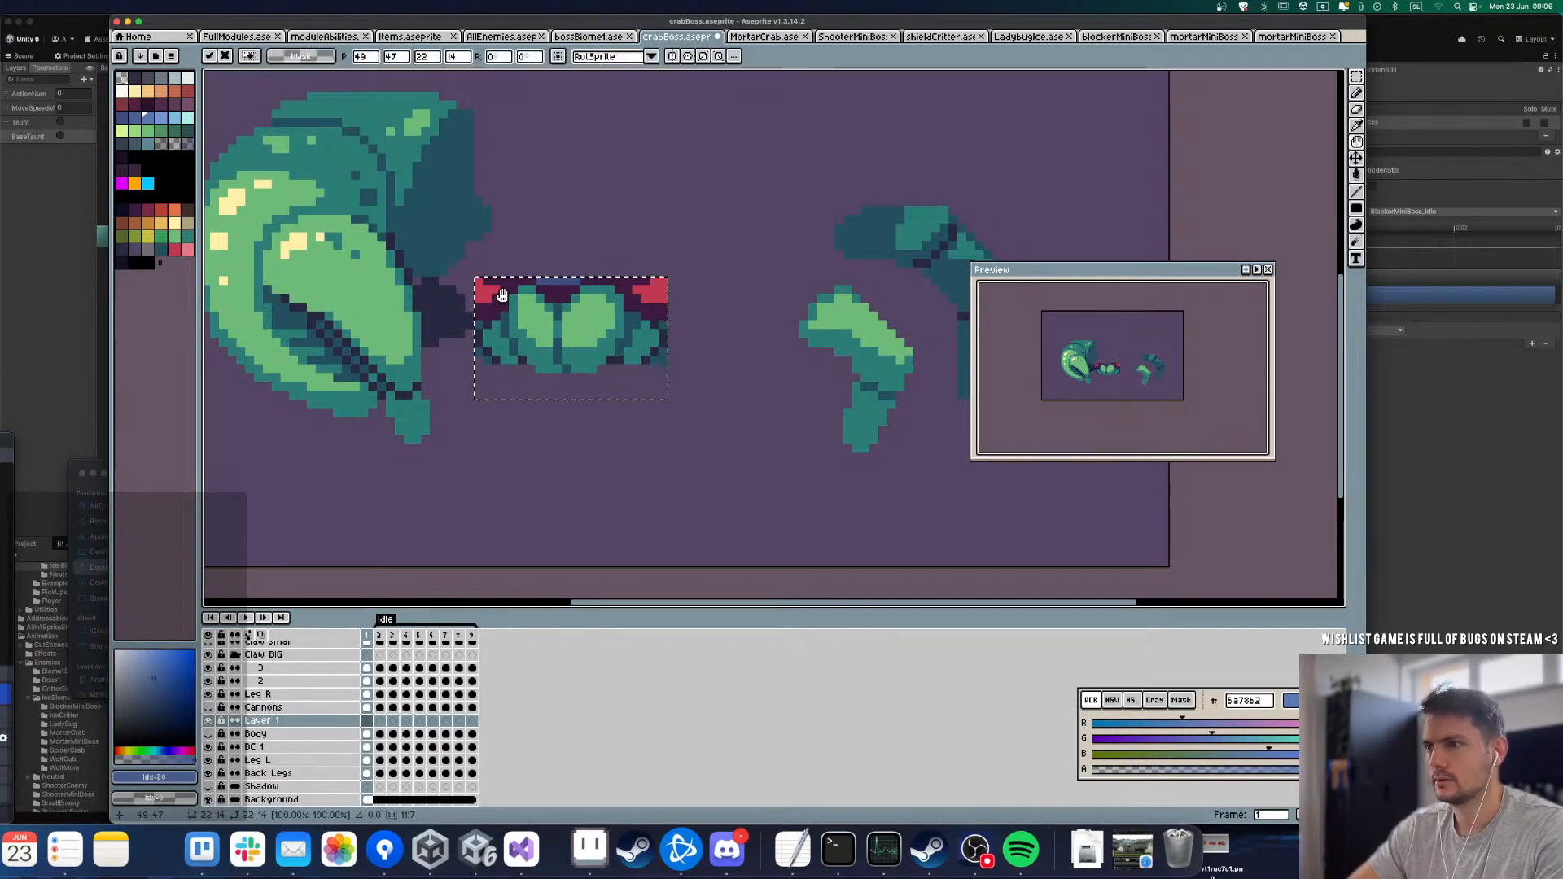
key("g")
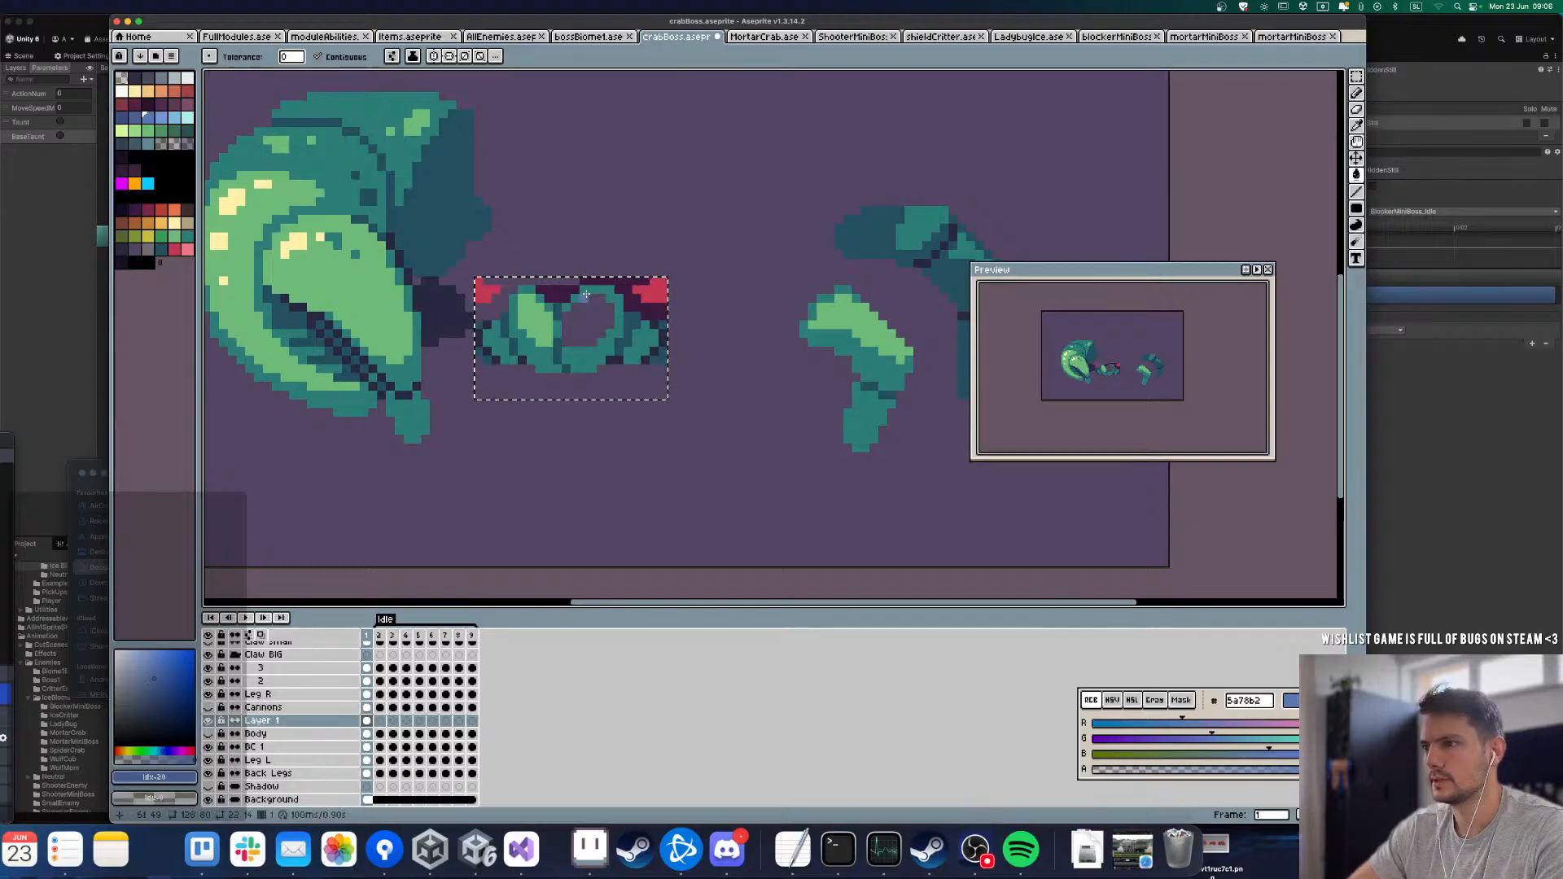
key("super+z")
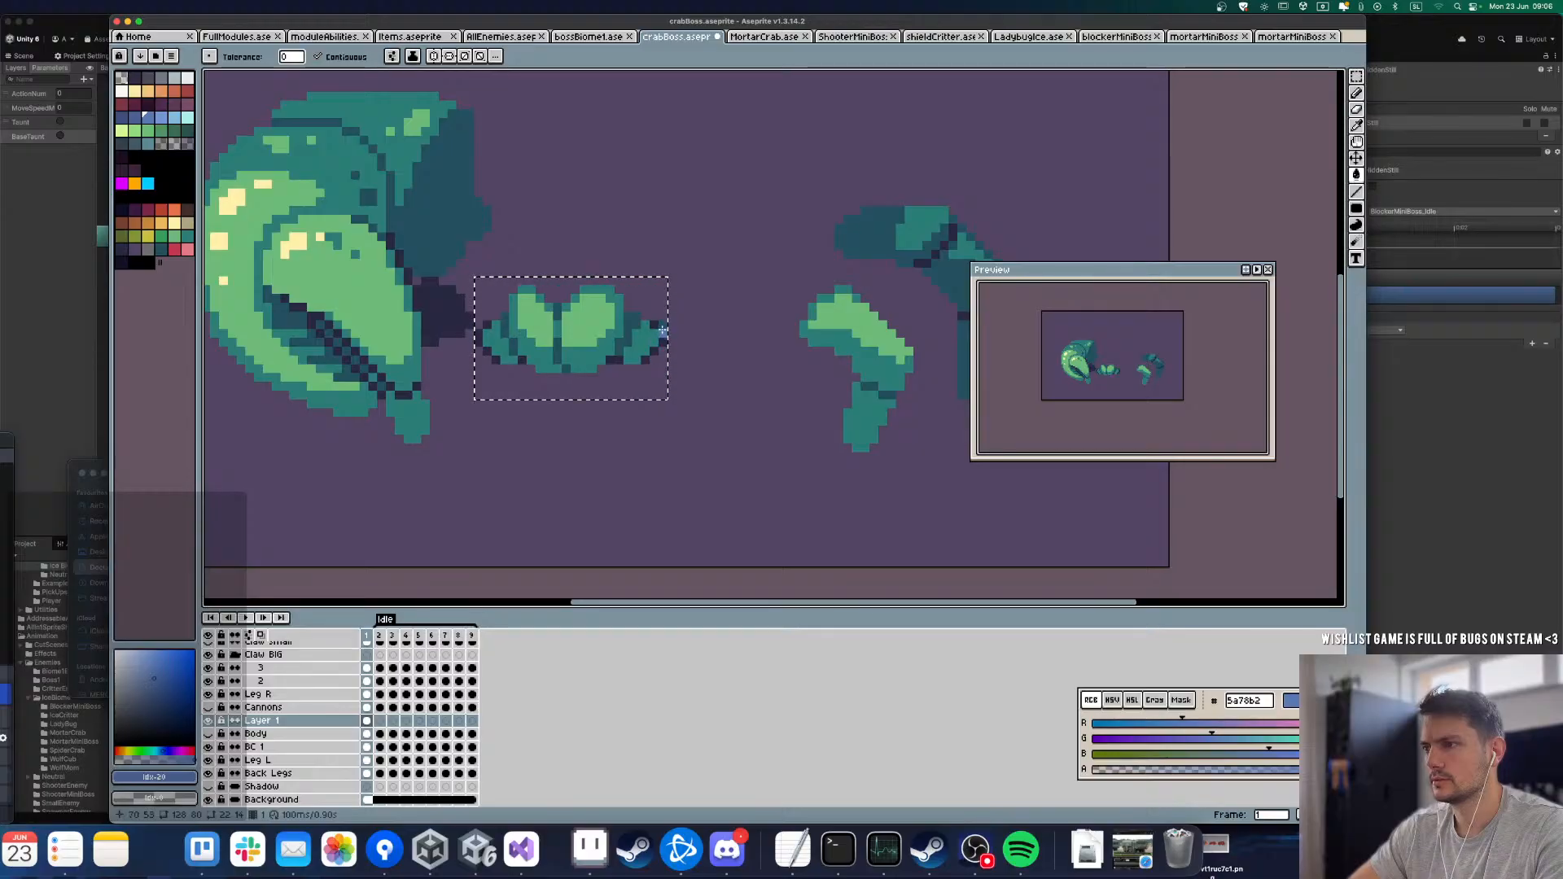
scroll(651, 344, "down", 2)
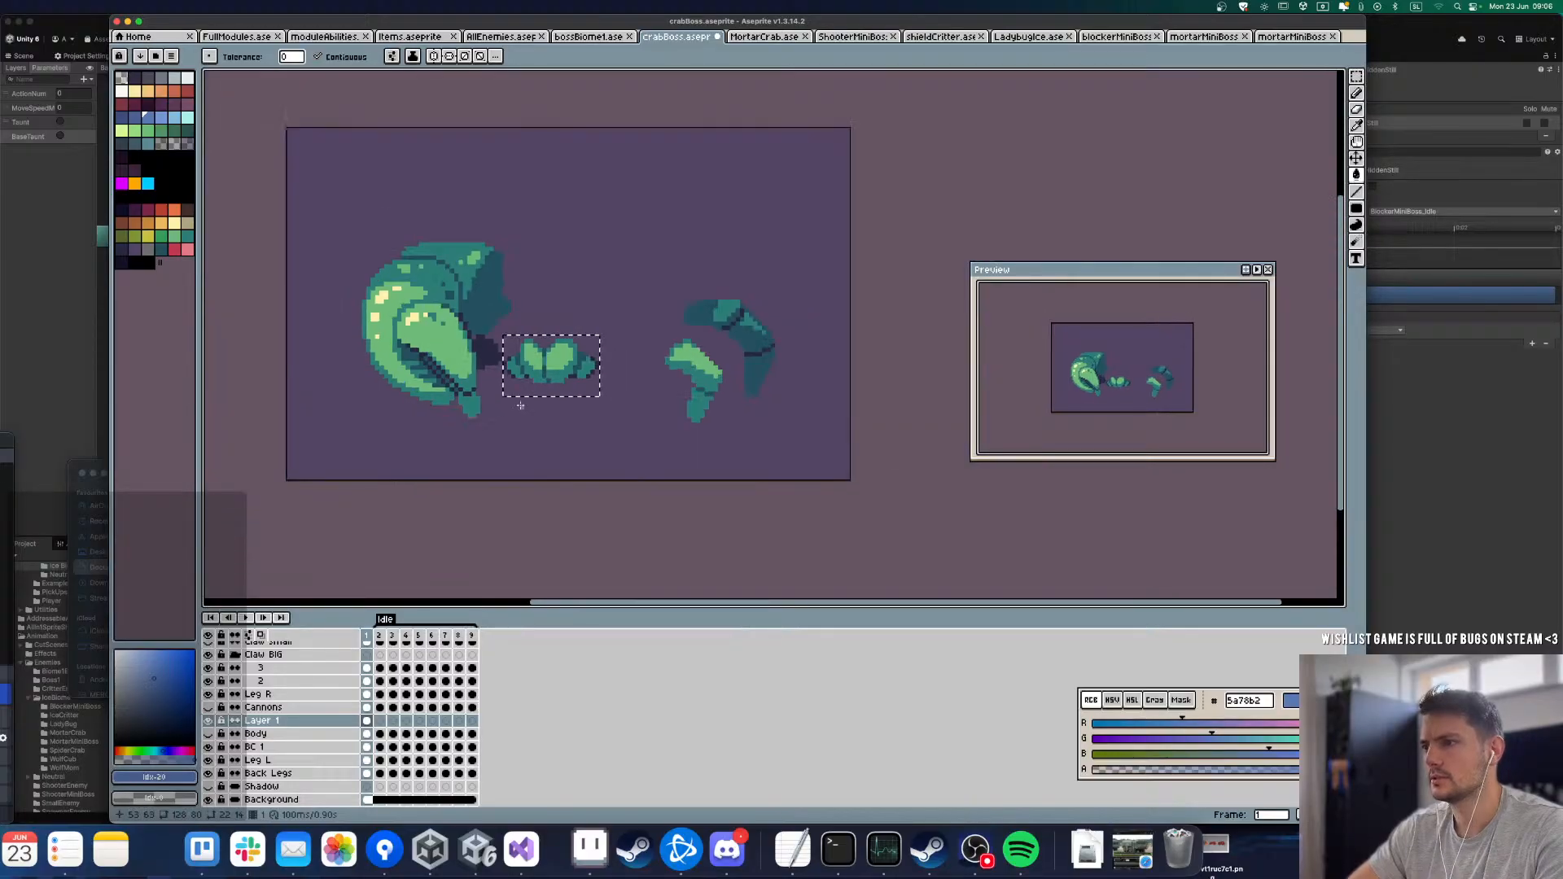
left_click(208, 735)
Step: Duplicate the frame 1 mouth cel on the new layer across frames 2 to 9
left_click(369, 722)
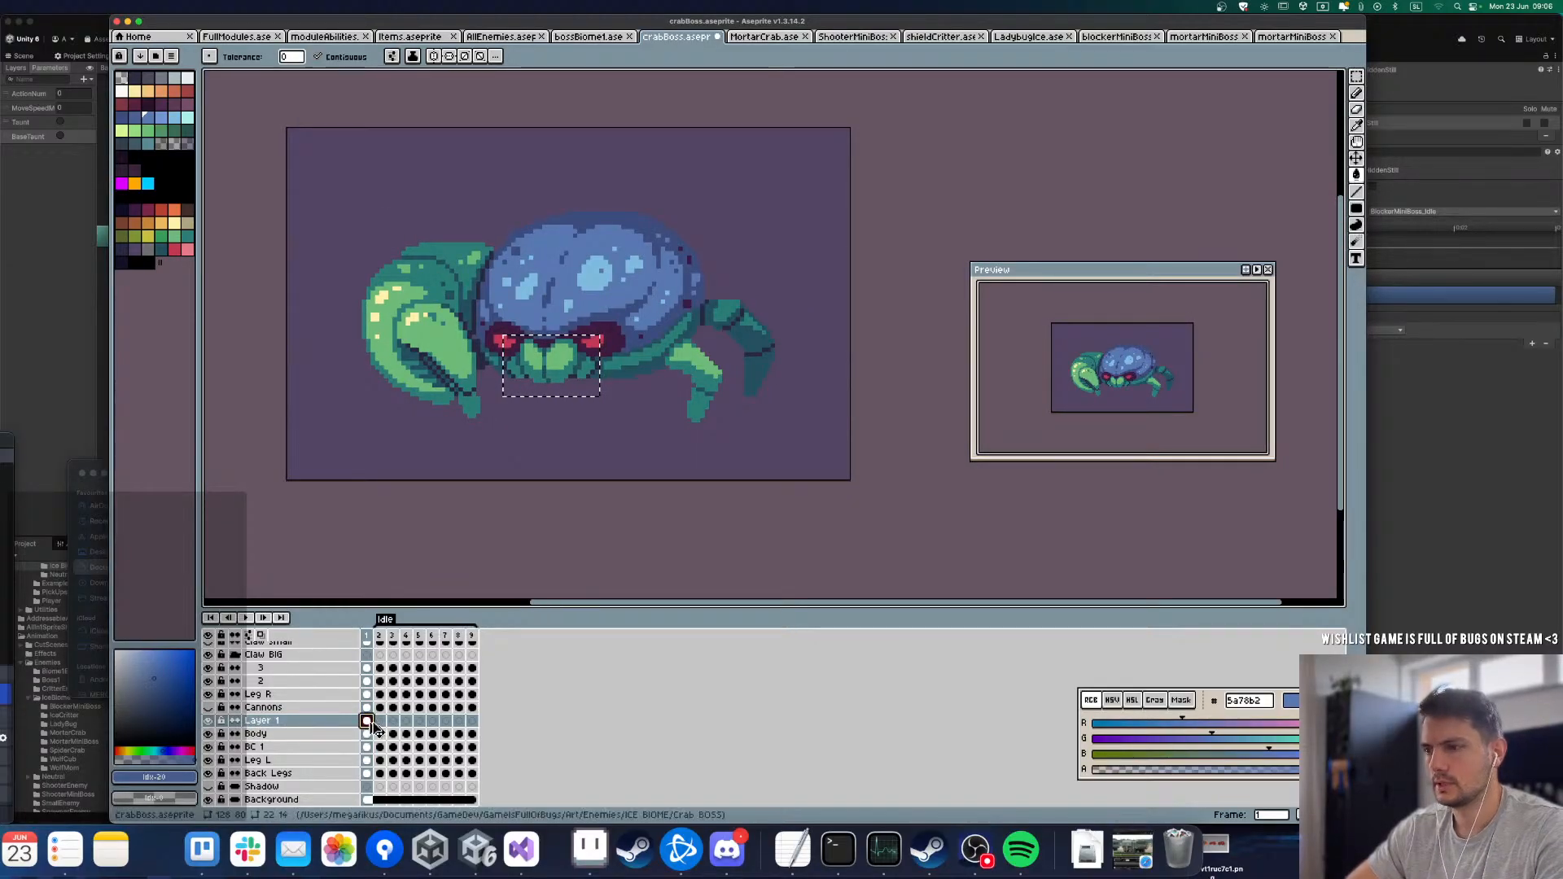
key("alt+d")
key("alt+d")
key("alt+d")
key("Return")
left_click(380, 722)
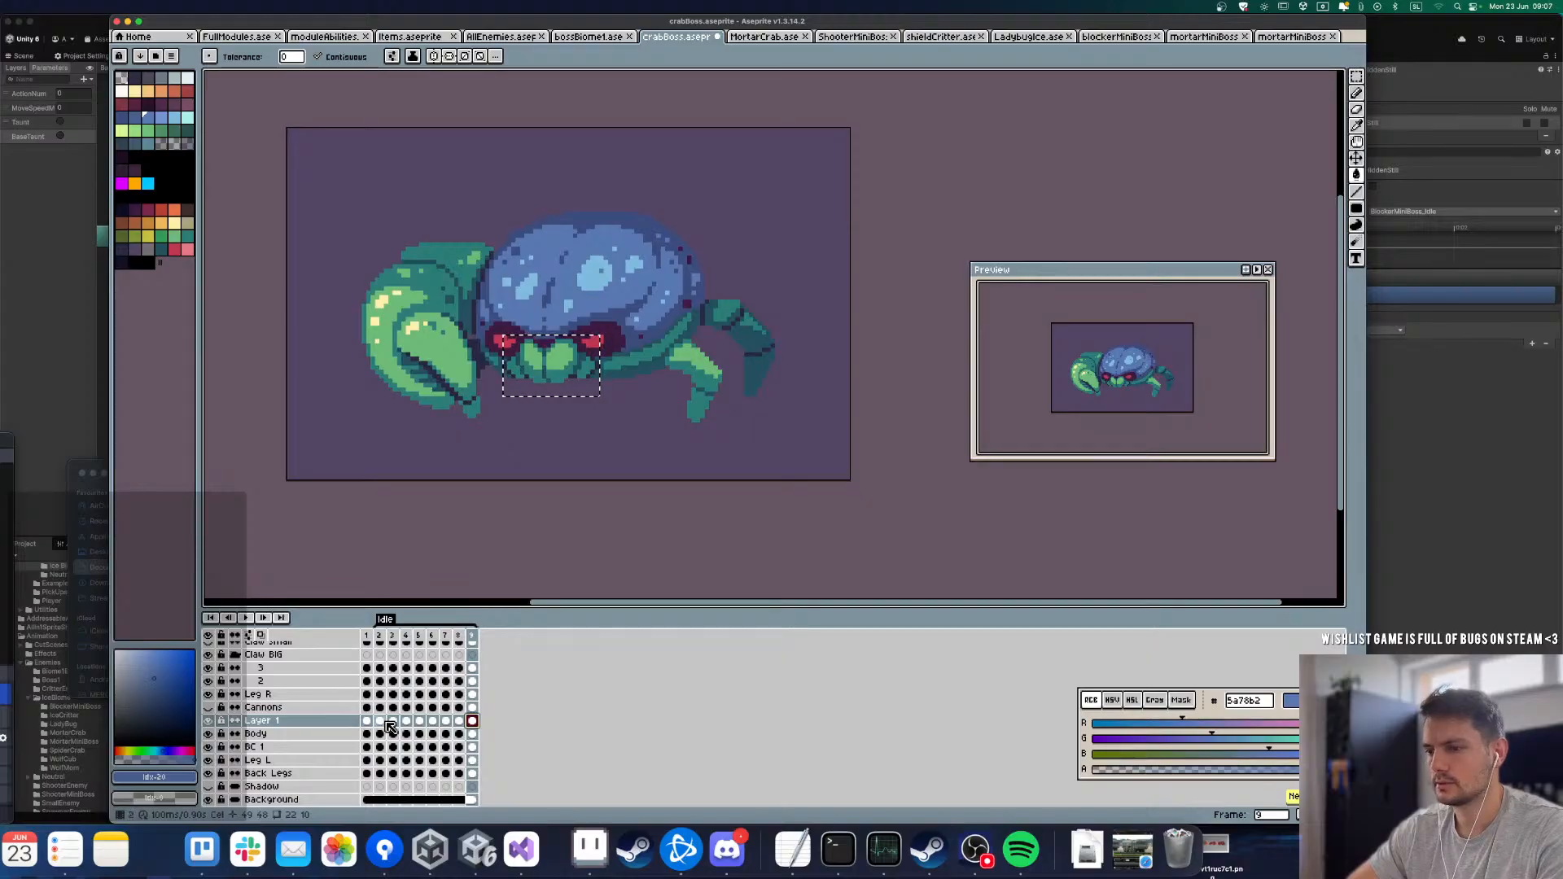
Step: Select the mouth on Layer 1 in frame 2 and nudge it down to follow the body
key("m")
scroll(559, 364, "up", 1)
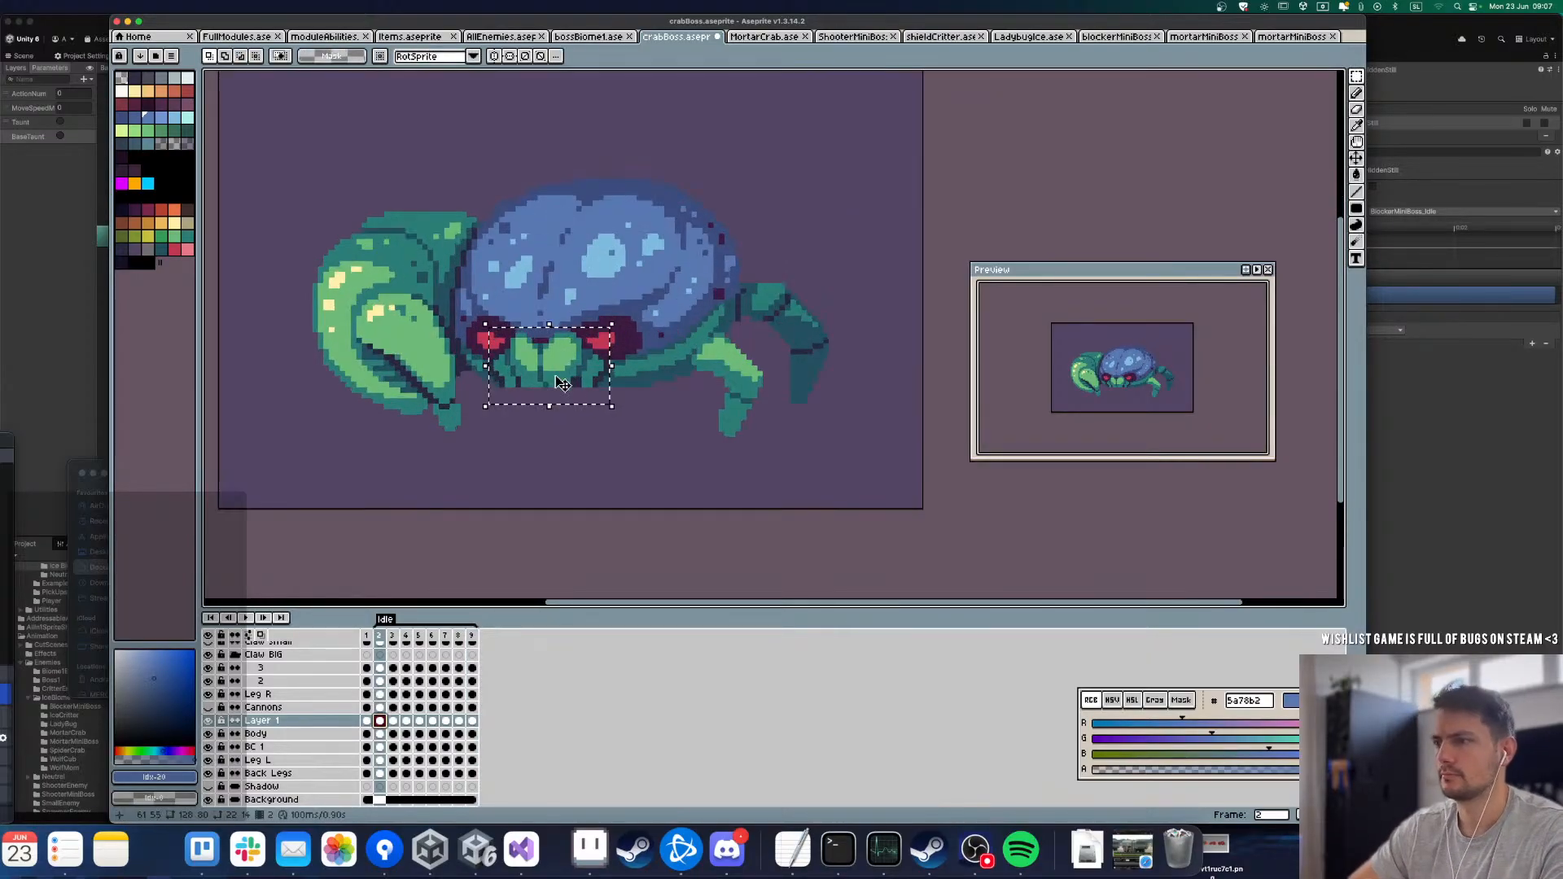
left_click(535, 440)
key("Left")
key("Right")
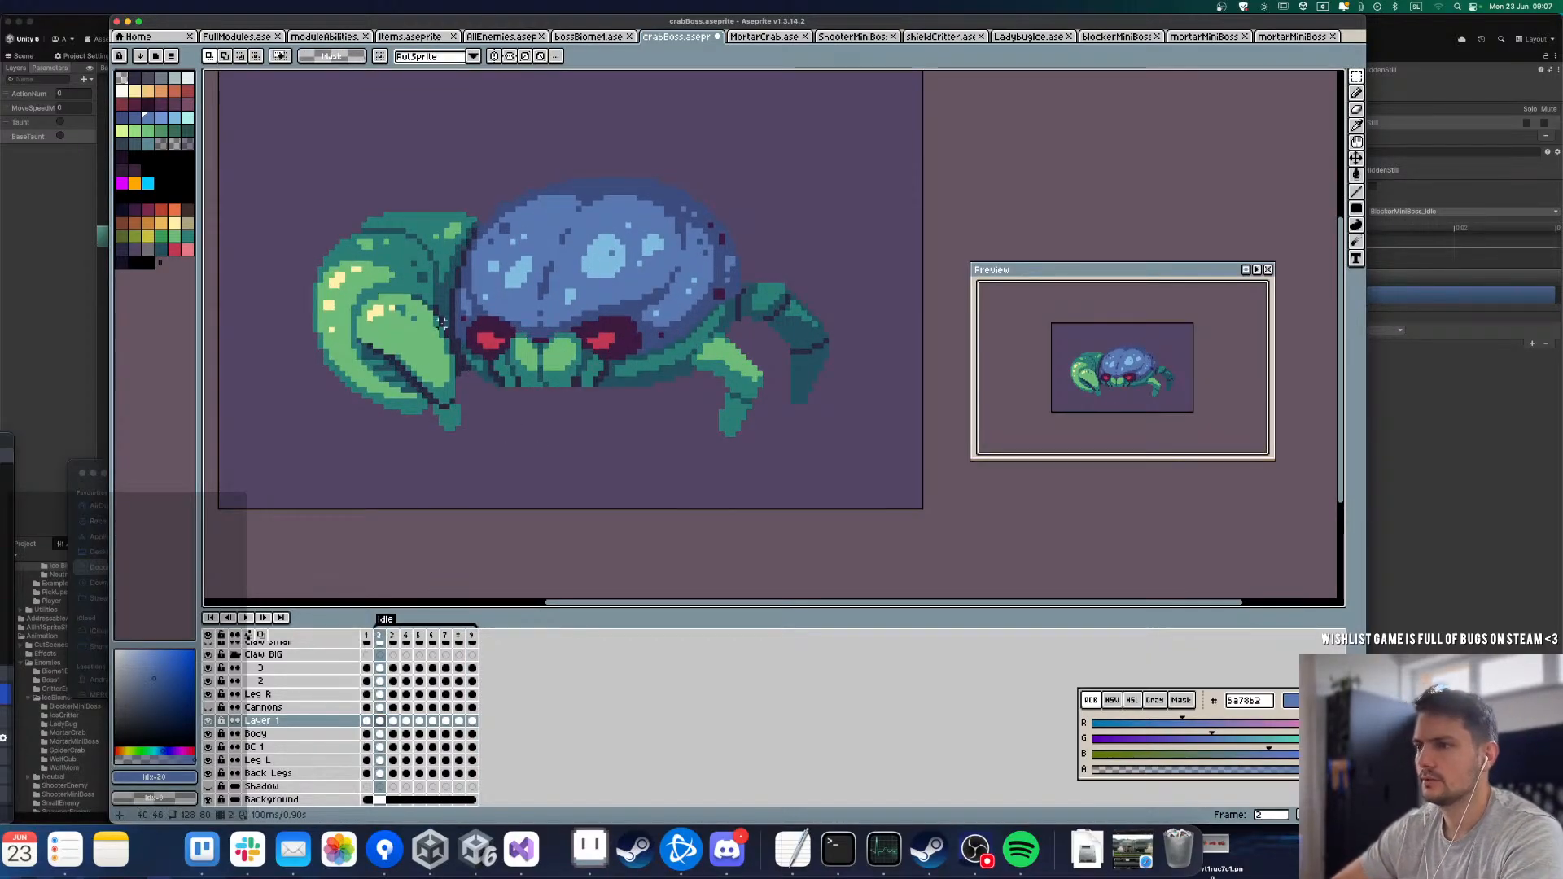
left_click_drag(457, 295, 722, 482)
key("Down")
left_click(601, 521)
Step: Nudge the mouth on Layer 1 down in frames 3 and 4 to match the sinking body
key("Right")
left_click_drag(470, 319, 645, 493)
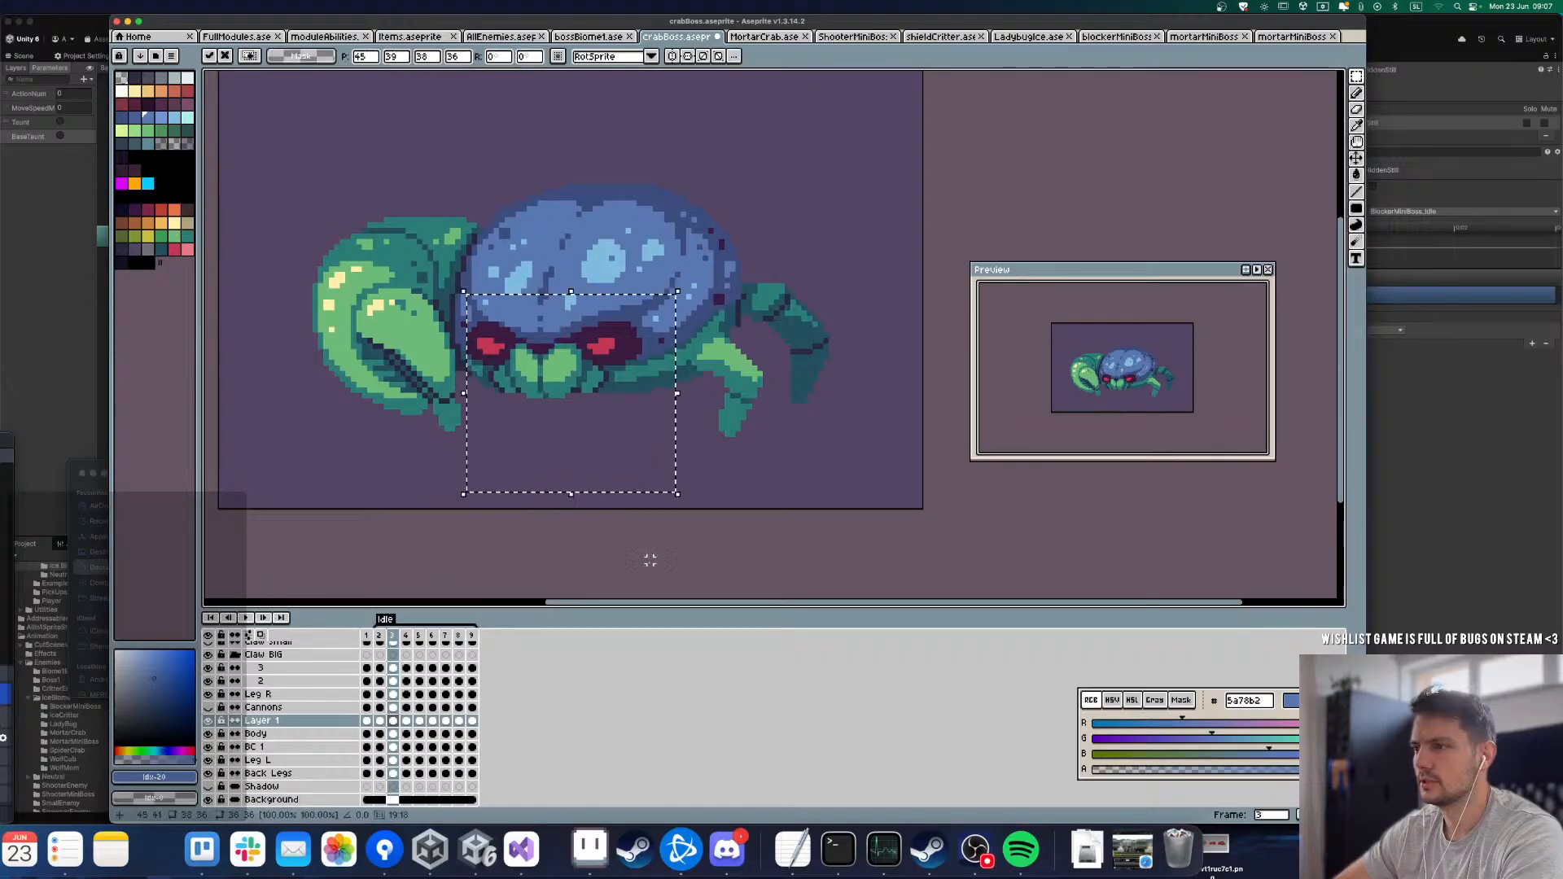
key("Right")
key("Down")
left_click(708, 537)
key("Right")
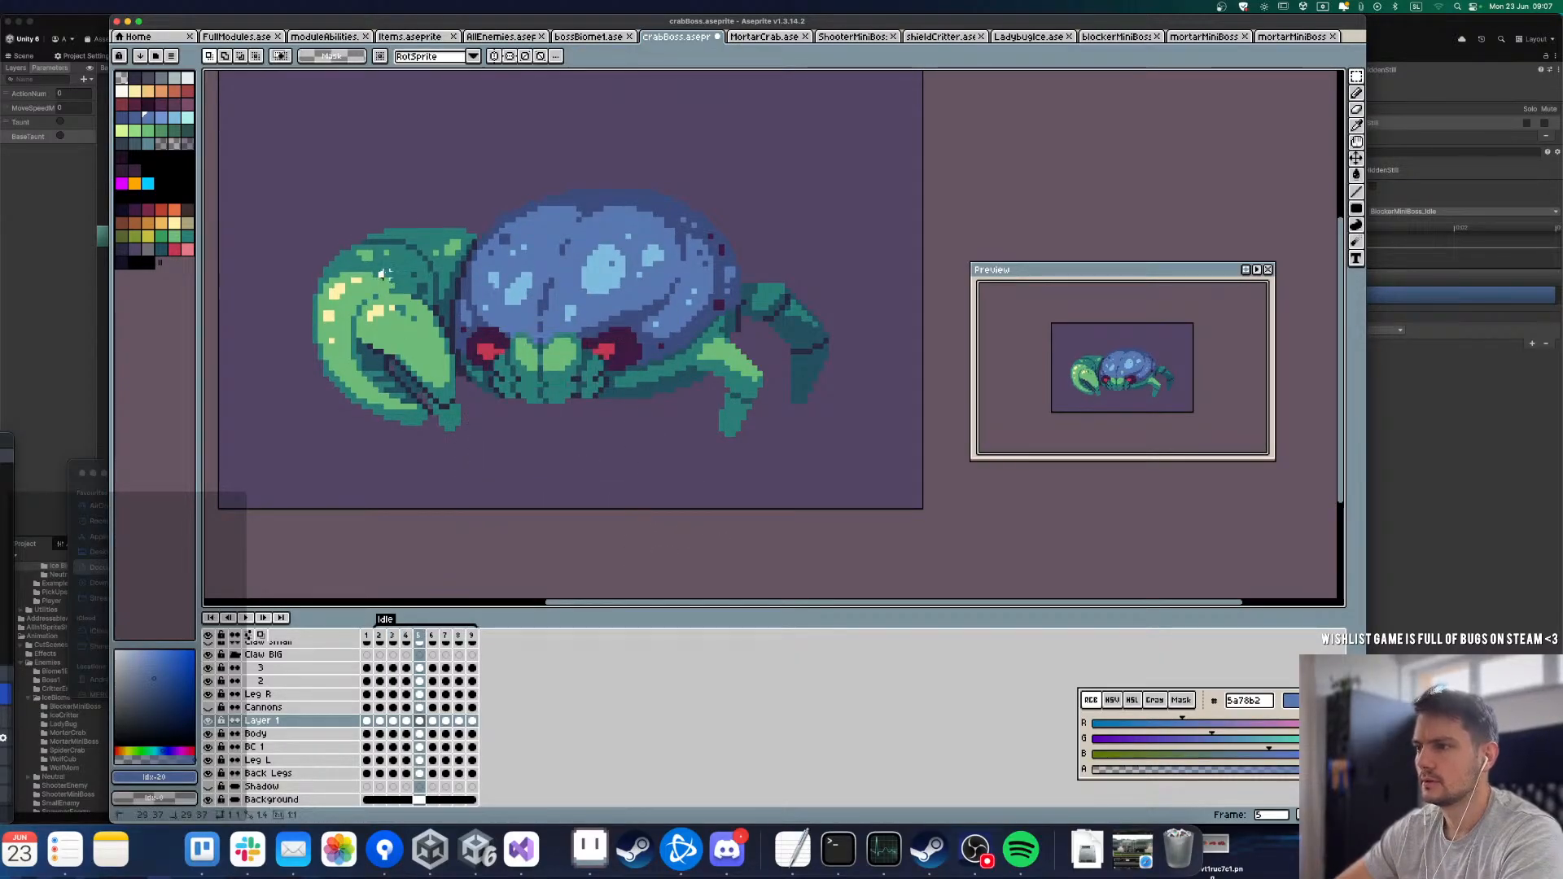
Step: Lower the mouth on Layer 1 in frames 5, 6 and 7, clearing the selection when done
key("Down")
left_click_drag(378, 273, 752, 475)
key("Right")
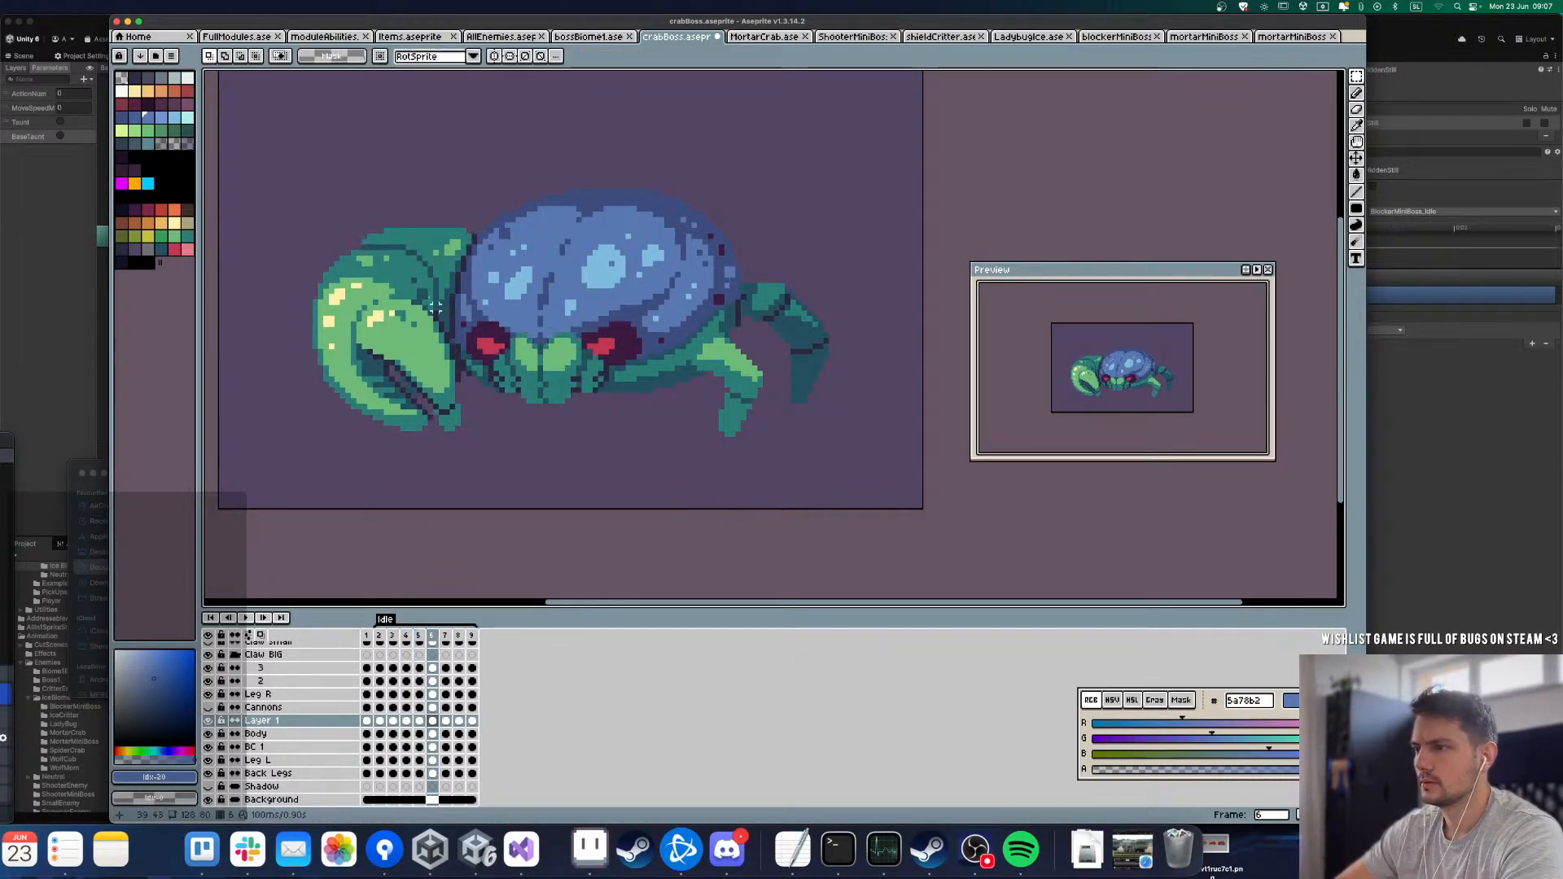
left_click_drag(416, 251, 724, 510)
left_click(798, 461)
key("Right")
left_click_drag(359, 202, 648, 496)
key("Down")
left_click(775, 443)
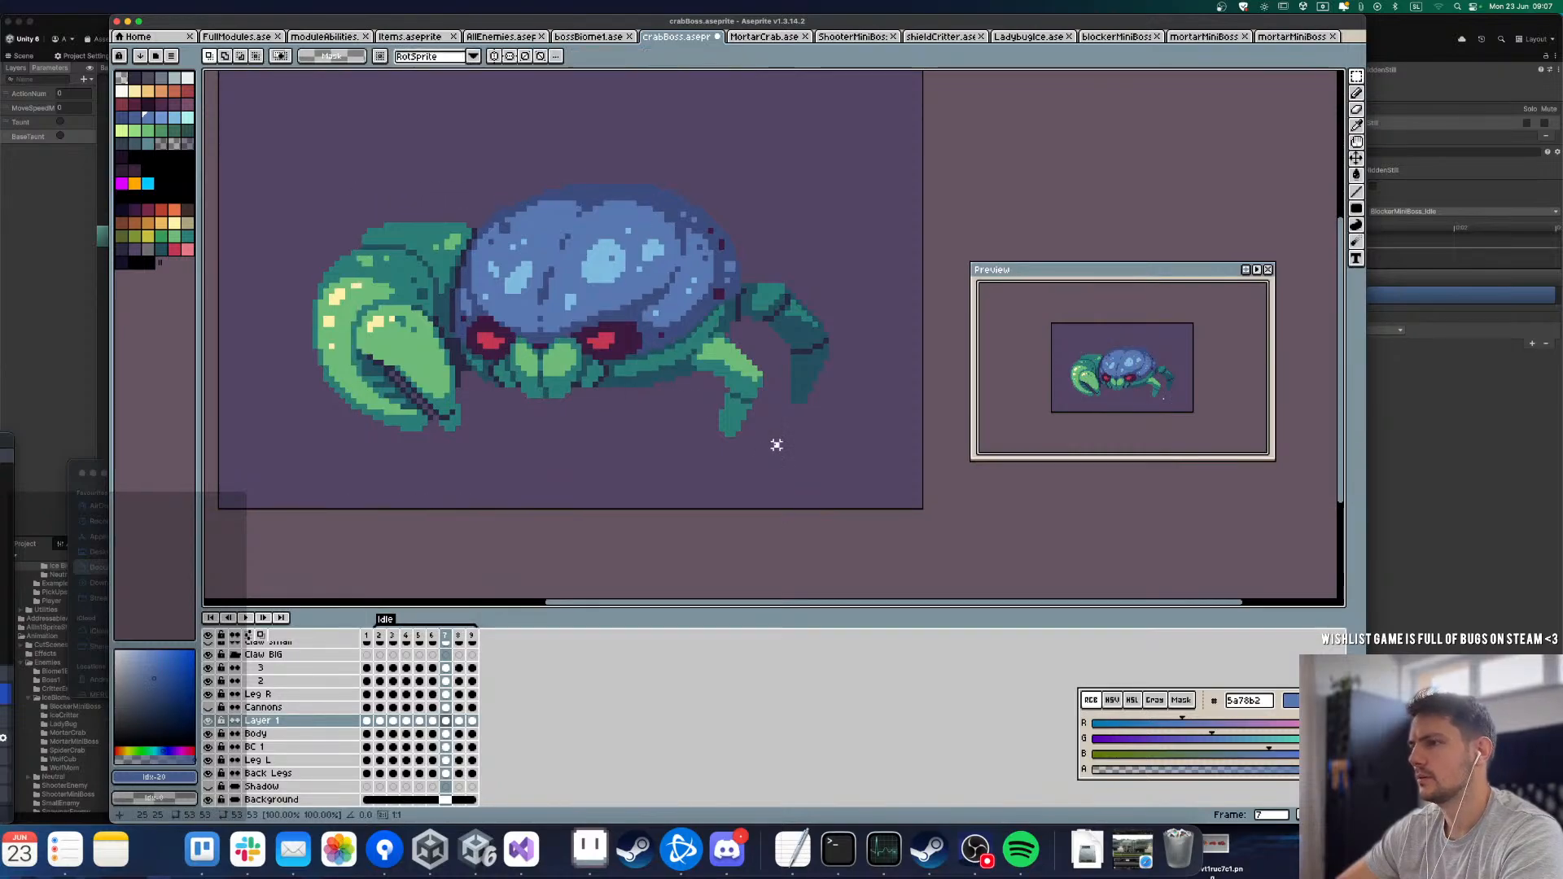
Step: Step through the Idle frames to review the mouth's follow-through motion
key("Right")
key("Right")
key("Left")
key("Left")
key("Left")
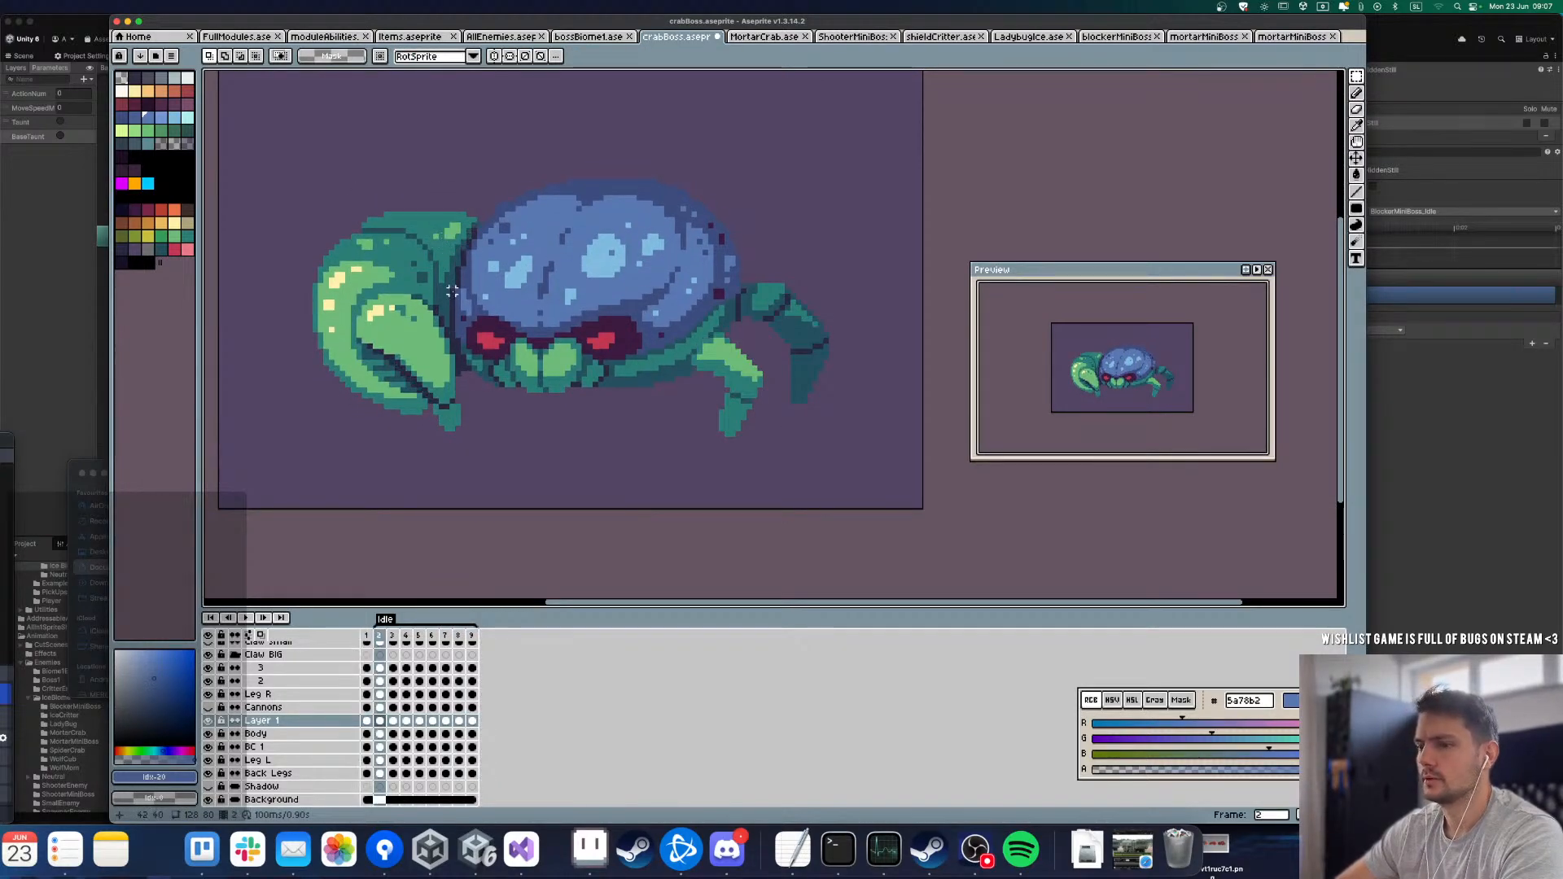
key("Right")
key("Right")
key("Right")
key("Right")
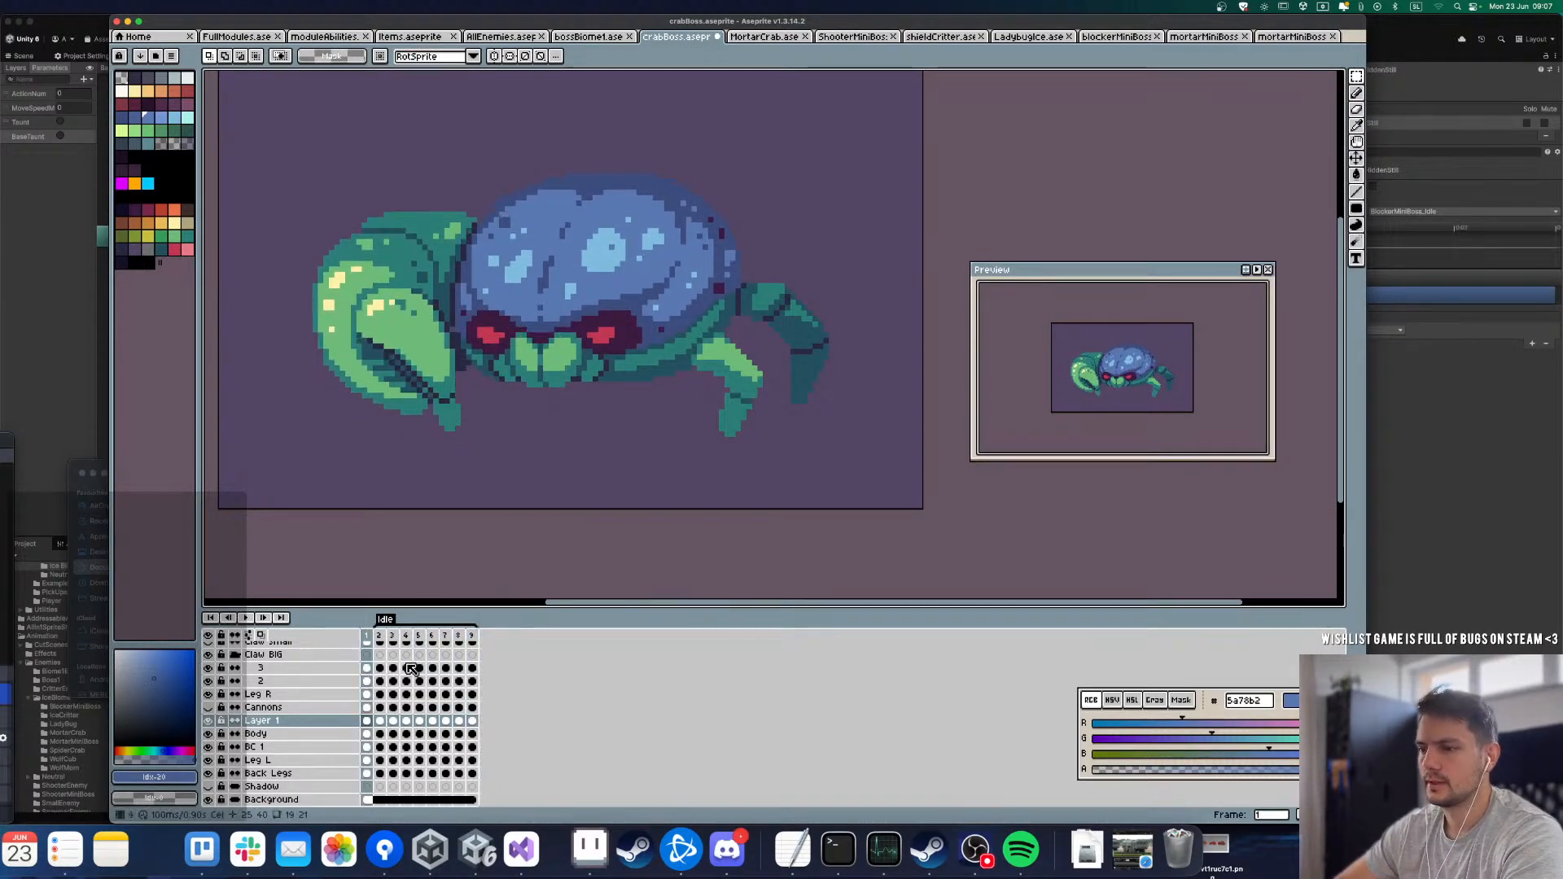
Step: Rename the mouth layer to Nose and hide it
double_click(258, 721)
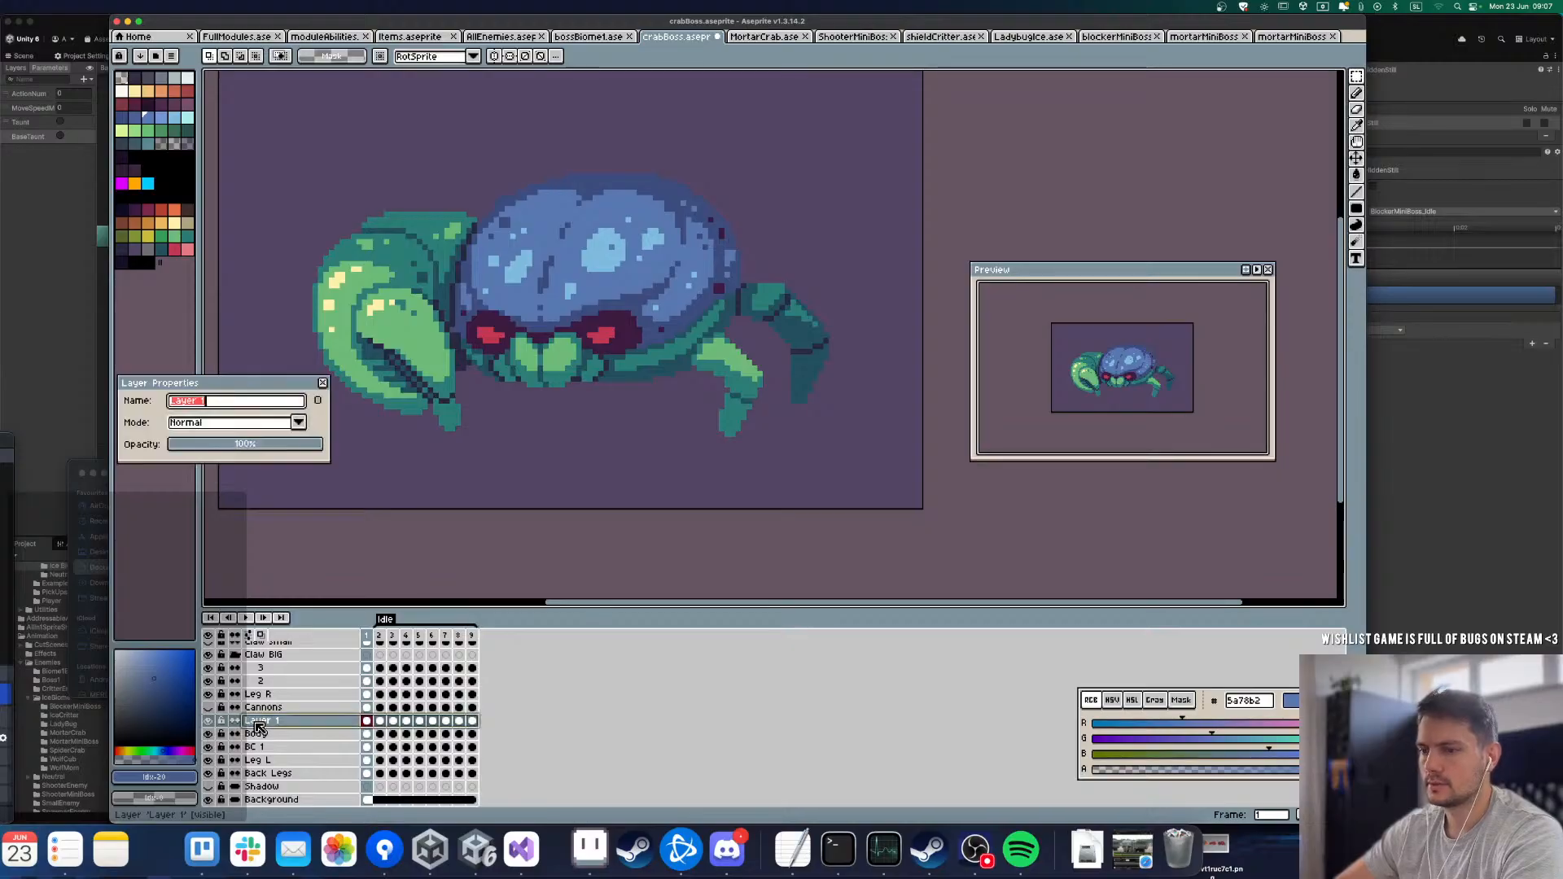
type("Nose")
key("Return")
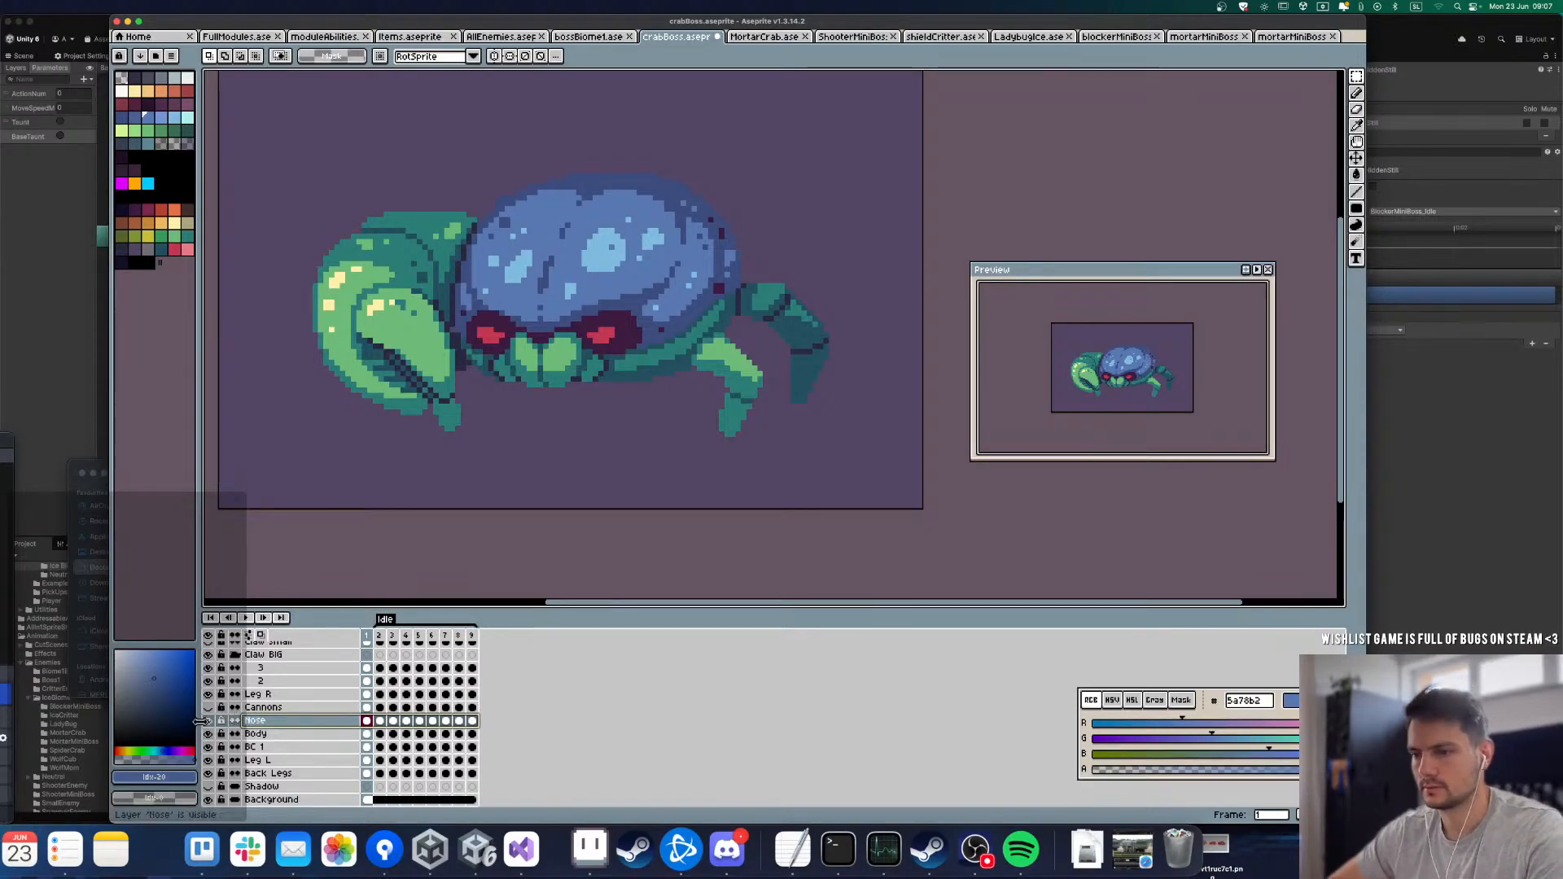
Step: Cover the mouth on frame 1 of the Body layer with the dark teal 24505f, leaving a plain underside
left_click(258, 733)
scroll(589, 271, "up", 1)
scroll(589, 271, "up", 2)
key("l")
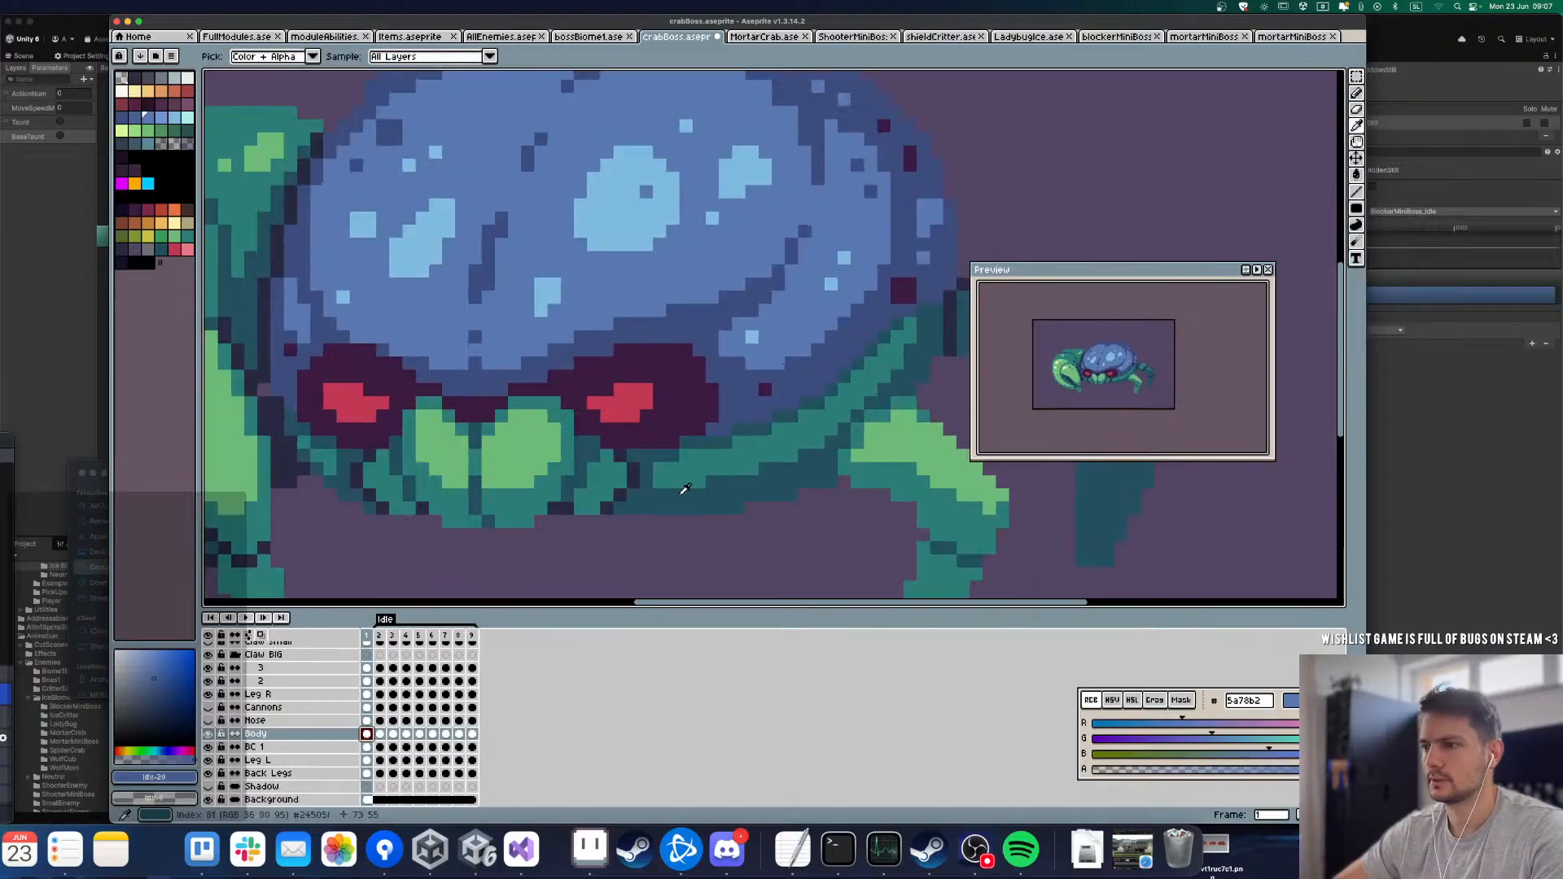
left_click(621, 502, "alt")
mouse_move(621, 503)
left_mouse_down()
mouse_move(379, 507)
mouse_move(360, 459)
mouse_move(642, 492)
left_mouse_up()
left_click_drag(529, 521, 451, 530)
key("i")
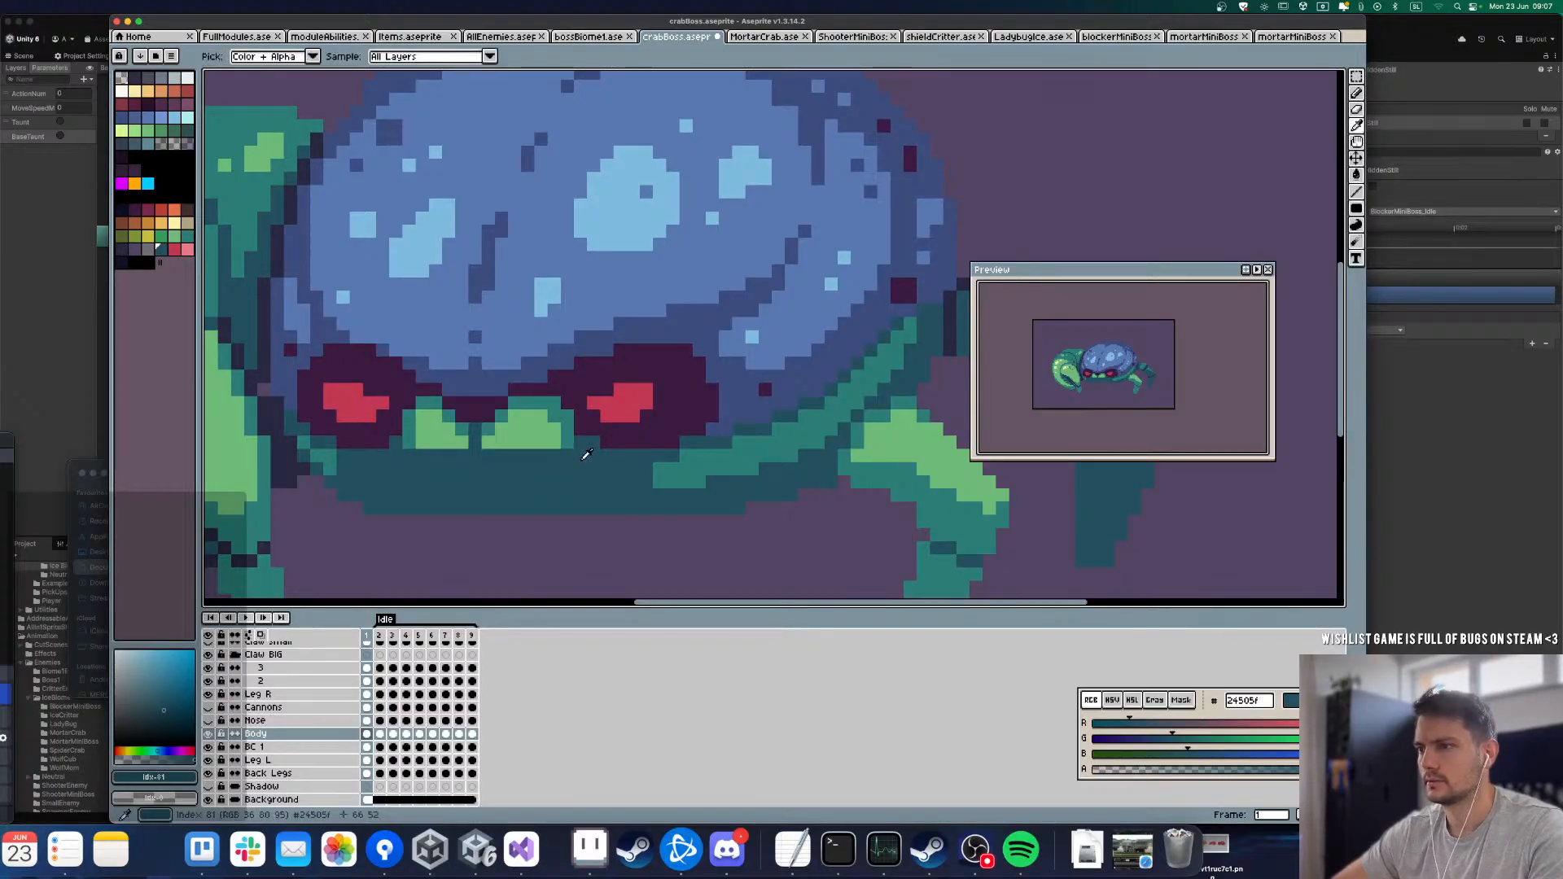
key("u")
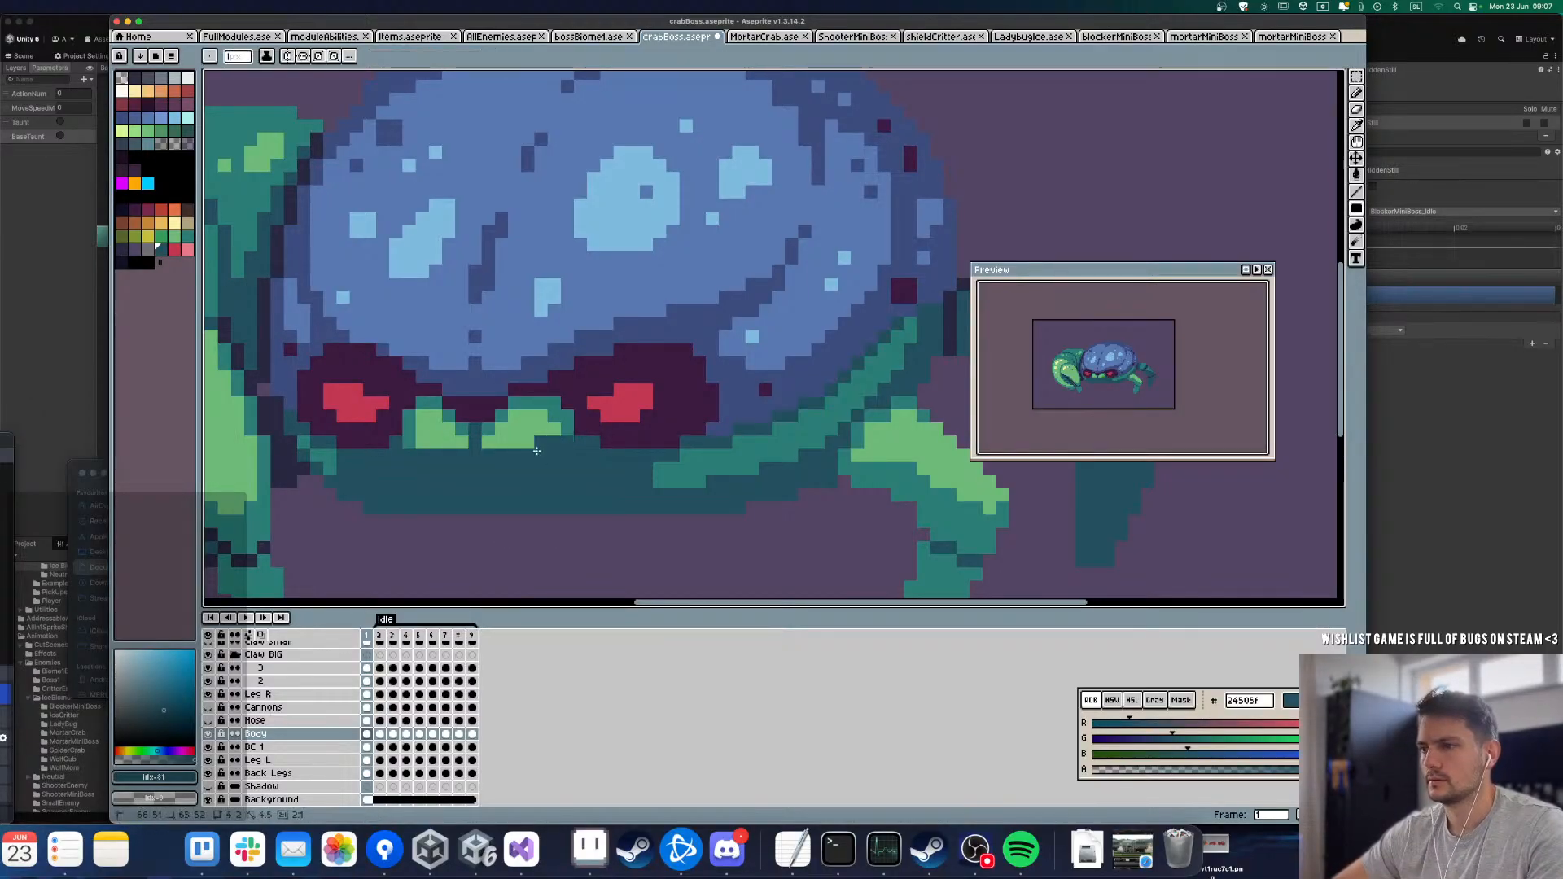
left_click_drag(584, 438, 526, 443)
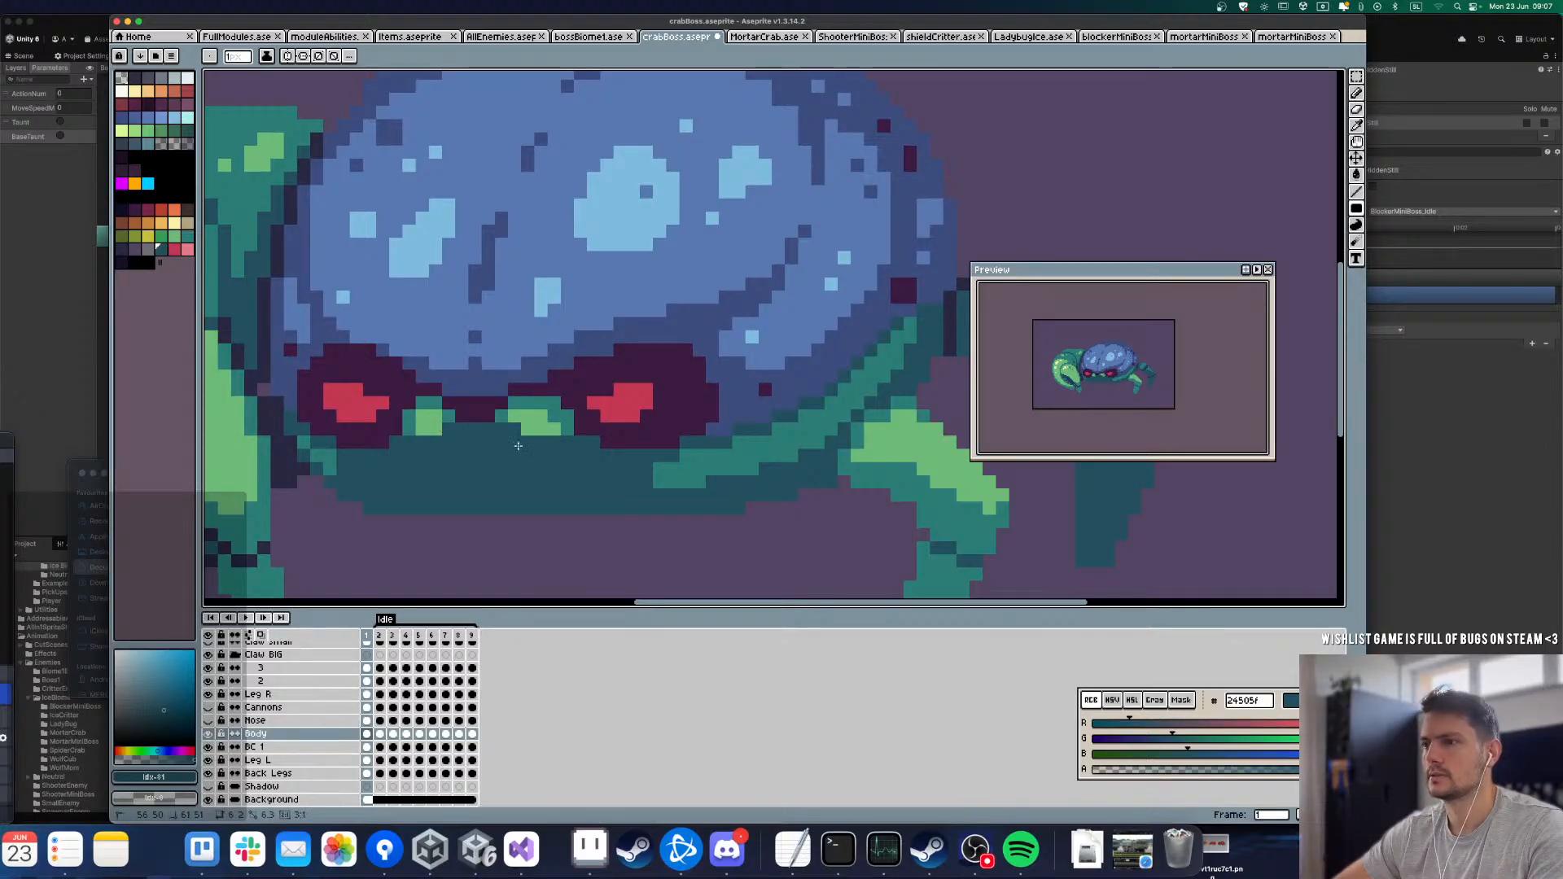
Step: Paint the remaining green pixels between the eyes on Body frame 1 with the dark purple 3a1b40
key("i")
left_click(583, 429)
key("u")
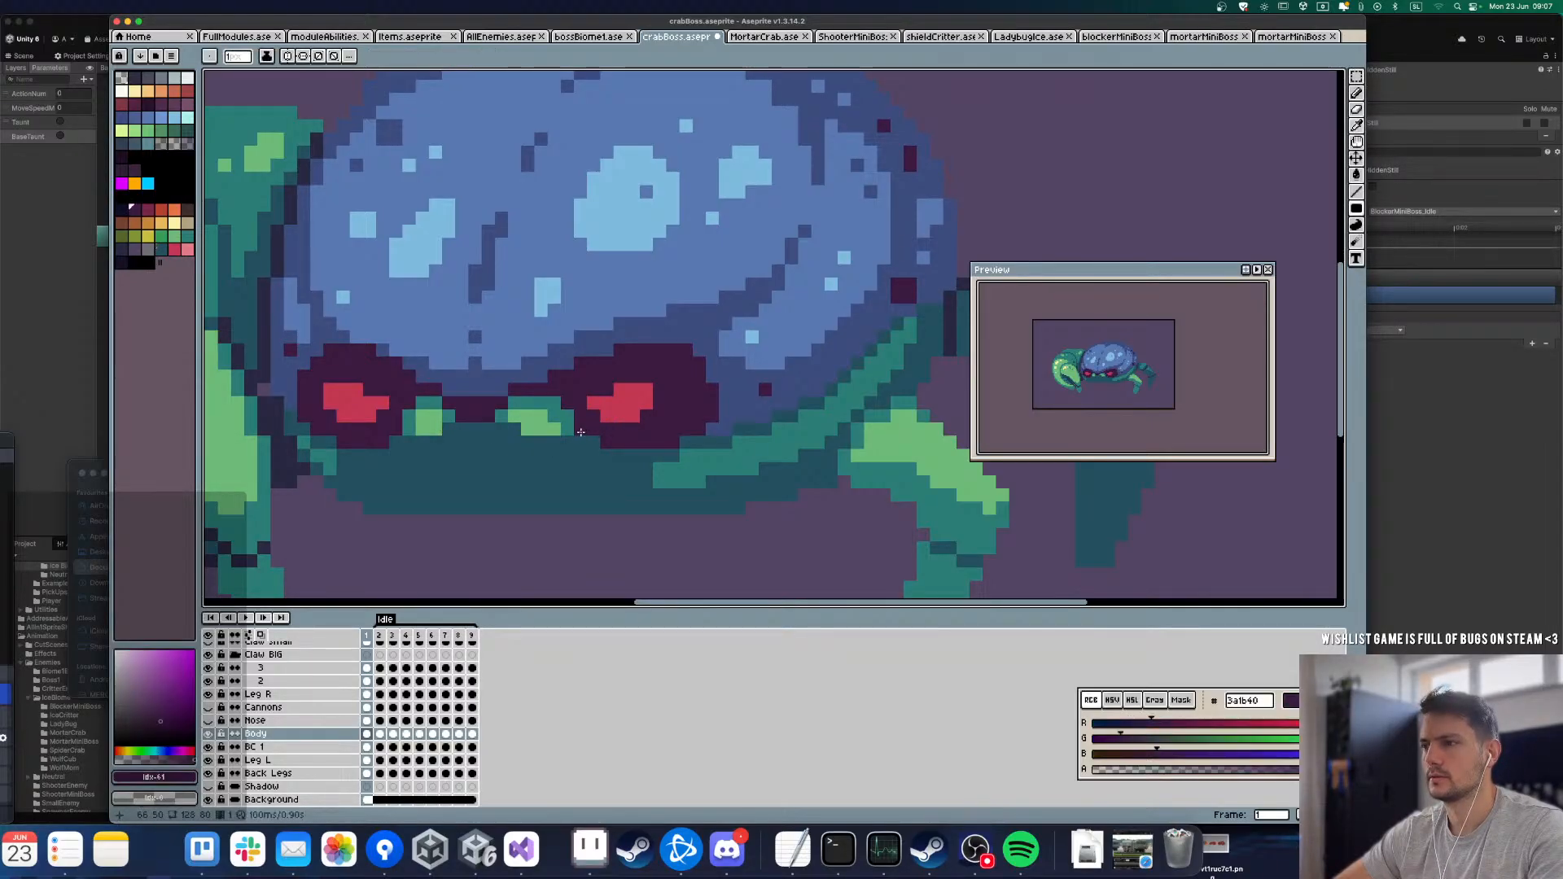
left_click_drag(581, 420, 387, 406)
scroll(404, 413, "down", 5)
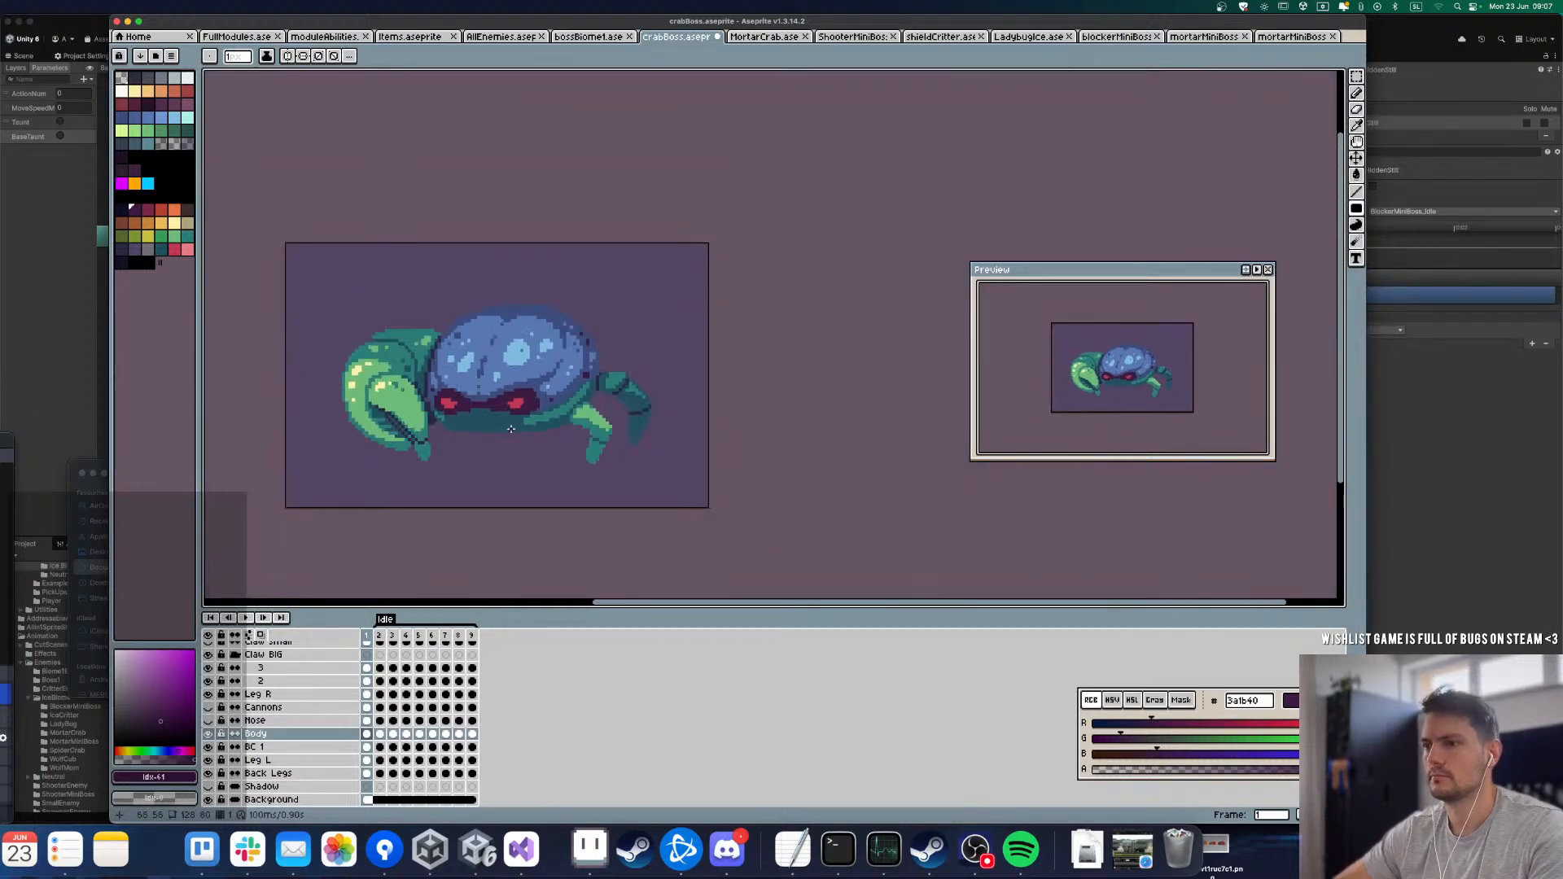
Step: Copy the cleaned mouth area from Body frame 1 and paste it over the mouth on frame 2
scroll(484, 426, "up", 4)
key("m")
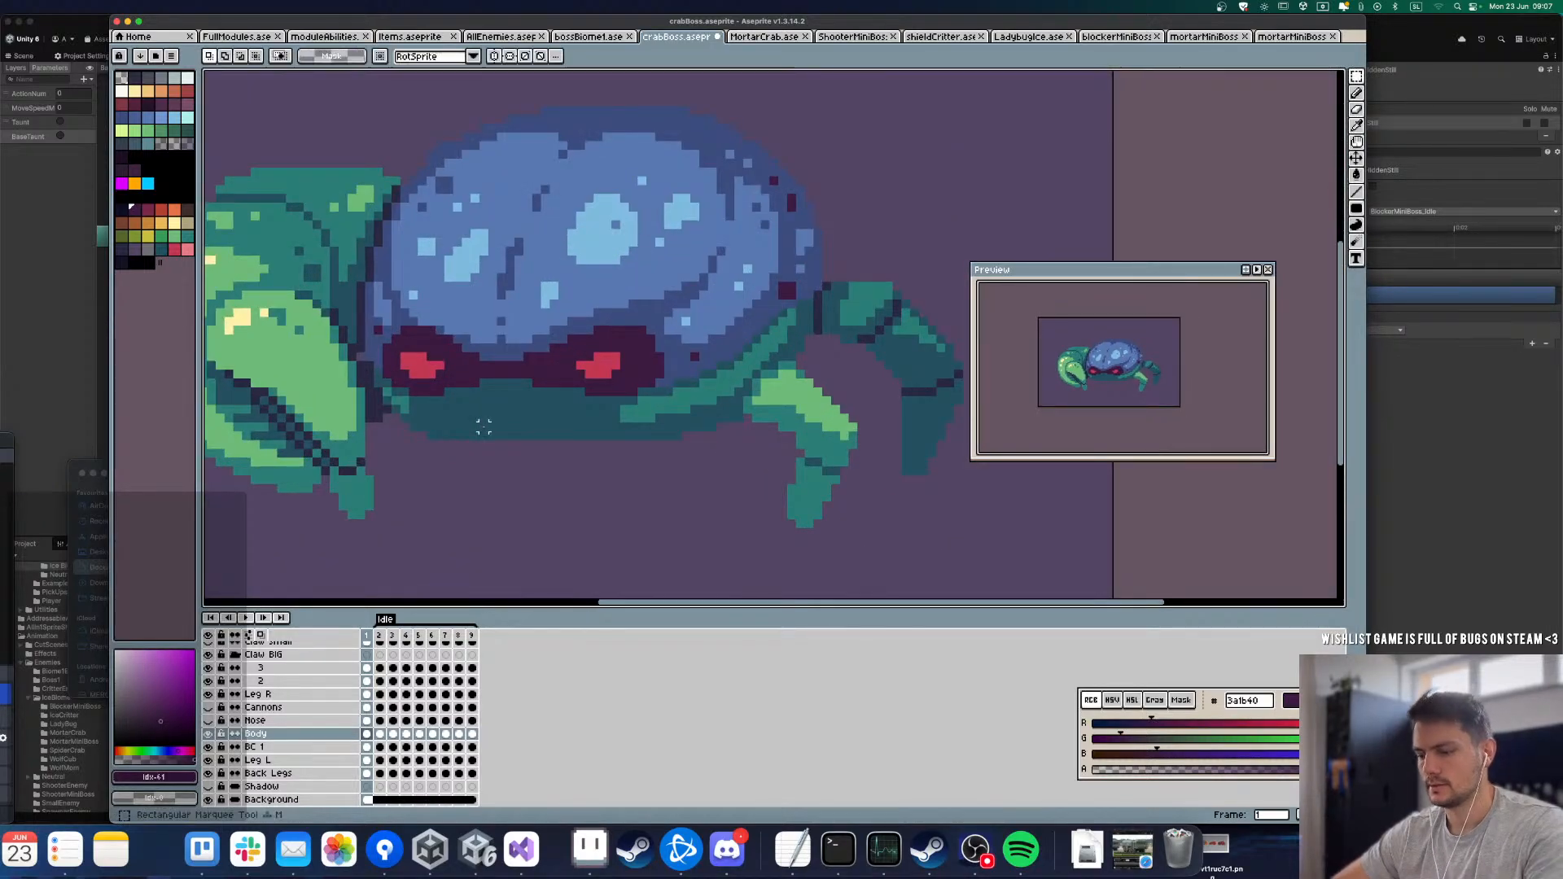
left_click_drag(617, 470, 616, 471)
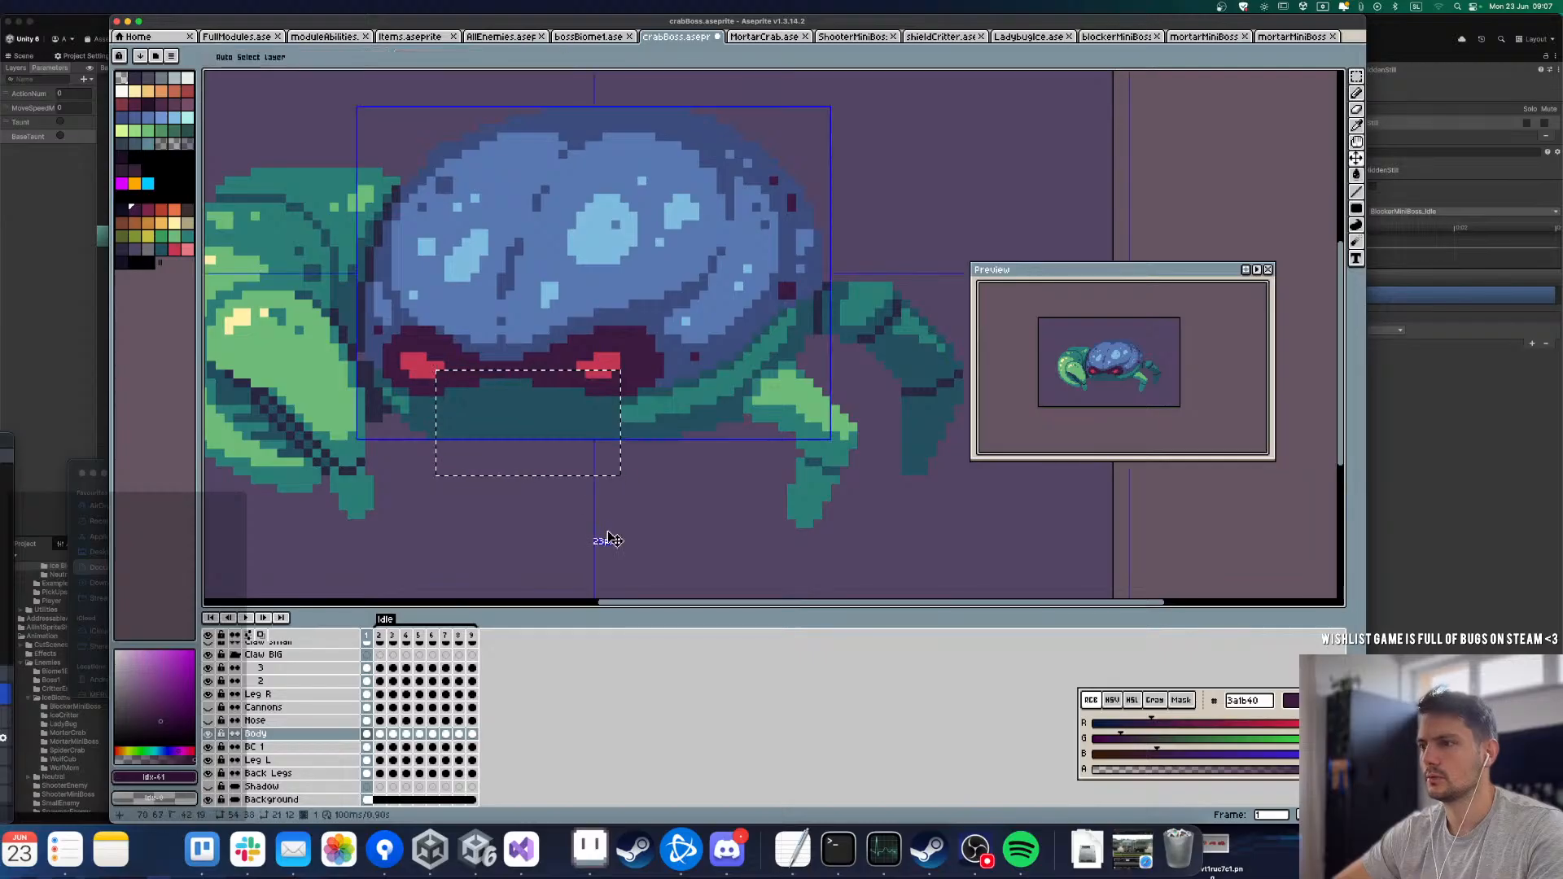
key("super+d")
key("Right")
key("super+v")
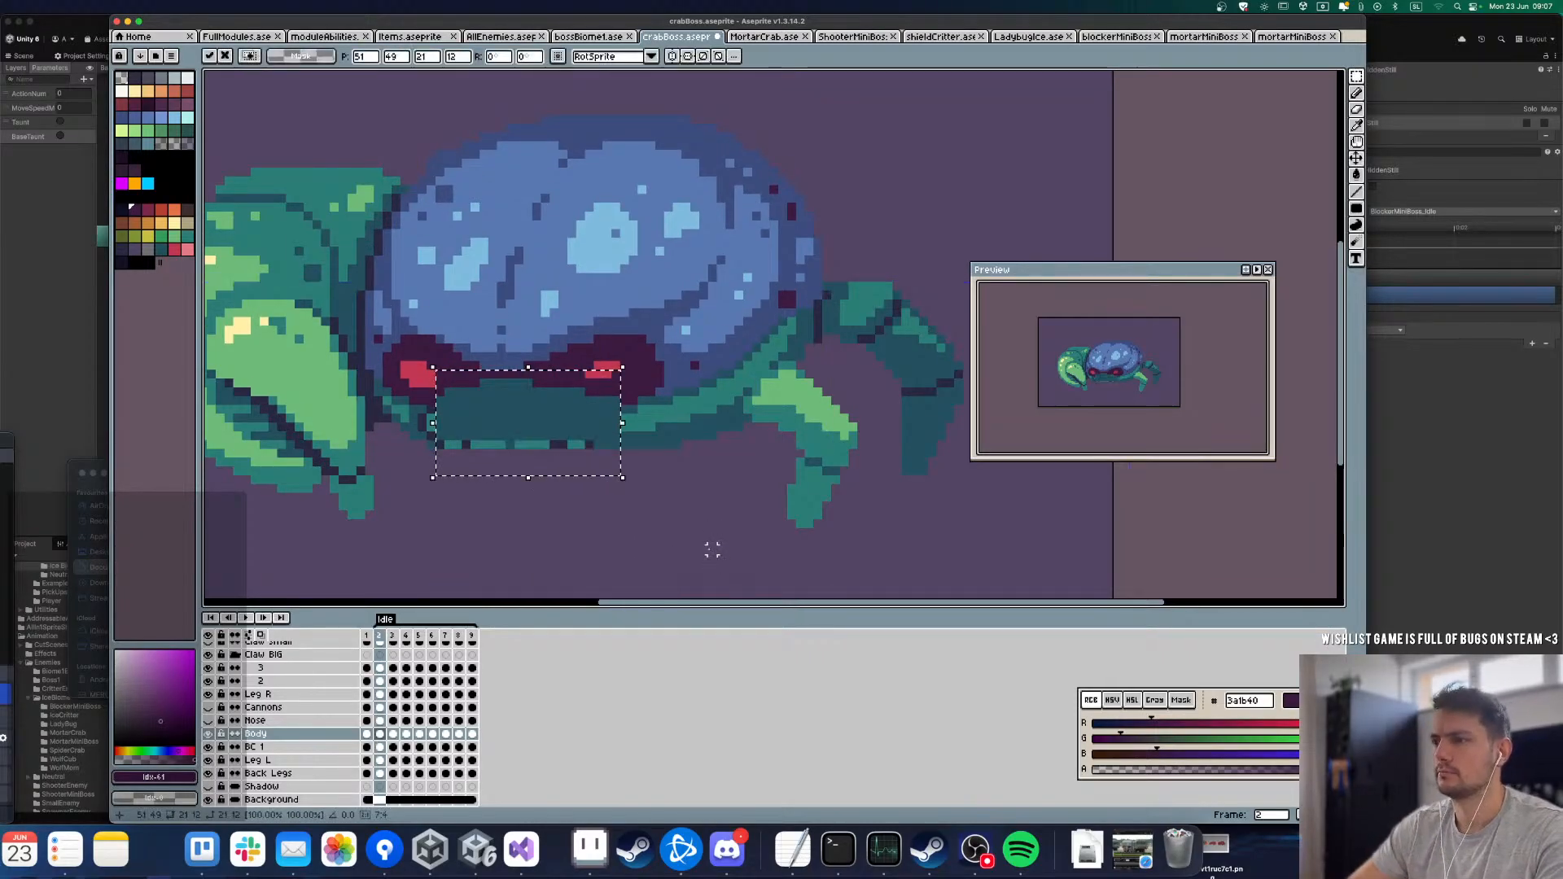
Step: Paste the cleaned patch on Body frames 3 and 4, shifting it down to match the lowered body
key("Right")
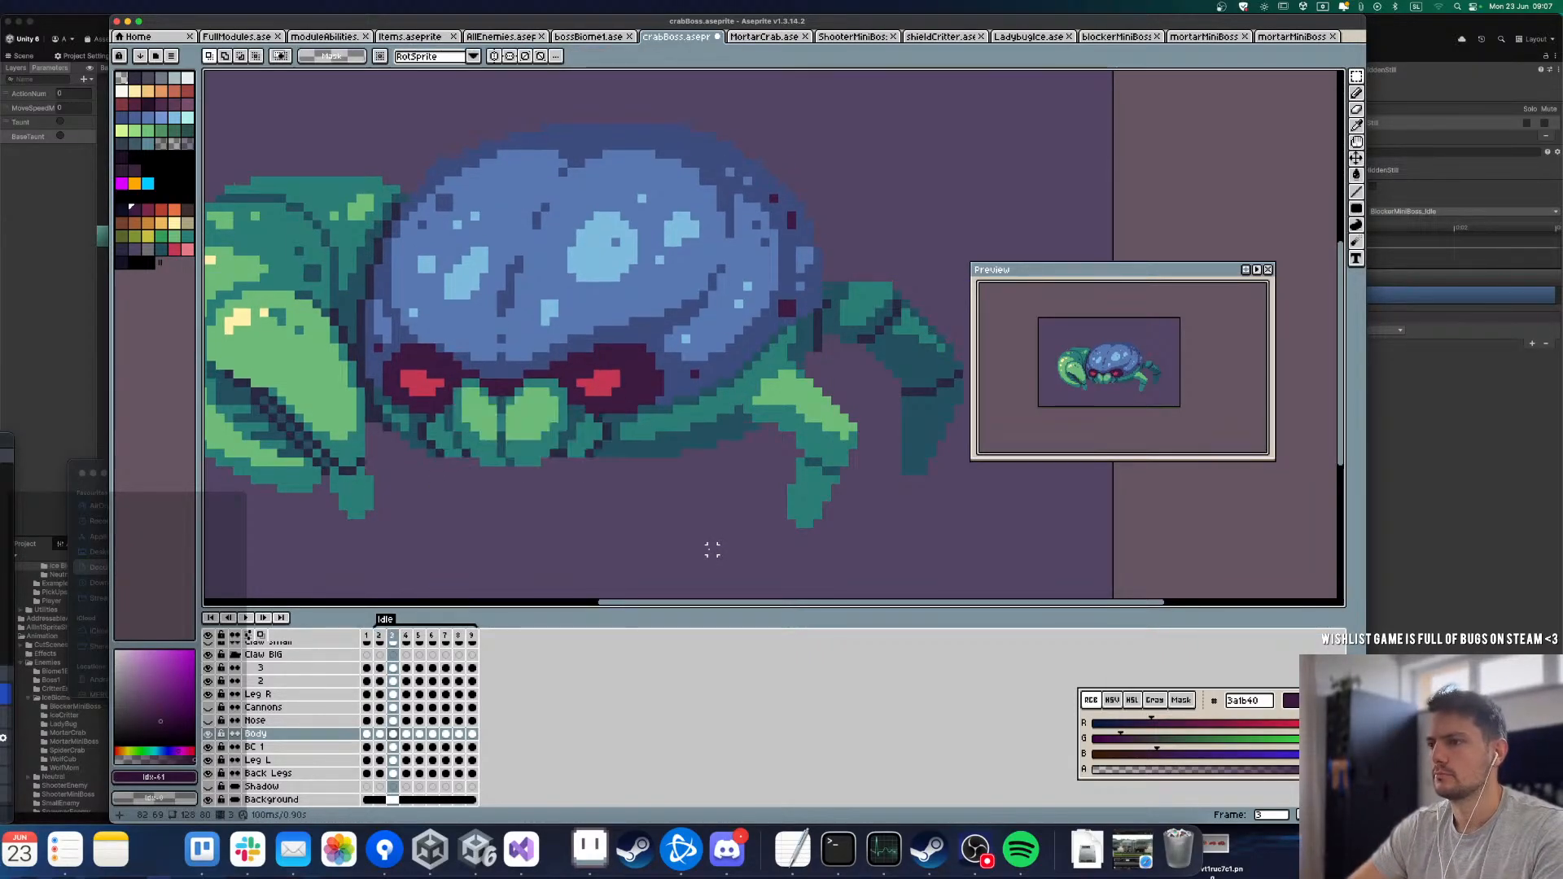
key("Return")
key("Right")
key("super+v")
key("Return")
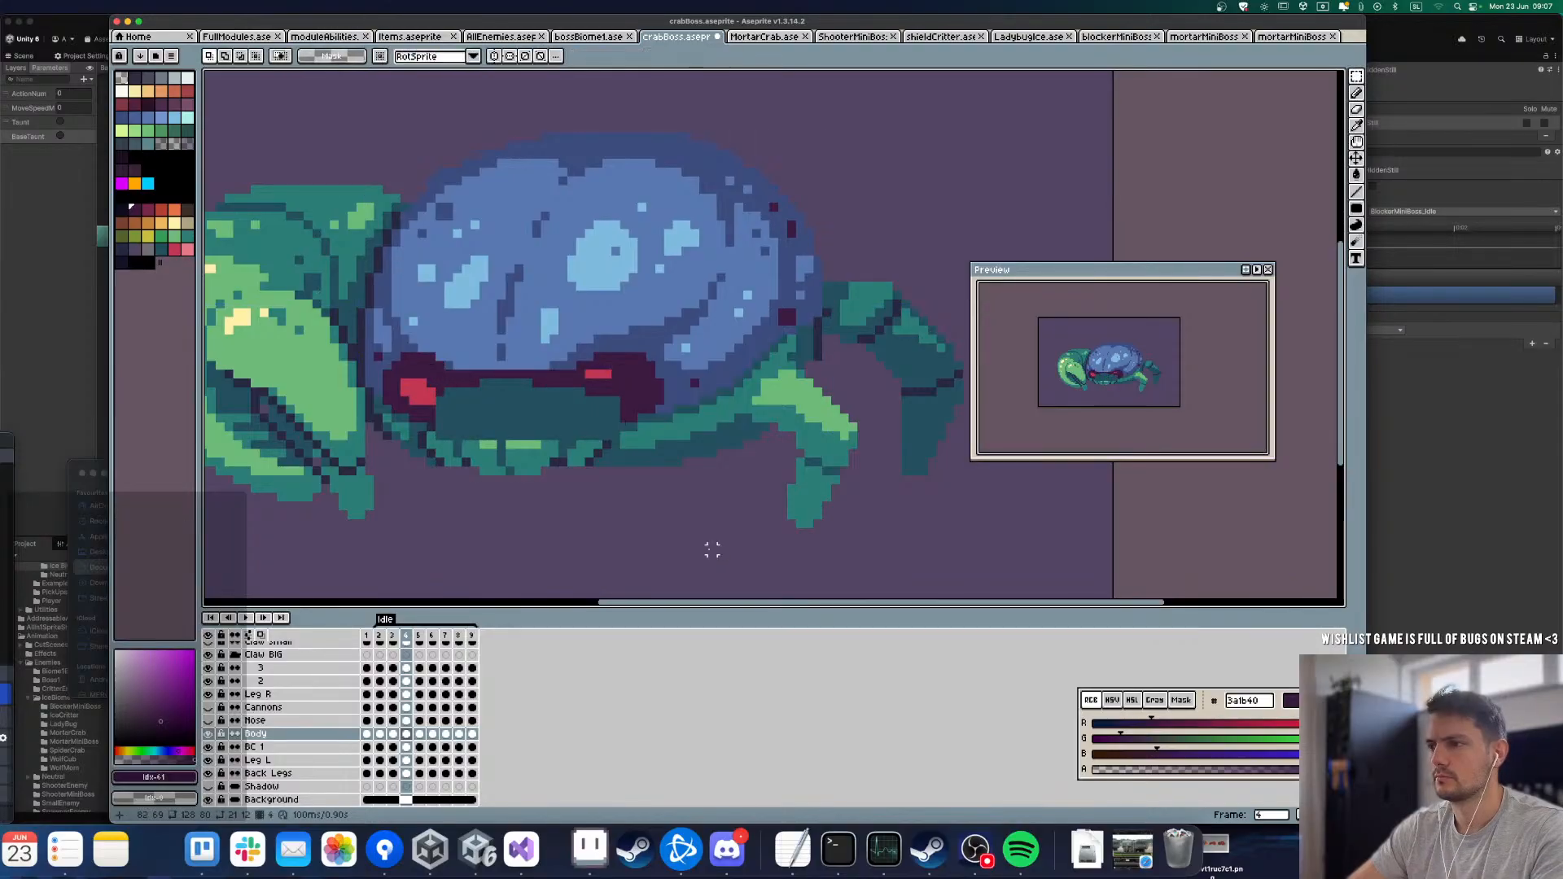
key("Down")
key("super+z")
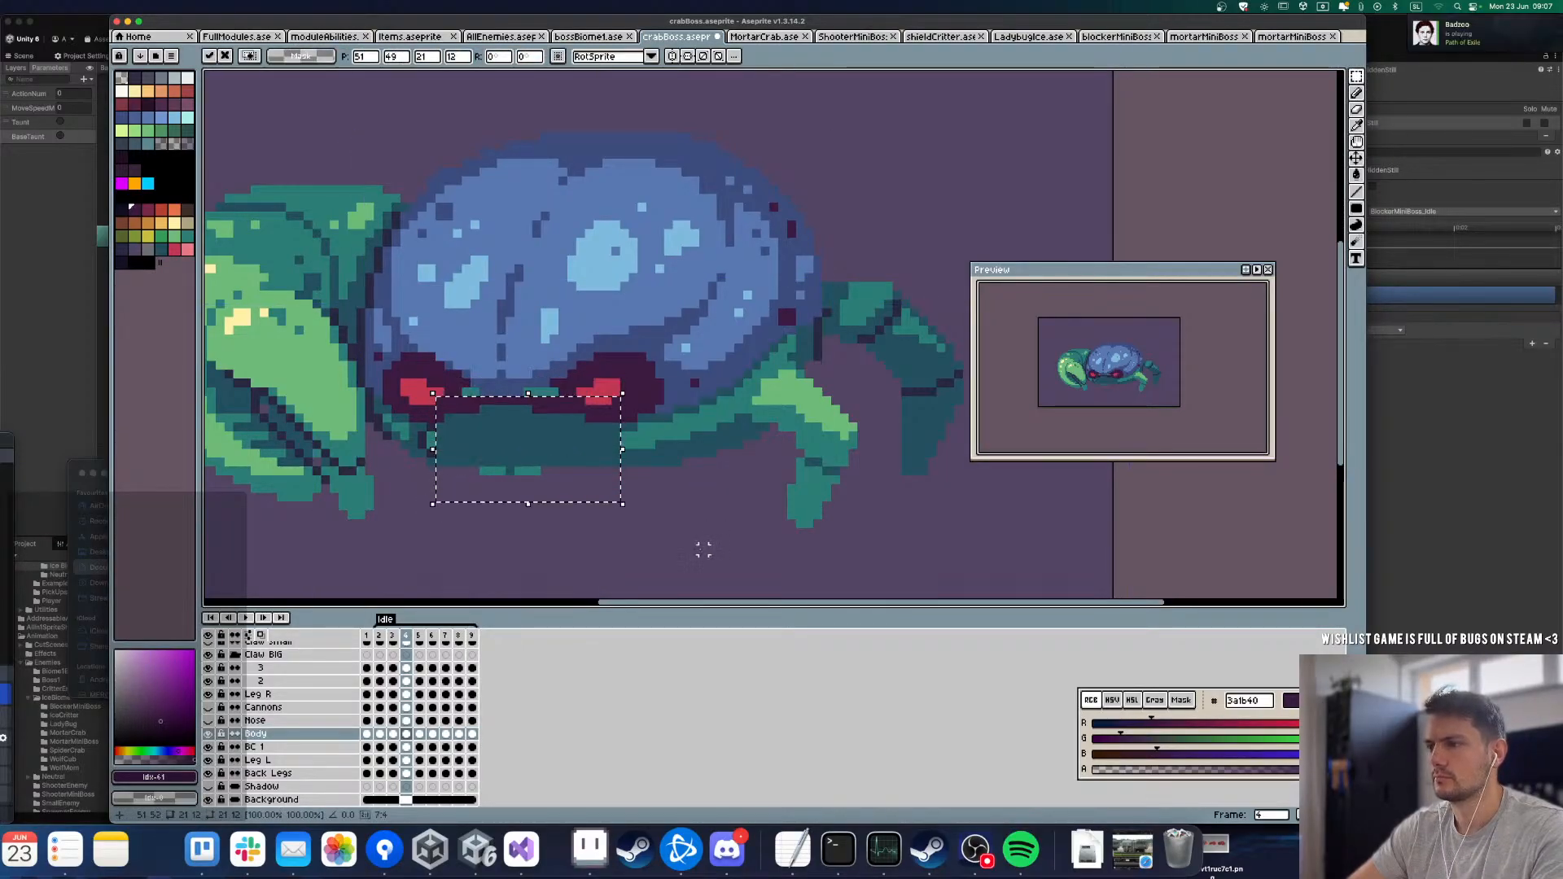
Step: Paste the cleaned patch over the mouth on Body frames 5, 6 and 7
key("Right")
key("super+v")
key("Return")
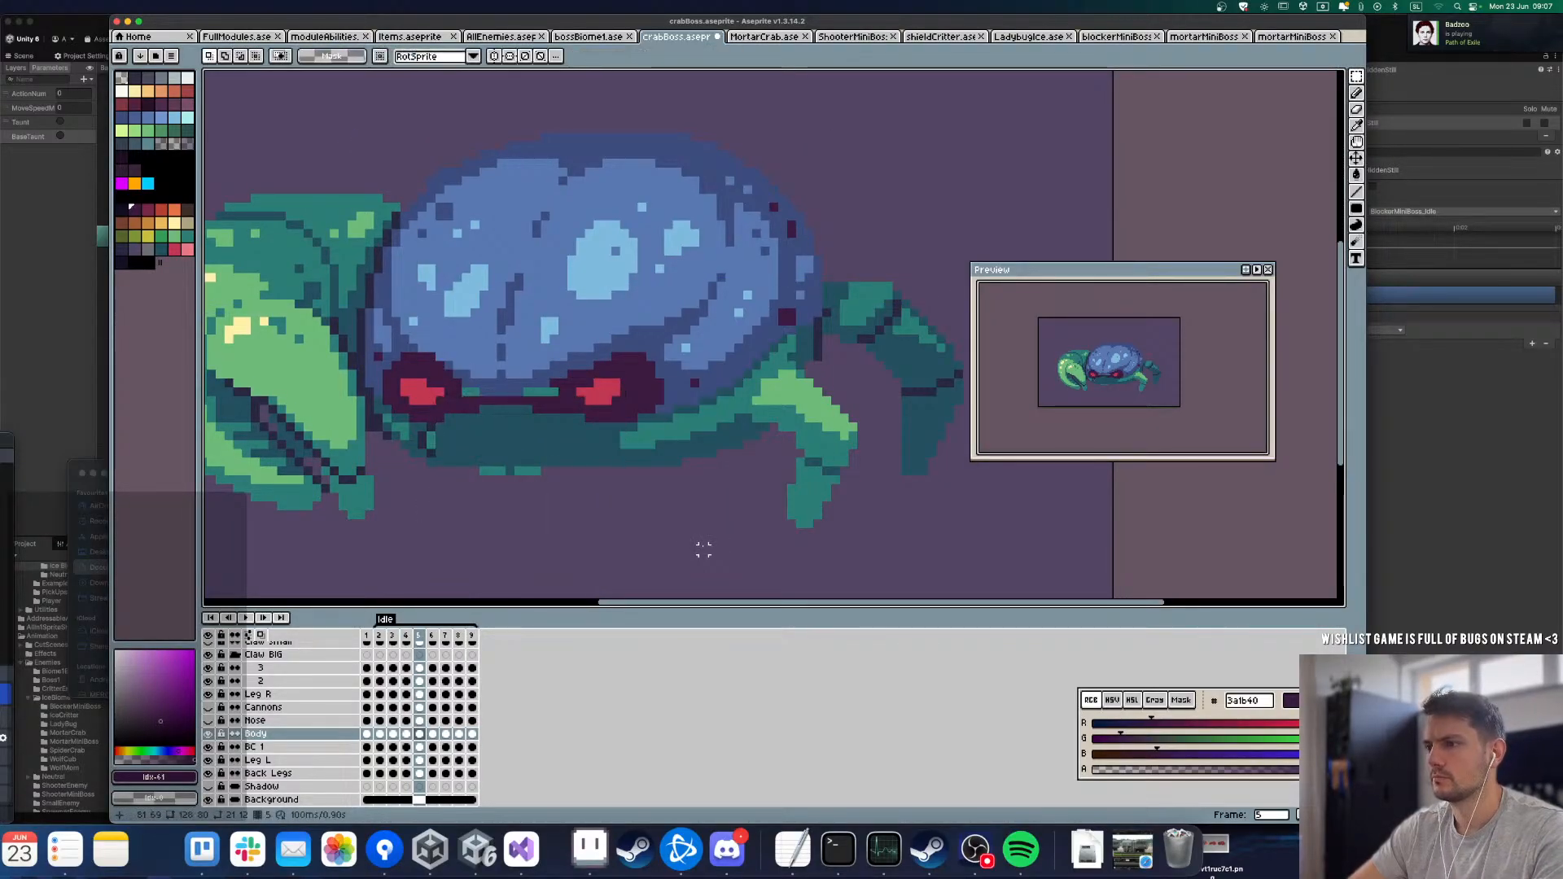
key("Right")
key("super+v")
key("Return")
key("Right")
key("super+v")
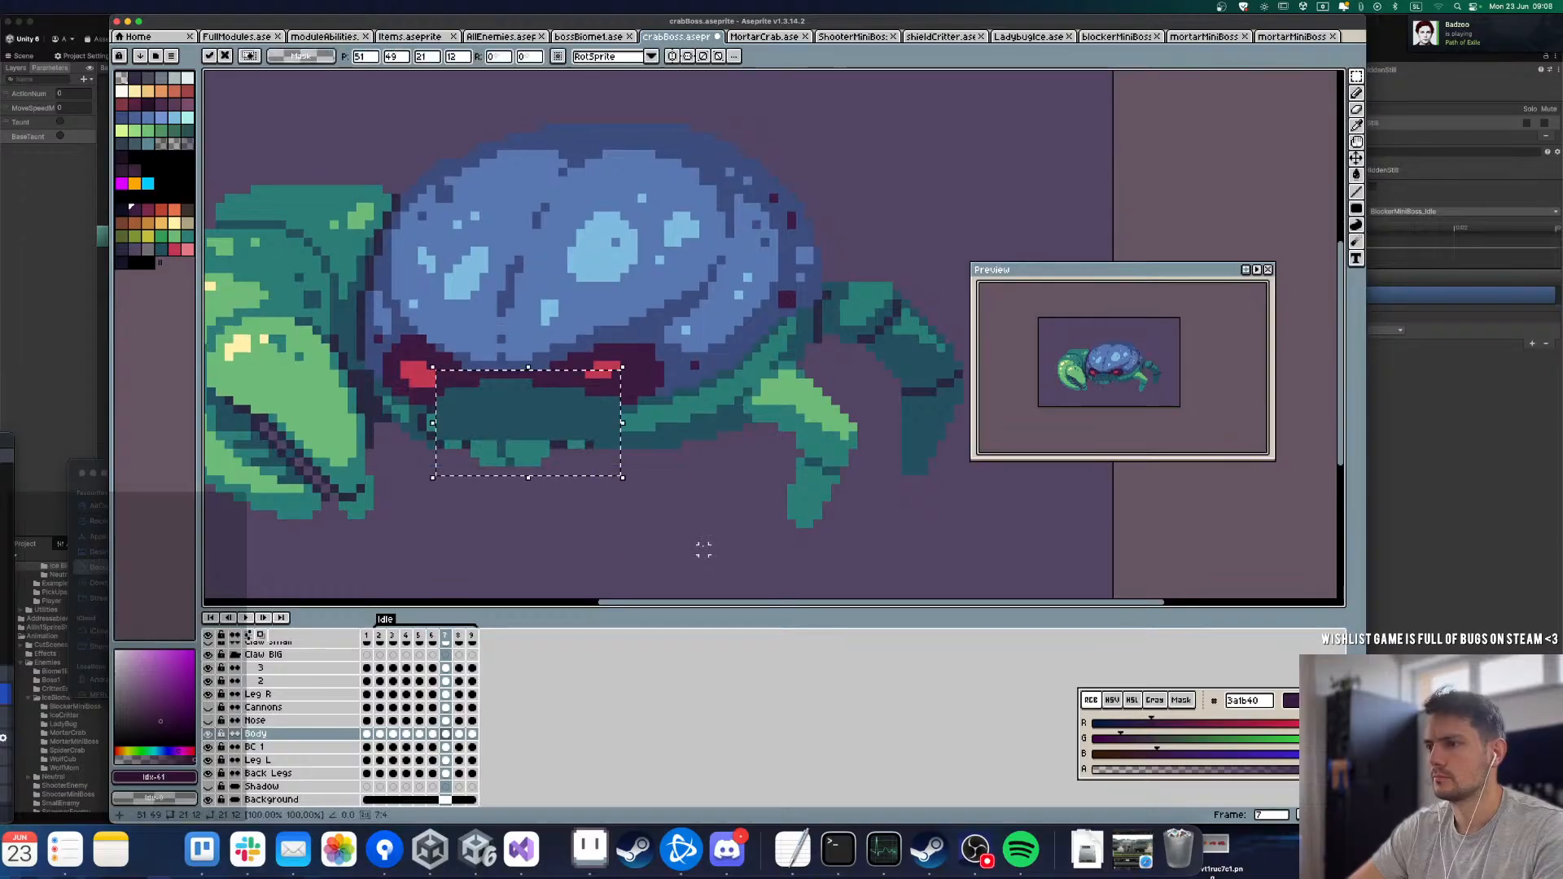
key("Return")
Step: Paste the cleaned patch over the mouth on Body frames 8 and 9
key("Right")
key("super+v")
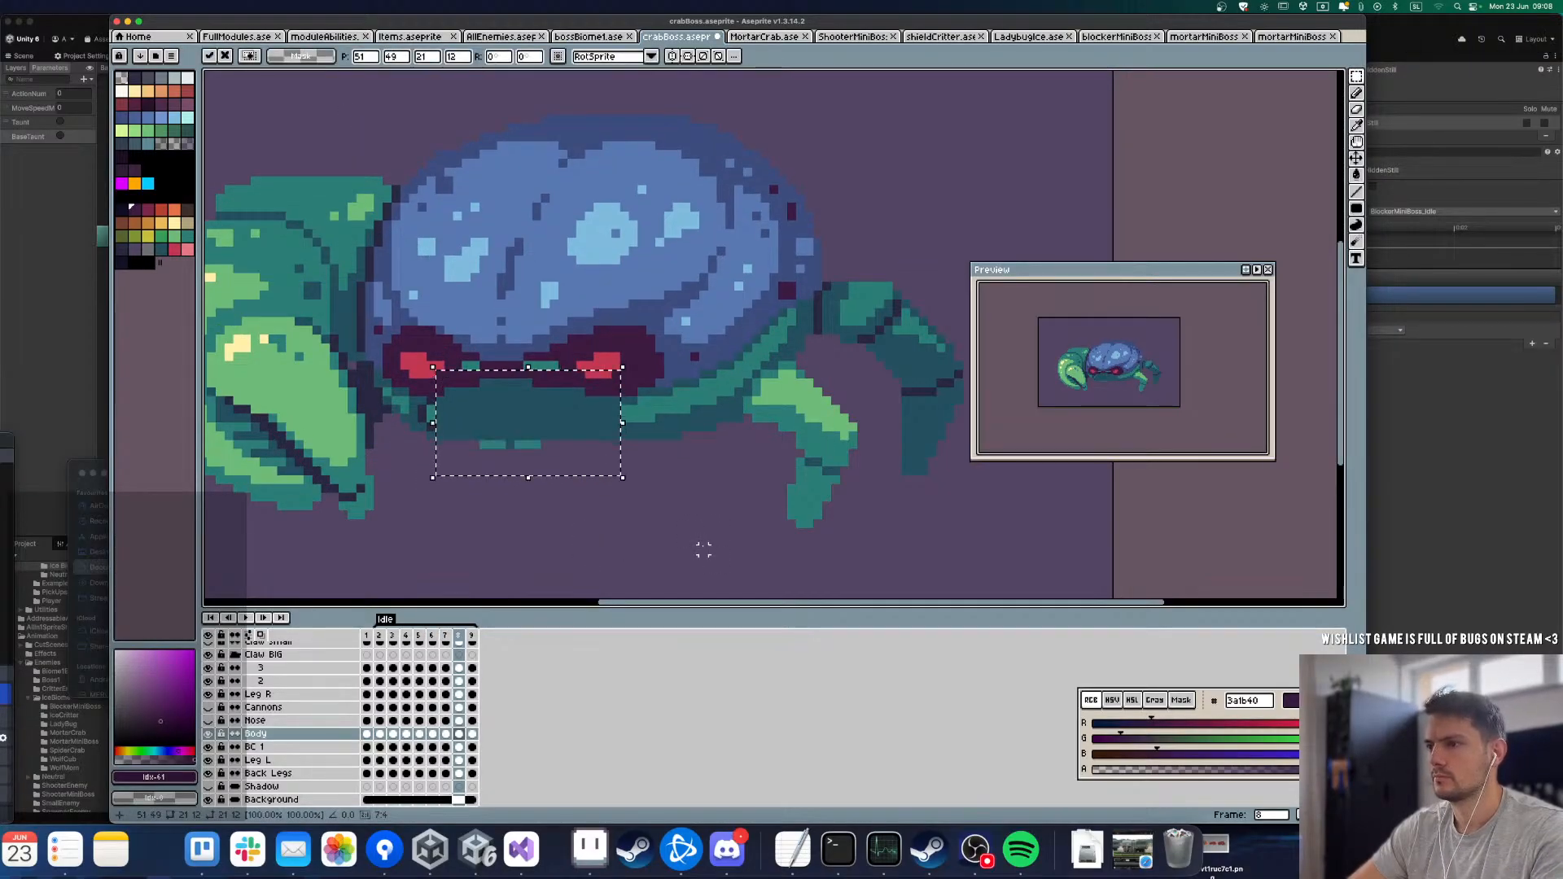
key("Return")
key("Right")
key("super+v")
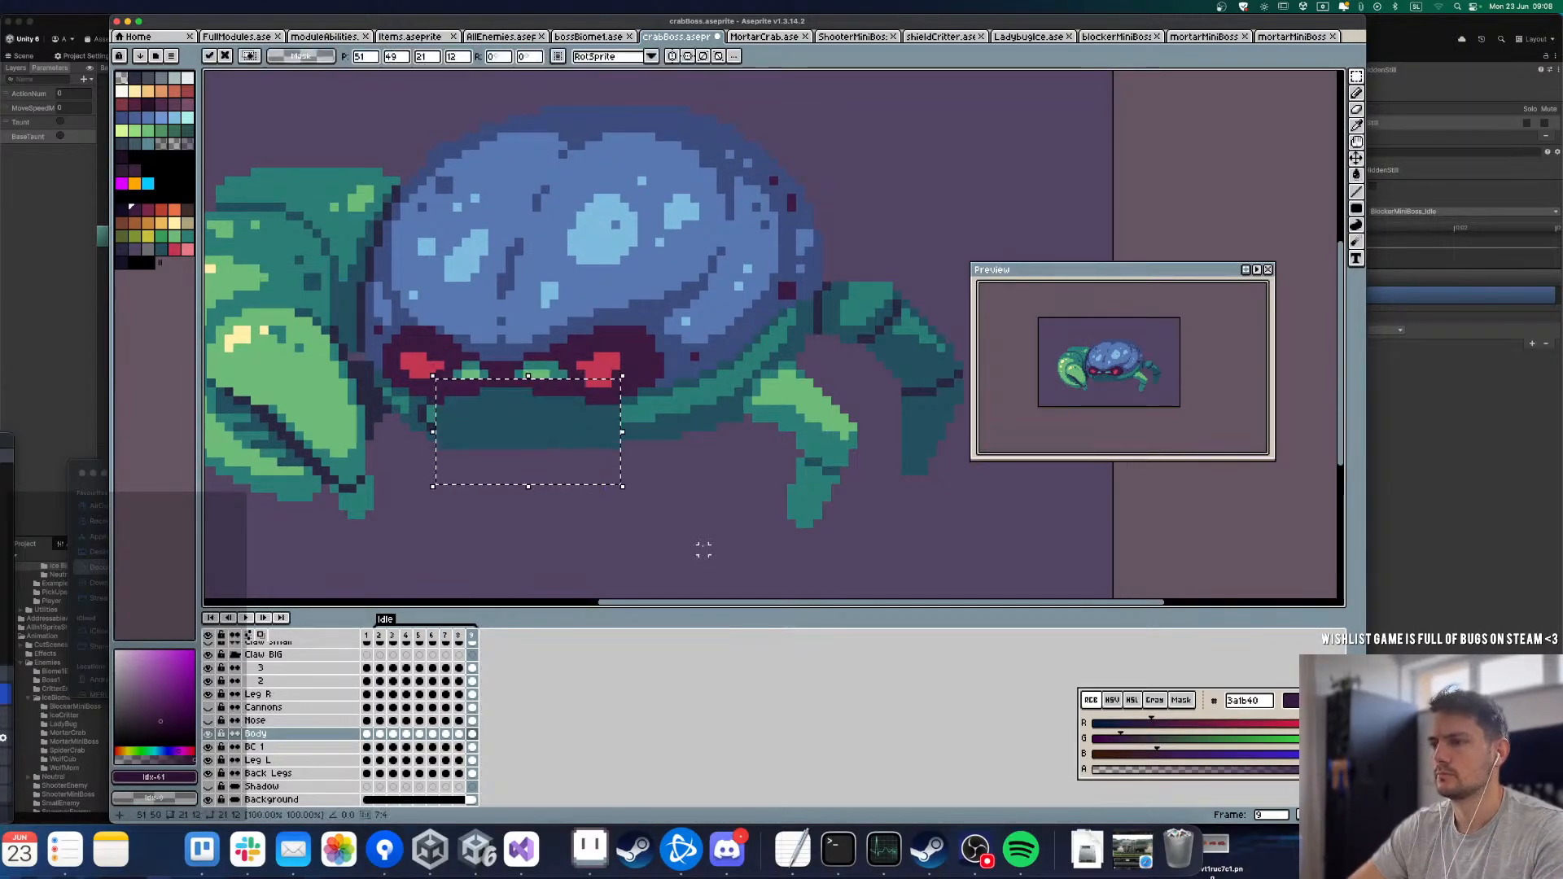
key("Return")
Step: Paint over the leftover mouth outline pixels on Body frame 2 with the dark teal 24505f
key("Right")
key("Right")
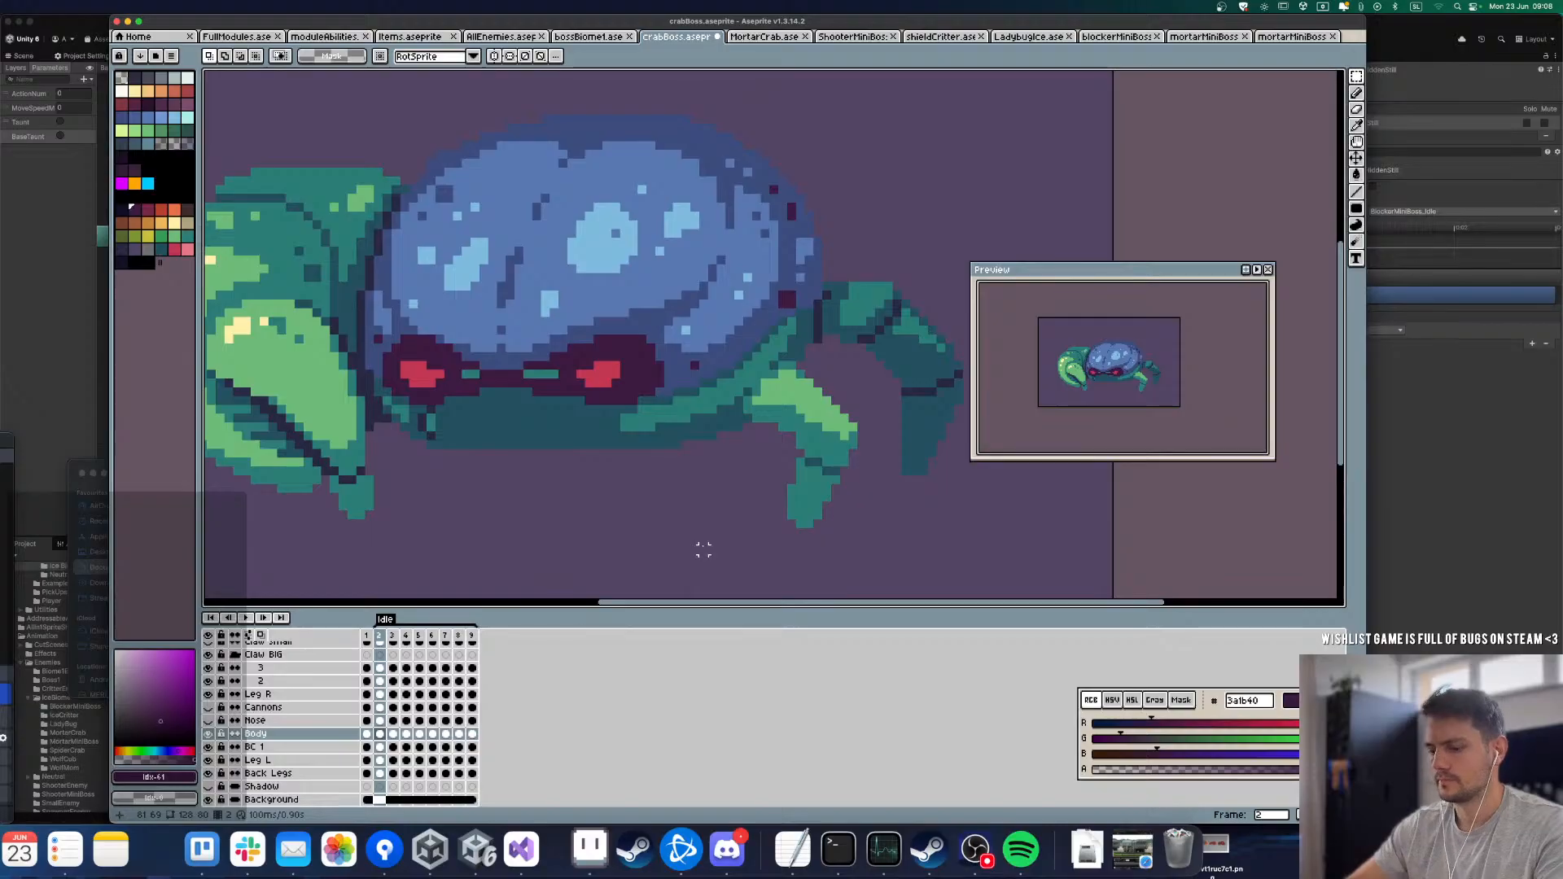
key("b")
scroll(443, 422, "up", 2)
left_click(438, 443, "alt")
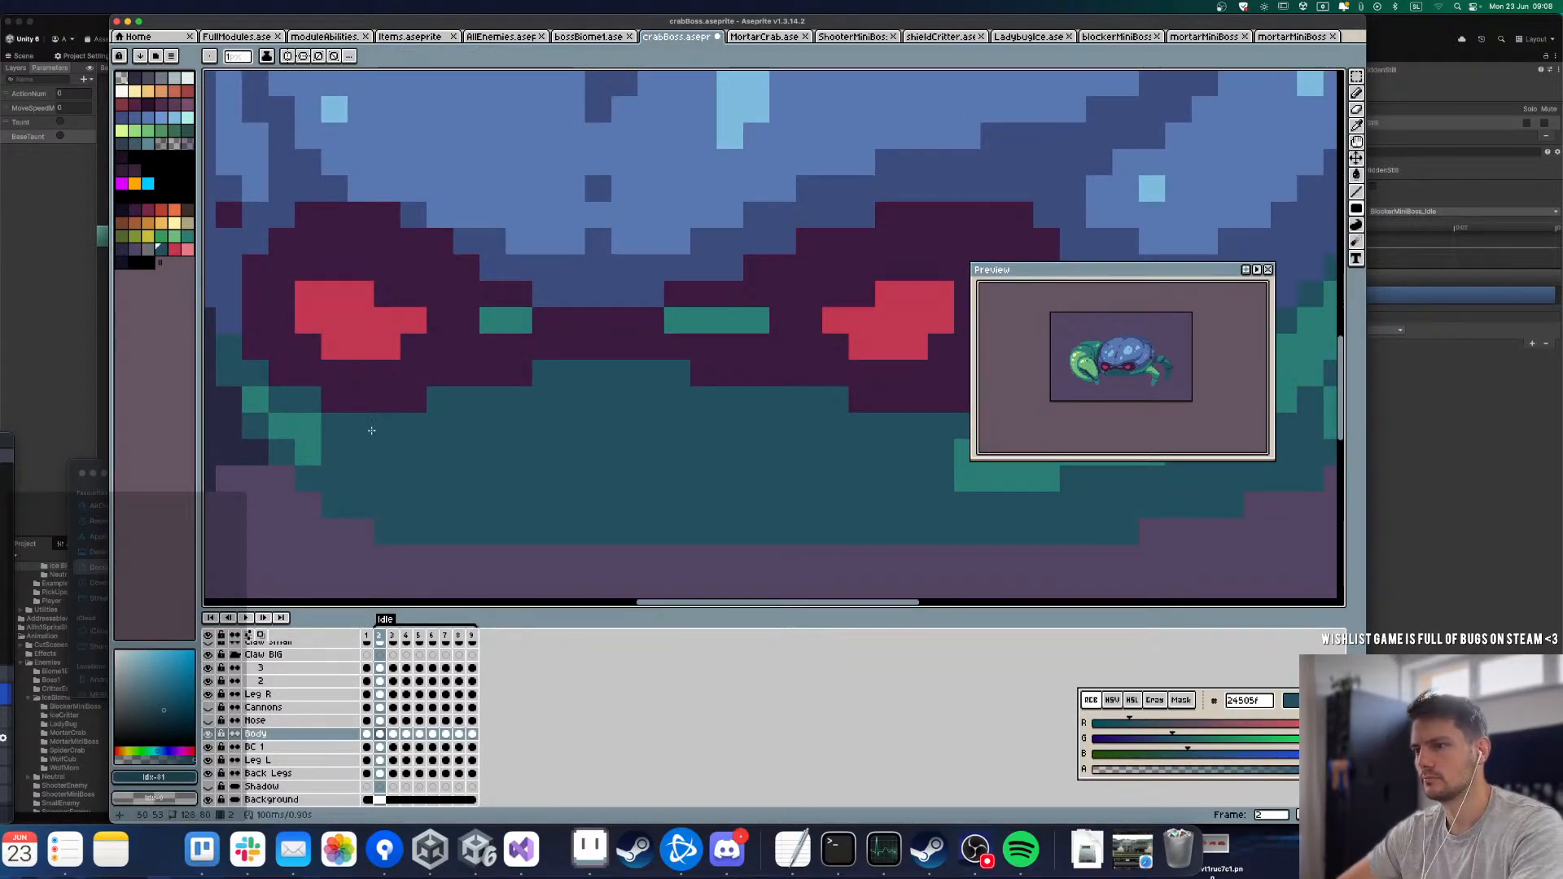
Step: Cover the leftover outline pixels beside the patch on Body frame 3 with dark teal
scroll(371, 430, "down", 2)
key("Right")
scroll(369, 482, "up", 2)
left_click_drag(362, 413, 432, 486)
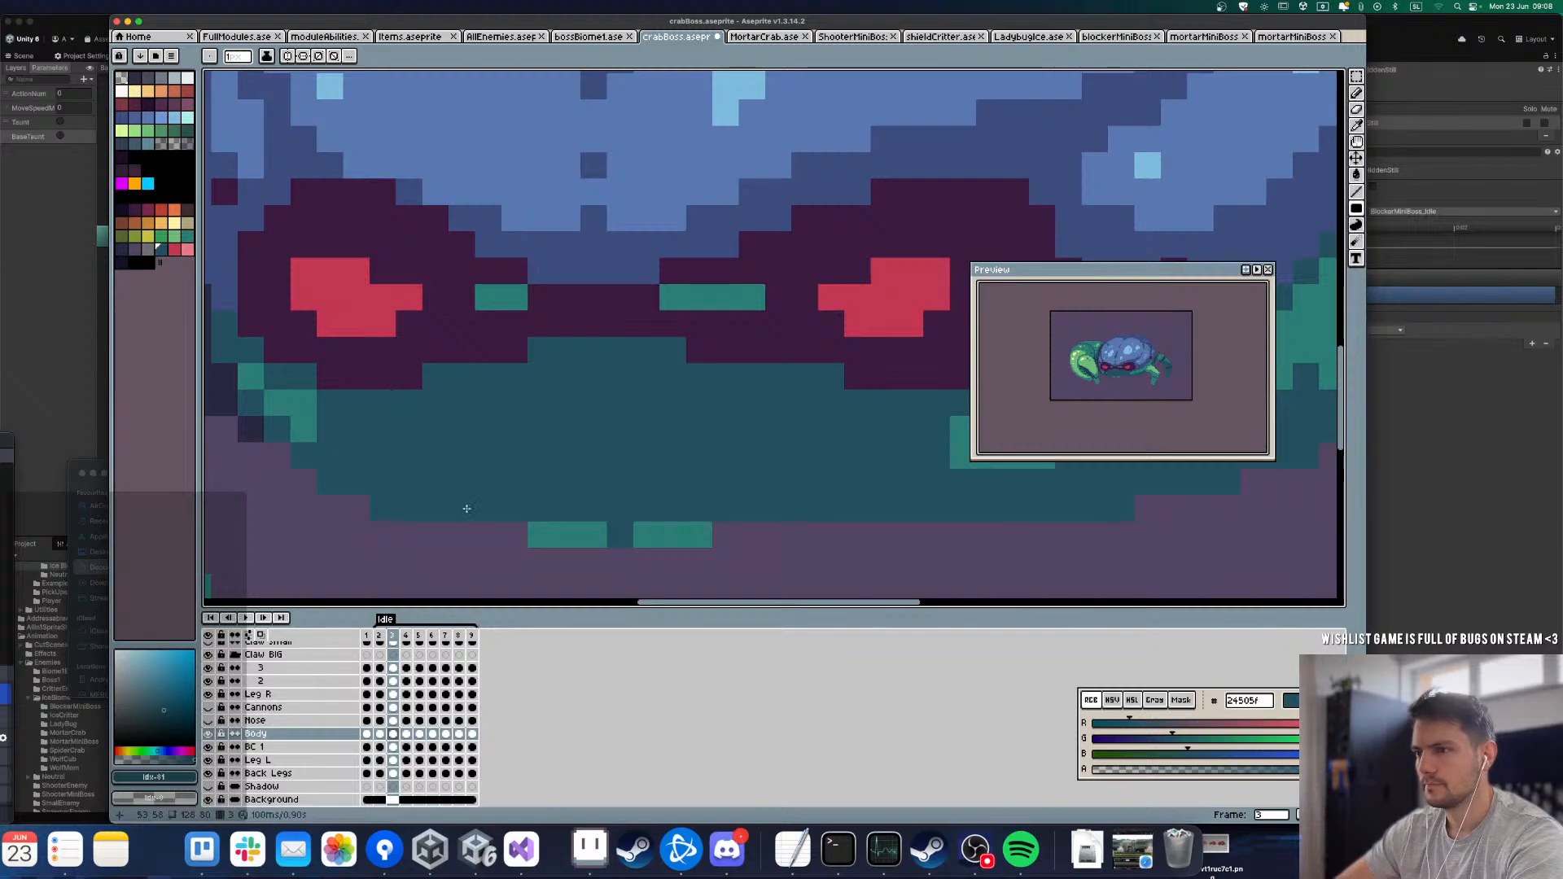
Step: Clean up the stray mouth pixels around the patch on Body frames 4 and 5
scroll(465, 496, "down", 2)
scroll(471, 396, "down", 2)
key("Right")
scroll(457, 398, "up", 2)
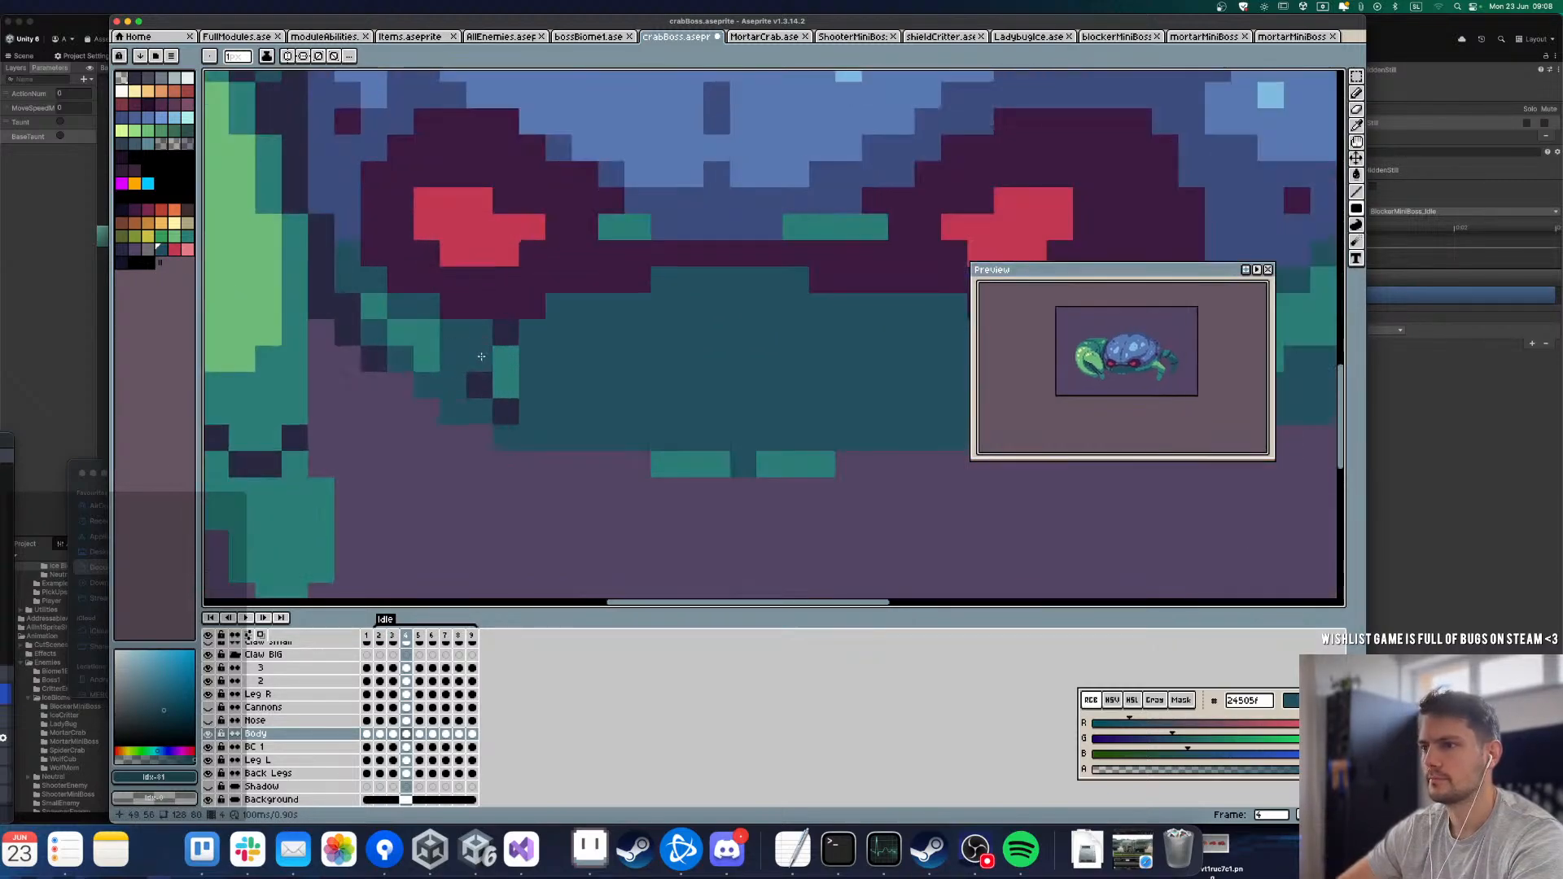
key("Right")
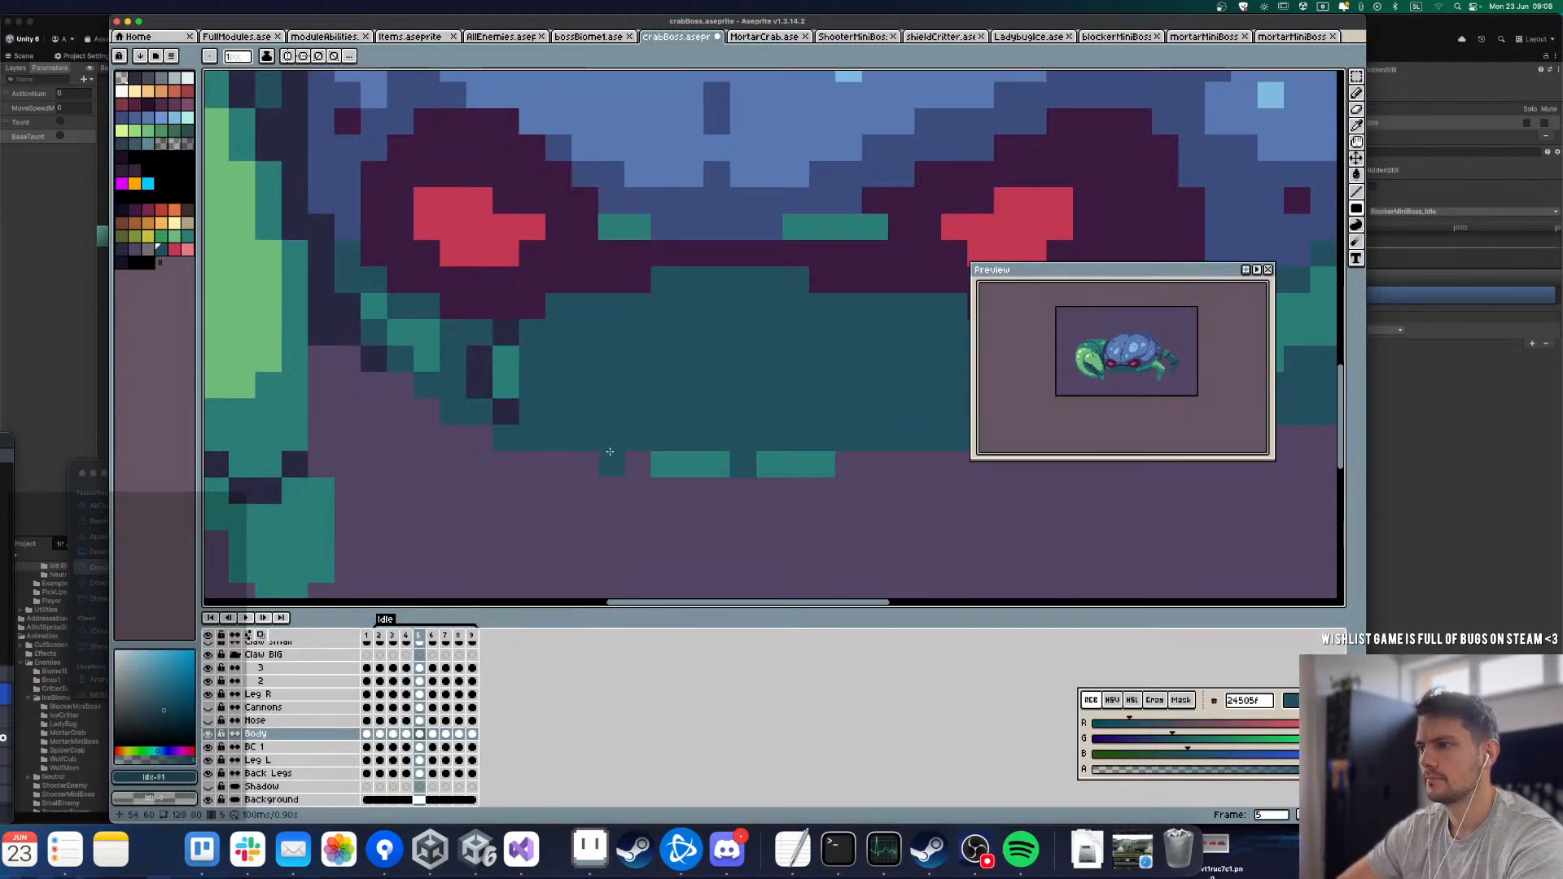
left_click_drag(489, 366, 471, 334)
Step: Erase the mouth remnants below the body on frame 6 and fill the stray outline pixels with dark teal
key("Right")
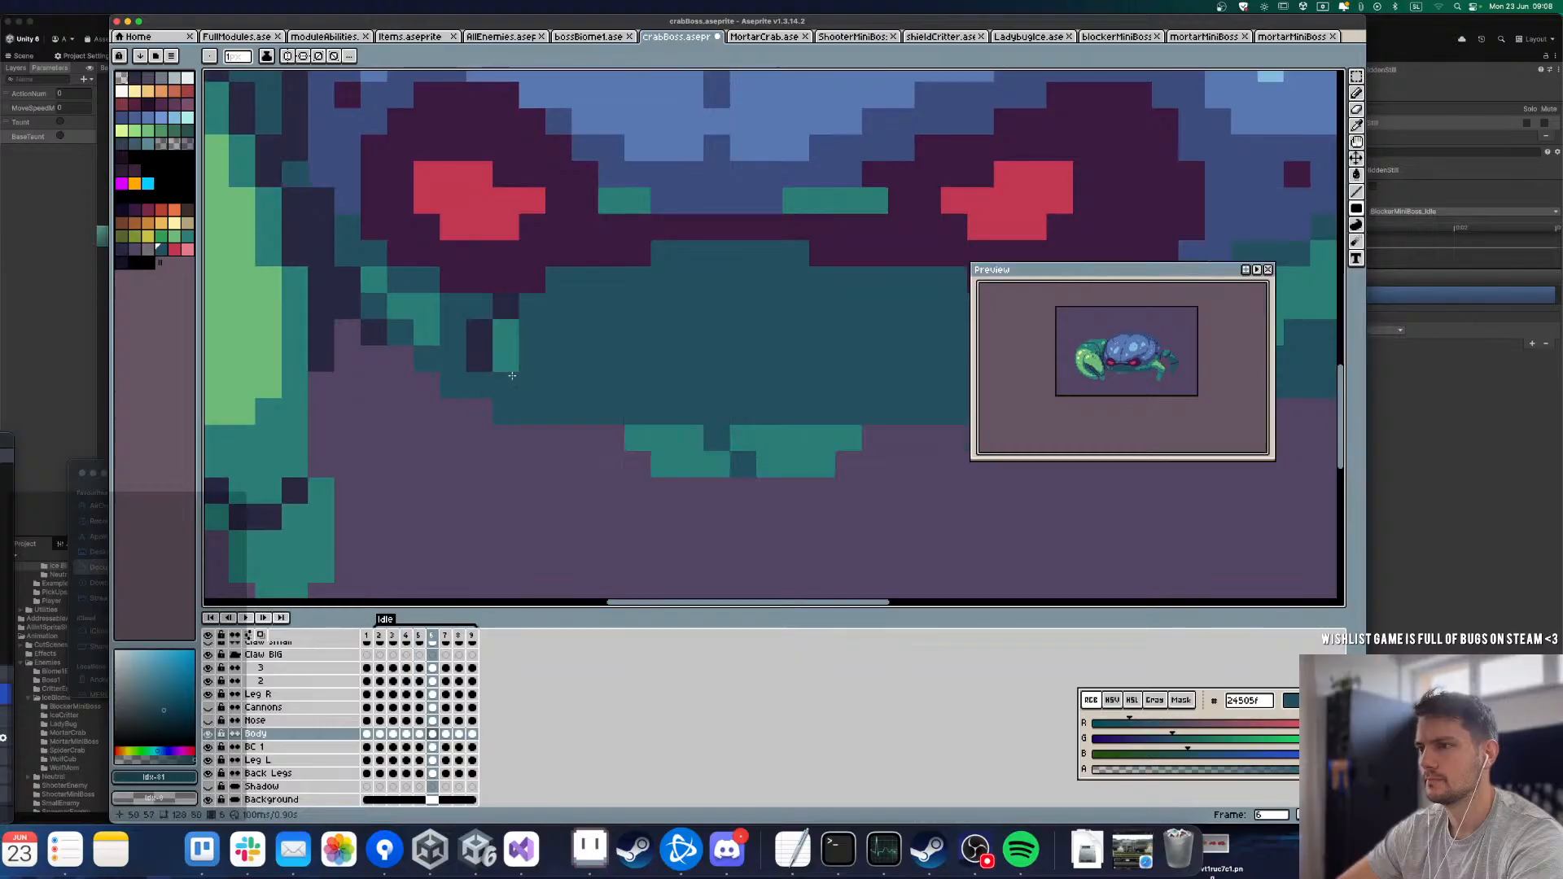
left_click_drag(605, 433, 852, 467)
left_click_drag(530, 359, 481, 321)
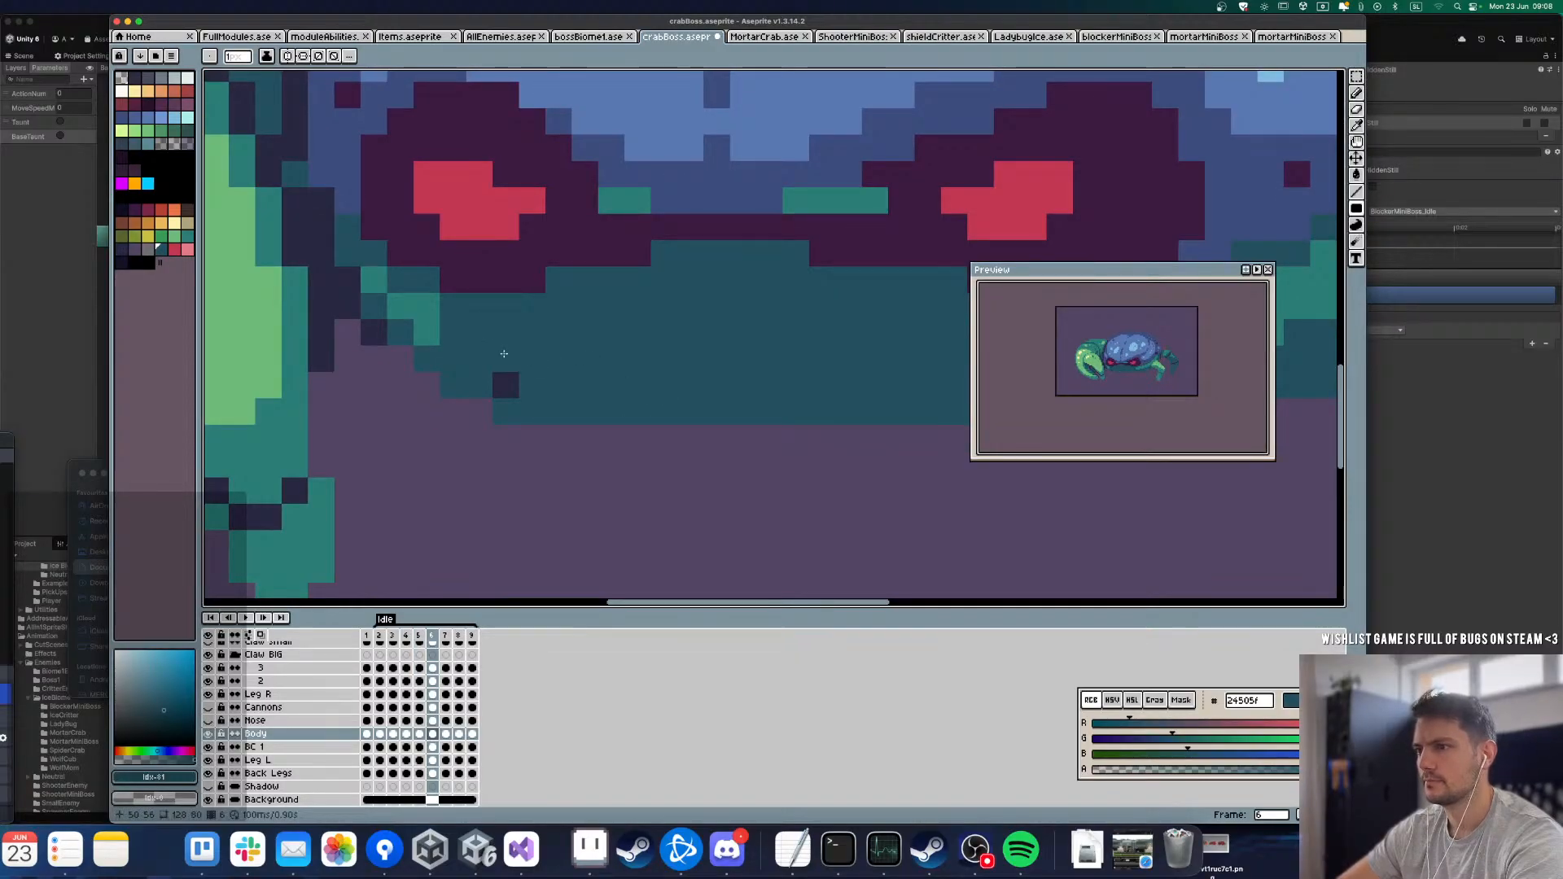
left_click(505, 385)
Step: Cover the leftover mouth outline and patch pixels on Body frames 7, 8 and 9 with dark teal 24505f
key("Right")
left_click_drag(631, 413, 852, 440)
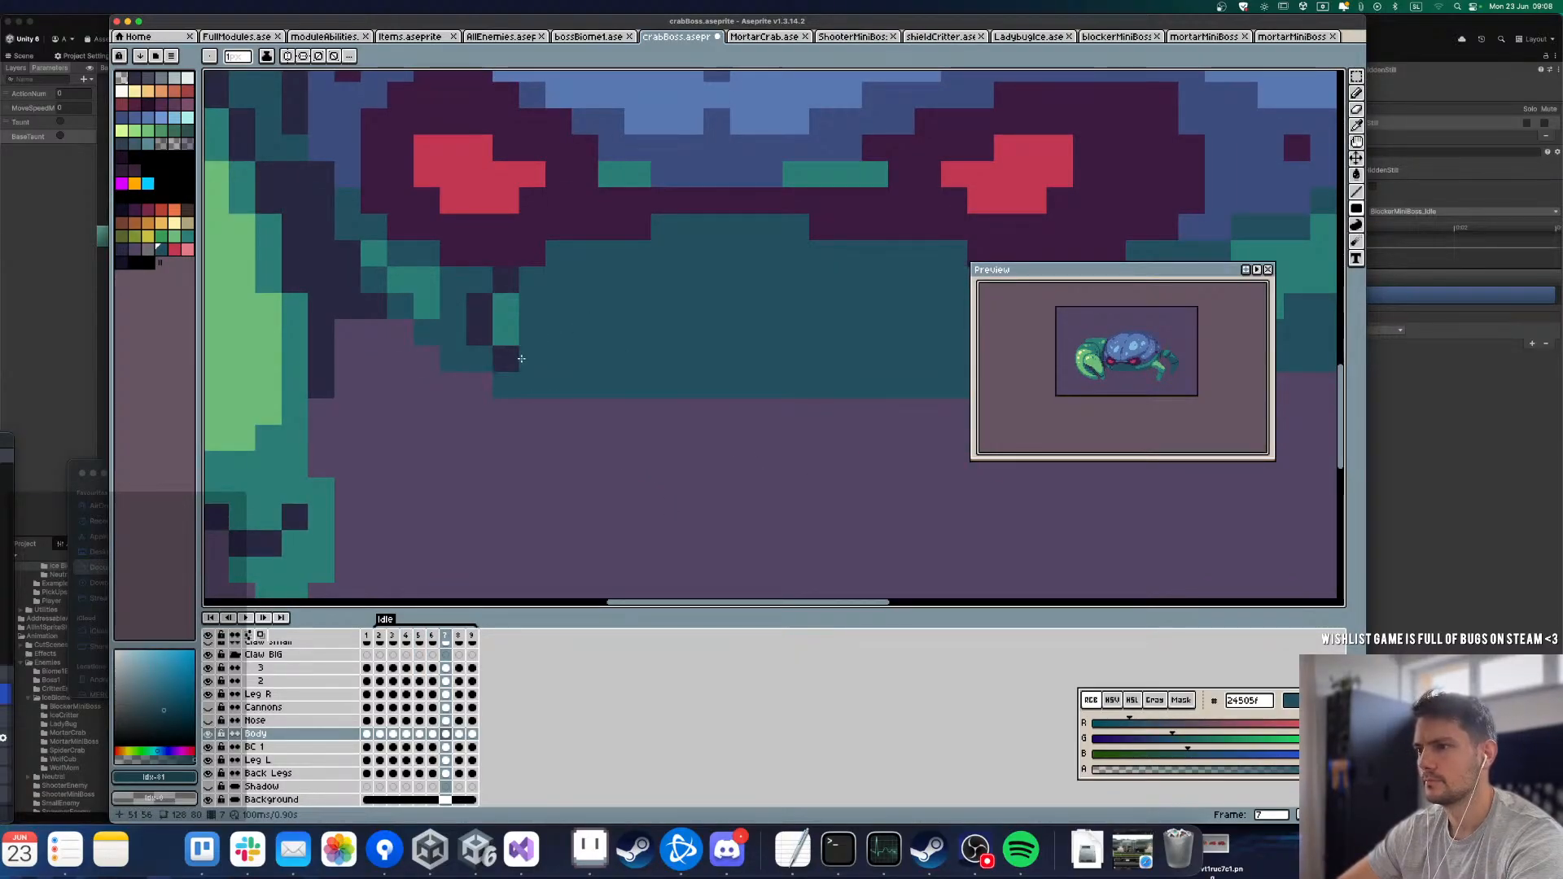
left_click_drag(463, 282, 463, 282)
key("Right")
left_click_drag(634, 388, 850, 406)
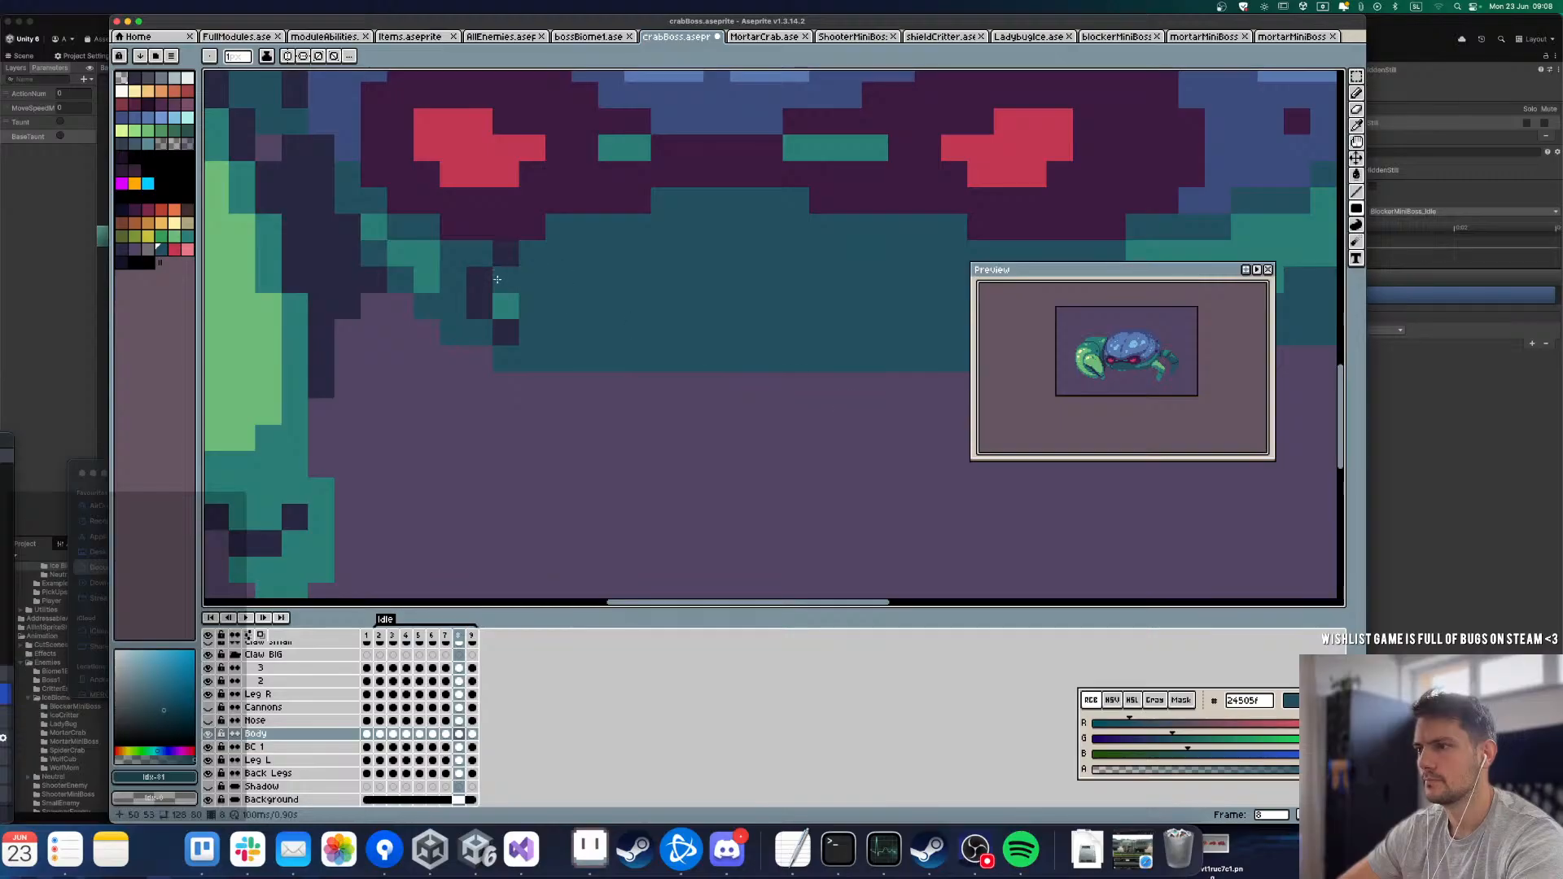
left_click_drag(530, 332, 481, 247)
key("Right")
left_click_drag(631, 389, 855, 423)
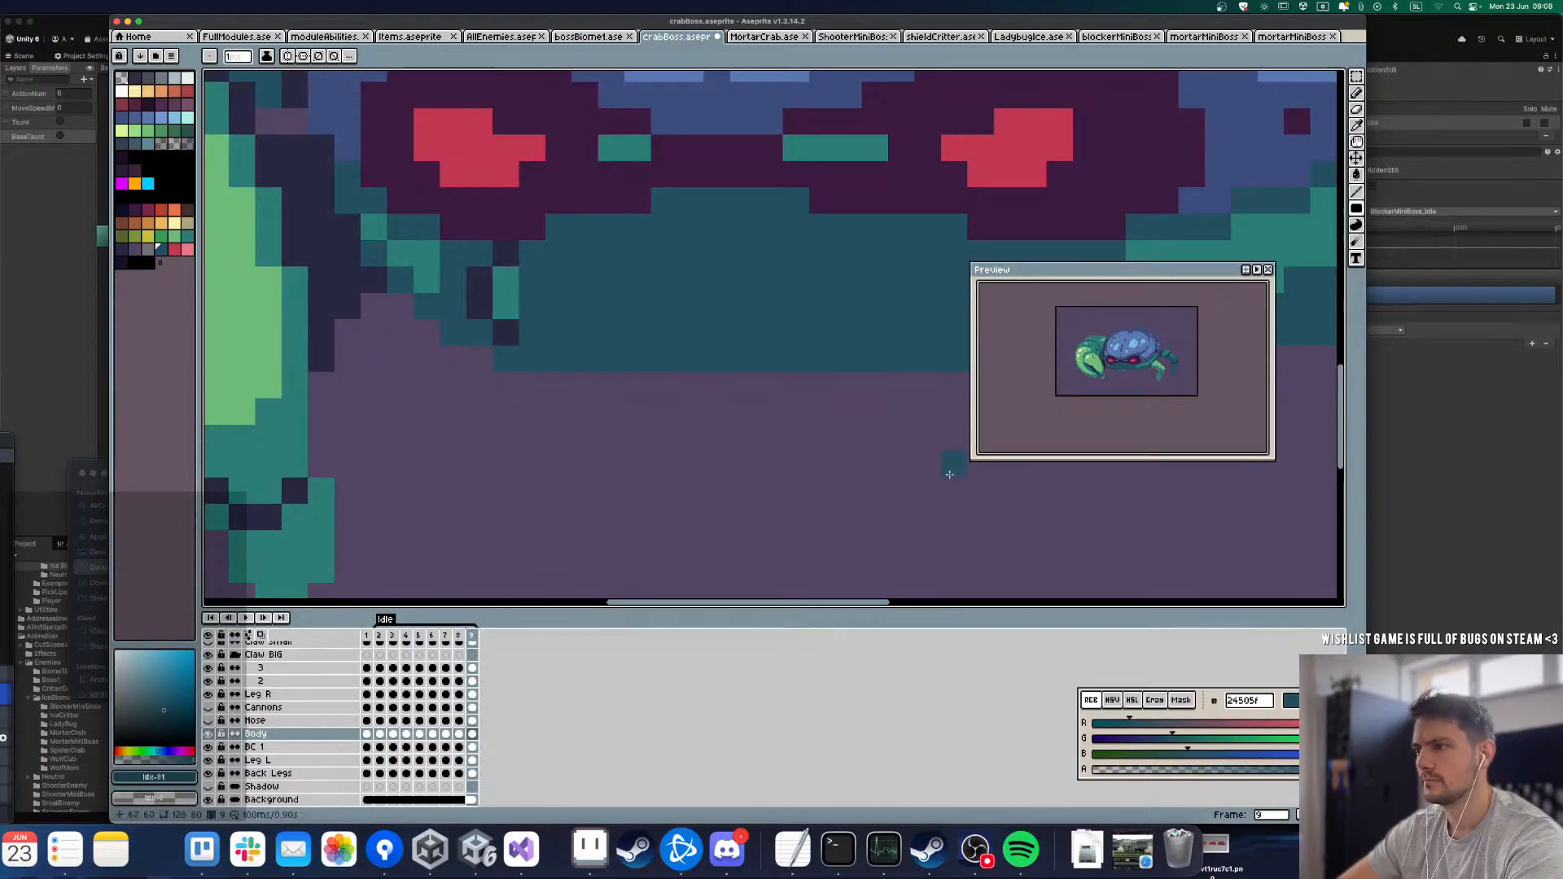
left_click_drag(457, 308, 478, 266)
Step: Sample the dark purple 3a1b40 from the eye band and paint over the leftover green mouth pixels between the eyes on the early Body frames
key("Right")
scroll(554, 390, "down", 3)
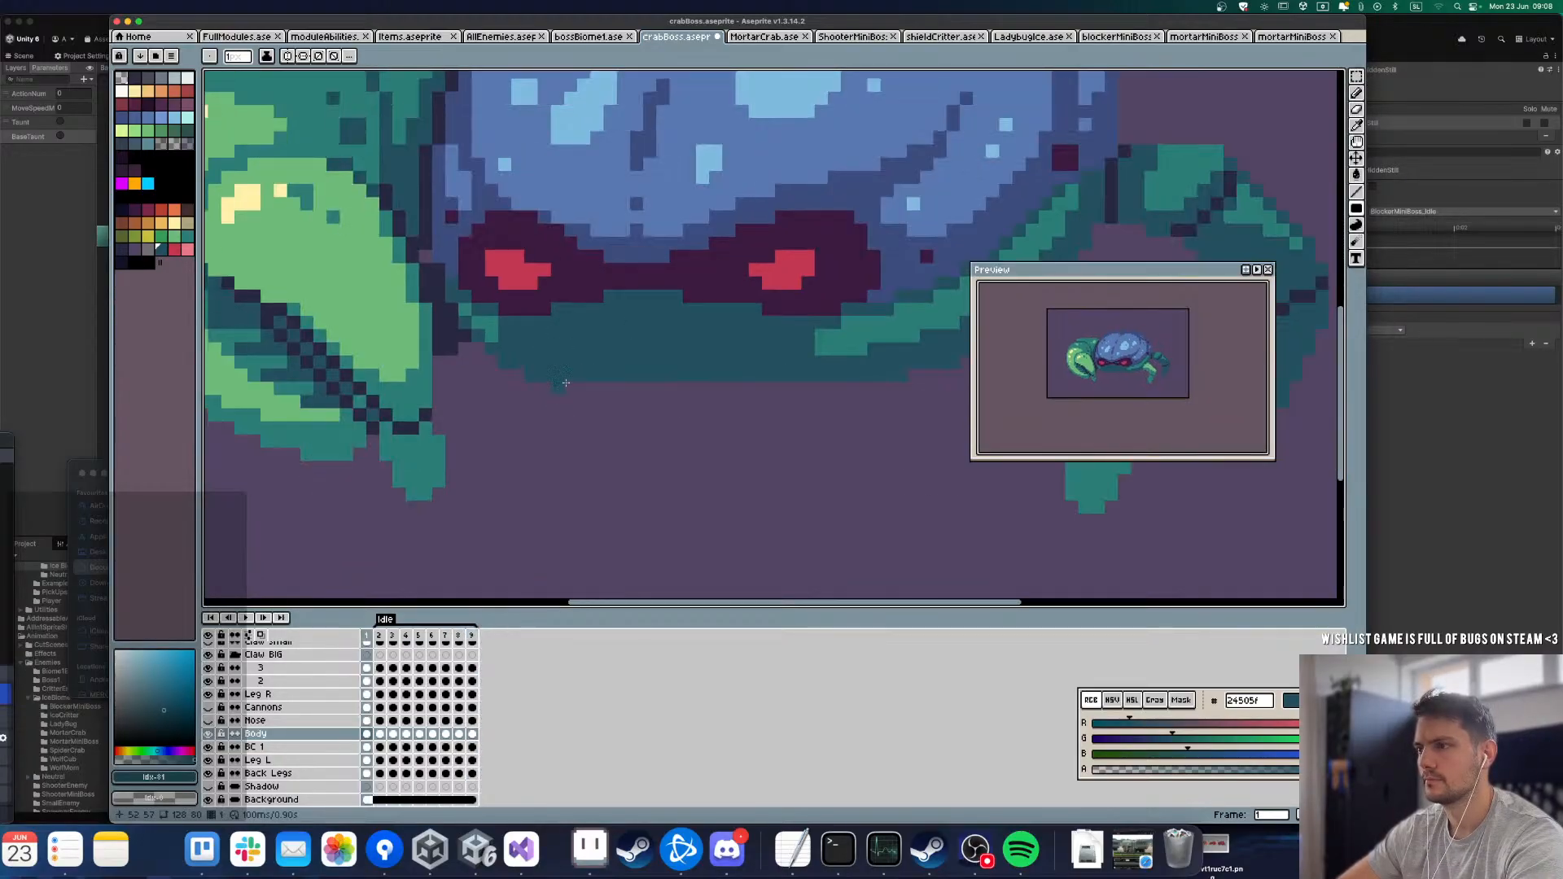
scroll(636, 268, "up", 3)
left_click(639, 270, "alt")
key("Right")
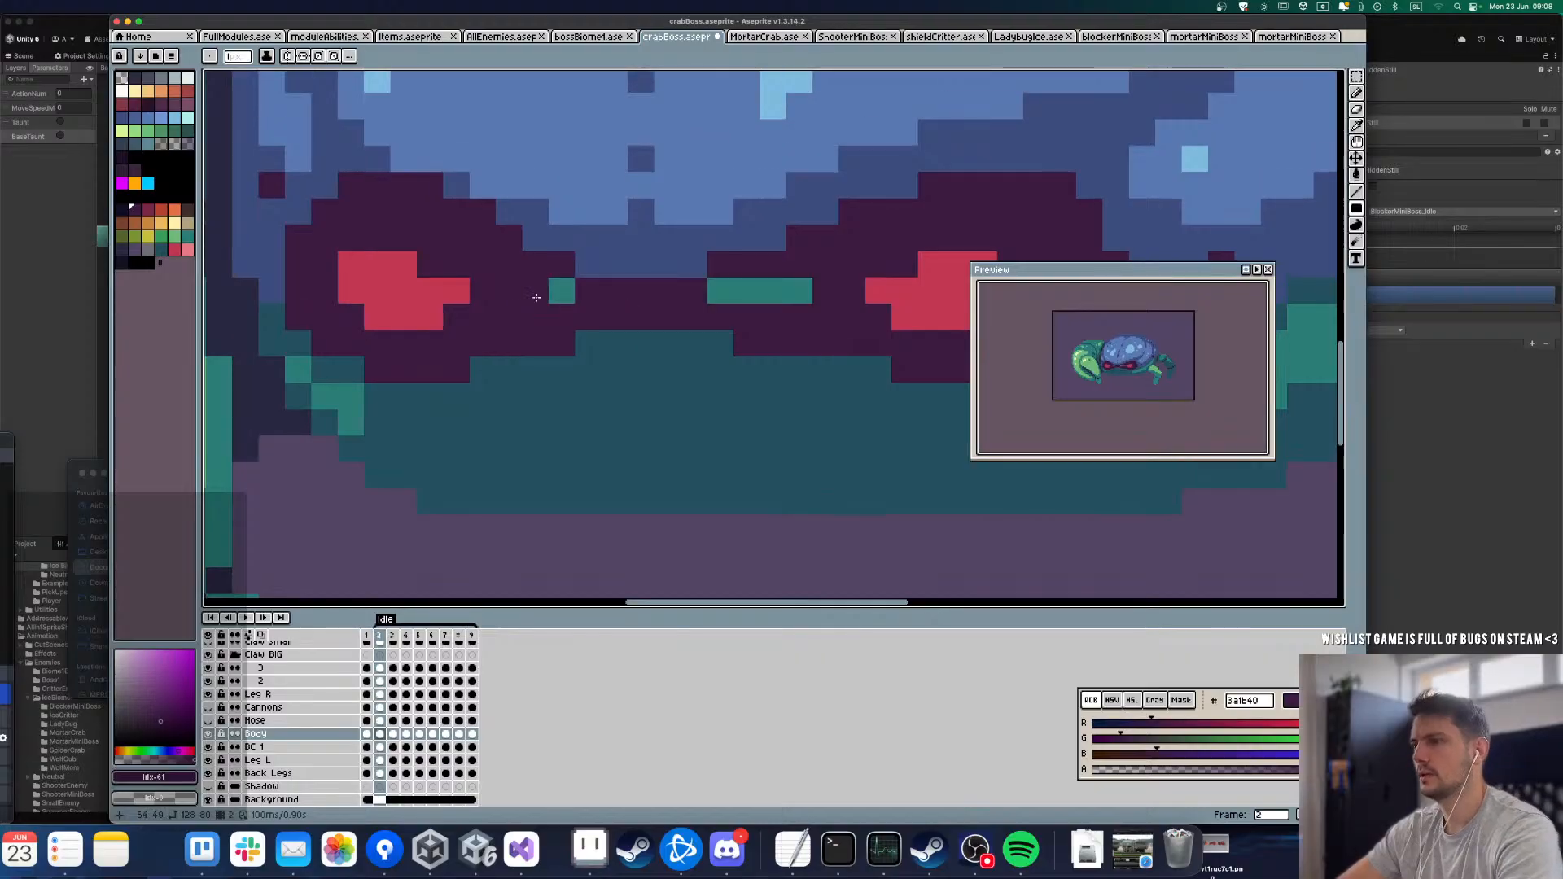
left_click_drag(516, 294, 805, 346)
key("Right")
key("Right")
Step: Paint out the green strips between the eyes on Body frames 6 to 9 with the dark purple
key("Right")
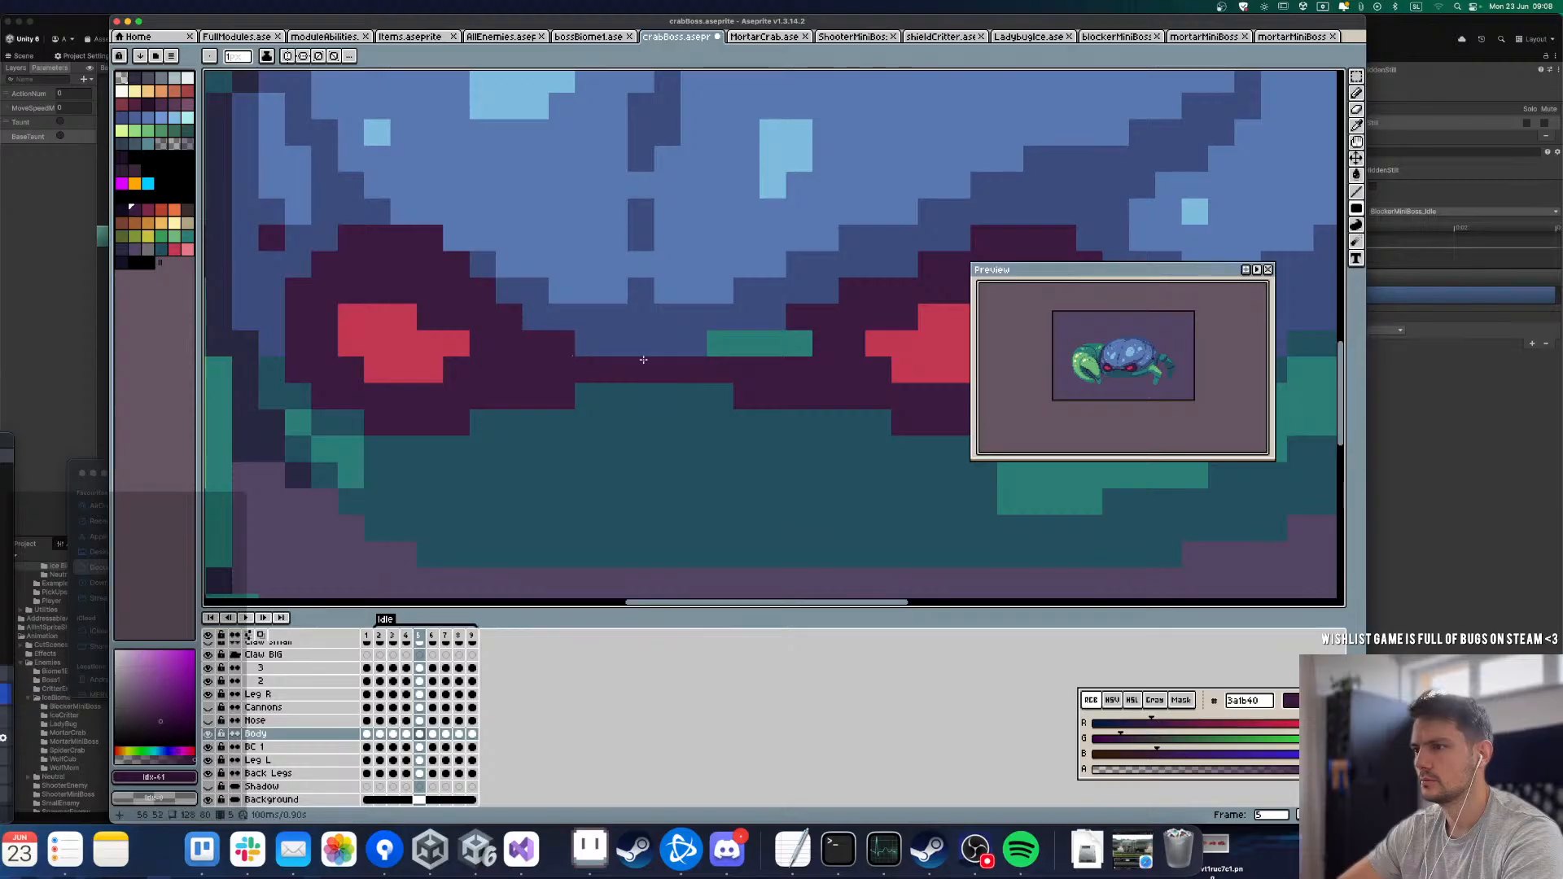
key("Right")
left_click(535, 317)
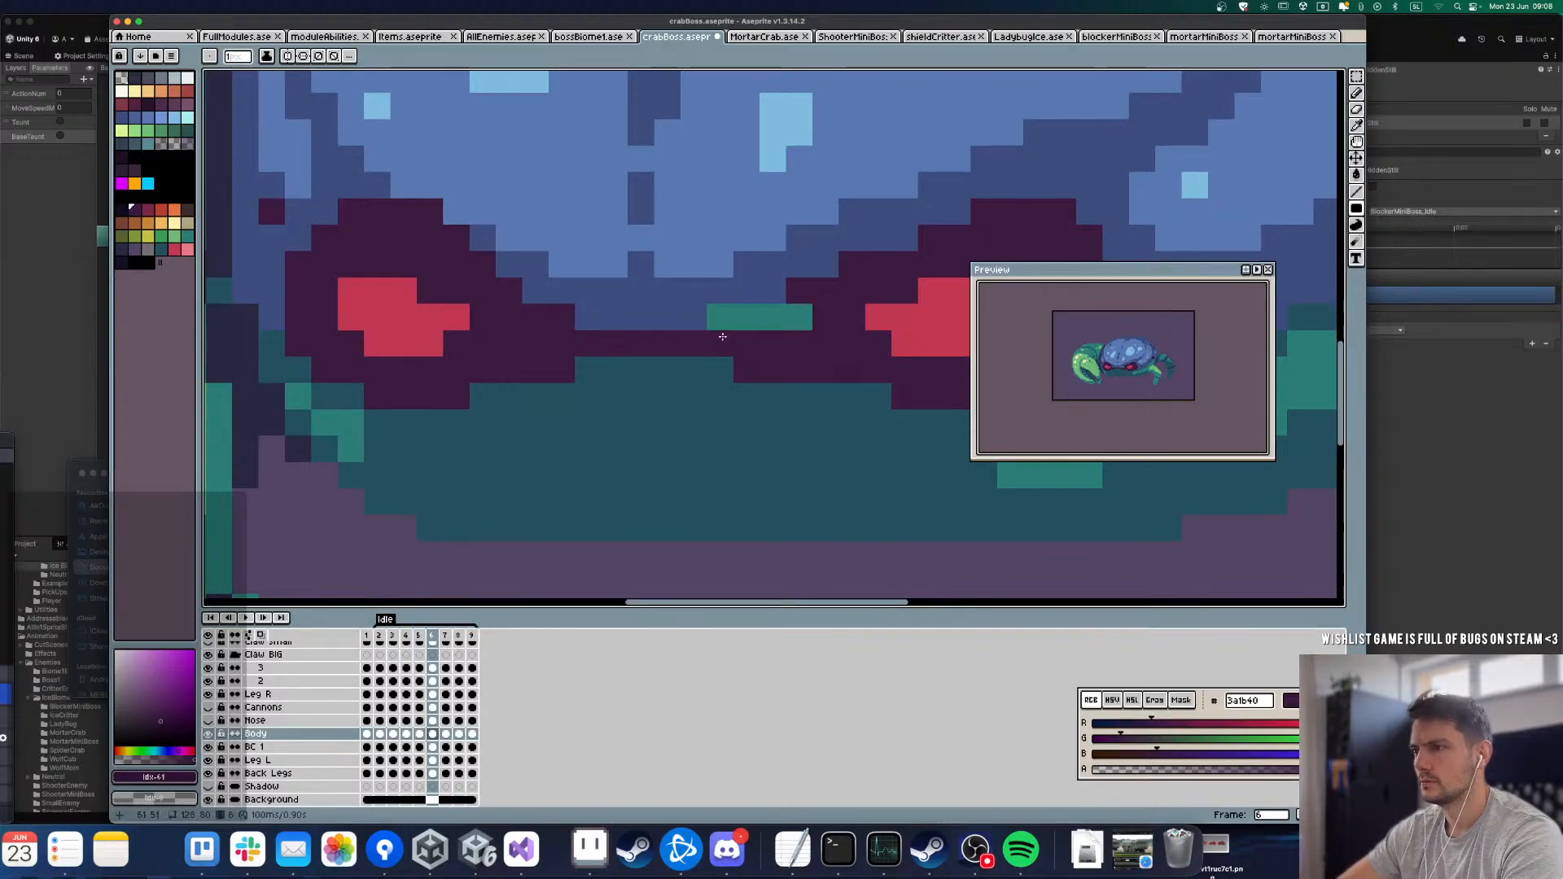
left_click_drag(720, 319, 802, 317)
key("Right")
left_click(545, 281)
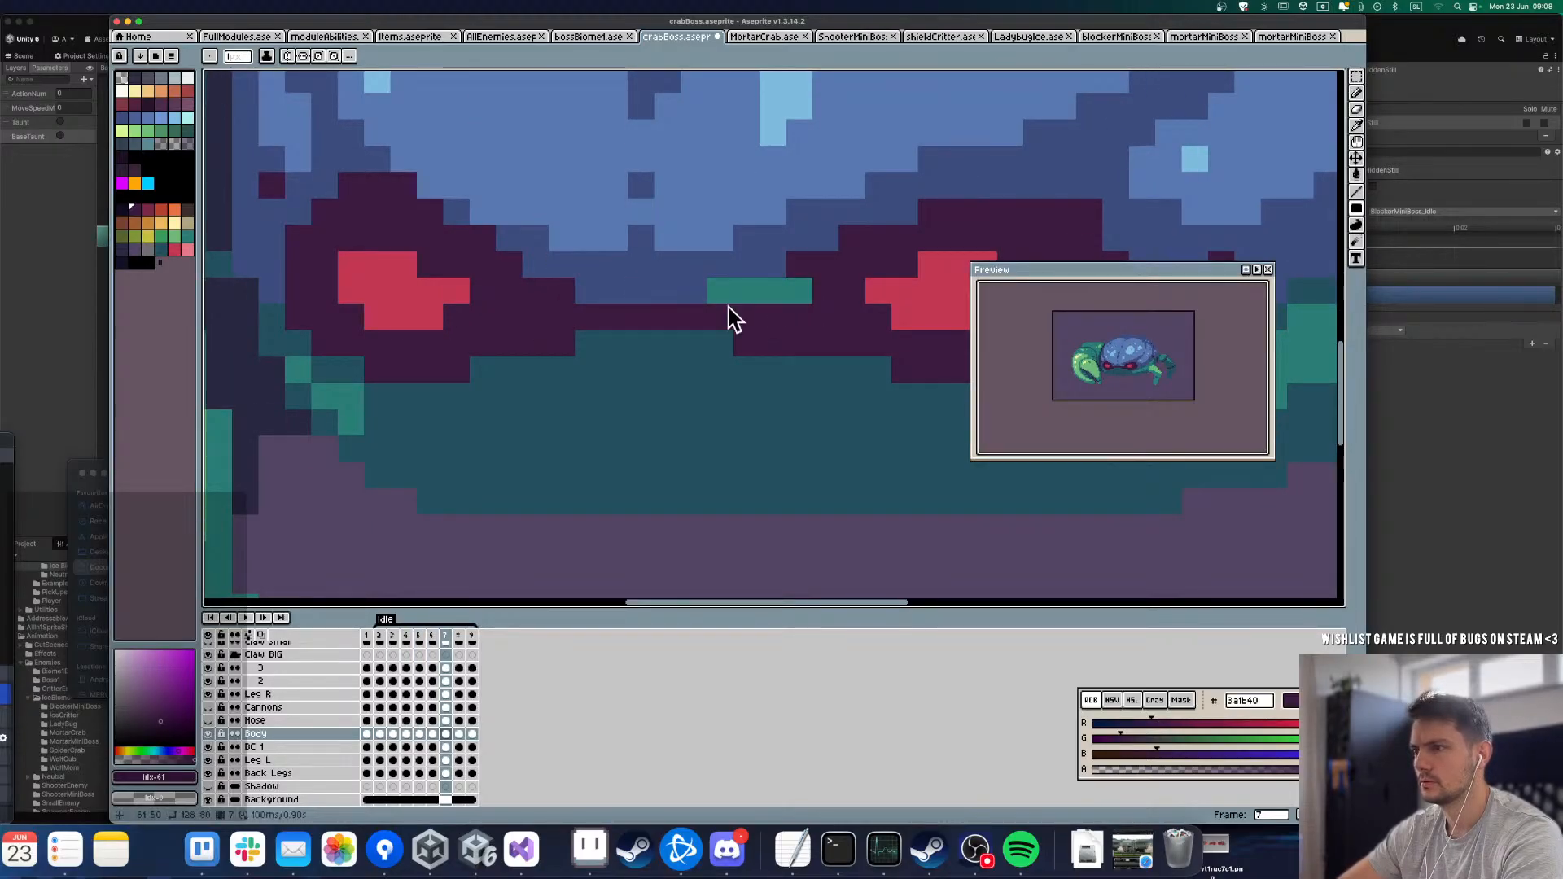
mouse_move(721, 291)
left_mouse_down()
mouse_move(730, 310)
mouse_move(812, 312)
left_mouse_up()
key("Right")
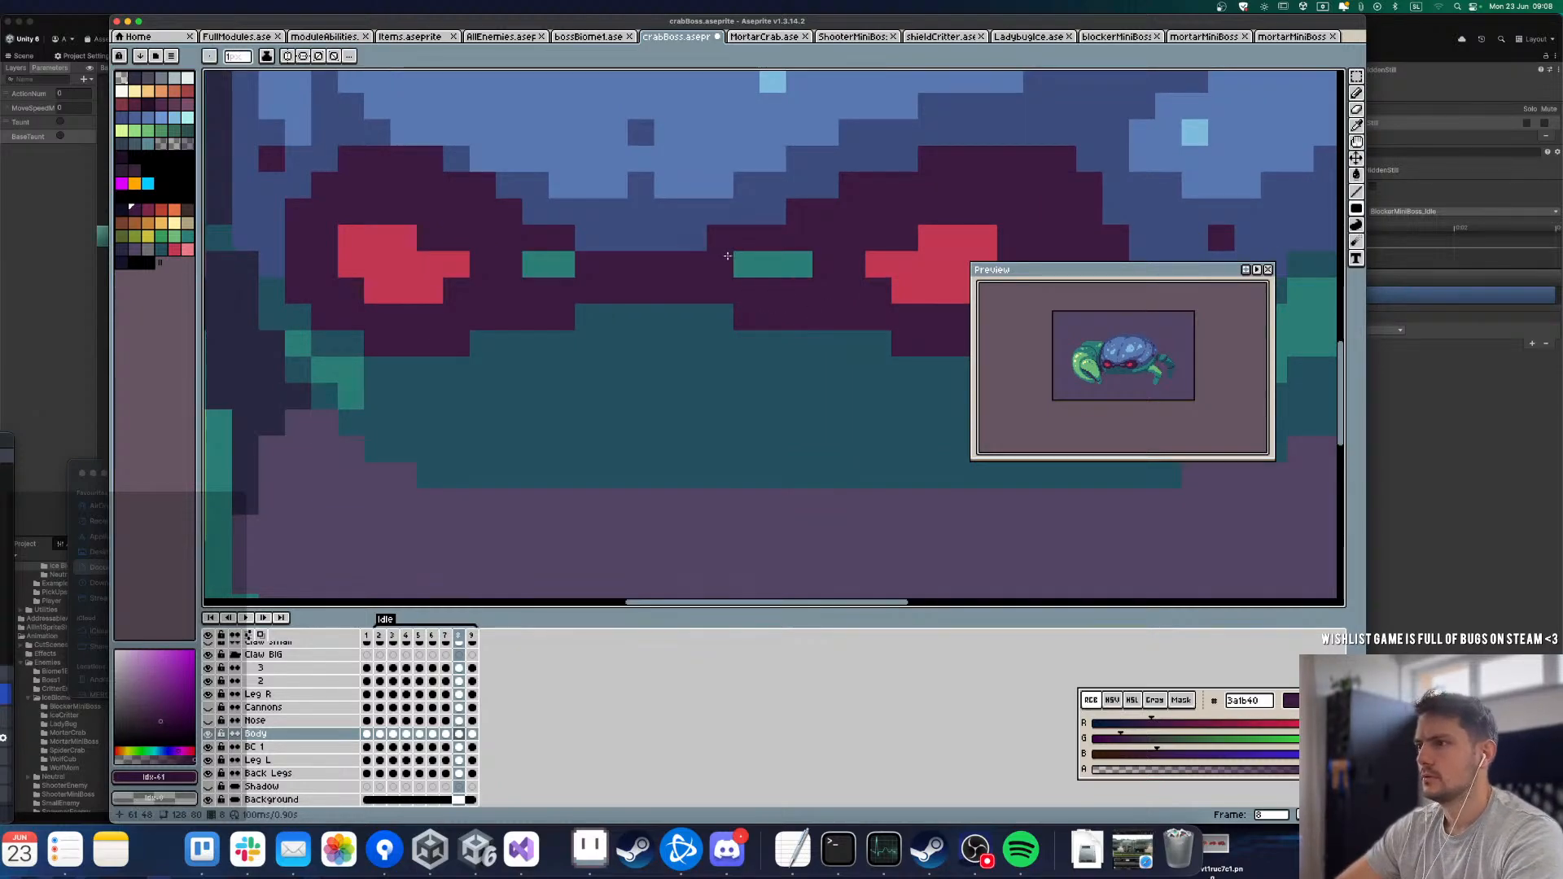
key("Right")
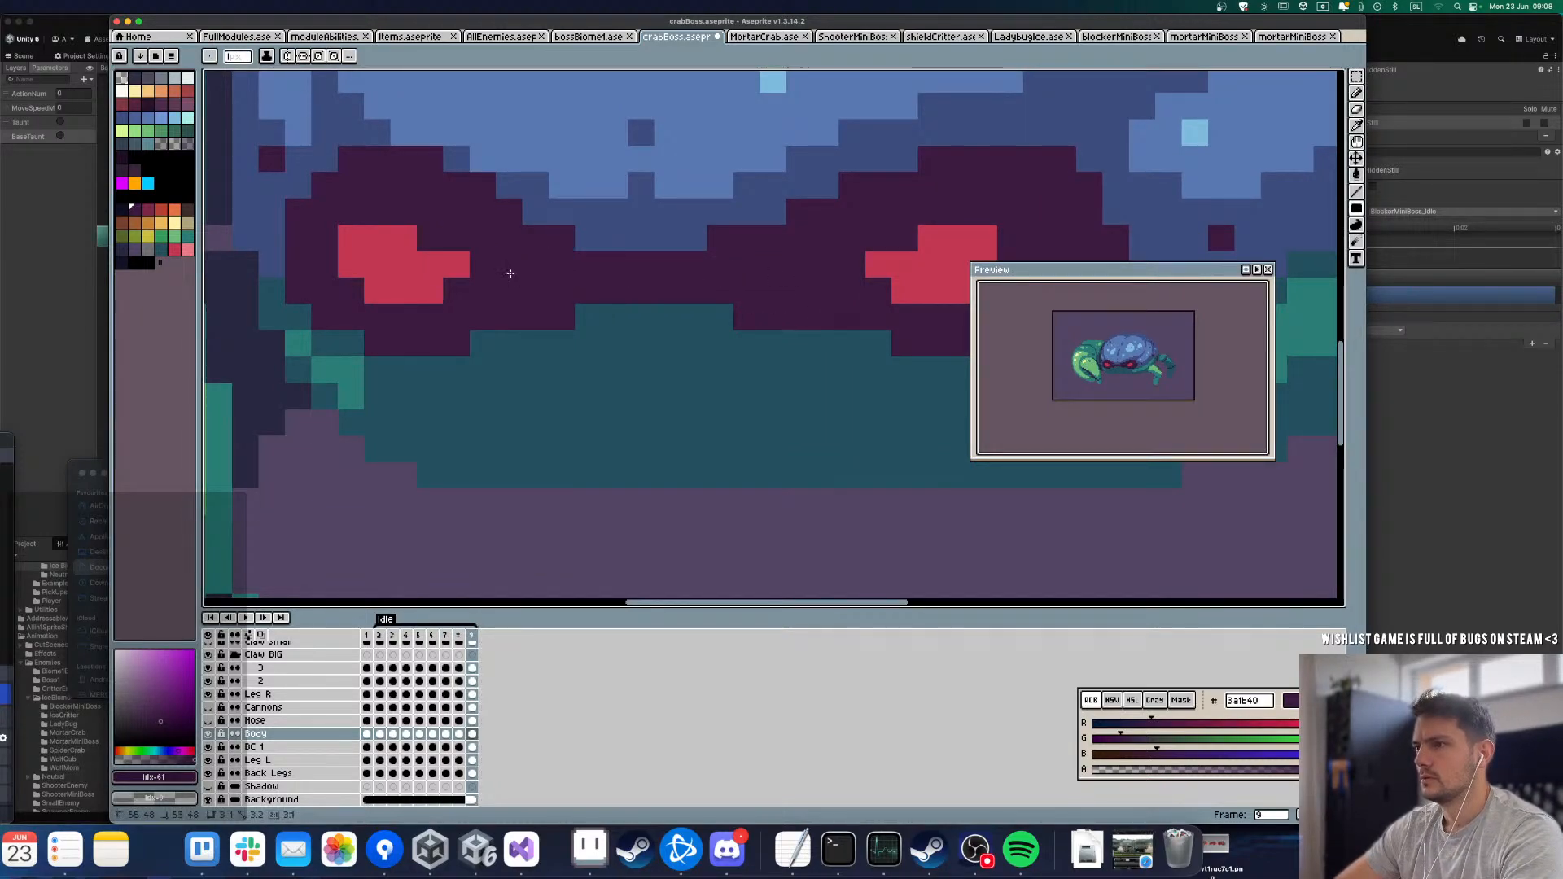
key("Left")
left_click(525, 274)
Step: Play the Idle loop and make the Nose layer visible to check the mouth over the cleaned body
scroll(582, 295, "down", 6)
key("Return")
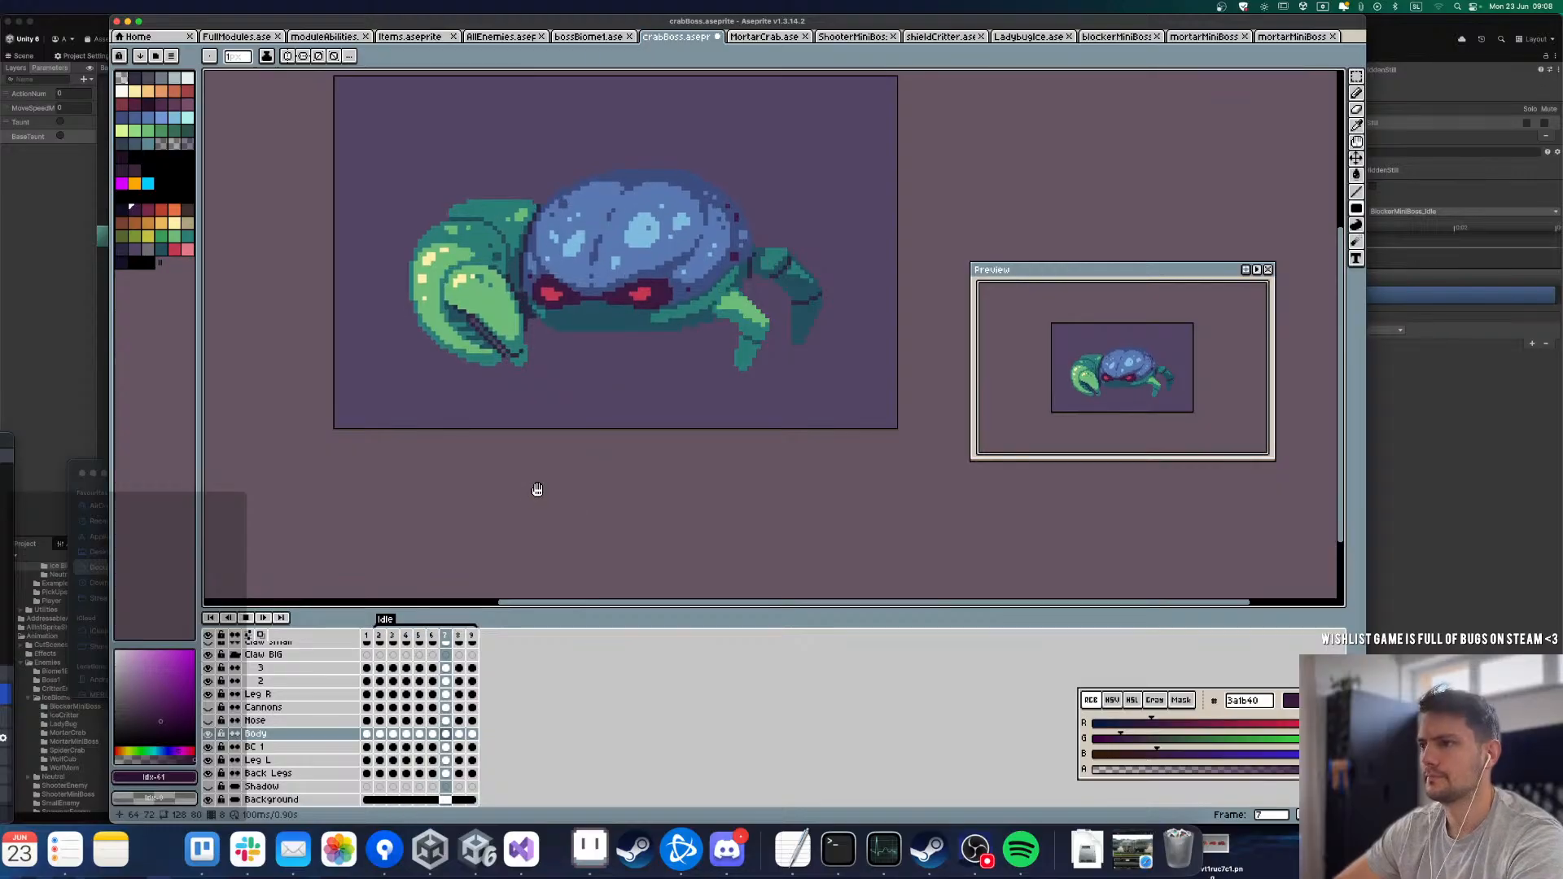
left_click(209, 721)
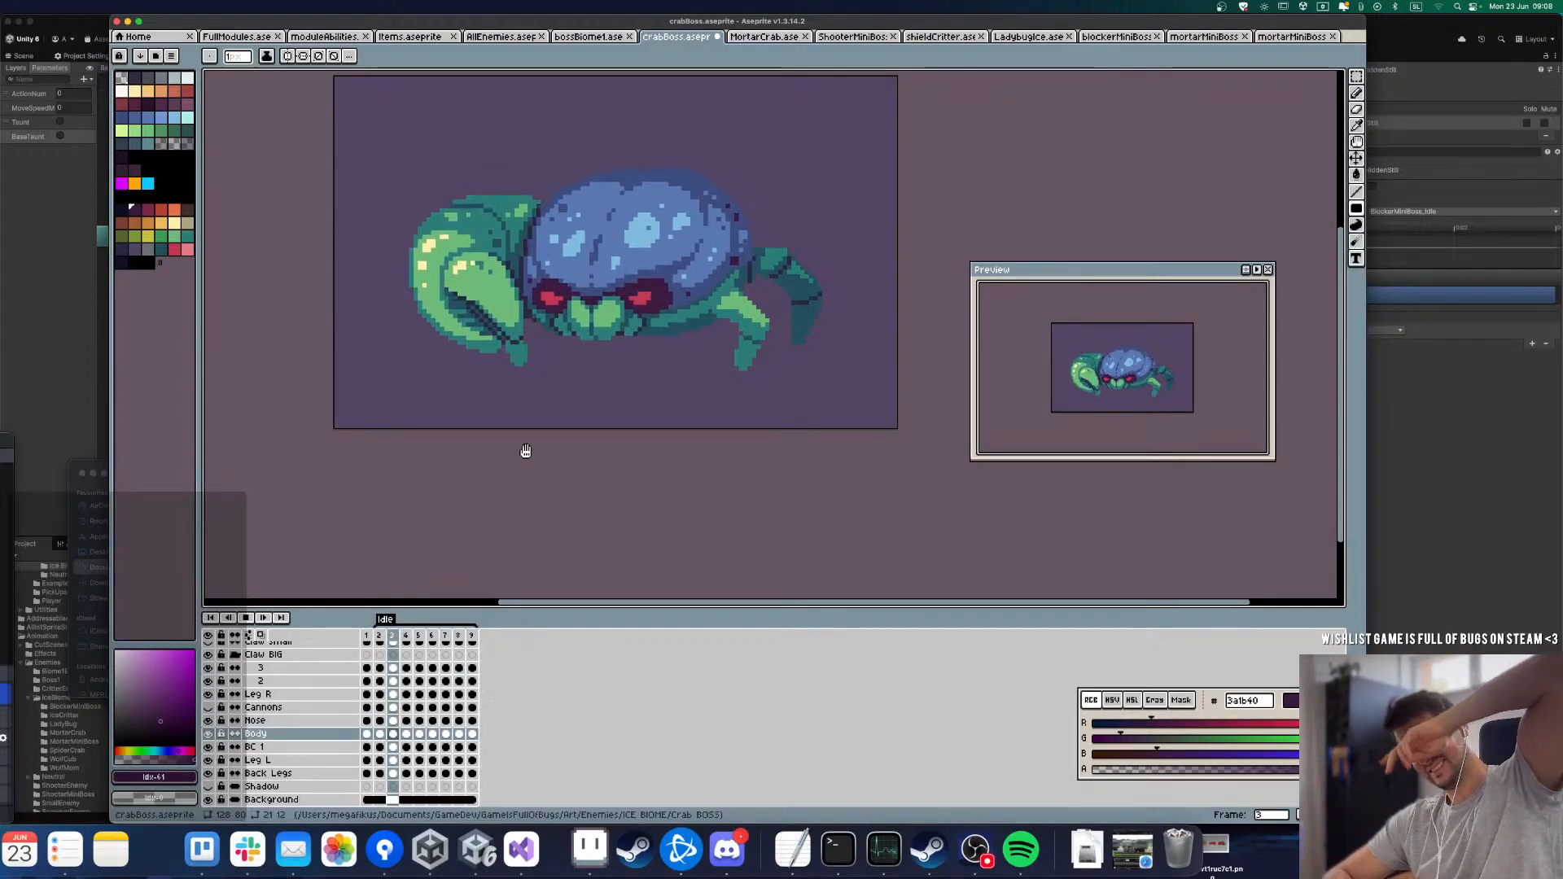
key("Return")
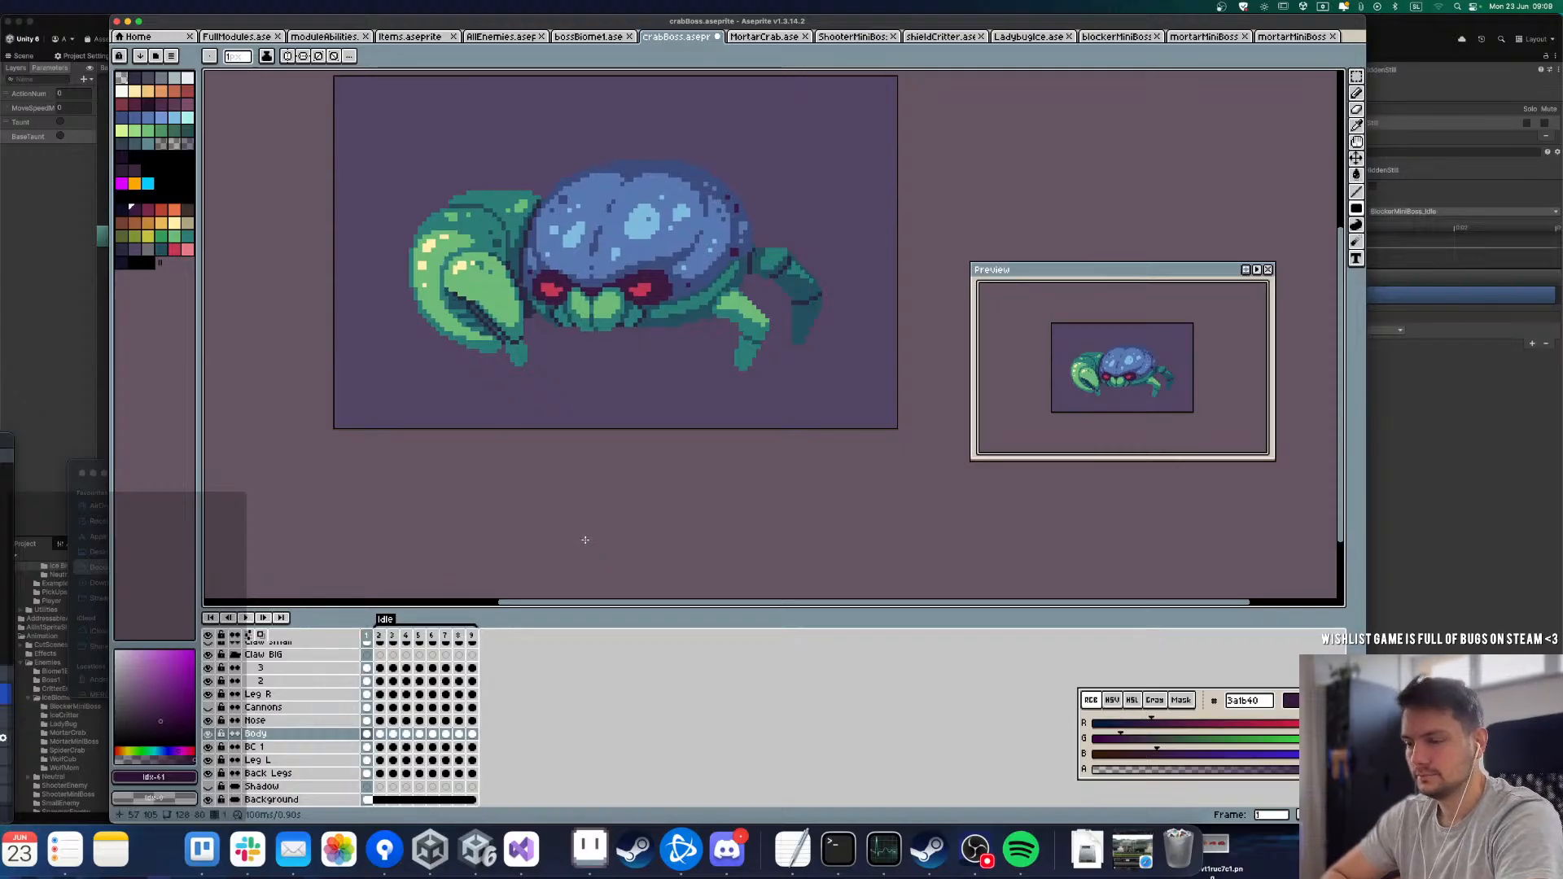
Step: Select the mouth area on frame 2 of the Nose layer and nudge the mouth up one pixel
key("m")
key("Right")
left_click_drag(521, 250, 705, 398)
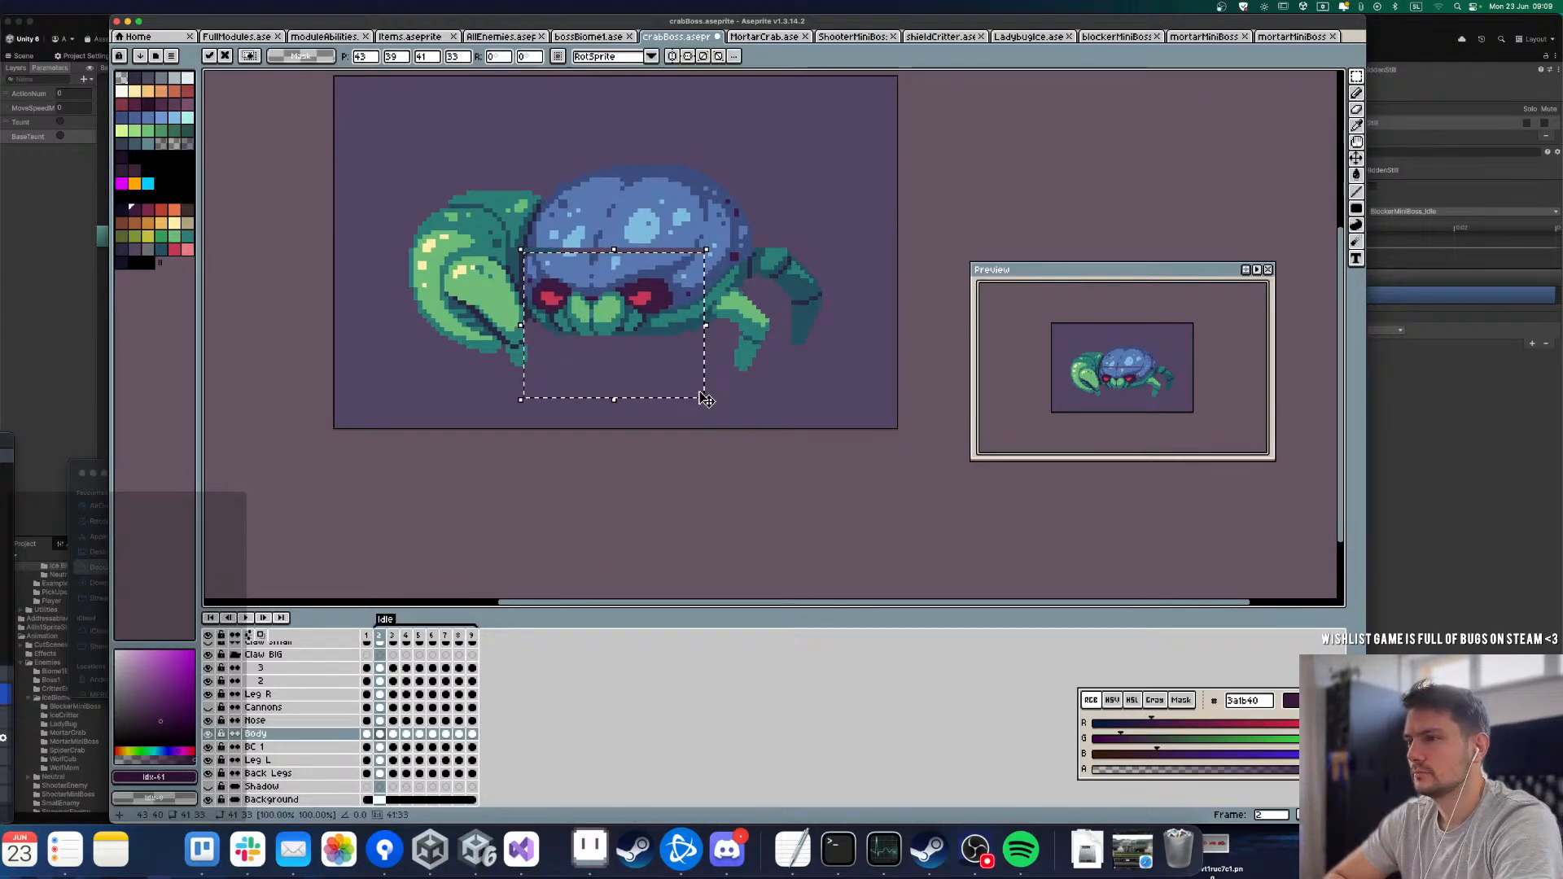
left_click(385, 720)
left_click(494, 511)
key("Up")
key("Down")
left_click_drag(518, 241, 820, 500)
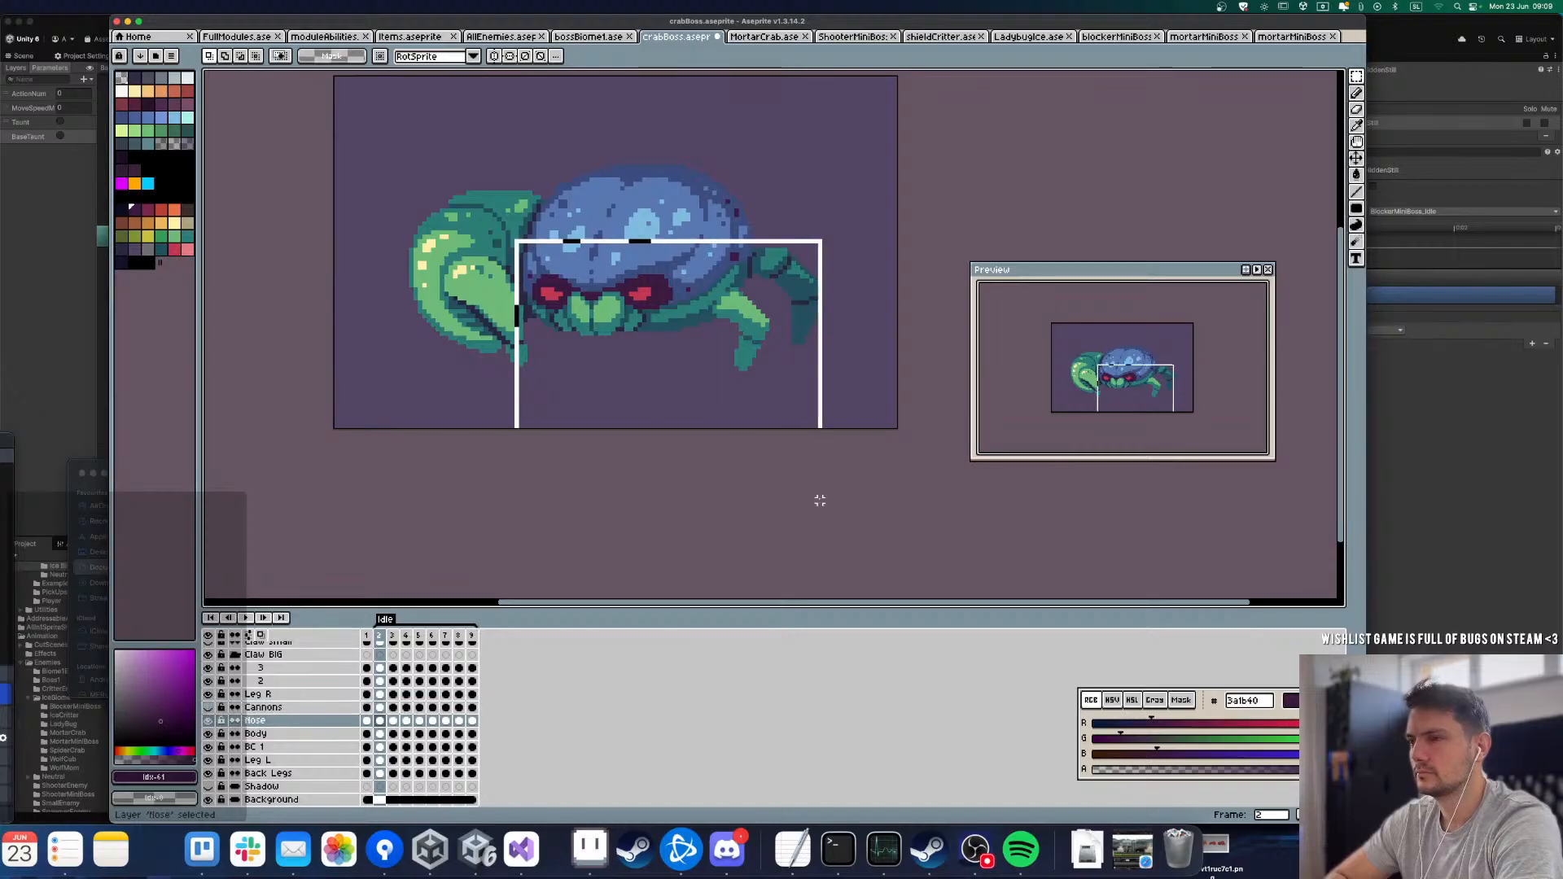
key("Up")
left_click(818, 498)
Step: Nudge the mouth up on Nose frames 3 and 4 so it trails the body's movement
key("Right")
left_click_drag(512, 285, 636, 373)
key("Up")
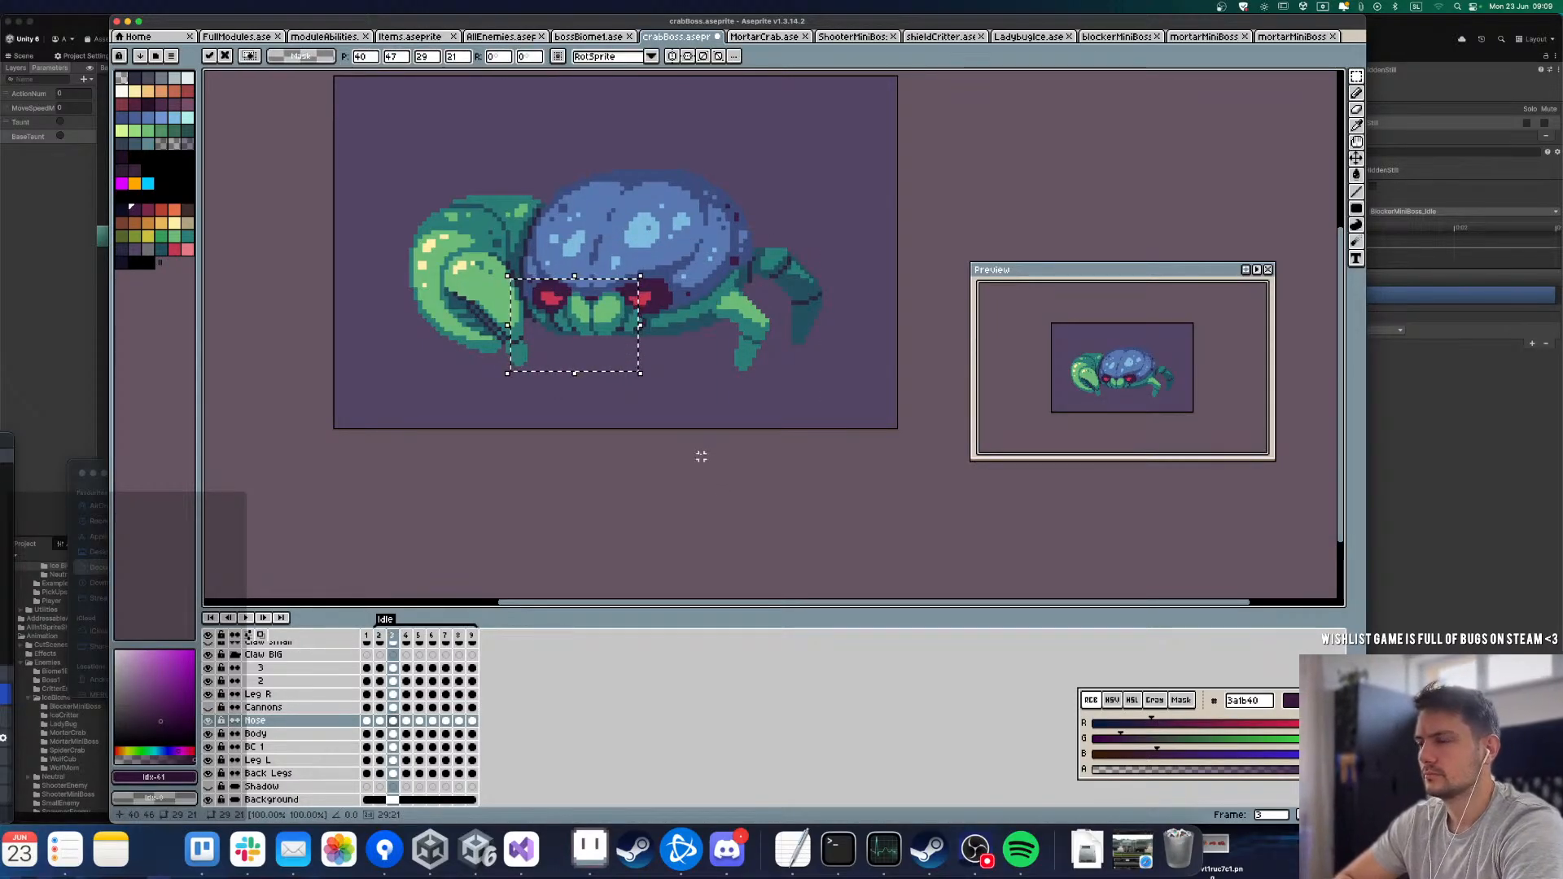
mouse_move(686, 437)
left_mouse_down()
mouse_move(479, 189)
mouse_move(707, 443)
left_mouse_up()
key("Up")
left_click(569, 479)
key("Right")
key("Up")
left_click(701, 443)
Step: Compare Nose frames 4 and 5, and nudge the mouth up one pixel on frames 6 and 7
key("Right")
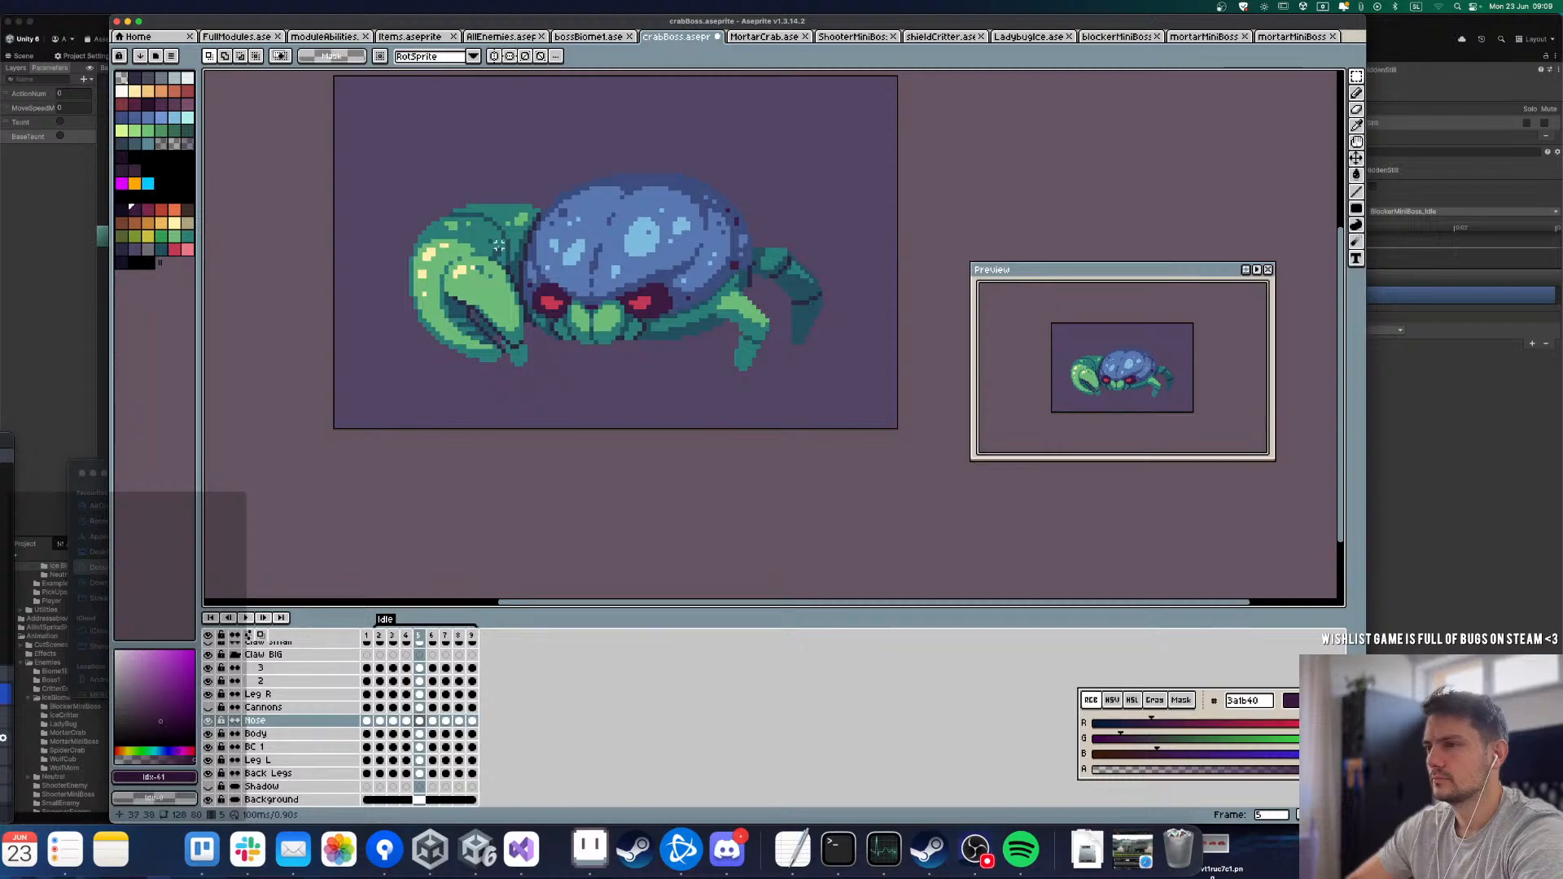
key("Left")
key("Right")
key("Right")
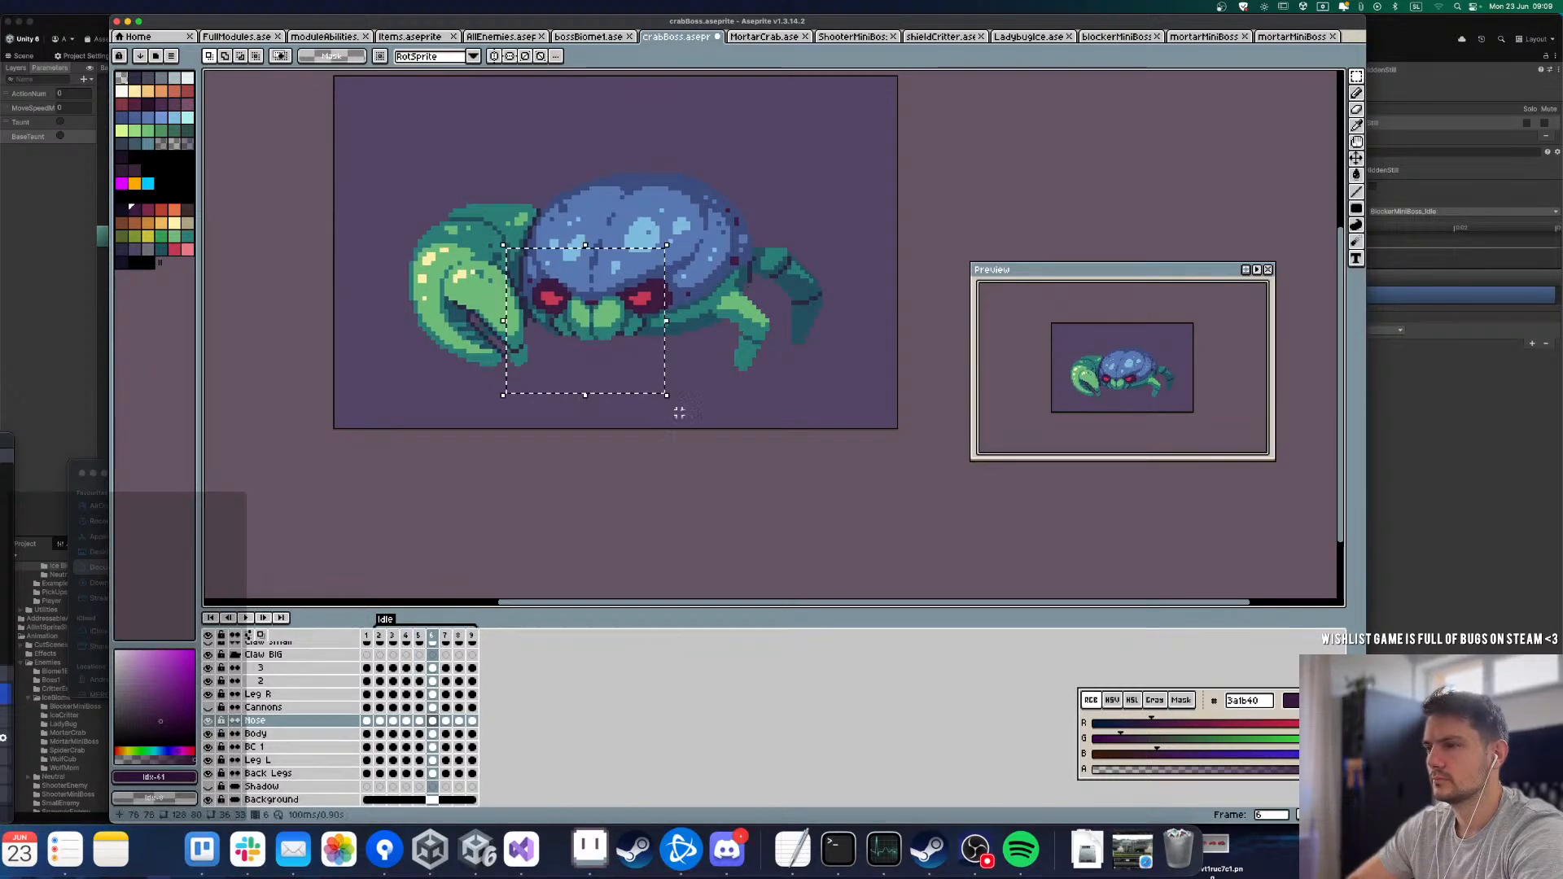
key("Up")
left_click(681, 416)
Step: Select the mouth on Nose frame 8 and nudge it up twice, comparing it with frame 7
key("Right")
left_click_drag(482, 212, 711, 429)
key("Up")
left_click(715, 443)
key("Right")
left_click_drag(490, 202, 696, 403)
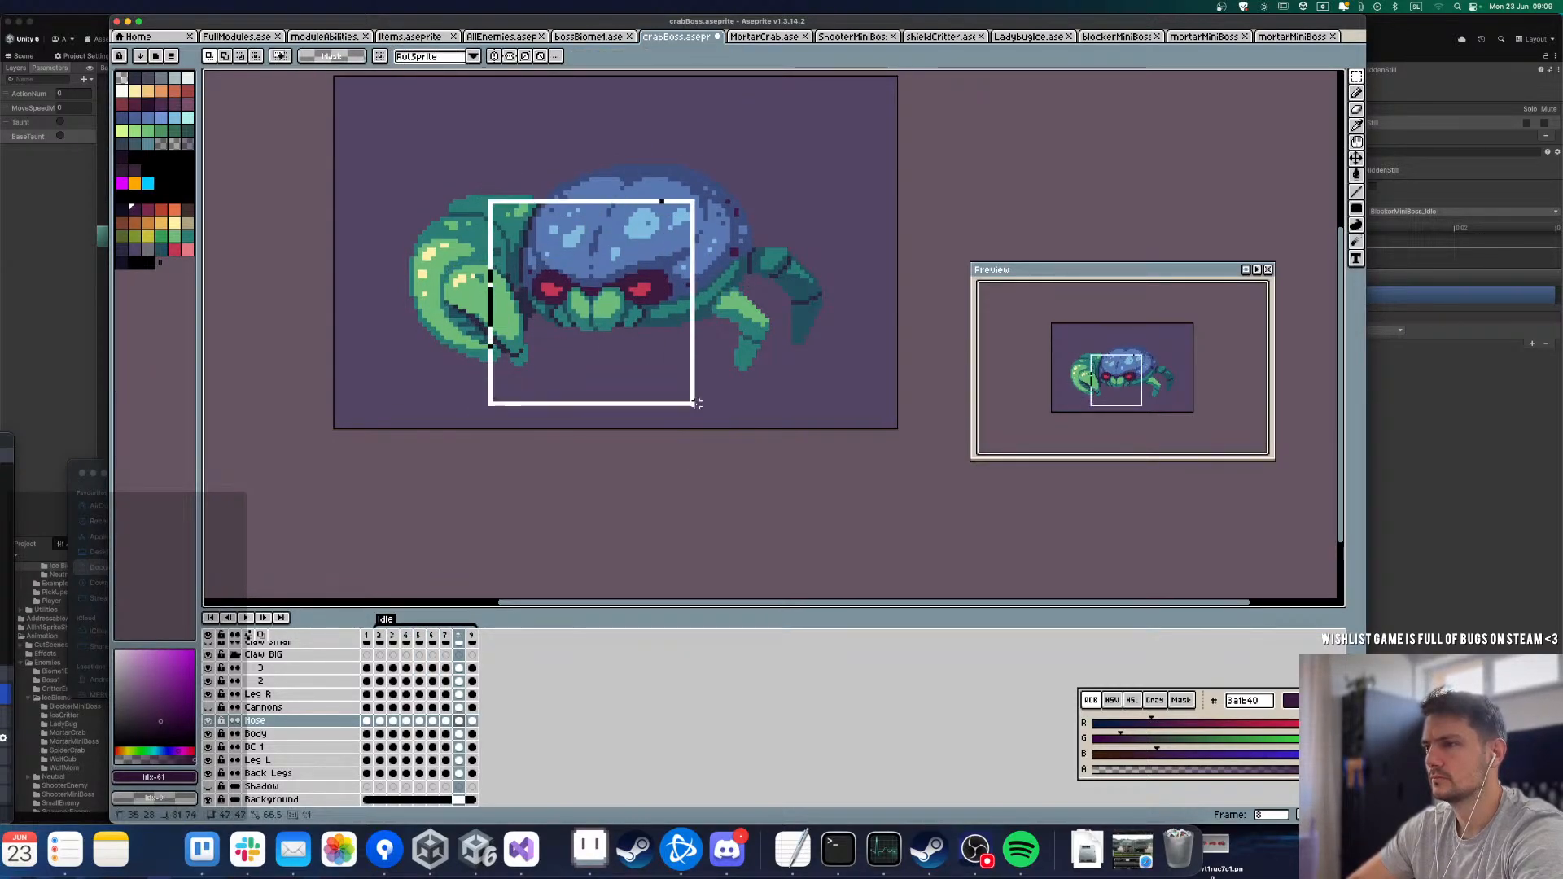
key("Up")
left_click(710, 495)
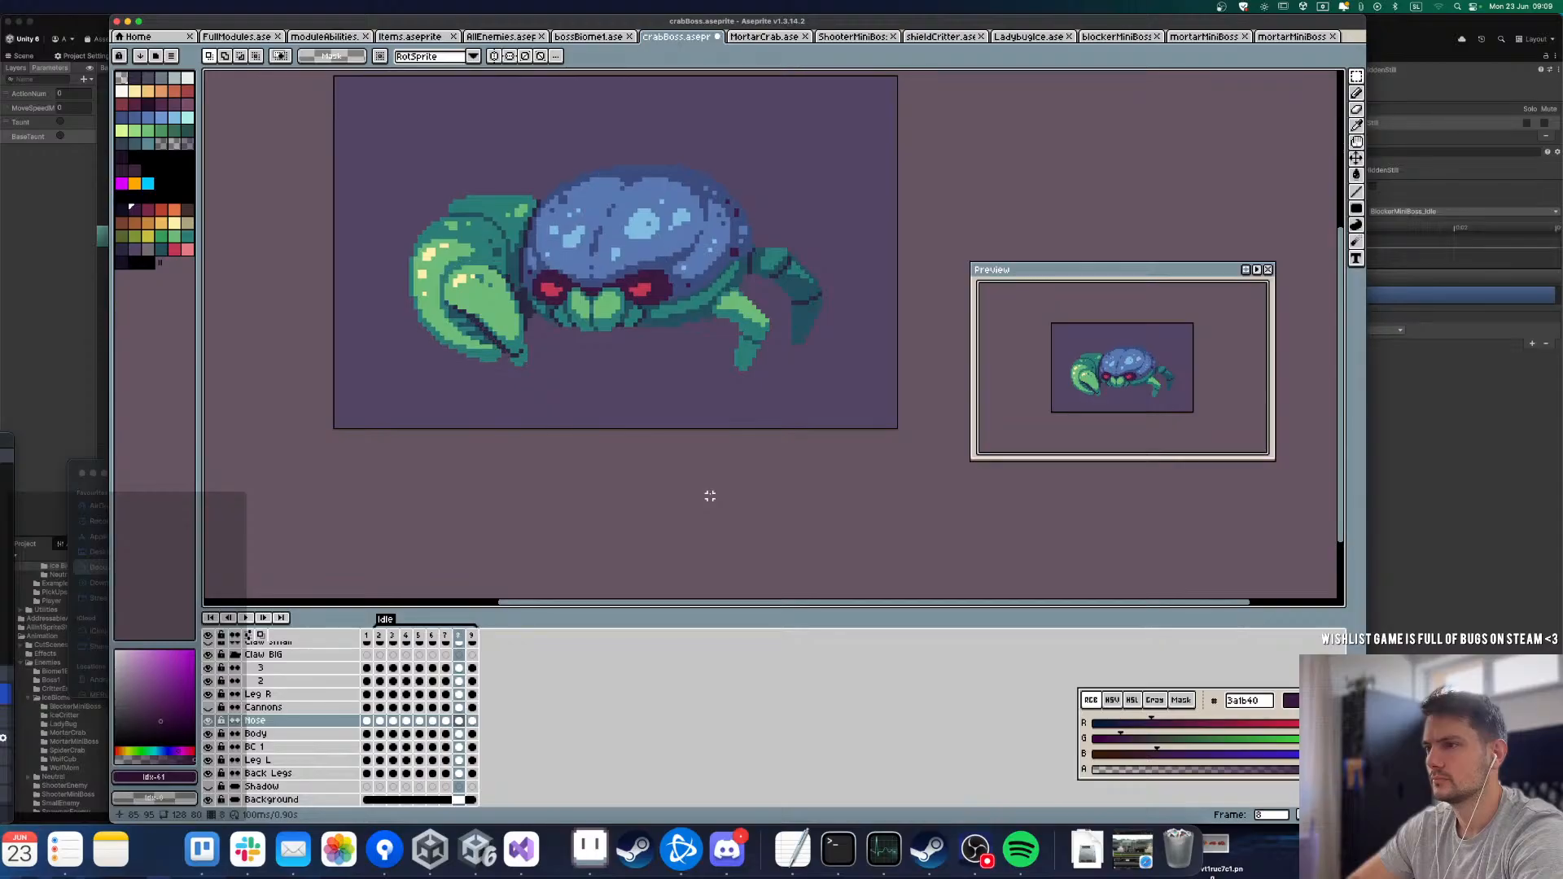
key("Left")
key("Right")
left_click_drag(480, 228, 707, 423)
key("Up")
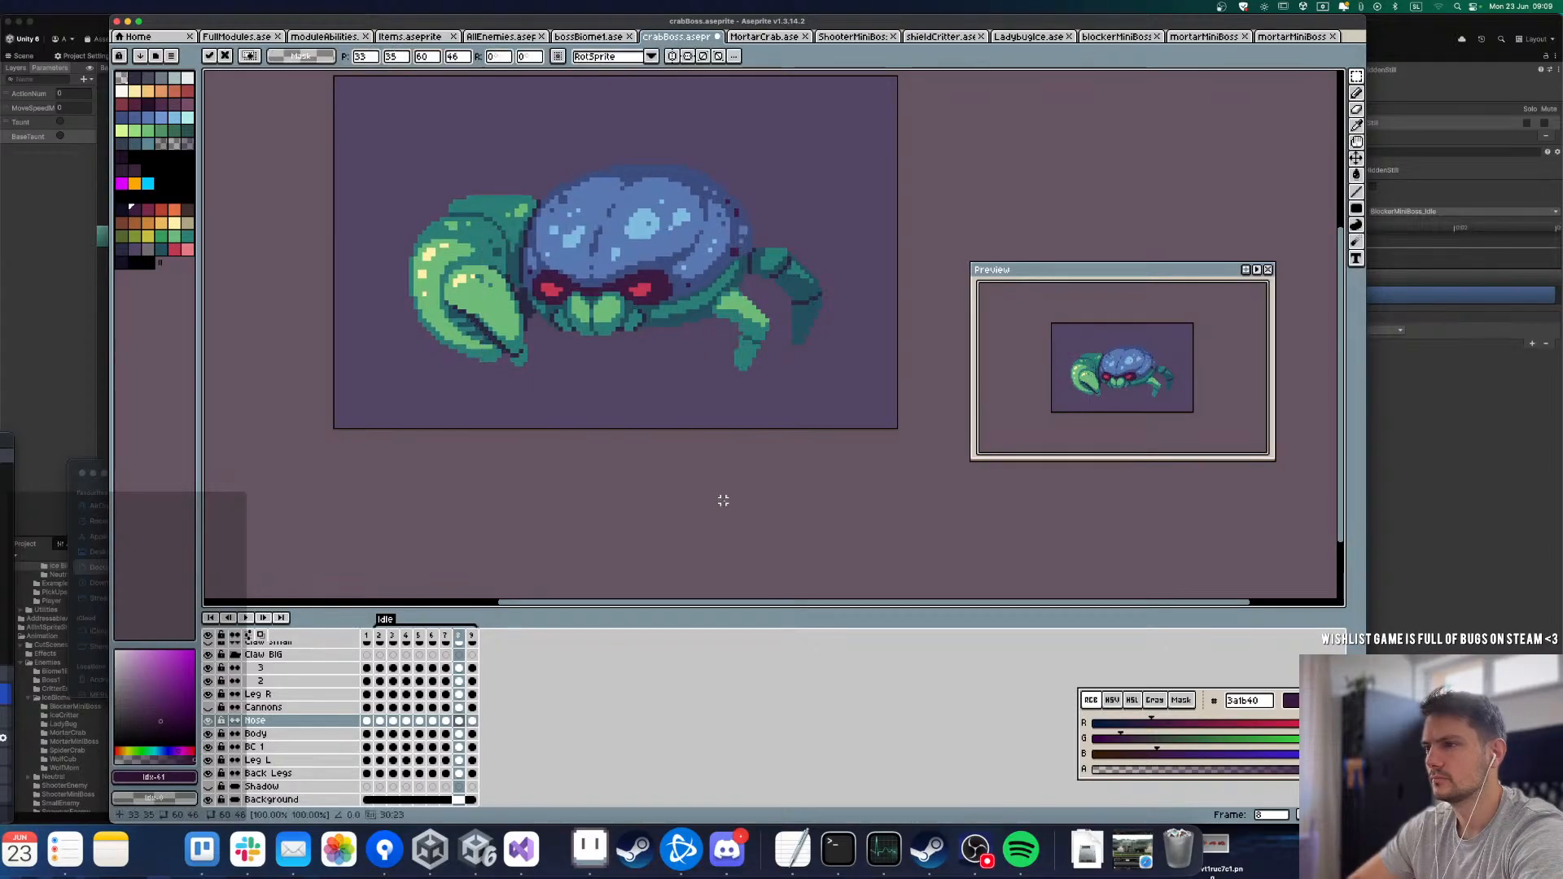
left_click(722, 499)
Step: Play back the Idle loop and examine the mouth and the shell details on the Body layer around frames 4 and 5
key("Right")
key("Return")
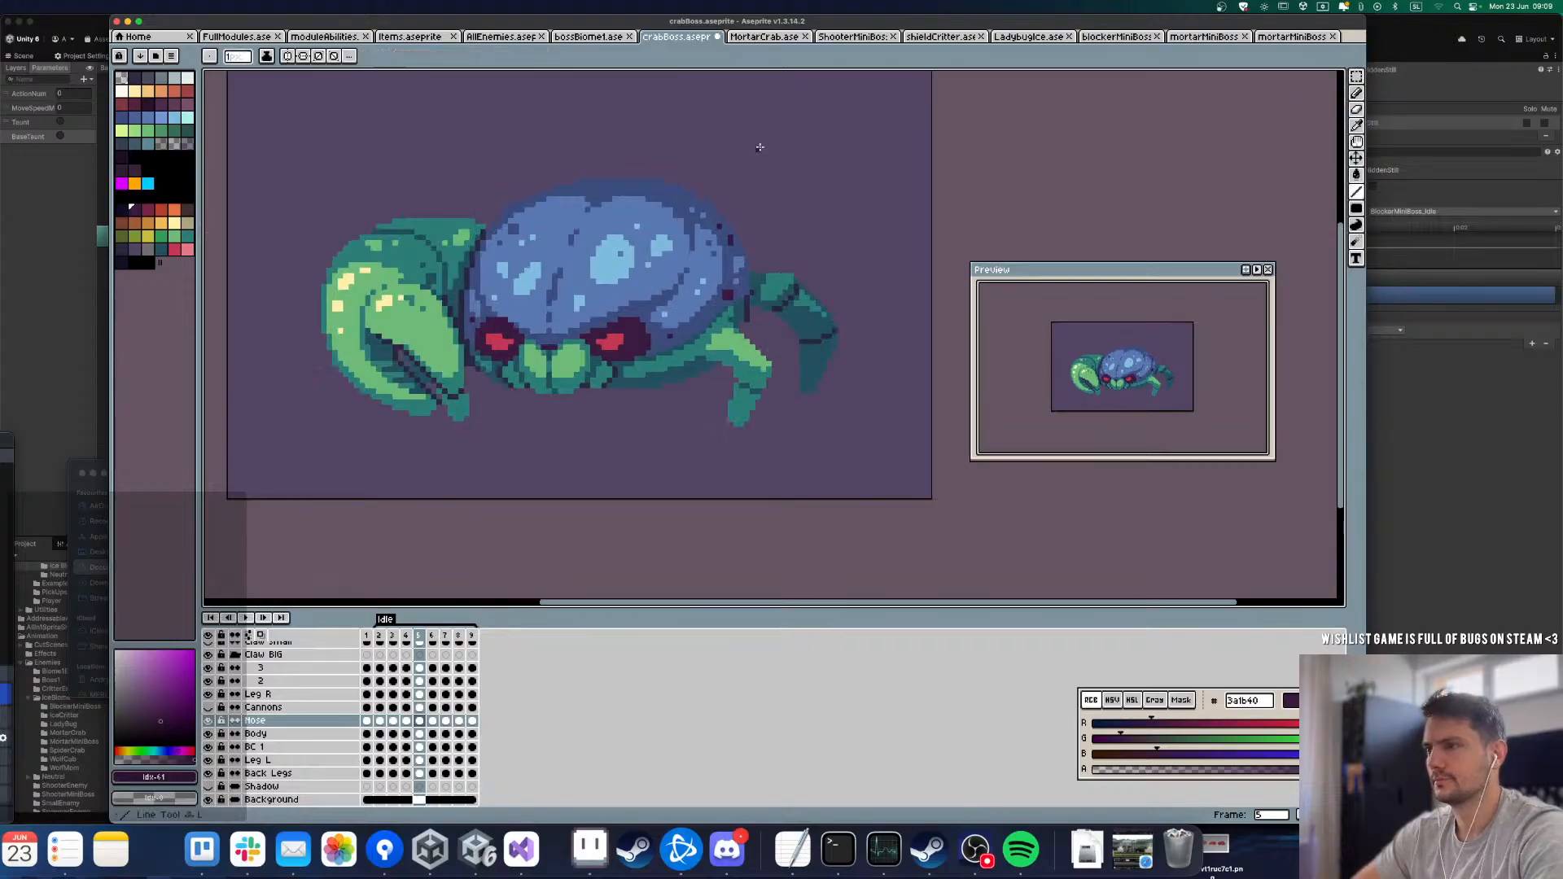
scroll(526, 380, "up", 3)
key("alt+Down")
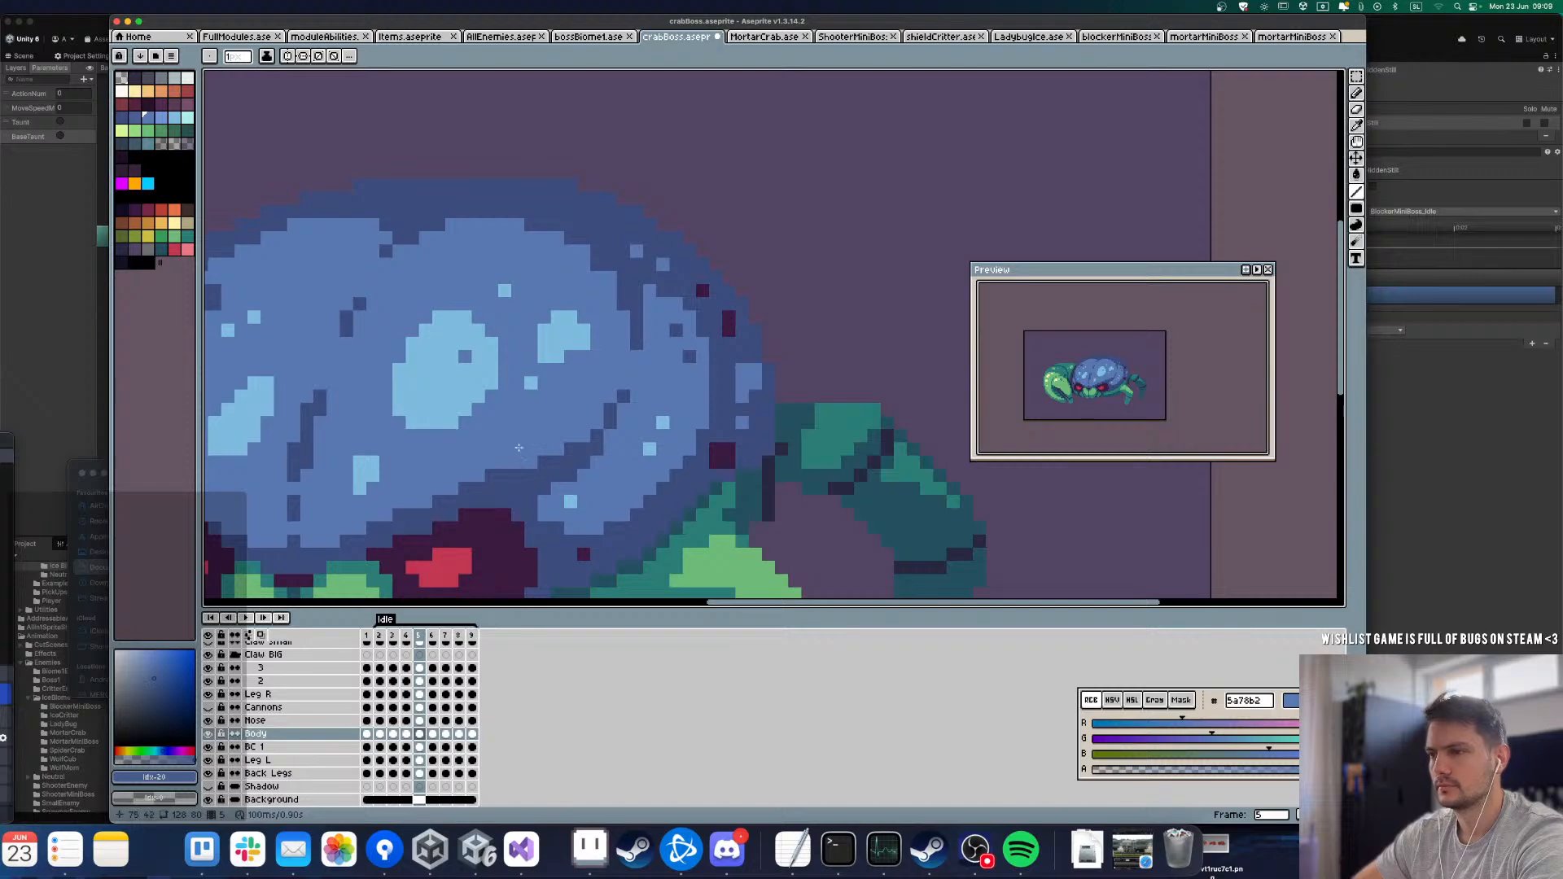
key("Return")
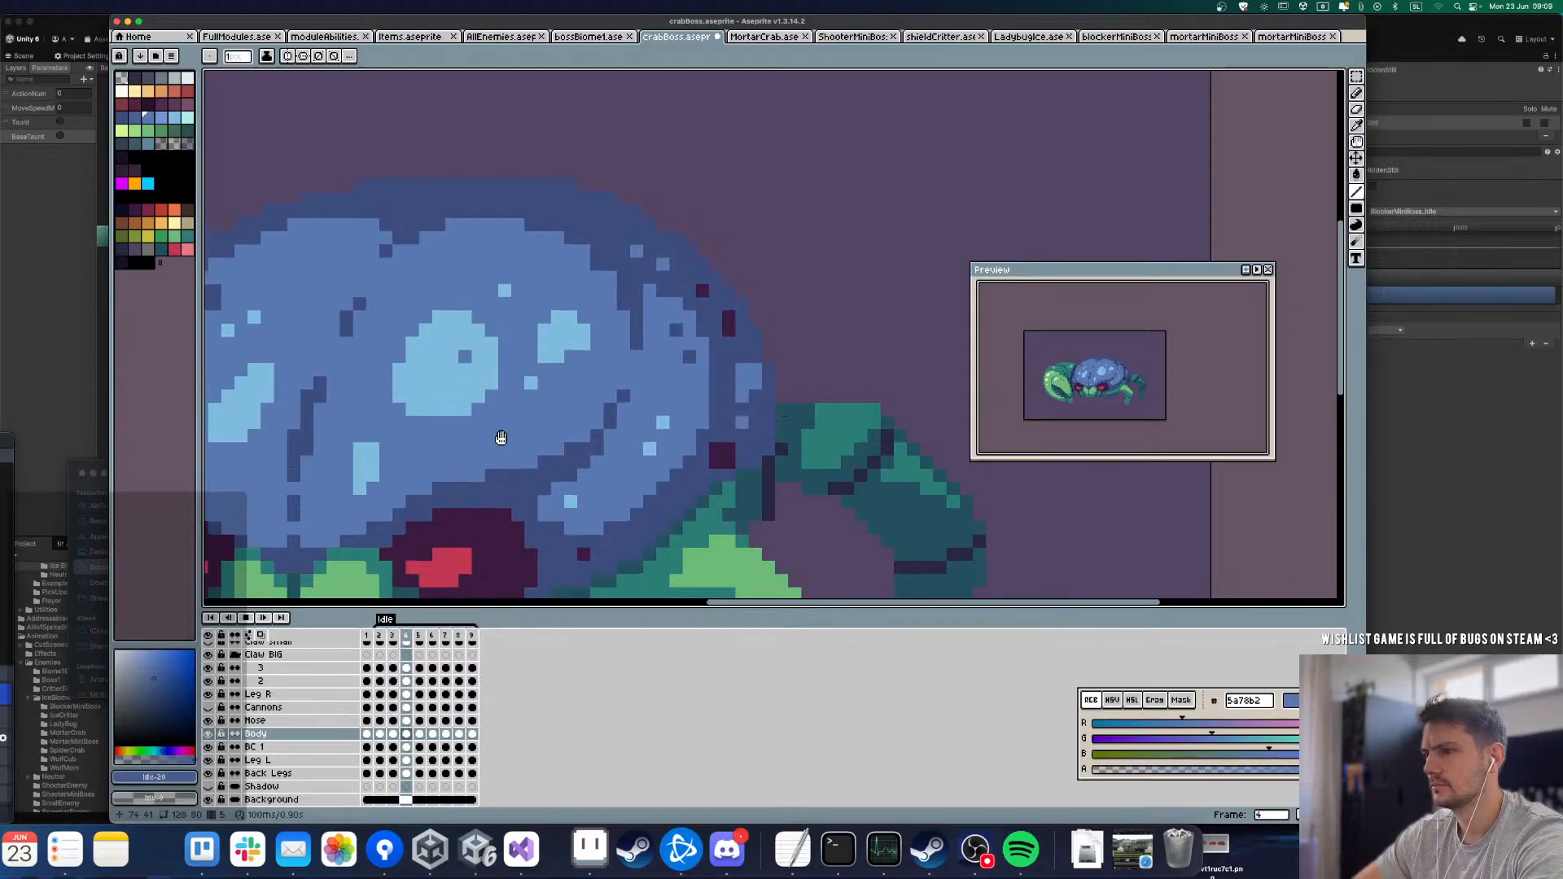
key("Return")
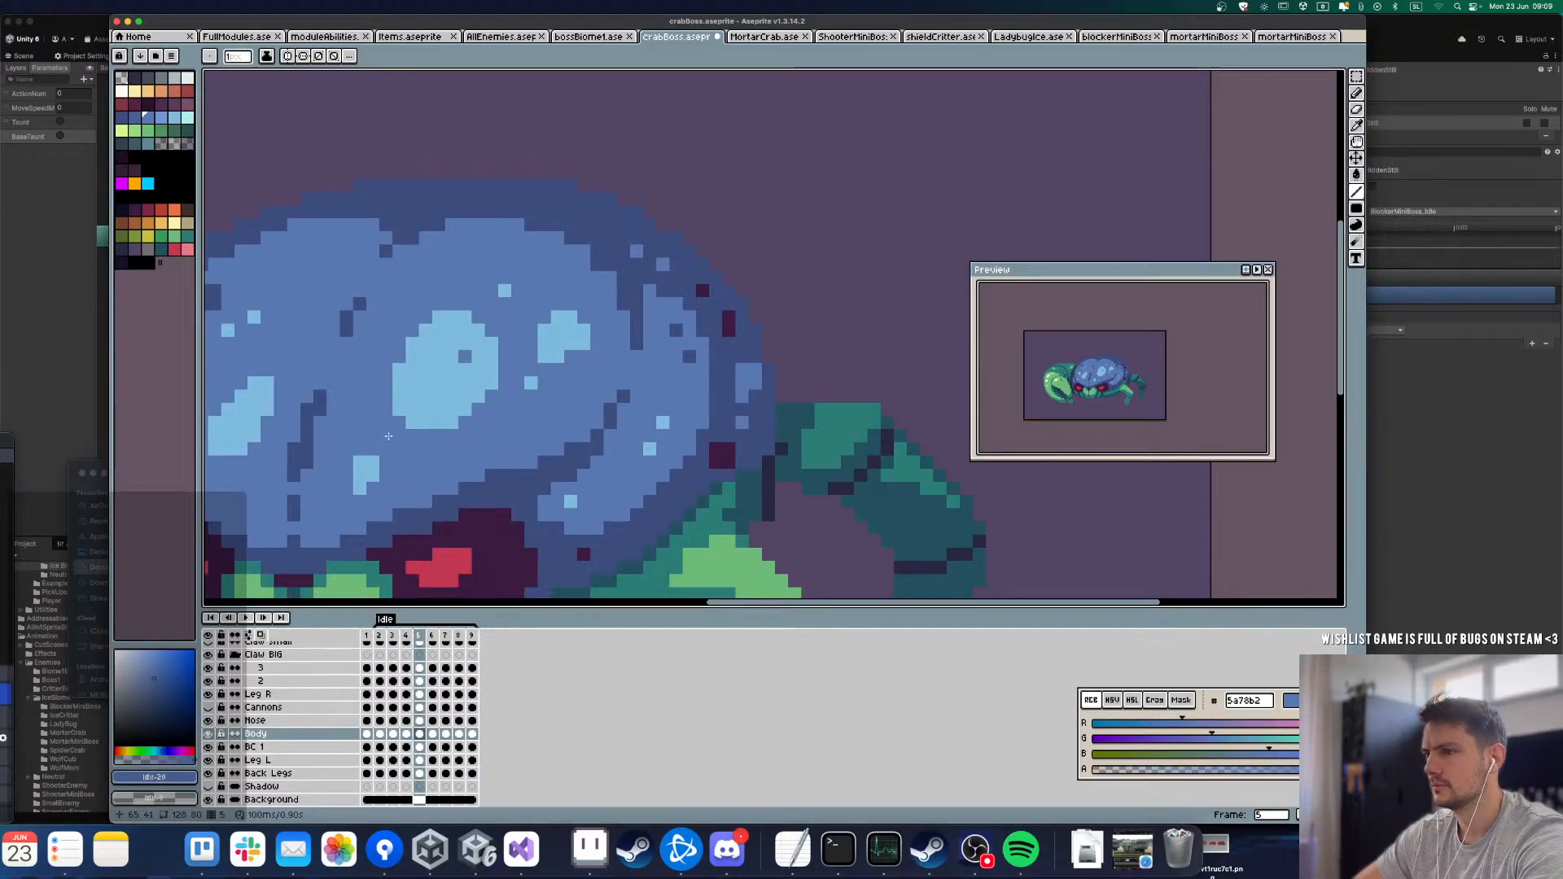
key("comma")
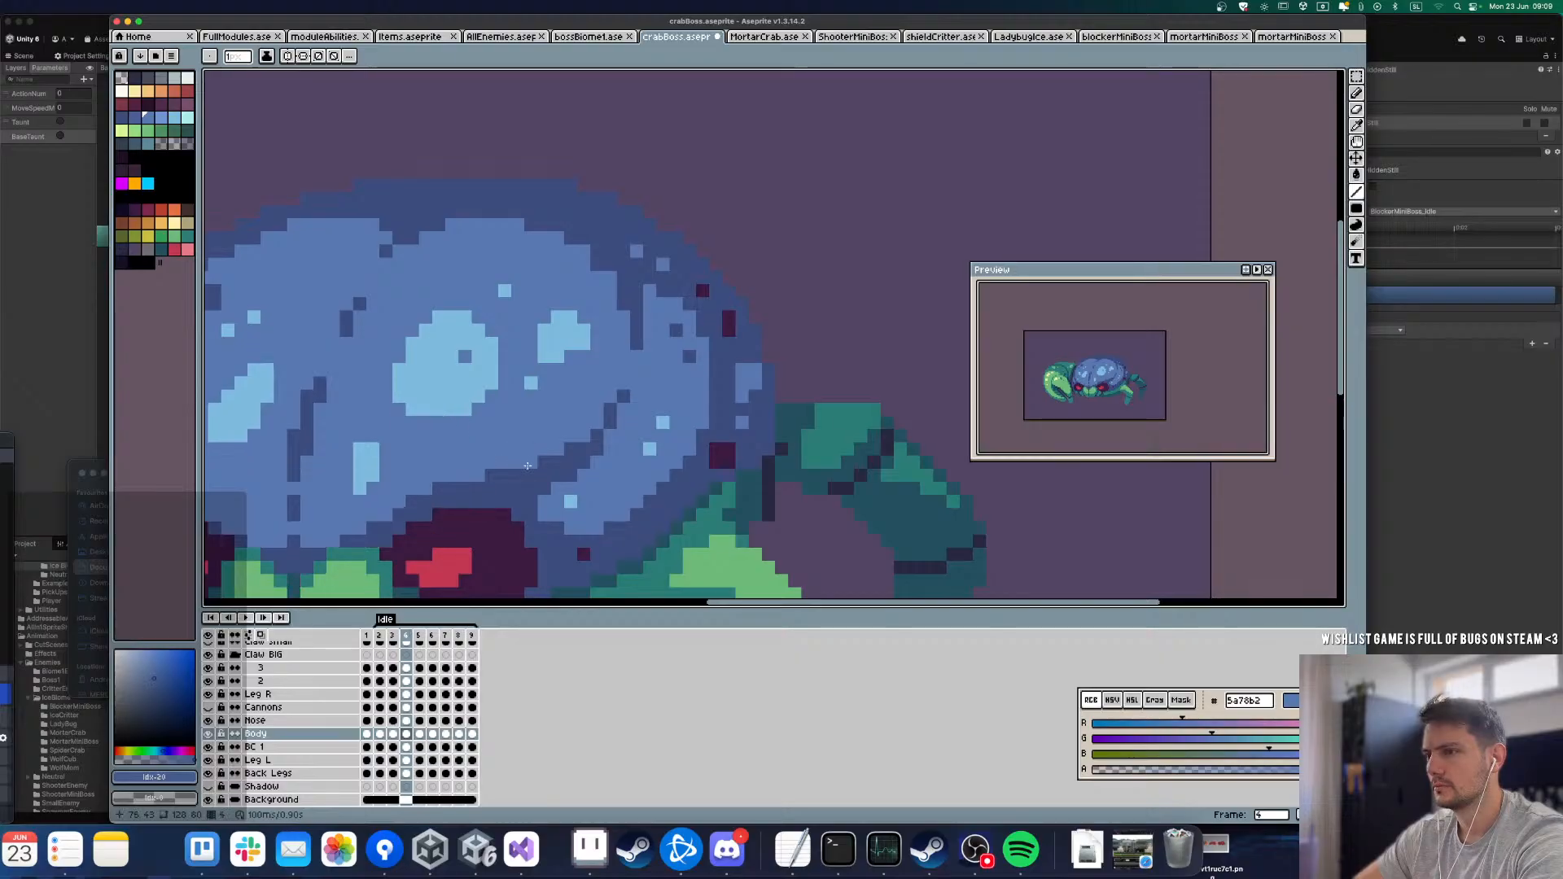
key("Return")
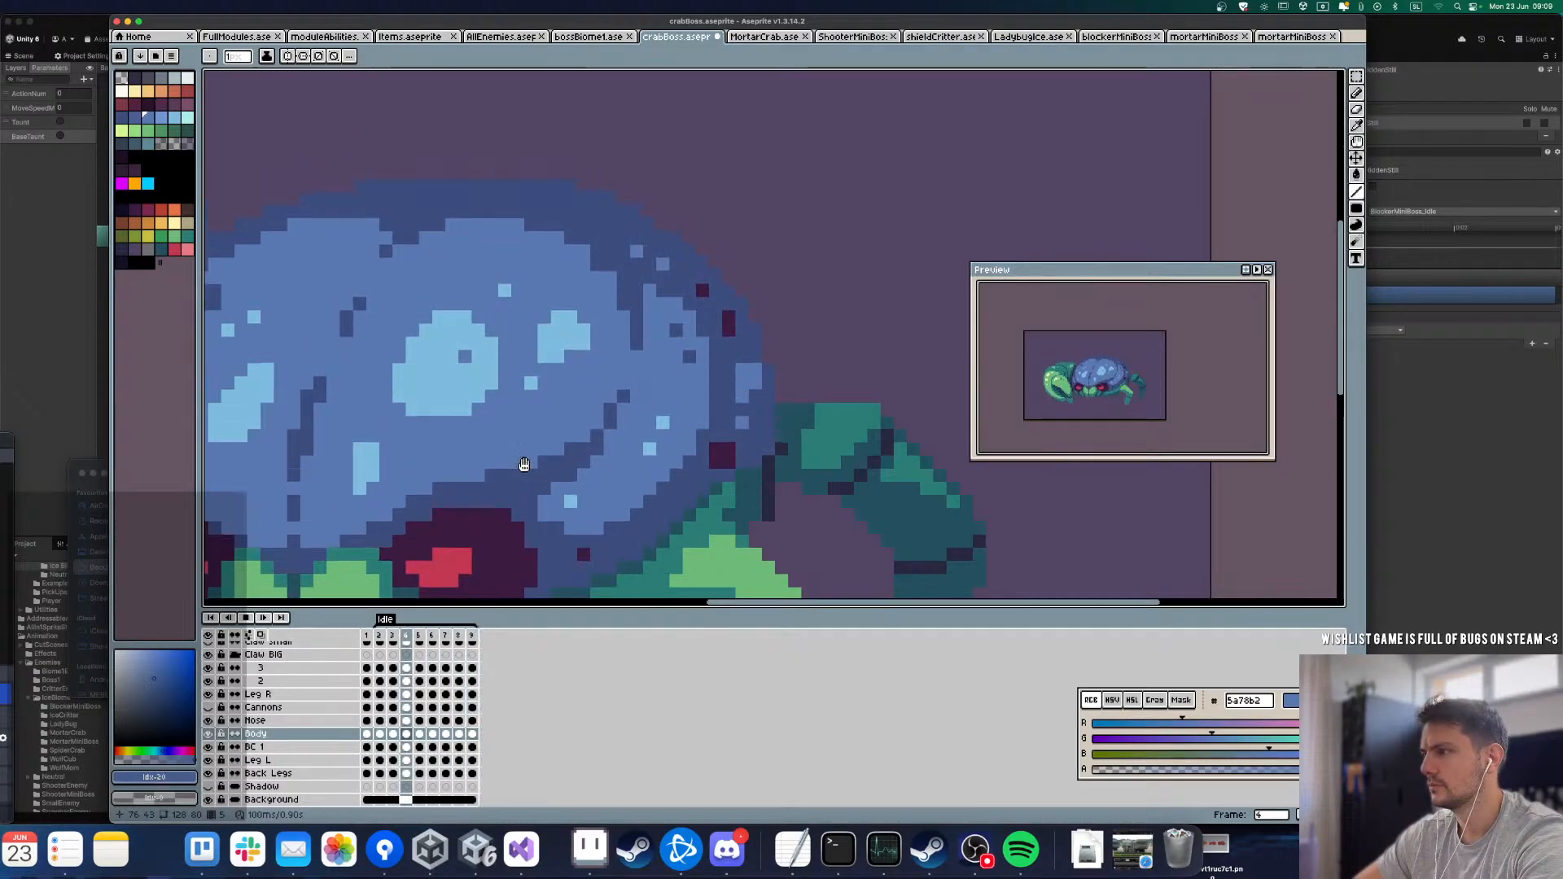
scroll(543, 391, "down", 5)
scroll(570, 411, "up", 1)
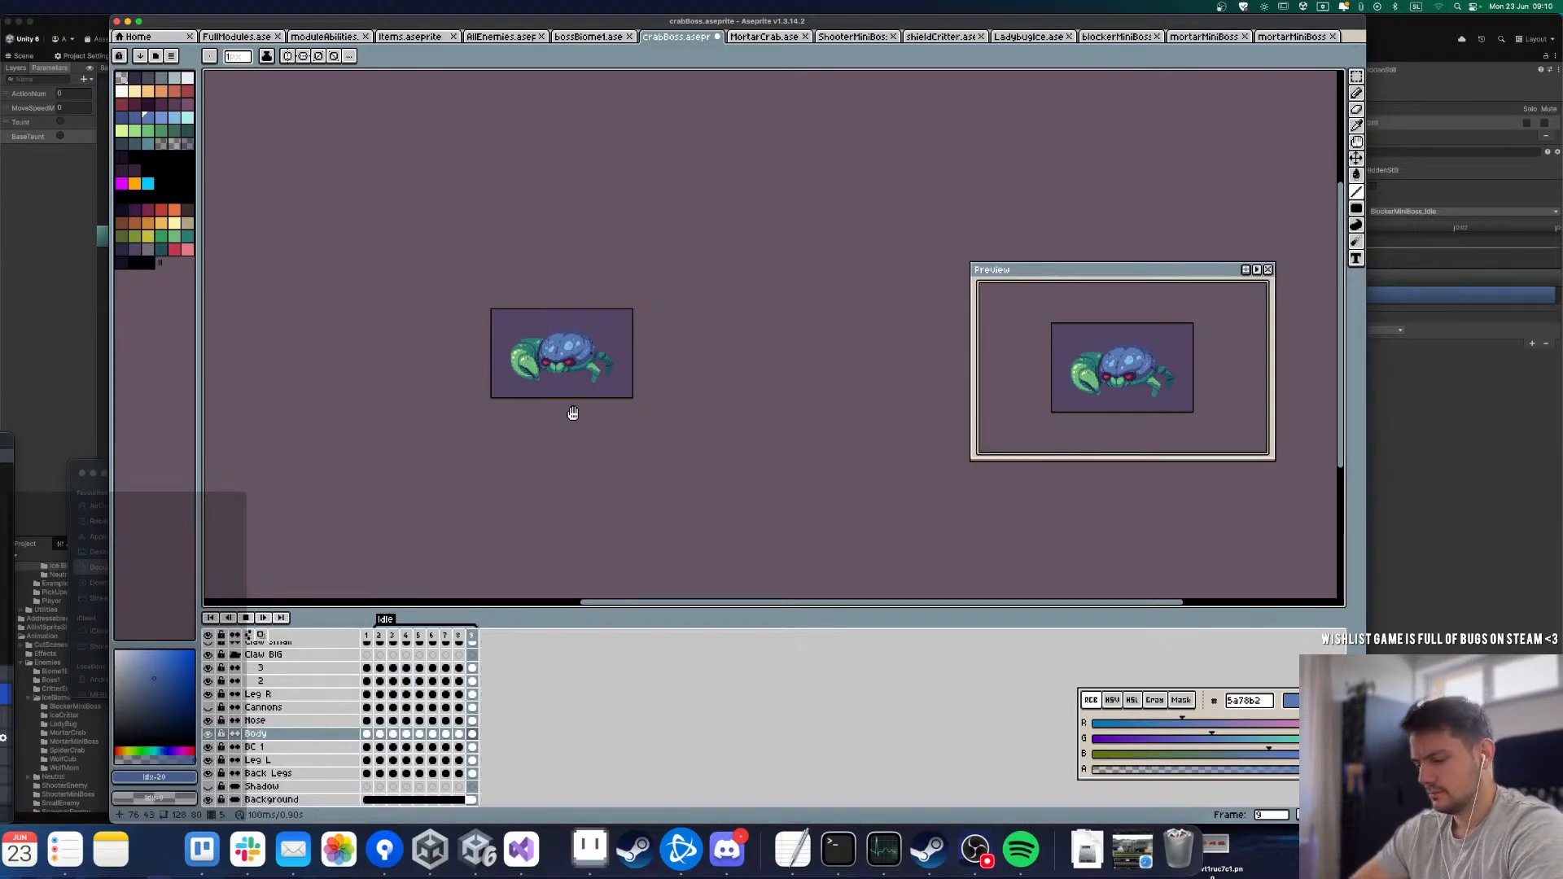
Step: Step through frames 1 to 5 of the Nose layer up close and compare the mouth's position
key("Up")
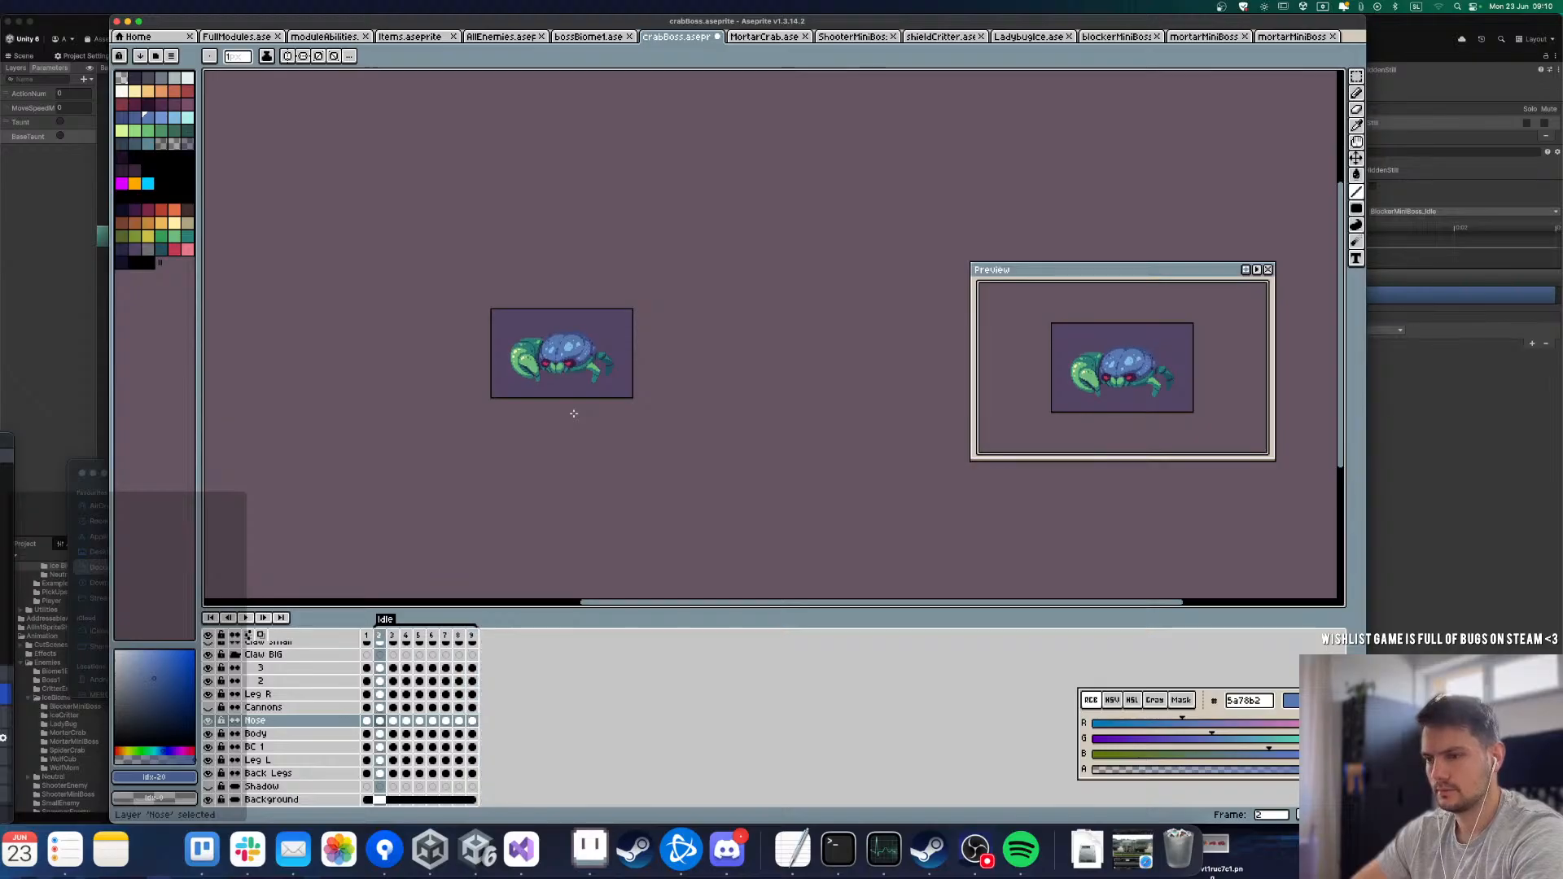
key("m")
scroll(574, 414, "up", 3)
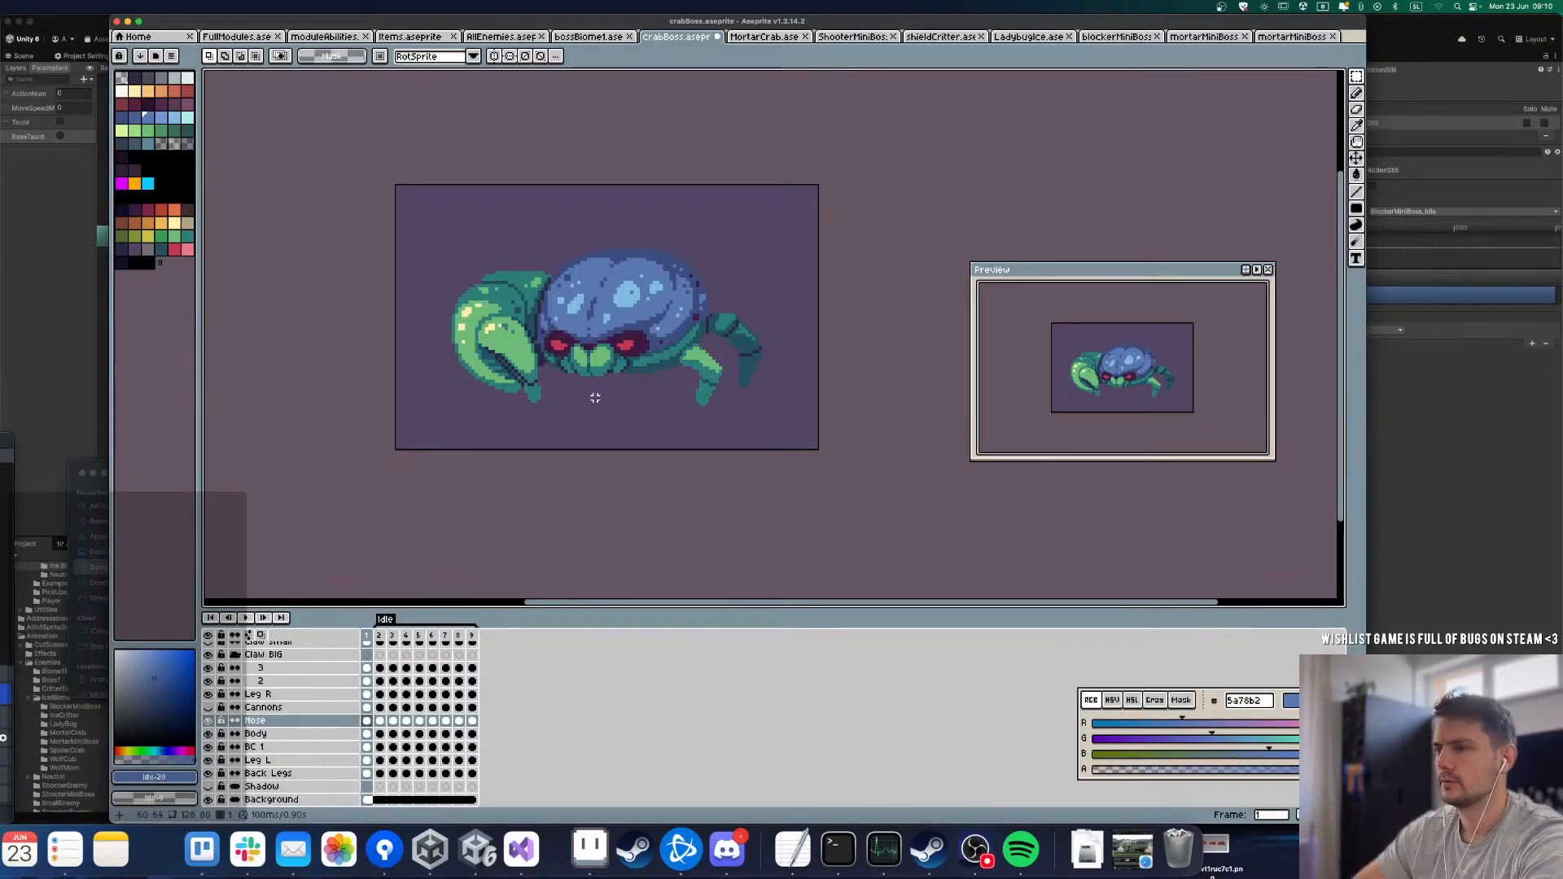
scroll(582, 381, "up", 3)
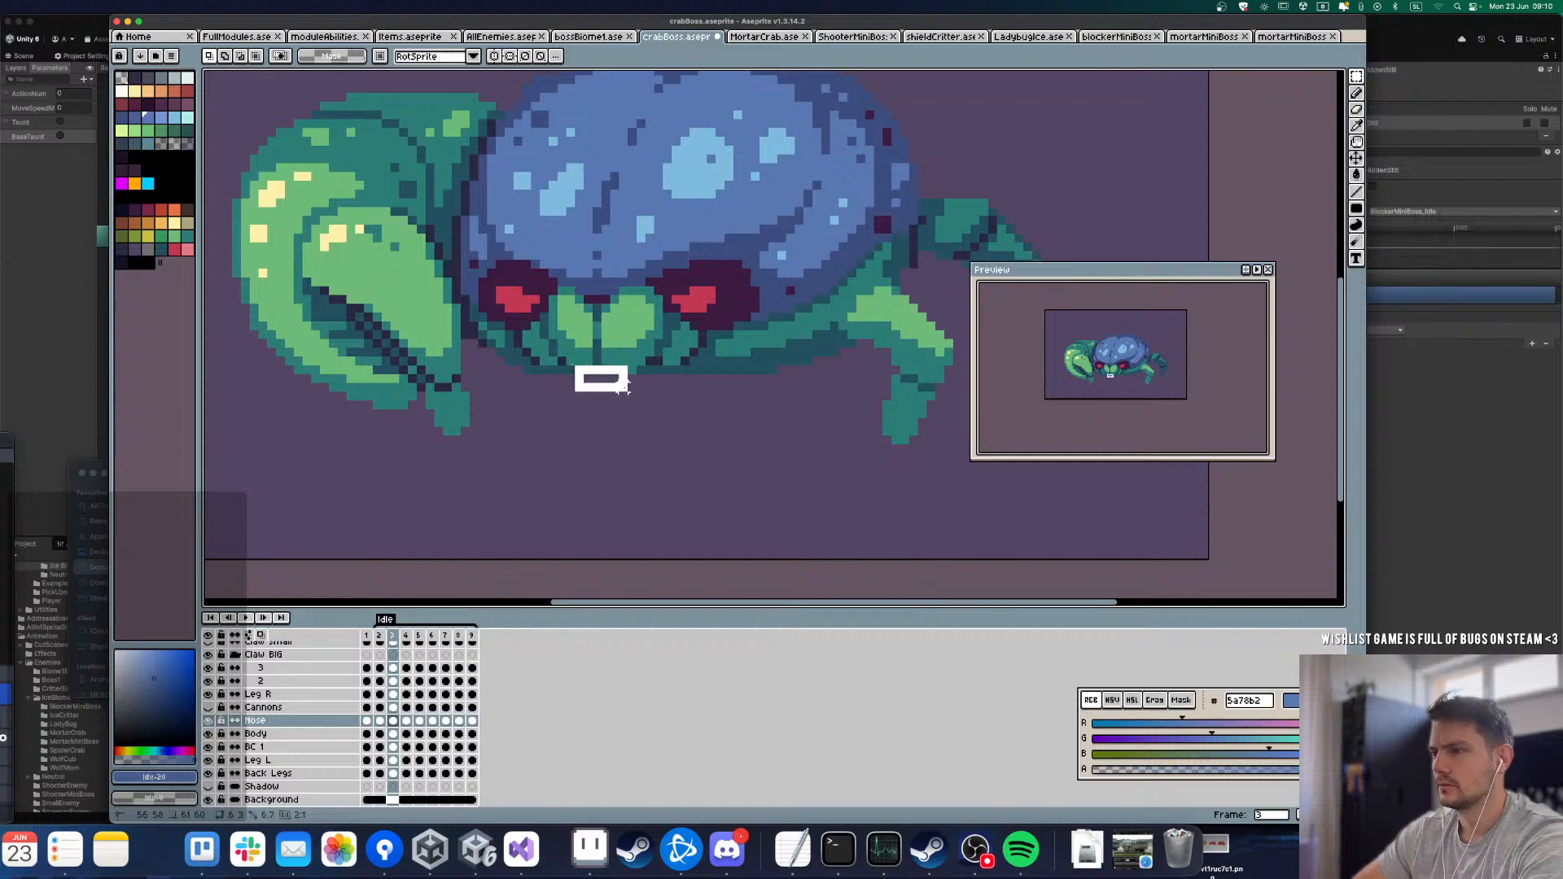
left_click_drag(623, 387, 641, 402)
left_click(658, 440)
key("Right")
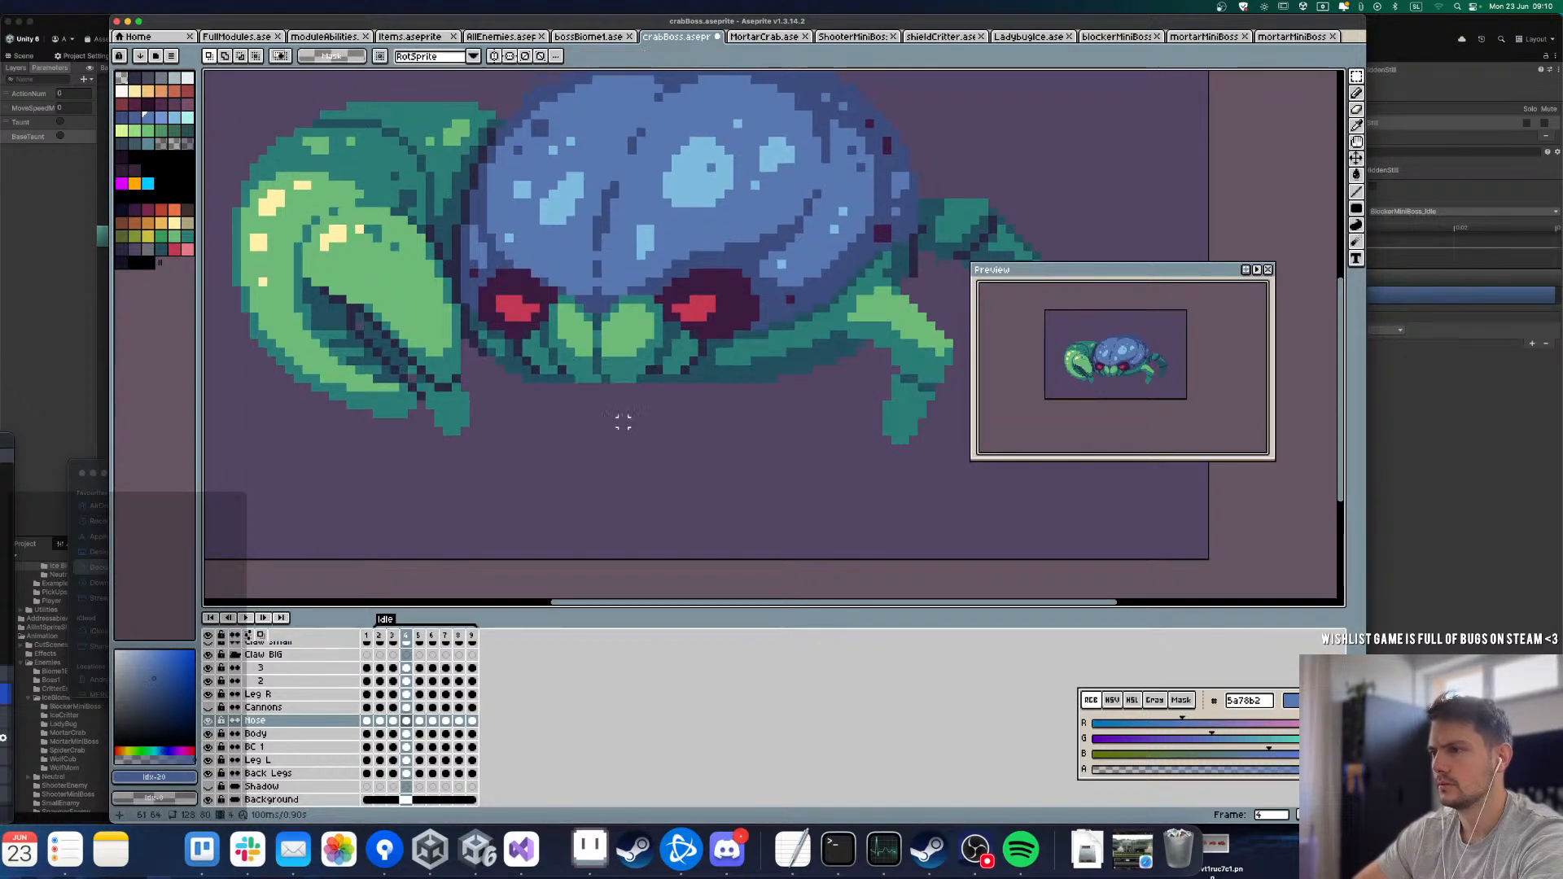
key("Right")
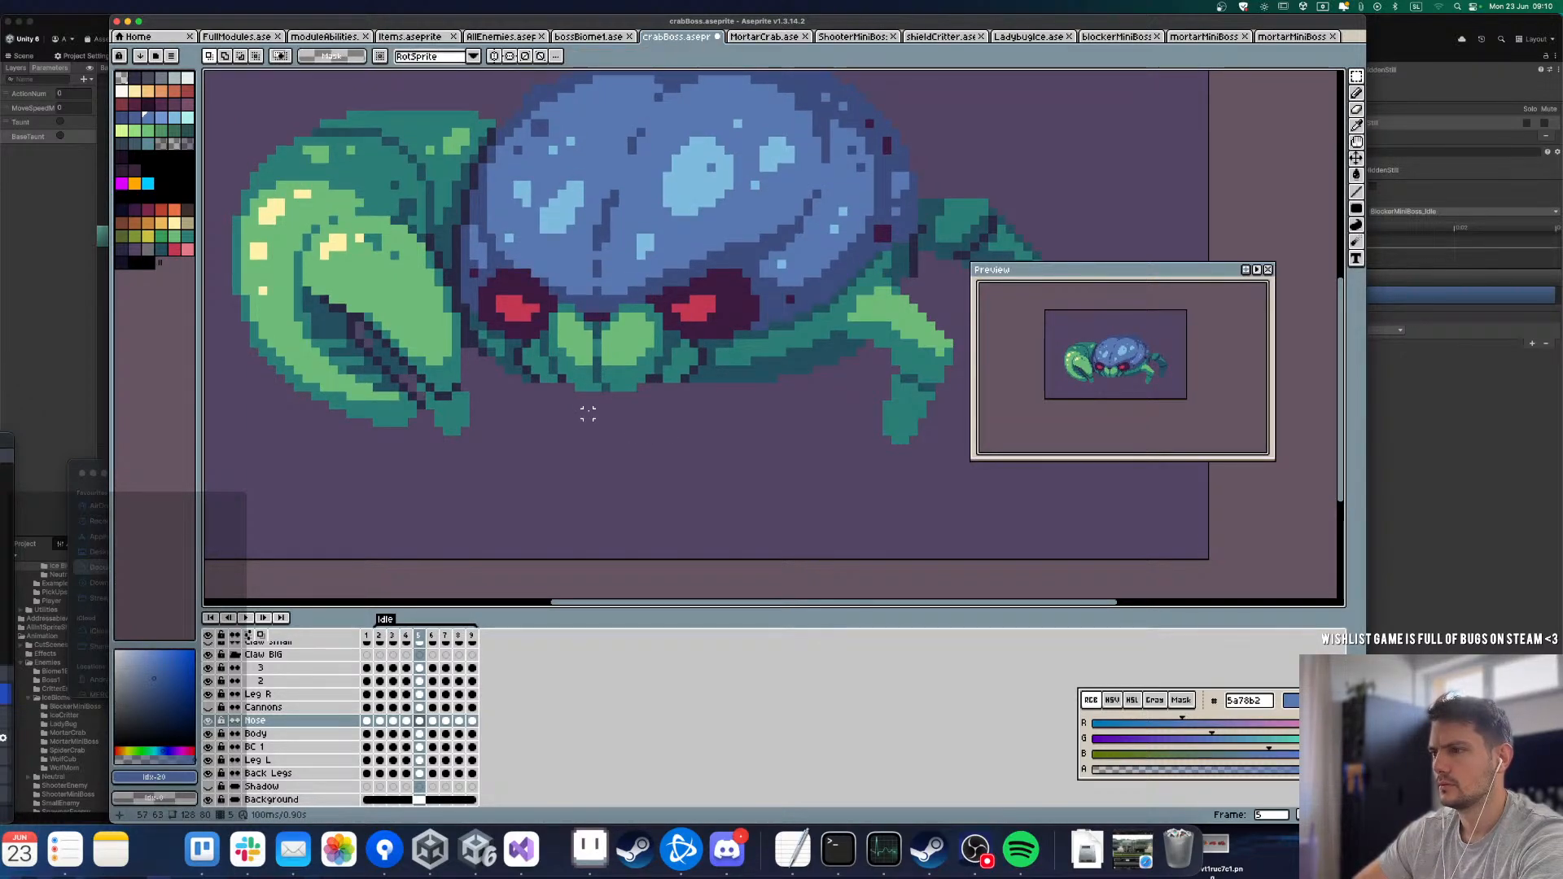
Step: Select the lower part of the mouth on Nose frame 7 and nudge it down one pixel
key("Right")
key("Right")
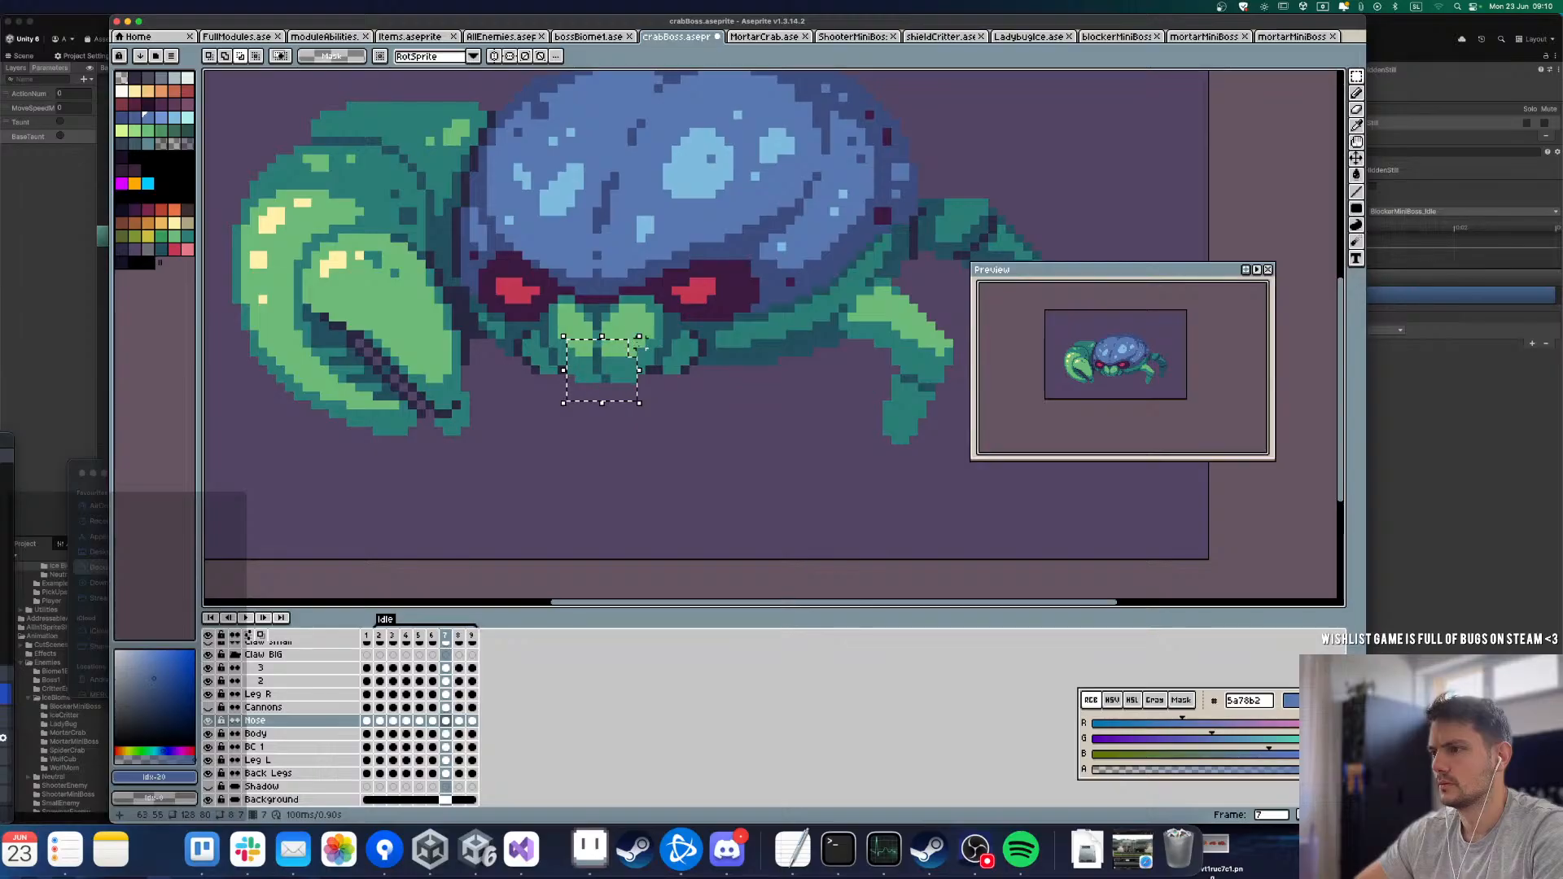
left_click(645, 355)
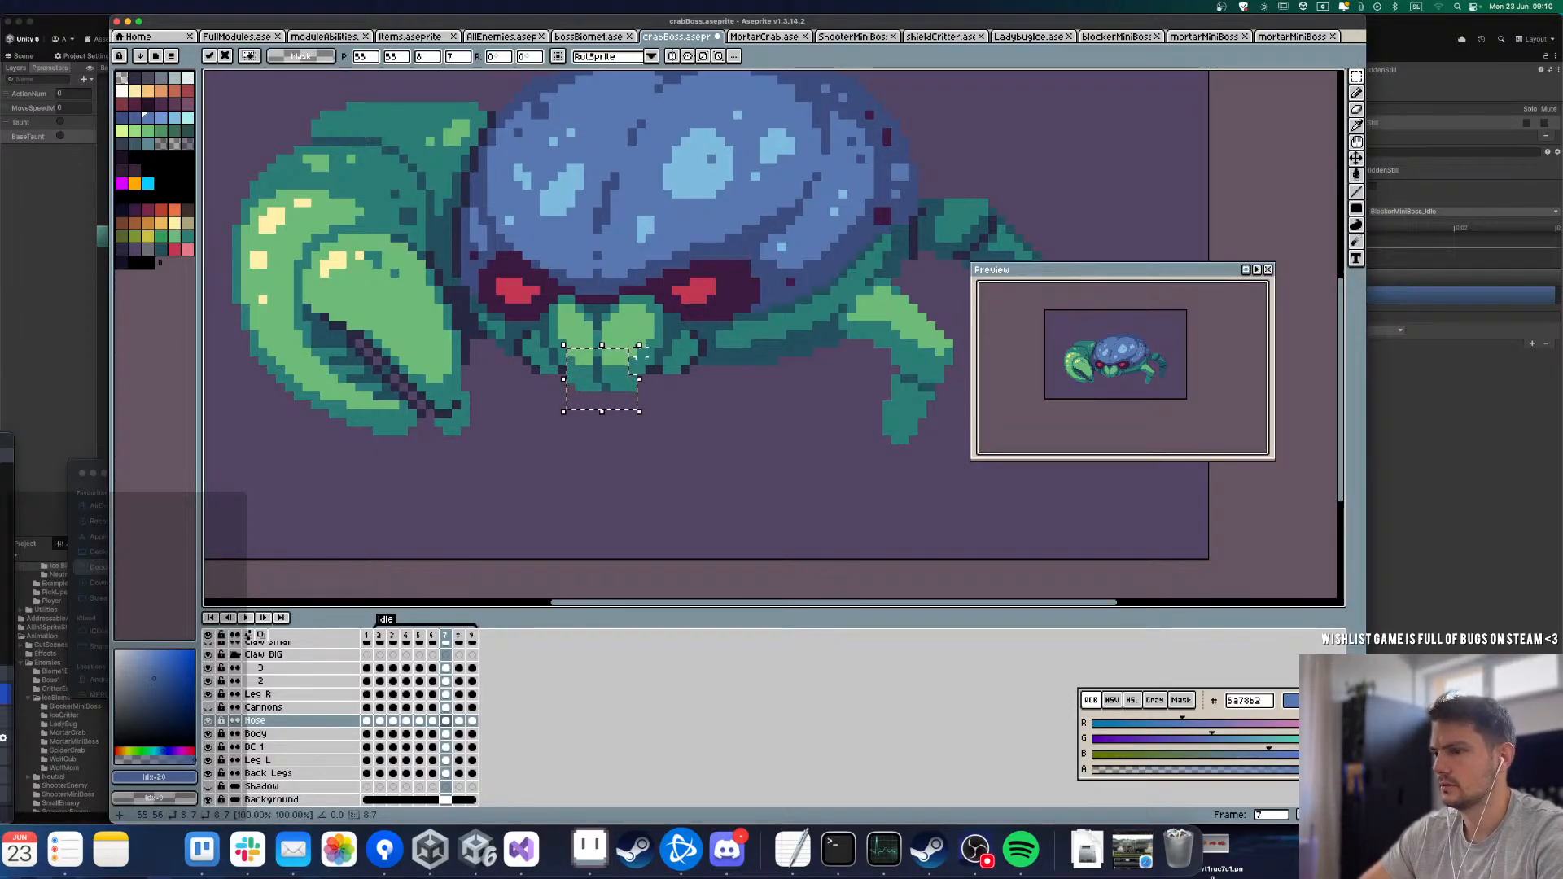
key(".")
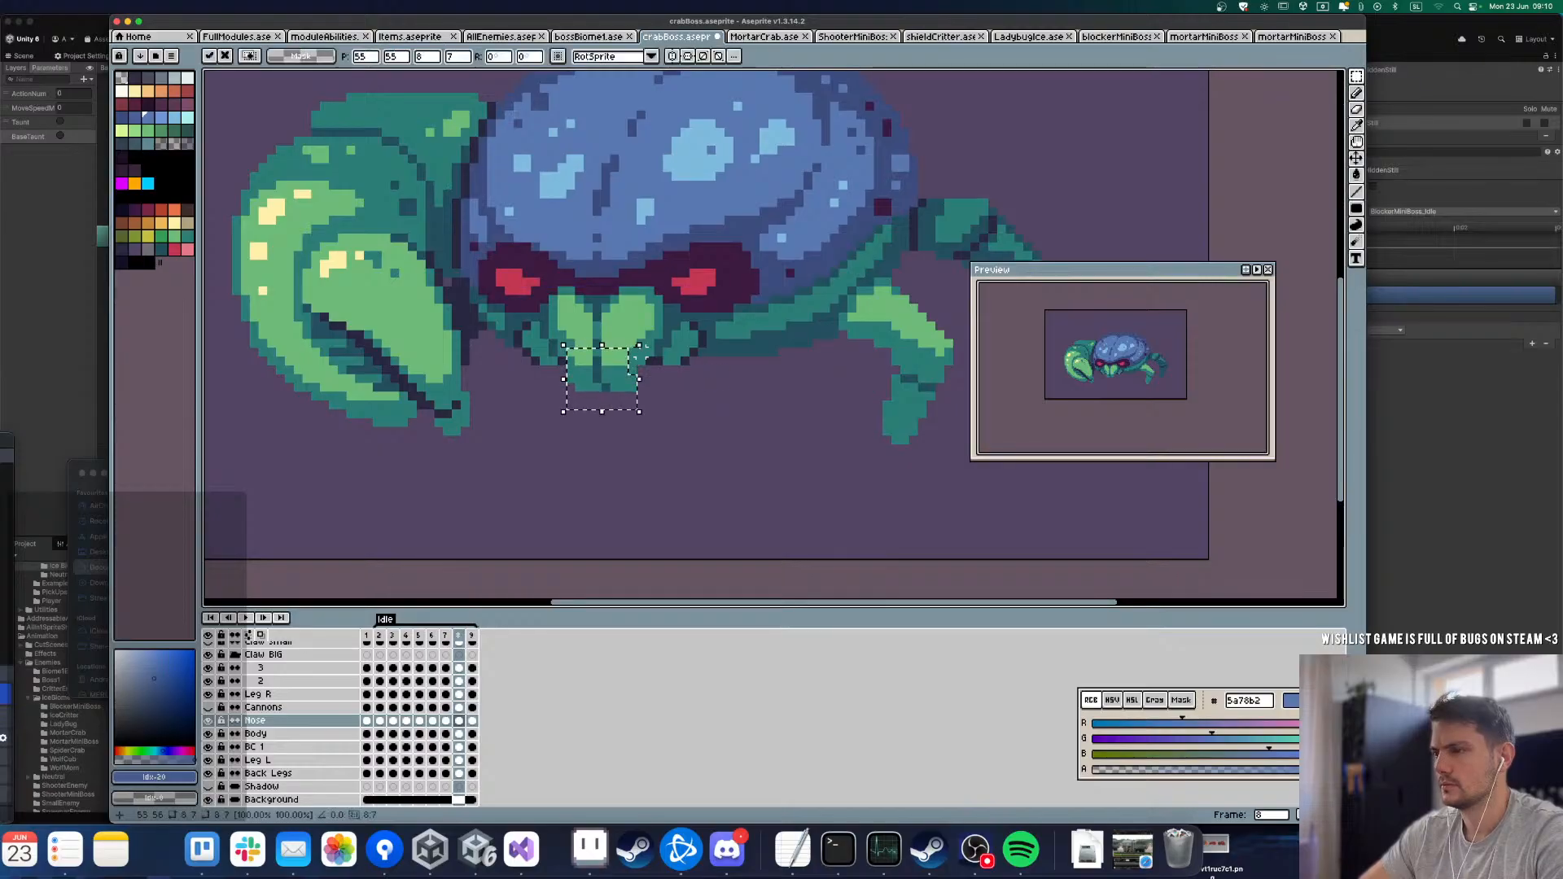
key("ctrl+d")
key(".")
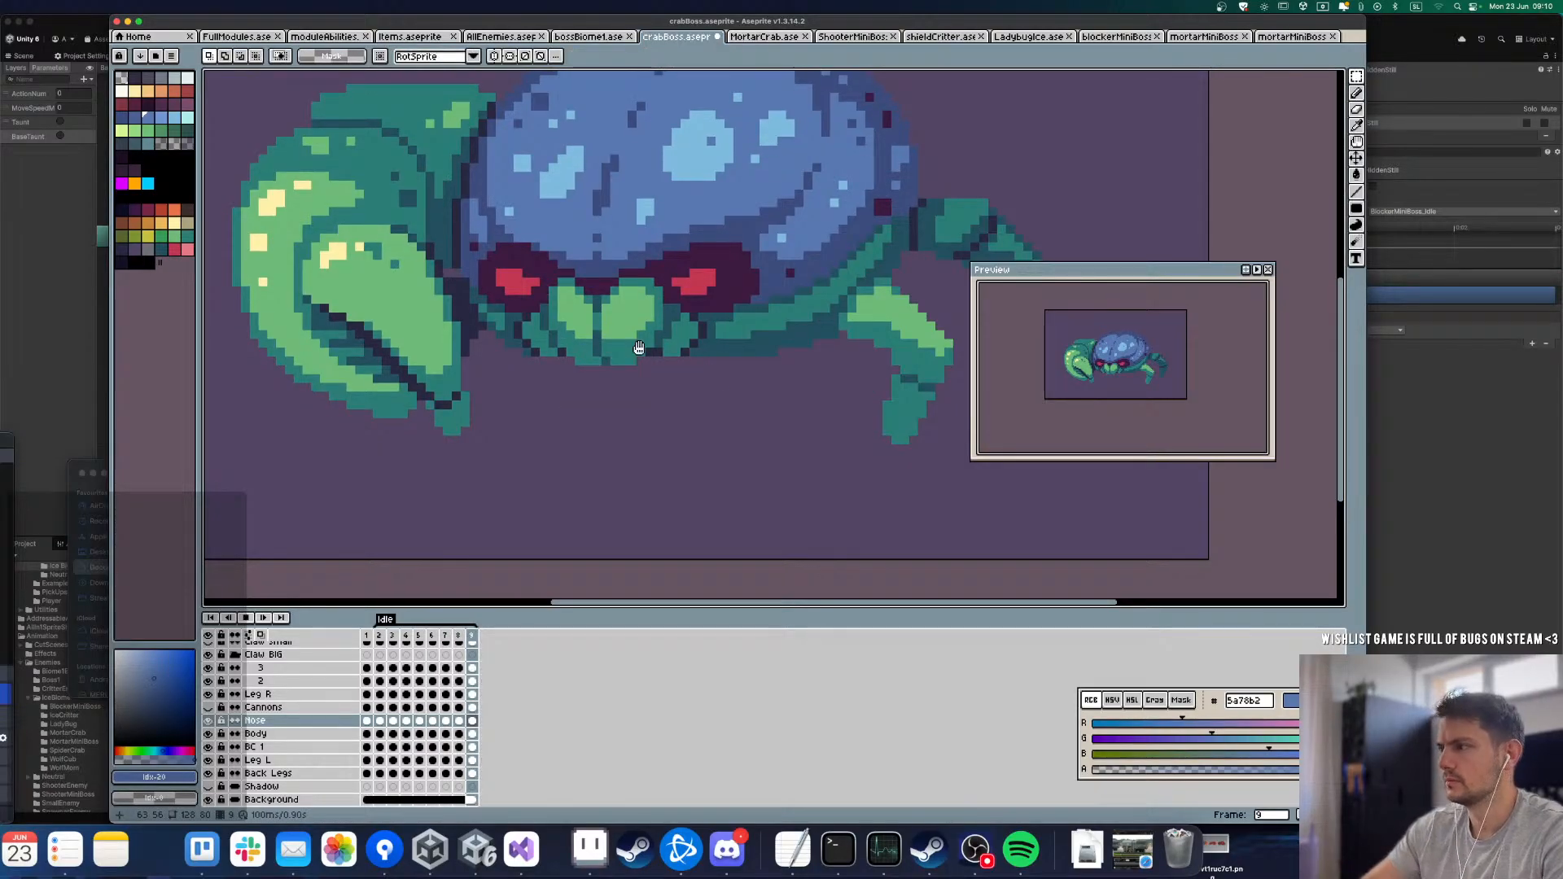
Step: Play back the Idle loop at a small size to judge the mouth's motion
key("Return")
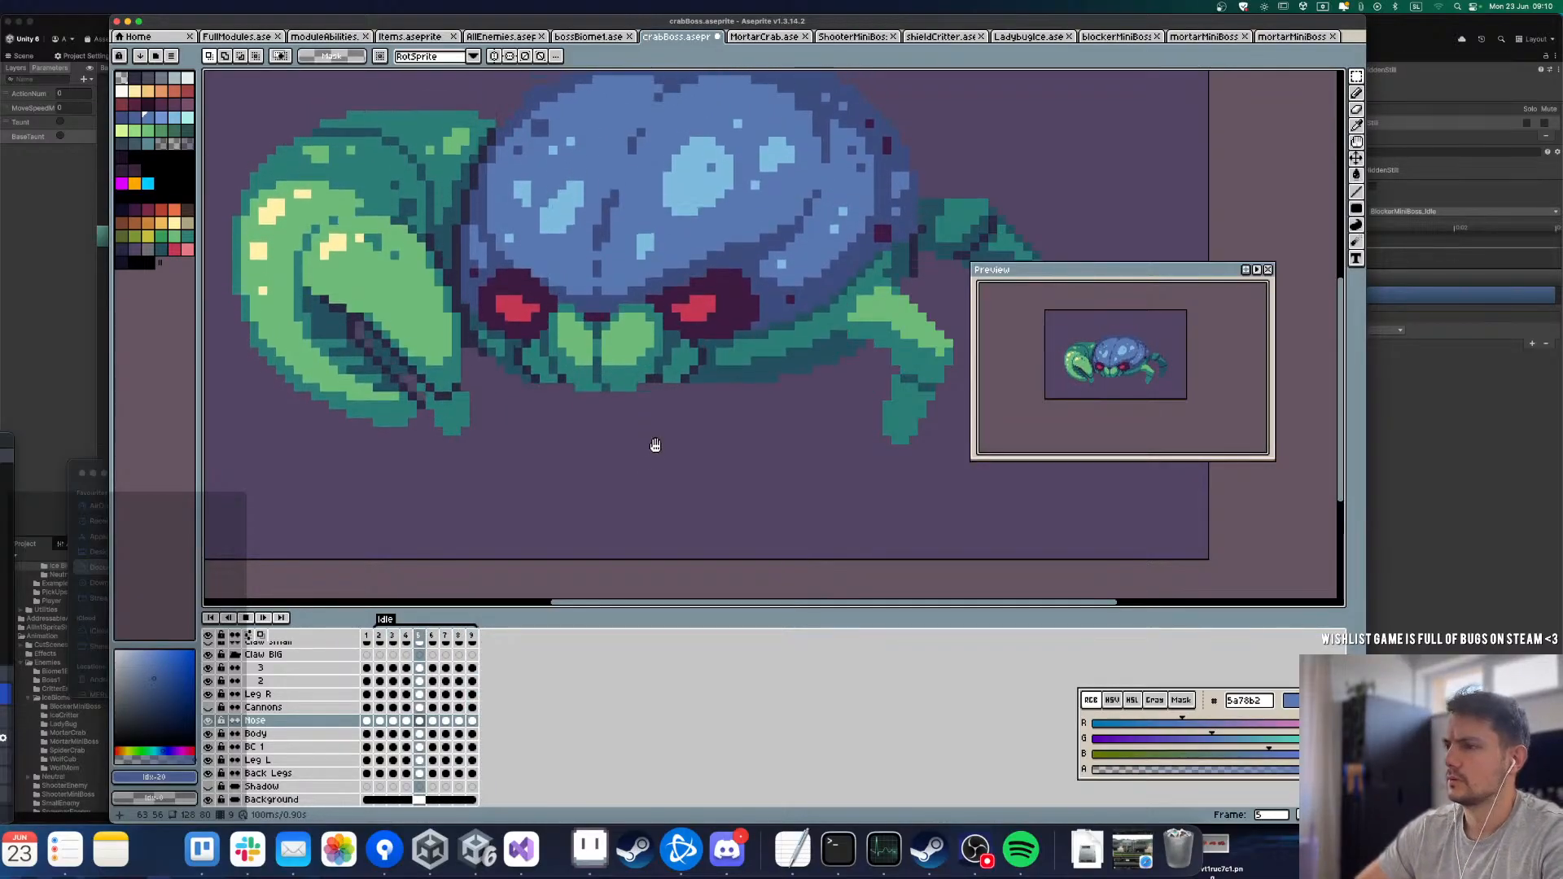
scroll(656, 445, "down", 5)
scroll(626, 449, "down", 2)
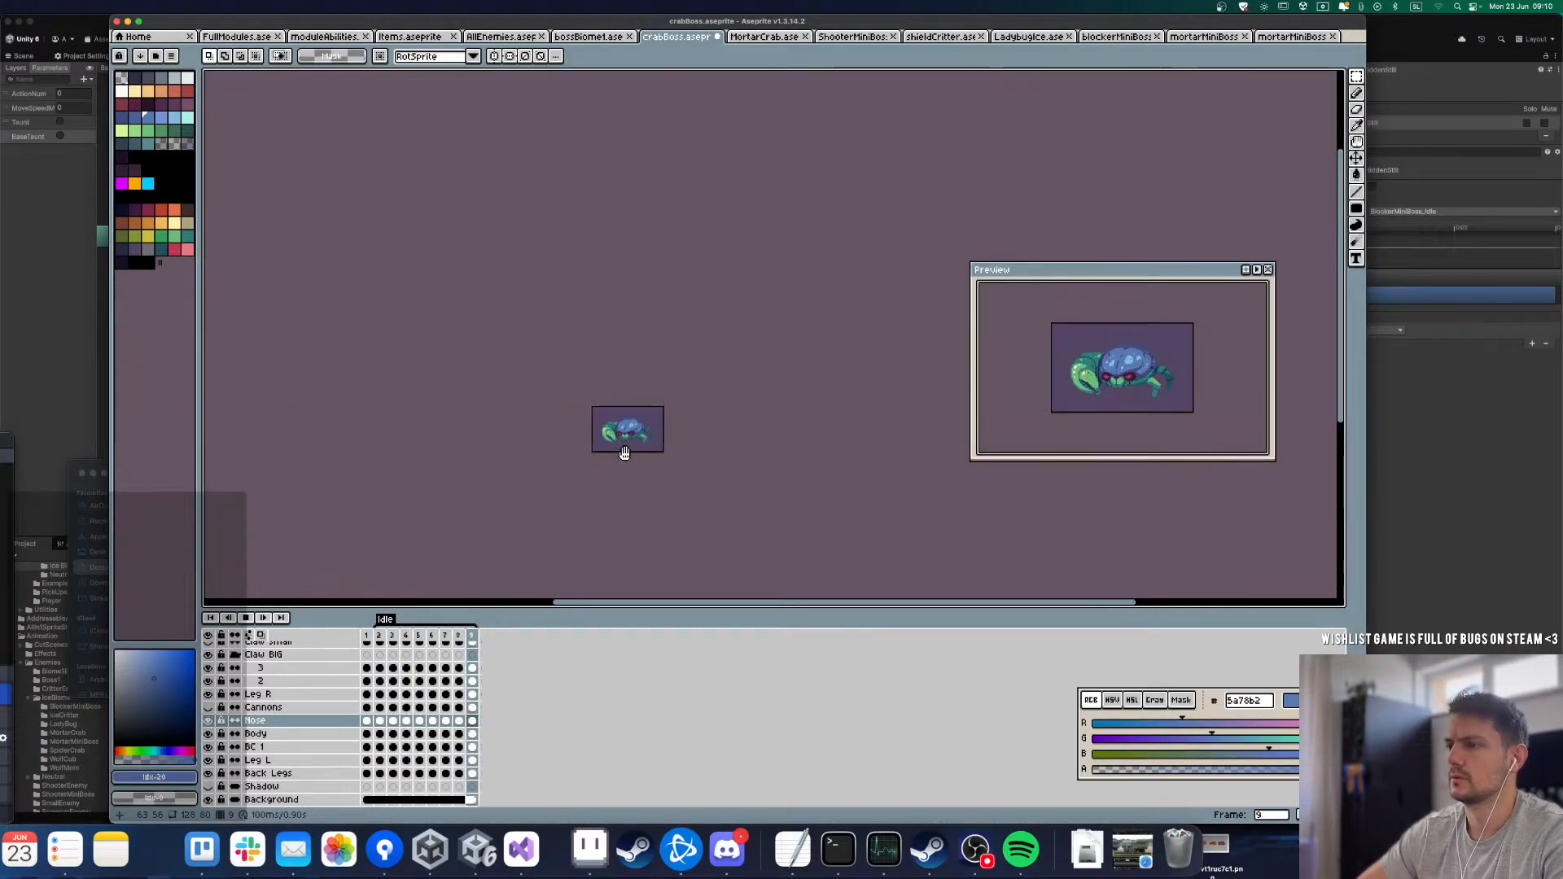
scroll(624, 452, "up", 2)
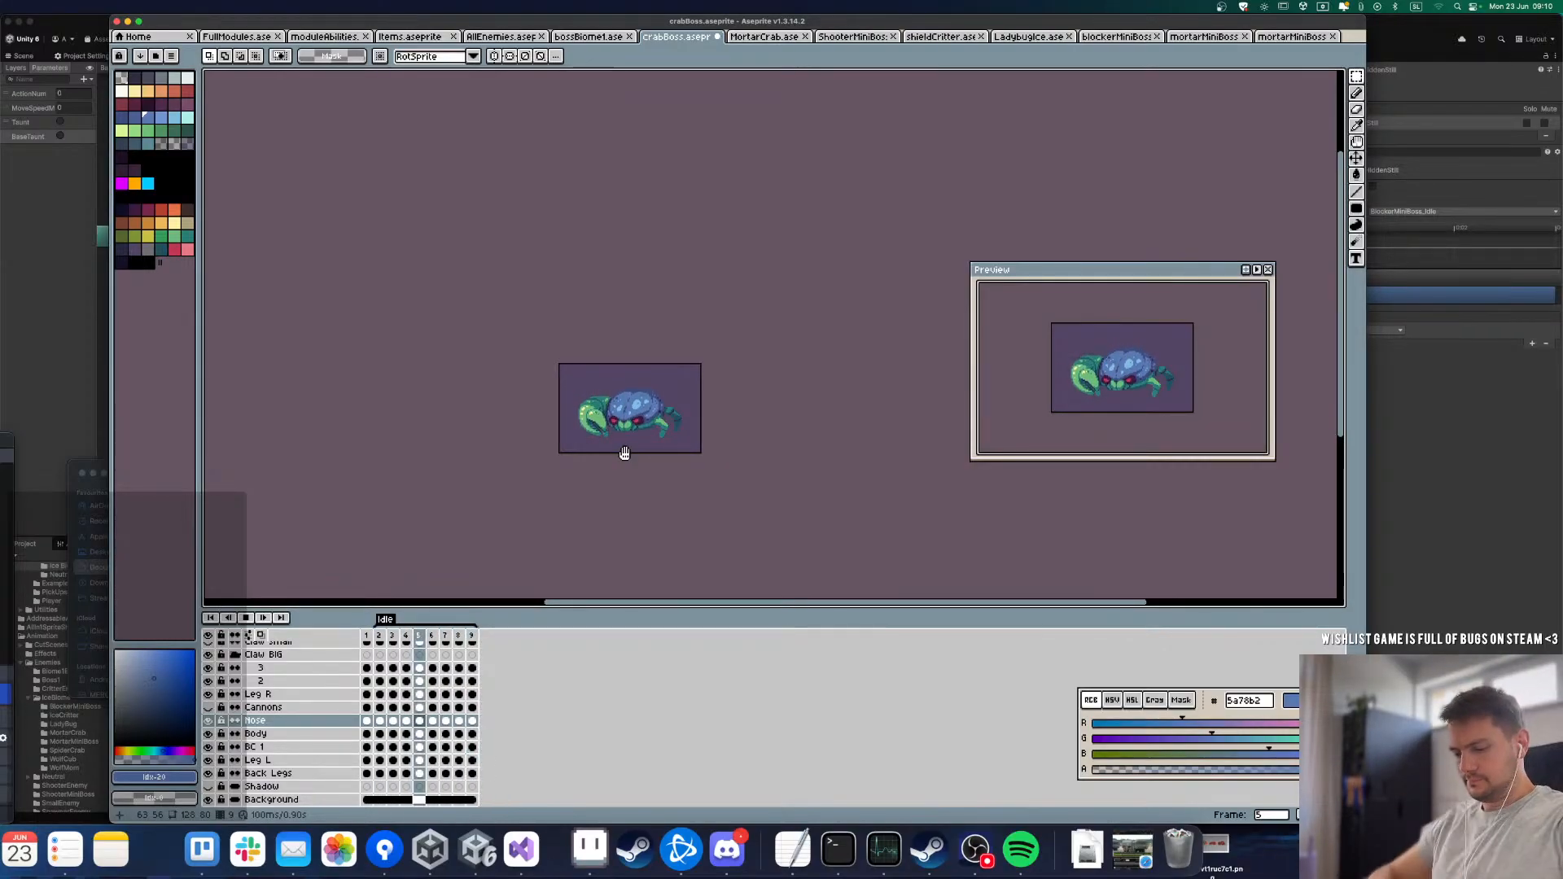
Step: Sample the dark purple eye colour 3a1b40 on the Body layer, ready the Line tool and check the eyes on frames 6 and 7
key("Down")
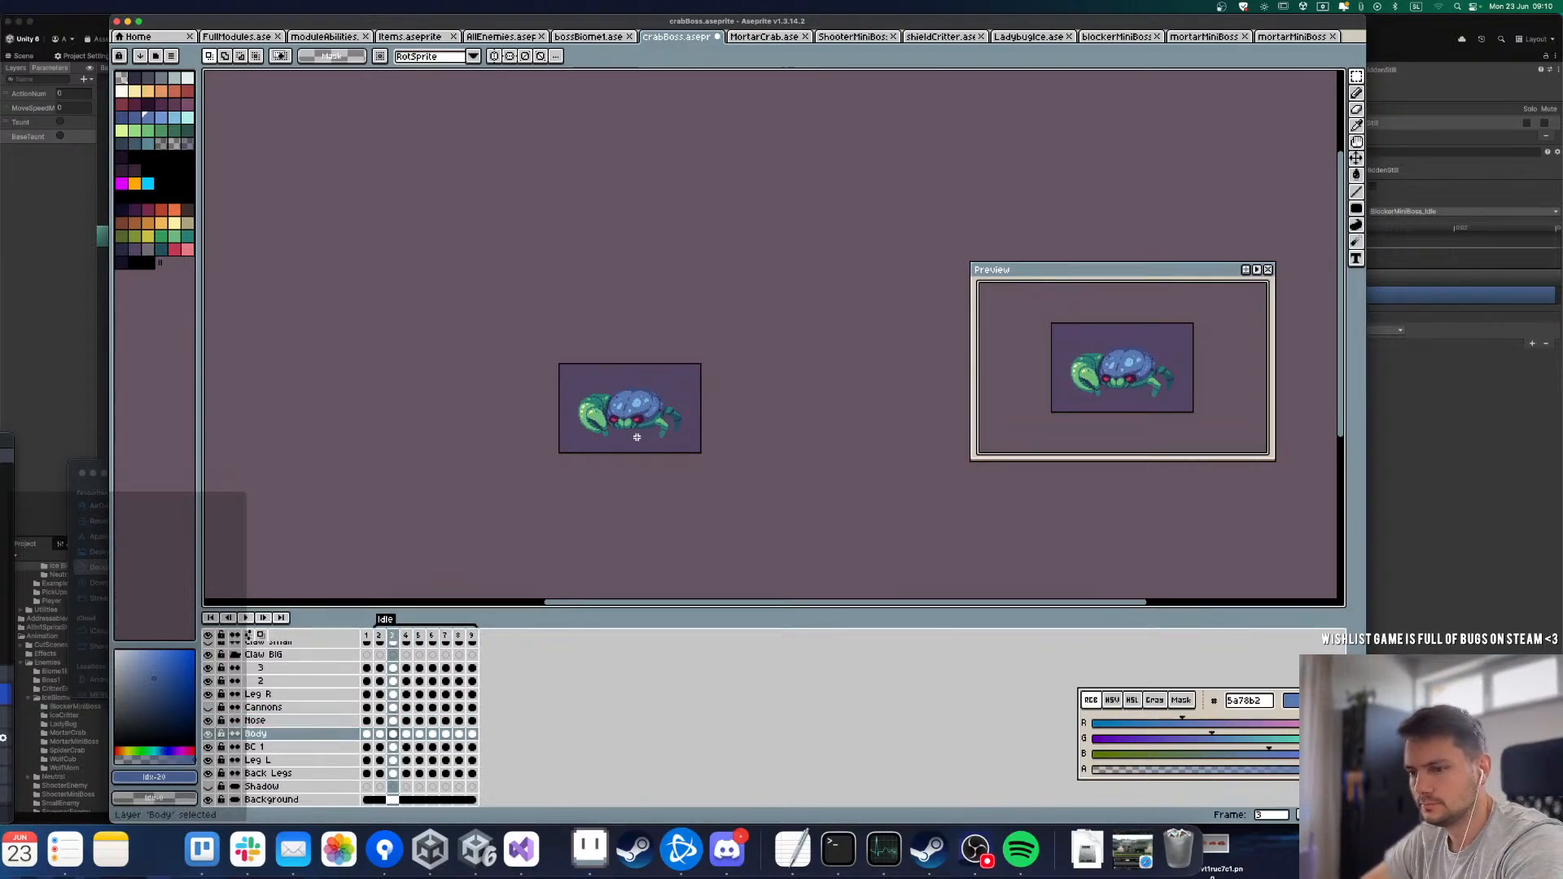
scroll(636, 437, "up", 4)
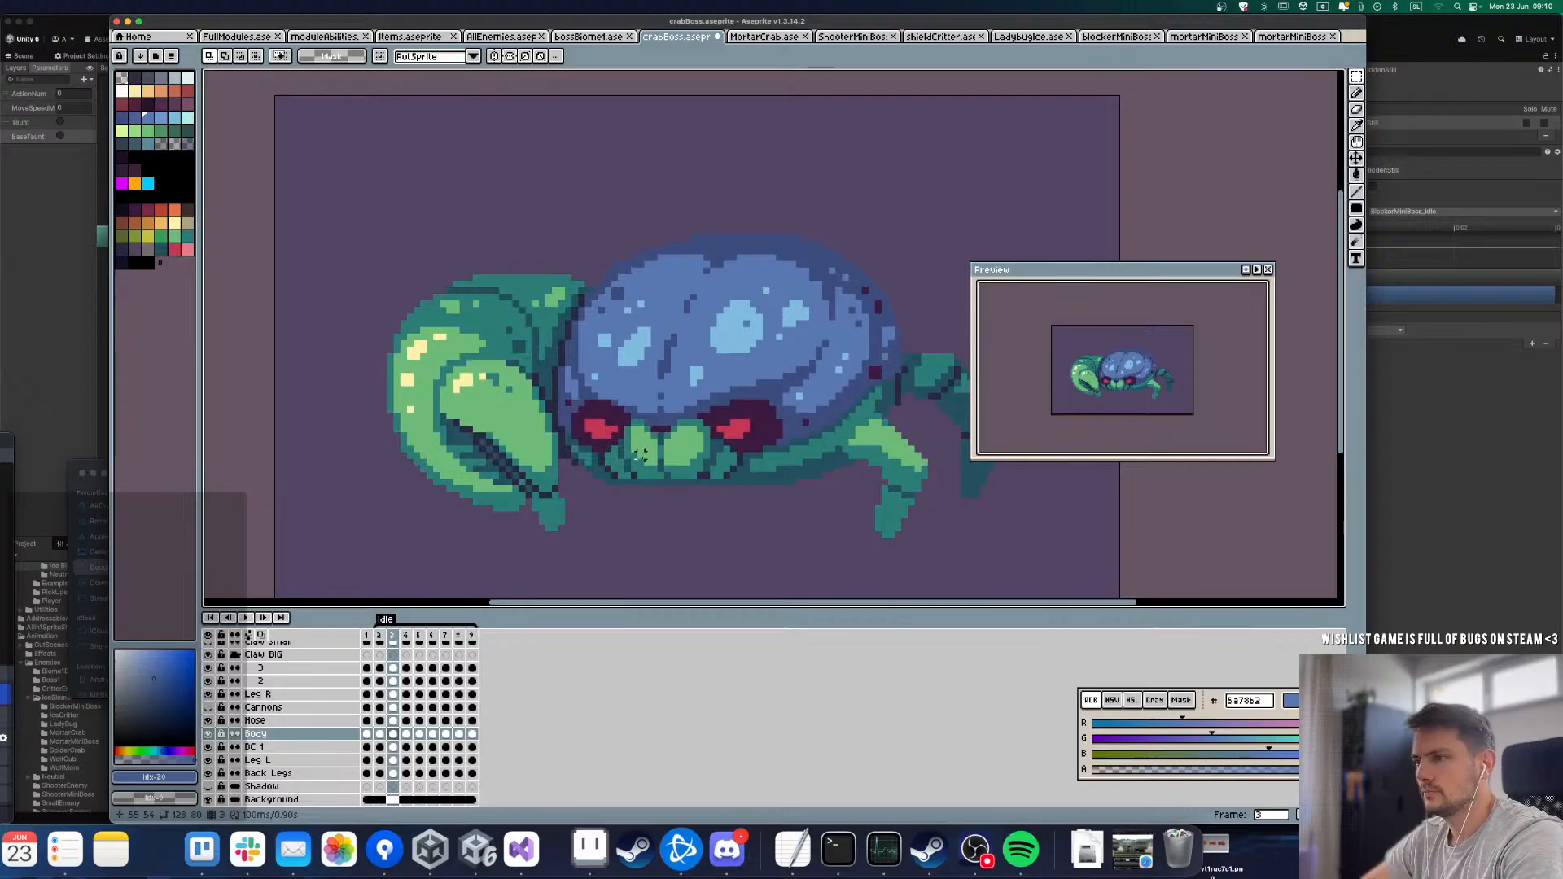
scroll(622, 440, "up", 2)
left_click(610, 415, "alt")
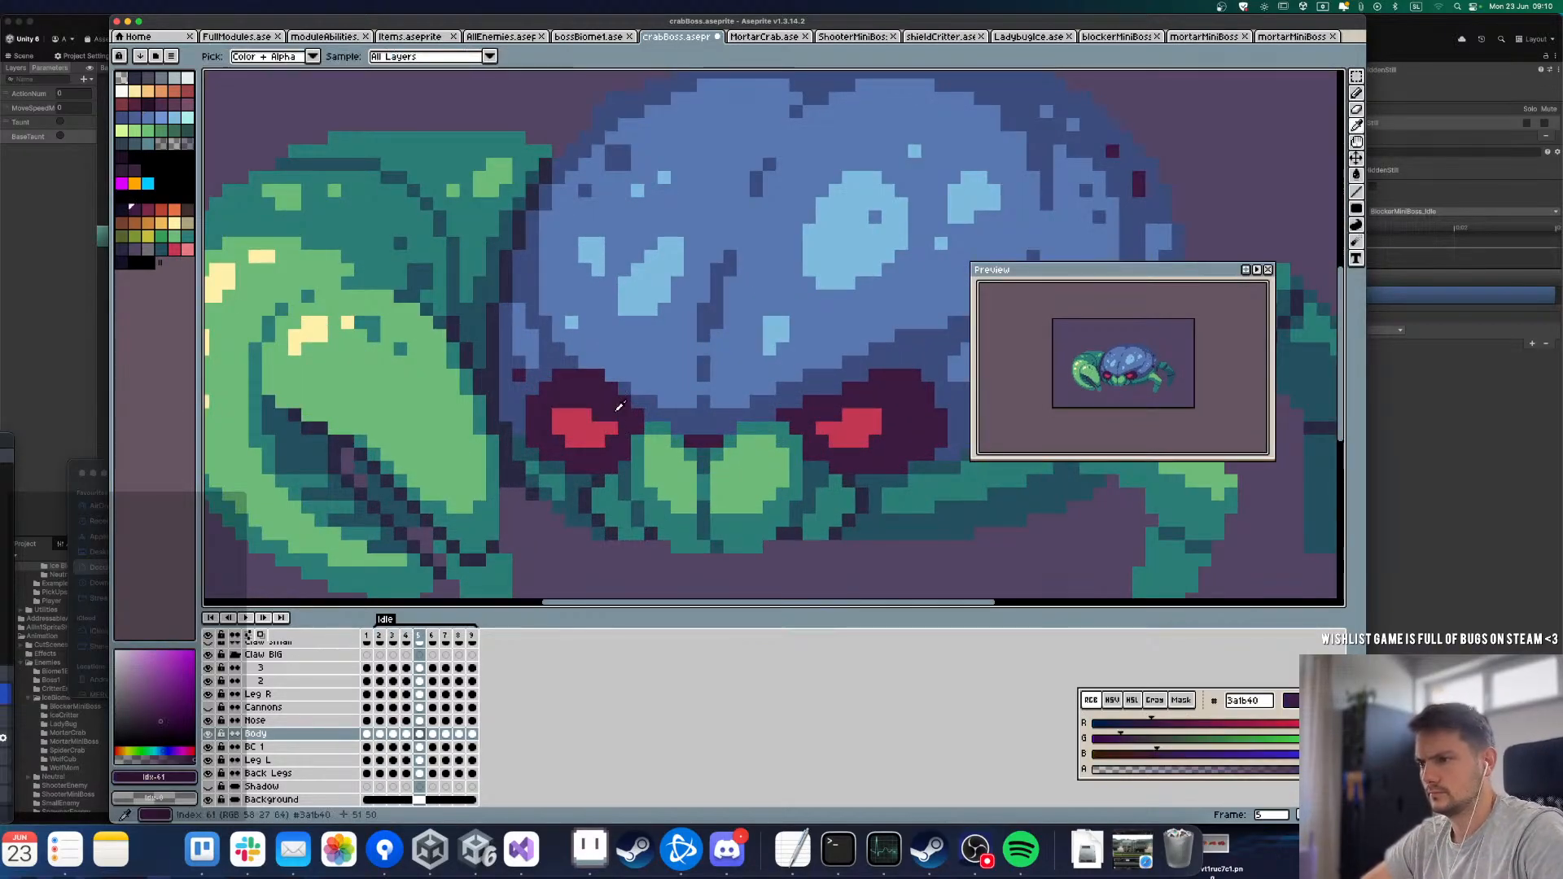
key("l")
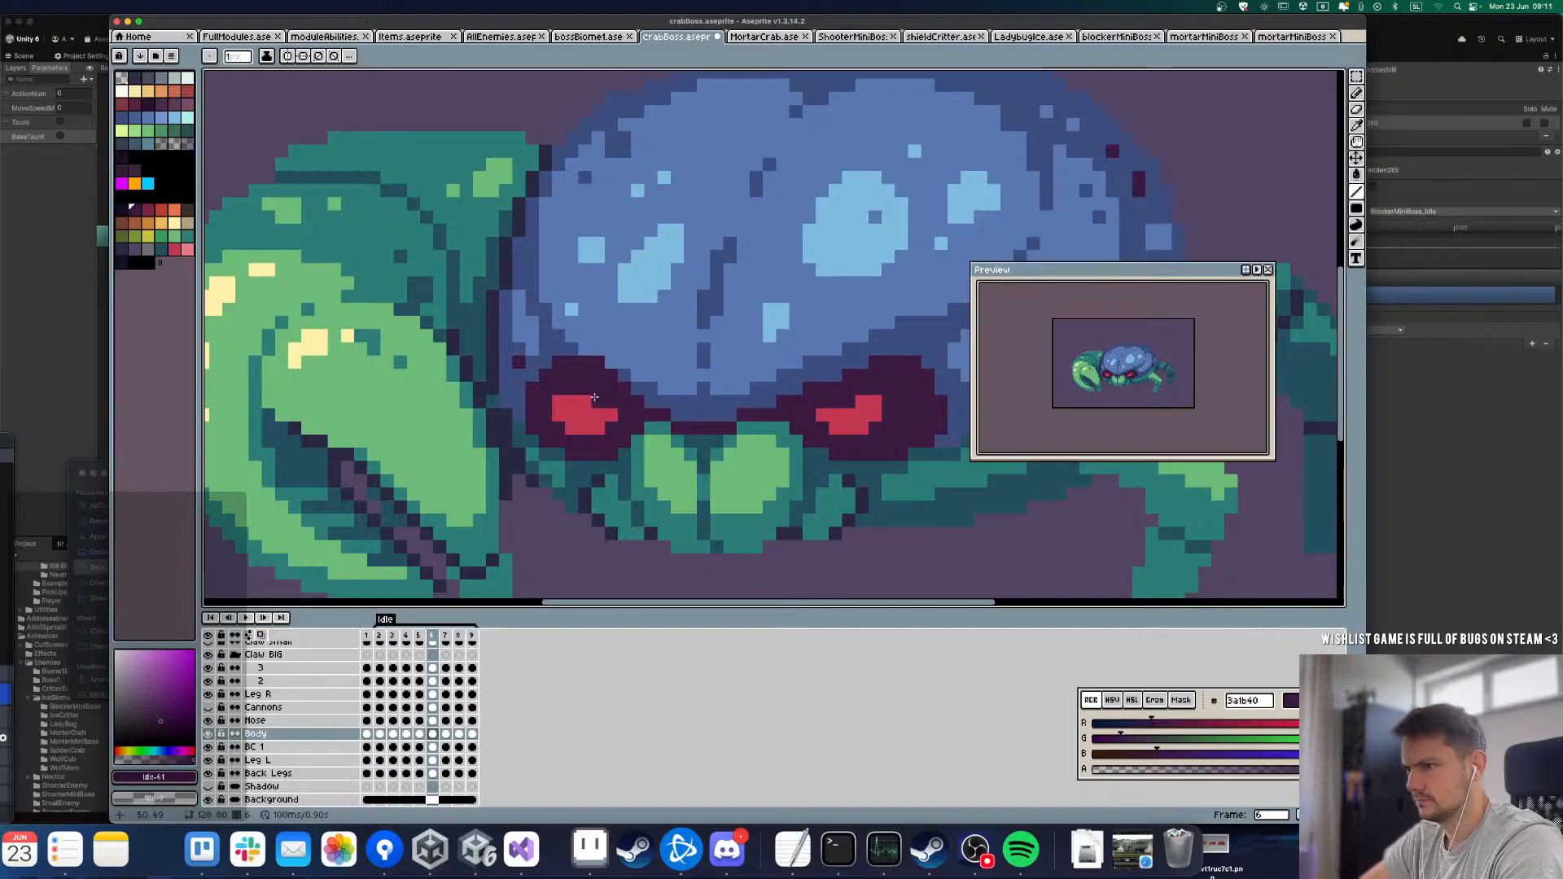
key("Right")
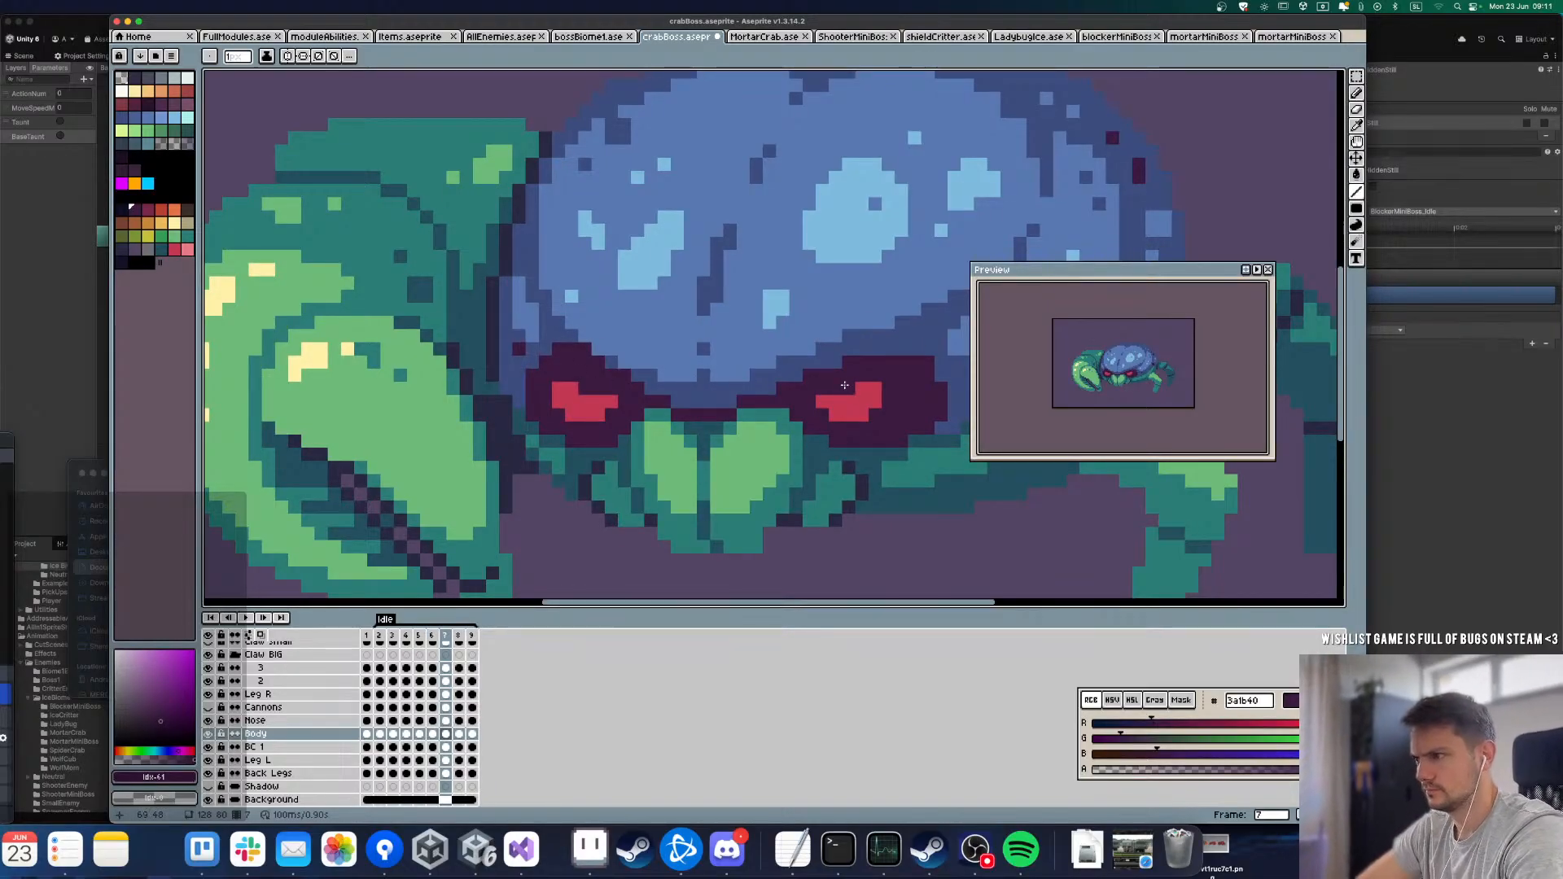
Step: Play back the Idle loop and review the eyes and the body's overall movement
key("Return")
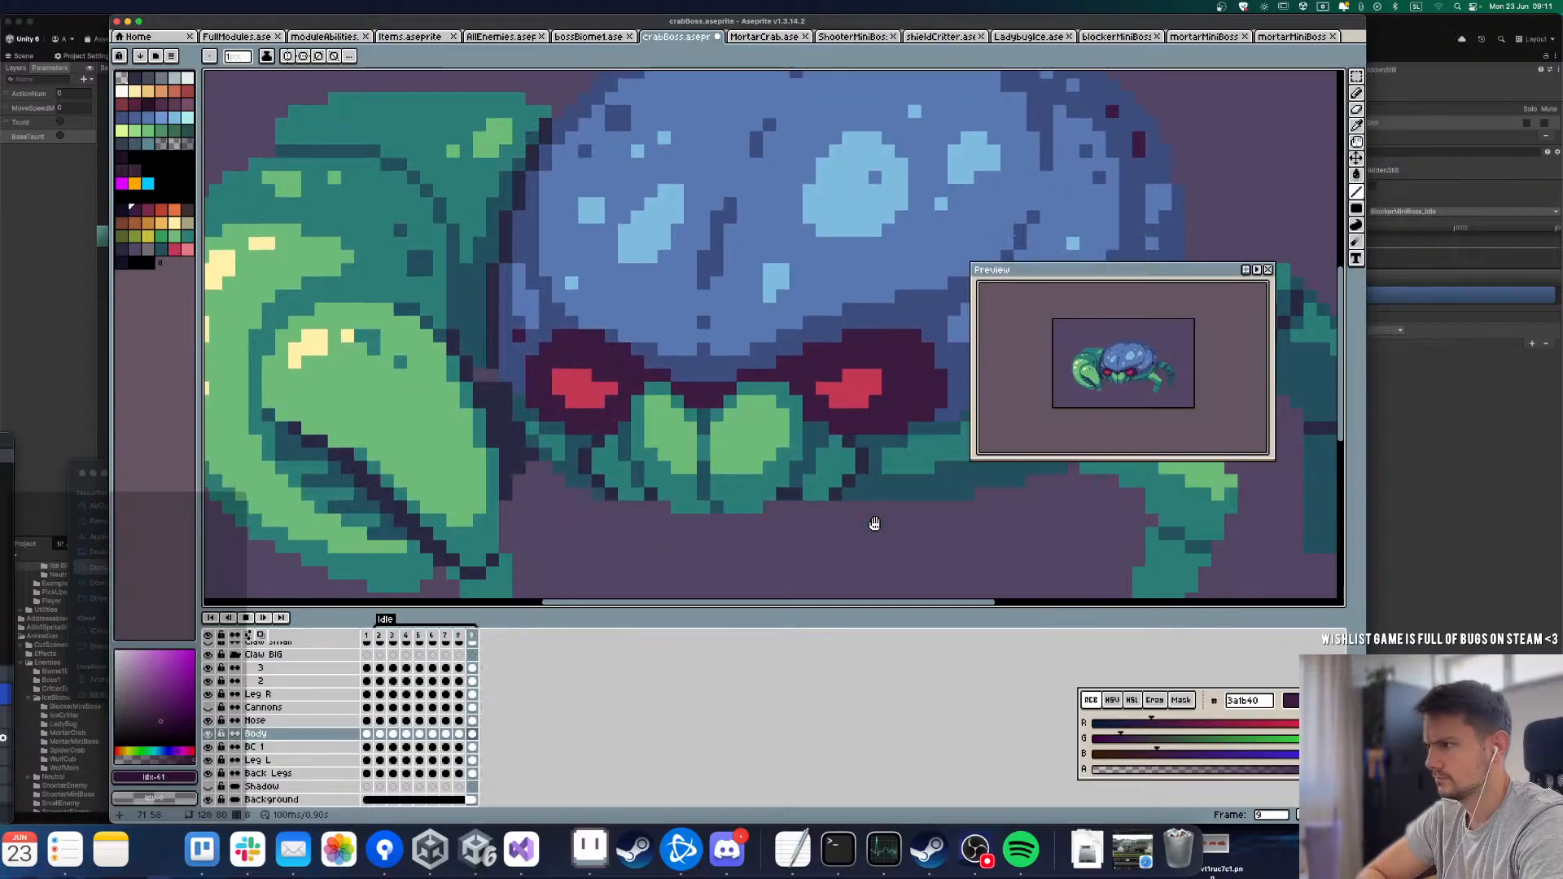
scroll(701, 325, "down", 3)
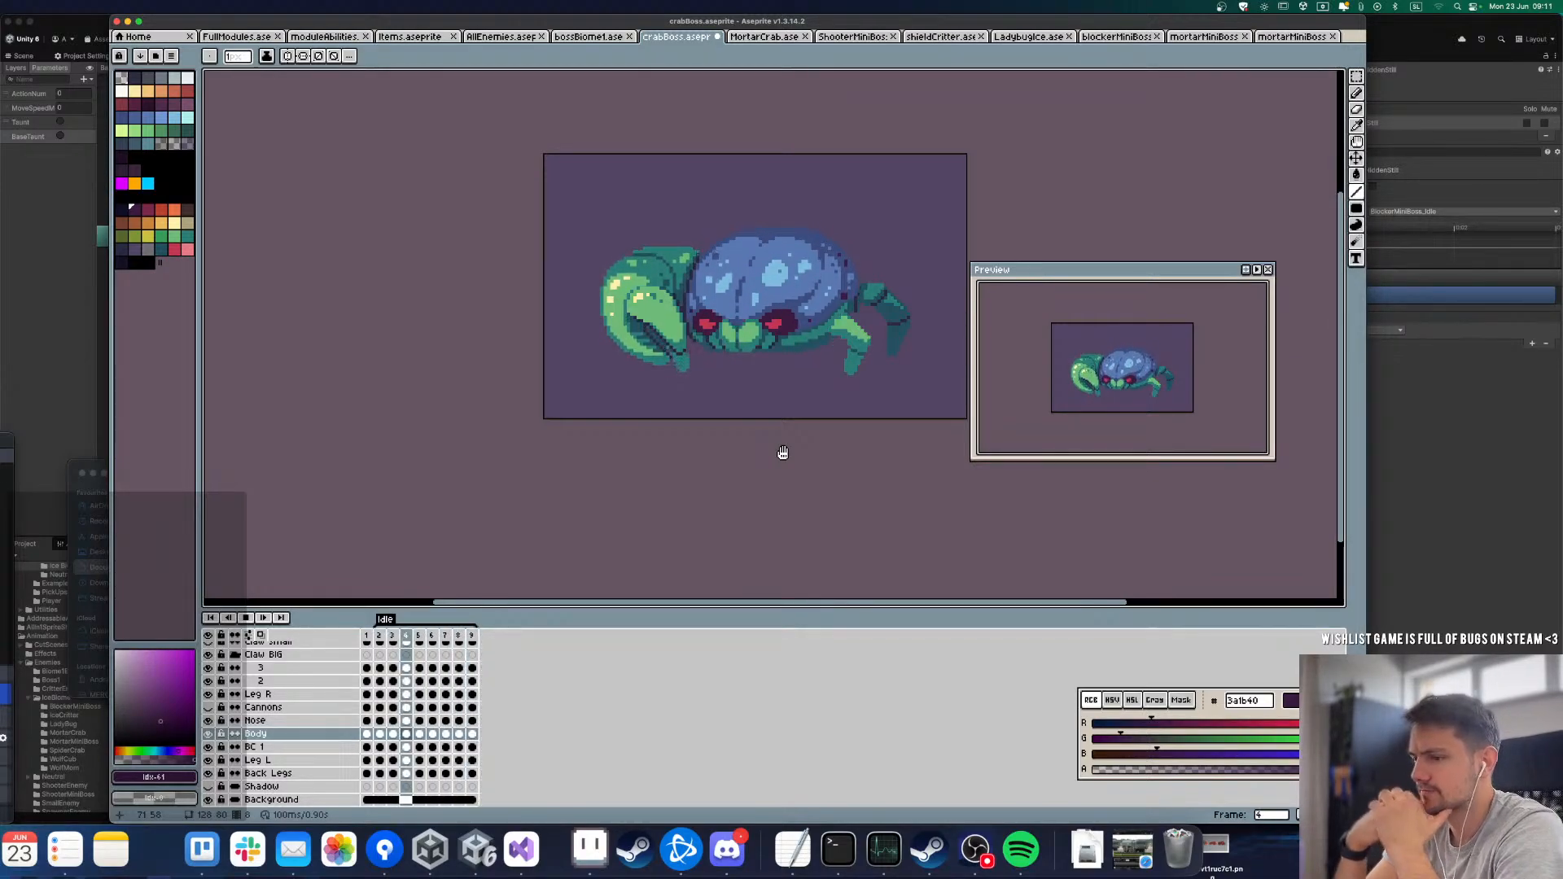
key("Return")
Step: Switch to Trello, close the open card, and mark the "Boss 2 base art" card complete and archive it
left_click(203, 847)
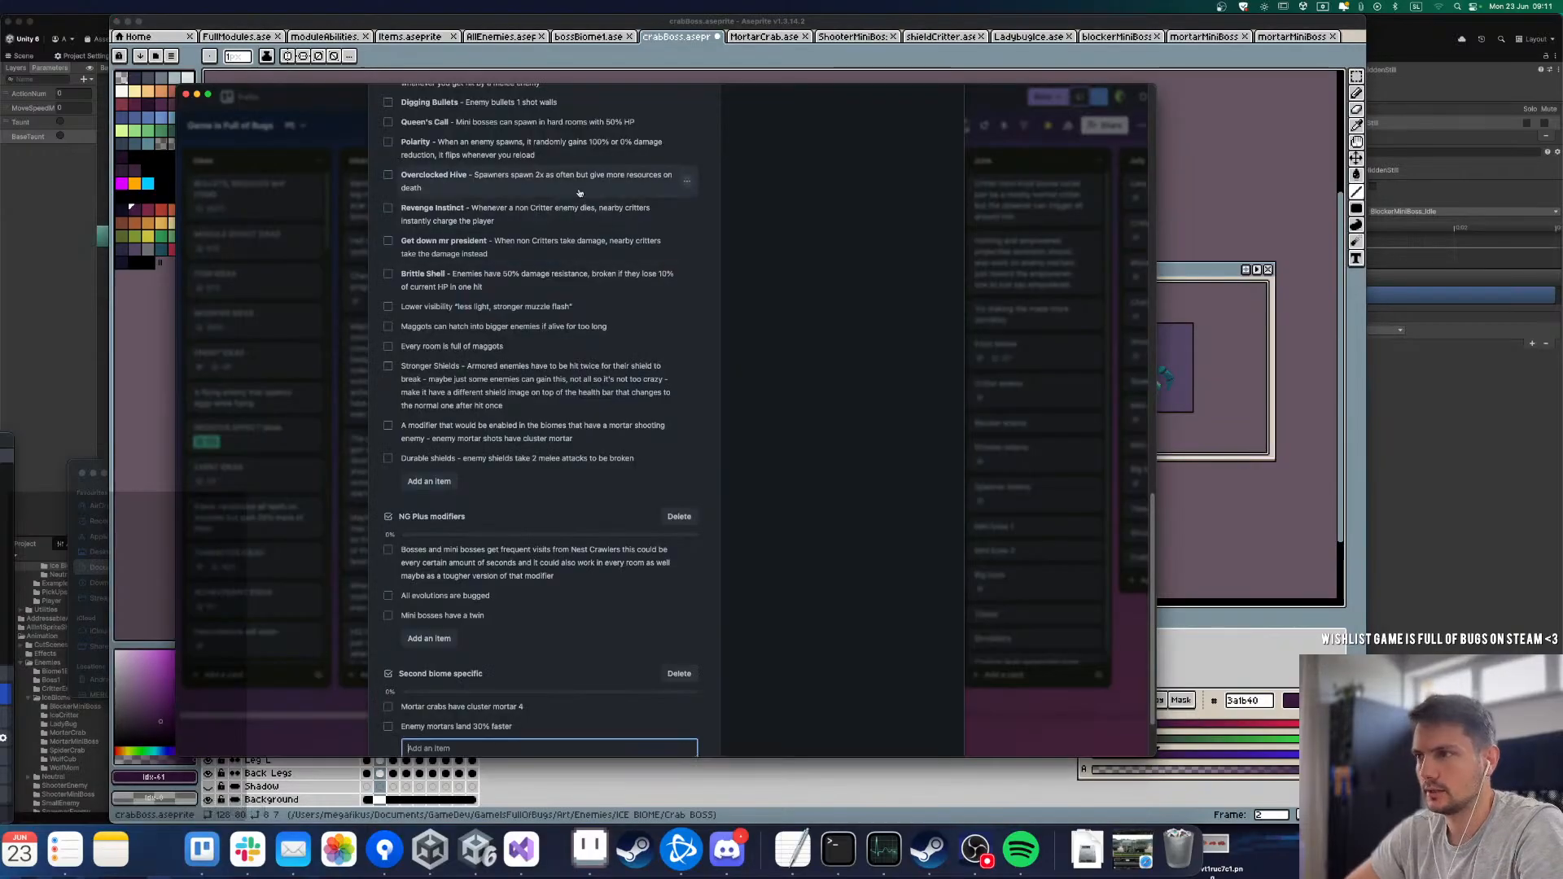
left_click(1034, 704)
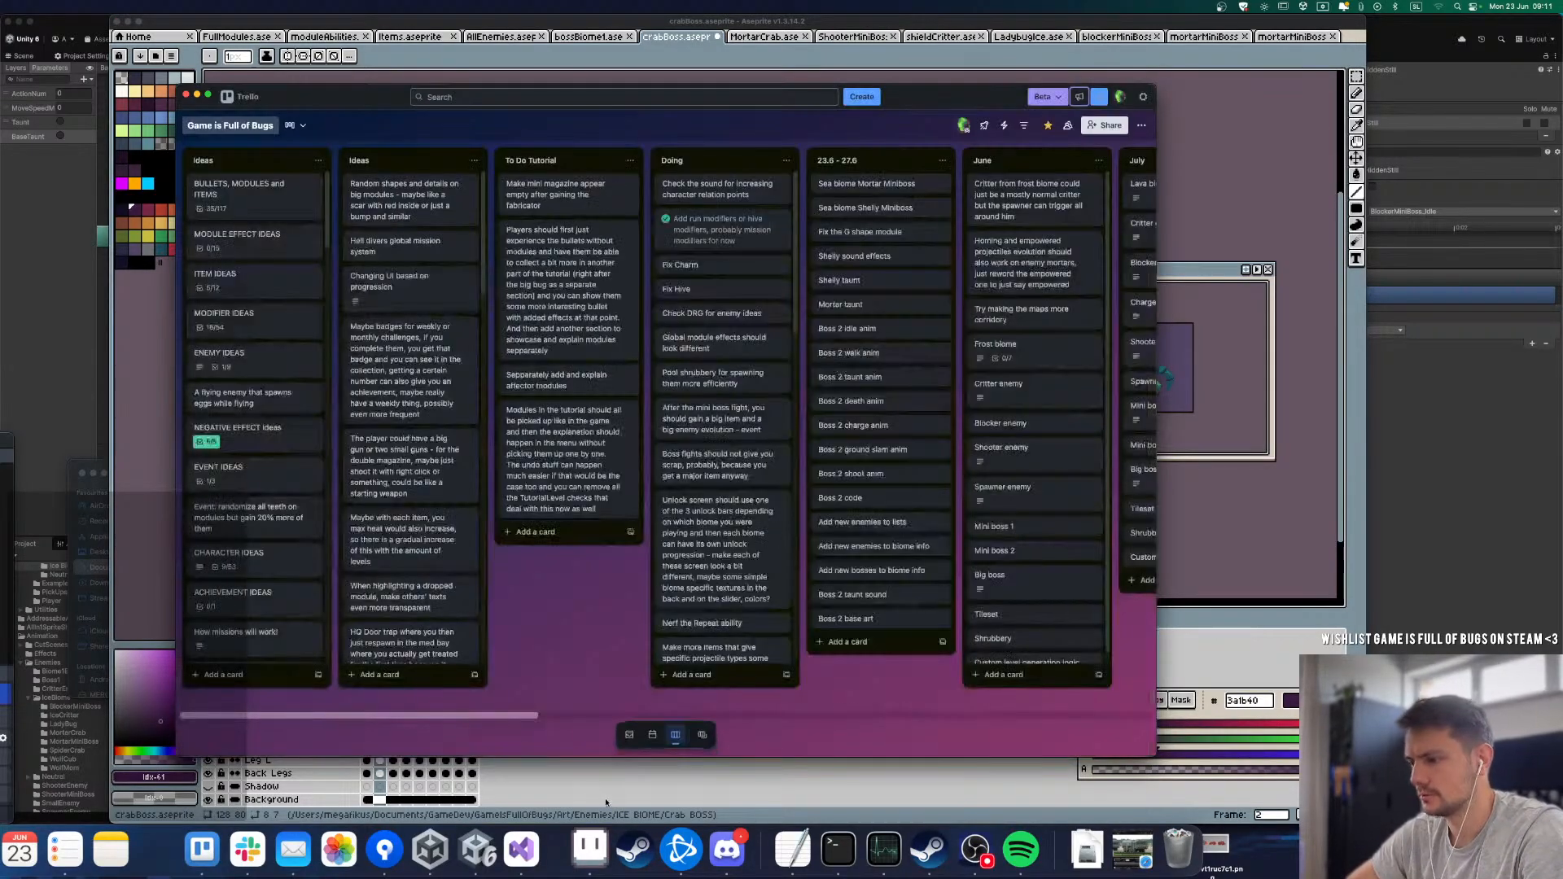
left_click_drag(489, 710, 599, 707)
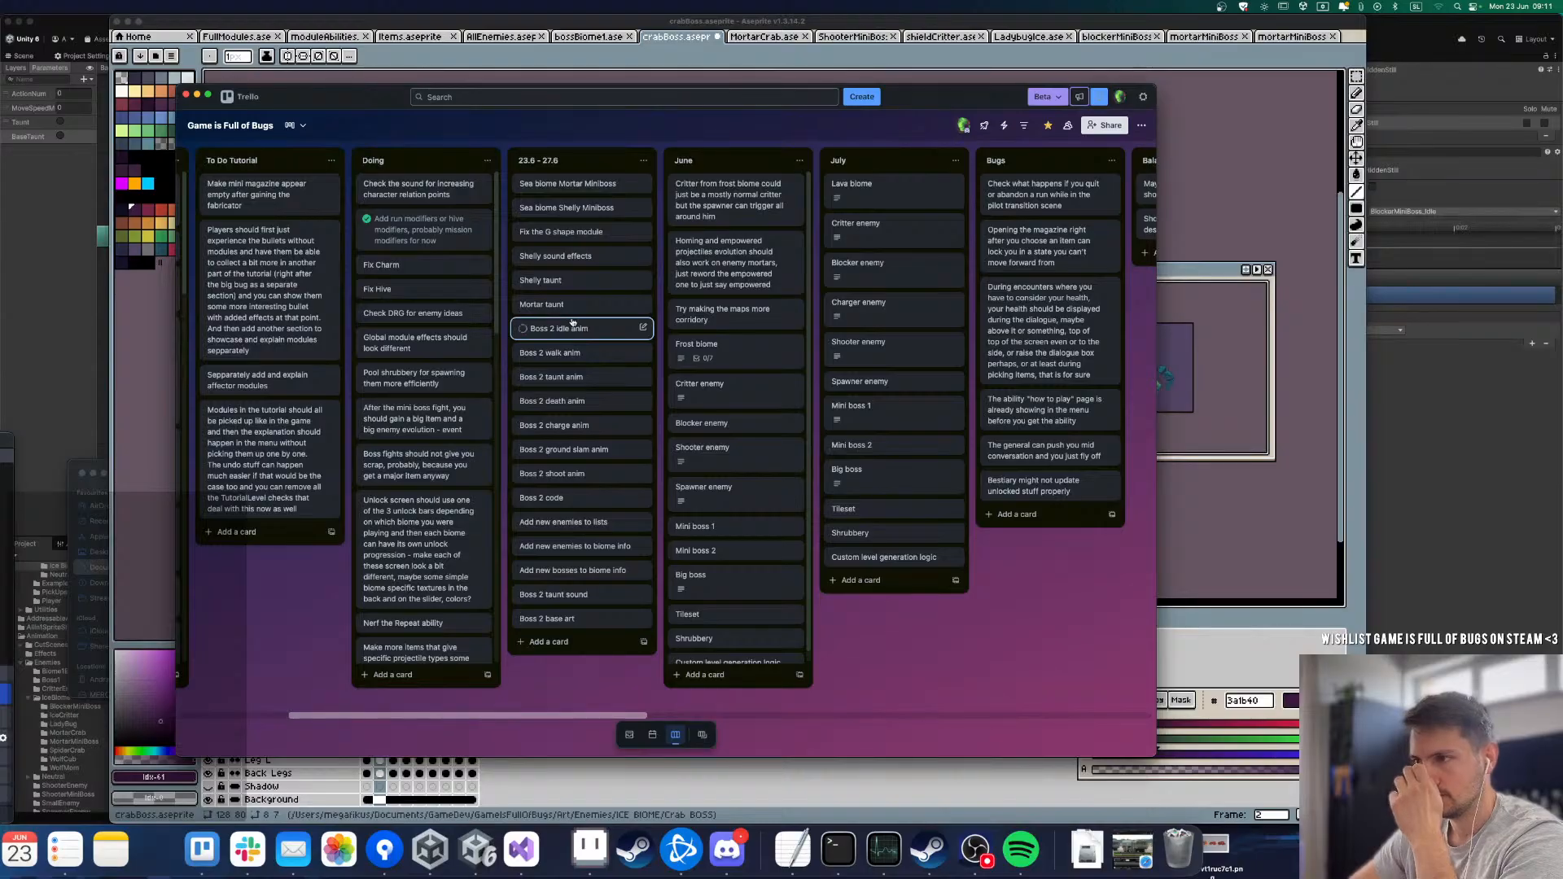
left_click(627, 617)
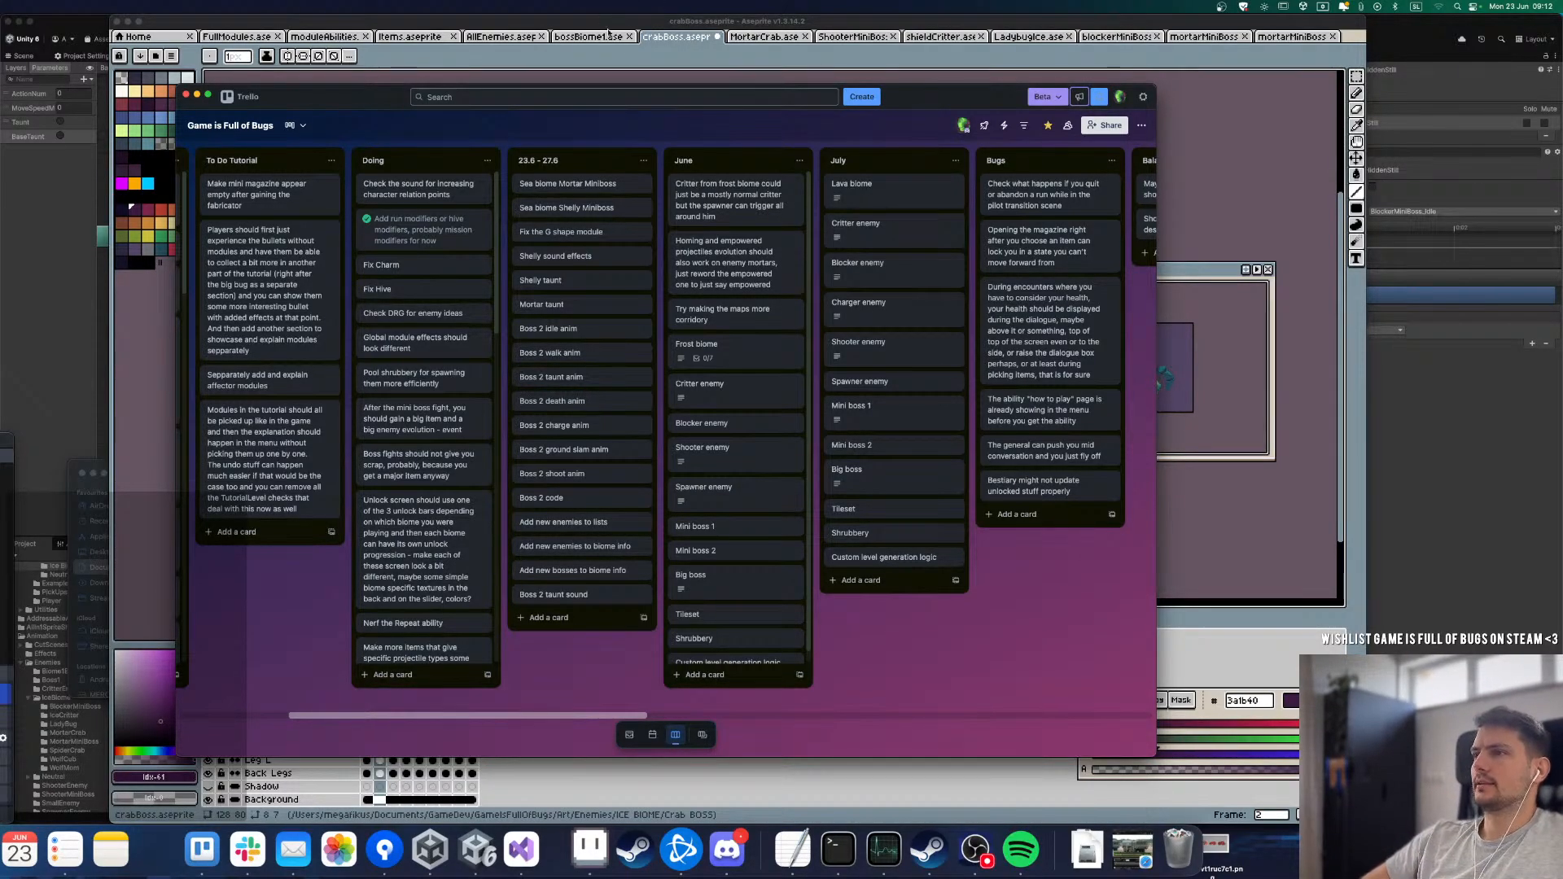
Step: Switch back to Aseprite and play the Death animation in the bossBiome1 file as a reference
left_click(570, 56)
left_click(586, 36)
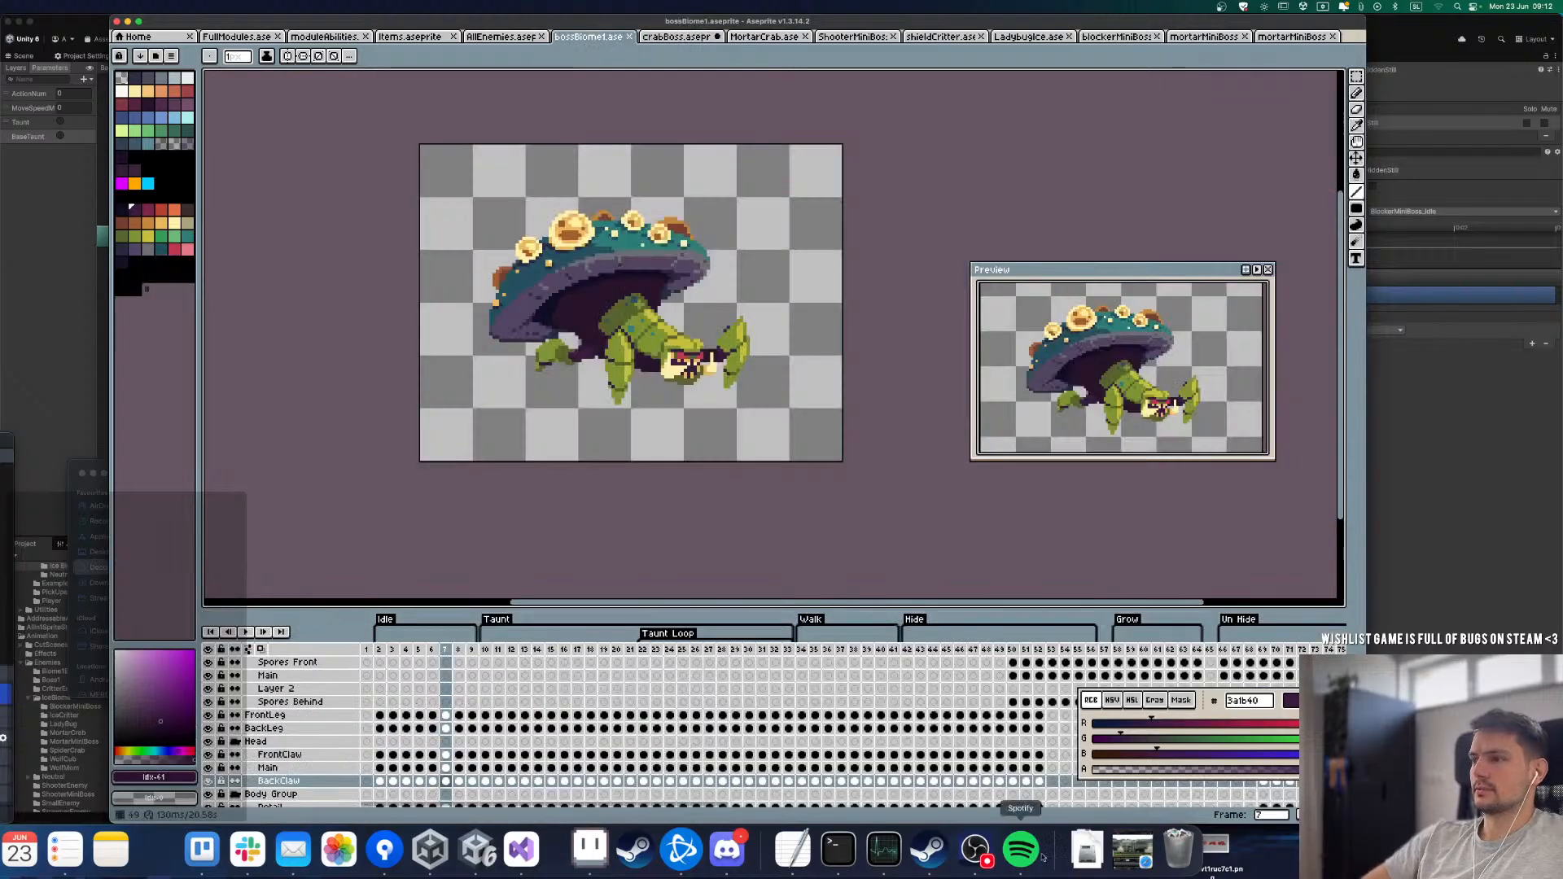
left_click_drag(1272, 649, 1343, 650)
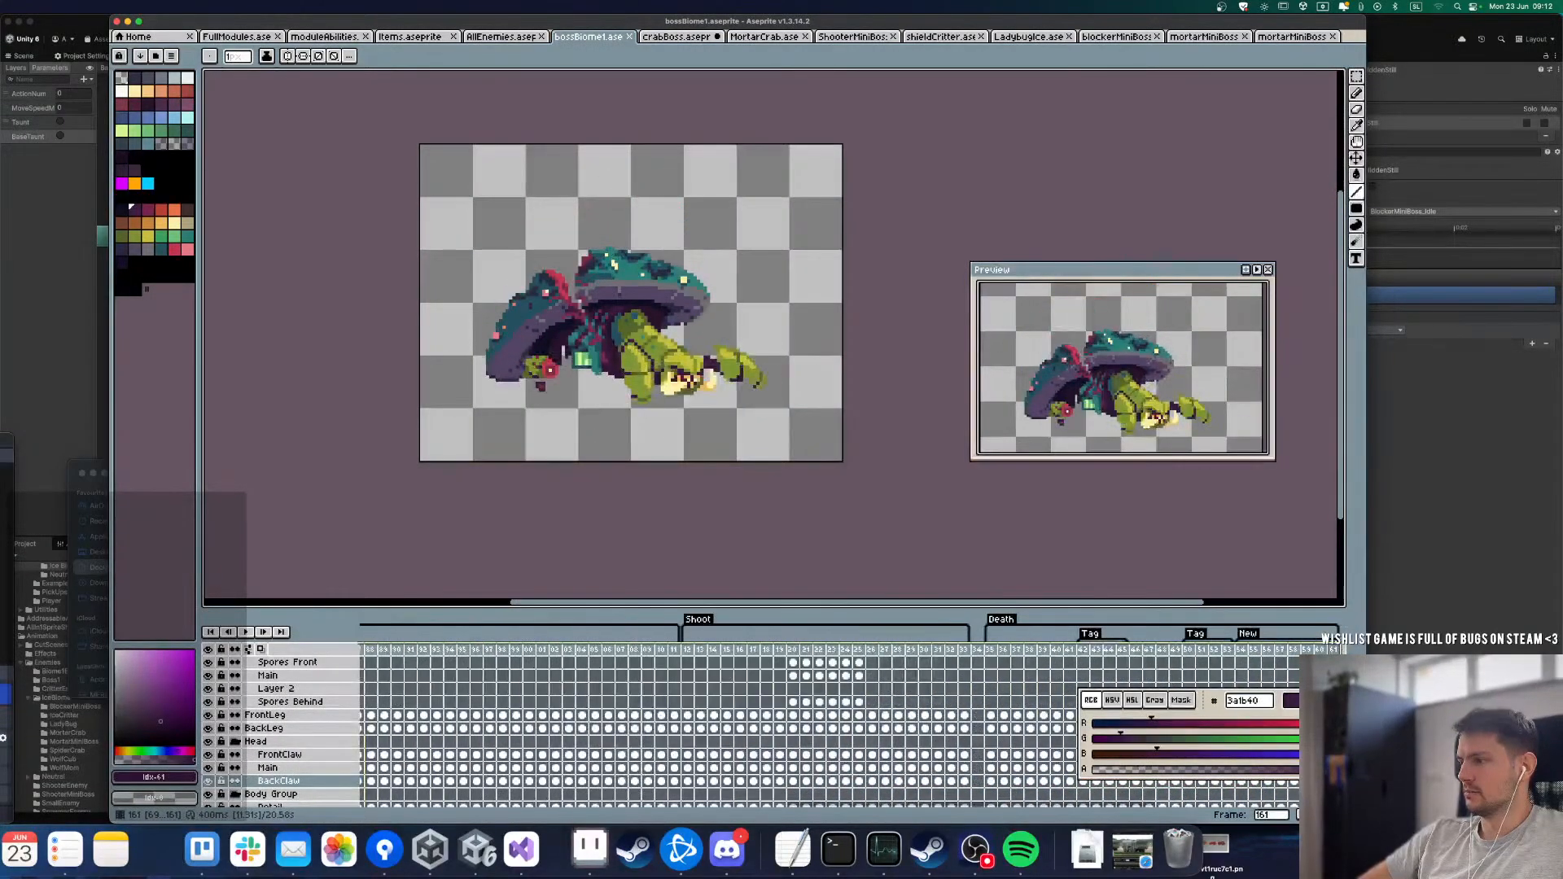
left_click(998, 650)
key("Return")
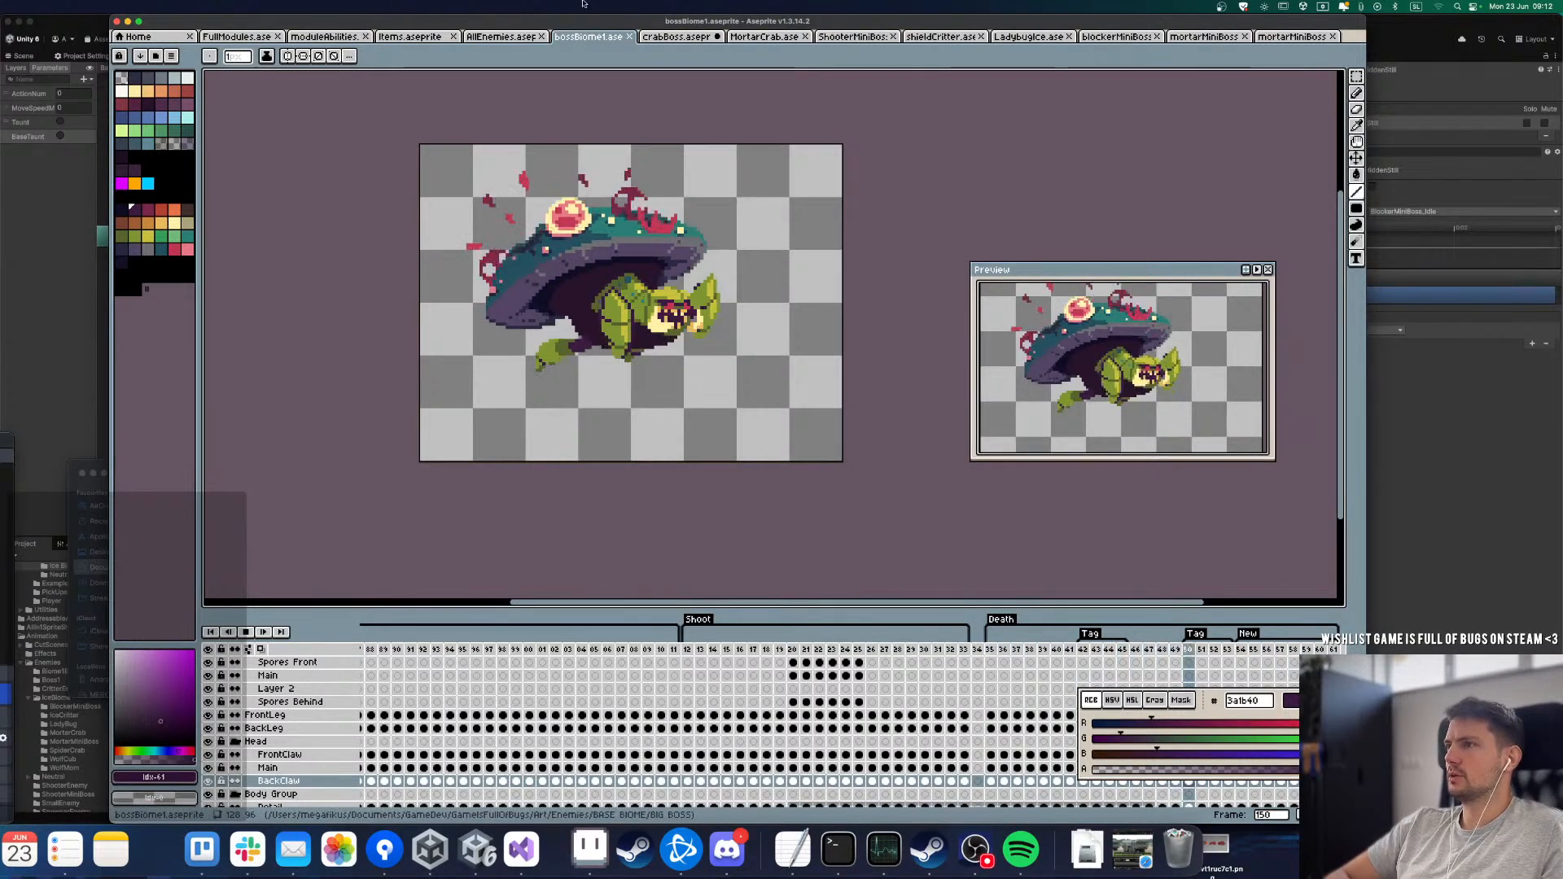
key("ctrl+Tab")
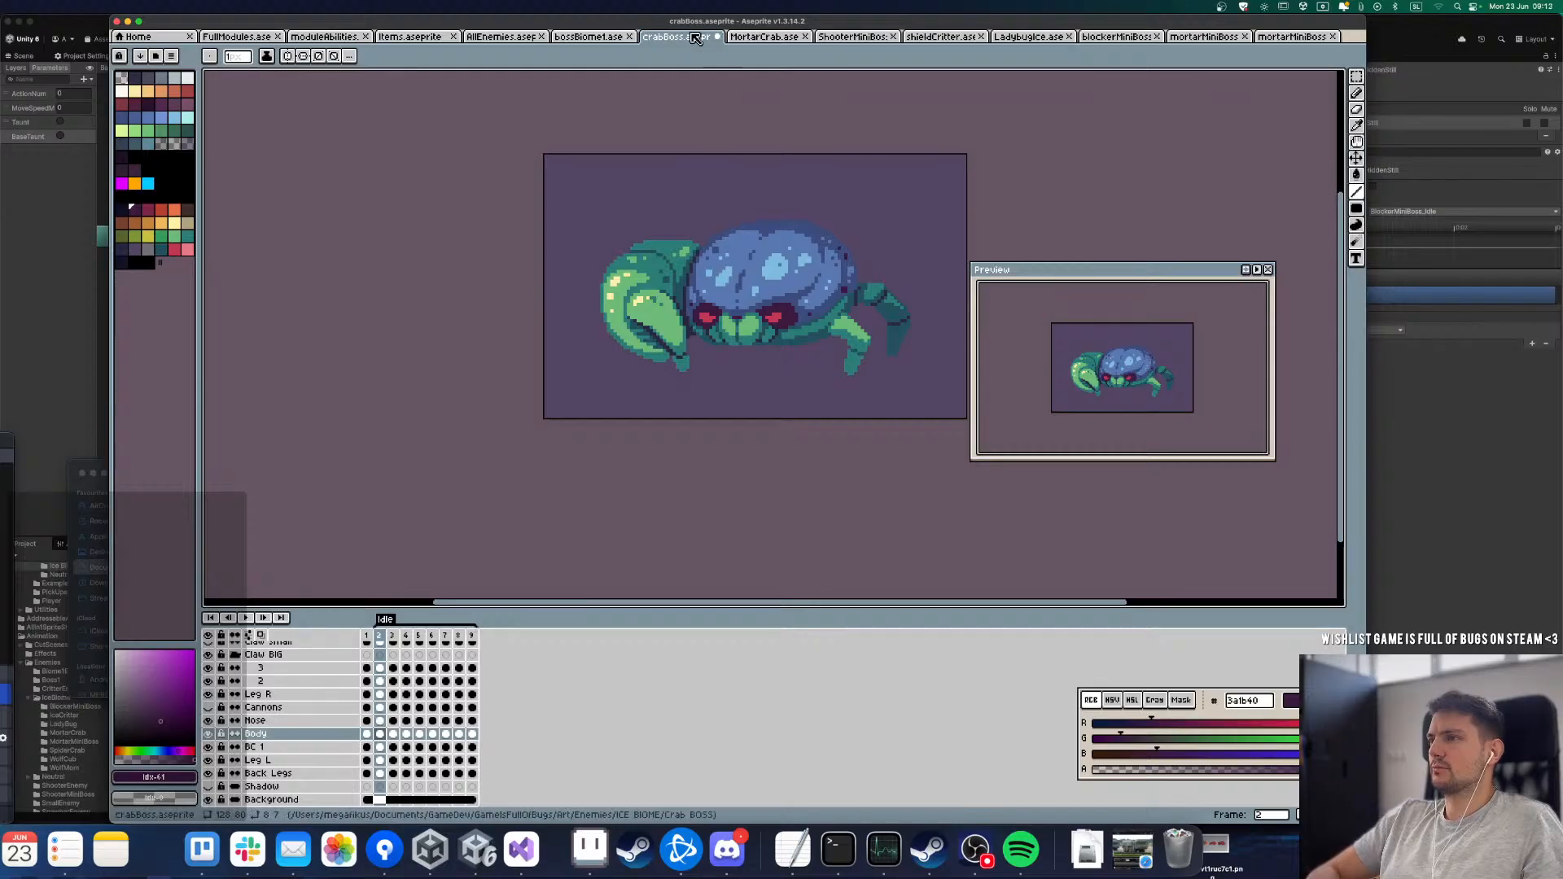
Step: Reopen bossBiome1 and replay the mushroom boss's animations, pausing around the Shoot frames to study the poses
left_click(635, 38)
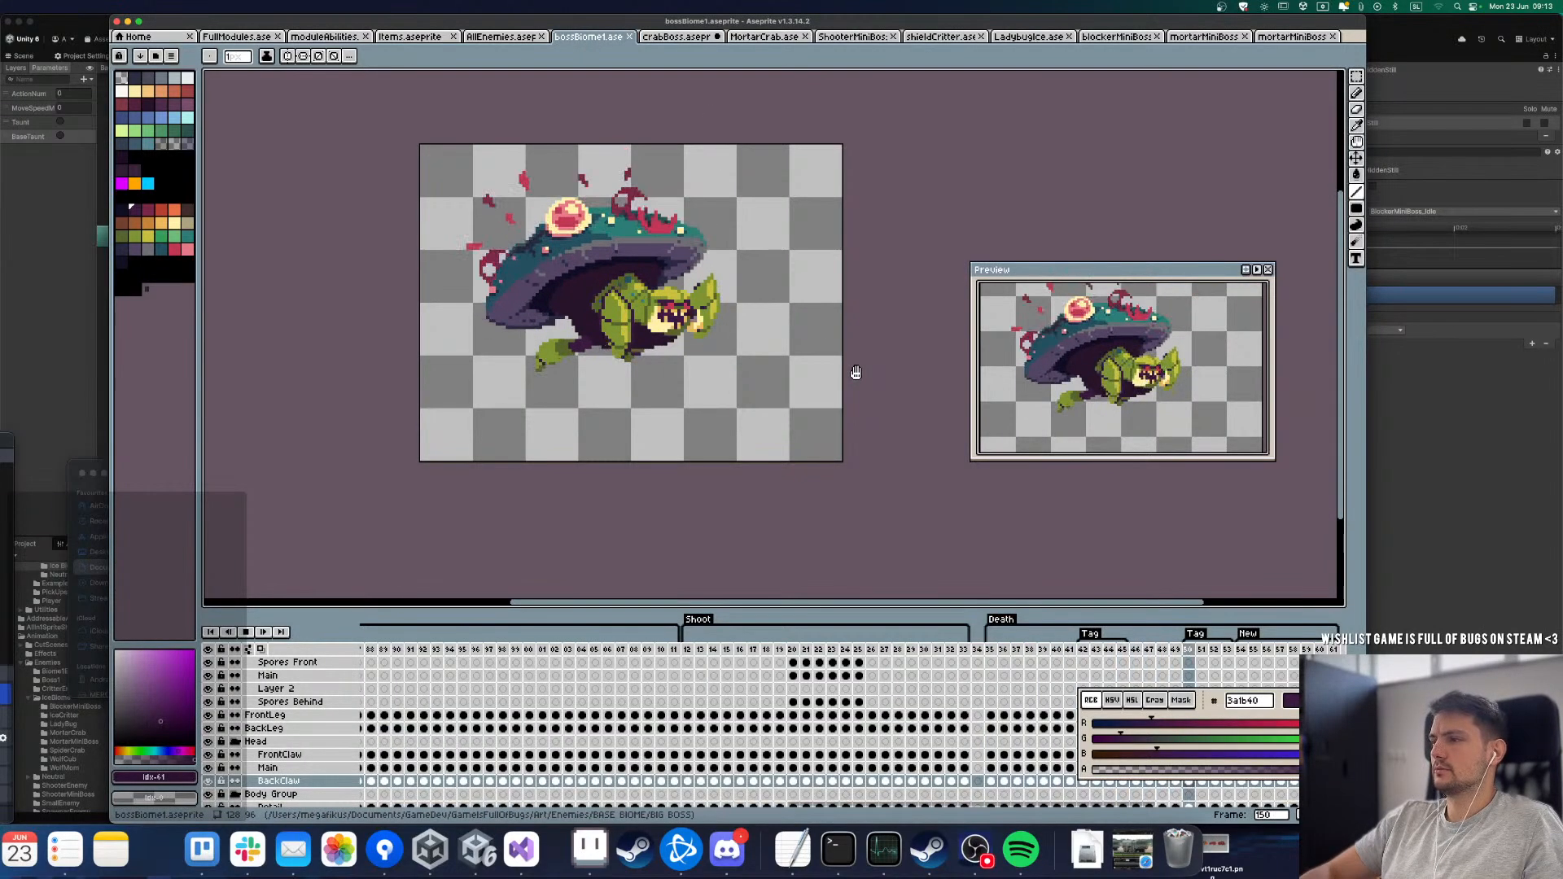
key("Return")
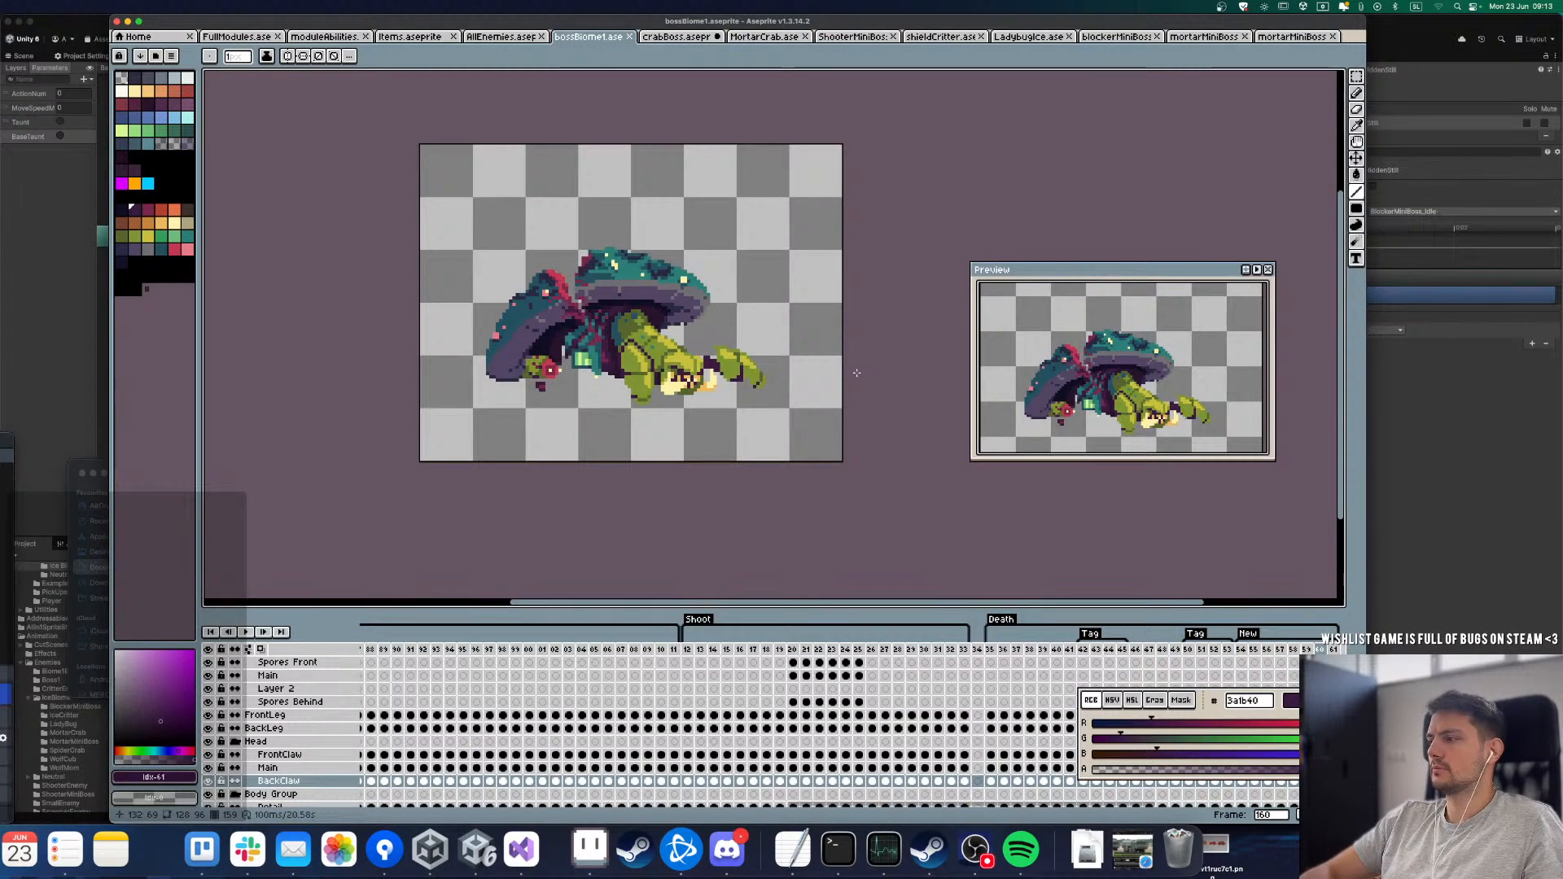
key("Return")
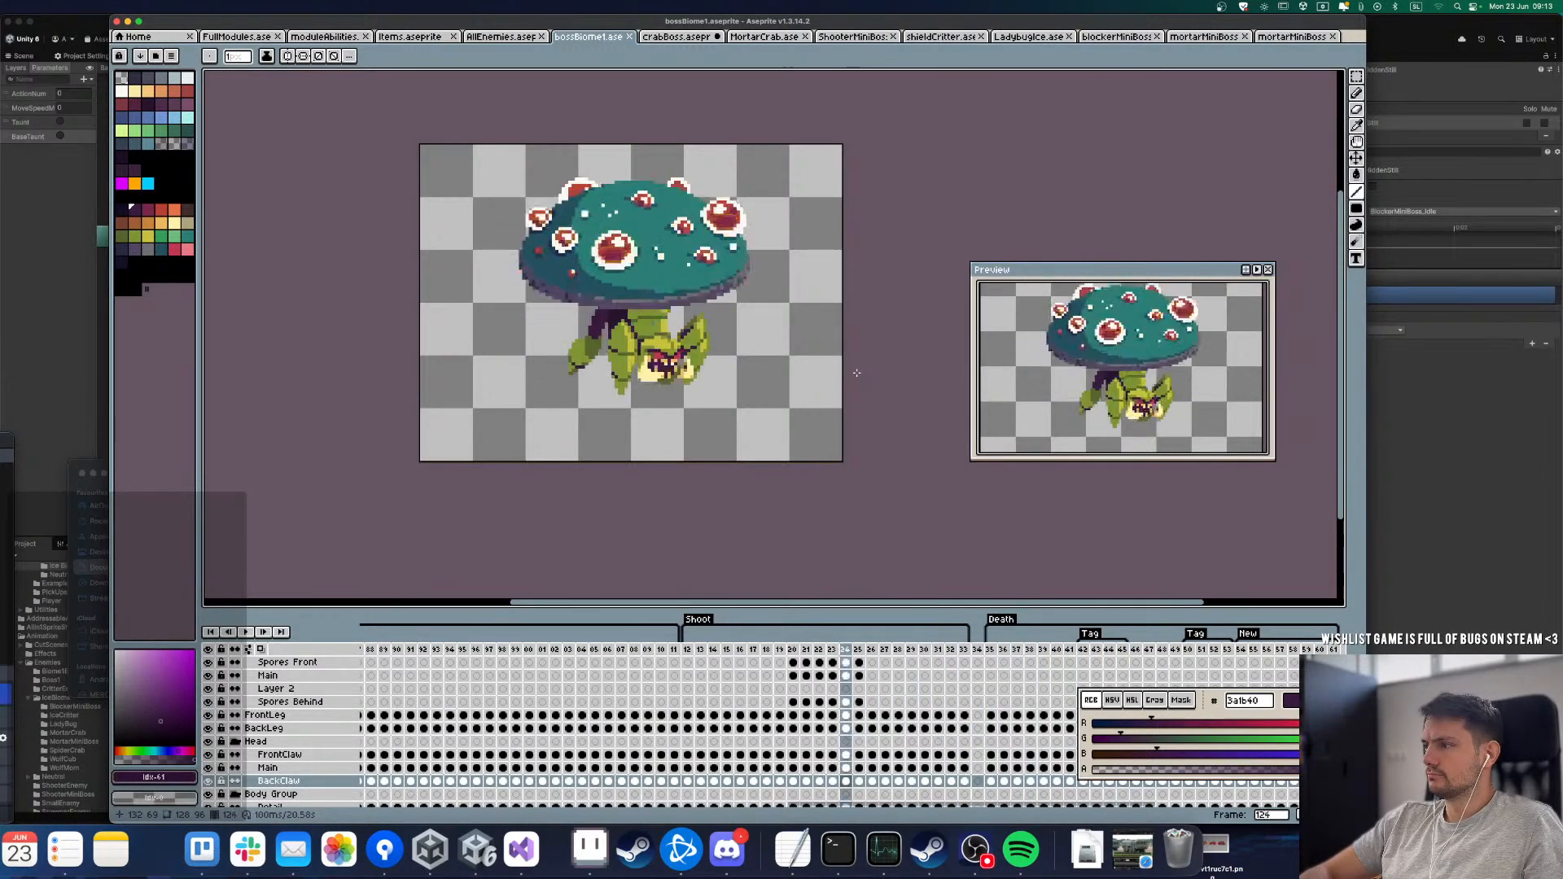
key("Return")
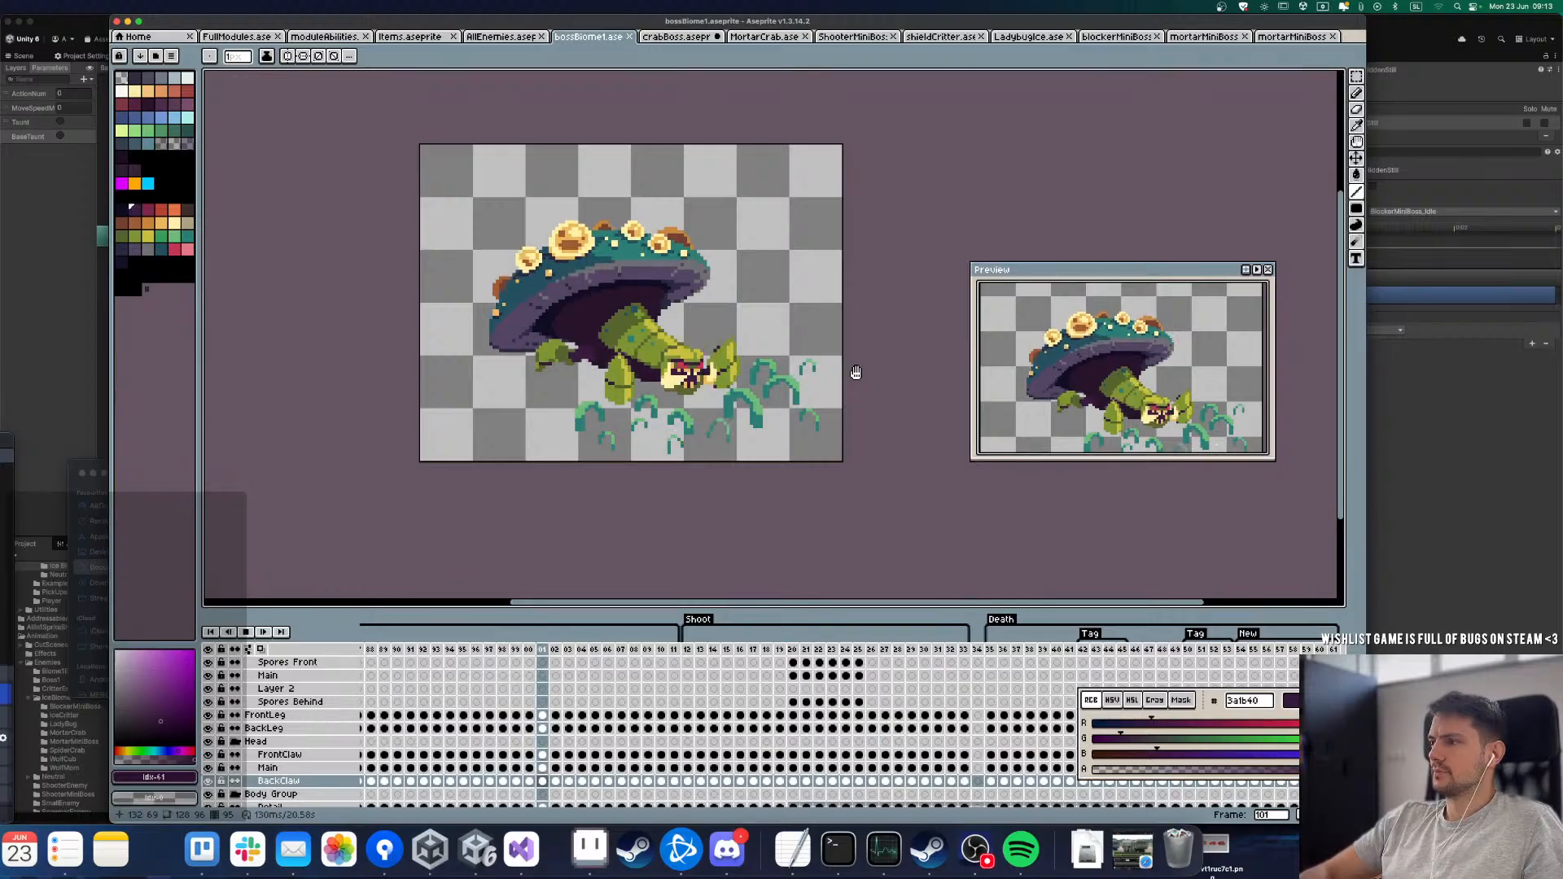
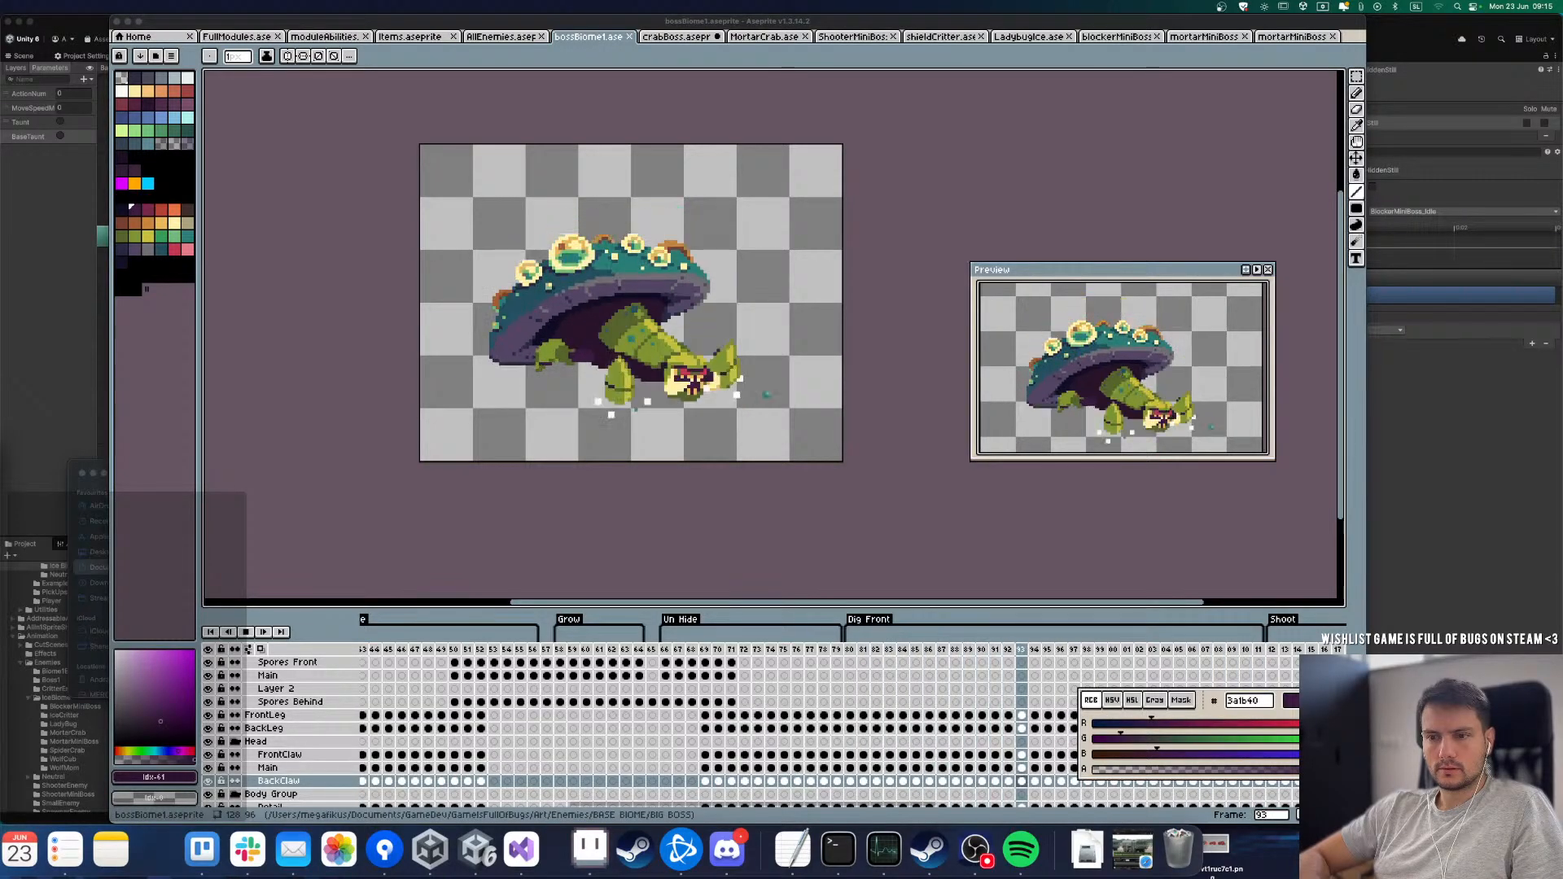
Step: Return to the crabBoss file and play its Idle loop with the whole crab in view
key("ctrl+Up")
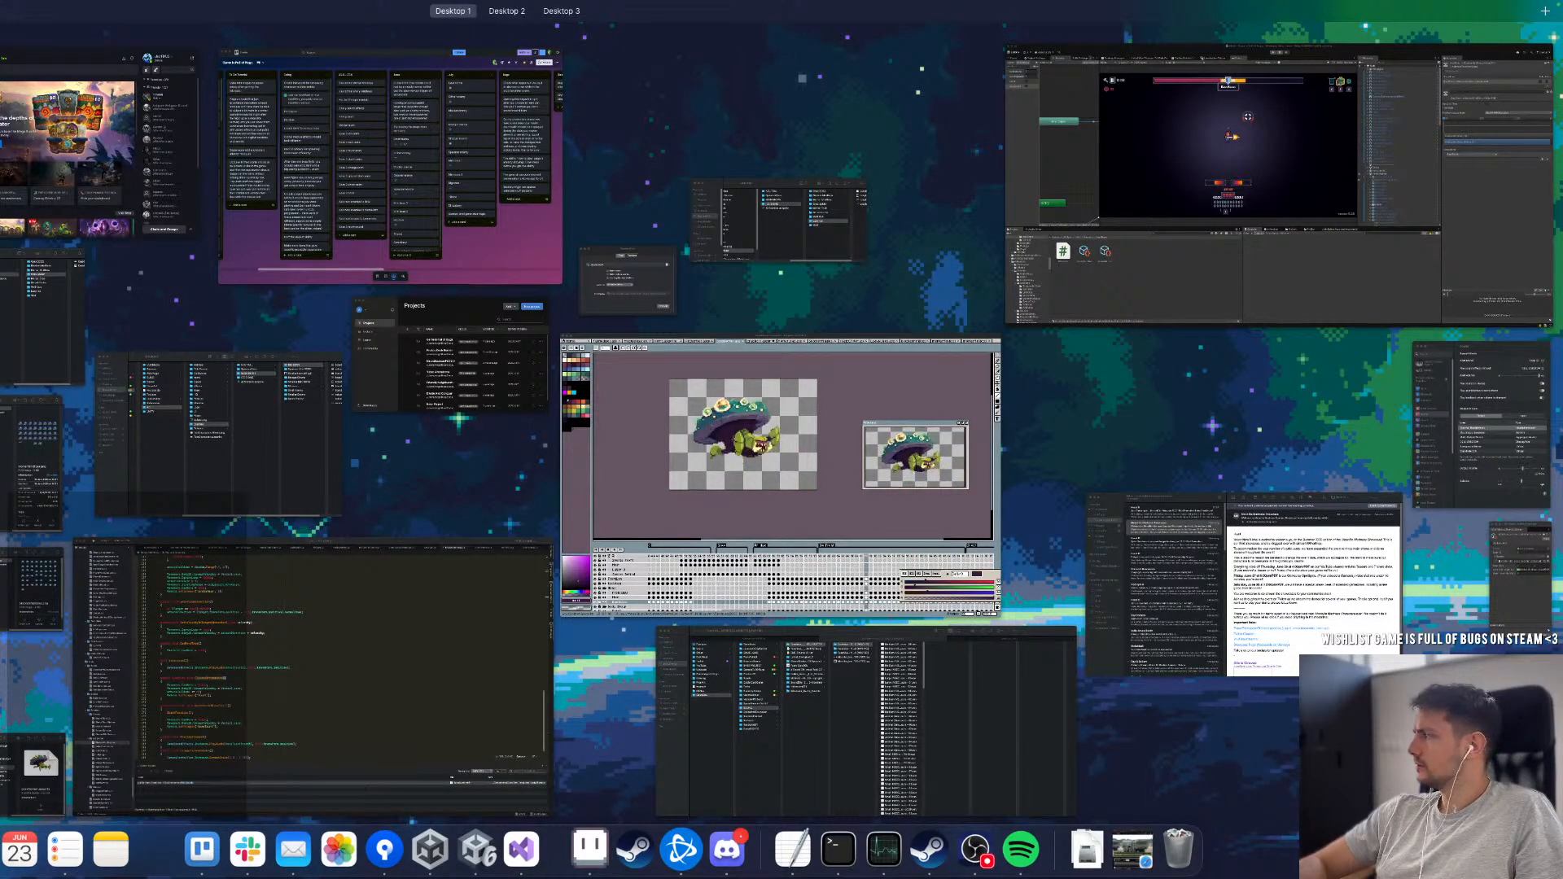
key("ctrl+Up")
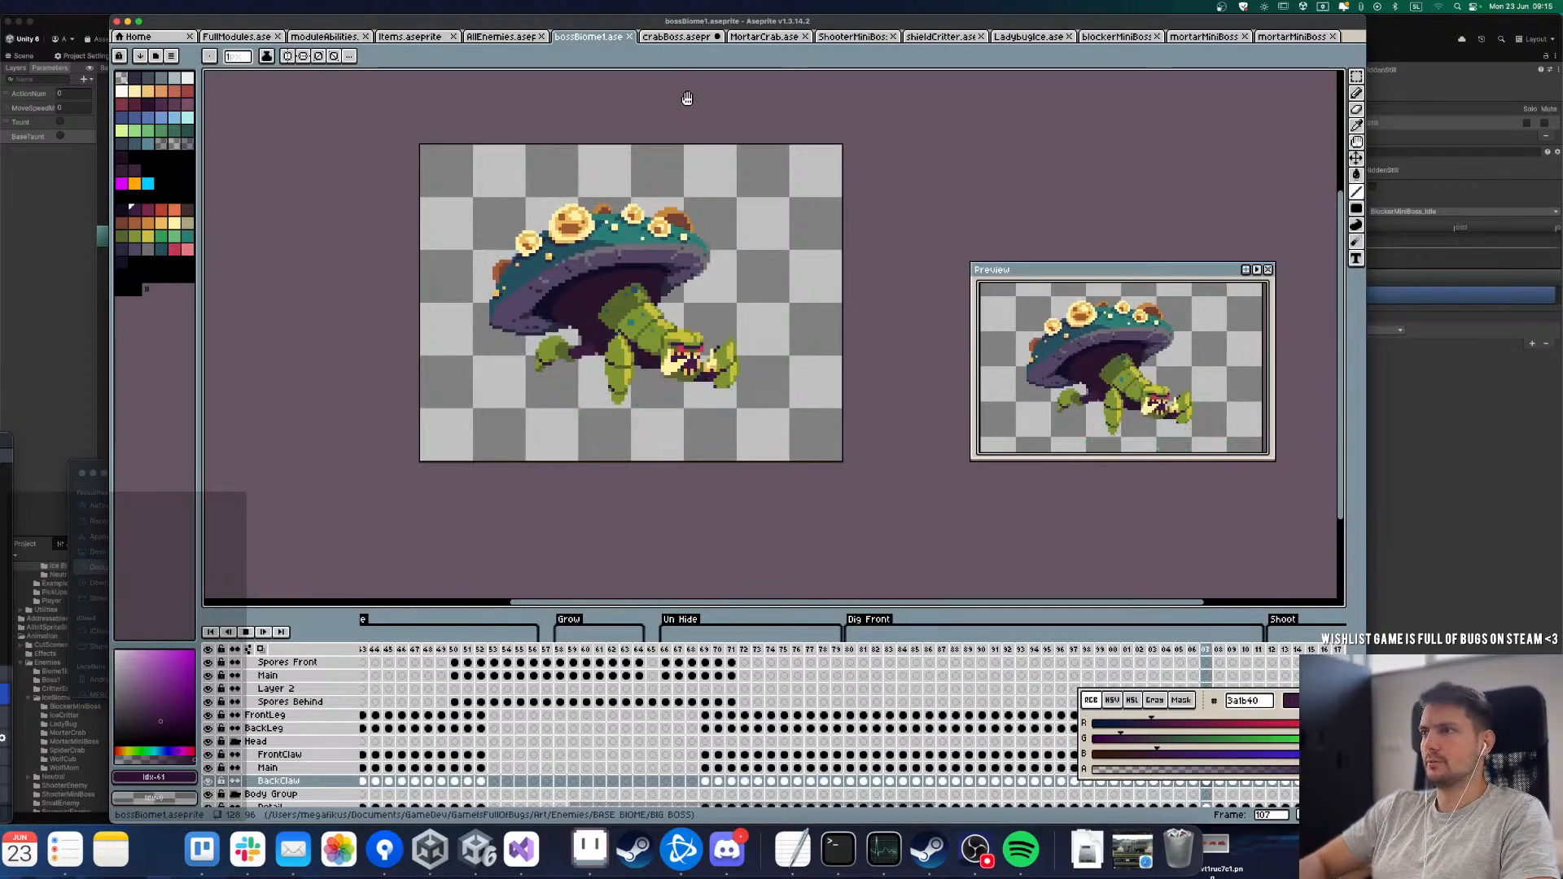
left_click(670, 37)
scroll(530, 422, "down", 2)
scroll(620, 397, "up", 1)
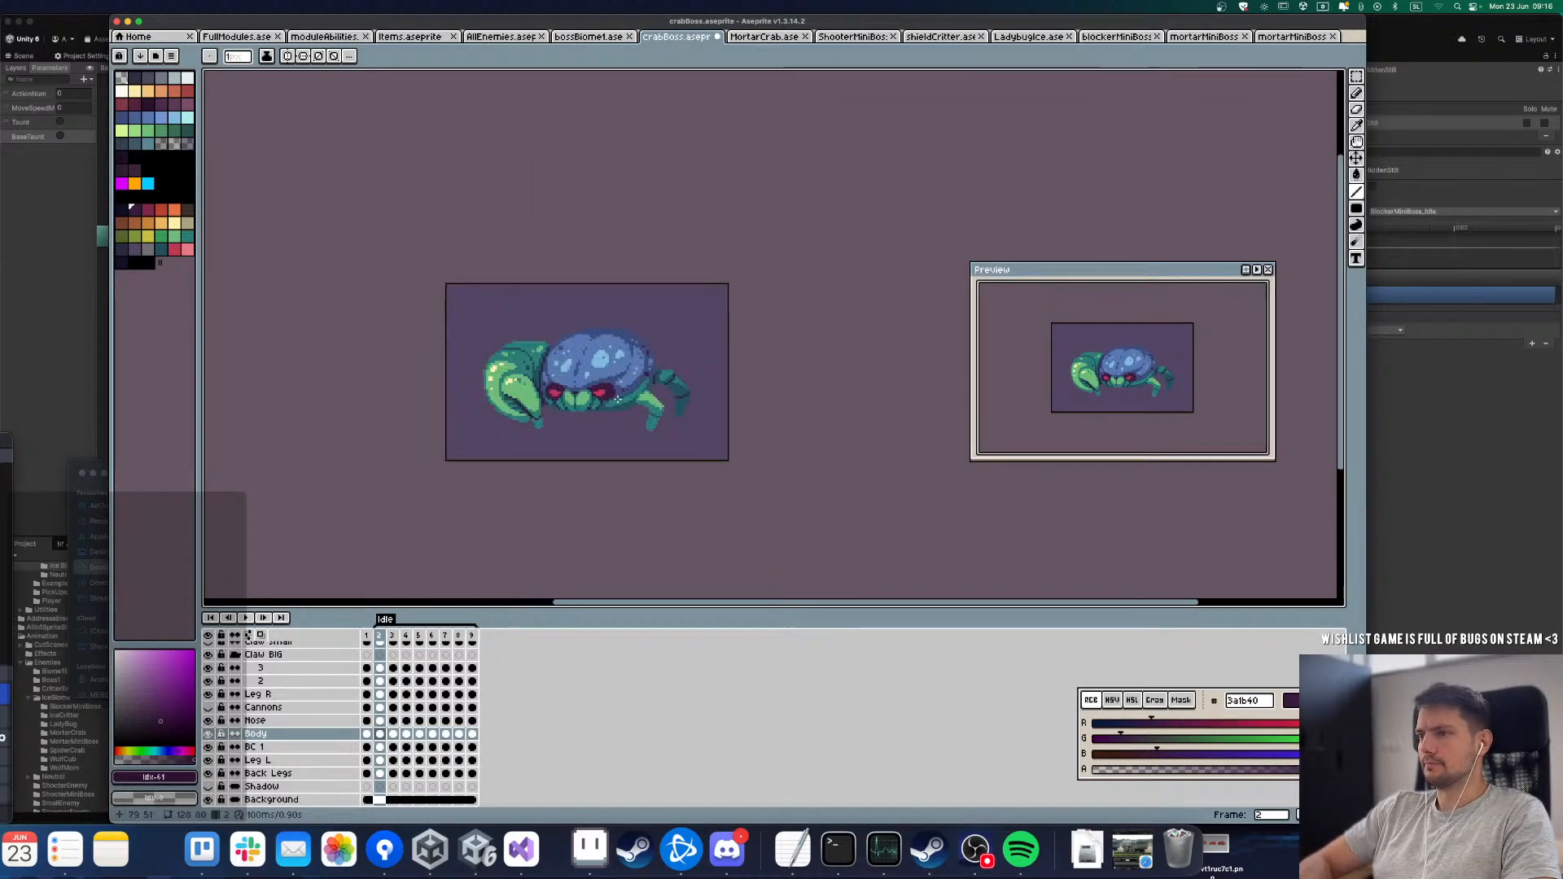
scroll(609, 385, "up", 1)
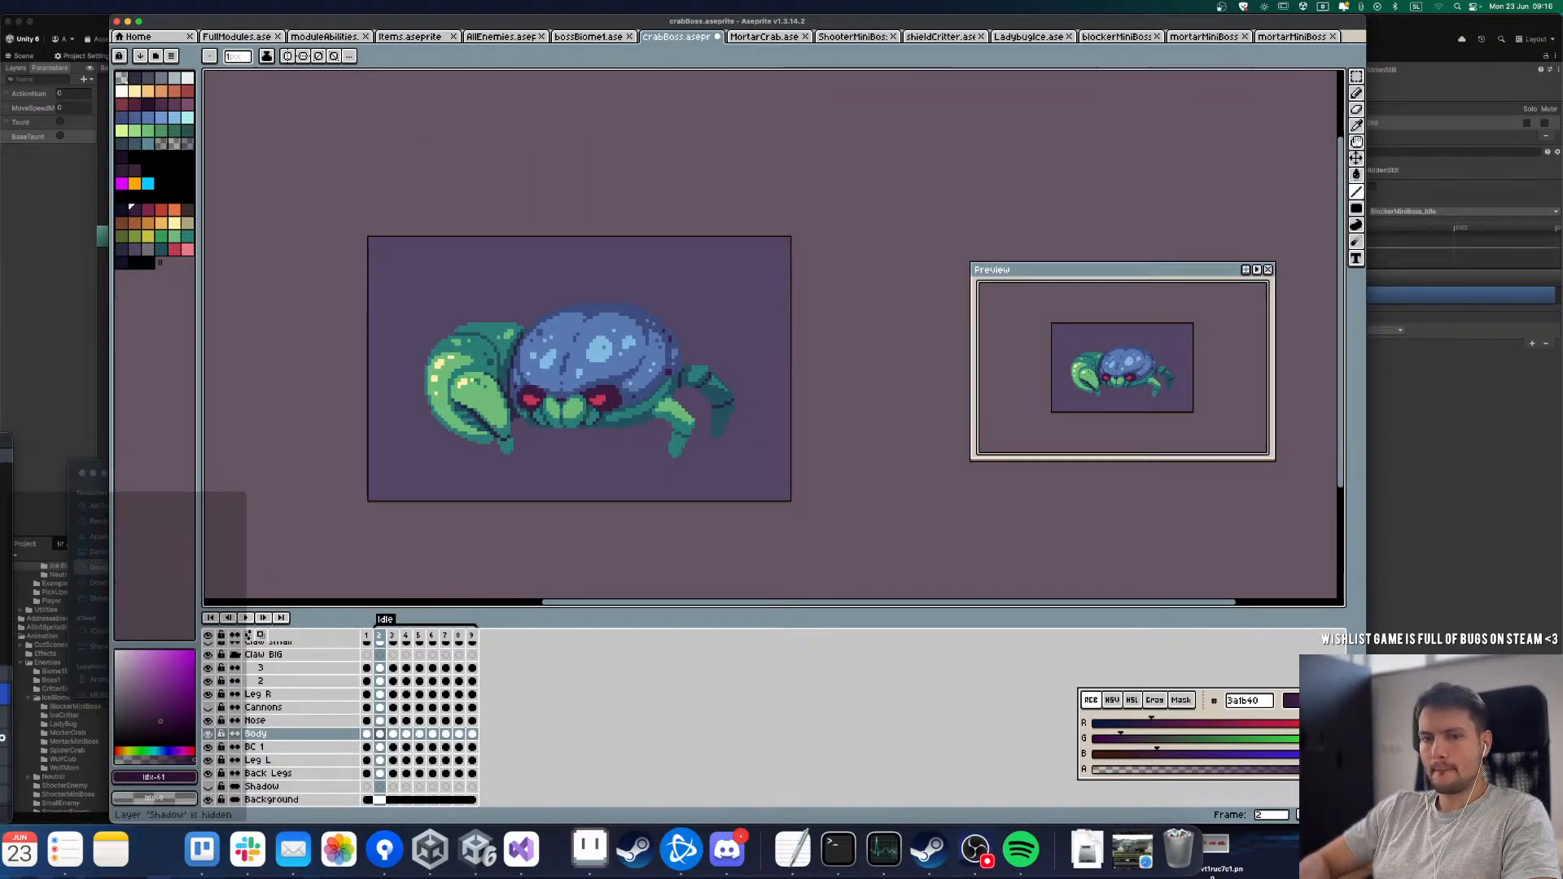
key("super+Tab")
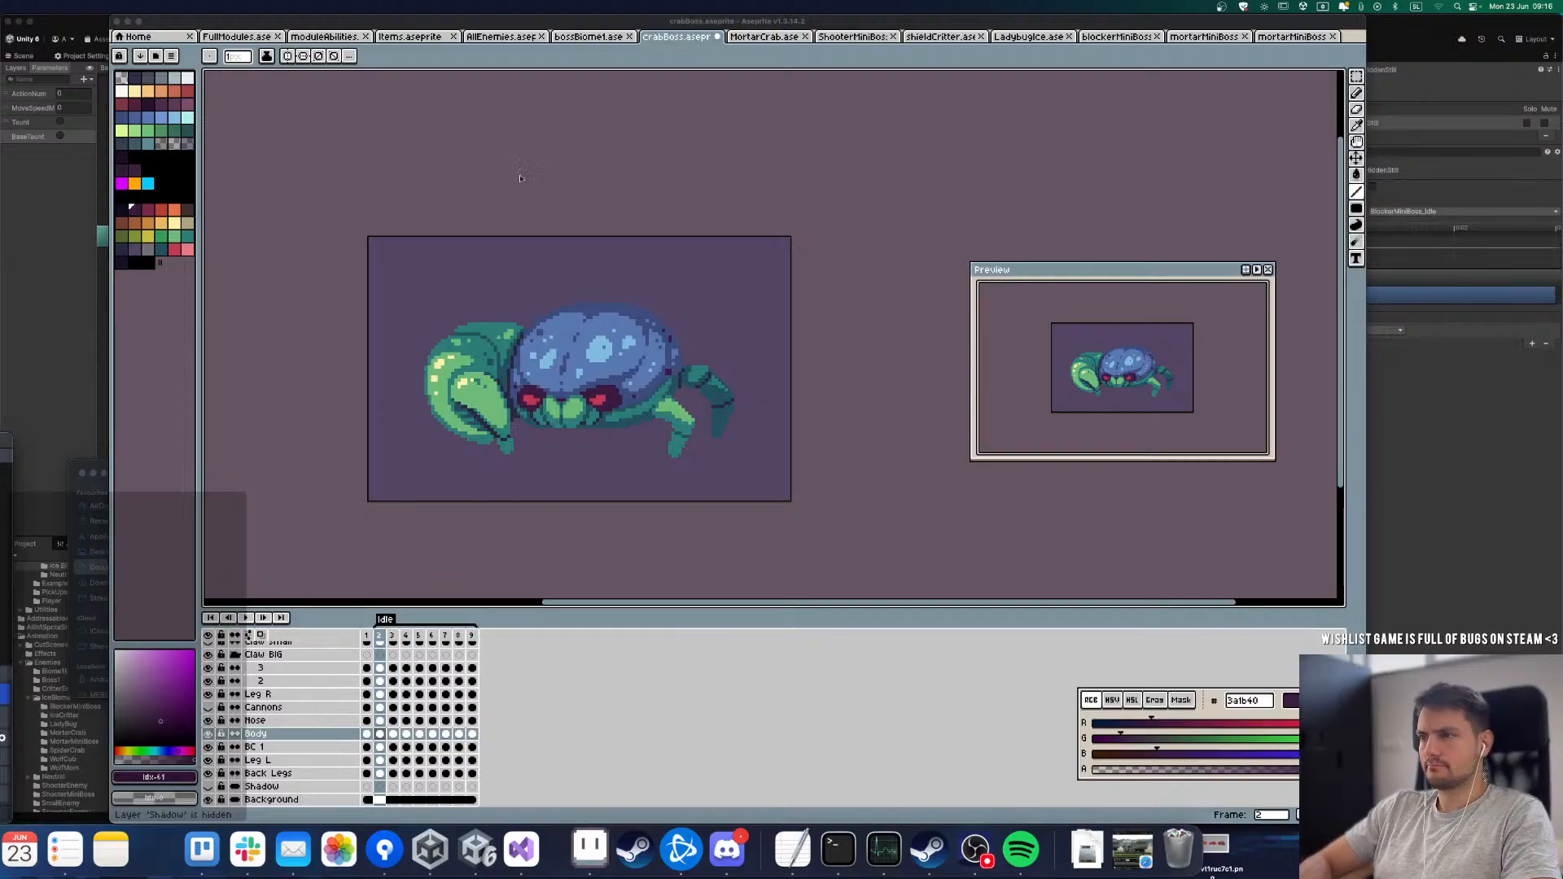
left_click(387, 639)
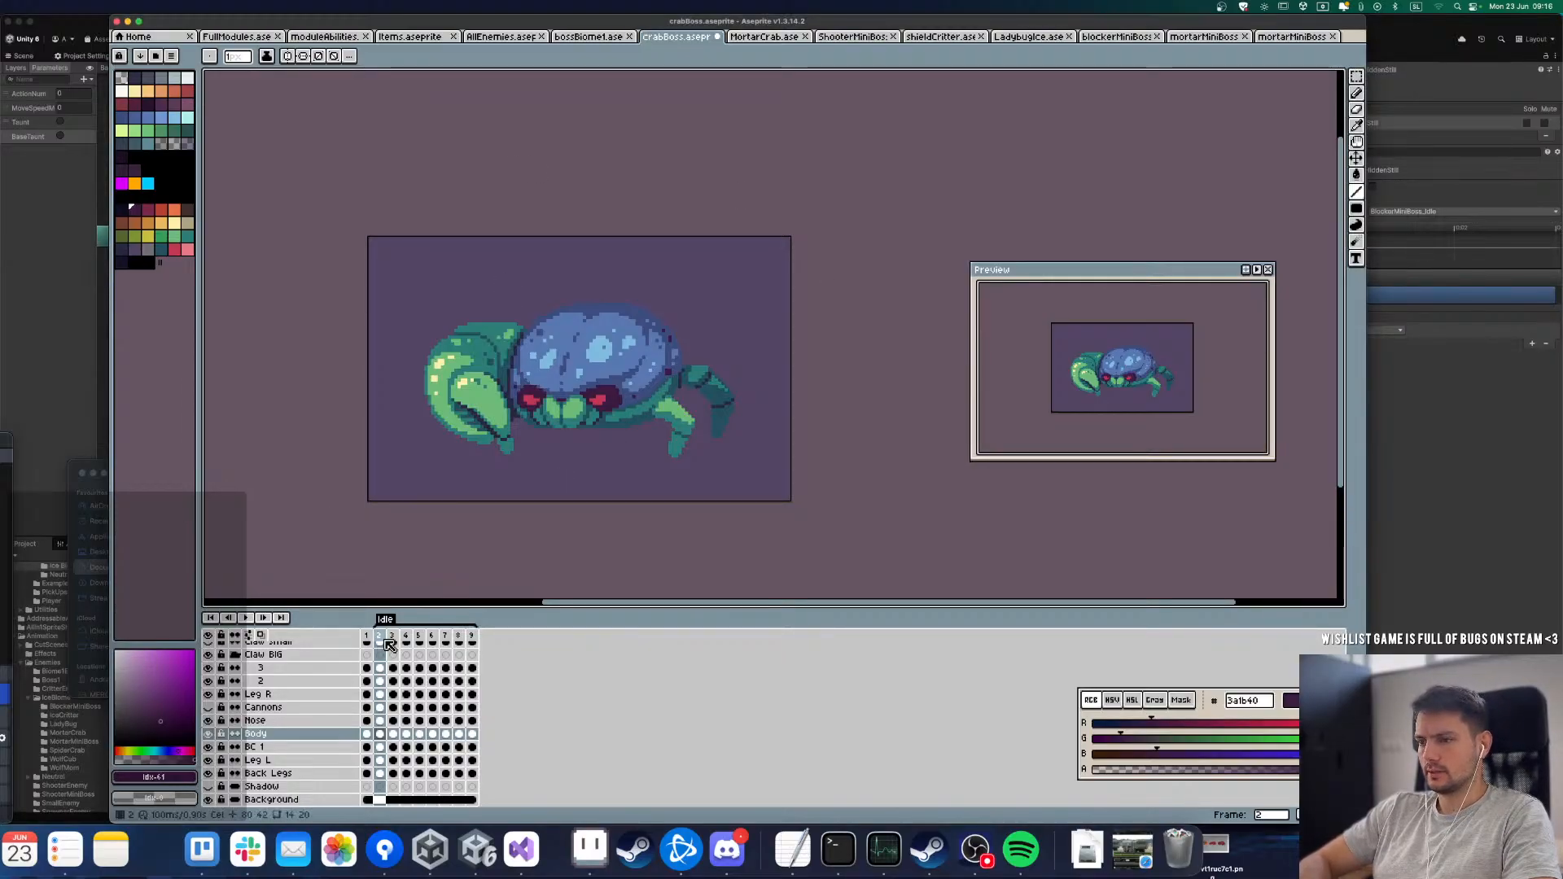
key("Return")
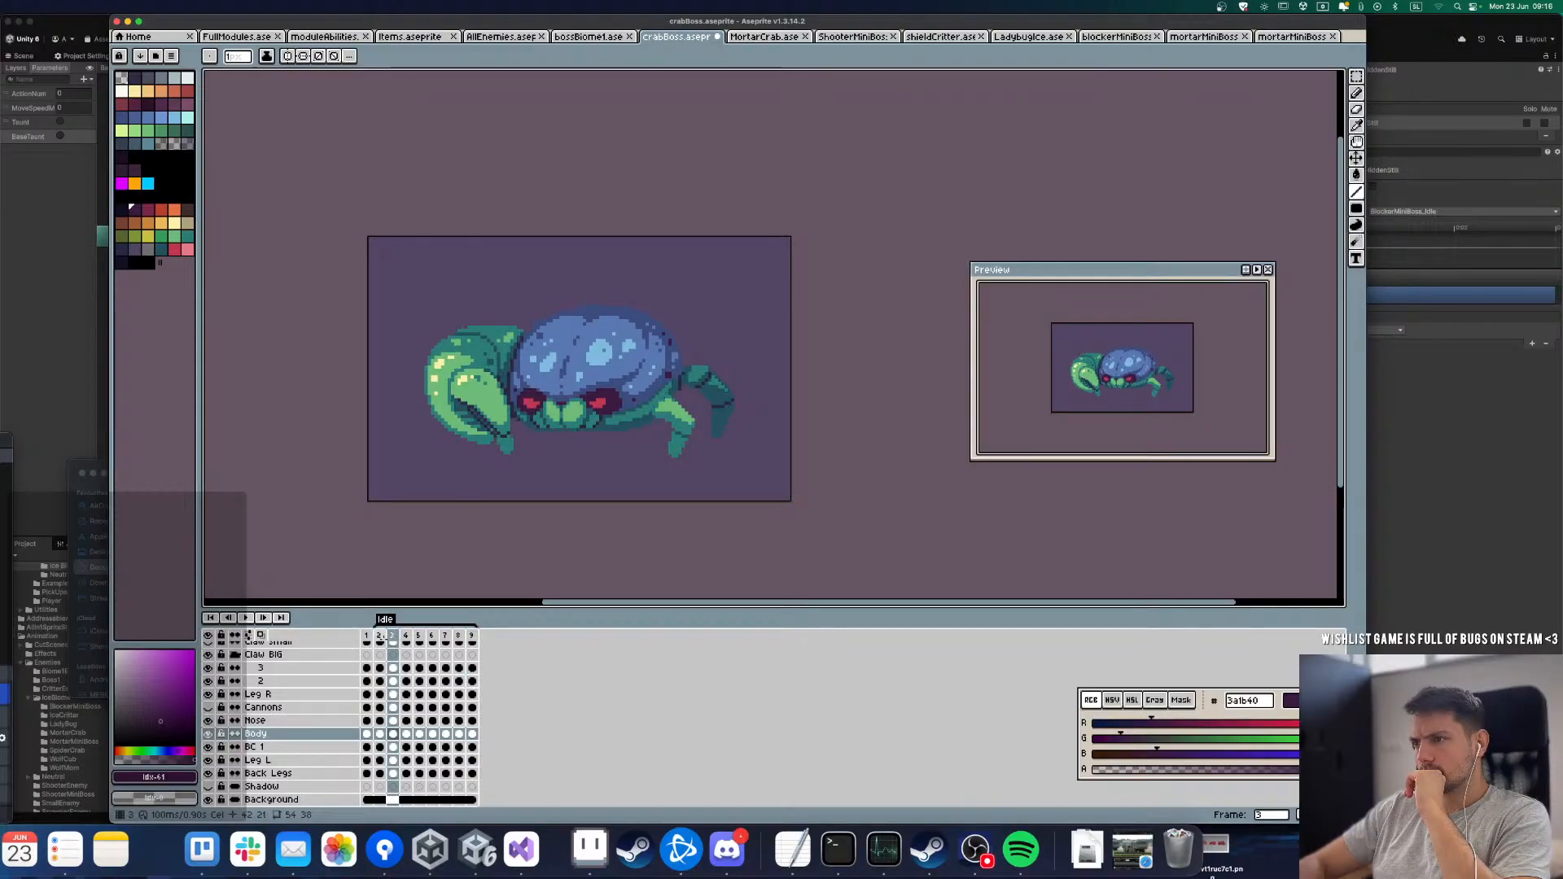
Step: Step back and forth through the first frames of the Idle loop to compare the body's position between them
key("m")
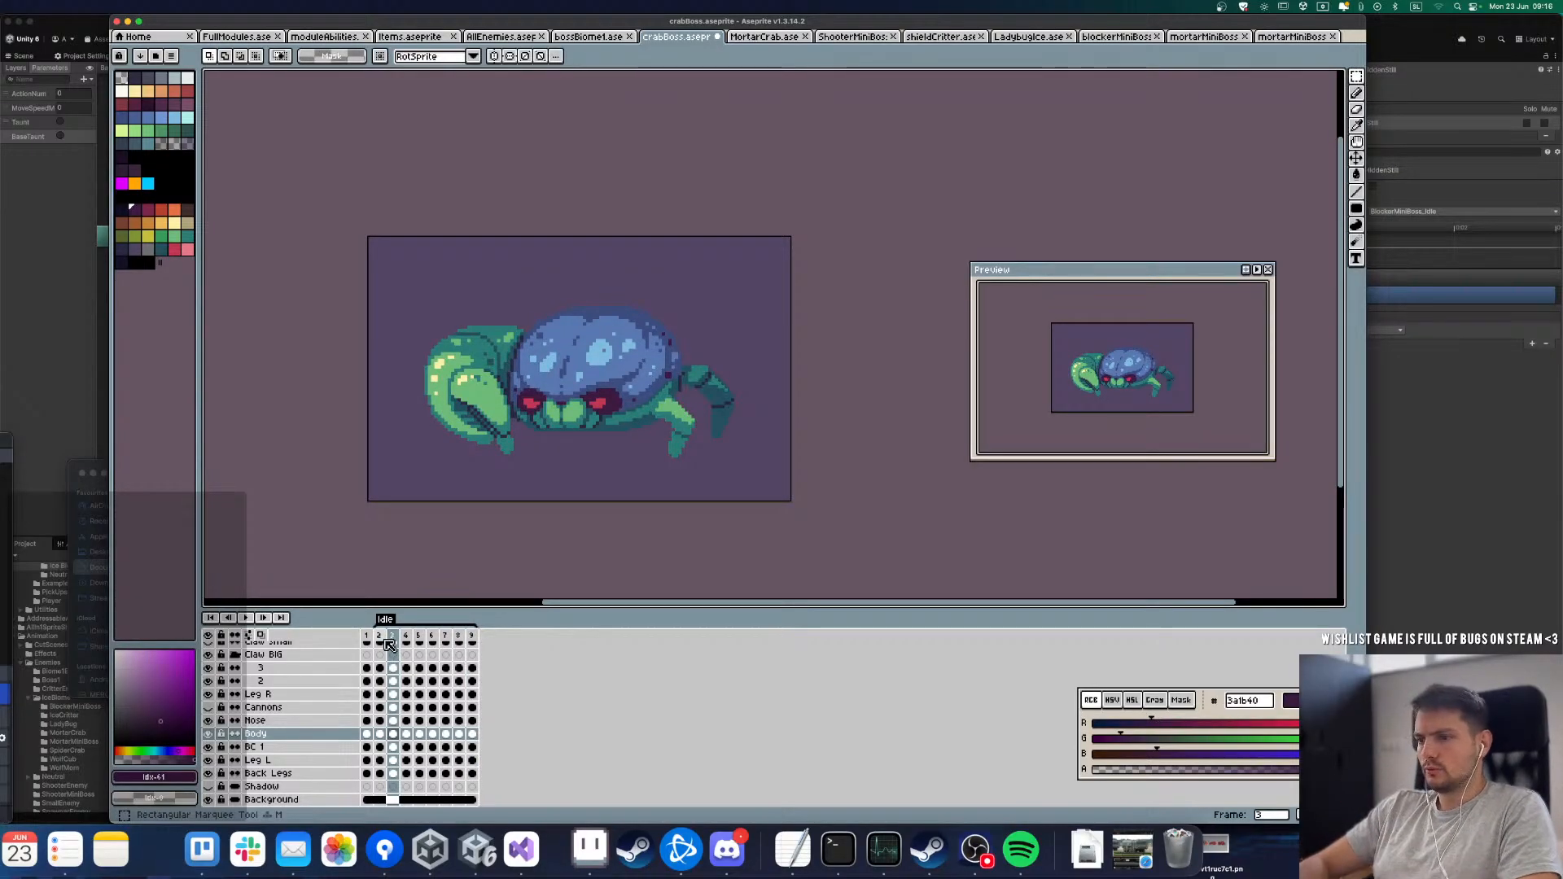
key("Right")
key("Right")
key("Left")
key("Left")
key("Left")
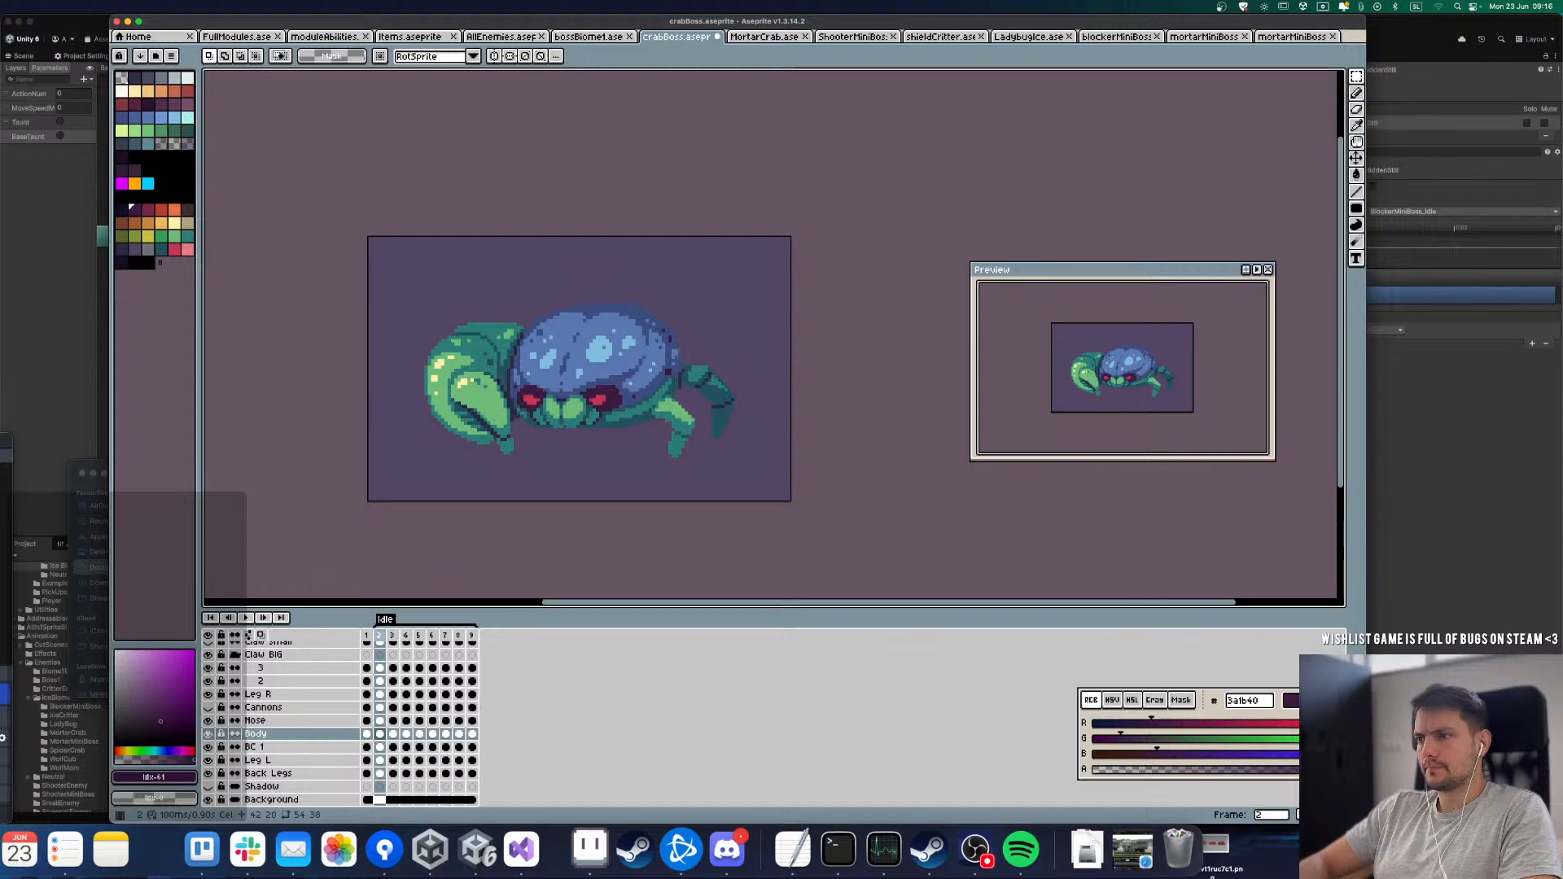
key("Right")
key("Right")
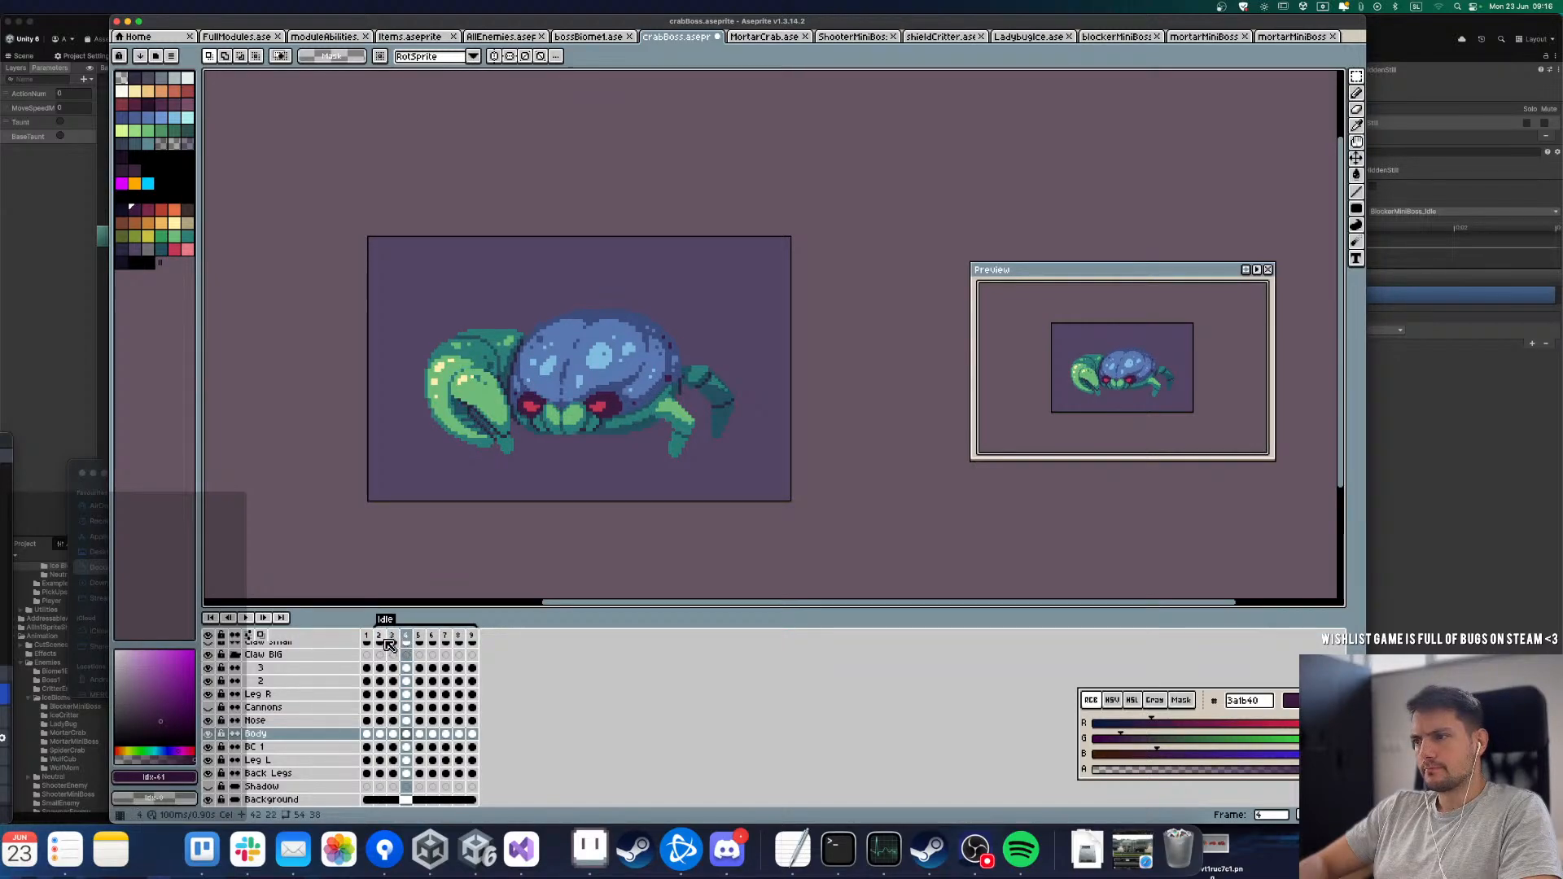
key("Left")
key("Right")
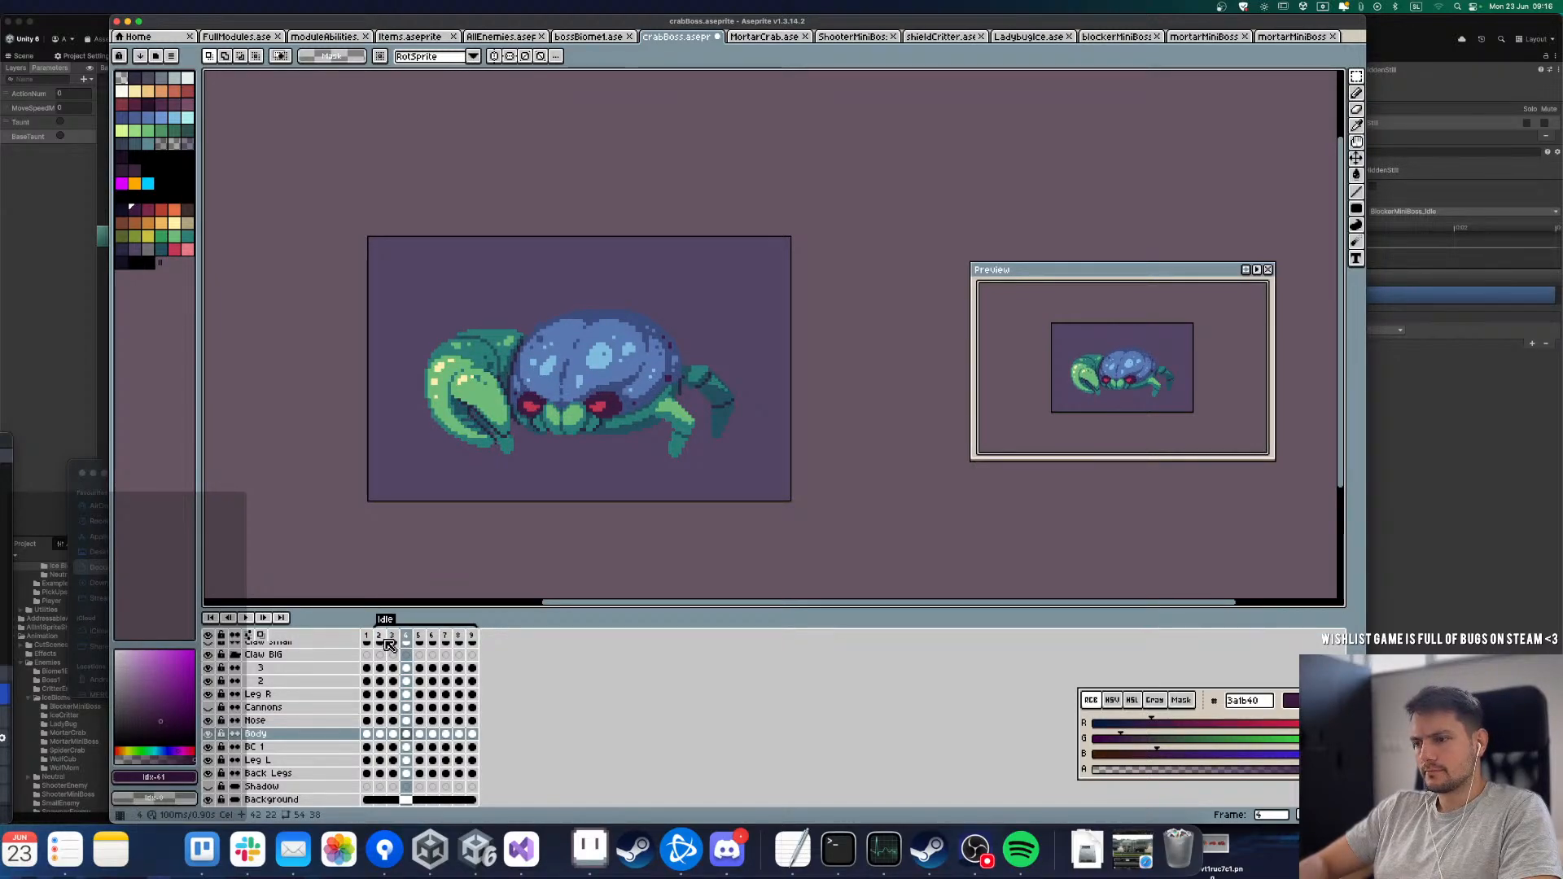
key("m")
scroll(361, 444, "up", 2)
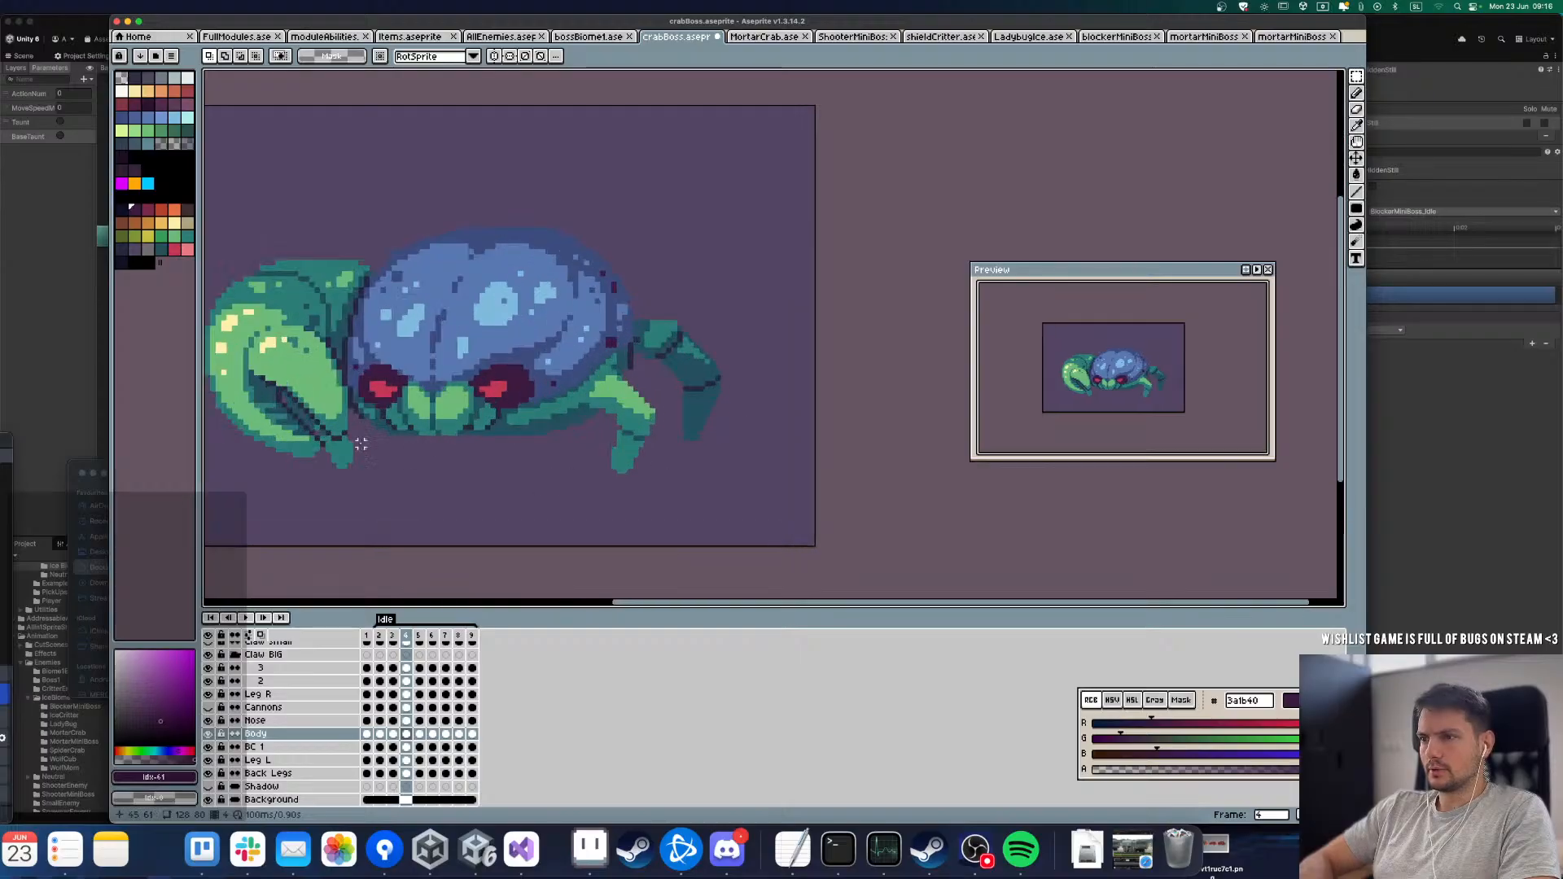
Step: Hide the Nose layer and flip through the early Idle frames to examine how the body's underside moves
left_click(209, 721)
key("Left")
key("Left")
key("Left")
key("Left")
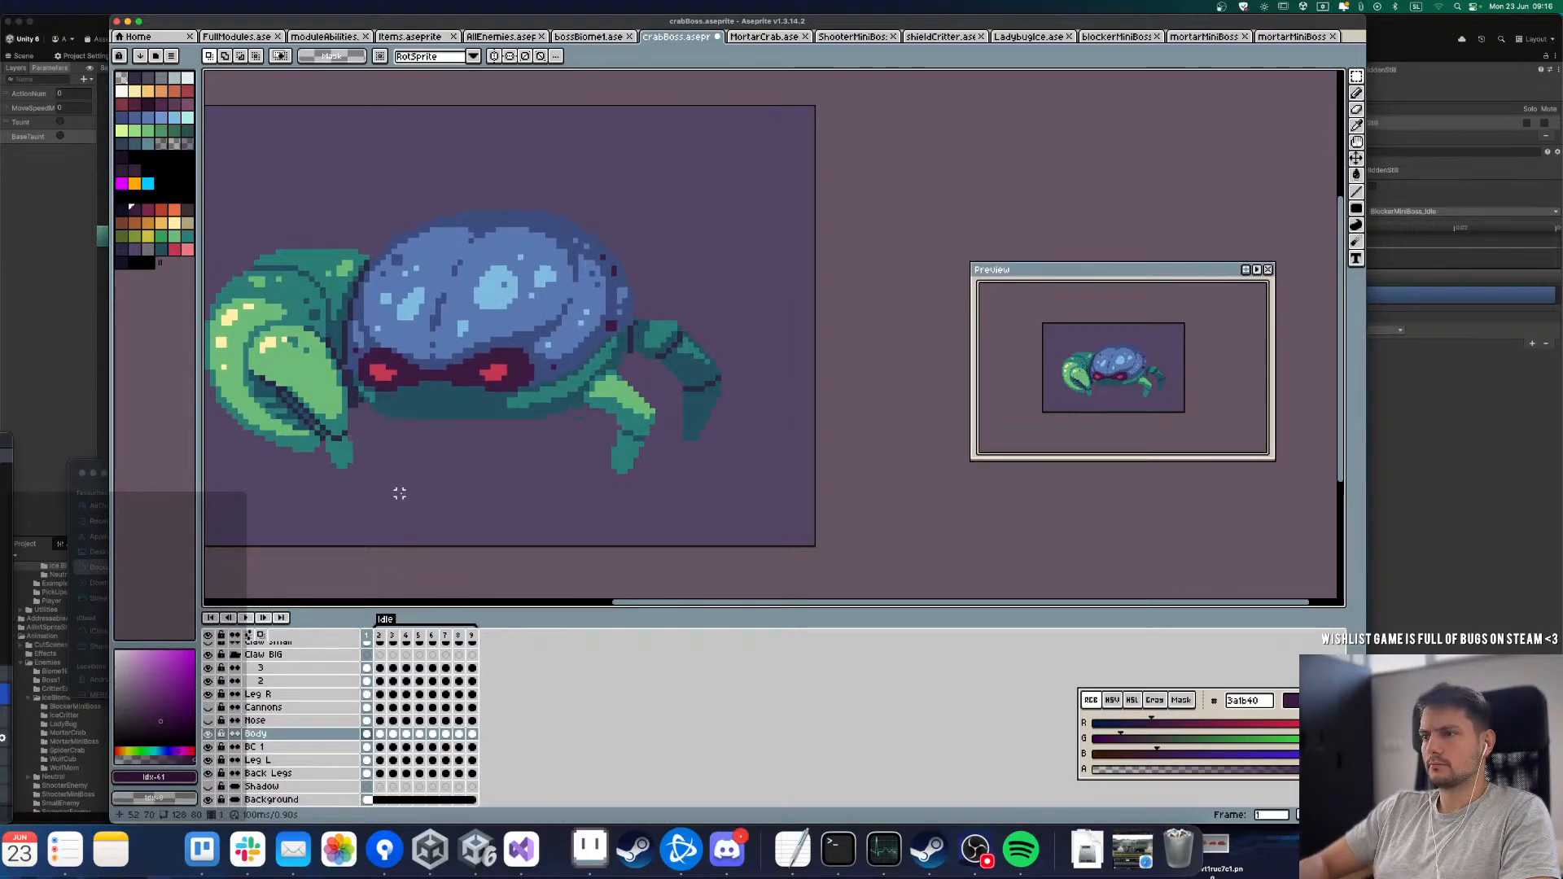
key("Right")
key("Right")
key("Right")
key("Right")
key("Right")
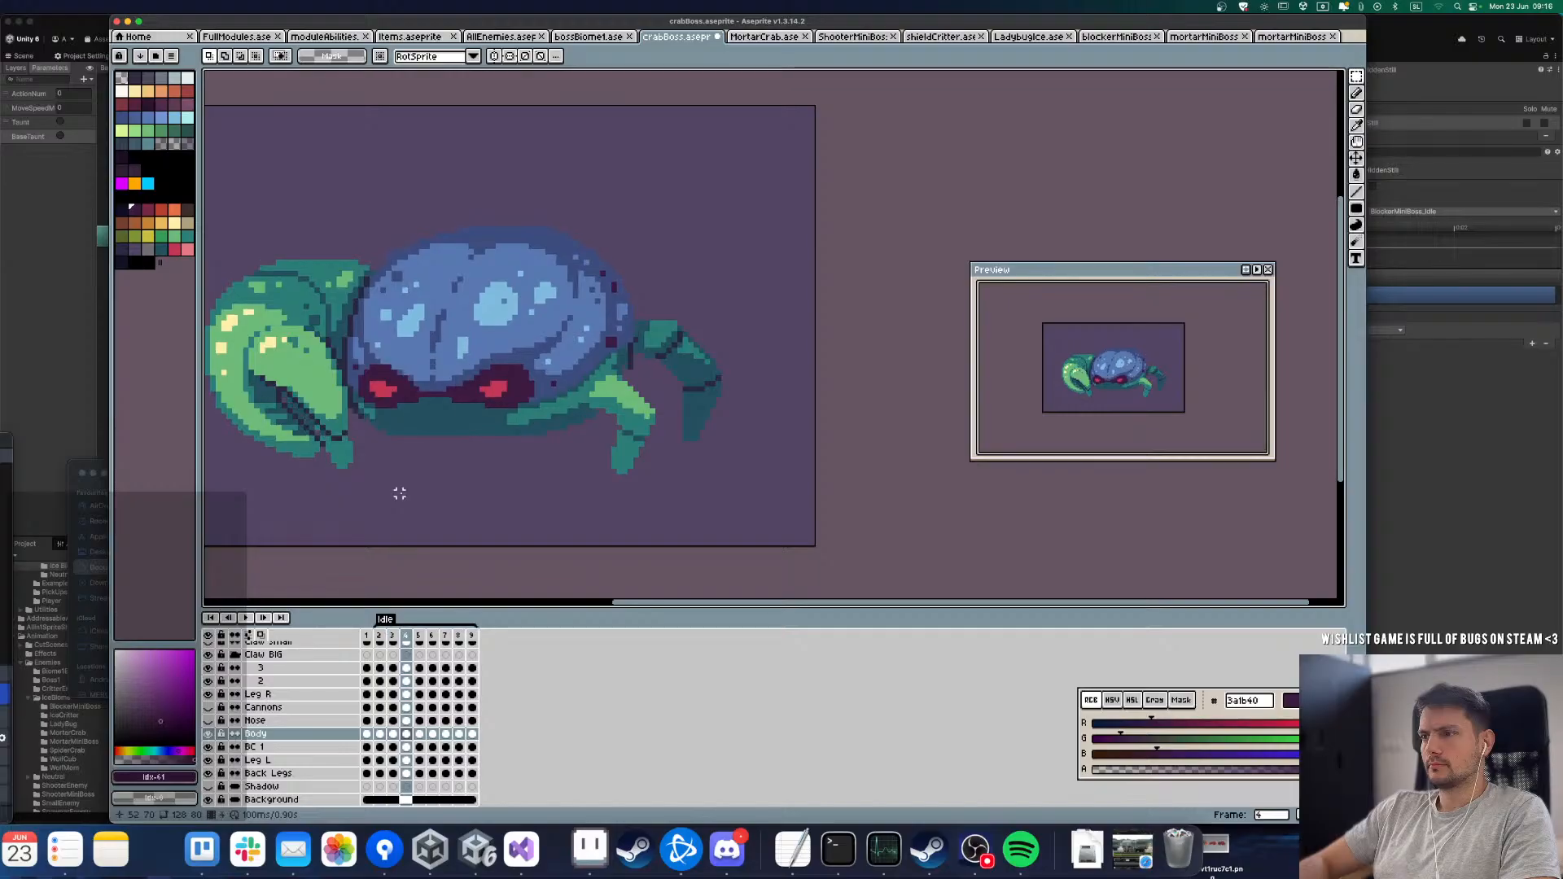
key("Left")
key("Left")
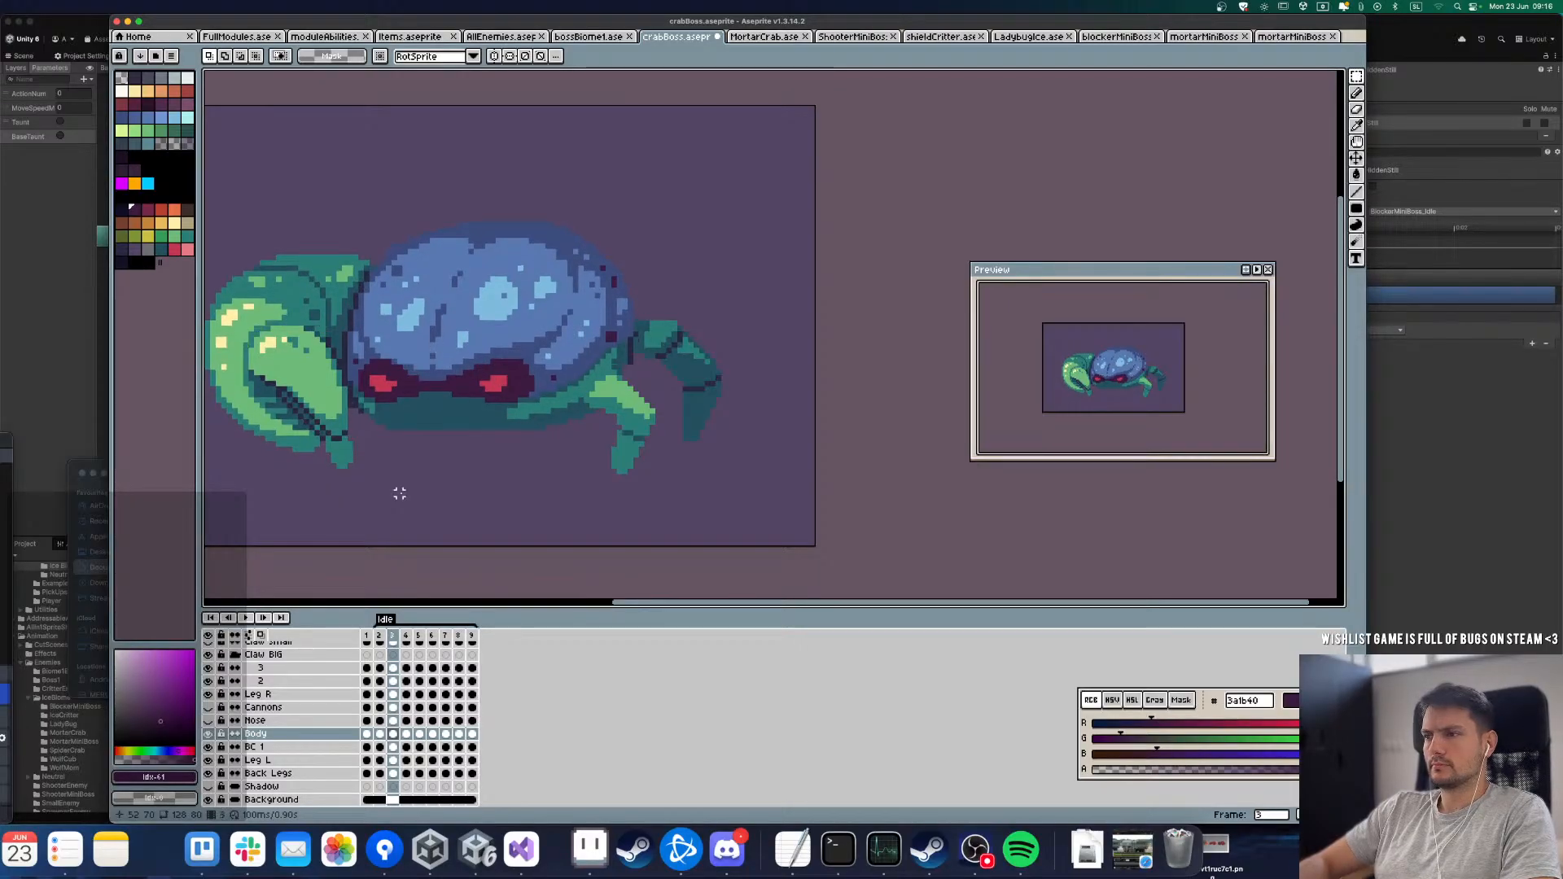
key("Right")
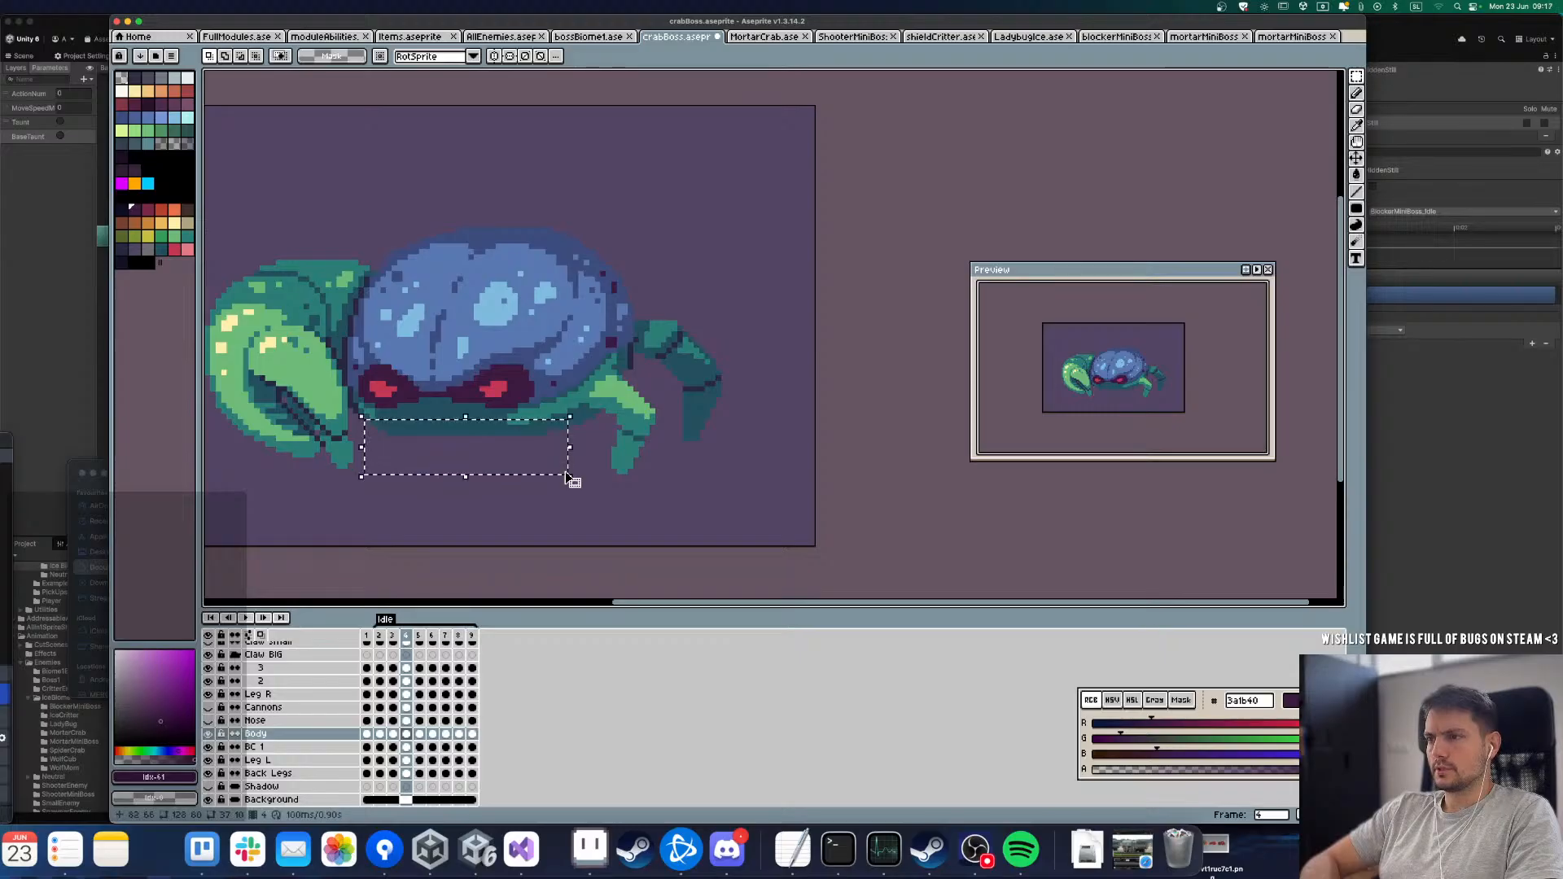
Step: On frame 4 of the Body layer, select the crab's underside below the eyes and shell and move it up 1 pixel
scroll(556, 424, "up", 1)
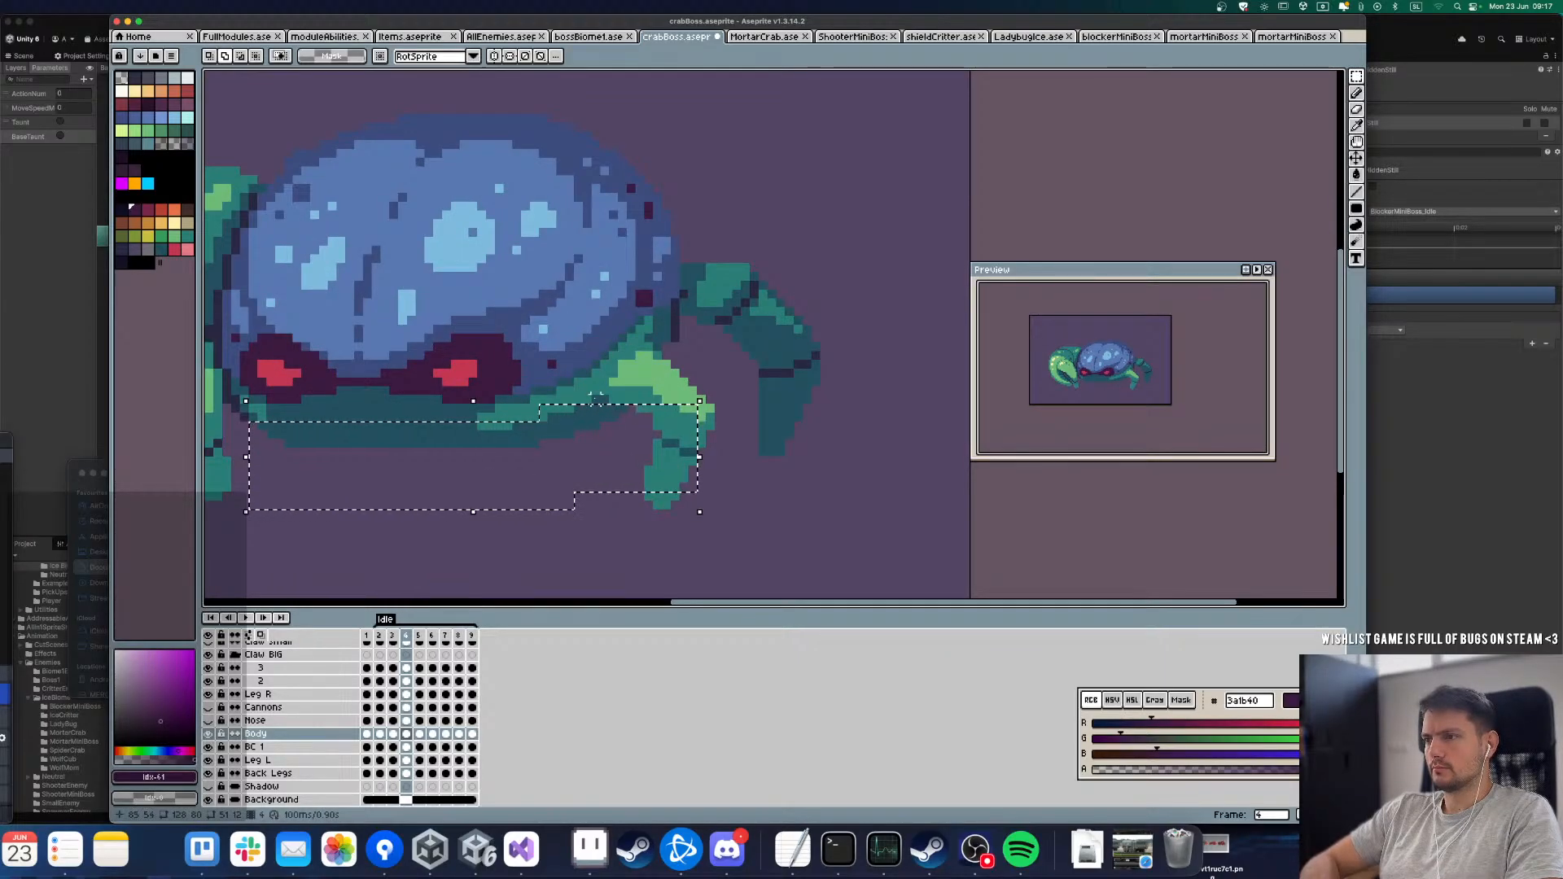
left_click_drag(596, 399, 710, 453)
left_click_drag(610, 372, 698, 399)
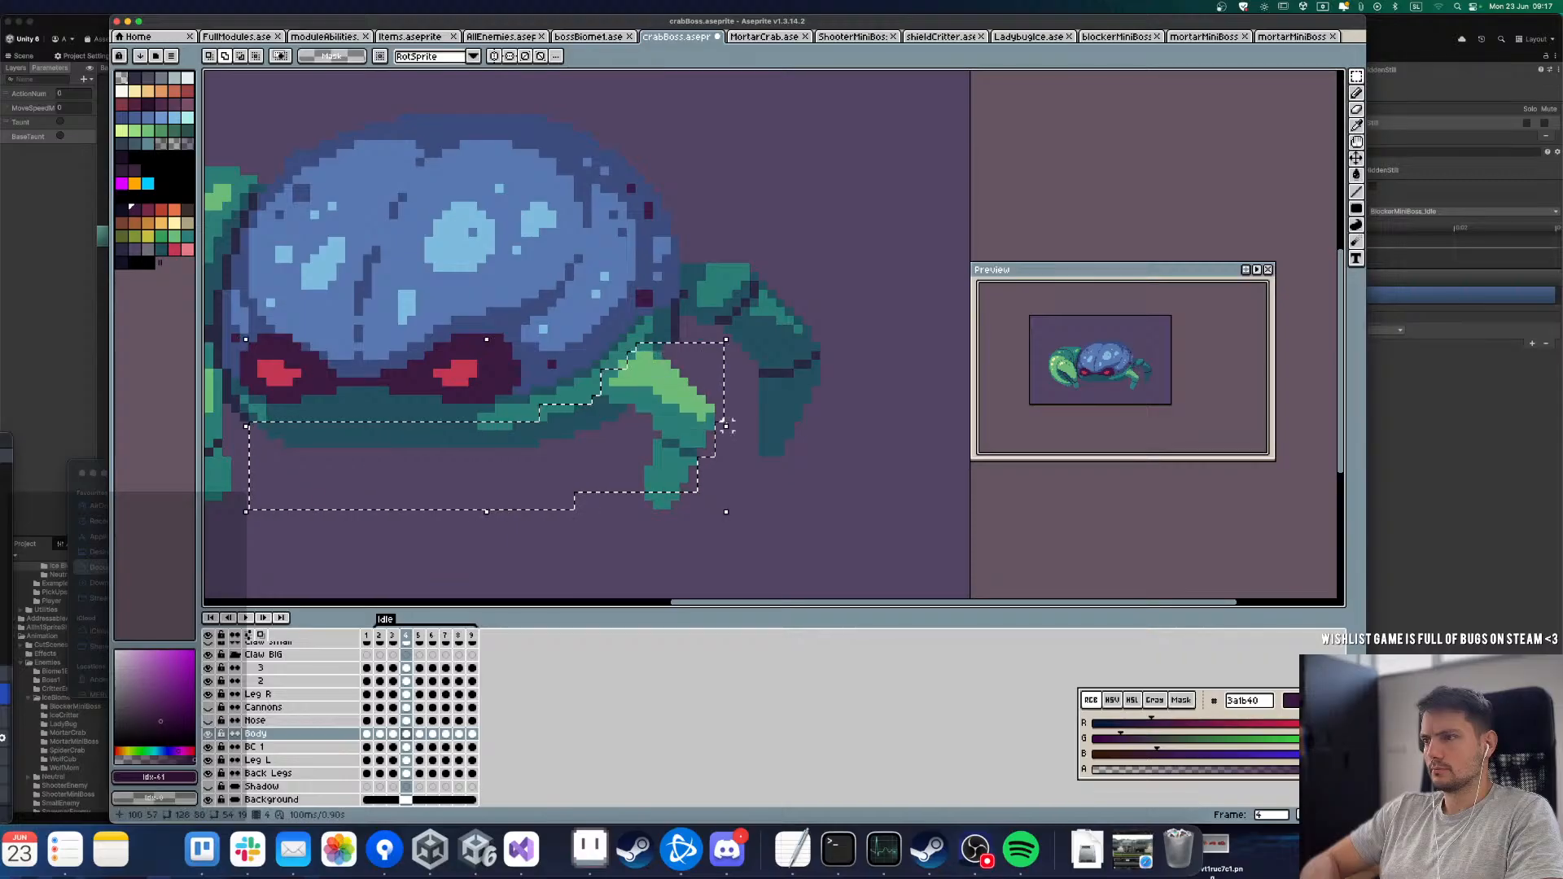
key("Up")
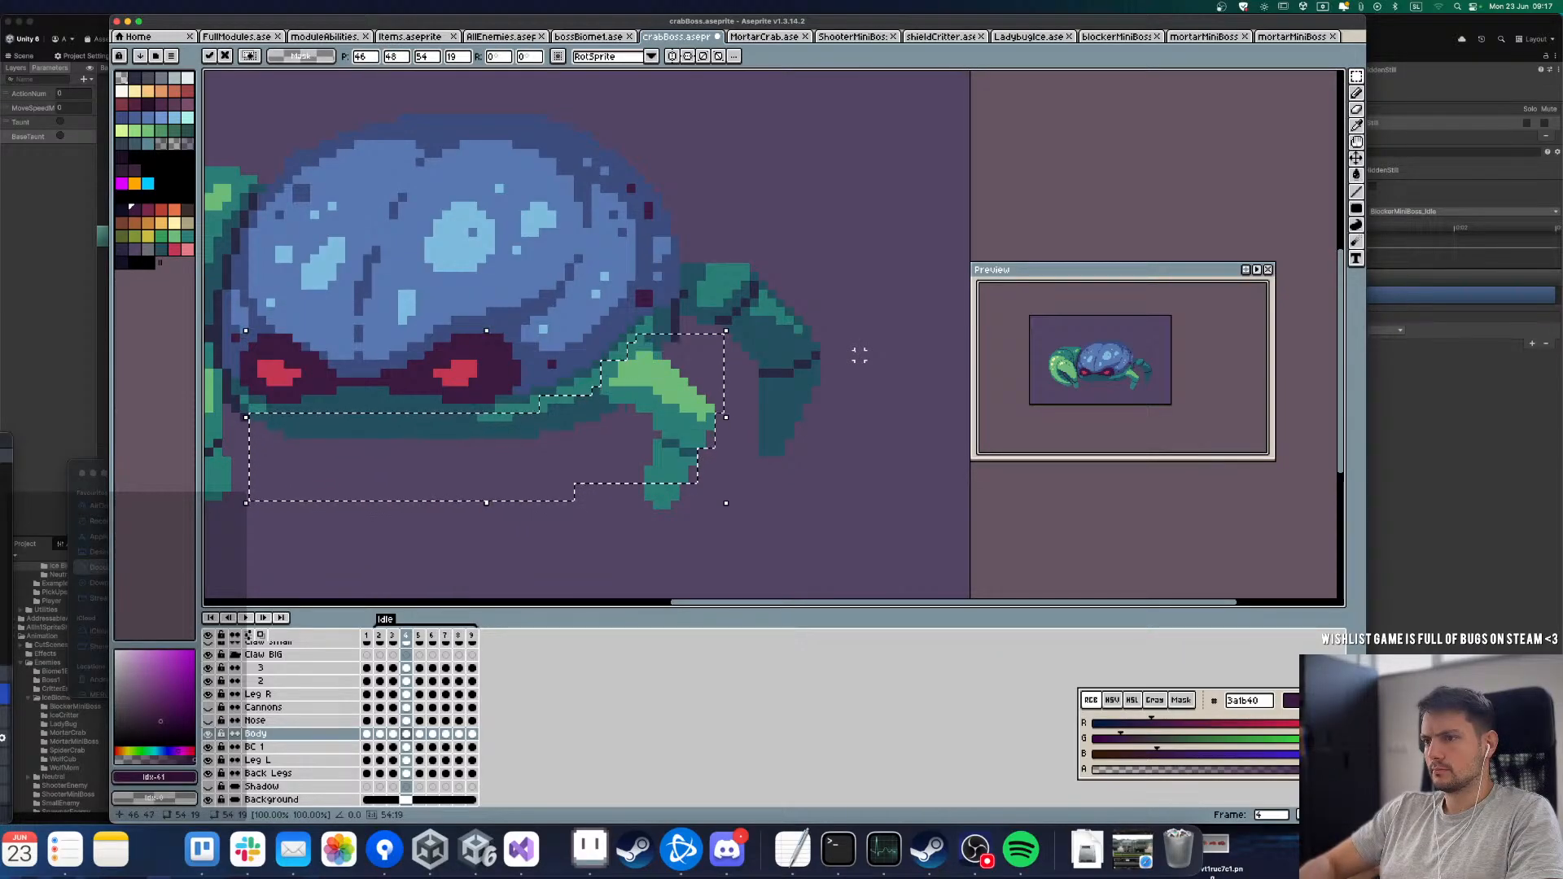
key("super+d")
key("Right")
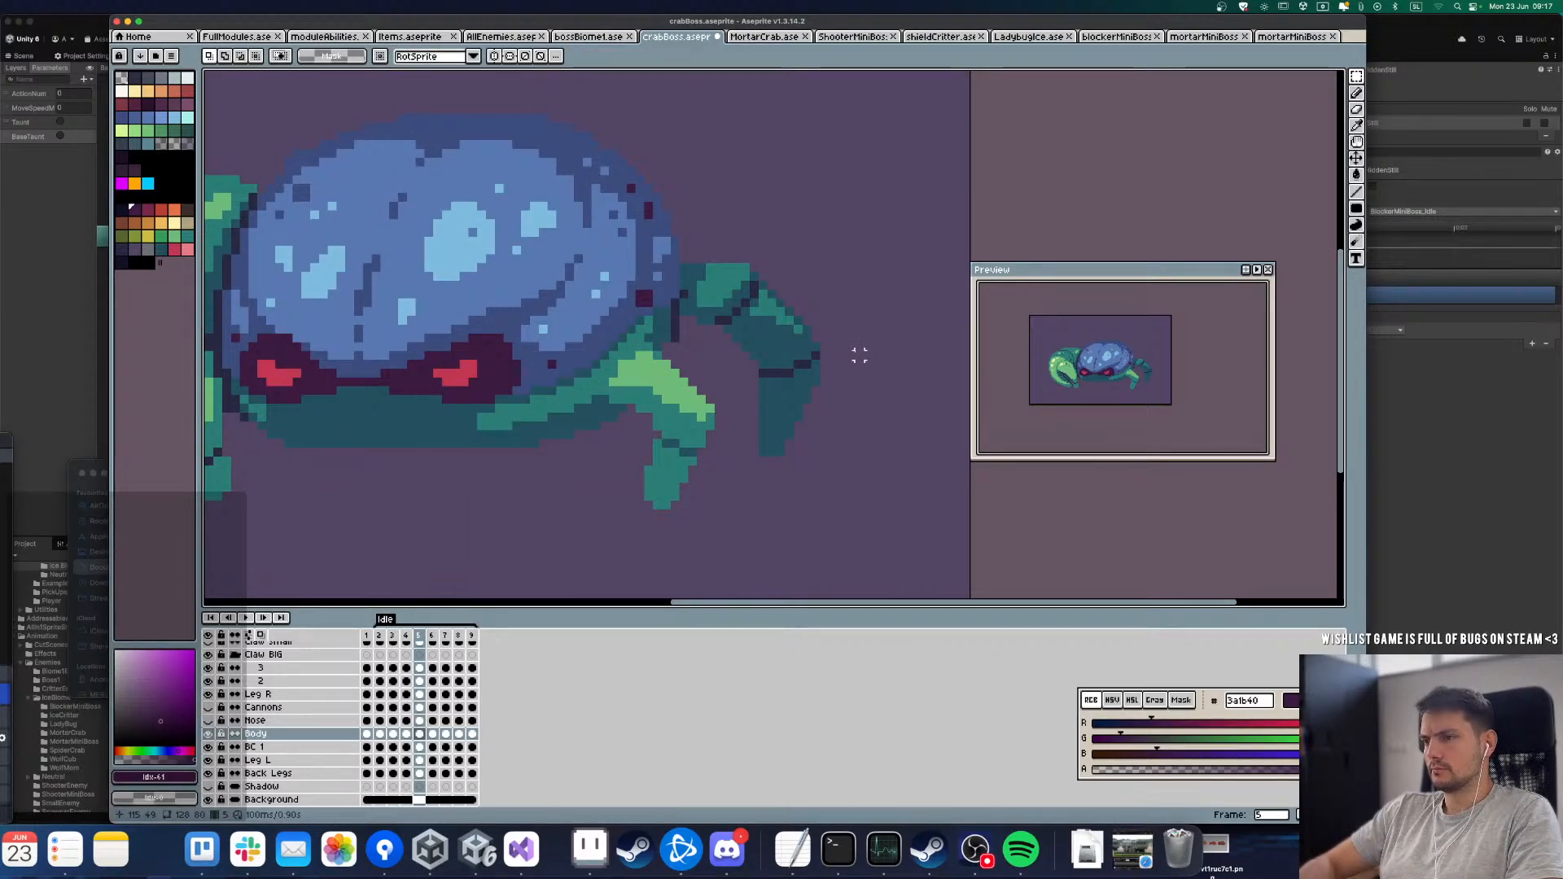
key("super+z")
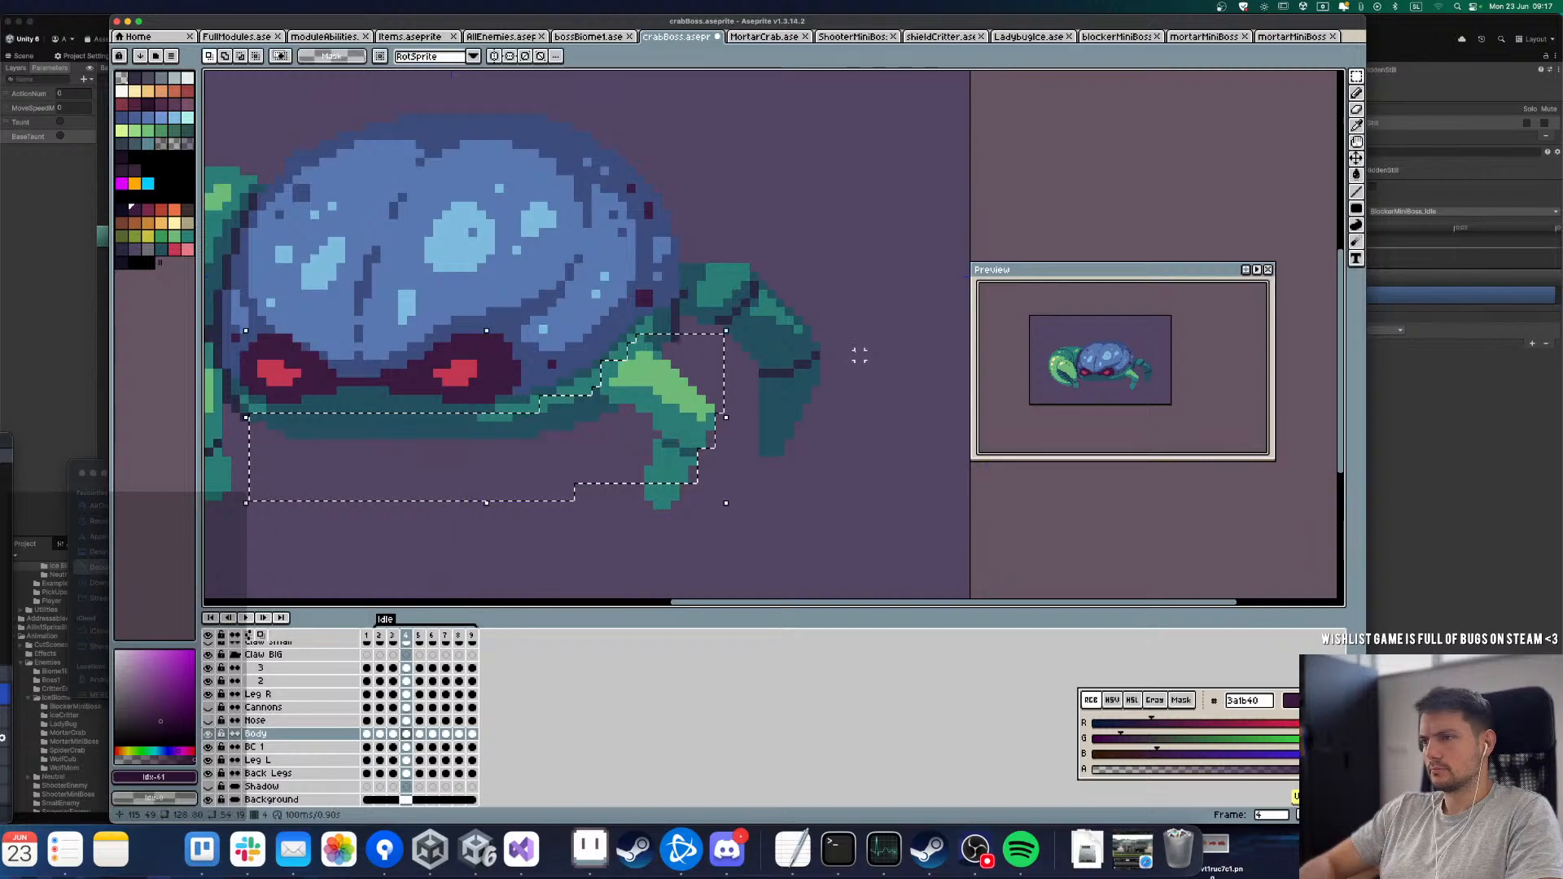
left_click(420, 733)
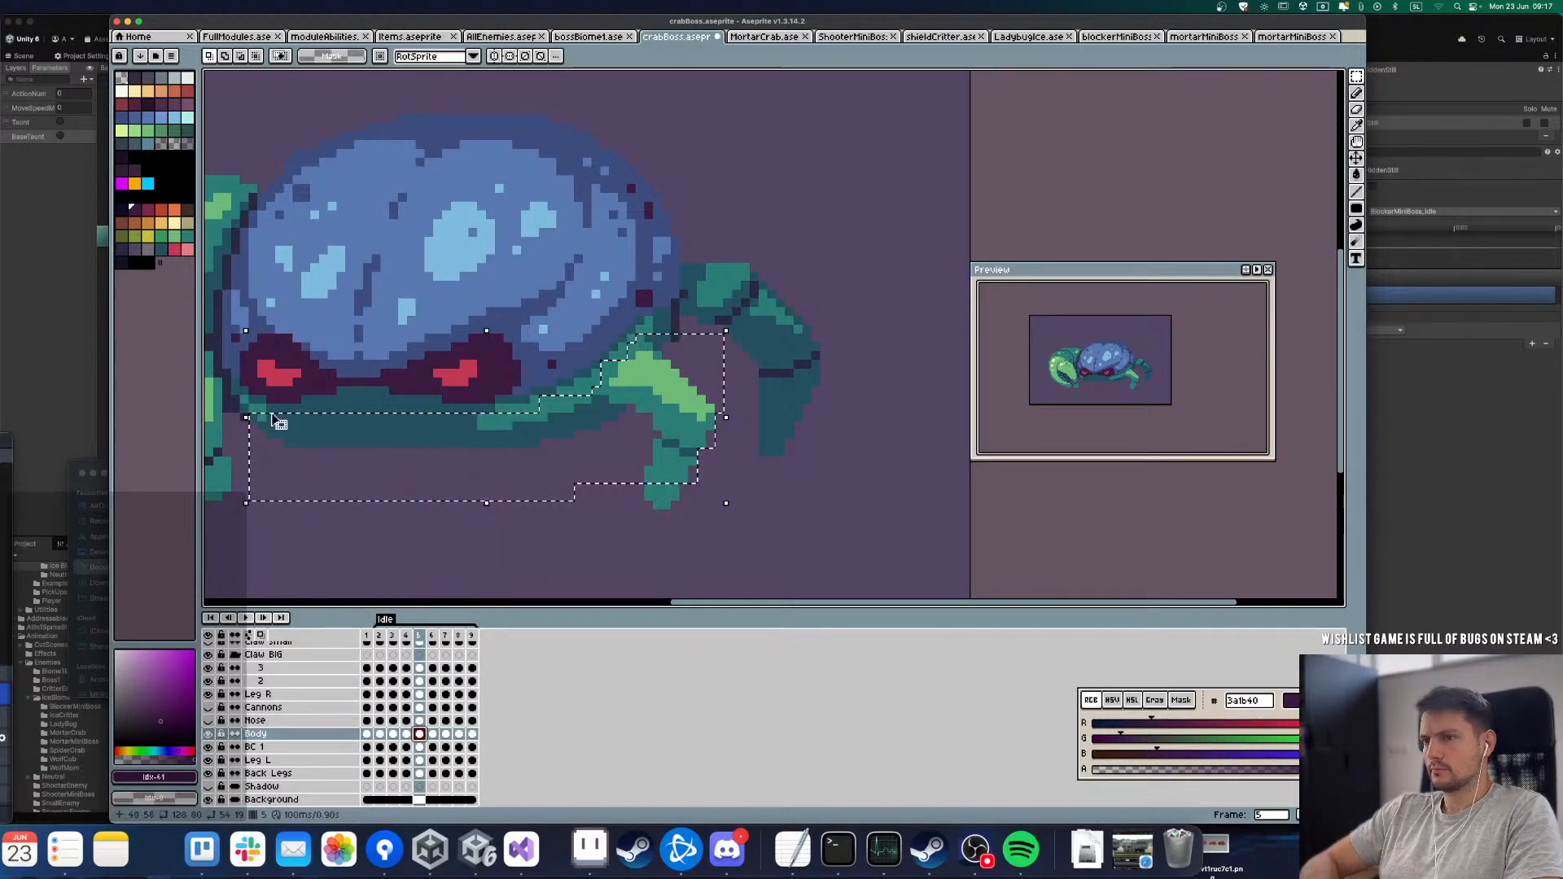
key("Left")
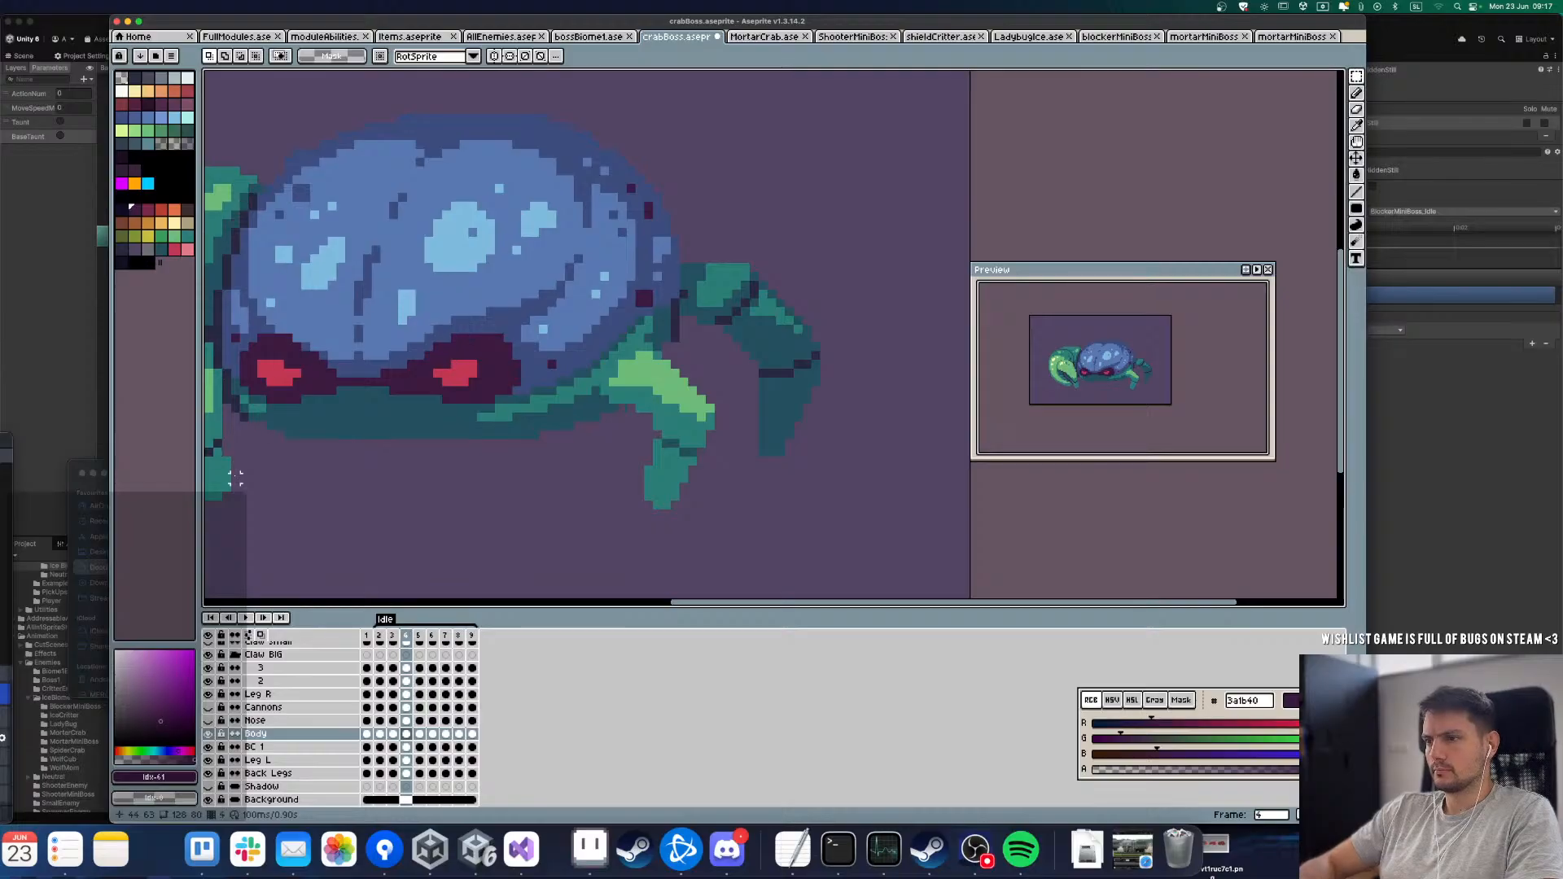
Step: Compare the neighbouring frames, then select the underside on frame 5 of the Body layer and shift it up slightly
key("Left")
key("Right")
key("Right")
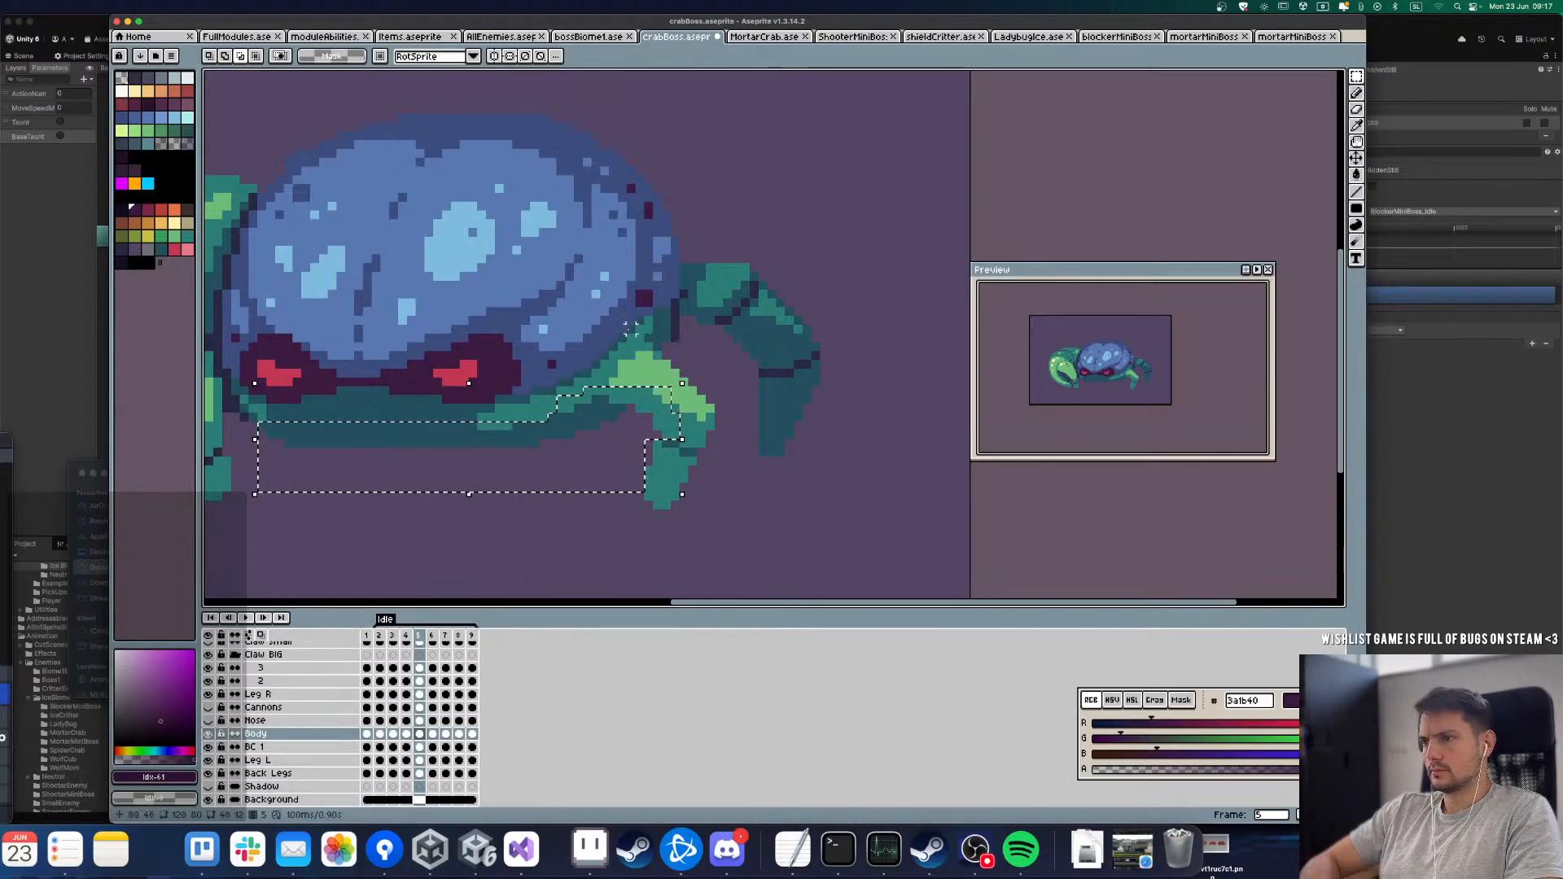
left_click_drag(699, 418, 699, 413)
key("super+d")
key("Right")
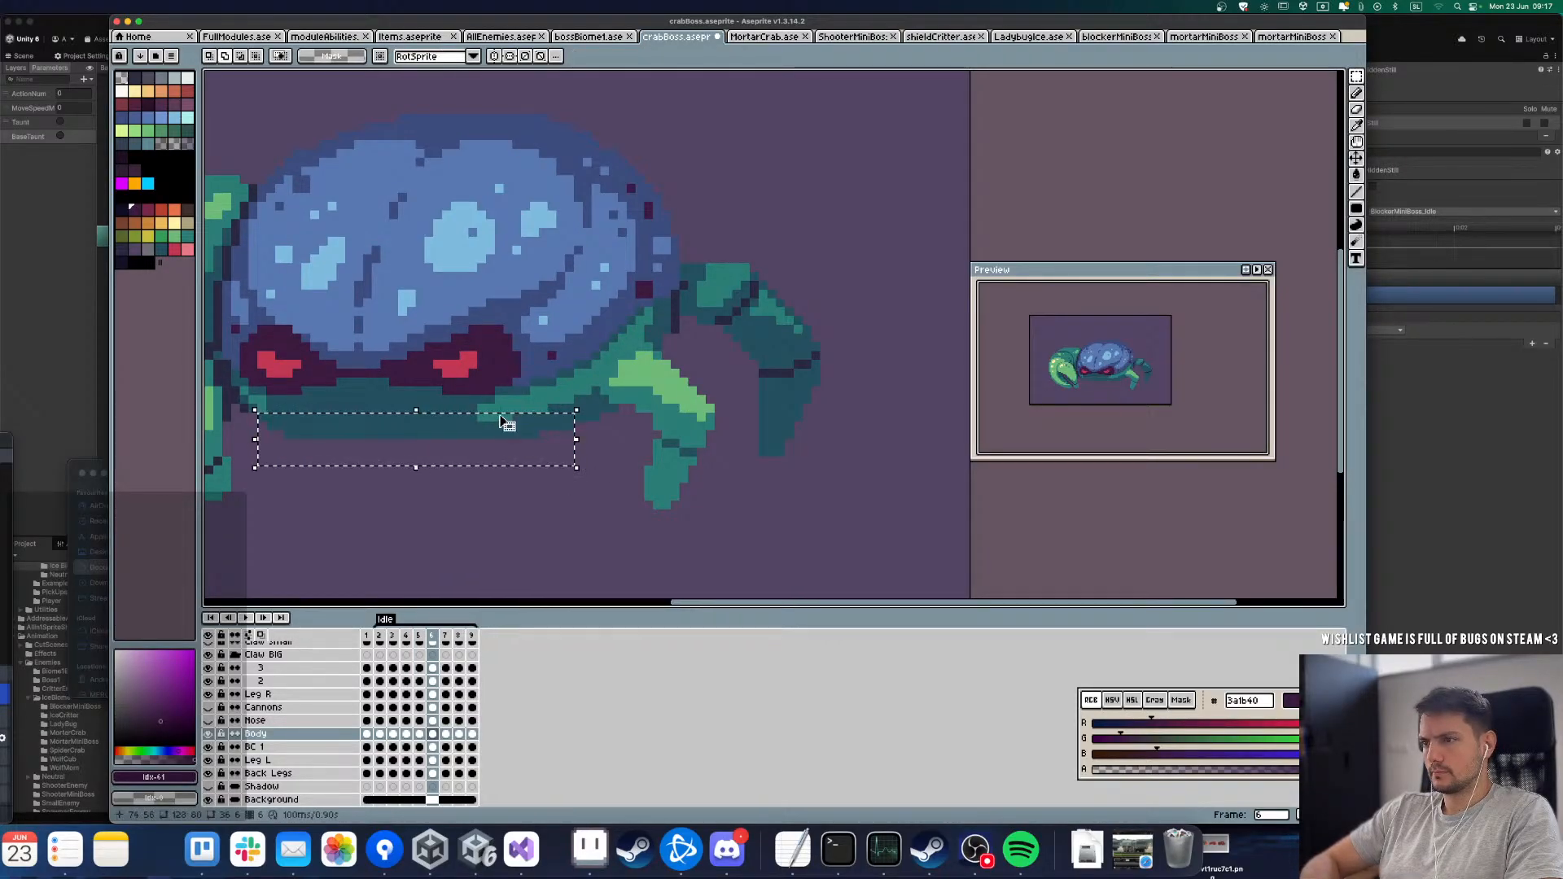
Step: On frame 6 of the Body layer, extend the underside selection along the shell's lower edge and move it up 1 pixel
left_click_drag(497, 402, 735, 468)
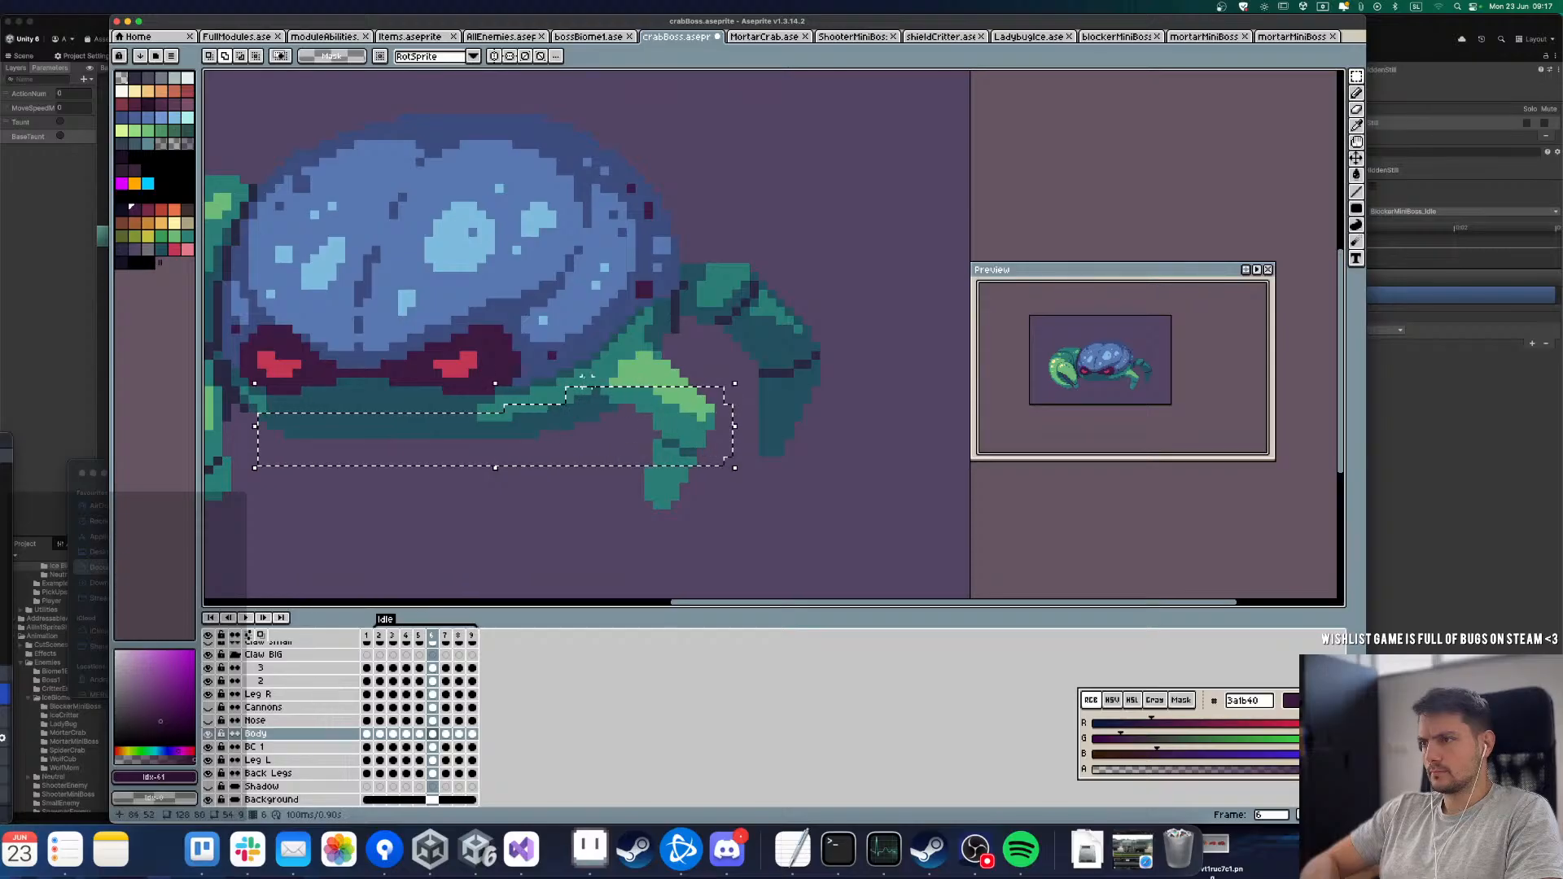
left_click_drag(611, 361, 715, 426)
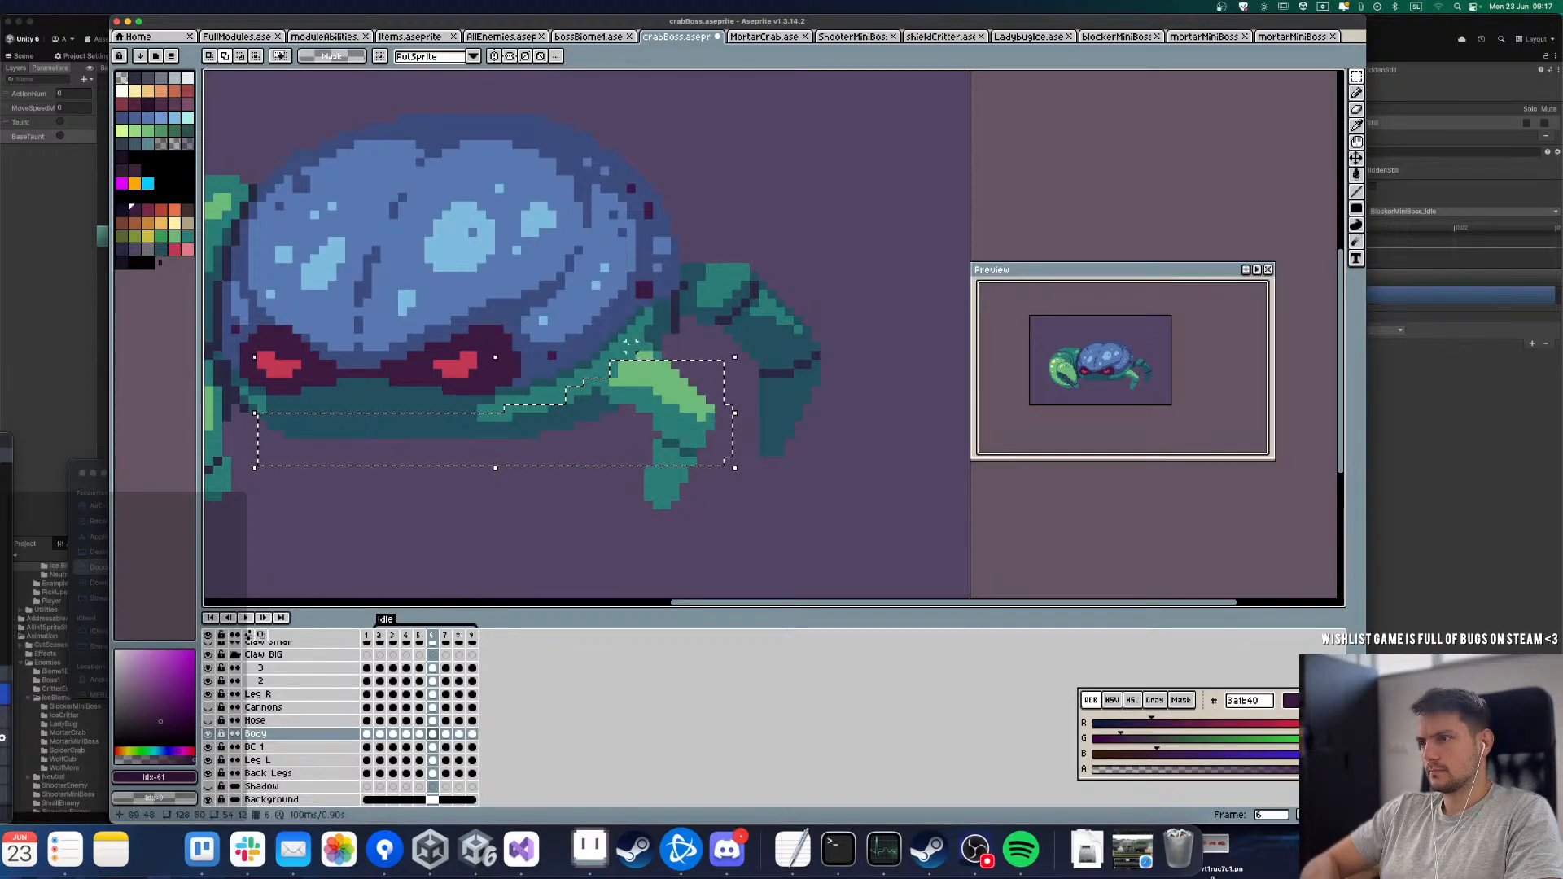
key("Up")
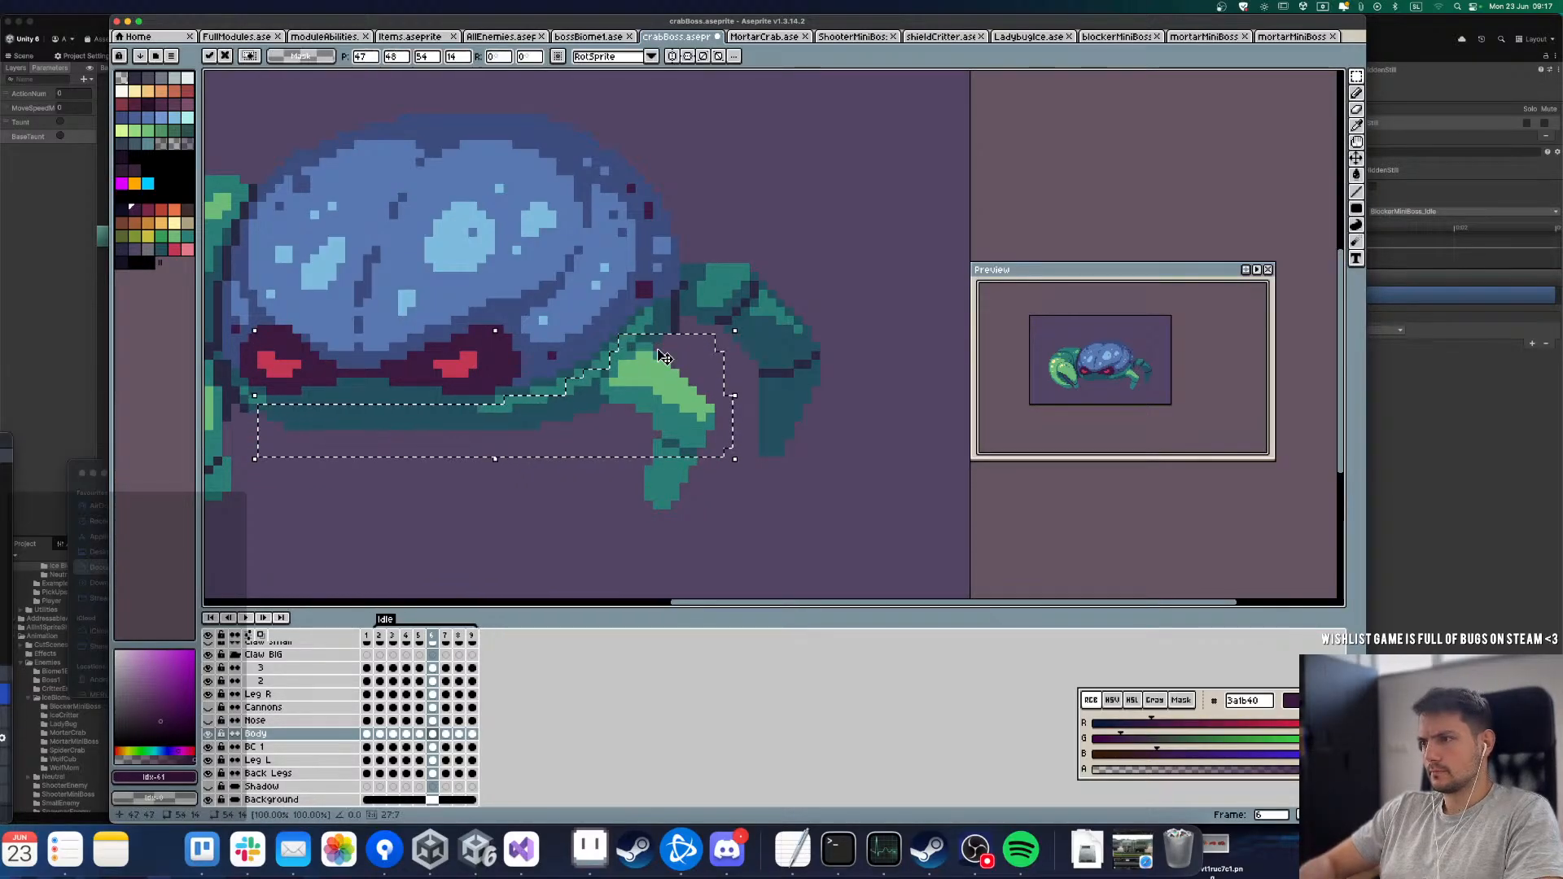
key("super+d")
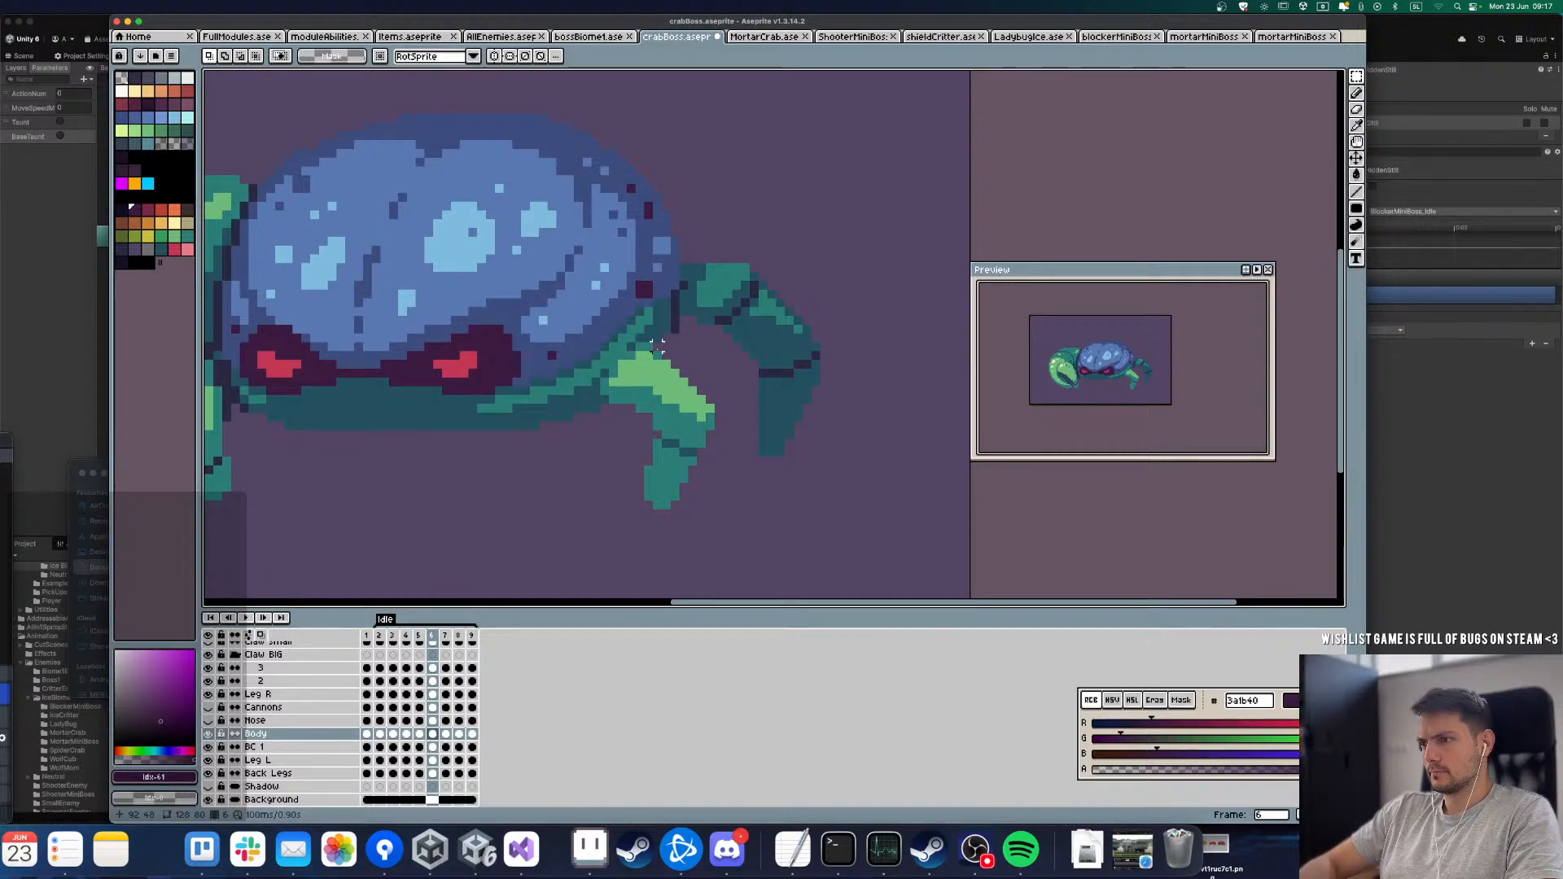
Step: Check the following frames, show the Nose layer again, and replay the Idle loop to review the underside's movement
key("Right")
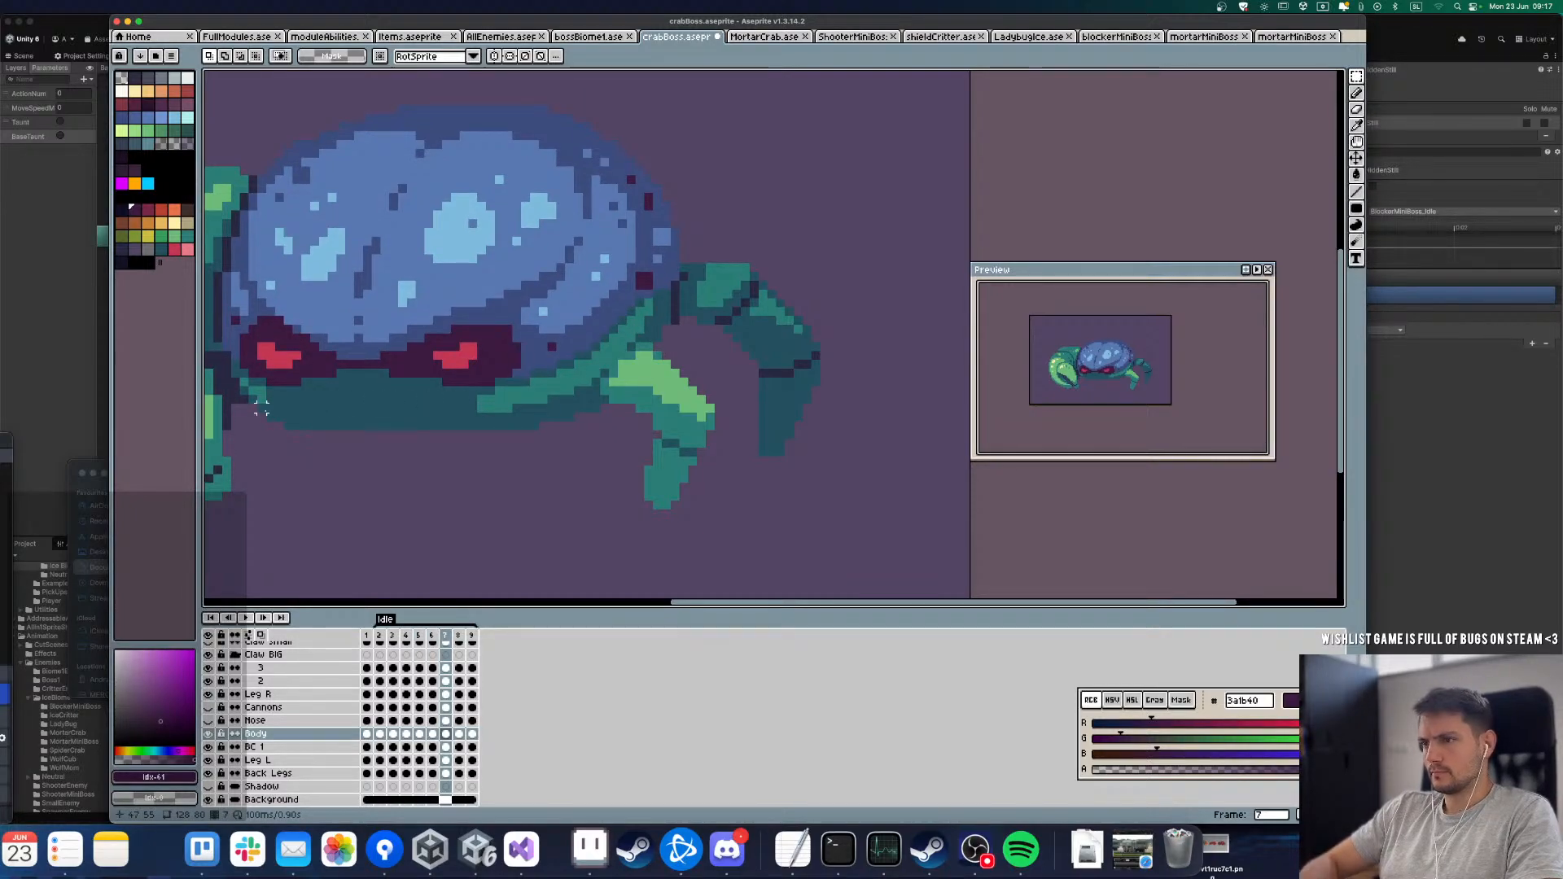
key("Right")
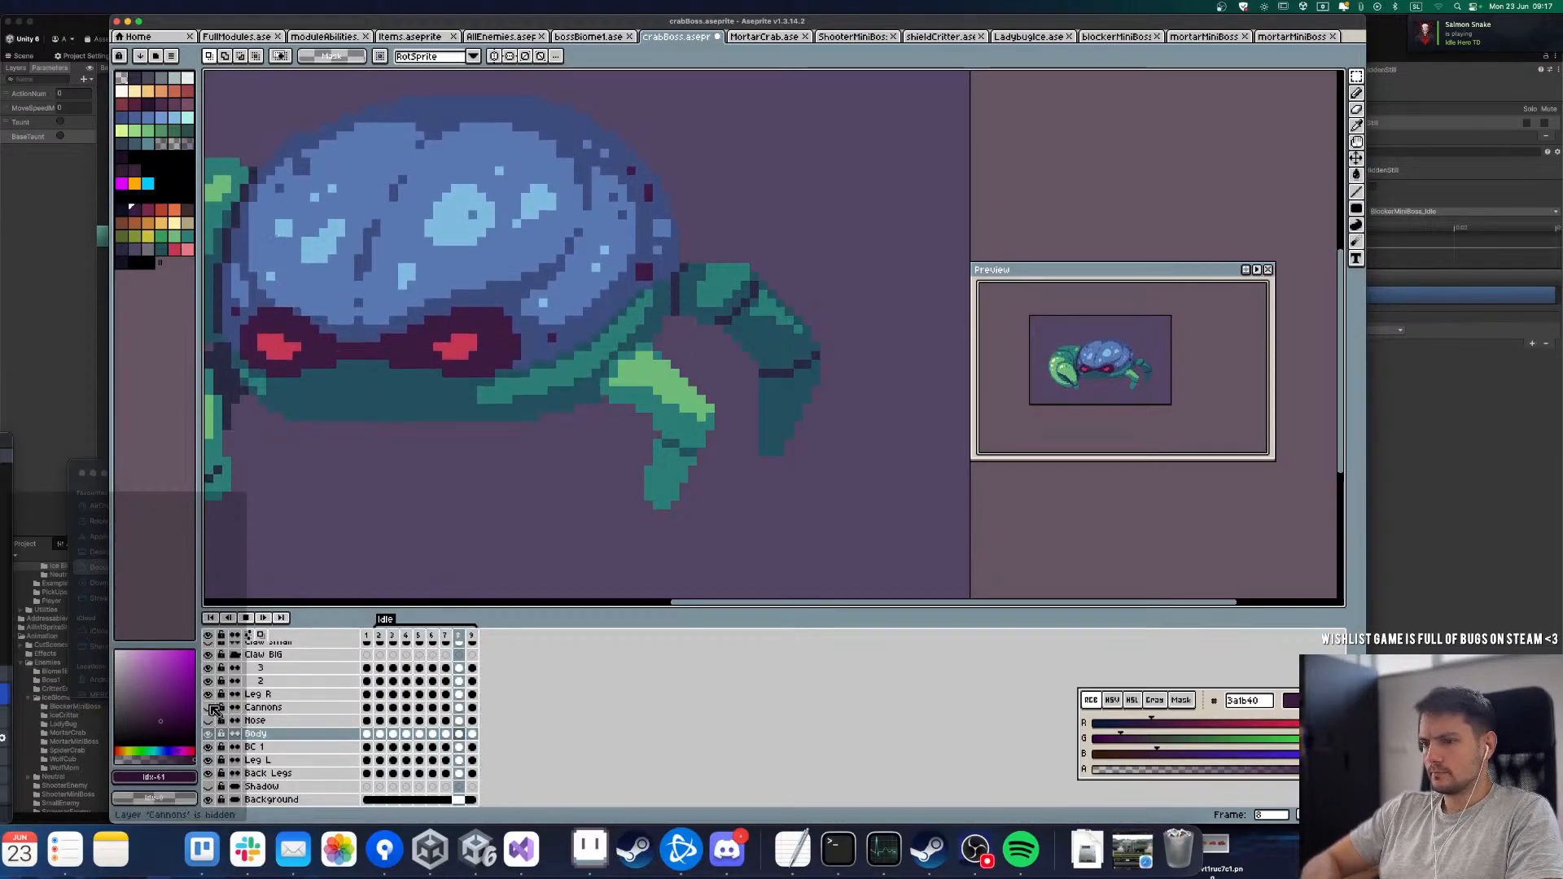
scroll(560, 456, "down", 5)
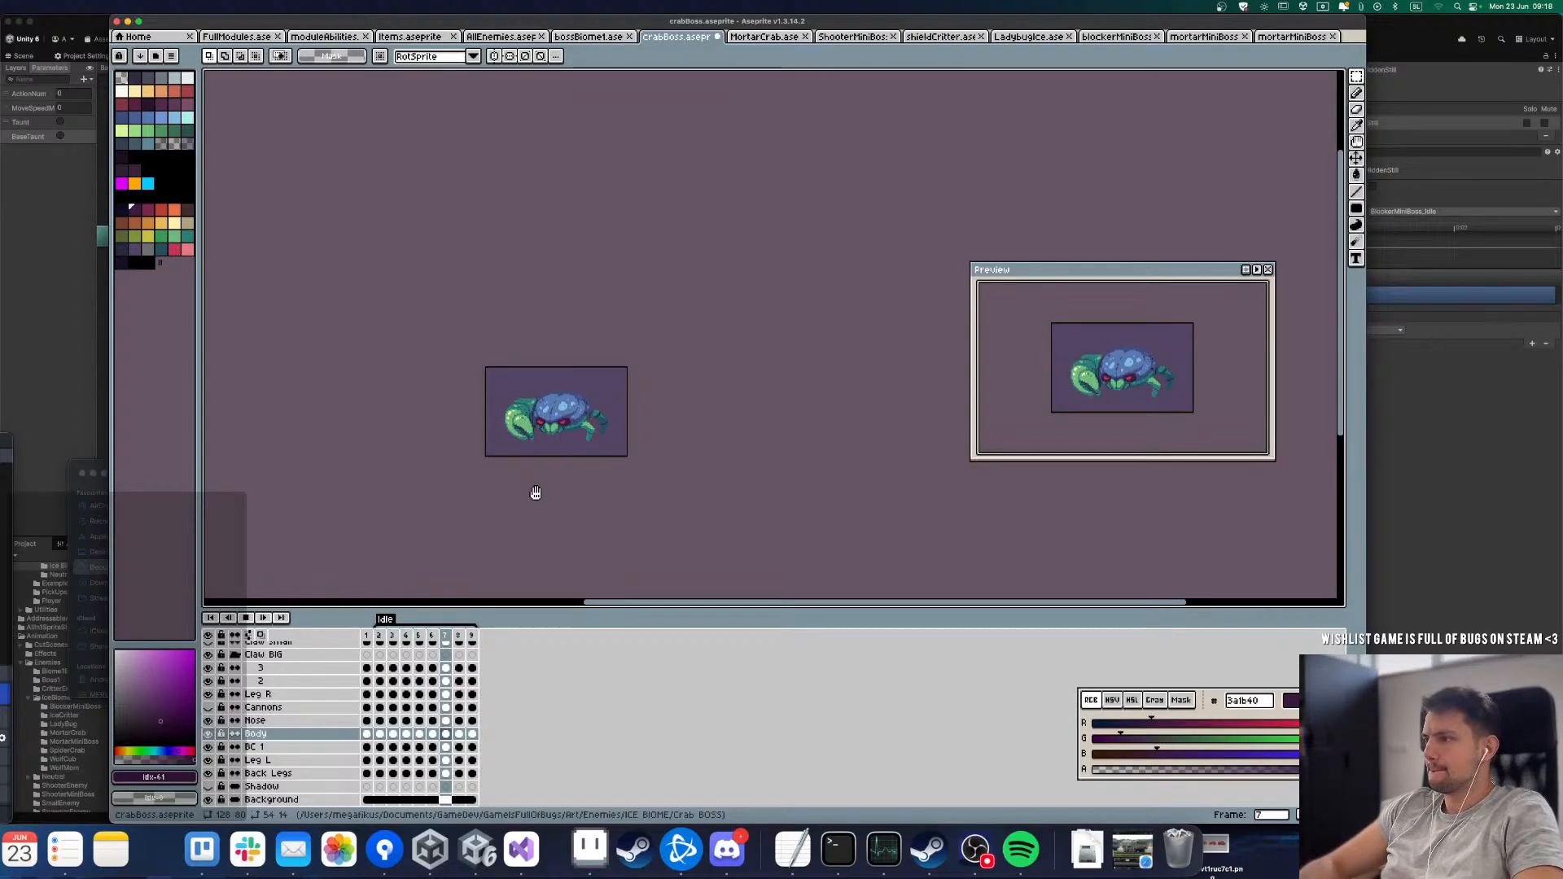
scroll(567, 400, "up", 2)
scroll(582, 407, "down", 1)
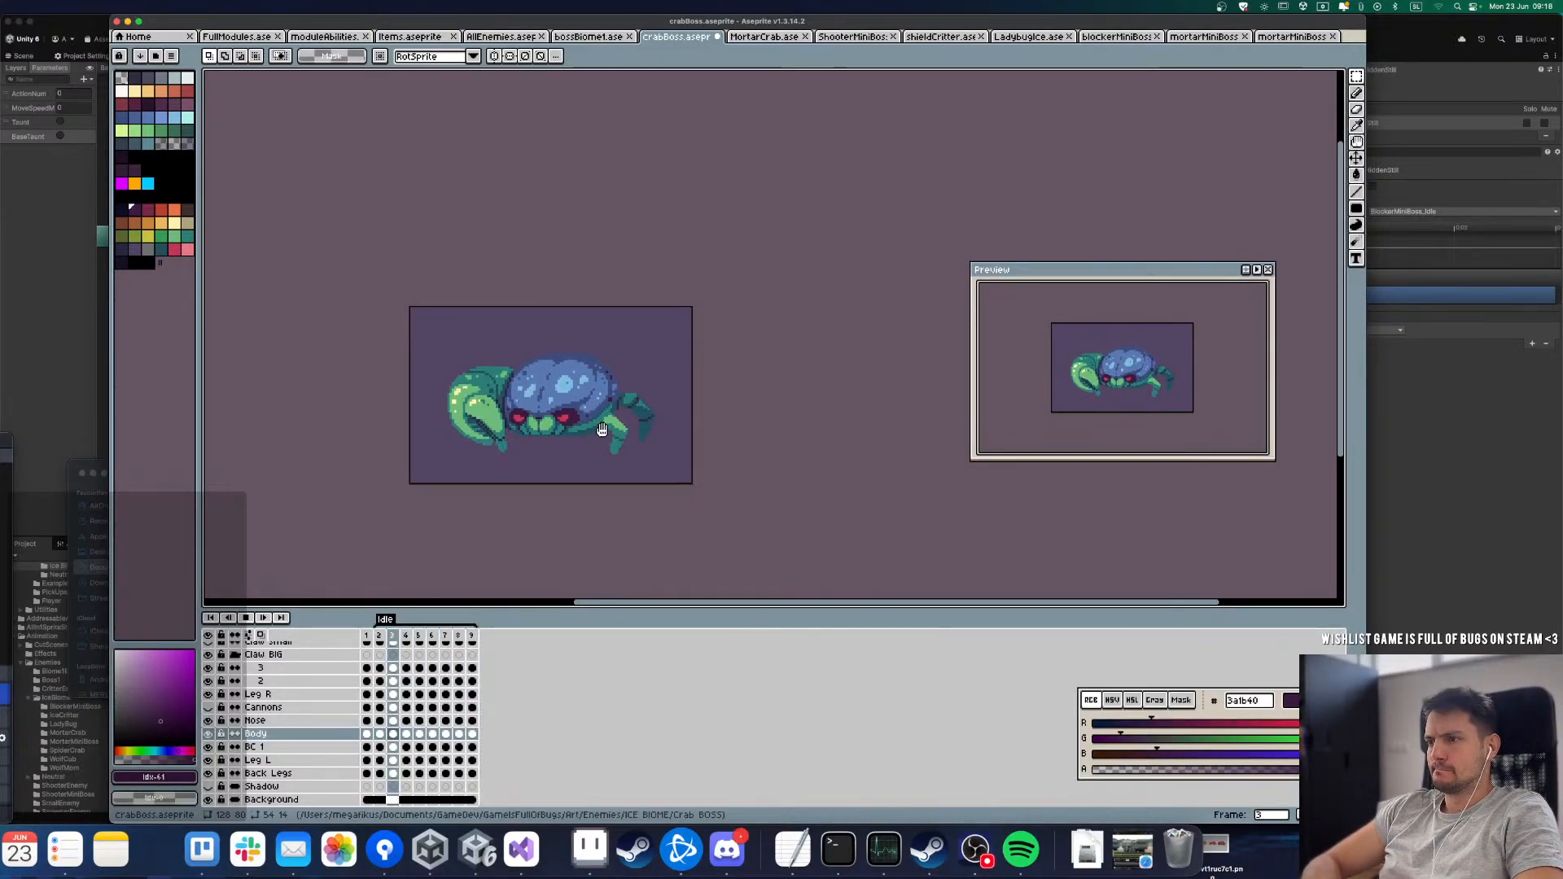
scroll(604, 430, "up", 1)
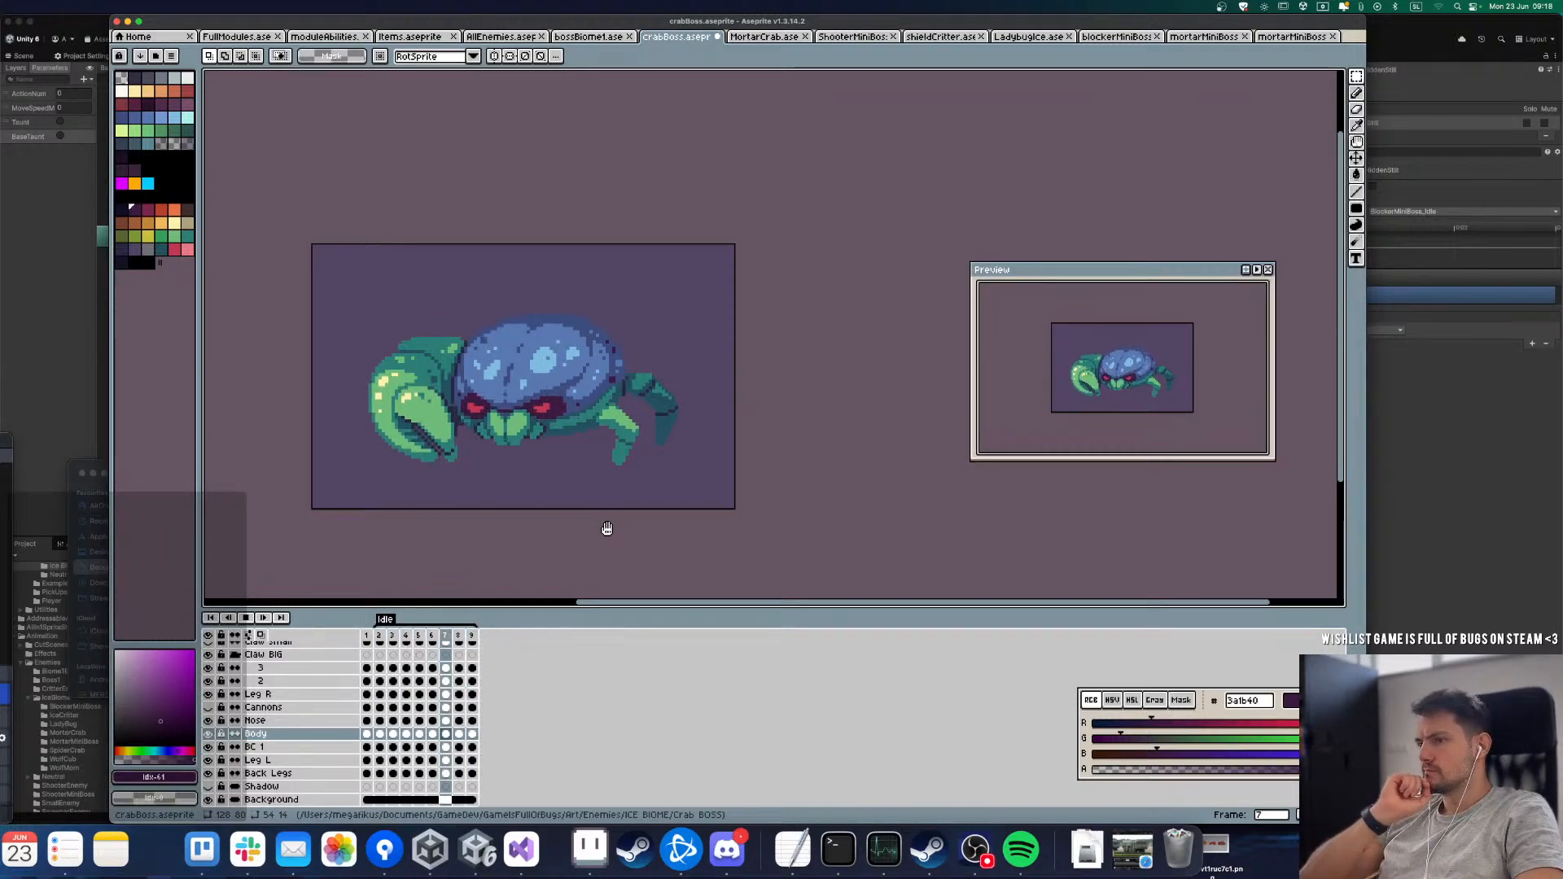
key("Return")
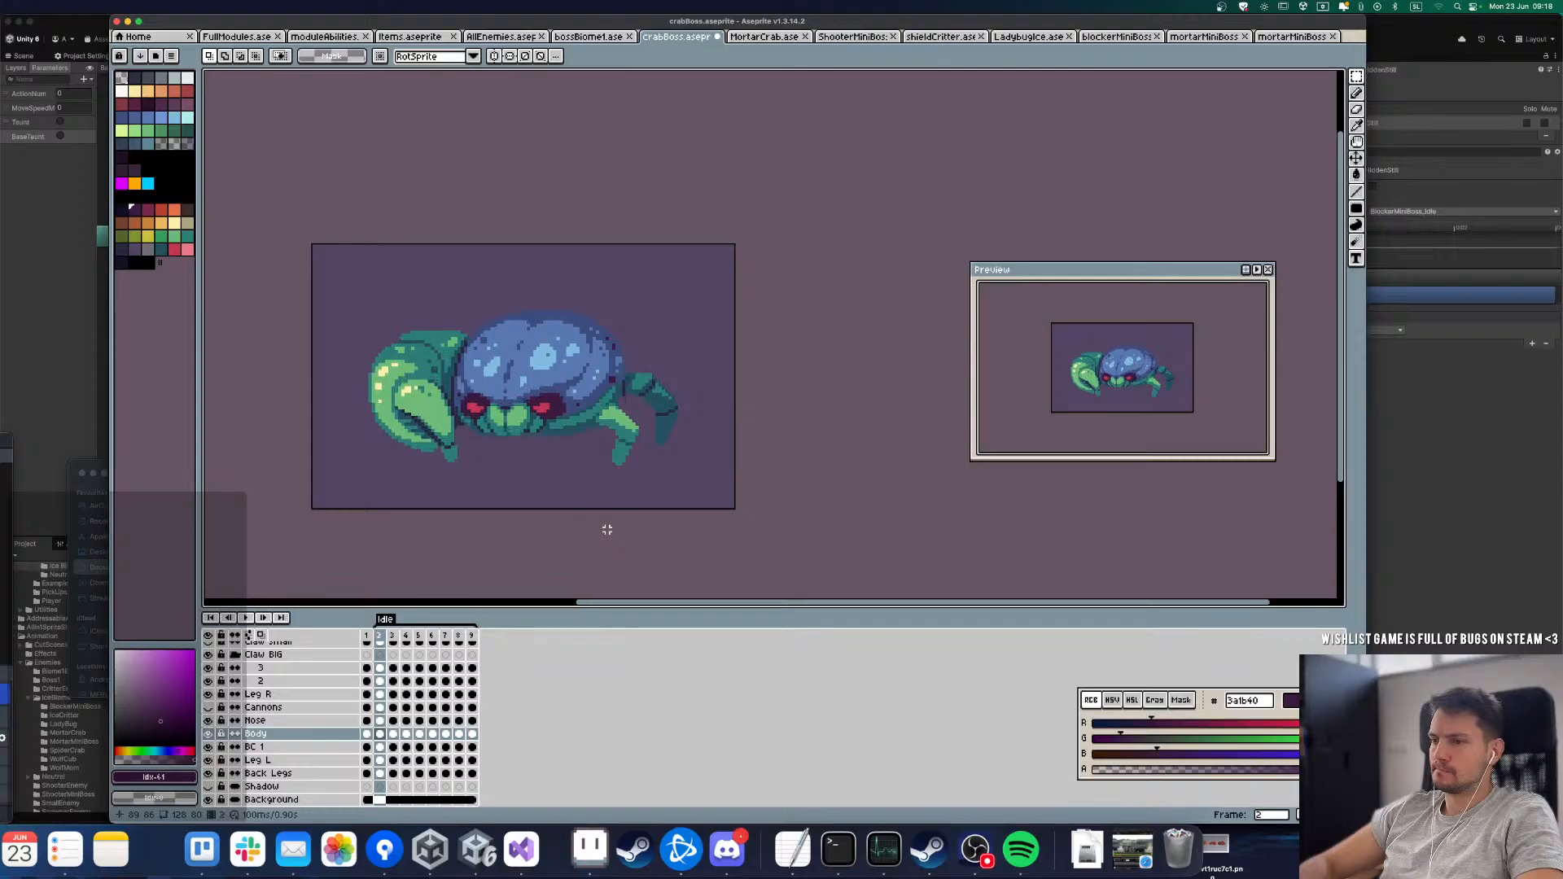
Step: Play the Idle loop twice to review the crab's overall motion, and check the 23.6 - 27.6 task list in Trello before returning to Aseprite
key("Return")
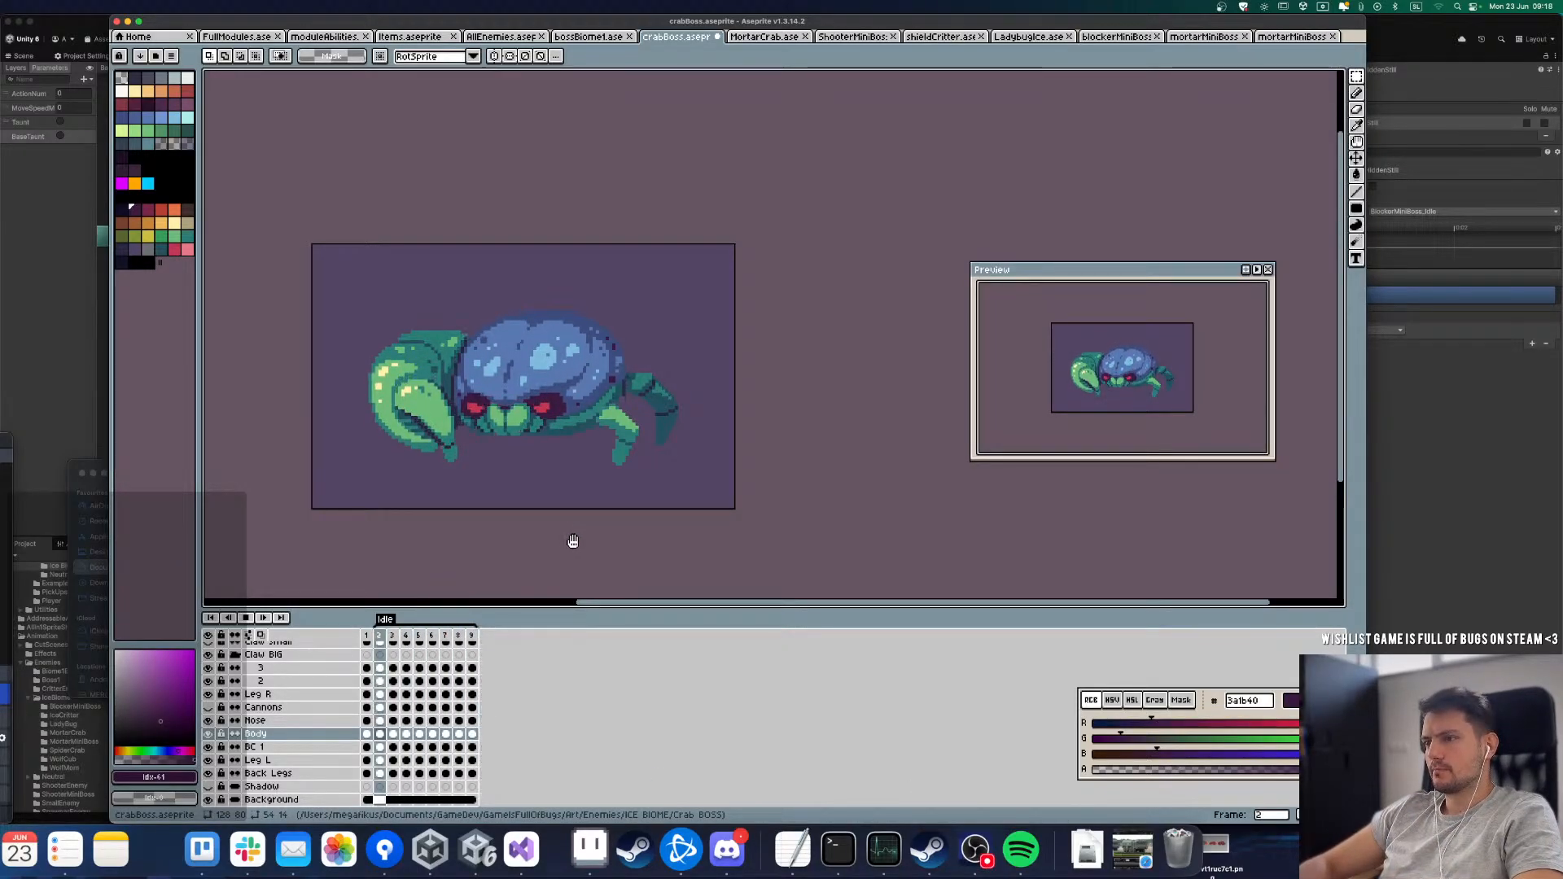
key("Return")
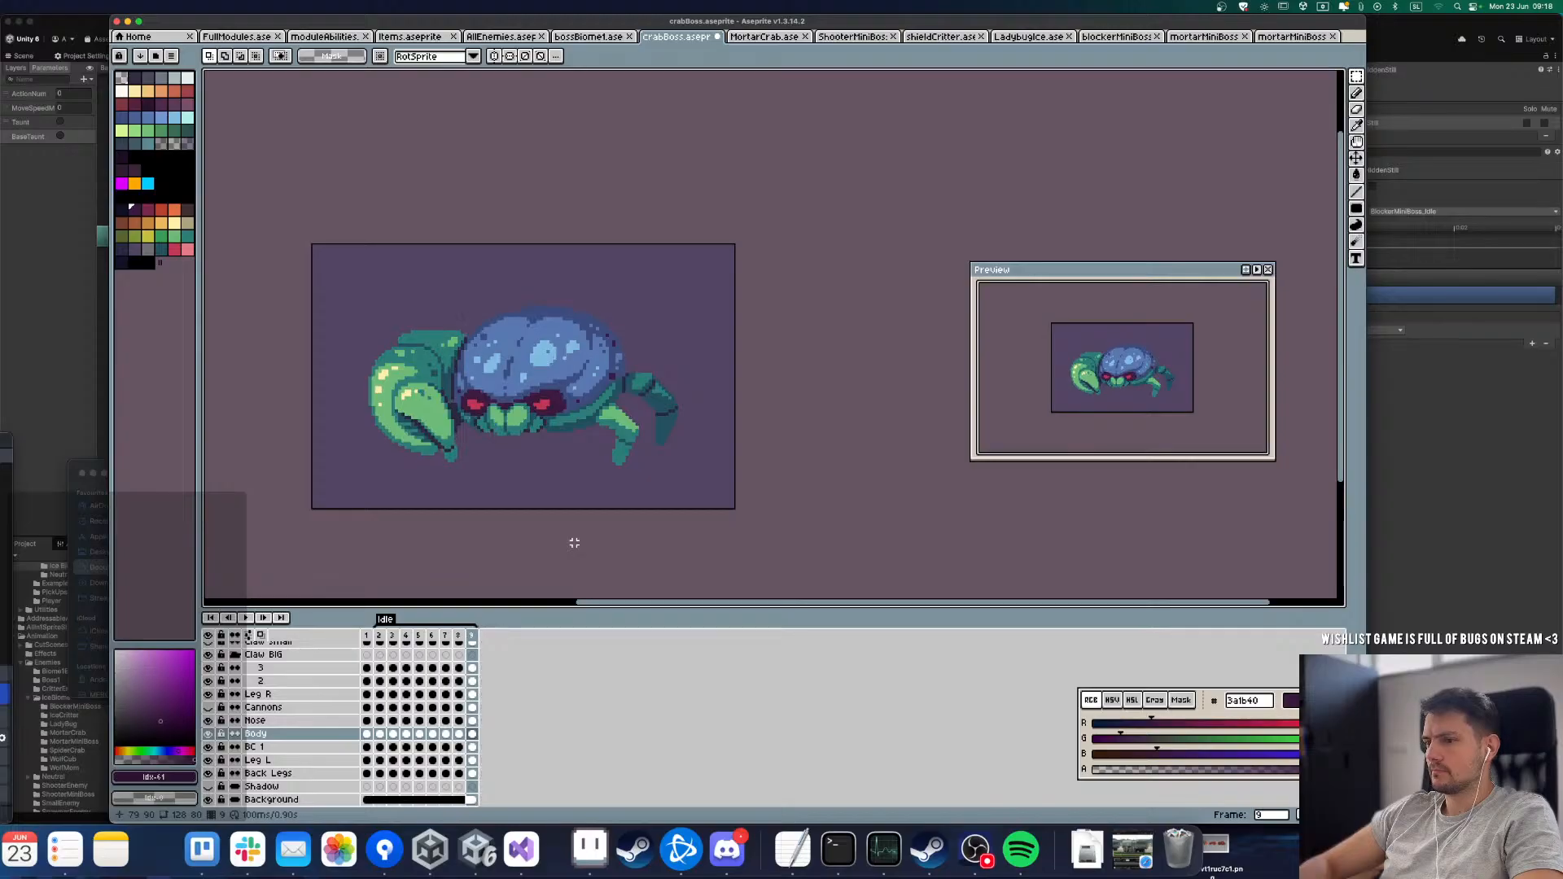
key("Return")
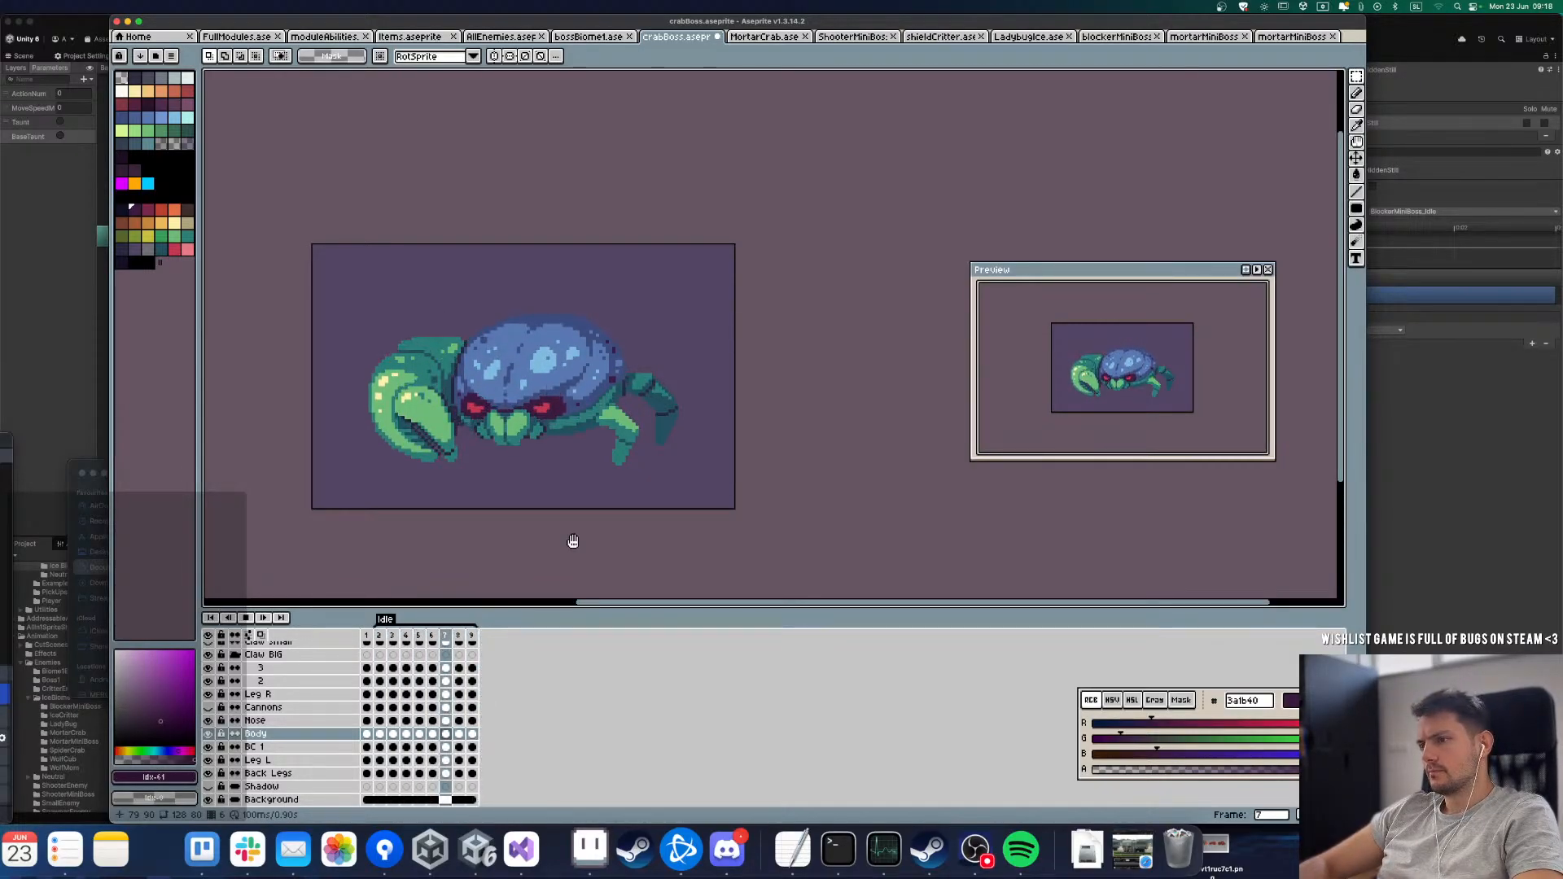
key("Return")
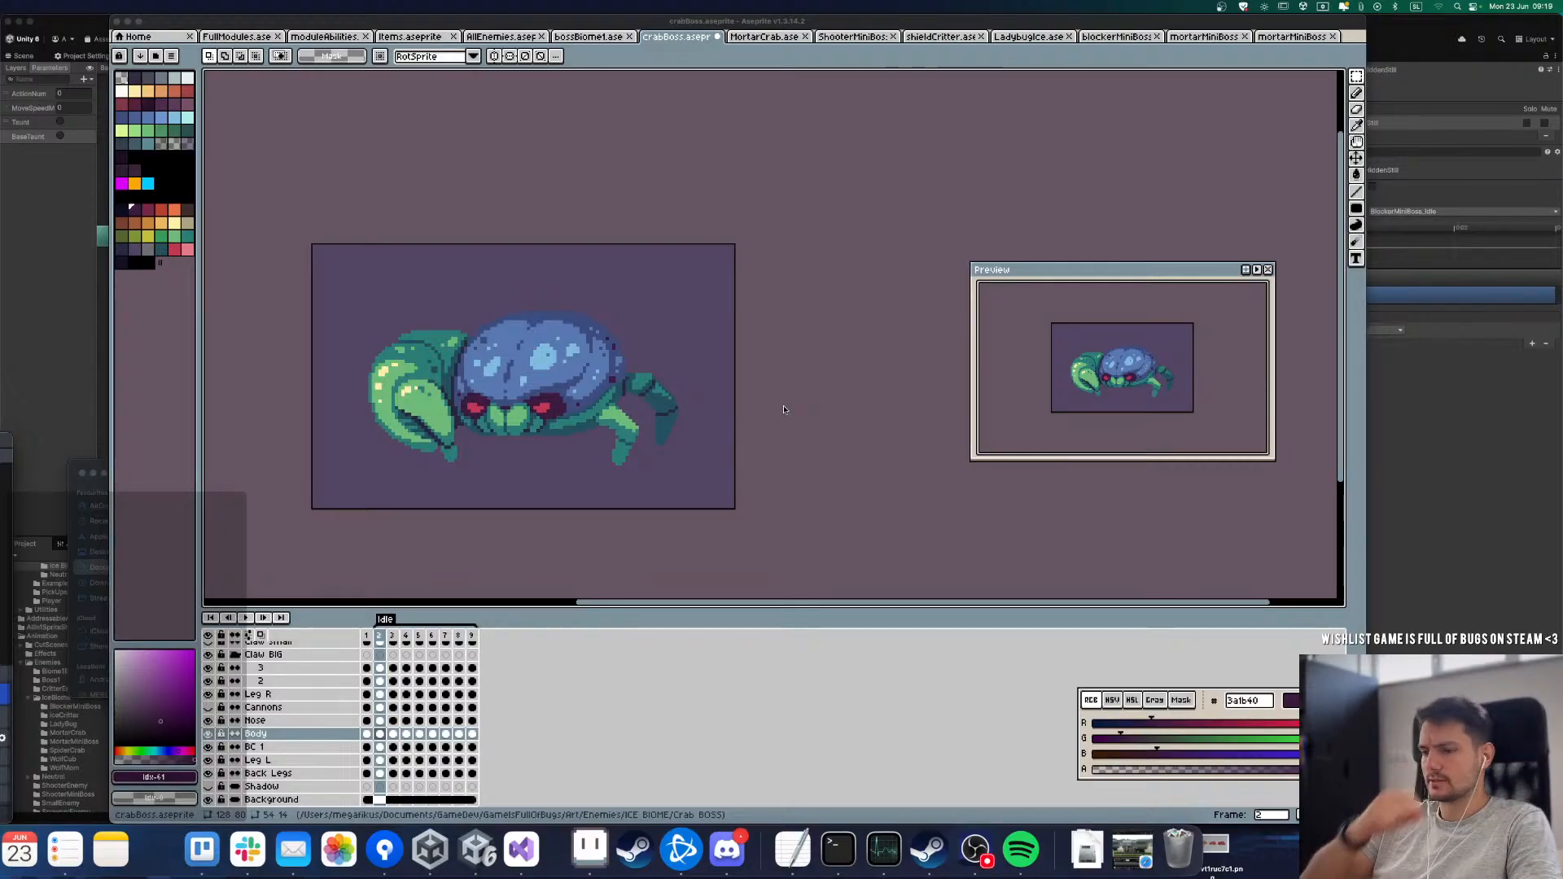
left_click(202, 849)
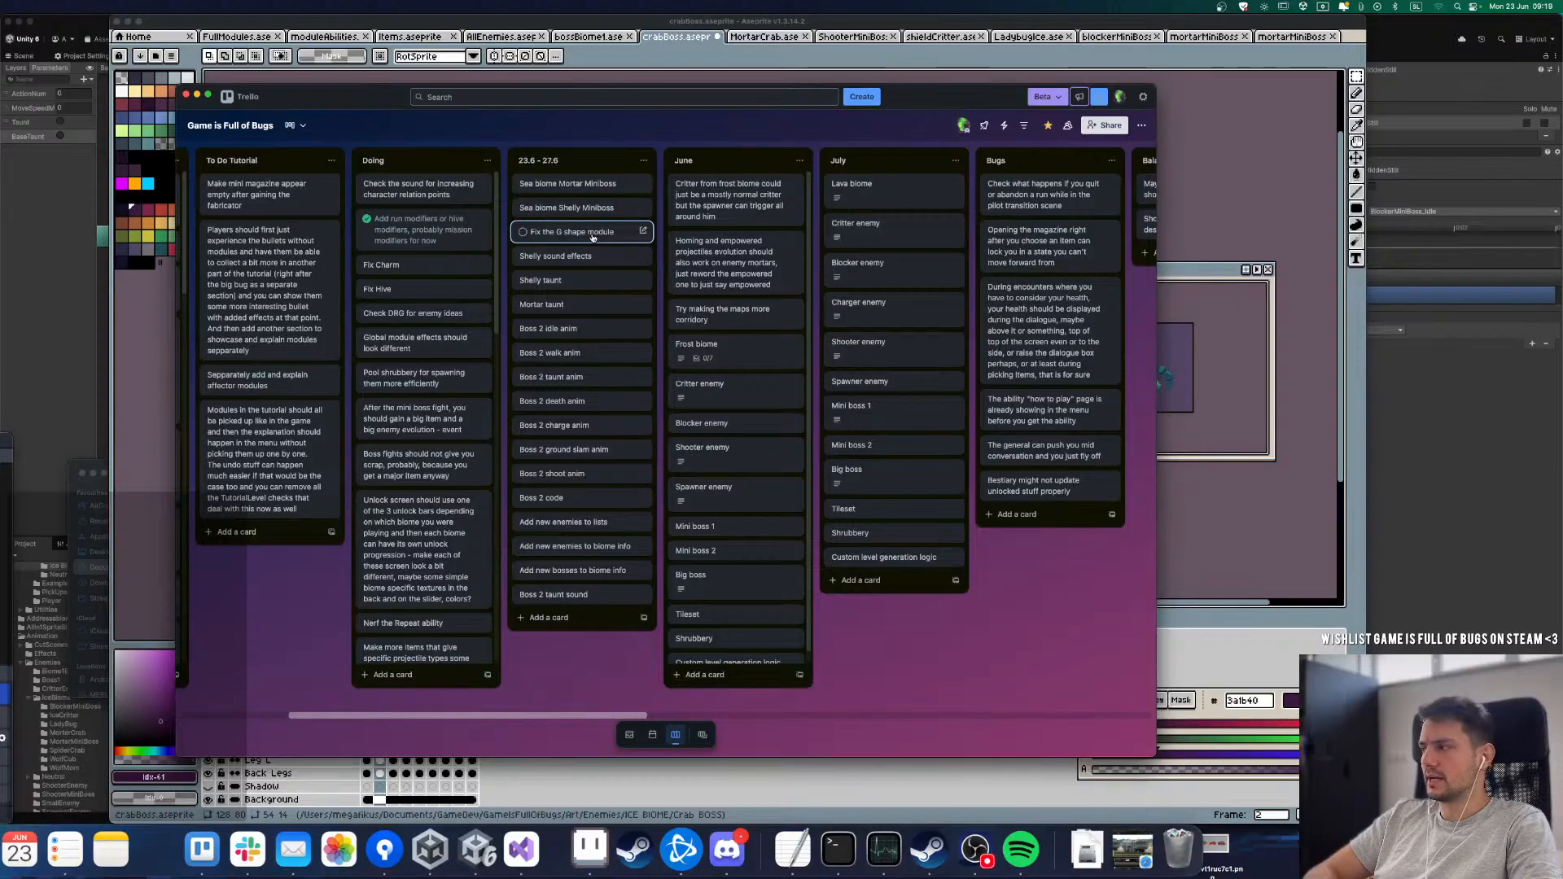
left_click(1221, 216)
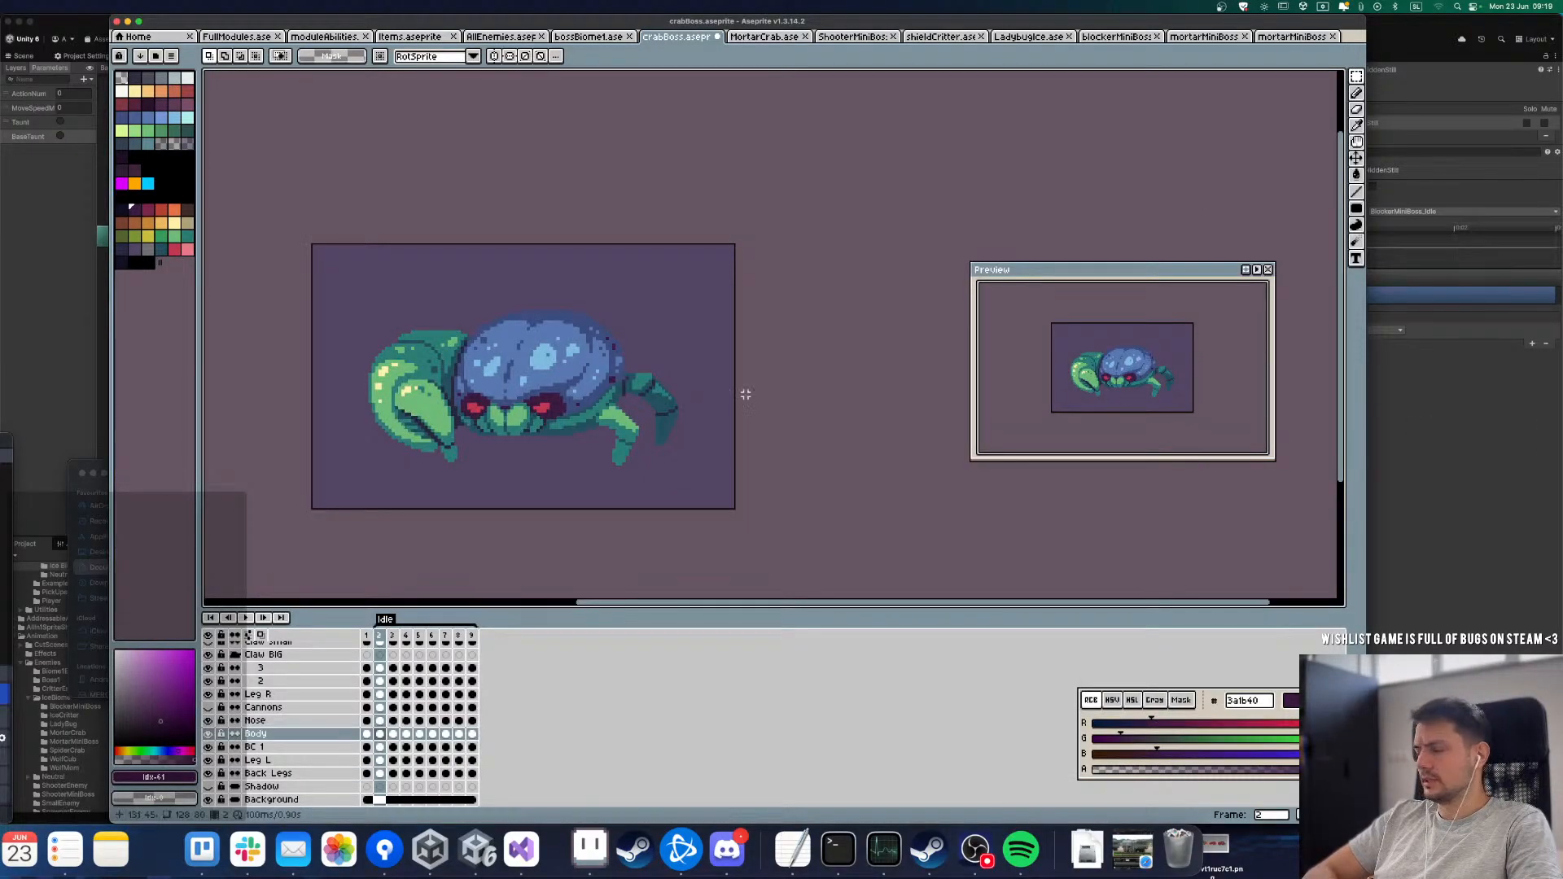